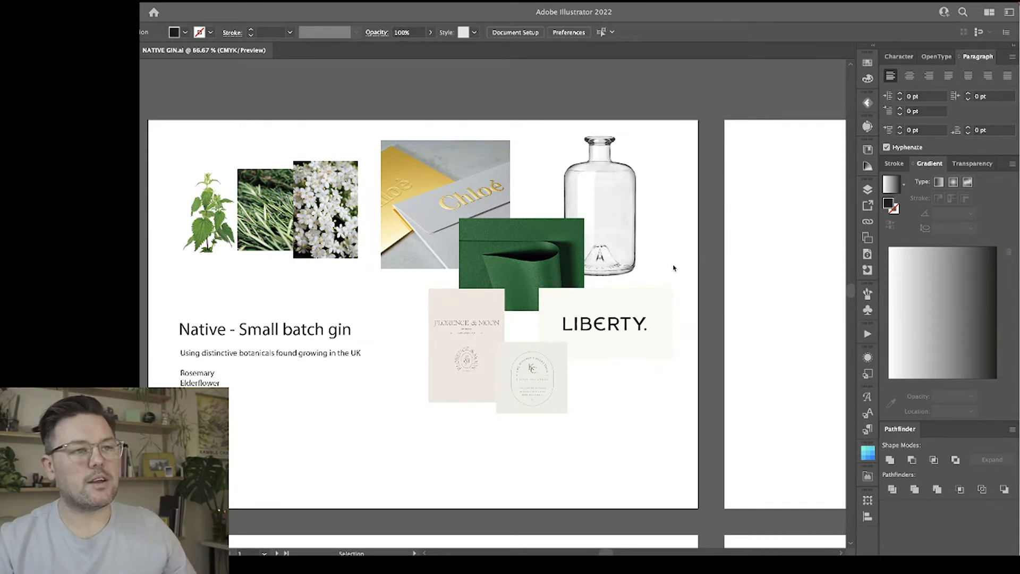
# Add the text NATIVE at the upper-left corner of the blank second artboard and enlarge it slightly.
pyautogui.hscroll(10, 673, 267)
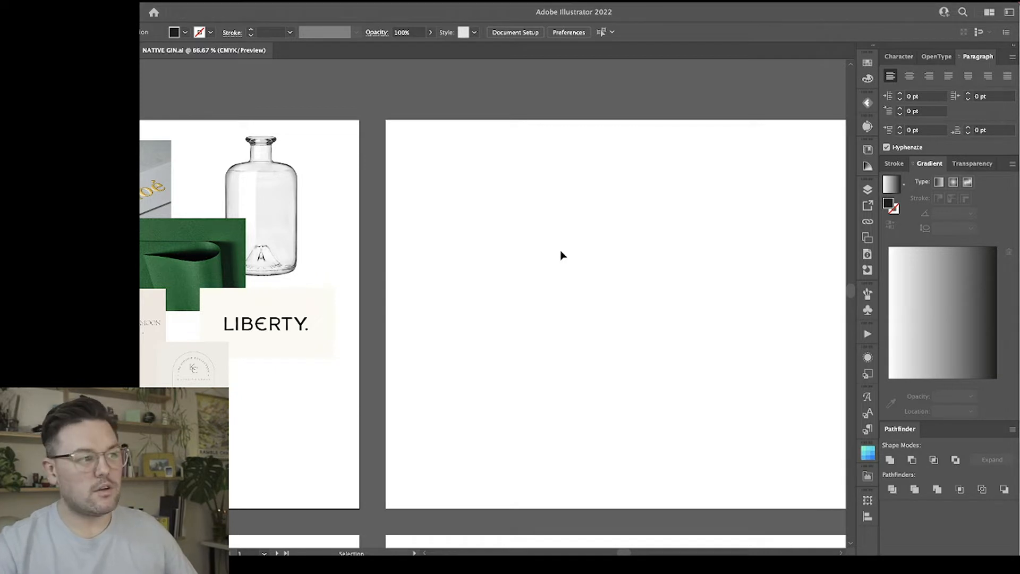
pyautogui.hscroll(5, 563, 255)
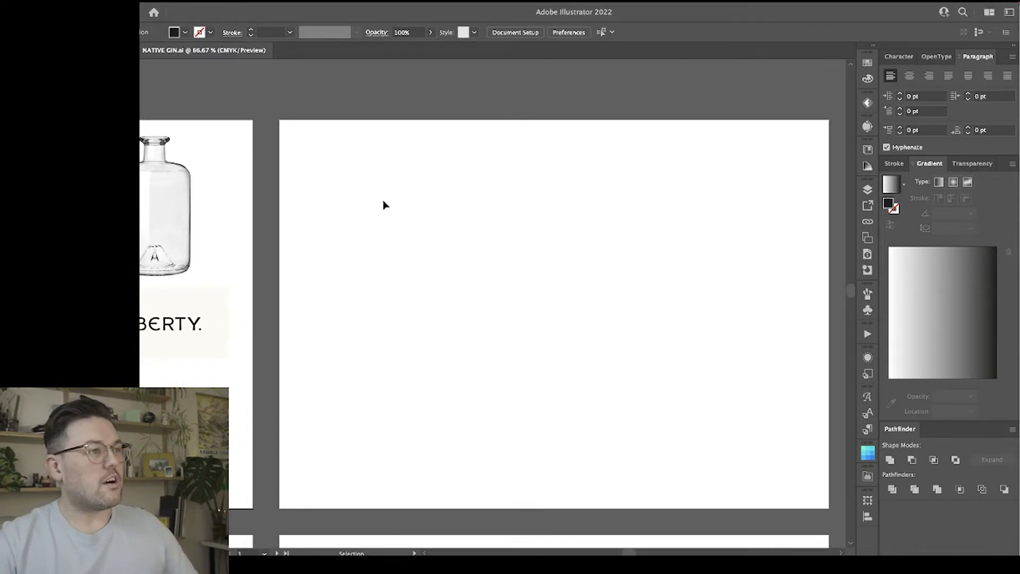
pyautogui.click(505, 250)
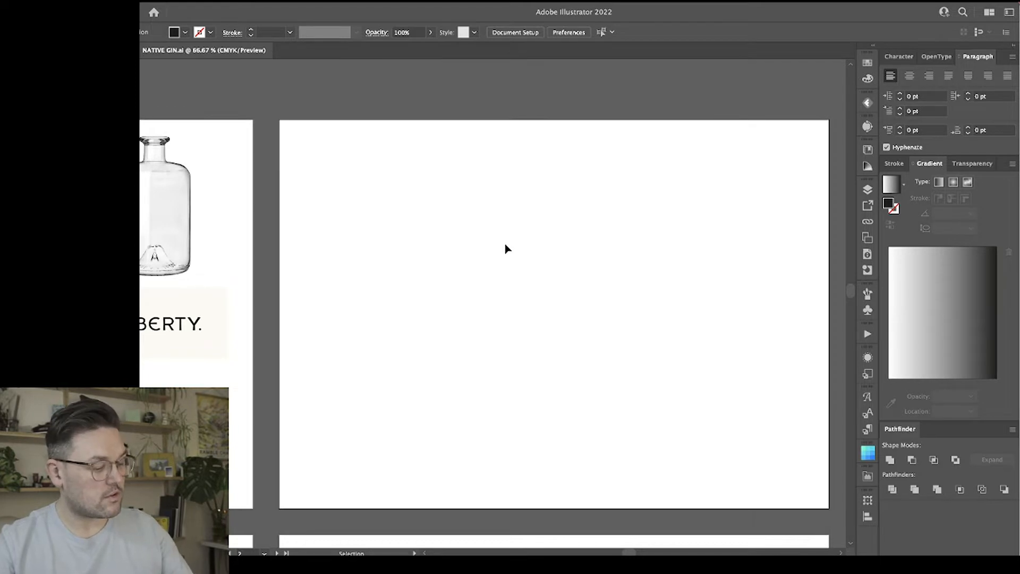
pyautogui.press('t')
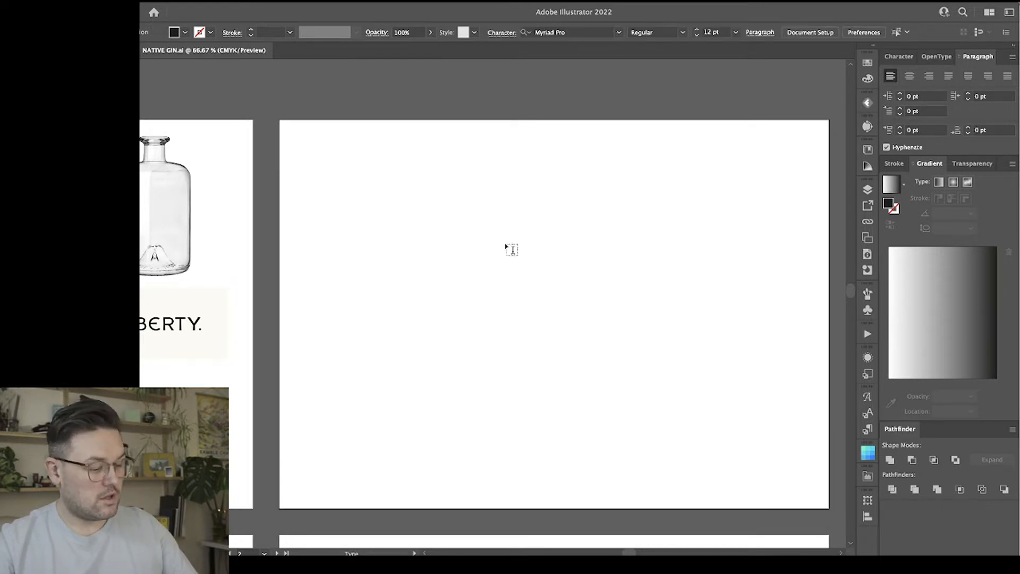
pyautogui.click(297, 134)
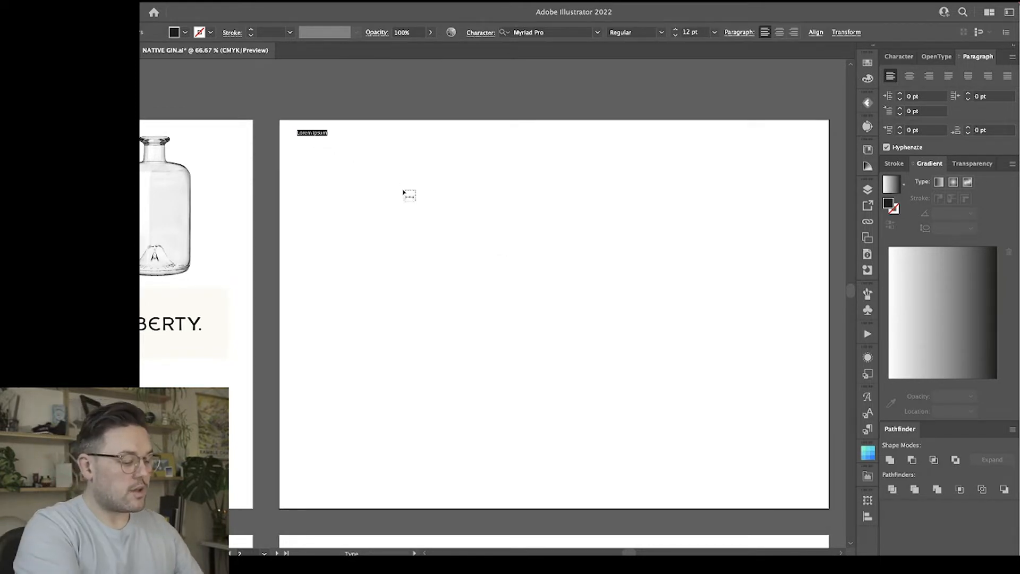
pyautogui.write('NATIVE')
pyautogui.press('Escape')
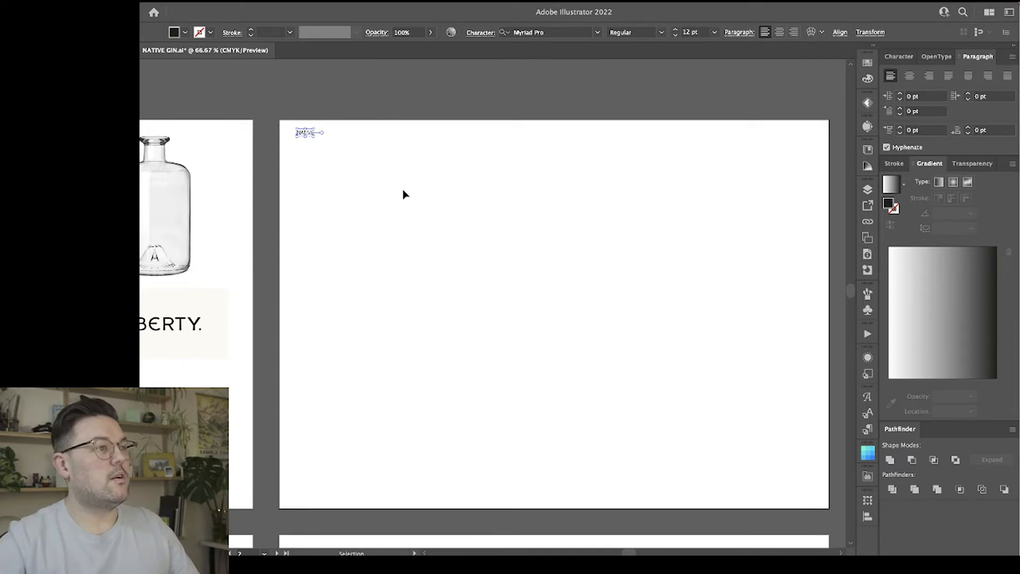
pyautogui.moveTo(327, 144); pyautogui.dragTo(341, 152)
pyautogui.click(460, 183)
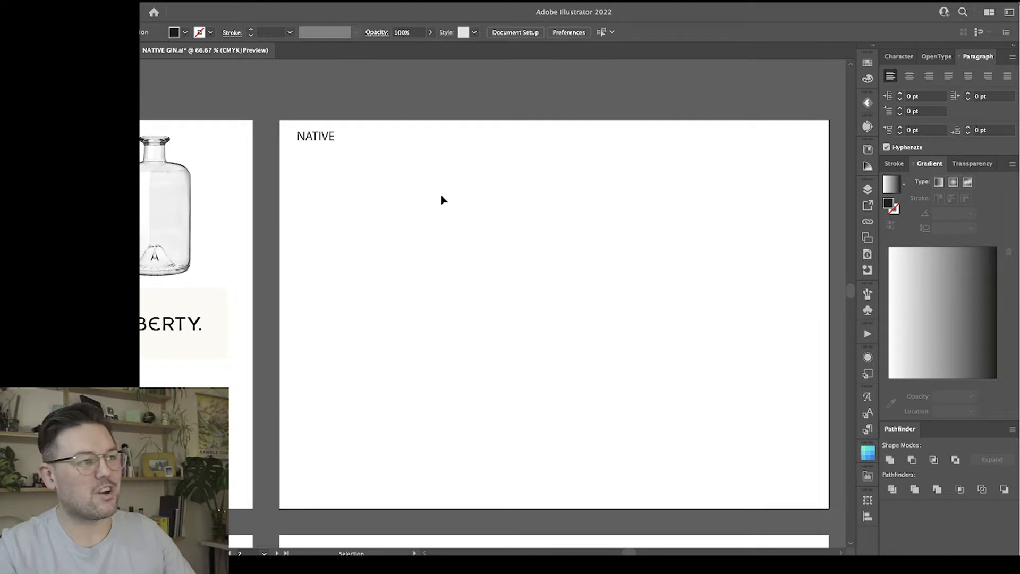
# Draw a horizontal line across the second artboard below the NATIVE text and place a copy of it further down.
pyautogui.press('\\')
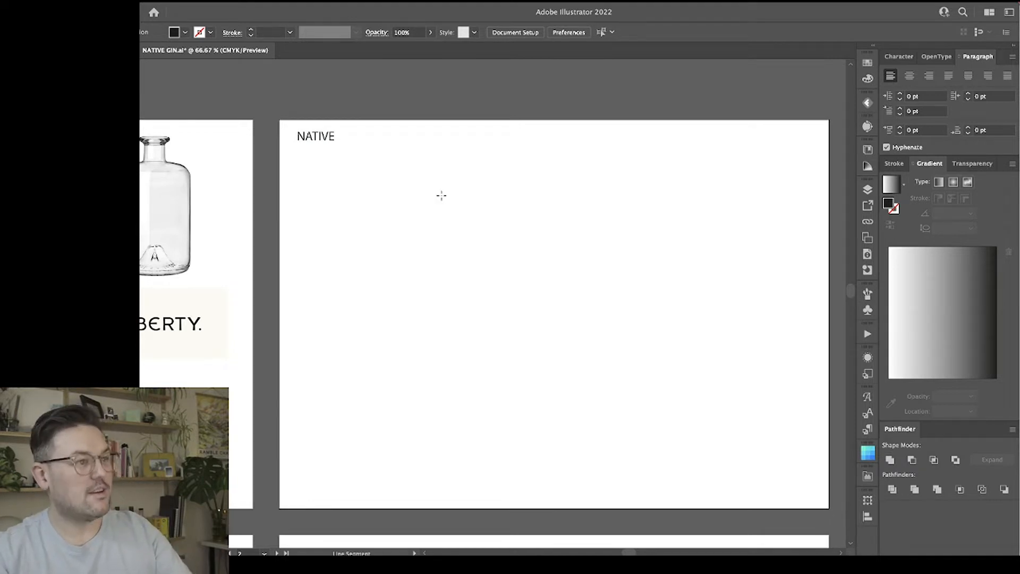
pyautogui.moveTo(298, 201); pyautogui.dragTo(751, 201)
pyautogui.press('v')
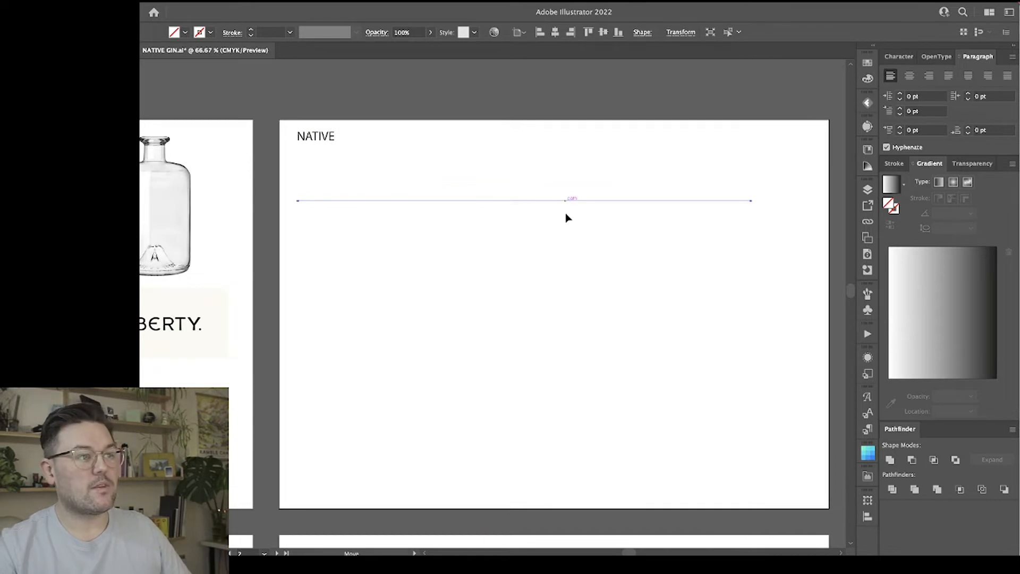
pyautogui.moveTo(566, 201); pyautogui.dragTo(564, 292)
# Give both horizontal lines a CMYK Magenta stroke.
pyautogui.moveTo(557, 146); pyautogui.dragTo(590, 314)
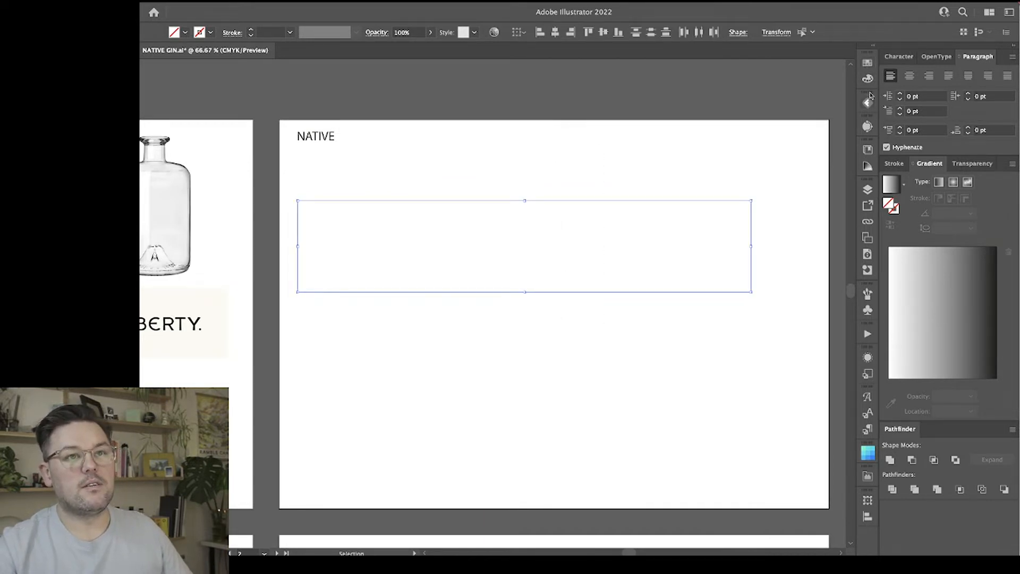
pyautogui.click(868, 62)
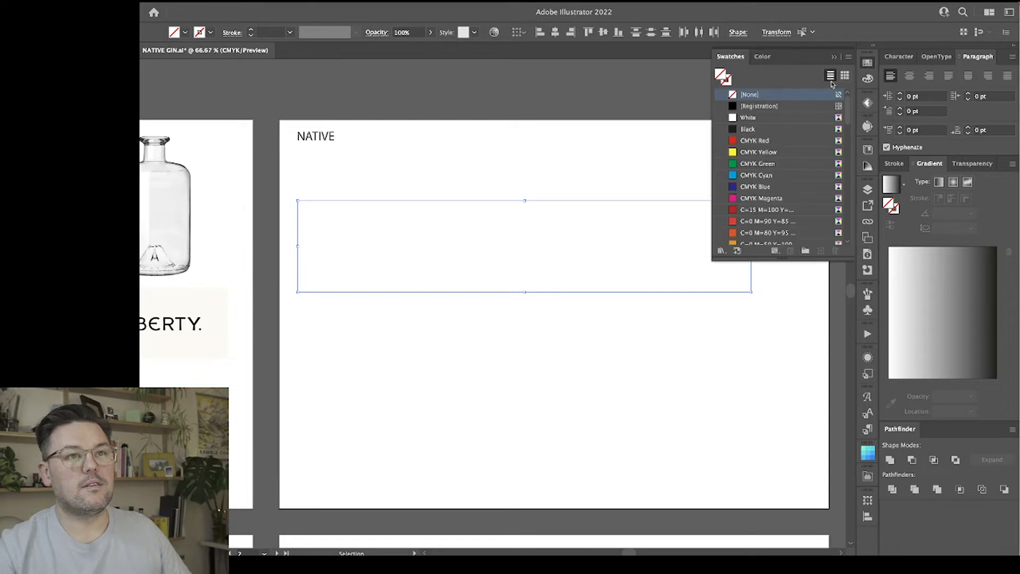
pyautogui.click(729, 83)
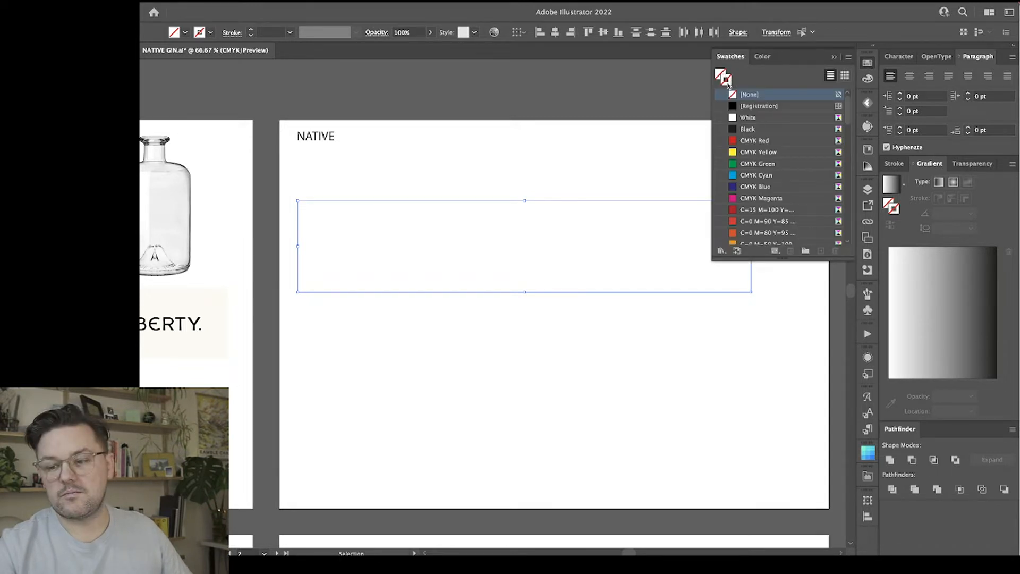
pyautogui.click(748, 200)
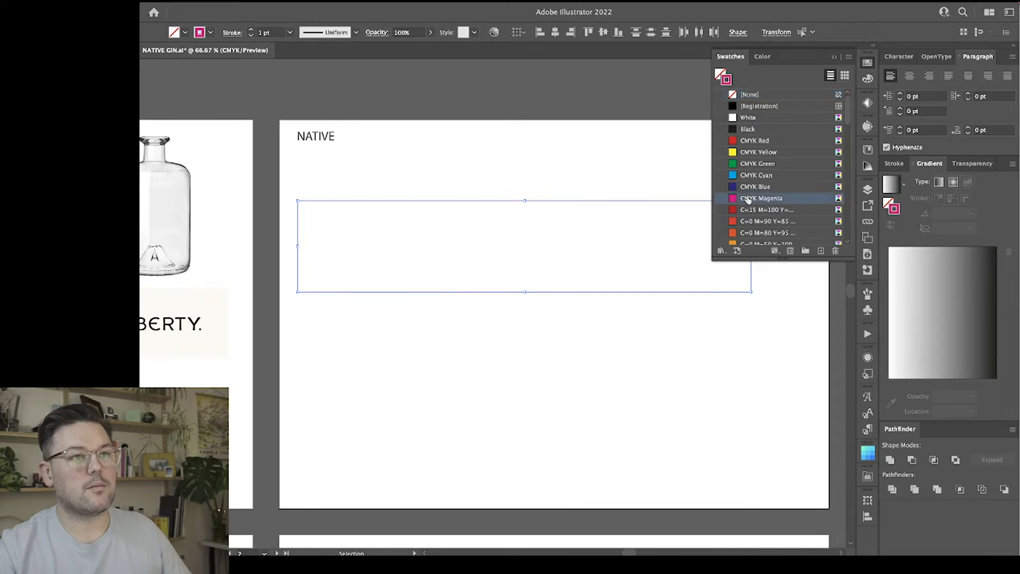
pyautogui.click(867, 63)
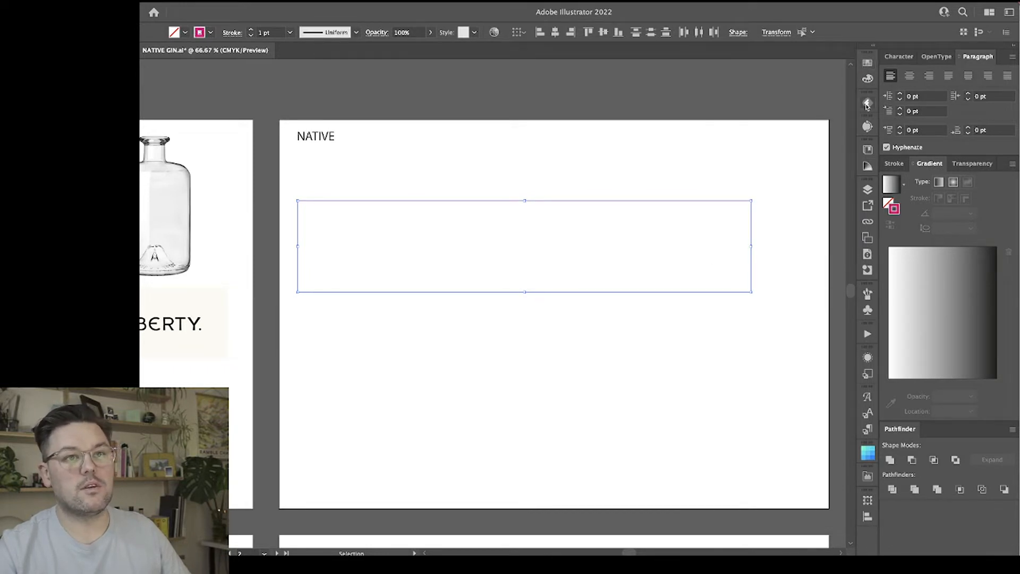
# Create a new layer and name it guides.
pyautogui.click(868, 189)
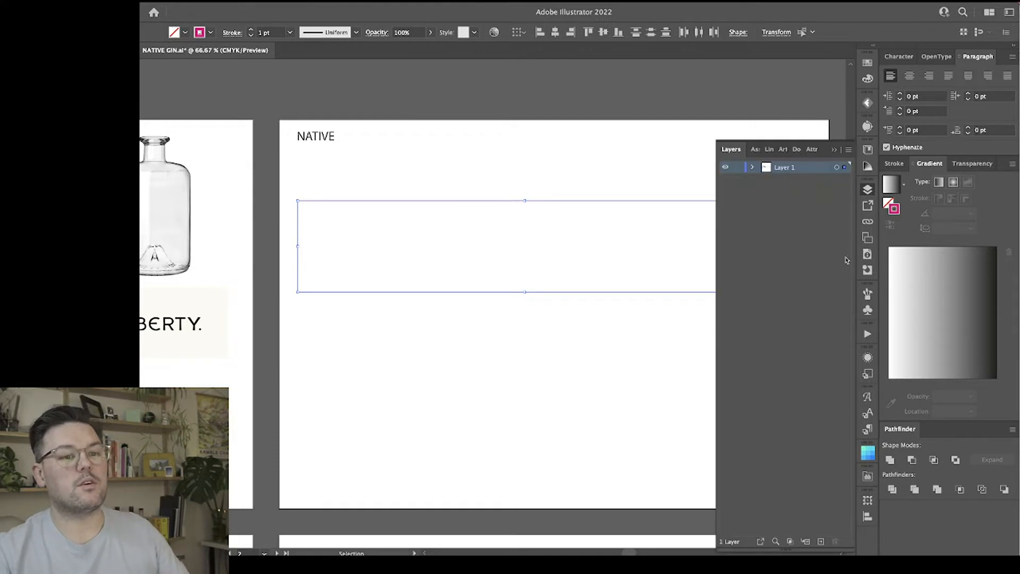
pyautogui.click(820, 541)
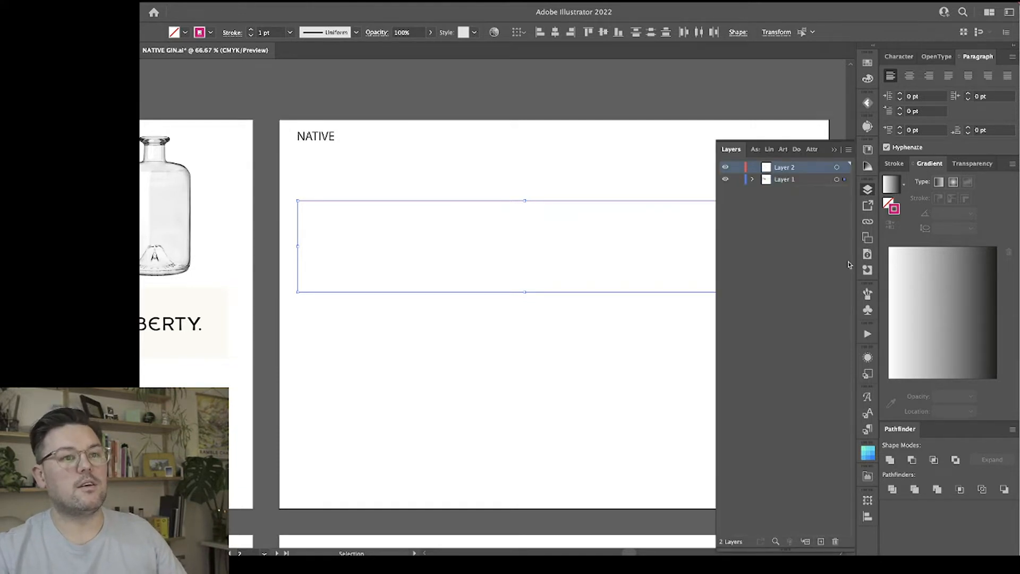
pyautogui.doubleClick(784, 167)
pyautogui.write('g')
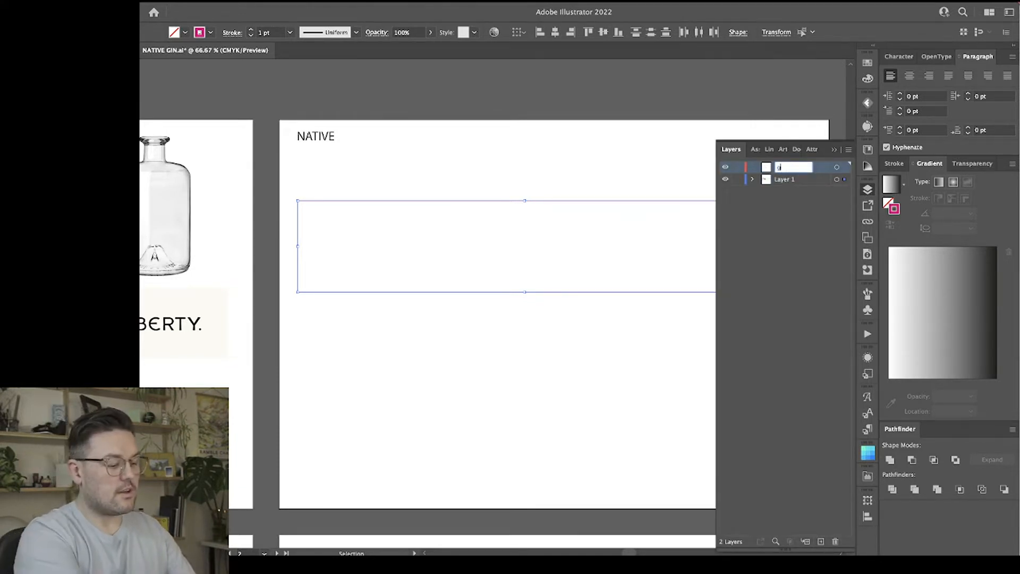
pyautogui.write('uides')
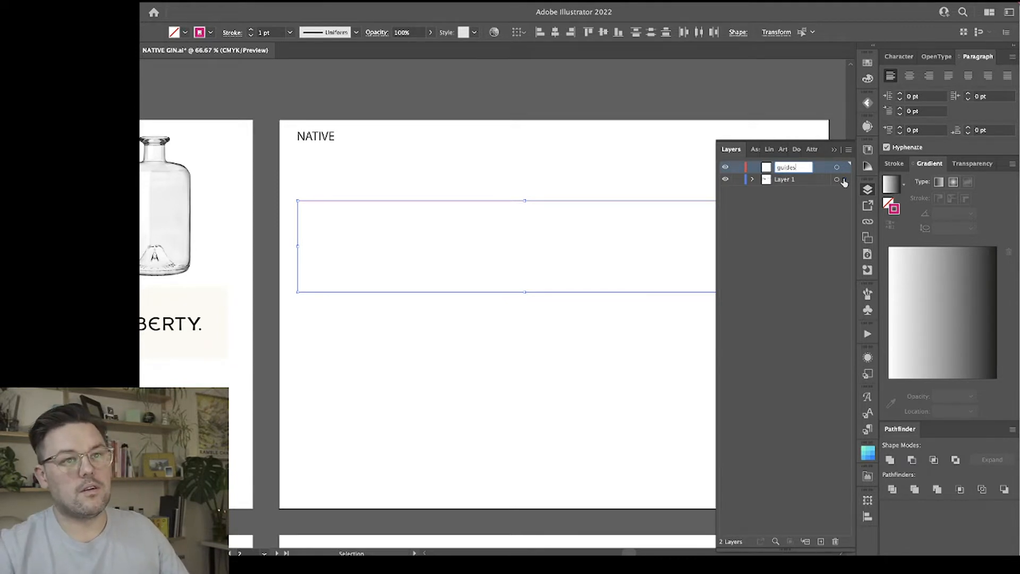
# Move the two magenta lines onto the guides layer, place that layer beneath Layer 1 and lock it.
pyautogui.moveTo(844, 179); pyautogui.dragTo(795, 196)
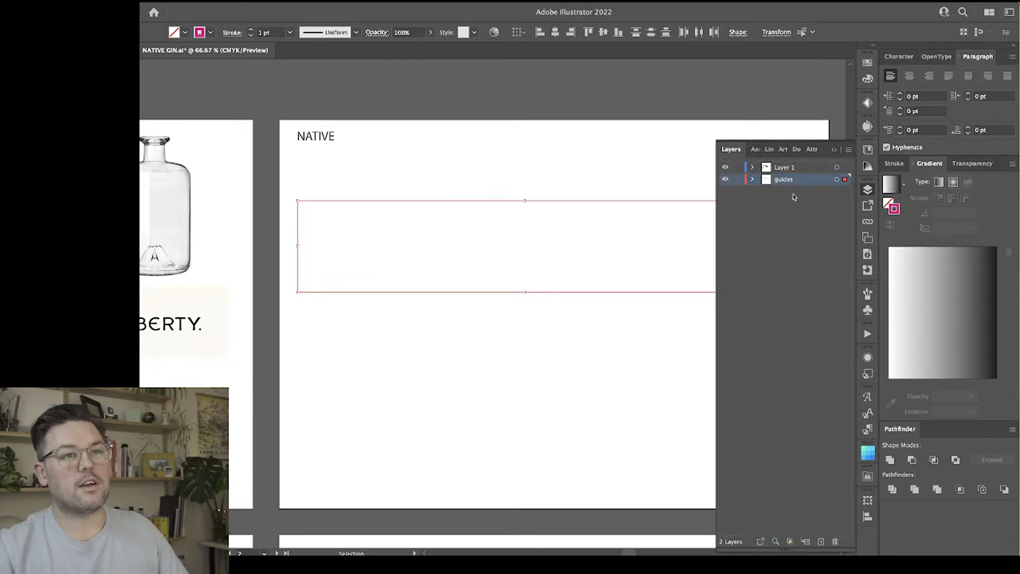
pyautogui.click(786, 234)
pyautogui.click(737, 167)
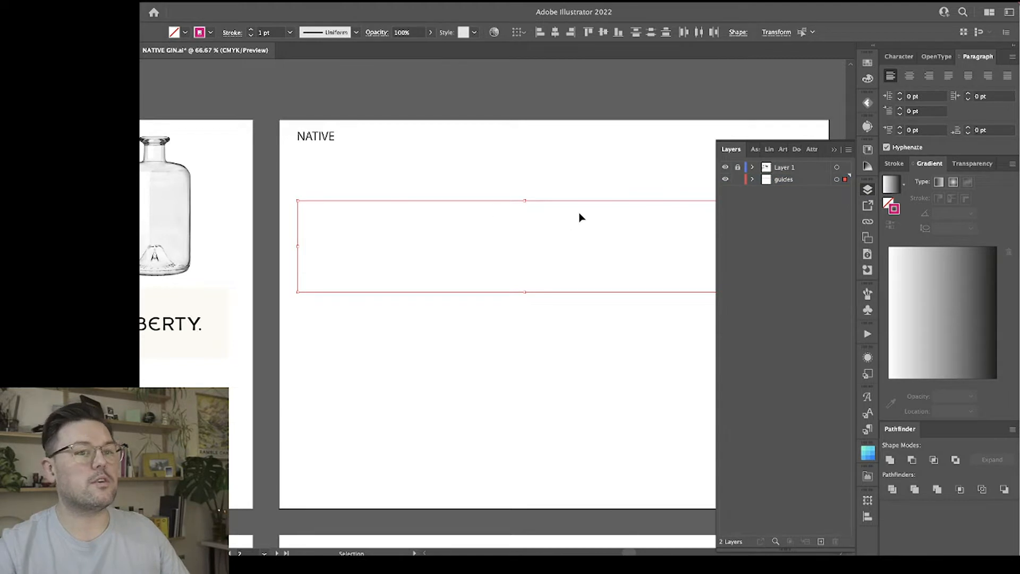
pyautogui.click(737, 179)
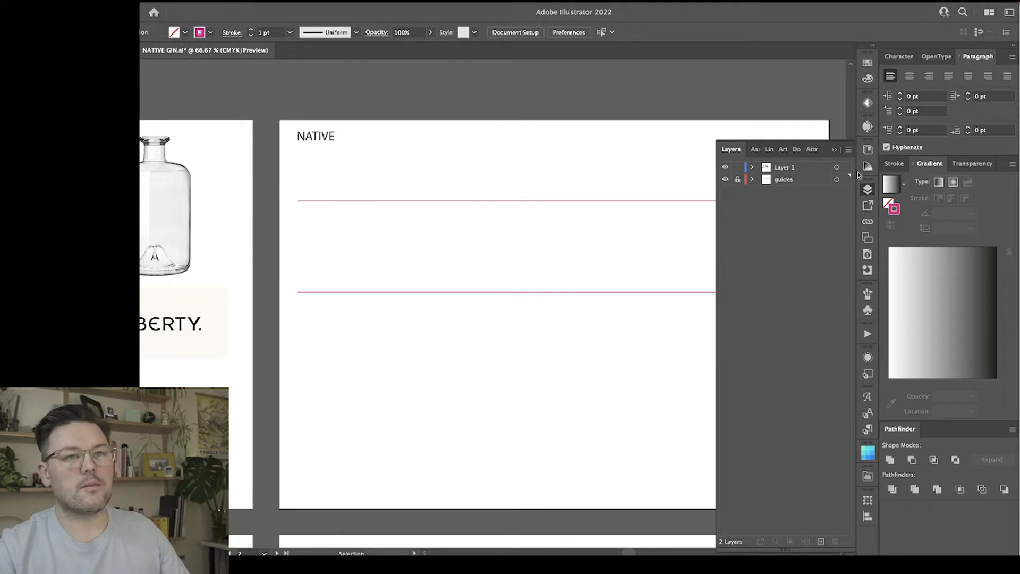
pyautogui.click(868, 191)
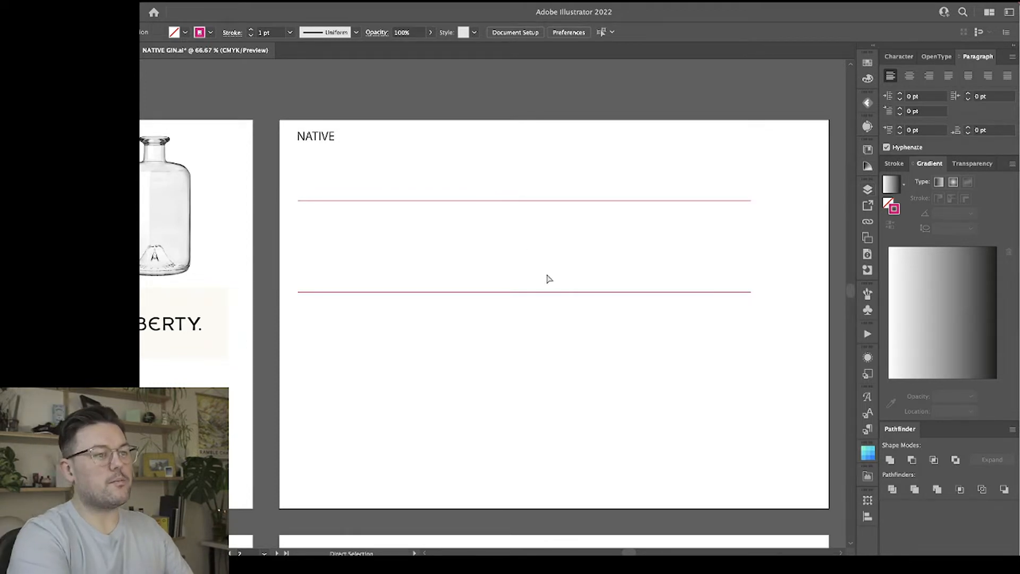
# Make Layer 1 the active layer for drawing.
pyautogui.press('super+equal')
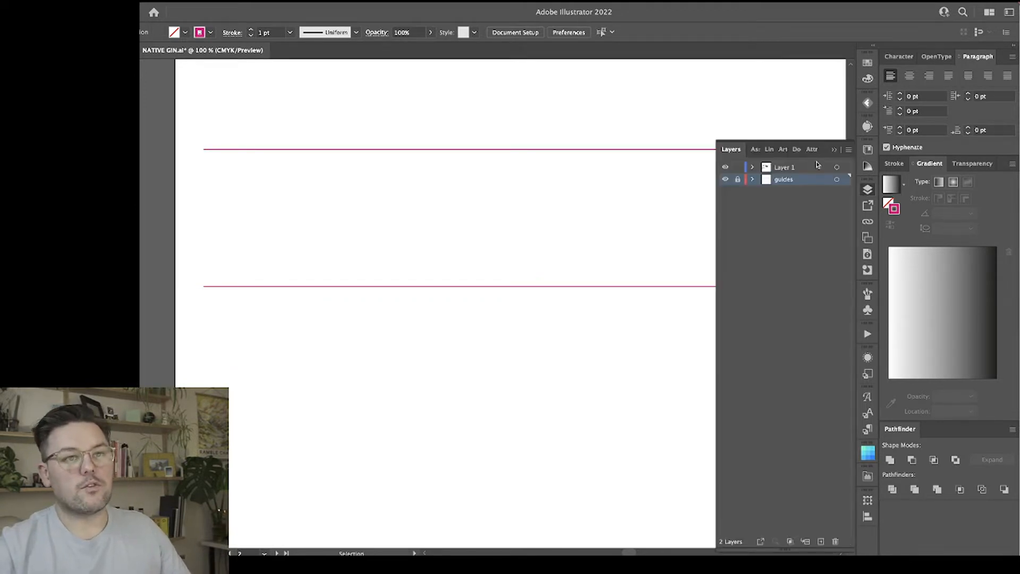
pyautogui.click(868, 190)
pyautogui.click(812, 169)
pyautogui.click(868, 192)
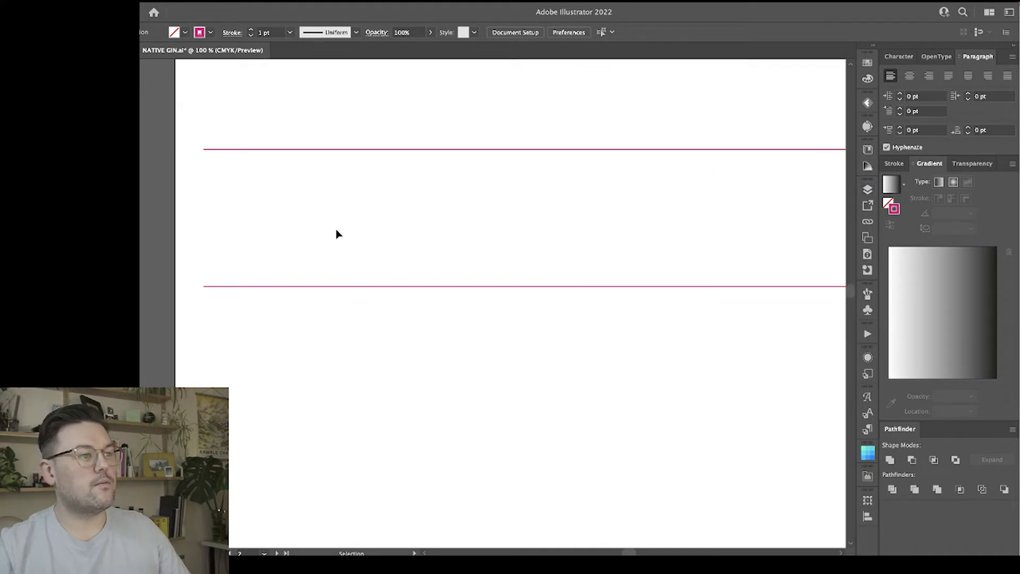
# Draw a closed tapered stem with the Pen tool between the guide lines, about 70 mm tall, 11.5 mm wide at its base and narrow at its top.
pyautogui.hscroll(3, 341, 218)
pyautogui.scroll(1, 339, 215)
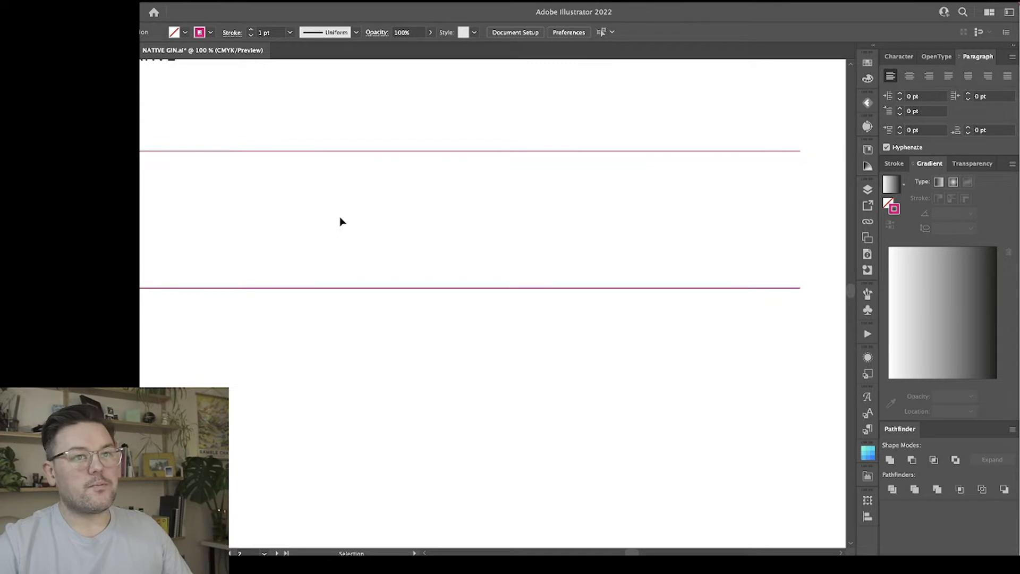
pyautogui.hscroll(-2, 339, 215)
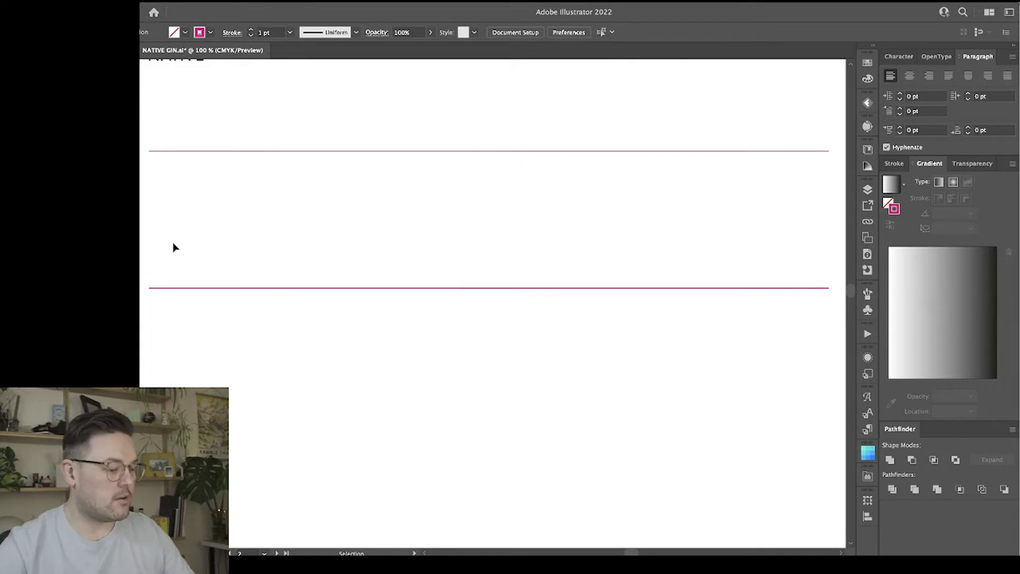
pyautogui.press('p')
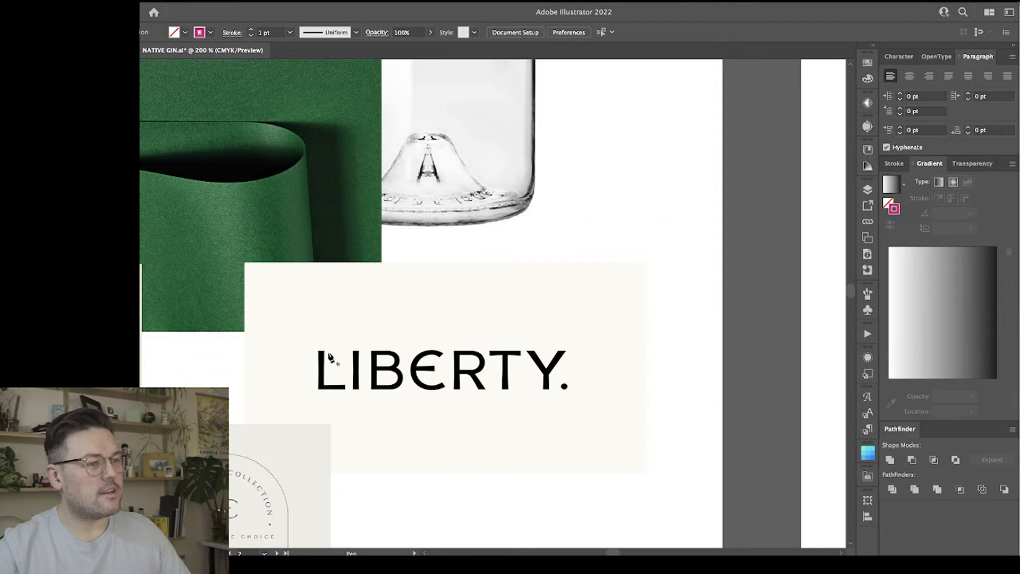
pyautogui.hscroll(10, 420, 371)
pyautogui.hscroll(5, 419, 371)
pyautogui.scroll(4, 420, 372)
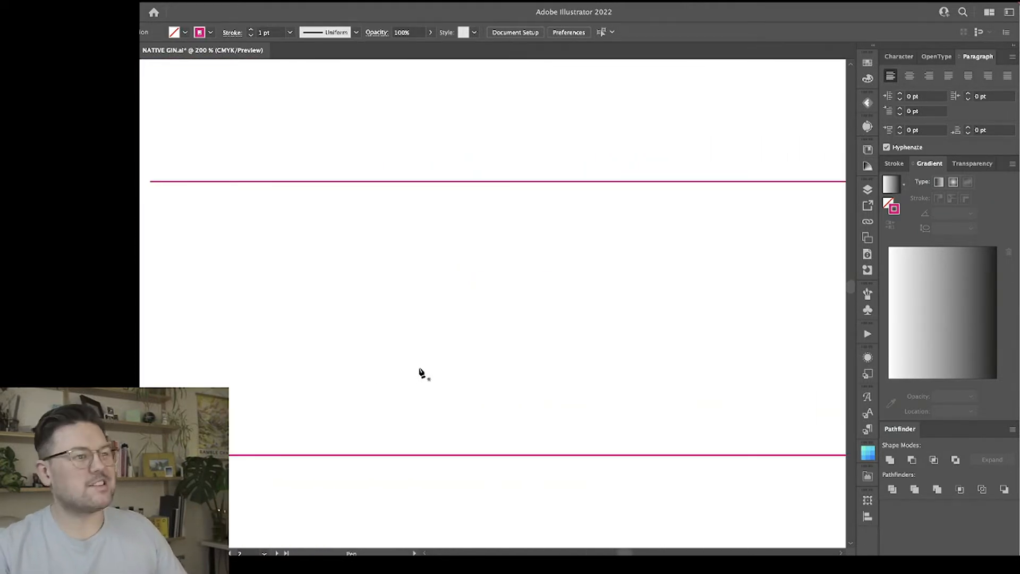
pyautogui.click(274, 181)
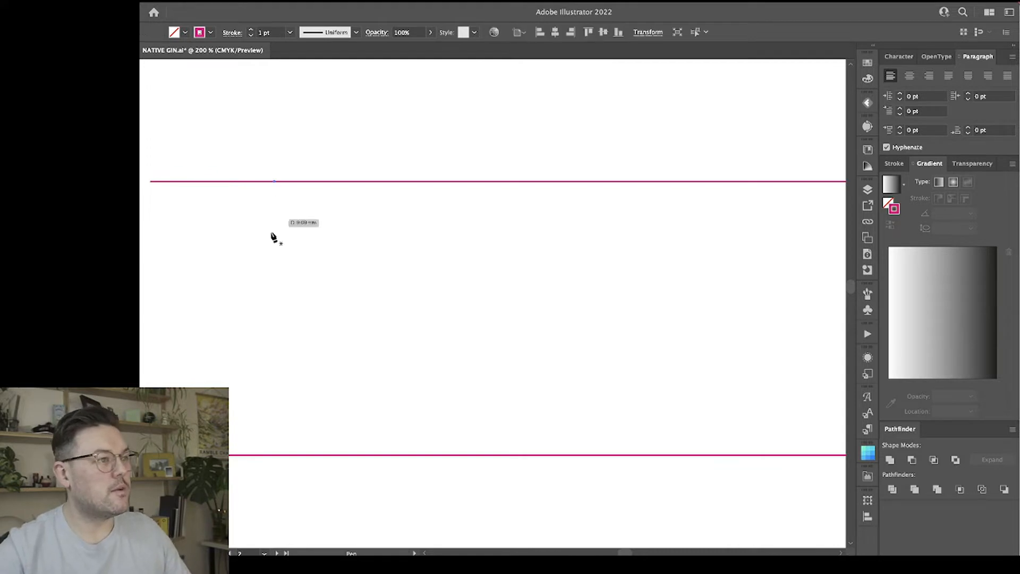
pyautogui.click(274, 456)
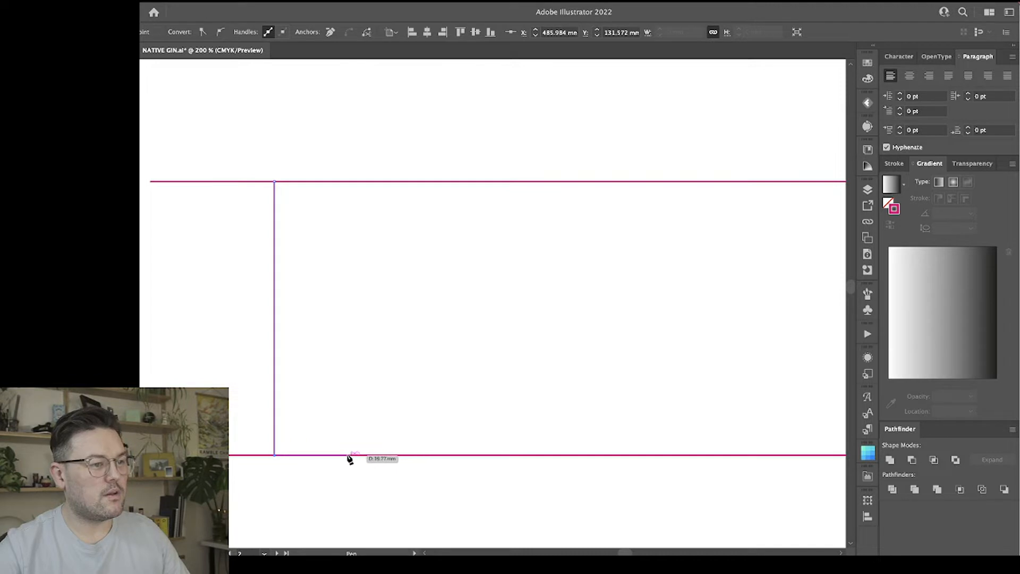
pyautogui.click(320, 455)
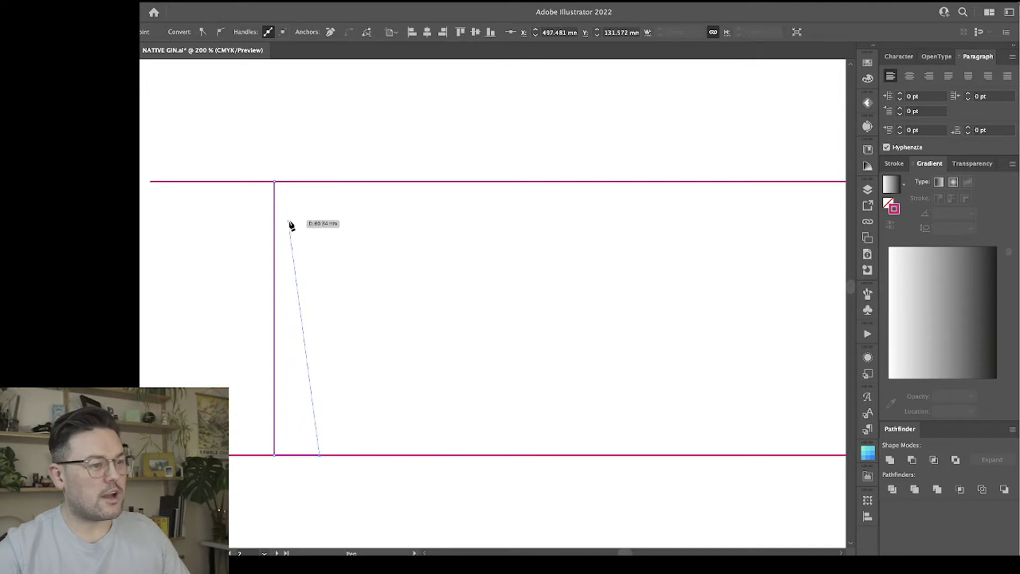
pyautogui.click(287, 193)
pyautogui.click(276, 182)
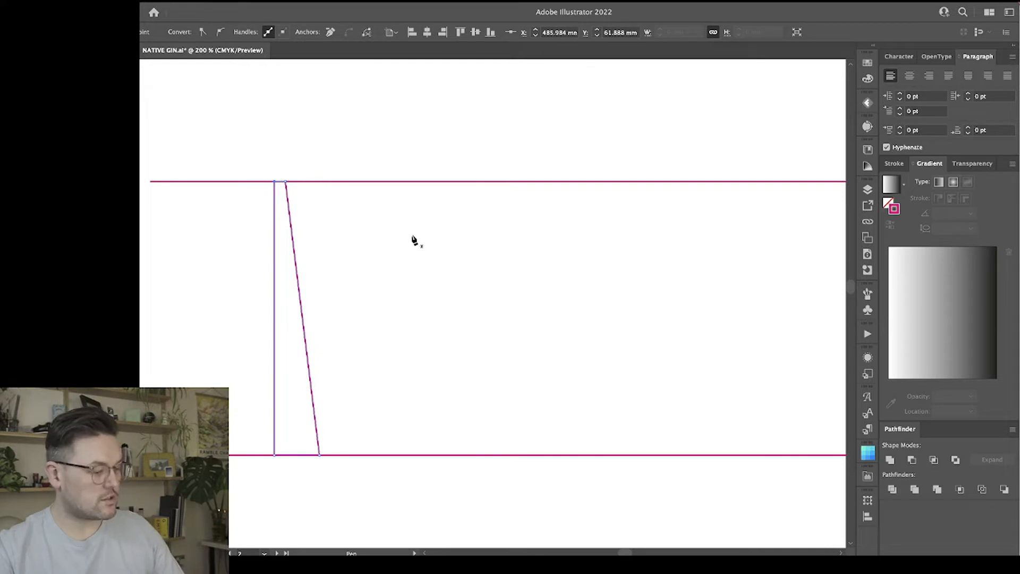
# Swap the stem's stroke for a fill and set the fill to Black.
pyautogui.hotkey('shift', 'x')
pyautogui.click(868, 62)
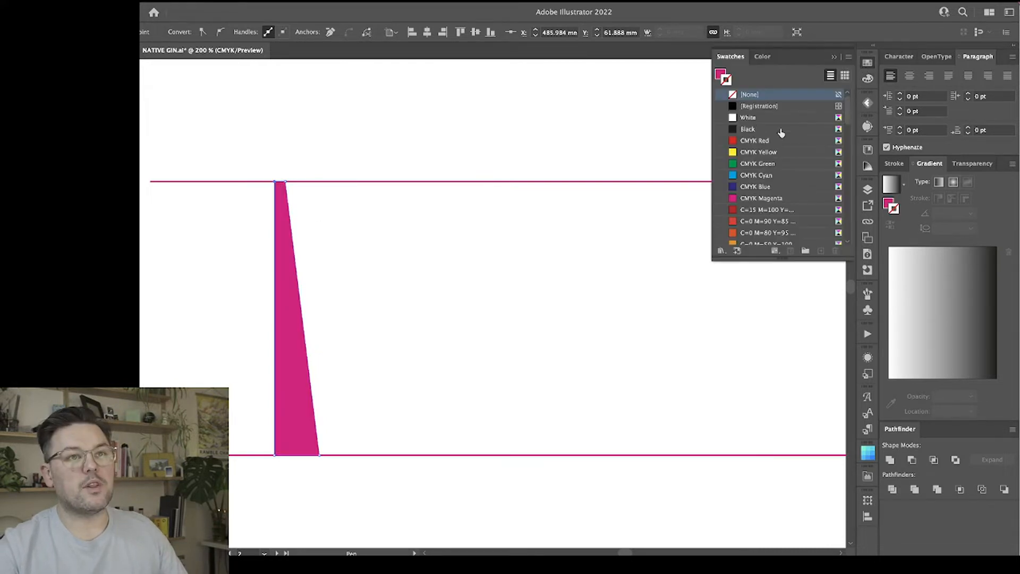
pyautogui.click(744, 129)
# Duplicate the black tapered stem to the right, level with the original, and rotate the copy 180° to form the N's second stem.
pyautogui.press('v')
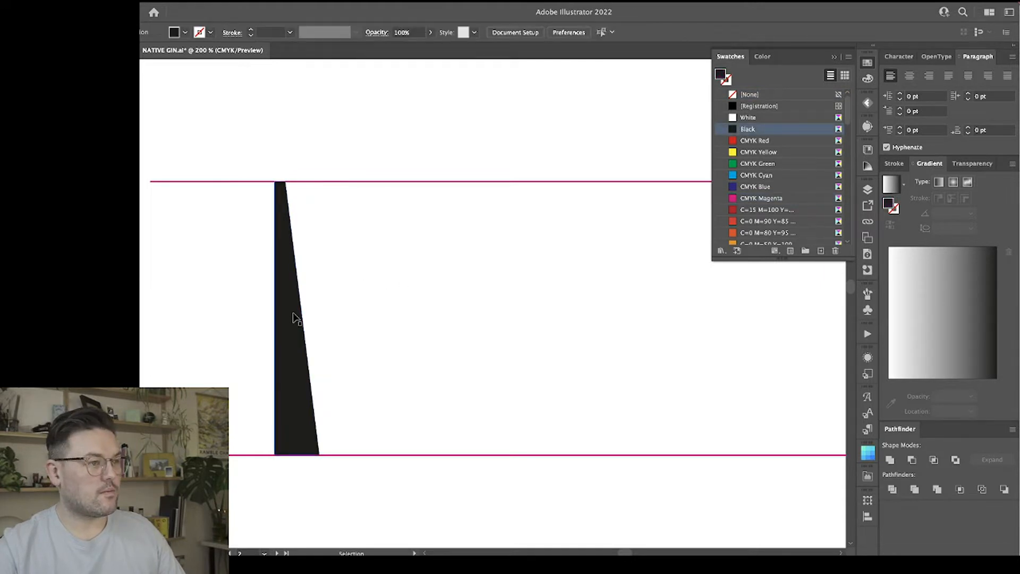
pyautogui.moveTo(293, 318); pyautogui.dragTo(468, 325)
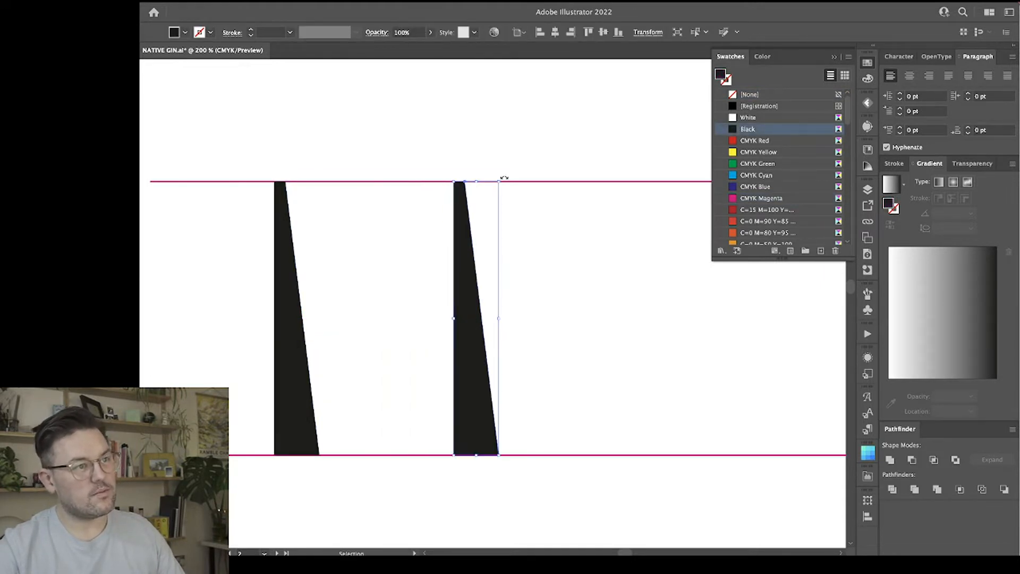
pyautogui.moveTo(504, 177); pyautogui.dragTo(468, 464)
pyautogui.click(566, 312)
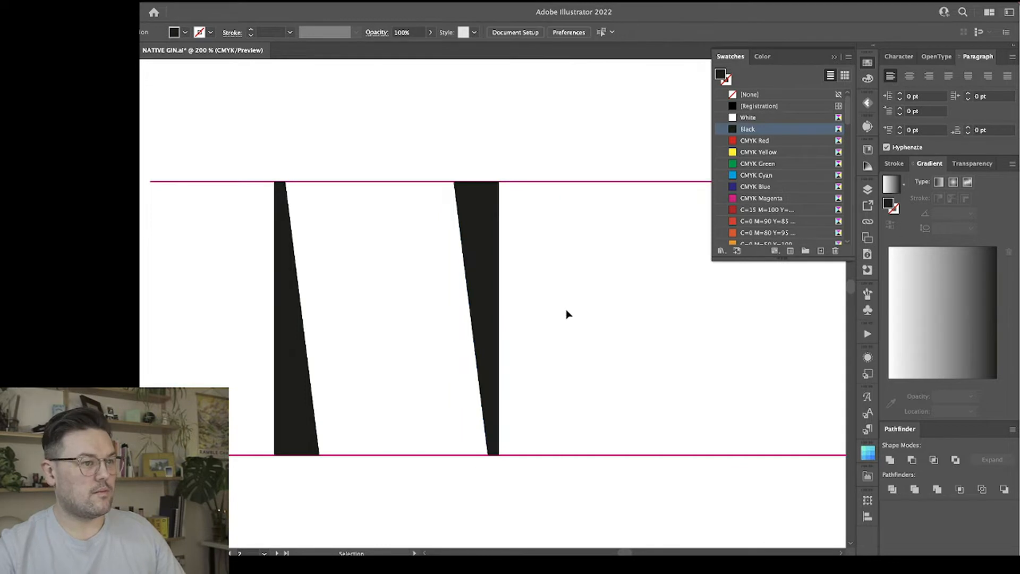
# Draw a closed diagonal about 57 mm wide with the Pen tool from the left stem's top to the right stem's base, then close the swatches.
pyautogui.press('p')
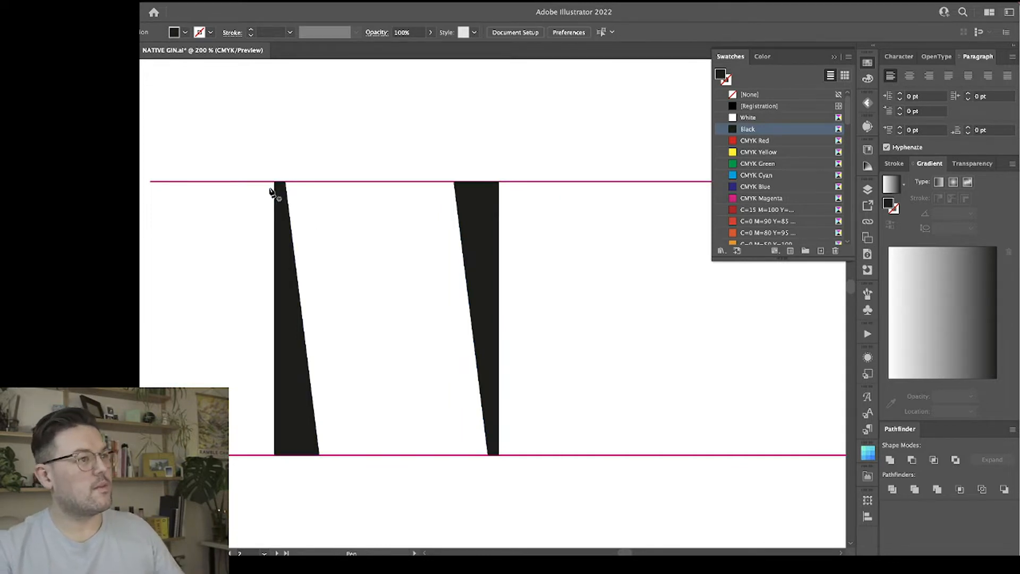
pyautogui.moveTo(282, 181); pyautogui.dragTo(297, 176)
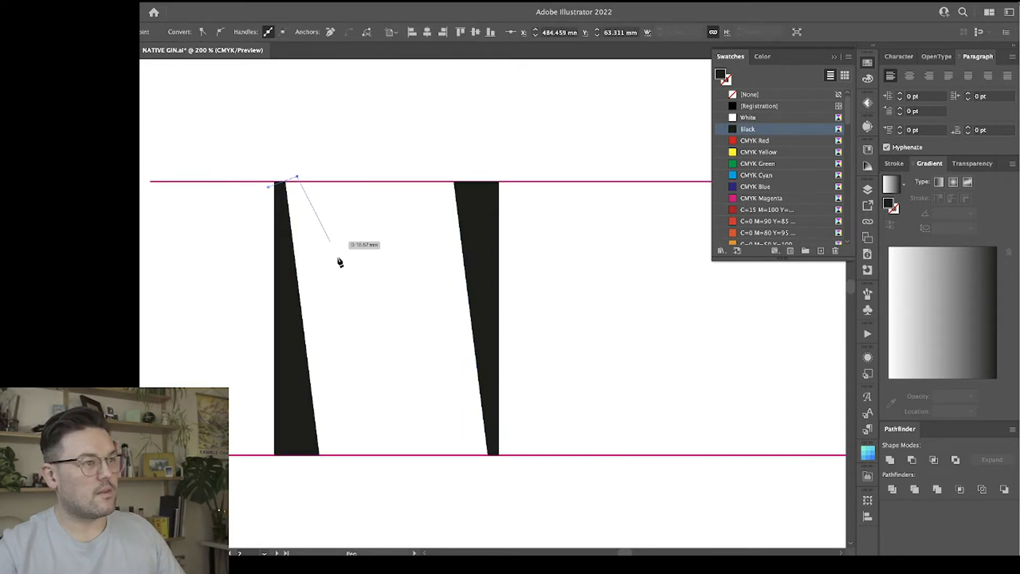
pyautogui.click(490, 429)
pyautogui.click(492, 455)
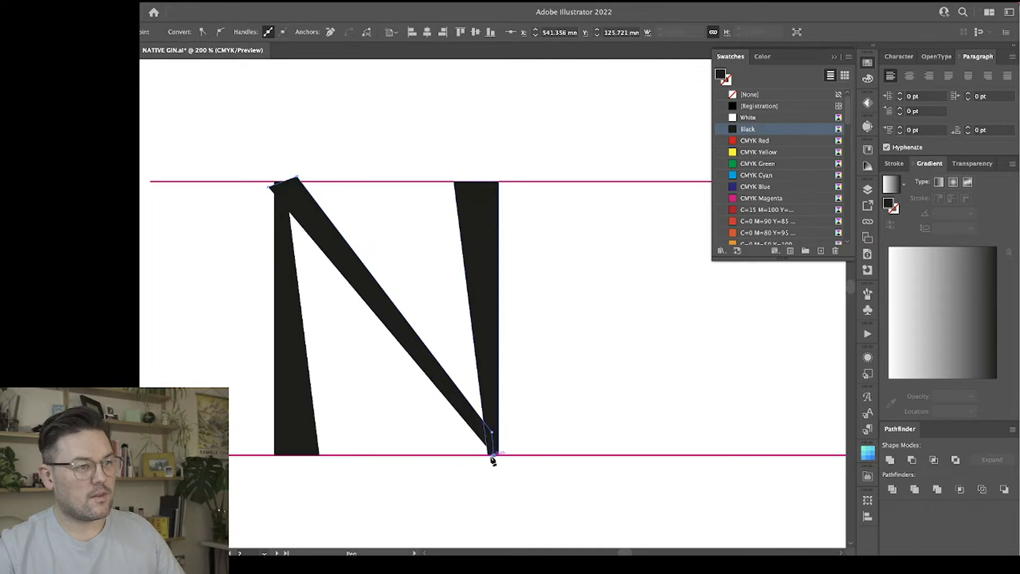
pyautogui.click(487, 455)
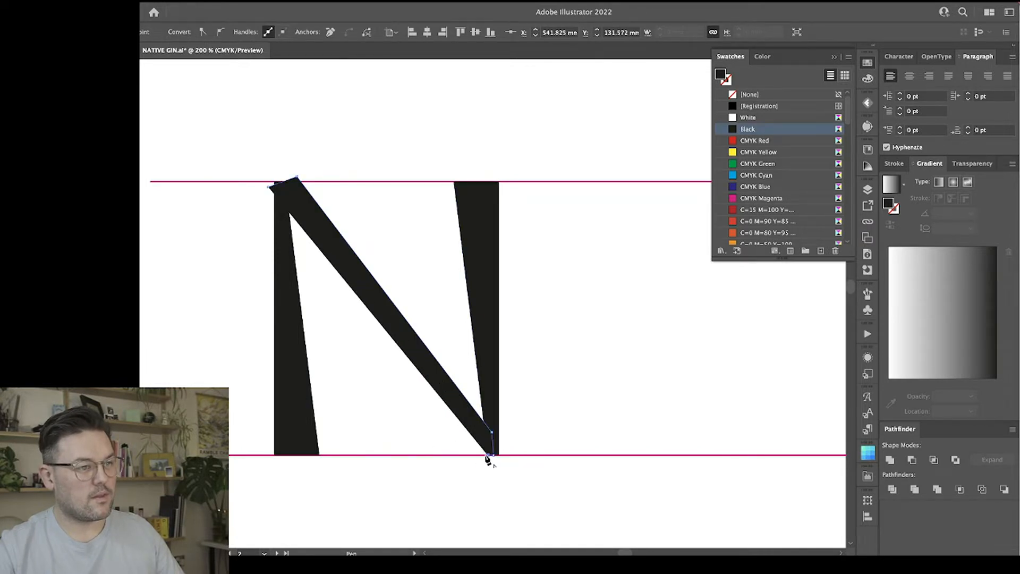
pyautogui.click(271, 189)
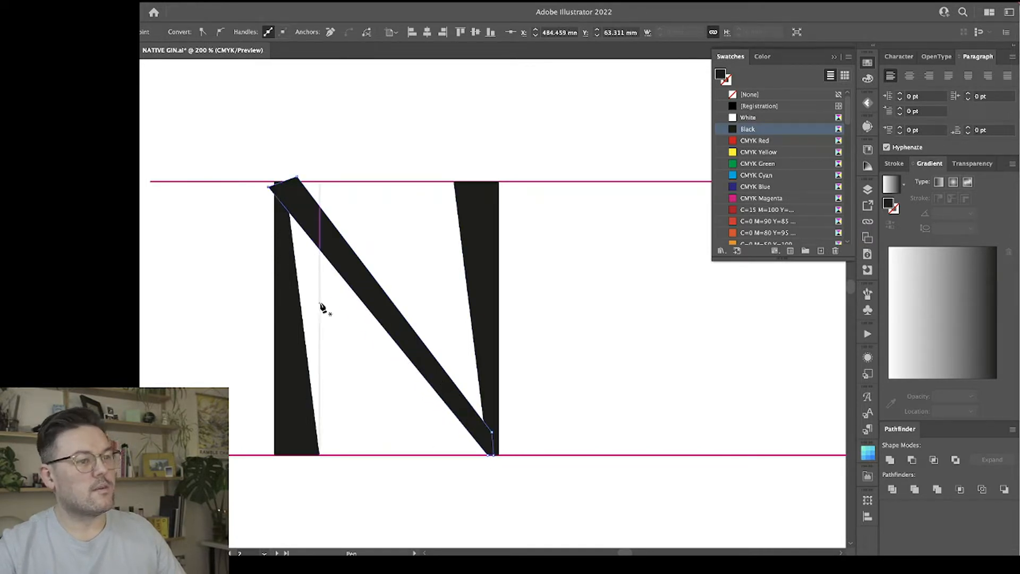
pyautogui.press('v')
pyautogui.click(375, 243)
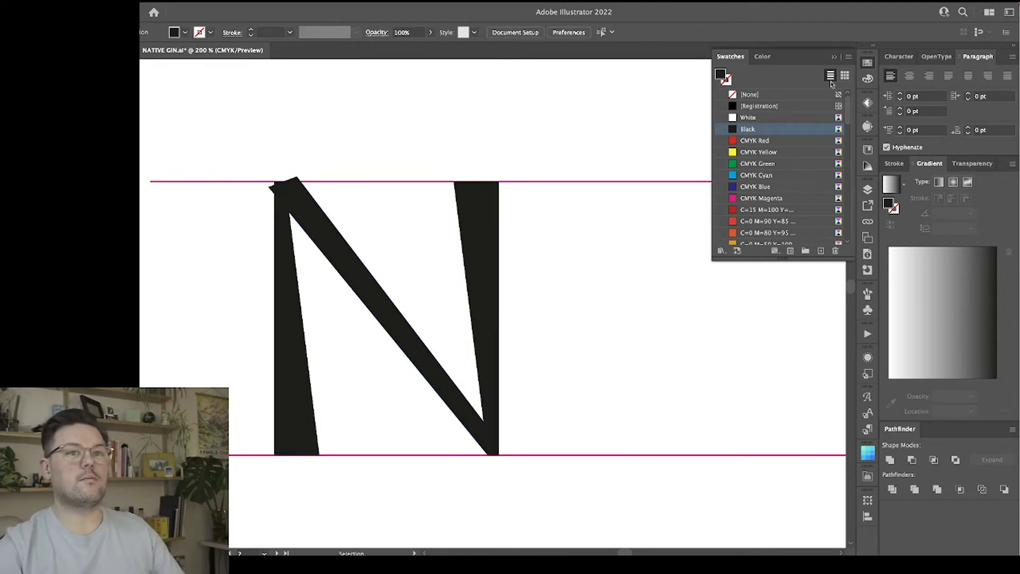
pyautogui.click(867, 62)
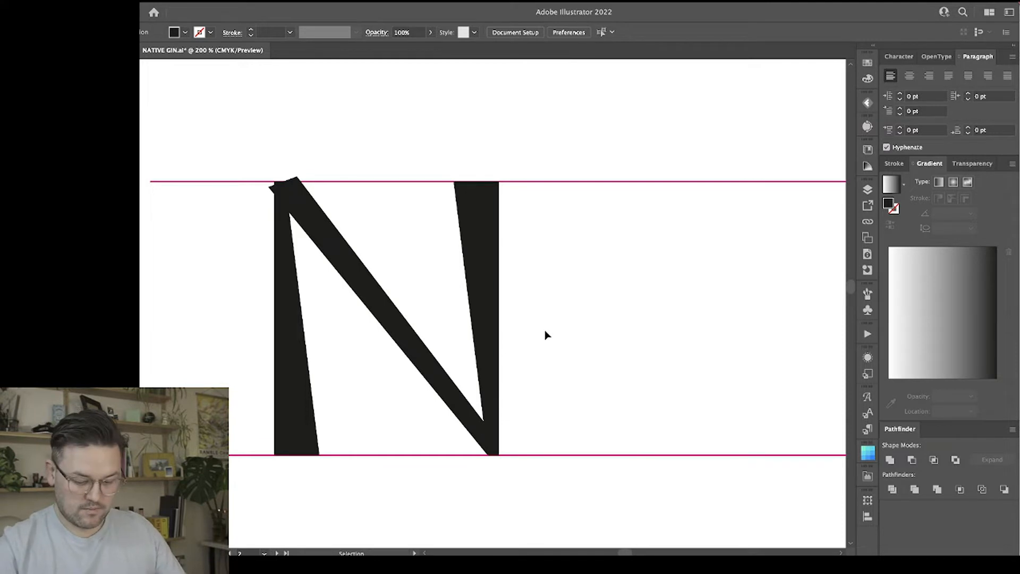
# Widen the diagonal's upper end, align its outer corner with the left stem, and lower the joined top points of both shapes slightly.
pyautogui.hscroll(-2, 542, 339)
pyautogui.press('a')
pyautogui.click(351, 296)
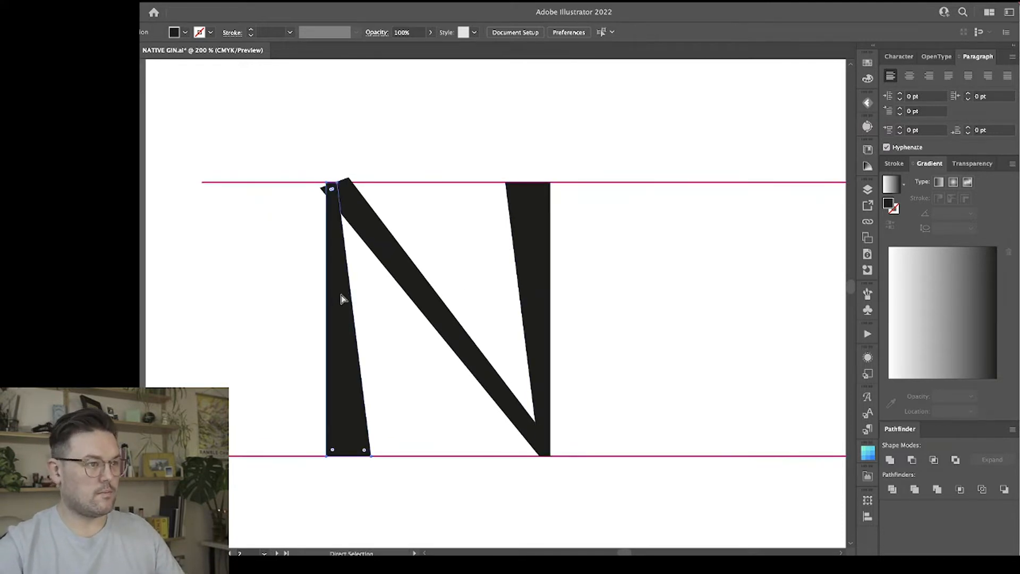
pyautogui.moveTo(331, 189); pyautogui.dragTo(377, 173)
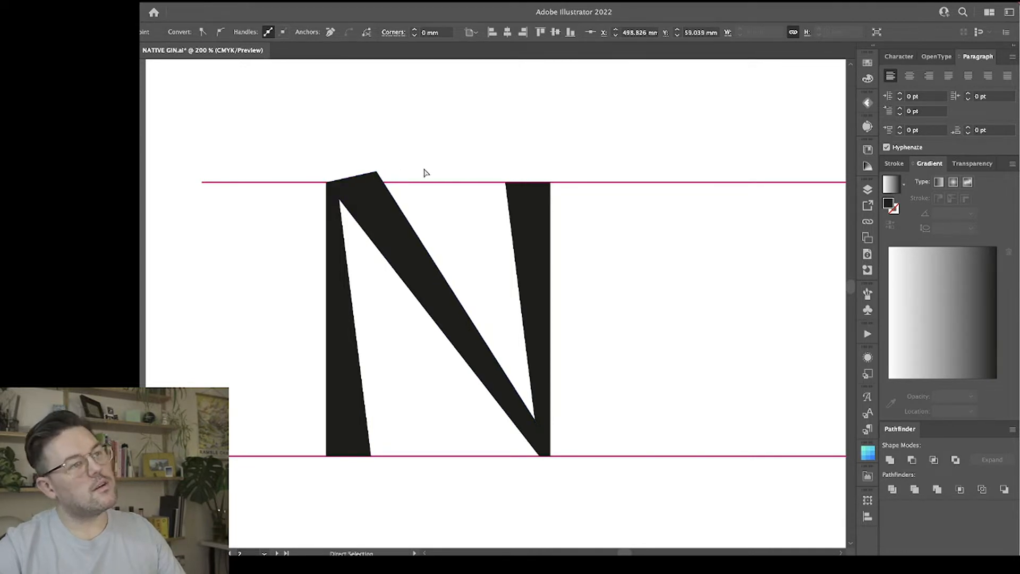
pyautogui.moveTo(307, 151); pyautogui.dragTo(412, 217)
pyautogui.moveTo(374, 175); pyautogui.dragTo(378, 182)
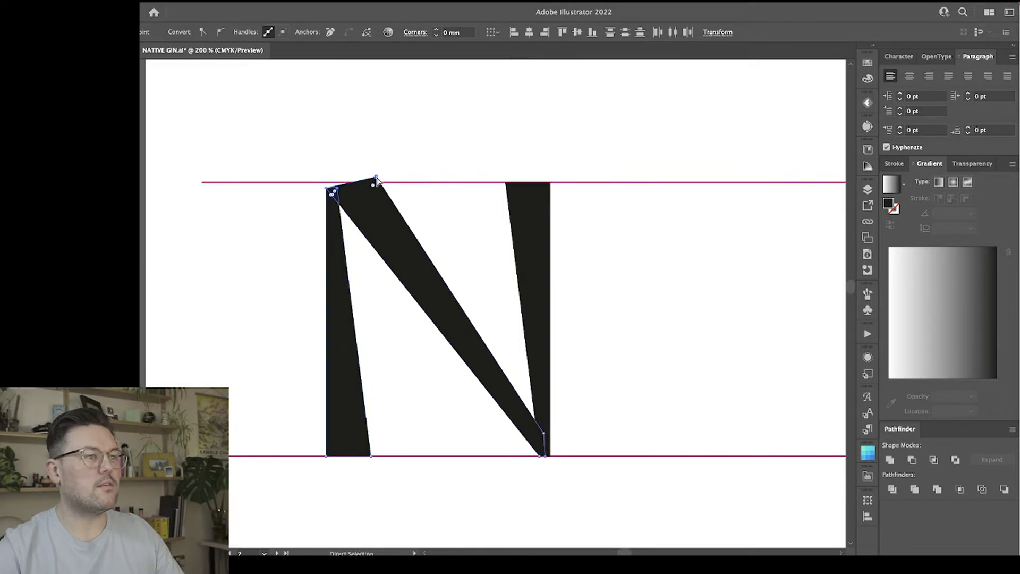
pyautogui.click(655, 282)
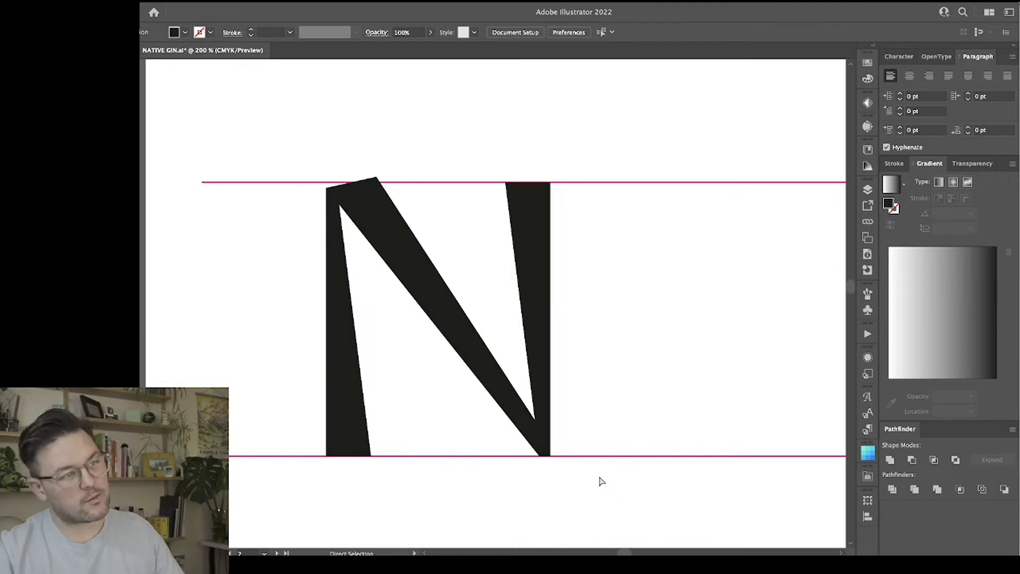
# Thicken the diagonal's lower end by raising its upper corner and moving its bottom corner left along the lower guide line.
pyautogui.click(455, 346)
pyautogui.moveTo(540, 461); pyautogui.dragTo(546, 393)
pyautogui.press('super+z')
pyautogui.press('a')
pyautogui.click(539, 457)
pyautogui.click(544, 433)
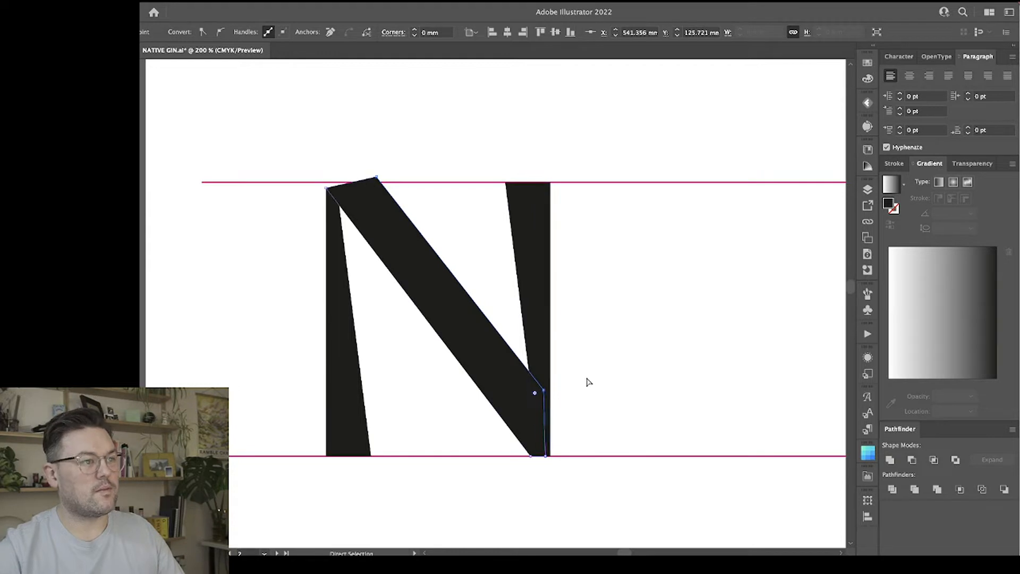
pyautogui.click(587, 382)
# Widen the left stem's base to about 21 mm by moving both bottom corners outward along the lower guide line.
pyautogui.click(371, 451)
pyautogui.moveTo(370, 450); pyautogui.dragTo(404, 460)
pyautogui.click(327, 457)
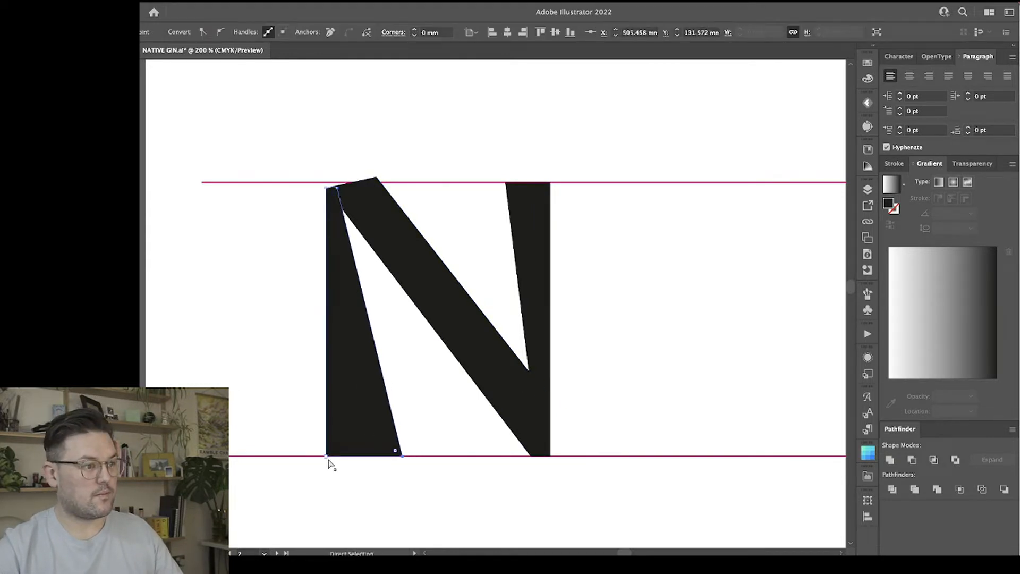
pyautogui.moveTo(326, 458); pyautogui.dragTo(321, 460)
# Delete the N's straight right stem.
pyautogui.click(508, 189)
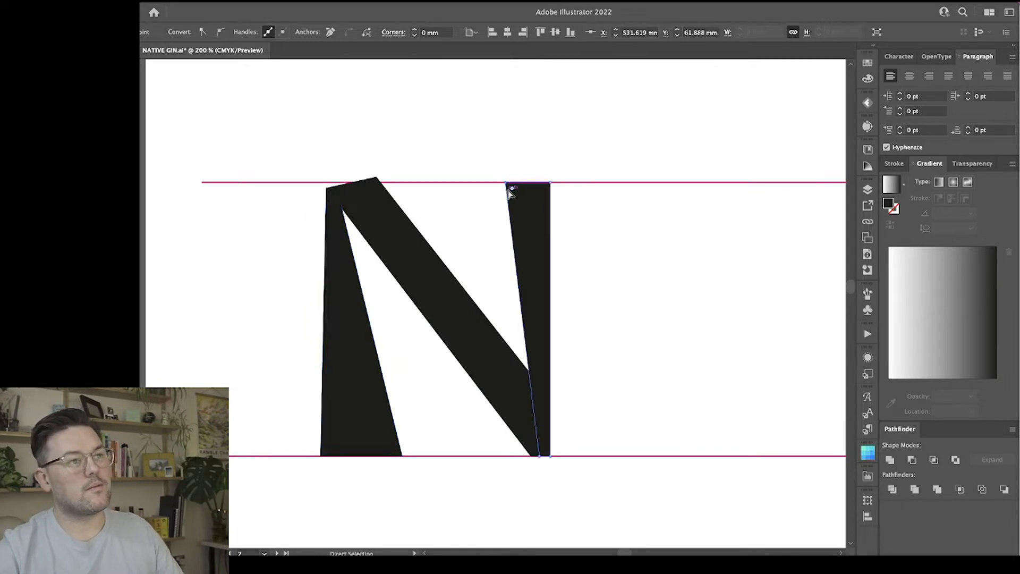
pyautogui.click(534, 255)
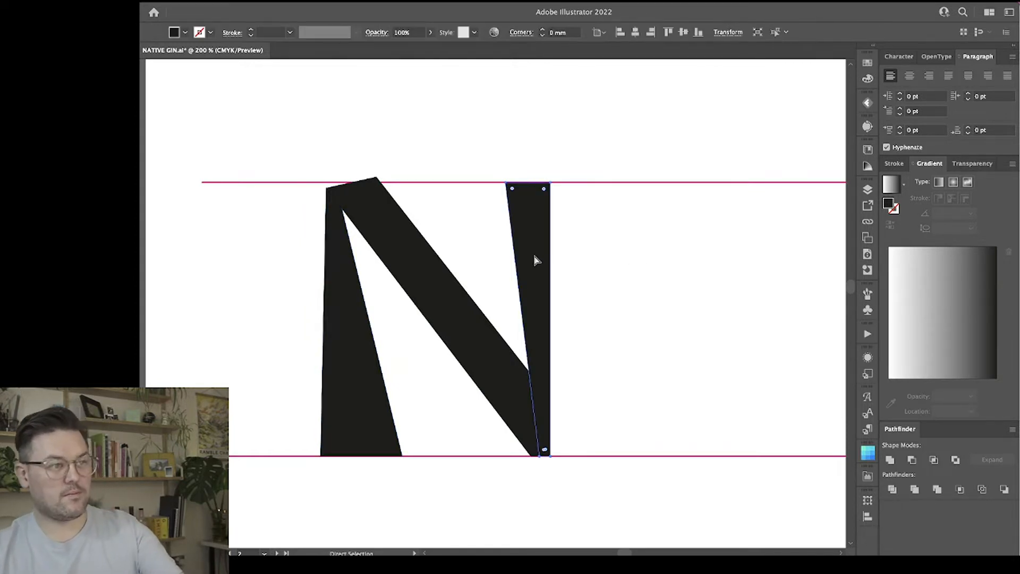
pyautogui.press('Delete')
# Bend the left stem's inner edge into a concave curve and refine both of its curve handles.
pyautogui.click(358, 391)
pyautogui.hotkey('shift', 'v')
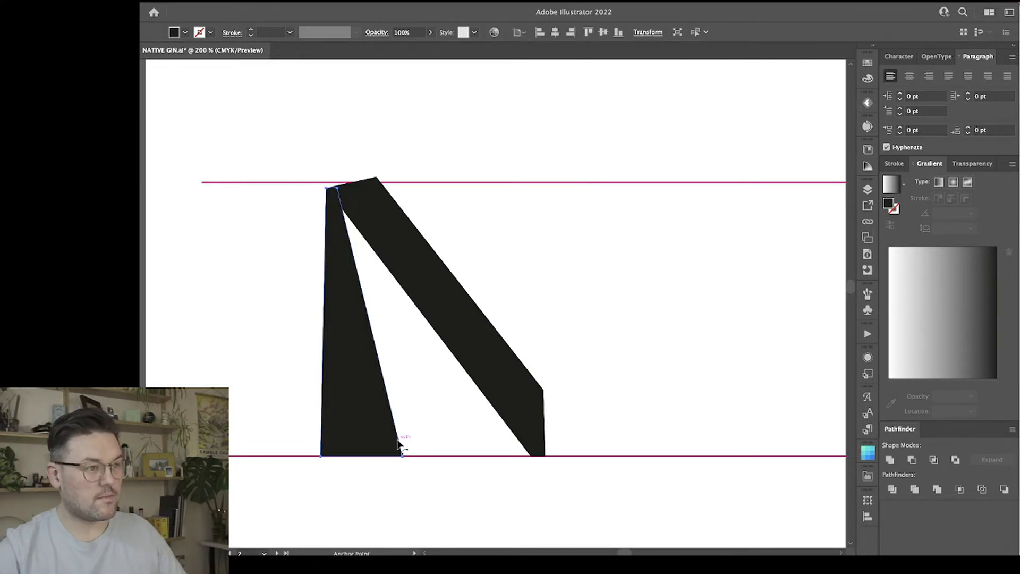
pyautogui.moveTo(399, 444); pyautogui.dragTo(388, 431)
pyautogui.press('a')
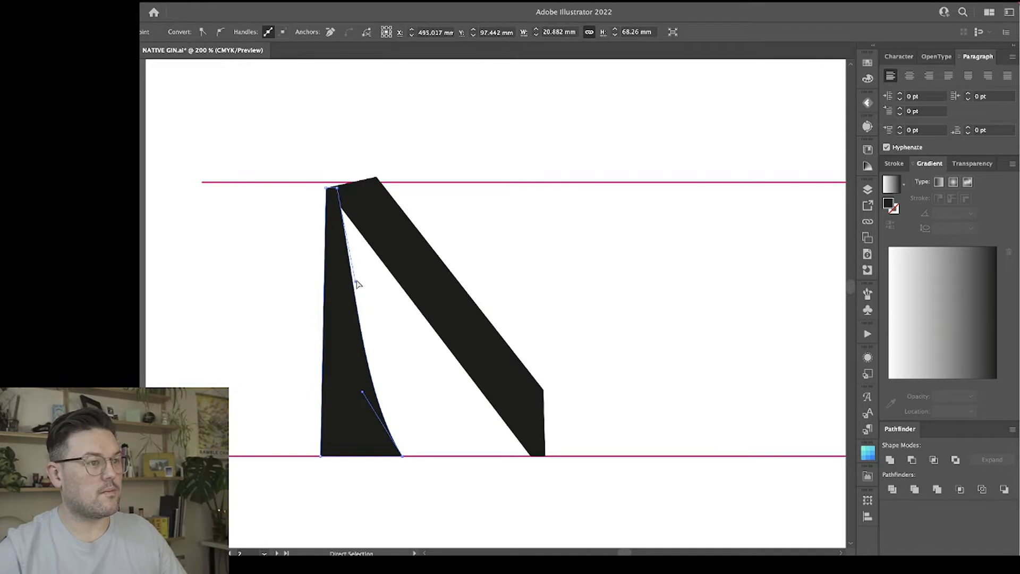
pyautogui.moveTo(355, 285); pyautogui.dragTo(350, 273)
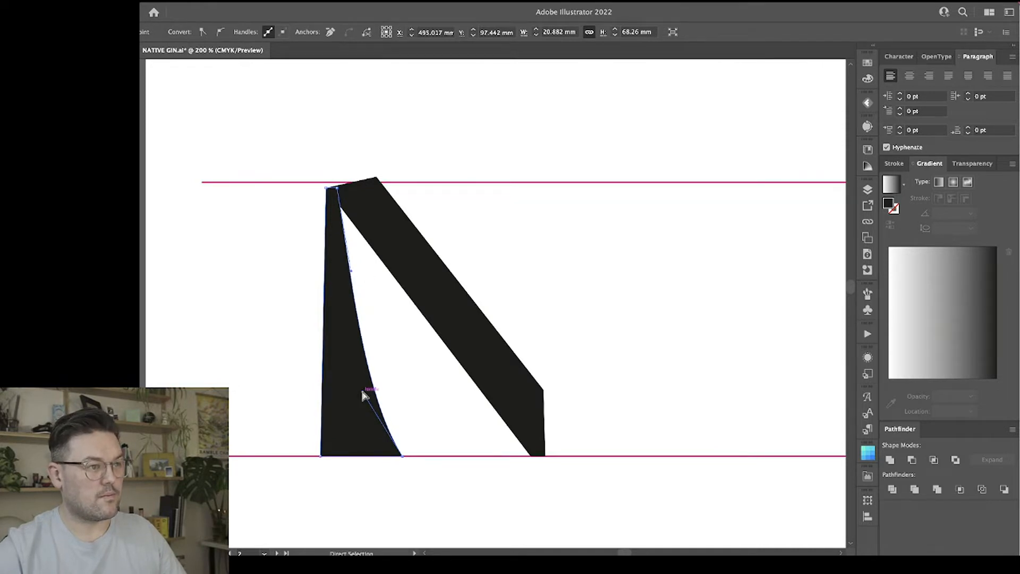
pyautogui.moveTo(363, 394); pyautogui.dragTo(368, 389)
pyautogui.click(433, 460)
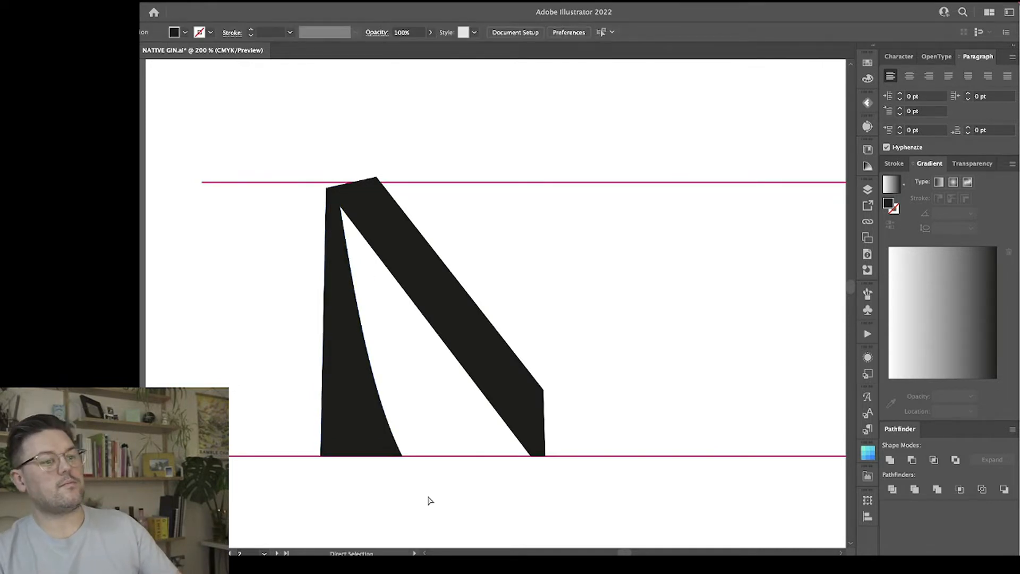
pyautogui.click(362, 408)
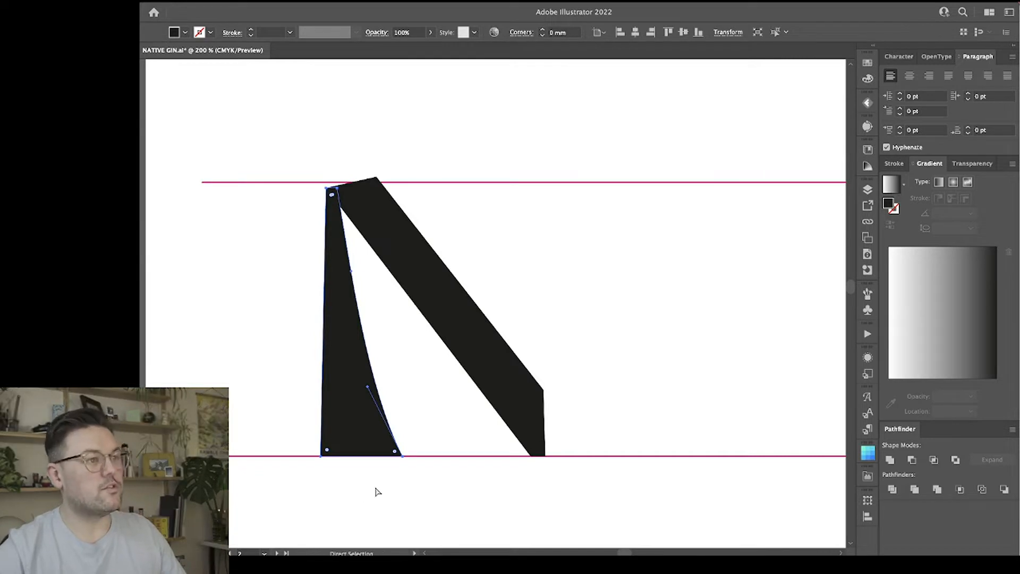
pyautogui.click(401, 376)
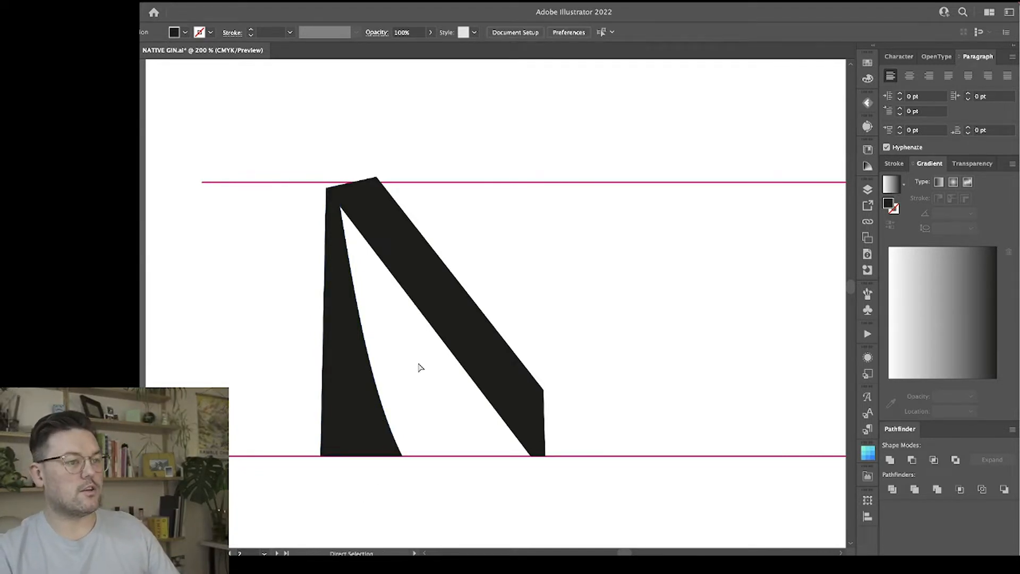
pyautogui.hscroll(2, 421, 390)
pyautogui.hscroll(-1, 421, 390)
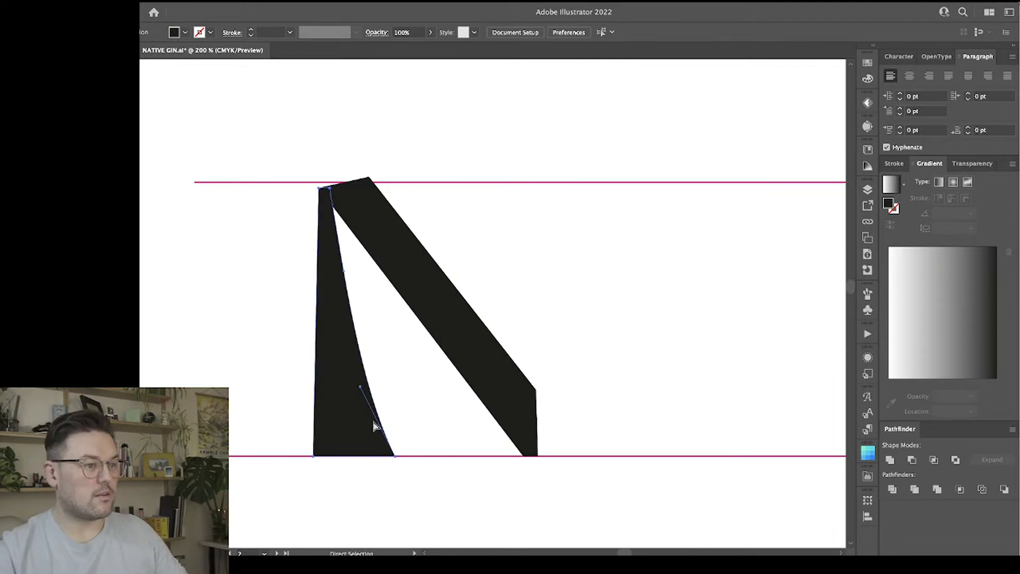
# Move the left stem's inner bottom corner further outward along the guide line and shift the whole stem slightly right.
pyautogui.click(373, 424)
pyautogui.moveTo(397, 458); pyautogui.dragTo(410, 460)
pyautogui.hotkey('ctrl', 'z')
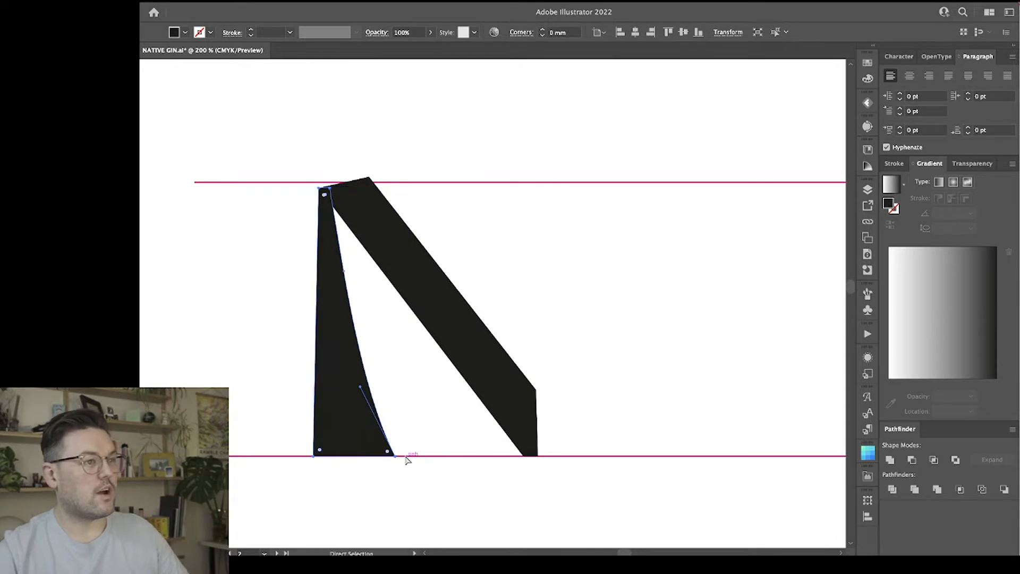
pyautogui.click(395, 461)
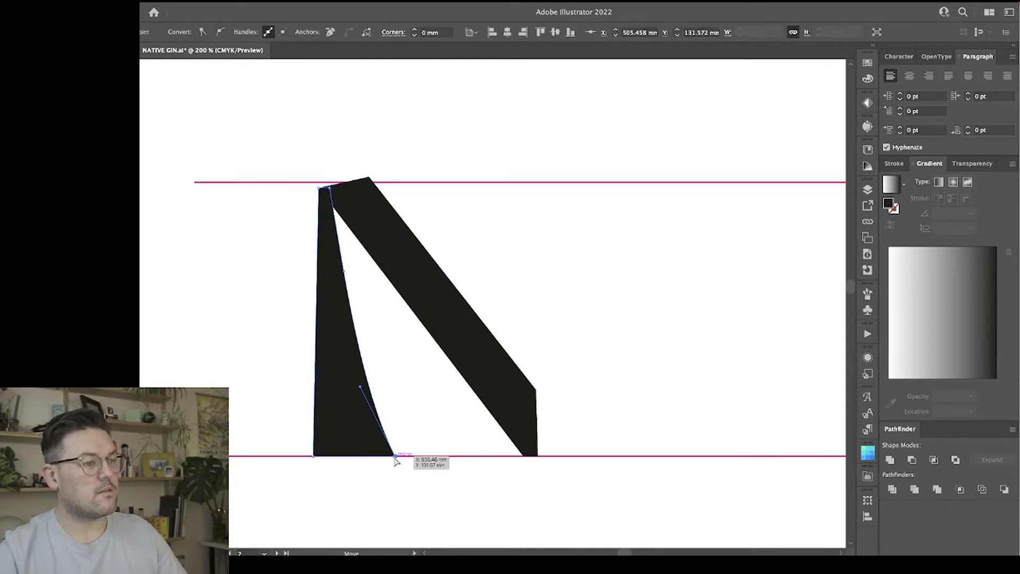
pyautogui.moveTo(395, 458); pyautogui.dragTo(409, 458)
pyautogui.moveTo(335, 386); pyautogui.dragTo(346, 387)
pyautogui.click(484, 249)
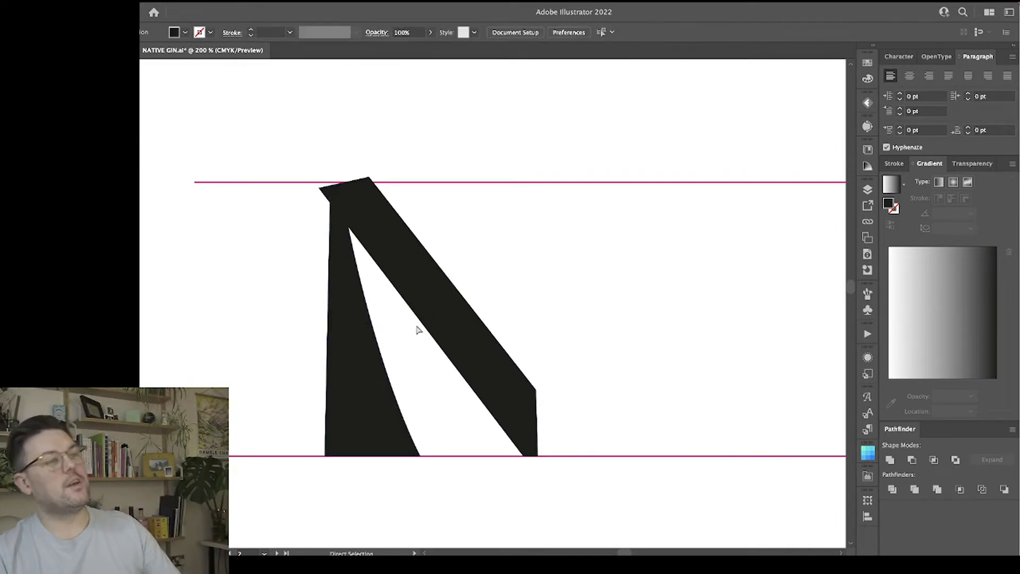
# Duplicate the curved left stem to the right, rotate the copy 180° and place it against the upper guide line over the diagonal's lower end.
pyautogui.press('v')
pyautogui.click(371, 386)
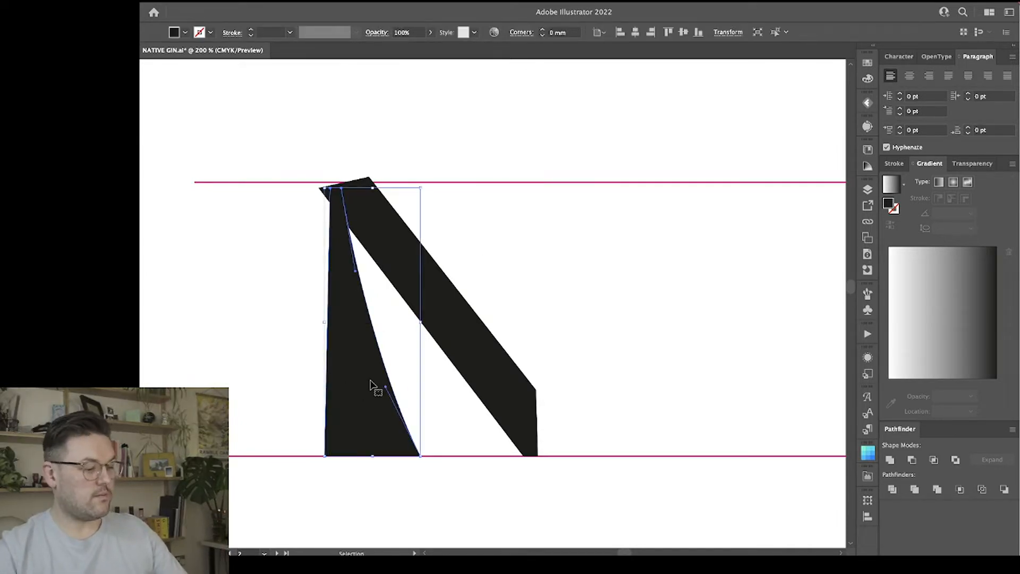
pyautogui.moveTo(346, 358); pyautogui.dragTo(540, 349)
pyautogui.moveTo(619, 184); pyautogui.dragTo(537, 422)
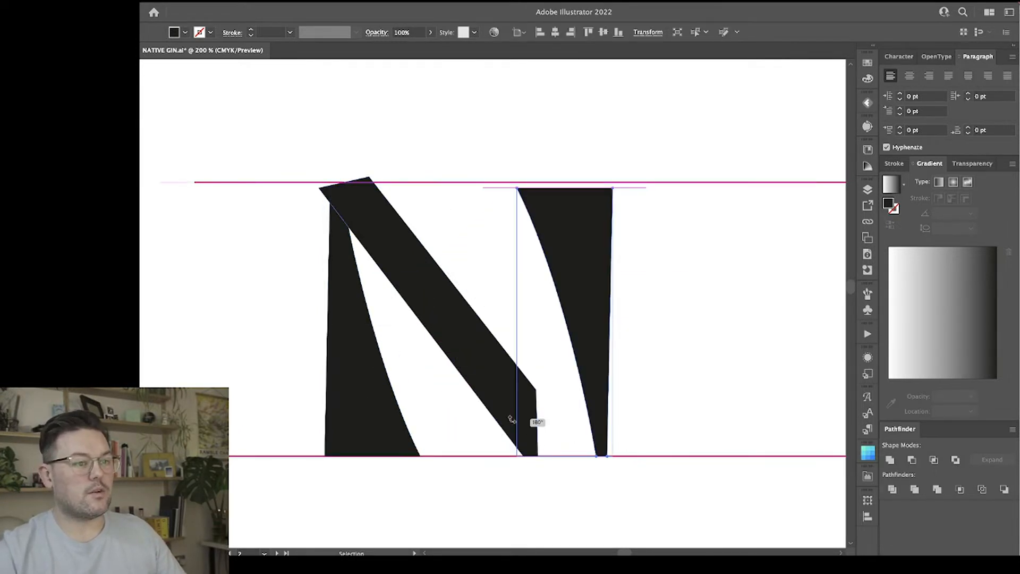
pyautogui.moveTo(587, 321); pyautogui.dragTo(529, 320)
# Lower the right stem's bottom points about 1.4 mm onto the lower guide line and shift the stem left over the diagonal.
pyautogui.press('a')
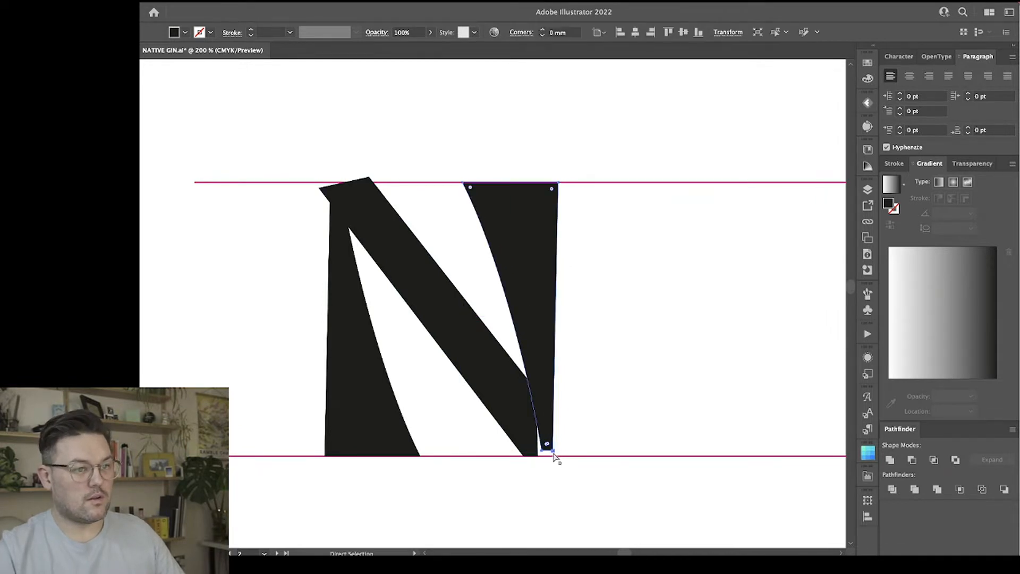
pyautogui.click(552, 452)
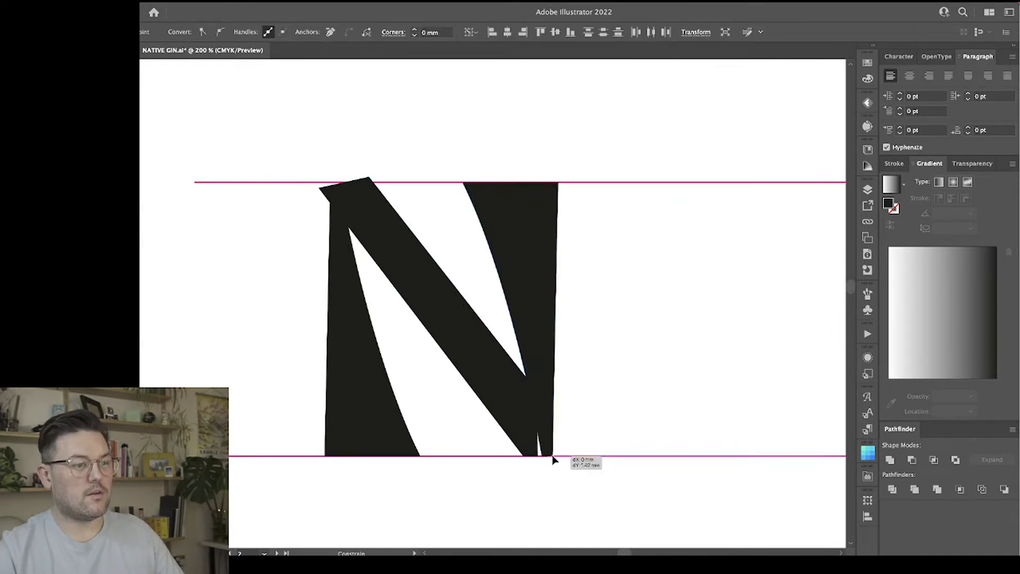
pyautogui.moveTo(537, 257); pyautogui.dragTo(526, 257)
pyautogui.click(733, 275)
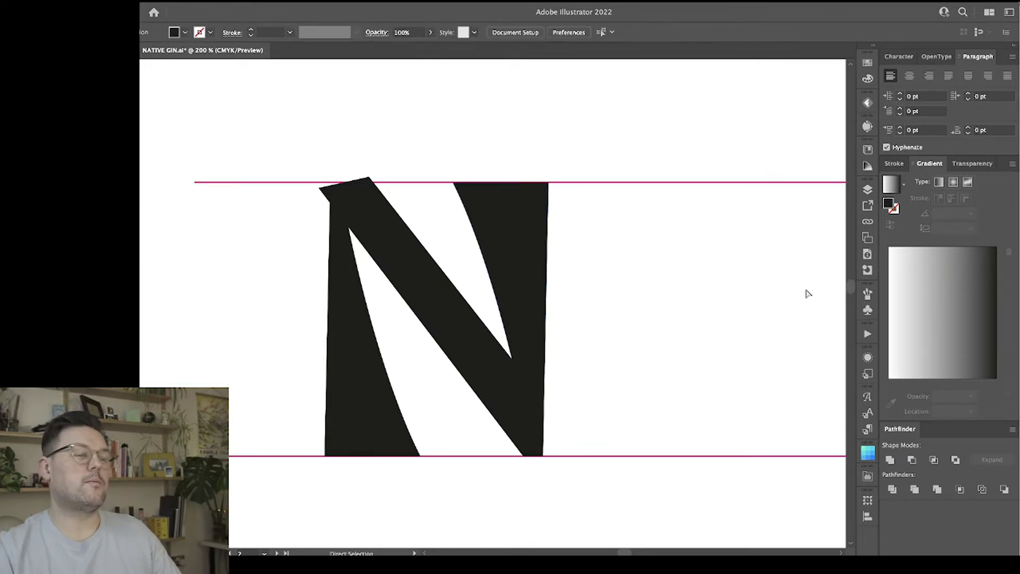
# Move the right stem slightly up and to the right over the diagonal's lower end.
pyautogui.click(392, 254)
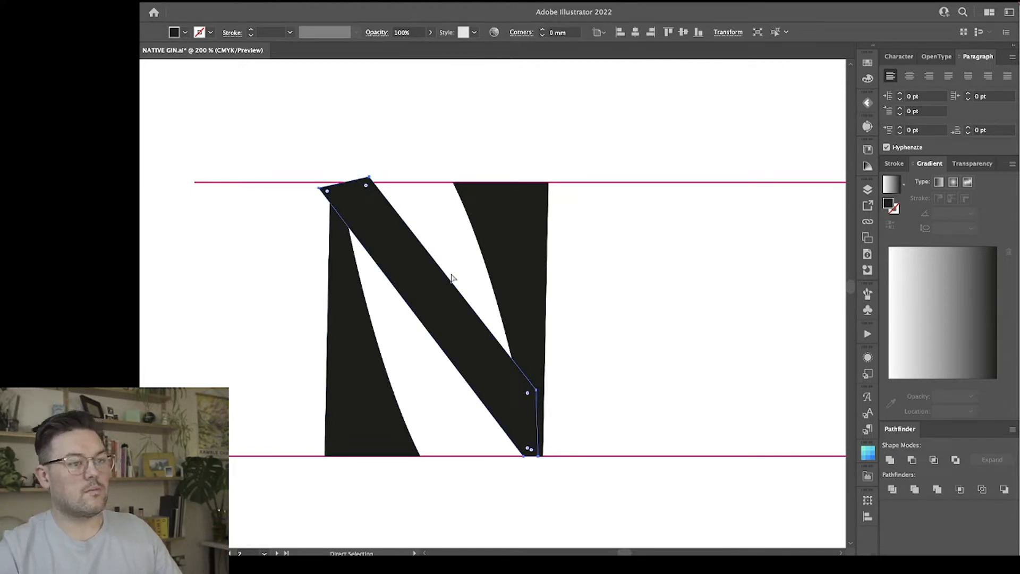
pyautogui.click(600, 217)
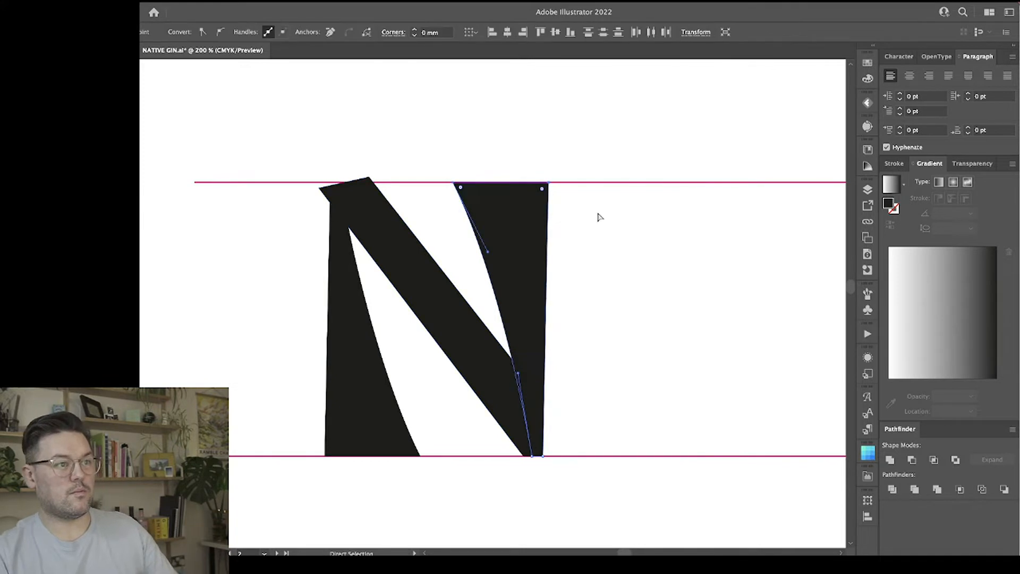
pyautogui.click(518, 301)
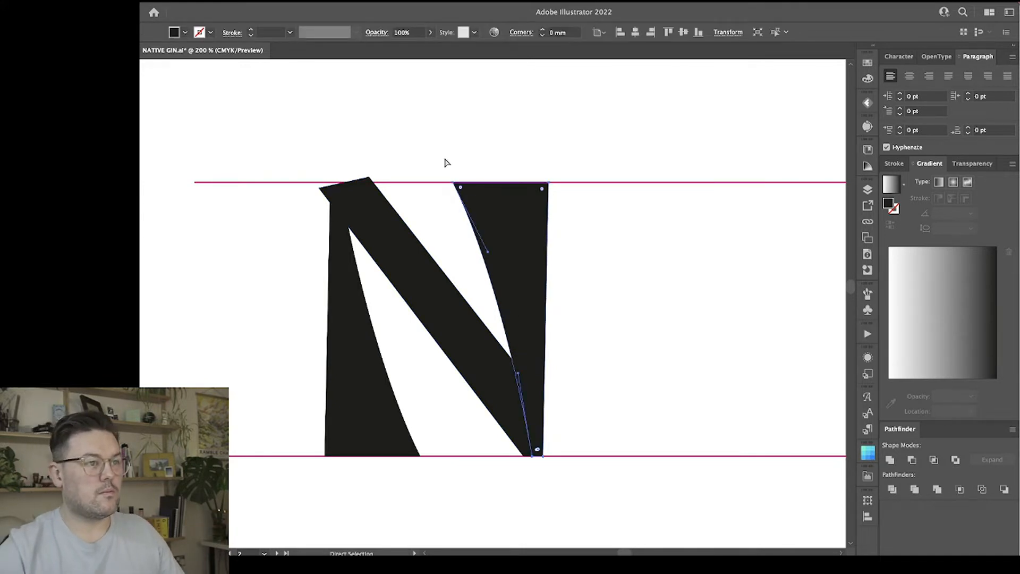
pyautogui.moveTo(588, 201); pyautogui.dragTo(588, 201)
pyautogui.moveTo(518, 300); pyautogui.dragTo(521, 298)
pyautogui.click(575, 296)
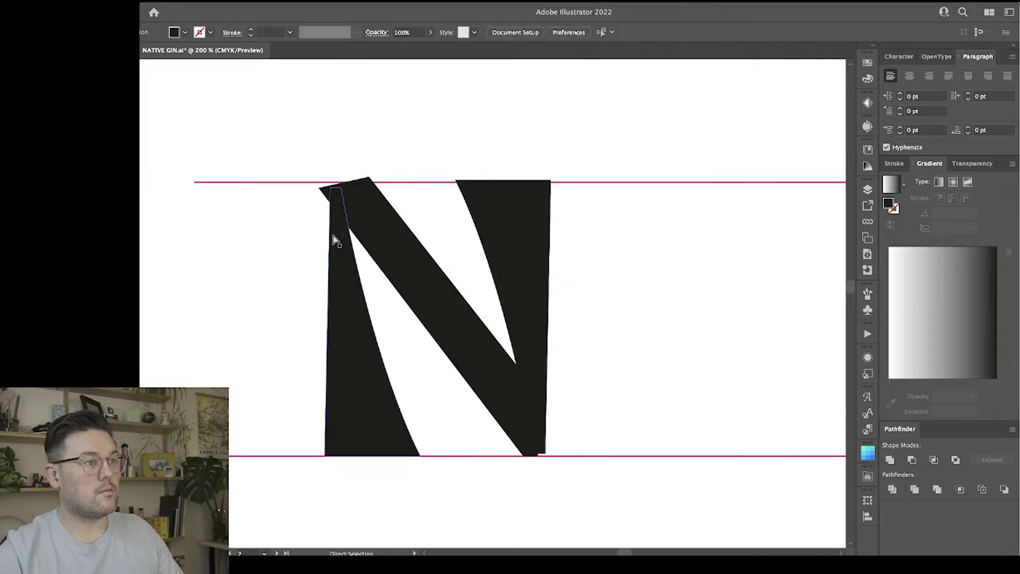
# Lower the diagonal's lower right corner, shift its bottom left corner outward, and extend the right stem's base onto the lower guide line.
pyautogui.click(508, 407)
pyautogui.moveTo(537, 391); pyautogui.dragTo(536, 405)
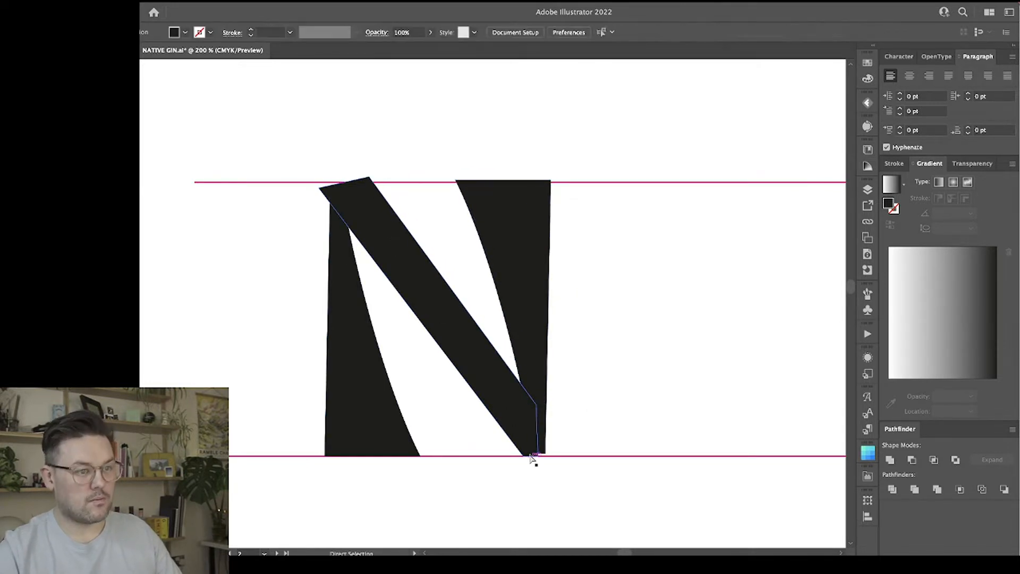
pyautogui.moveTo(524, 456)
pyautogui.mouseDown()
pyautogui.moveTo(515, 457)
pyautogui.moveTo(545, 461)
pyautogui.mouseUp()
pyautogui.click(544, 358)
pyautogui.click(598, 357)
pyautogui.press('space')
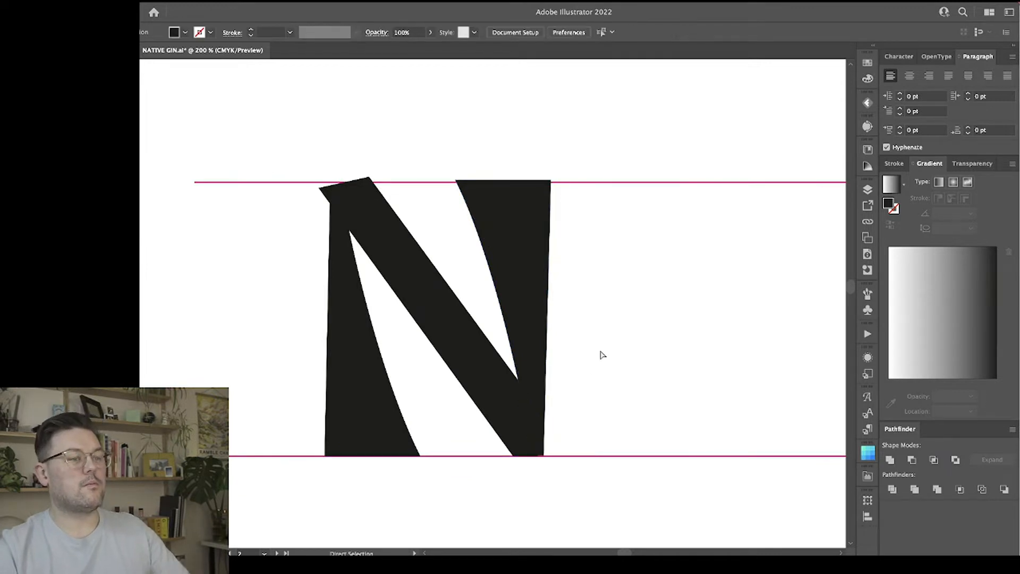
pyautogui.hscroll(3, 603, 355)
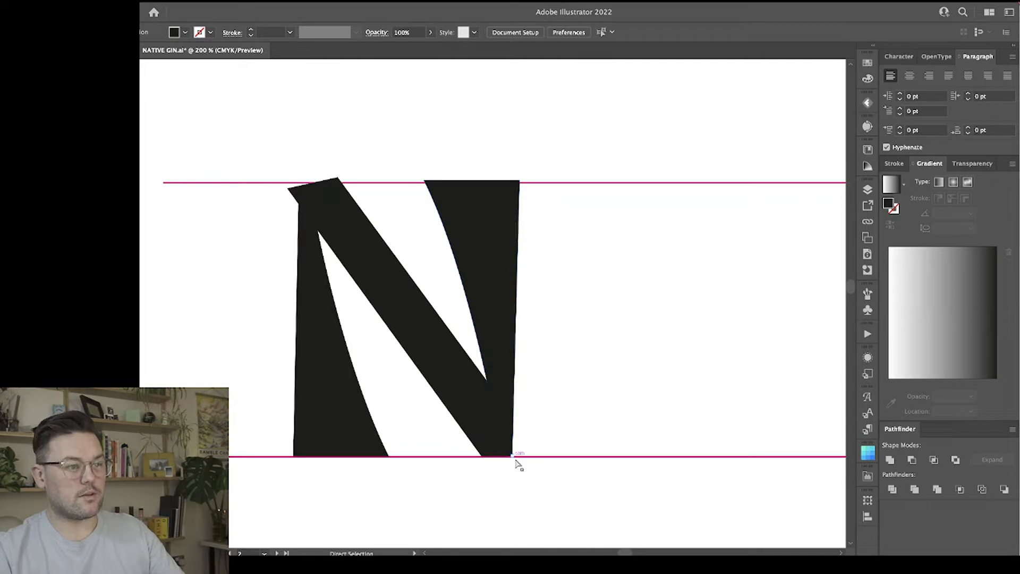
pyautogui.moveTo(573, 509); pyautogui.dragTo(462, 444)
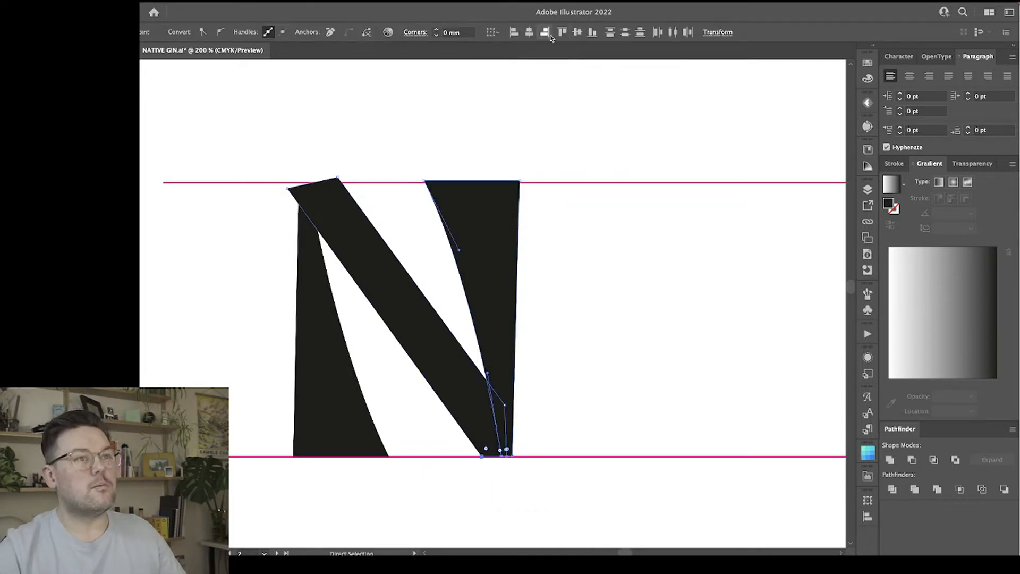
pyautogui.click(597, 302)
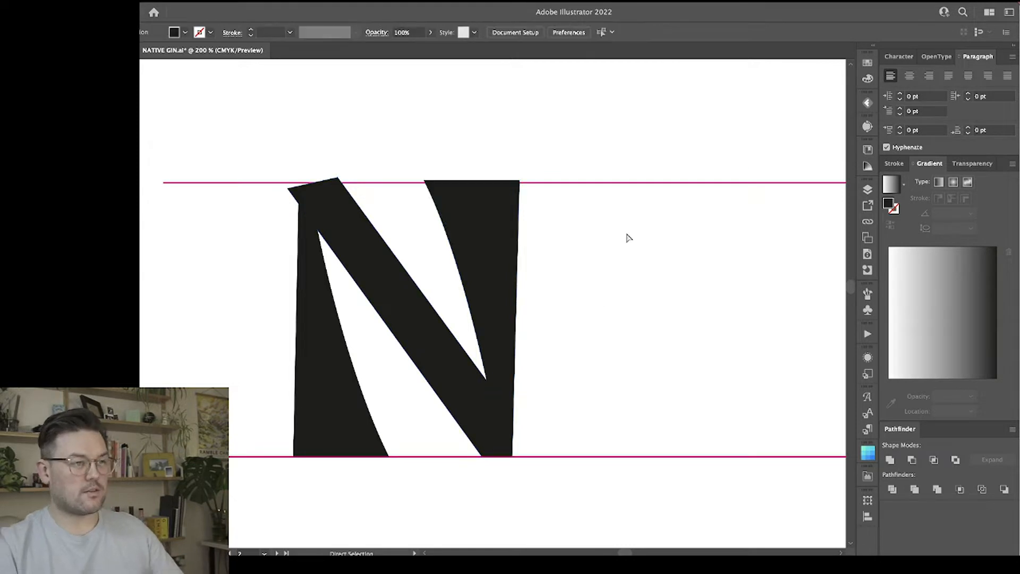
pyautogui.click(475, 230)
pyautogui.click(563, 245)
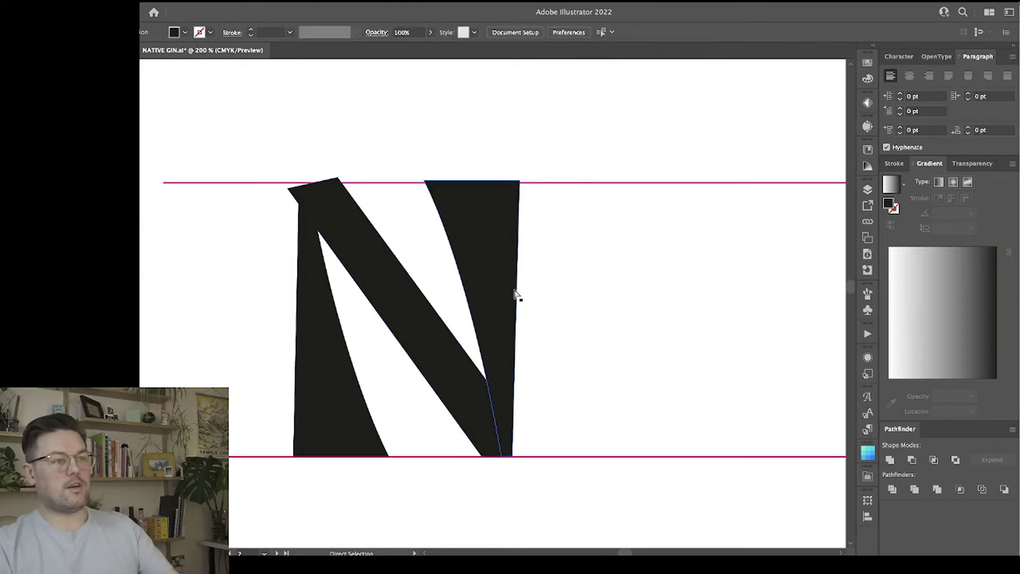
# Deepen the right stem's inner curve by pulling its upper handle inward and making its lower handle vertical.
pyautogui.click(481, 228)
pyautogui.moveTo(461, 251); pyautogui.dragTo(472, 245)
pyautogui.moveTo(487, 373); pyautogui.dragTo(490, 379)
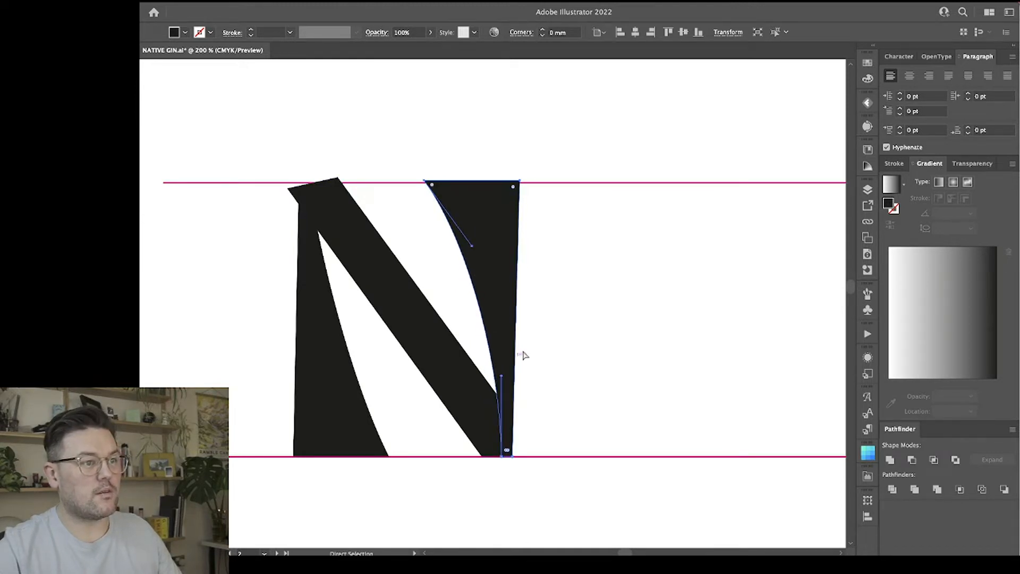
pyautogui.click(584, 308)
# Make the upper handle of the left stem's inner curve vertical for a deeper concave edge.
pyautogui.click(321, 250)
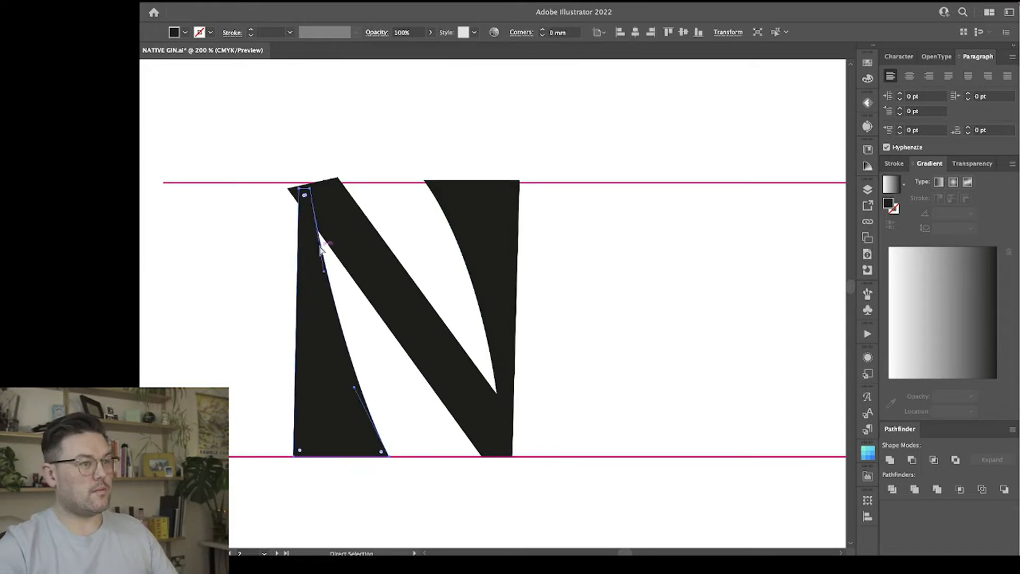
pyautogui.moveTo(324, 276); pyautogui.dragTo(320, 272)
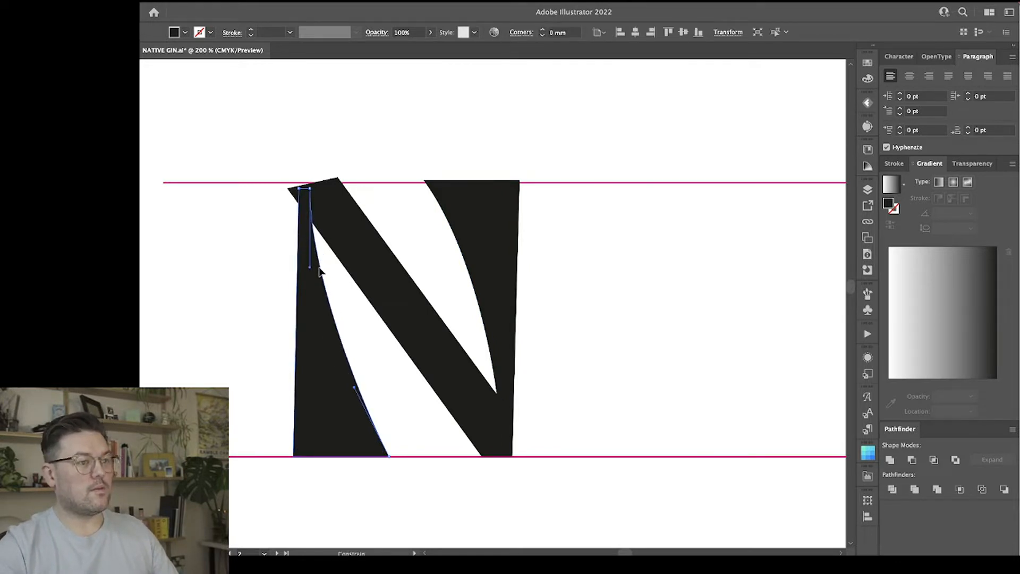
pyautogui.click(624, 325)
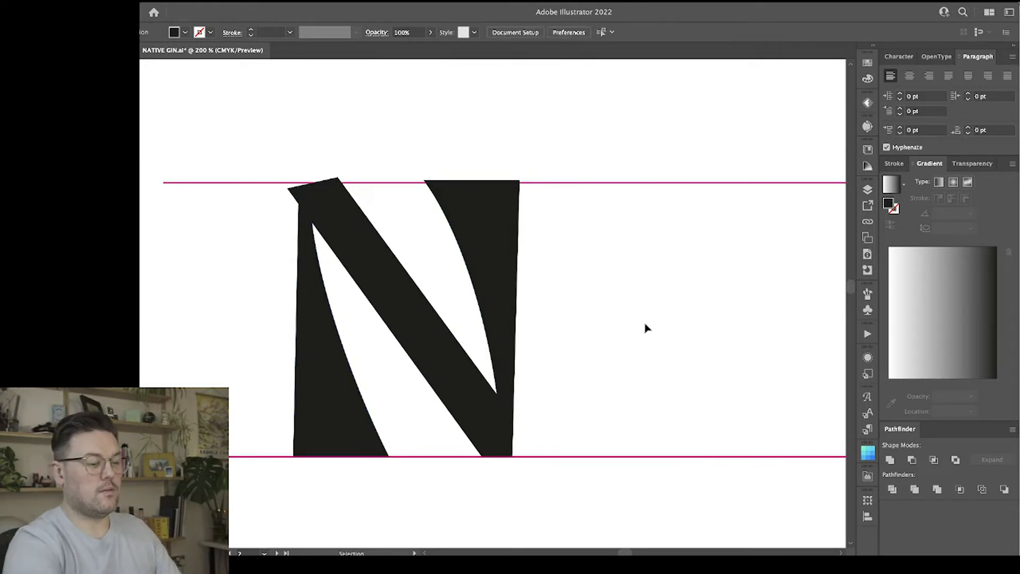
pyautogui.hotkey('ctrl', '-')
pyautogui.hotkey('ctrl', '-')
pyautogui.hotkey('ctrl', '-')
pyautogui.hotkey('ctrl', '+')
pyautogui.hotkey('ctrl', '+')
pyautogui.hotkey('ctrl', '+')
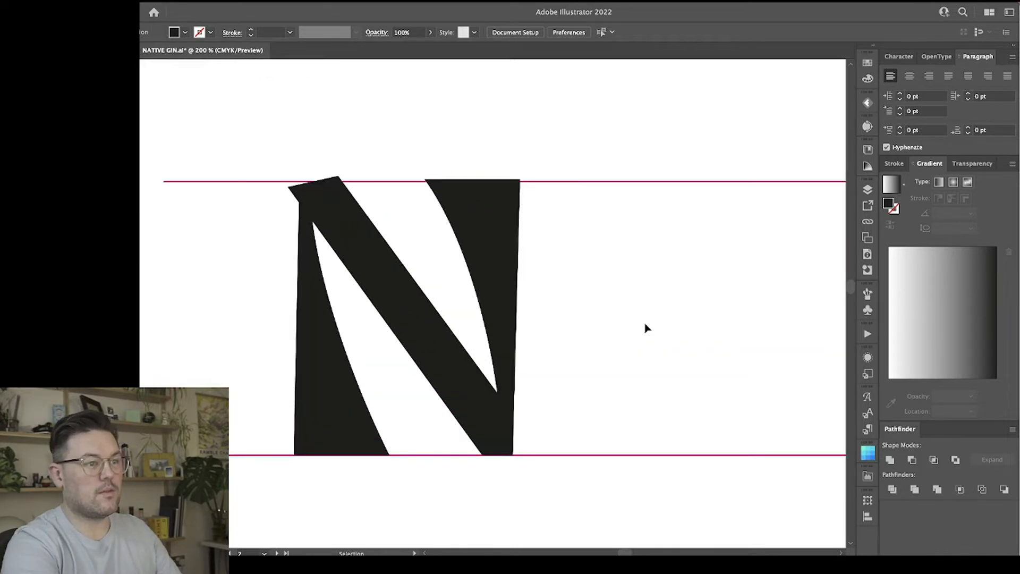
# Thicken the diagonal by moving its top right and bottom left corners outward, and lower the N's right base slightly below the guide line.
pyautogui.press('a')
pyautogui.click(338, 238)
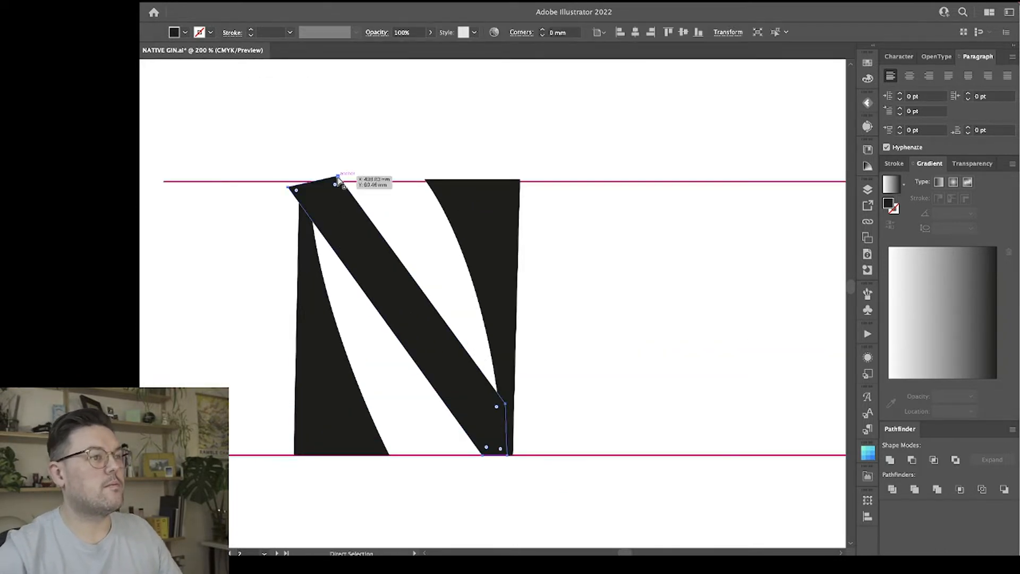
pyautogui.moveTo(335, 184); pyautogui.dragTo(350, 178)
pyautogui.click(505, 404)
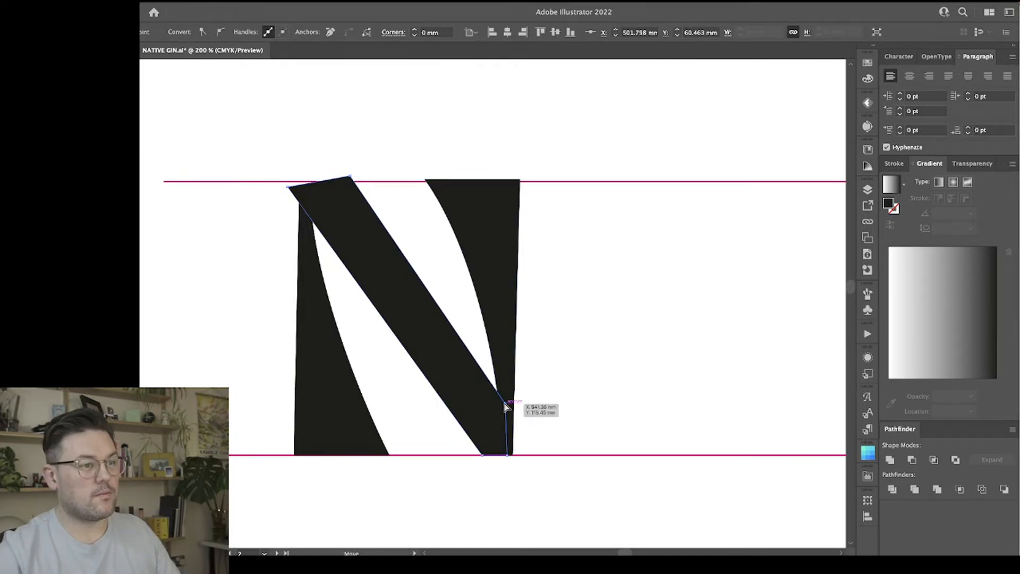
pyautogui.click(482, 455)
pyautogui.moveTo(483, 457); pyautogui.dragTo(475, 456)
pyautogui.moveTo(522, 477)
pyautogui.mouseDown()
pyautogui.moveTo(466, 440)
pyautogui.moveTo(507, 464)
pyautogui.mouseUp()
pyautogui.click(551, 412)
# Move the diagonal's bottom left corner back inward to narrow its lower end.
pyautogui.hscroll(3, 551, 412)
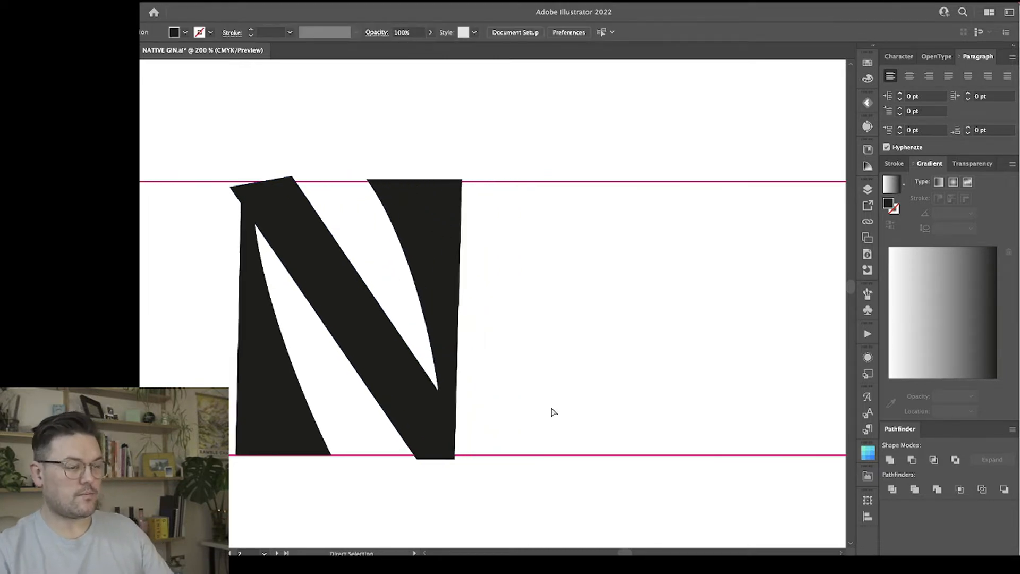
pyautogui.hscroll(-1, 551, 412)
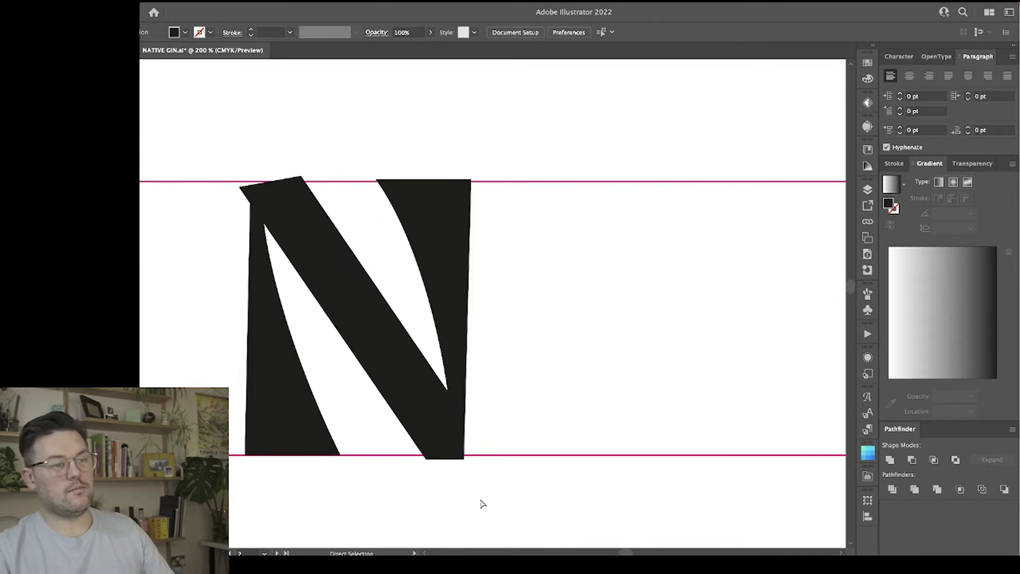
pyautogui.moveTo(428, 461); pyautogui.dragTo(435, 461)
pyautogui.click(428, 342)
pyautogui.click(365, 317)
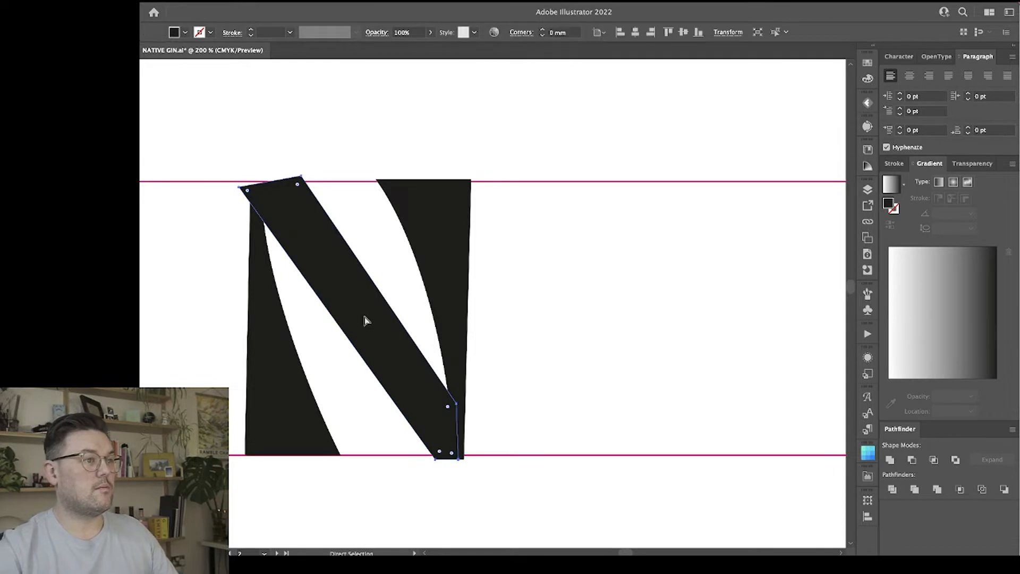
# Shift the left stem and the diagonal's top left corner slightly to the right.
pyautogui.click(214, 162)
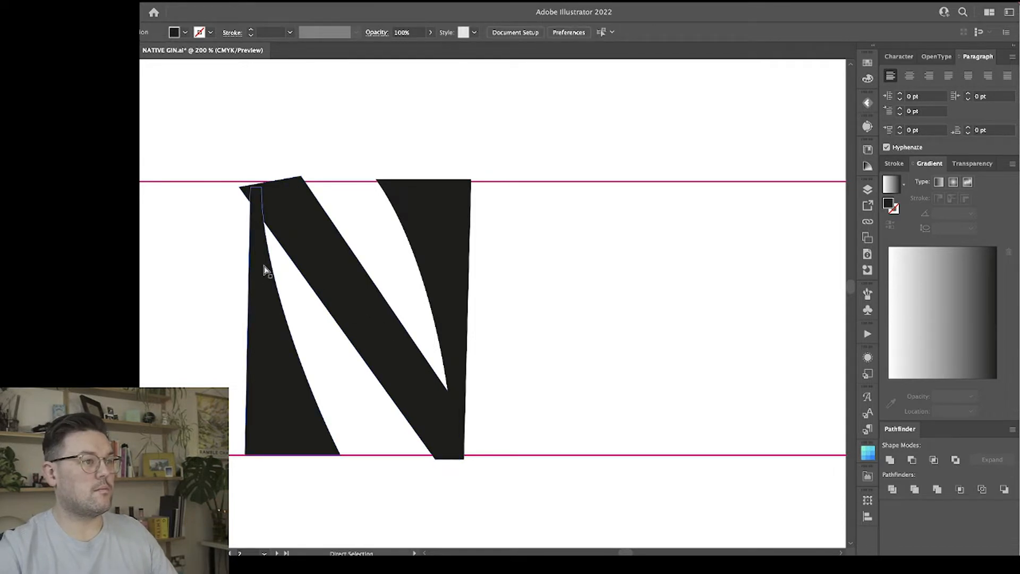
pyautogui.click(239, 188)
pyautogui.moveTo(268, 332); pyautogui.dragTo(277, 365)
pyautogui.click(551, 376)
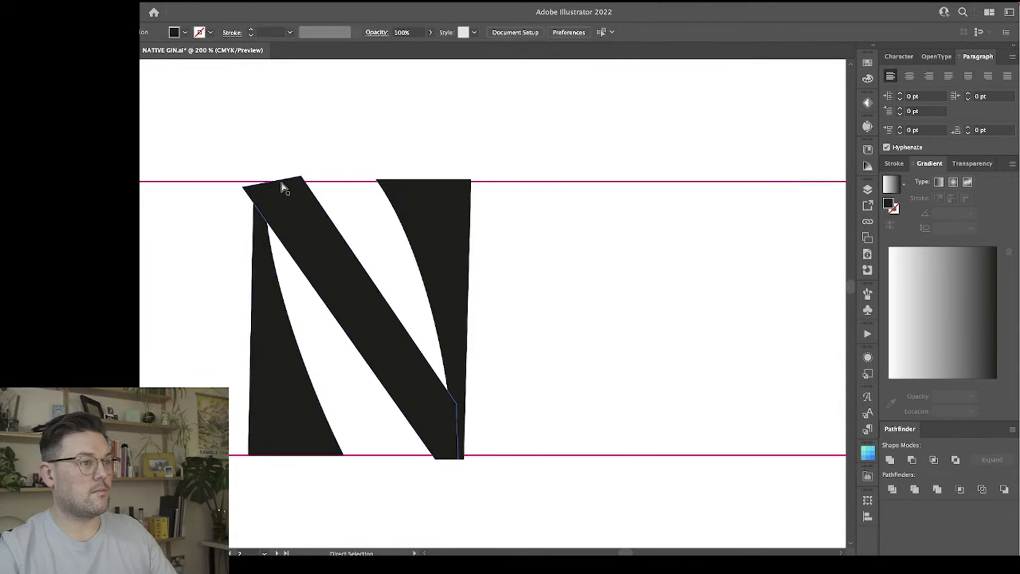
# Move the diagonal's top left corner slightly down and inward, and raise its top right corner further above the upper guide line.
pyautogui.click(244, 190)
pyautogui.moveTo(243, 190); pyautogui.dragTo(247, 194)
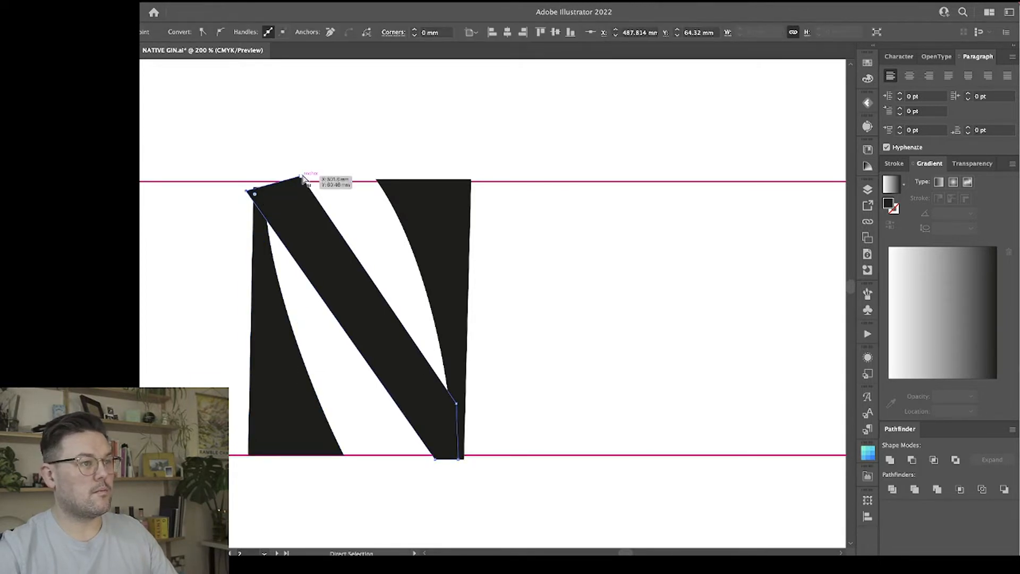
pyautogui.moveTo(302, 178); pyautogui.dragTo(300, 169)
pyautogui.click(562, 317)
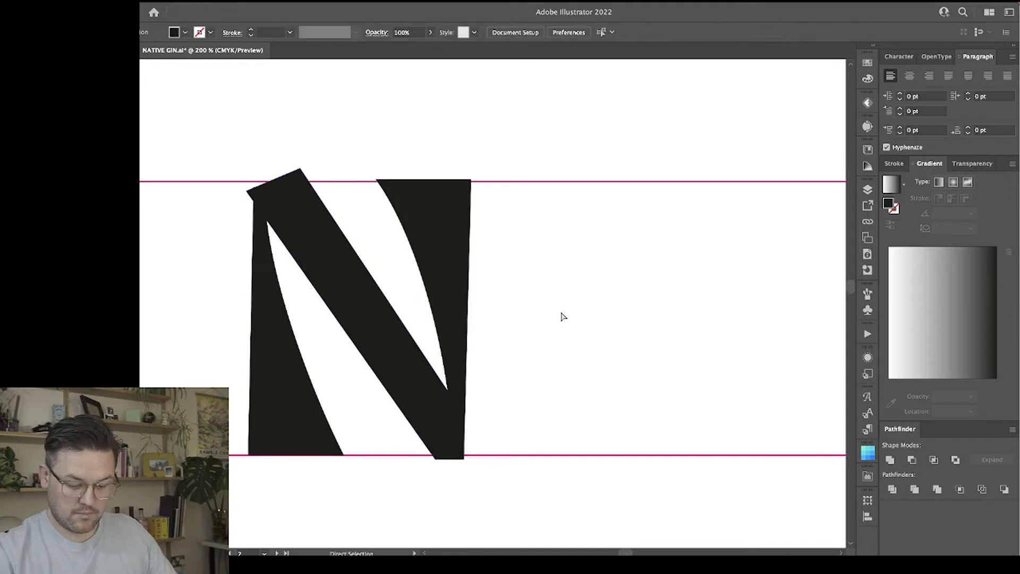
# Duplicate the N's left stem and place the copy to the right of the N, standing on the lower guide line.
pyautogui.hotkey('ctrl', '-')
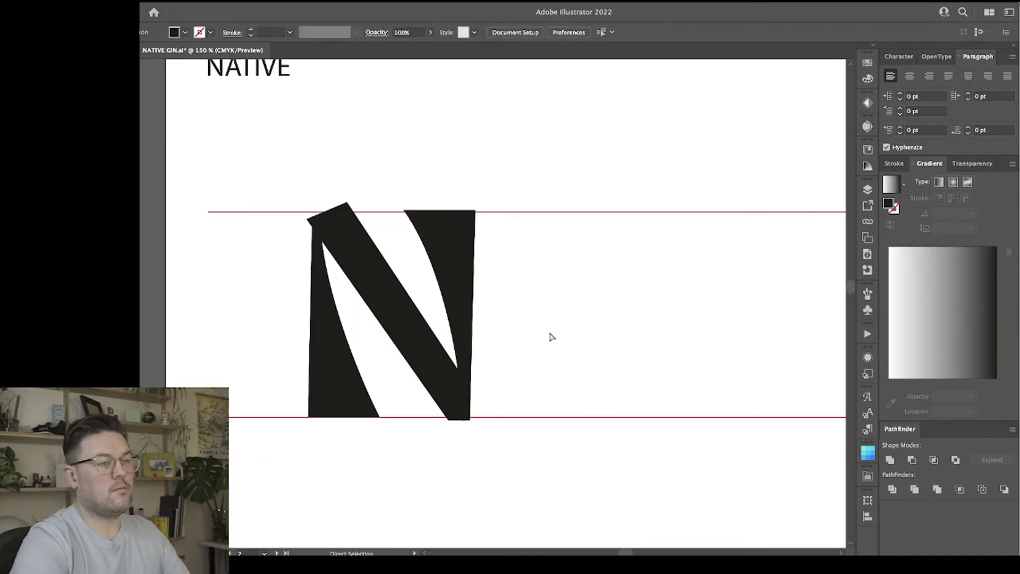
pyautogui.hscroll(1, 473, 309)
pyautogui.hscroll(2, 473, 309)
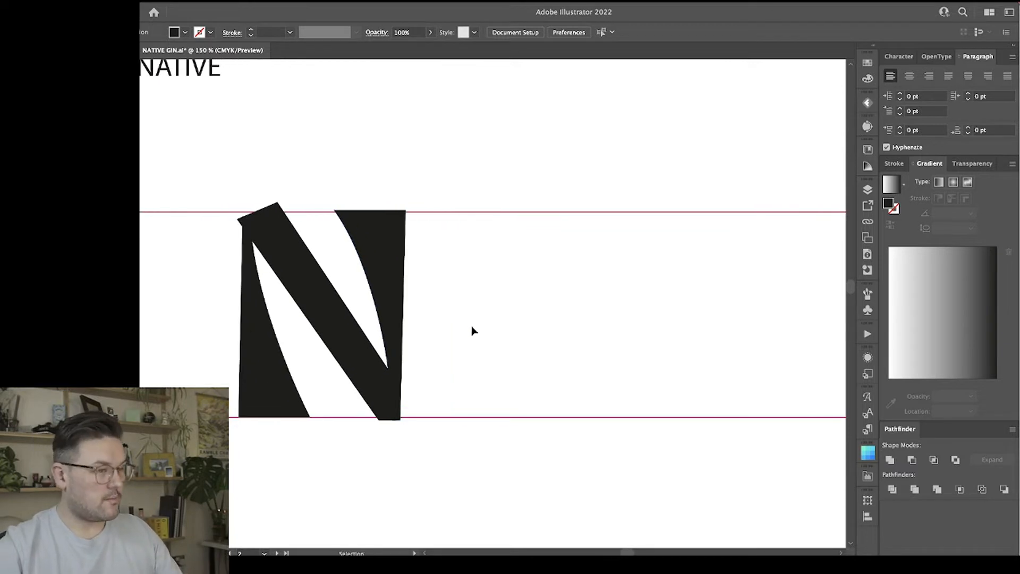
pyautogui.click(389, 247)
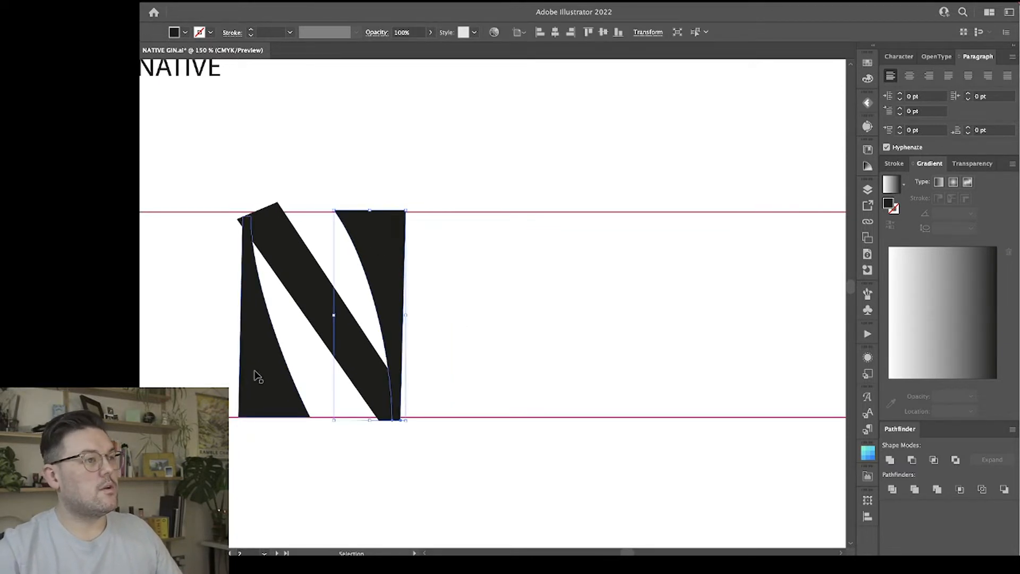
pyautogui.moveTo(258, 376); pyautogui.dragTo(455, 381)
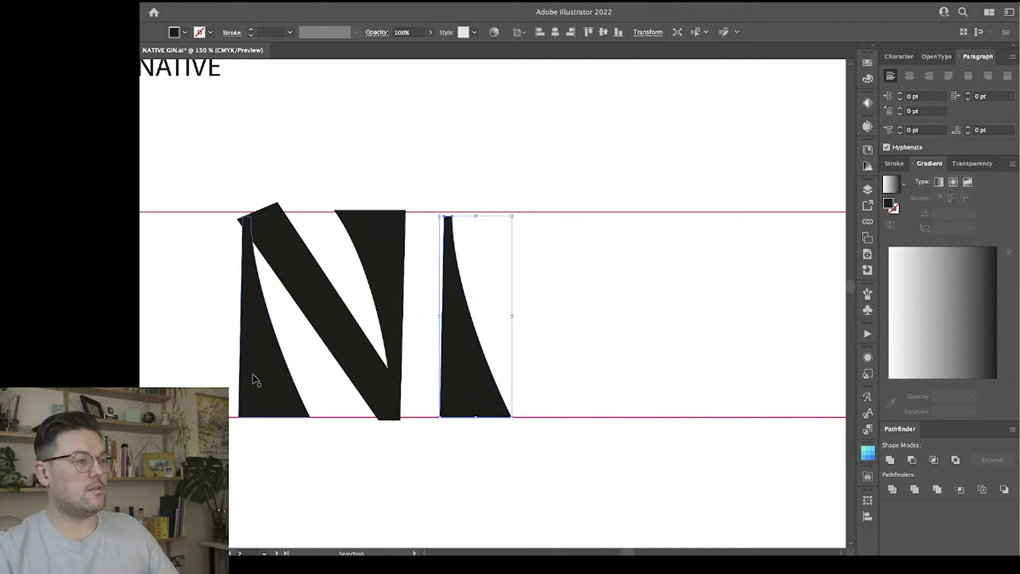
pyautogui.click(604, 297)
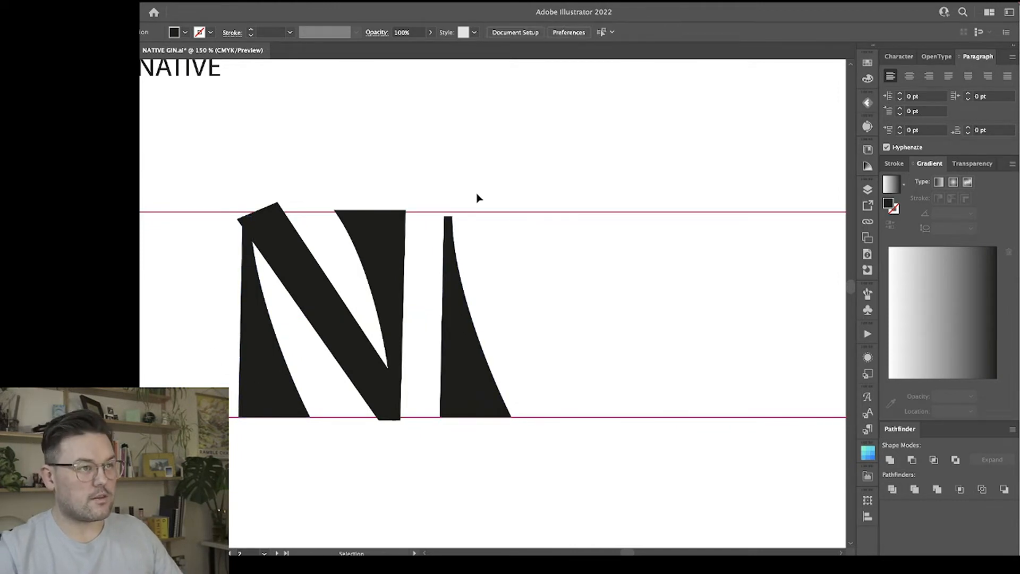
pyautogui.click(460, 315)
pyautogui.click(570, 254)
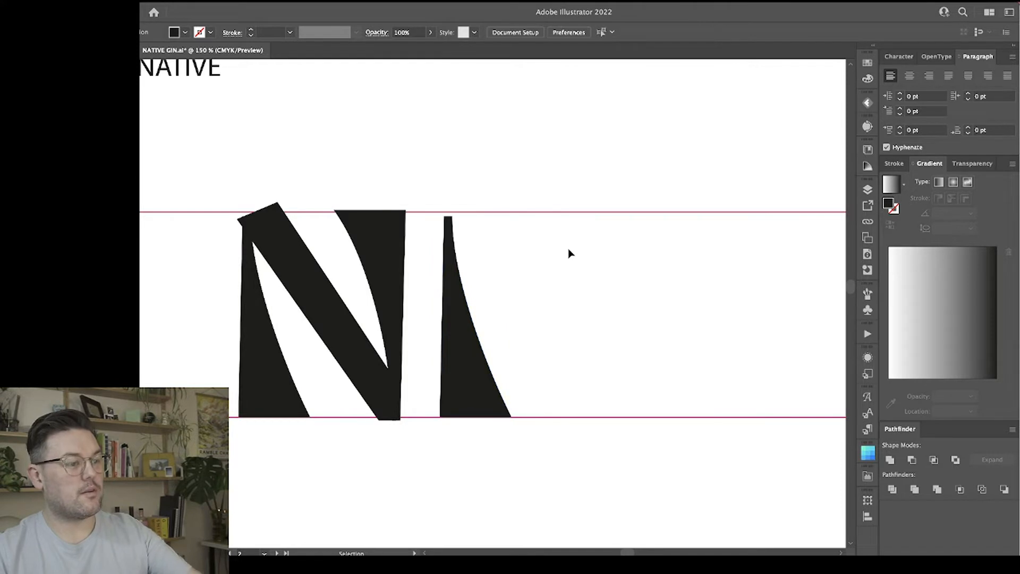
pyautogui.click(286, 265)
pyautogui.press('super+shift+a')
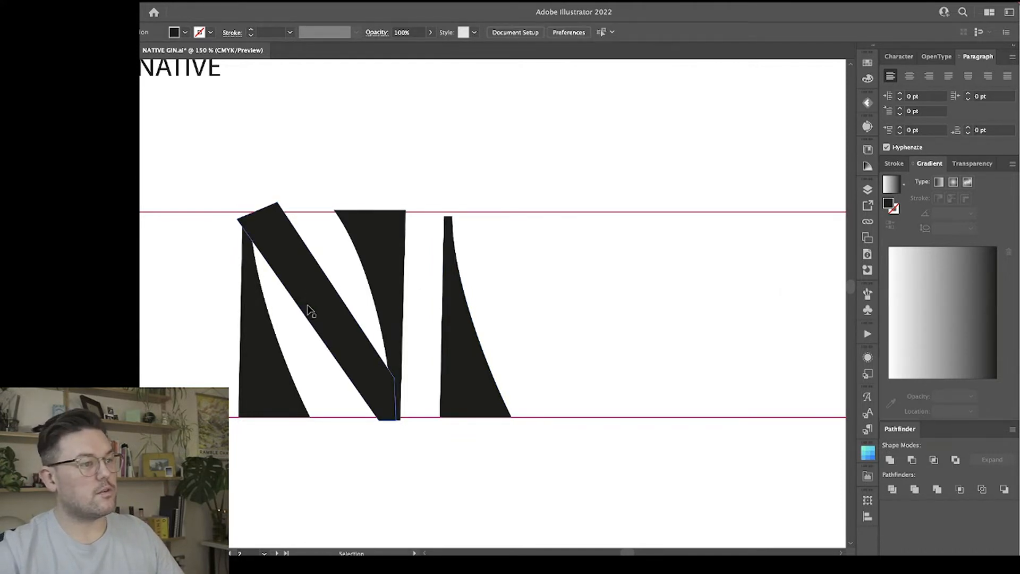
pyautogui.moveTo(311, 311); pyautogui.dragTo(553, 285)
pyautogui.press('super+z')
pyautogui.press('super+shift+a')
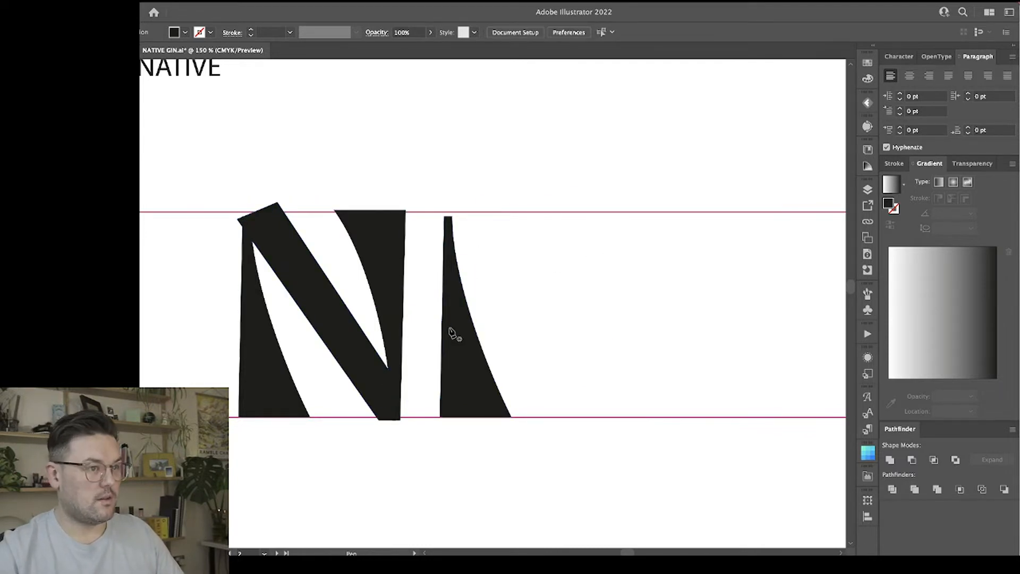
# Shear the copied stem so it leans right as the left leg of an A, and move it closer to the N.
pyautogui.press('v')
pyautogui.click(457, 360)
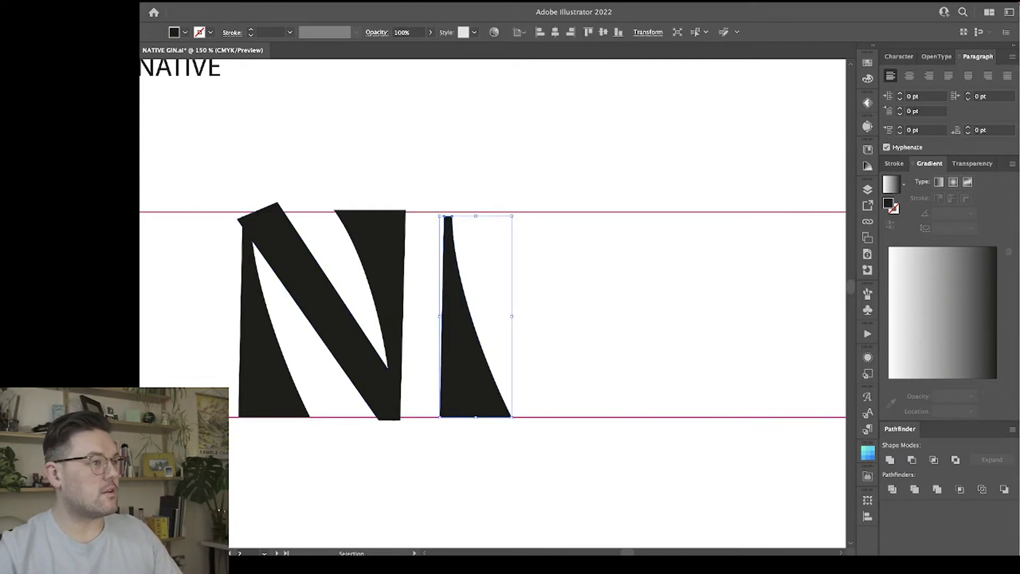
pyautogui.click(132, 244)
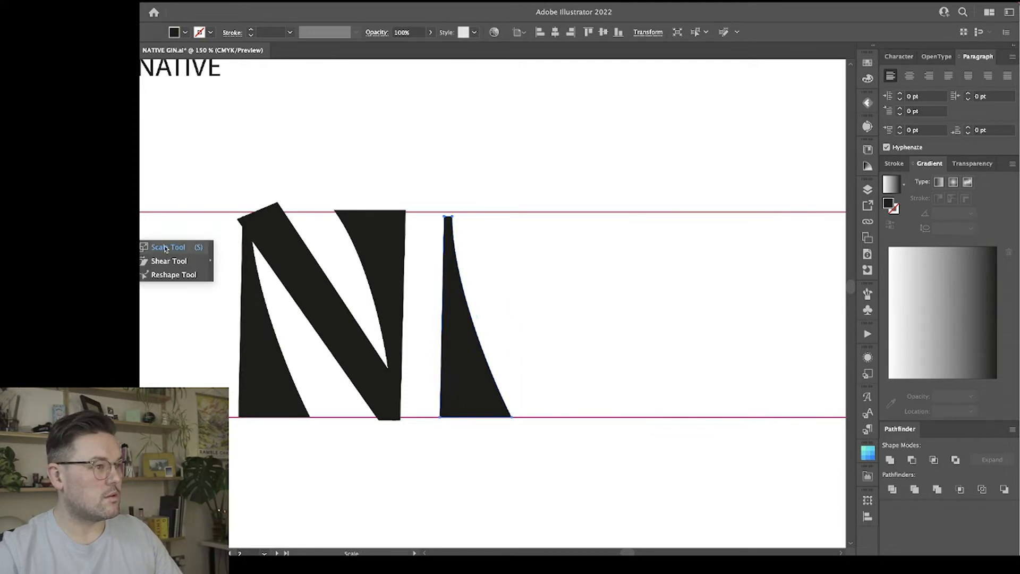
pyautogui.click(170, 261)
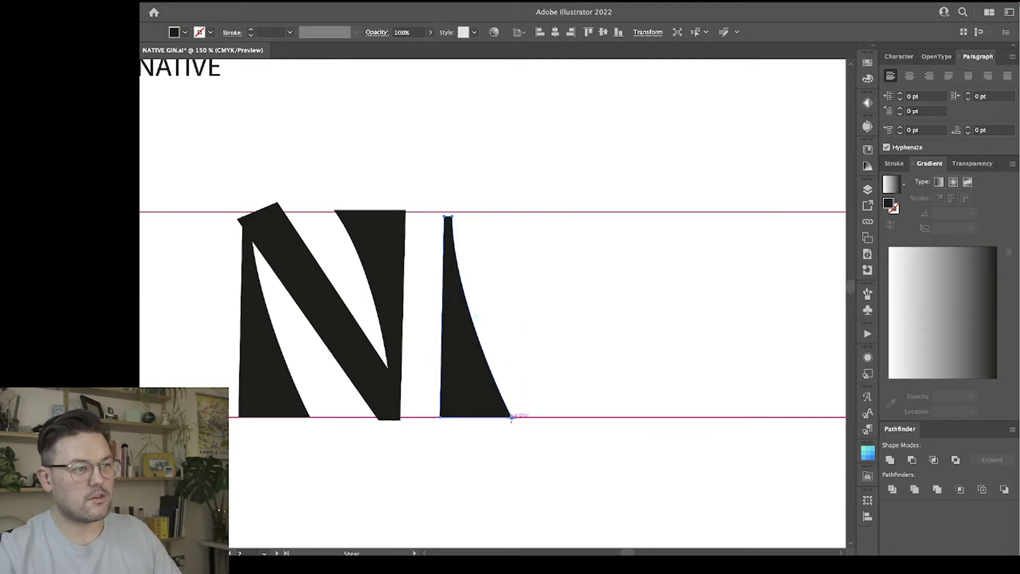
pyautogui.moveTo(486, 187); pyautogui.dragTo(558, 189)
pyautogui.press('v')
pyautogui.hscroll(2, 556, 295)
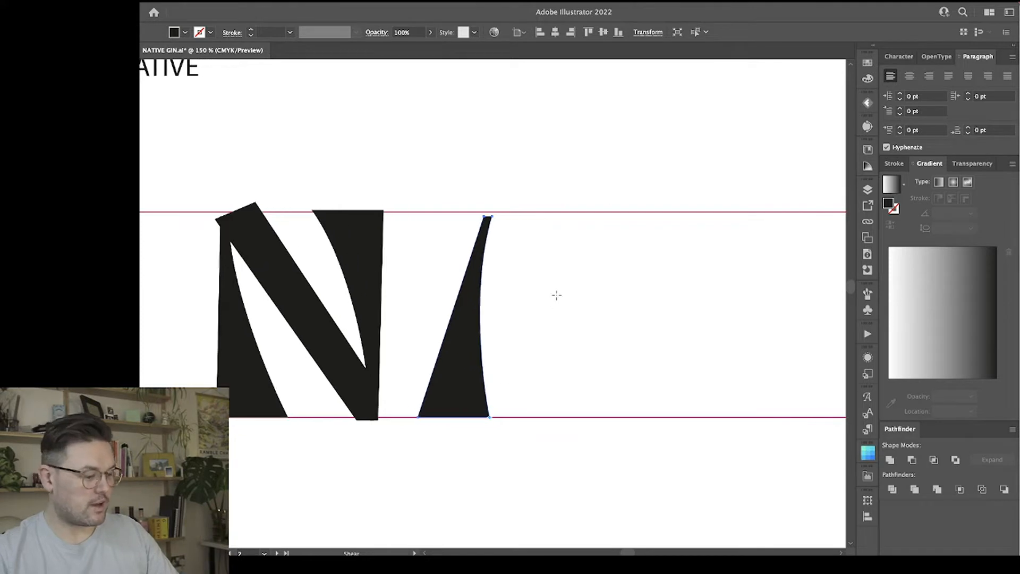
pyautogui.moveTo(423, 361); pyautogui.dragTo(424, 361)
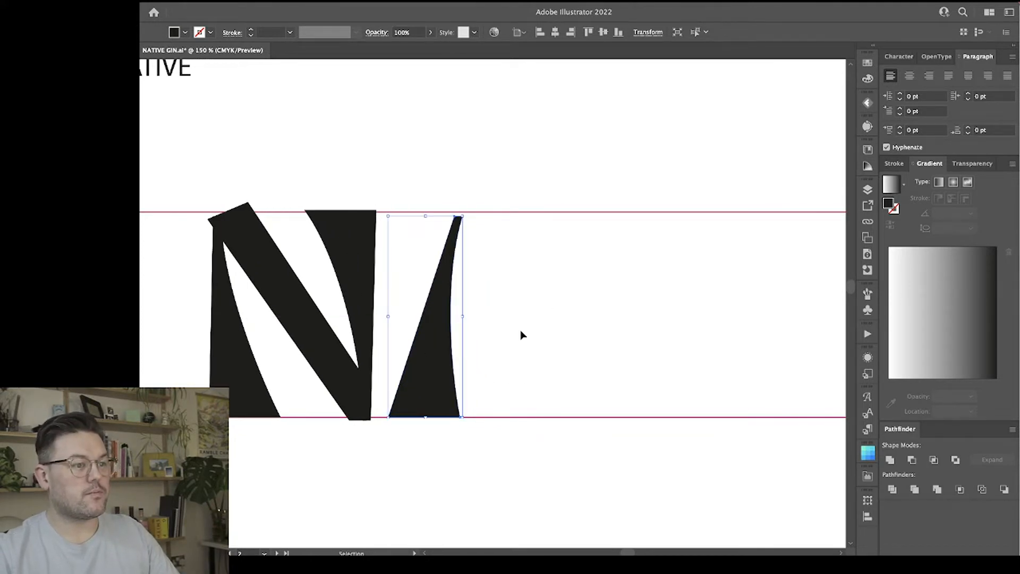
pyautogui.click(346, 461)
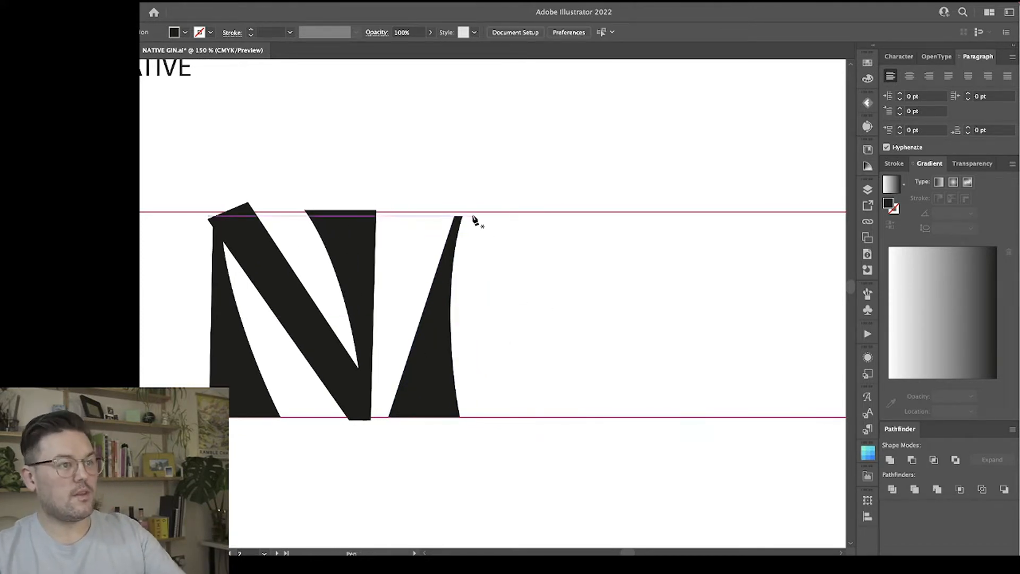
# Duplicate the N's diagonal onto the leaning stem's top as the A's right leg, and delete the copy's bottom right anchor point.
pyautogui.click(266, 261)
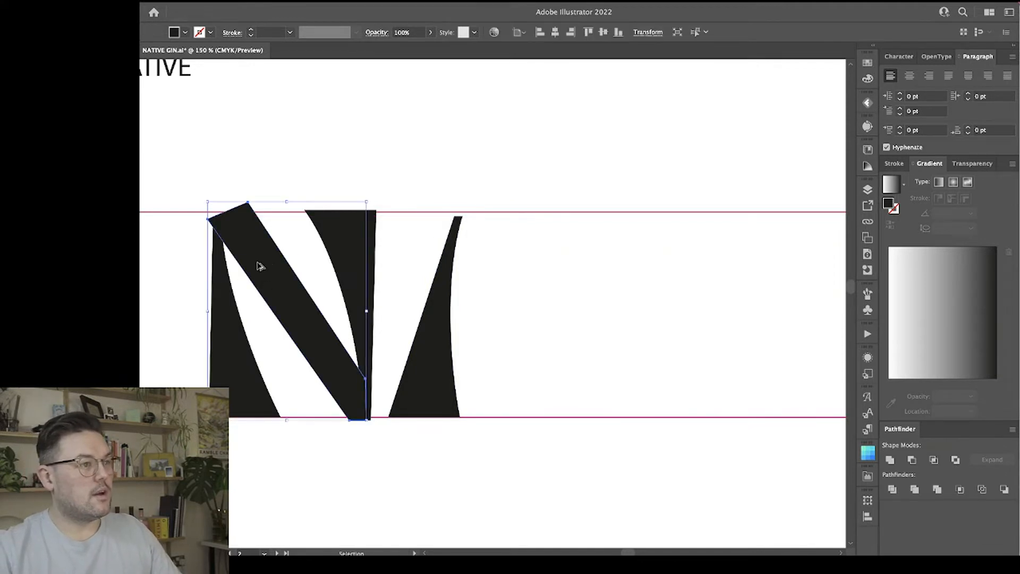
pyautogui.moveTo(257, 264); pyautogui.dragTo(495, 257)
pyautogui.click(652, 469)
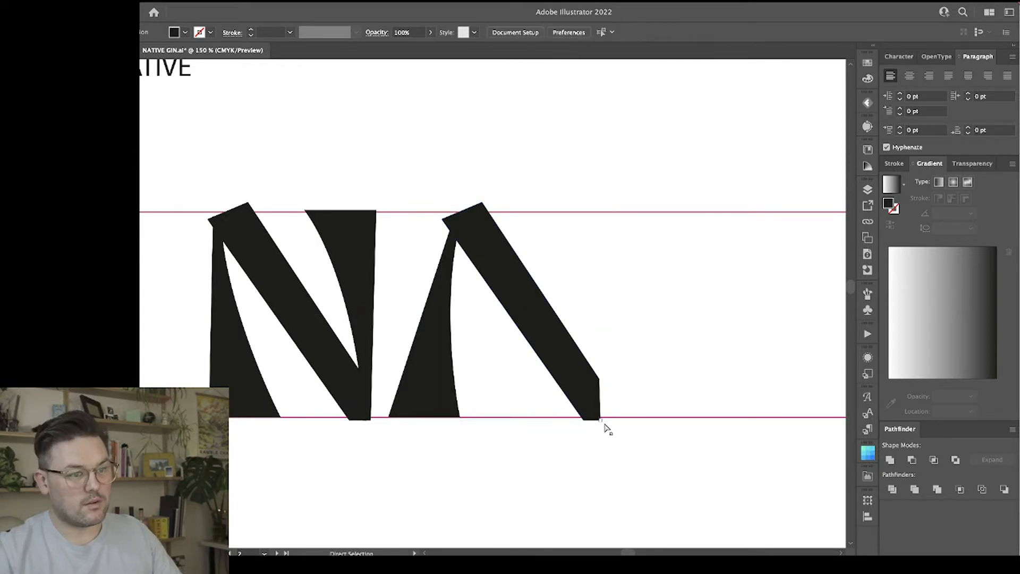
pyautogui.press('-')
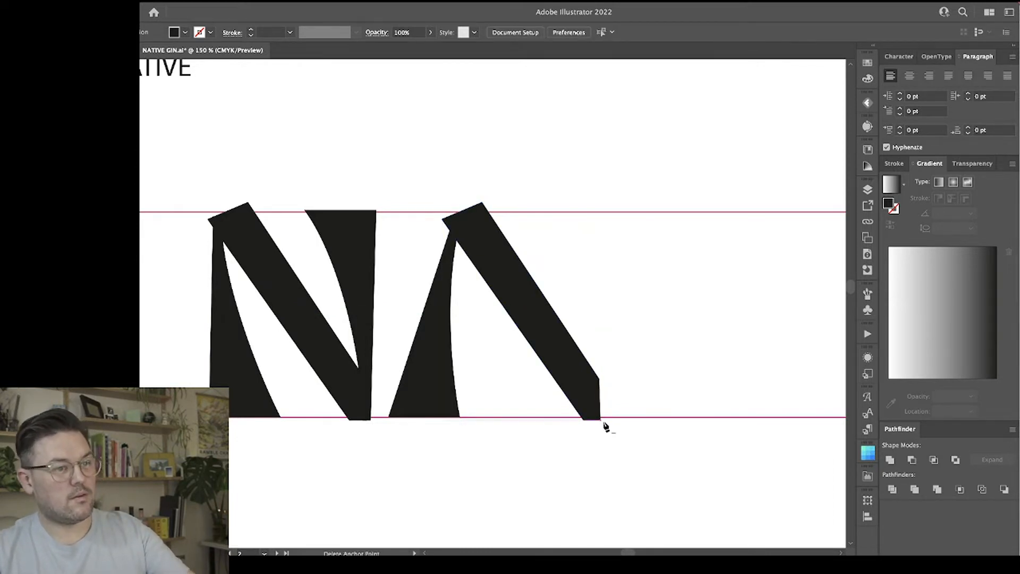
pyautogui.click(600, 421)
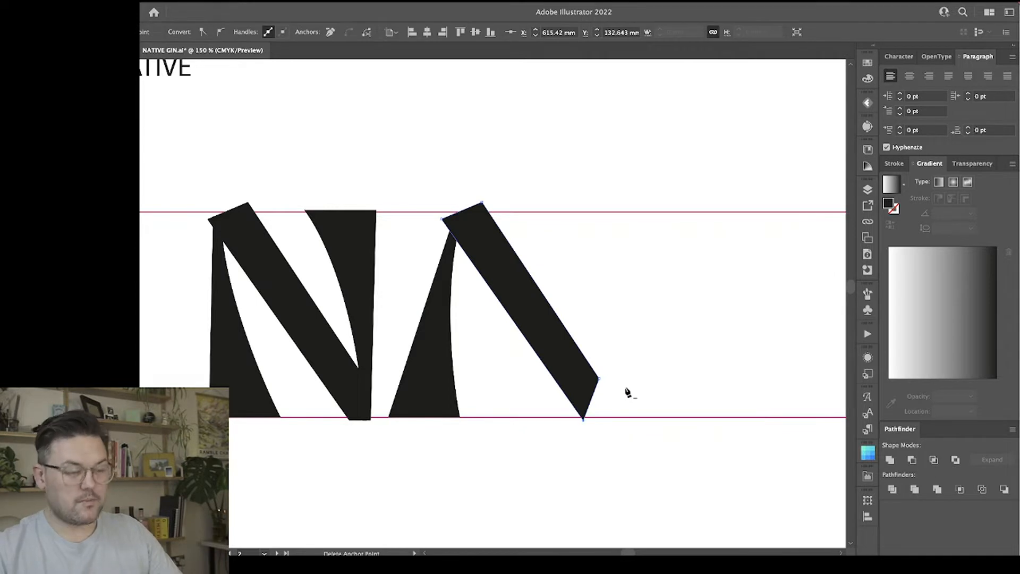
# Bend the inner edge of the A's right leg into a curve and place its two bottom corners on the lower guide line.
pyautogui.press('a')
pyautogui.click(583, 420)
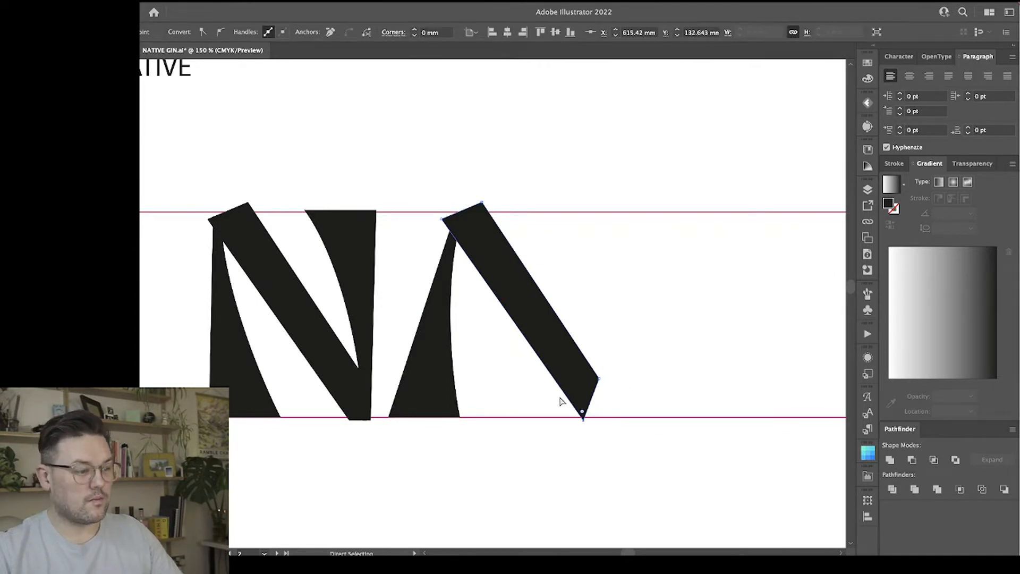
pyautogui.hotkey('shift', 'c')
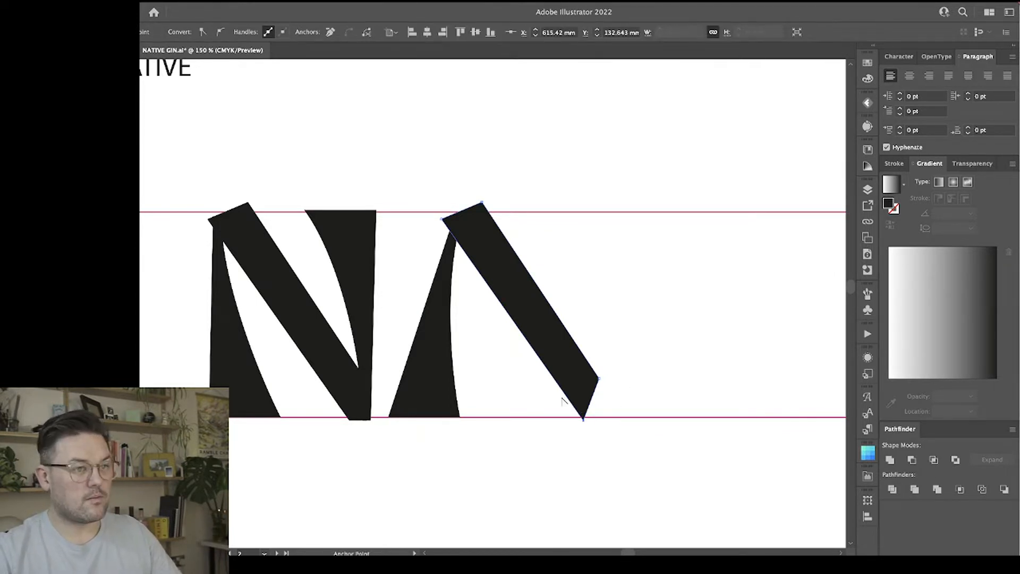
pyautogui.moveTo(565, 395); pyautogui.dragTo(542, 421)
pyautogui.moveTo(600, 378)
pyautogui.mouseDown()
pyautogui.moveTo(603, 423)
pyautogui.moveTo(531, 419)
pyautogui.mouseUp()
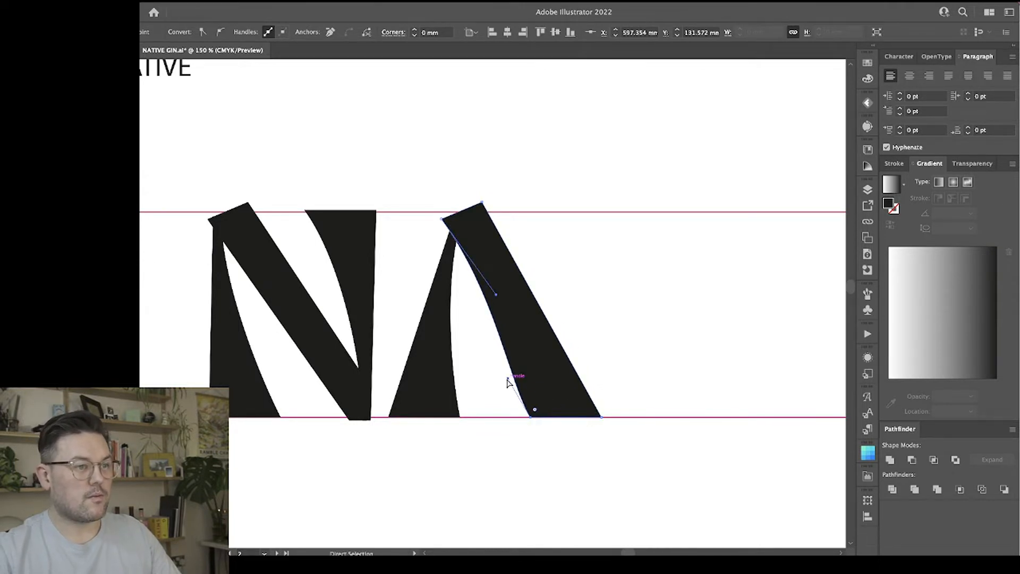
# Shift the right leg's inner bottom corner slightly left and make its handle vertical to smooth the inner curve.
pyautogui.moveTo(508, 379); pyautogui.dragTo(521, 361)
pyautogui.moveTo(530, 418); pyautogui.dragTo(522, 418)
pyautogui.moveTo(514, 362); pyautogui.dragTo(517, 355)
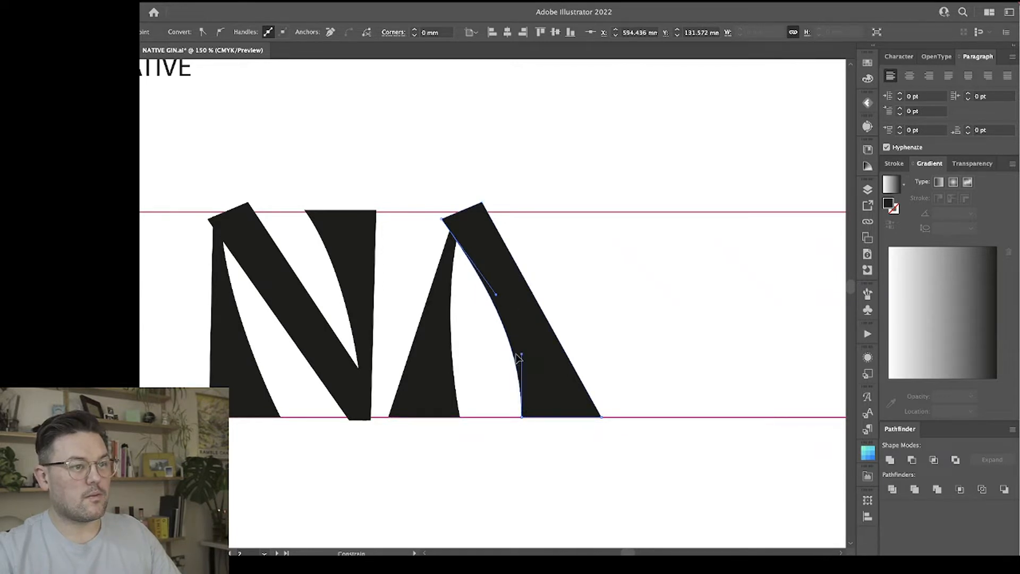
pyautogui.click(651, 342)
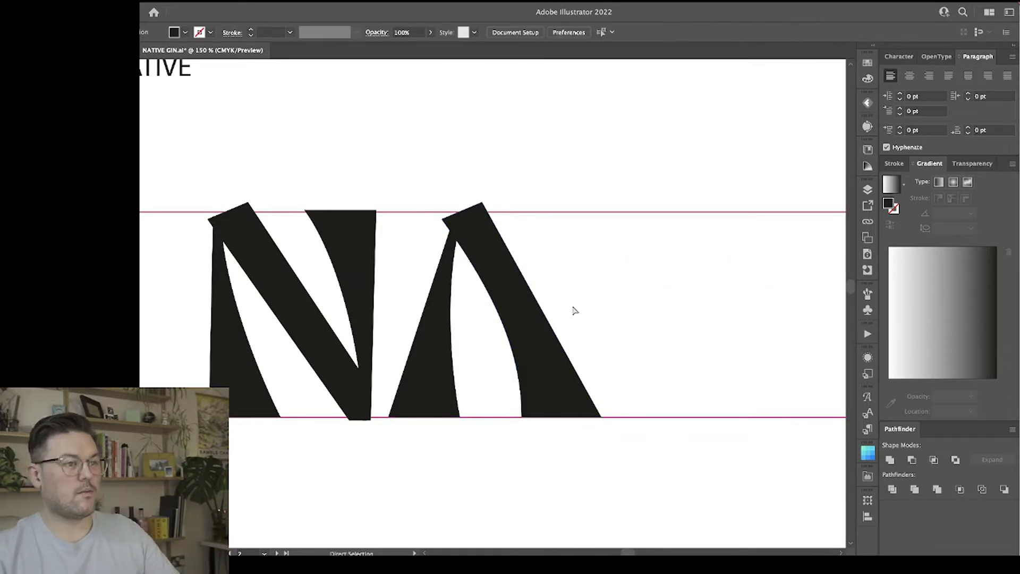
# Move the top anchor points of both A legs to the right so the apex sits more centrally.
pyautogui.click(505, 274)
pyautogui.moveTo(423, 177); pyautogui.dragTo(526, 258)
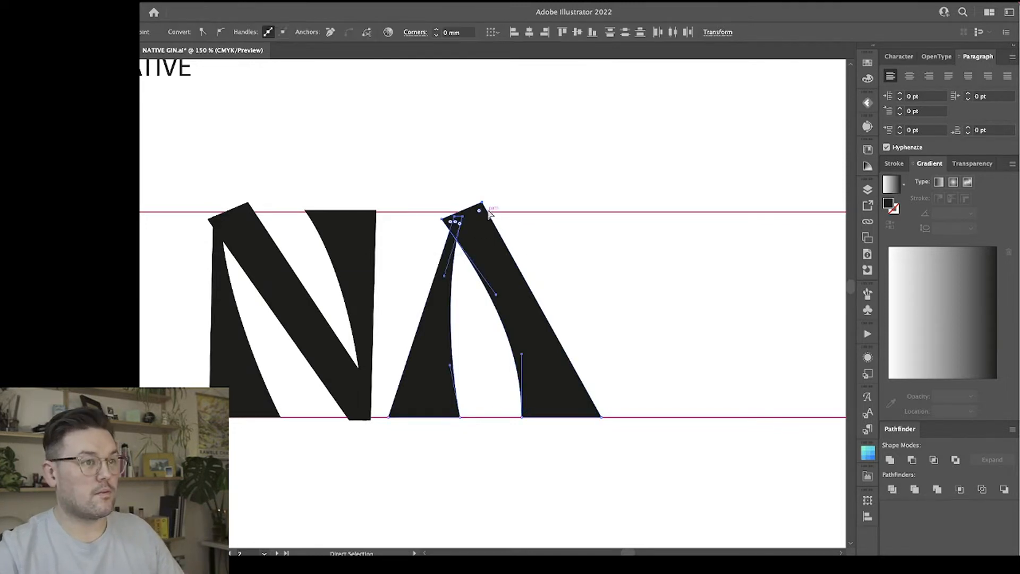
pyautogui.moveTo(482, 206); pyautogui.dragTo(504, 207)
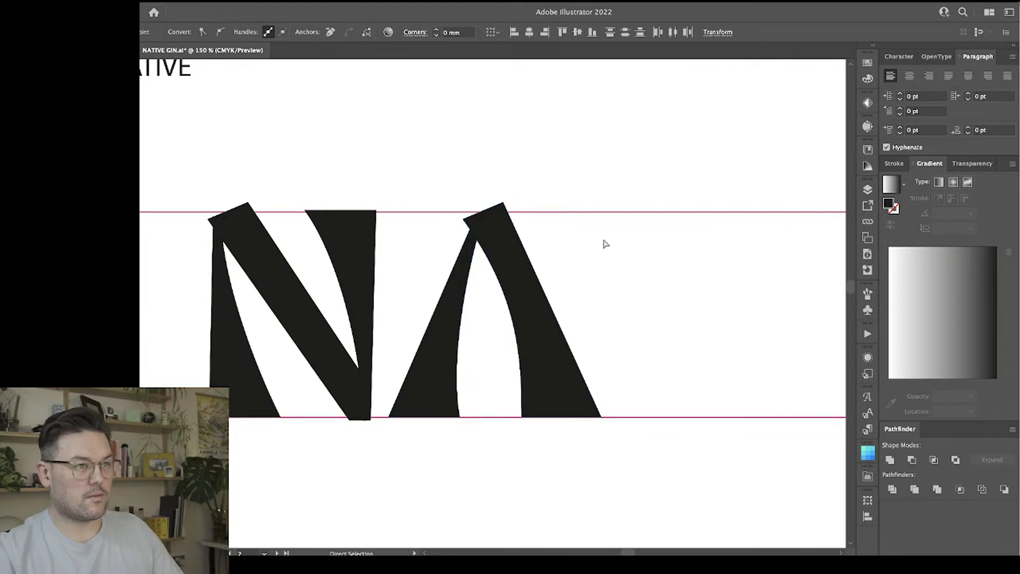
pyautogui.click(604, 241)
# Pull the lower handle of the A's left leg outward to deepen the curve of its inner edge.
pyautogui.click(439, 381)
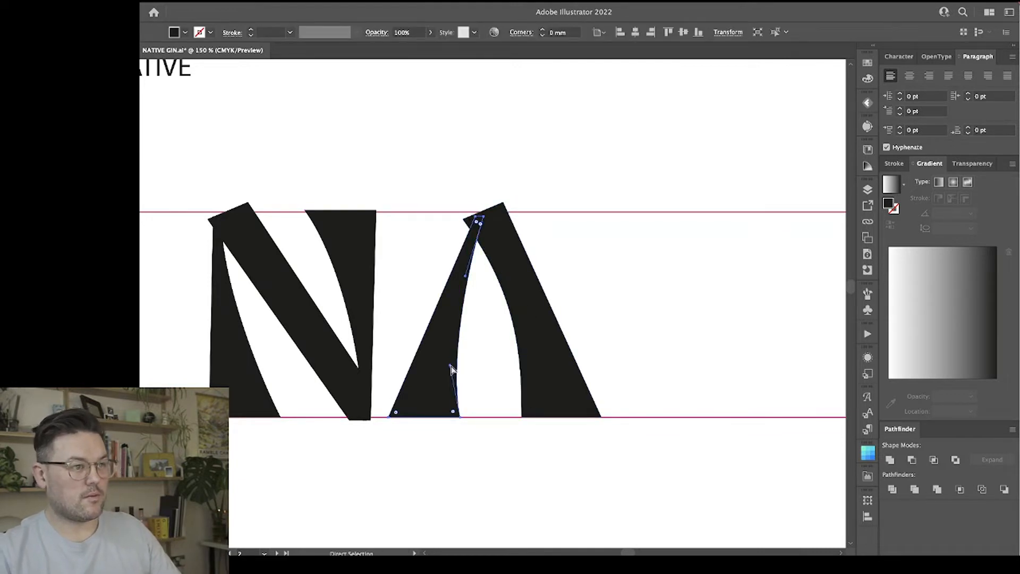
pyautogui.moveTo(450, 366); pyautogui.dragTo(432, 377)
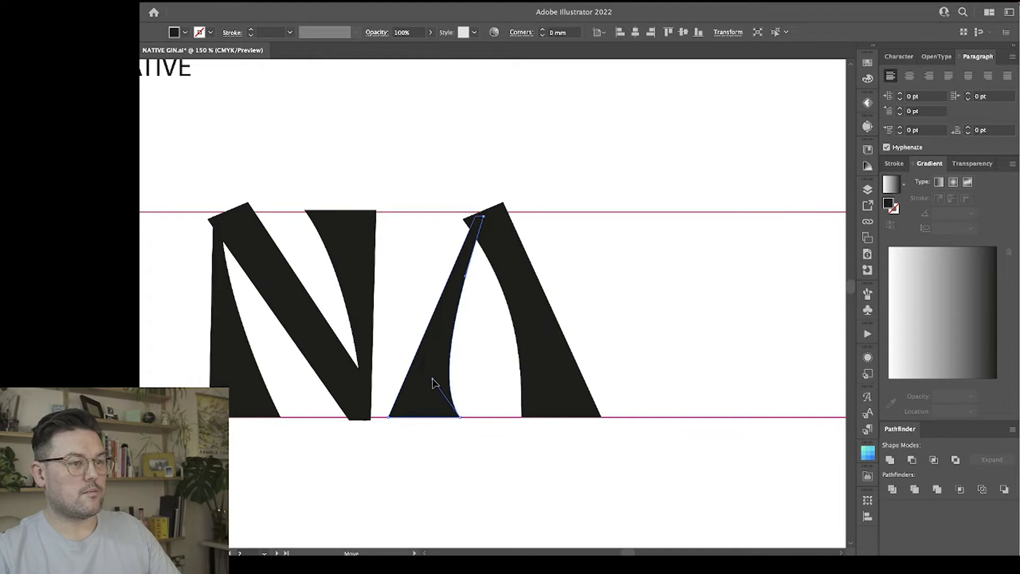
pyautogui.click(276, 415)
pyautogui.click(509, 332)
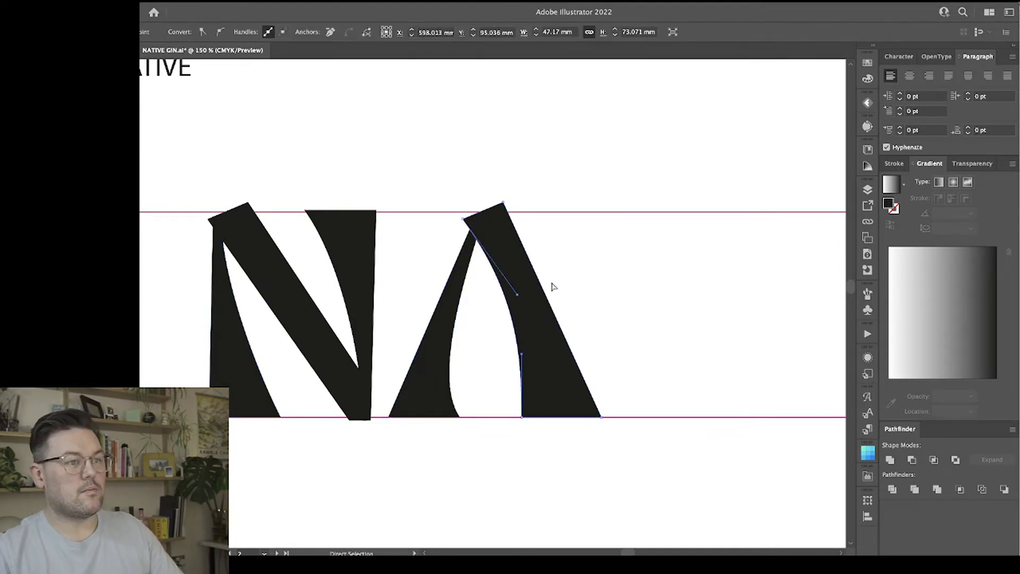
# Draw a tapered four-sided crossbar between the A's legs with the Pen tool, thin at the left leg and thicker at the right.
pyautogui.press('p')
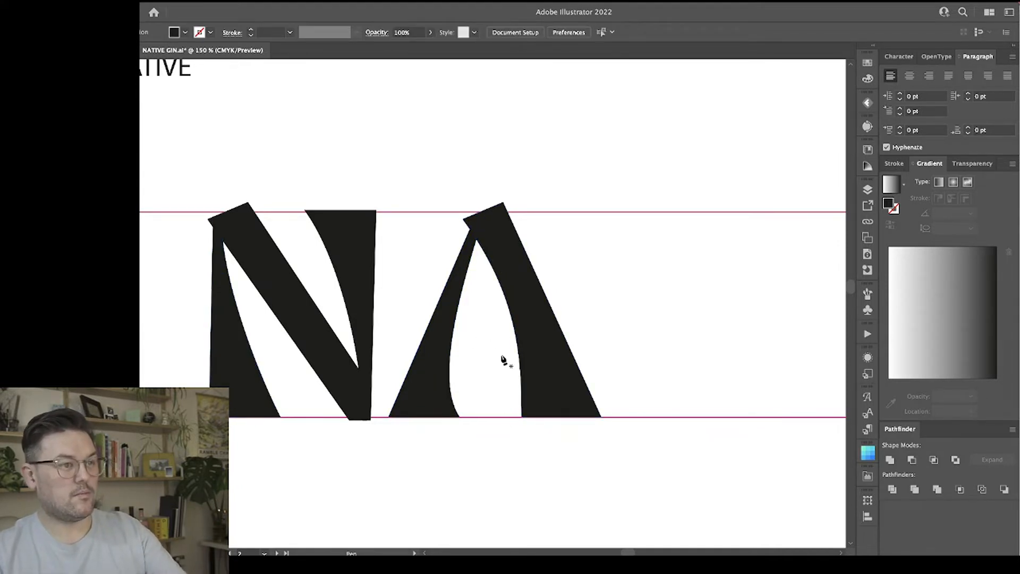
pyautogui.click(438, 323)
pyautogui.click(528, 321)
pyautogui.click(530, 353)
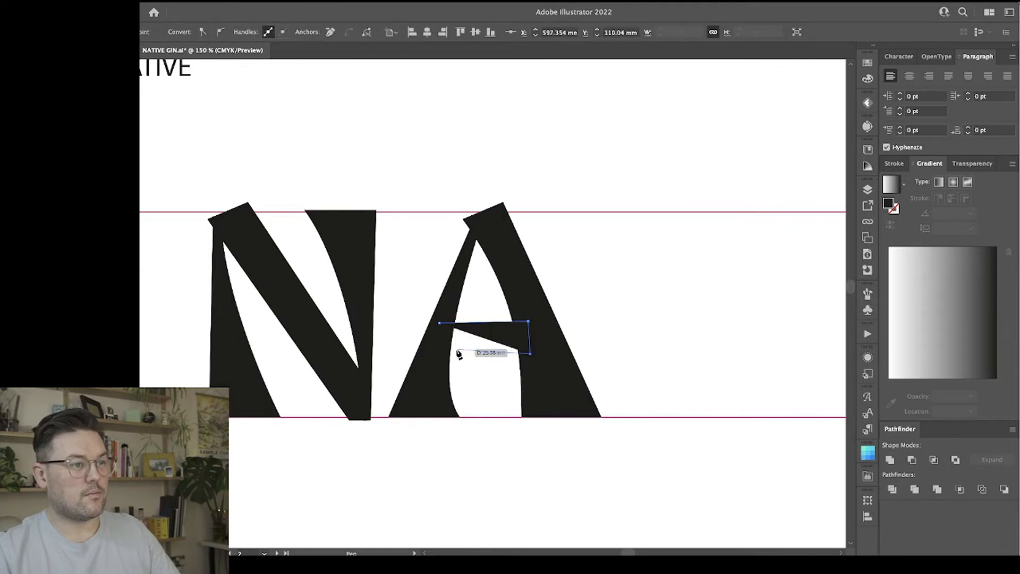
pyautogui.click(438, 323)
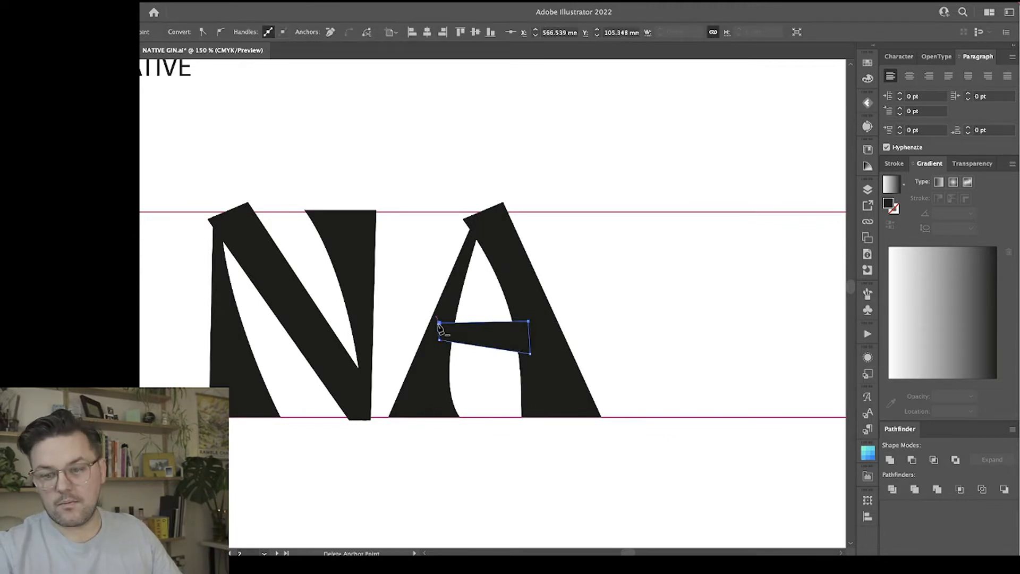
pyautogui.press('v')
pyautogui.click(613, 291)
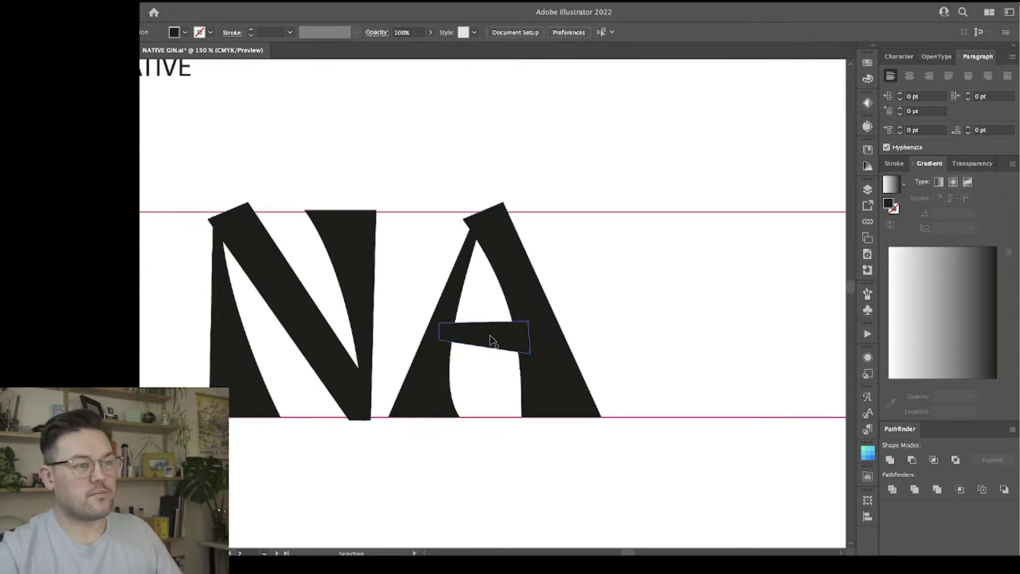
# Turn the crossbar around so its thick end meets the left leg, lower it, and reduce its height.
pyautogui.click(513, 355)
pyautogui.moveTo(489, 334)
pyautogui.mouseDown()
pyautogui.moveTo(489, 369)
pyautogui.moveTo(490, 356)
pyautogui.moveTo(548, 346)
pyautogui.moveTo(422, 390)
pyautogui.mouseUp()
pyautogui.click(669, 327)
pyautogui.click(469, 372)
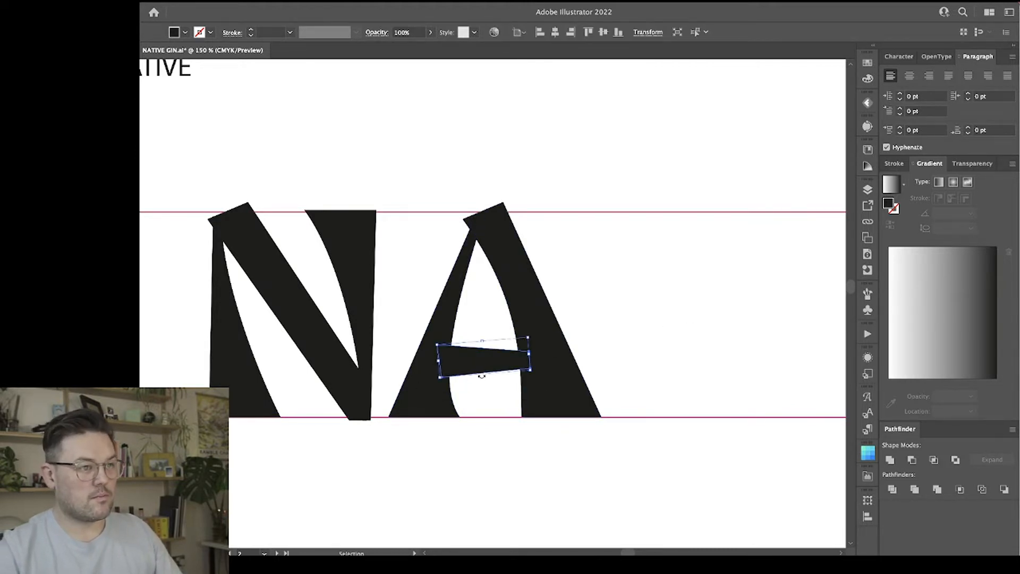
pyautogui.moveTo(485, 372); pyautogui.dragTo(489, 365)
pyautogui.click(656, 321)
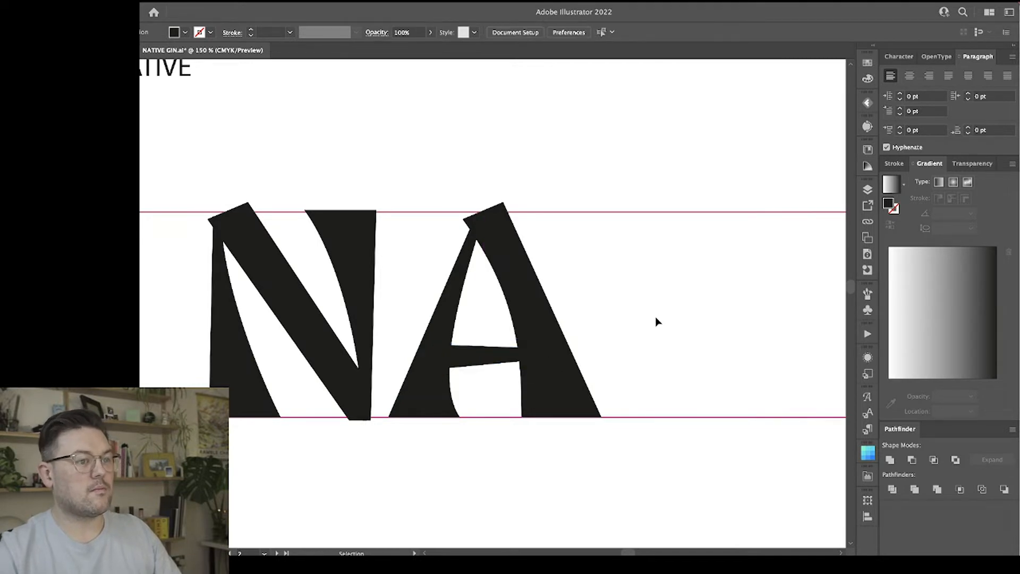
# Shear the A's left leg slightly further right from its base.
pyautogui.click(469, 255)
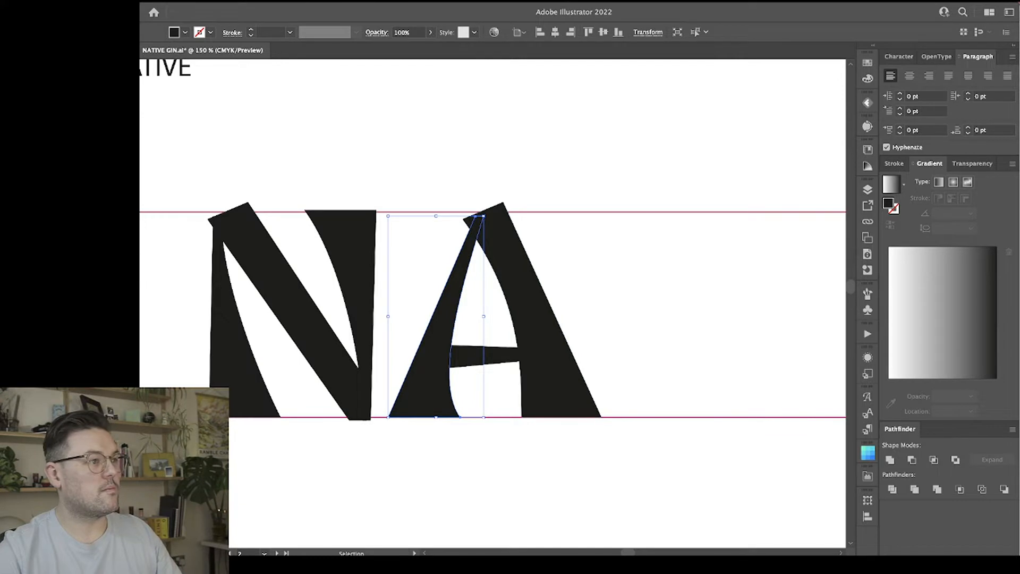
pyautogui.click(127, 287)
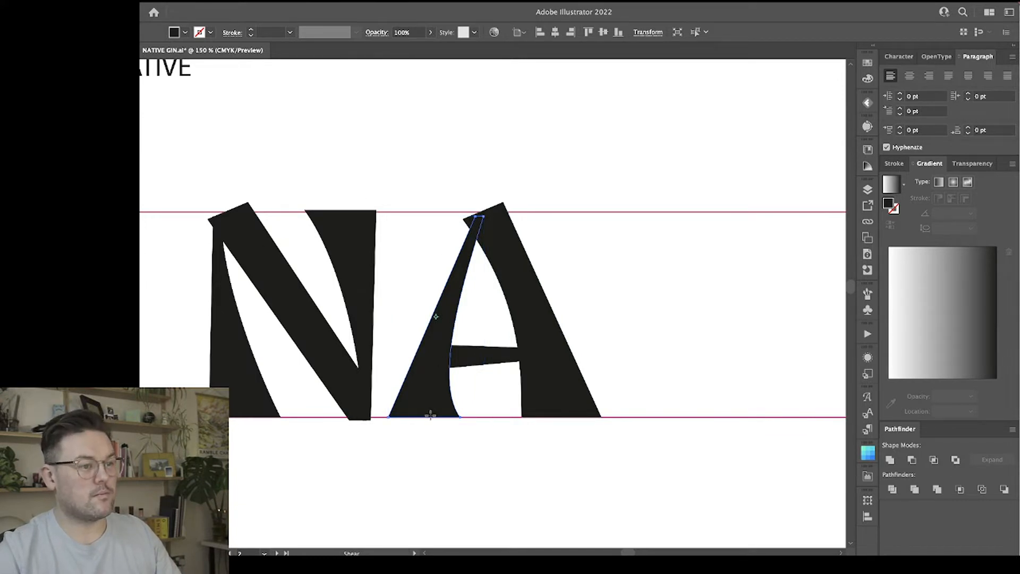
pyautogui.moveTo(463, 169)
pyautogui.mouseDown()
pyautogui.moveTo(485, 166)
pyautogui.moveTo(477, 170)
pyautogui.mouseUp()
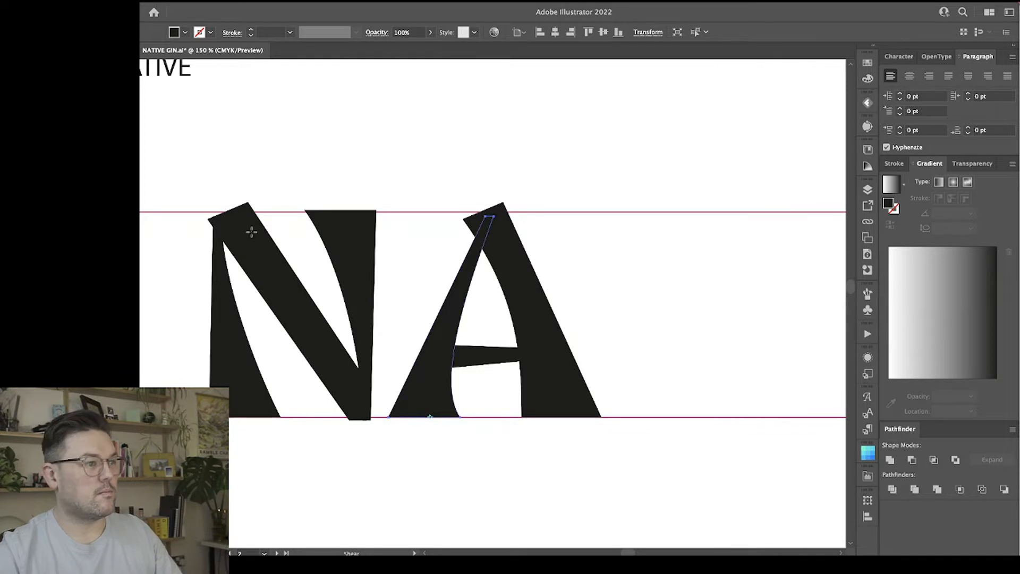
# Move the N's left stem slightly to the left and stretch the diagonal's left side out past it to match the A's overhang.
pyautogui.press('a')
pyautogui.click(218, 269)
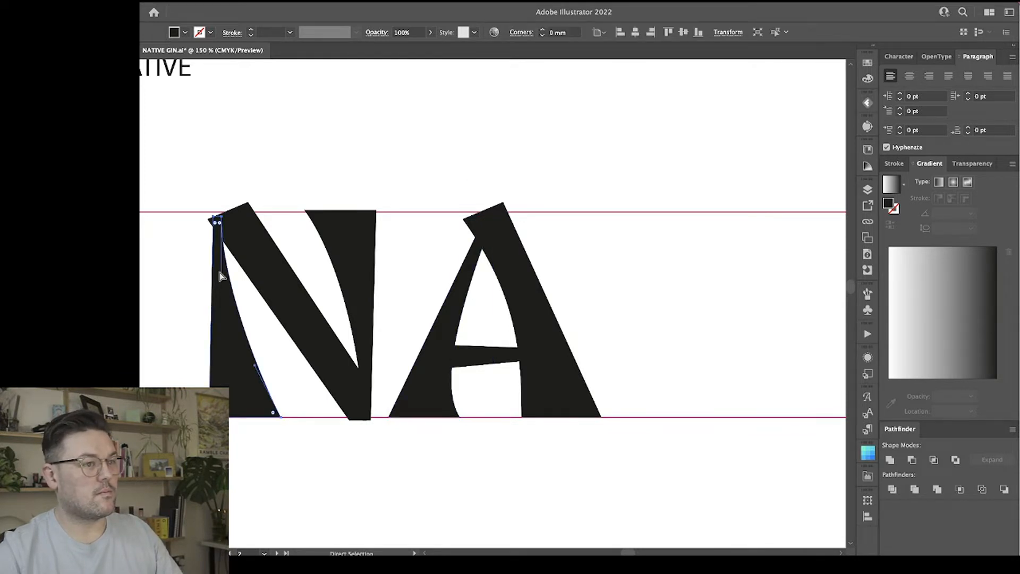
pyautogui.click(567, 448)
pyautogui.click(549, 330)
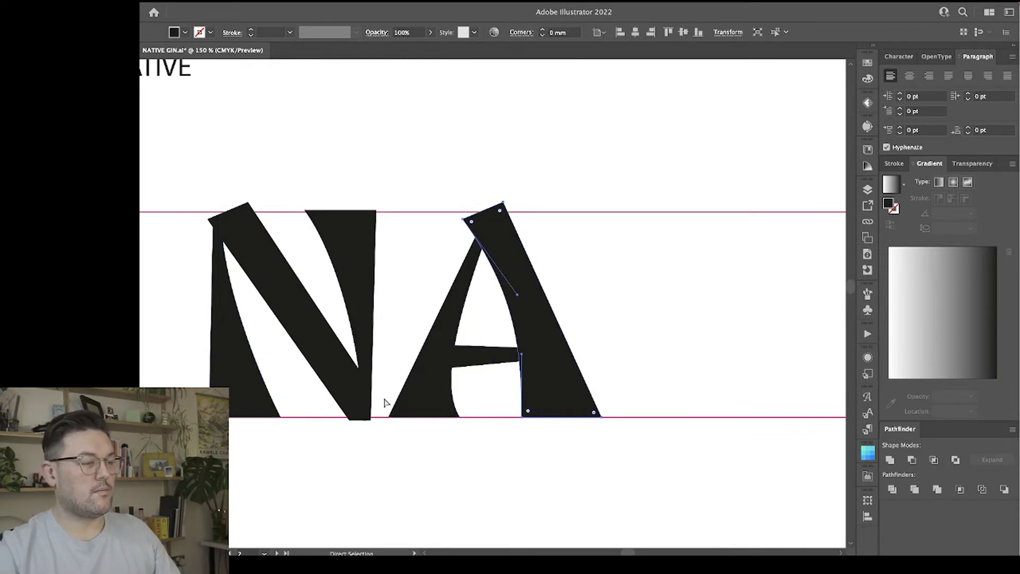
pyautogui.moveTo(224, 360); pyautogui.dragTo(215, 360)
pyautogui.click(273, 307)
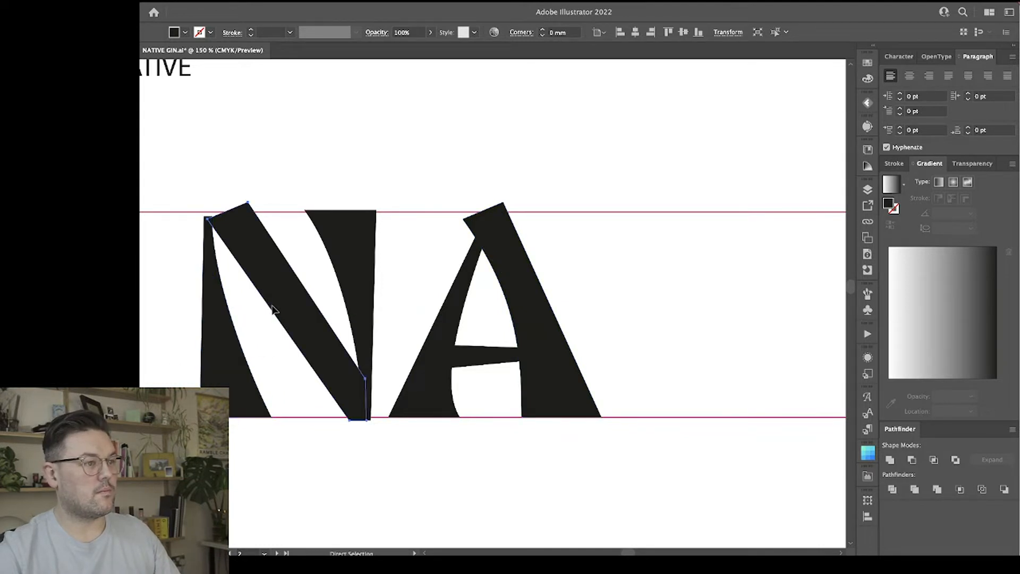
pyautogui.press('v')
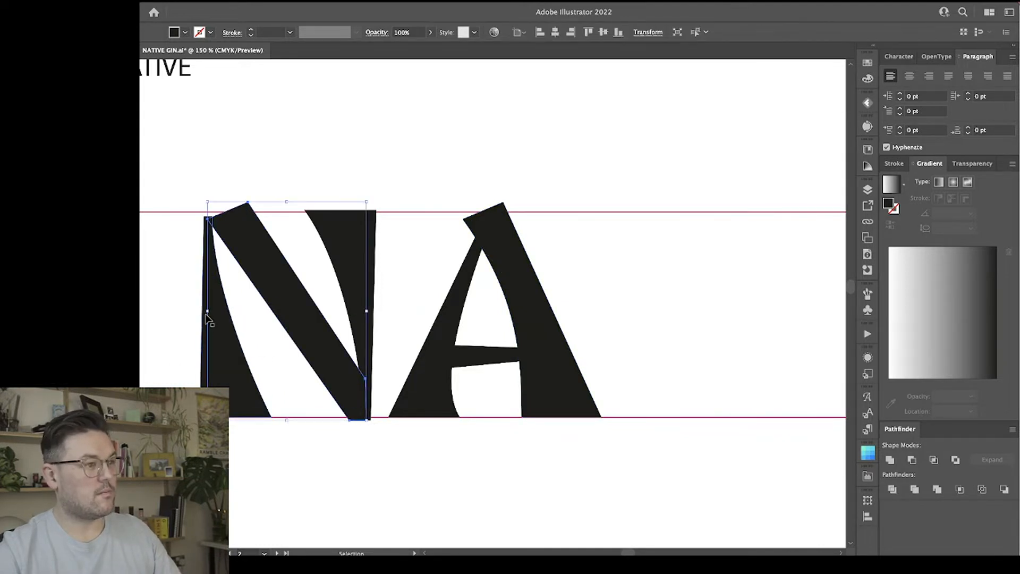
pyautogui.moveTo(207, 314); pyautogui.dragTo(193, 313)
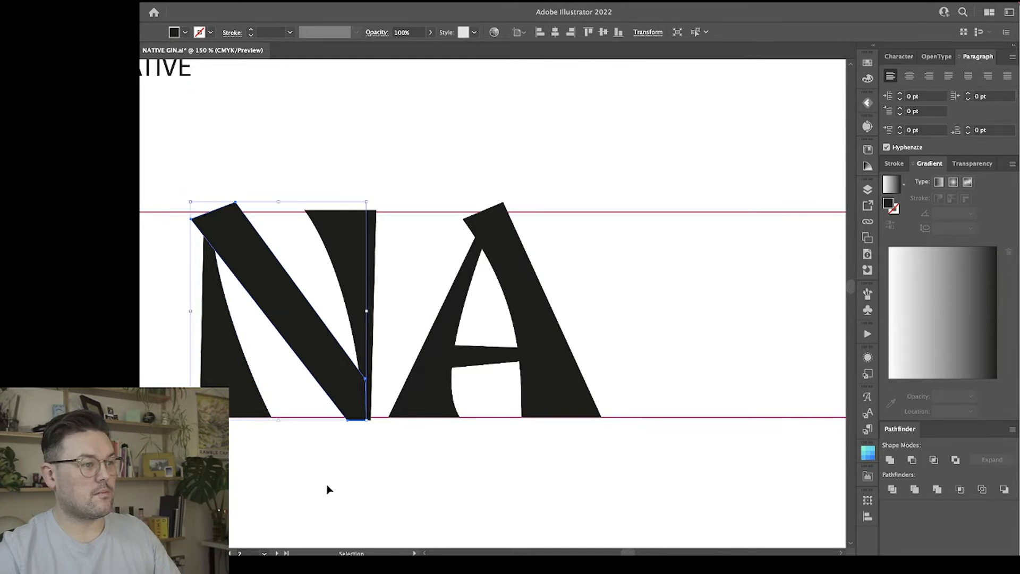
pyautogui.click(328, 487)
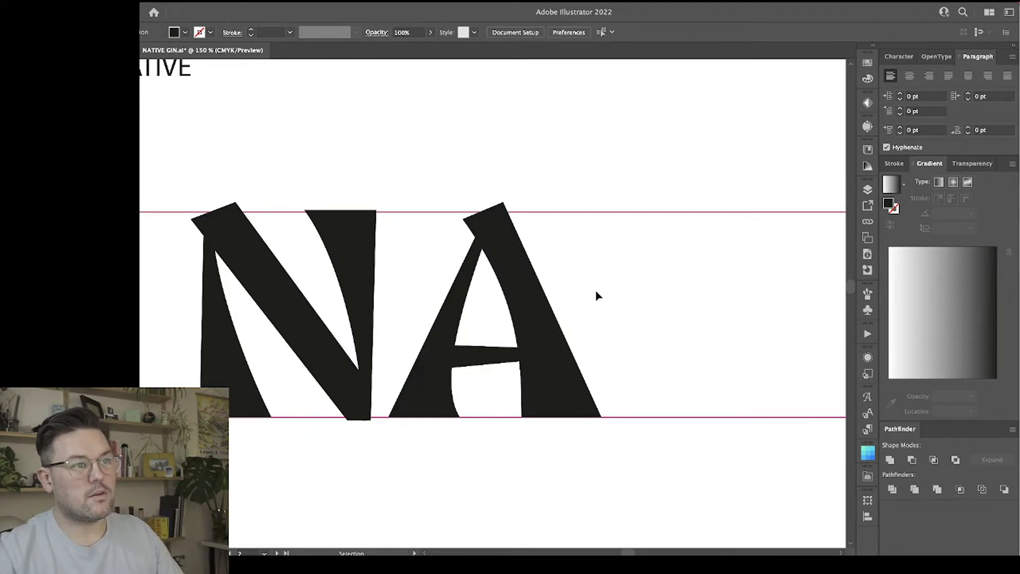
# Move the A's left leg slightly right and shear its top back left so it meets the right leg under the overhang.
pyautogui.click(532, 302)
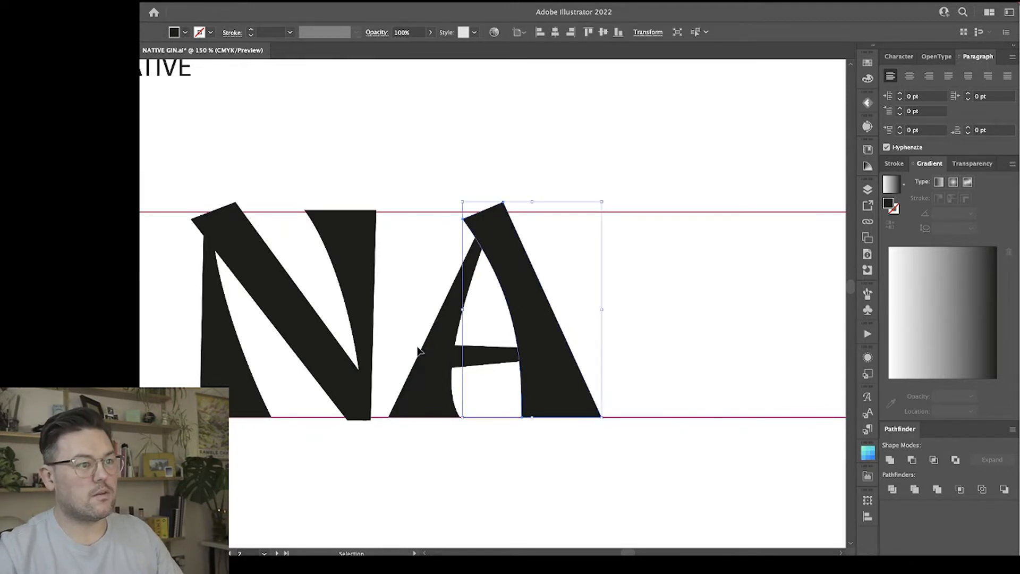
pyautogui.click(431, 355)
pyautogui.moveTo(437, 342)
pyautogui.mouseDown()
pyautogui.moveTo(425, 342)
pyautogui.moveTo(452, 344)
pyautogui.moveTo(443, 345)
pyautogui.mouseUp()
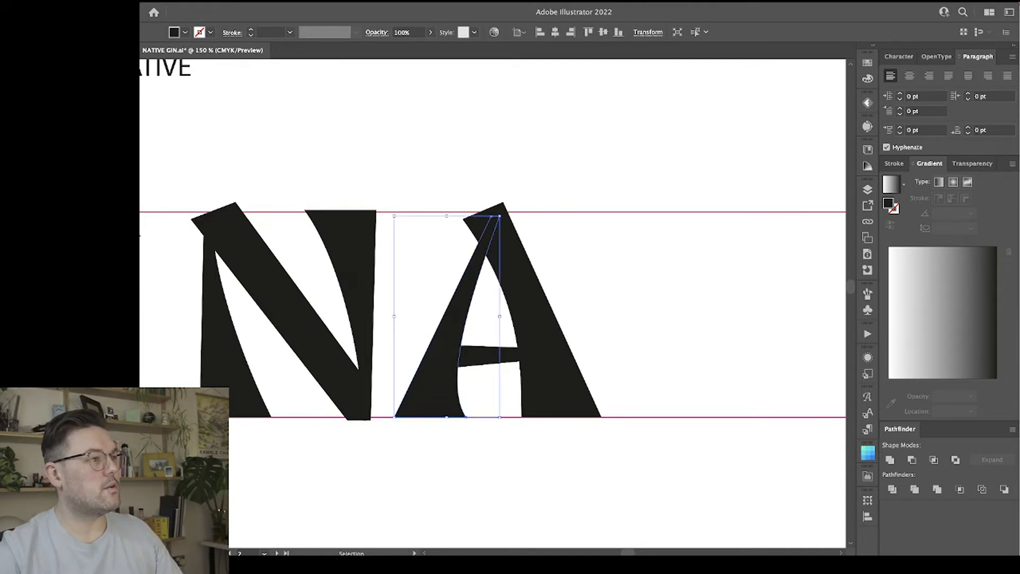
pyautogui.press('r')
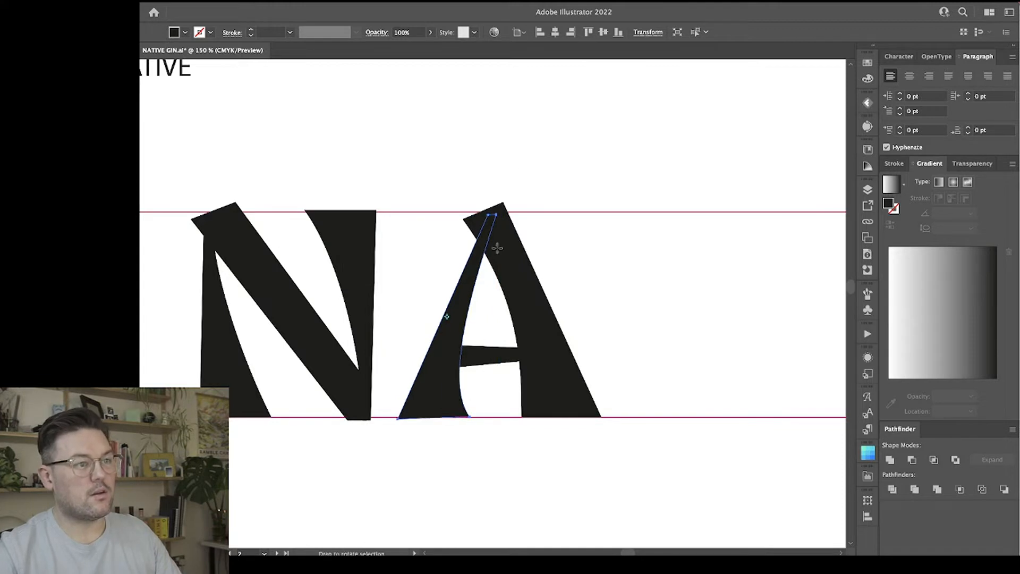
pyautogui.moveTo(534, 188)
pyautogui.mouseDown()
pyautogui.moveTo(554, 176)
pyautogui.moveTo(513, 190)
pyautogui.mouseUp()
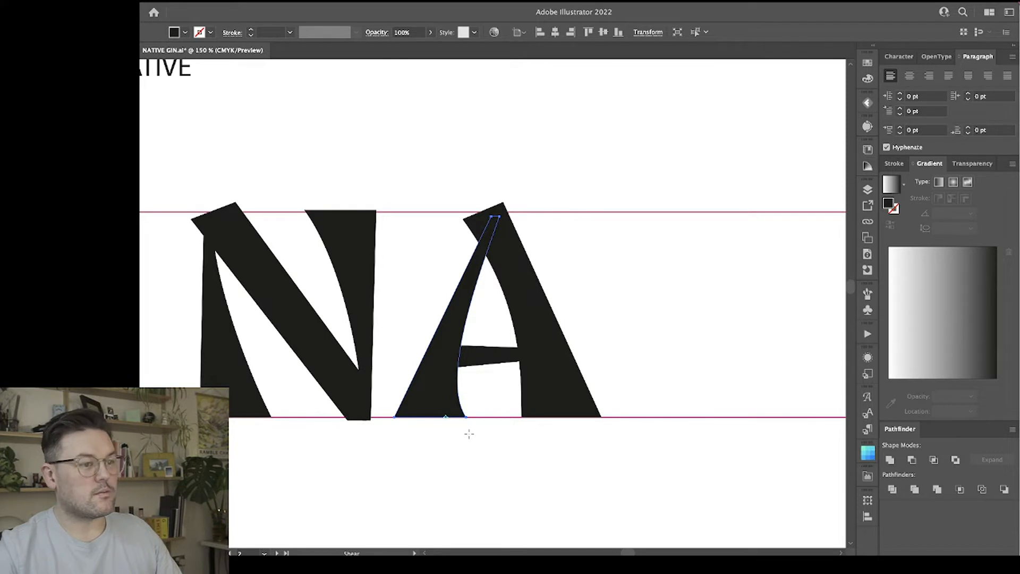
pyautogui.moveTo(568, 201); pyautogui.dragTo(556, 206)
pyautogui.press('v')
pyautogui.click(614, 312)
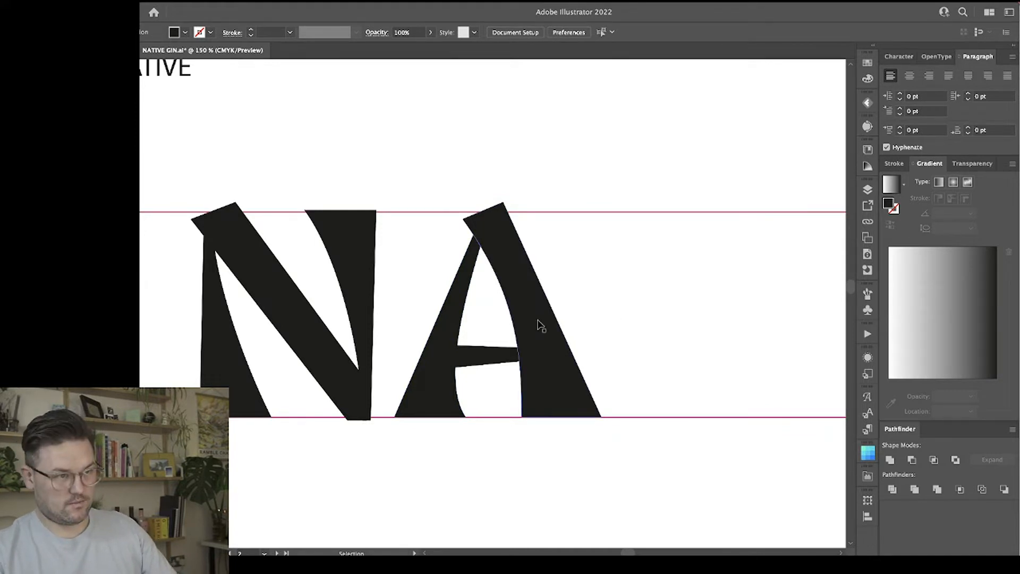
# Narrow the A's right leg slightly by bringing its outer side inward.
pyautogui.click(522, 298)
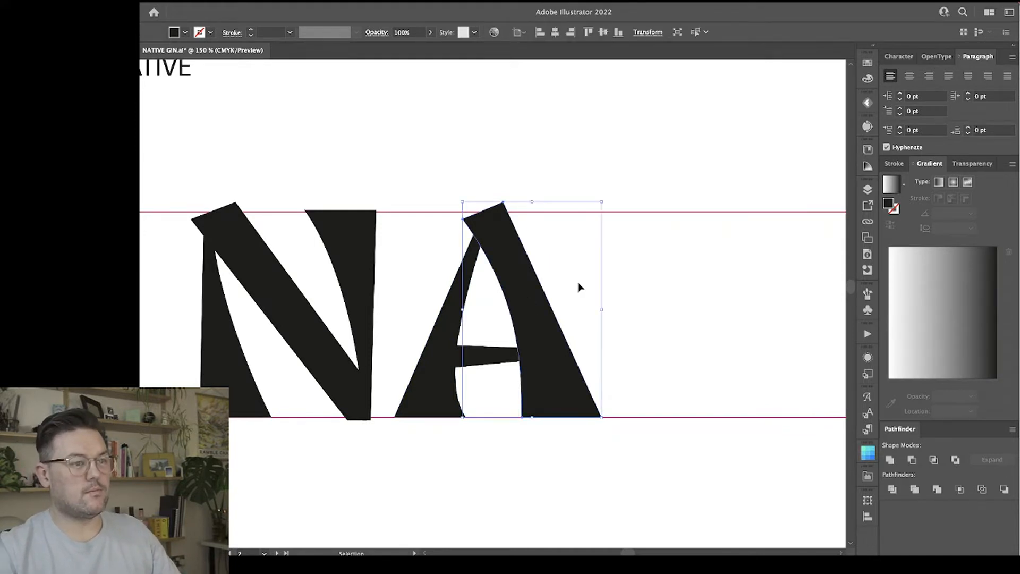
pyautogui.moveTo(603, 312); pyautogui.dragTo(594, 312)
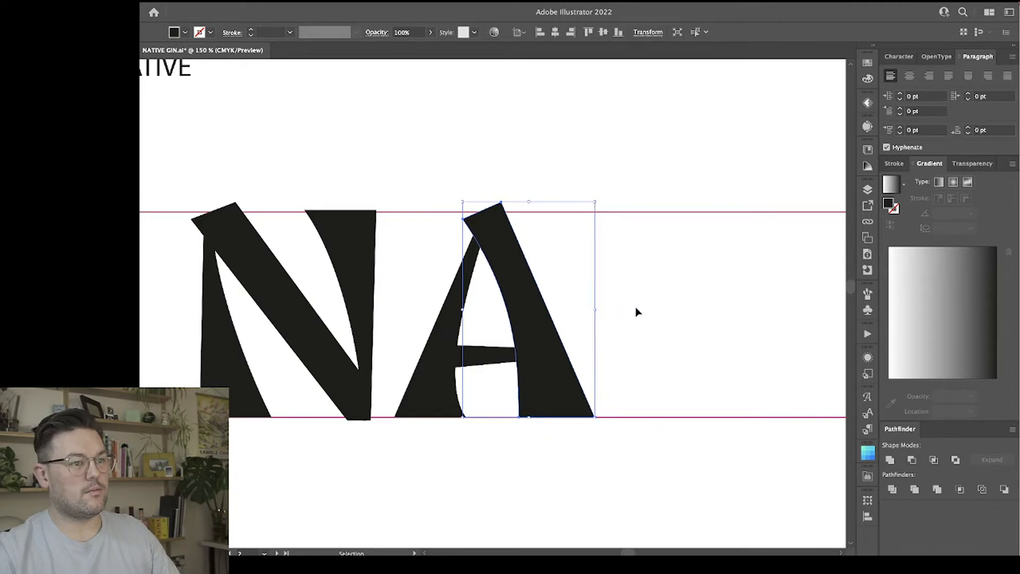
pyautogui.click(637, 312)
# Examine the N and A together at several zoom levels to judge their shapes and spacing.
pyautogui.hscroll(3, 638, 312)
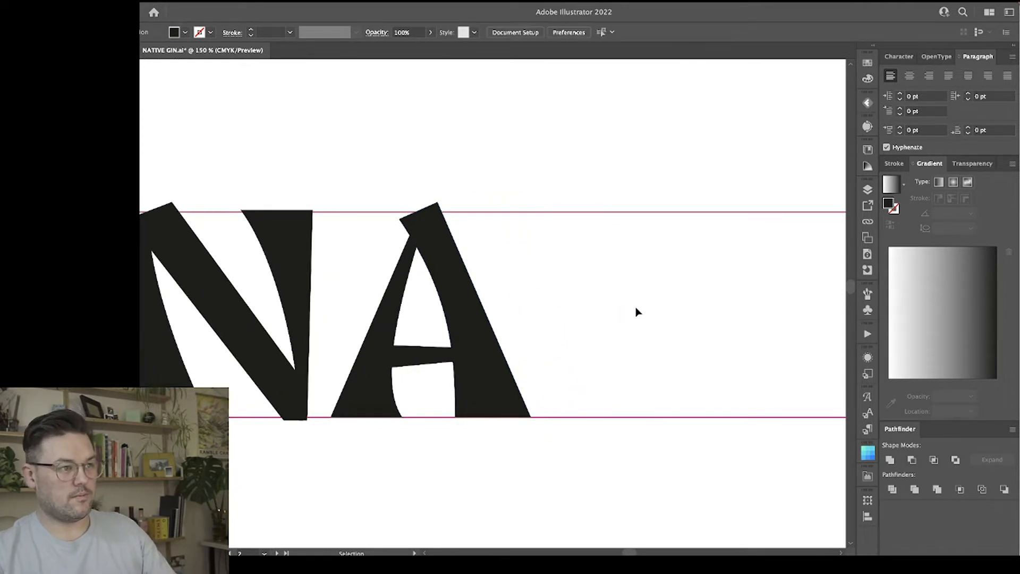
pyautogui.press('super+minus')
pyautogui.press('super+minus')
pyautogui.press('super+minus')
pyautogui.press('super+plus')
pyautogui.press('super+plus')
pyautogui.press('super+plus')
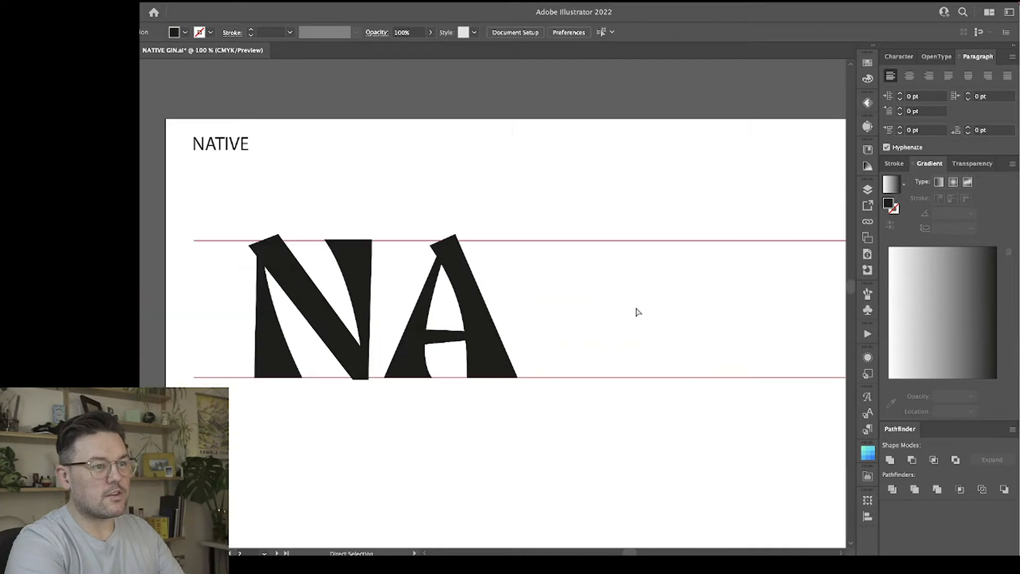
pyautogui.press('super+minus')
pyautogui.press('super+minus')
pyautogui.press('super+minus')
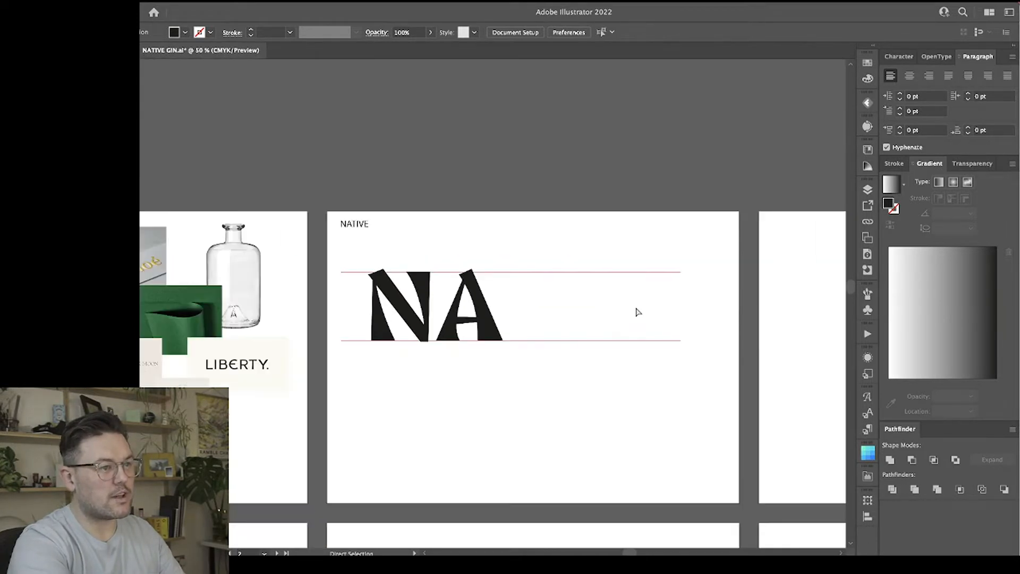
pyautogui.press('super+plus')
pyautogui.press('super+plus')
pyautogui.press('super+plus')
pyautogui.press('super+minus')
pyautogui.press('super+minus')
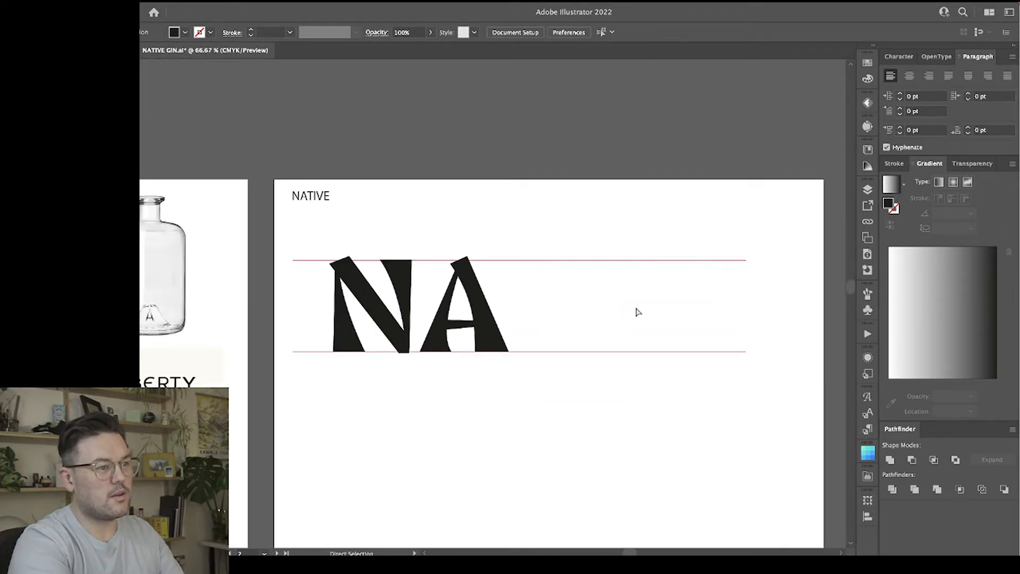
pyautogui.press('super+plus')
pyautogui.press('super+plus')
pyautogui.press('super+plus')
# Draw the T's crossbar with the Pen tool below the upper guide, about 73 mm wide at the top, with flared ends and a curved underside.
pyautogui.press('v')
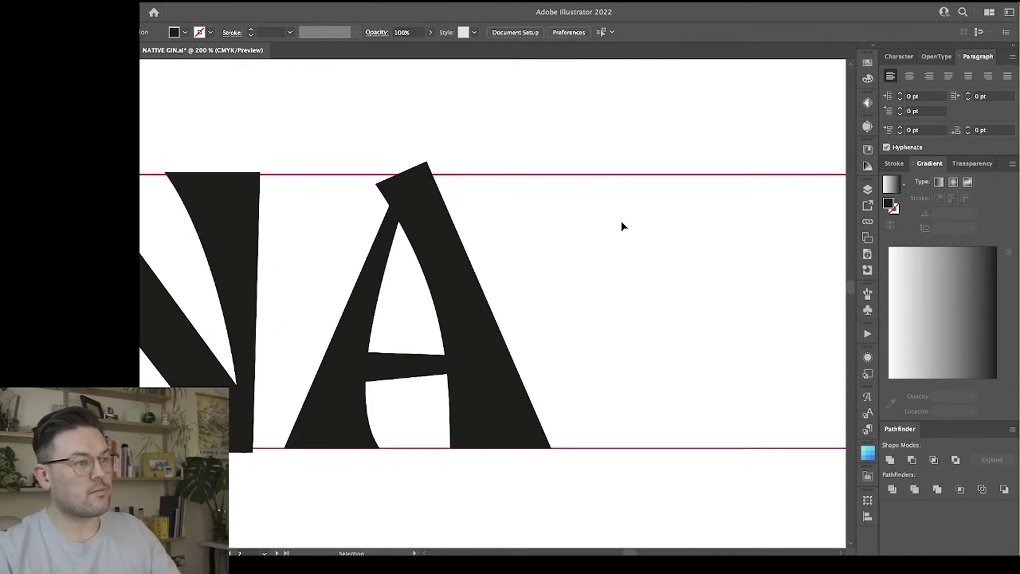
pyautogui.hscroll(3, 579, 274)
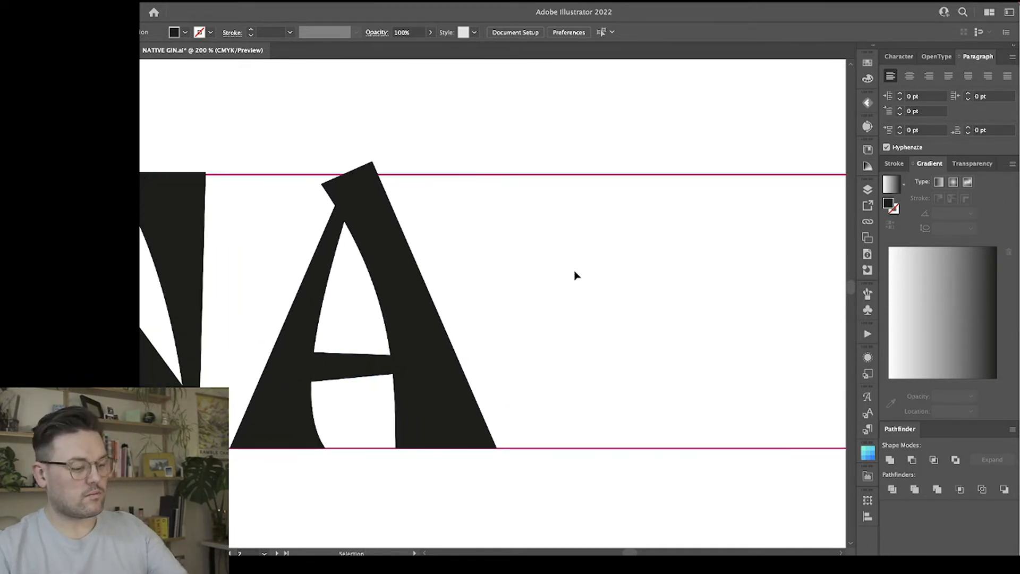
pyautogui.click(440, 394)
pyautogui.click(531, 330)
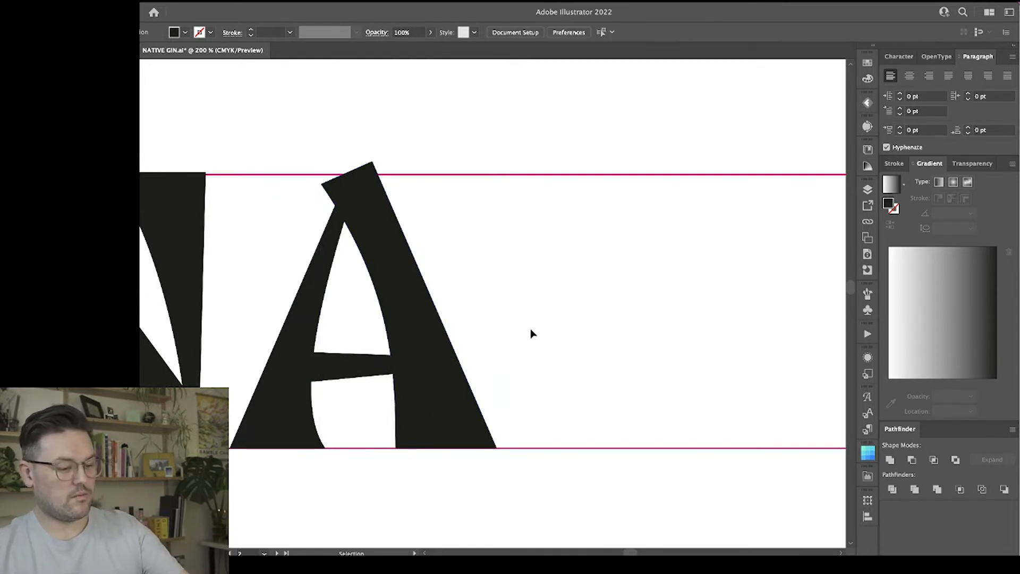
pyautogui.press('p')
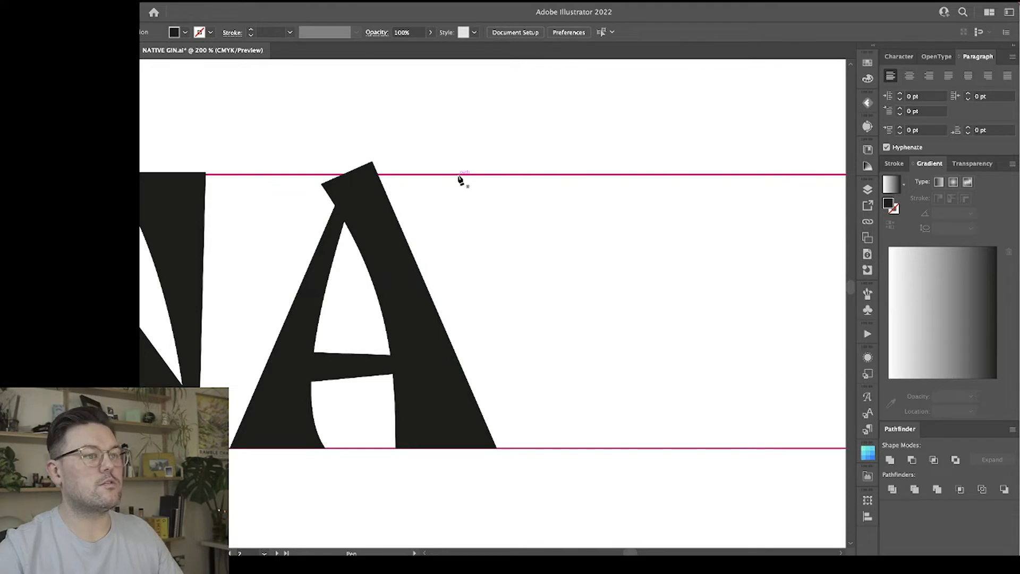
pyautogui.click(463, 175)
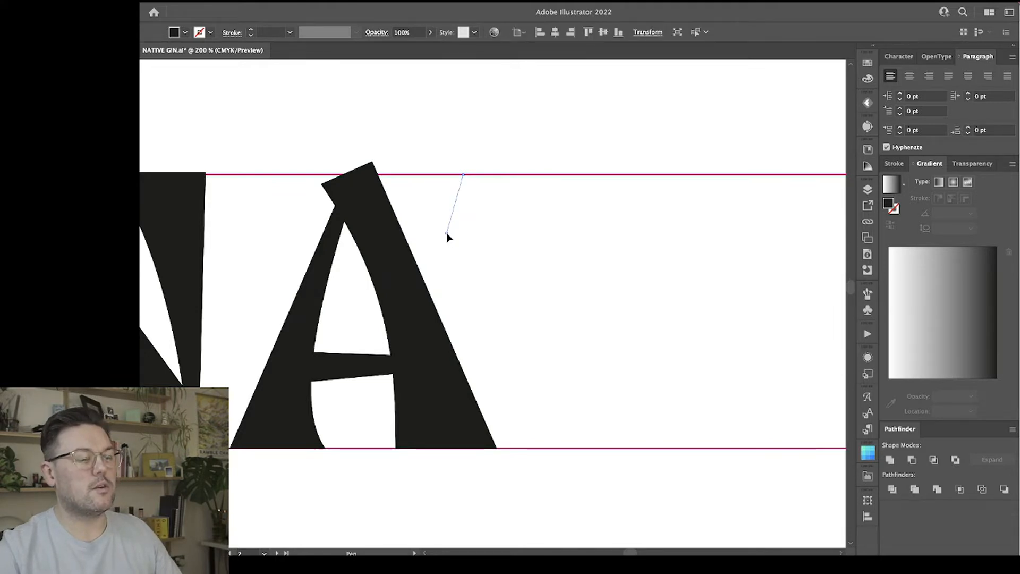
pyautogui.click(447, 233)
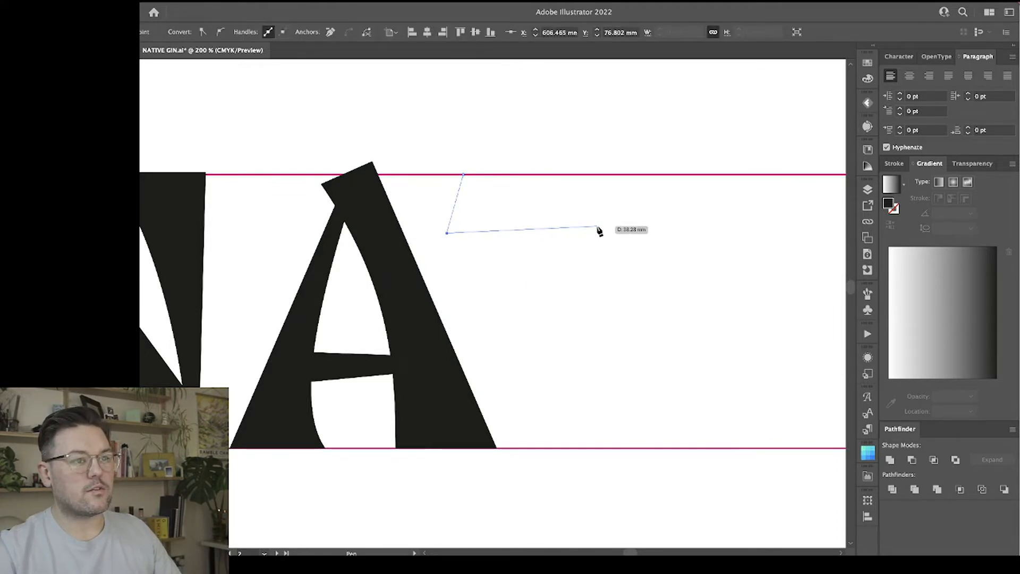
pyautogui.moveTo(598, 227); pyautogui.dragTo(681, 228)
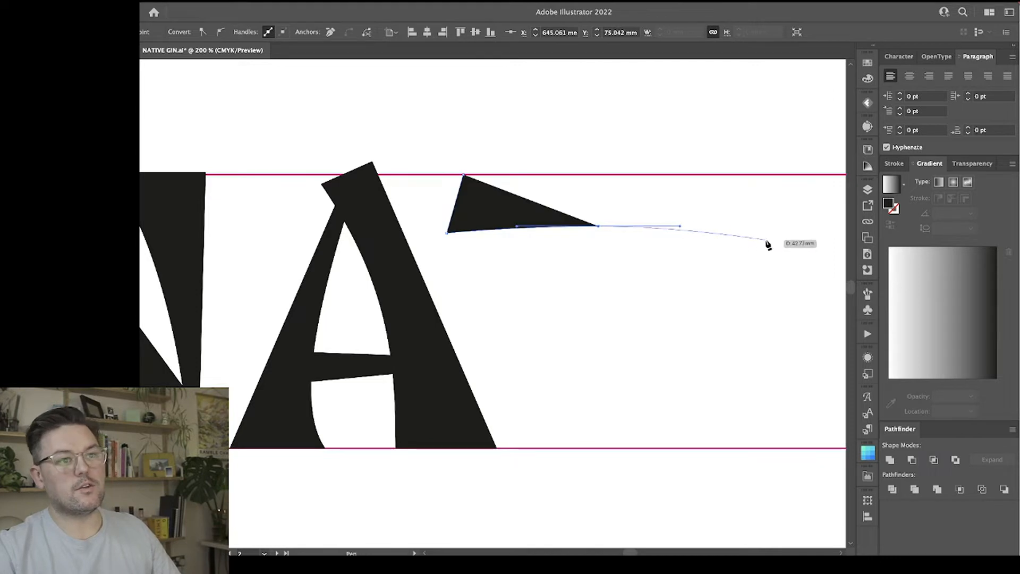
pyautogui.moveTo(766, 232); pyautogui.dragTo(752, 180)
pyautogui.click(751, 175)
pyautogui.click(464, 175)
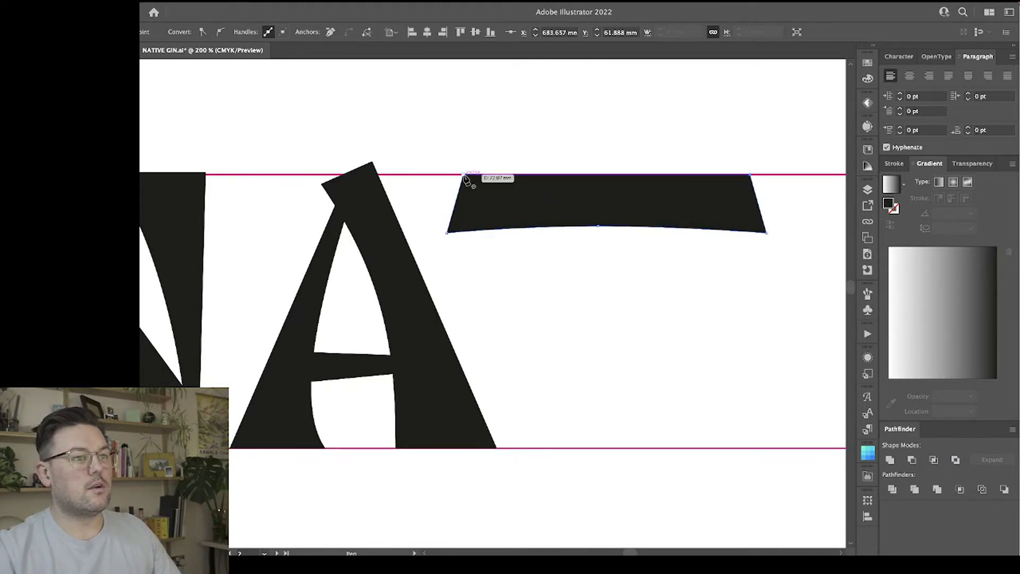
# Raise the middle of the T crossbar's underside to form a deeper arch.
pyautogui.press('a')
pyautogui.click(635, 303)
pyautogui.hscroll(3, 635, 303)
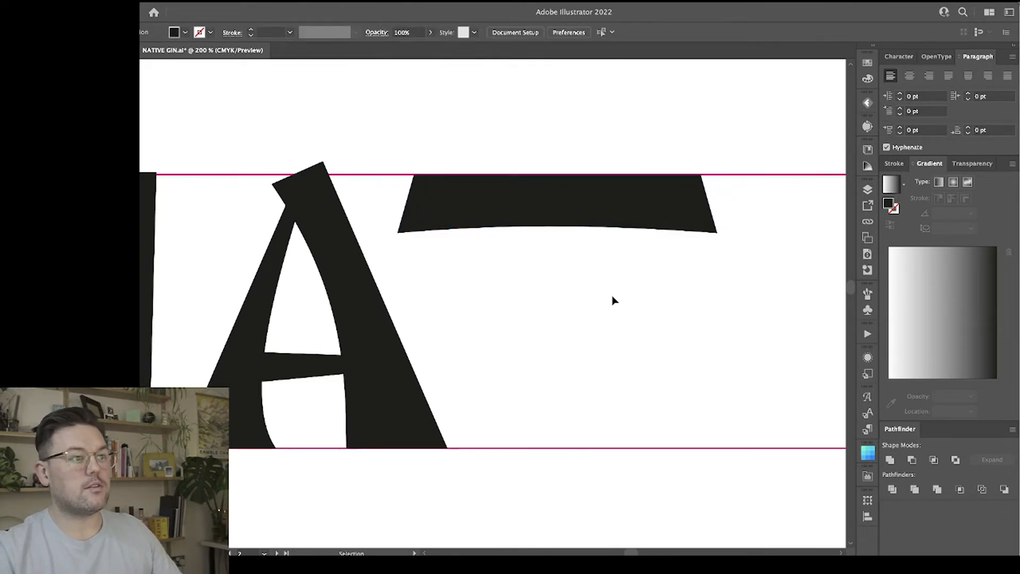
pyautogui.moveTo(550, 230); pyautogui.dragTo(557, 202)
pyautogui.click(572, 254)
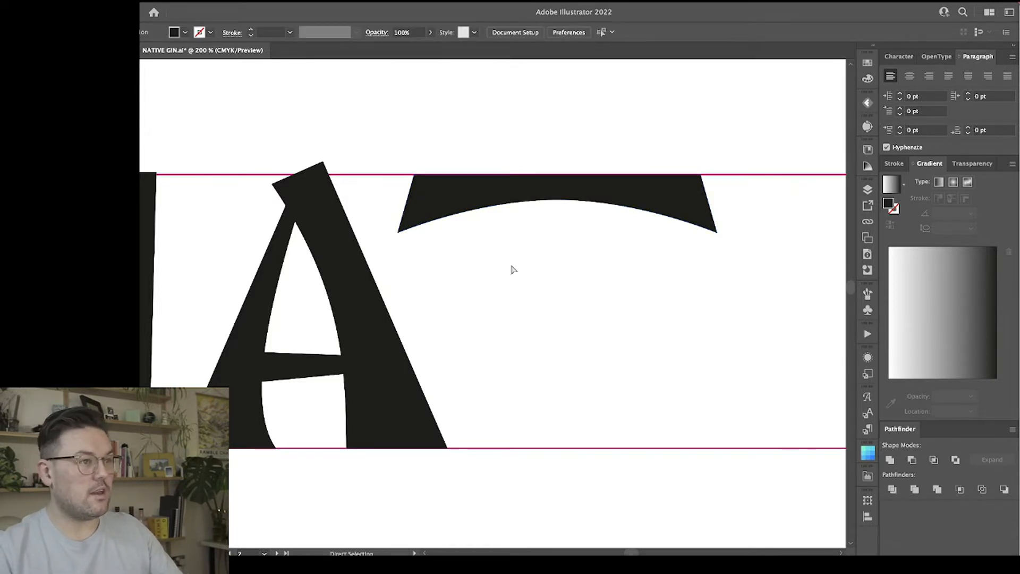
# Draw the T's tapered stem from the crossbar to the lower guide, about 13 mm wide at the top and 28 mm at the base.
pyautogui.press('p')
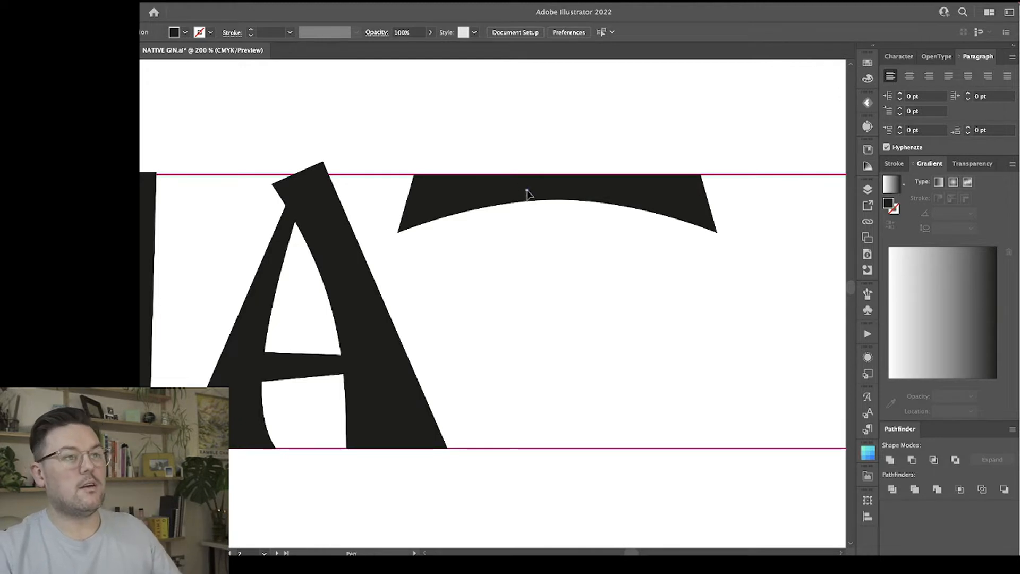
pyautogui.click(526, 190)
pyautogui.click(579, 190)
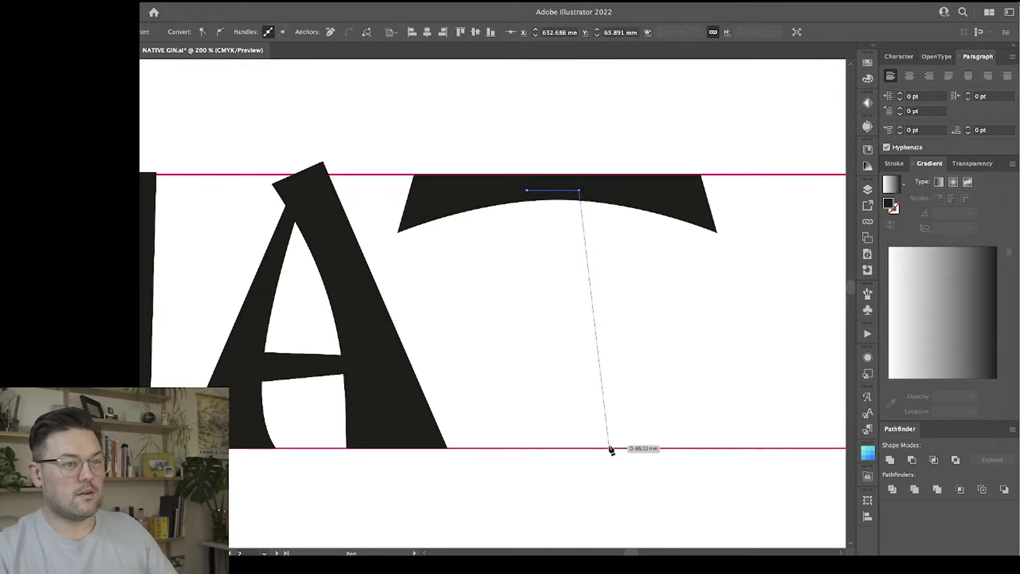
pyautogui.click(610, 448)
pyautogui.click(499, 447)
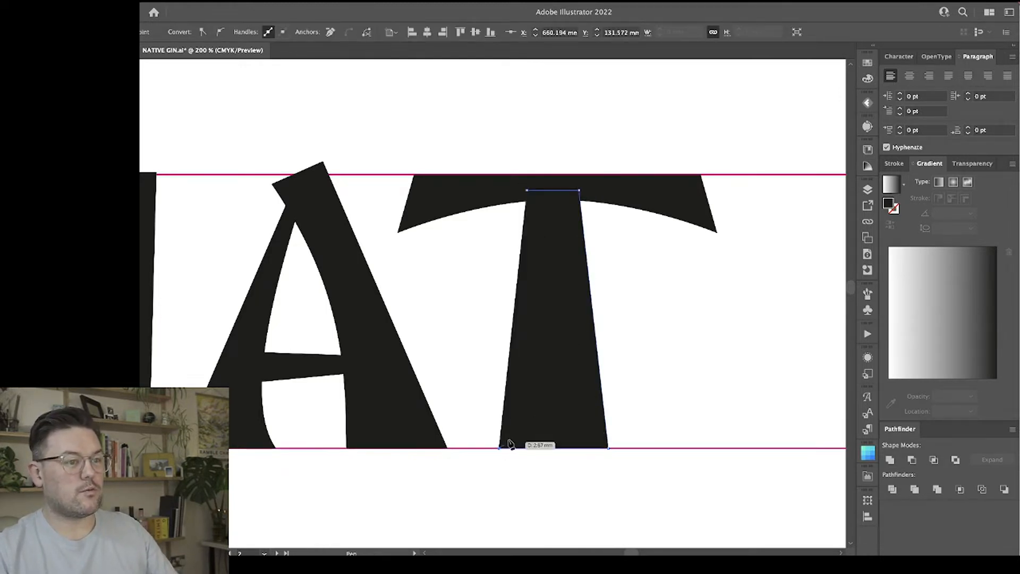
pyautogui.moveTo(527, 190); pyautogui.dragTo(523, 169)
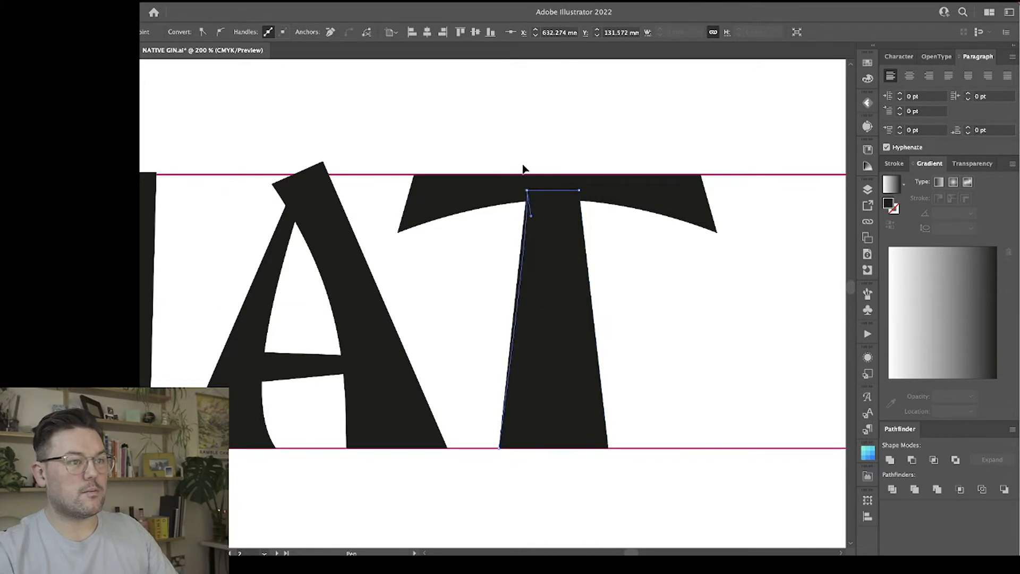
# Curve the T stem's left side inward with its direction handles, flaring it out towards the base.
pyautogui.press('a')
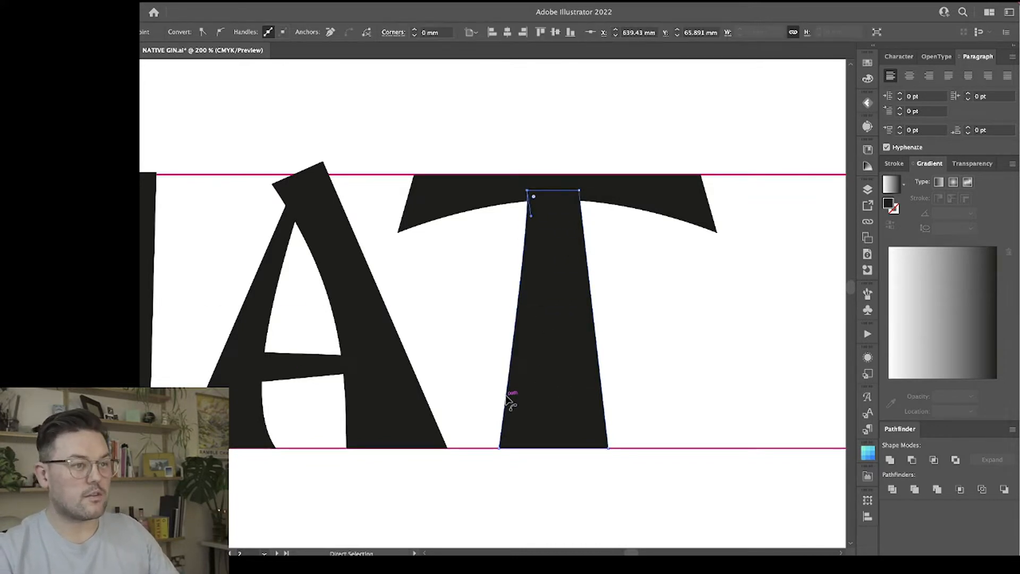
pyautogui.moveTo(508, 399); pyautogui.dragTo(523, 354)
pyautogui.moveTo(533, 222); pyautogui.dragTo(533, 265)
pyautogui.moveTo(524, 356); pyautogui.dragTo(519, 390)
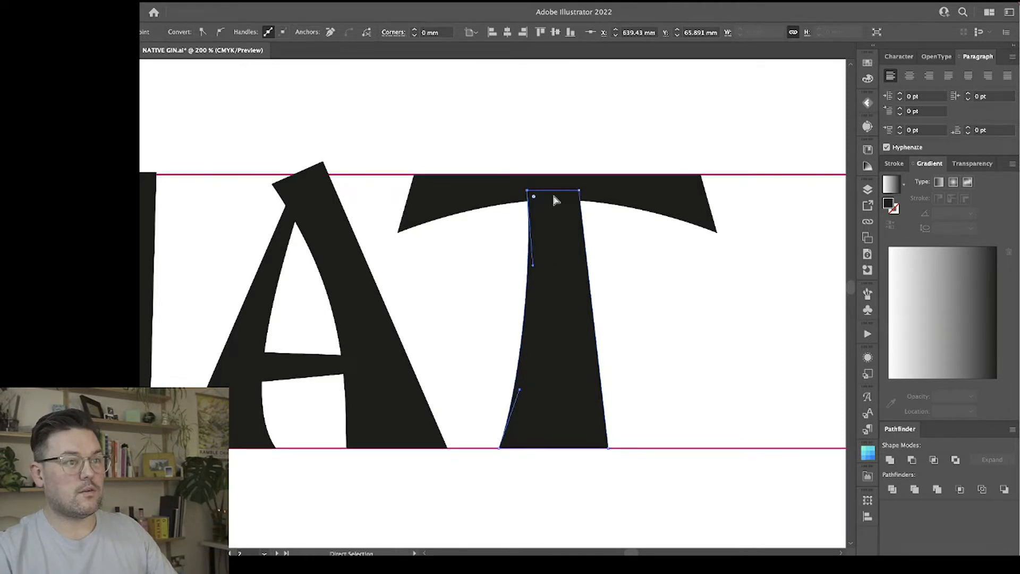
# Try to shift the T stem's two top corners slightly to the left.
pyautogui.click(551, 216)
pyautogui.click(526, 193)
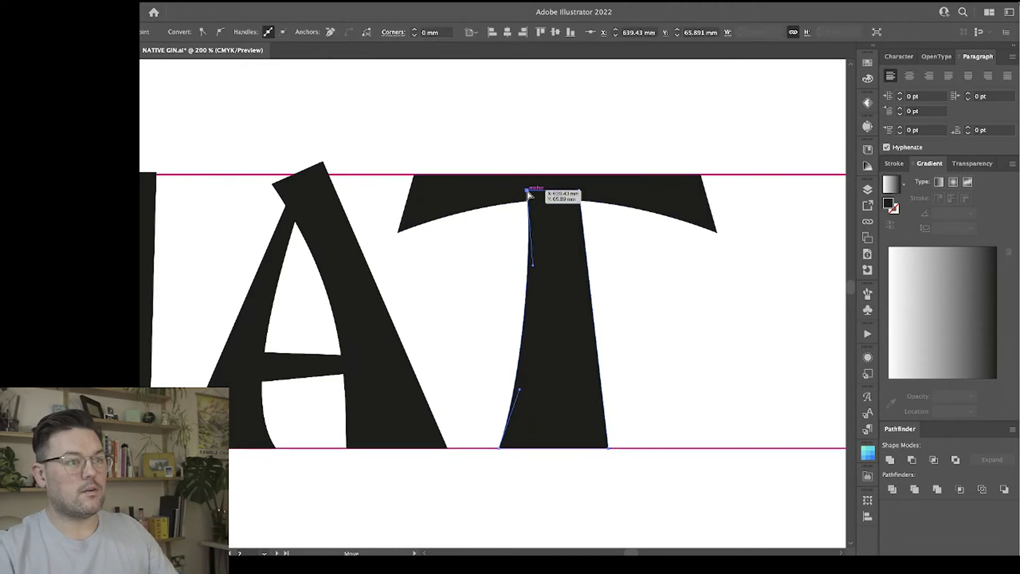
pyautogui.moveTo(580, 196); pyautogui.dragTo(573, 194)
pyautogui.moveTo(528, 270); pyautogui.dragTo(524, 273)
pyautogui.click(694, 303)
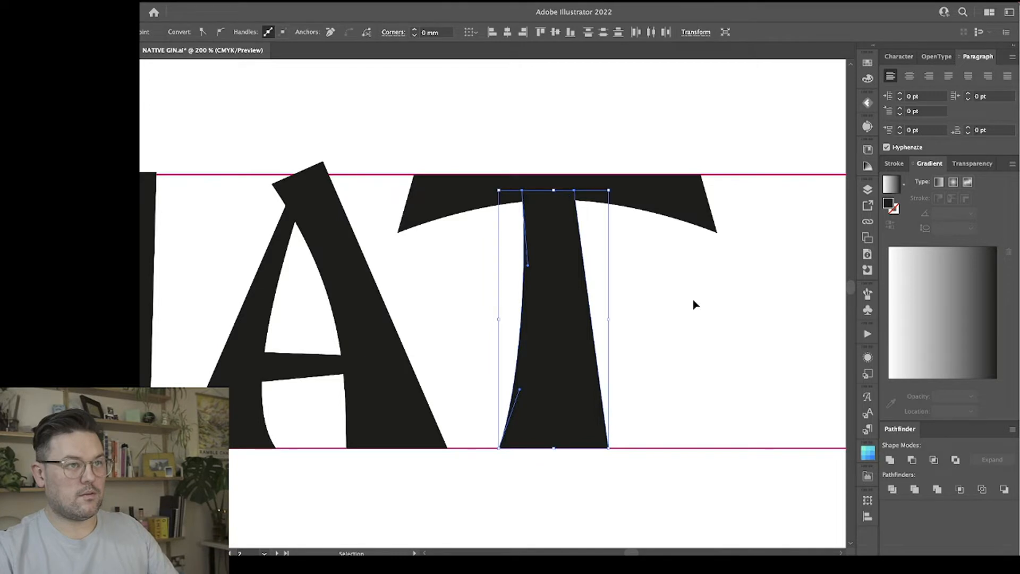
pyautogui.click(700, 322)
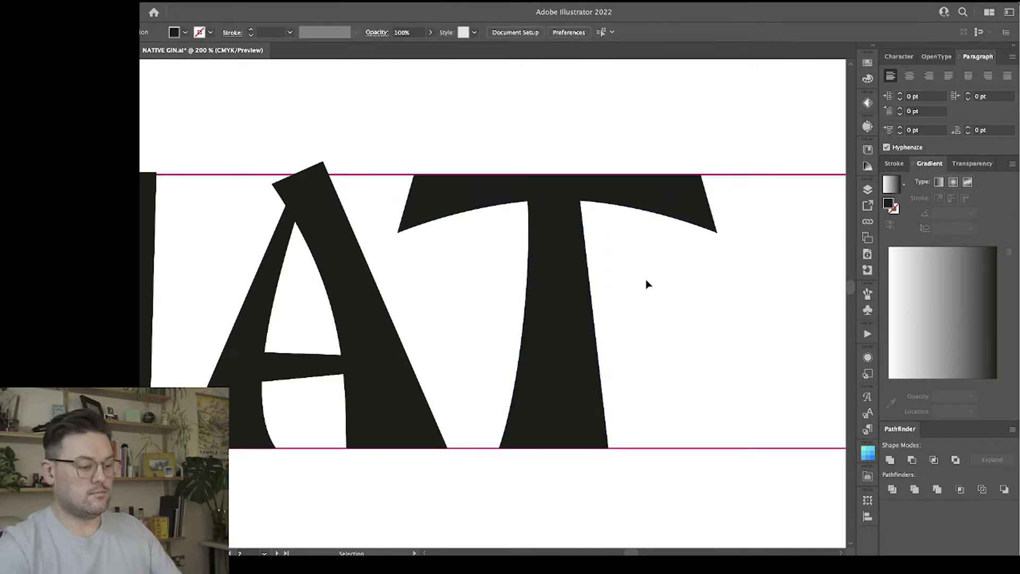
# Duplicate the T's stem to the right of the T, keeping its base on the lower guide, for the letter I.
pyautogui.press('super+minus')
pyautogui.press('super+minus')
pyautogui.press('super+minus')
pyautogui.press('super+plus')
pyautogui.press('a')
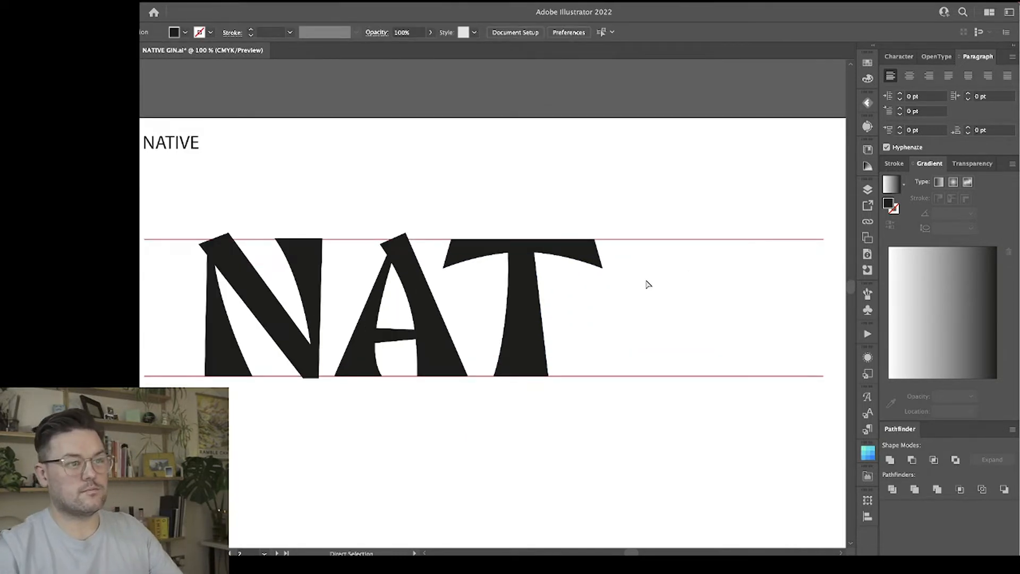
pyautogui.click(524, 352)
pyautogui.moveTo(524, 335); pyautogui.dragTo(602, 347)
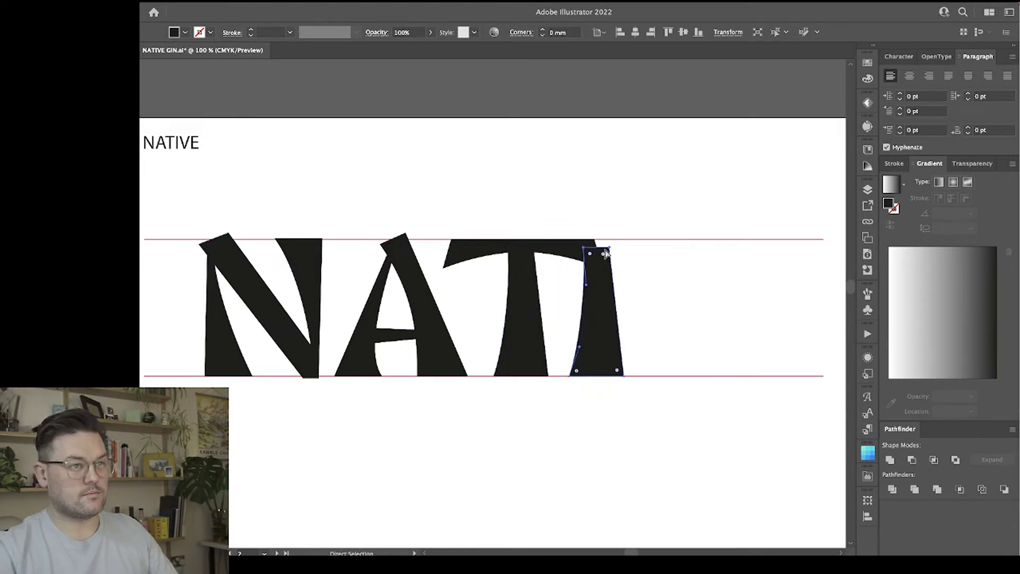
# Shorten the copied stem from its top so the I ends just below the T's crossbar.
pyautogui.press('c')
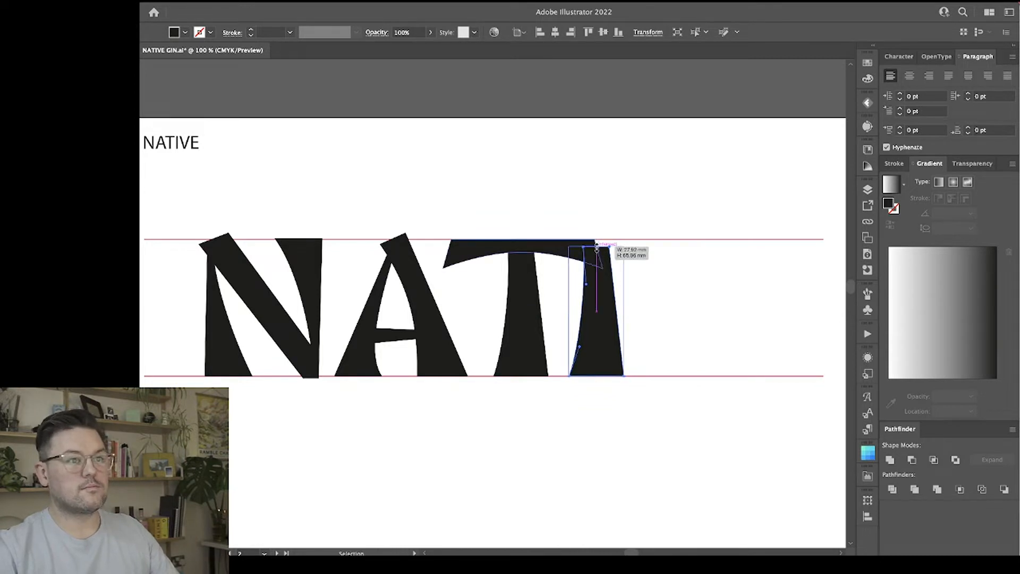
pyautogui.press('v')
pyautogui.moveTo(596, 246); pyautogui.dragTo(596, 277)
pyautogui.click(715, 303)
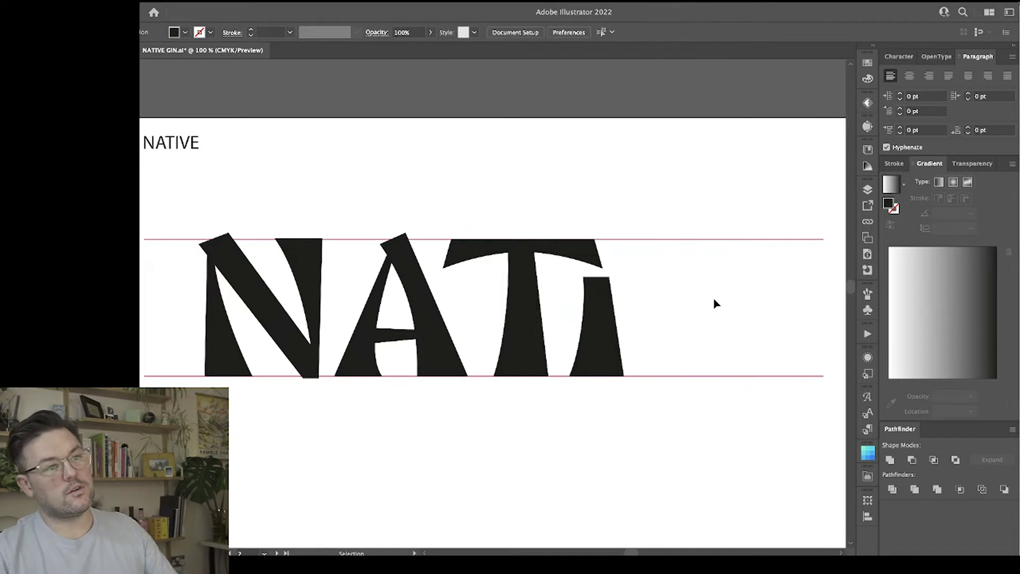
pyautogui.hscroll(-2, 701, 303)
pyautogui.hscroll(3, 700, 304)
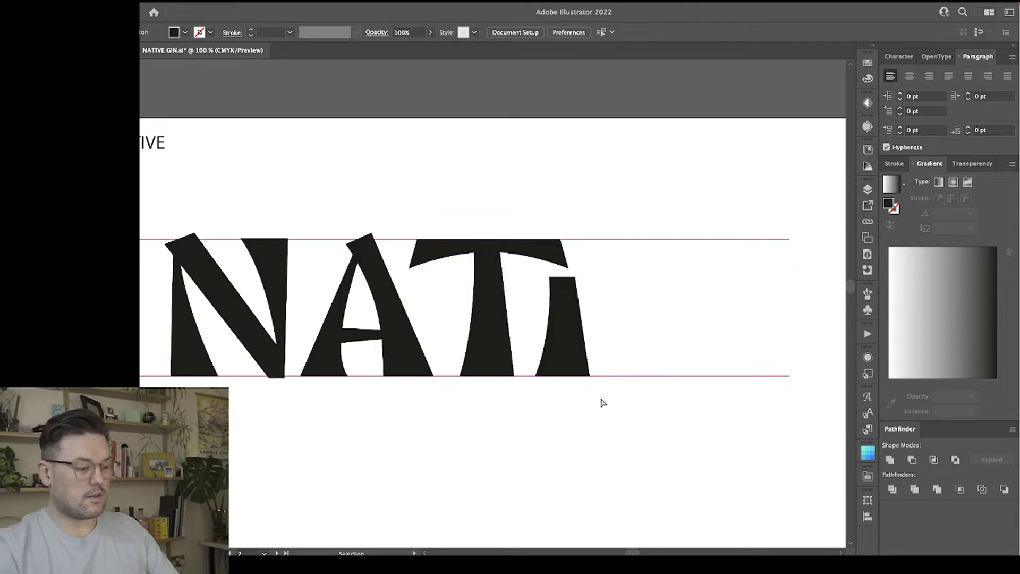
# Shift the I's two top corners to the left so its upper edge ends in line with the T crossbar's tip.
pyautogui.press('a')
pyautogui.hotkey('ctrl', '+')
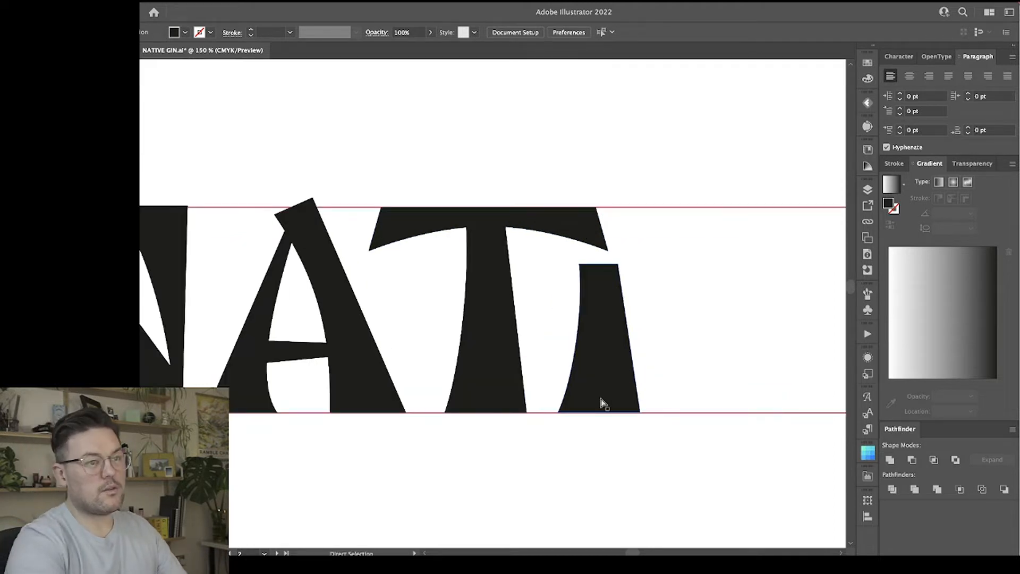
pyautogui.click(578, 269)
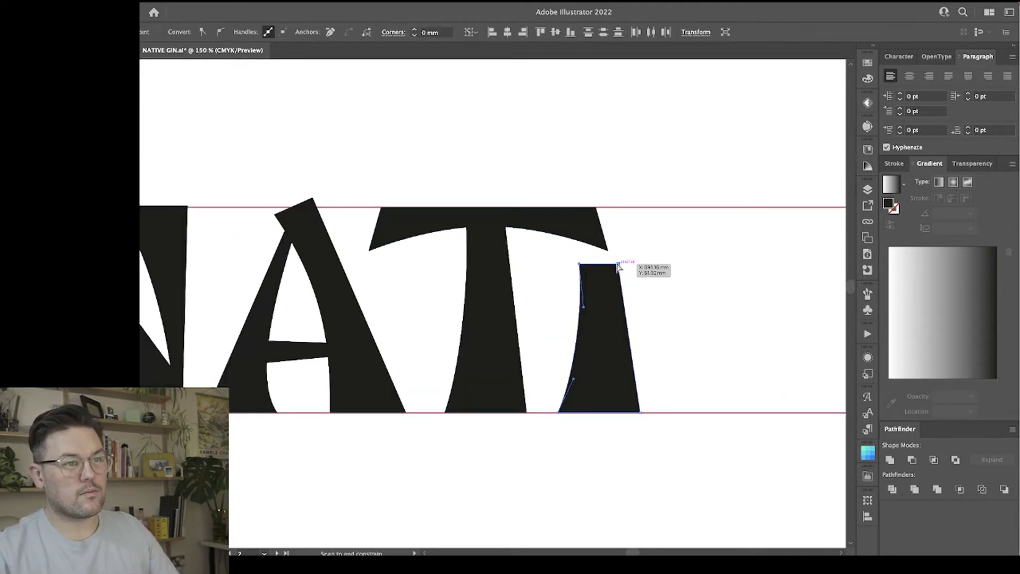
pyautogui.moveTo(617, 267); pyautogui.dragTo(610, 268)
pyautogui.click(644, 266)
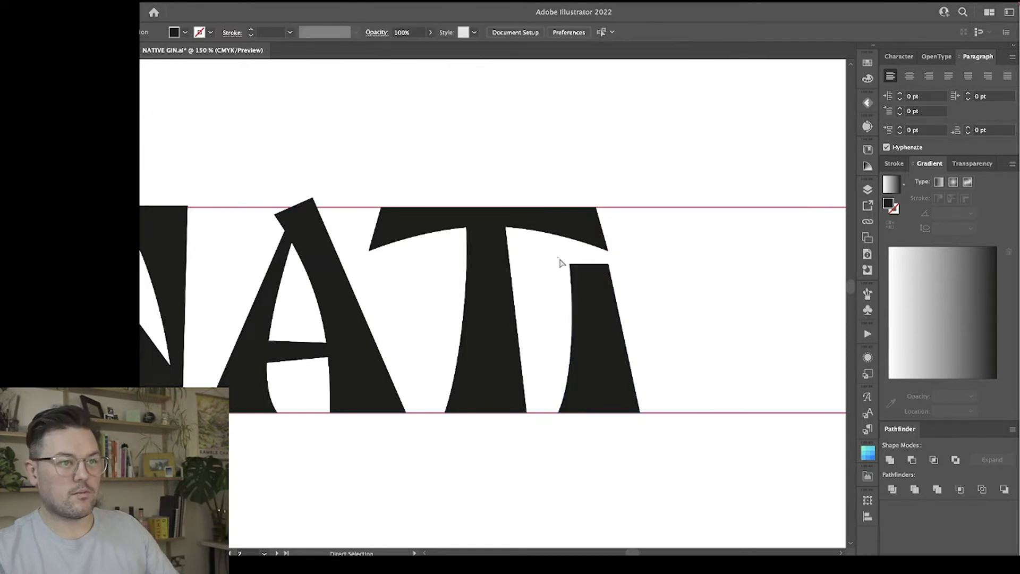
pyautogui.click(588, 273)
pyautogui.press('super+equal')
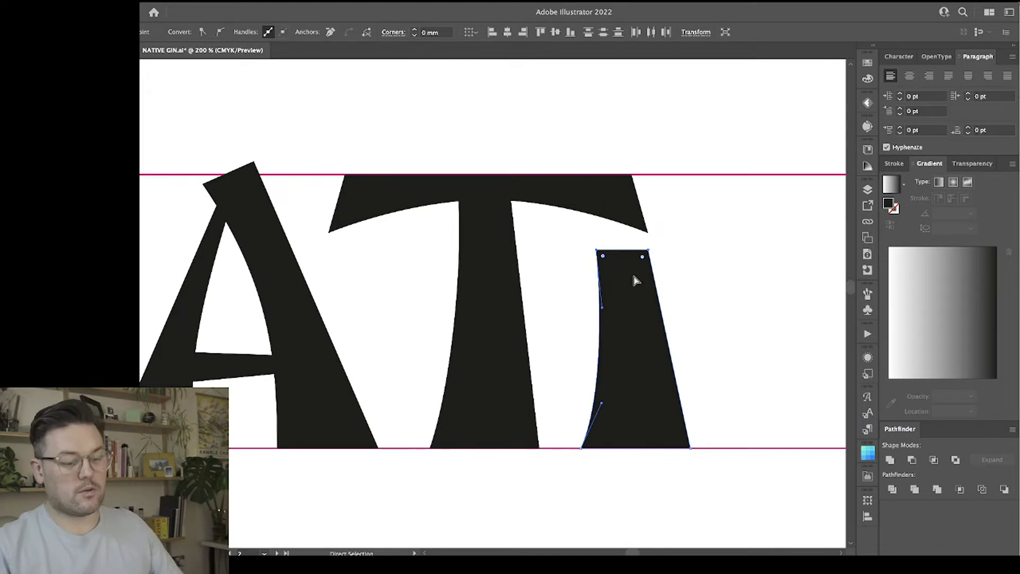
pyautogui.press('Right')
pyautogui.click(699, 275)
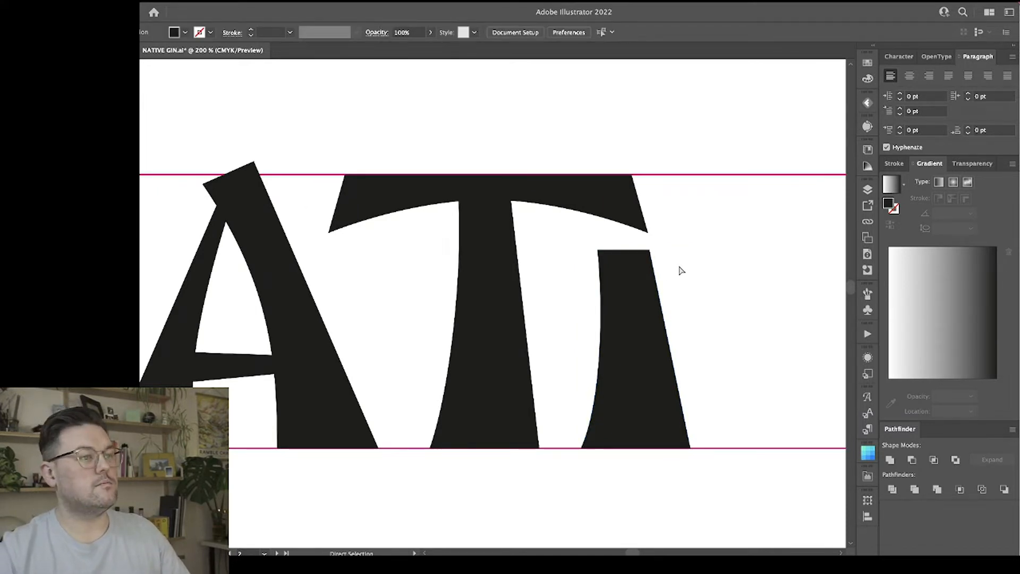
# Duplicate the A's two legs without the crossbar beyond the I and rotate the copy 180° into a V.
pyautogui.hotkey('ctrl', '-')
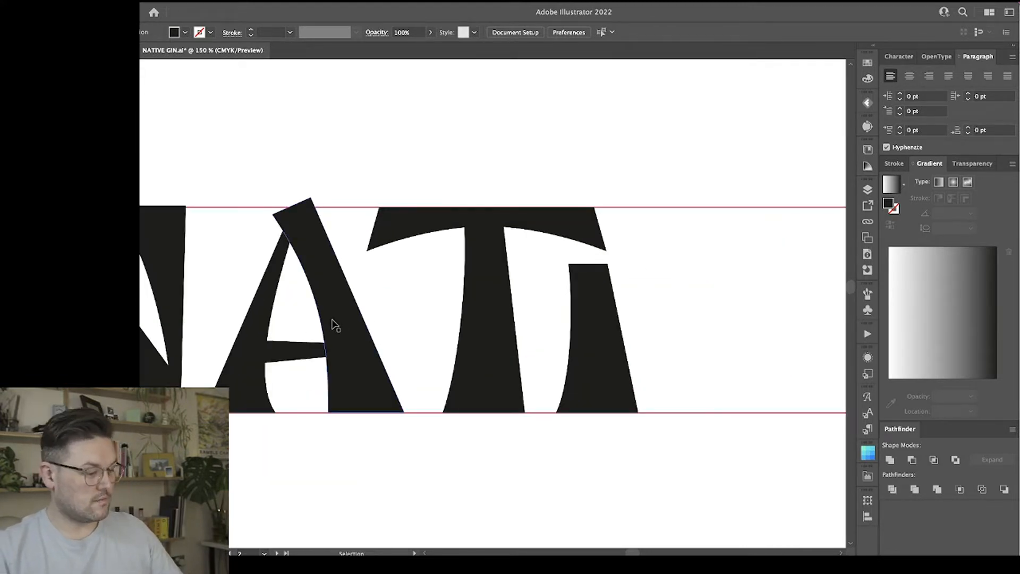
pyautogui.click(334, 292)
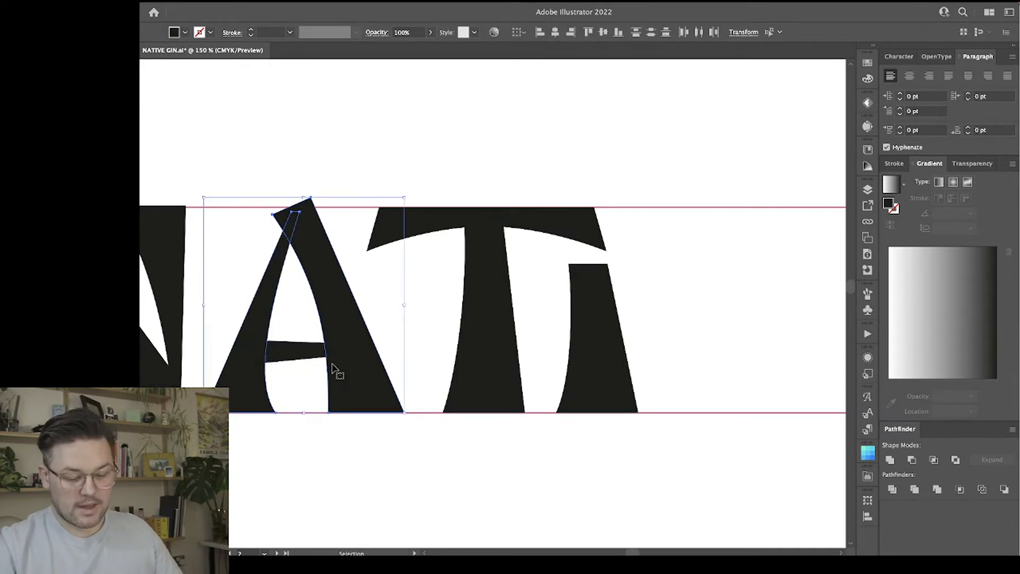
pyautogui.moveTo(323, 291); pyautogui.dragTo(757, 300)
pyautogui.hscroll(5, 758, 300)
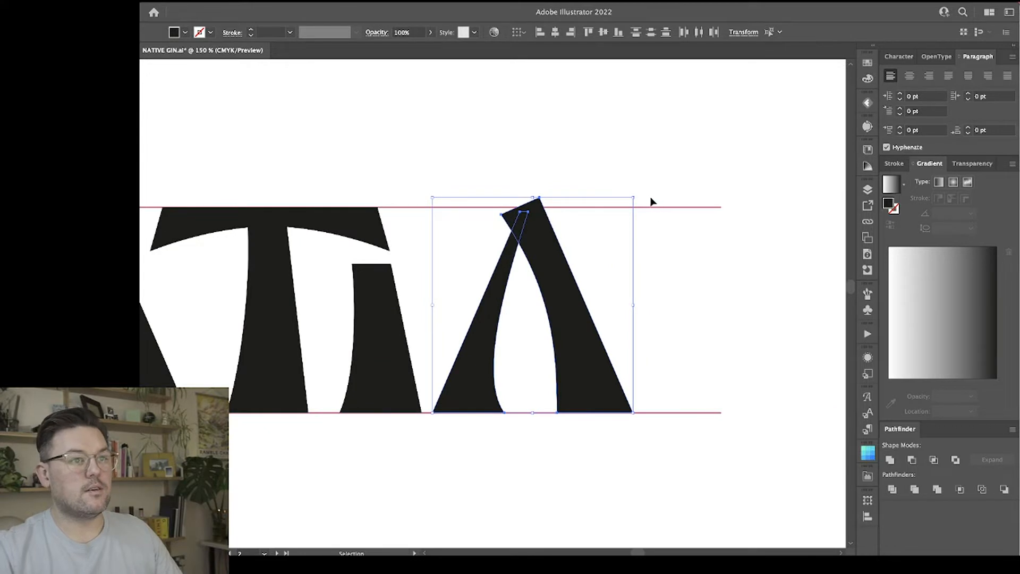
pyautogui.moveTo(639, 194); pyautogui.dragTo(401, 455)
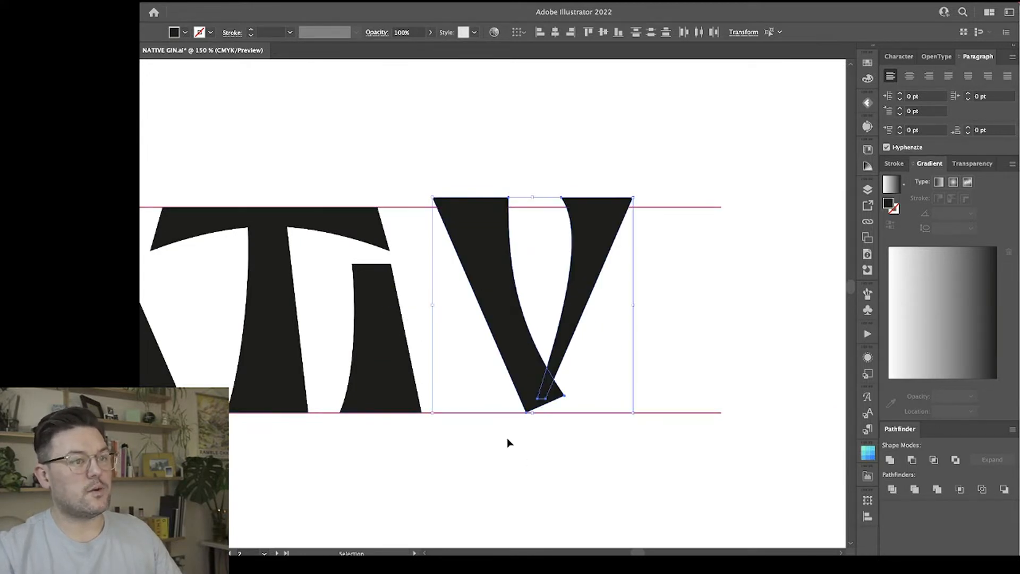
# Move the V closer to the I and rest its flat tops on the upper guide.
pyautogui.moveTo(579, 236); pyautogui.dragTo(548, 243)
pyautogui.moveTo(623, 342); pyautogui.dragTo(489, 280)
pyautogui.press('a')
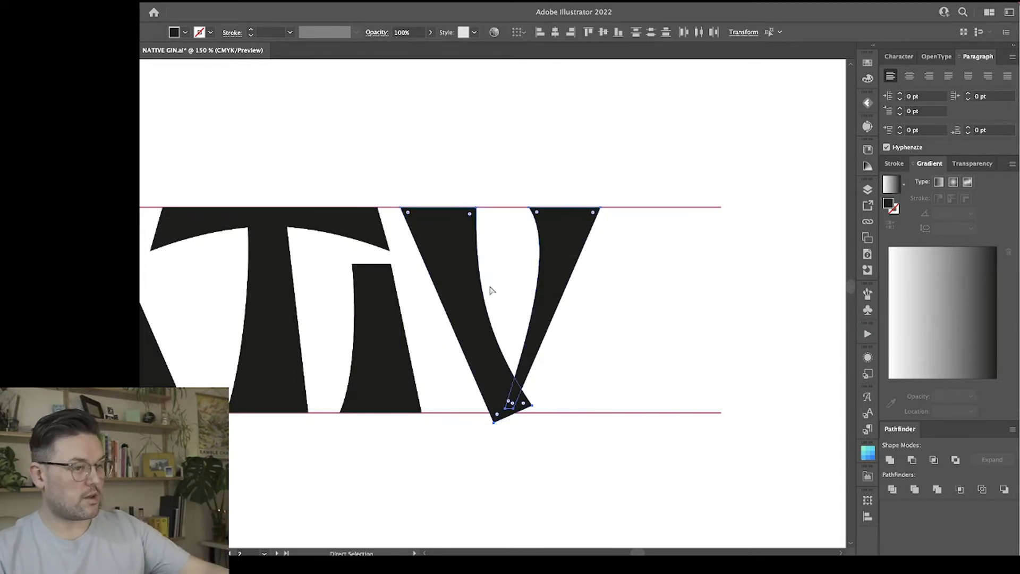
# Examine the spacing and balance of the NATIV letters across the whole artboard.
pyautogui.press('super+minus')
pyautogui.press('super+minus')
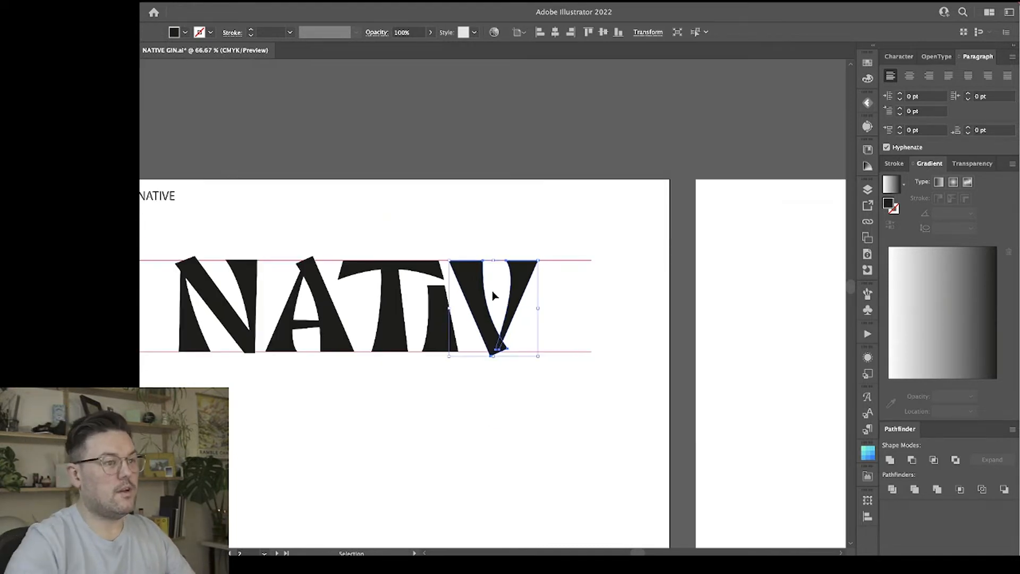
pyautogui.press('v')
pyautogui.hscroll(-3, 479, 419)
pyautogui.hscroll(1, 479, 419)
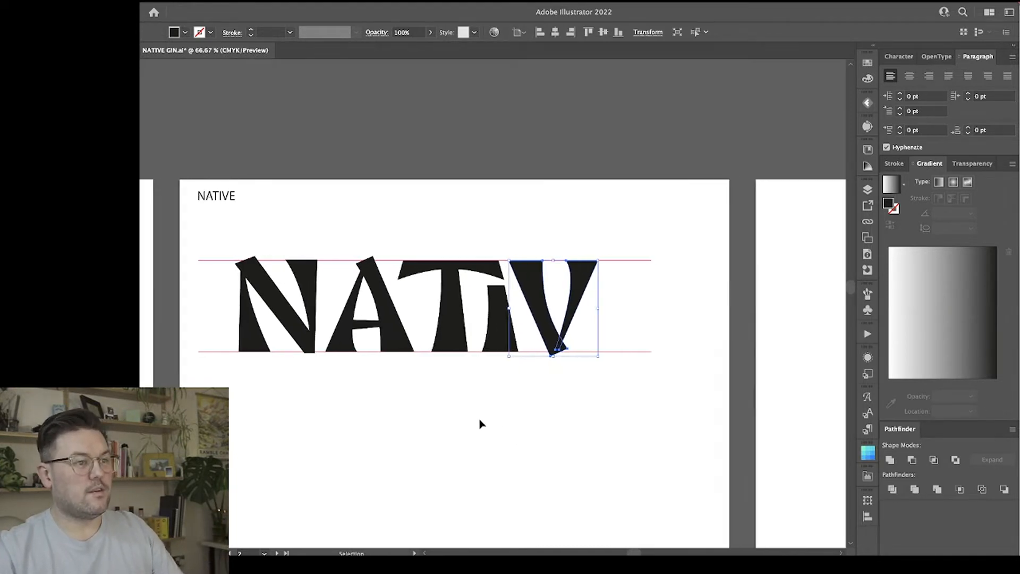
pyautogui.hscroll(-10, 479, 424)
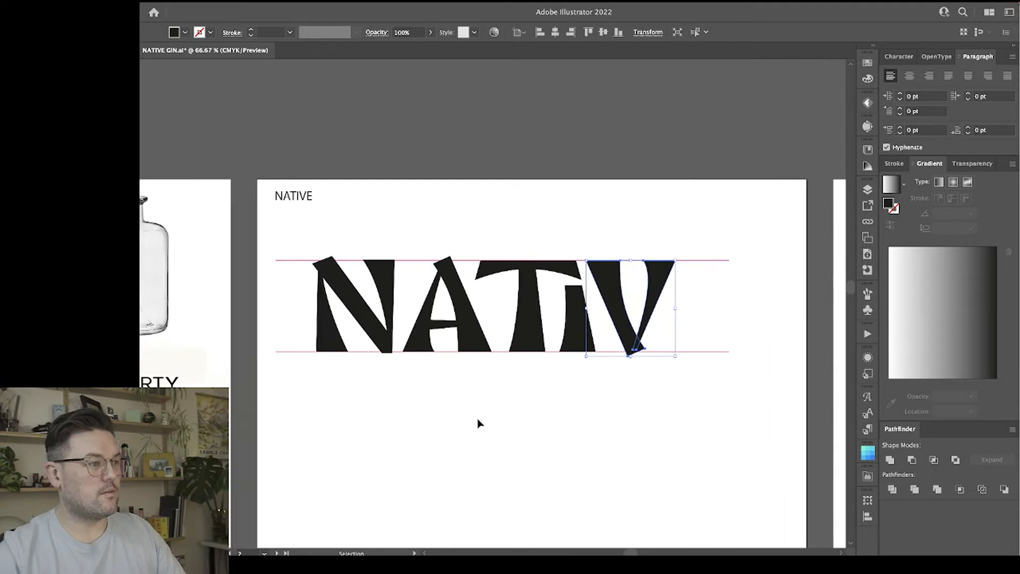
pyautogui.hscroll(10, 480, 424)
pyautogui.press('super+plus')
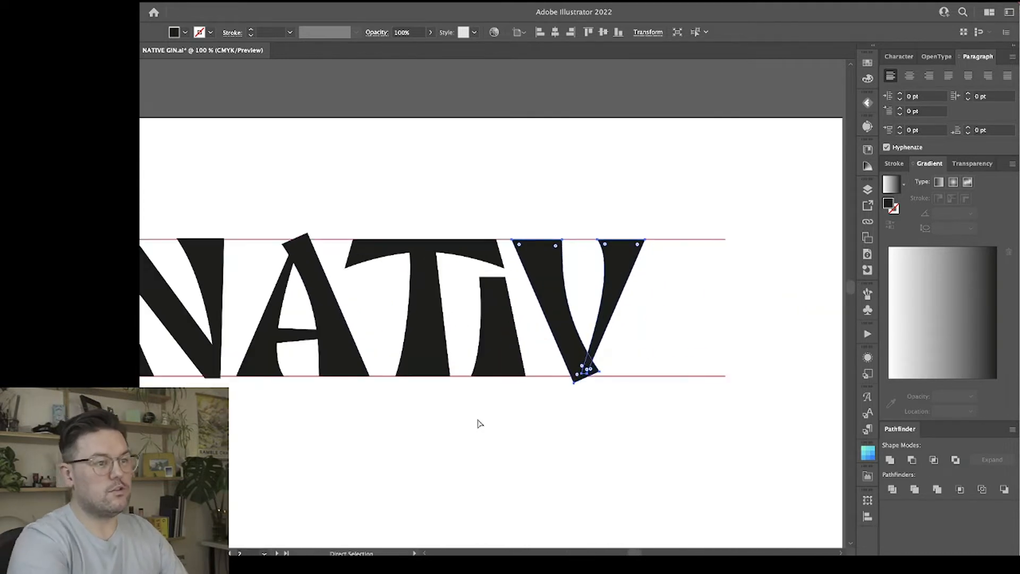
pyautogui.hscroll(2, 478, 422)
# Duplicate the T's stem beside the V as the E's stem and stretch its top up to the upper guide.
pyautogui.click(630, 323)
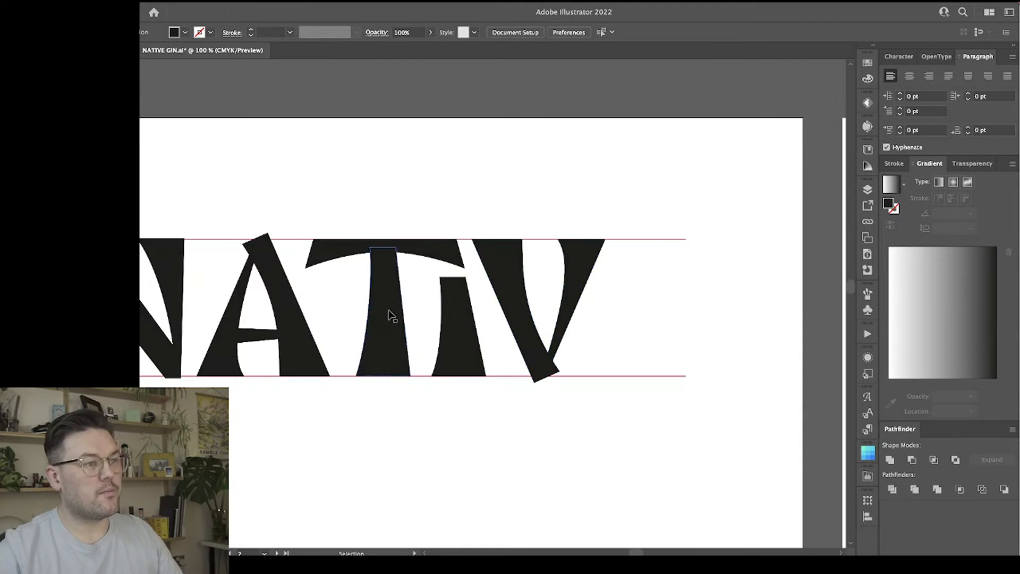
pyautogui.moveTo(392, 315); pyautogui.dragTo(626, 333)
pyautogui.moveTo(625, 247); pyautogui.dragTo(623, 241)
pyautogui.click(717, 297)
pyautogui.moveTo(620, 318); pyautogui.dragTo(626, 317)
pyautogui.click(670, 346)
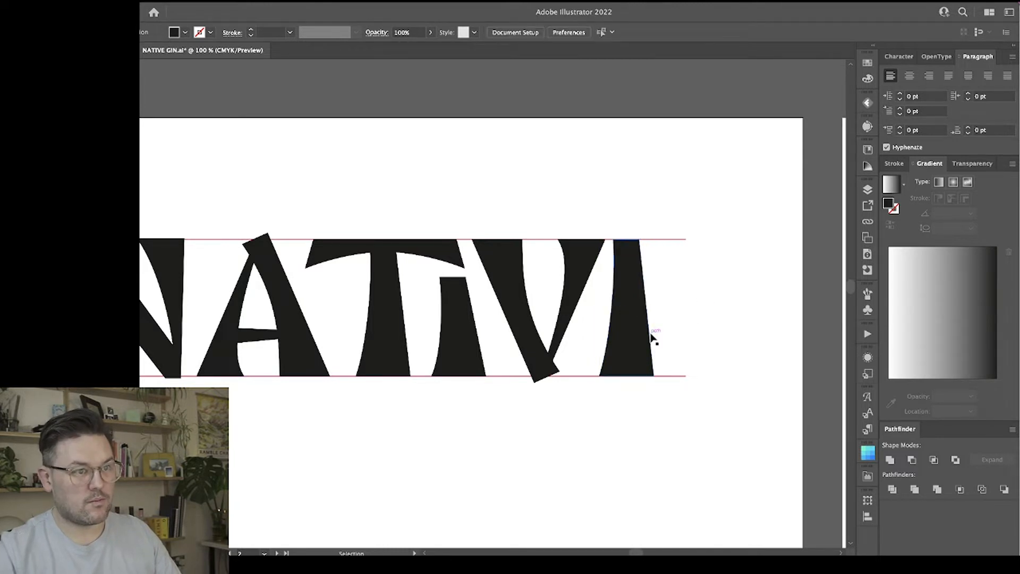
# Duplicate the A's crossbar onto the E's stem as the middle arm, extending to the right at about mid-height.
pyautogui.moveTo(266, 343); pyautogui.dragTo(582, 316)
pyautogui.moveTo(692, 311); pyautogui.dragTo(672, 307)
pyautogui.click(670, 446)
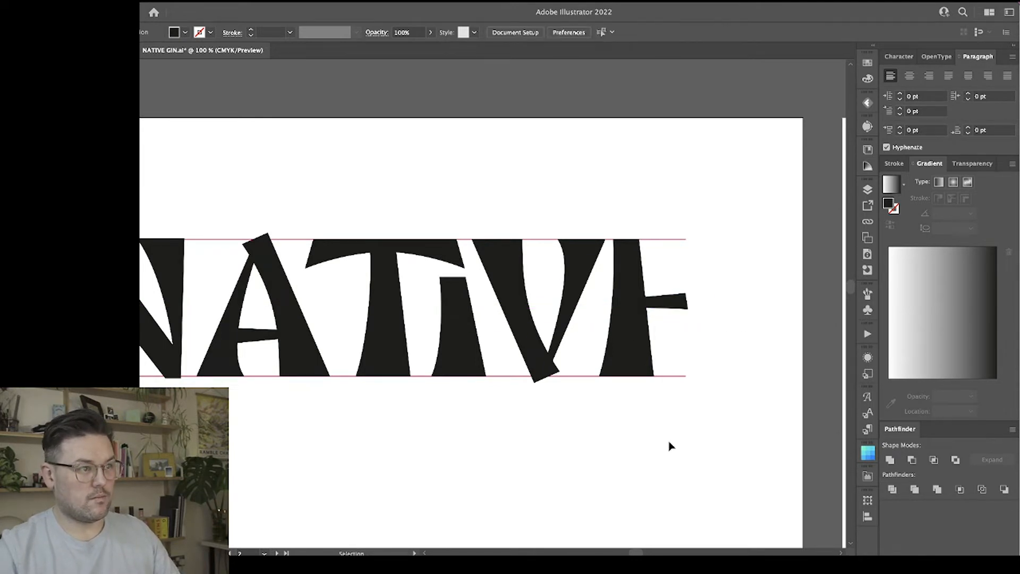
# Duplicate a tapered, curved piece of the N and lay it sideways along the lower guide as the E's bottom arm.
pyautogui.click(224, 363)
pyautogui.hscroll(-6, 233, 384)
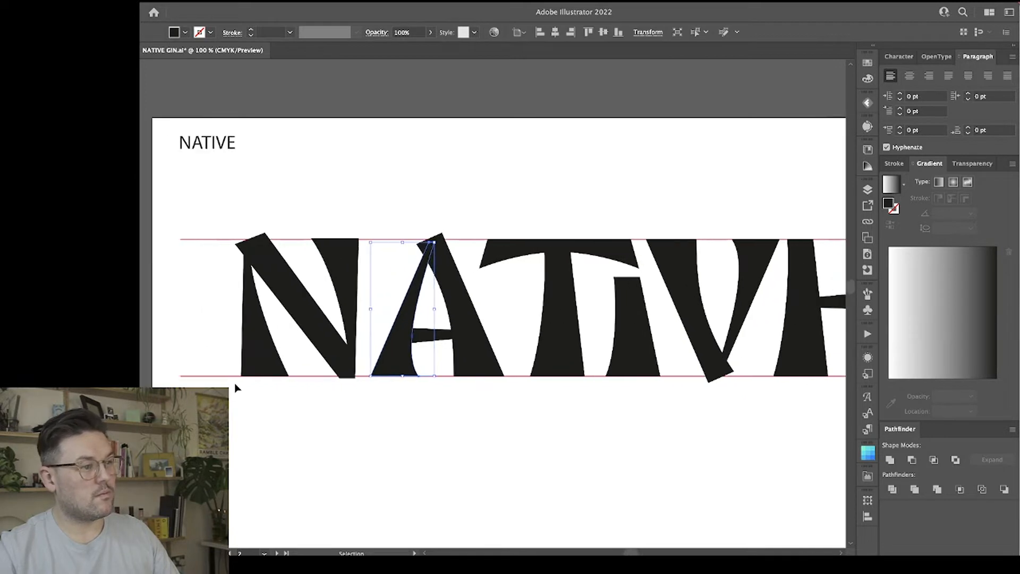
pyautogui.hscroll(3, 258, 351)
pyautogui.moveTo(255, 268)
pyautogui.mouseDown()
pyautogui.moveTo(638, 439)
pyautogui.moveTo(733, 423)
pyautogui.moveTo(744, 405)
pyautogui.moveTo(768, 448)
pyautogui.moveTo(751, 478)
pyautogui.mouseUp()
pyautogui.hscroll(5, 751, 478)
# Duplicate the E's bottom arm, reflect the copy across the horizontal axis and place it at the stem's top as the upper arm.
pyautogui.moveTo(680, 478); pyautogui.dragTo(708, 240)
pyautogui.click(692, 382)
pyautogui.rightClick(705, 230)
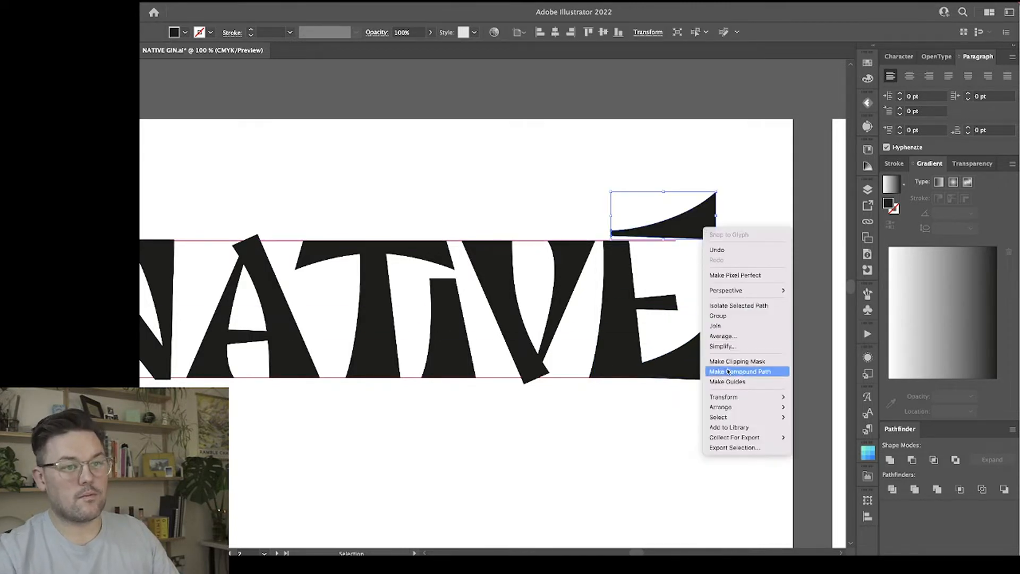
pyautogui.moveTo(754, 397)
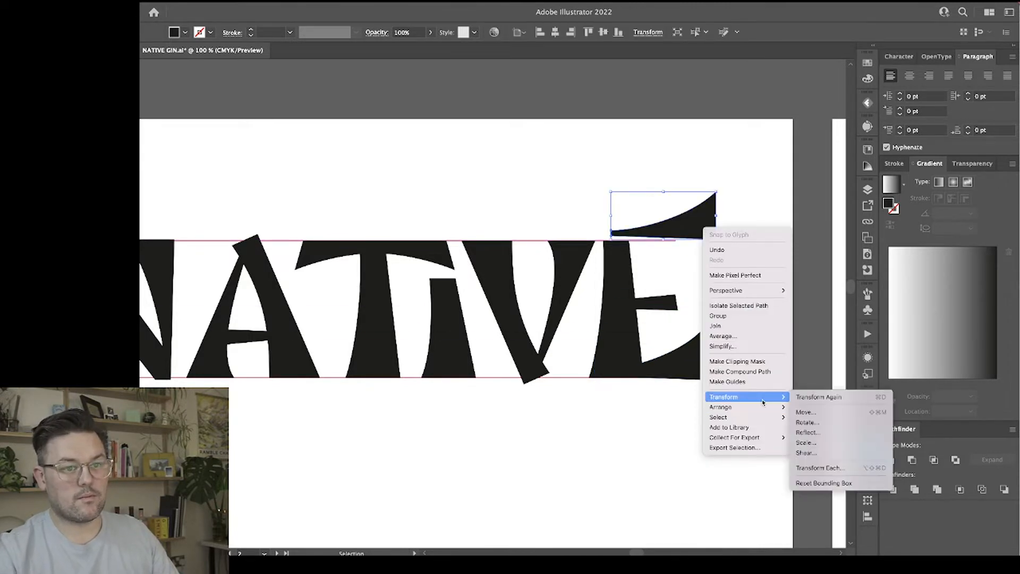
pyautogui.click(816, 437)
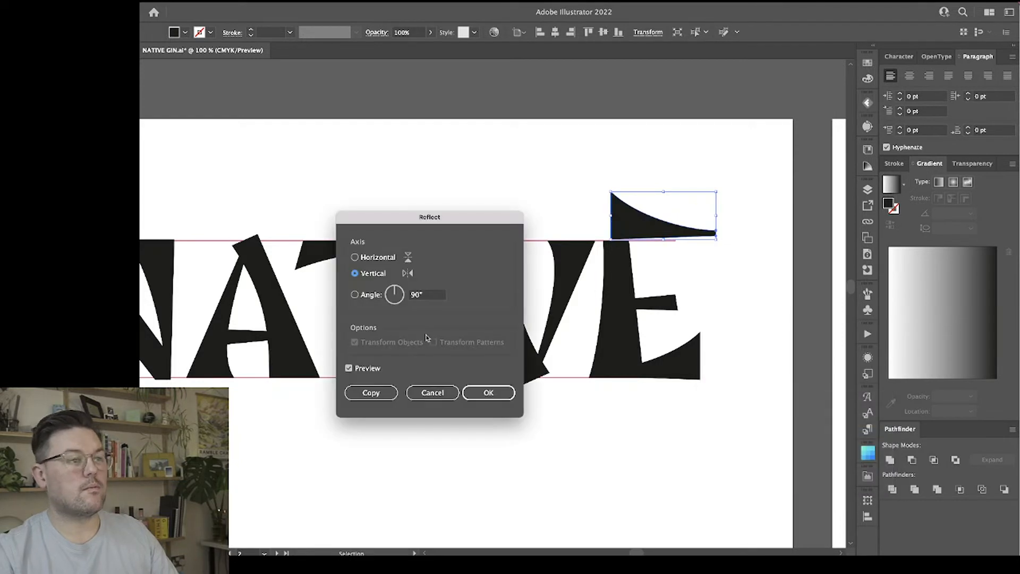
pyautogui.click(374, 258)
pyautogui.click(488, 393)
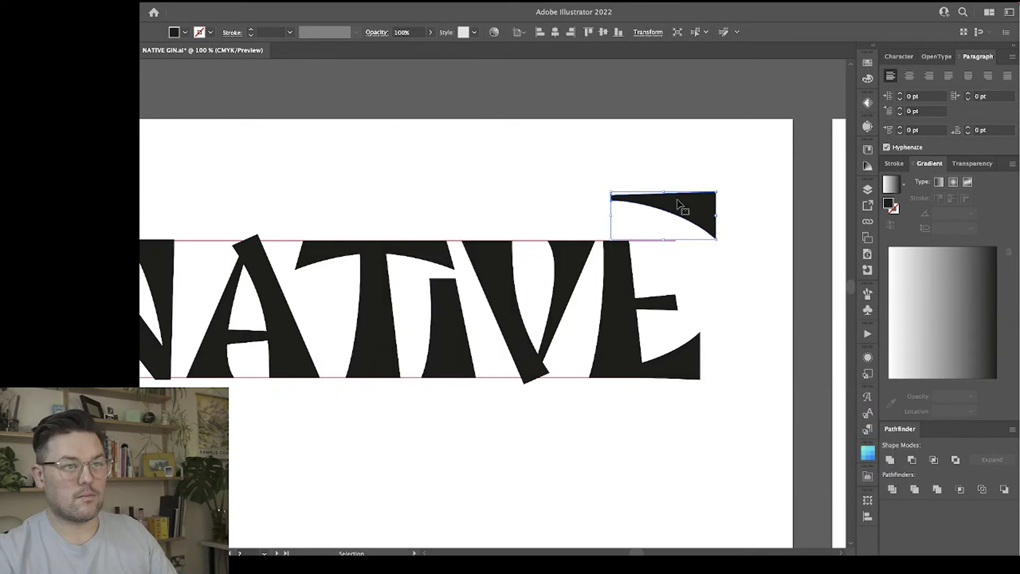
pyautogui.moveTo(678, 205); pyautogui.dragTo(678, 252)
pyautogui.click(696, 320)
# Narrow the E's upper arm so its right end lines up with the bottom arm.
pyautogui.press('a')
pyautogui.press('super+equal')
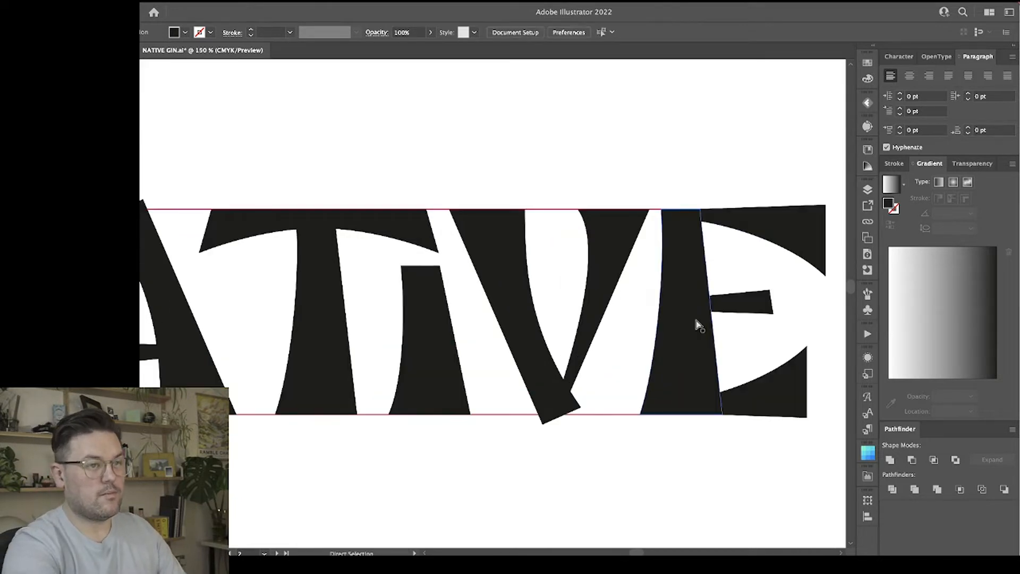
pyautogui.press('super+equal')
pyautogui.hscroll(5, 695, 319)
pyautogui.press('v')
pyautogui.click(557, 243)
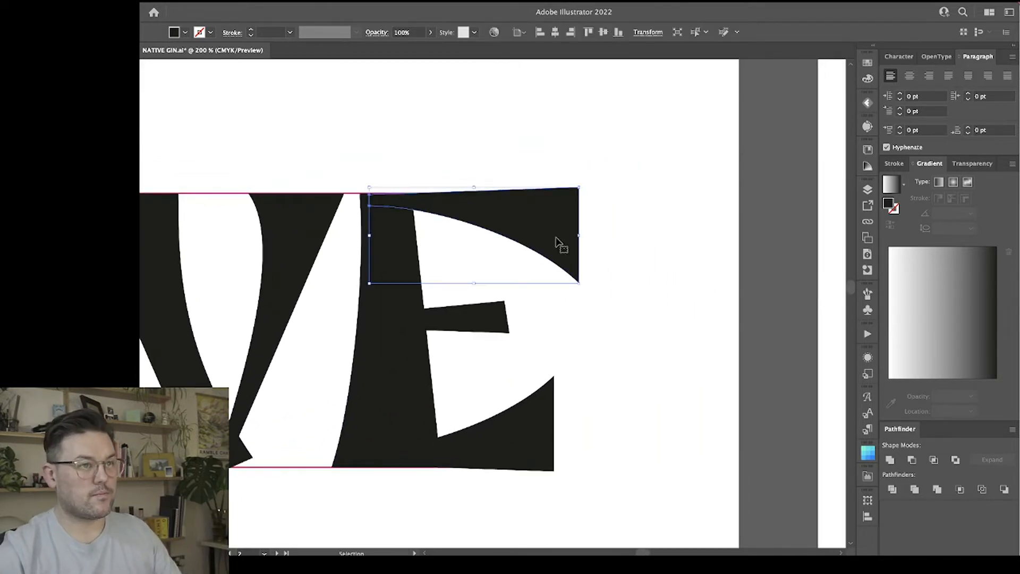
pyautogui.moveTo(582, 236); pyautogui.dragTo(554, 236)
pyautogui.click(626, 277)
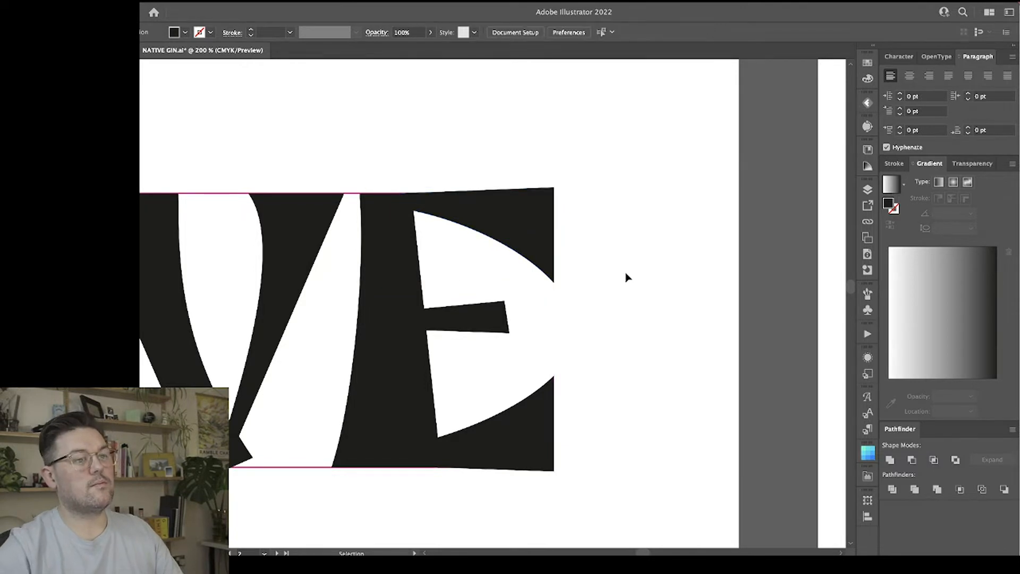
# Flare the end of the E's middle arm by spreading its two outer corners and curving its upper and lower edges.
pyautogui.click(508, 332)
pyautogui.moveTo(503, 302); pyautogui.dragTo(482, 293)
pyautogui.moveTo(488, 332); pyautogui.dragTo(532, 356)
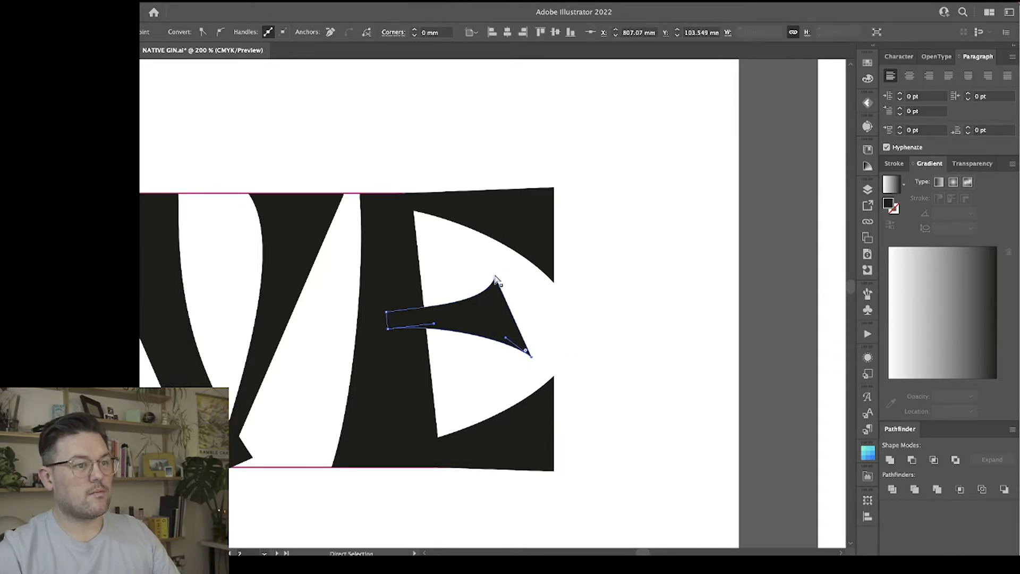
pyautogui.moveTo(495, 276); pyautogui.dragTo(479, 277)
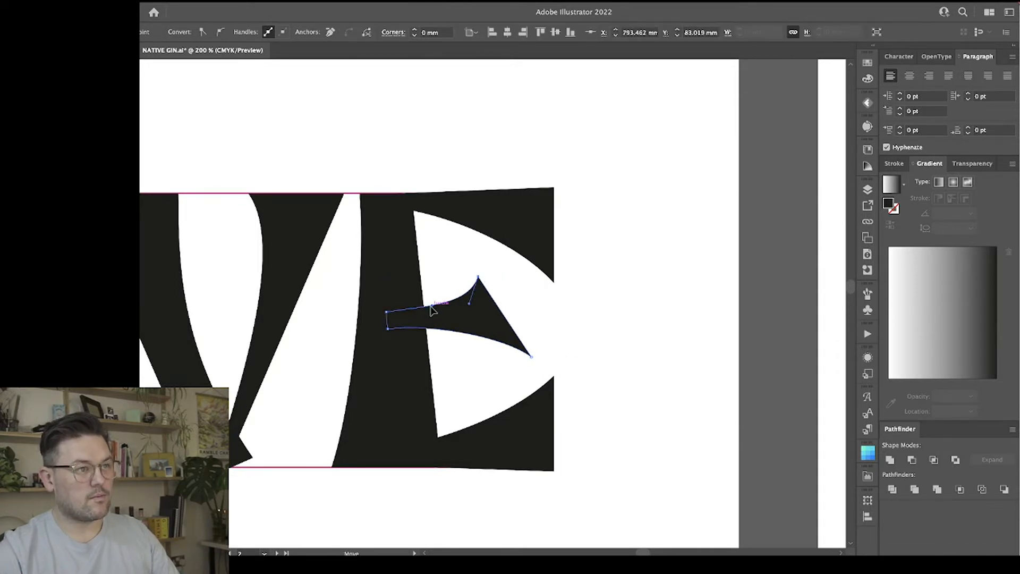
pyautogui.click(562, 329)
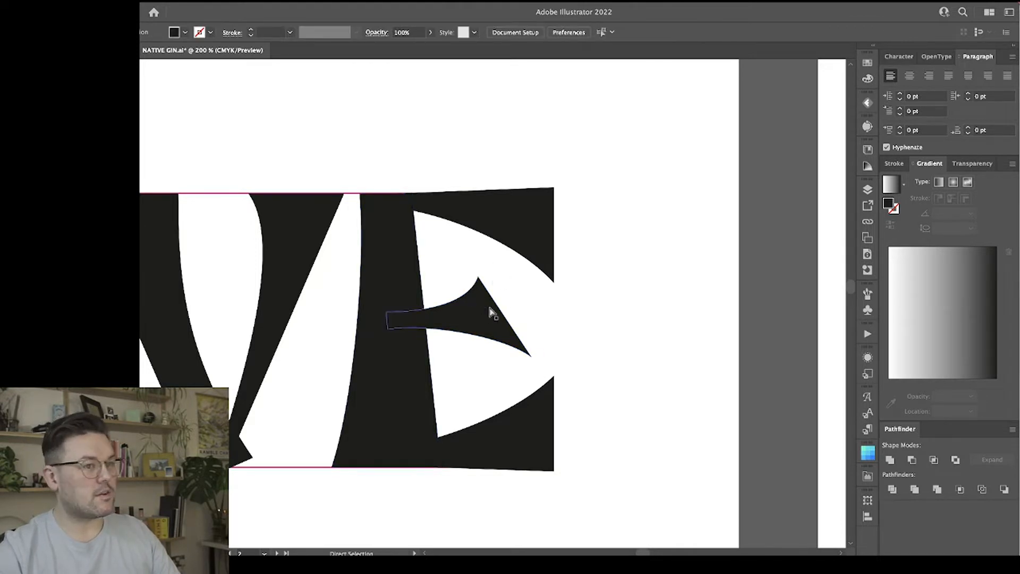
# Slide the E's middle arm left into the stem, and adjust its upper and lower tips.
pyautogui.click(484, 322)
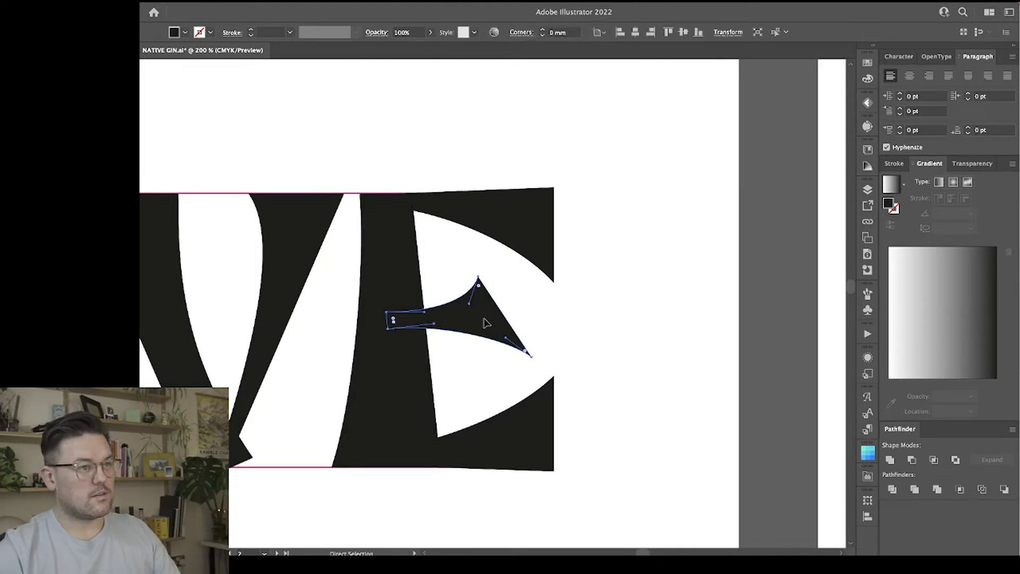
pyautogui.moveTo(485, 321); pyautogui.dragTo(467, 322)
pyautogui.click(550, 321)
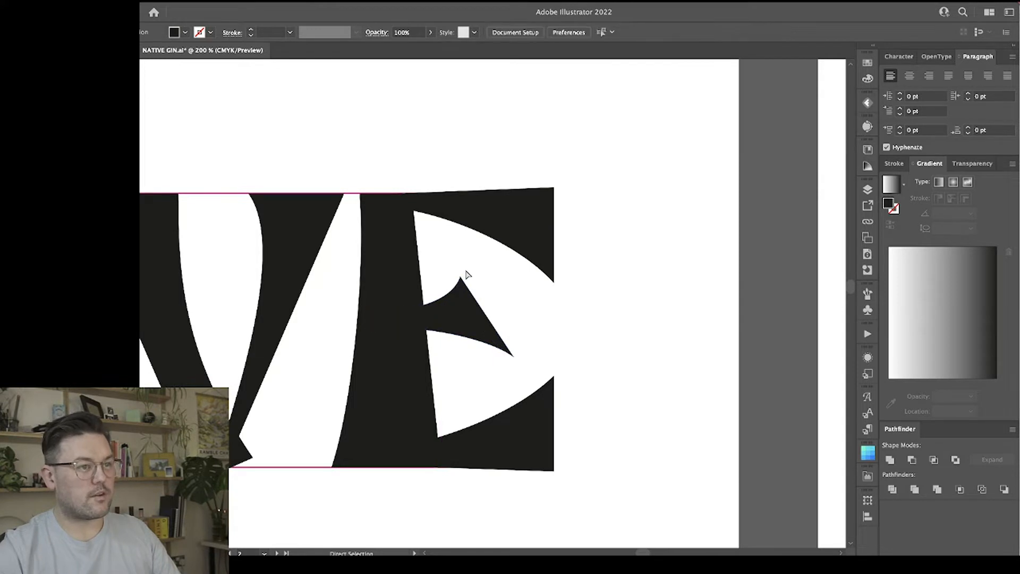
pyautogui.moveTo(461, 277); pyautogui.dragTo(470, 277)
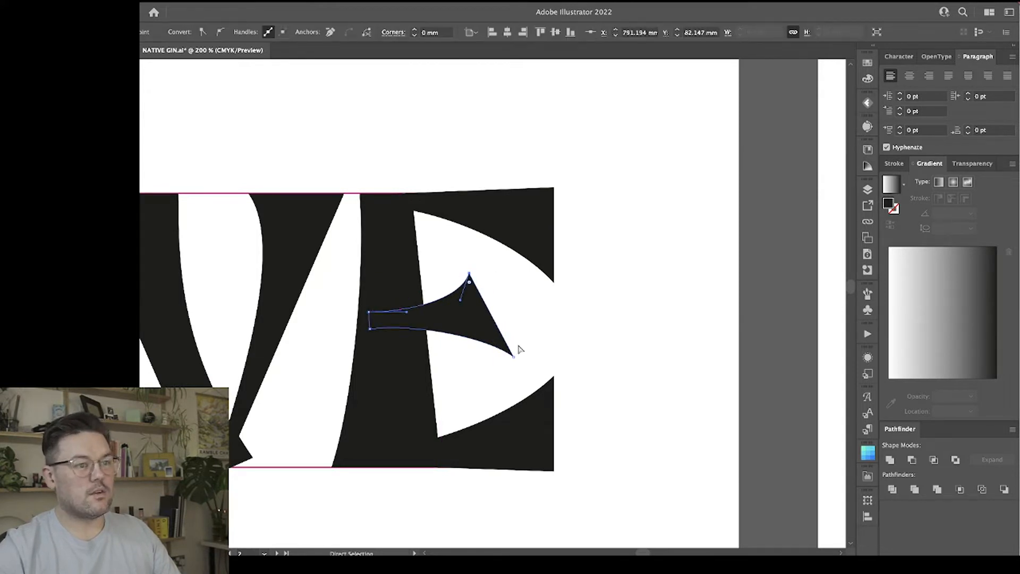
pyautogui.moveTo(514, 356); pyautogui.dragTo(512, 362)
pyautogui.click(563, 353)
# Shift the upper tip of the E's middle arm slightly to the right.
pyautogui.hotkey('ctrl', '-')
pyautogui.hotkey('ctrl', '-')
pyautogui.hotkey('ctrl', '-')
pyautogui.hotkey('ctrl', '-')
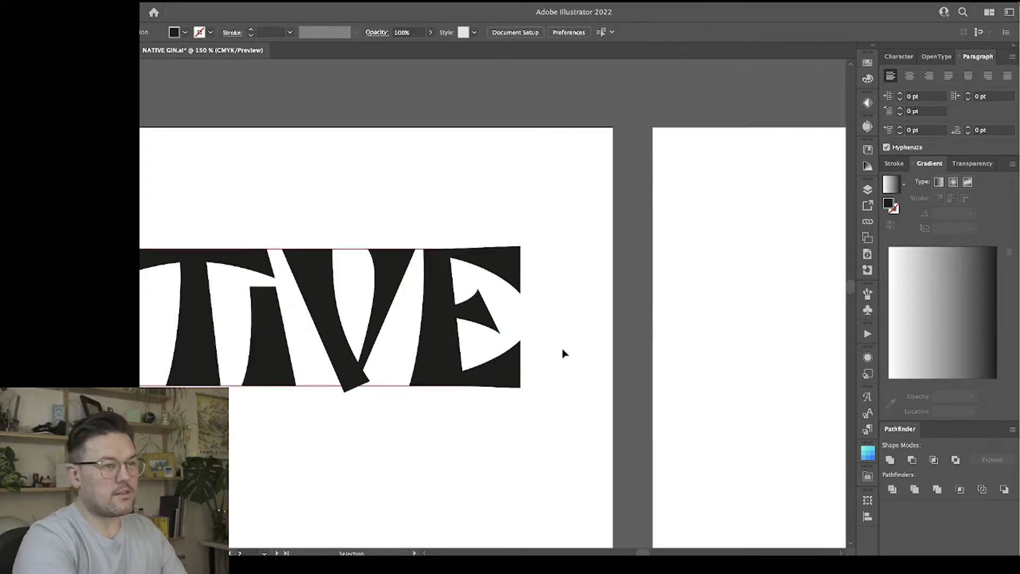
pyautogui.hotkey('ctrl', '+')
pyautogui.hotkey('ctrl', '+')
pyautogui.hotkey('ctrl', '+')
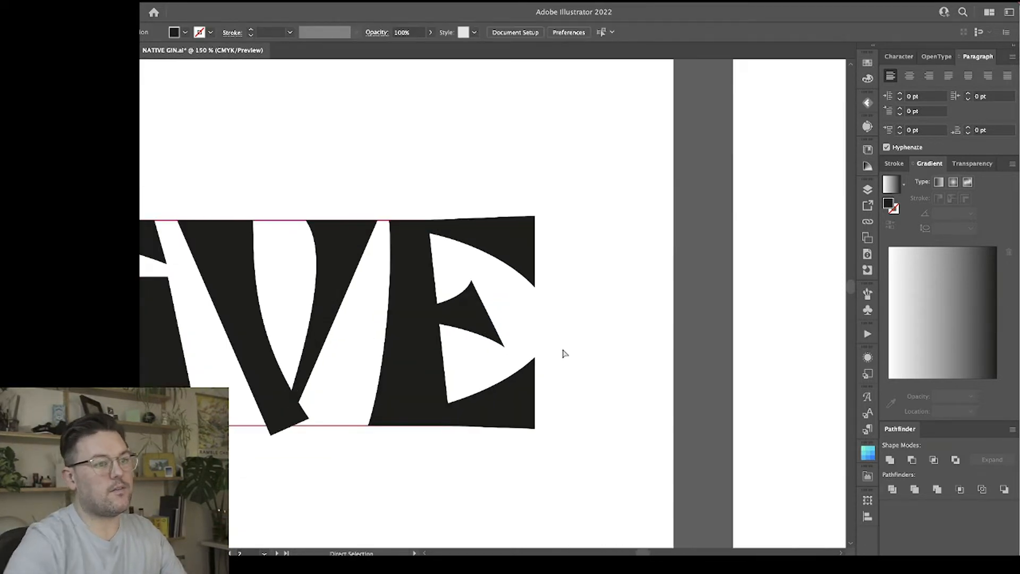
pyautogui.click(477, 281)
pyautogui.click(490, 291)
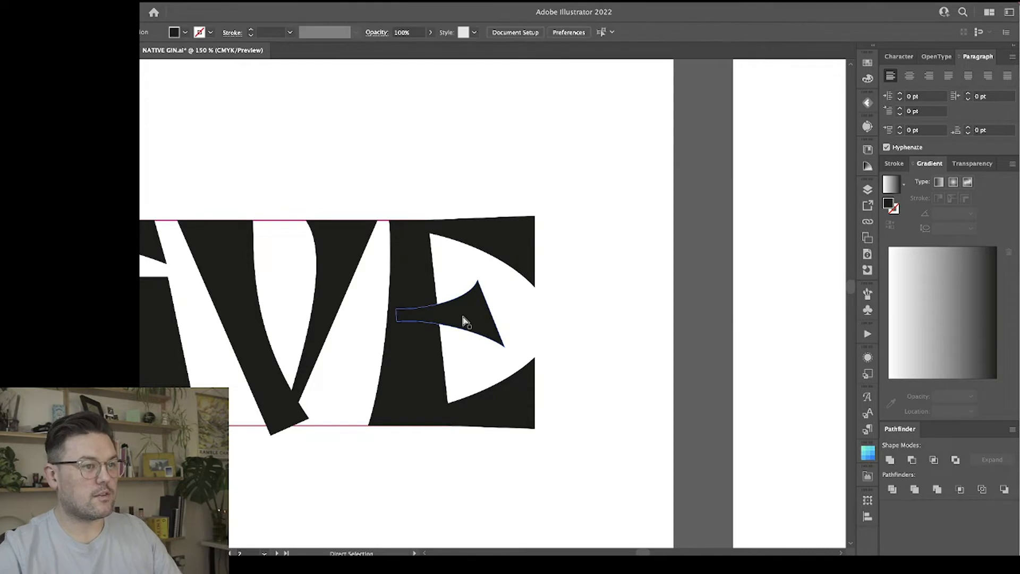
# Flare the E's bottom arm by extending its inner curve, lowering its outer bottom corner and pushing its upper tip out and up.
pyautogui.click(512, 407)
pyautogui.moveTo(423, 420); pyautogui.dragTo(492, 418)
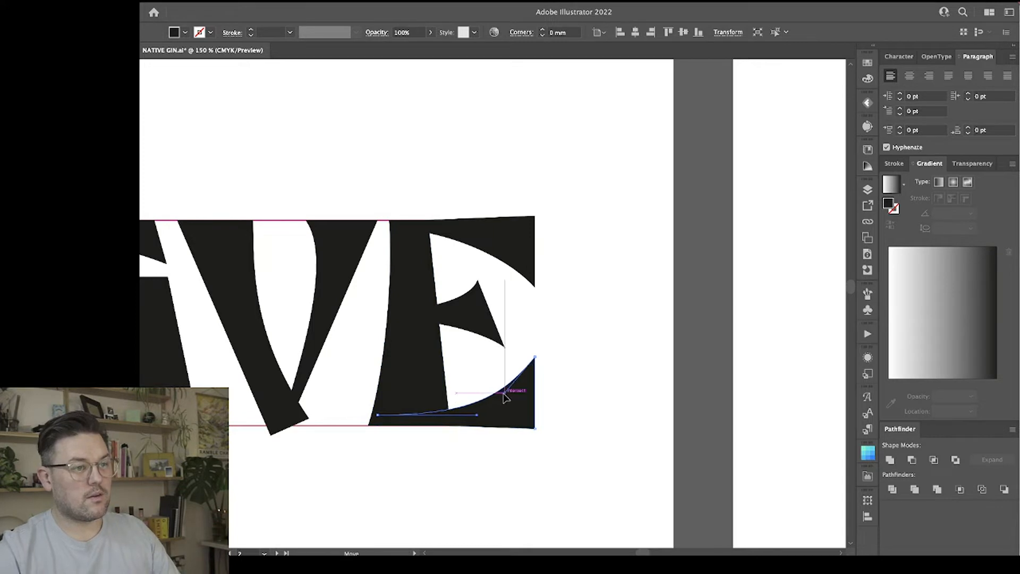
pyautogui.click(534, 428)
pyautogui.moveTo(520, 432)
pyautogui.mouseDown()
pyautogui.moveTo(550, 437)
pyautogui.moveTo(536, 436)
pyautogui.mouseUp()
pyautogui.moveTo(535, 357); pyautogui.dragTo(543, 349)
pyautogui.click(576, 371)
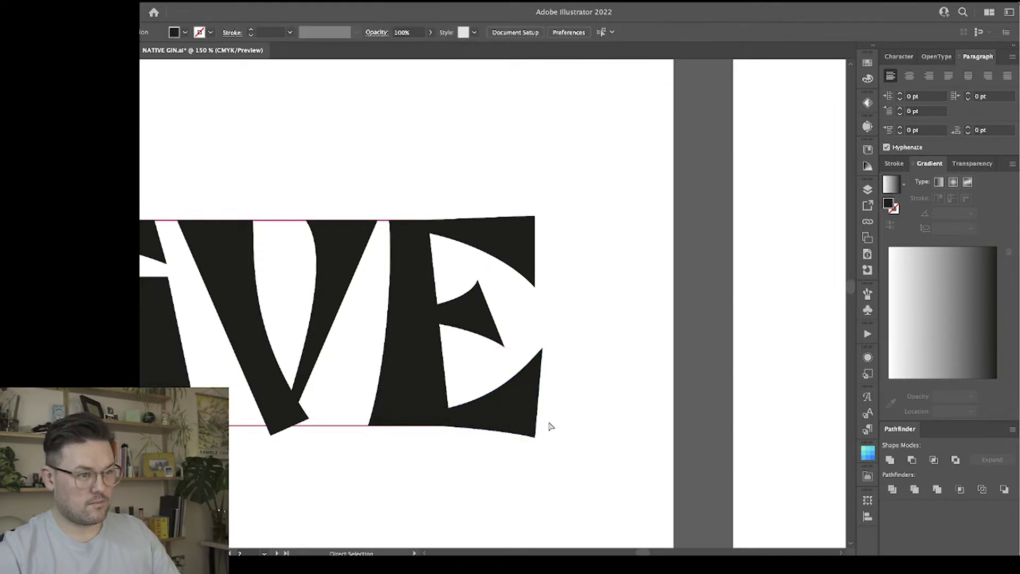
# Snap the inner bottom corner of the E's bottom arm to the stem's base and raise the arm's outer bottom corner slightly.
pyautogui.click(496, 429)
pyautogui.press('v')
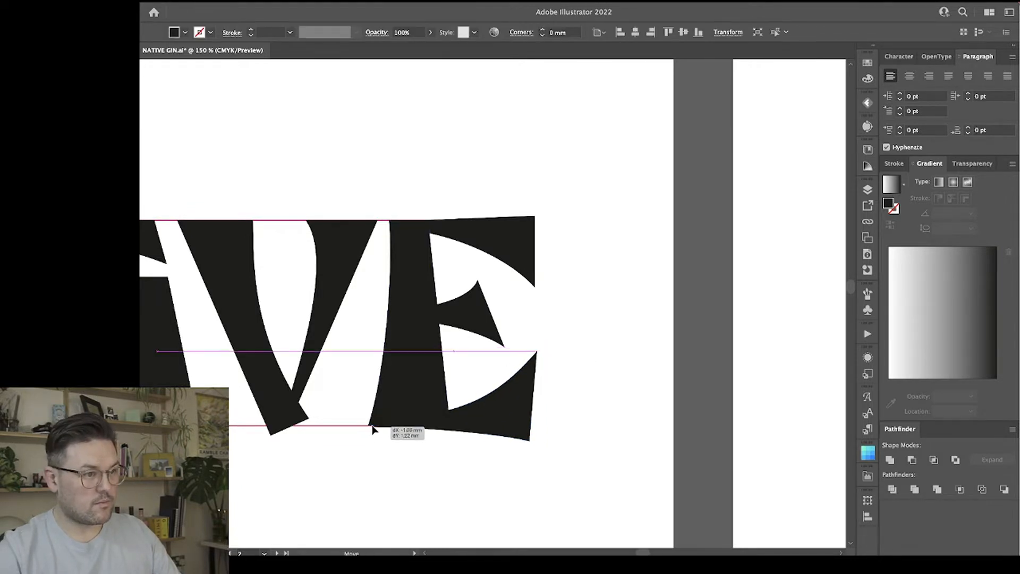
pyautogui.press('a')
pyautogui.click(376, 422)
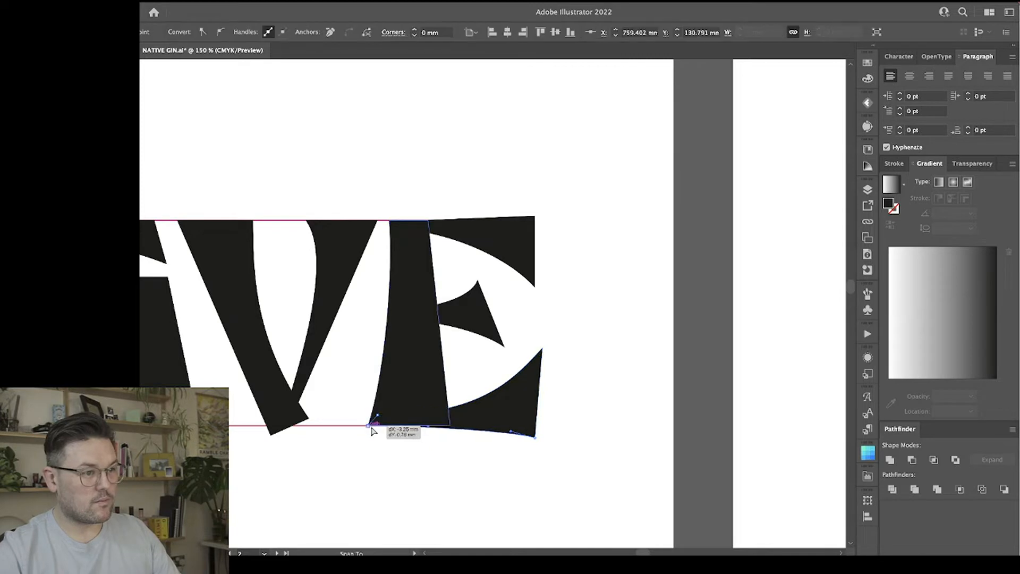
pyautogui.click(404, 451)
pyautogui.scroll(1, 513, 472)
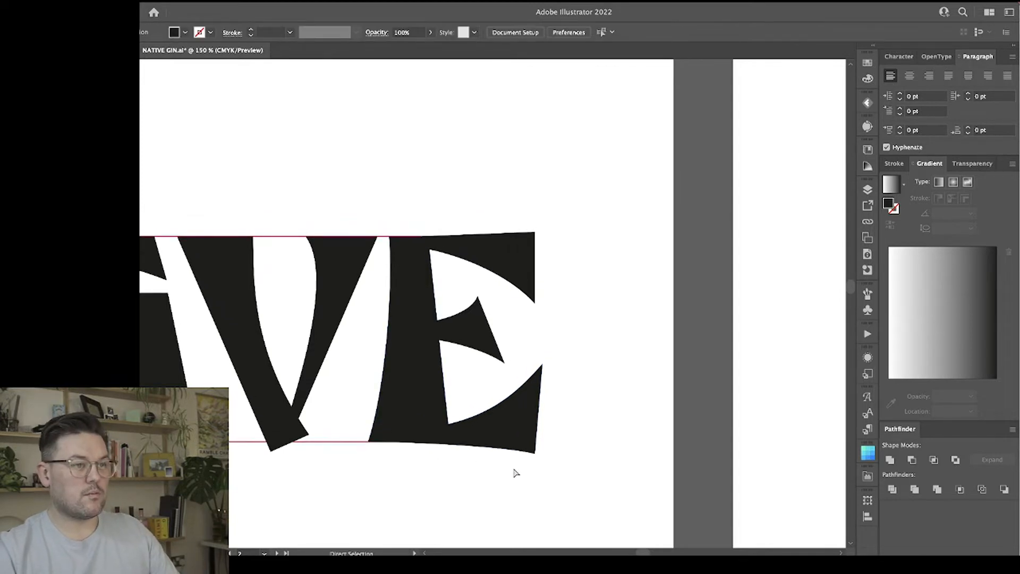
pyautogui.moveTo(534, 454); pyautogui.dragTo(535, 446)
pyautogui.click(439, 452)
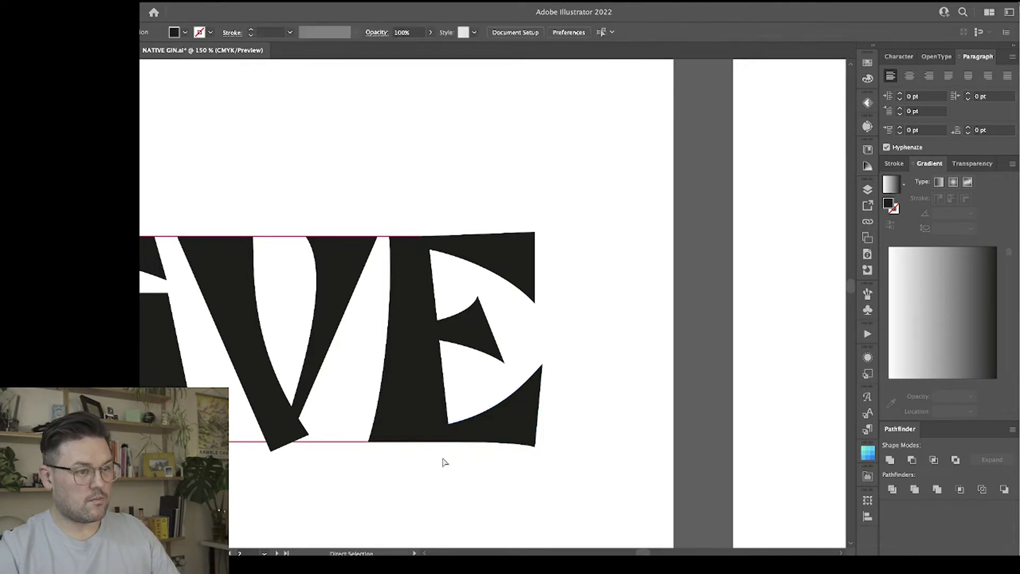
# Duplicate the complete NATIVE lettering and place the copy directly above the artboard.
pyautogui.hotkey('ctrl', '-')
pyautogui.hotkey('ctrl', '-')
pyautogui.moveTo(373, 432); pyautogui.dragTo(506, 429)
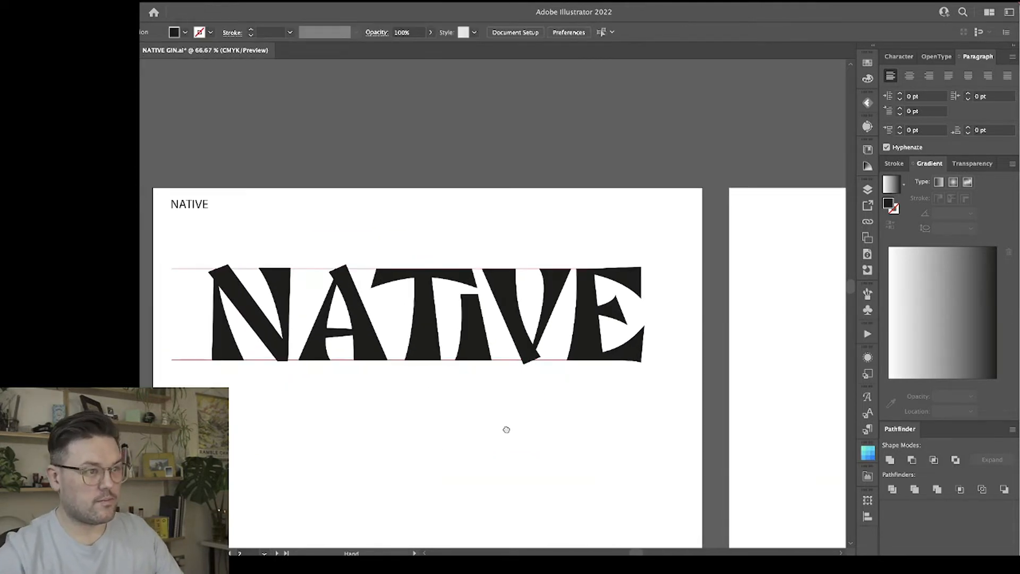
pyautogui.moveTo(432, 325); pyautogui.dragTo(632, 387)
pyautogui.click(621, 430)
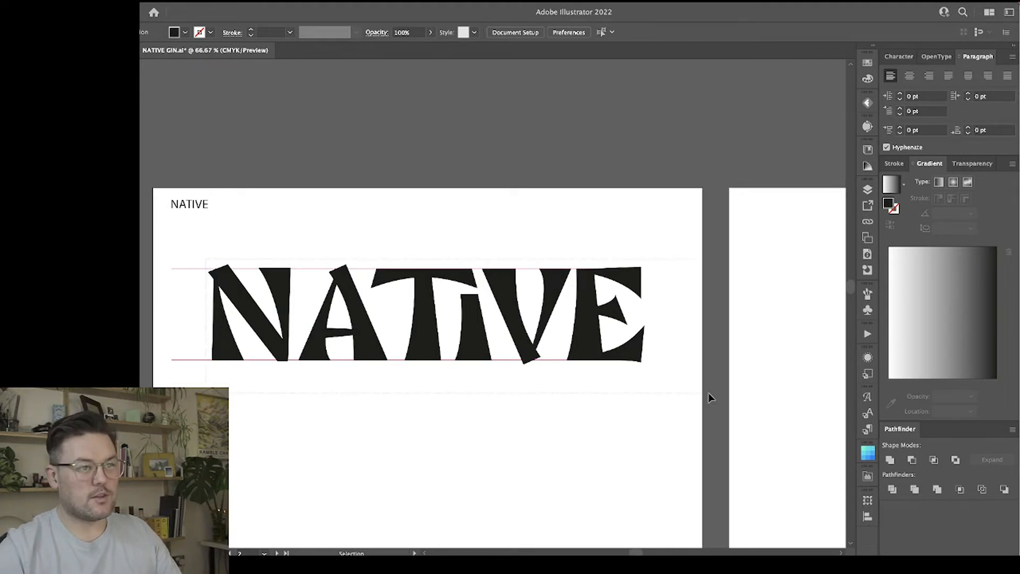
pyautogui.click(590, 332)
pyautogui.scroll(-3, 583, 357)
pyautogui.scroll(4, 579, 366)
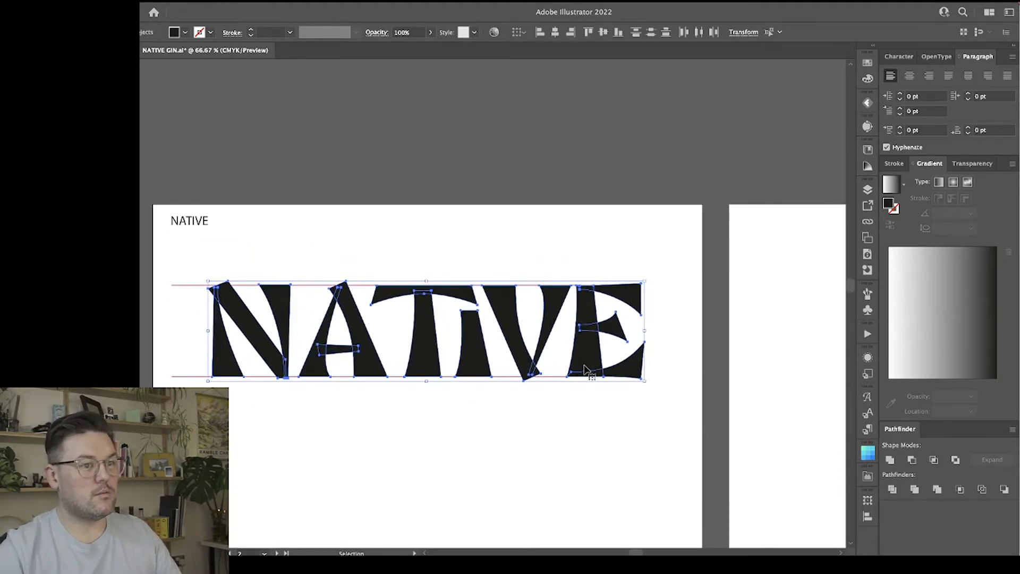
pyautogui.moveTo(584, 363); pyautogui.dragTo(587, 161)
pyautogui.click(526, 458)
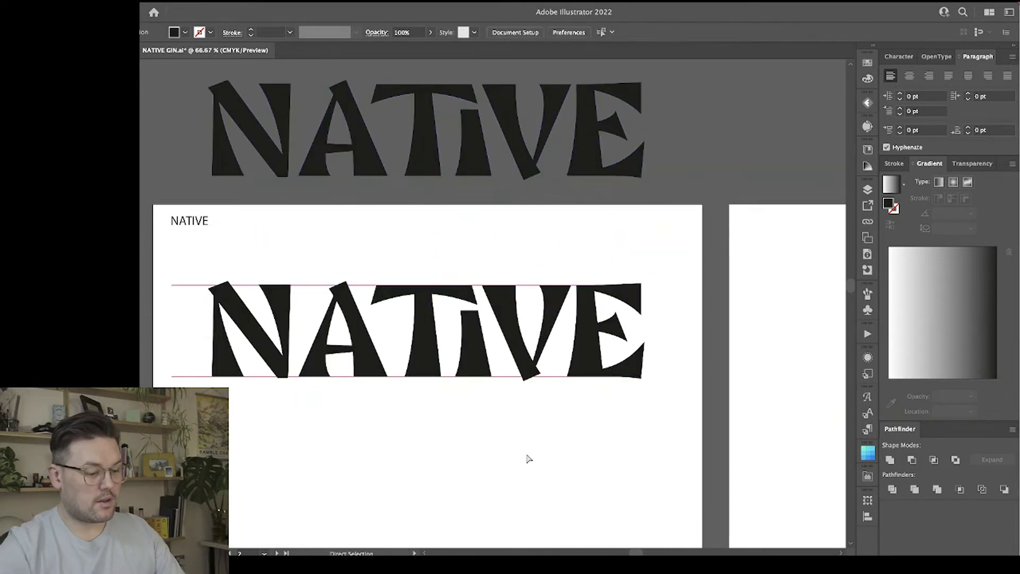
# Align the top end of the N's diagonal with the upper guide line, its left corner meeting the left stem's top corner.
pyautogui.hotkey('ctrl', '=')
pyautogui.hotkey('ctrl', '=')
pyautogui.moveTo(225, 351); pyautogui.dragTo(611, 317)
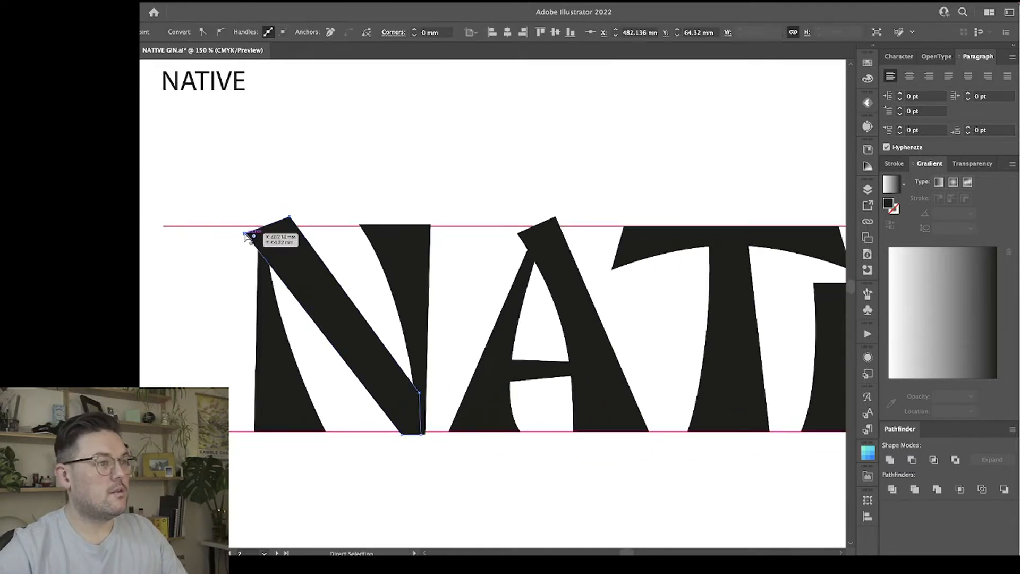
pyautogui.moveTo(246, 232); pyautogui.dragTo(267, 227)
pyautogui.keyDown('shift'); pyautogui.click(266, 231); pyautogui.keyUp('shift')
pyautogui.click(270, 241)
pyautogui.moveTo(258, 231); pyautogui.dragTo(291, 226)
# Align the top edge of the N's right stem with the upper guide line.
pyautogui.click(395, 243)
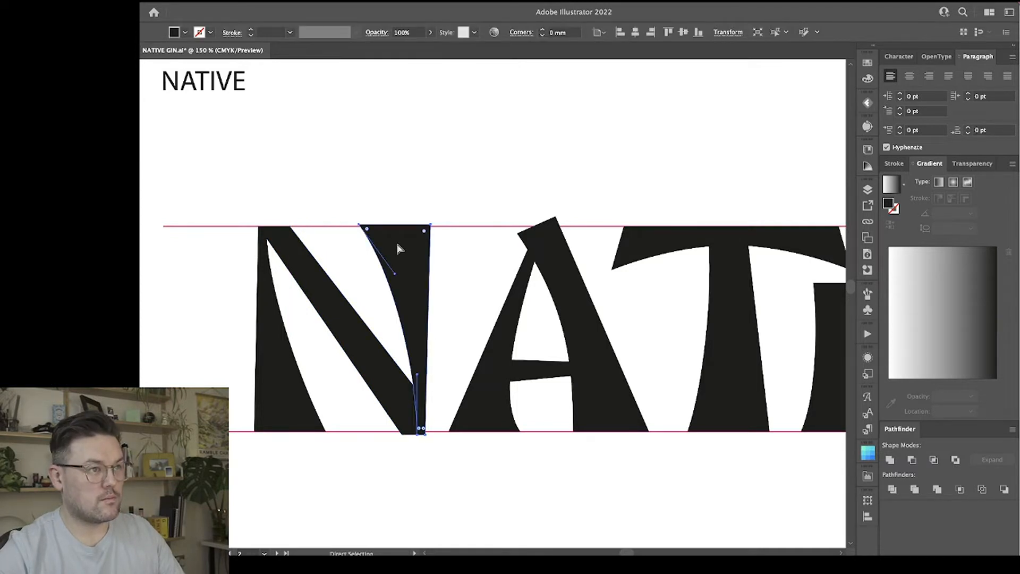
pyautogui.click(428, 227)
pyautogui.keyDown('shift'); pyautogui.click(431, 226); pyautogui.keyUp('shift')
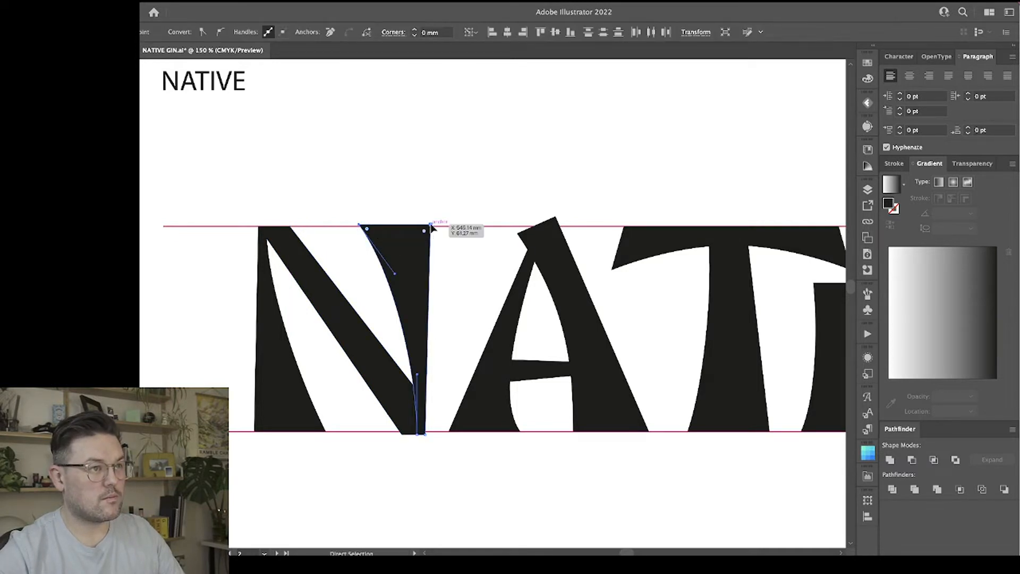
pyautogui.moveTo(431, 229)
pyautogui.mouseDown()
pyautogui.moveTo(433, 245)
pyautogui.moveTo(431, 228)
pyautogui.mouseUp()
pyautogui.click(457, 256)
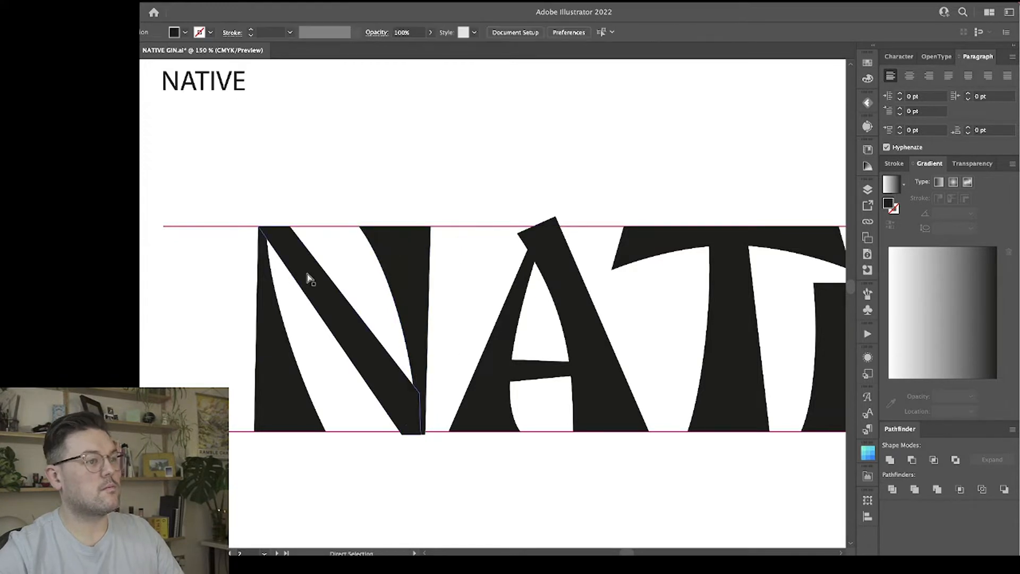
# Widen the top of the N's left stem and narrow its base by moving the right-hand corner points.
pyautogui.click(276, 352)
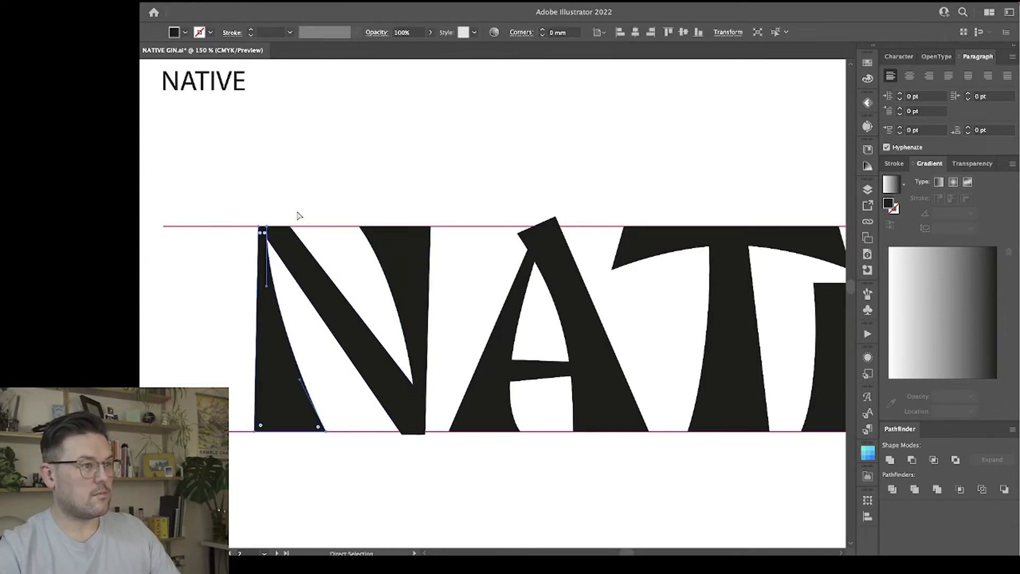
pyautogui.moveTo(267, 230); pyautogui.dragTo(270, 229)
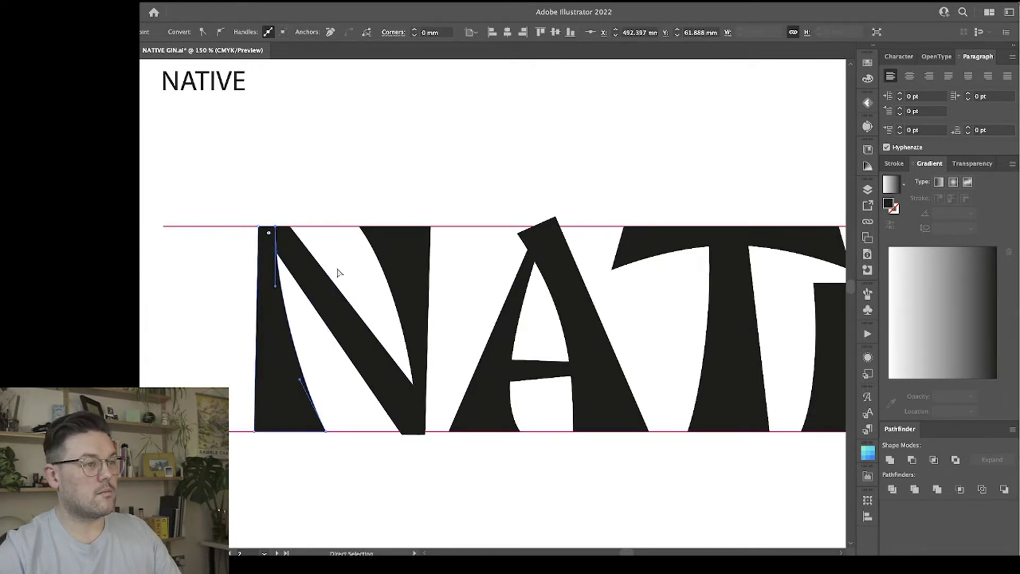
pyautogui.click(317, 404)
pyautogui.moveTo(324, 433); pyautogui.dragTo(310, 430)
# Thicken the N's diagonal by adding an anchor point on its lower edge, moving it down, and raising its right-hand upper corner.
pyautogui.click(266, 234)
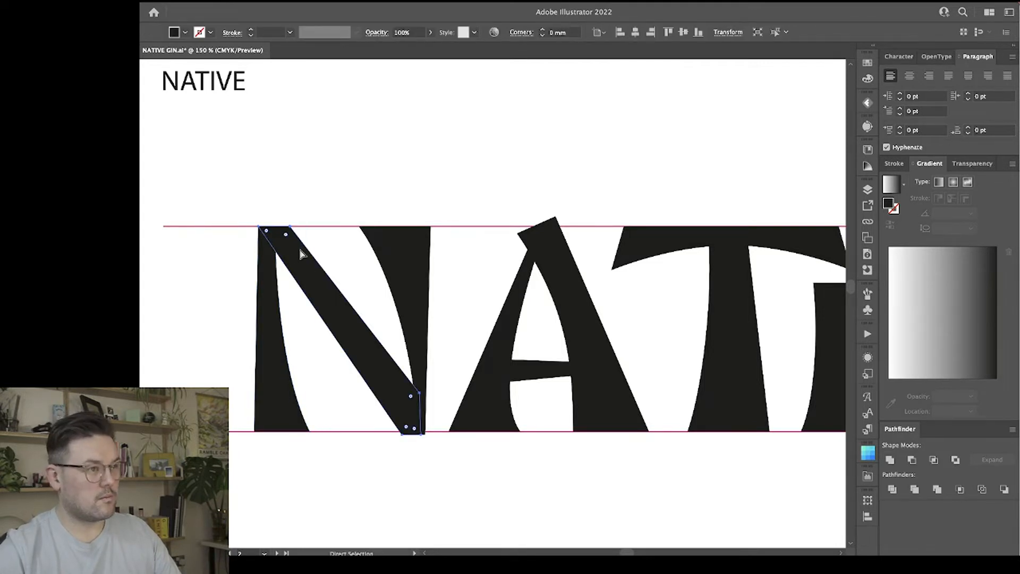
pyautogui.click(260, 228)
pyautogui.press('+')
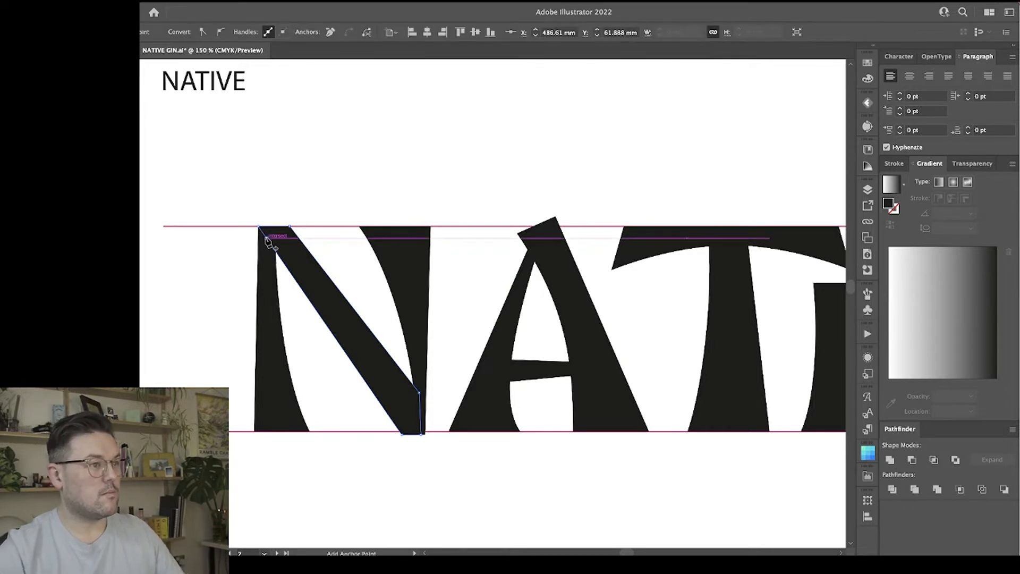
pyautogui.click(267, 240)
pyautogui.press('a')
pyautogui.moveTo(267, 240); pyautogui.dragTo(268, 283)
pyautogui.moveTo(425, 399); pyautogui.dragTo(421, 378)
# Delete the N's right stem and snap the diagonal's bottom edge to the lower guide line.
pyautogui.click(400, 271)
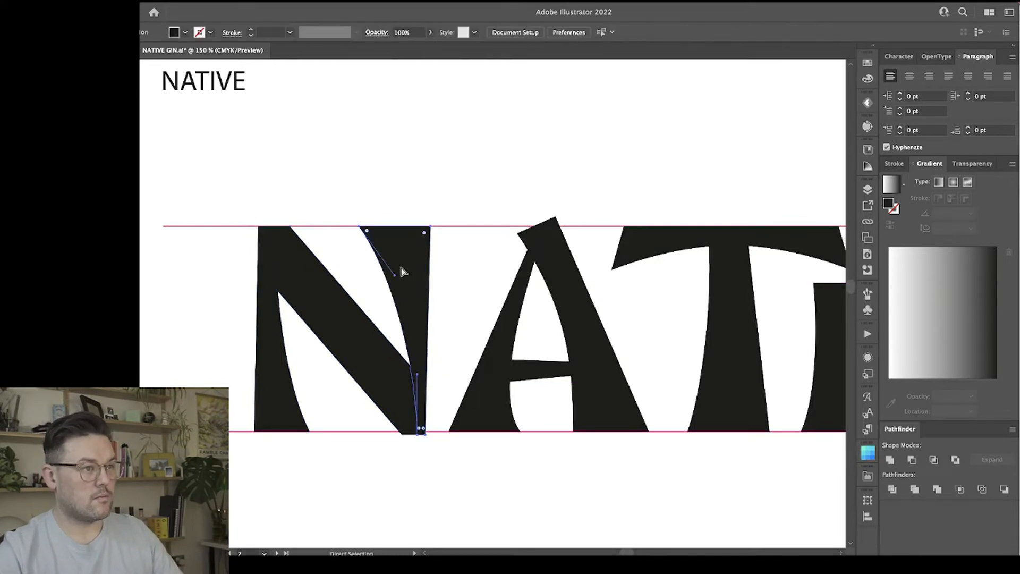
pyautogui.press('Delete')
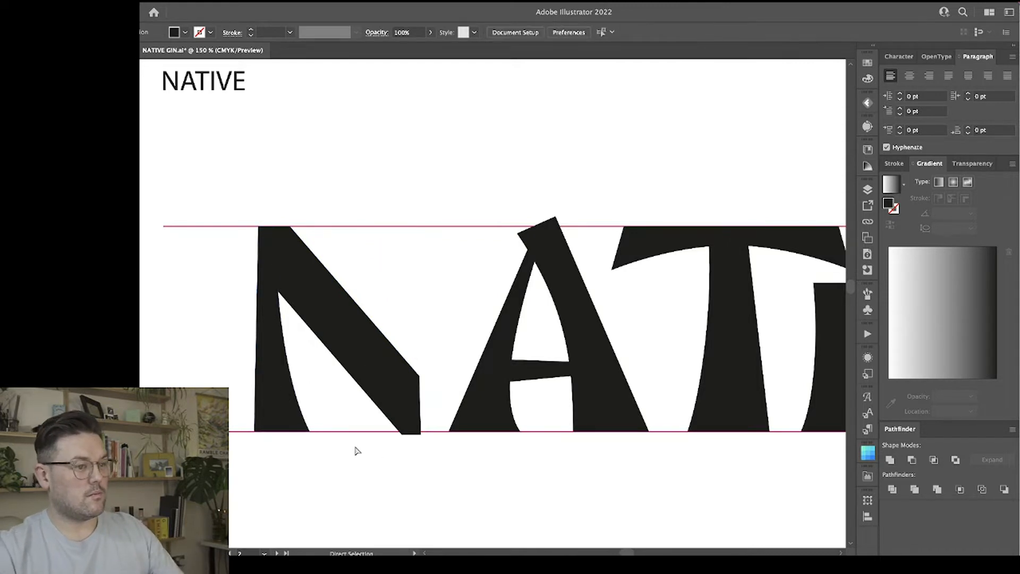
pyautogui.click(402, 434)
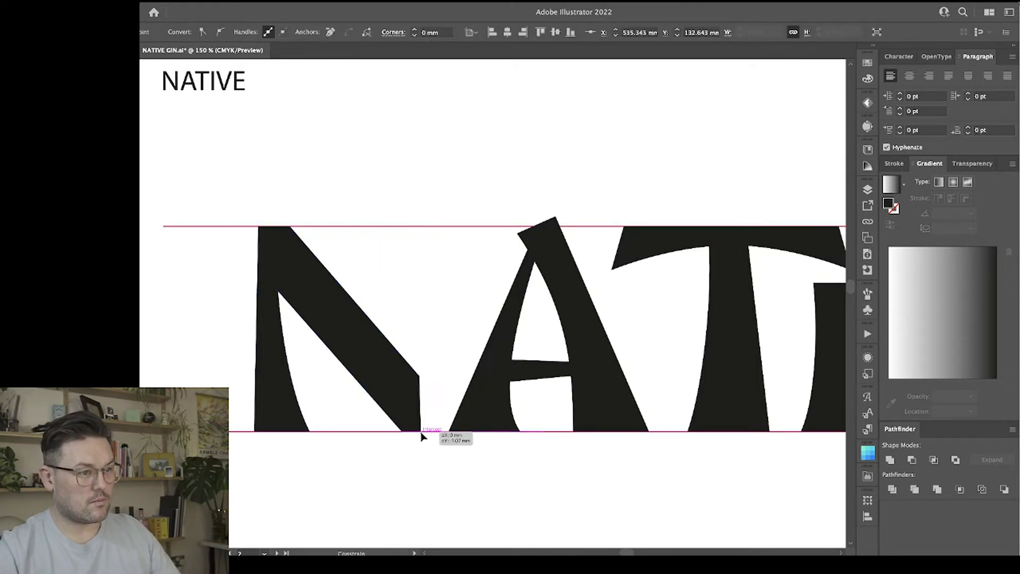
pyautogui.click(403, 449)
# Raise the right-hand corner of the N's diagonal and shift its top right corner slightly left along the guide.
pyautogui.click(274, 396)
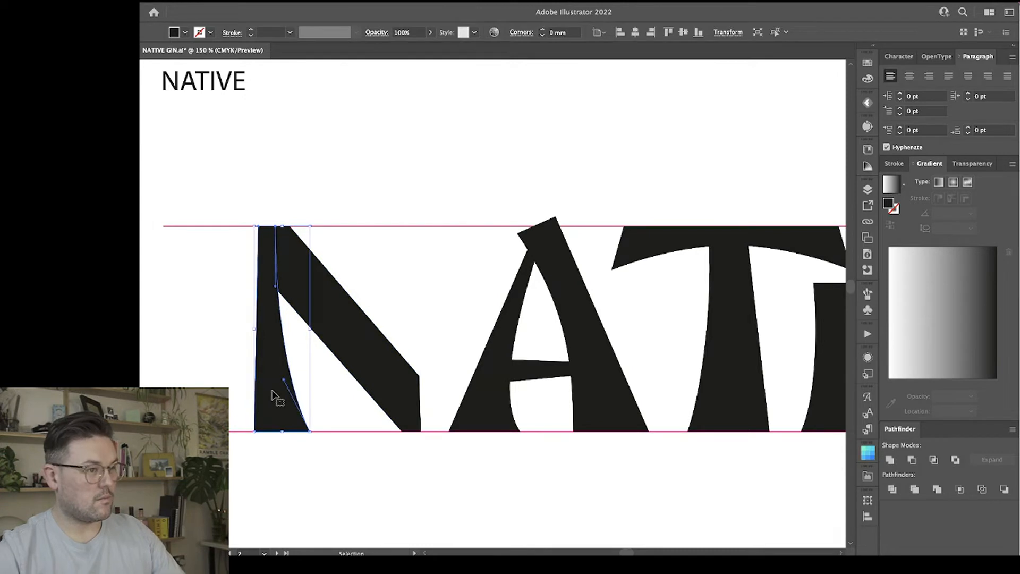
pyautogui.press('a')
pyautogui.click(336, 392)
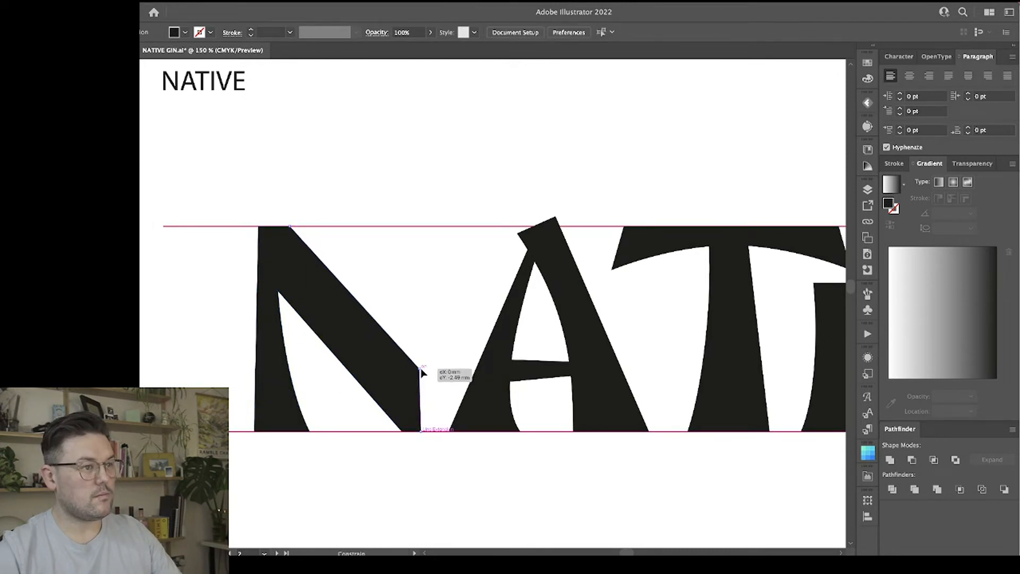
pyautogui.click(329, 258)
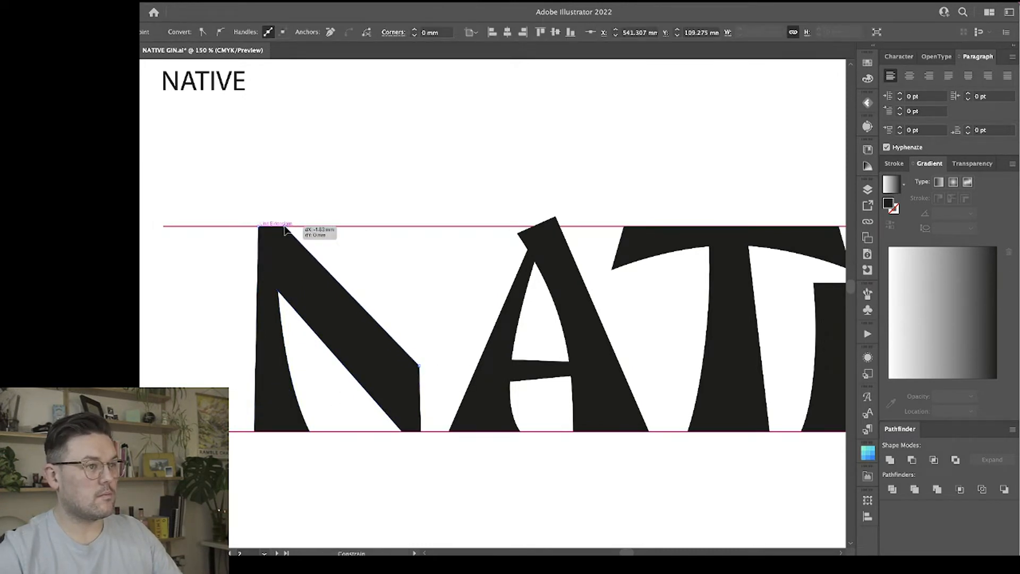
# Copy the N's left stem, rotate the copy 180° and place it at the diagonal's right end as the new right stem.
pyautogui.click(268, 378)
pyautogui.press('v')
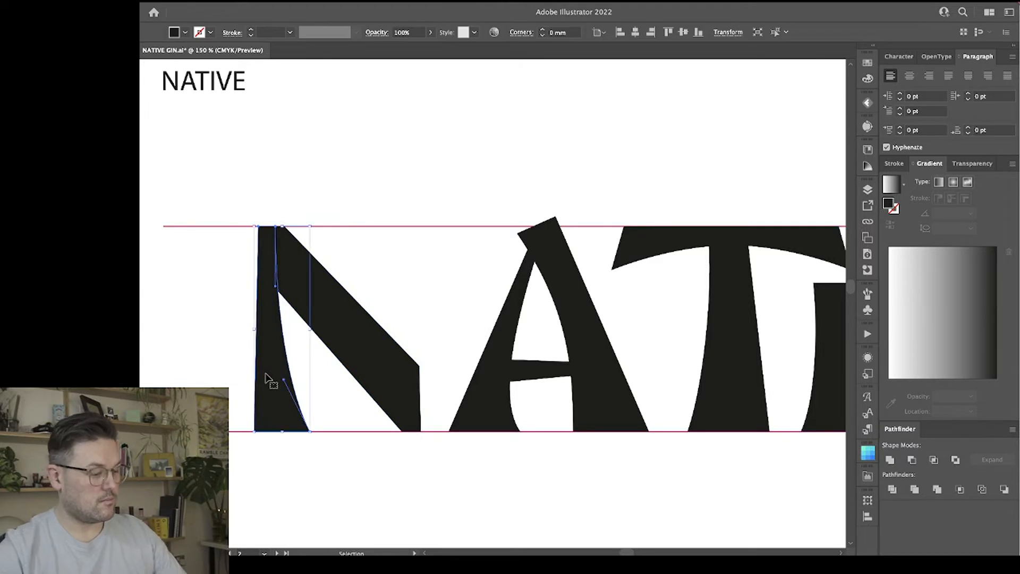
pyautogui.moveTo(285, 393); pyautogui.dragTo(363, 394)
pyautogui.moveTo(401, 224); pyautogui.dragTo(350, 471)
pyautogui.moveTo(369, 282); pyautogui.dragTo(397, 285)
# Narrow the N by moving the right stem together with the diagonal's right-hand points to the left.
pyautogui.click(365, 205)
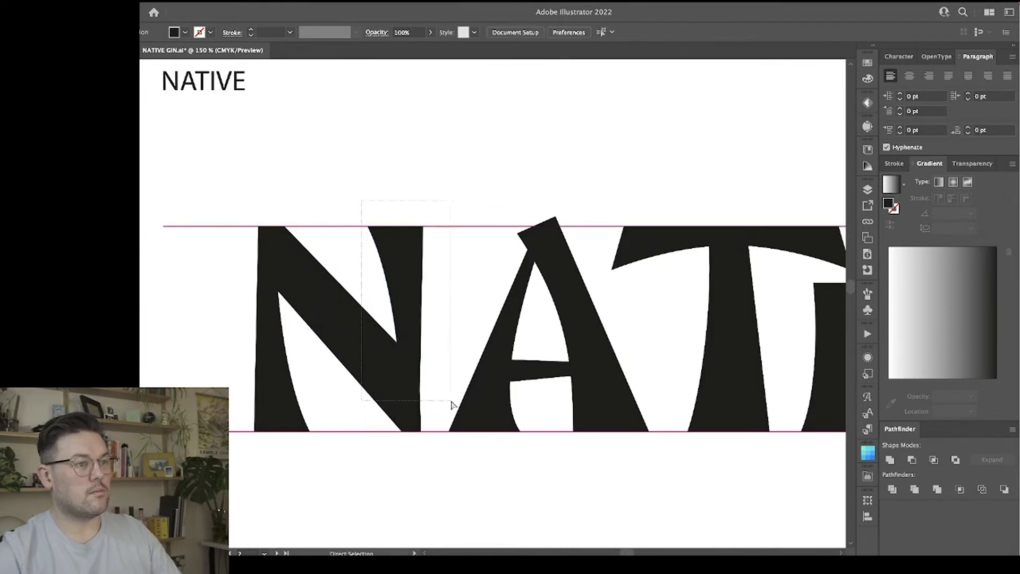
pyautogui.moveTo(436, 473); pyautogui.dragTo(437, 472)
pyautogui.moveTo(422, 431); pyautogui.dragTo(398, 430)
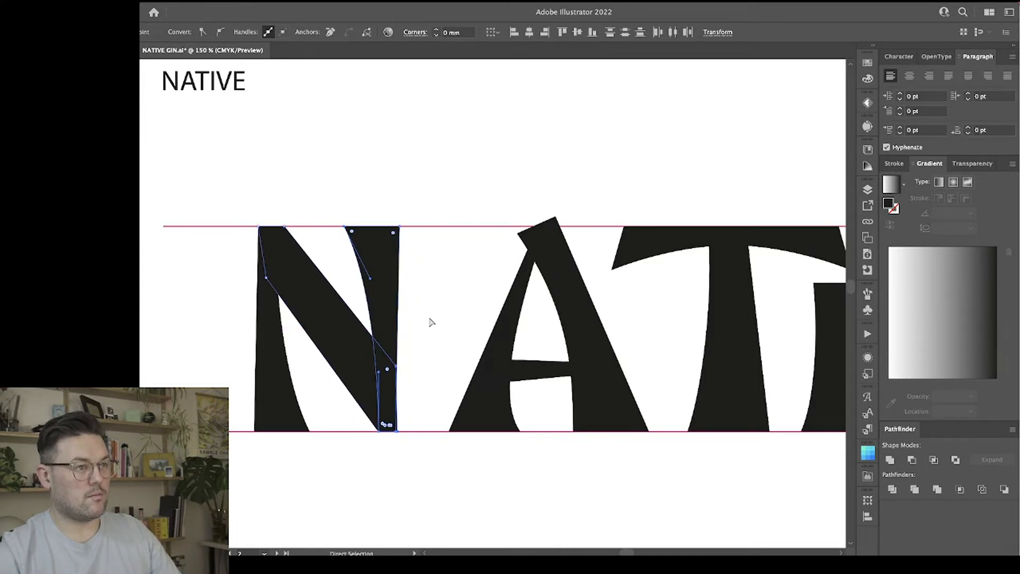
pyautogui.click(428, 321)
# Shift the N's right stem slightly to the right relative to the diagonal.
pyautogui.click(381, 301)
pyautogui.moveTo(381, 301)
pyautogui.mouseDown()
pyautogui.moveTo(409, 299)
pyautogui.moveTo(392, 302)
pyautogui.mouseUp()
pyautogui.click(426, 292)
pyautogui.click(408, 227)
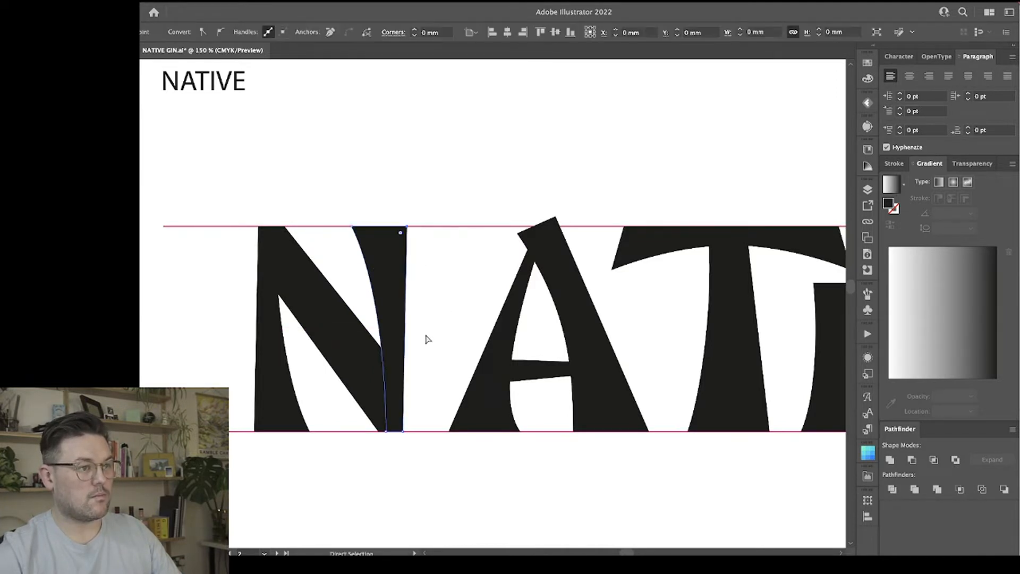
pyautogui.click(420, 482)
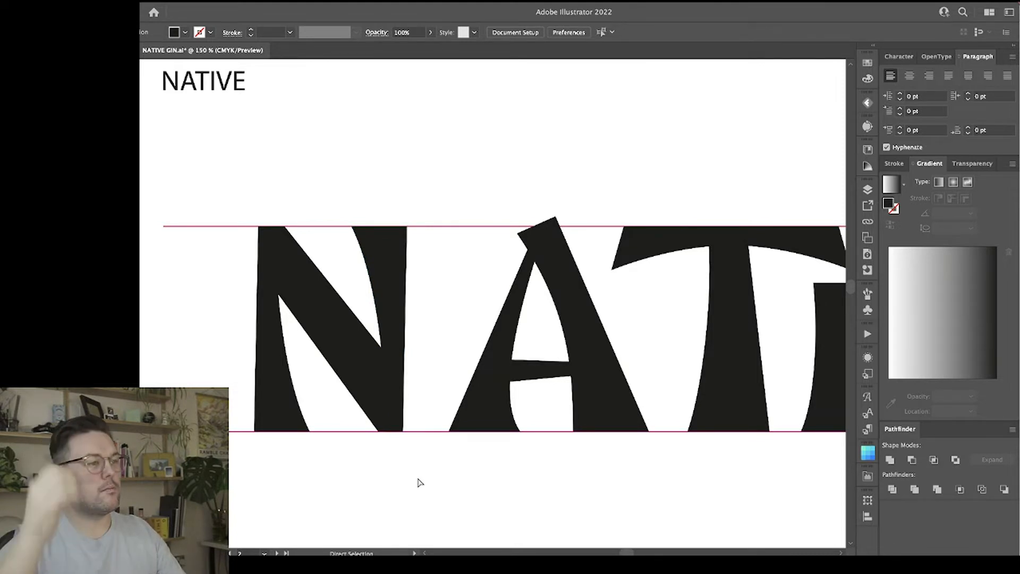
# Draw a thin tapered wedge with the Pen tool and place it against the top of the N's left stem to flare its outer edge.
pyautogui.press('p')
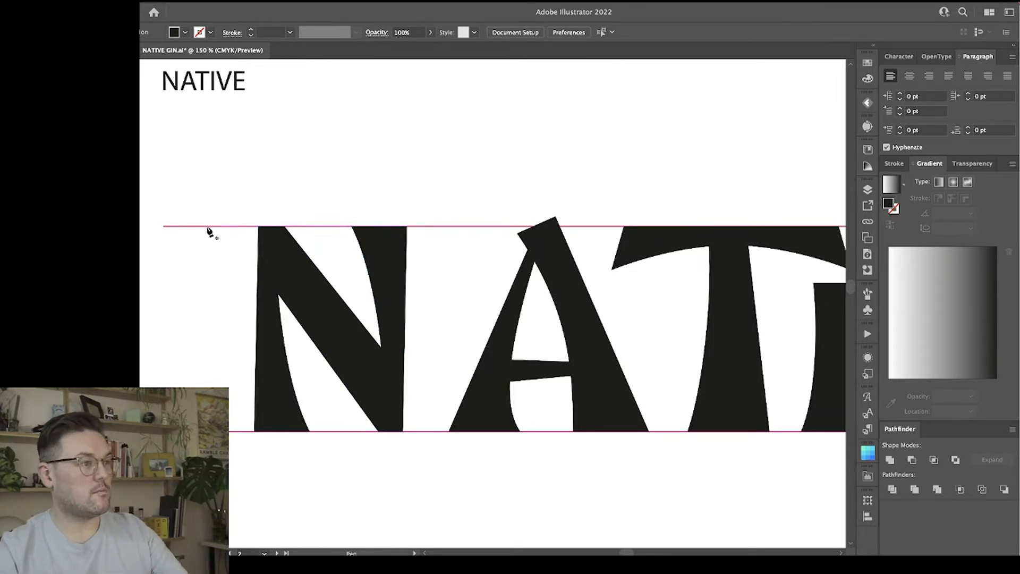
pyautogui.click(208, 238)
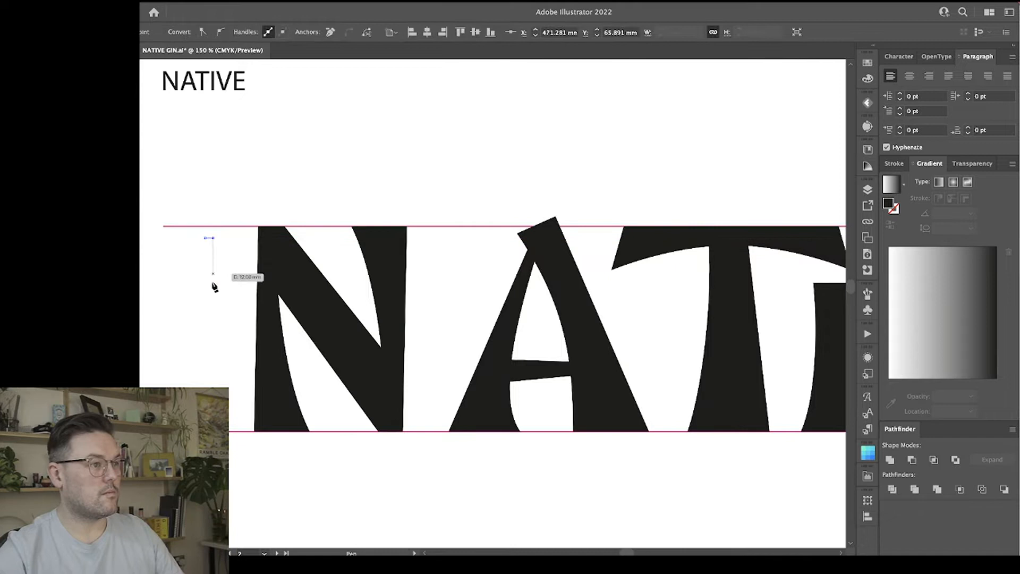
pyautogui.click(211, 387)
pyautogui.click(213, 386)
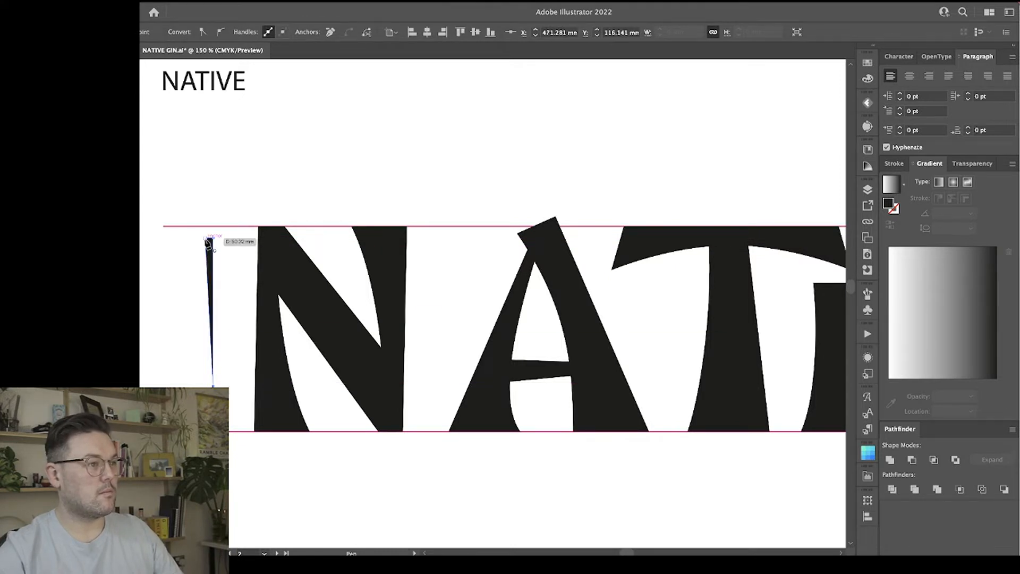
pyautogui.moveTo(198, 219); pyautogui.dragTo(260, 247)
pyautogui.press('v')
pyautogui.click(225, 256)
pyautogui.click(298, 176)
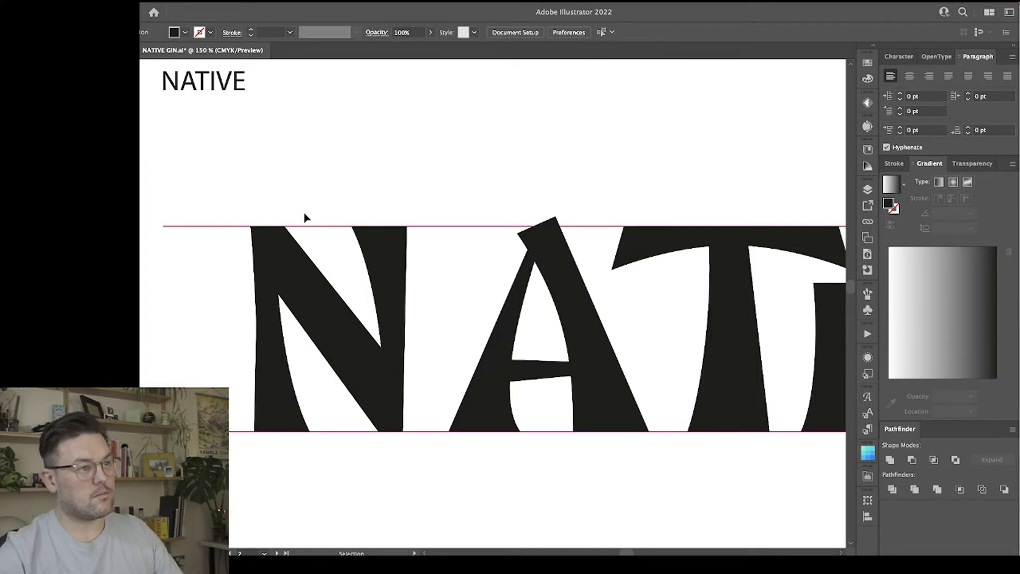
# Copy the wedge, rotate it 180° and place it against the outer edge of the N's right stem at the lower guide line.
pyautogui.click(254, 240)
pyautogui.moveTo(256, 239); pyautogui.dragTo(371, 239)
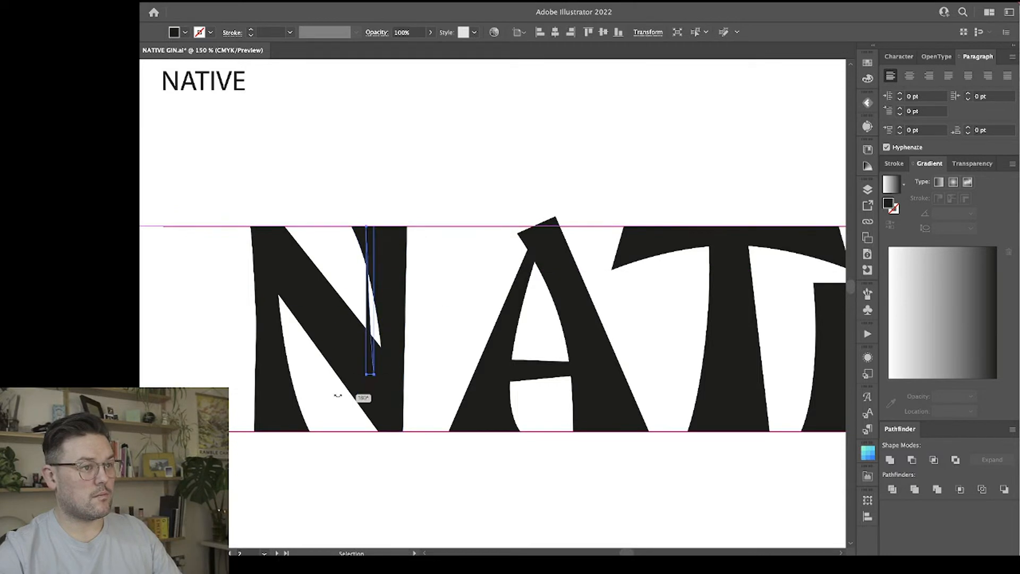
pyautogui.moveTo(368, 315); pyautogui.dragTo(385, 254)
pyautogui.click(424, 353)
pyautogui.hotkey('ctrl', '=')
pyautogui.moveTo(349, 371)
pyautogui.mouseDown()
pyautogui.moveTo(374, 354)
pyautogui.moveTo(348, 373)
pyautogui.moveTo(348, 353)
pyautogui.mouseUp()
pyautogui.click(371, 294)
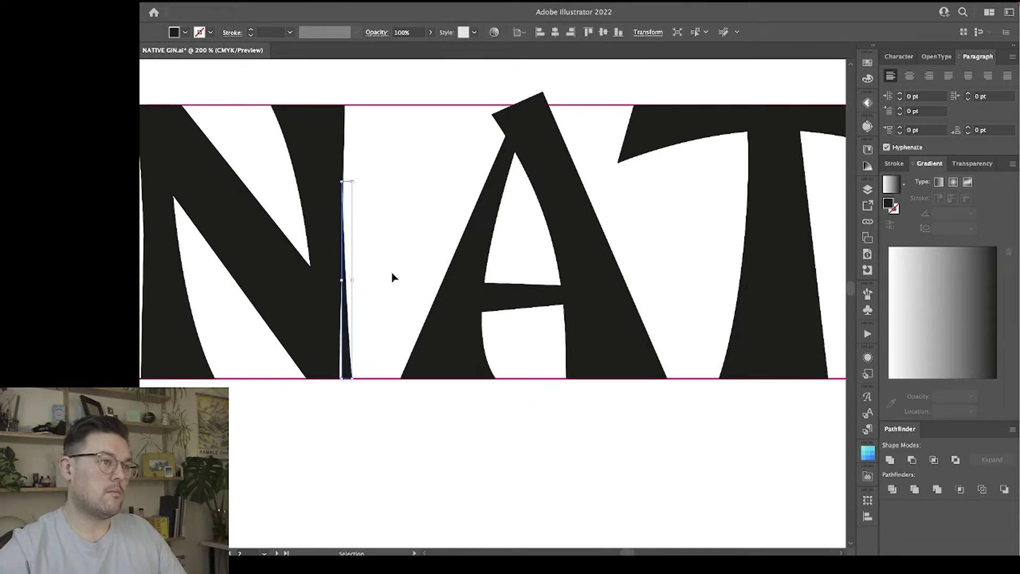
# Try to align the two outer anchor points of the N's right stem vertically.
pyautogui.press('a')
pyautogui.click(345, 106)
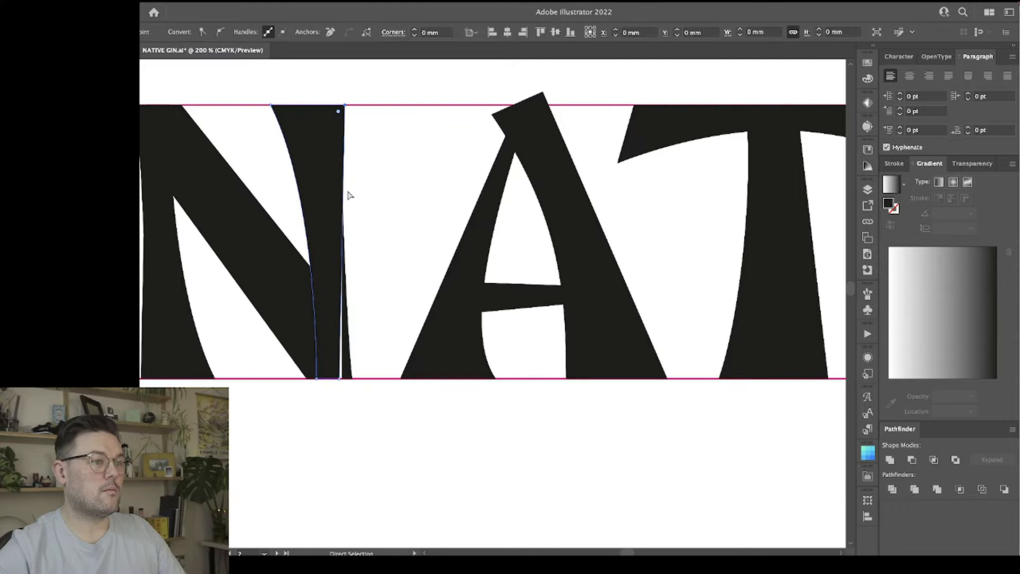
pyautogui.keyDown('shift'); pyautogui.click(340, 378); pyautogui.keyUp('shift')
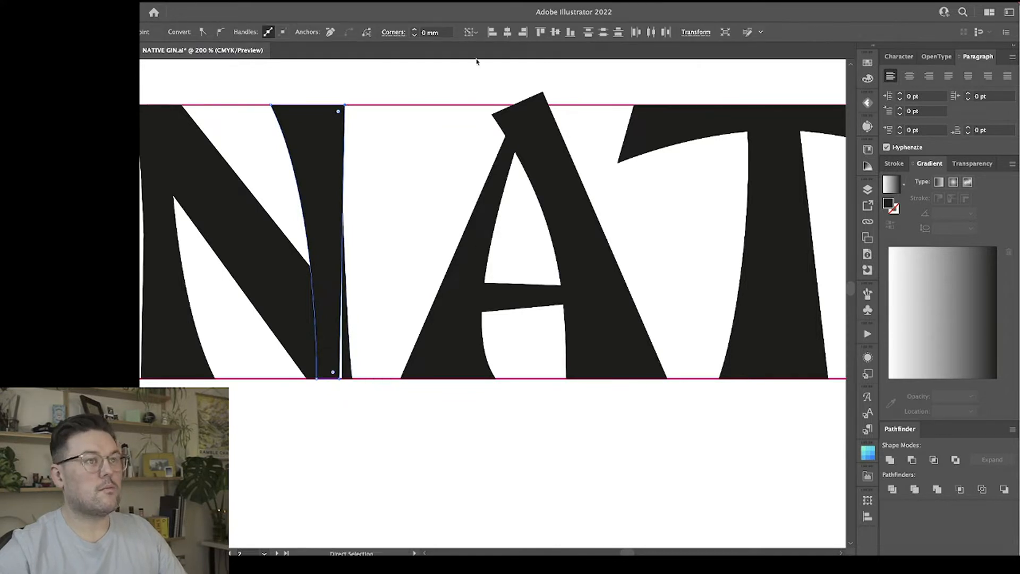
pyautogui.click(494, 33)
pyautogui.click(401, 236)
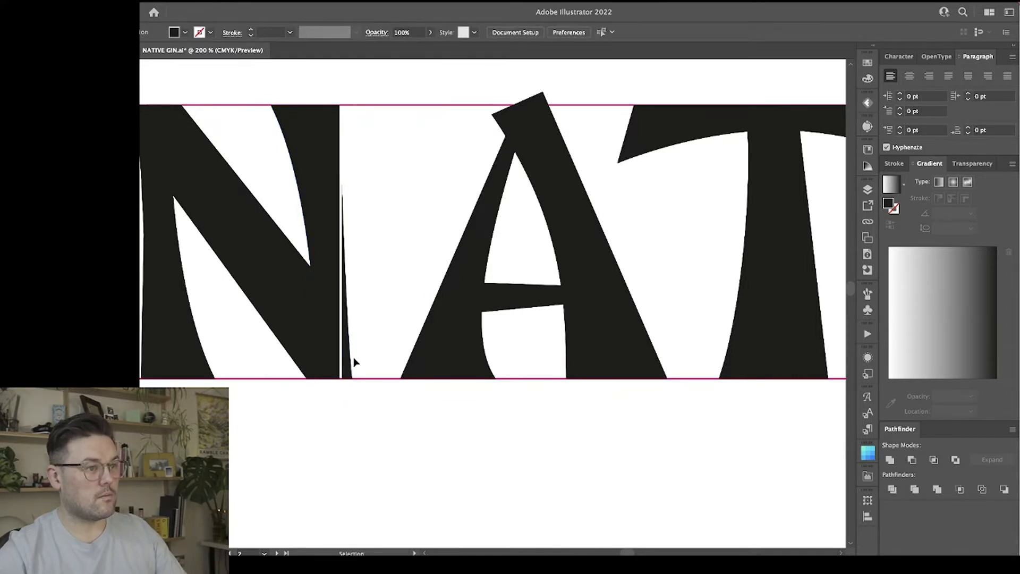
pyautogui.hscroll(-5, 410, 269)
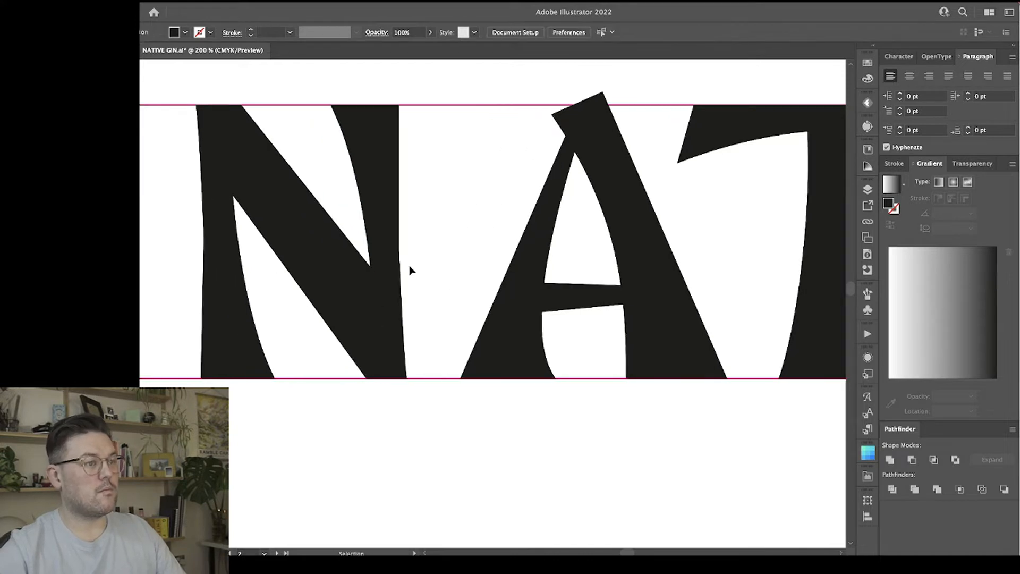
pyautogui.press('super+z')
pyautogui.press('super+z')
pyautogui.click(490, 221)
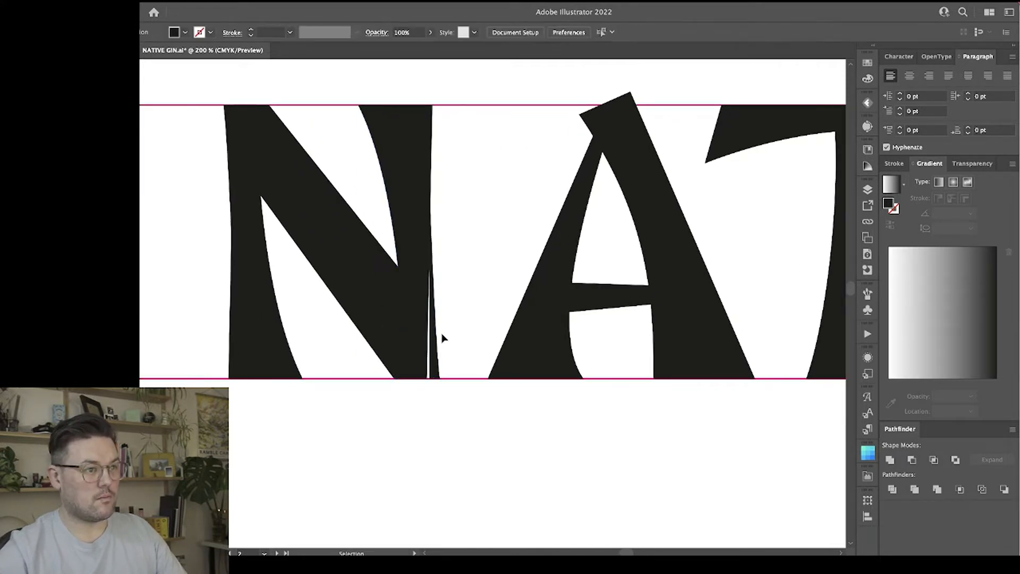
# Delete the tapered wedge from the outer edge of the N's right stem.
pyautogui.click(437, 353)
pyautogui.press('BackSpace')
pyautogui.hscroll(-3, 477, 273)
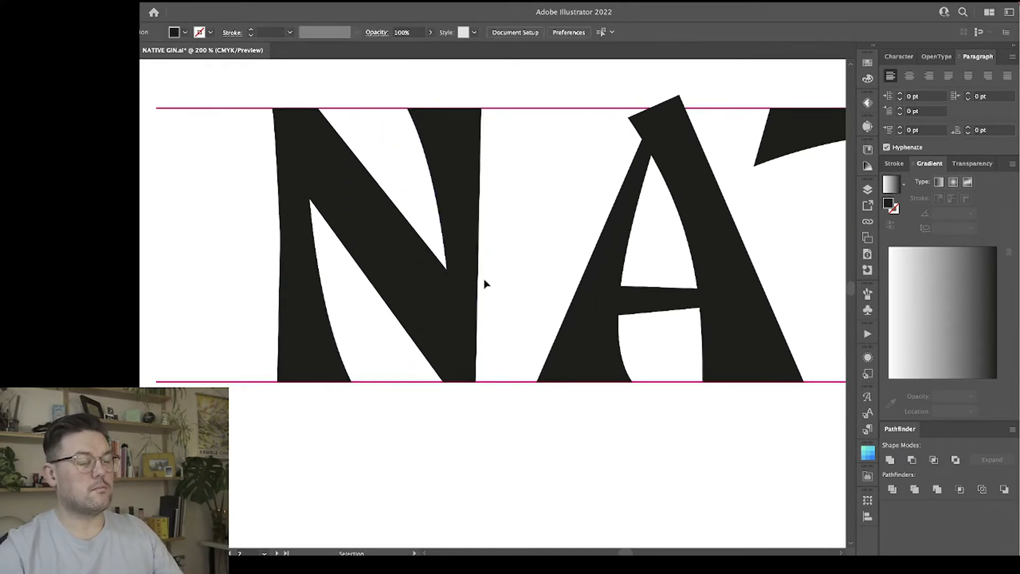
# Nudge the top outer corner of the N's right stem slightly outward.
pyautogui.press('a')
pyautogui.click(473, 131)
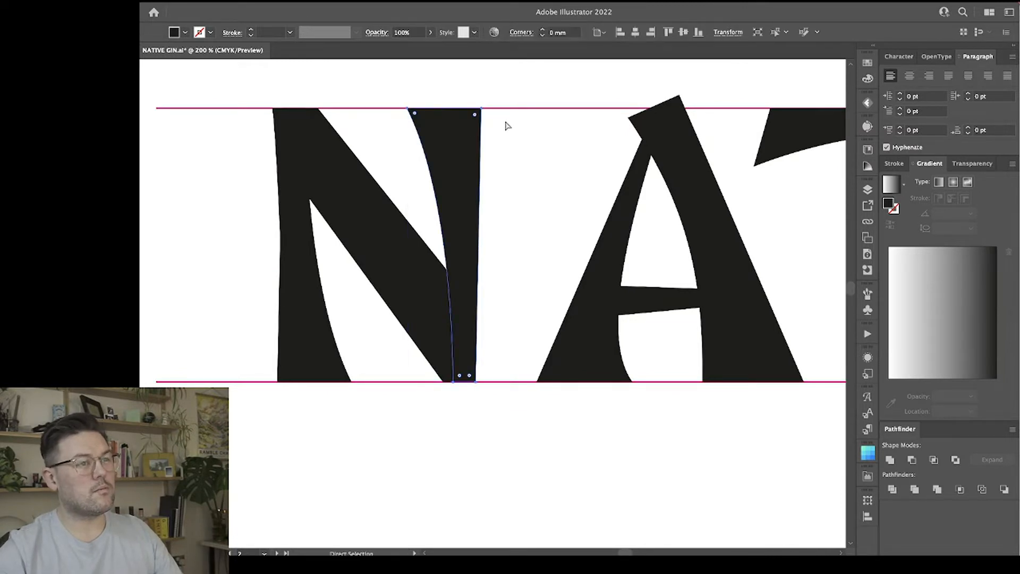
pyautogui.click(483, 109)
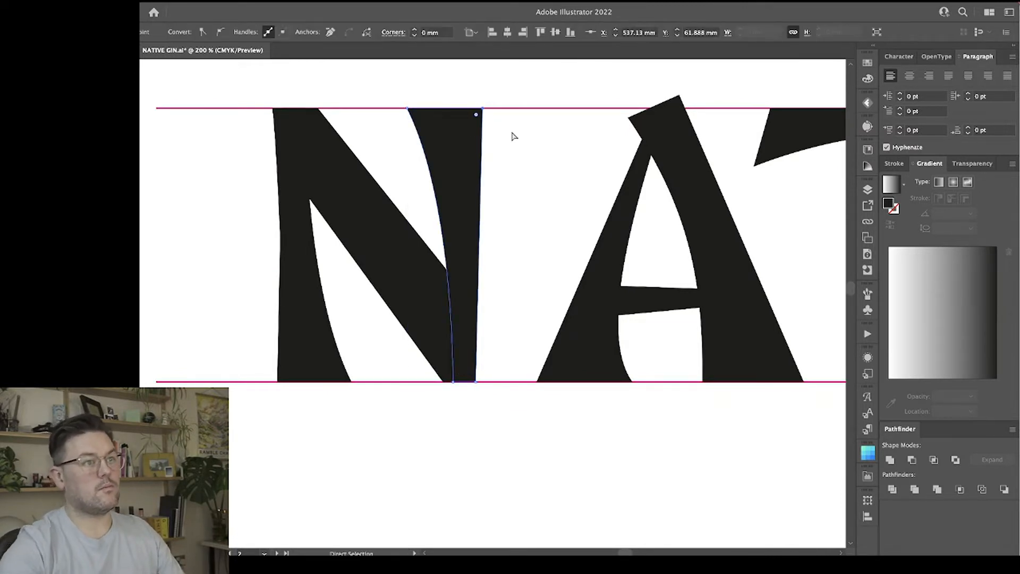
pyautogui.press('space')
pyautogui.hscroll(2, 533, 198)
# Reshape the A's left stem with a wider top, narrower foot and flatter inner curve, and move it closer to the N.
pyautogui.press('v')
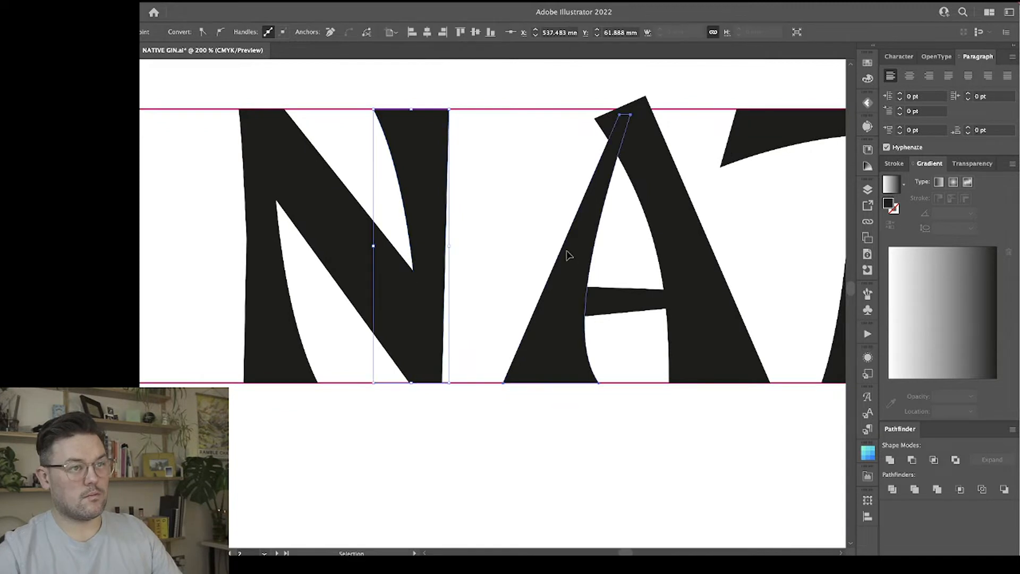
pyautogui.click(567, 255)
pyautogui.hscroll(4, 567, 255)
pyautogui.hscroll(1, 567, 255)
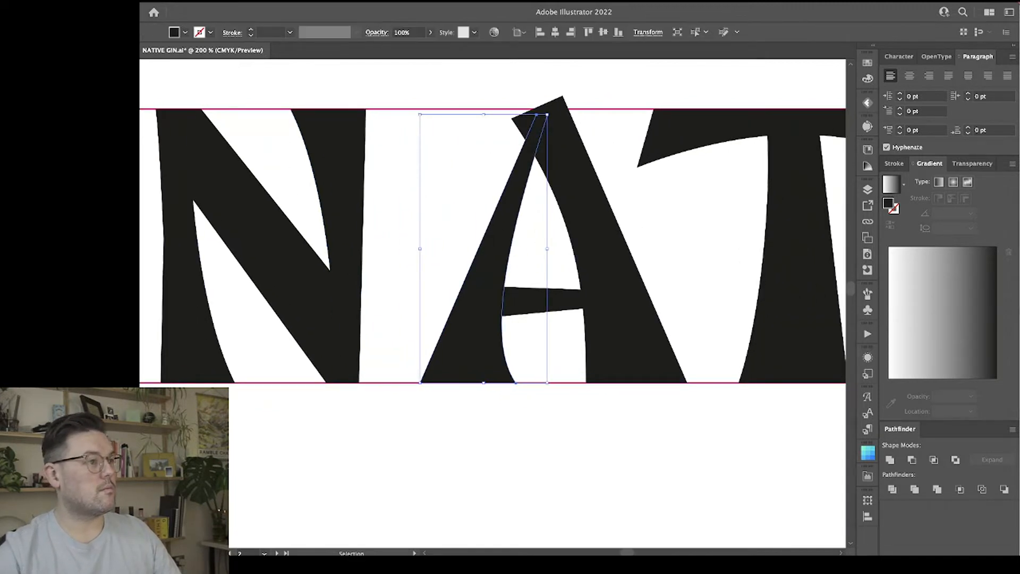
pyautogui.moveTo(548, 113)
pyautogui.mouseDown()
pyautogui.moveTo(513, 119)
pyautogui.moveTo(544, 115)
pyautogui.mouseUp()
pyautogui.press('a')
pyautogui.click(526, 381)
pyautogui.moveTo(531, 385); pyautogui.dragTo(507, 387)
pyautogui.moveTo(467, 332); pyautogui.dragTo(494, 325)
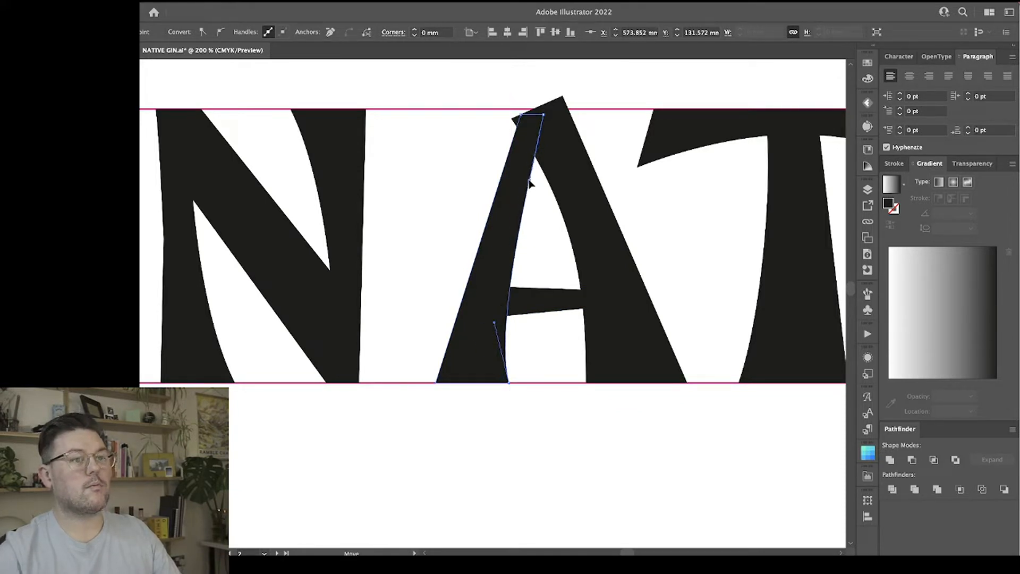
pyautogui.click(421, 212)
pyautogui.moveTo(501, 225); pyautogui.dragTo(449, 227)
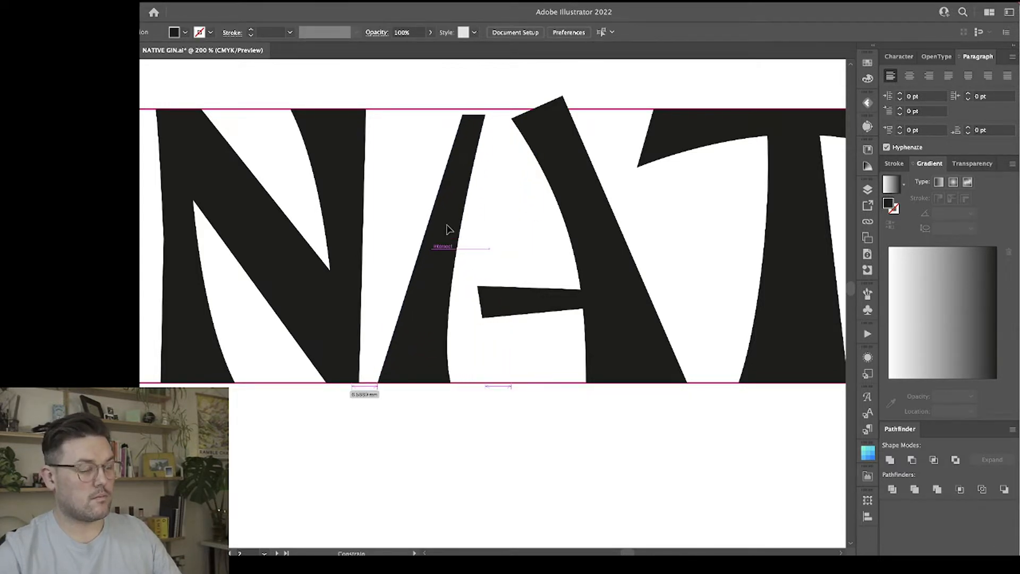
# Move both top corners of the A's right stem left onto the upper guide line so they meet the left stem's top.
pyautogui.click(585, 236)
pyautogui.press('a')
pyautogui.click(504, 128)
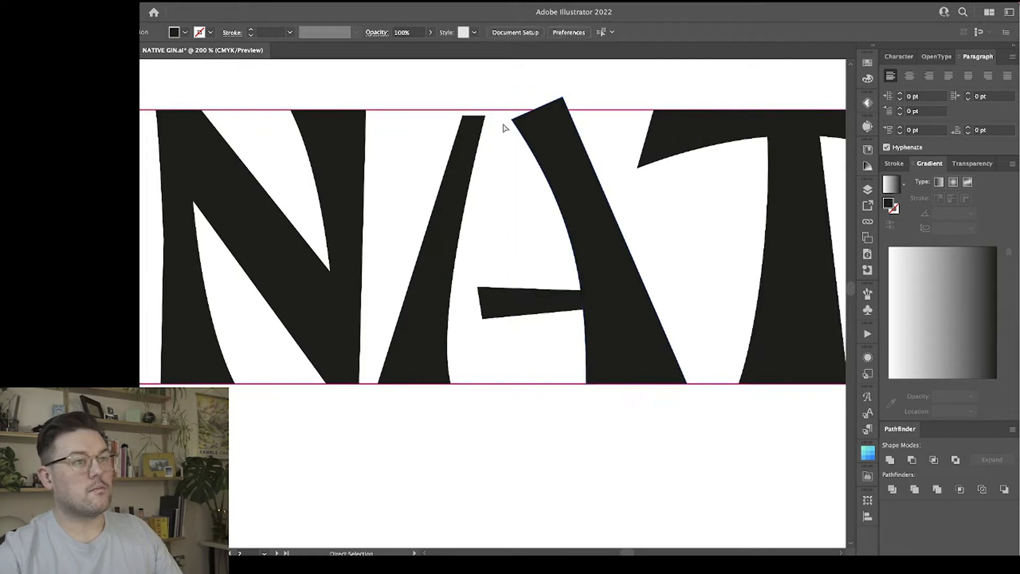
pyautogui.click(513, 121)
pyautogui.moveTo(512, 121)
pyautogui.mouseDown()
pyautogui.moveTo(512, 111)
pyautogui.moveTo(467, 112)
pyautogui.mouseUp()
pyautogui.click(463, 117)
pyautogui.click(513, 112)
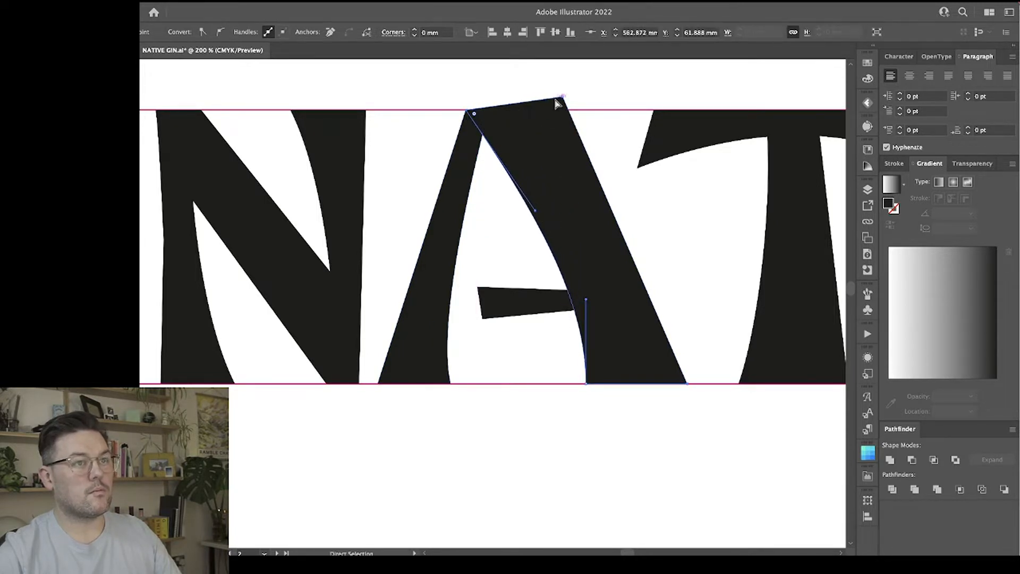
pyautogui.moveTo(562, 98); pyautogui.dragTo(515, 112)
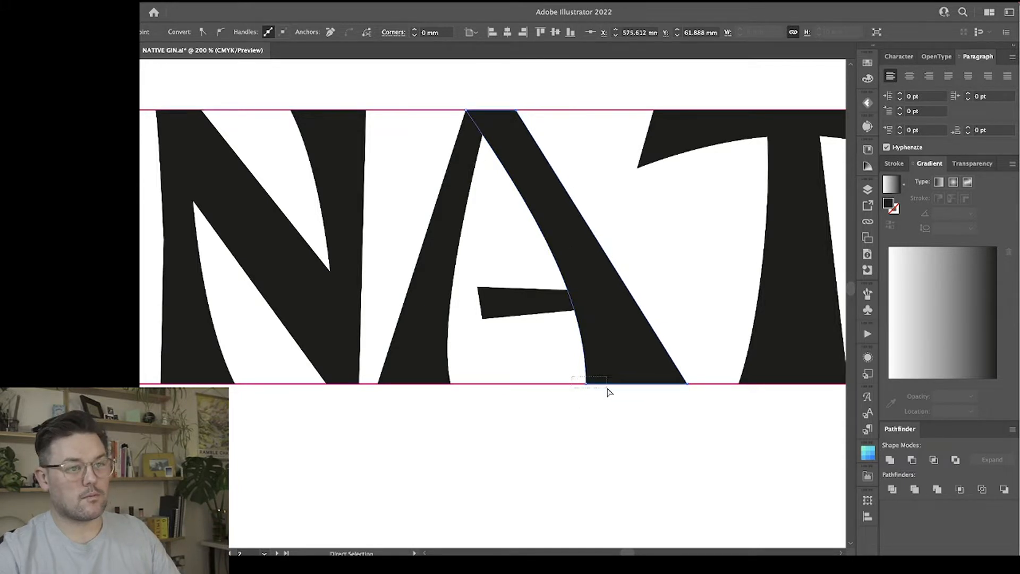
# Shift the base of the A's right stem left and adjust its inner curve to match.
pyautogui.moveTo(609, 392)
pyautogui.mouseDown()
pyautogui.moveTo(690, 407)
pyautogui.moveTo(617, 394)
pyautogui.moveTo(643, 392)
pyautogui.mouseUp()
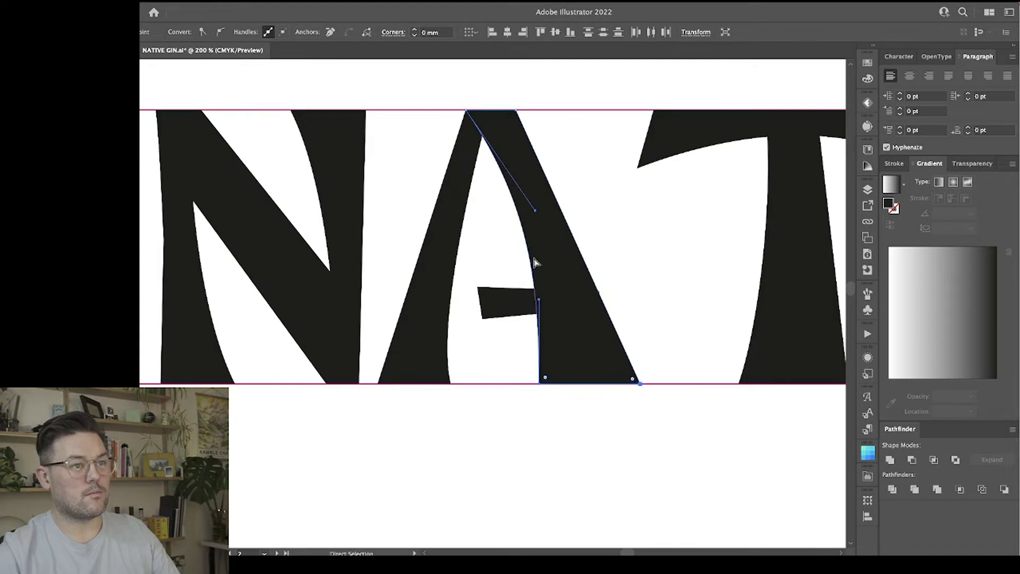
pyautogui.moveTo(535, 214); pyautogui.dragTo(513, 215)
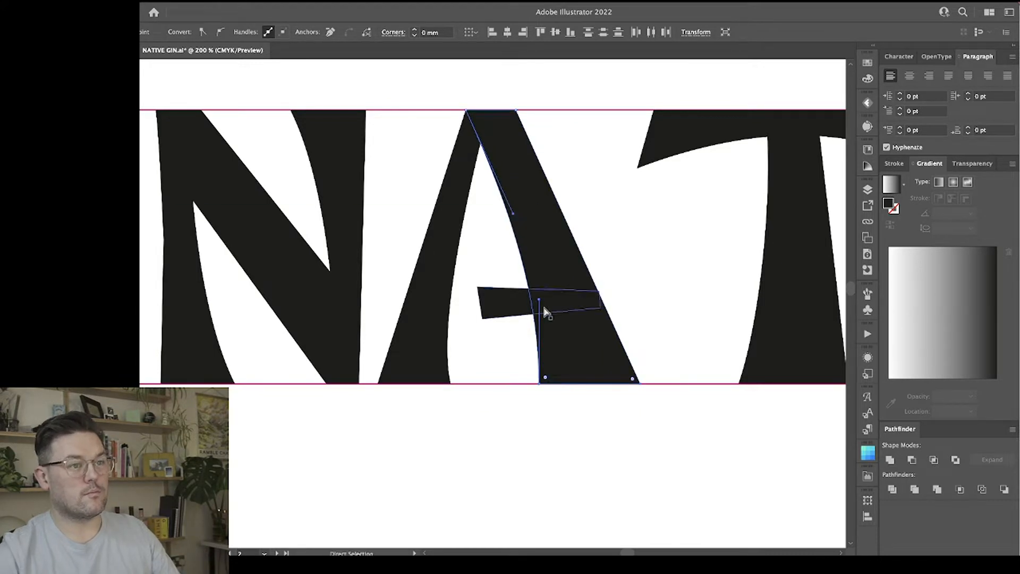
# Move the A's crossbar left to bridge both stems and adjust its corner points for a slimmer taper.
pyautogui.moveTo(539, 299)
pyautogui.mouseDown()
pyautogui.moveTo(532, 313)
pyautogui.moveTo(456, 305)
pyautogui.mouseUp()
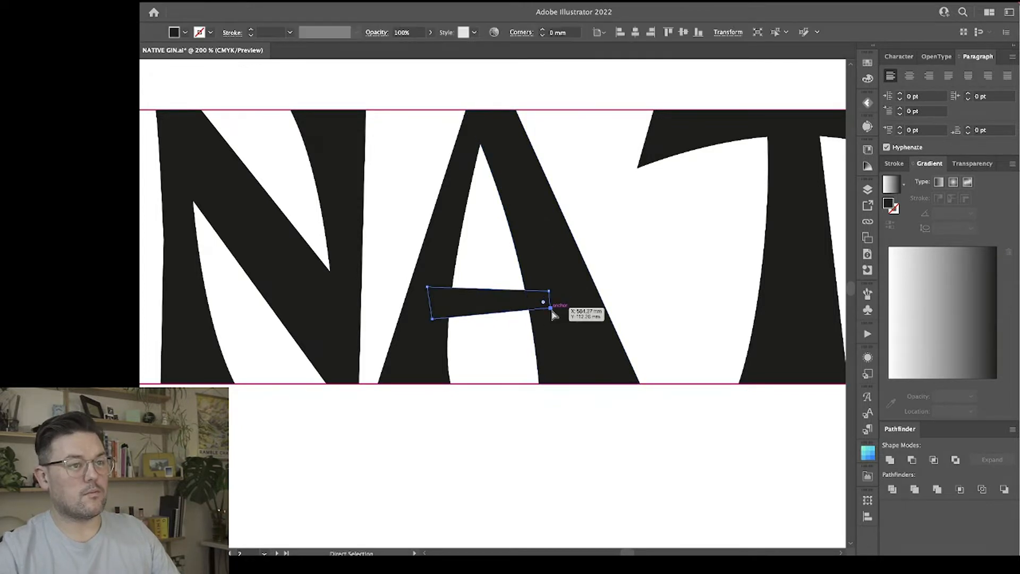
pyautogui.moveTo(551, 309); pyautogui.dragTo(485, 288)
pyautogui.click(492, 335)
# Shift the A's apex to the right by moving the top anchor points of both stems together.
pyautogui.press('a')
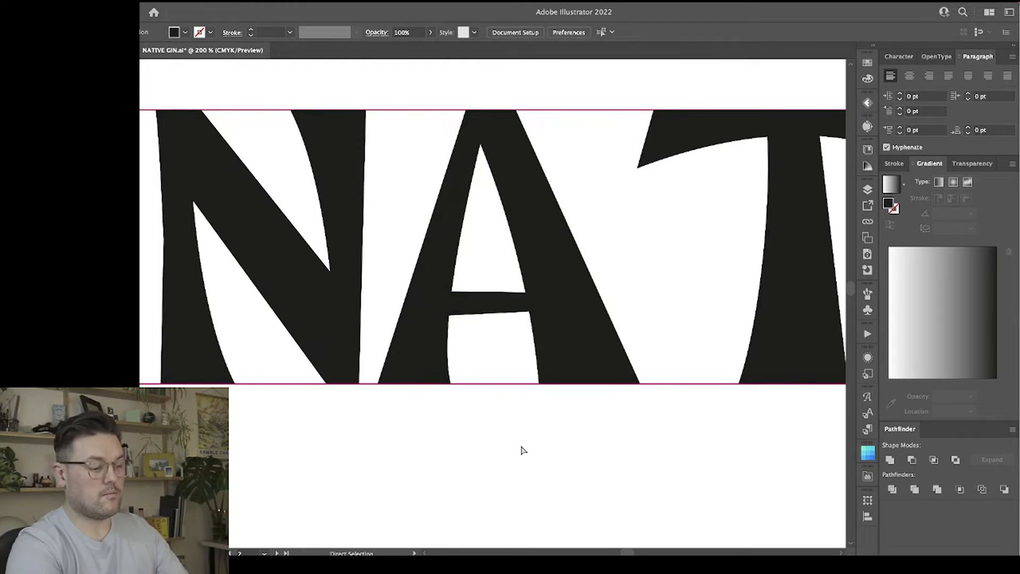
pyautogui.hotkey('ctrl', '-')
pyautogui.moveTo(455, 141); pyautogui.dragTo(547, 199)
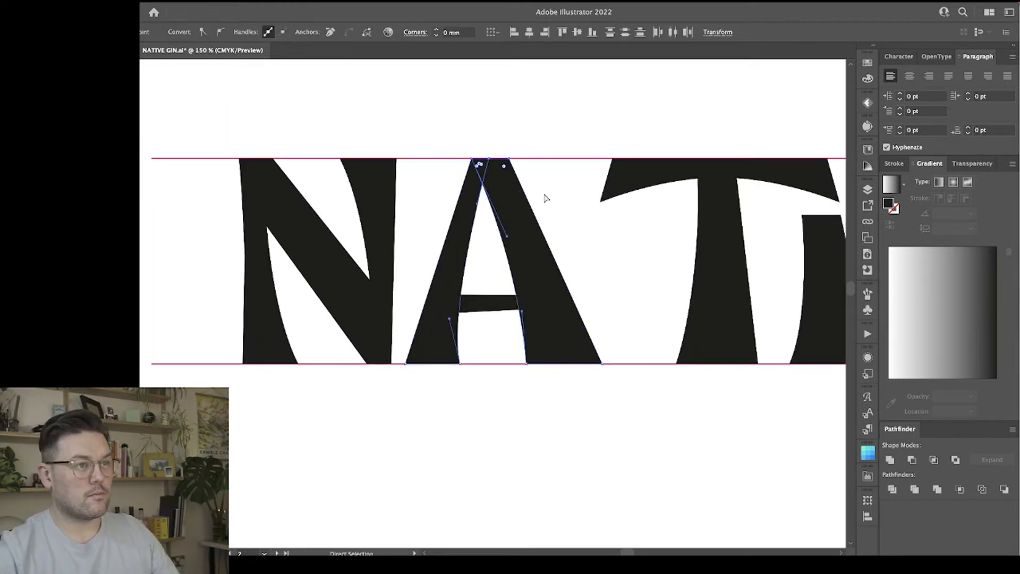
pyautogui.press('Right')
pyautogui.press('Right')
pyautogui.press('Right')
pyautogui.press('Right')
pyautogui.press('Right')
pyautogui.press('Right')
pyautogui.press('Right')
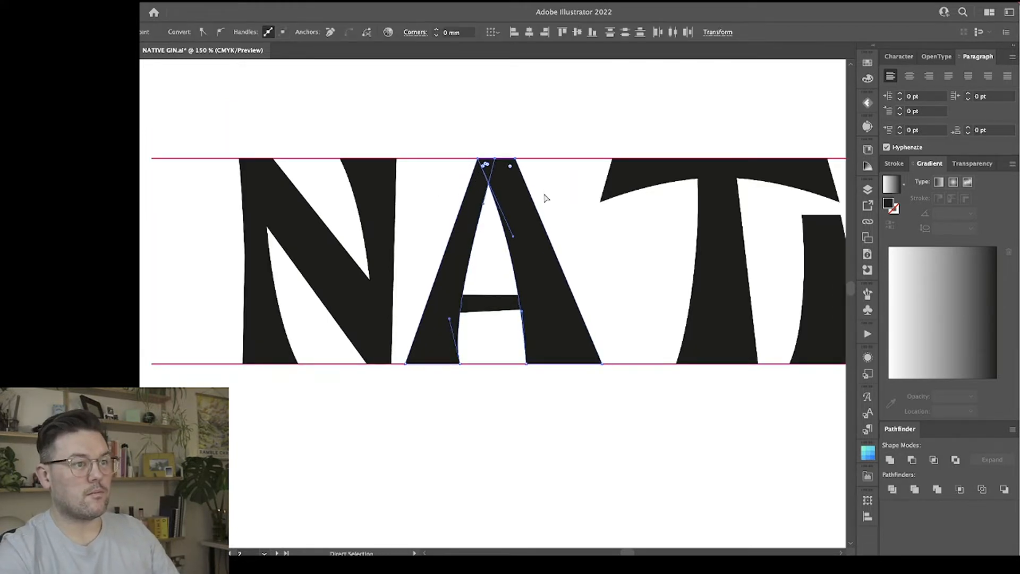
# Nudge the top inner point of the A's left stem slightly left to thin the stem.
pyautogui.click(567, 205)
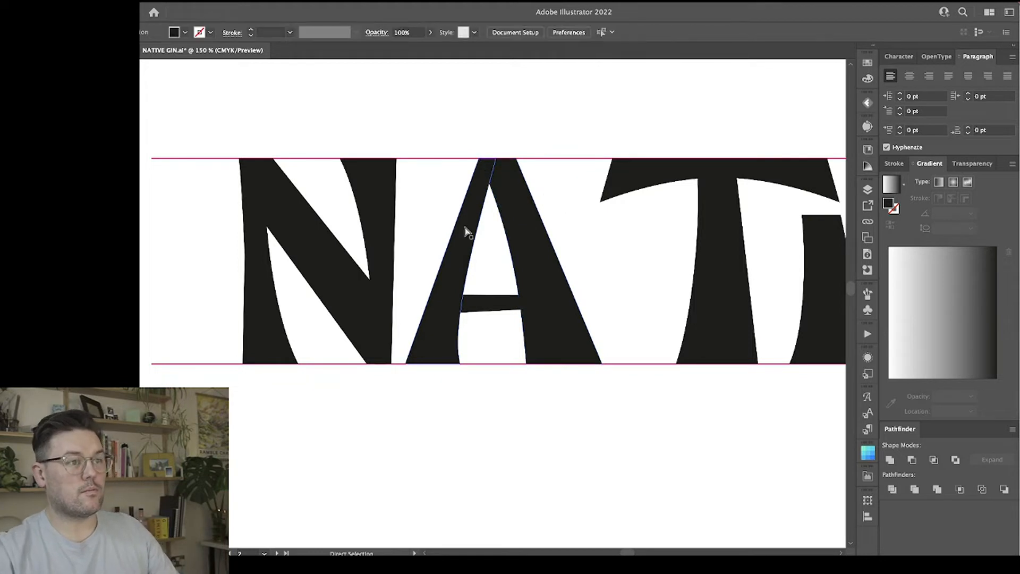
pyautogui.click(489, 163)
pyautogui.press('Left')
pyautogui.press('Left')
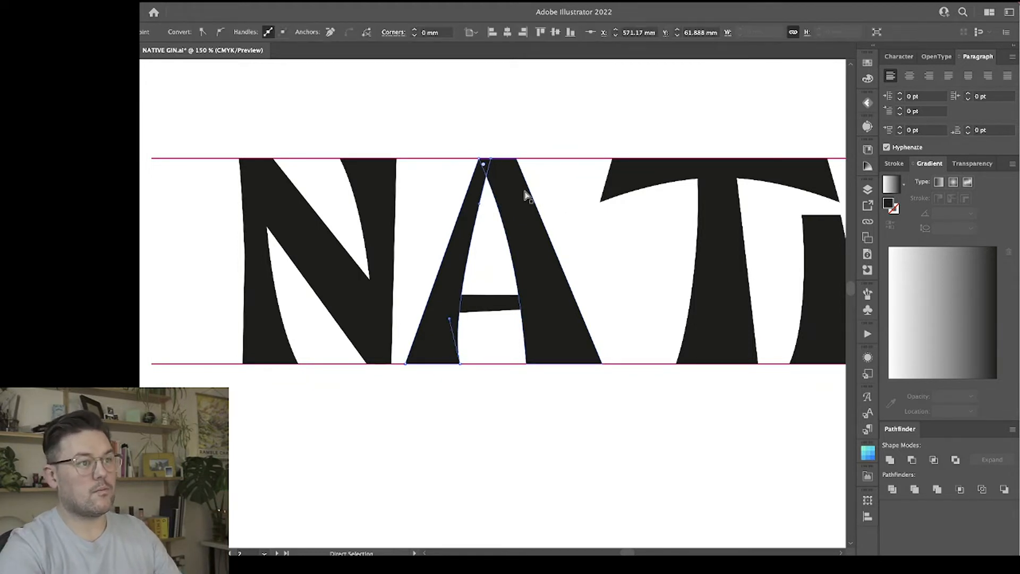
pyautogui.click(517, 120)
# Narrow the foot of the A's left stem by moving its inner base point outward, and straighten the inner curve with its handle.
pyautogui.hscroll(3, 516, 122)
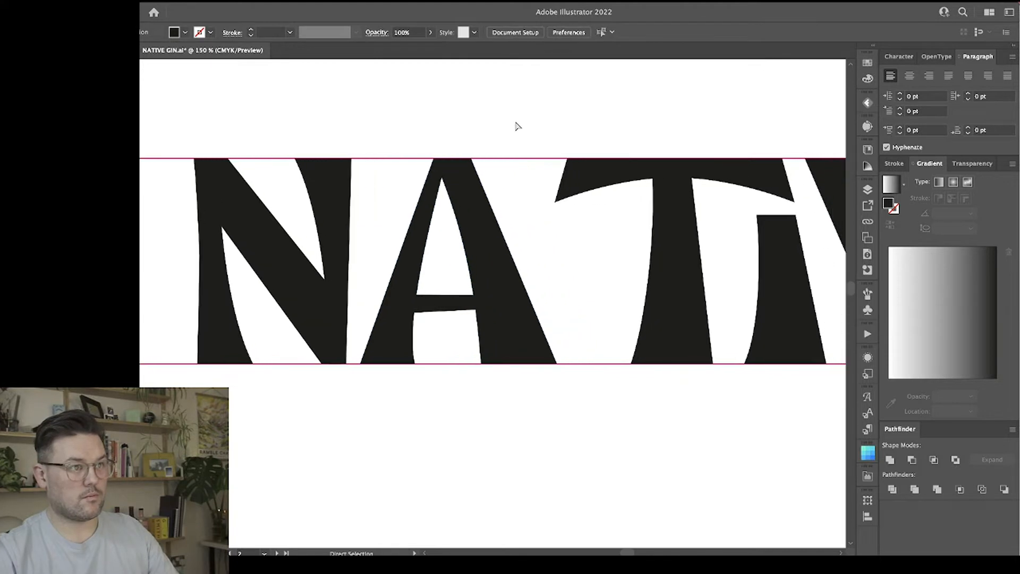
pyautogui.click(399, 314)
pyautogui.click(396, 344)
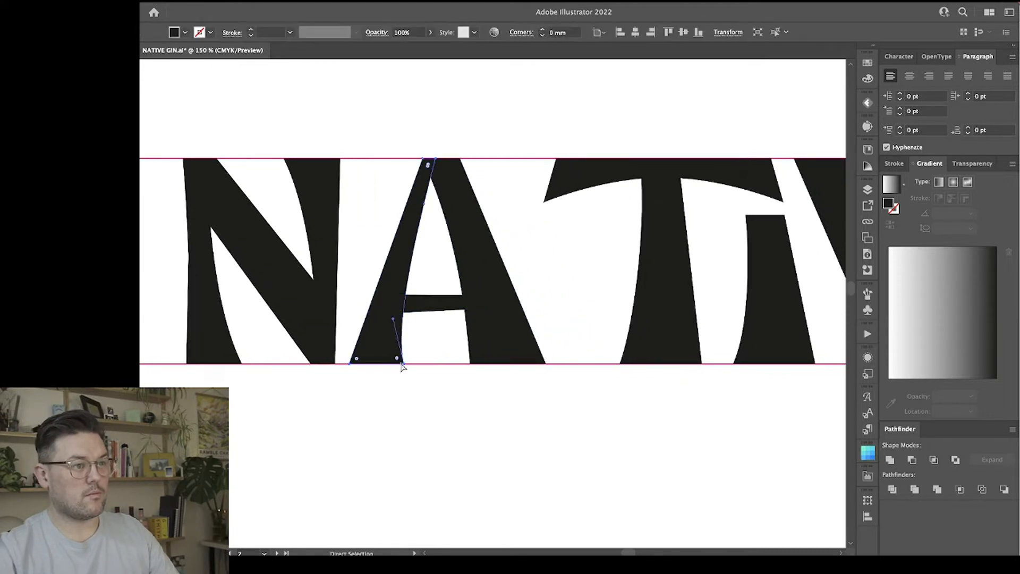
pyautogui.click(403, 364)
pyautogui.moveTo(403, 364); pyautogui.dragTo(405, 365)
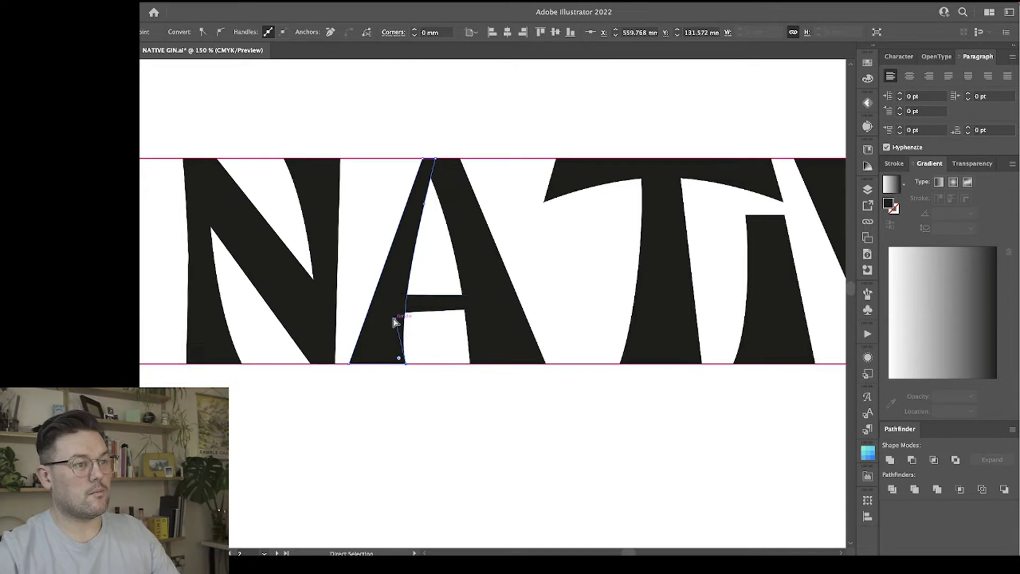
pyautogui.moveTo(393, 321); pyautogui.dragTo(390, 323)
pyautogui.moveTo(407, 367); pyautogui.dragTo(391, 364)
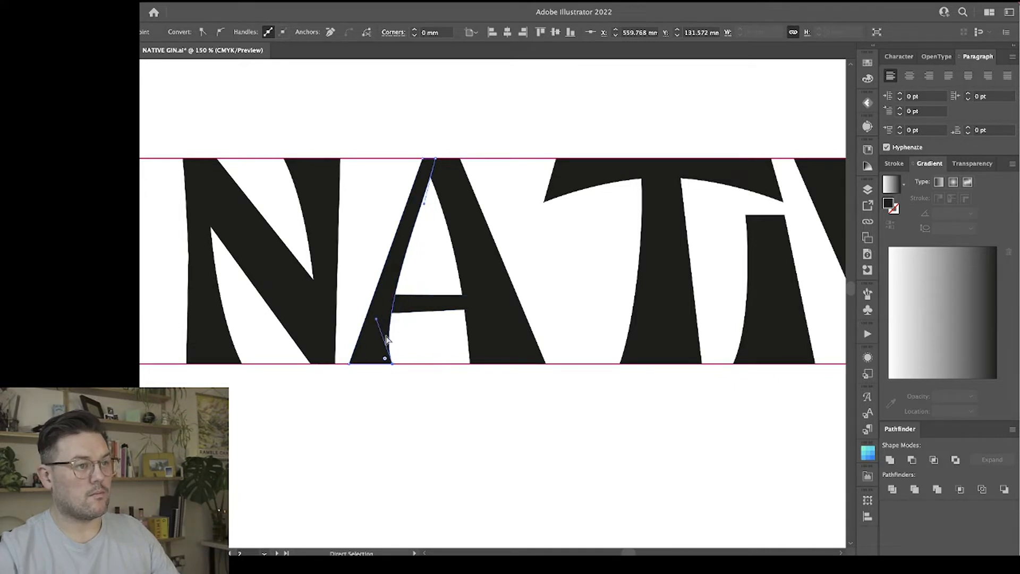
pyautogui.moveTo(378, 321); pyautogui.dragTo(387, 318)
pyautogui.click(430, 386)
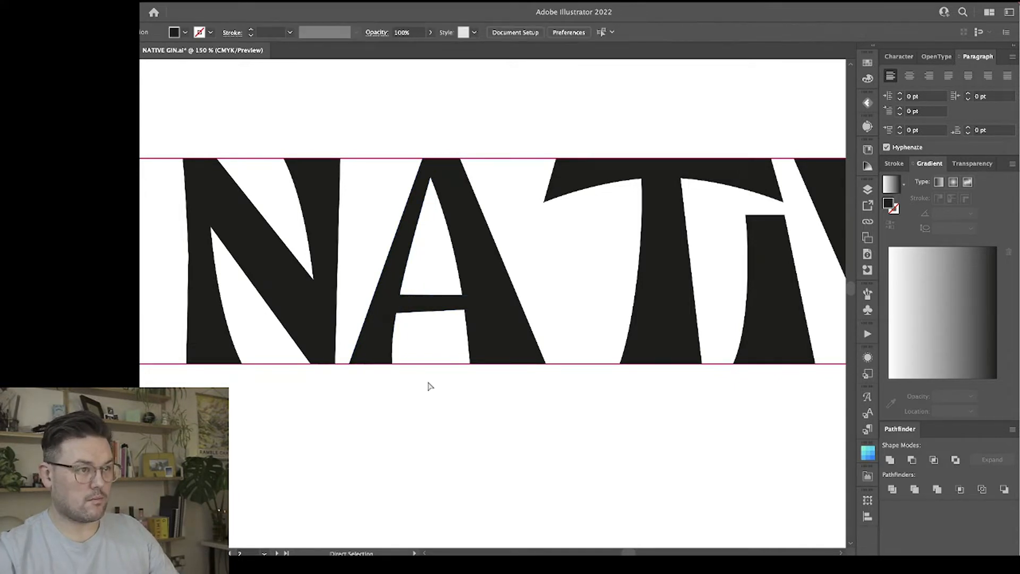
pyautogui.click(426, 206)
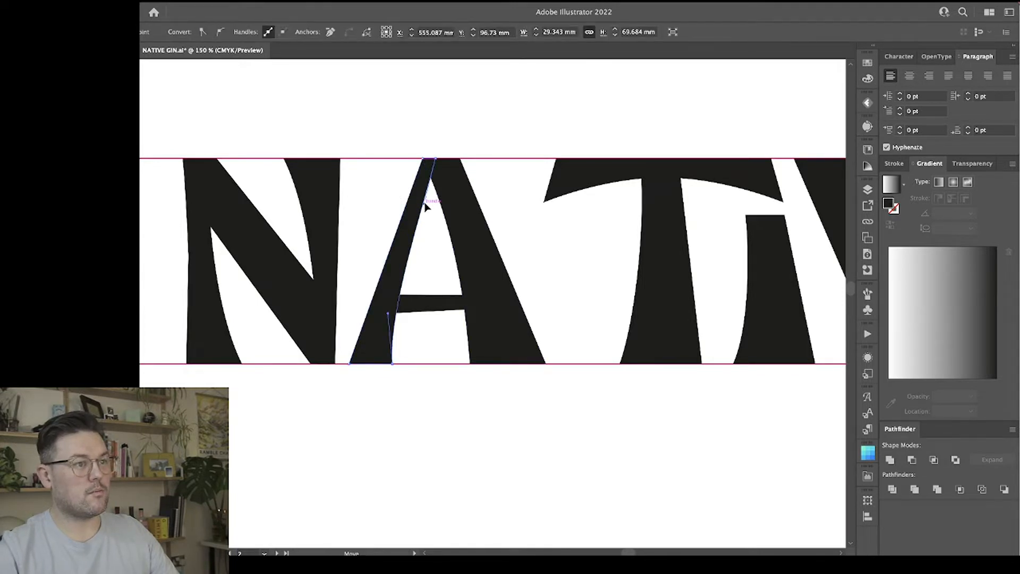
pyautogui.click(428, 231)
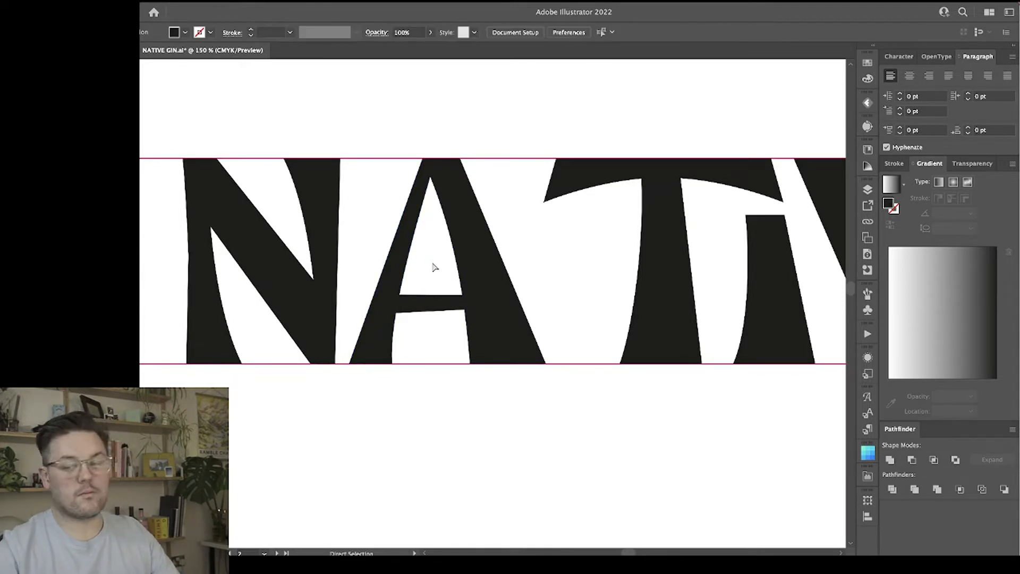
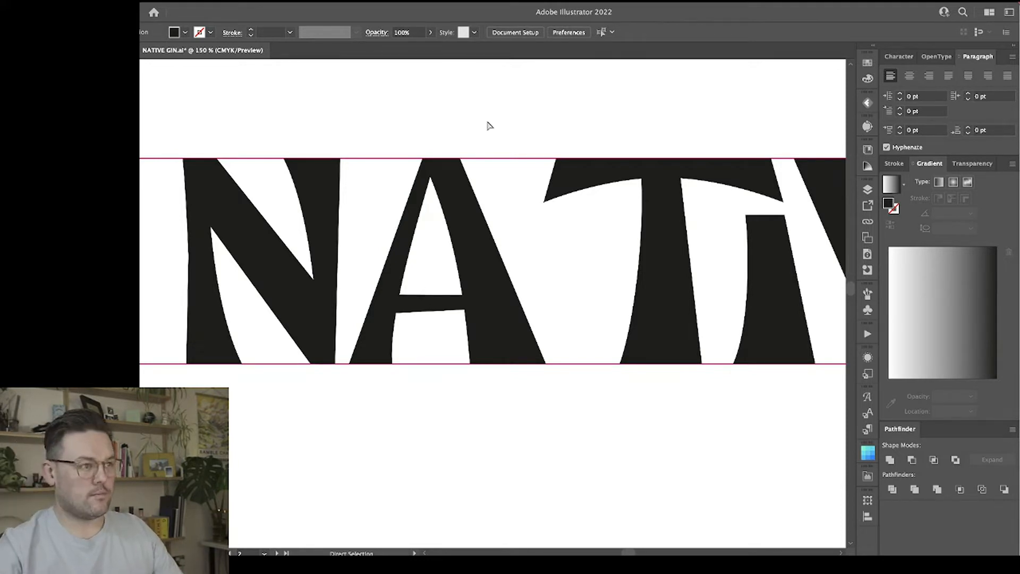
# Narrow the whole A by scaling both stems and the crossbar together horizontally from the right side.
pyautogui.press('v')
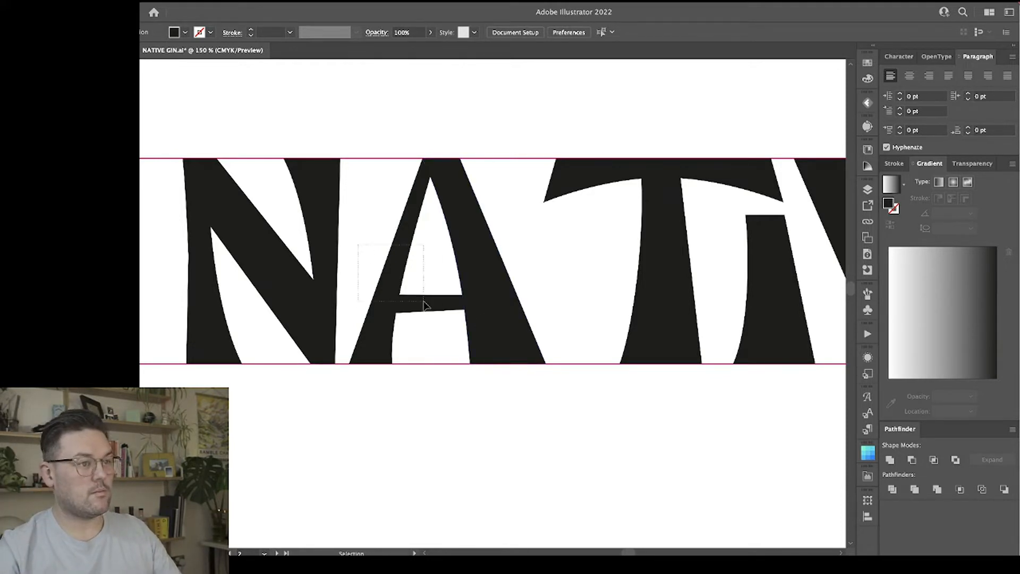
pyautogui.moveTo(494, 319)
pyautogui.mouseDown()
pyautogui.moveTo(326, 315)
pyautogui.moveTo(499, 316)
pyautogui.mouseUp()
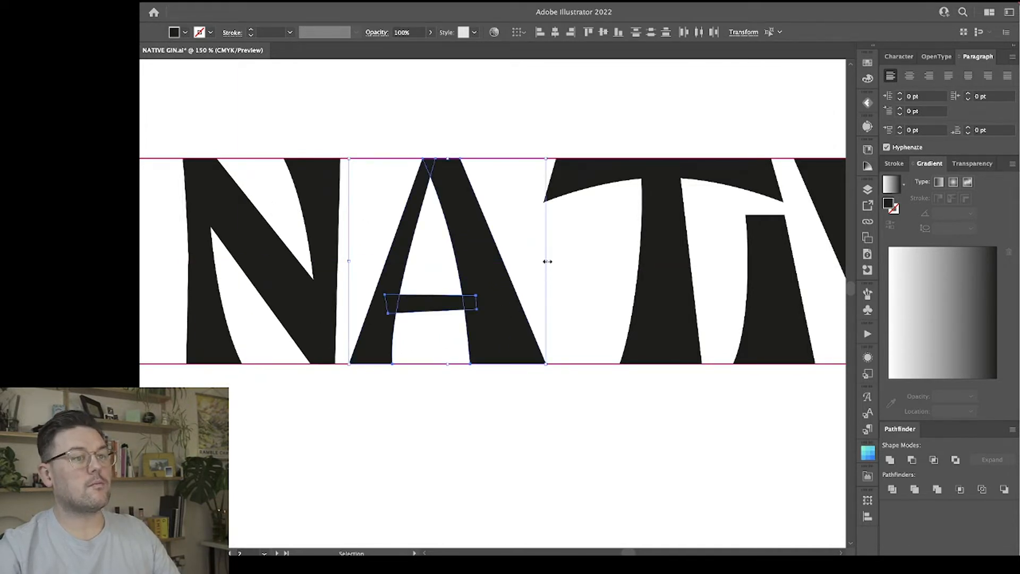
pyautogui.moveTo(547, 262); pyautogui.dragTo(529, 263)
pyautogui.click(563, 272)
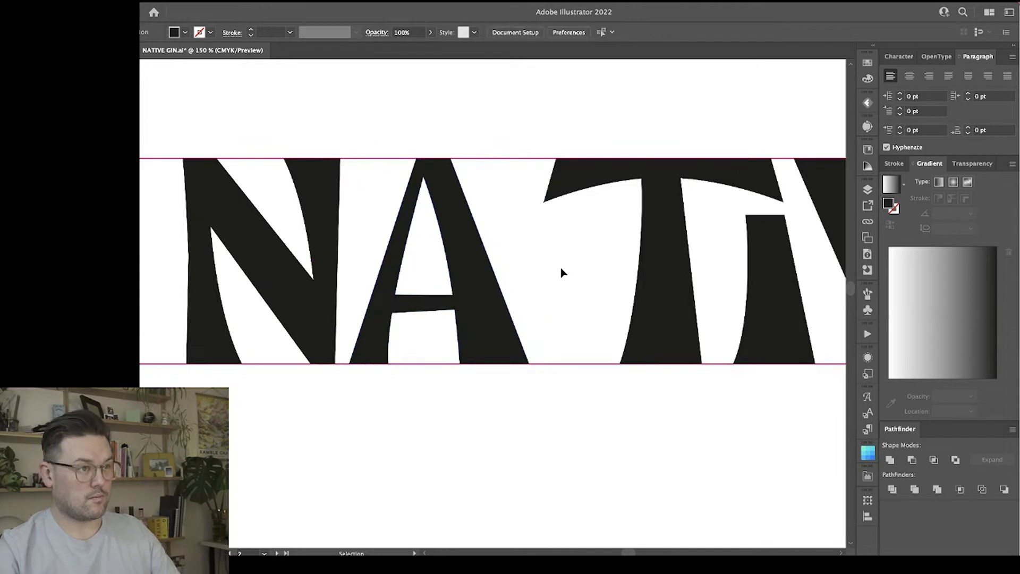
# Thicken the A's left stem slightly by nudging its top and bottom inner anchor points to the right.
pyautogui.click(409, 248)
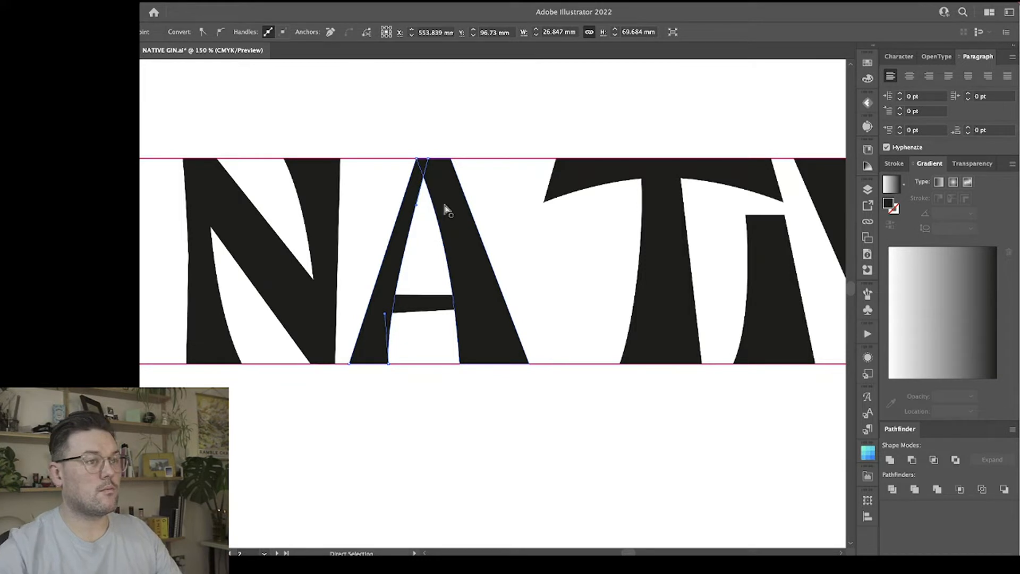
pyautogui.click(428, 161)
pyautogui.keyDown('shift'); pyautogui.click(389, 365); pyautogui.keyUp('shift')
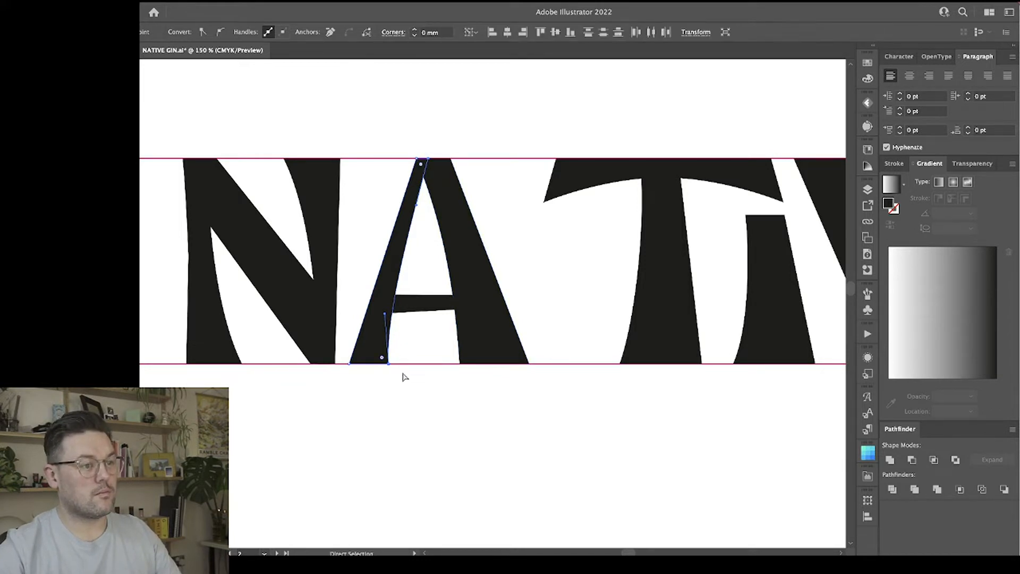
pyautogui.press('Right')
pyautogui.press('Right')
pyautogui.press('Right')
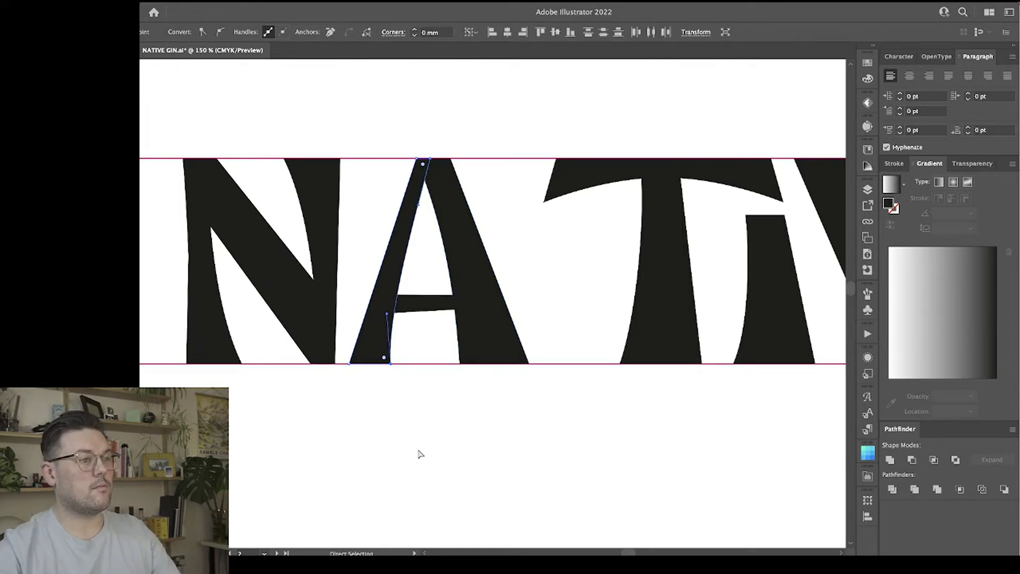
pyautogui.click(427, 452)
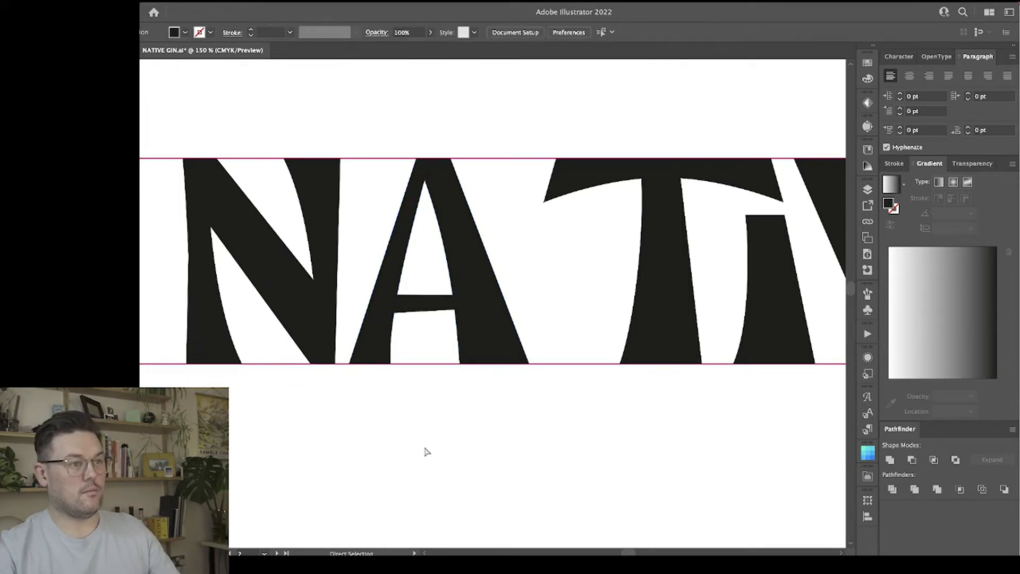
# Flare the foot of the A's left stem by shifting its outer base point slightly left and its inner base point right.
pyautogui.click(352, 364)
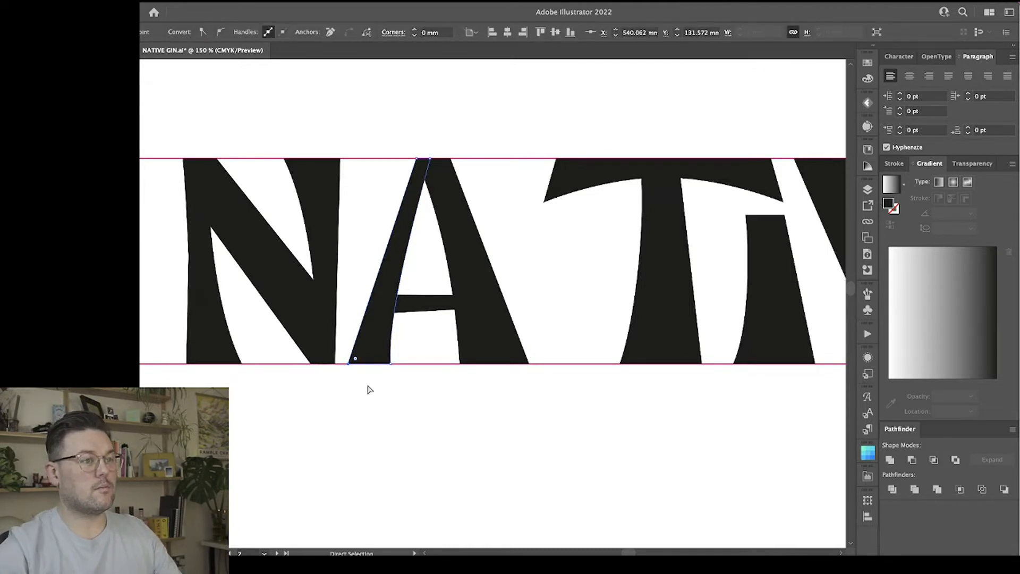
pyautogui.click(370, 390)
pyautogui.click(391, 364)
pyautogui.moveTo(390, 363); pyautogui.dragTo(399, 364)
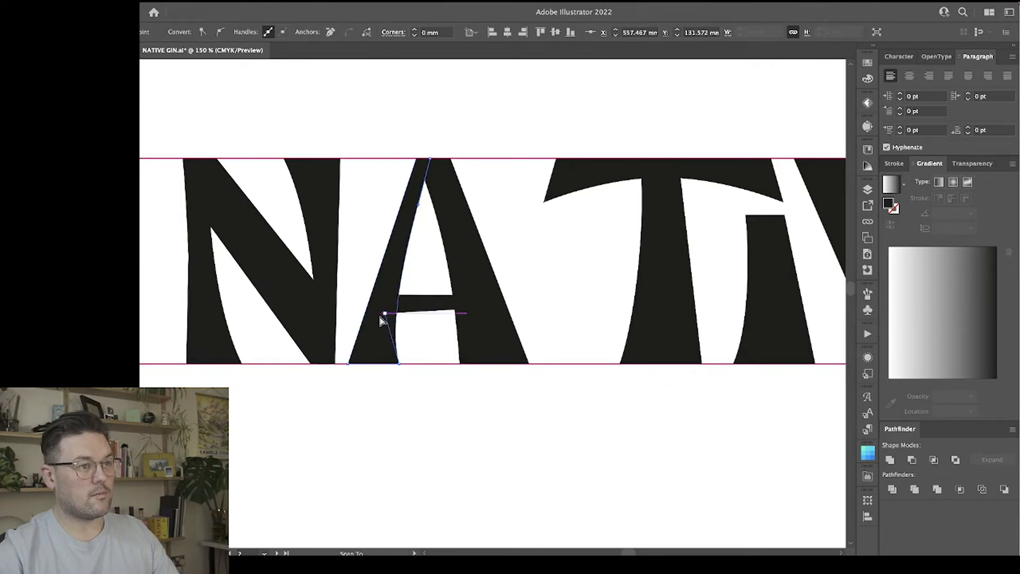
pyautogui.click(422, 410)
# Thicken the A's right stem by moving its top and bottom outer anchor points to the right.
pyautogui.hscroll(2, 423, 415)
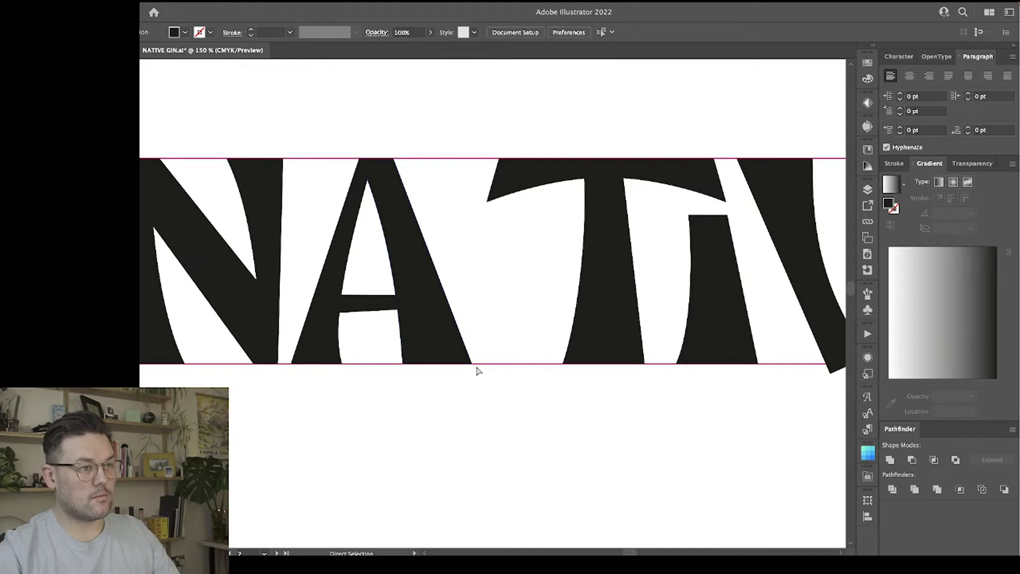
pyautogui.click(461, 335)
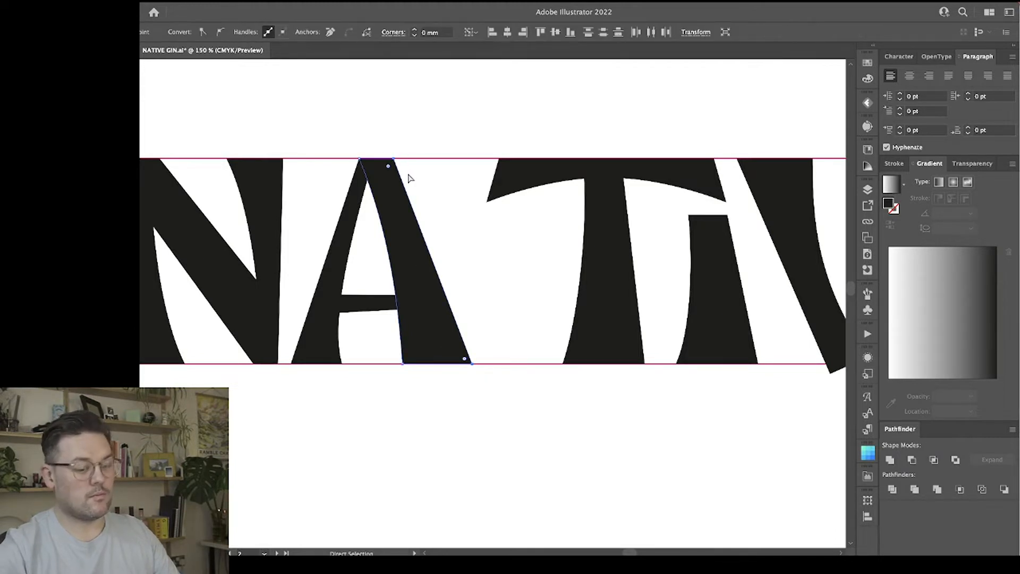
pyautogui.hscroll(-3, 409, 178)
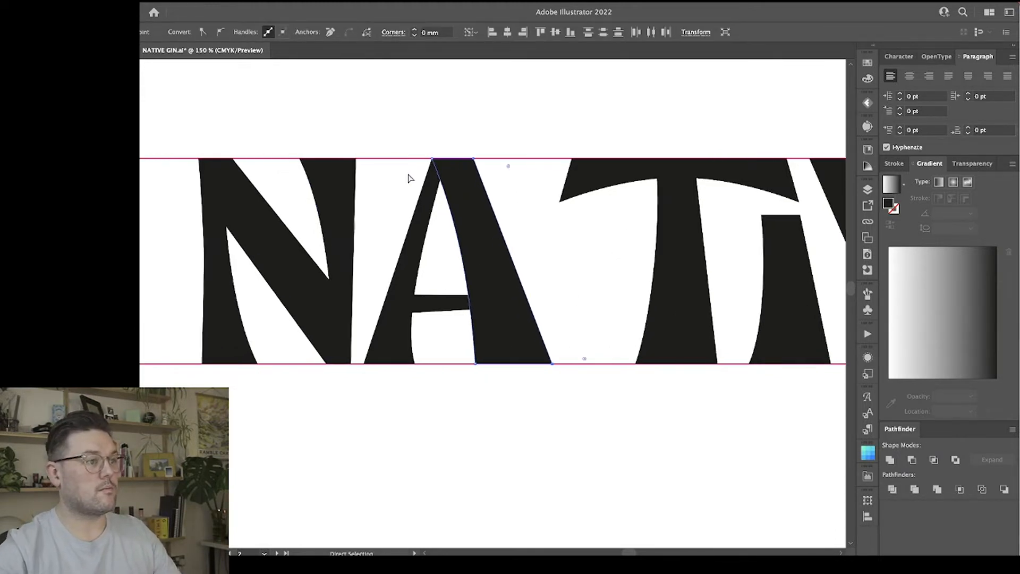
# Draw a circle about 14 mm wide over the N's diagonal and fill it with CMYK Red as a thickness gauge.
pyautogui.hscroll(-2, 410, 178)
pyautogui.press('l')
pyautogui.moveTo(305, 220); pyautogui.dragTo(346, 262)
pyautogui.click(866, 64)
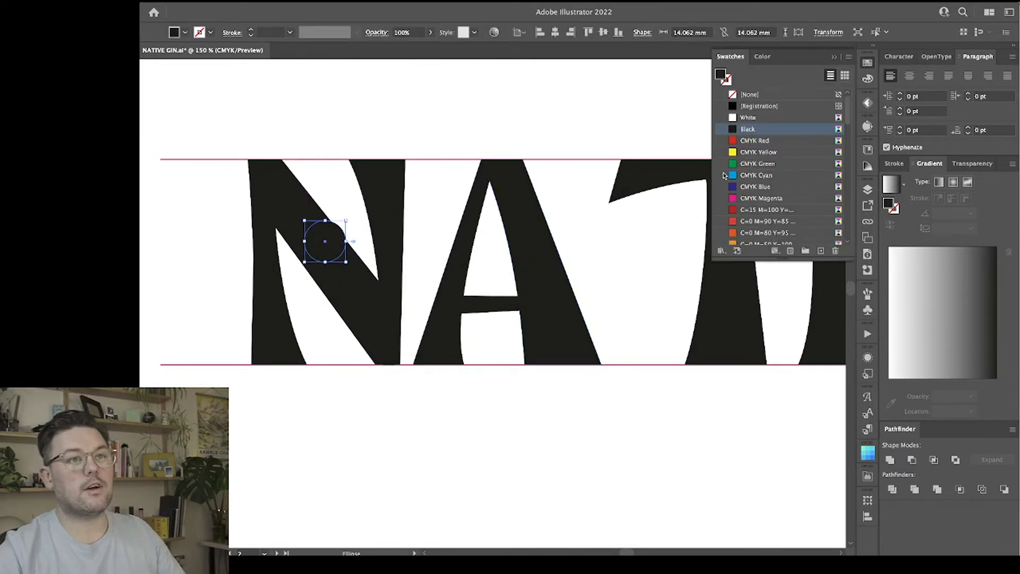
pyautogui.click(752, 142)
pyautogui.press('v')
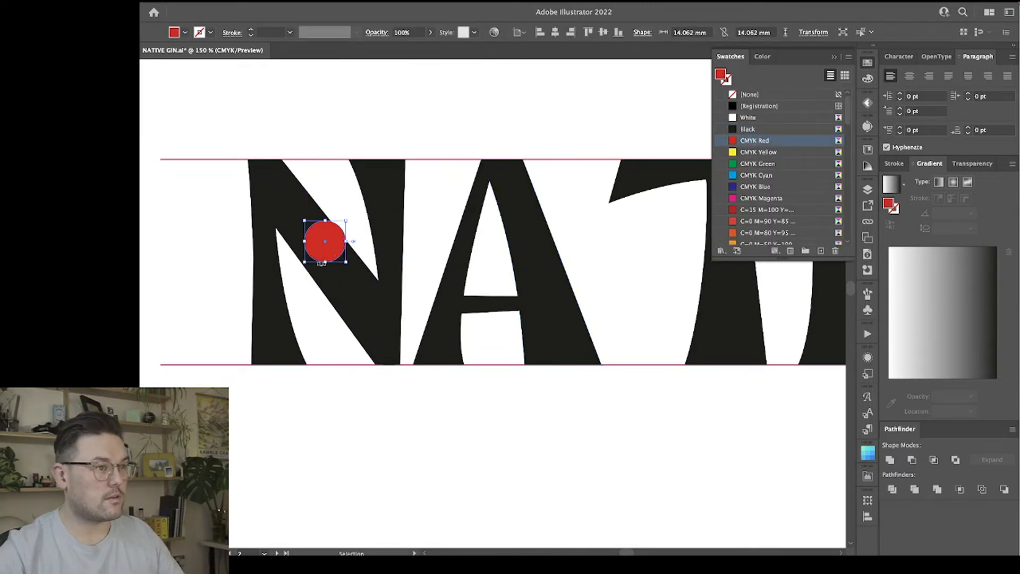
pyautogui.moveTo(326, 252)
pyautogui.mouseDown()
pyautogui.moveTo(320, 261)
pyautogui.moveTo(333, 256)
pyautogui.mouseUp()
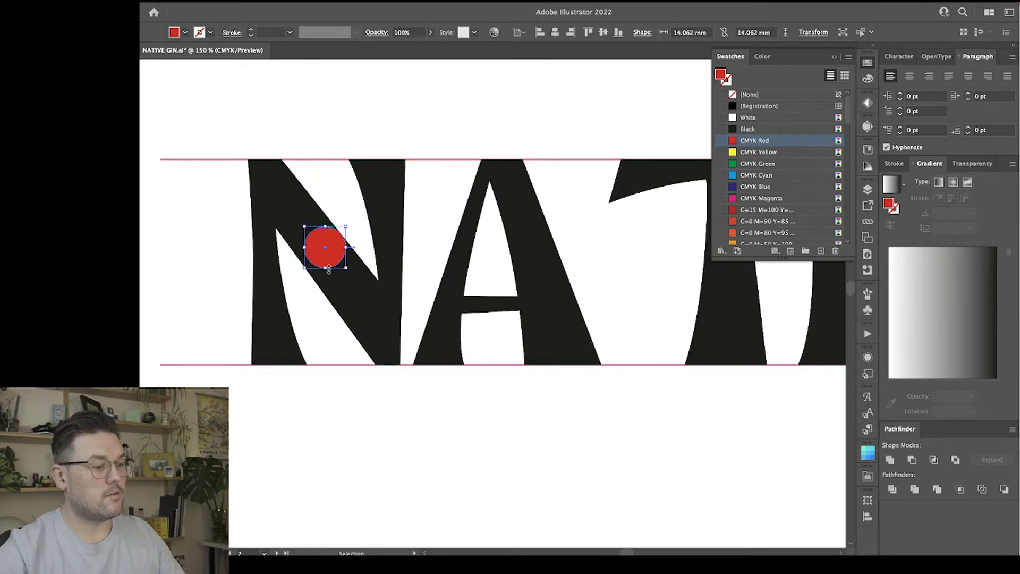
# Enlarge the red circle to about 16.6 mm so it spans the full thickness of the N's diagonal.
pyautogui.hotkey('ctrl', '=')
pyautogui.hotkey('ctrl', '=')
pyautogui.hscroll(-10, 350, 205)
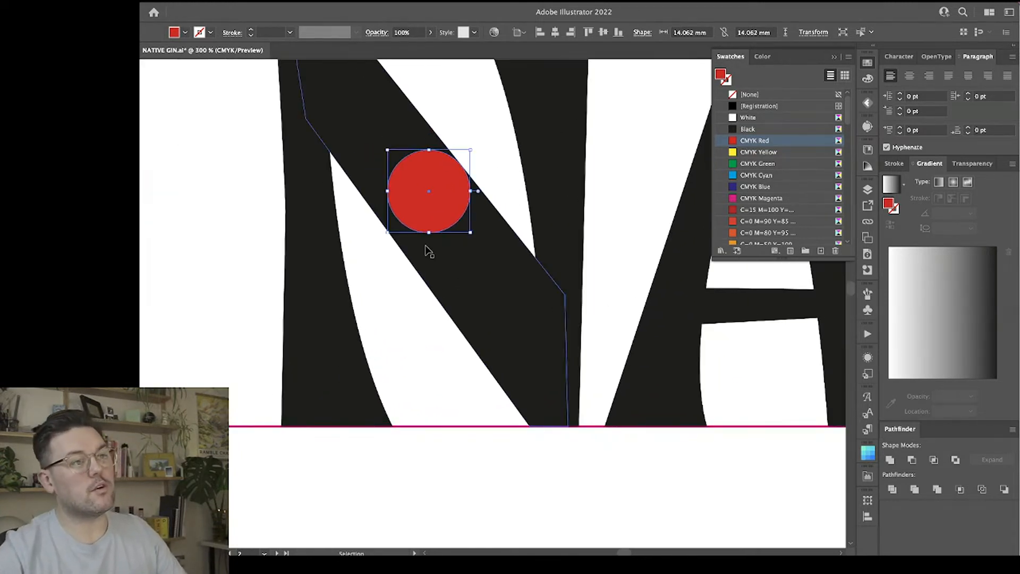
pyautogui.moveTo(429, 232); pyautogui.dragTo(430, 252)
pyautogui.moveTo(477, 149); pyautogui.dragTo(478, 152)
pyautogui.click(485, 155)
# Move the red circle onto the A's left stem and across to its right stem to compare stroke thickness.
pyautogui.hscroll(5, 485, 230)
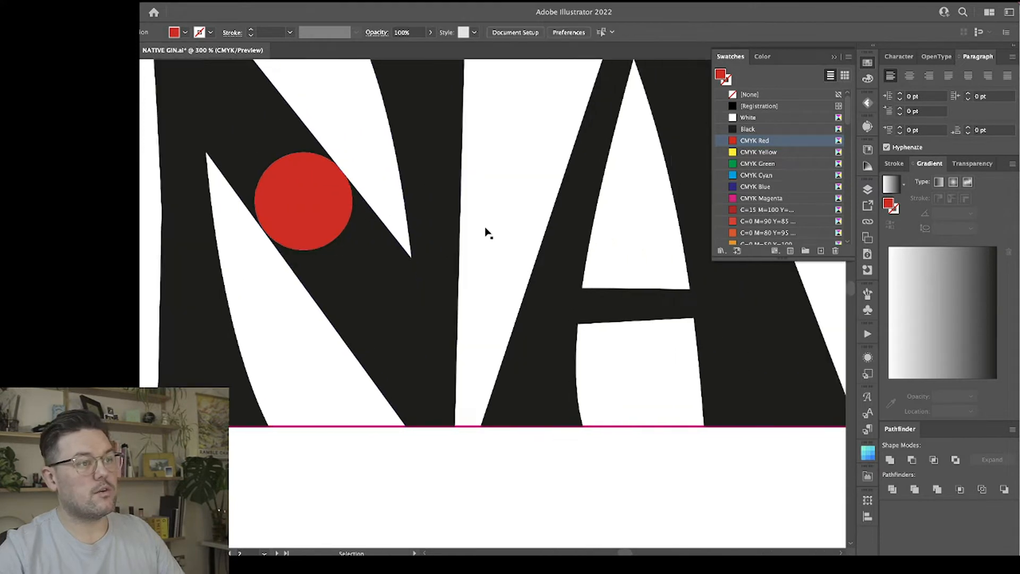
pyautogui.moveTo(267, 215)
pyautogui.mouseDown()
pyautogui.moveTo(338, 215)
pyautogui.moveTo(374, 162)
pyautogui.moveTo(260, 215)
pyautogui.moveTo(521, 250)
pyautogui.mouseUp()
pyautogui.hscroll(8, 473, 246)
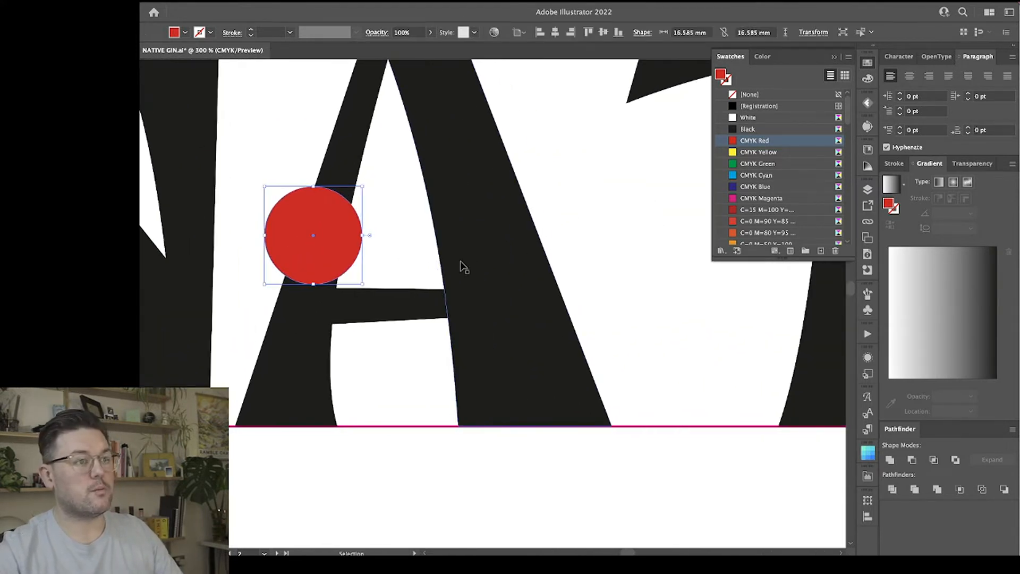
pyautogui.scroll(-2, 445, 275)
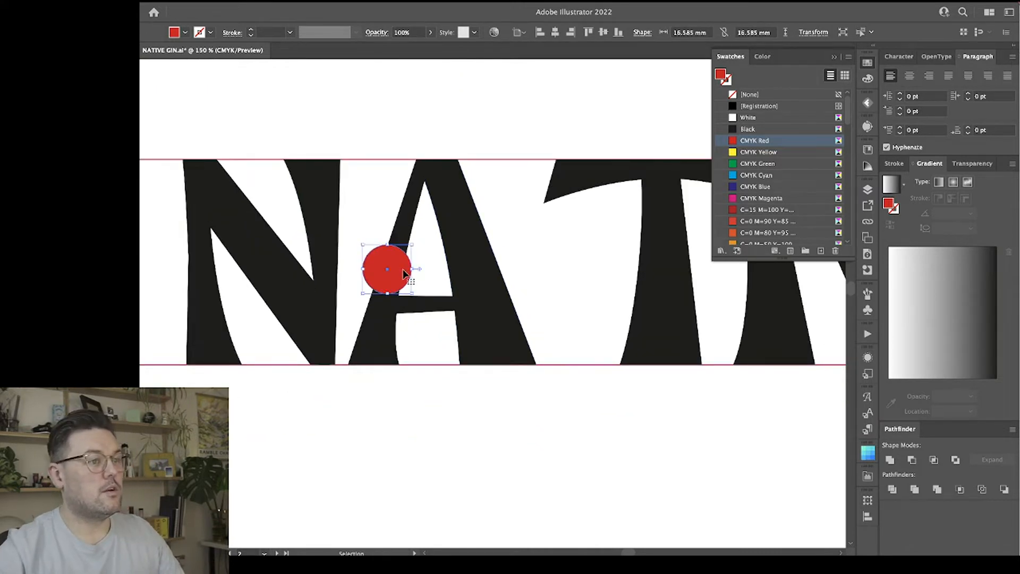
pyautogui.moveTo(404, 275)
pyautogui.mouseDown()
pyautogui.moveTo(495, 286)
pyautogui.moveTo(458, 196)
pyautogui.moveTo(467, 203)
pyautogui.moveTo(333, 231)
pyautogui.moveTo(476, 191)
pyautogui.moveTo(458, 175)
pyautogui.moveTo(498, 323)
pyautogui.moveTo(489, 276)
pyautogui.mouseUp()
# Move the lower curve handle of the A's right stem's inner edge slightly right to fit the red circle's width.
pyautogui.press('super+=')
pyautogui.press('a')
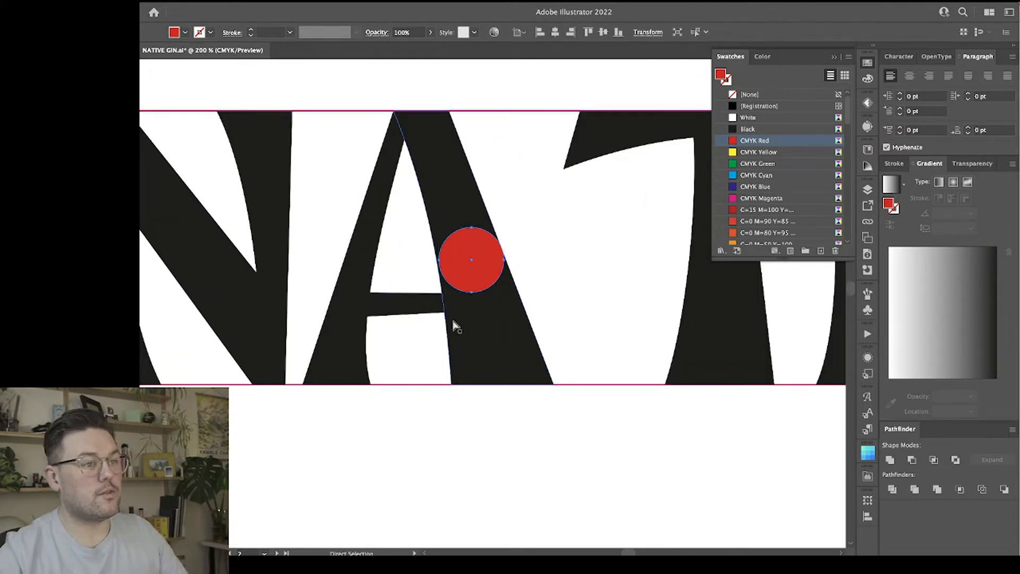
pyautogui.click(453, 322)
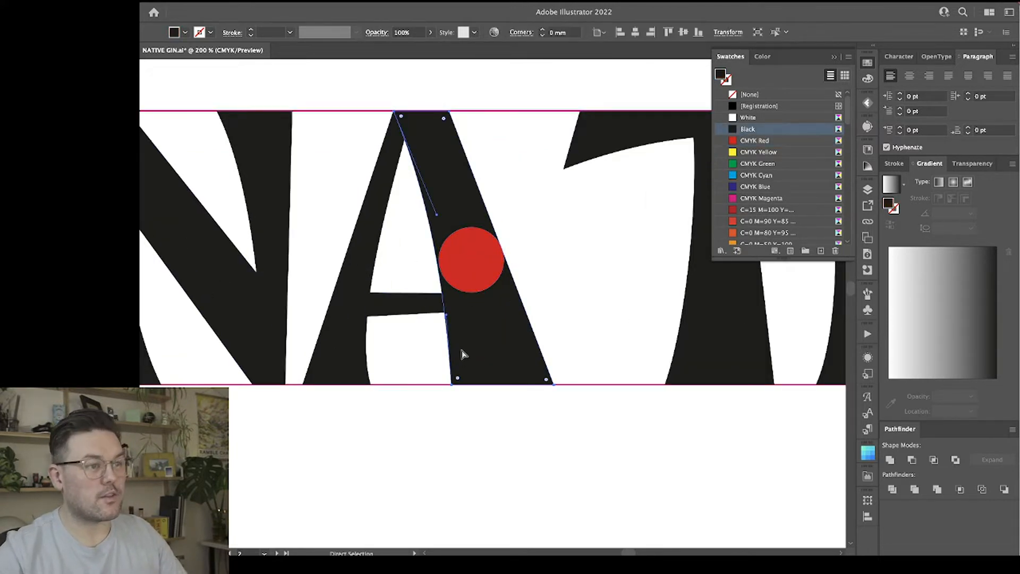
pyautogui.moveTo(447, 316); pyautogui.dragTo(452, 315)
pyautogui.click(556, 262)
# Move the red circle onto the T's stem and shift the whole stem slightly left.
pyautogui.hscroll(5, 556, 264)
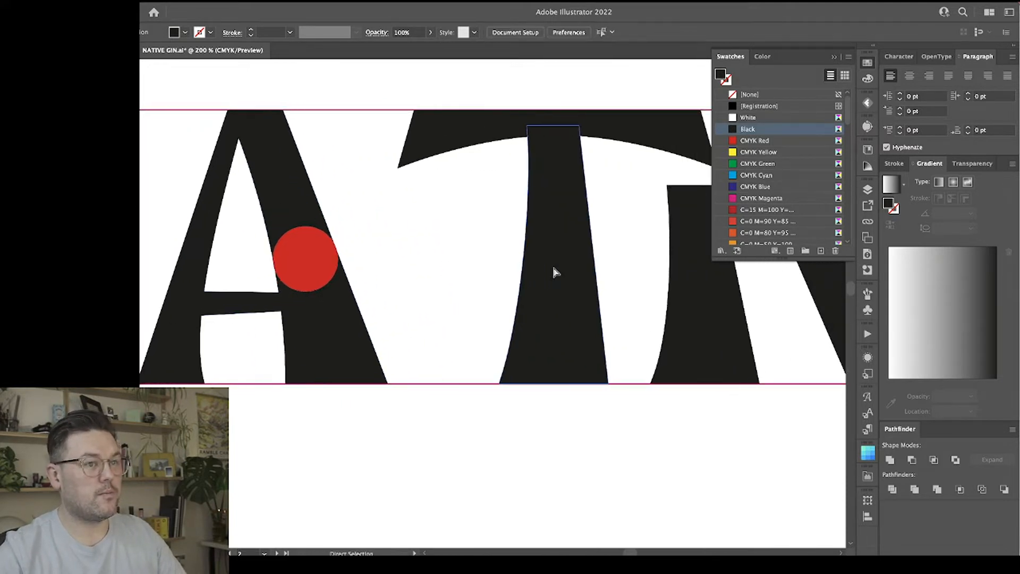
pyautogui.press('super+minus')
pyautogui.press('super+minus')
pyautogui.press('super+minus')
pyautogui.press('super+minus')
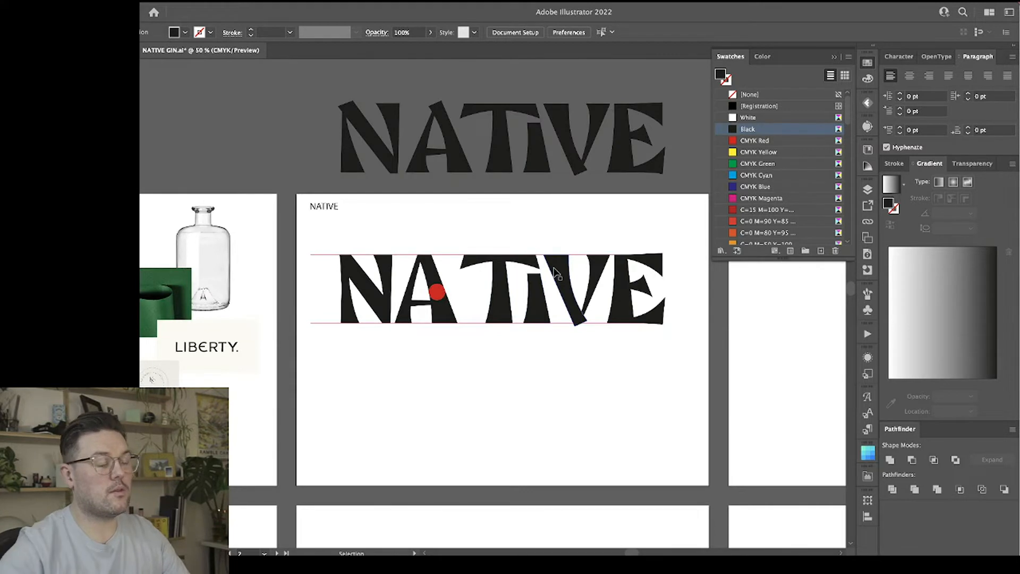
pyautogui.press('super+plus')
pyautogui.press('super+plus')
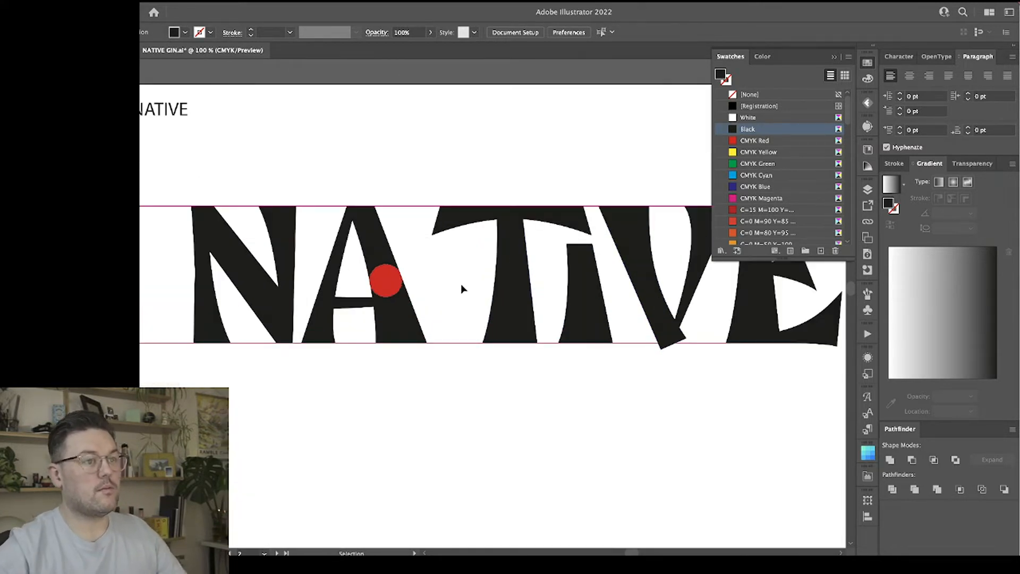
pyautogui.press('a')
pyautogui.click(502, 300)
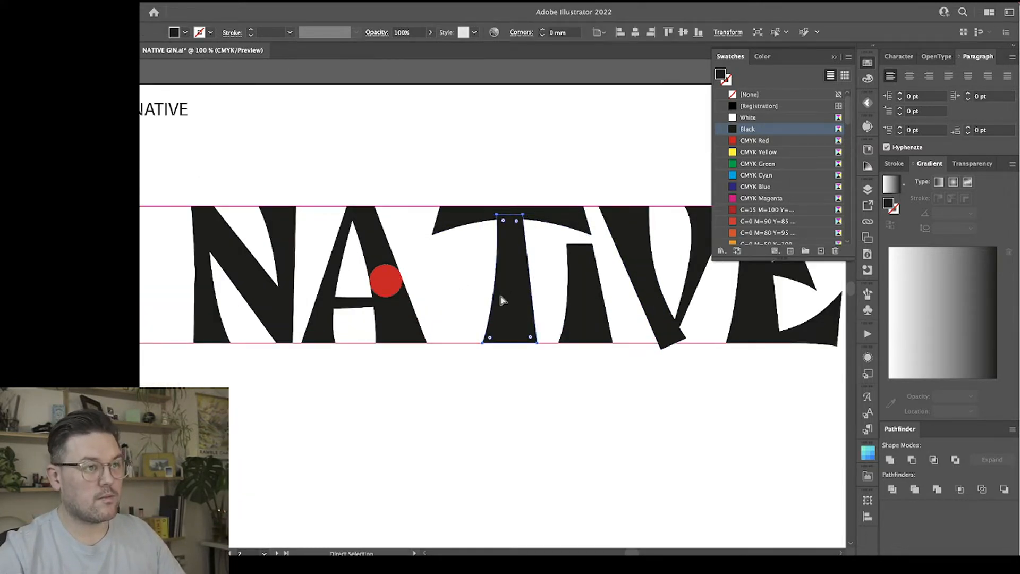
pyautogui.moveTo(384, 290); pyautogui.dragTo(489, 309)
pyautogui.click(496, 339)
pyautogui.moveTo(496, 214); pyautogui.dragTo(492, 214)
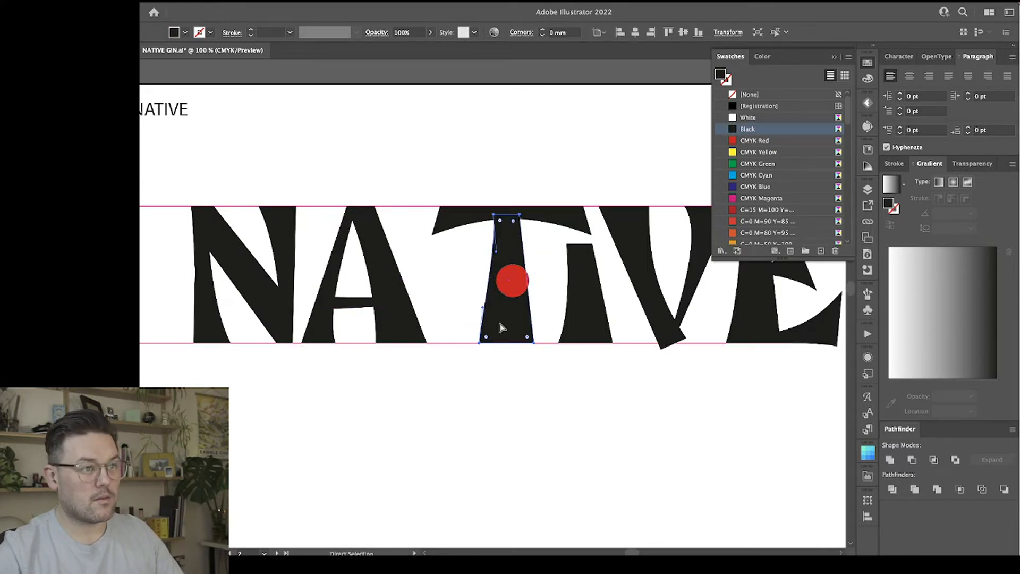
# Narrow the T stem's foot by moving its bottom-left point right, and nudge its top-right point to the right.
pyautogui.click(480, 344)
pyautogui.moveTo(480, 344); pyautogui.dragTo(486, 343)
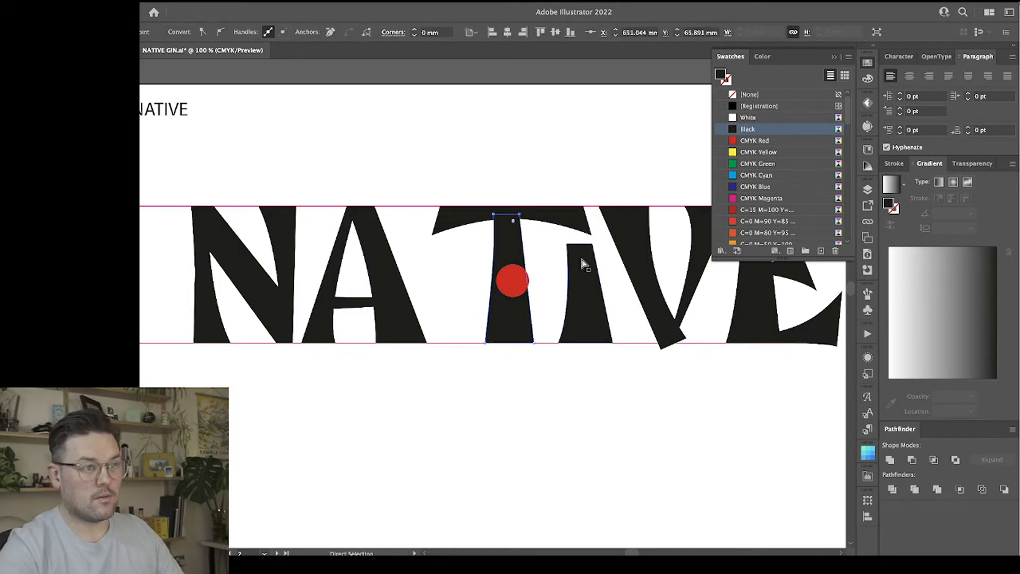
pyautogui.press('Right')
pyautogui.press('Right')
pyautogui.press('Right')
pyautogui.press('Right')
pyautogui.press('Right')
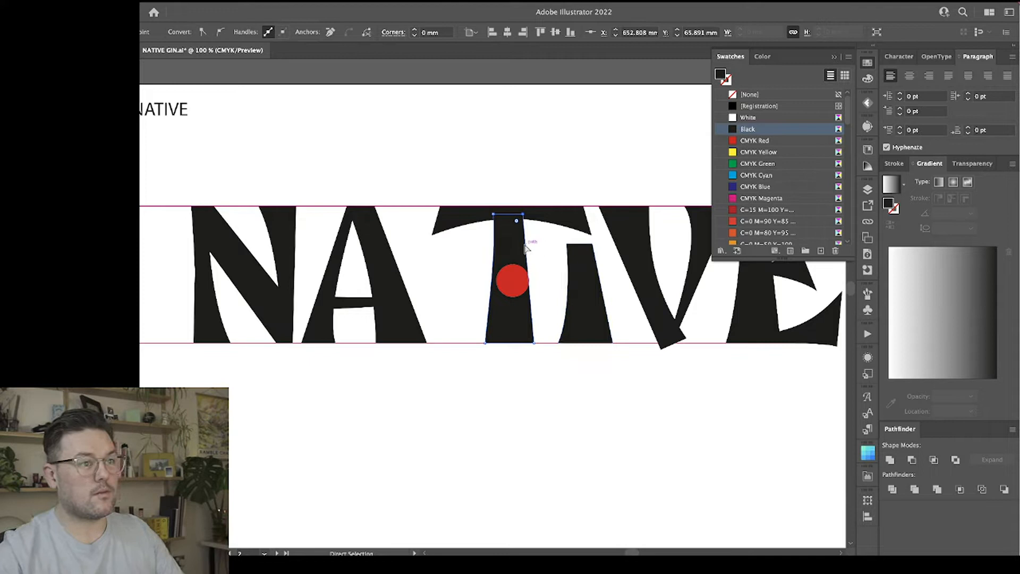
# Nudge the T stem's top-left point slightly right and shorten its curve handle to straighten the left edge.
pyautogui.click(494, 214)
pyautogui.press('Right')
pyautogui.press('Right')
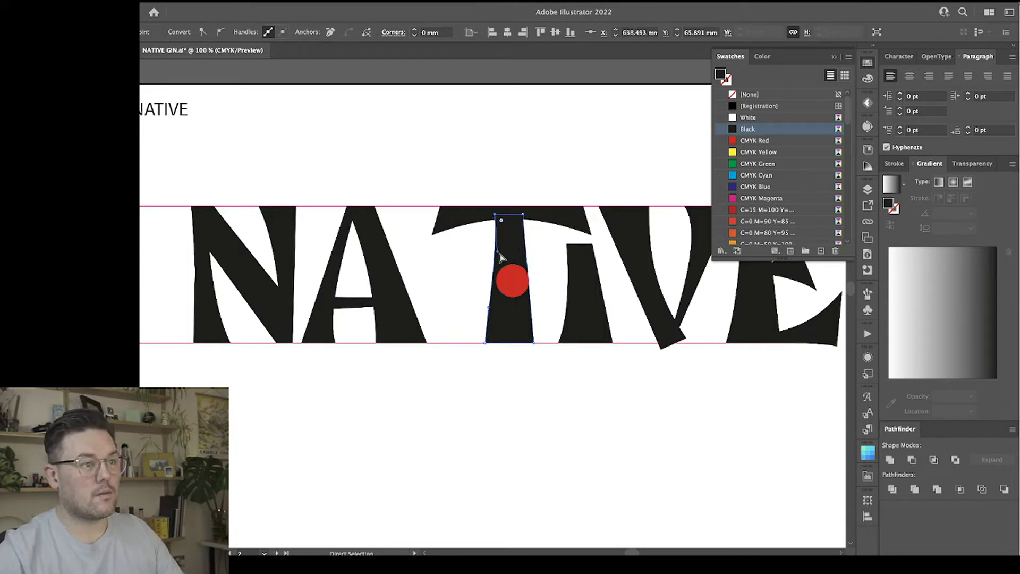
pyautogui.moveTo(498, 251); pyautogui.dragTo(498, 245)
pyautogui.click(506, 319)
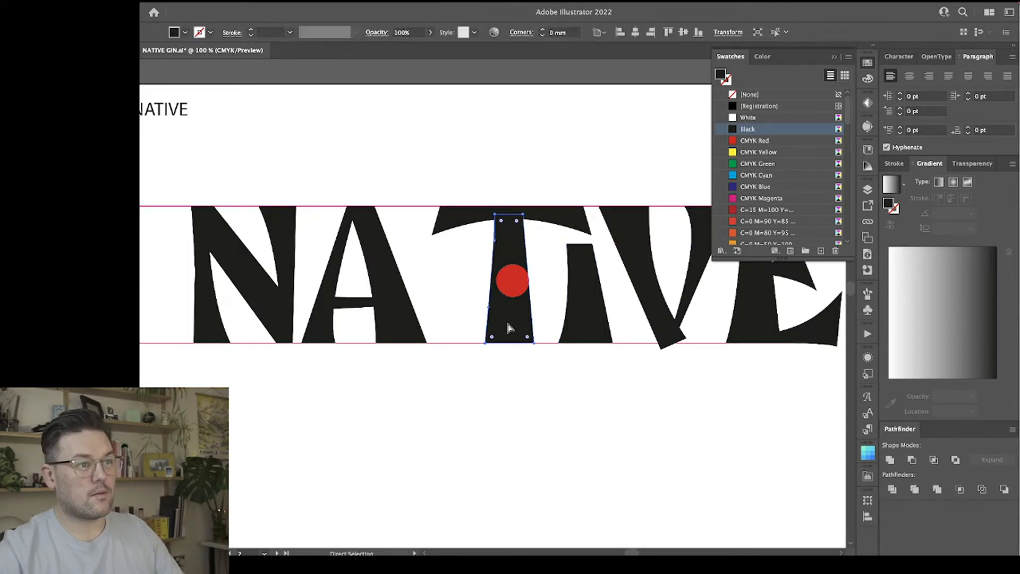
# Thin the T's stem by moving its top-left and bottom-left anchor points to the right together.
pyautogui.click(523, 214)
pyautogui.click(486, 343)
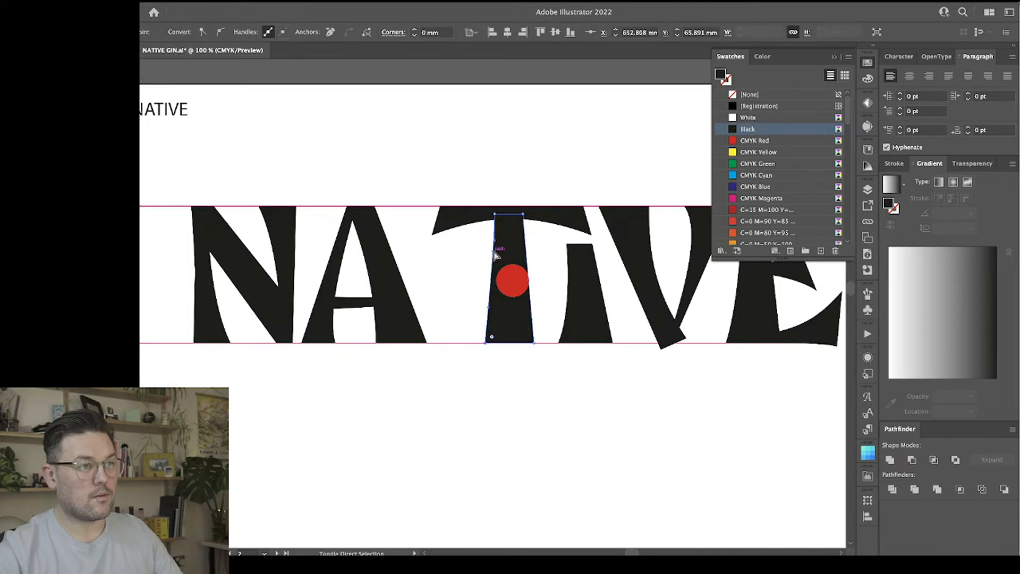
pyautogui.keyDown('shift'); pyautogui.click(494, 214); pyautogui.keyUp('shift')
pyautogui.hotkey('shift', 'Right')
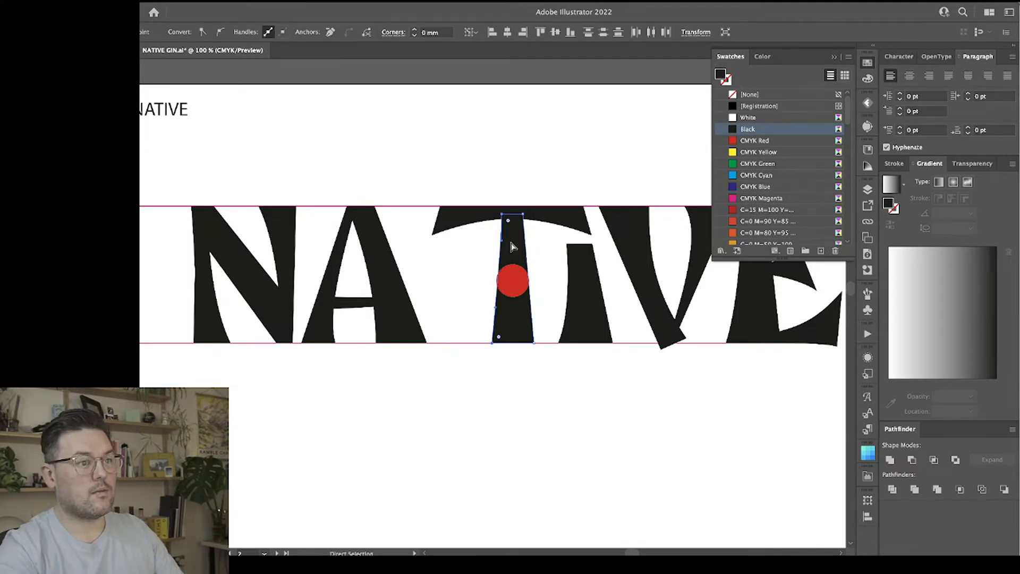
pyautogui.click(500, 418)
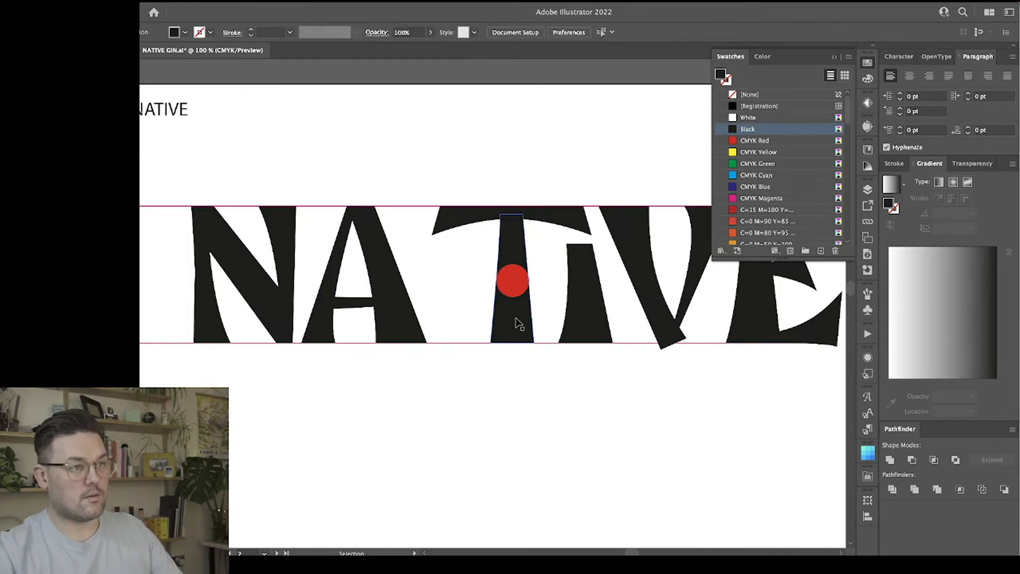
# Move the T's stem left toward the A, and narrow the crossbar so it sits centred over the stem.
pyautogui.press('v')
pyautogui.moveTo(517, 320); pyautogui.dragTo(466, 320)
pyautogui.moveTo(531, 221); pyautogui.dragTo(490, 220)
pyautogui.click(531, 244)
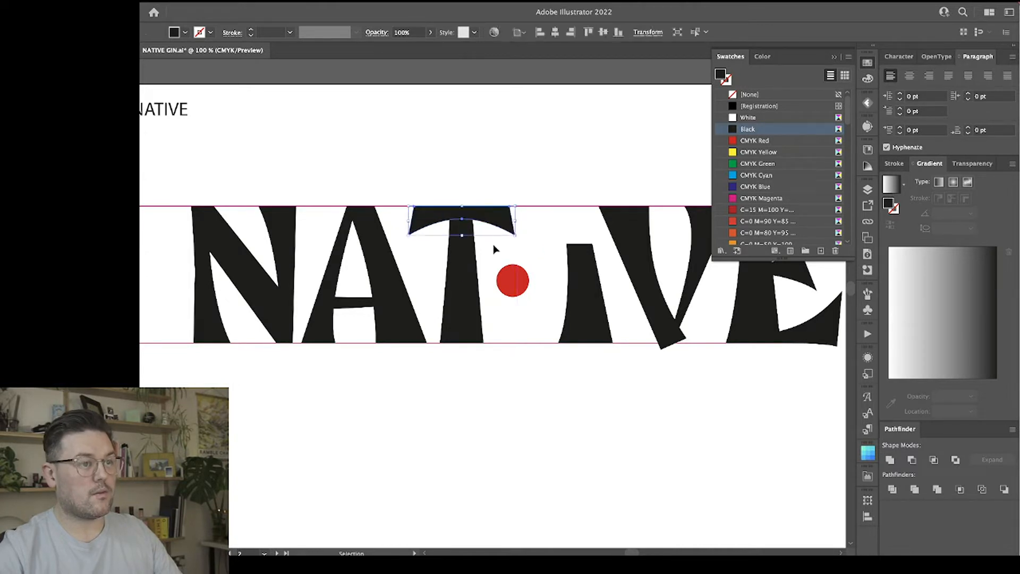
pyautogui.click(467, 239)
pyautogui.keyDown('shift'); pyautogui.click(478, 220); pyautogui.keyUp('shift')
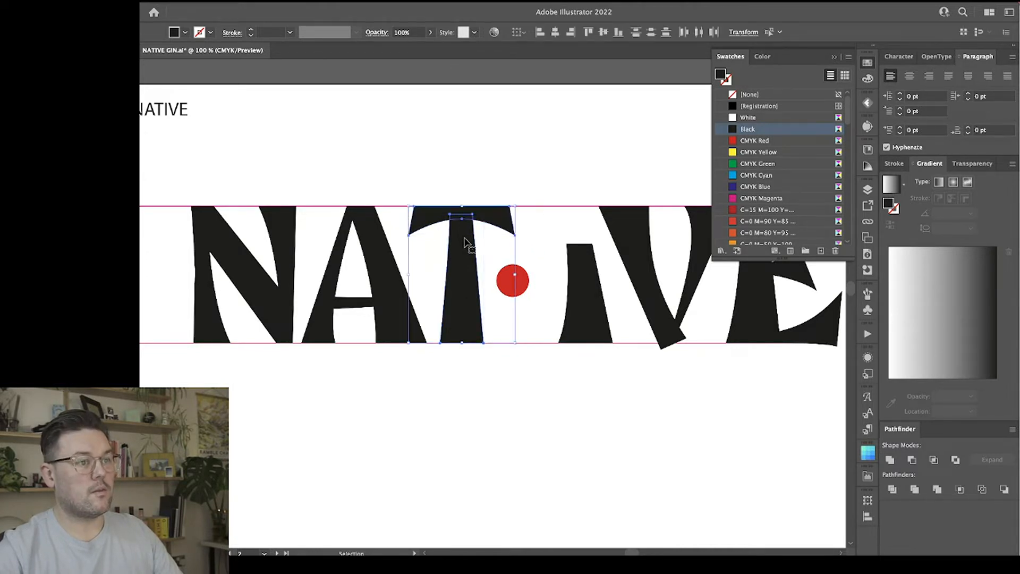
pyautogui.click(461, 266)
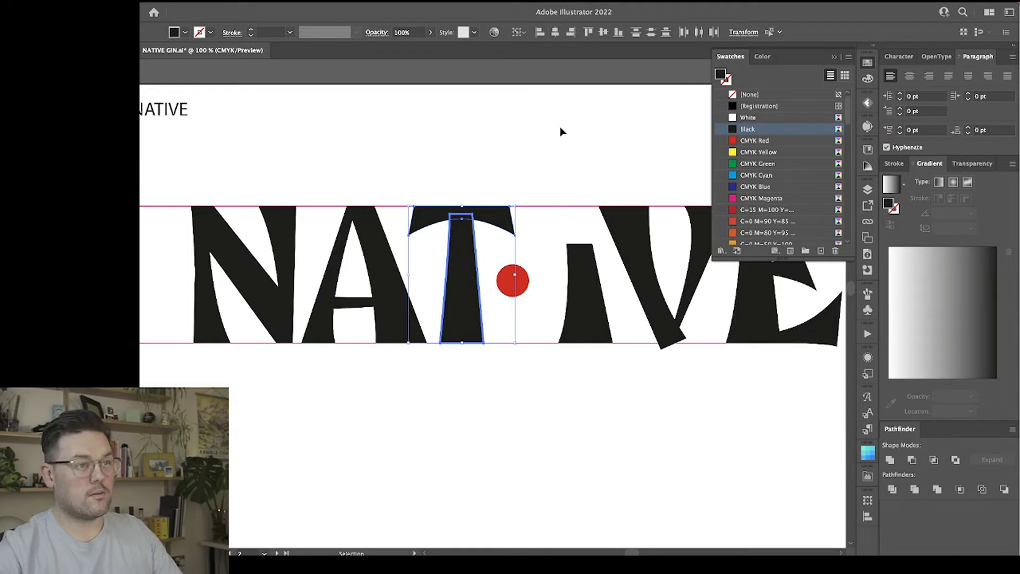
pyautogui.click(555, 150)
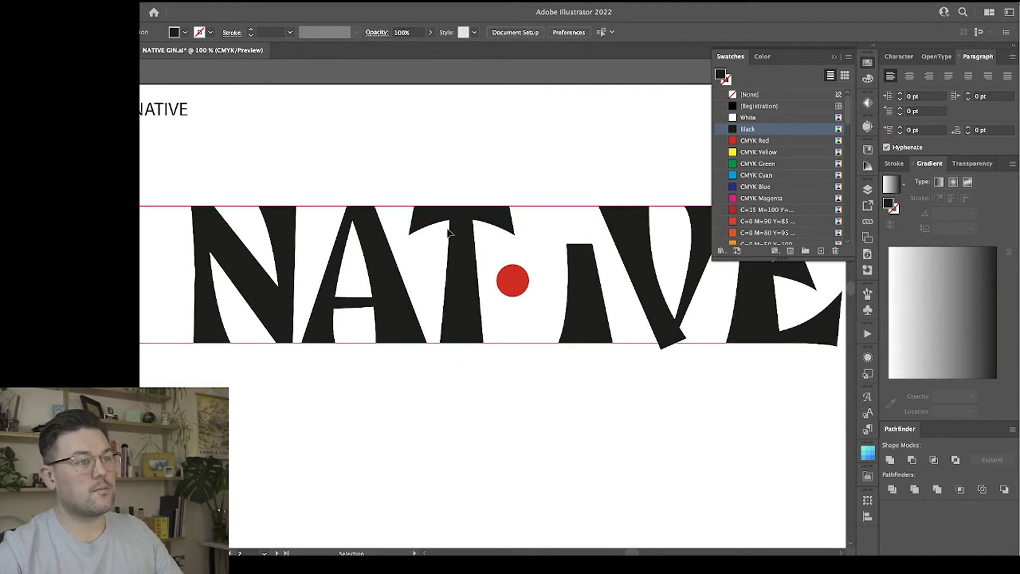
# Try a shallower T crossbar by scaling down its height from the lower edge, and undo it.
pyautogui.click(488, 219)
pyautogui.moveTo(463, 235); pyautogui.dragTo(463, 227)
pyautogui.click(528, 247)
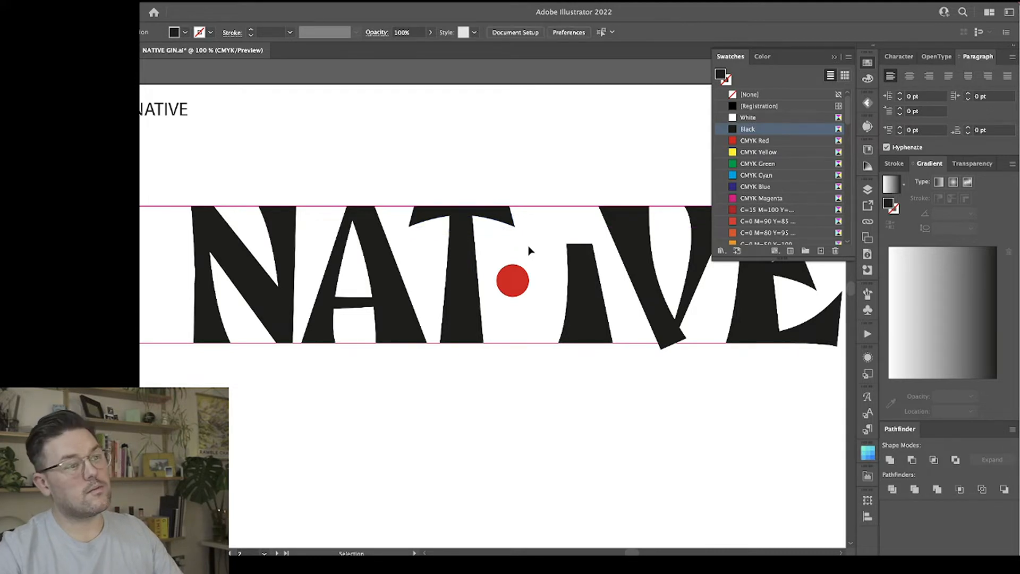
pyautogui.press('super+z')
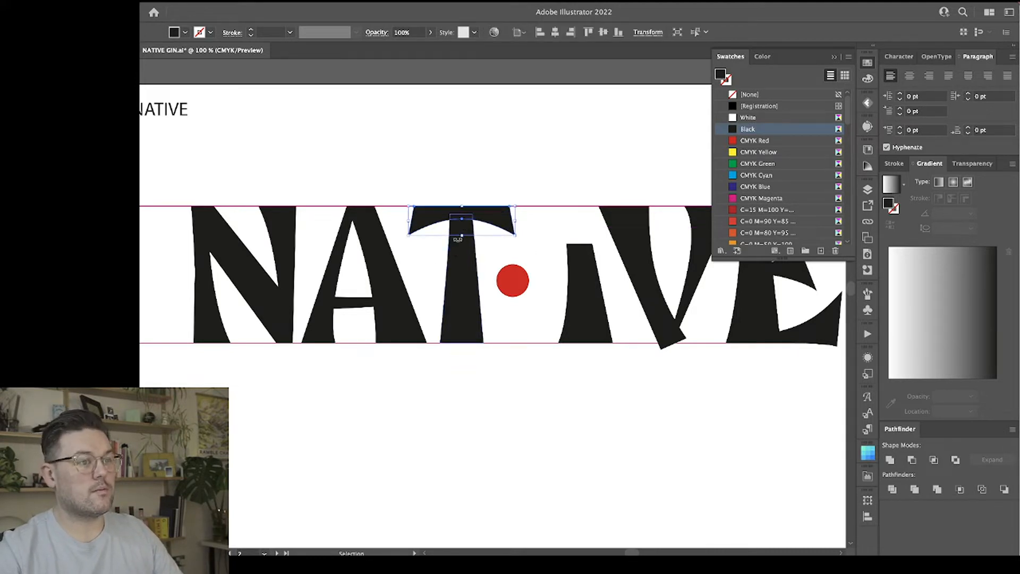
# Raise the middle anchor point of the T crossbar's lower edge slightly to deepen the arch.
pyautogui.press('a')
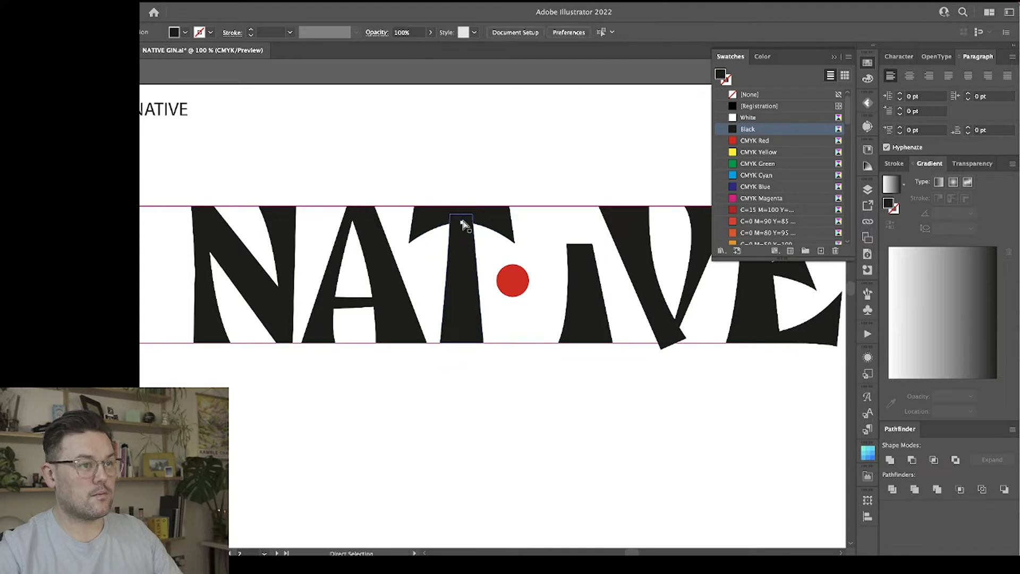
pyautogui.click(463, 226)
pyautogui.click(487, 227)
pyautogui.moveTo(461, 223); pyautogui.dragTo(461, 217)
pyautogui.click(480, 158)
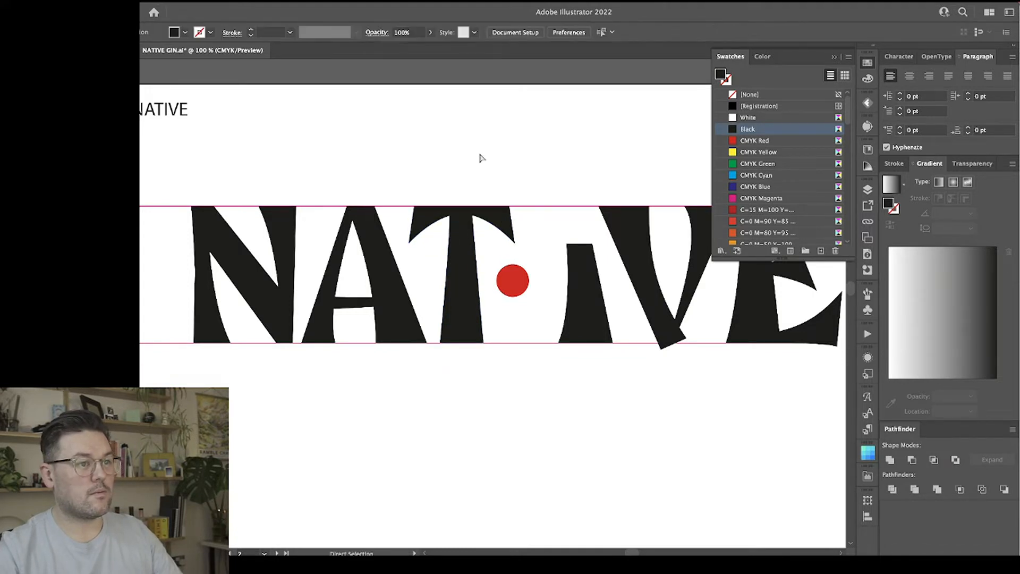
# Scale the T's crossbar down vertically from its lower edge to make it thinner with a flatter arch.
pyautogui.hscroll(3, 480, 158)
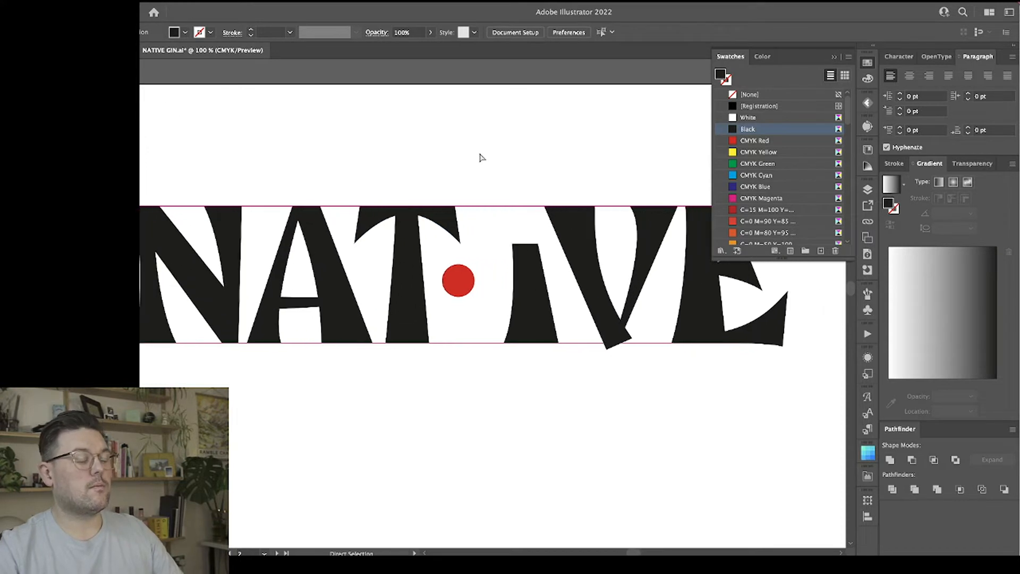
pyautogui.press('v')
pyautogui.click(425, 223)
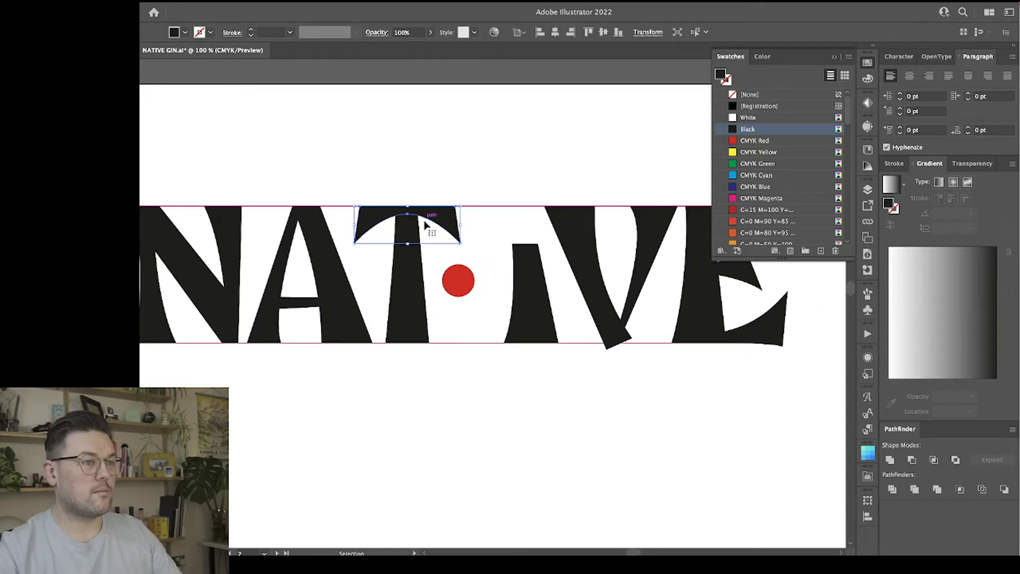
pyautogui.moveTo(404, 245); pyautogui.dragTo(409, 224)
pyautogui.click(423, 175)
pyautogui.click(419, 173)
# Lower the middle anchor point of the T crossbar's underside slightly to thicken the bar above the stem.
pyautogui.hotkey('ctrl', '=')
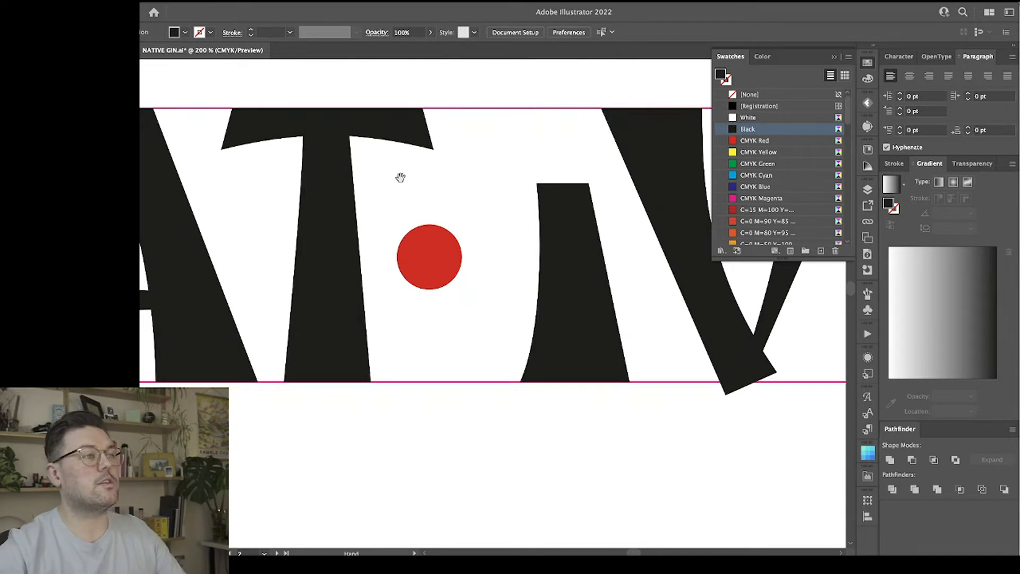
pyautogui.moveTo(401, 177); pyautogui.dragTo(521, 237)
pyautogui.click(454, 196)
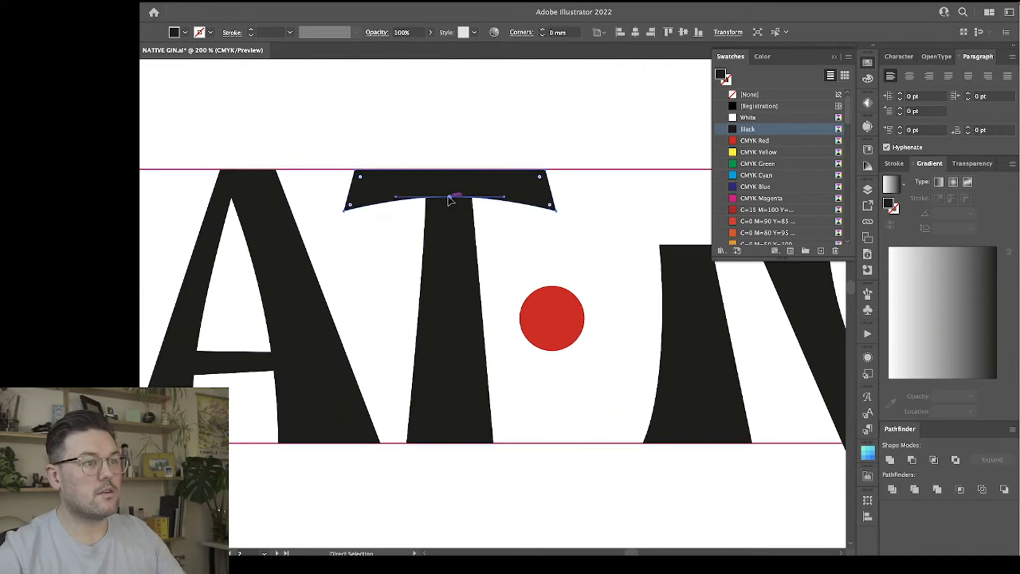
pyautogui.moveTo(449, 197); pyautogui.dragTo(449, 201)
pyautogui.click(389, 226)
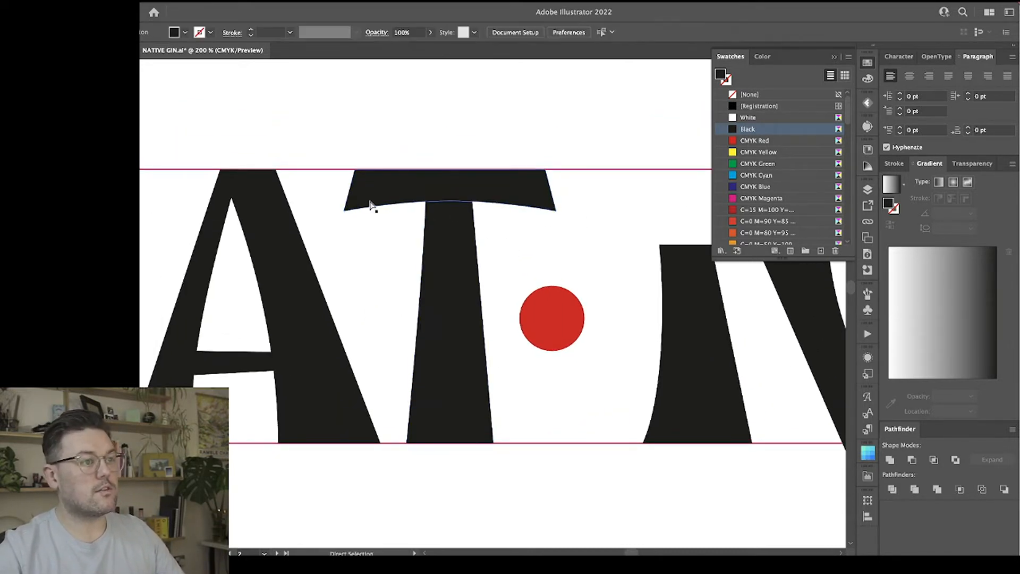
# Move the T crossbar's two top corner points outward until both ends are nearly vertical.
pyautogui.moveTo(355, 170); pyautogui.dragTo(350, 172)
pyautogui.moveTo(548, 170); pyautogui.dragTo(552, 173)
pyautogui.click(595, 200)
pyautogui.moveTo(351, 170); pyautogui.dragTo(347, 172)
pyautogui.moveTo(549, 172); pyautogui.dragTo(553, 170)
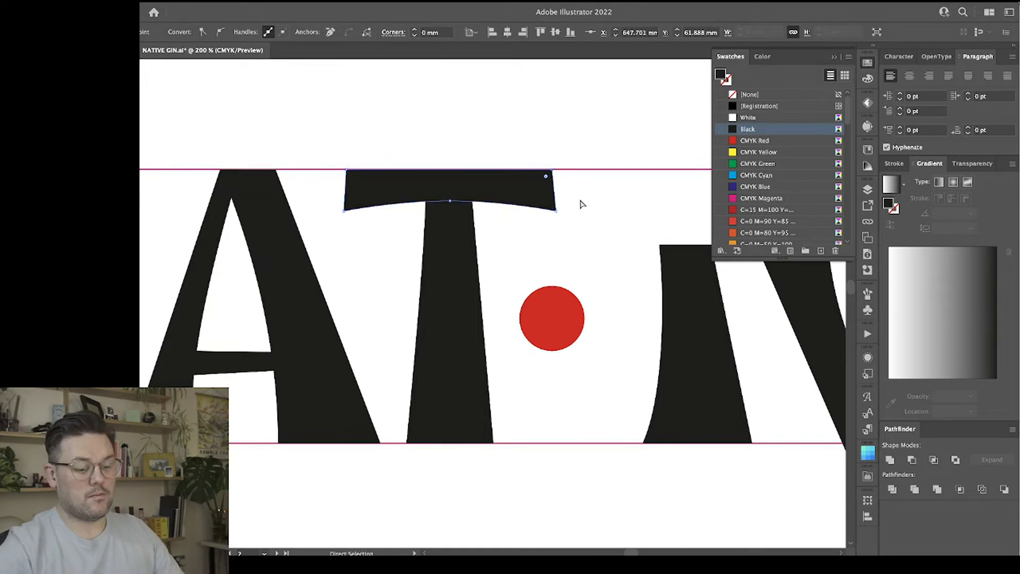
pyautogui.click(580, 203)
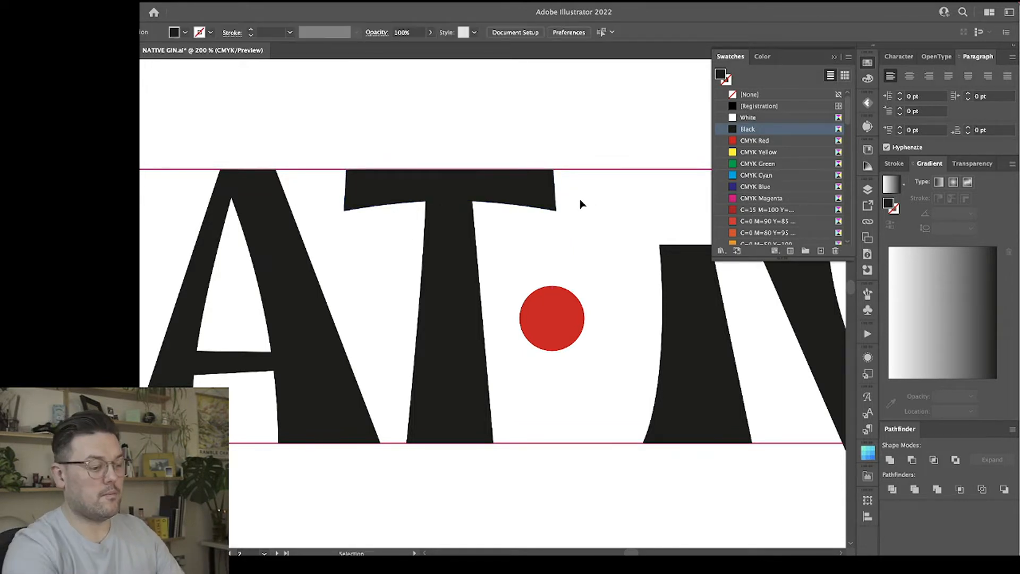
pyautogui.press('super+minus')
pyautogui.press('super+minus')
pyautogui.press('super+minus')
pyautogui.press('super+minus')
pyautogui.press('v')
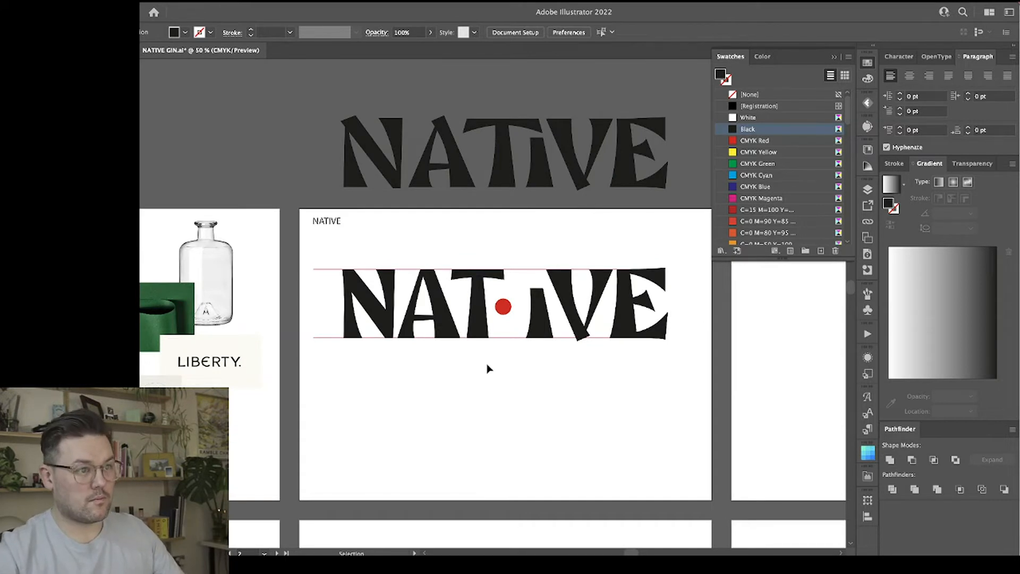
# Widen the top of the T's stem by nudging its top-right point right and its top-left point left.
pyautogui.press('super+equal')
pyautogui.press('super+equal')
pyautogui.press('super+equal')
pyautogui.press('super+equal')
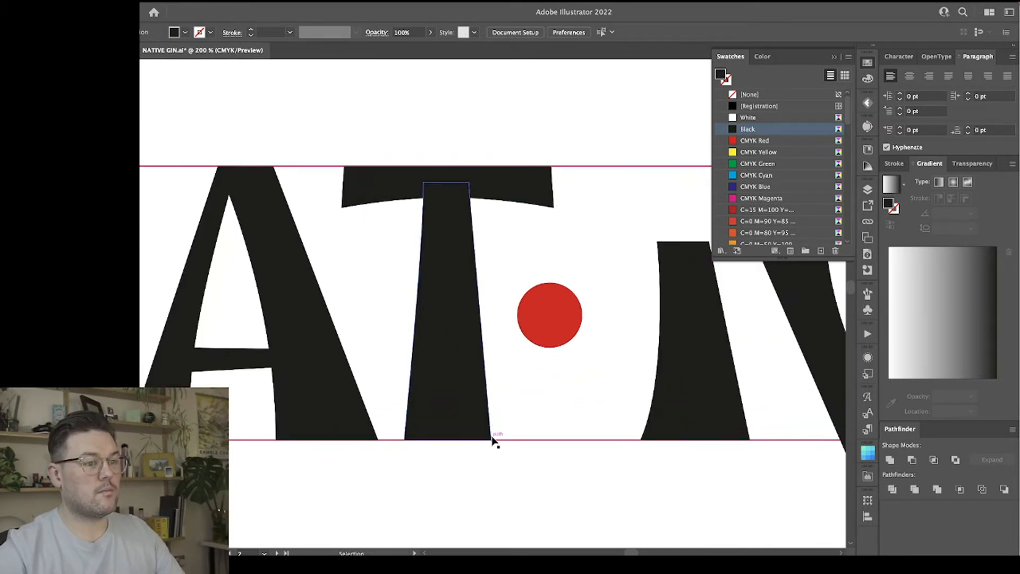
pyautogui.press('a')
pyautogui.click(461, 313)
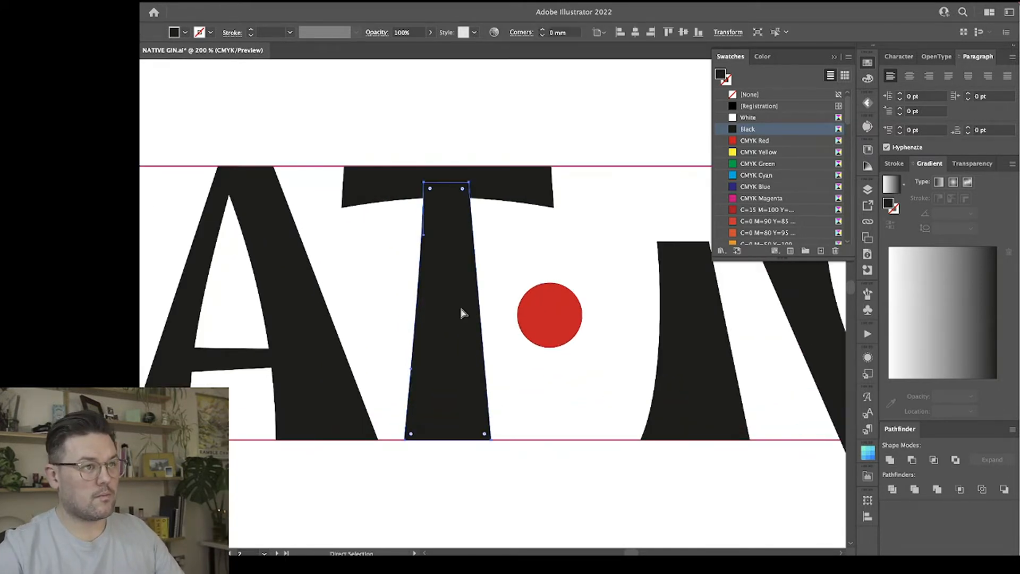
pyautogui.click(467, 182)
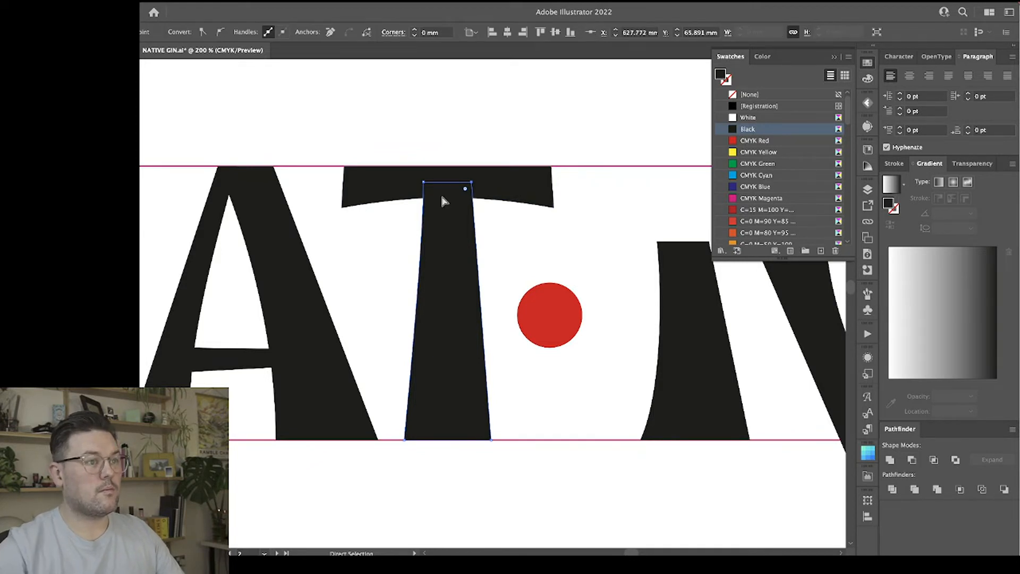
pyautogui.click(424, 182)
pyautogui.press('Left')
pyautogui.press('Left')
pyautogui.press('Left')
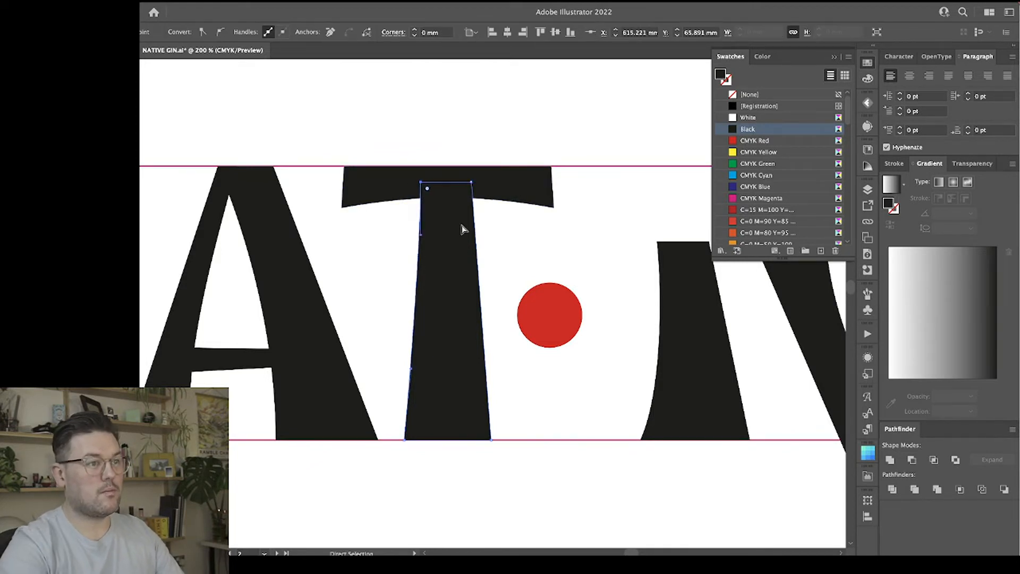
# Place the red circle on the T stem's foot and narrow the foot around it by nudging both bottom points inward.
pyautogui.moveTo(550, 329); pyautogui.dragTo(448, 420)
pyautogui.click(491, 440)
pyautogui.press('Left')
pyautogui.press('Left')
pyautogui.press('Left')
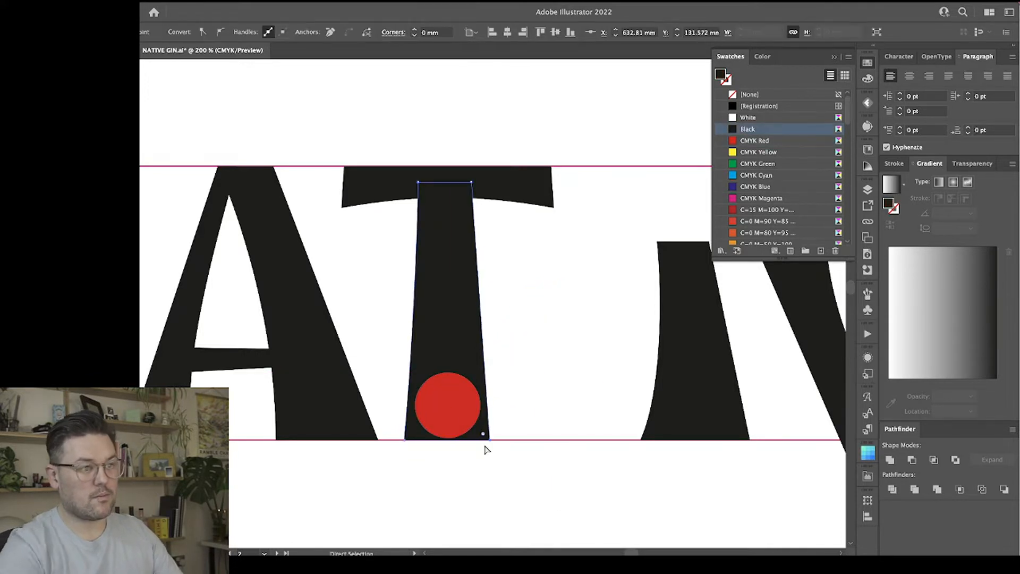
pyautogui.click(407, 441)
pyautogui.press('Right')
pyautogui.press('Right')
pyautogui.click(536, 292)
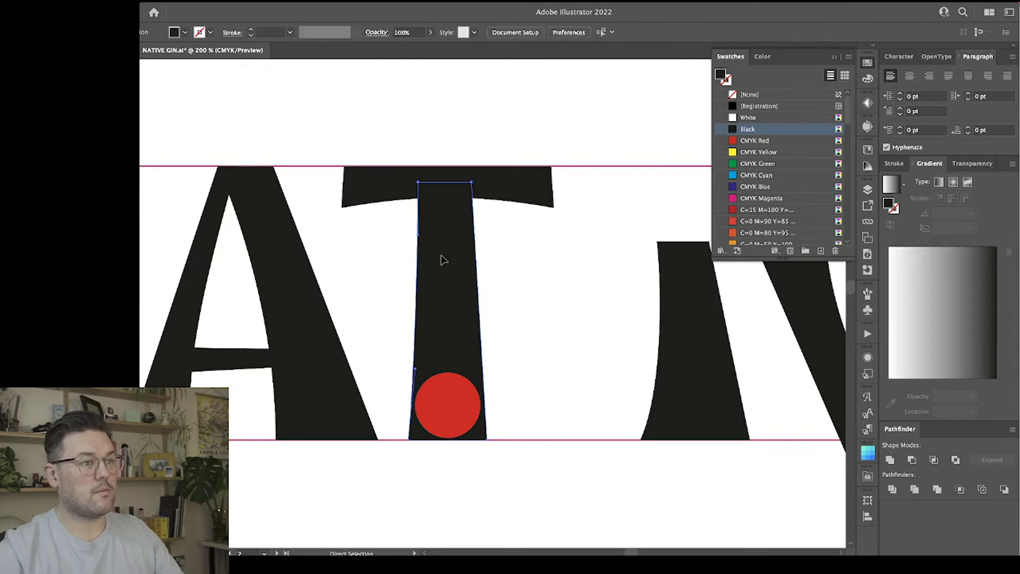
# Narrow the top of the T's stem again by nudging its top-left point to the right.
pyautogui.click(441, 258)
pyautogui.click(418, 182)
pyautogui.press('Right')
pyautogui.press('Right')
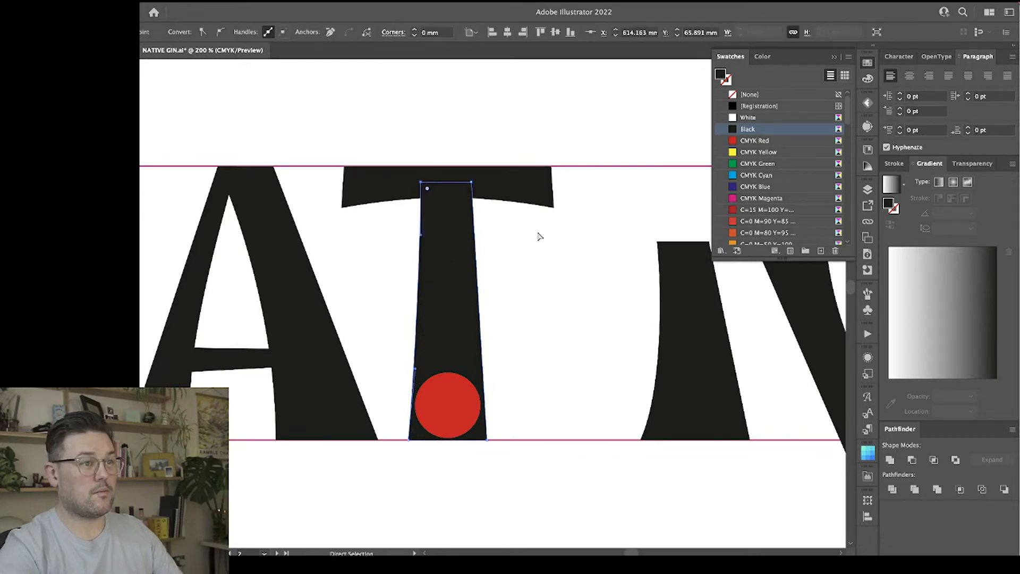
pyautogui.click(539, 242)
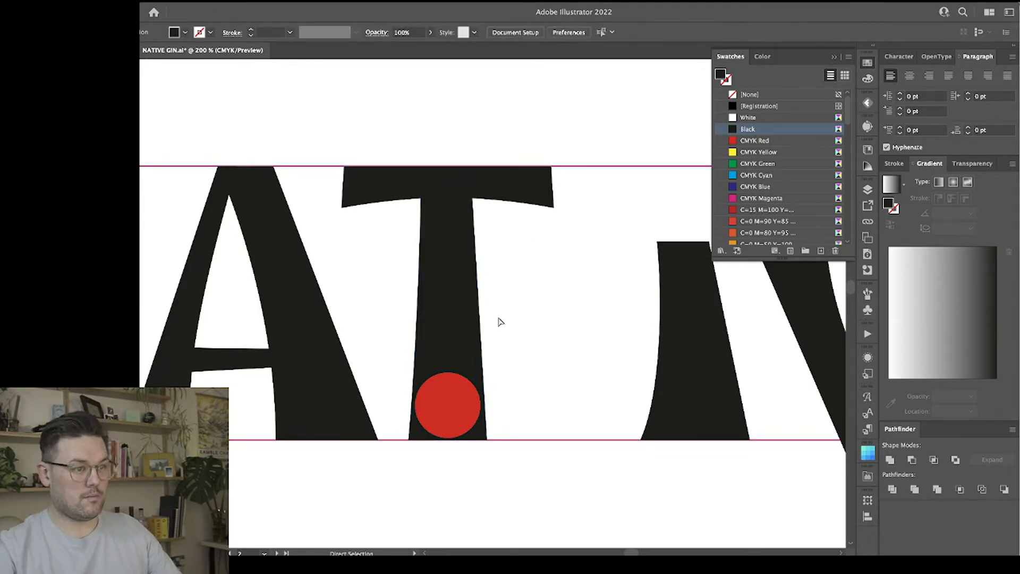
pyautogui.click(420, 182)
pyautogui.press('Right')
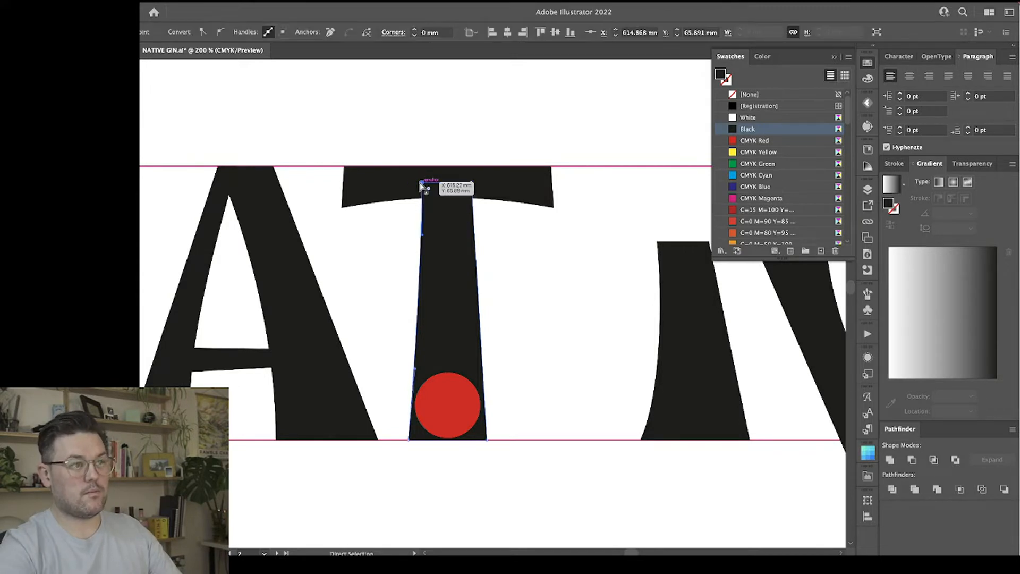
pyautogui.click(544, 288)
# Move the red circle above the upper guide line and delete the old I shape beside the T.
pyautogui.moveTo(446, 423); pyautogui.dragTo(537, 140)
pyautogui.click(687, 330)
pyautogui.hscroll(5, 685, 327)
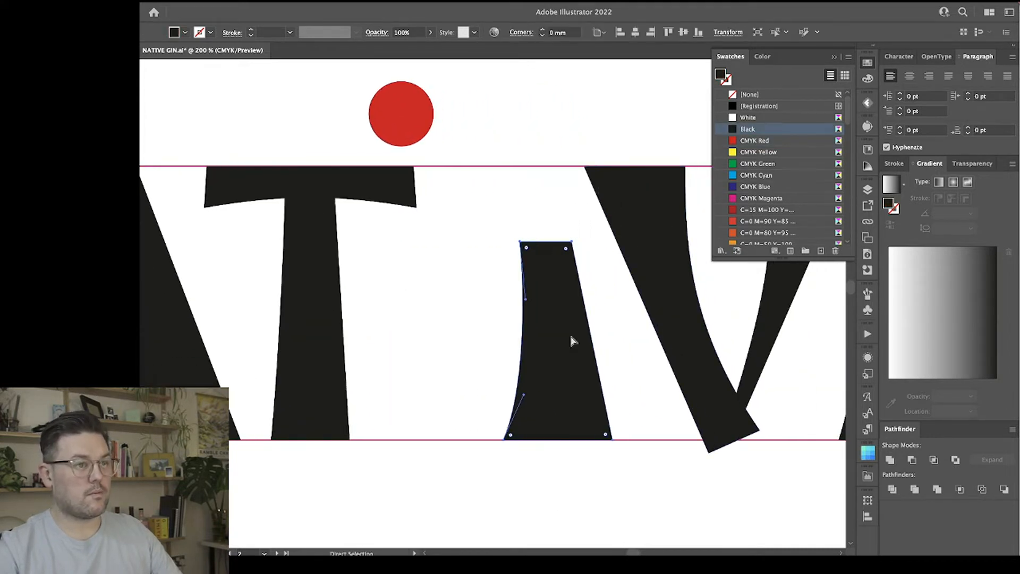
pyautogui.moveTo(570, 334); pyautogui.dragTo(429, 331)
pyautogui.click(499, 305)
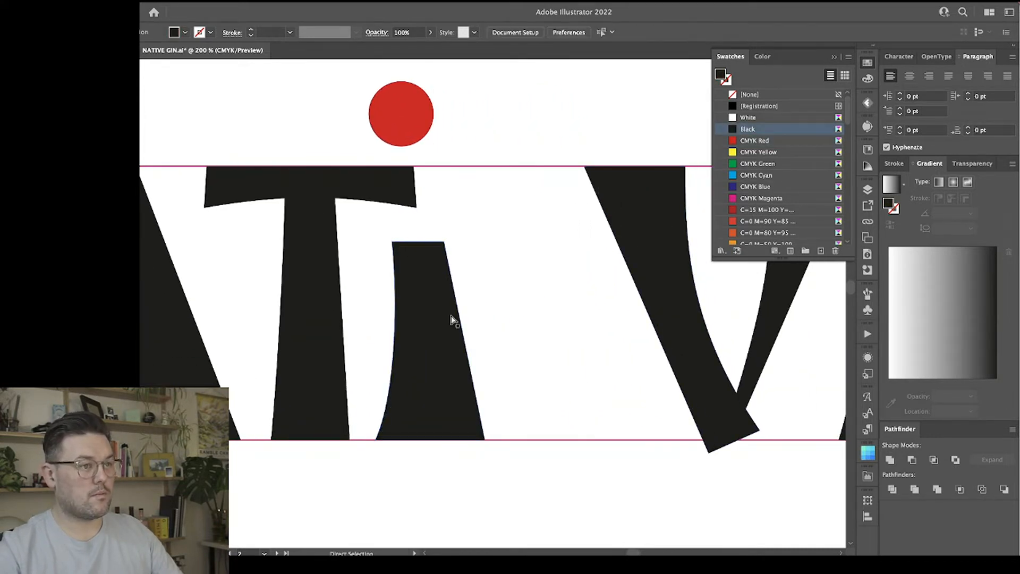
pyautogui.click(428, 326)
pyautogui.press('Delete')
# Duplicate the T's stem to its right as the new I and raise its top edge to the upper guide line.
pyautogui.moveTo(310, 311); pyautogui.dragTo(467, 313)
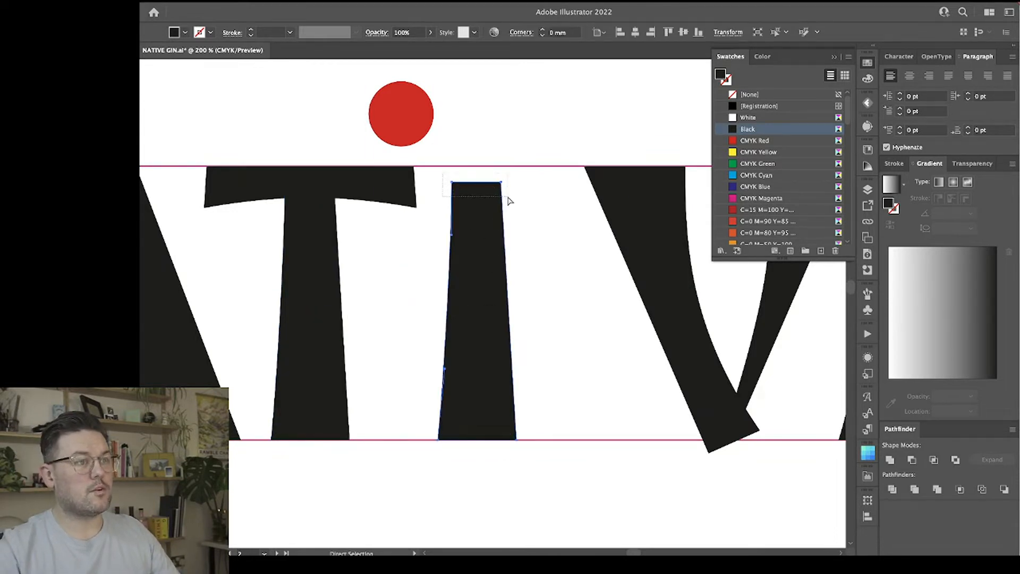
pyautogui.moveTo(502, 182); pyautogui.dragTo(502, 166)
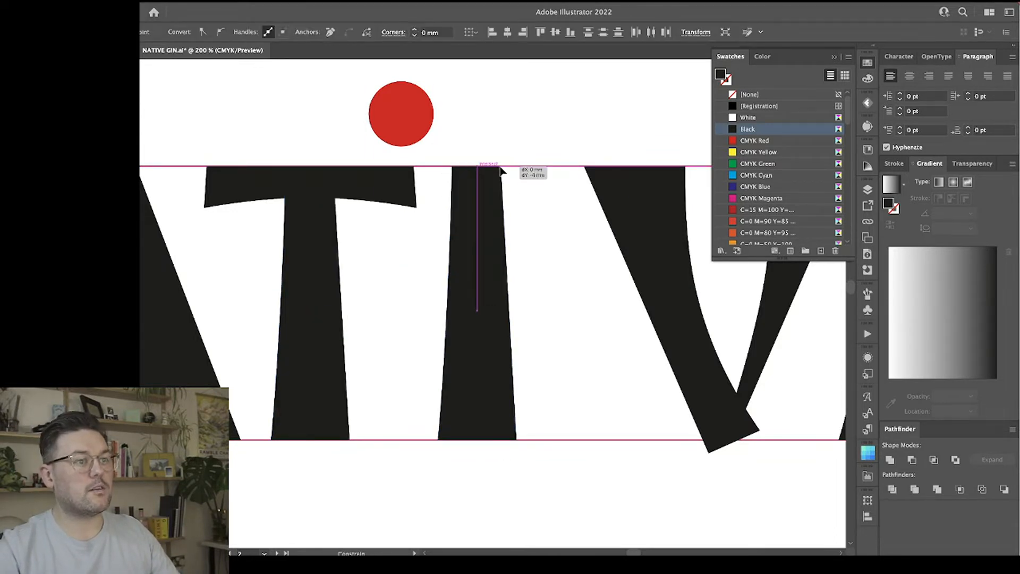
pyautogui.click(537, 200)
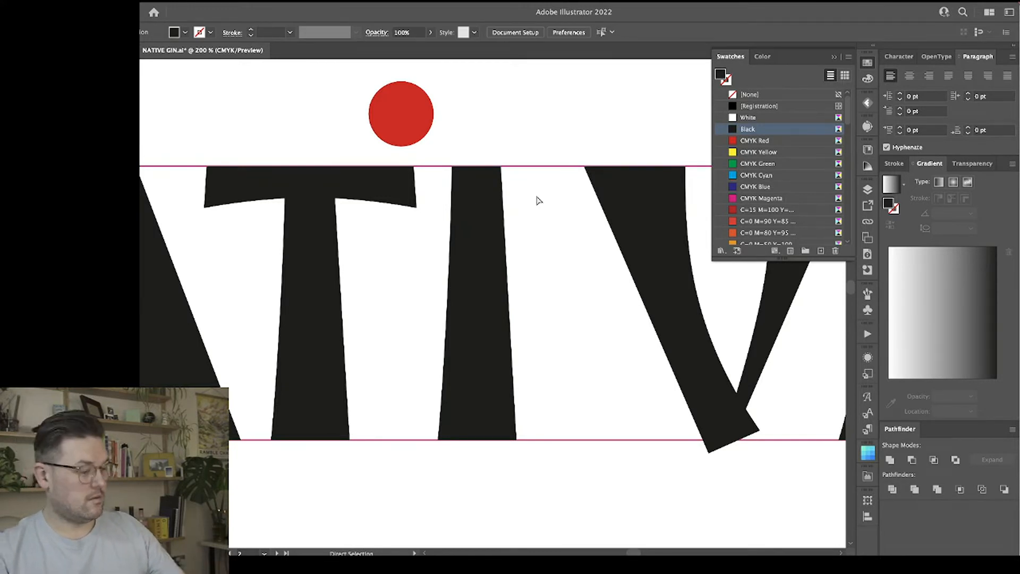
# Flare the I's top by moving its upper corners outward, adjusting the curve handle so the sides bow inward.
pyautogui.moveTo(503, 207); pyautogui.dragTo(499, 208)
pyautogui.press('a')
pyautogui.moveTo(502, 169); pyautogui.dragTo(446, 168)
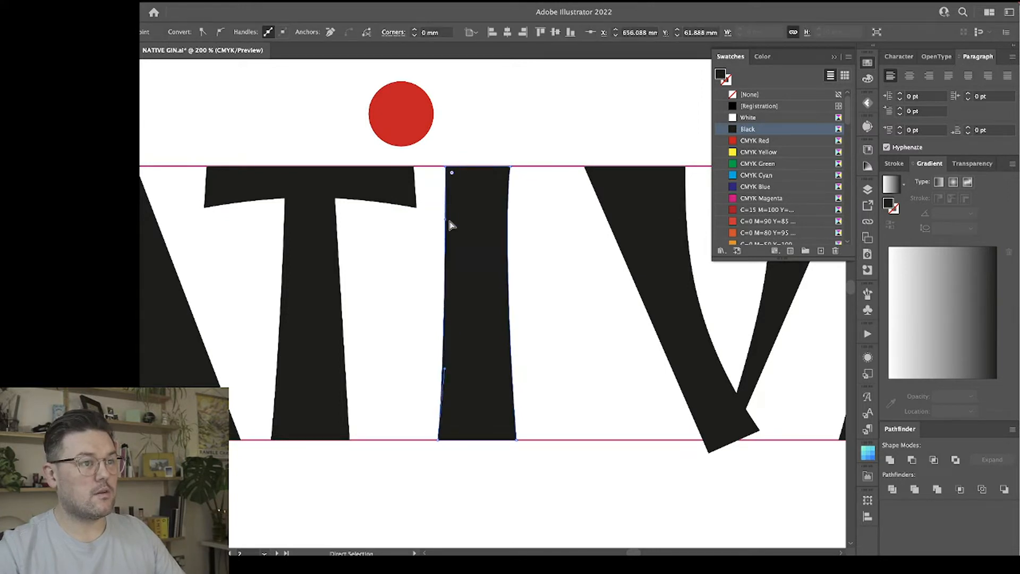
pyautogui.moveTo(447, 222); pyautogui.dragTo(452, 223)
pyautogui.click(535, 240)
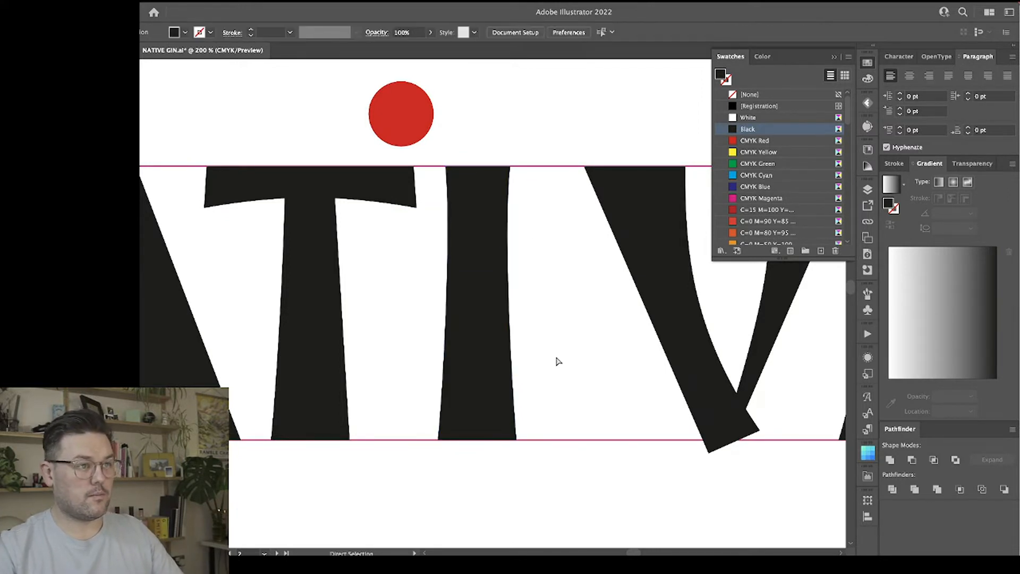
# Move the red circle directly above the I, over the upper guide line.
pyautogui.moveTo(412, 122); pyautogui.dragTo(466, 112)
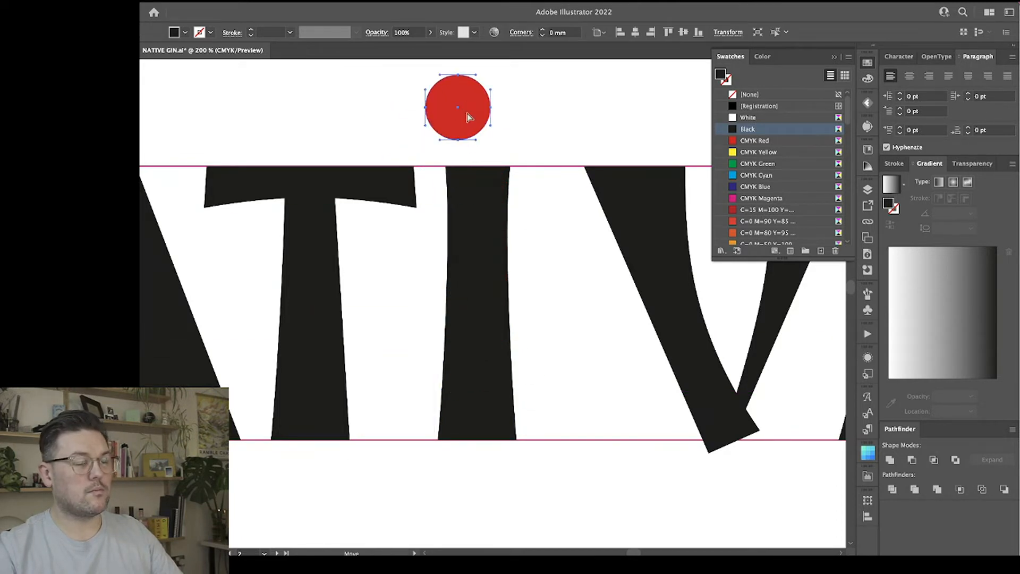
pyautogui.click(537, 145)
pyautogui.hotkey('ctrl', '-')
pyautogui.hotkey('ctrl', '-')
pyautogui.hotkey('ctrl', '-')
# Delete the old V and replace it with a copy of the A's two diagonals, without its crossbar, rotated 180 degrees.
pyautogui.press('a')
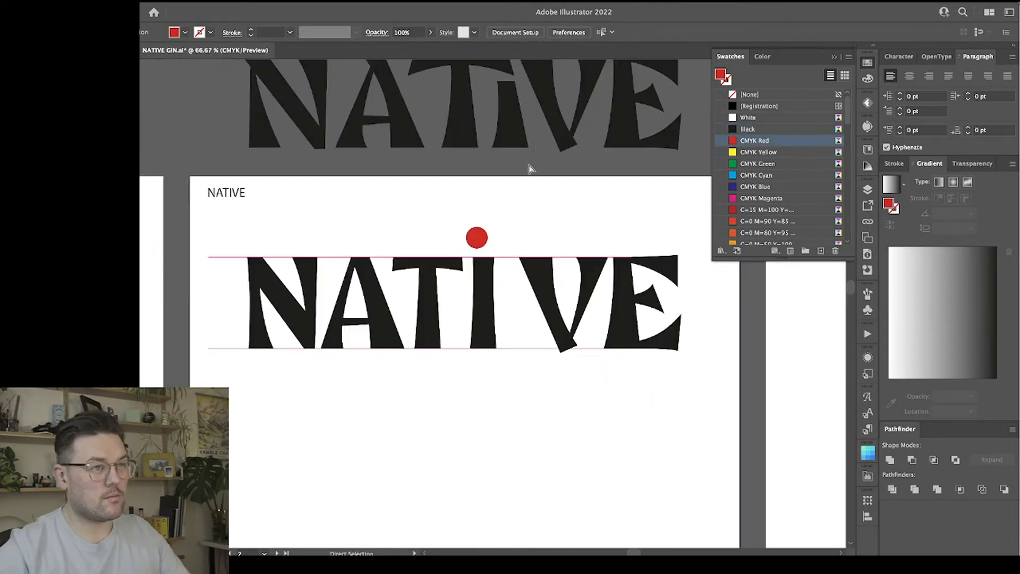
pyautogui.press('v')
pyautogui.click(568, 339)
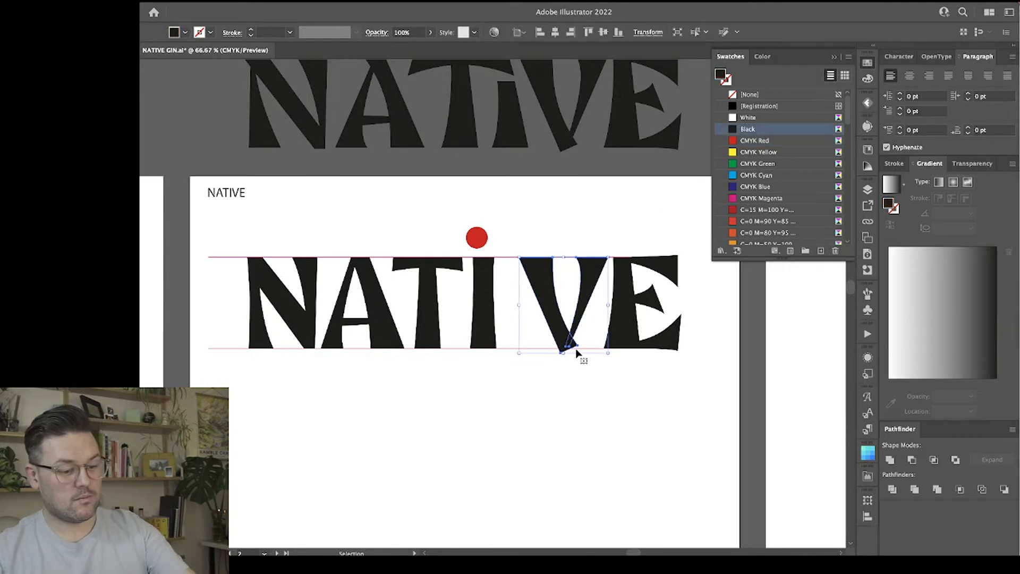
pyautogui.press('Delete')
pyautogui.moveTo(376, 286); pyautogui.dragTo(551, 294)
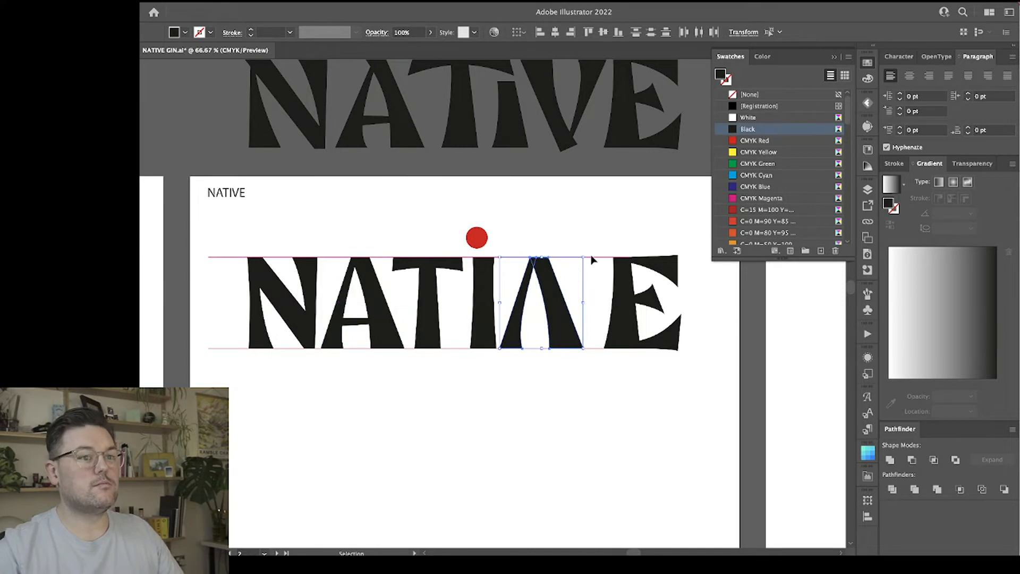
pyautogui.moveTo(589, 255); pyautogui.dragTo(497, 364)
# Nudge the two top anchor points of the V's thick diagonal slightly right, away from the I.
pyautogui.press('a')
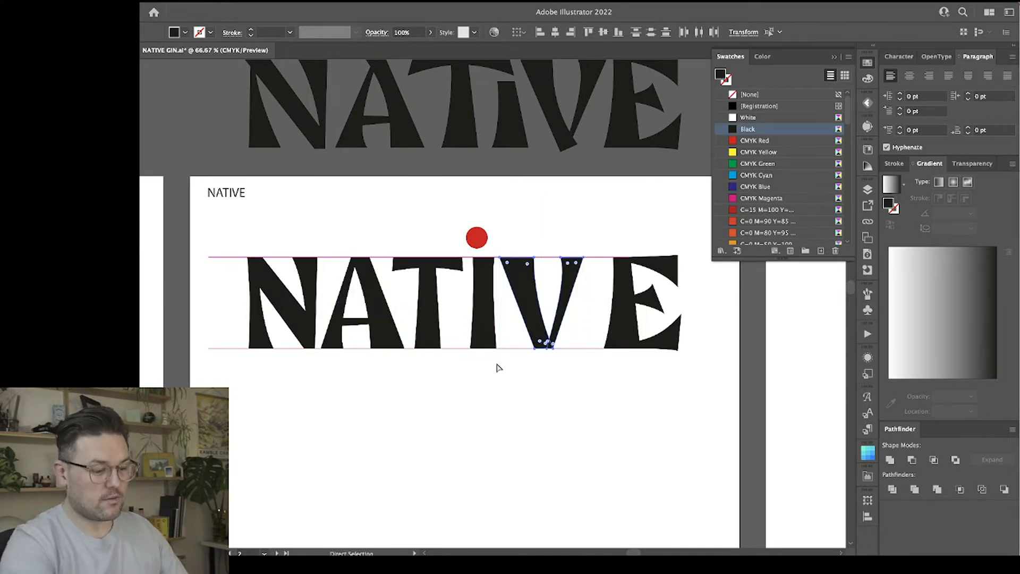
pyautogui.hotkey('ctrl', '=')
pyautogui.hotkey('ctrl', '=')
pyautogui.moveTo(540, 296); pyautogui.dragTo(370, 316)
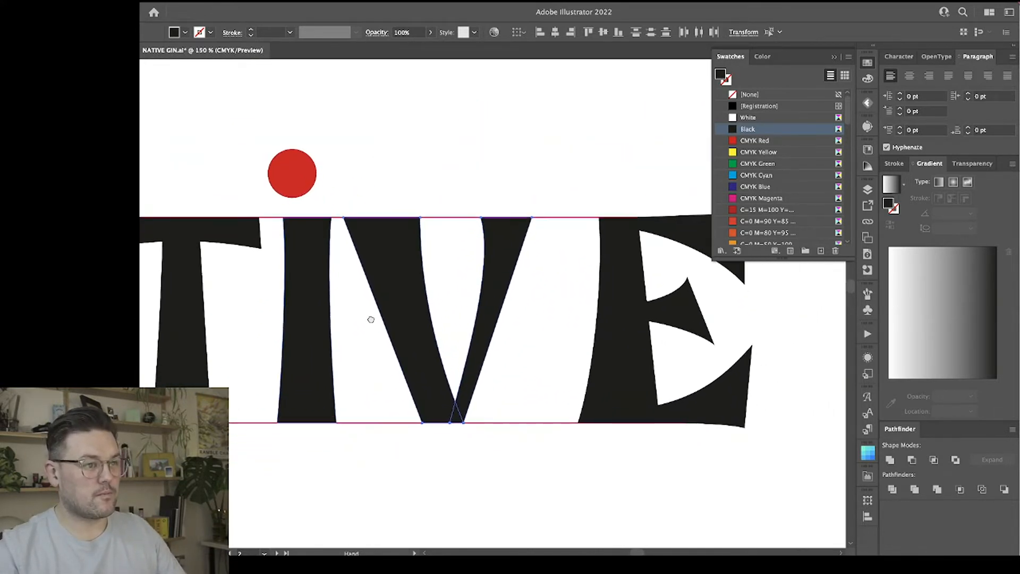
pyautogui.press('a')
pyautogui.click(440, 160)
pyautogui.click(418, 353)
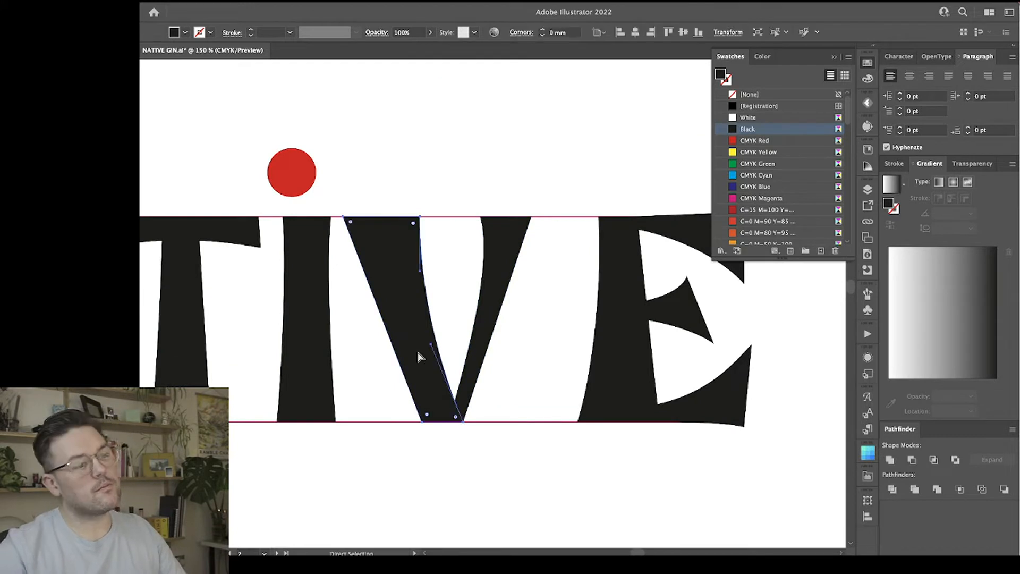
pyautogui.click(447, 468)
pyautogui.click(438, 415)
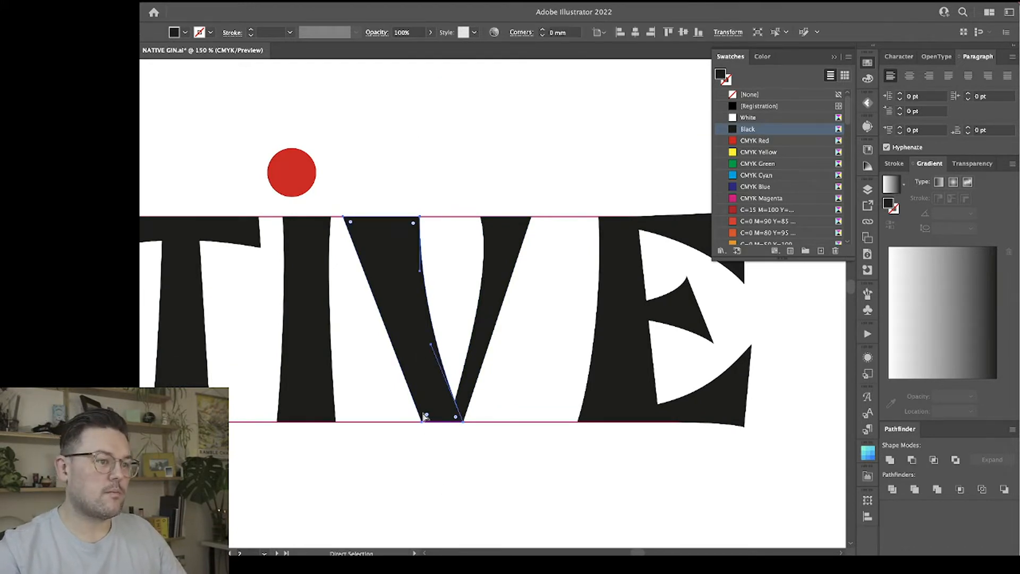
pyautogui.click(432, 348)
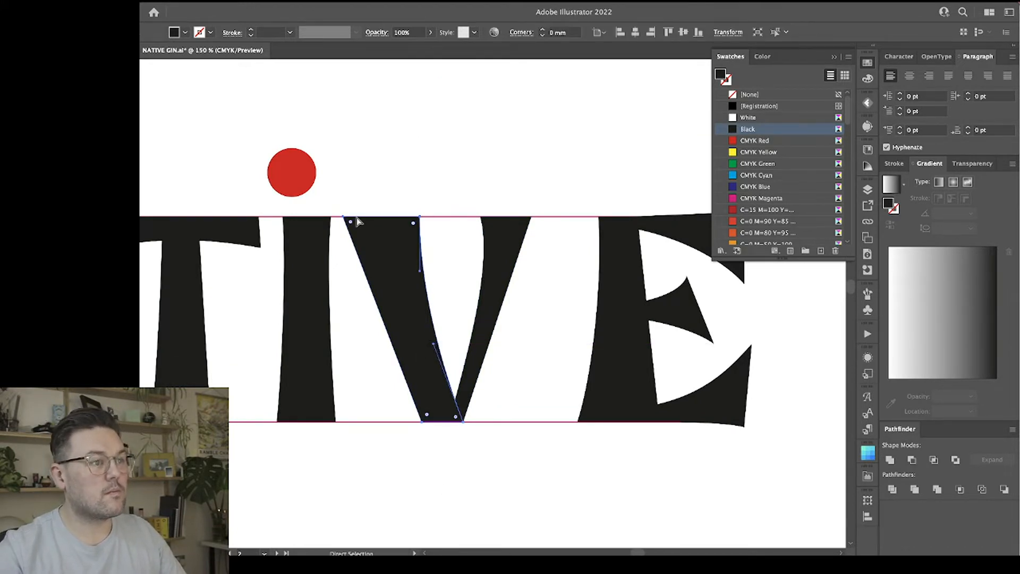
pyautogui.moveTo(335, 210); pyautogui.dragTo(437, 231)
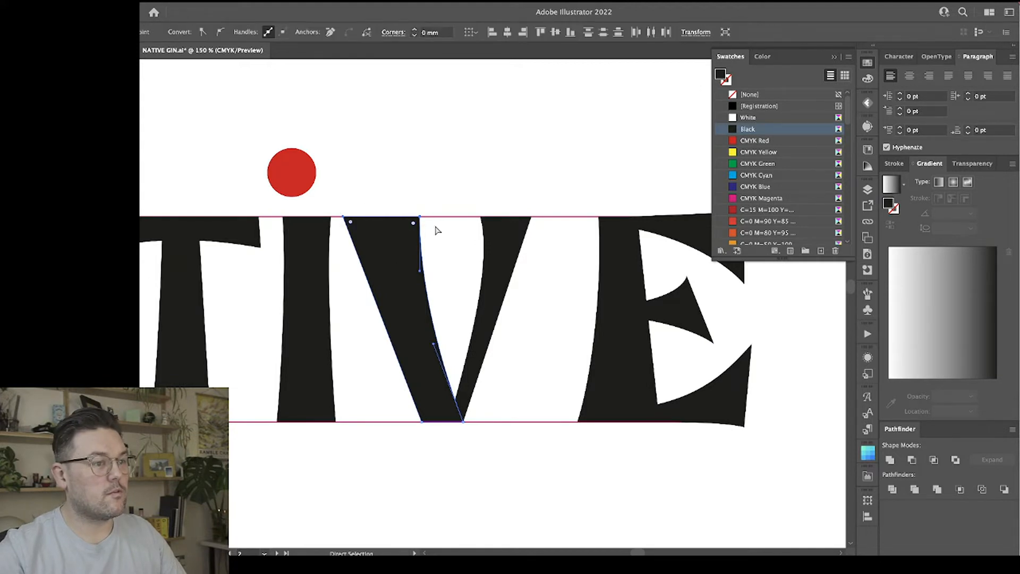
pyautogui.press('Right')
pyautogui.press('Right')
pyautogui.press('Right')
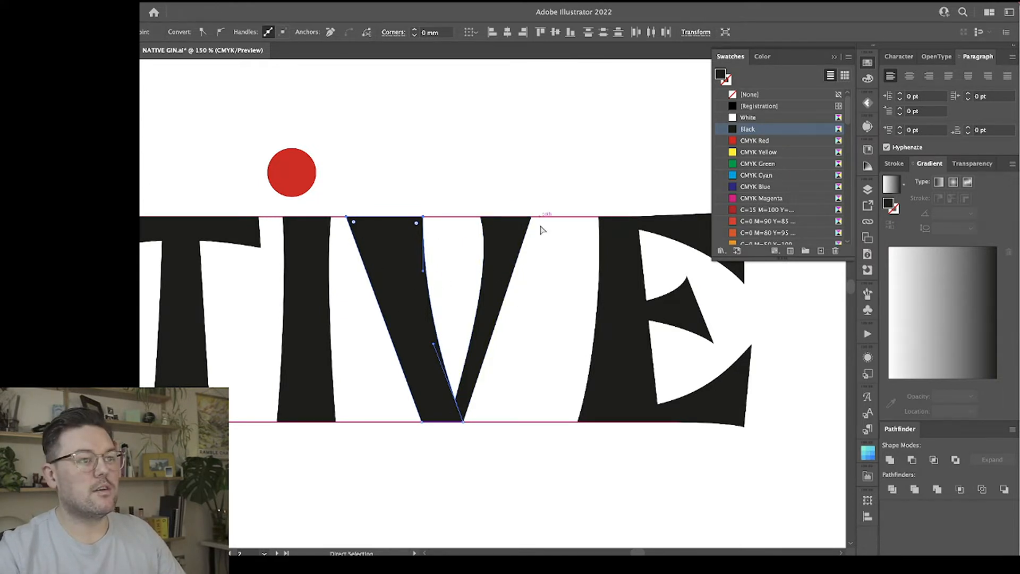
pyautogui.hscroll(-10, 474, 299)
pyautogui.hscroll(10, 472, 298)
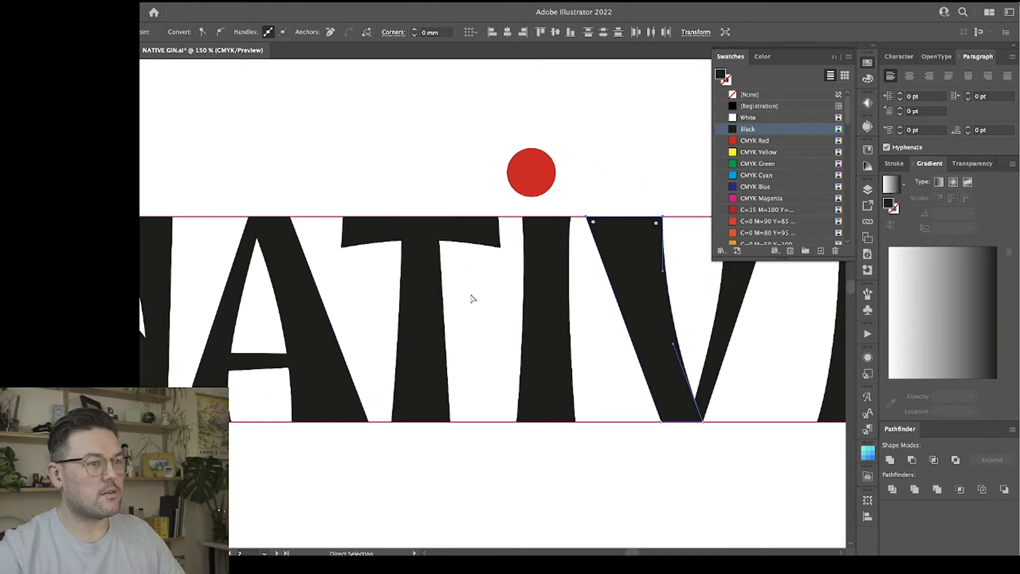
pyautogui.click(508, 463)
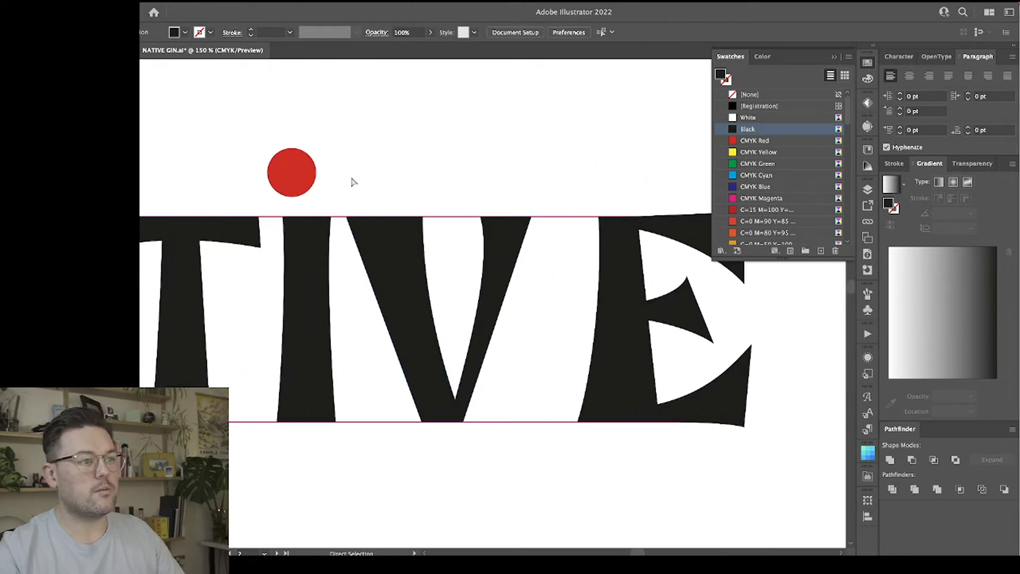
# Delete the middle arm of the E.
pyautogui.hscroll(5, 537, 453)
pyautogui.press('v')
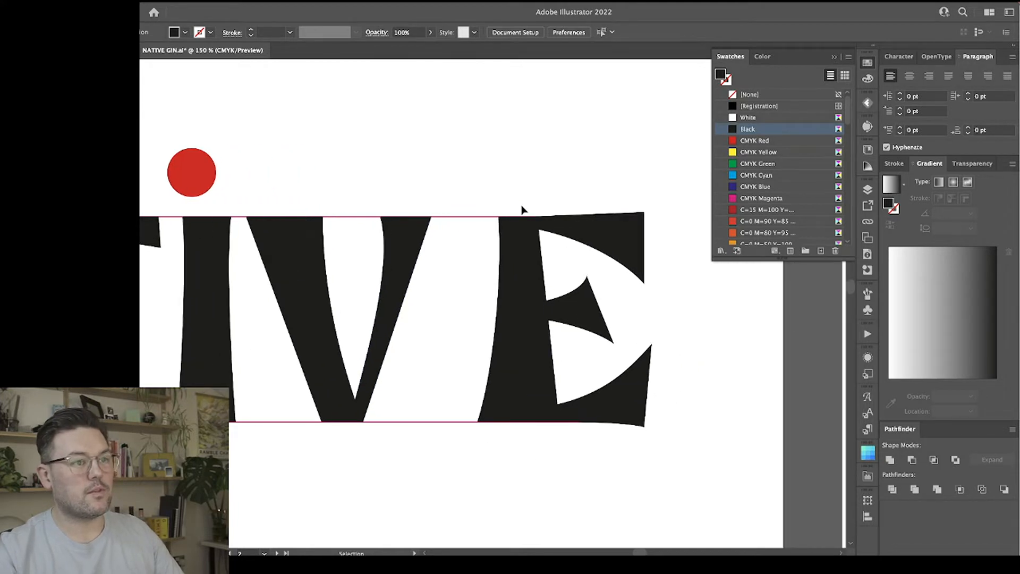
pyautogui.click(591, 317)
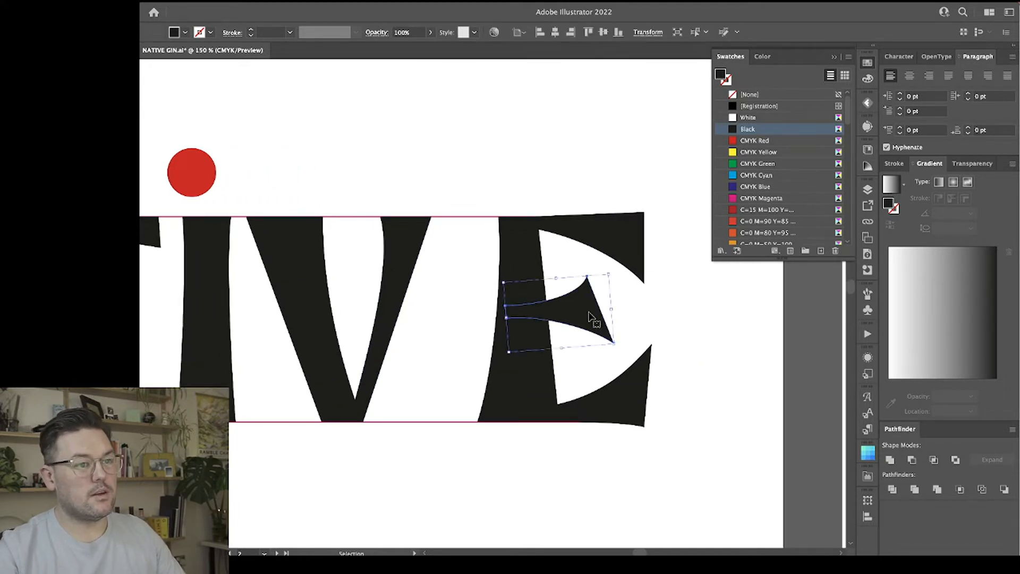
pyautogui.press('Delete')
# Delete the E's old stem and put a duplicate of the I in its place beside the V.
pyautogui.hotkey('ctrl', '-')
pyautogui.hotkey('ctrl', '-')
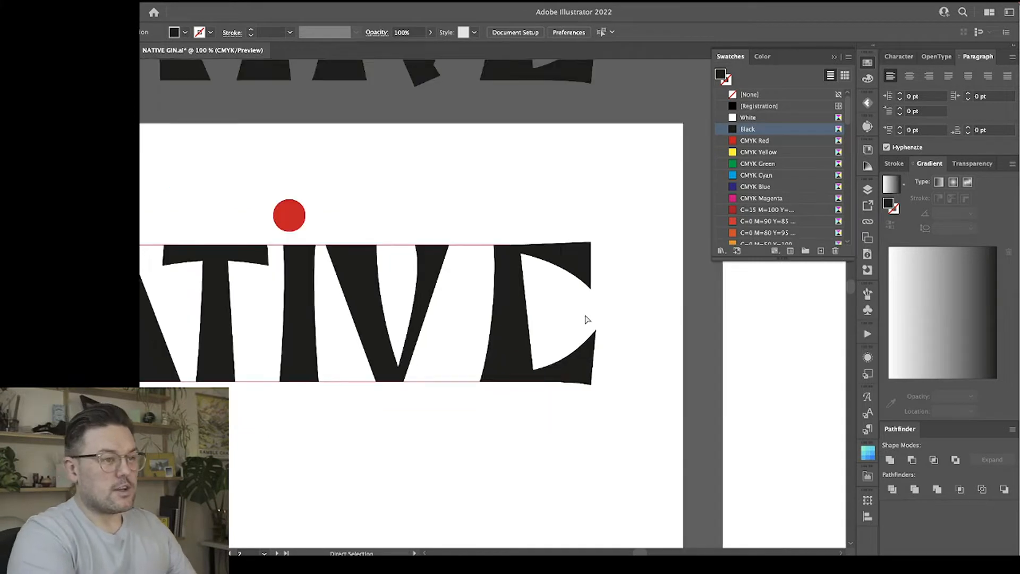
pyautogui.hscroll(-2, 488, 340)
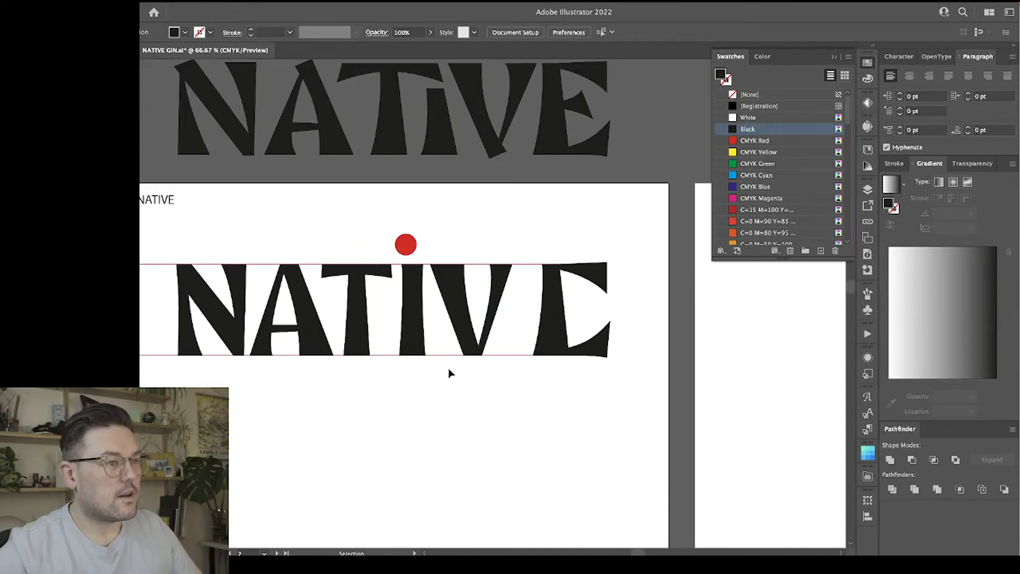
pyautogui.click(357, 322)
pyautogui.click(419, 316)
pyautogui.click(551, 327)
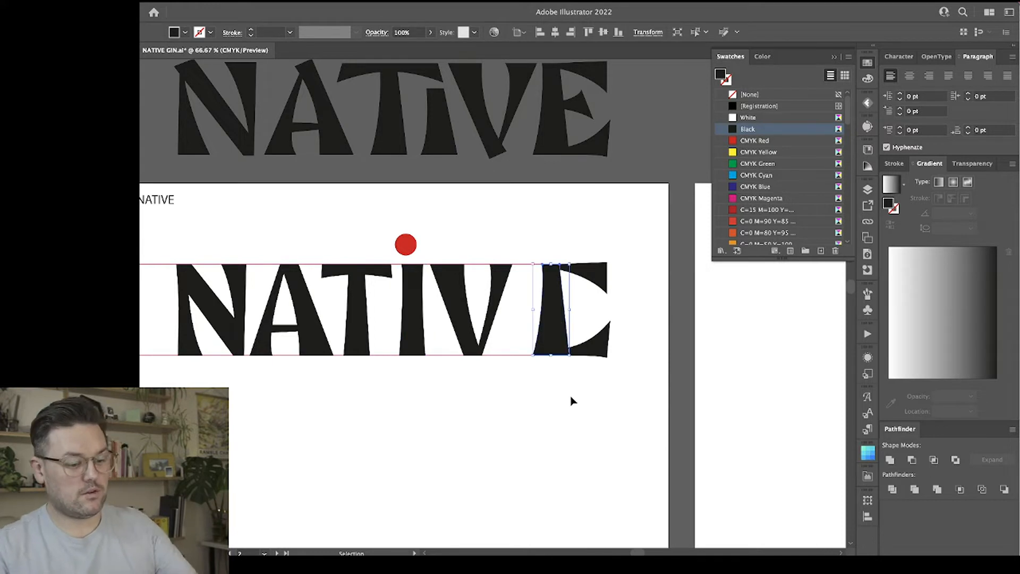
pyautogui.press('Delete')
pyautogui.moveTo(413, 307); pyautogui.dragTo(534, 301)
# Move the E's upper arm left over the new stem and squash its height to make it slimmer.
pyautogui.hotkey('ctrl', '+')
pyautogui.hotkey('ctrl', '+')
pyautogui.press('space')
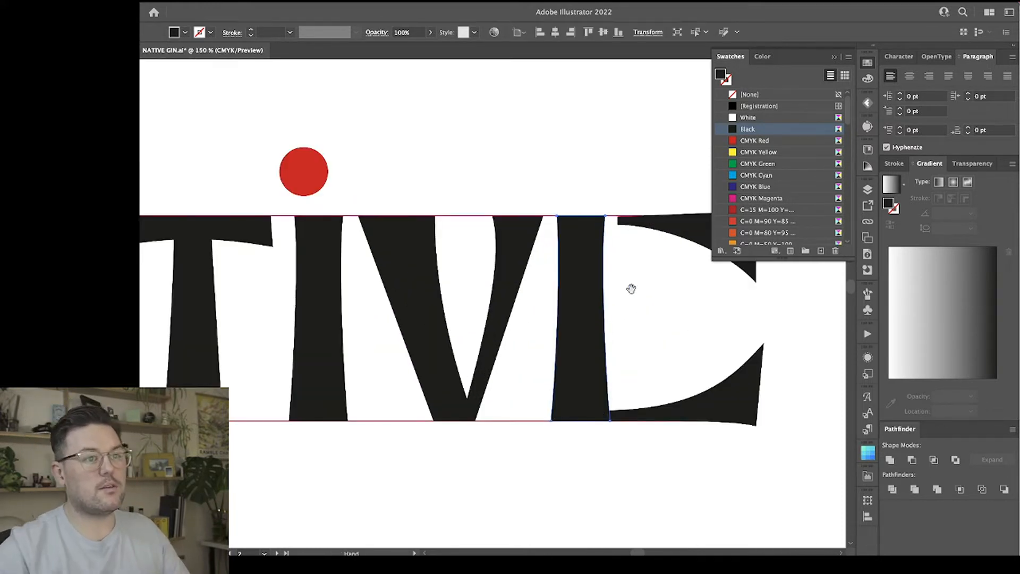
pyautogui.moveTo(631, 289); pyautogui.dragTo(444, 289)
pyautogui.moveTo(505, 235); pyautogui.dragTo(469, 238)
pyautogui.moveTo(422, 283); pyautogui.dragTo(421, 248)
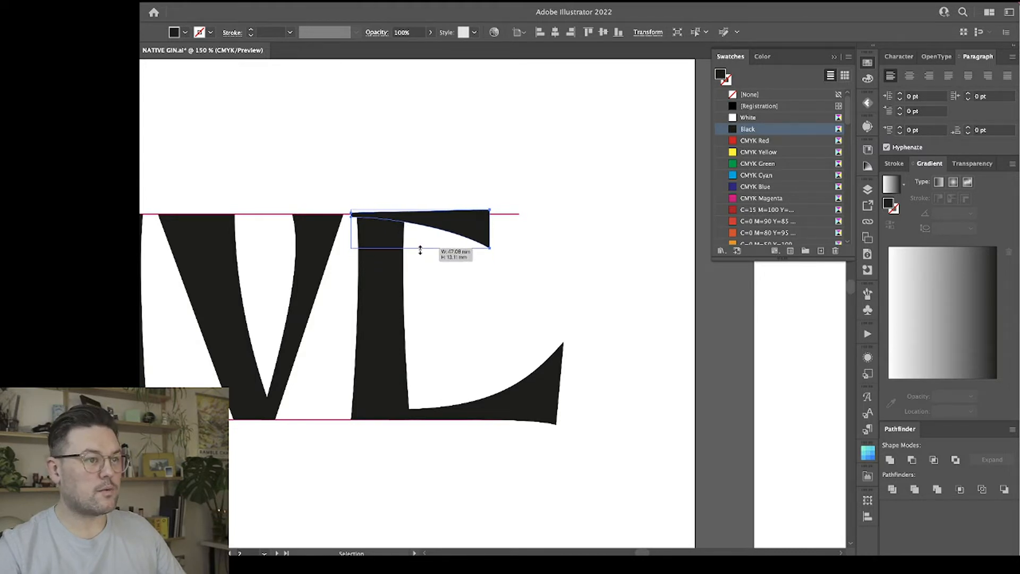
# Delete the lower arm of the E.
pyautogui.click(558, 412)
pyautogui.moveTo(476, 344)
pyautogui.mouseDown()
pyautogui.moveTo(476, 391)
pyautogui.moveTo(478, 334)
pyautogui.moveTo(478, 343)
pyautogui.mouseUp()
pyautogui.click(484, 362)
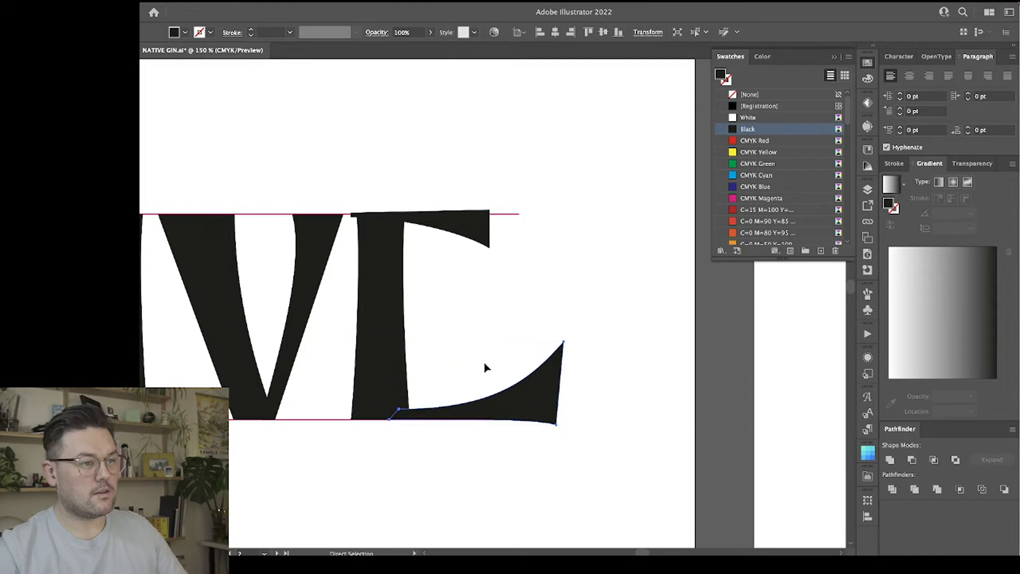
pyautogui.click(543, 392)
pyautogui.press('Delete')
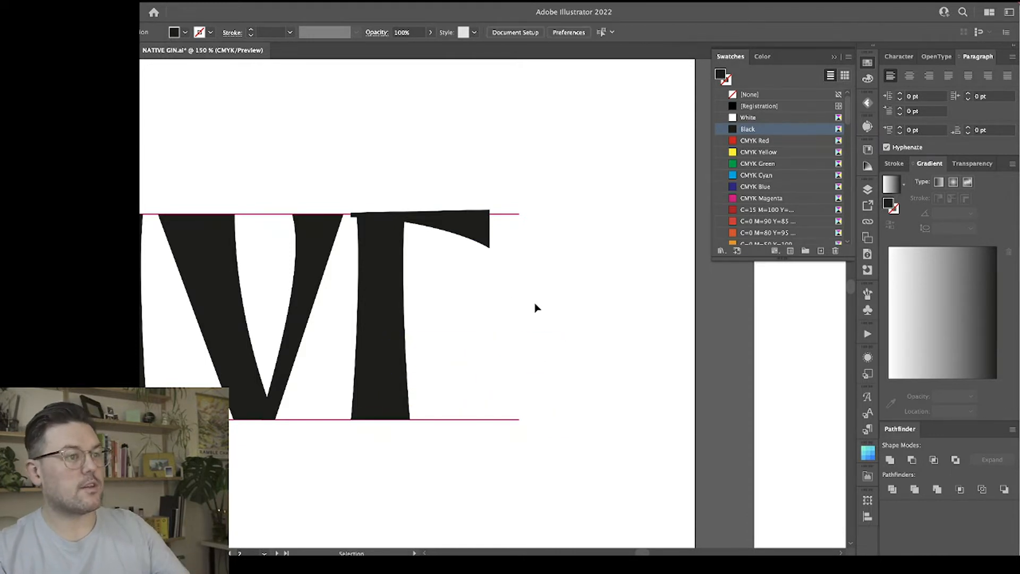
# Align the E's upper arm with the stem's top and left edges, using the stem as the key object.
pyautogui.moveTo(439, 230); pyautogui.dragTo(467, 272)
pyautogui.keyDown('shift'); pyautogui.click(390, 318); pyautogui.keyUp('shift')
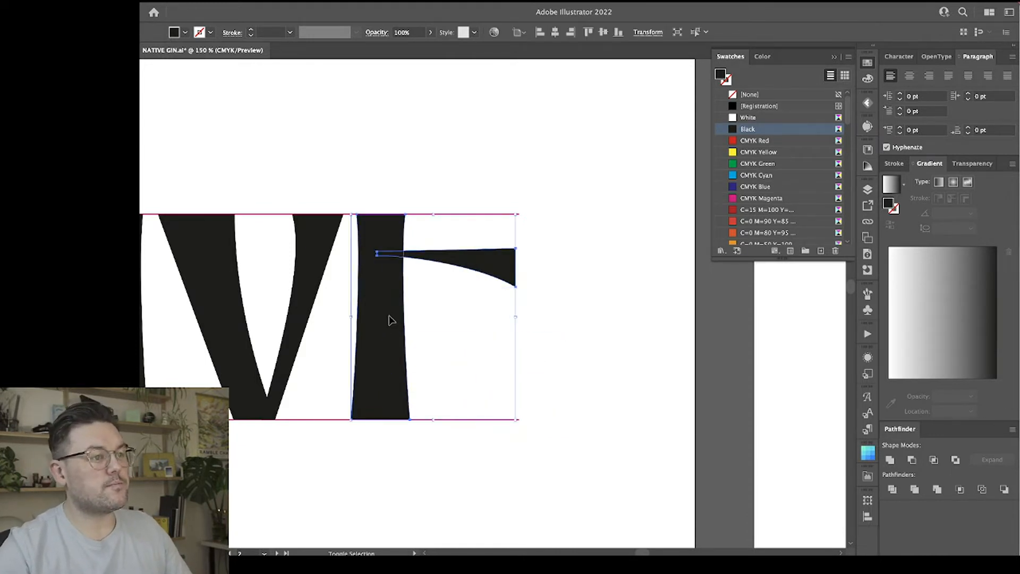
pyautogui.click(589, 32)
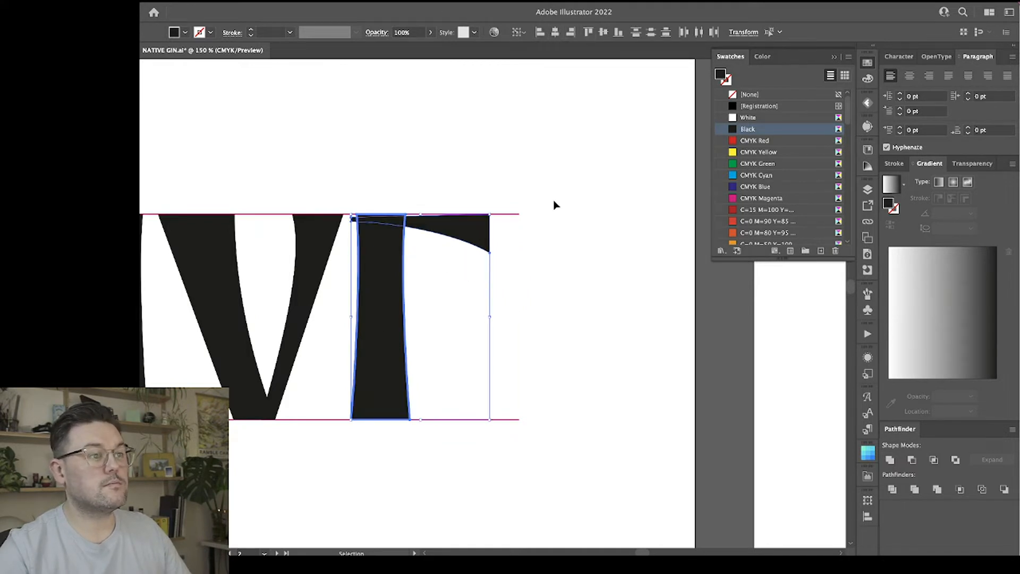
pyautogui.click(467, 284)
# Raise the E's upper arm slightly and snap its upper-left corner to the stem's corner on the upper guide line.
pyautogui.press('a')
pyautogui.press('super+equal')
pyautogui.press('super+equal')
pyautogui.moveTo(415, 274); pyautogui.dragTo(482, 374)
pyautogui.moveTo(455, 244); pyautogui.dragTo(467, 249)
pyautogui.press('v')
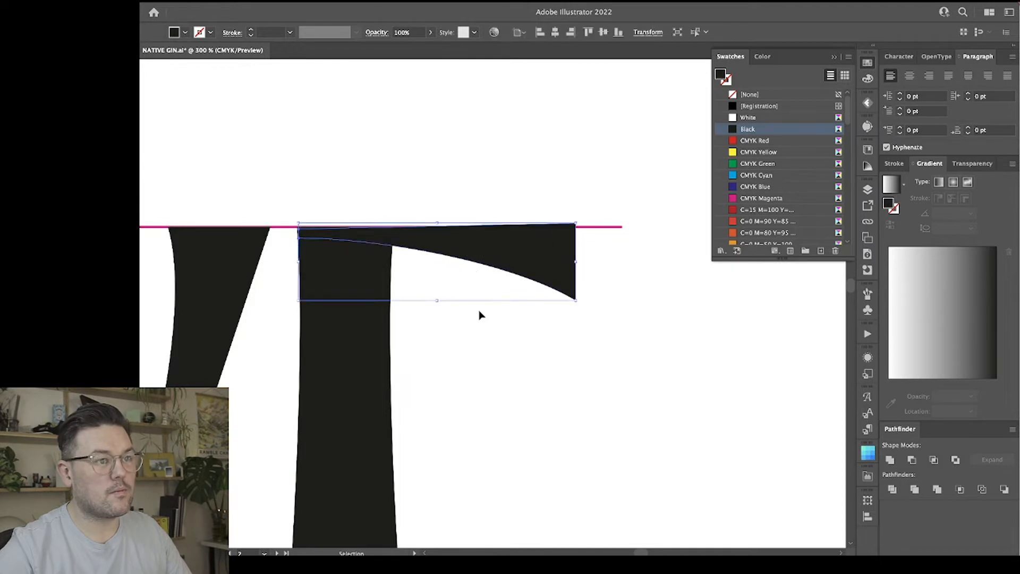
pyautogui.press('a')
pyautogui.moveTo(299, 234)
pyautogui.mouseDown()
pyautogui.moveTo(314, 222)
pyautogui.moveTo(298, 227)
pyautogui.mouseUp()
pyautogui.click(282, 214)
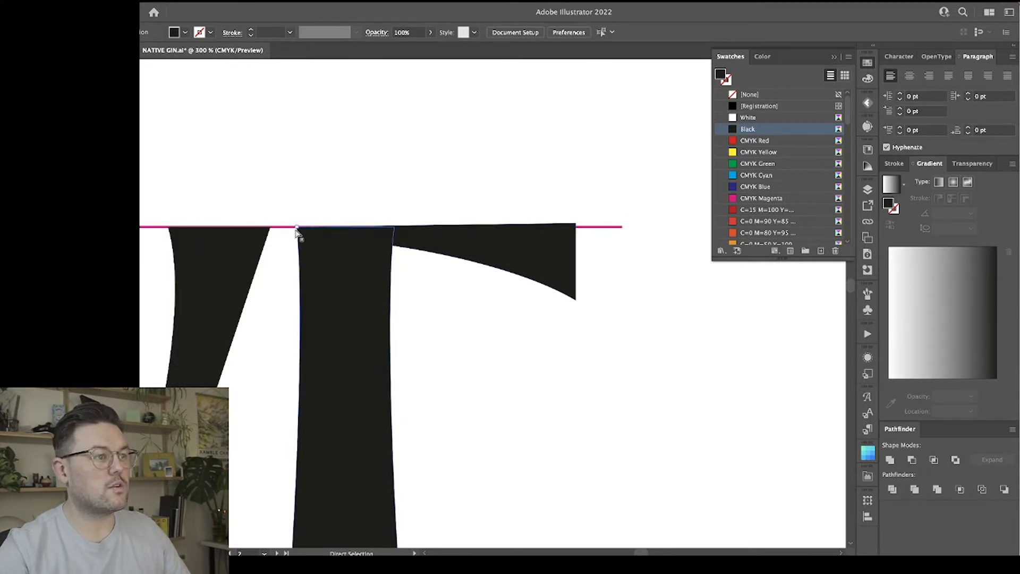
# Curve the top edge of the E's upper arm so it follows the guide line and rises gently toward the outer tip.
pyautogui.click(521, 233)
pyautogui.click(575, 224)
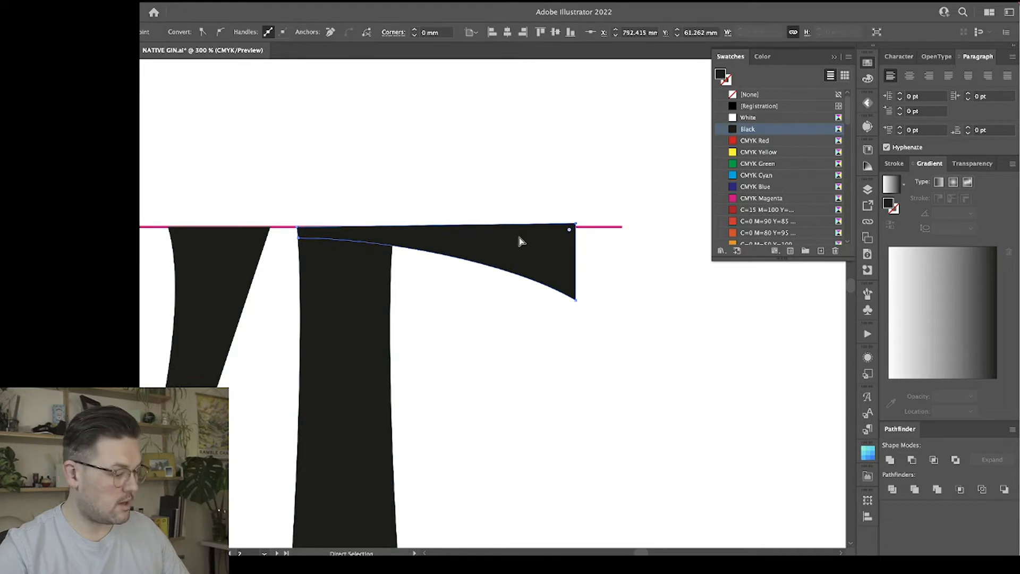
pyautogui.hotkey('shift', 'c')
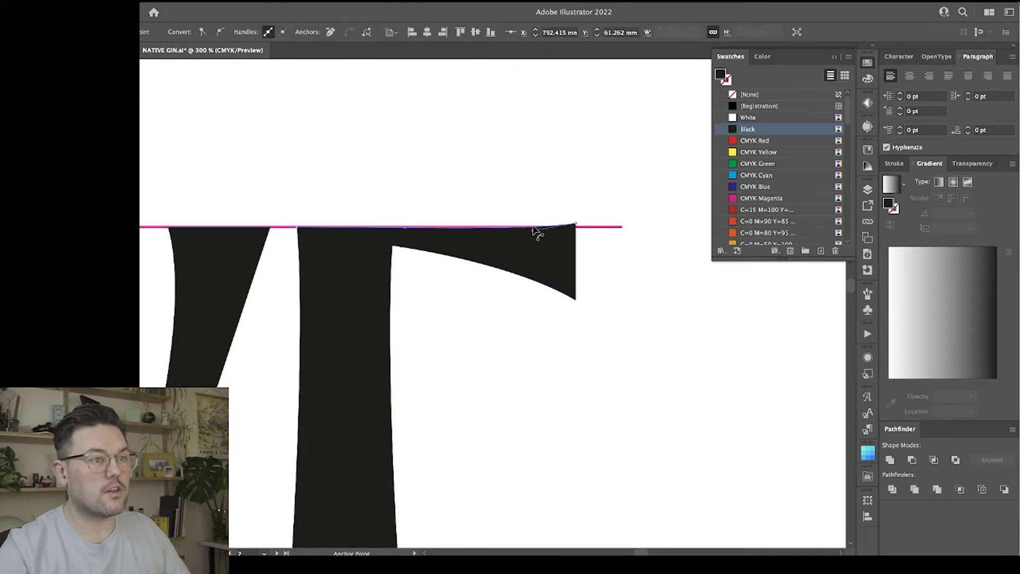
pyautogui.press('a')
pyautogui.click(494, 234)
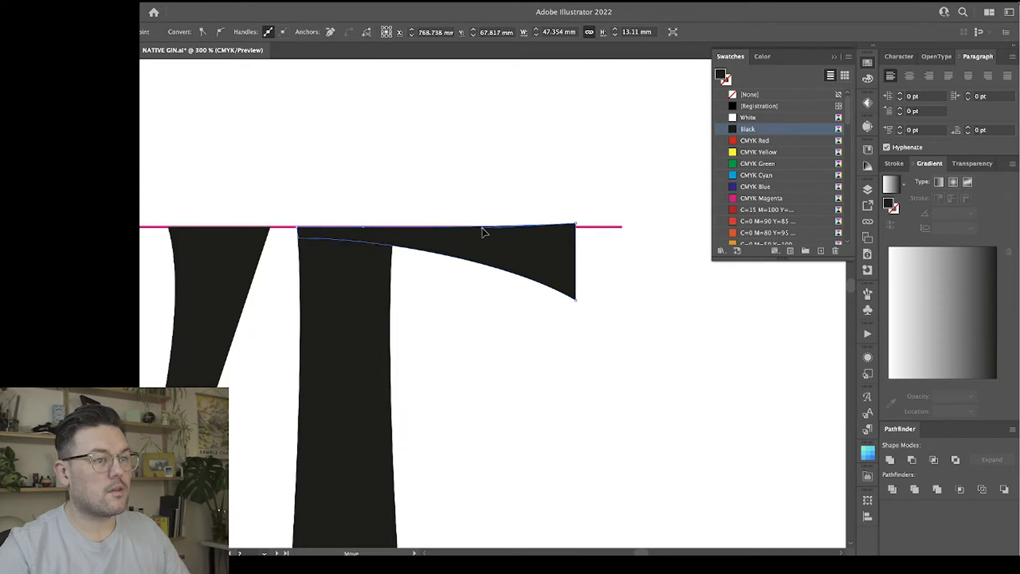
pyautogui.click(525, 339)
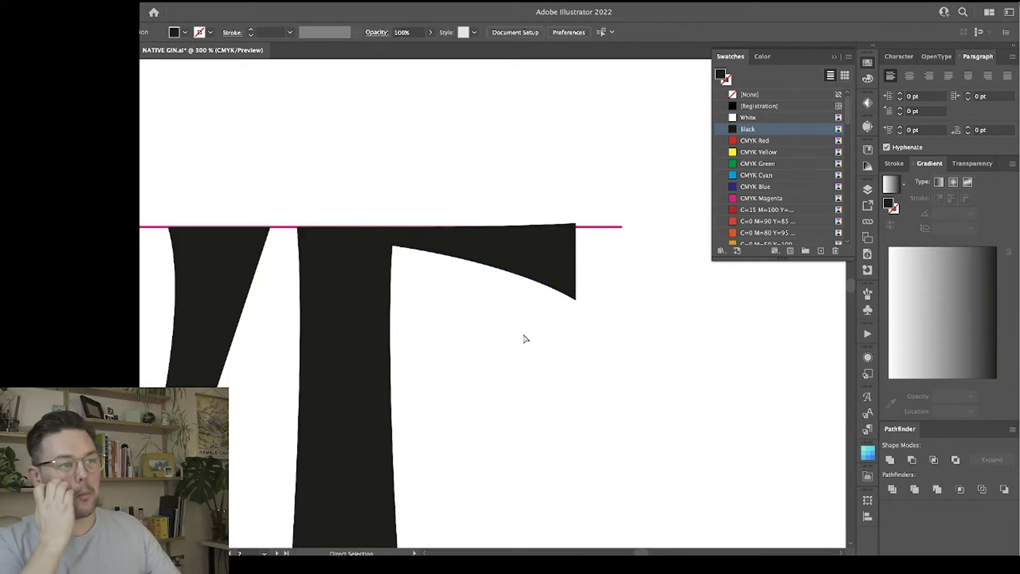
# Thicken the E's upper arm by lowering its inner bottom anchor point inside the stem, flattening the underside curve.
pyautogui.click(478, 265)
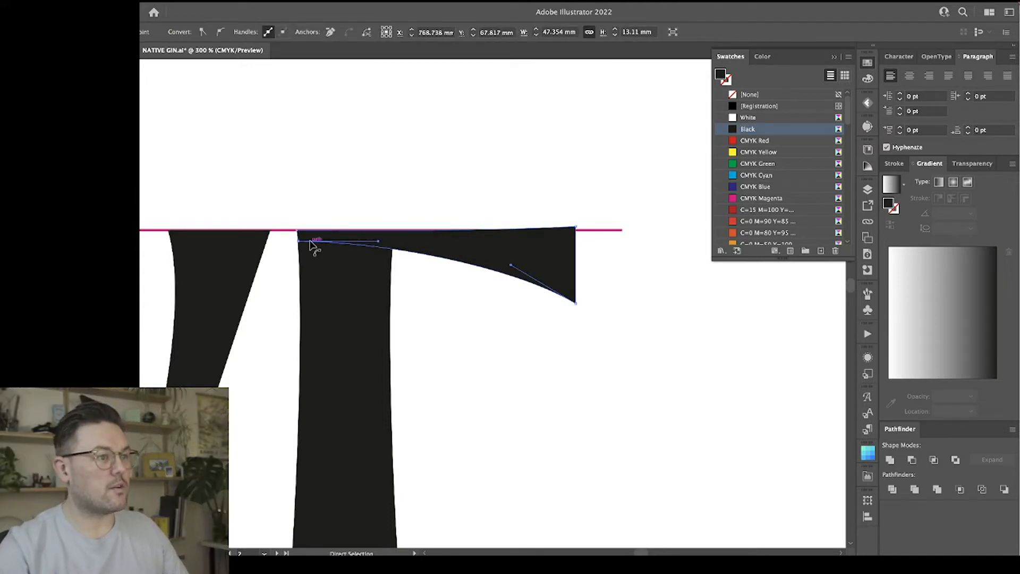
pyautogui.moveTo(299, 240); pyautogui.dragTo(309, 264)
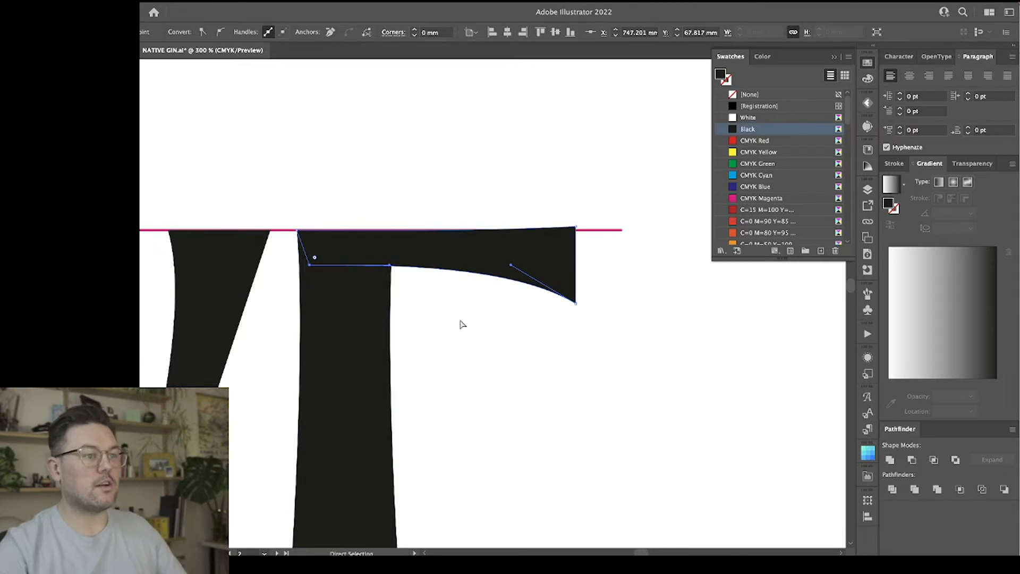
pyautogui.click(462, 325)
pyautogui.click(342, 276)
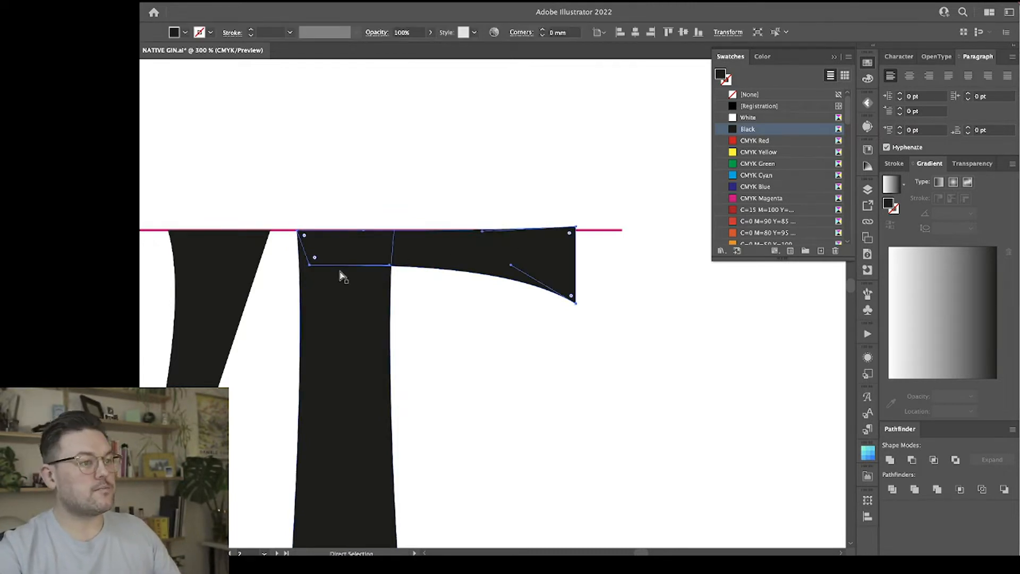
pyautogui.moveTo(309, 264); pyautogui.dragTo(312, 275)
pyautogui.click(442, 319)
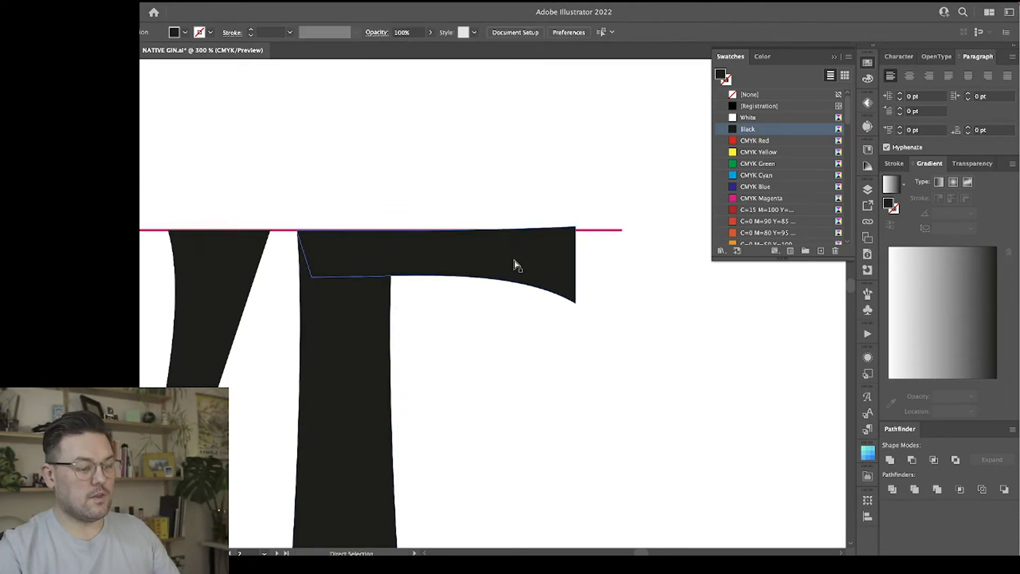
# Draw a horizontal line from the lower tip of the T's crossbar past the E's upper arm and nudge it up slightly.
pyautogui.hotkey('ctrl', '1')
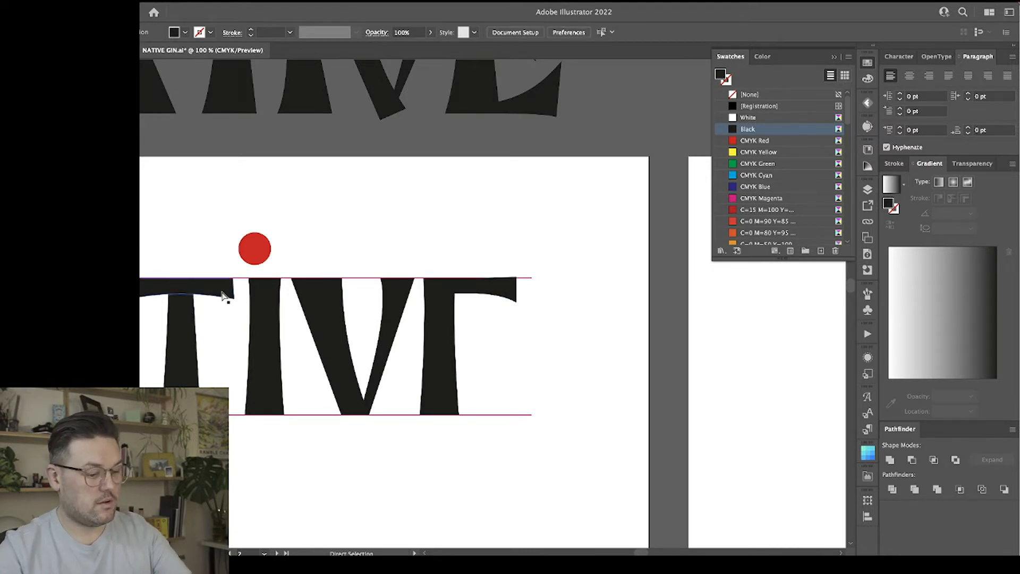
pyautogui.press('\\')
pyautogui.moveTo(229, 300); pyautogui.dragTo(551, 323)
pyautogui.press('Up')
pyautogui.press('Up')
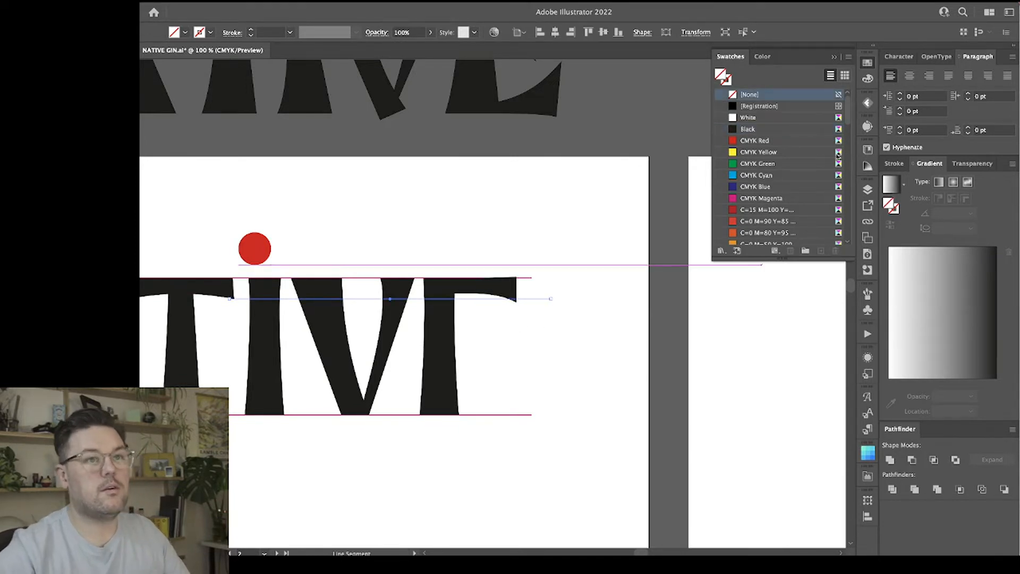
# Colour the horizontal comparison line red and raise the lower outer tip of the E's upper arm closer to it.
pyautogui.click(764, 140)
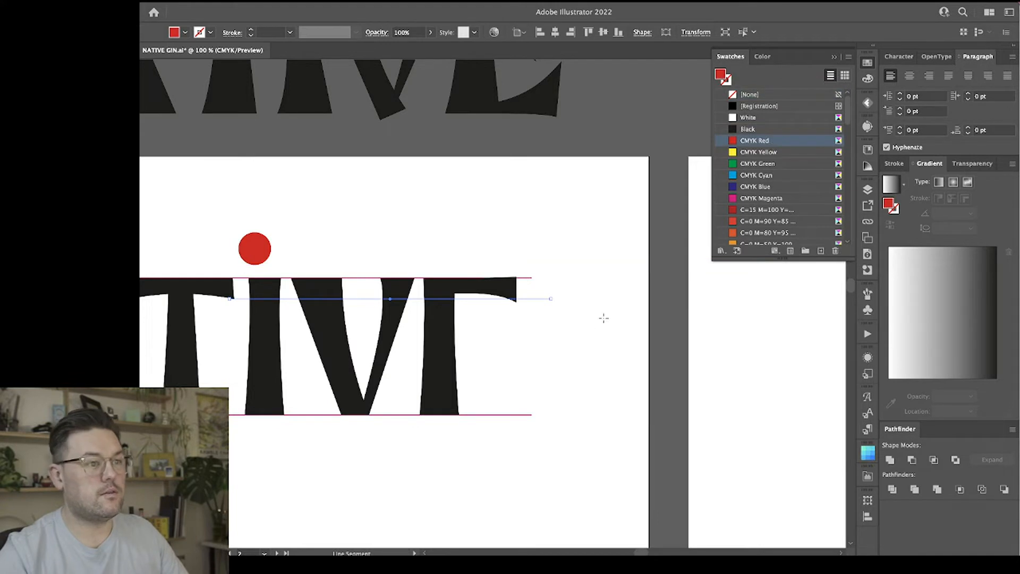
pyautogui.press('a')
pyautogui.hotkey('ctrl', '=')
pyautogui.hotkey('ctrl', '=')
pyautogui.hotkey('ctrl', '=')
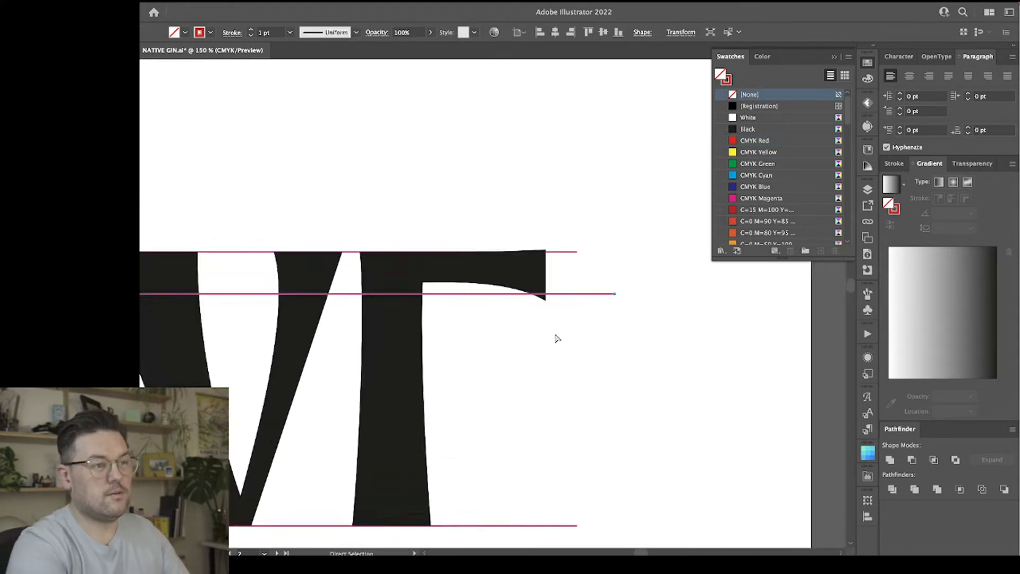
pyautogui.moveTo(575, 295); pyautogui.dragTo(575, 291)
pyautogui.moveTo(511, 254); pyautogui.dragTo(505, 282)
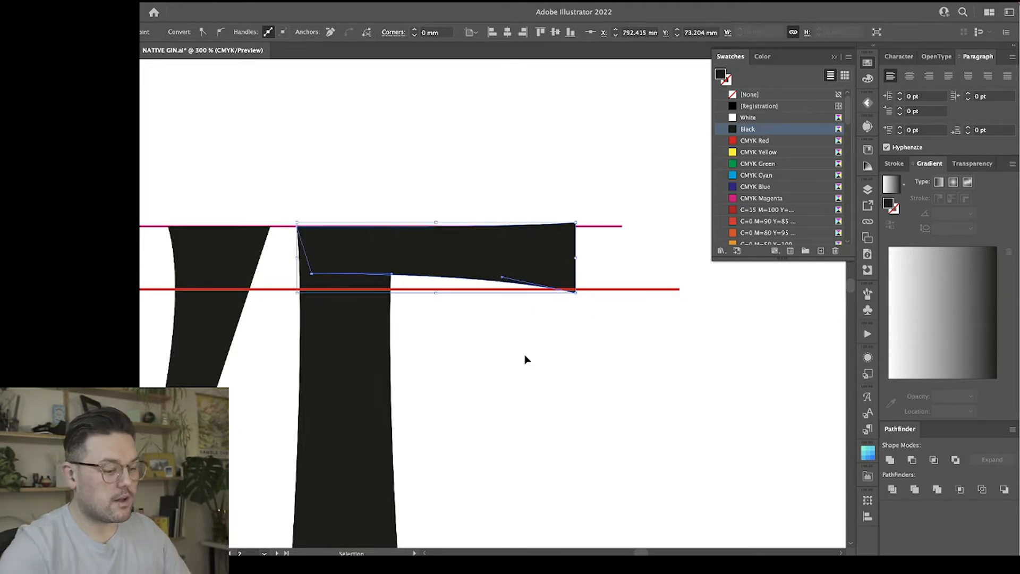
# Compare a copy of the T's crossbar against the E's upper arm, discard the copy and remove the red comparison line.
pyautogui.hotkey('ctrl', '1')
pyautogui.hscroll(-2, 526, 360)
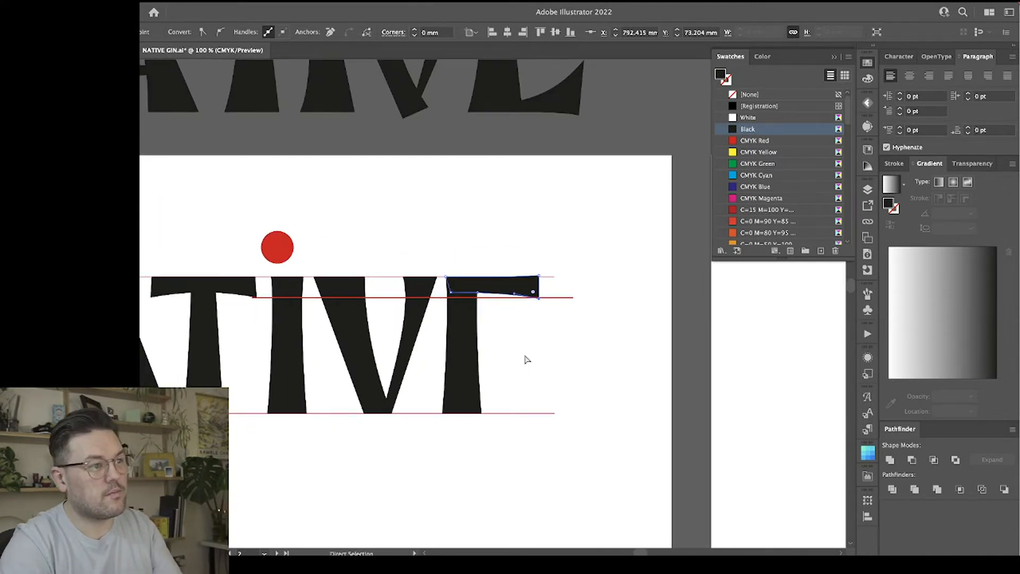
pyautogui.click(249, 288)
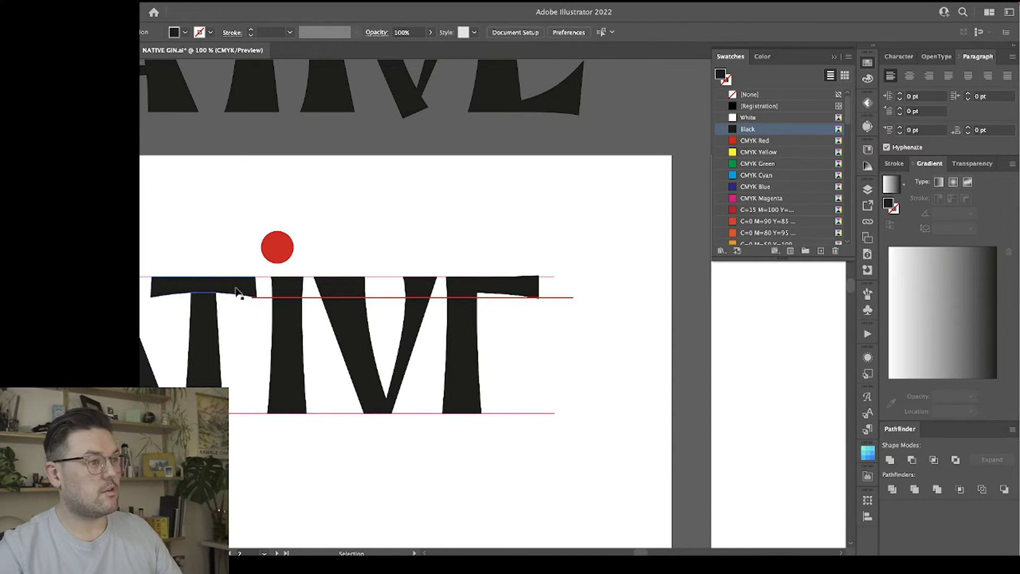
pyautogui.moveTo(237, 292)
pyautogui.mouseDown()
pyautogui.moveTo(611, 284)
pyautogui.moveTo(491, 292)
pyautogui.mouseUp()
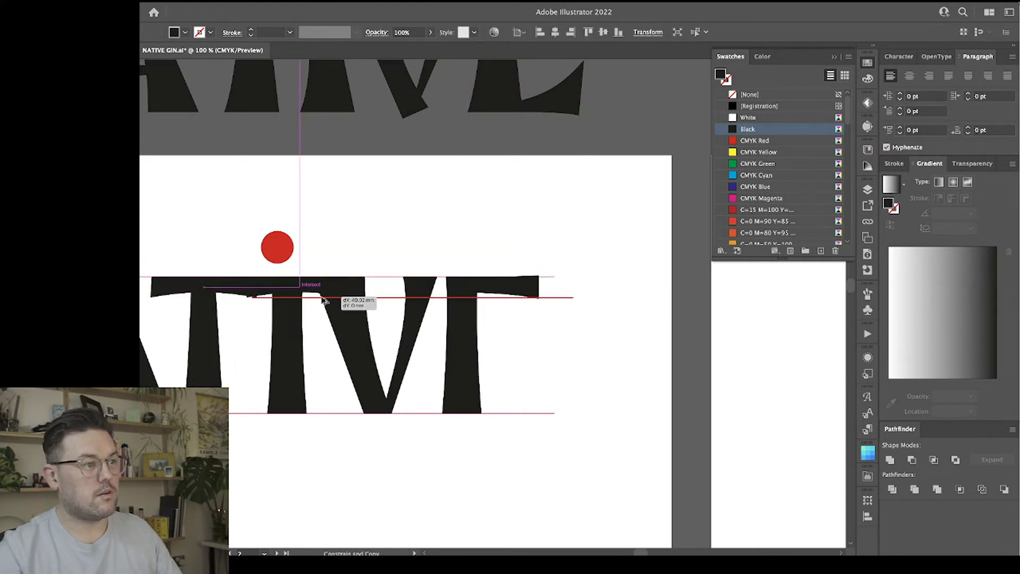
pyautogui.click(543, 339)
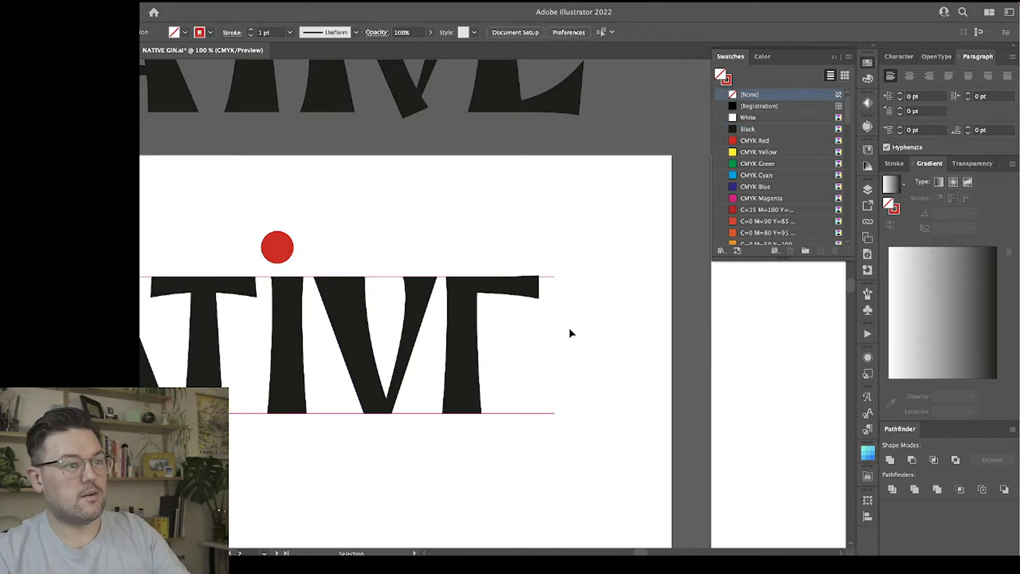
# Copy the E's upper arm straight down the stem and reflect the copy across the horizontal axis.
pyautogui.click(521, 288)
pyautogui.moveTo(519, 287); pyautogui.dragTo(516, 349)
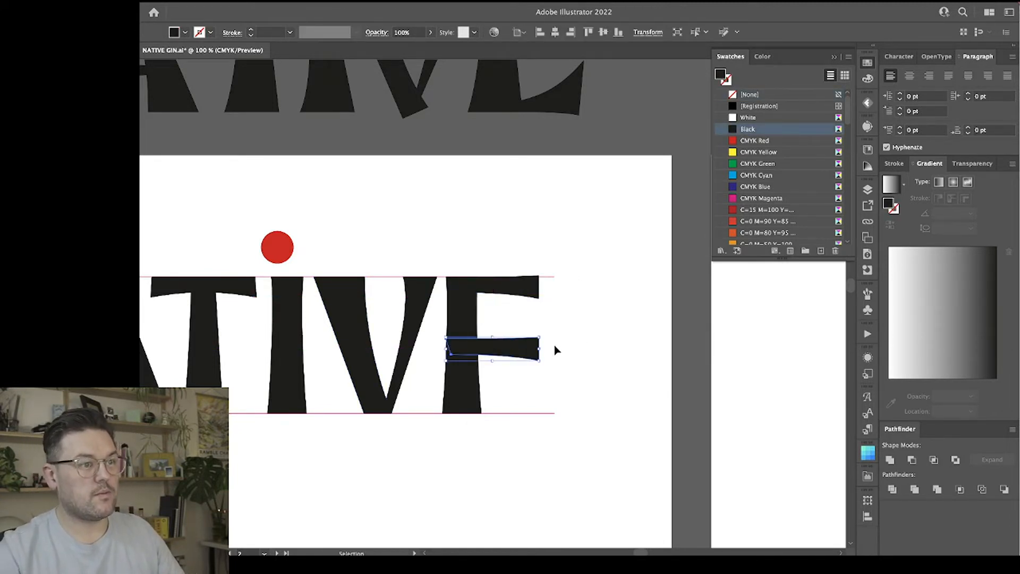
pyautogui.click(543, 373)
pyautogui.click(512, 350)
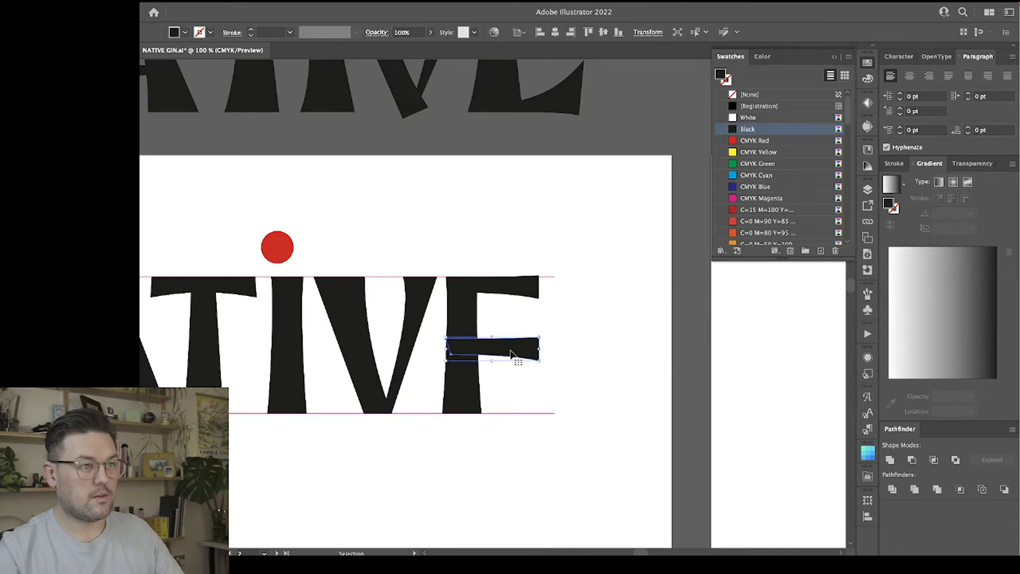
pyautogui.rightClick(510, 352)
pyautogui.moveTo(550, 524)
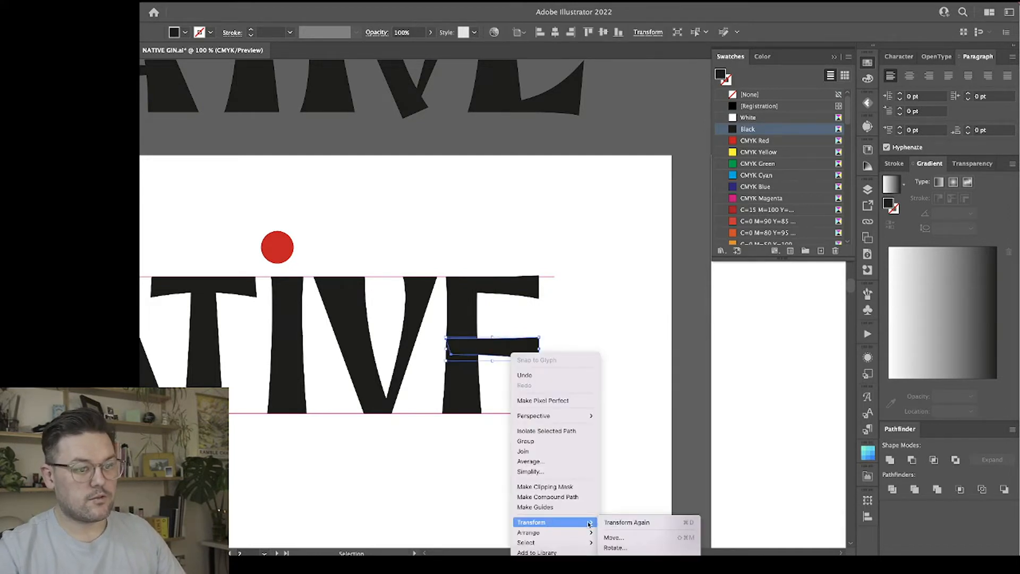
pyautogui.click(627, 555)
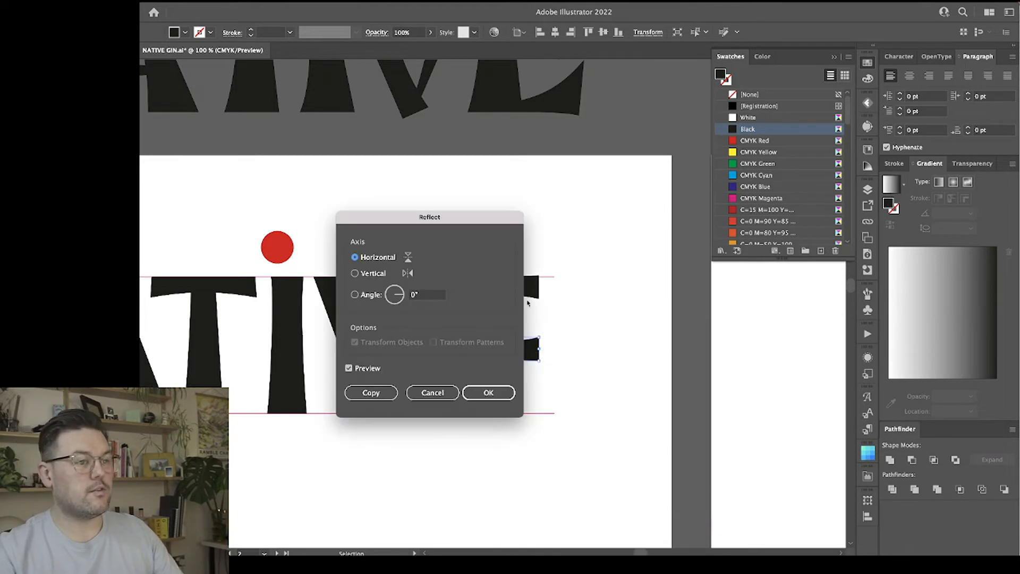
pyautogui.click(395, 258)
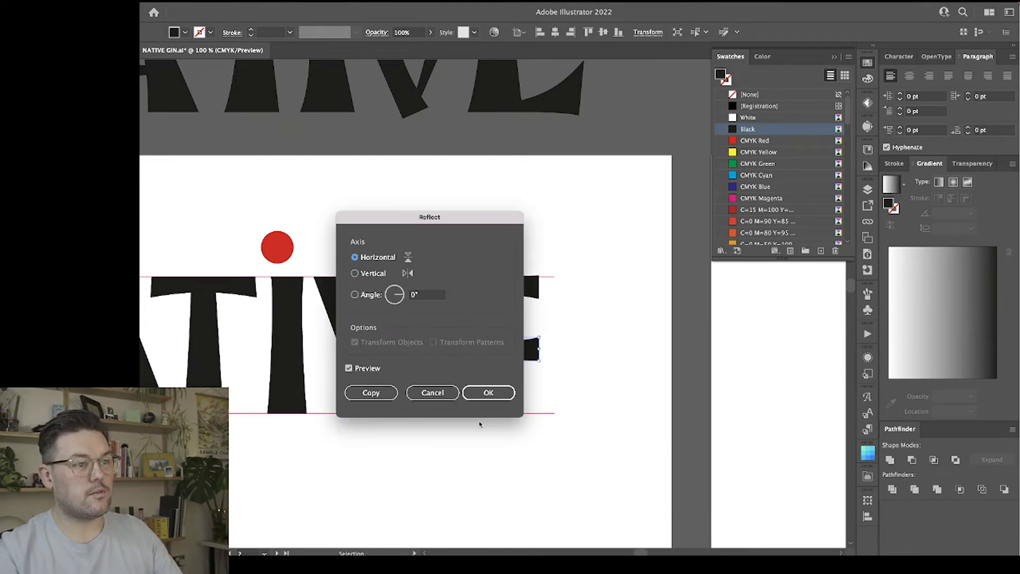
pyautogui.click(488, 393)
# Move the flipped arm onto the lower guide line as the E's lower arm, extending slightly farther out than the upper arm.
pyautogui.click(626, 372)
pyautogui.moveTo(534, 359); pyautogui.dragTo(455, 271)
pyautogui.hotkey('ctrl', '=')
pyautogui.hotkey('ctrl', '=')
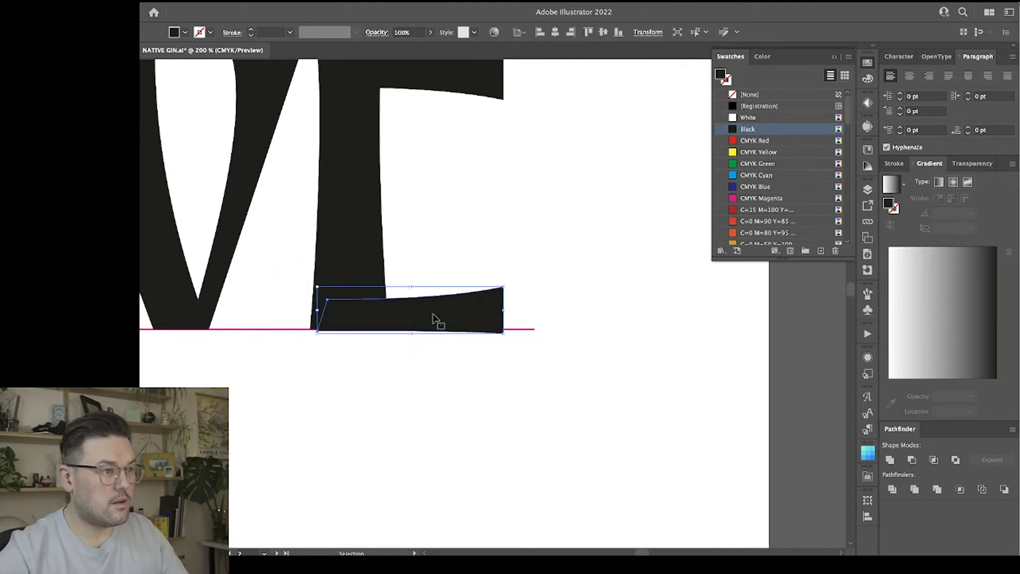
pyautogui.moveTo(434, 313); pyautogui.dragTo(449, 316)
pyautogui.click(424, 408)
# Fine-tune the inner bottom corner of the E's lower arm so its underside sits on the lower guide line.
pyautogui.press('a')
pyautogui.hotkey('ctrl', '=')
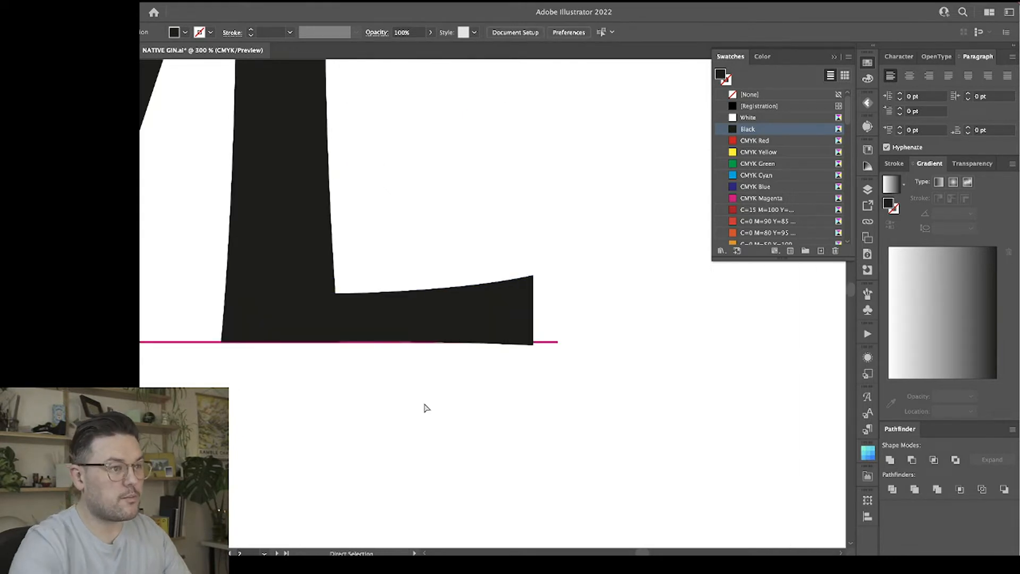
pyautogui.moveTo(258, 340)
pyautogui.mouseDown()
pyautogui.moveTo(261, 326)
pyautogui.moveTo(250, 346)
pyautogui.mouseUp()
pyautogui.click(341, 399)
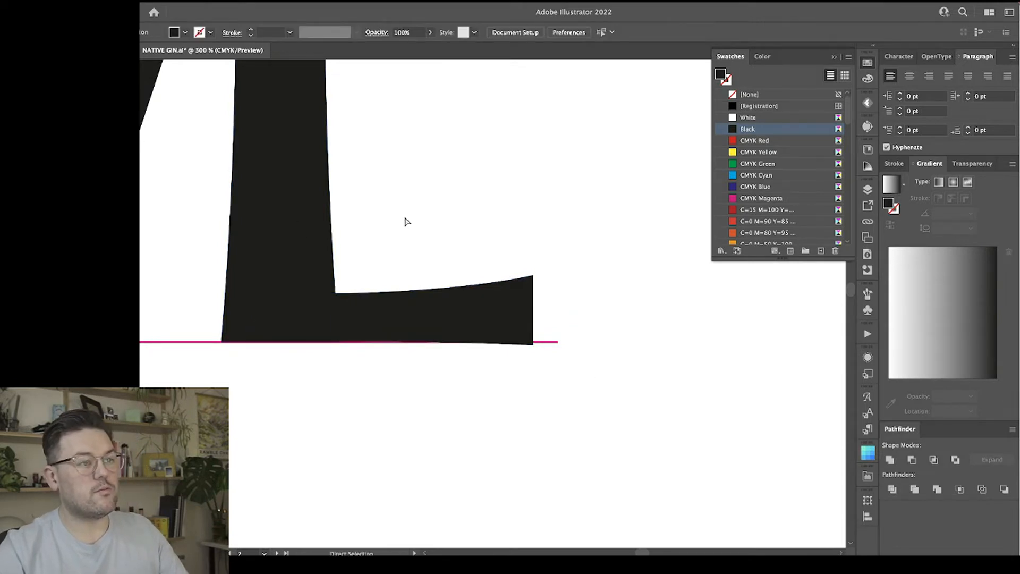
pyautogui.hotkey('ctrl', '-')
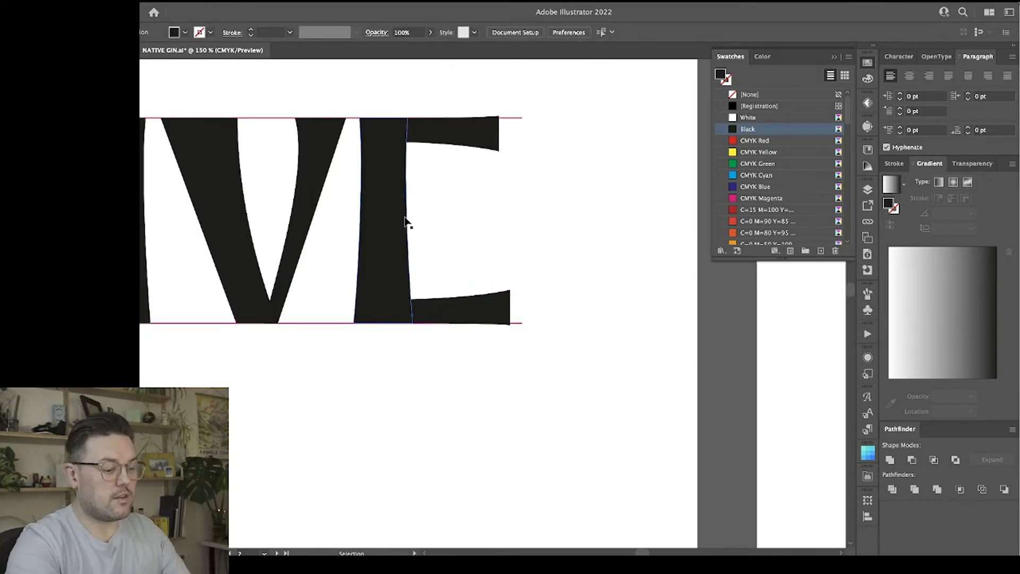
pyautogui.click(405, 327)
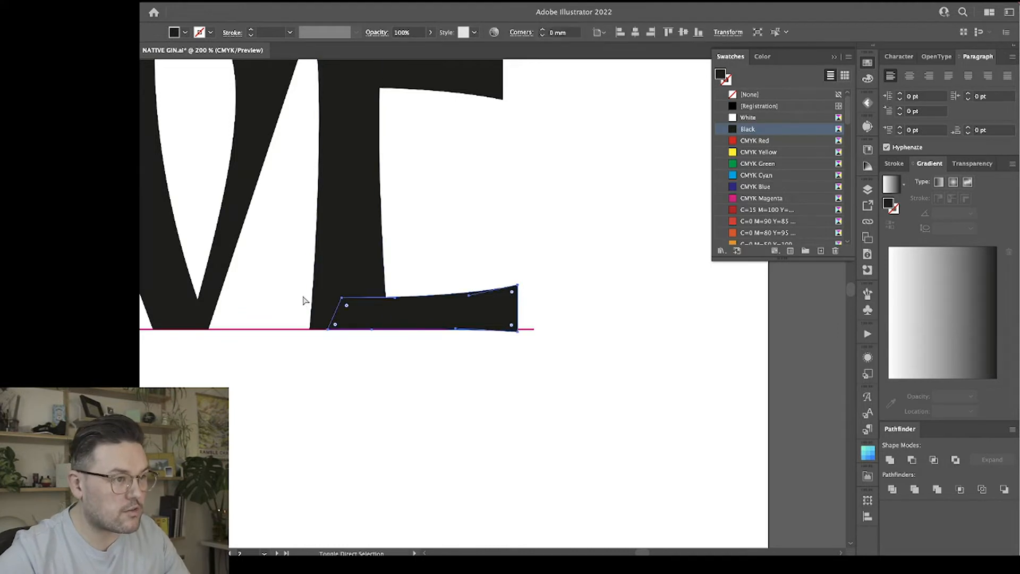
pyautogui.click(326, 337)
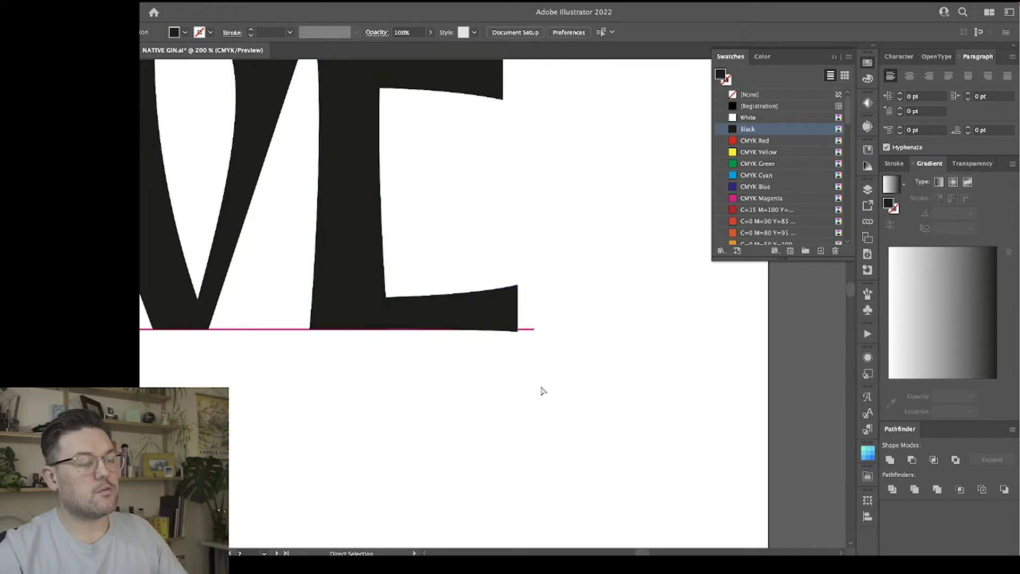
# Copy the E's upper arm down to mid-height as the middle arm and pull its inner end inside the stem.
pyautogui.hotkey('ctrl', '-')
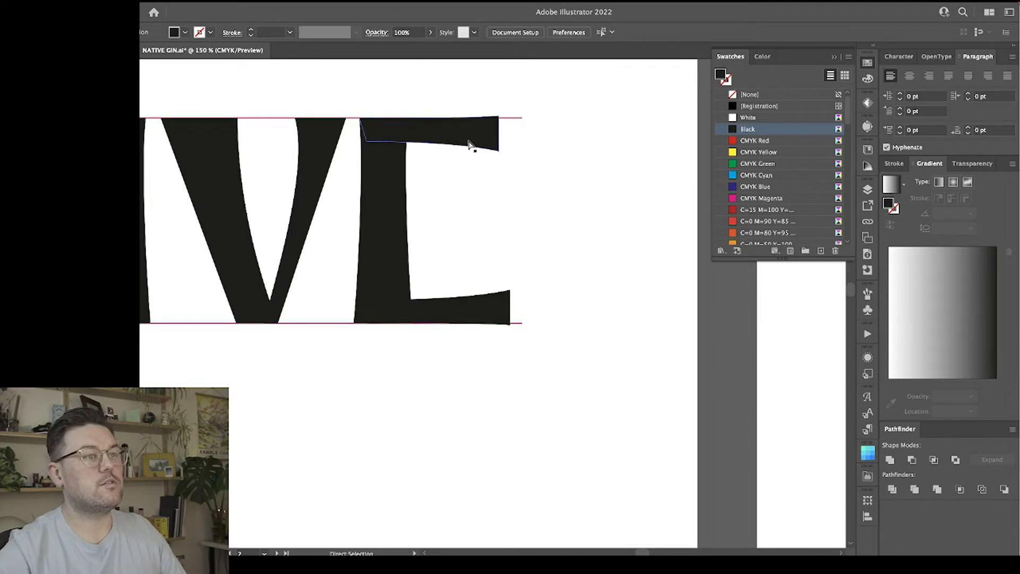
pyautogui.click(476, 140)
pyautogui.moveTo(467, 137); pyautogui.dragTo(469, 217)
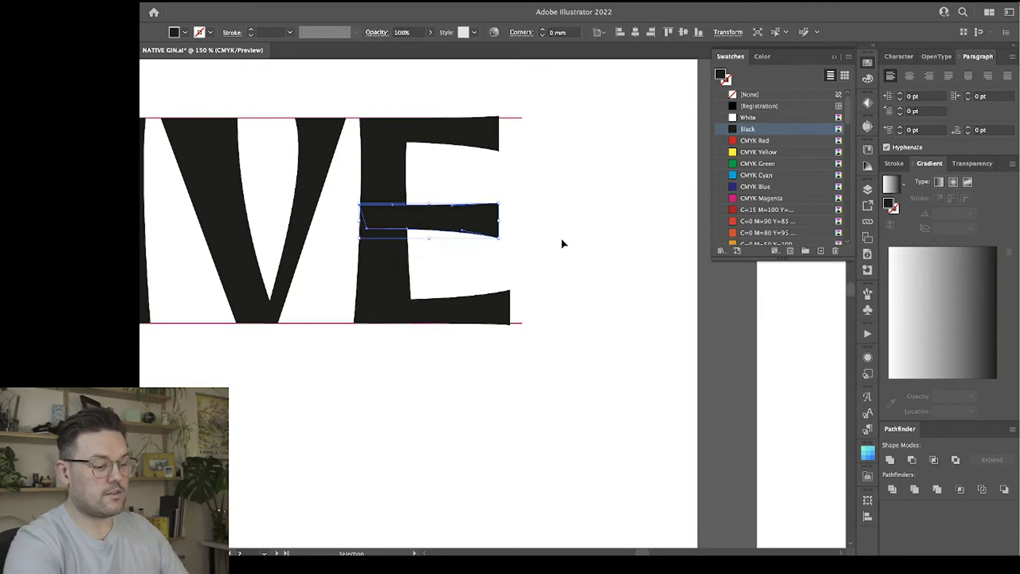
pyautogui.hotkey('ctrl', '=')
pyautogui.press('v')
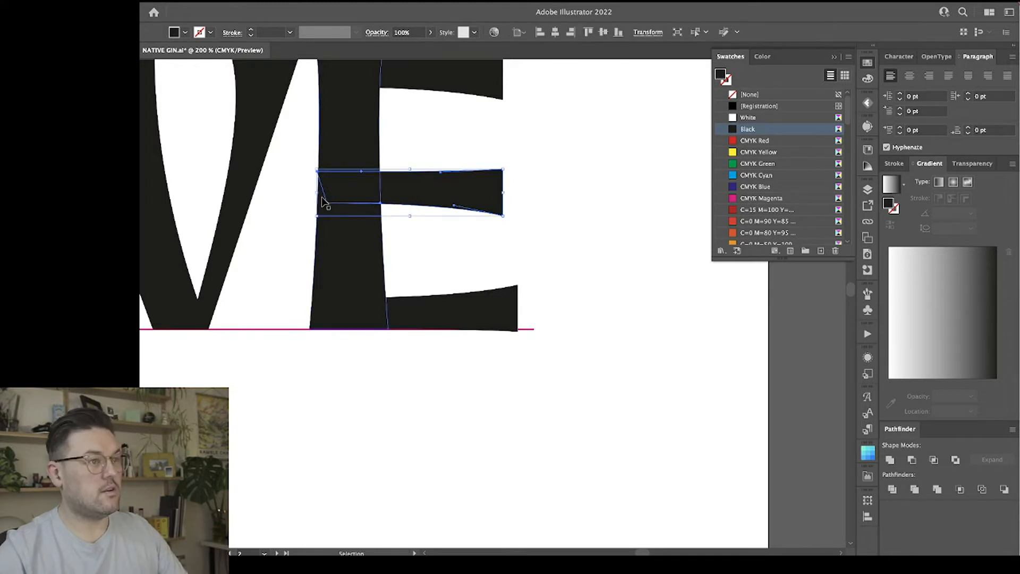
pyautogui.click(619, 244)
pyautogui.scroll(5, 599, 246)
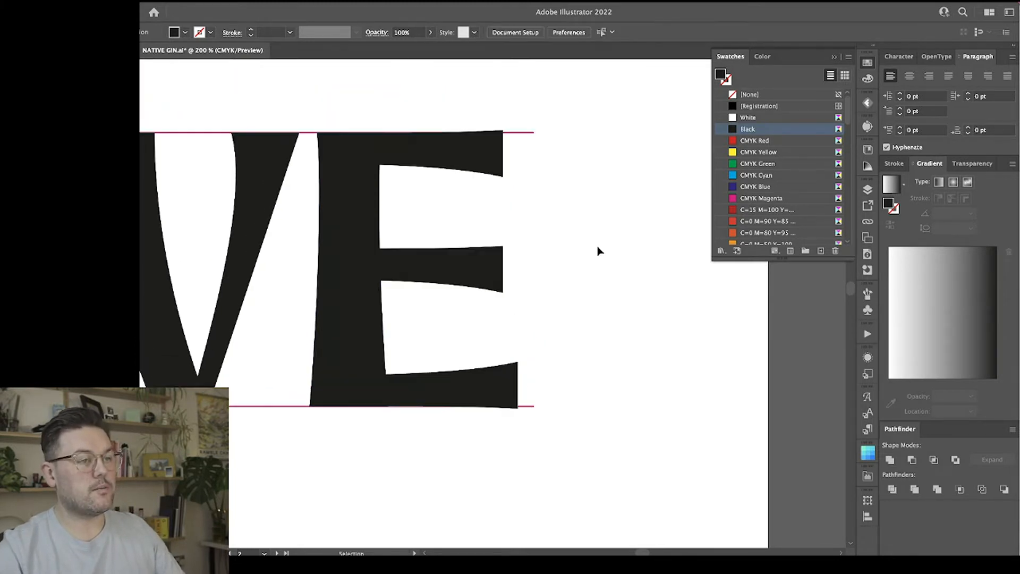
pyautogui.scroll(-1, 599, 250)
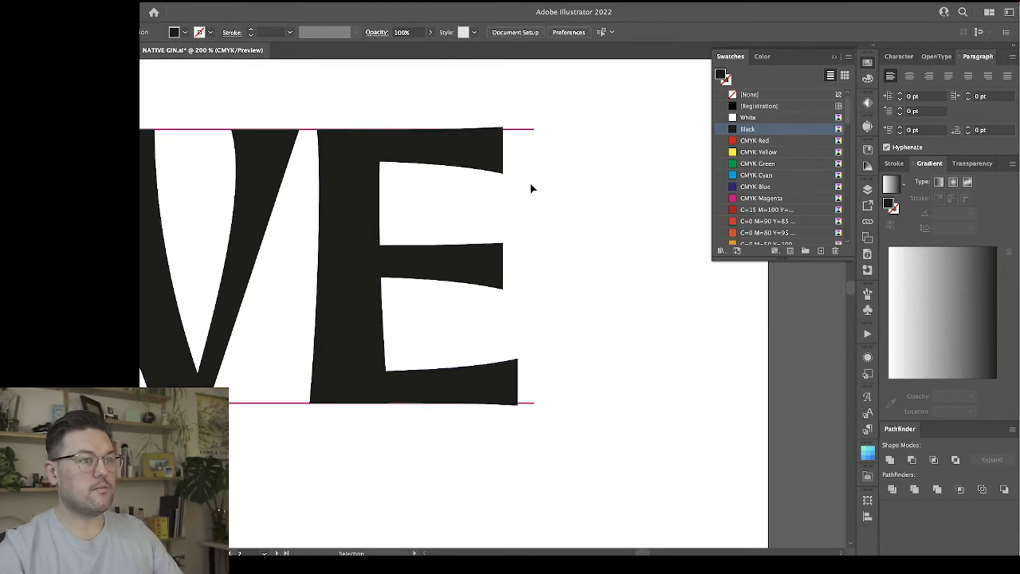
# Select all three arms of the E and shorten them together from their outer ends to narrow the letter.
pyautogui.click(476, 159)
pyautogui.moveTo(468, 93); pyautogui.dragTo(562, 451)
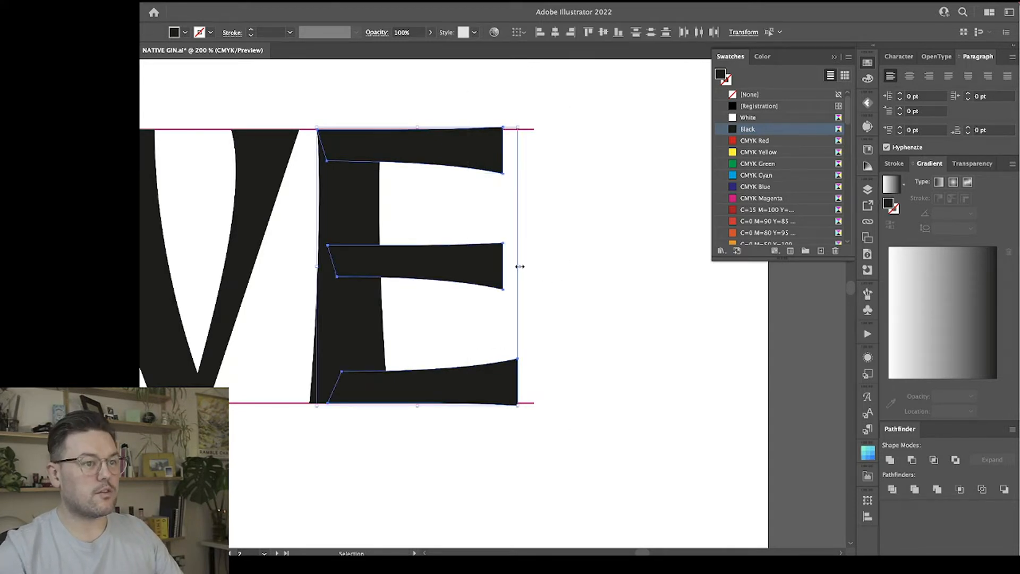
pyautogui.moveTo(519, 266); pyautogui.dragTo(493, 270)
pyautogui.press('a')
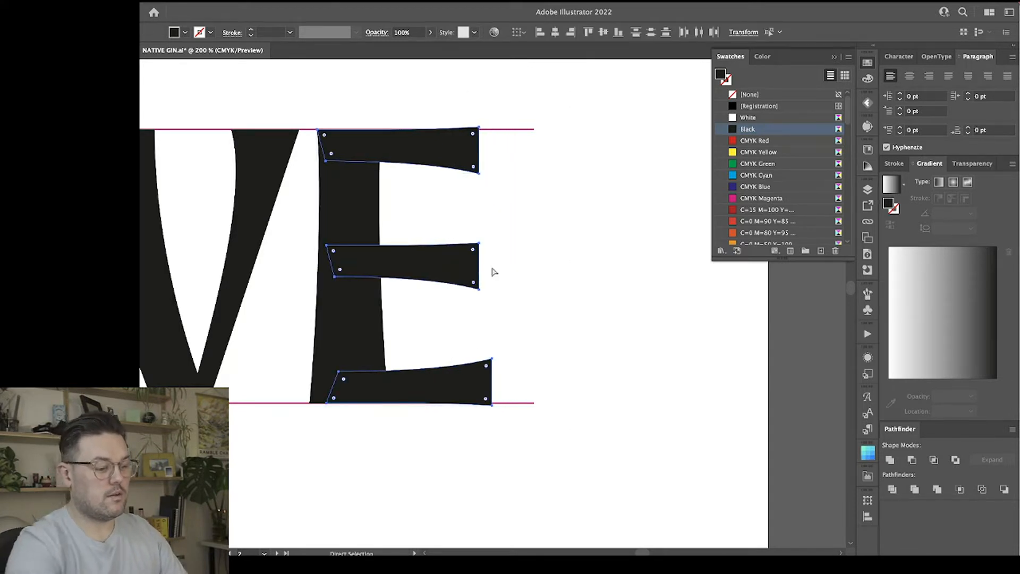
pyautogui.press('super+minus')
pyautogui.press('super+minus')
pyautogui.press('super+minus')
pyautogui.press('super+minus')
pyautogui.press('v')
pyautogui.click(474, 382)
pyautogui.hscroll(-3, 494, 377)
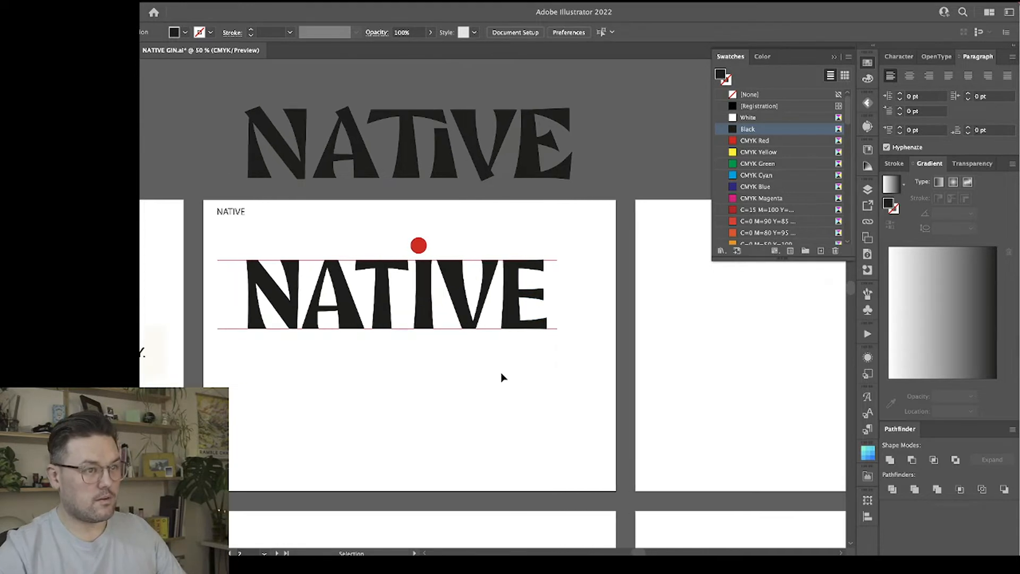
# Shorten the E's middle arm from its outer end so it stops short of the upper and lower arms.
pyautogui.press('super+equal')
pyautogui.press('super+equal')
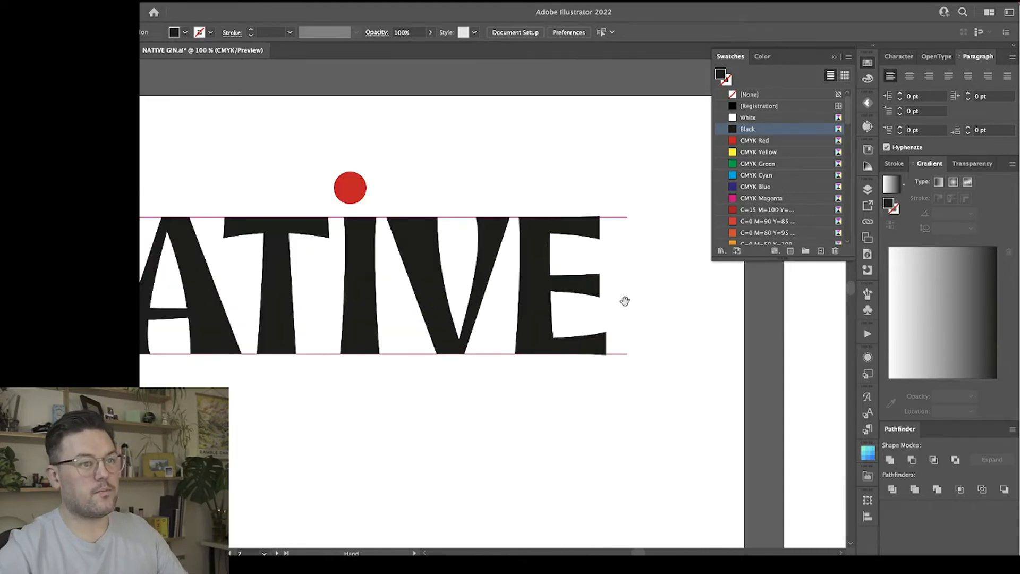
pyautogui.moveTo(624, 298); pyautogui.dragTo(502, 348)
pyautogui.click(493, 292)
pyautogui.click(575, 335)
pyautogui.click(503, 289)
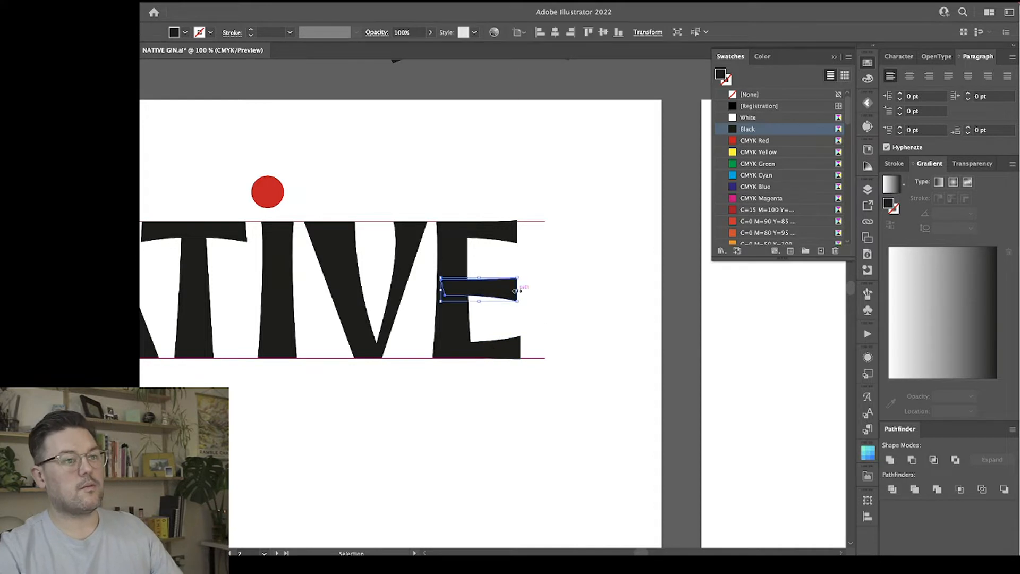
pyautogui.moveTo(518, 290); pyautogui.dragTo(508, 291)
pyautogui.click(553, 298)
# Thin the E's middle arm at the stem by nudging its inner bottom anchor point upward.
pyautogui.press('a')
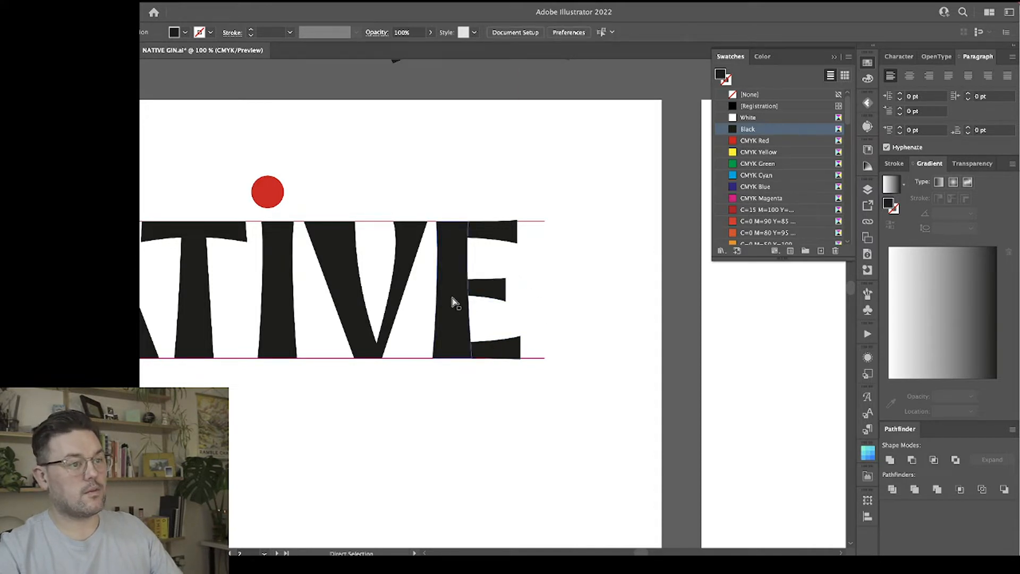
pyautogui.click(483, 291)
pyautogui.moveTo(444, 295); pyautogui.dragTo(443, 295)
pyautogui.hotkey('ctrl', '=')
pyautogui.hotkey('ctrl', '=')
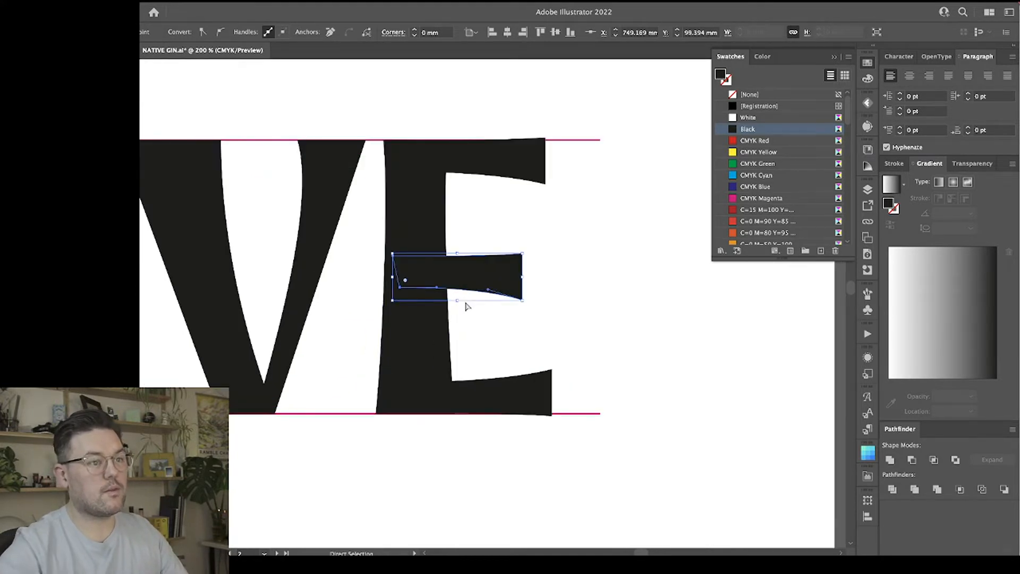
pyautogui.press('Up')
pyautogui.press('Up')
pyautogui.press('Up')
pyautogui.press('Up')
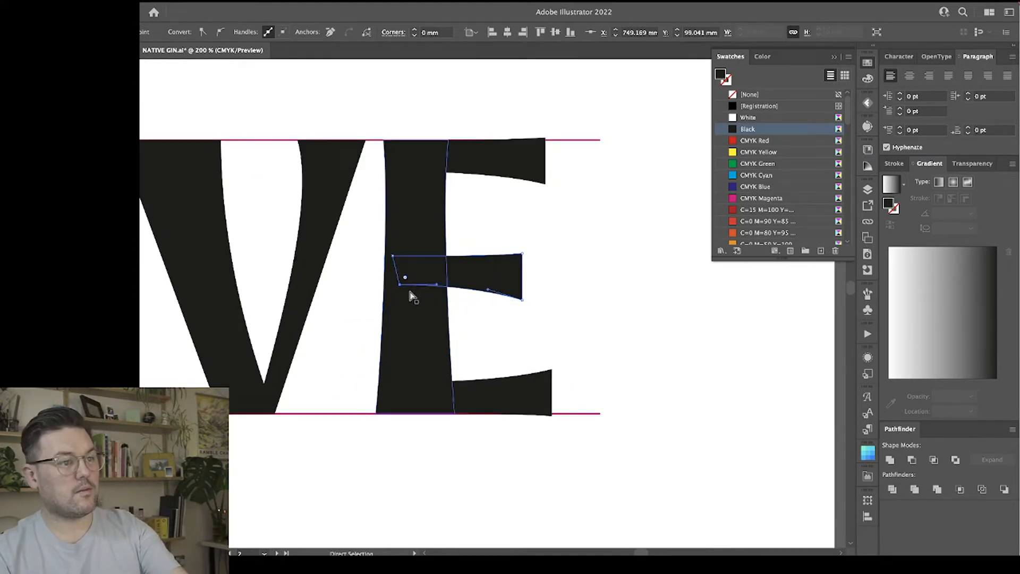
pyautogui.click(603, 326)
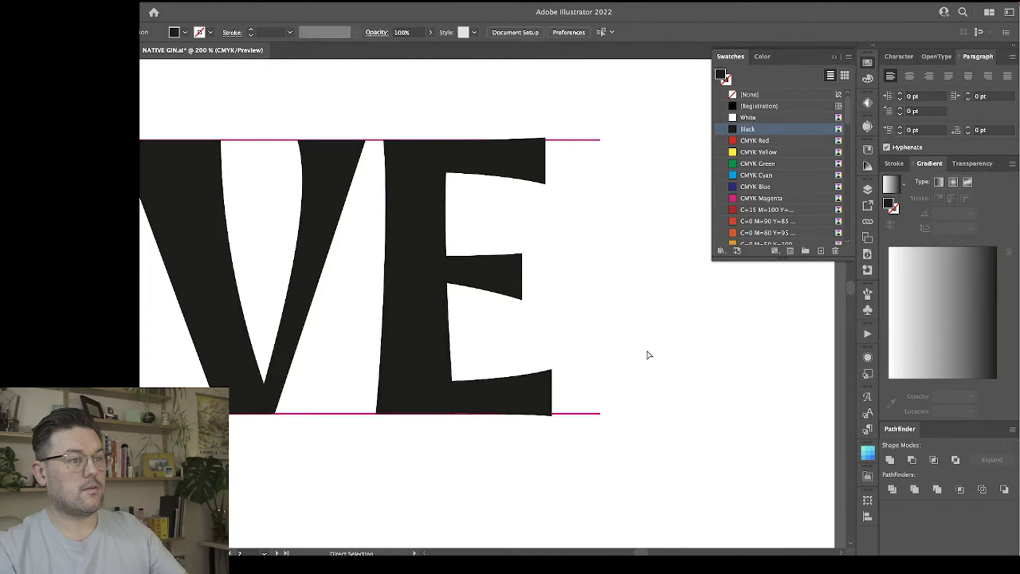
# Shorten the E's lower arm slightly from its outer end.
pyautogui.hotkey('ctrl', '-')
pyautogui.hotkey('ctrl', '-')
pyautogui.hotkey('ctrl', '-')
pyautogui.hotkey('ctrl', '-')
pyautogui.hotkey('ctrl', '-')
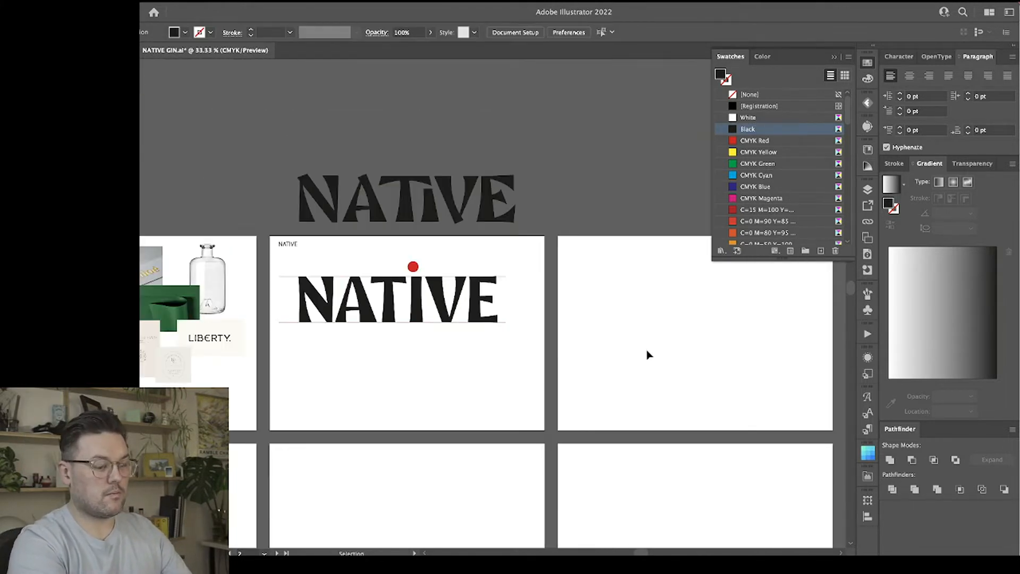
pyautogui.hotkey('ctrl', '+')
pyautogui.hotkey('ctrl', '+')
pyautogui.hotkey('ctrl', '+')
pyautogui.press('a')
pyautogui.click(507, 355)
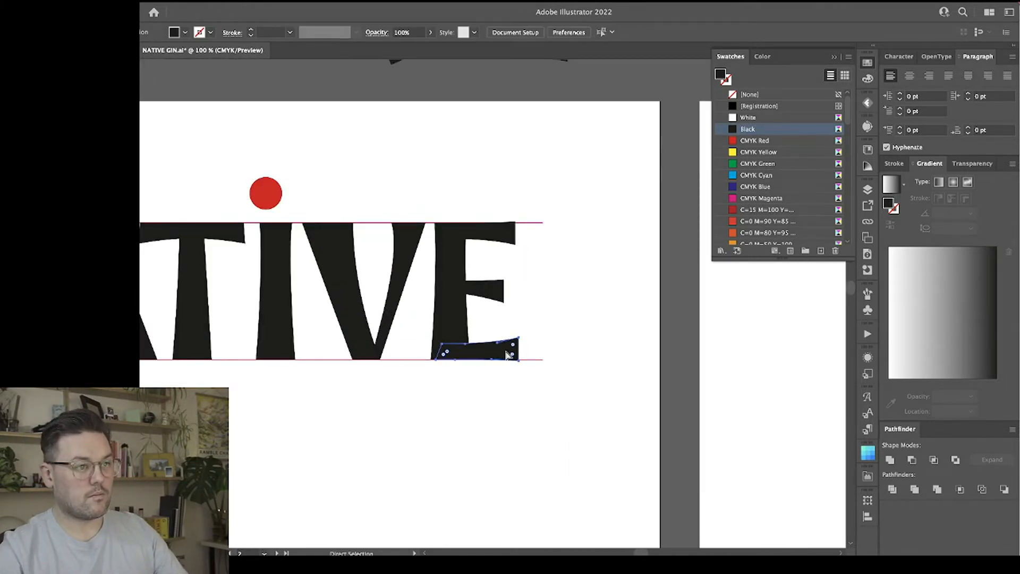
pyautogui.press('v')
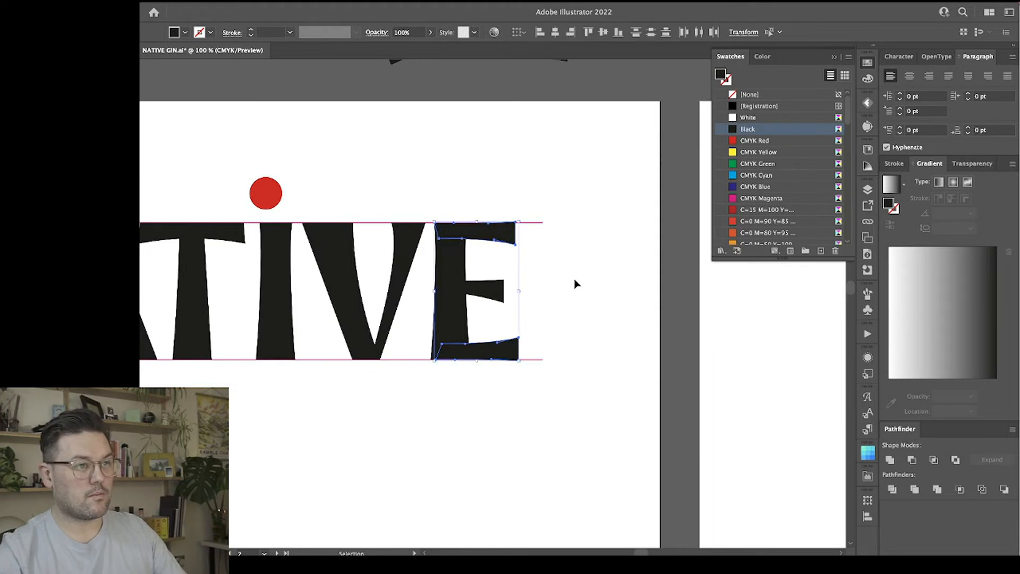
pyautogui.click(514, 353)
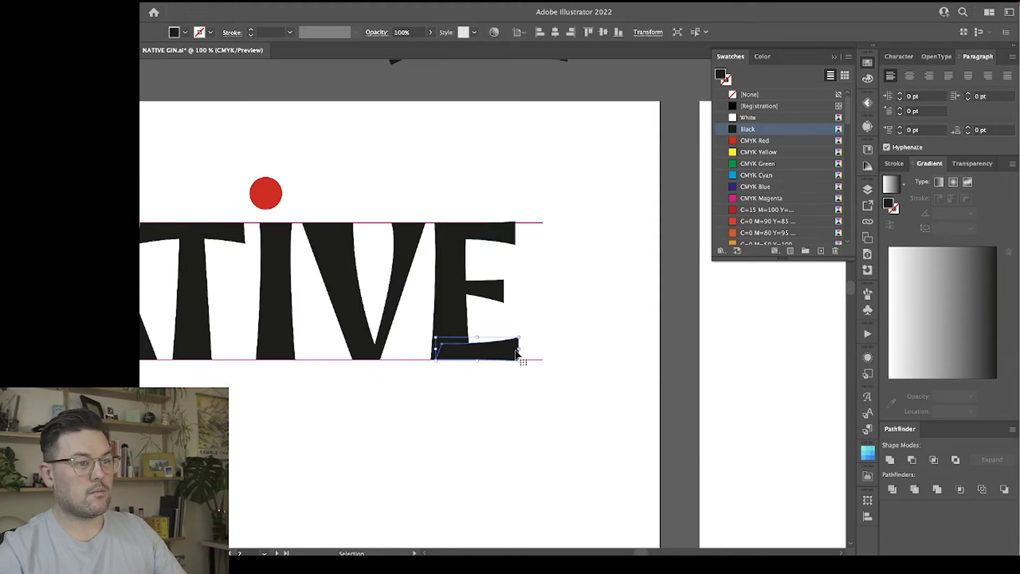
pyautogui.click(595, 327)
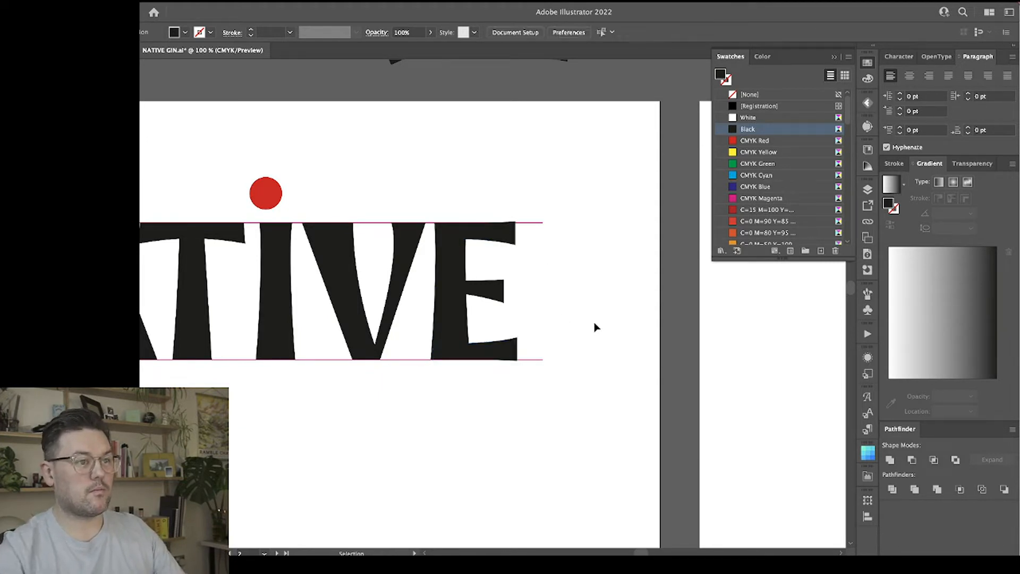
# Hide the guides layer and move the red dot from above the I to beside the E of the wordmark above the artboard.
pyautogui.click(868, 190)
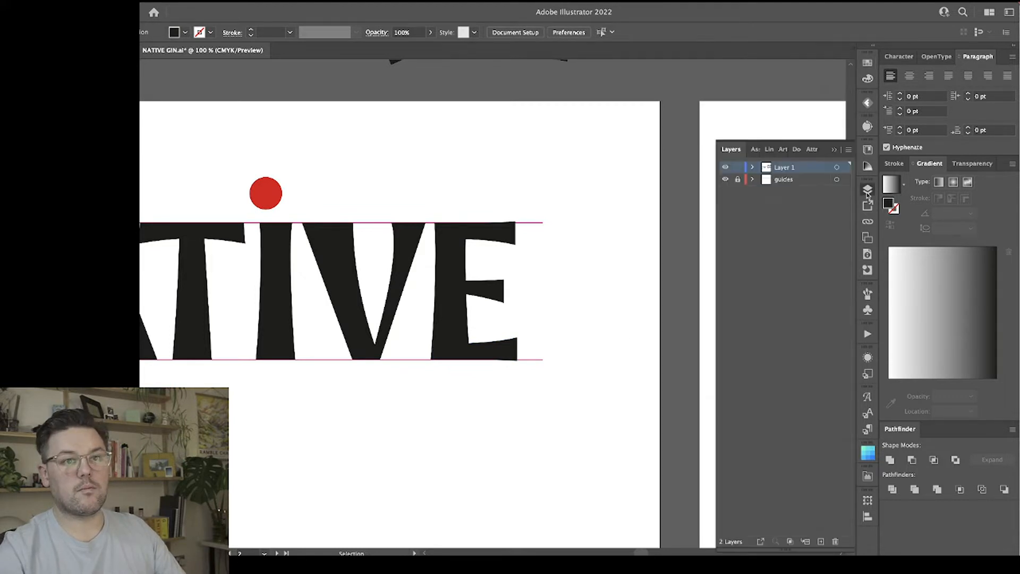
pyautogui.click(726, 180)
pyautogui.hscroll(-3, 618, 303)
pyautogui.press('super+minus')
pyautogui.press('super+minus')
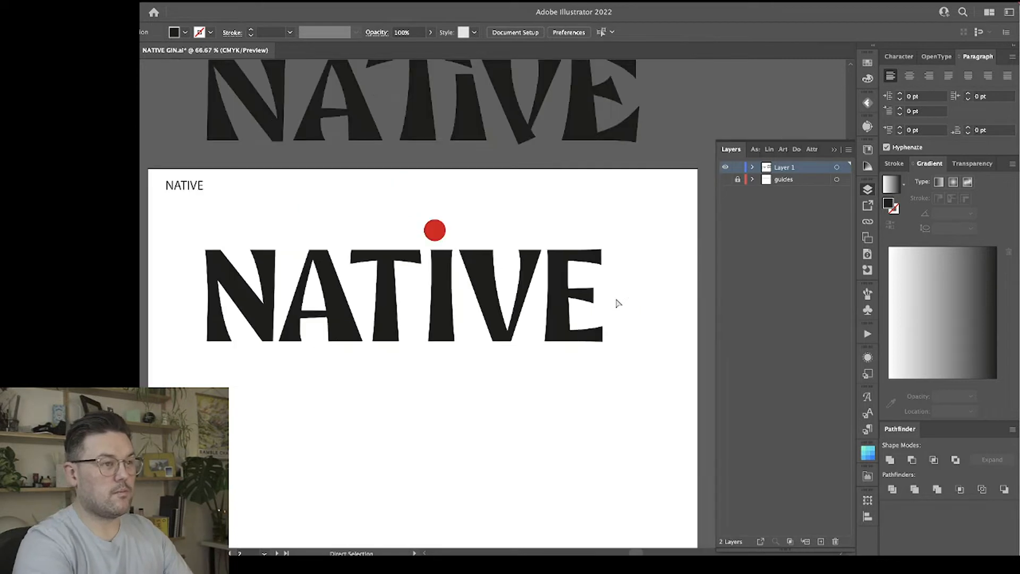
pyautogui.moveTo(403, 217); pyautogui.dragTo(337, 223)
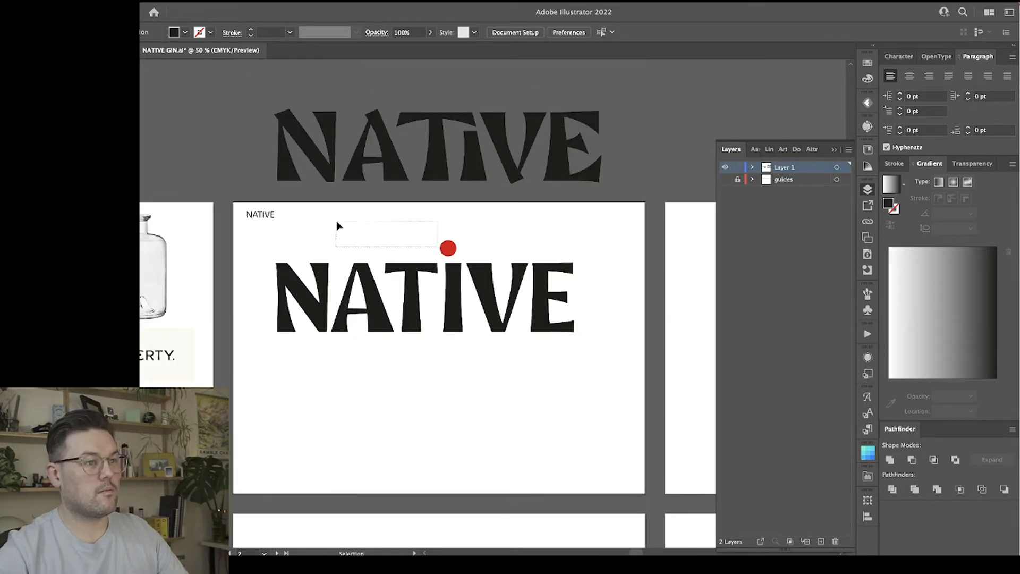
pyautogui.moveTo(447, 247); pyautogui.dragTo(623, 147)
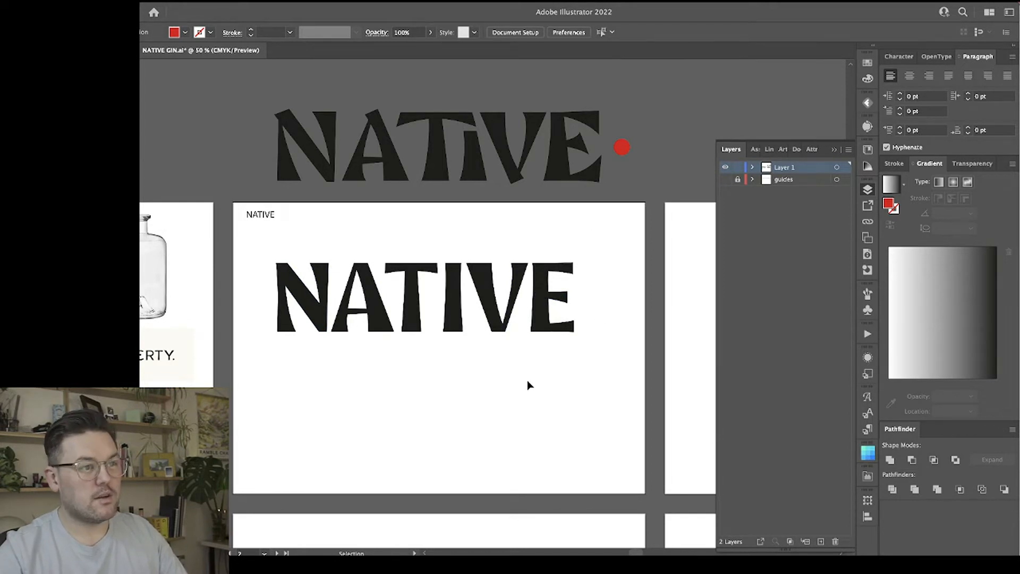
# Select all the letters of the NATIVE wordmark on the artboard and duplicate them straight below the original.
pyautogui.moveTo(592, 346); pyautogui.dragTo(544, 245)
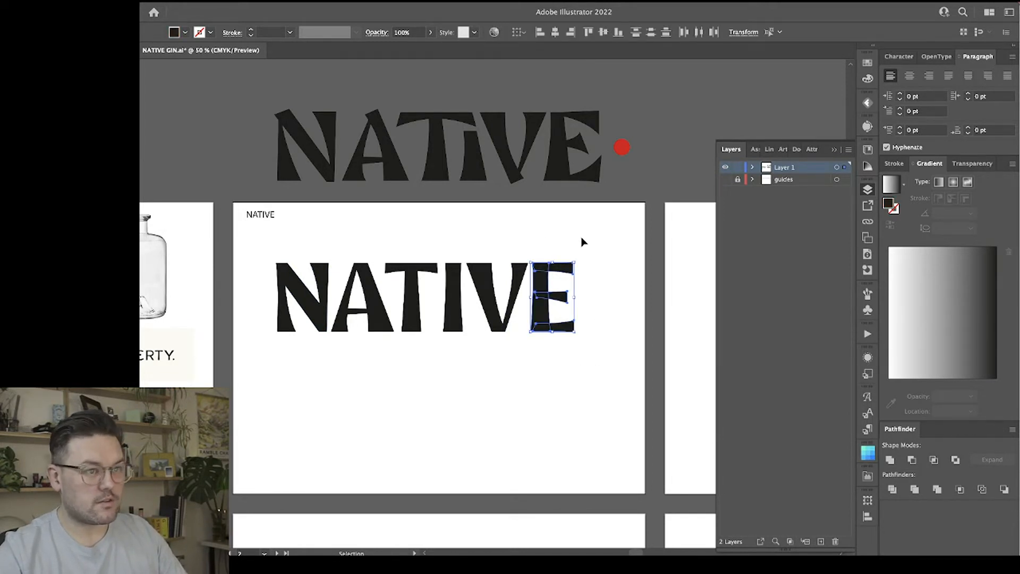
pyautogui.moveTo(257, 253); pyautogui.dragTo(378, 324)
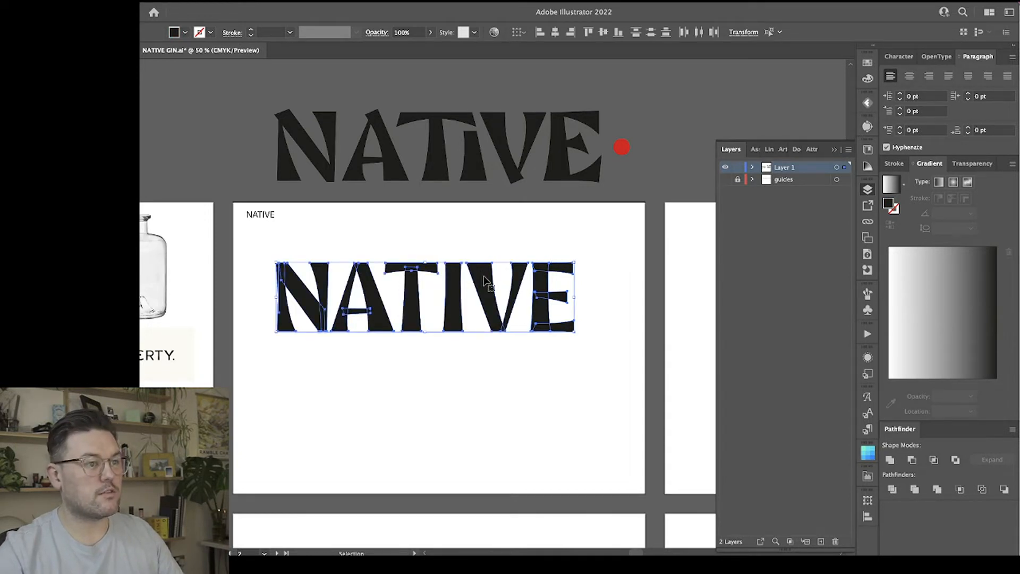
pyautogui.moveTo(482, 285); pyautogui.dragTo(482, 402)
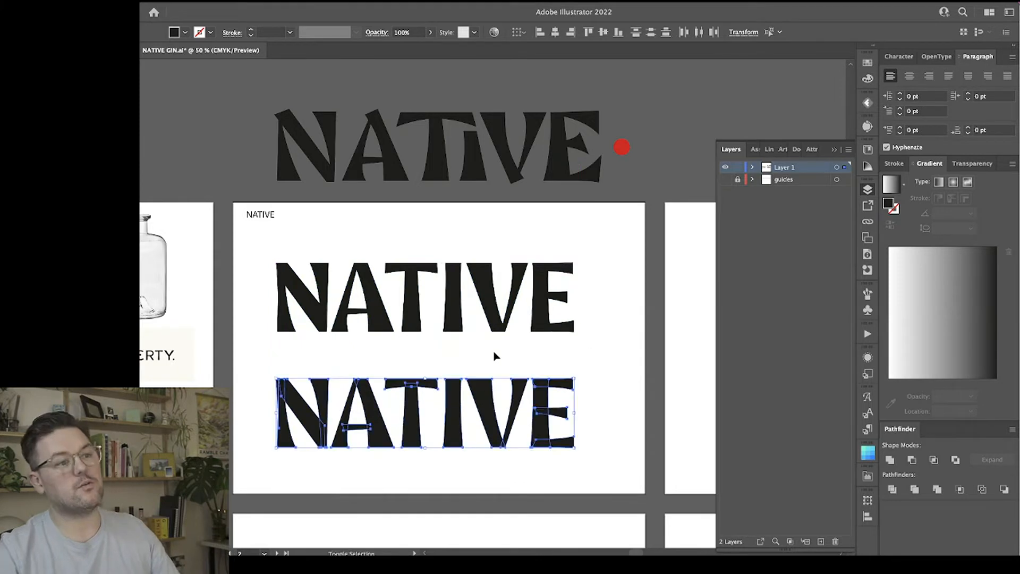
# Group the E's stem and arms in the lower wordmark copy, and group the V's strokes as a separate letter.
pyautogui.press('a')
pyautogui.click(567, 353)
pyautogui.press('super+equal')
pyautogui.press('super+equal')
pyautogui.press('v')
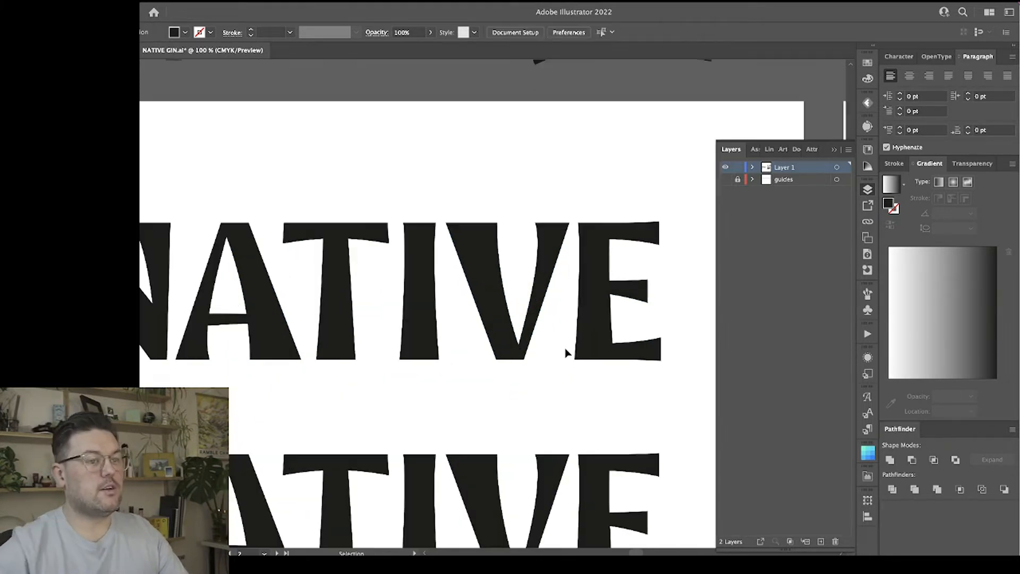
pyautogui.scroll(-5, 567, 353)
pyautogui.scroll(-1, 567, 353)
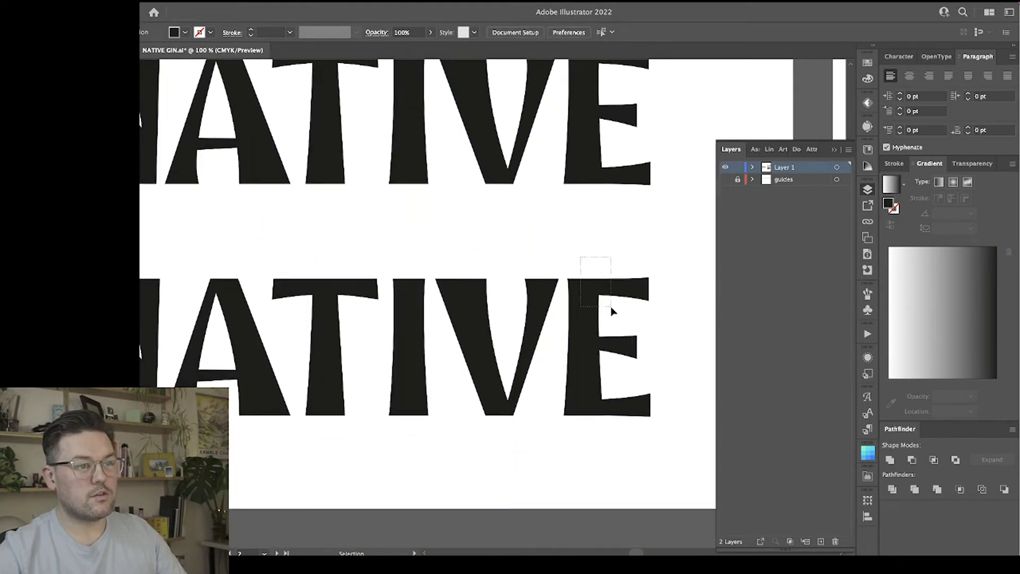
pyautogui.moveTo(610, 306); pyautogui.dragTo(611, 307)
pyautogui.press('a')
pyautogui.click(480, 392)
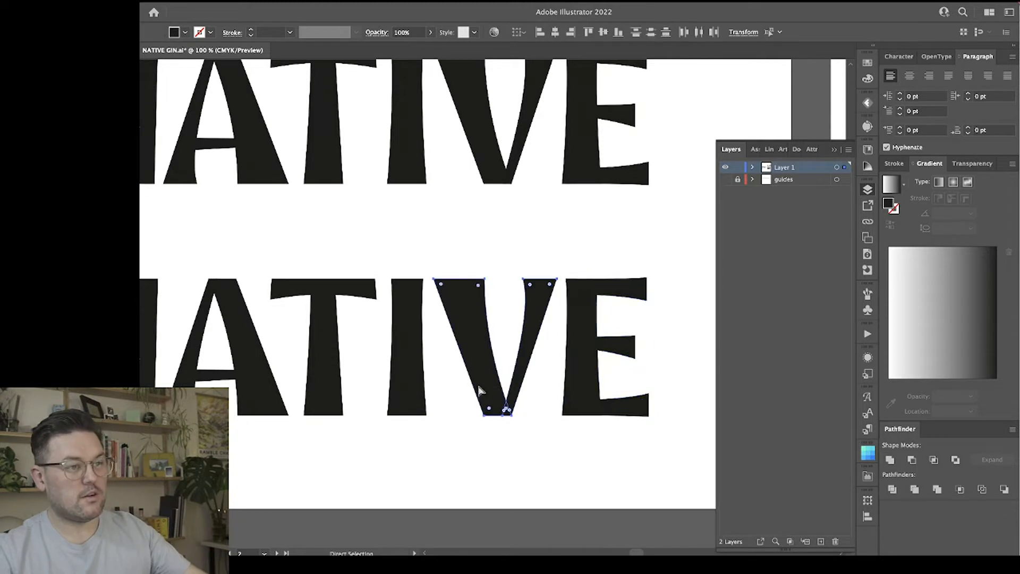
# Group the parts of the T, the A and the first N in the lower wordmark, each as its own letter.
pyautogui.press('v')
pyautogui.moveTo(365, 339); pyautogui.dragTo(305, 261)
pyautogui.press('a')
pyautogui.press('v')
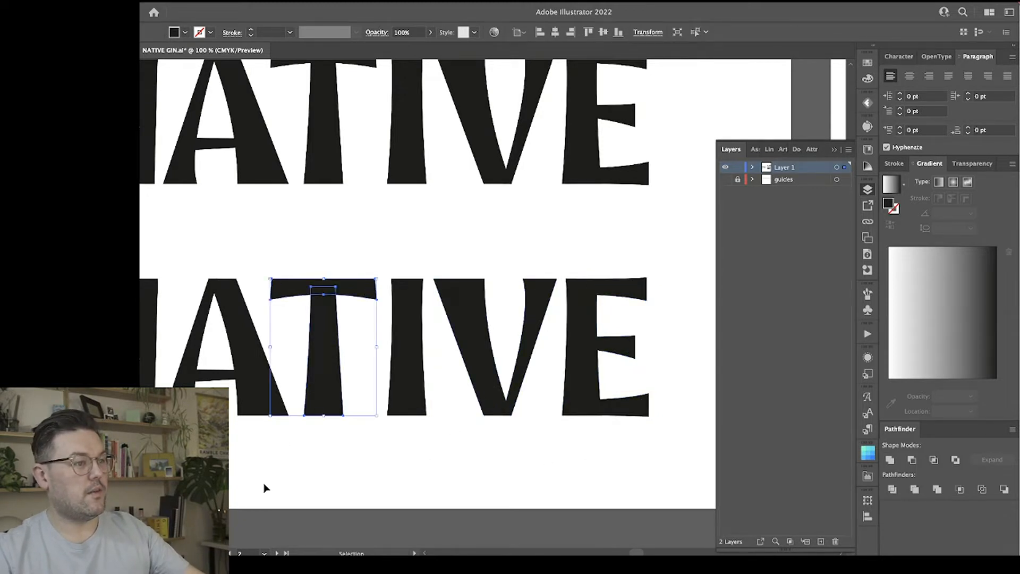
pyautogui.moveTo(180, 350); pyautogui.dragTo(179, 348)
pyautogui.press('super+g')
pyautogui.hscroll(-5, 230, 417)
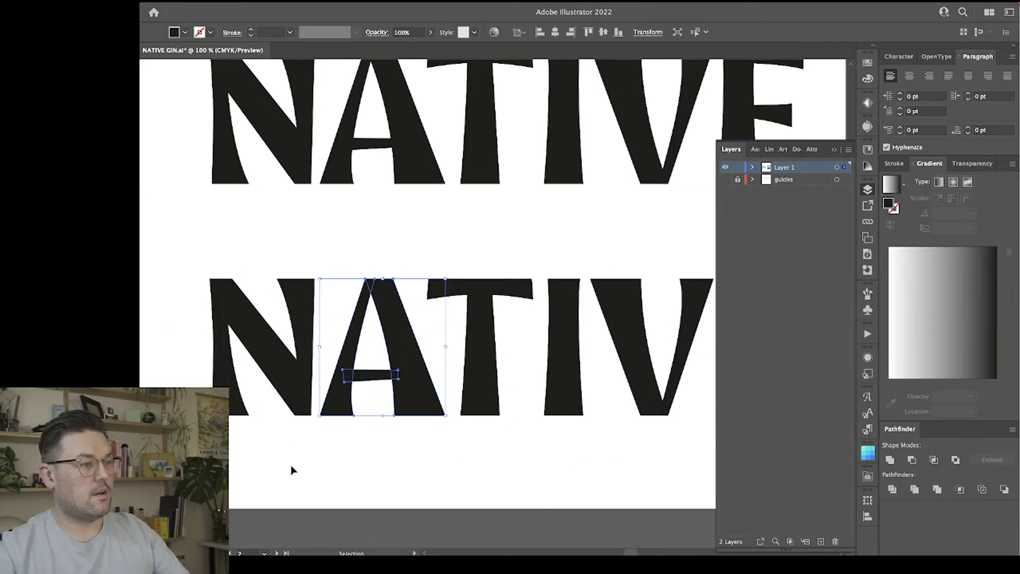
pyautogui.moveTo(290, 465); pyautogui.dragTo(210, 276)
pyautogui.press('super+minus')
pyautogui.press('super+minus')
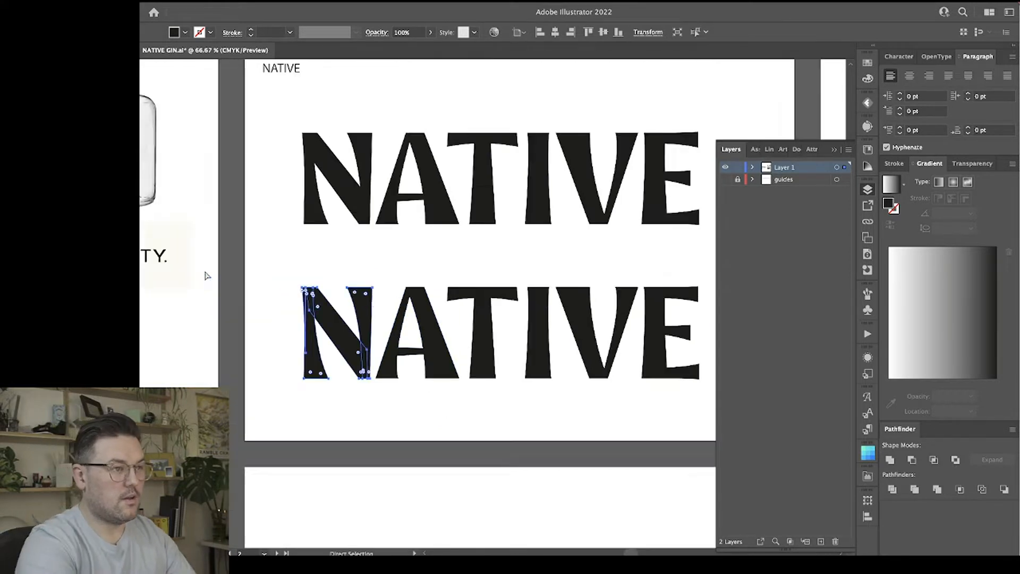
# Select the whole lower wordmark and scale it down proportionally to a little over a quarter of its size.
pyautogui.click(515, 412)
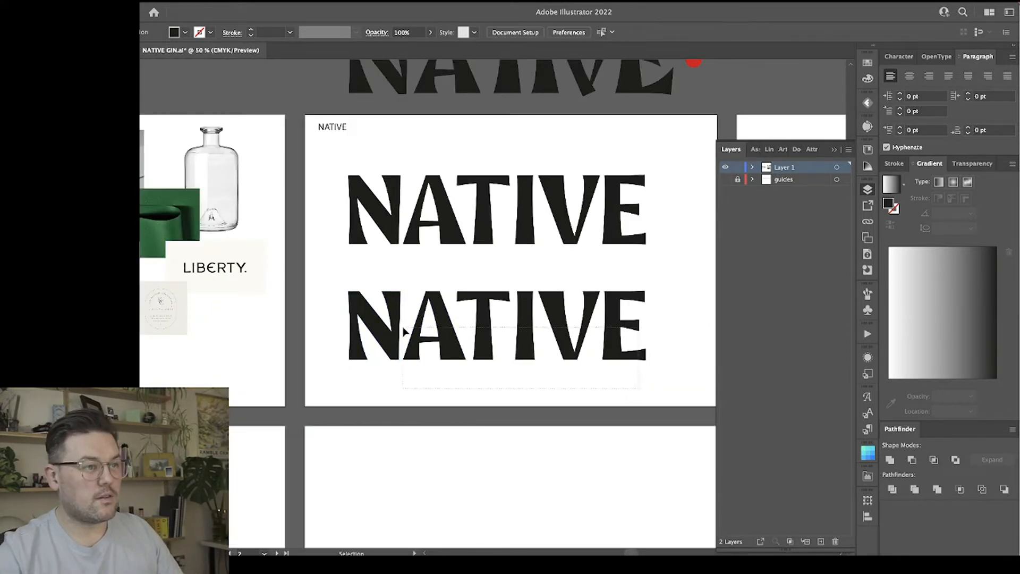
pyautogui.moveTo(404, 332); pyautogui.dragTo(403, 328)
pyautogui.moveTo(646, 325); pyautogui.dragTo(555, 341)
pyautogui.click(611, 336)
# Loosen the small wordmark's spacing by moving the E to the right and the N and A to the left.
pyautogui.press('super+plus')
pyautogui.press('super+plus')
pyautogui.press('super+plus')
pyautogui.press('super+plus')
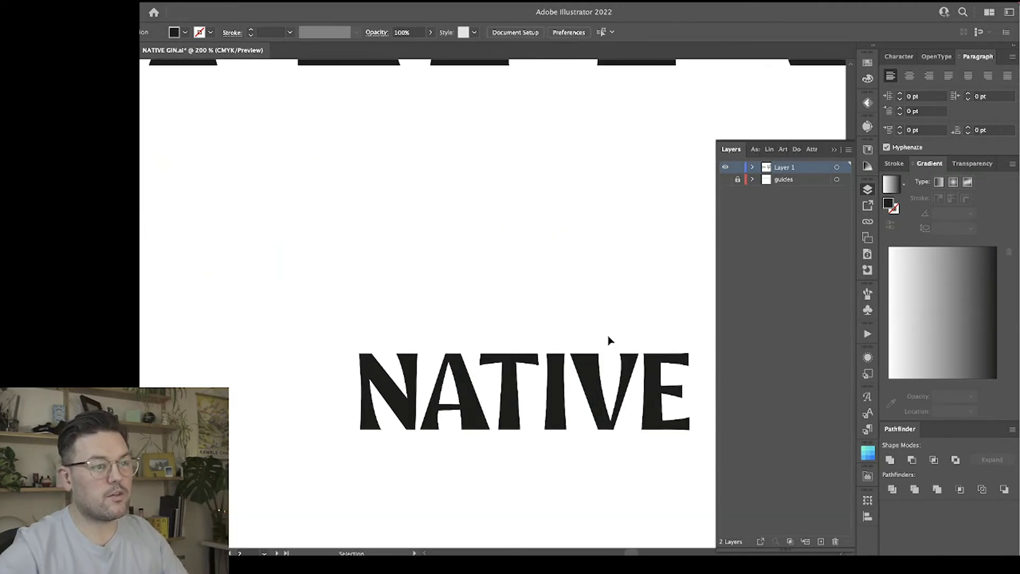
pyautogui.scroll(-2, 609, 340)
pyautogui.click(868, 191)
pyautogui.hscroll(5, 638, 297)
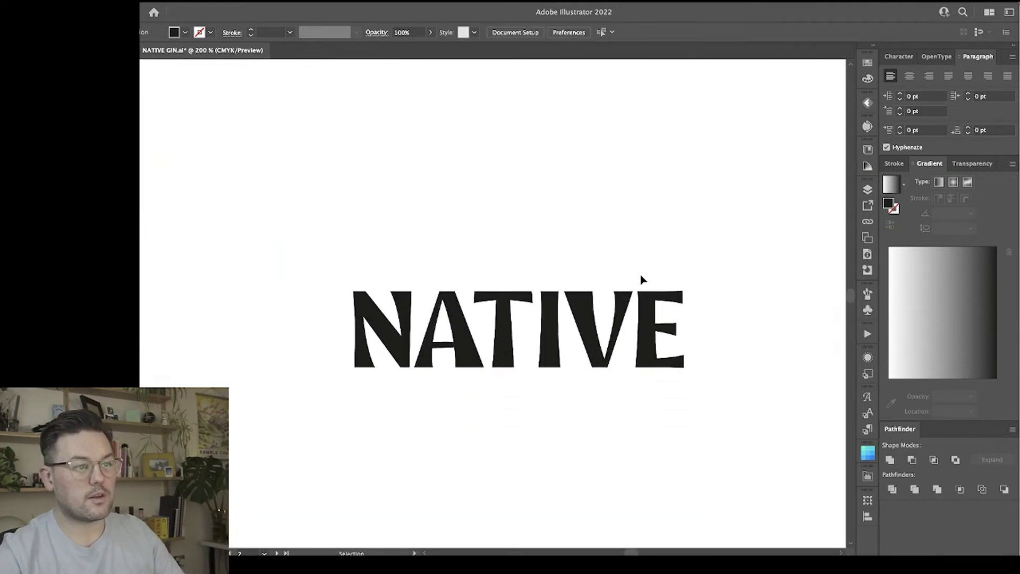
pyautogui.click(541, 334)
pyautogui.moveTo(541, 334); pyautogui.dragTo(560, 335)
pyautogui.moveTo(275, 332); pyautogui.dragTo(236, 332)
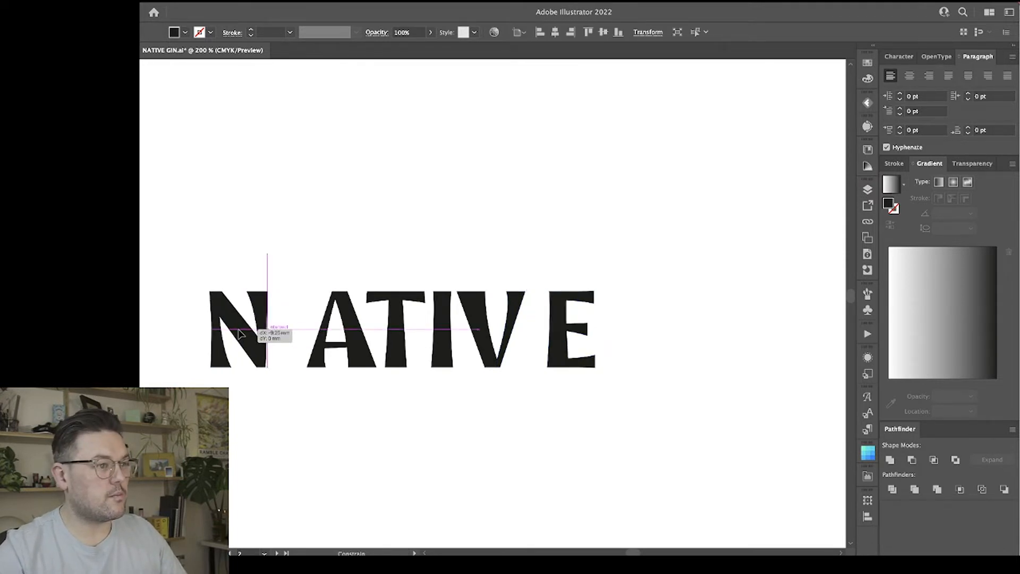
pyautogui.moveTo(349, 333); pyautogui.dragTo(327, 332)
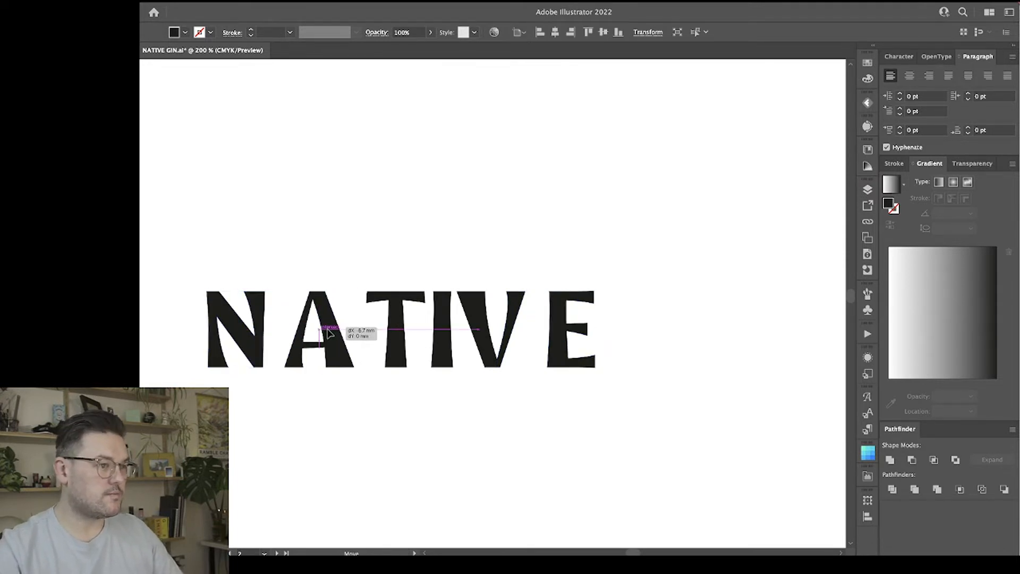
# Open the gaps after the I and the T by shifting V and E, and finally I, V and E together, to the right.
pyautogui.click(371, 345)
pyautogui.moveTo(502, 268); pyautogui.dragTo(588, 307)
pyautogui.press('super+z')
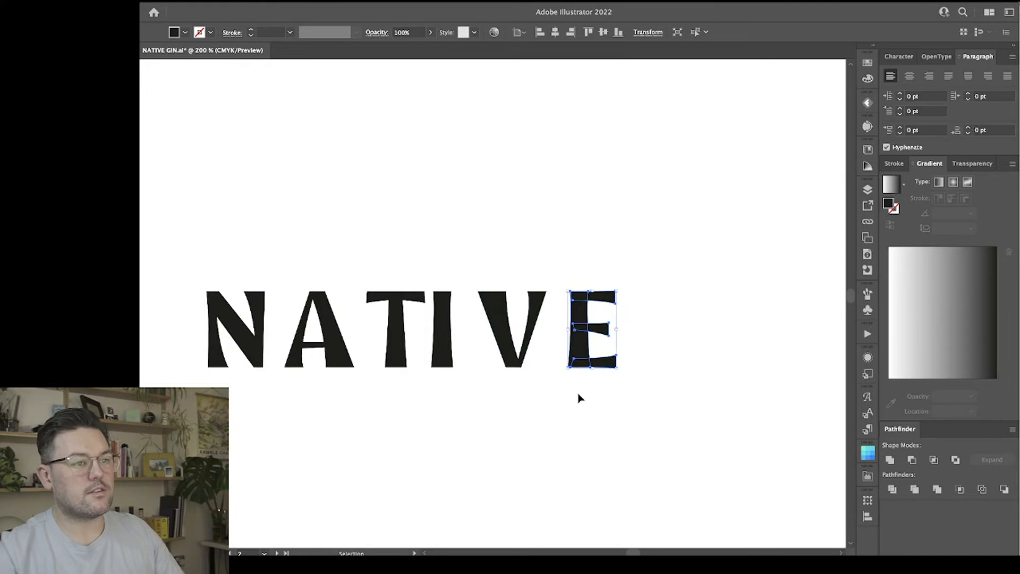
pyautogui.moveTo(583, 392); pyautogui.dragTo(463, 341)
pyautogui.click(614, 415)
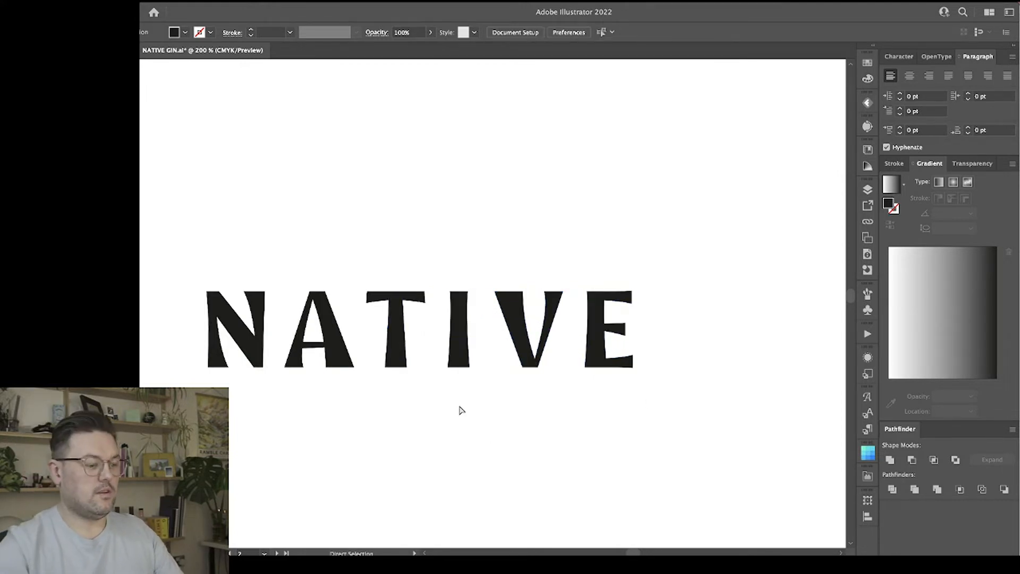
pyautogui.press('super+minus')
pyautogui.press('super+plus')
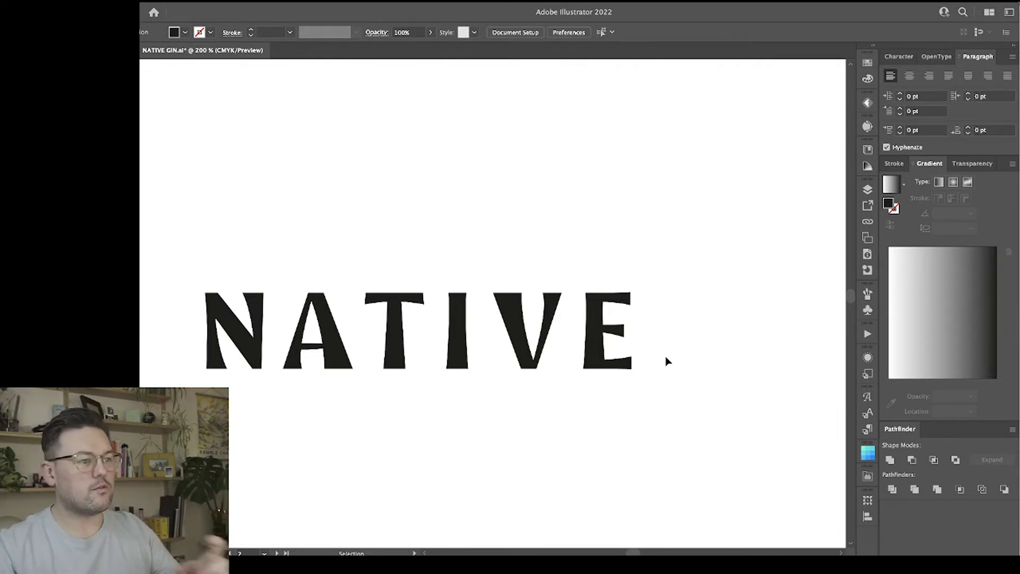
# Nudge the N slightly left to widen its gap to the A.
pyautogui.hscroll(-2, 263, 351)
pyautogui.click(275, 344)
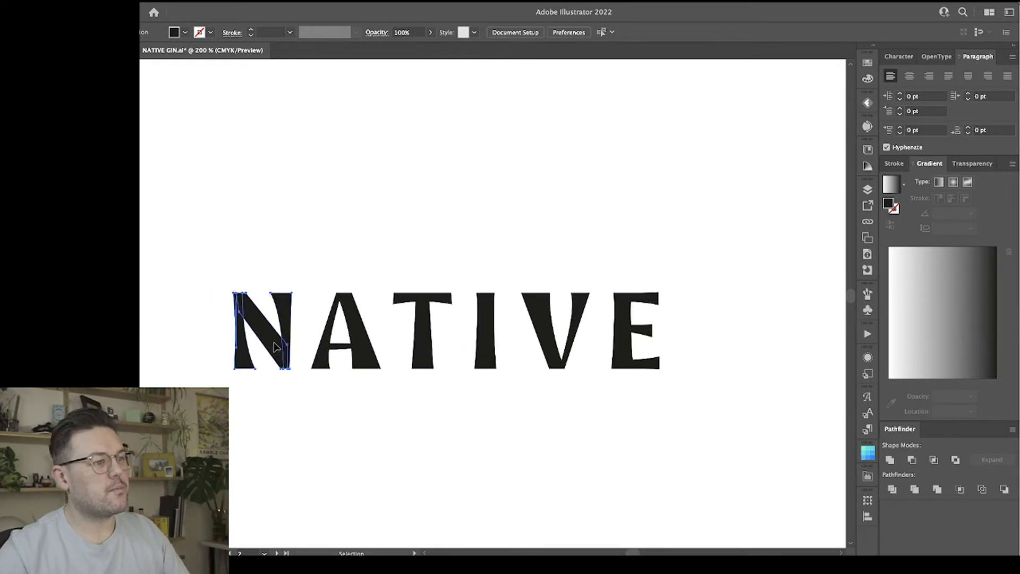
pyautogui.press('Left')
pyautogui.press('Left')
# Widen the top of the N's right stem by nudging its upper outer corner anchor point to the right.
pyautogui.press('super+equal')
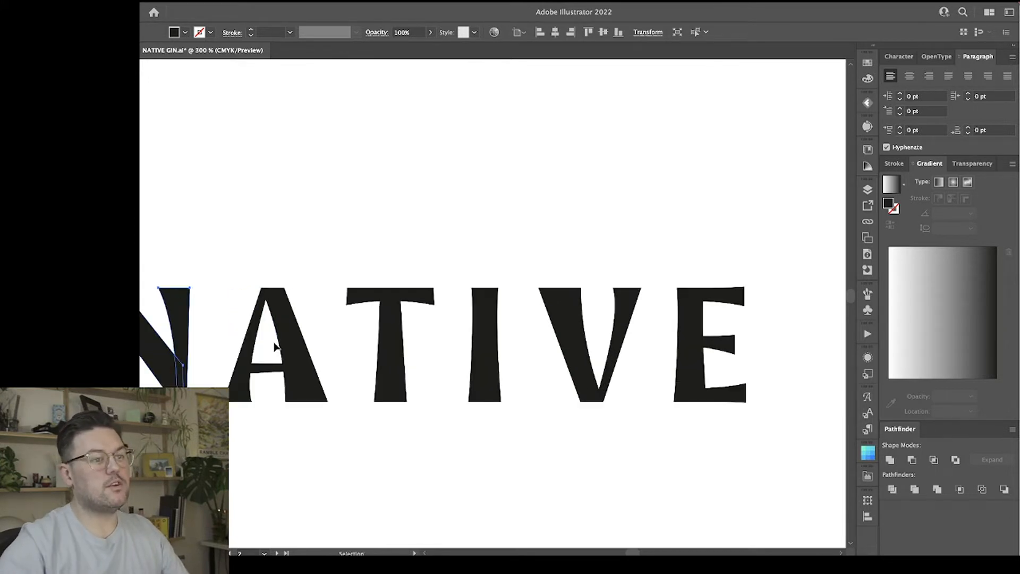
pyautogui.press('space')
pyautogui.moveTo(274, 196); pyautogui.dragTo(533, 193)
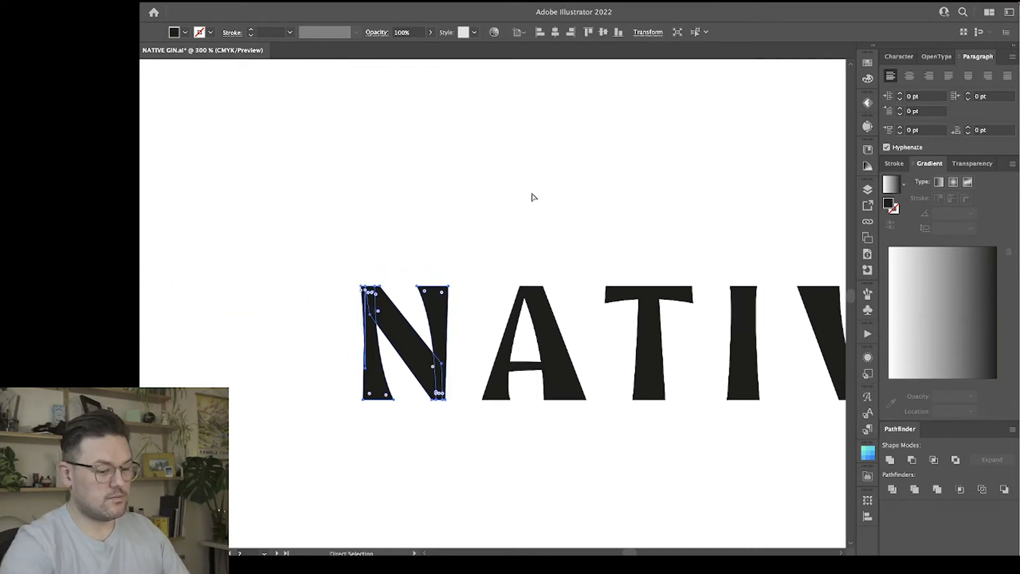
pyautogui.press('super+equal')
pyautogui.click(441, 221)
pyautogui.press('a')
pyautogui.click(409, 271)
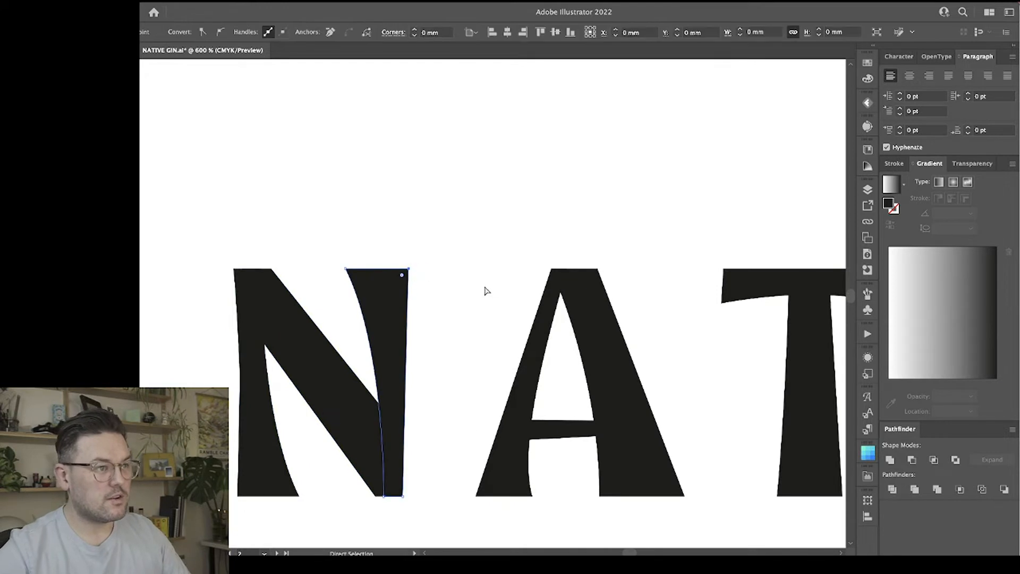
pyautogui.press('Right')
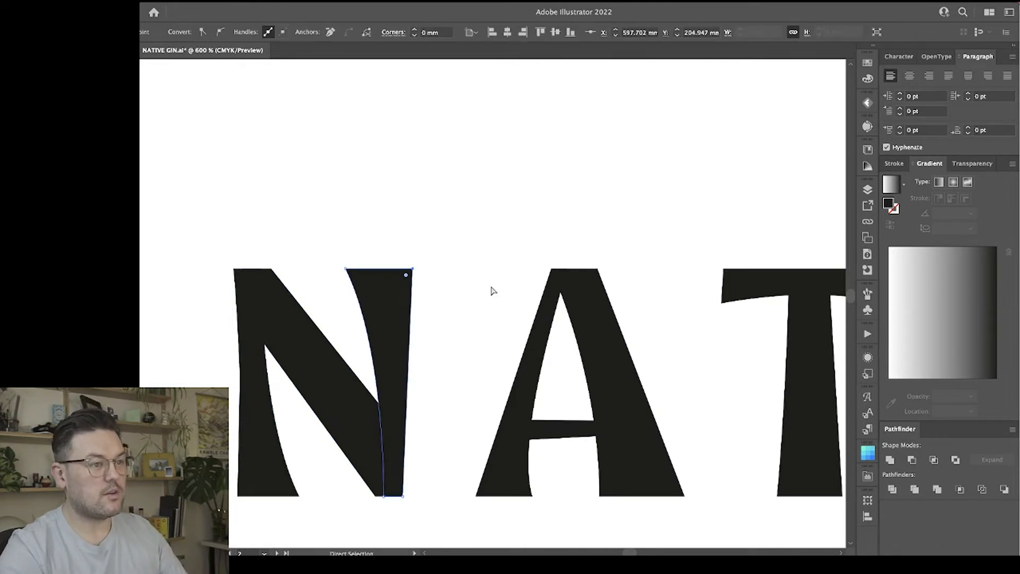
pyautogui.click(485, 328)
# Try narrowing the foot of the N's right stem by nudging its bottom anchor points left, and undo that change.
pyautogui.scroll(-1, 473, 362)
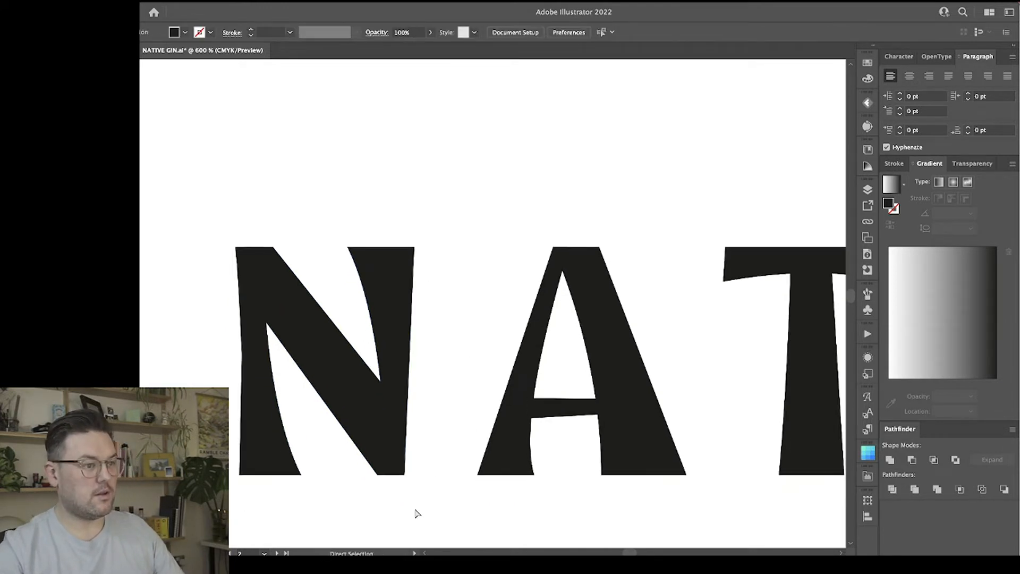
pyautogui.moveTo(399, 466); pyautogui.dragTo(389, 464)
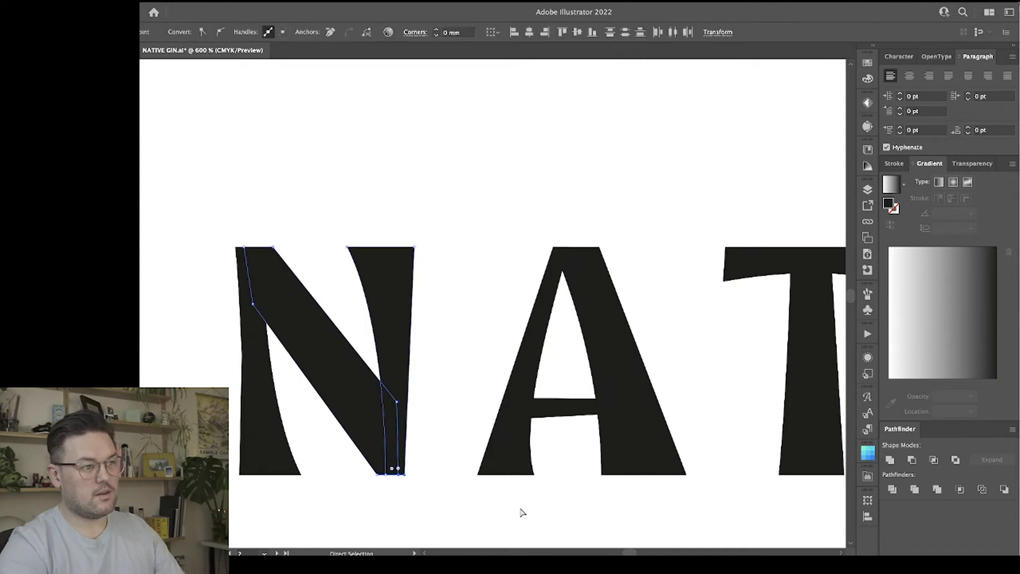
pyautogui.press('Left')
pyautogui.click(479, 274)
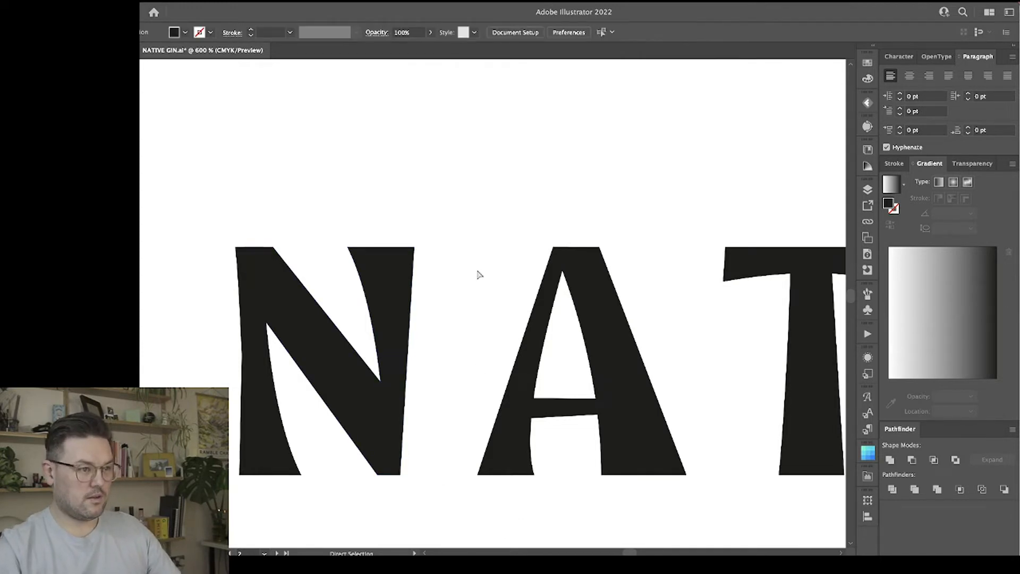
pyautogui.hotkey('ctrl', 'z')
pyautogui.hotkey('ctrl', 'z')
pyautogui.click(473, 312)
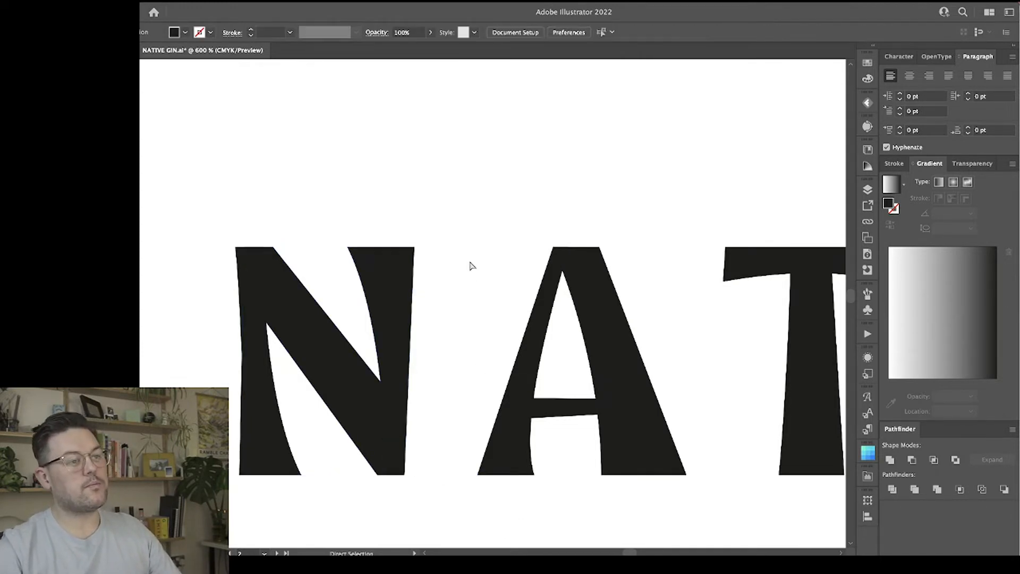
# Try nudging the top anchor points of the N's right stem to the right, and undo that change.
pyautogui.click(365, 260)
pyautogui.click(332, 234)
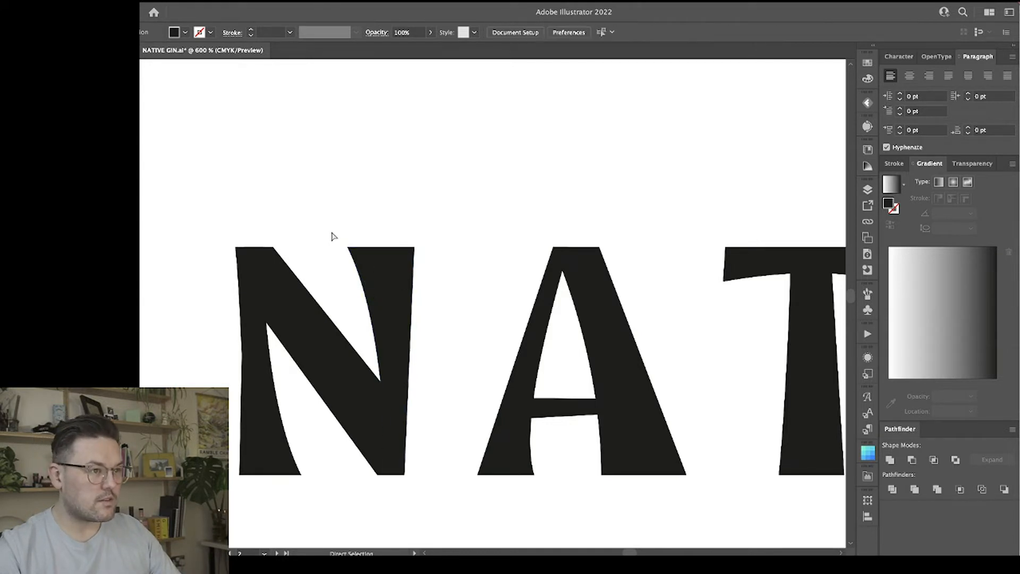
pyautogui.moveTo(445, 263); pyautogui.dragTo(444, 263)
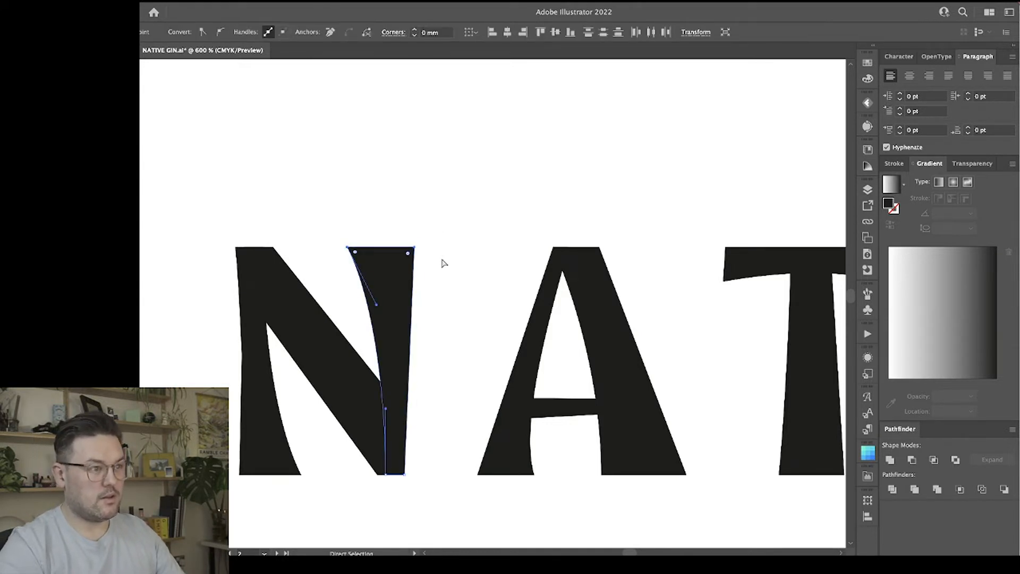
pyautogui.press('Right')
pyautogui.click(468, 352)
pyautogui.hscroll(-1, 468, 353)
pyautogui.hotkey('ctrl', 'z')
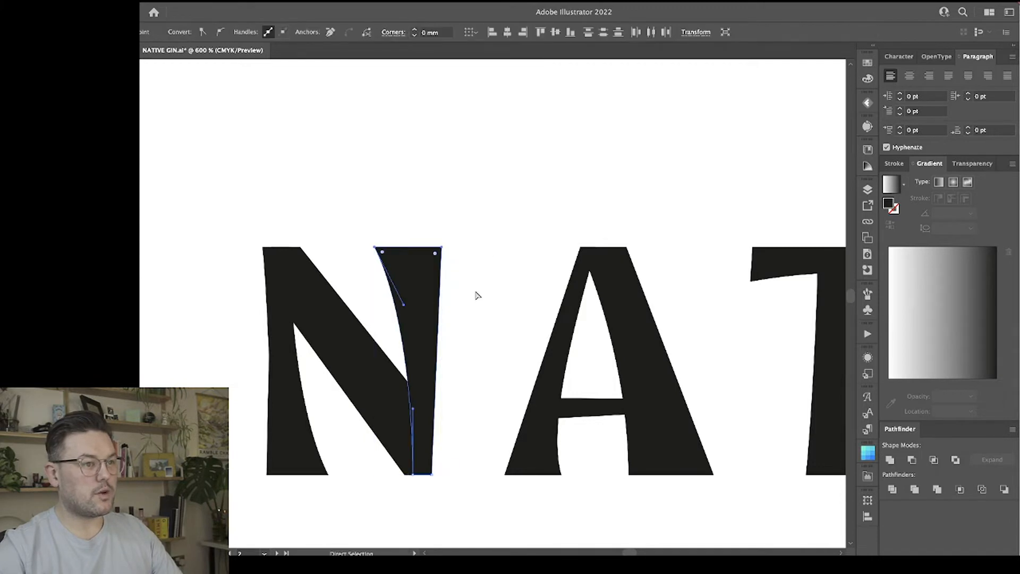
# Bend the straight outer edge of the N's right stem slightly inward into a concave curve with the Anchor Point tool.
pyautogui.click(477, 294)
pyautogui.click(440, 270)
pyautogui.hotkey('shift', 'c')
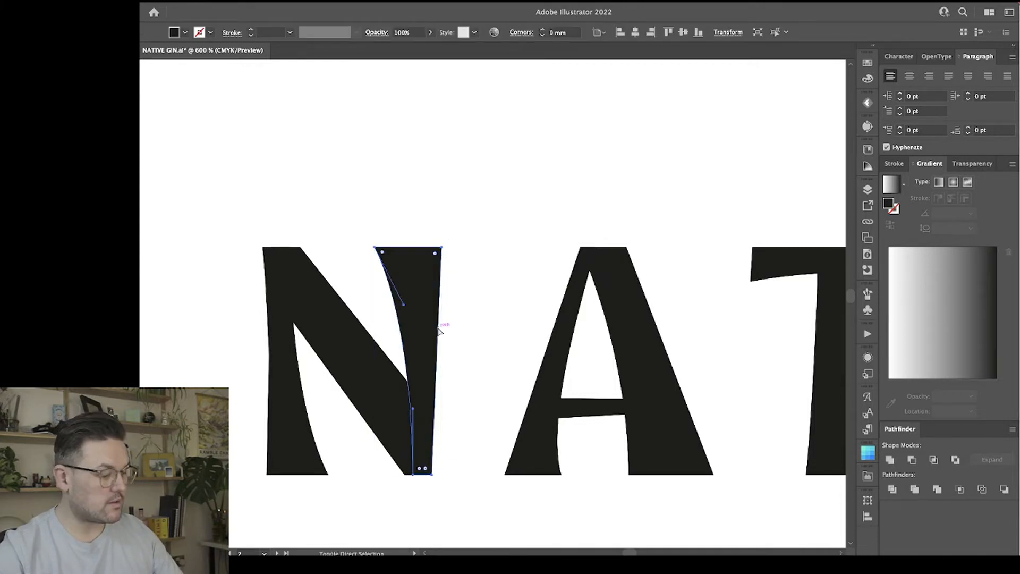
pyautogui.moveTo(440, 295); pyautogui.dragTo(437, 296)
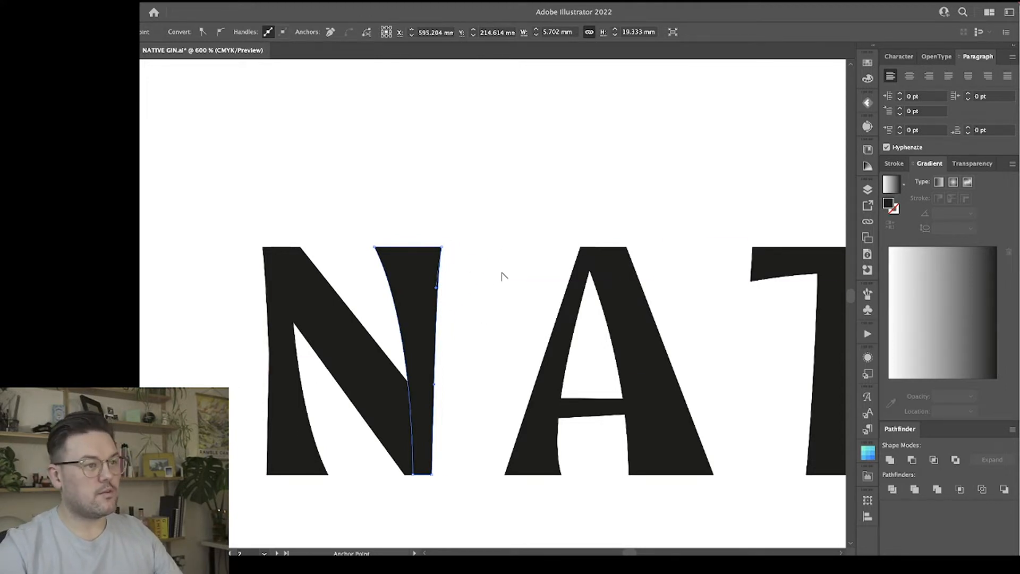
pyautogui.press('a')
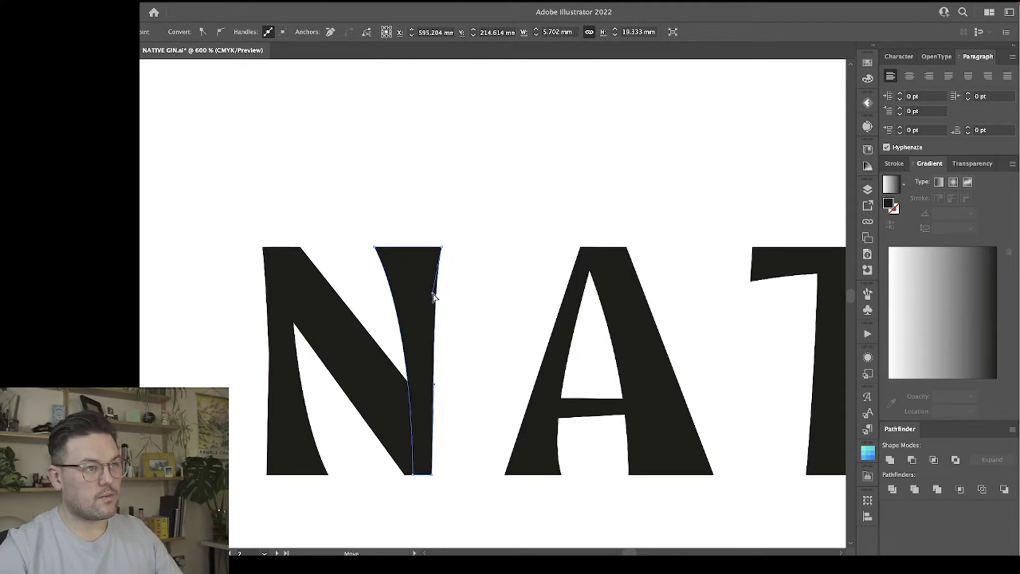
pyautogui.click(483, 278)
# Nudge both top anchor points of the N's right stem slightly to the right.
pyautogui.scroll(-2, 484, 278)
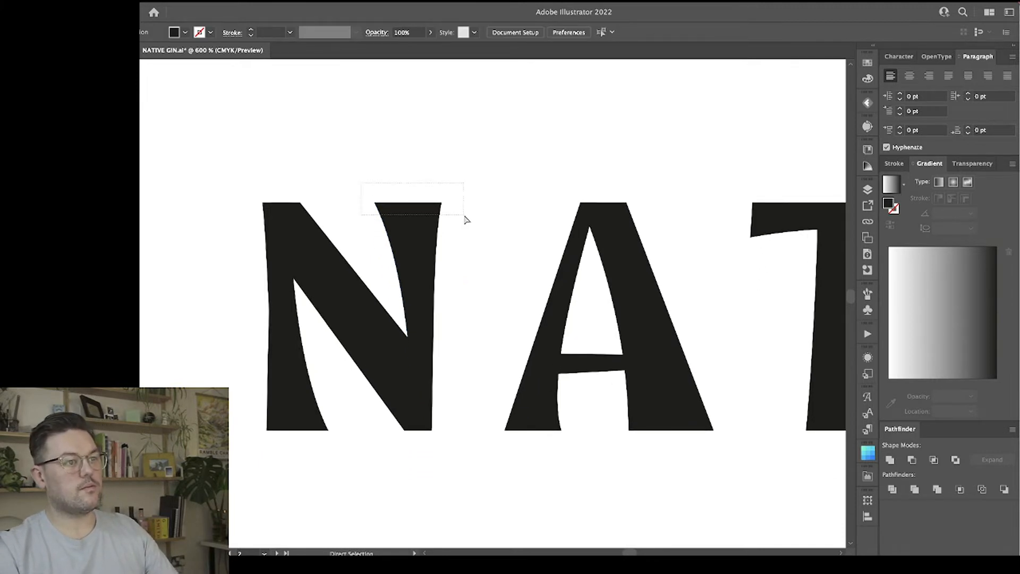
pyautogui.moveTo(466, 219); pyautogui.dragTo(466, 219)
pyautogui.click(517, 249)
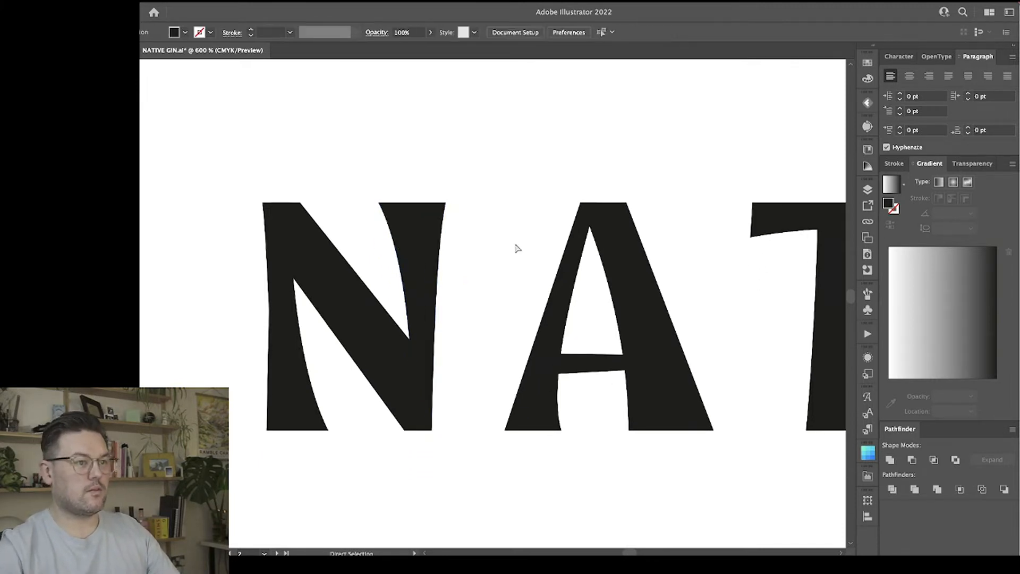
# Widen the foot of the N's left stem by nudging its lower outer corner left, and curve the outer edge inward.
pyautogui.scroll(-1, 490, 268)
pyautogui.hscroll(-2, 490, 269)
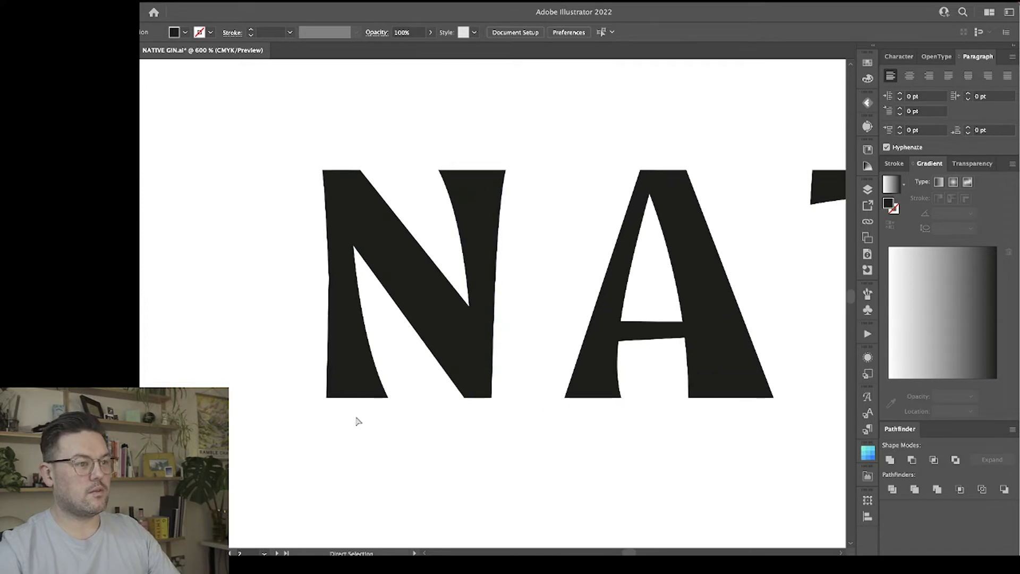
pyautogui.click(330, 399)
pyautogui.press('Left')
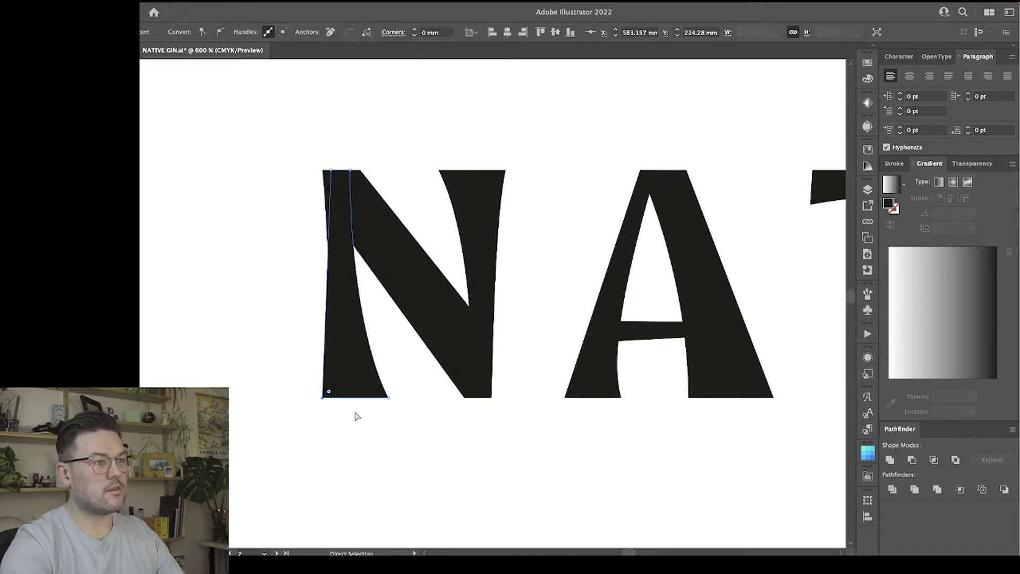
pyautogui.hotkey('shift', 'c')
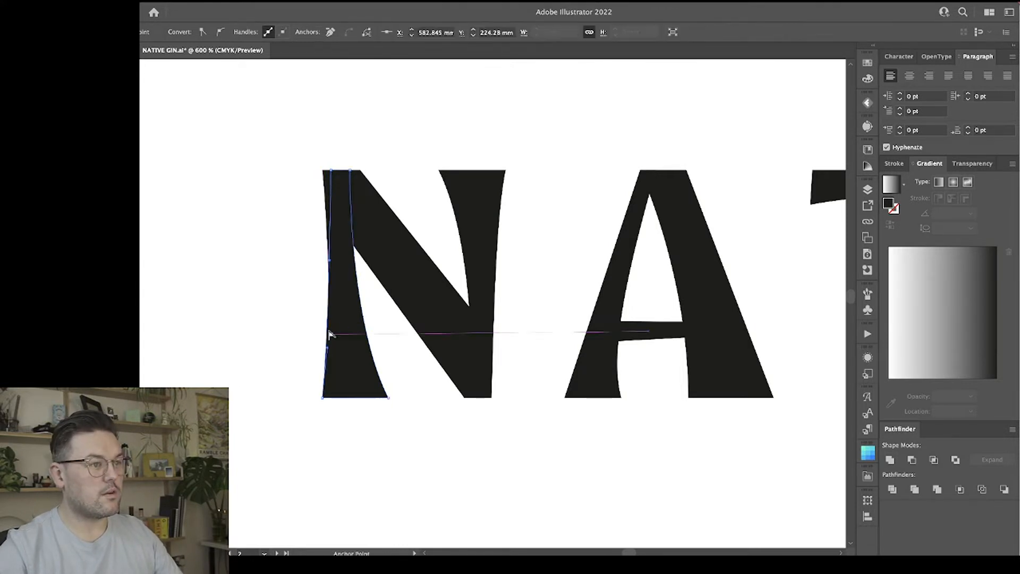
pyautogui.press('a')
pyautogui.click(404, 127)
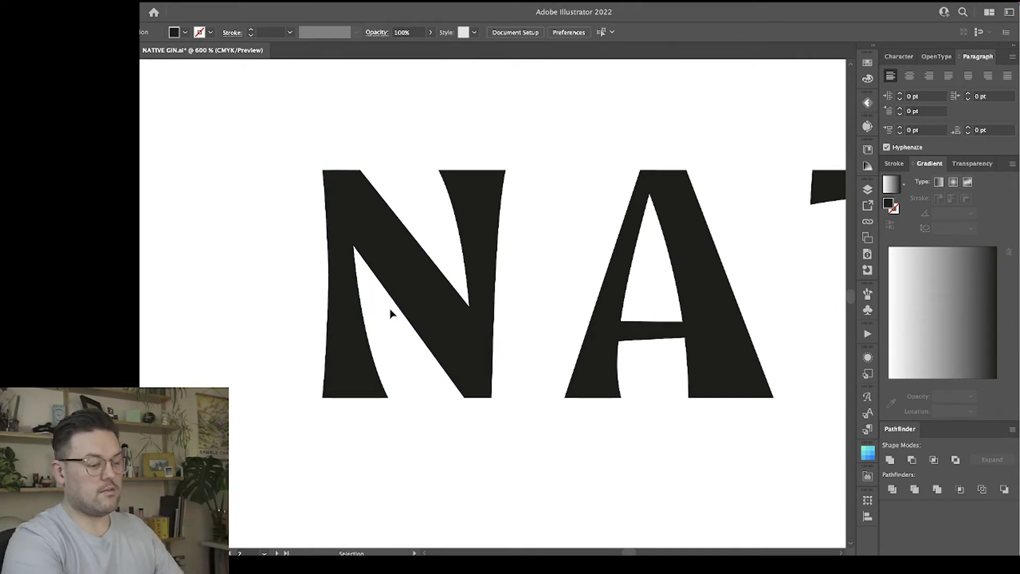
# Try extending the N's upper left corner outward and adjusting its curve handle, and undo the change.
pyautogui.press('super+equal')
pyautogui.press('a')
pyautogui.click(274, 128)
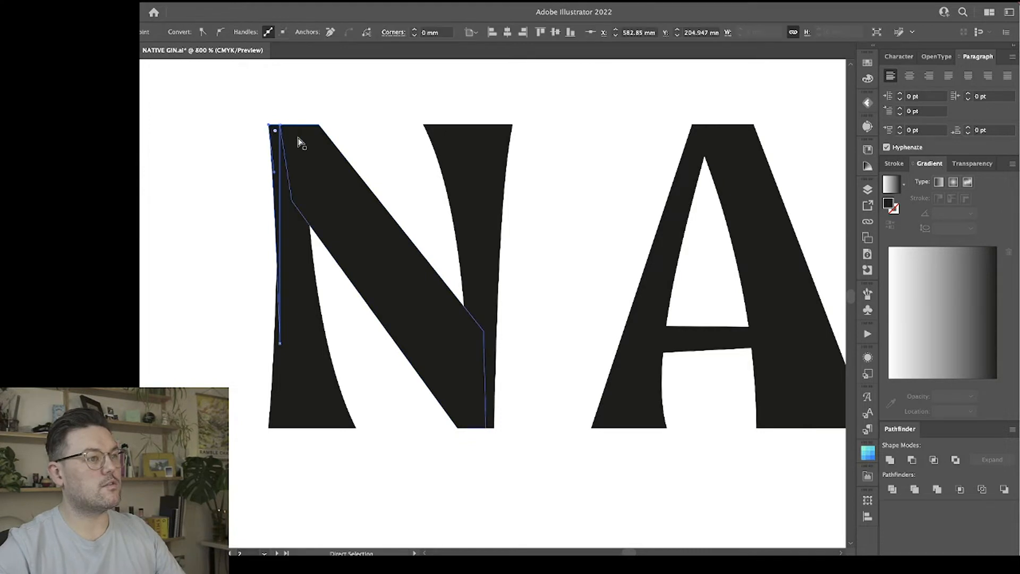
pyautogui.press('Left')
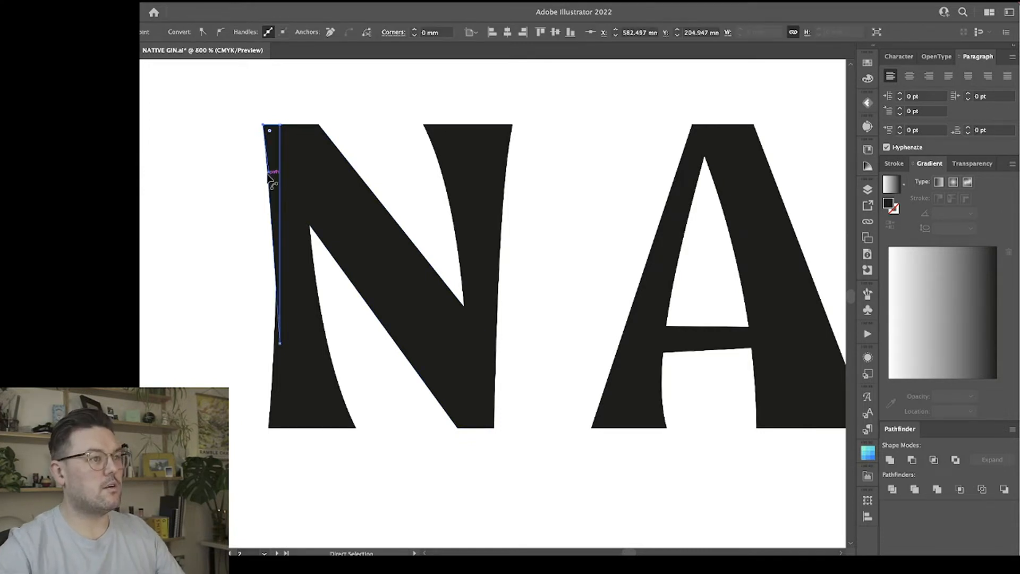
pyautogui.moveTo(269, 172); pyautogui.dragTo(271, 172)
pyautogui.click(240, 214)
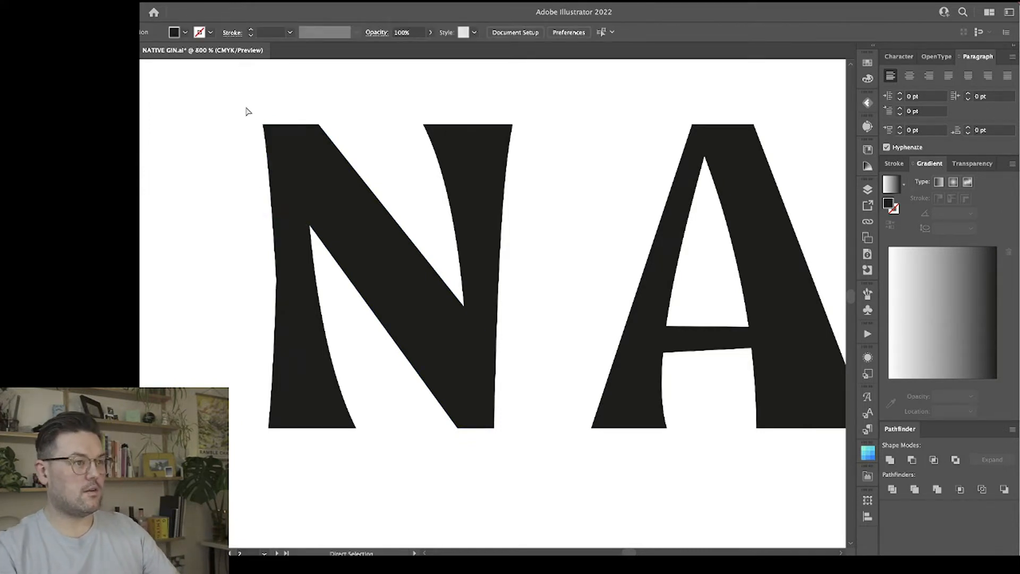
pyautogui.moveTo(260, 115); pyautogui.dragTo(272, 140)
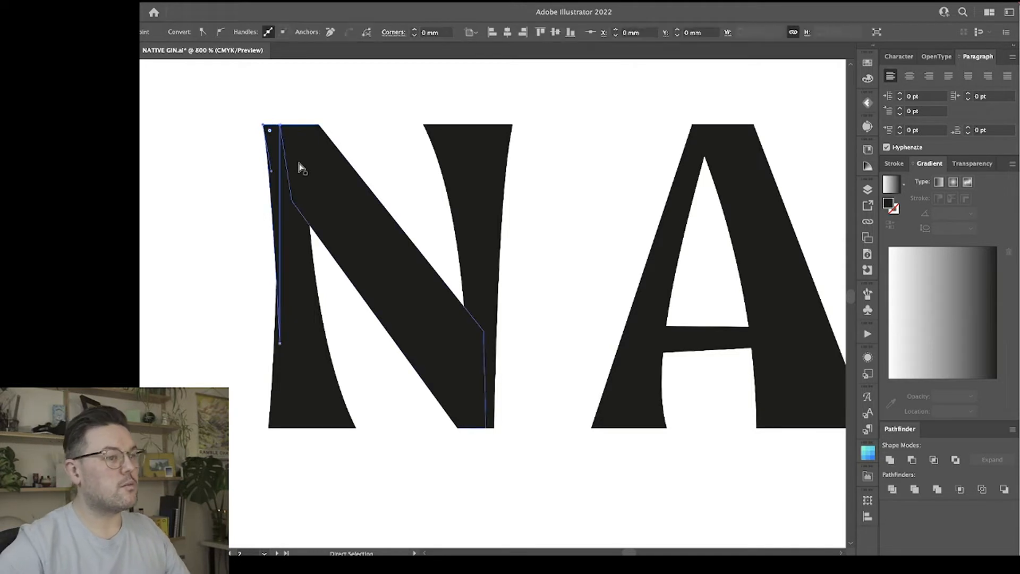
pyautogui.press('v')
pyautogui.press('v')
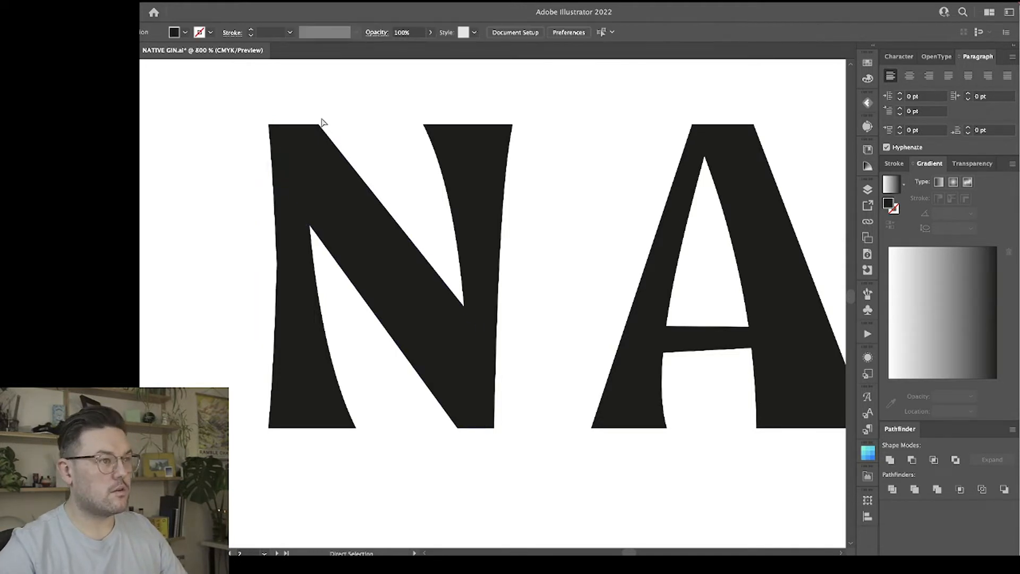
pyautogui.click(272, 145)
pyautogui.click(255, 136)
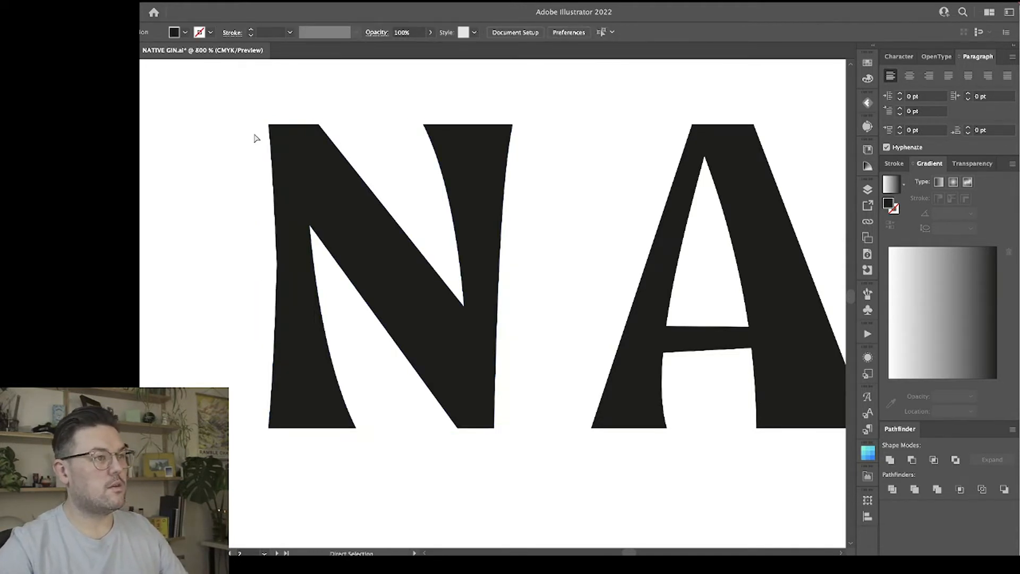
# Stretch the narrow shape along the upper outer edge of the N's left stem slightly outward to the left.
pyautogui.click(274, 134)
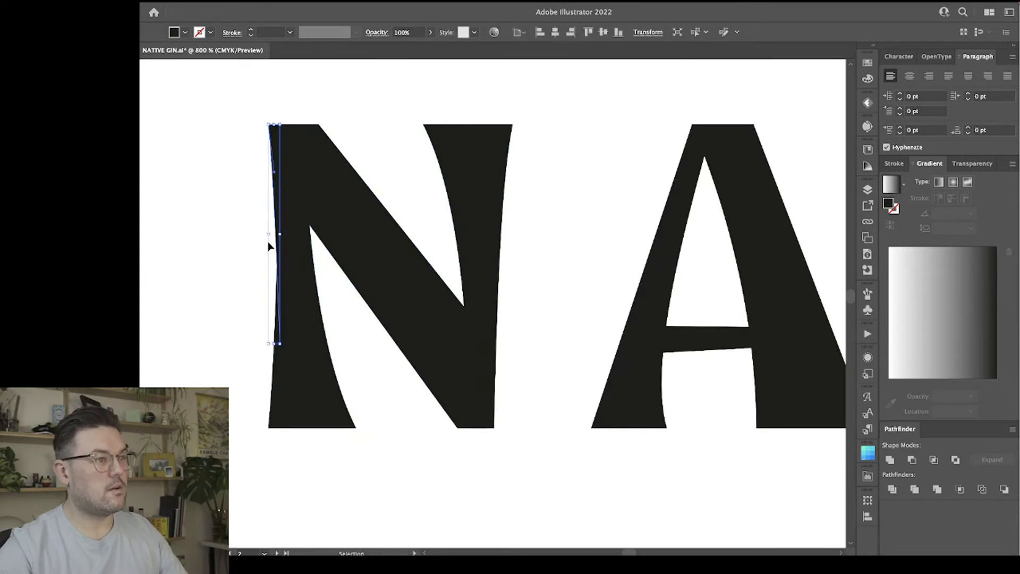
pyautogui.moveTo(269, 236); pyautogui.dragTo(266, 233)
pyautogui.click(253, 237)
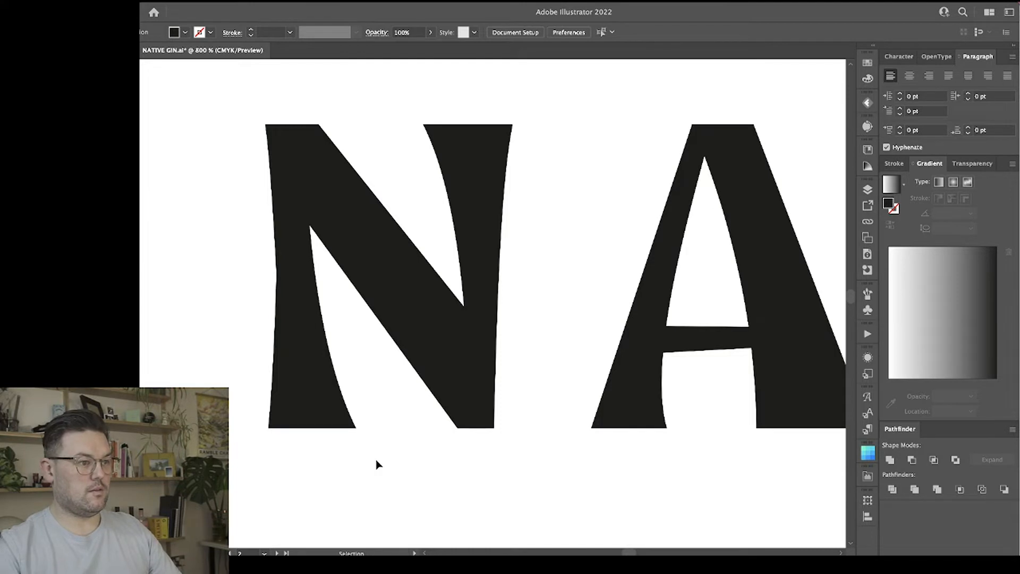
# Nudge the lower outer corner anchor point of the N's left stem slightly left to line it up with the widened top.
pyautogui.moveTo(236, 416); pyautogui.dragTo(373, 457)
pyautogui.click(237, 416)
pyautogui.press('a')
pyautogui.moveTo(264, 429); pyautogui.dragTo(265, 431)
pyautogui.click(333, 479)
# Move the lower outer corner of the N's right stem to the right and adjust its handle to curve the edge inward.
pyautogui.hotkey('ctrl', '-')
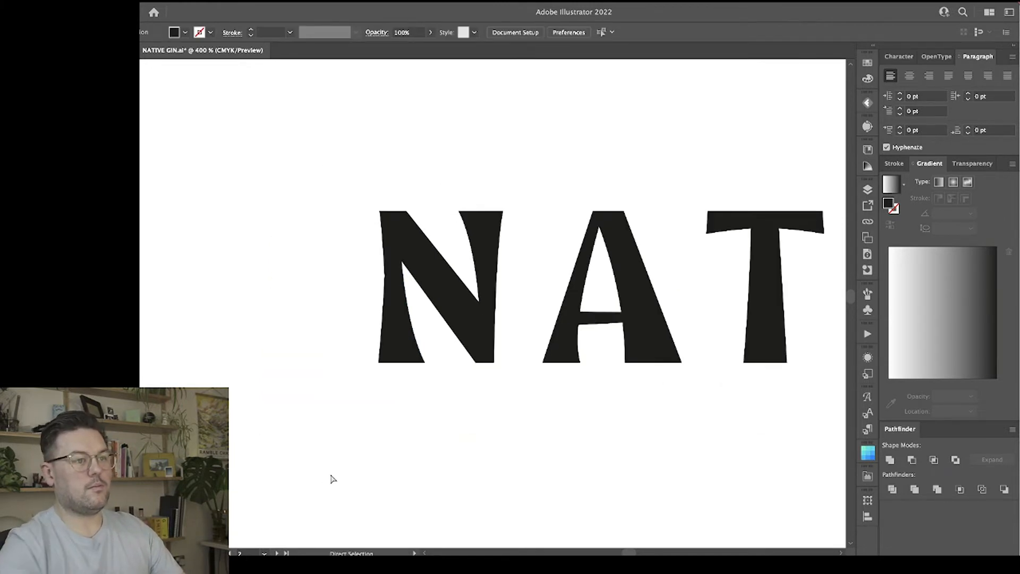
pyautogui.hscroll(2, 358, 416)
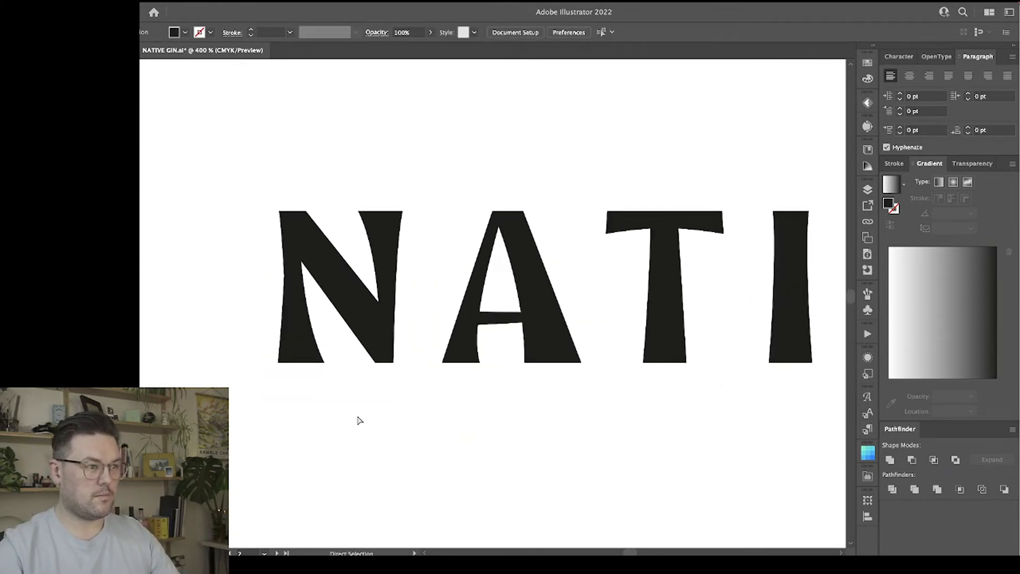
pyautogui.hscroll(-1, 360, 420)
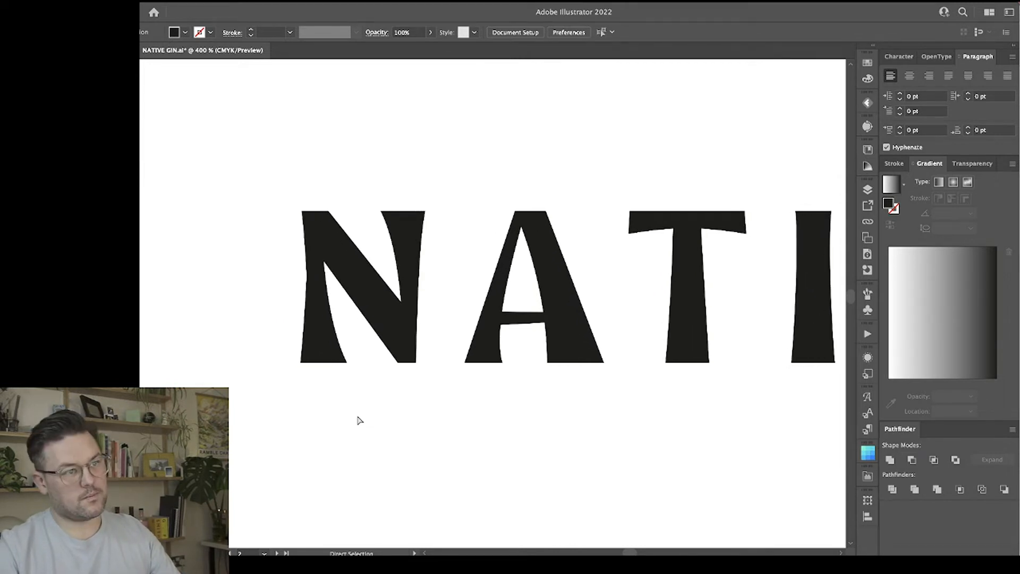
pyautogui.hotkey('ctrl', '=')
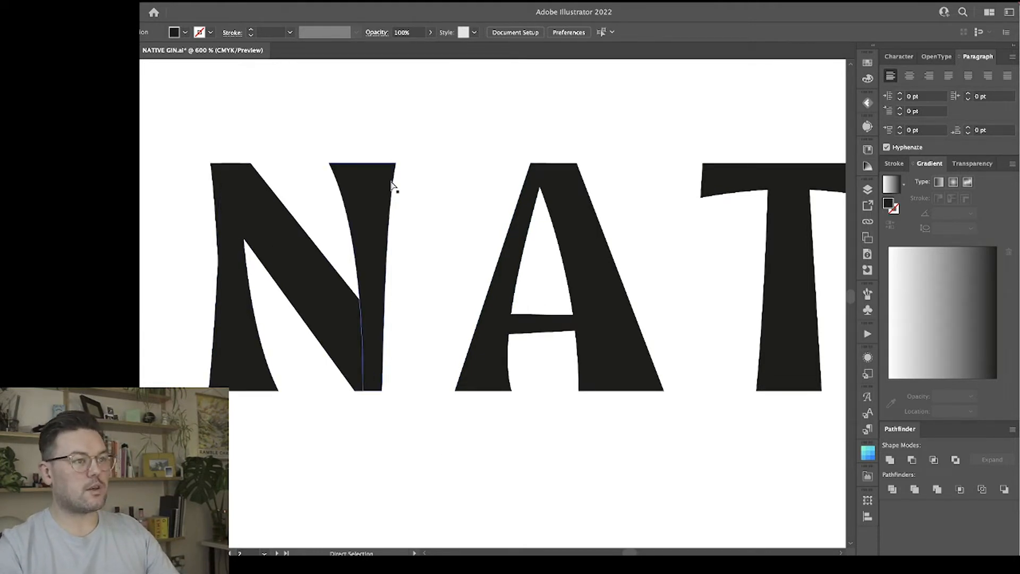
pyautogui.click(383, 379)
pyautogui.moveTo(382, 390); pyautogui.dragTo(386, 391)
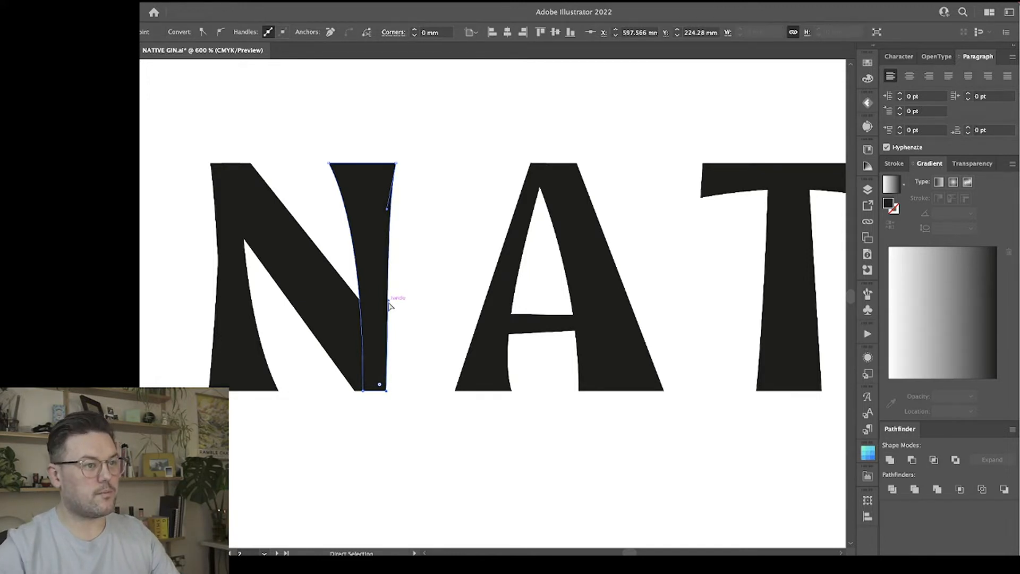
pyautogui.moveTo(389, 301)
pyautogui.mouseDown()
pyautogui.moveTo(381, 359)
pyautogui.moveTo(380, 340)
pyautogui.mouseUp()
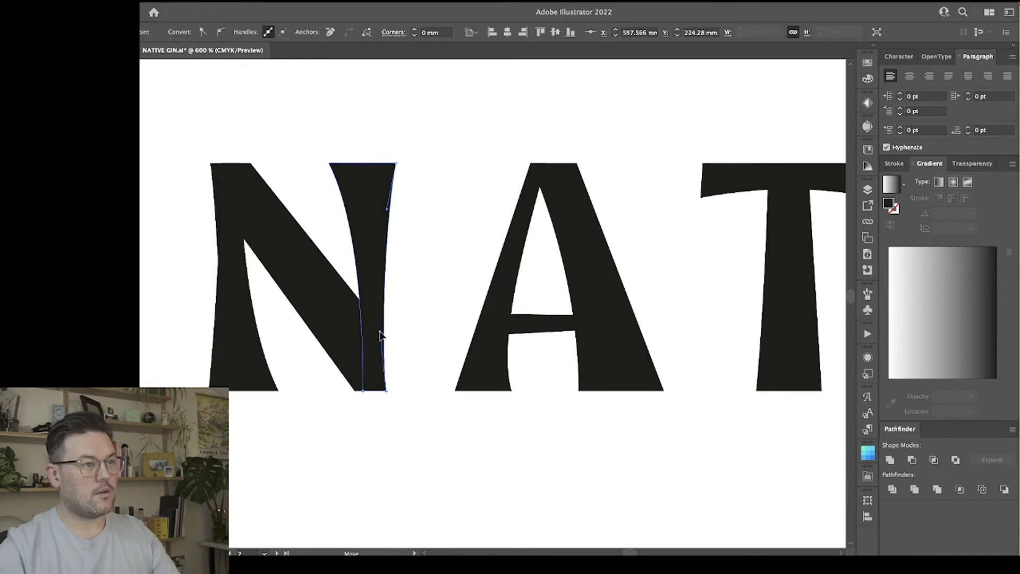
pyautogui.click(440, 299)
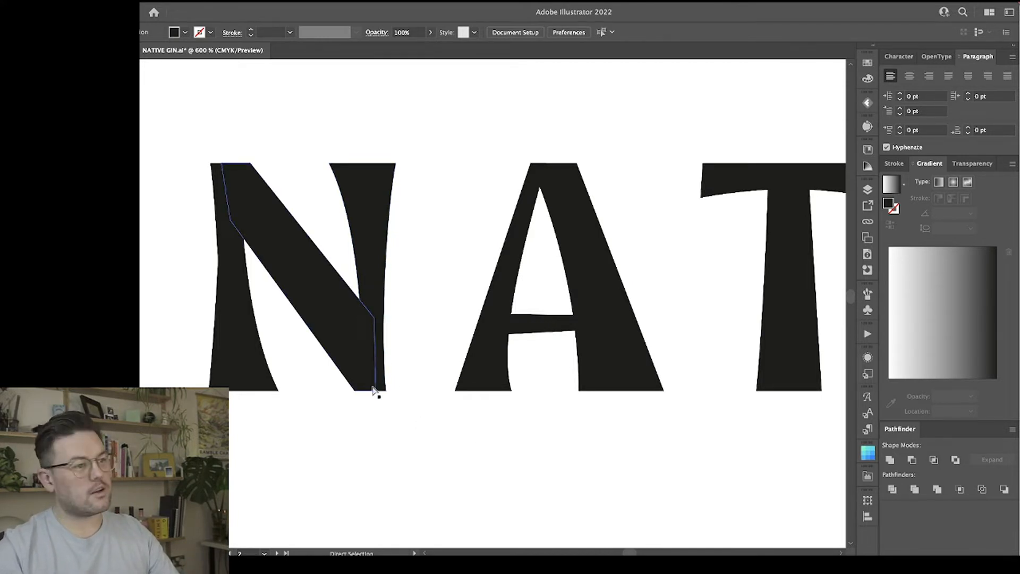
# Nudge the lower left corner anchor point of the N's diagonal slightly to the right.
pyautogui.click(355, 394)
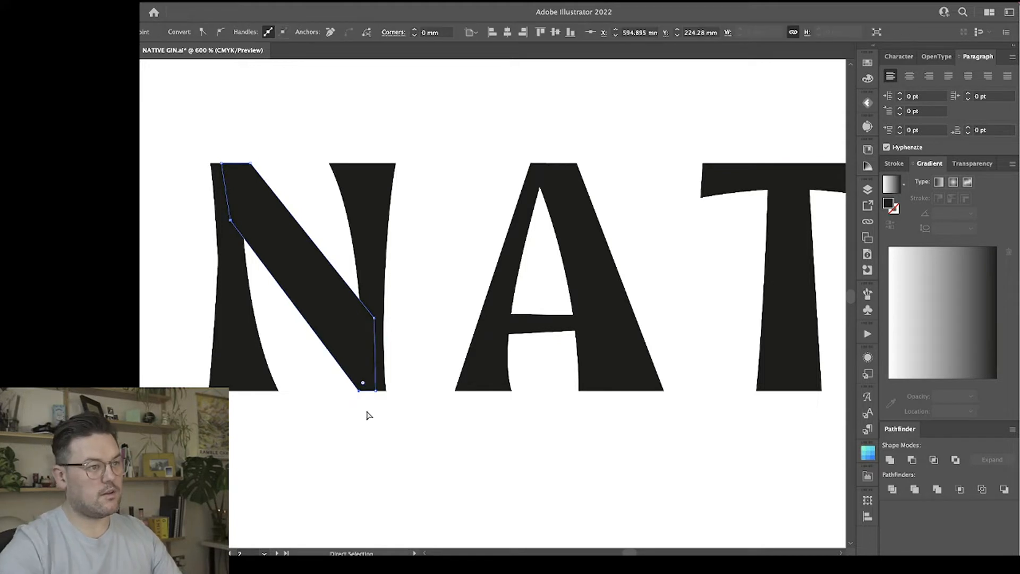
pyautogui.click(369, 415)
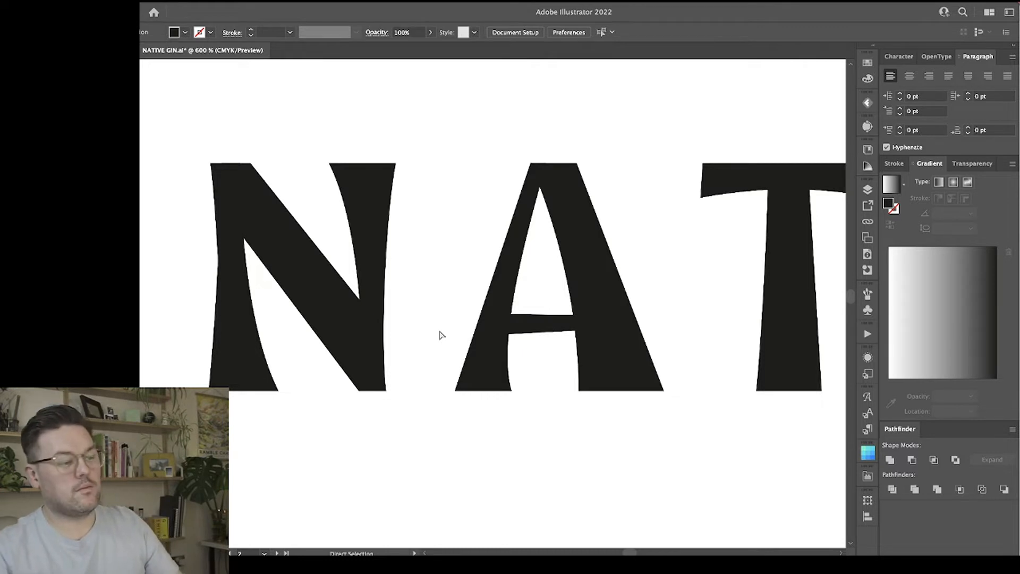
# Examine the letter shapes and spacing of the whole NATIVE wordmark at a reduced size.
pyautogui.press('super+minus')
pyautogui.press('super+minus')
pyautogui.press('space')
pyautogui.moveTo(546, 406); pyautogui.dragTo(376, 387)
pyautogui.press('super+minus')
pyautogui.press('super+minus')
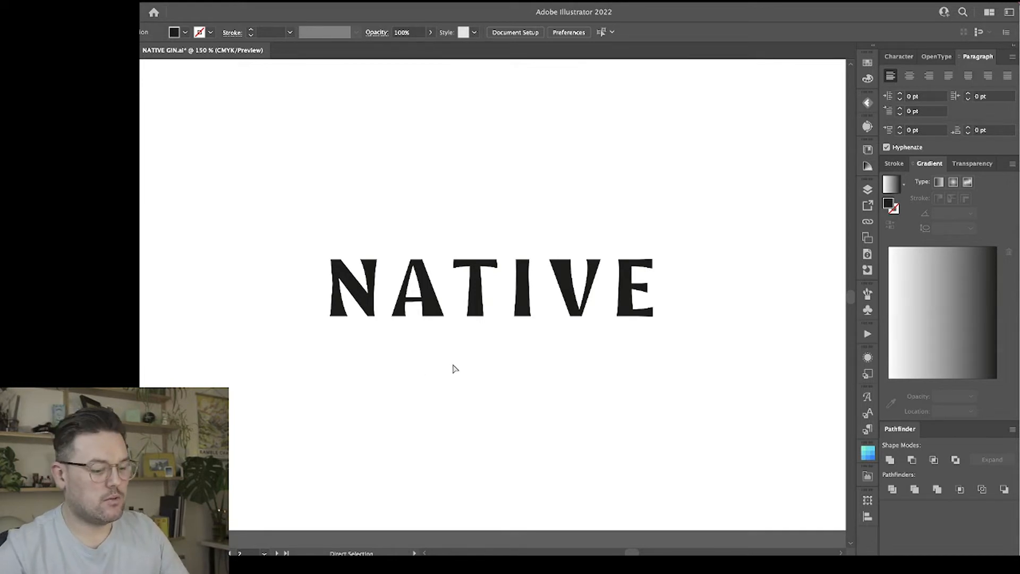
pyautogui.press('super+equal')
pyautogui.press('super+equal')
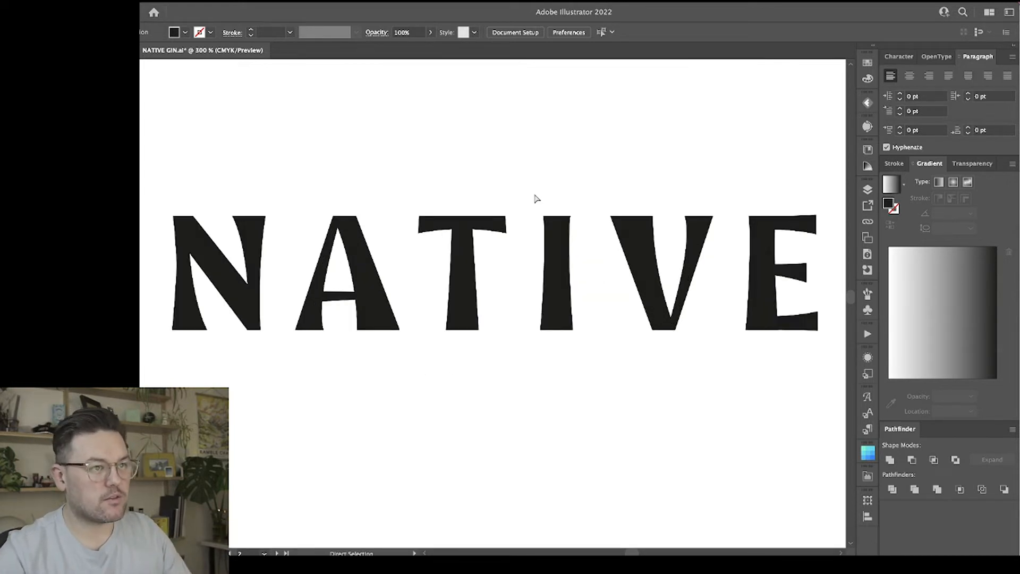
# Widen the top of the I by moving its upper left corner outward and aligning its upper right corner with the lower right corner.
pyautogui.press('super+equal')
pyautogui.press('a')
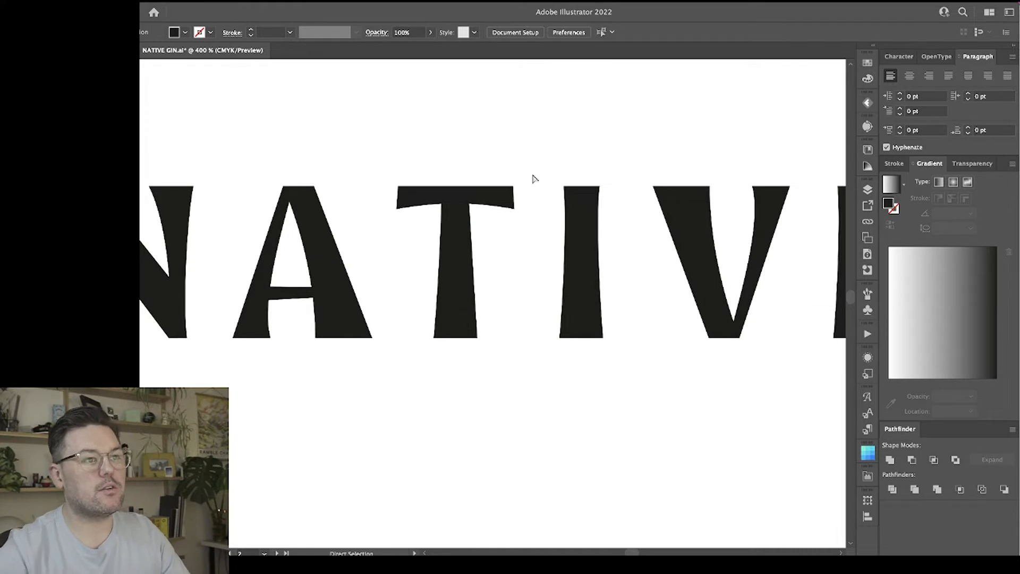
pyautogui.click(572, 264)
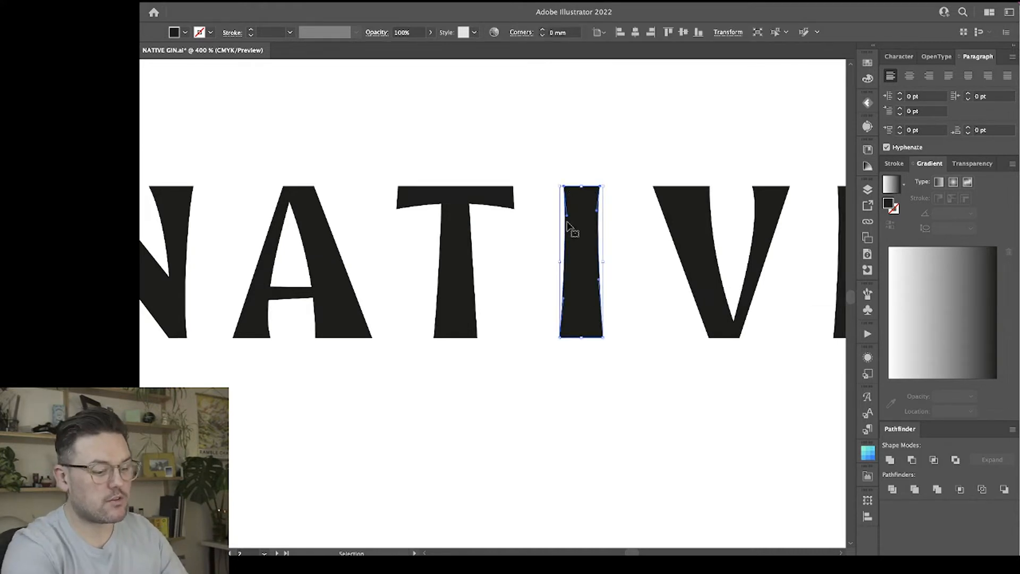
pyautogui.press('super+equal')
pyautogui.click(594, 127)
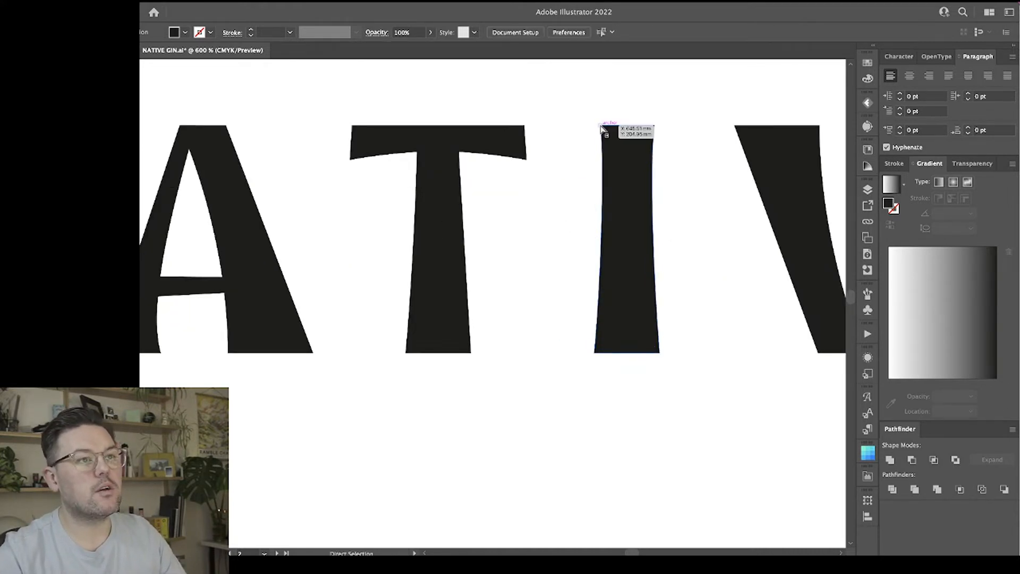
pyautogui.click(601, 126)
pyautogui.moveTo(601, 126); pyautogui.dragTo(690, 392)
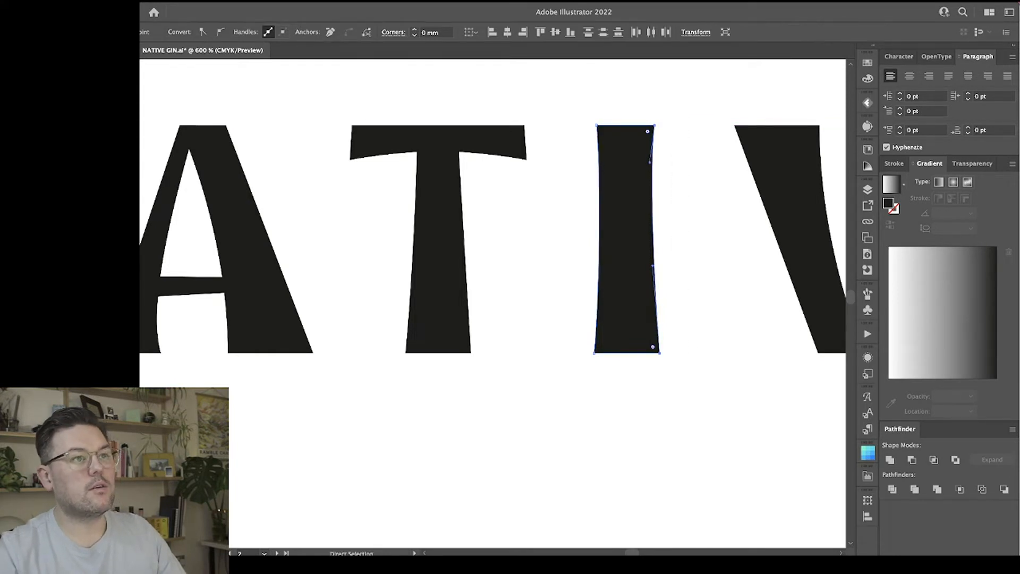
pyautogui.click(523, 32)
pyautogui.click(729, 330)
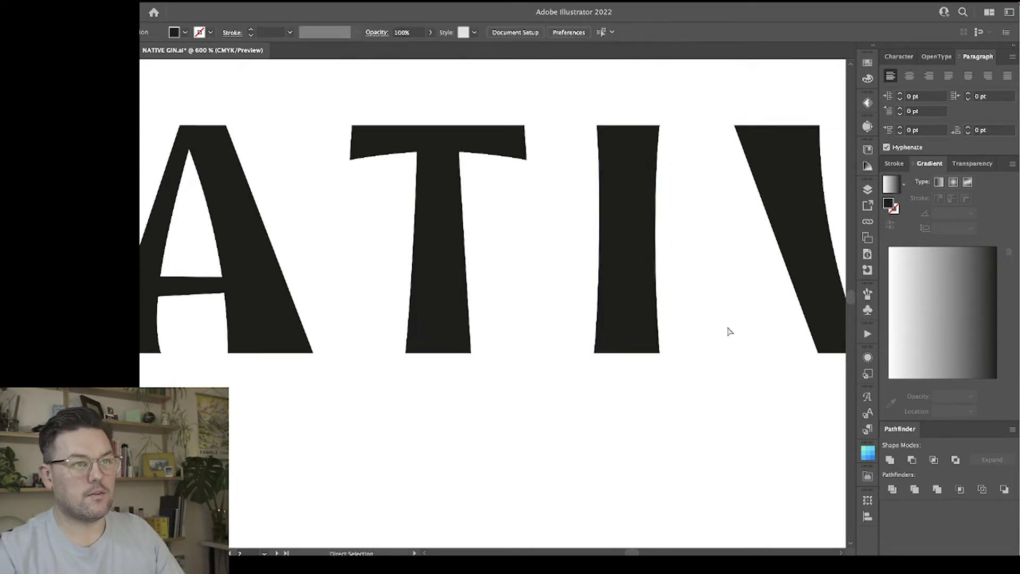
# Narrow the whole I slightly by moving its right side inward.
pyautogui.hscroll(3, 717, 324)
pyautogui.press('v')
pyautogui.click(539, 212)
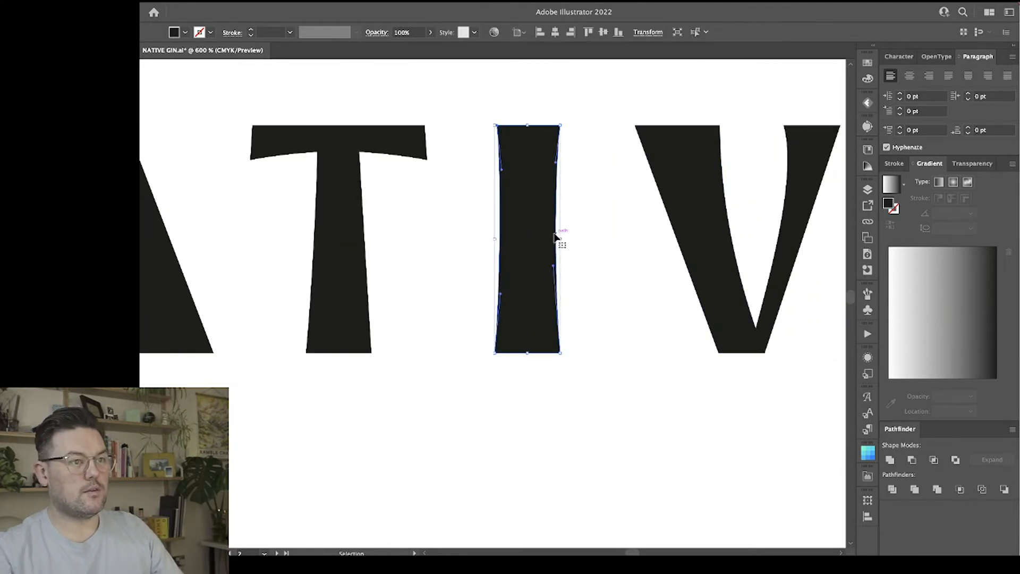
pyautogui.moveTo(561, 240); pyautogui.dragTo(558, 239)
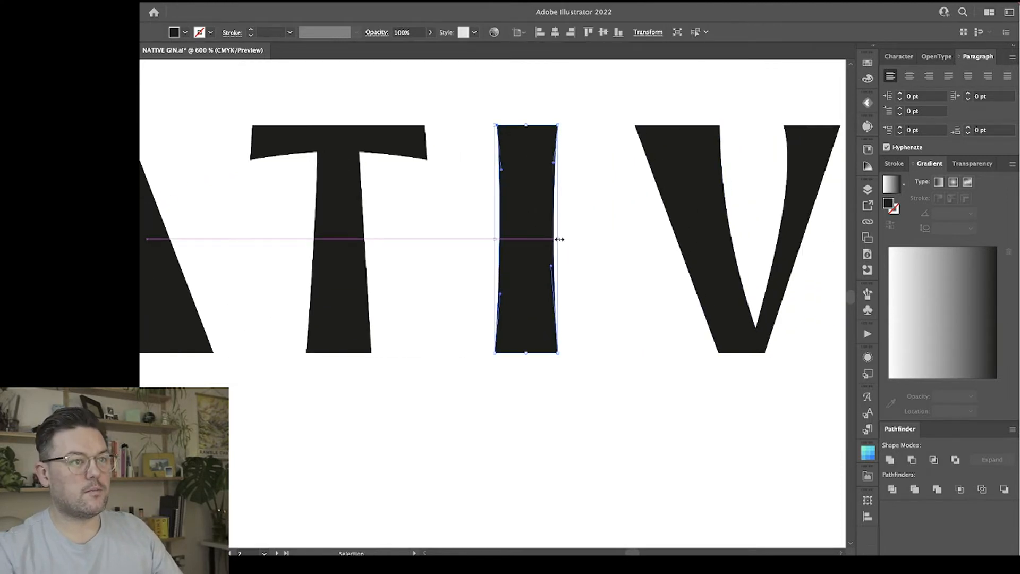
pyautogui.click(600, 240)
# Try to curve the V's straight left outer edge inward with the Anchor Point tool and its handles.
pyautogui.hscroll(3, 600, 239)
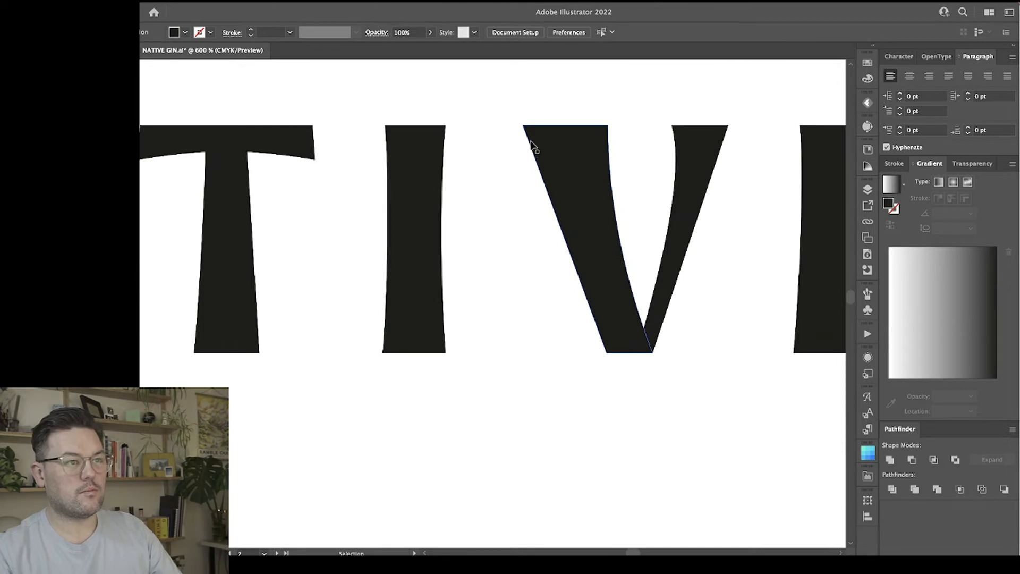
pyautogui.press('a')
pyautogui.click(596, 319)
pyautogui.hotkey('shift', 'c')
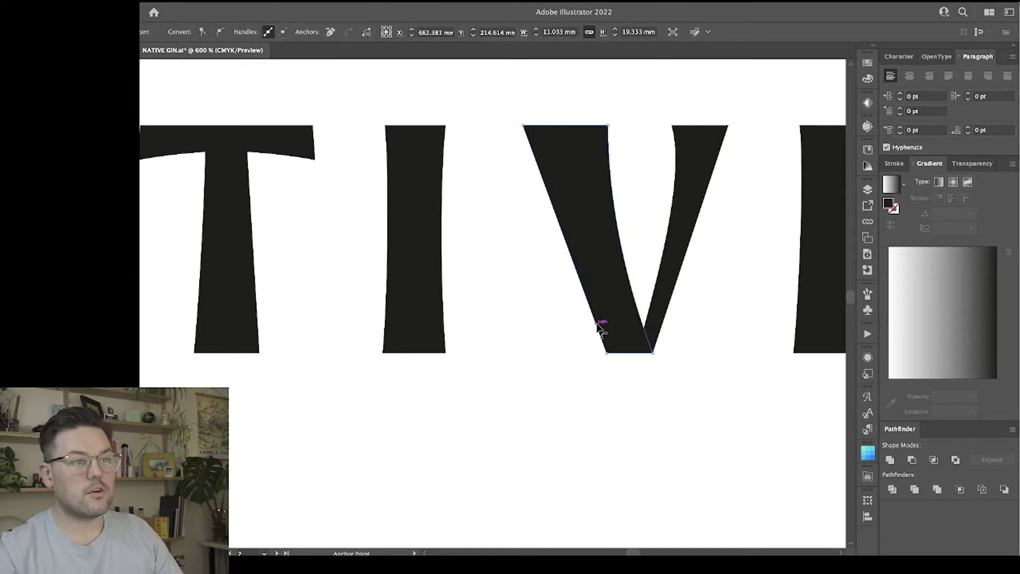
pyautogui.moveTo(595, 317); pyautogui.dragTo(596, 298)
pyautogui.press('a')
pyautogui.moveTo(556, 213); pyautogui.dragTo(542, 159)
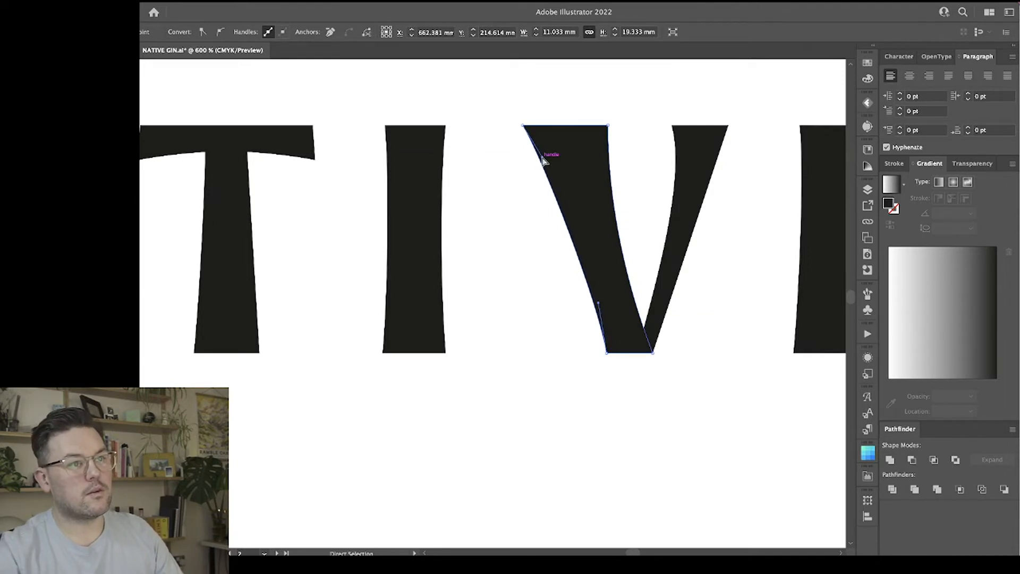
pyautogui.press('super+z')
pyautogui.click(640, 407)
pyautogui.hscroll(2, 644, 416)
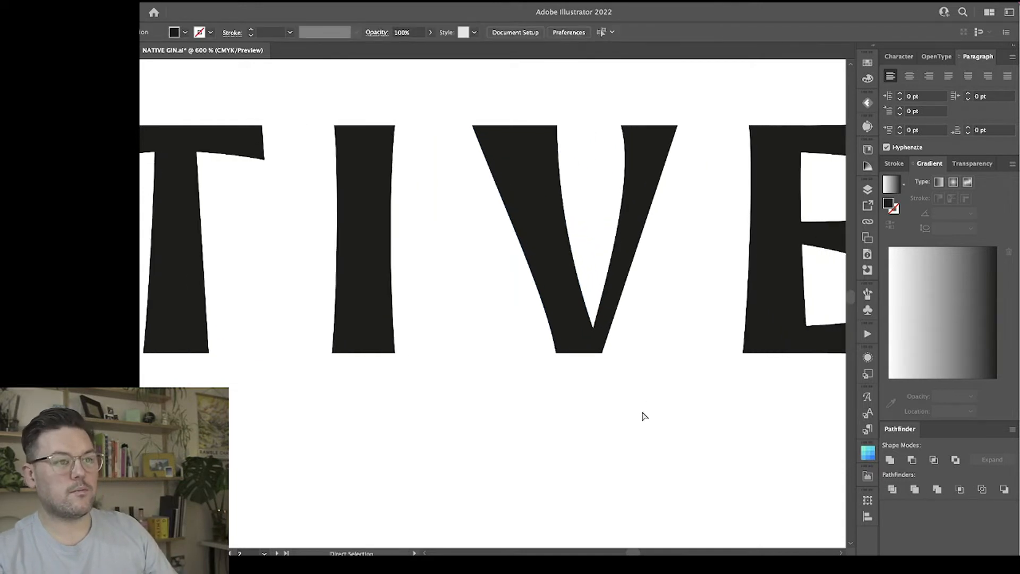
# Try to widen the V's base by moving its lower left corner anchor point slightly left.
pyautogui.click(556, 353)
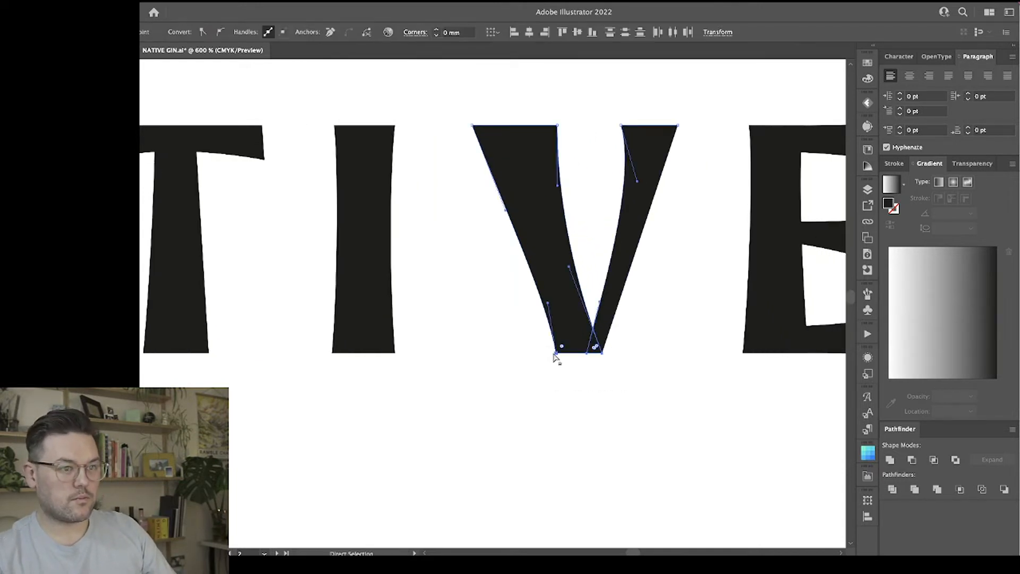
pyautogui.click(563, 371)
pyautogui.click(555, 354)
pyautogui.moveTo(554, 355); pyautogui.dragTo(552, 356)
pyautogui.click(633, 416)
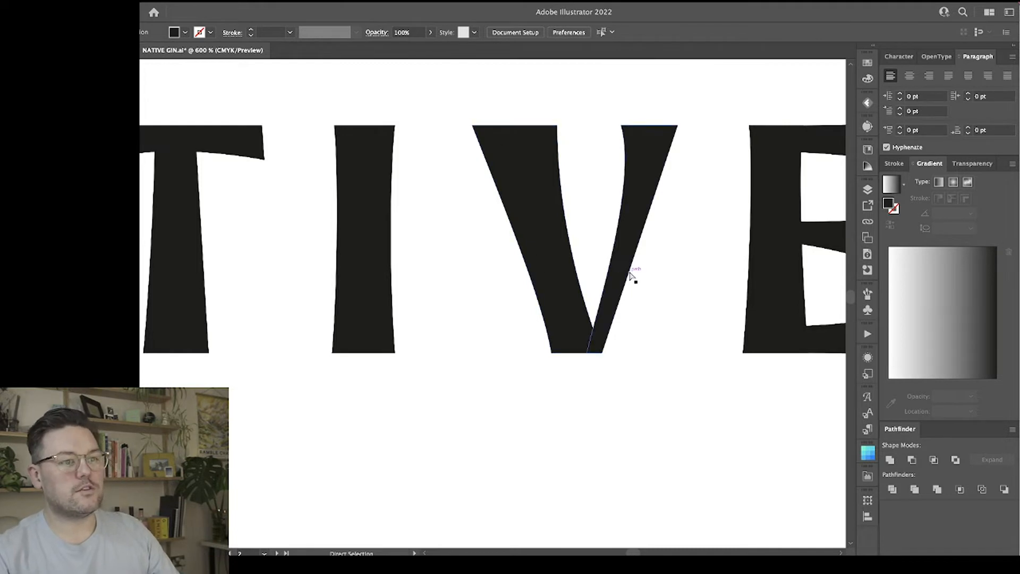
# Try nudging the anchor points at the base of the V to the right, and undo the nudge.
pyautogui.moveTo(530, 349); pyautogui.dragTo(528, 348)
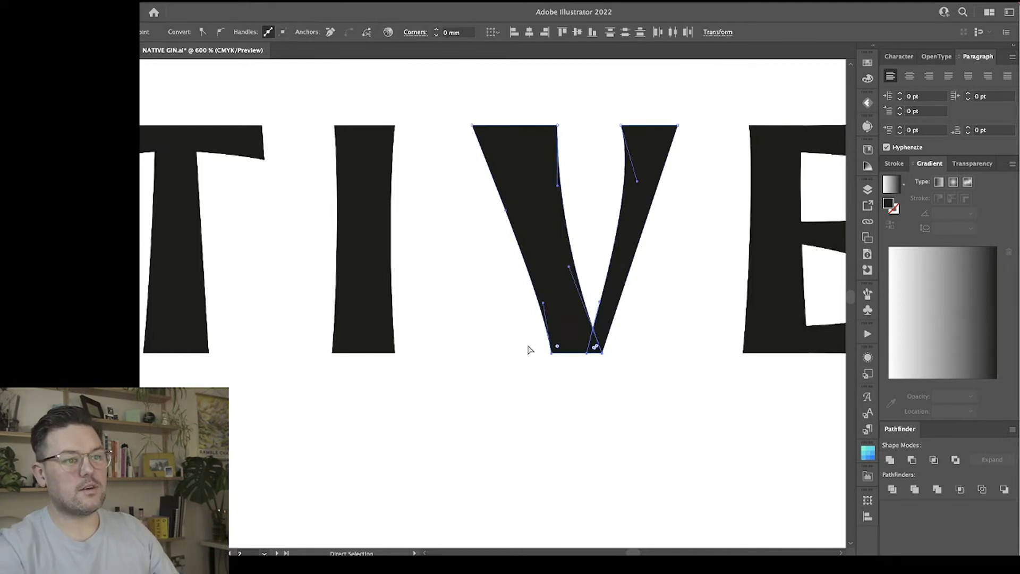
pyautogui.press('Right')
pyautogui.click(557, 412)
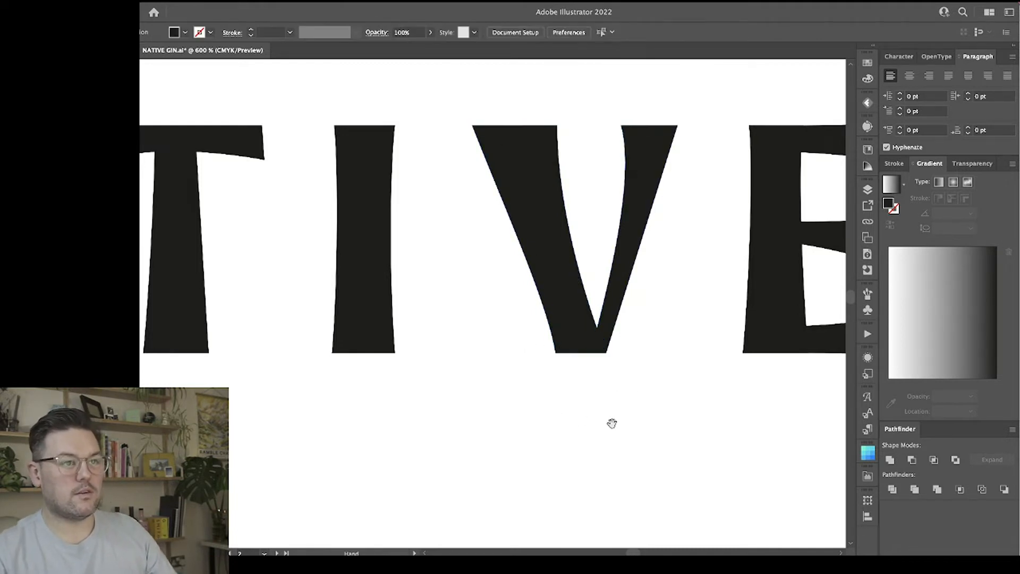
pyautogui.hotkey('ctrl', 'z')
pyautogui.click(640, 396)
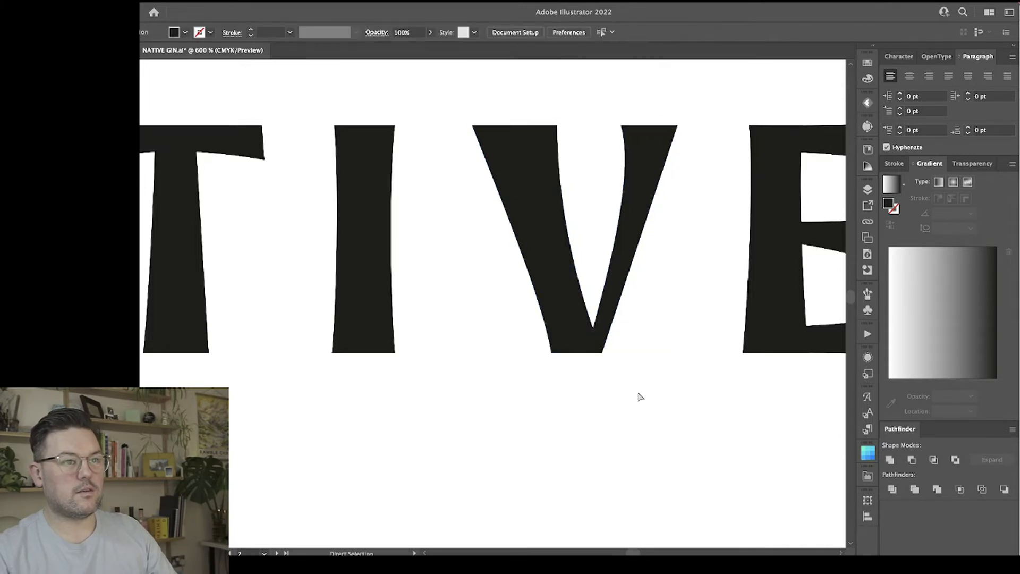
# Try extending the upper inner corner of the V's right stroke far left and pulling its handle outward for a stronger inner curve.
pyautogui.moveTo(621, 126); pyautogui.dragTo(614, 127)
pyautogui.moveTo(629, 181); pyautogui.dragTo(645, 171)
pyautogui.moveTo(612, 126); pyautogui.dragTo(582, 126)
pyautogui.moveTo(614, 171); pyautogui.dragTo(670, 158)
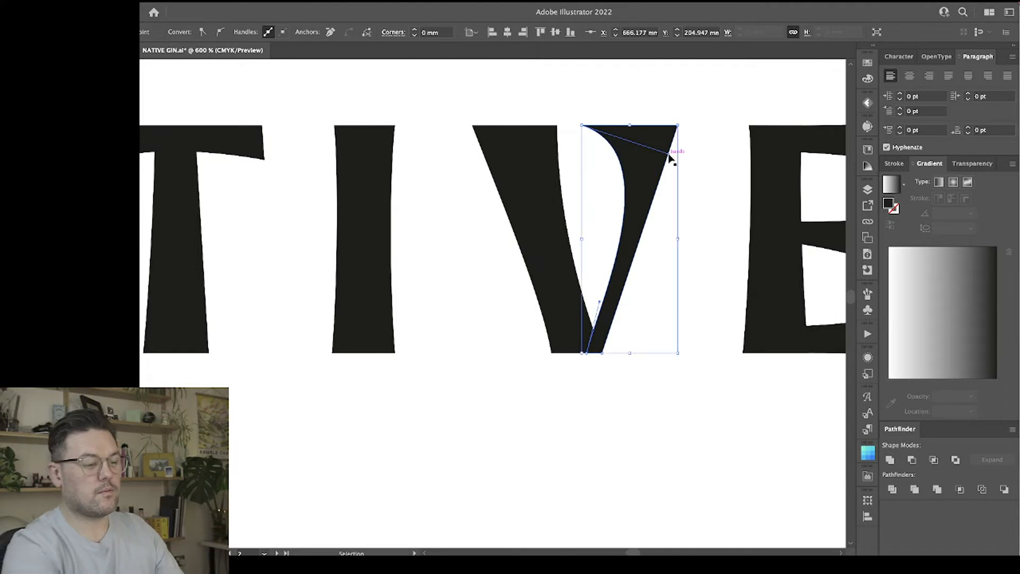
pyautogui.hotkey('ctrl', '-')
pyautogui.hotkey('ctrl', '-')
pyautogui.hotkey('ctrl', '-')
pyautogui.click(514, 189)
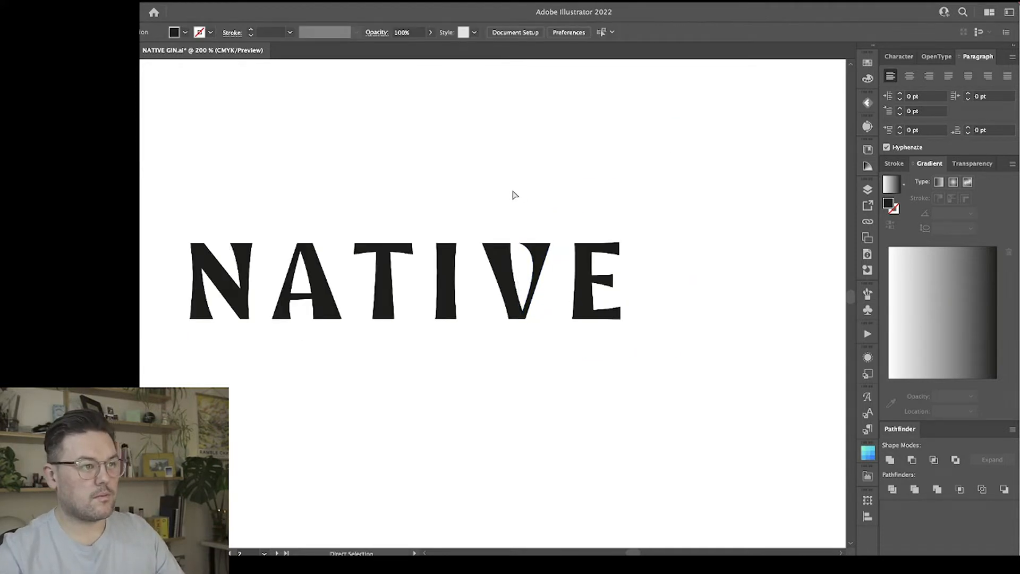
# Undo the edits to the V's right stroke, its base and its curved left outer edge.
pyautogui.hscroll(-3, 515, 195)
pyautogui.hotkey('ctrl', 'z')
pyautogui.hotkey('ctrl', 'z')
pyautogui.hotkey('ctrl', 'z')
pyautogui.hotkey('ctrl', 'z')
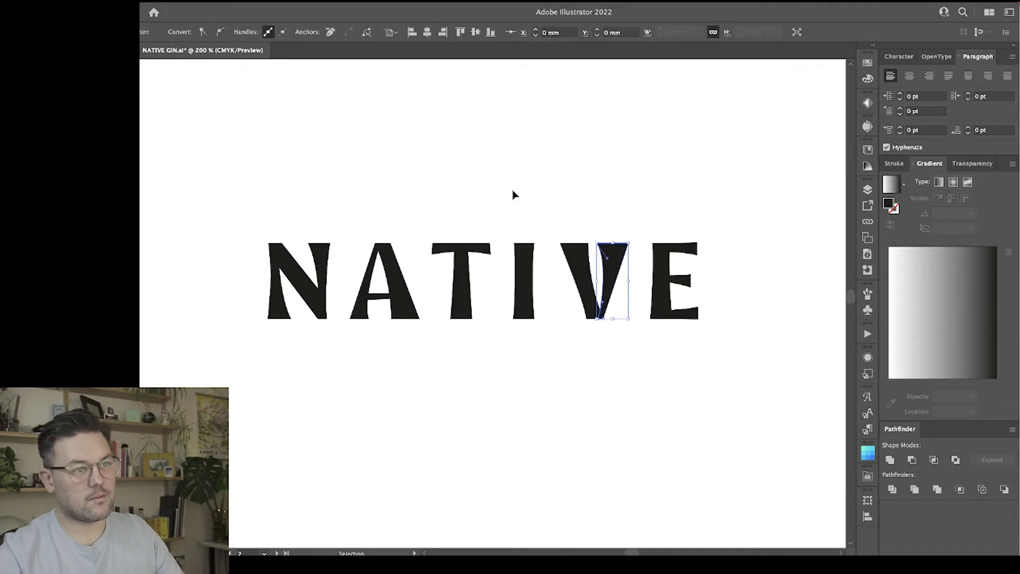
pyautogui.press('a')
pyautogui.click(515, 195)
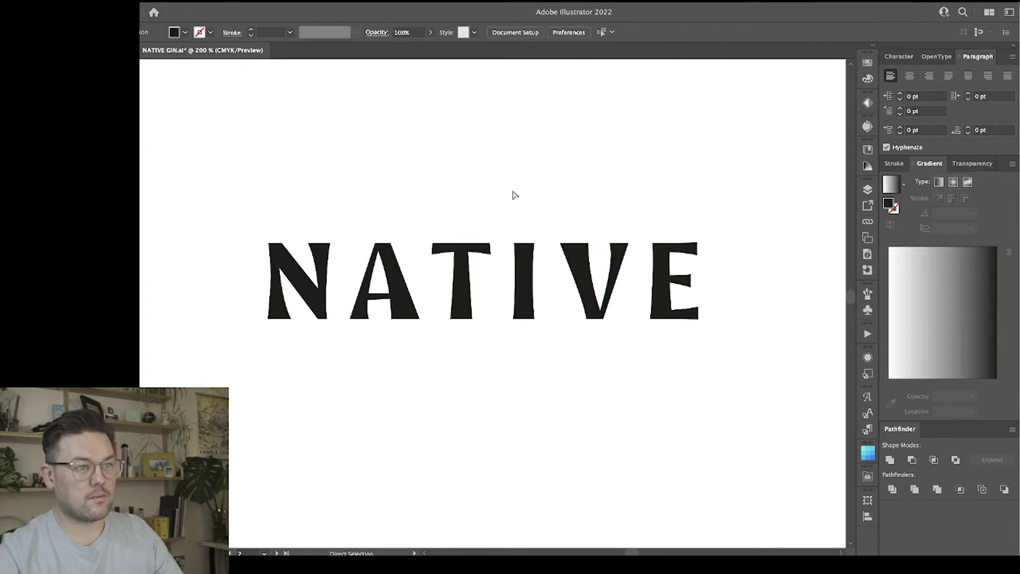
pyautogui.hotkey('ctrl', 'z')
pyautogui.hotkey('ctrl', 'z')
pyautogui.hotkey('ctrl', 'z')
pyautogui.hotkey('ctrl', 'z')
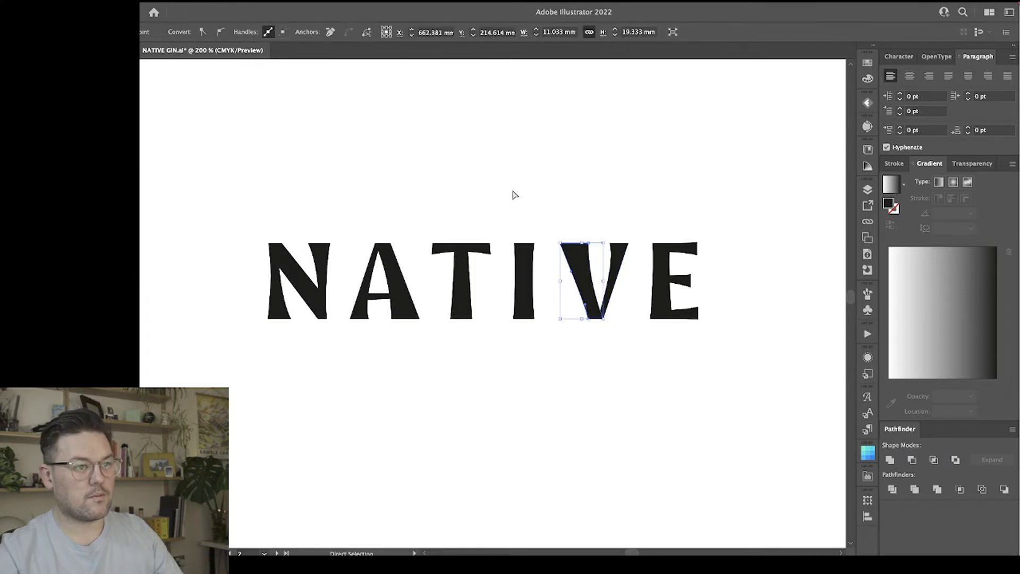
pyautogui.hotkey('ctrl', 'z')
pyautogui.hotkey('ctrl', 'z')
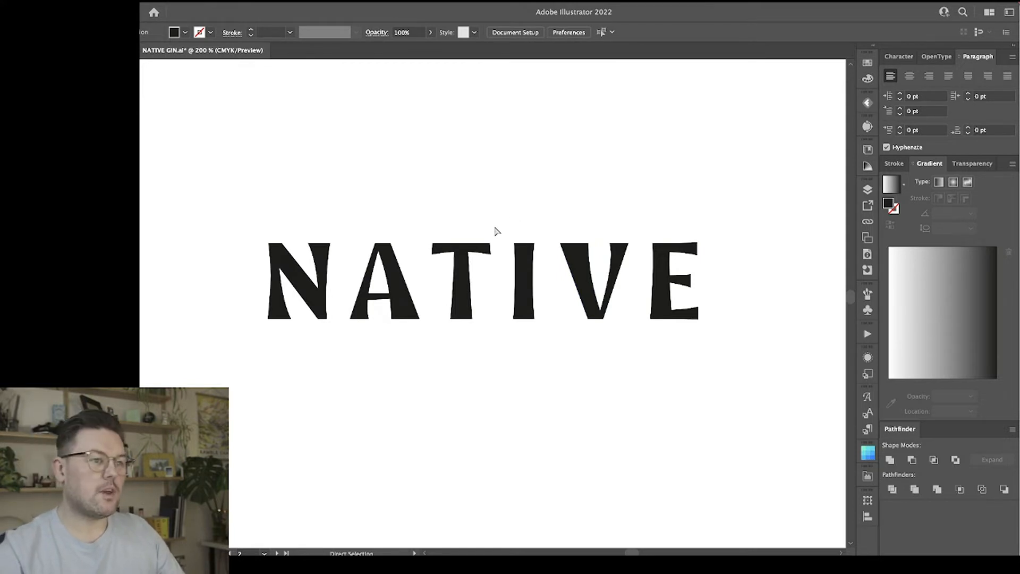
# Align the lower right corner of the T's stem with its upper right corner to make the right edge vertical.
pyautogui.press('v')
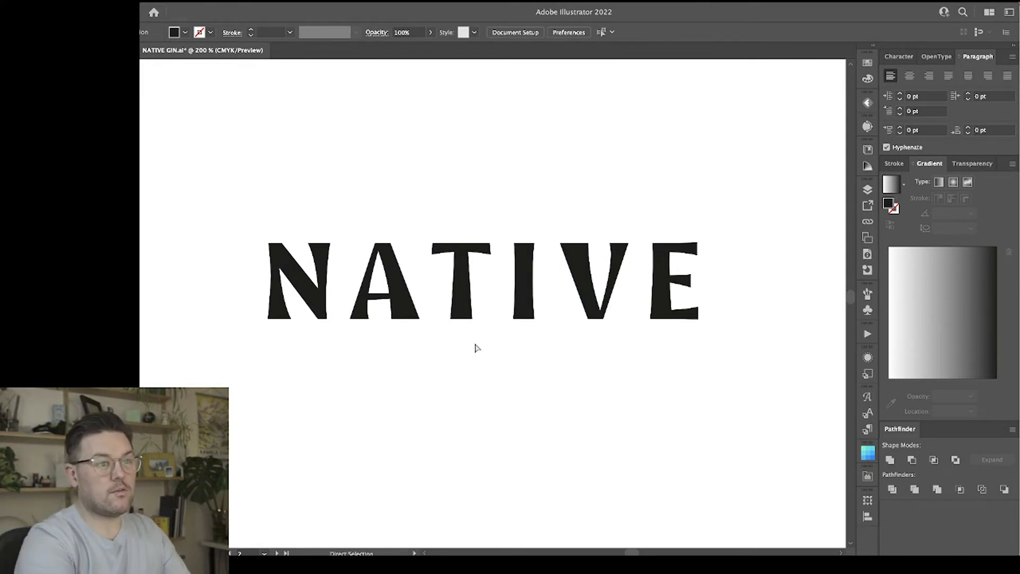
pyautogui.hotkey('ctrl', '+')
pyautogui.hotkey('ctrl', '+')
pyautogui.hotkey('ctrl', '+')
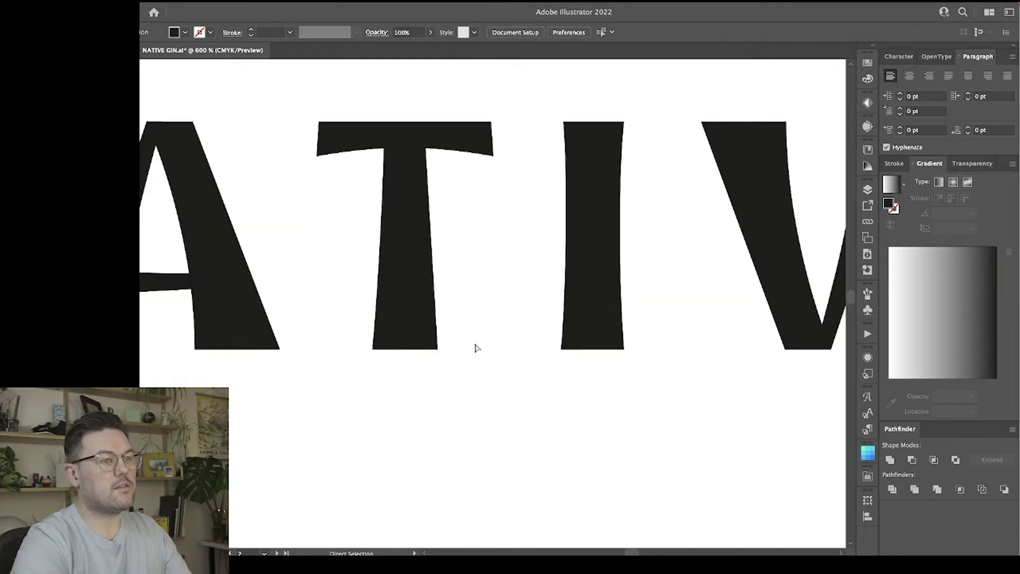
pyautogui.press('a')
pyautogui.click(428, 255)
pyautogui.click(467, 295)
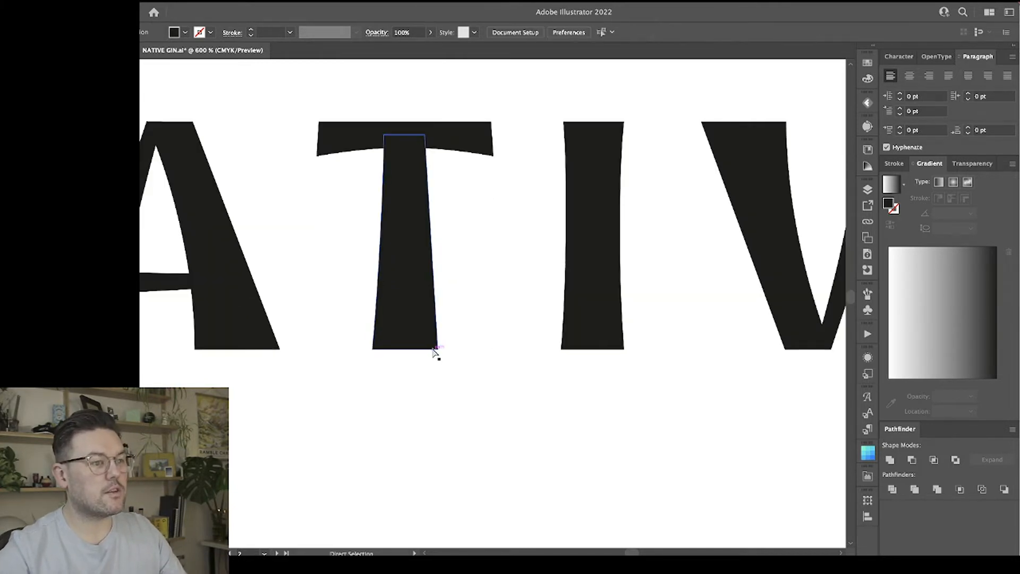
pyautogui.click(437, 349)
pyautogui.keyDown('shift'); pyautogui.click(425, 135); pyautogui.keyUp('shift')
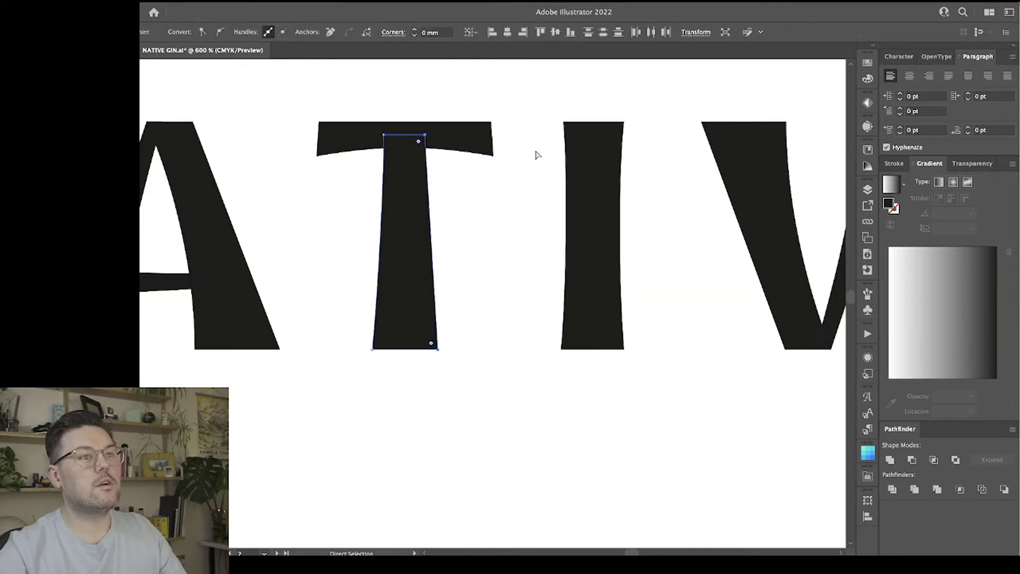
pyautogui.click(522, 32)
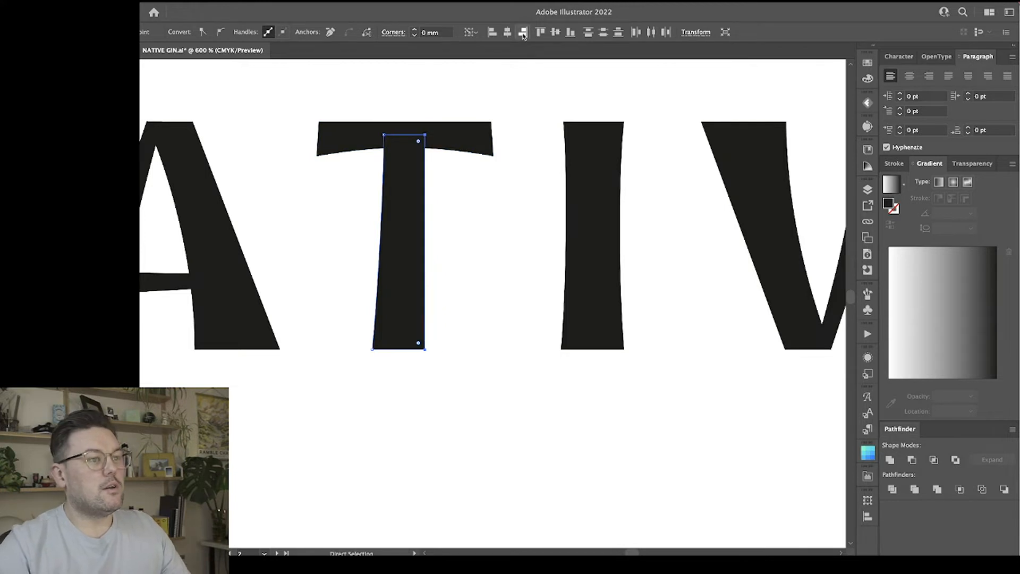
# Align the lower left corner of the T's stem with its upper left corner to remove the wide flare.
pyautogui.click(373, 349)
pyautogui.keyDown('shift'); pyautogui.click(384, 135); pyautogui.keyUp('shift')
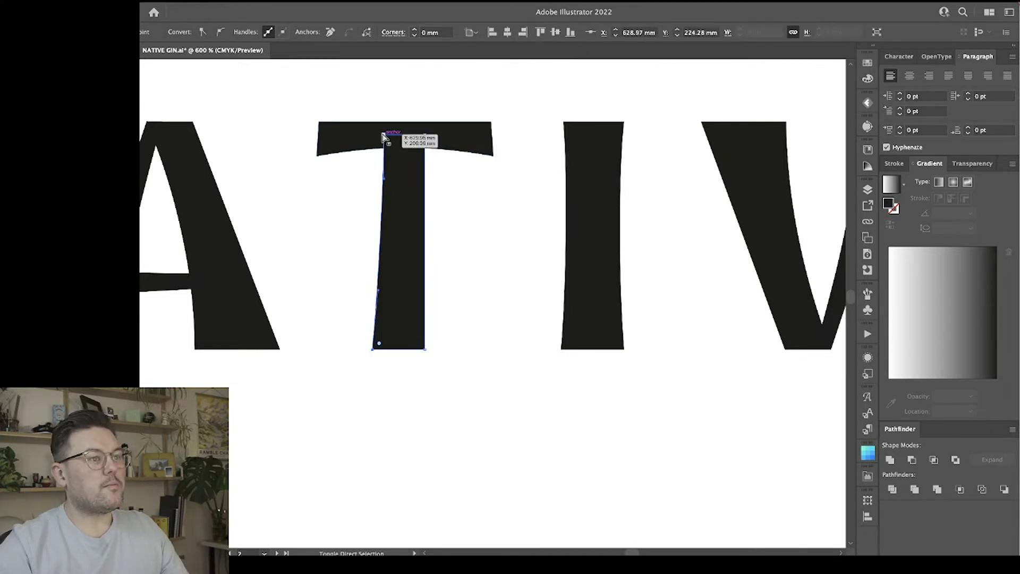
pyautogui.click(523, 32)
pyautogui.click(478, 330)
pyautogui.click(394, 295)
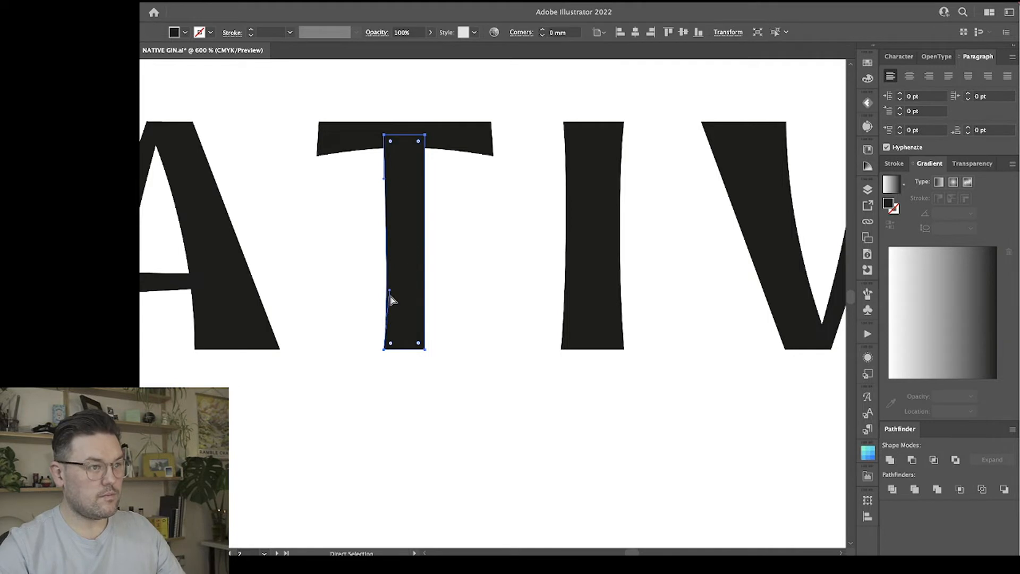
pyautogui.click(493, 332)
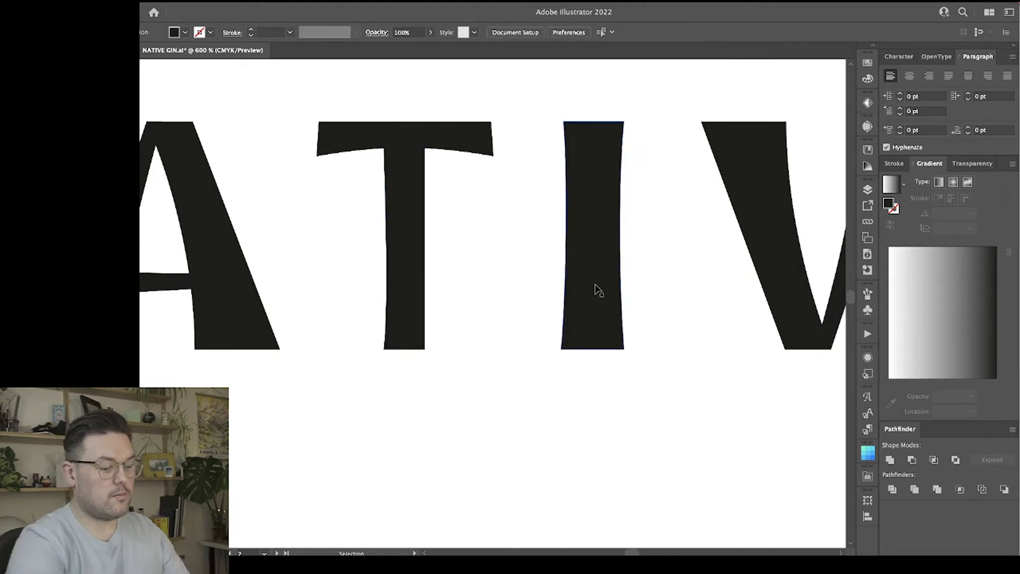
# Examine the T's narrower stem against the other letters of the wordmark at a reduced size.
pyautogui.hotkey('ctrl', '-')
pyautogui.hotkey('ctrl', '-')
pyautogui.hotkey('ctrl', '-')
pyautogui.hotkey('ctrl', '+')
pyautogui.hotkey('ctrl', '+')
pyautogui.hotkey('ctrl', '+')
pyautogui.press('l')
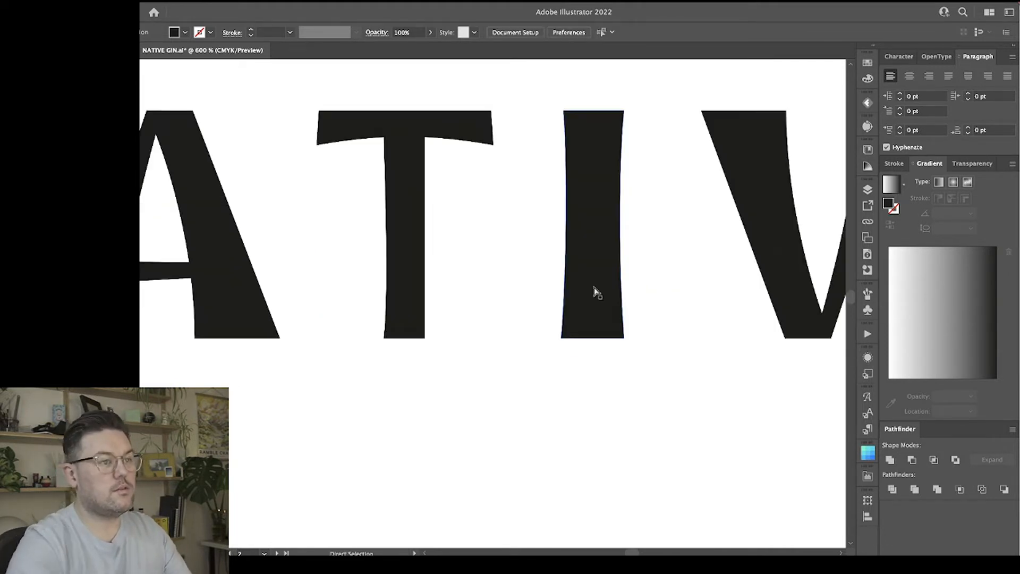
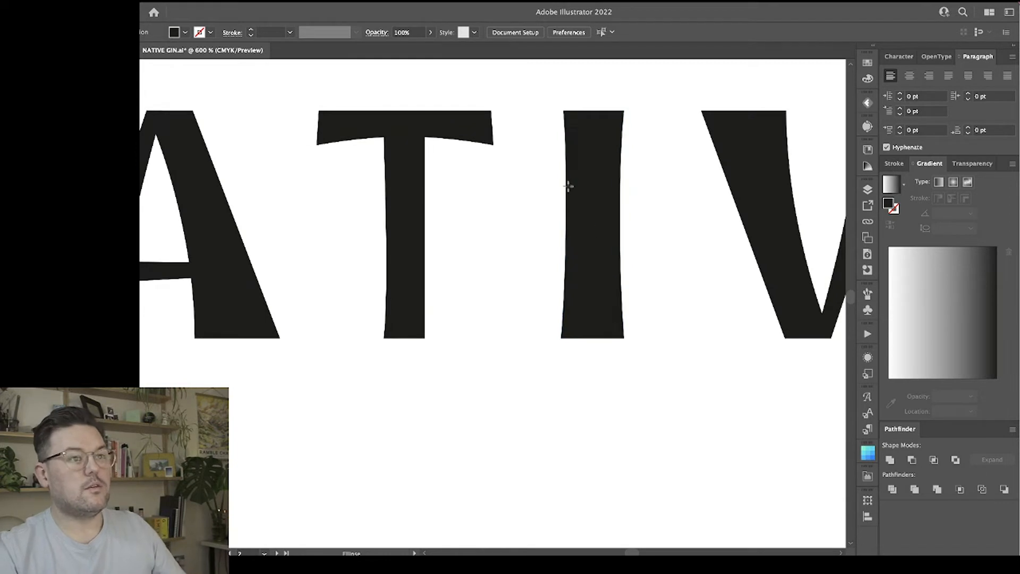
# Draw a CMYK Red circle about 4.575 mm wide matching the I's stem and move it over the T's stem to compare widths.
pyautogui.moveTo(566, 185); pyautogui.dragTo(607, 241)
pyautogui.click(868, 67)
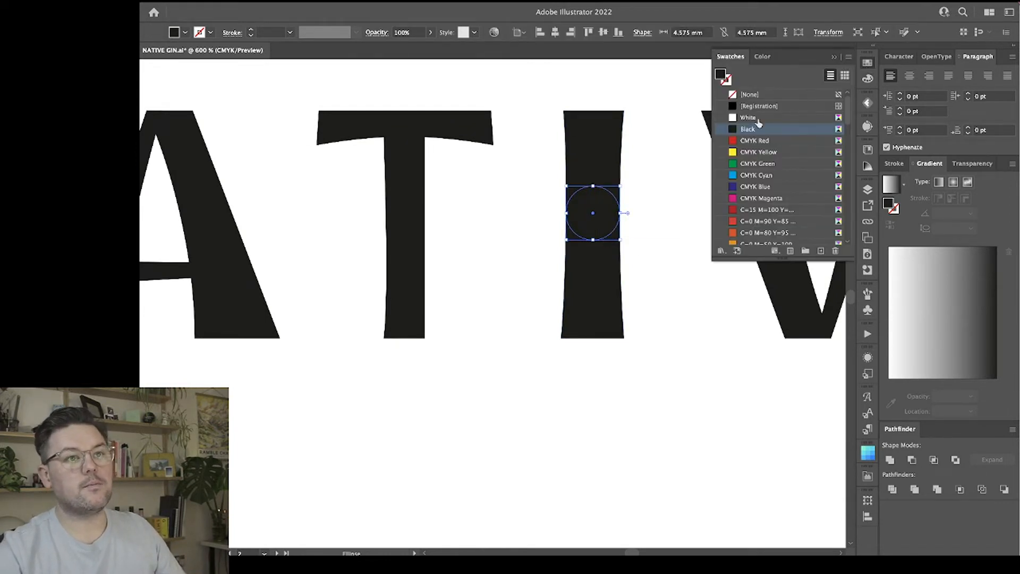
pyautogui.click(742, 142)
pyautogui.press('v')
pyautogui.moveTo(596, 232); pyautogui.dragTo(410, 243)
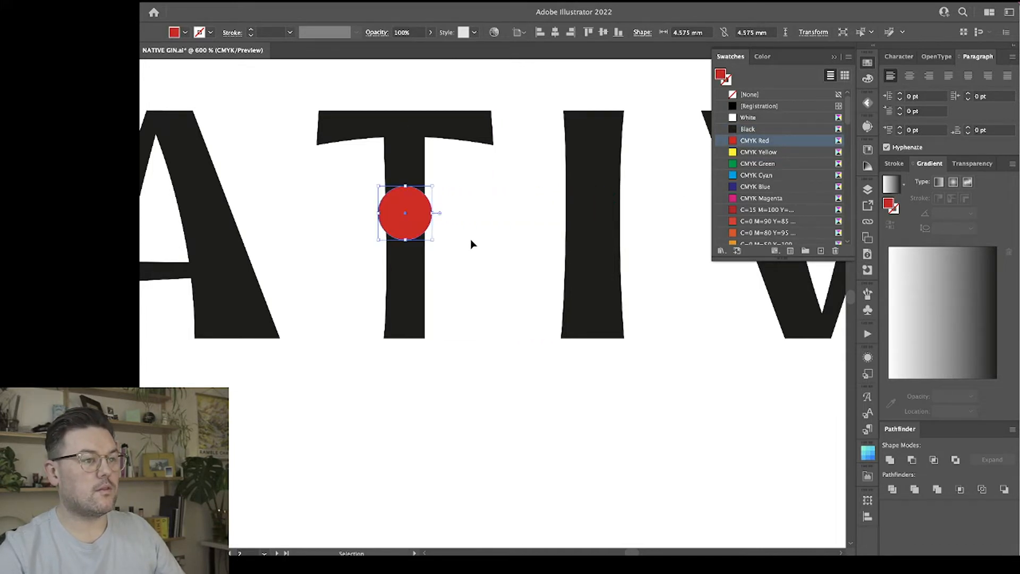
# Try the I in place over the T's stem to compare their widths against the red circle.
pyautogui.press('a')
pyautogui.click(401, 302)
pyautogui.click(597, 165)
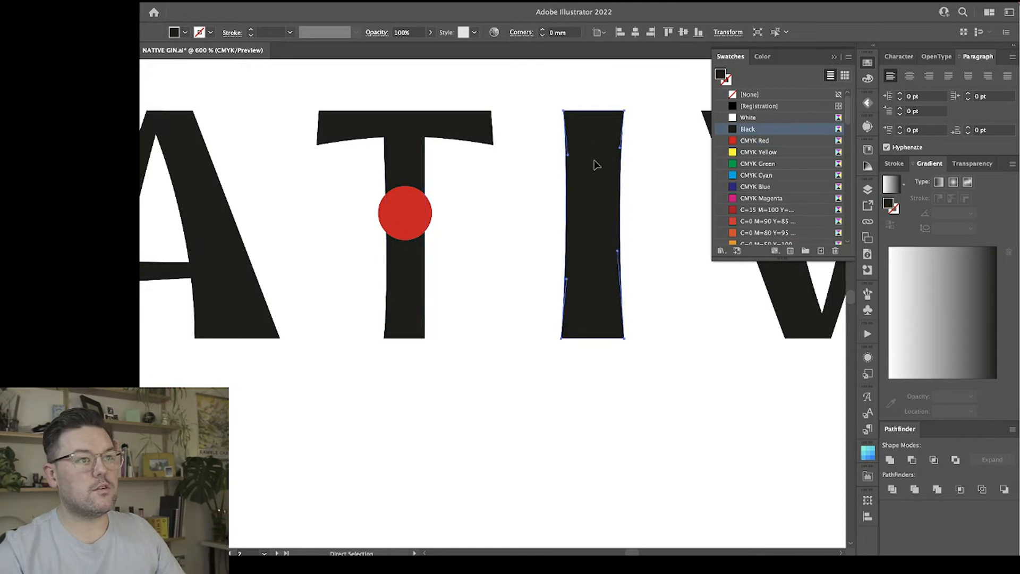
pyautogui.click(458, 205)
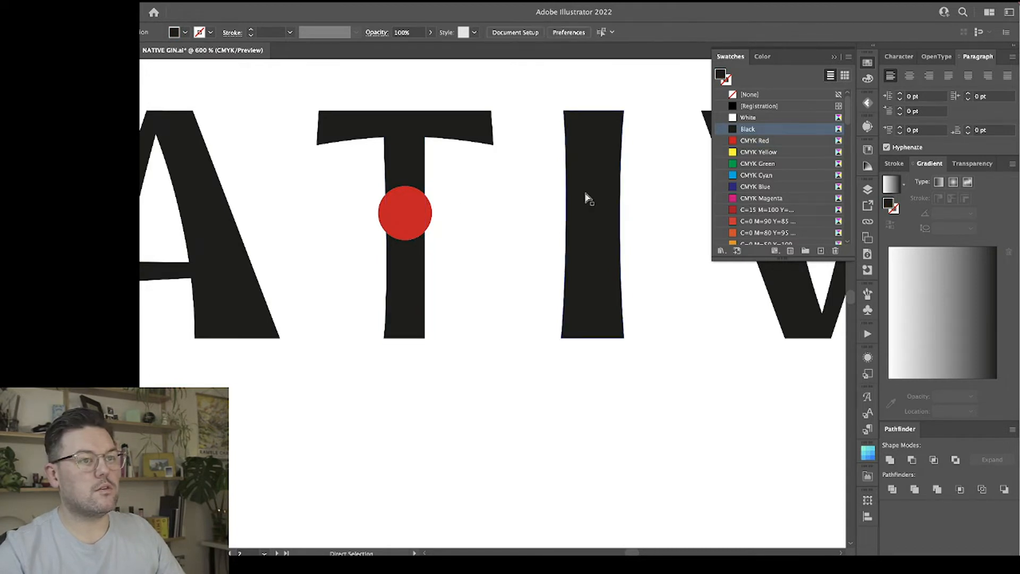
pyautogui.moveTo(585, 198); pyautogui.dragTo(401, 215)
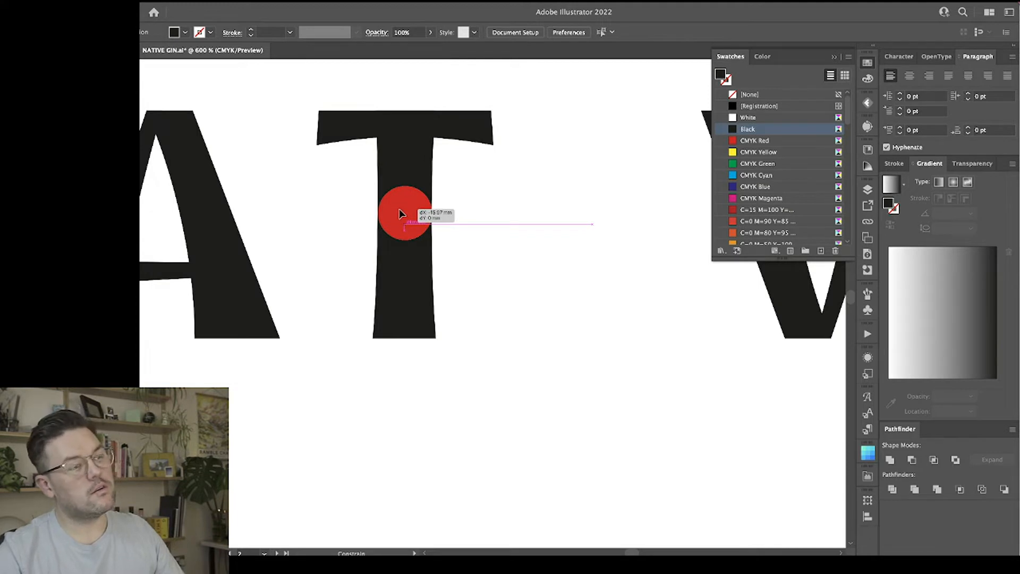
pyautogui.moveTo(401, 214); pyautogui.dragTo(558, 210)
pyautogui.click(557, 210)
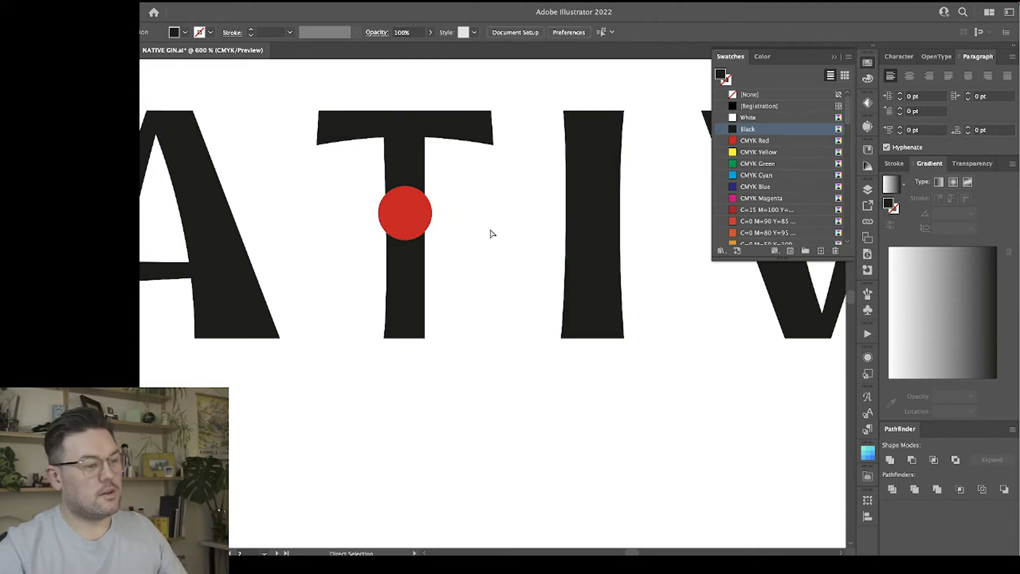
# Delete the red comparison circle and the T's narrow stem, leaving only the T's crossbar.
pyautogui.hotkey('ctrl', '-')
pyautogui.hotkey('ctrl', '-')
pyautogui.hotkey('ctrl', '-')
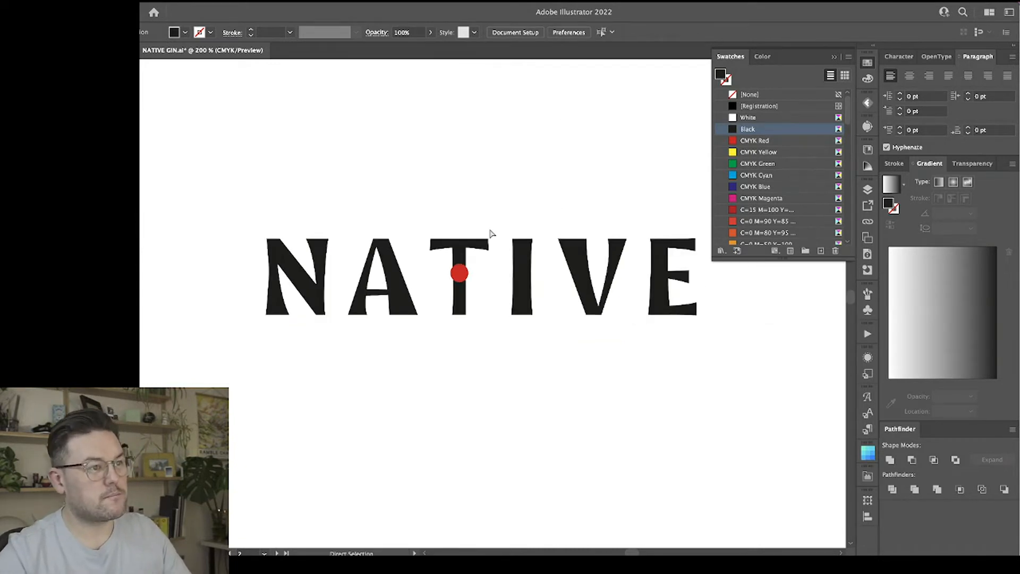
pyautogui.hotkey('ctrl', '+')
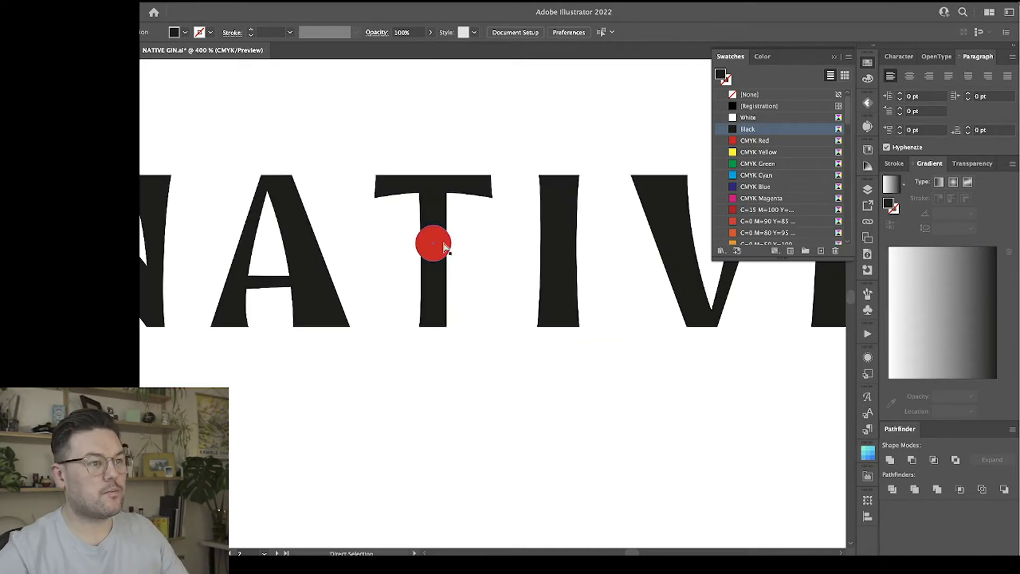
pyautogui.click(440, 241)
pyautogui.click(442, 311)
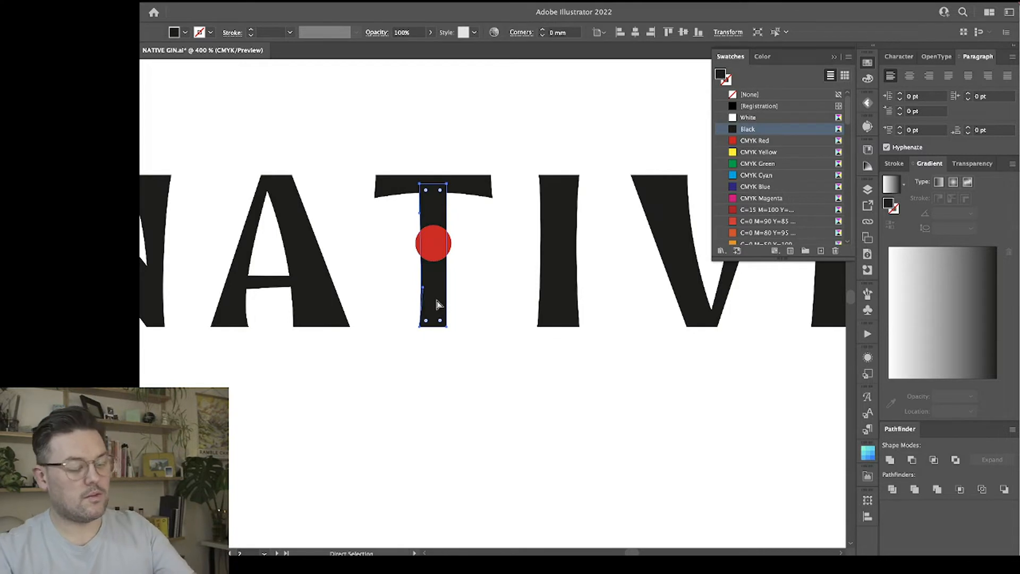
pyautogui.click(496, 240)
pyautogui.hscroll(5, 490, 231)
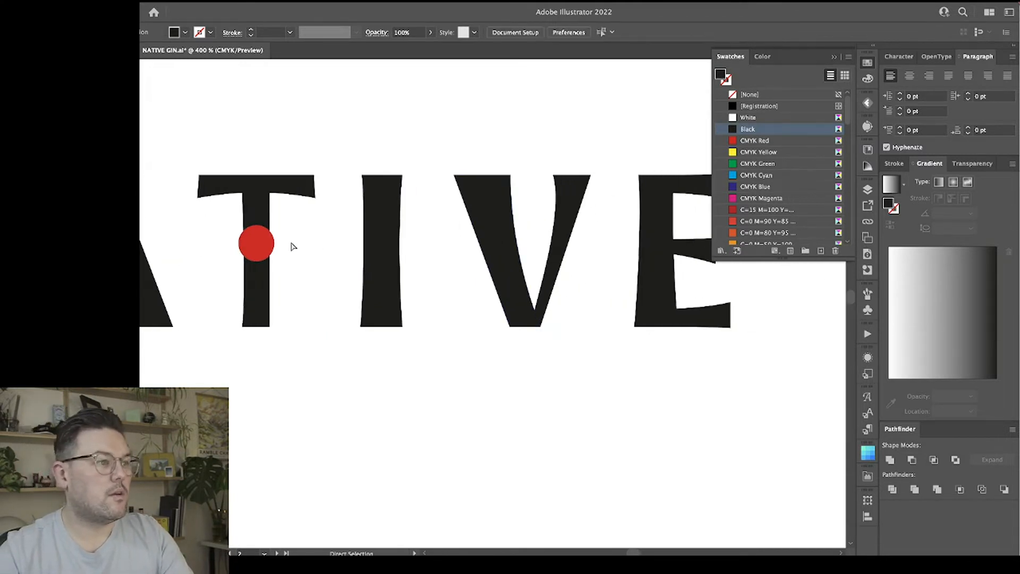
pyautogui.click(252, 247)
pyautogui.press('Delete')
pyautogui.press('Delete')
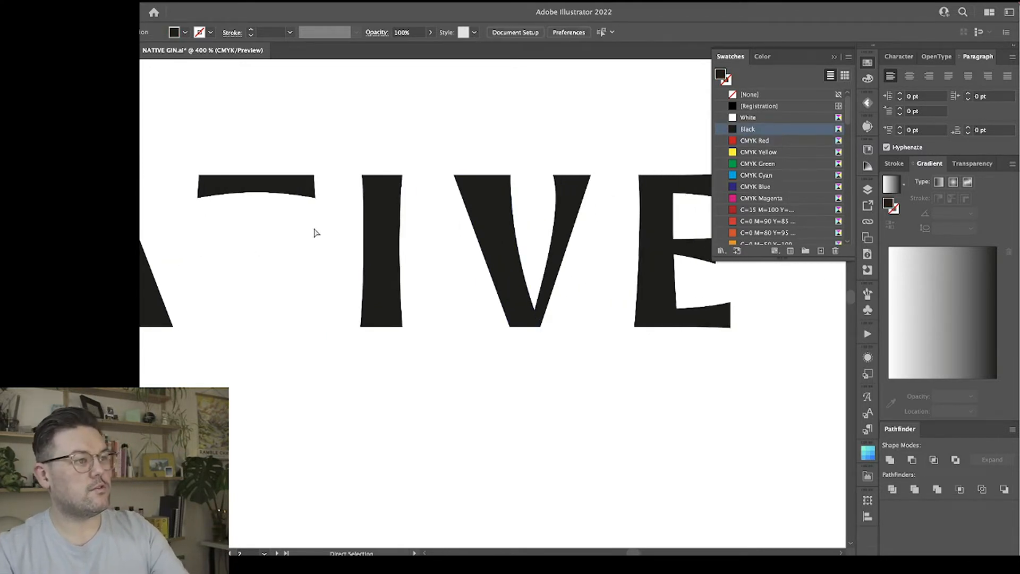
# Copy the I beneath the T's crossbar as the T's new stem, centred on the crossbar.
pyautogui.click(396, 235)
pyautogui.moveTo(396, 234); pyautogui.dragTo(267, 241)
pyautogui.moveTo(310, 226); pyautogui.dragTo(290, 220)
pyautogui.press('v')
pyautogui.keyDown('shift'); pyautogui.click(269, 222); pyautogui.keyUp('shift')
pyautogui.keyDown('shift'); pyautogui.click(268, 222); pyautogui.keyUp('shift')
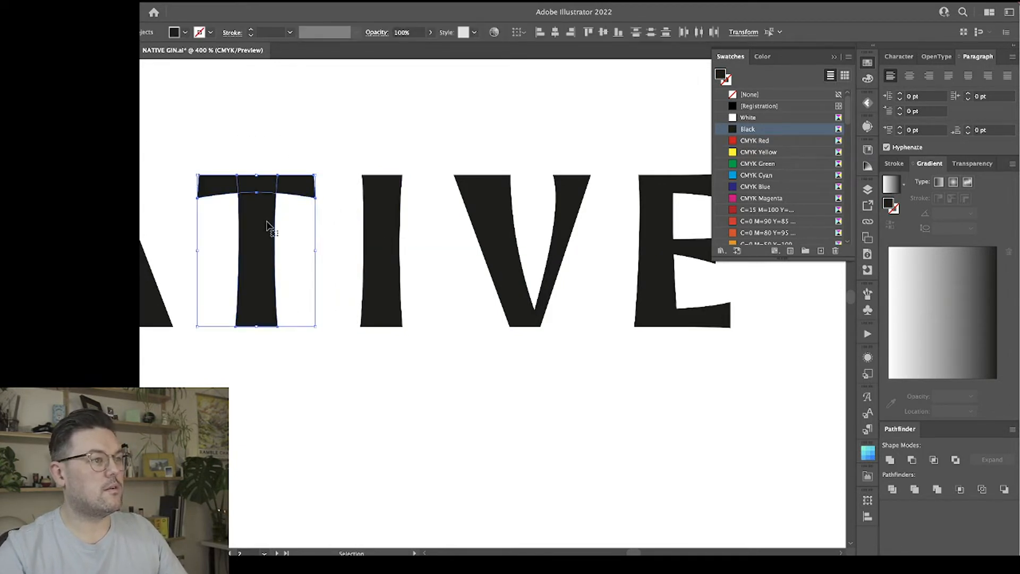
pyautogui.click(272, 228)
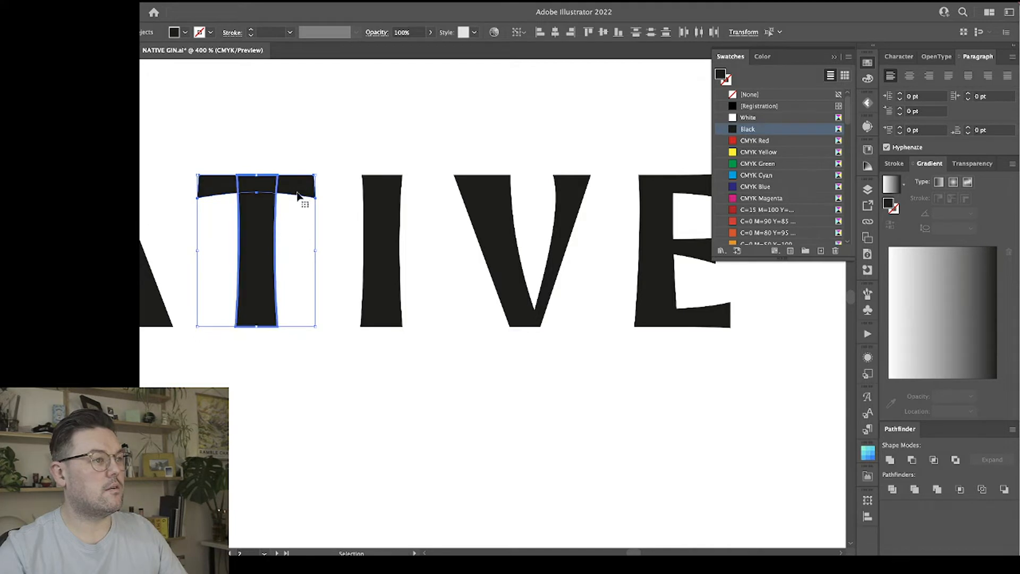
pyautogui.click(361, 160)
# Move the whole NATIVE wordmark higher on the artboard and place a duplicate directly below it.
pyautogui.hscroll(-5, 428, 116)
pyautogui.press('a')
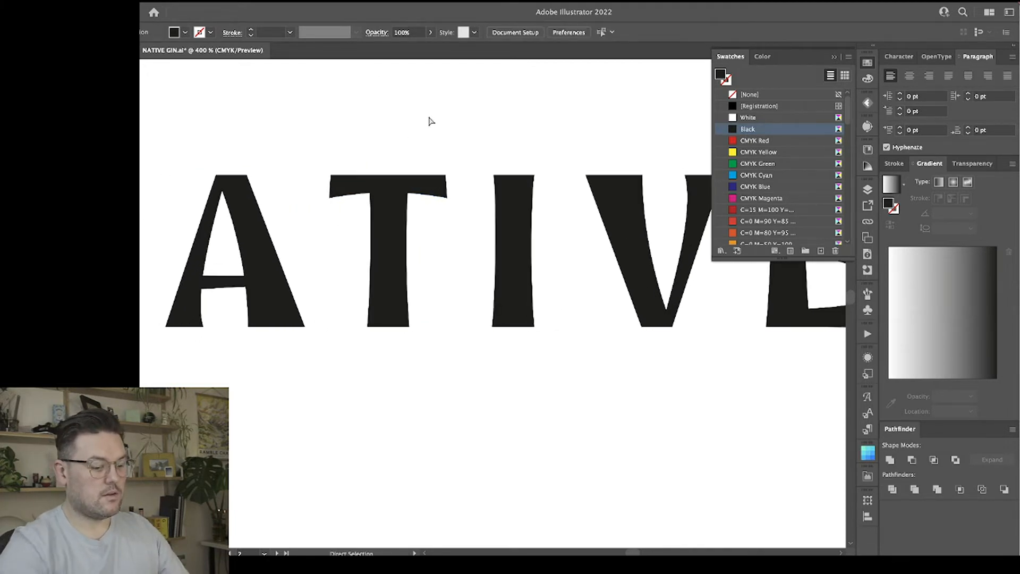
pyautogui.hotkey('ctrl', '-')
pyautogui.hotkey('ctrl', '-')
pyautogui.hotkey('ctrl', '-')
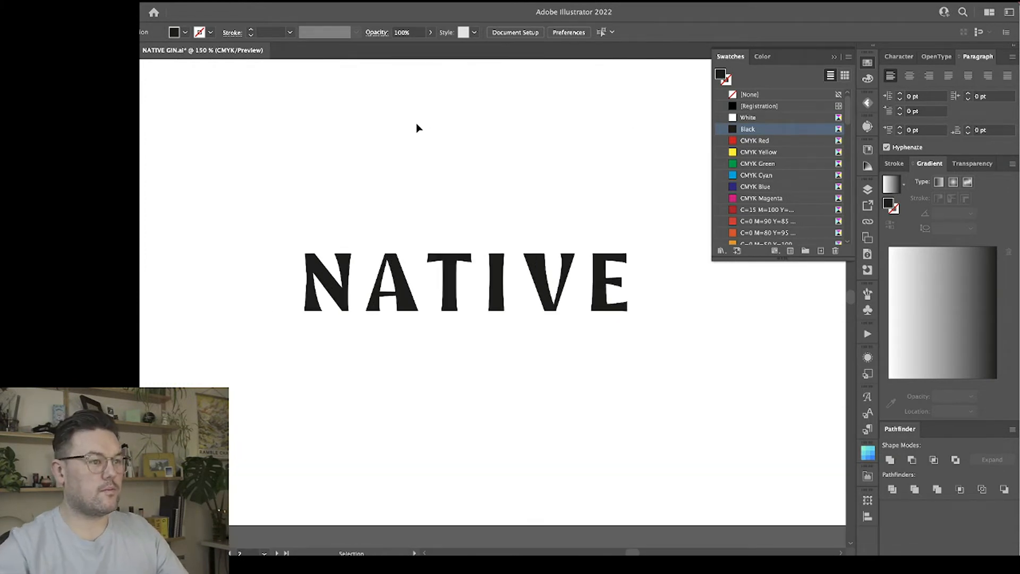
pyautogui.moveTo(667, 352); pyautogui.dragTo(217, 240)
pyautogui.moveTo(400, 293); pyautogui.dragTo(398, 207)
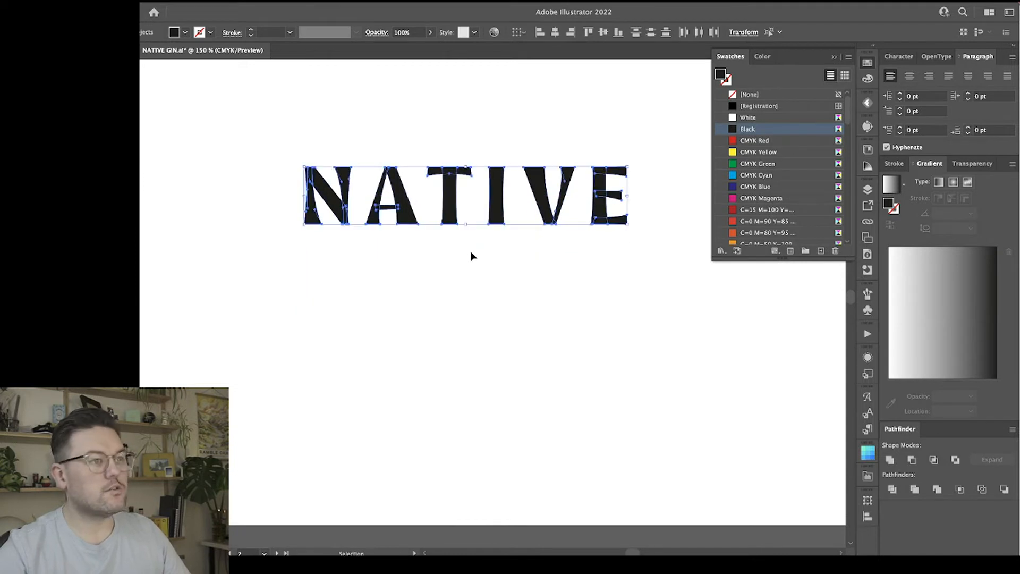
pyautogui.click(632, 264)
pyautogui.moveTo(277, 159); pyautogui.dragTo(277, 158)
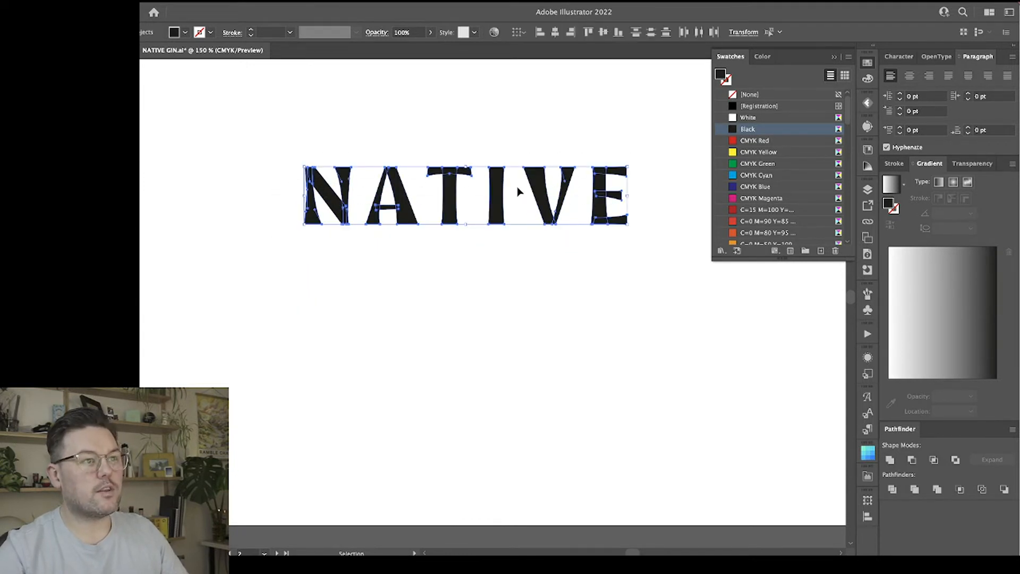
pyautogui.moveTo(520, 192); pyautogui.dragTo(497, 334)
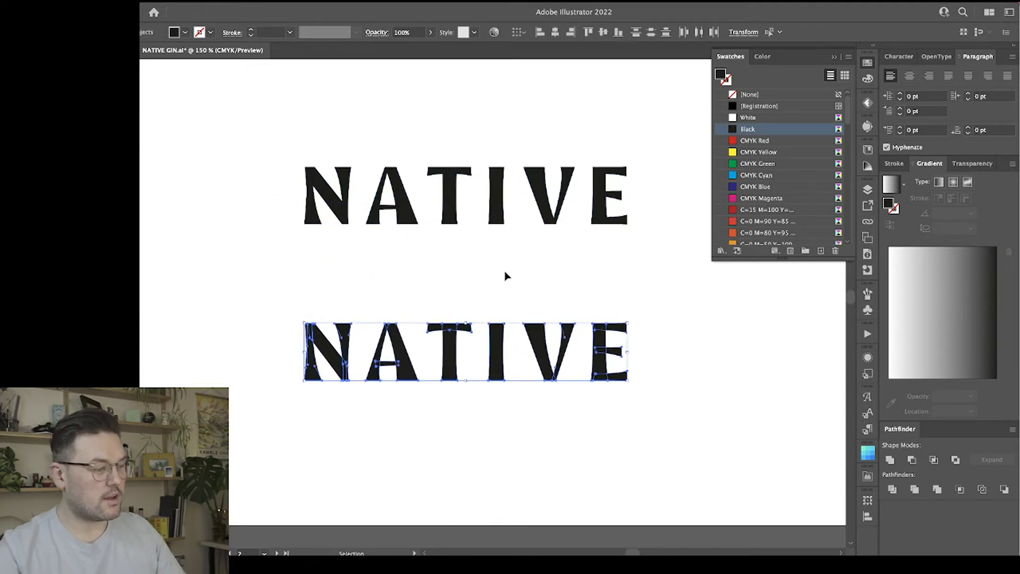
# Thicken the left stroke of the lower copy's A at its upper right and lower left corners, and straighten the inner curve at its base.
pyautogui.hotkey('ctrl', '=')
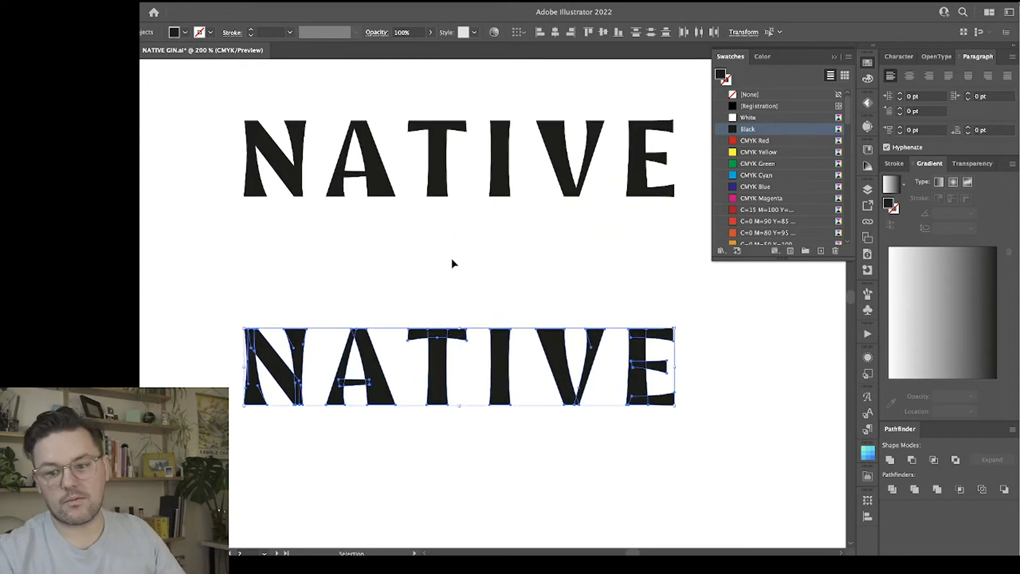
pyautogui.click(452, 260)
pyautogui.hotkey('ctrl', '=')
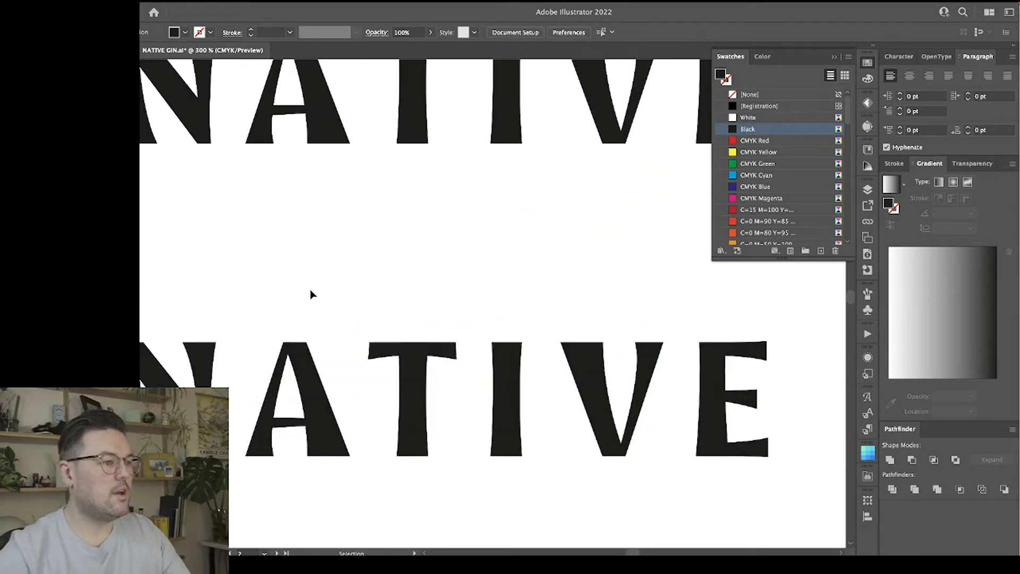
pyautogui.hscroll(-5, 311, 294)
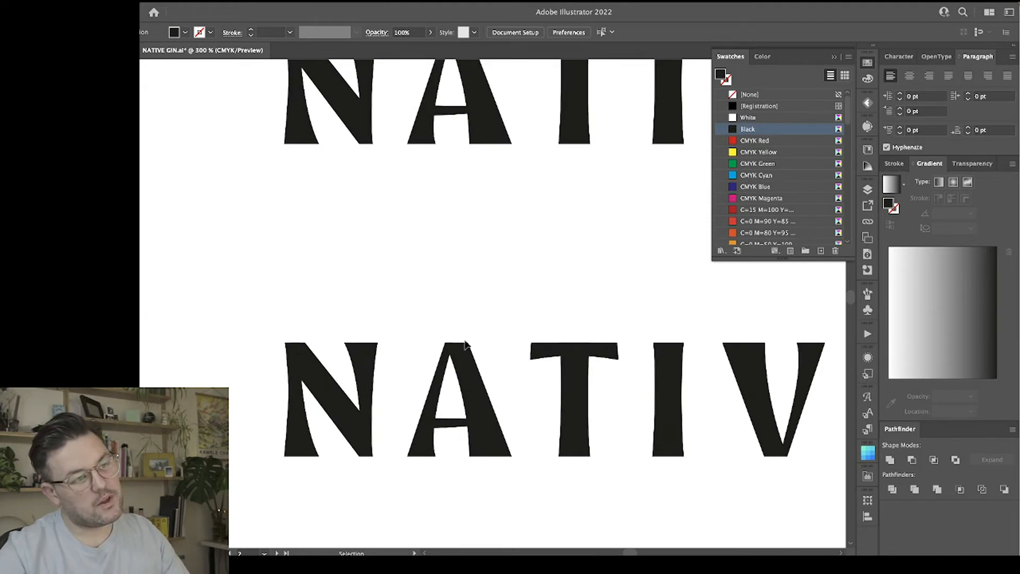
pyautogui.hotkey('ctrl', '=')
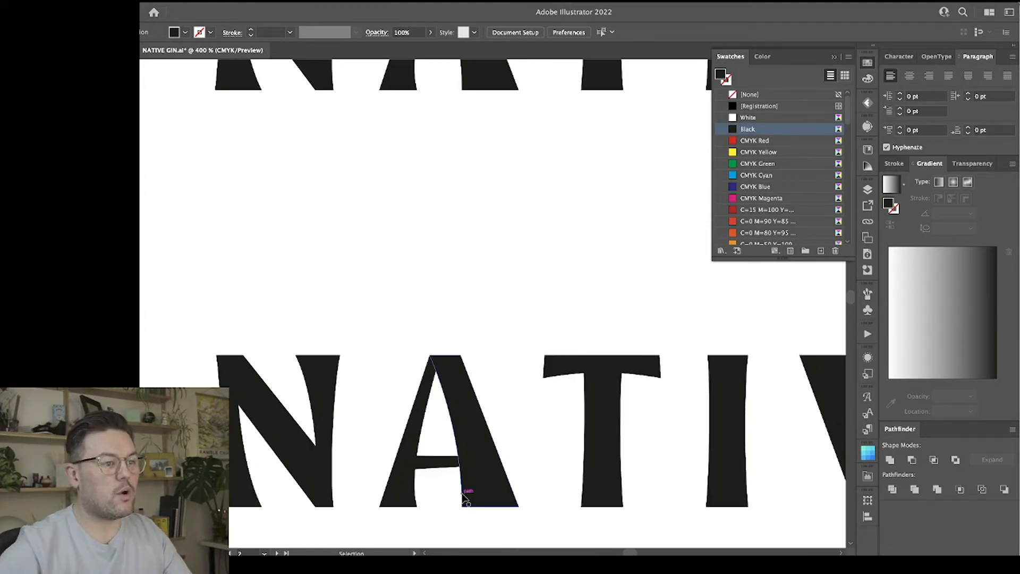
pyautogui.click(423, 427)
pyautogui.moveTo(442, 355); pyautogui.dragTo(453, 361)
pyautogui.moveTo(379, 506); pyautogui.dragTo(374, 510)
pyautogui.click(418, 505)
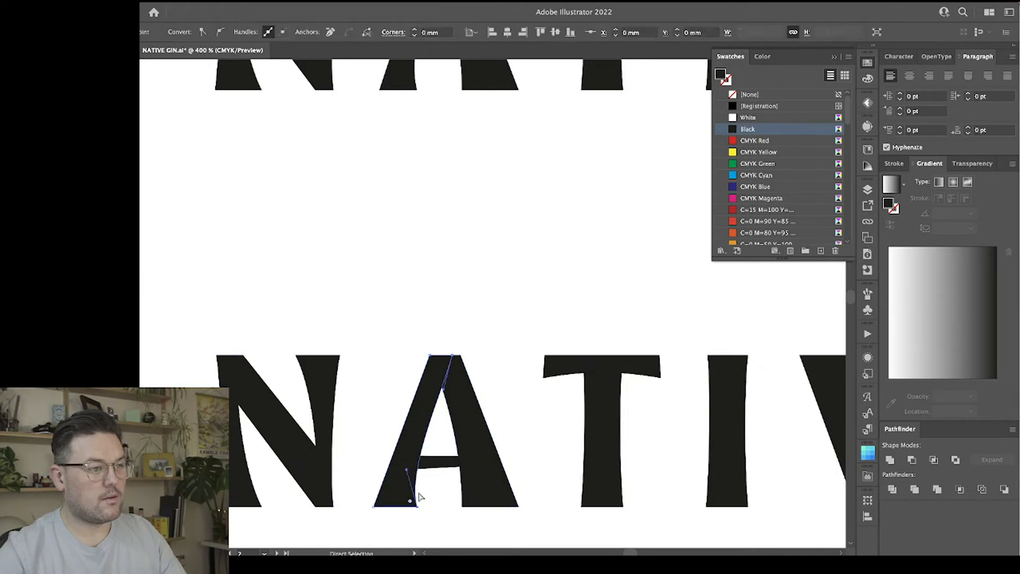
pyautogui.moveTo(408, 473); pyautogui.dragTo(417, 465)
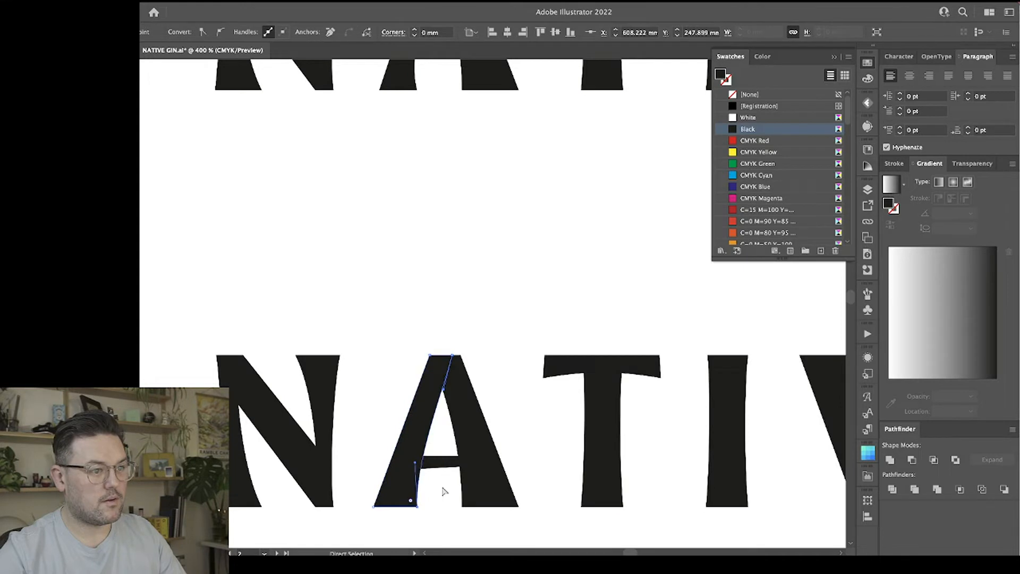
# Adjust the inner edge of the A's right stroke and narrow the top of its left stroke.
pyautogui.click(466, 499)
pyautogui.moveTo(463, 508); pyautogui.dragTo(497, 502)
pyautogui.click(502, 347)
pyautogui.moveTo(476, 467); pyautogui.dragTo(465, 467)
pyautogui.click(486, 294)
pyautogui.moveTo(450, 357)
pyautogui.mouseDown()
pyautogui.moveTo(430, 357)
pyautogui.moveTo(441, 359)
pyautogui.mouseUp()
pyautogui.click(449, 369)
pyautogui.click(481, 518)
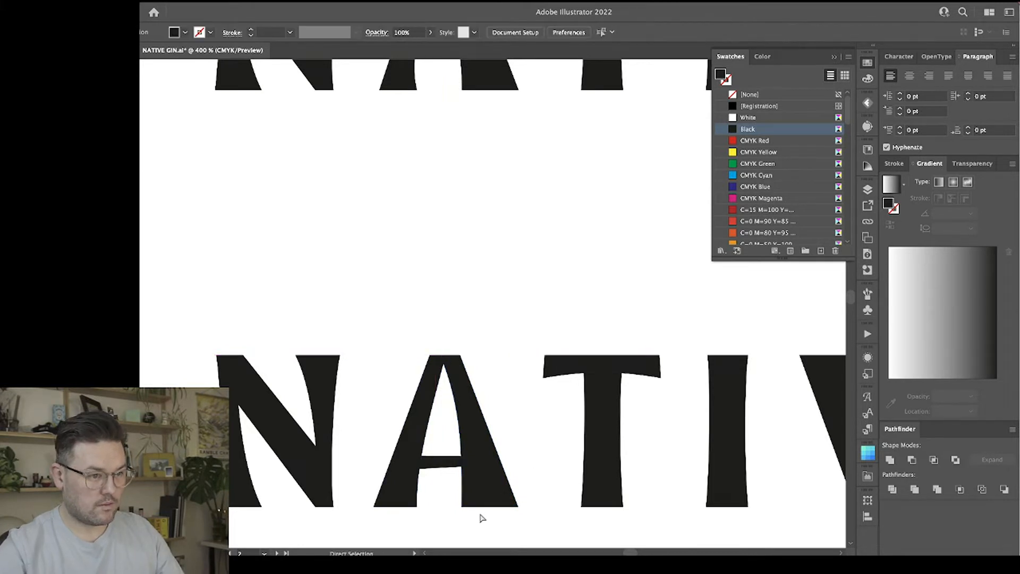
# Delete the thick right stroke of the lower copy's A.
pyautogui.moveTo(358, 500); pyautogui.dragTo(357, 500)
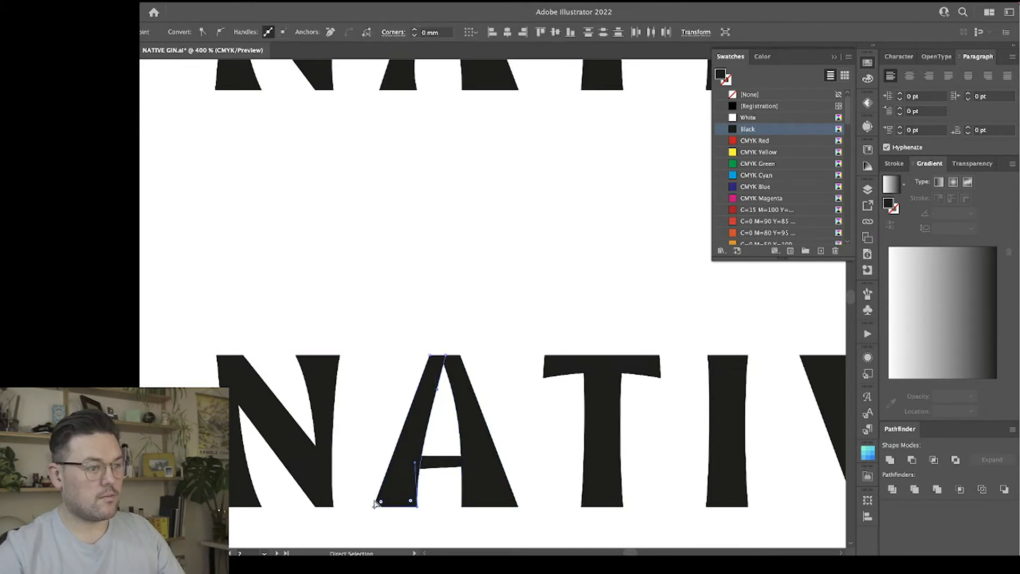
pyautogui.click(446, 526)
pyautogui.click(462, 507)
pyautogui.click(493, 490)
pyautogui.click(514, 428)
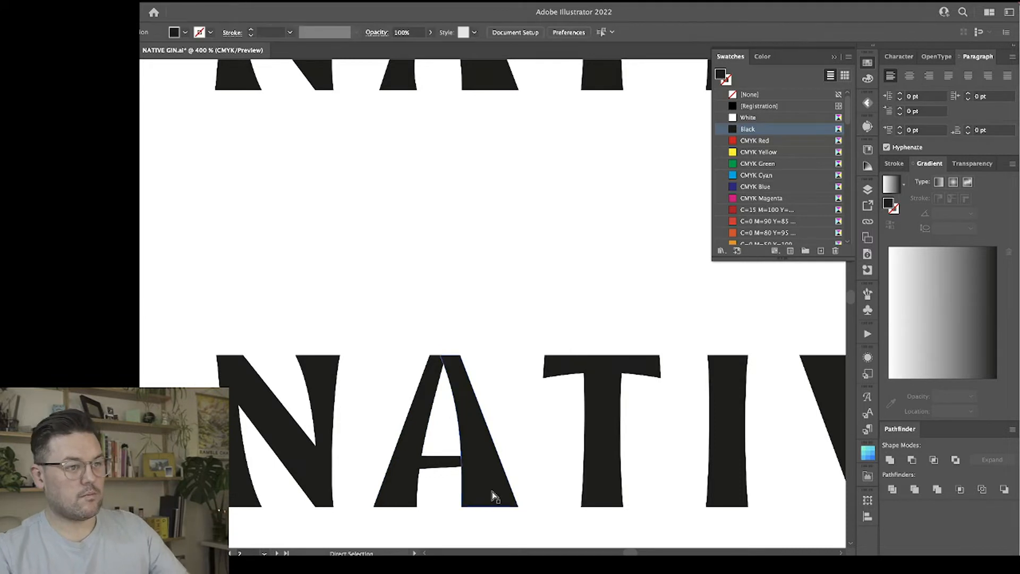
pyautogui.press('Delete')
# Isolate the A's group so its left stroke can be edited separately from the crossbar.
pyautogui.press('v')
pyautogui.click(420, 431)
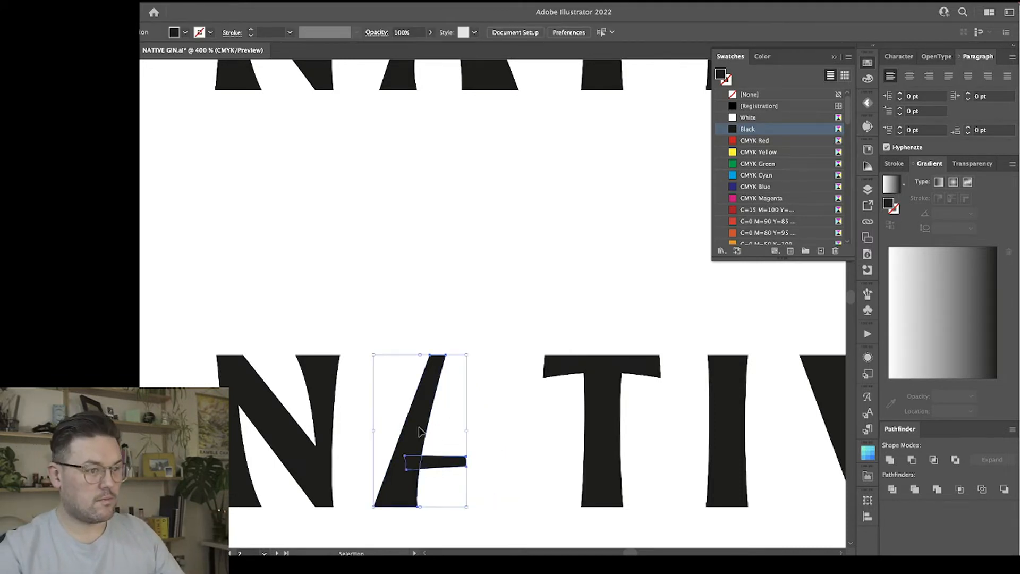
pyautogui.click(444, 427)
pyautogui.doubleClick(417, 431)
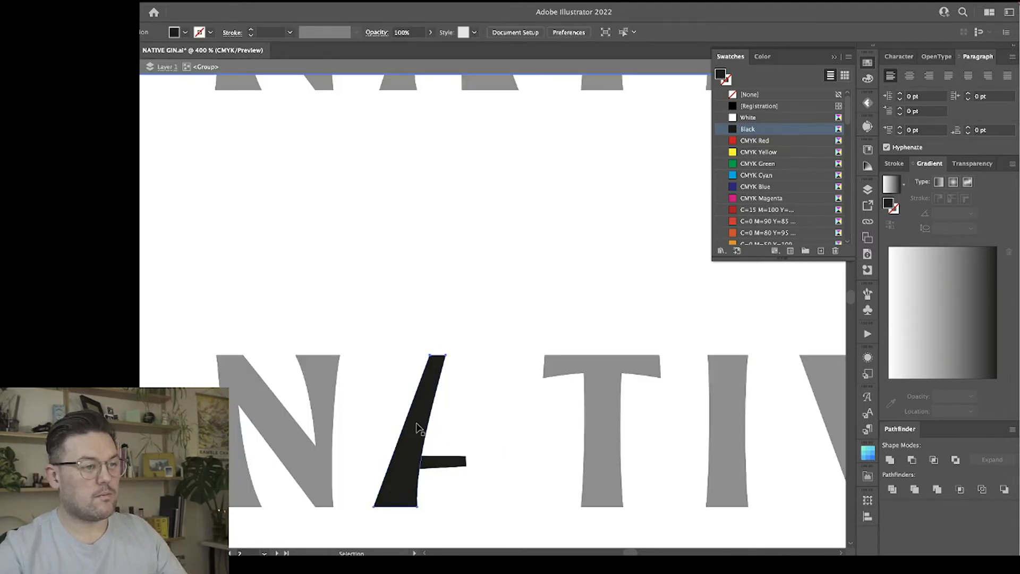
# Try to reflect the A's left stroke across the vertical axis without making a copy.
pyautogui.rightClick(419, 458)
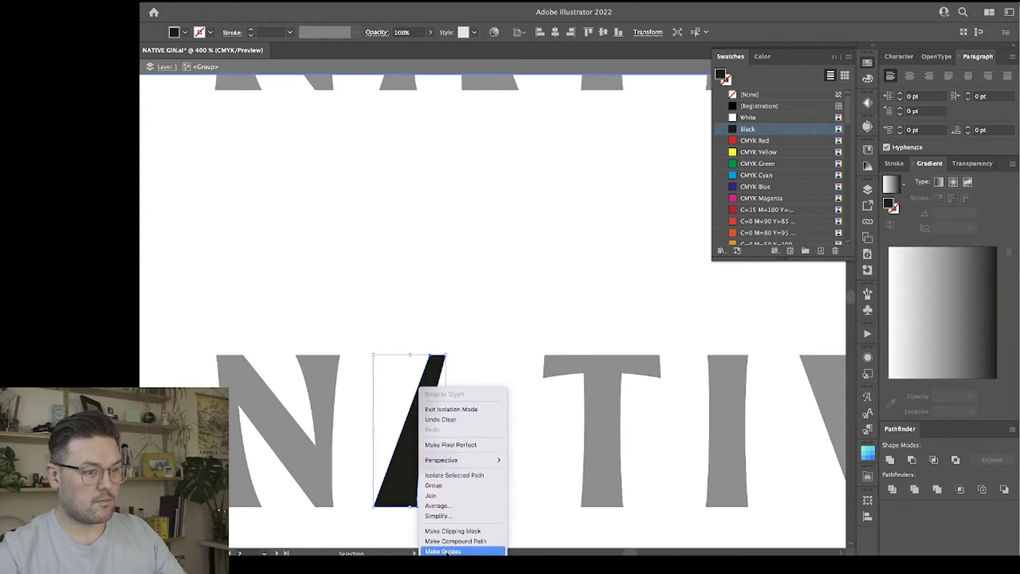
pyautogui.moveTo(458, 561)
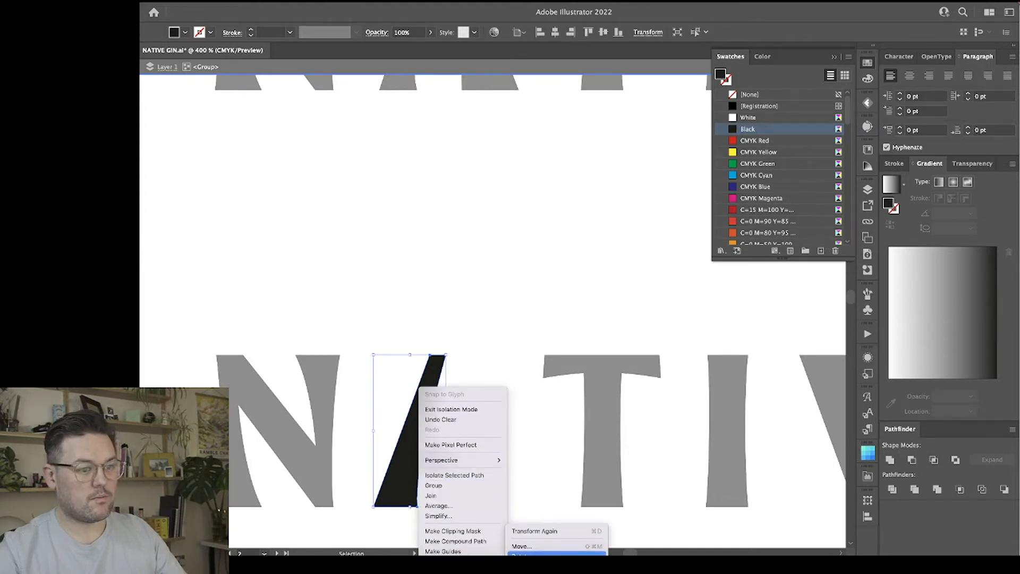
pyautogui.click(523, 566)
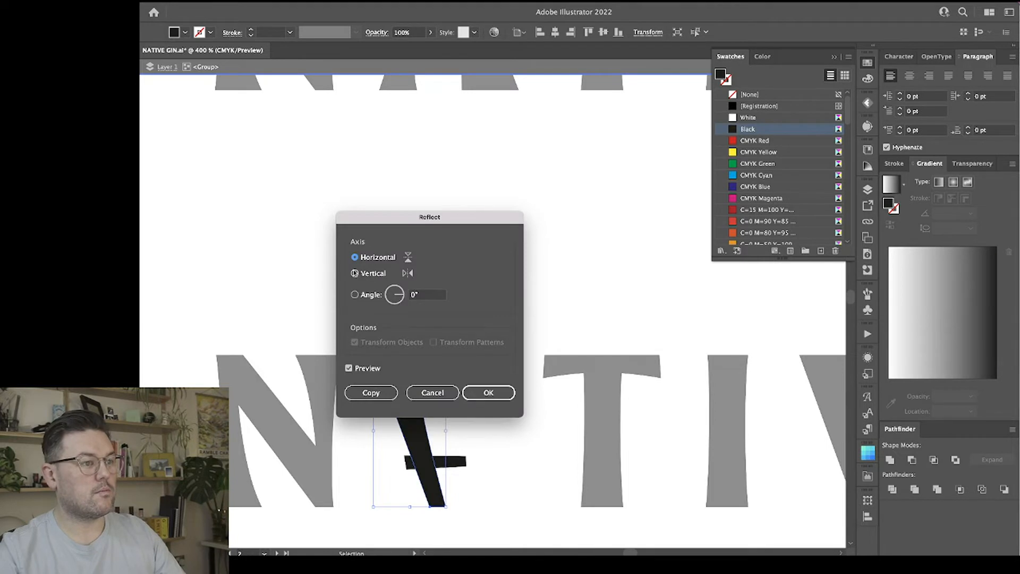
pyautogui.click(355, 274)
pyautogui.click(471, 392)
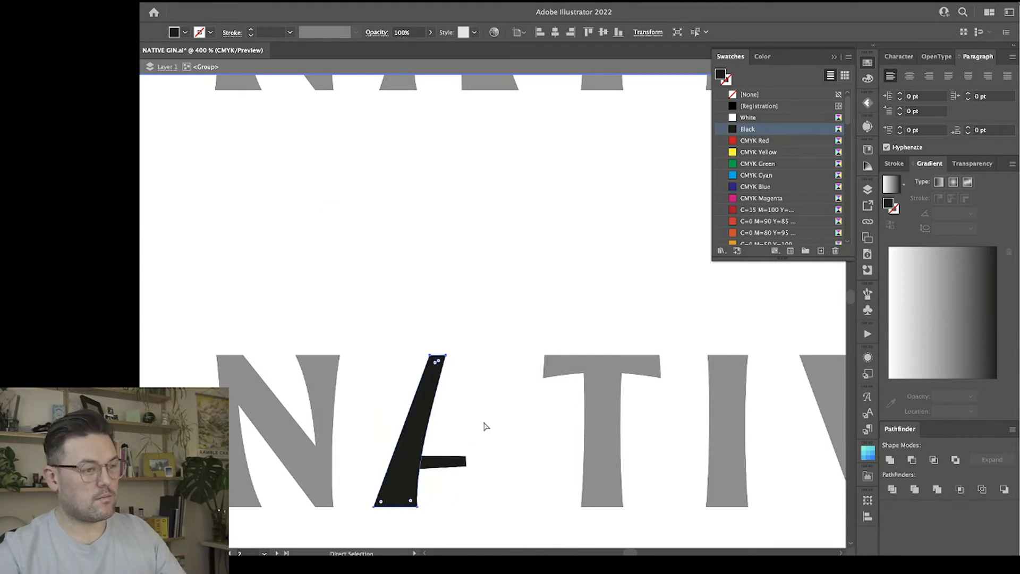
# Copy the A's left stroke reflected across the horizontal axis, rotate the copy upright, and place it as the matching right stroke.
pyautogui.rightClick(425, 425)
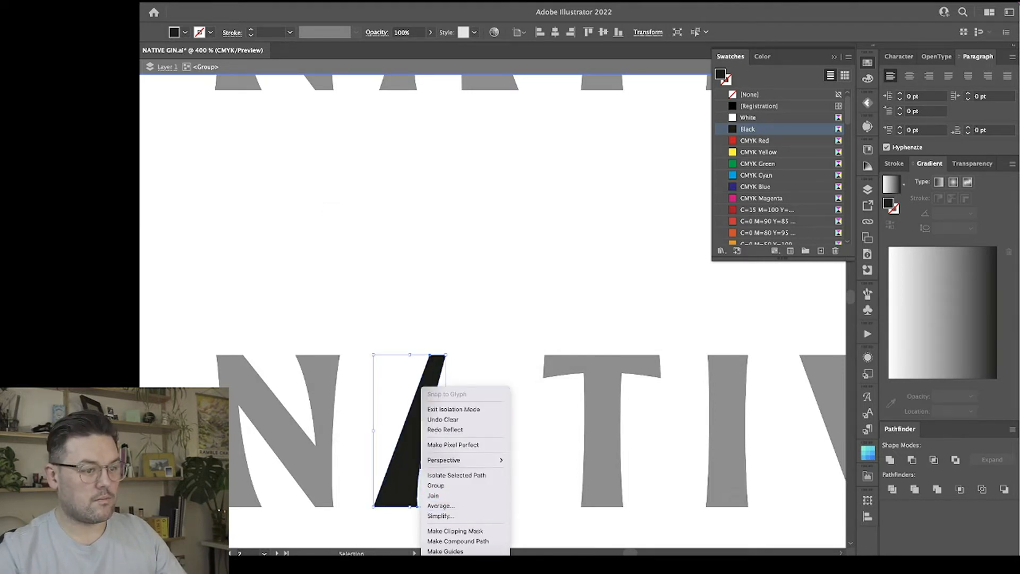
pyautogui.moveTo(456, 561)
pyautogui.click(523, 566)
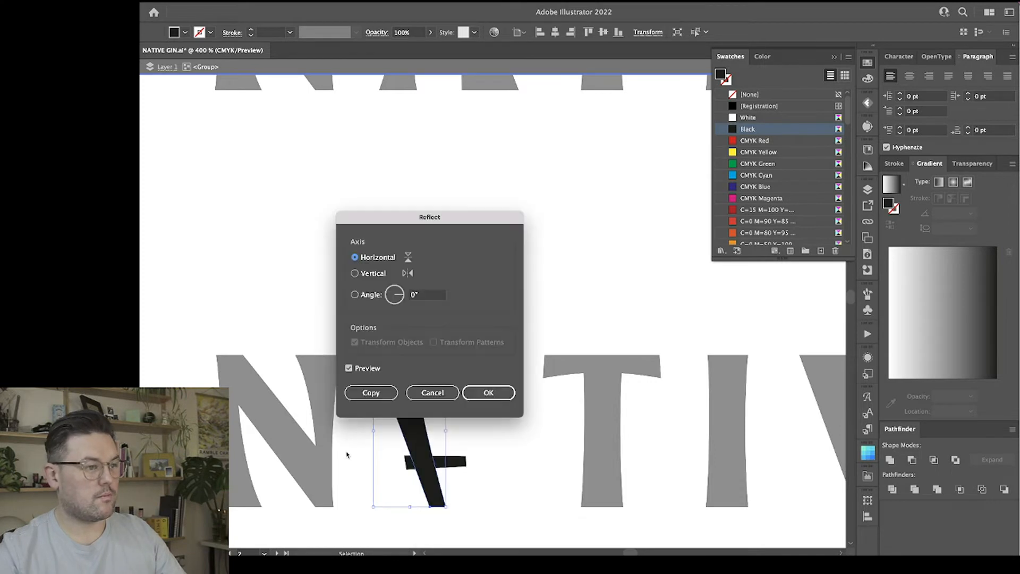
pyautogui.click(378, 388)
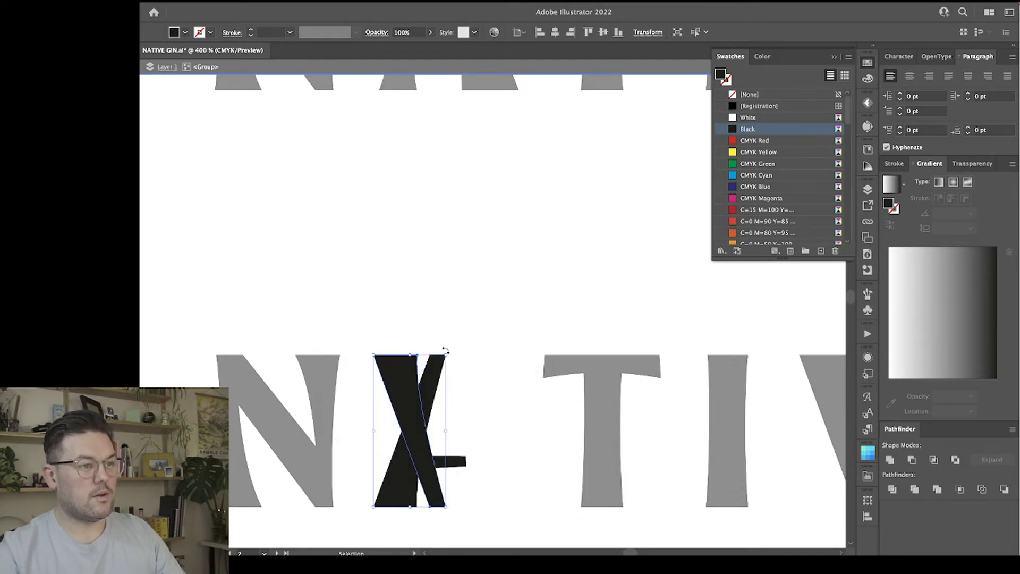
pyautogui.moveTo(449, 351); pyautogui.dragTo(370, 464)
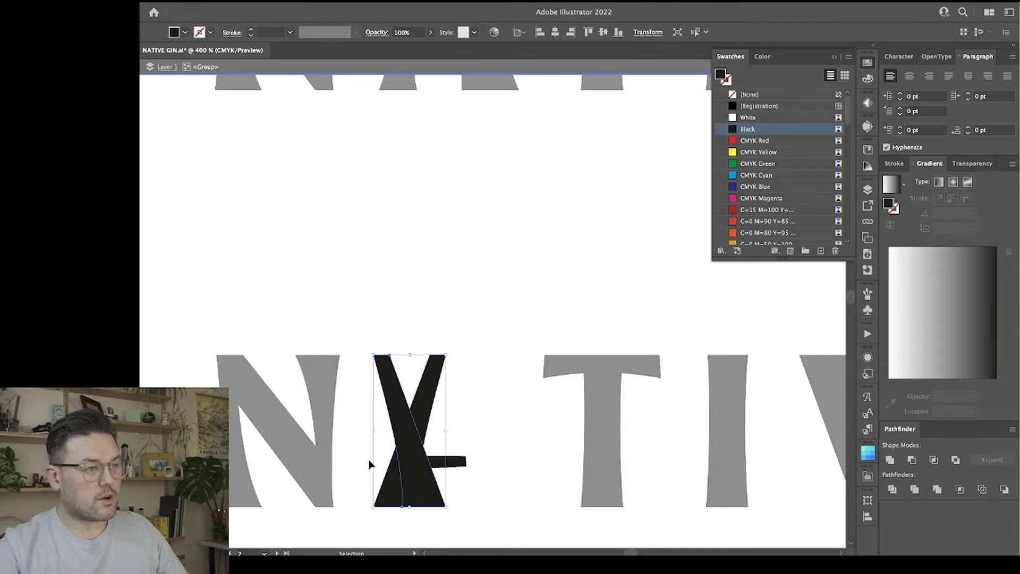
pyautogui.moveTo(395, 396); pyautogui.dragTo(459, 398)
# Delete the A's old slanted crossbar.
pyautogui.click(461, 288)
pyautogui.press('a')
pyautogui.click(441, 468)
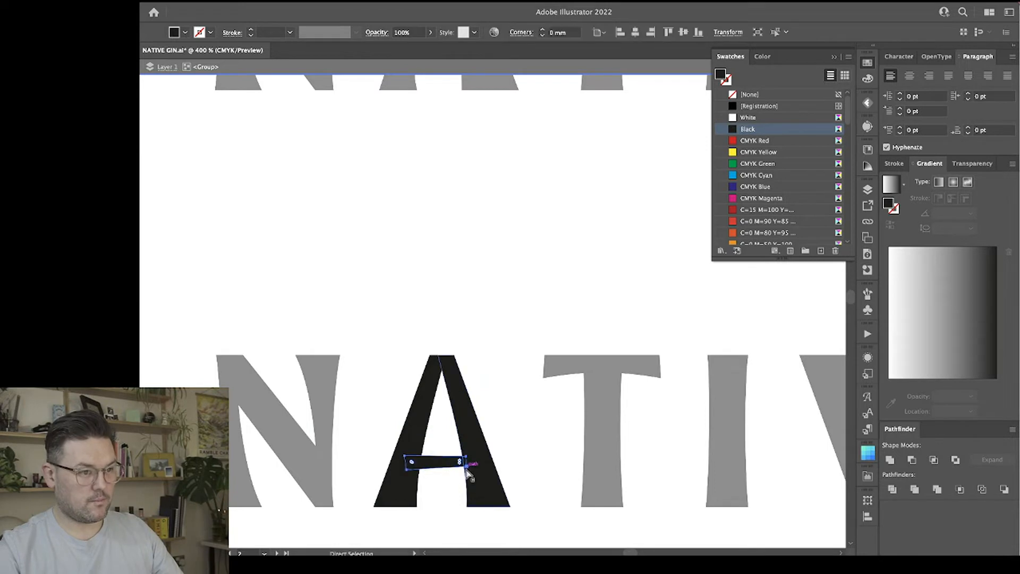
pyautogui.press('Delete')
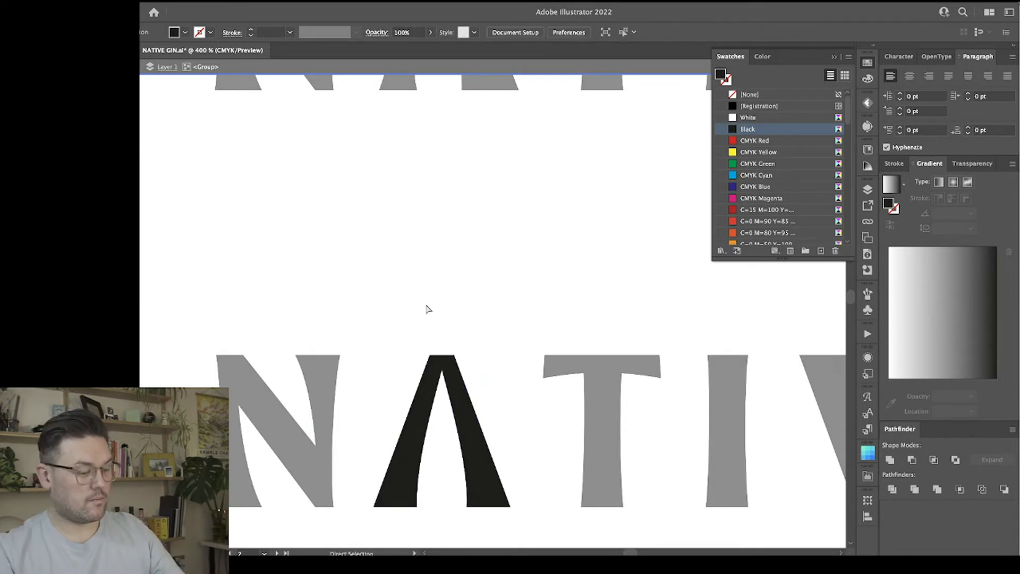
# Draw a straight rectangular crossbar about 7.45 mm by 2.29 mm between the A's two strokes.
pyautogui.press('m')
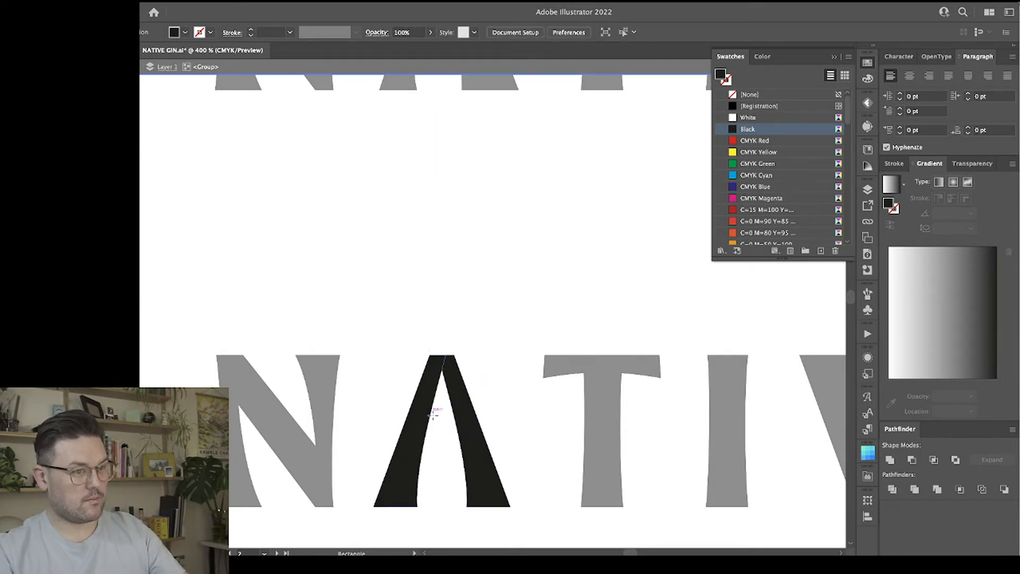
pyautogui.moveTo(413, 447); pyautogui.dragTo(472, 465)
pyautogui.press('v')
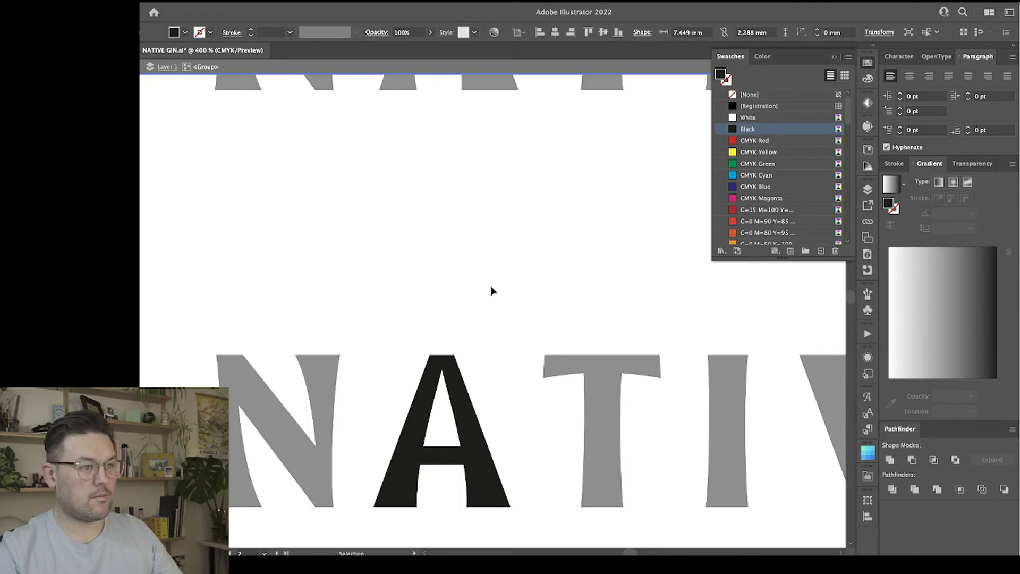
pyautogui.click(491, 290)
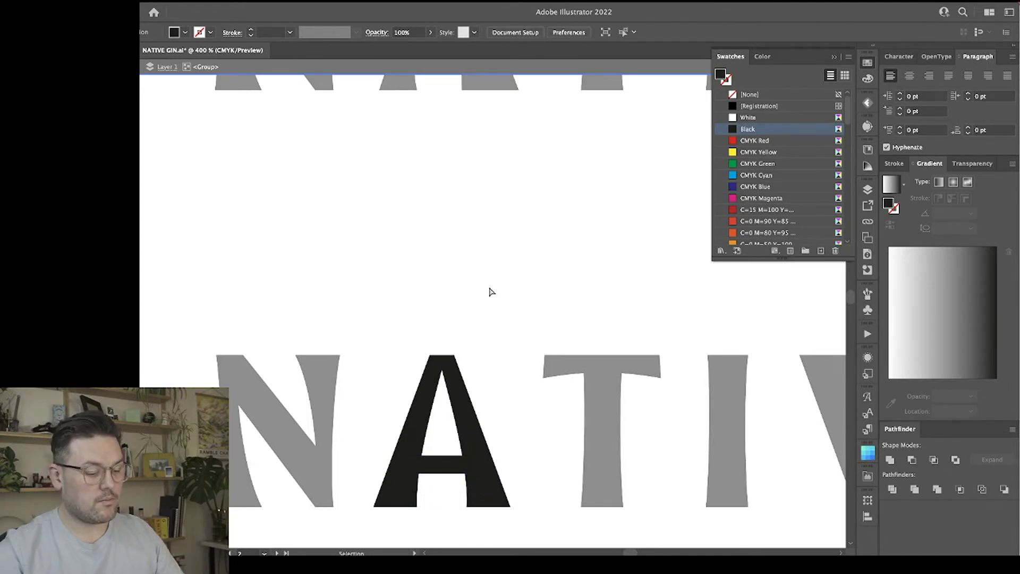
# Widen the A's flat top by nudging the outer top corners of both strokes outward, and leave the isolated group.
pyautogui.press('super+equal')
pyautogui.press('super+equal')
pyautogui.press('space')
pyautogui.moveTo(489, 367); pyautogui.dragTo(455, 157)
pyautogui.press('a')
pyautogui.click(380, 198)
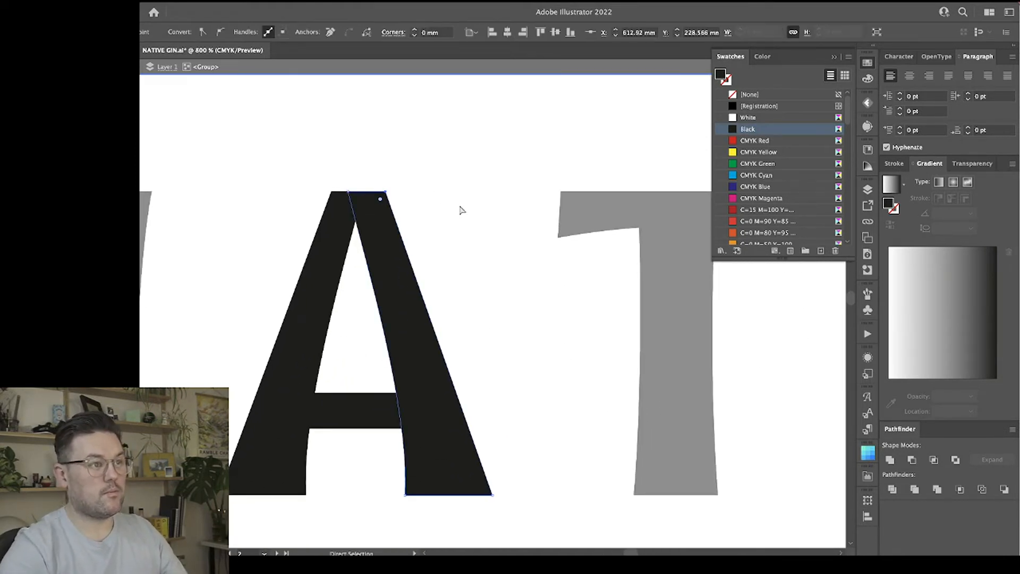
pyautogui.press('Right')
pyautogui.click(330, 193)
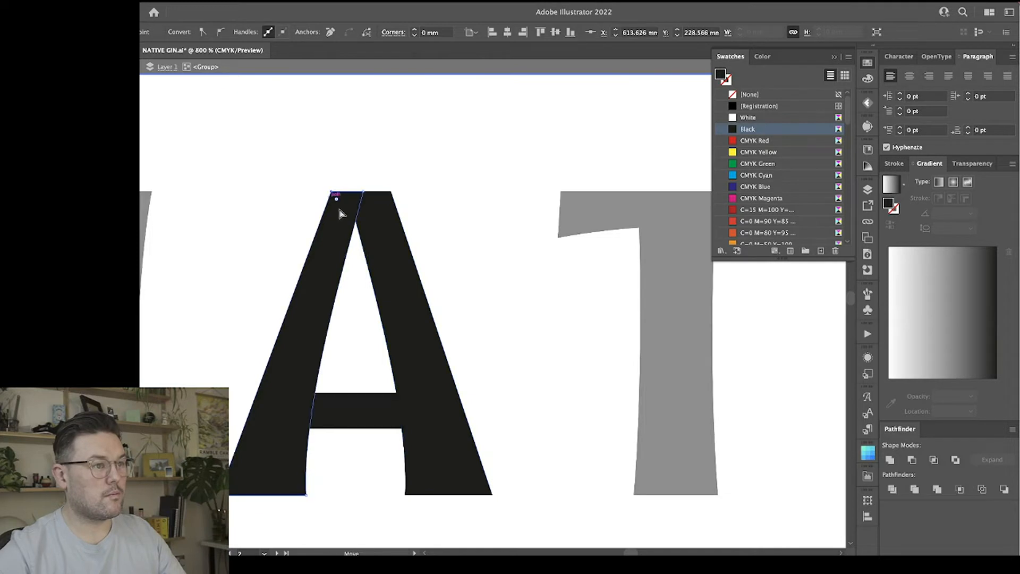
pyautogui.press('Left')
pyautogui.press('Left')
pyautogui.click(441, 182)
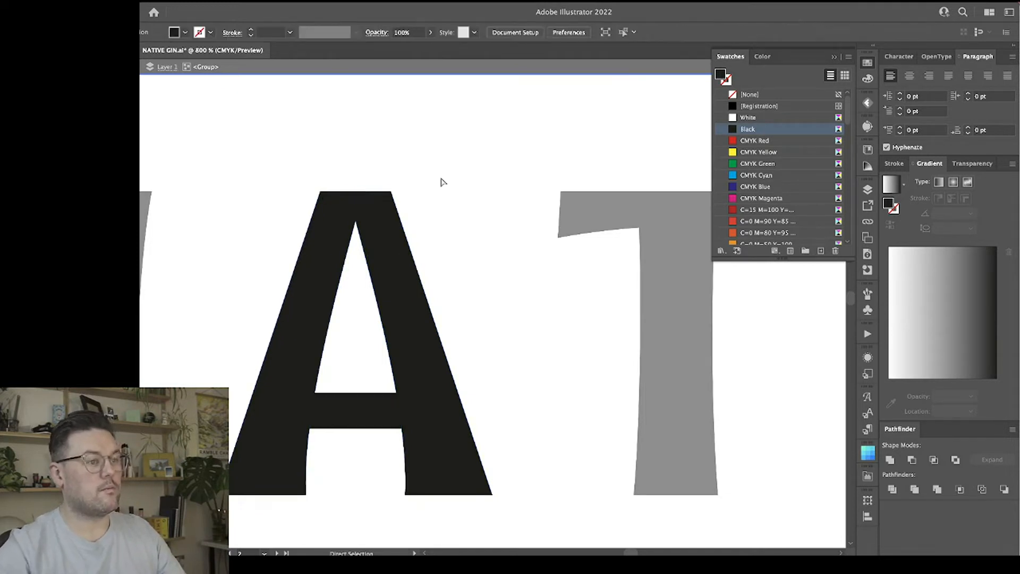
pyautogui.hotkey('ctrl', '-')
pyautogui.hotkey('ctrl', '-')
pyautogui.hotkey('ctrl', '-')
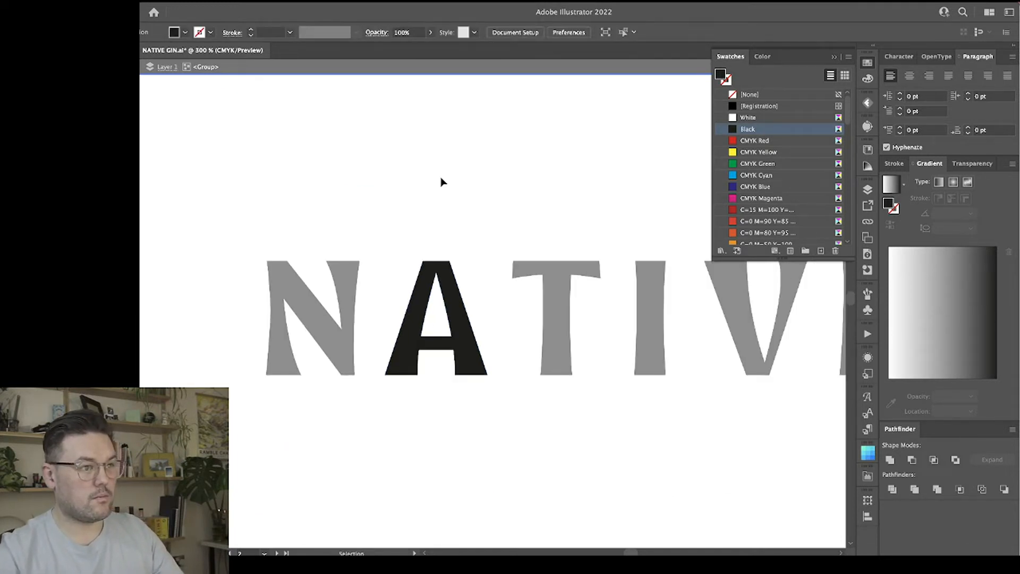
pyautogui.doubleClick(441, 183)
# Delete the small serif at the N's upper-left corner and extend the top of the left stroke to the diagonal's corner.
pyautogui.hscroll(2, 441, 183)
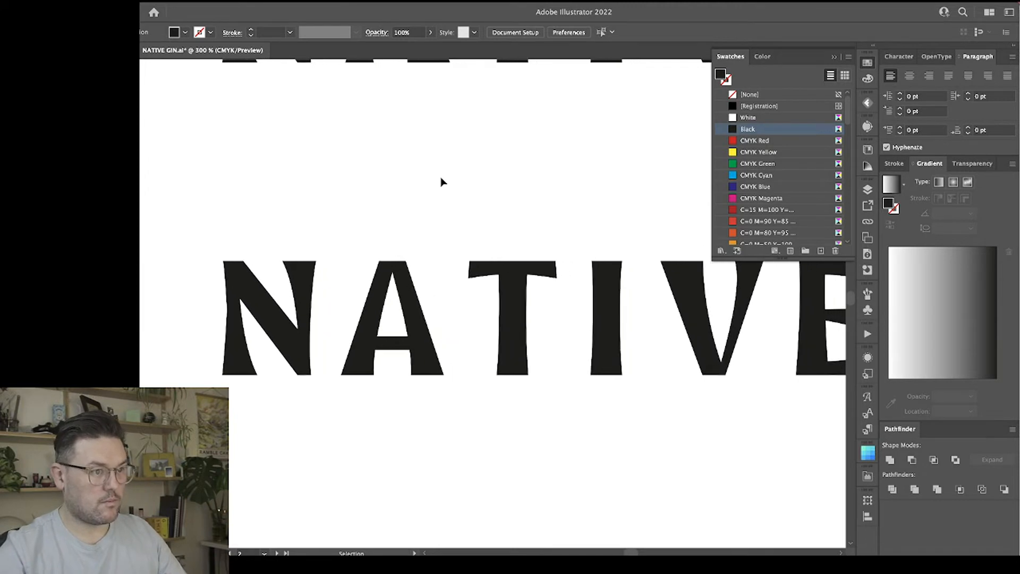
pyautogui.click(298, 288)
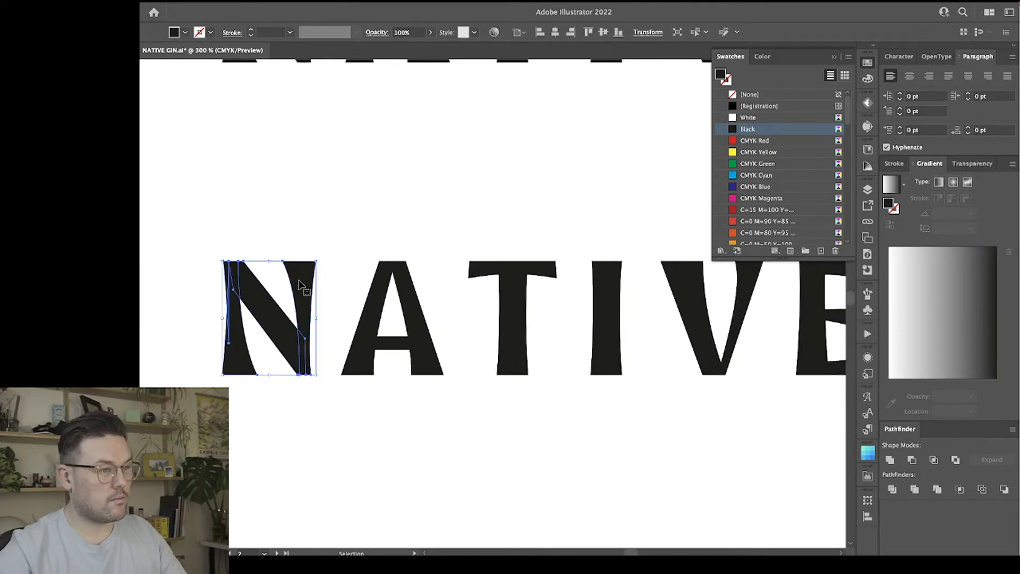
pyautogui.hotkey('ctrl', '+')
pyautogui.hscroll(-3, 299, 285)
pyautogui.press('a')
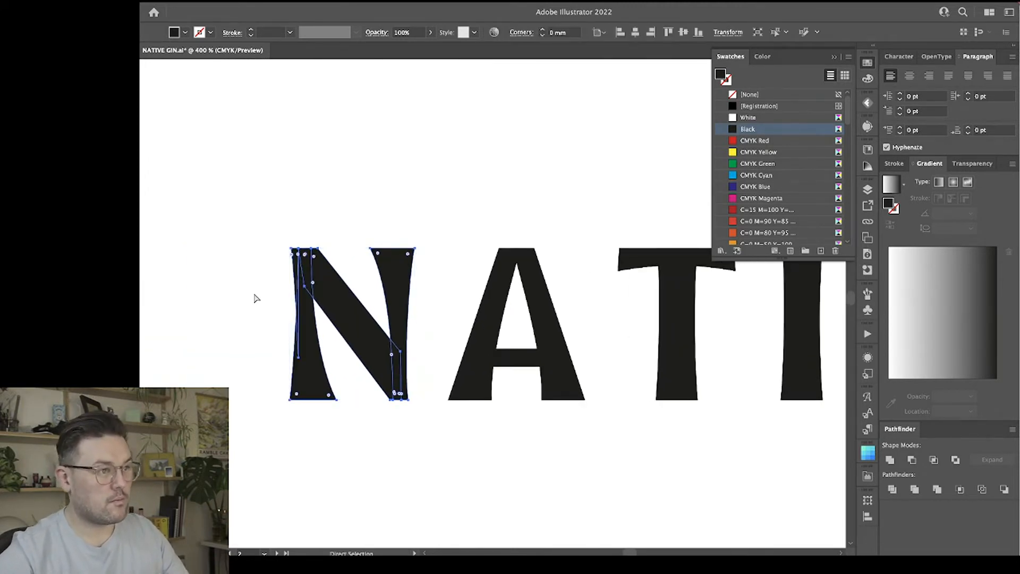
pyautogui.click(257, 300)
pyautogui.click(308, 279)
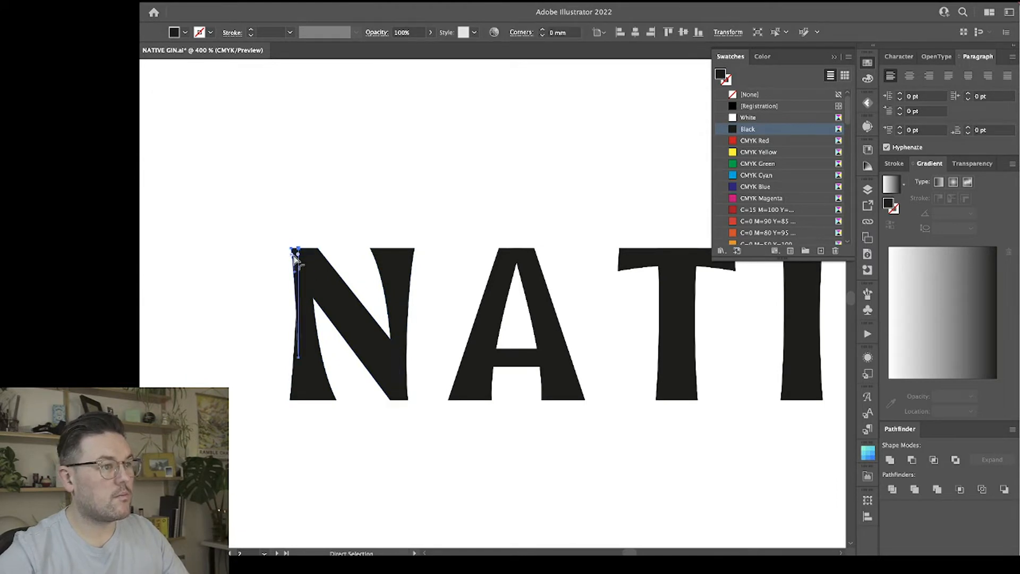
pyautogui.press('Delete')
pyautogui.click(304, 319)
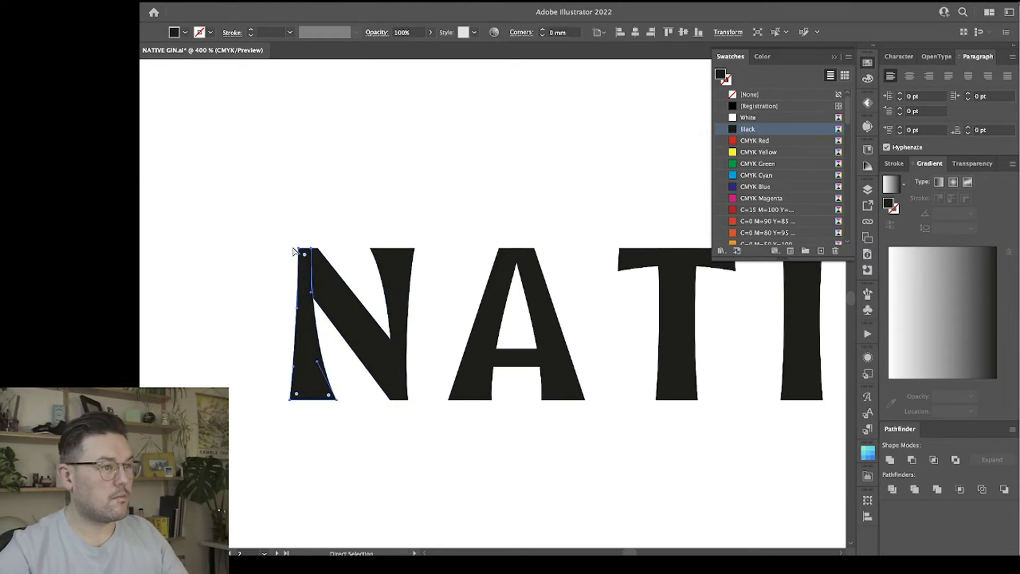
pyautogui.moveTo(310, 249); pyautogui.dragTo(318, 249)
# Align the bottom inner corner of the N's right stroke with the diagonal's lower-left corner.
pyautogui.click(400, 310)
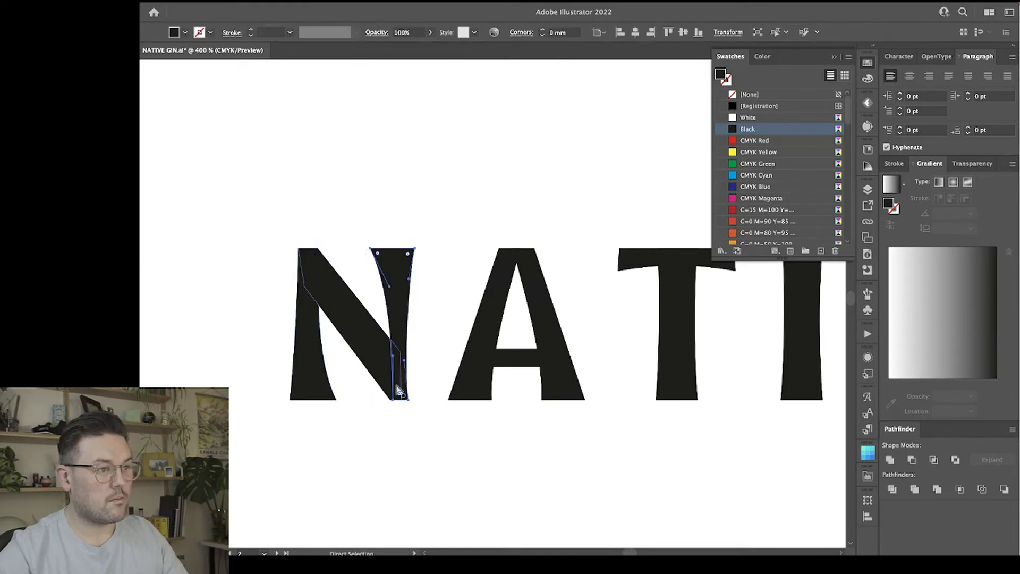
pyautogui.moveTo(393, 400); pyautogui.dragTo(406, 406)
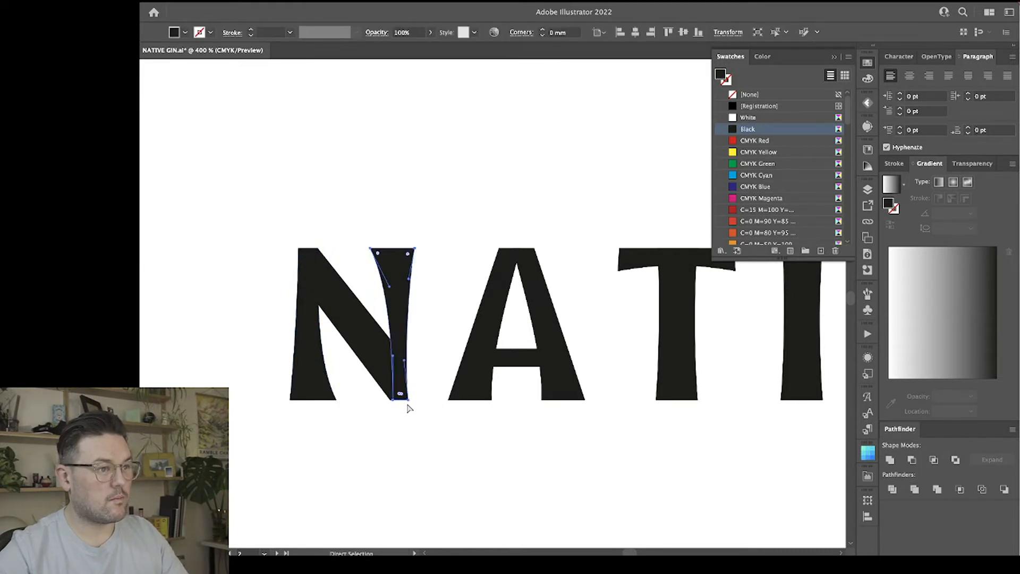
pyautogui.click(412, 419)
pyautogui.click(396, 403)
pyautogui.click(394, 400)
pyautogui.click(401, 328)
pyautogui.click(392, 401)
pyautogui.moveTo(390, 403); pyautogui.dragTo(389, 398)
pyautogui.scroll(3, 390, 401)
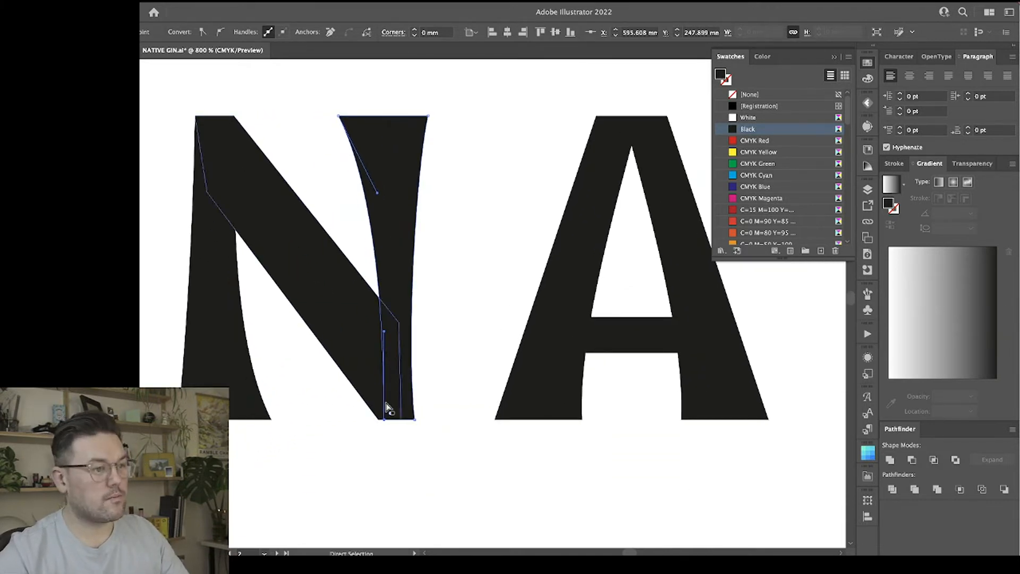
pyautogui.moveTo(383, 420); pyautogui.dragTo(378, 421)
pyautogui.click(385, 435)
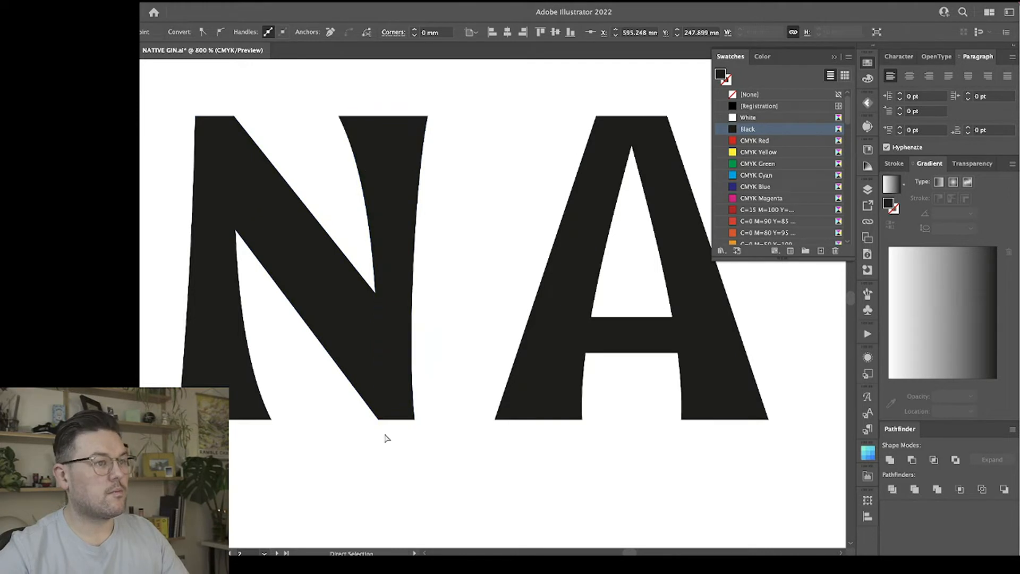
# Shift the N's whole right stroke slightly outward to widen the letter.
pyautogui.click(375, 149)
pyautogui.click(428, 116)
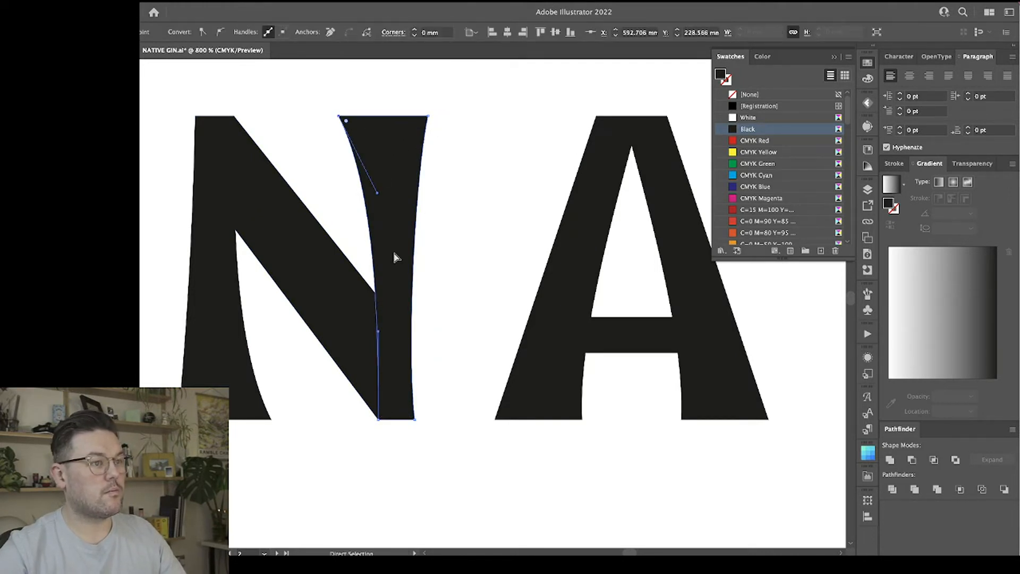
pyautogui.moveTo(393, 249); pyautogui.dragTo(409, 232)
pyautogui.click(412, 473)
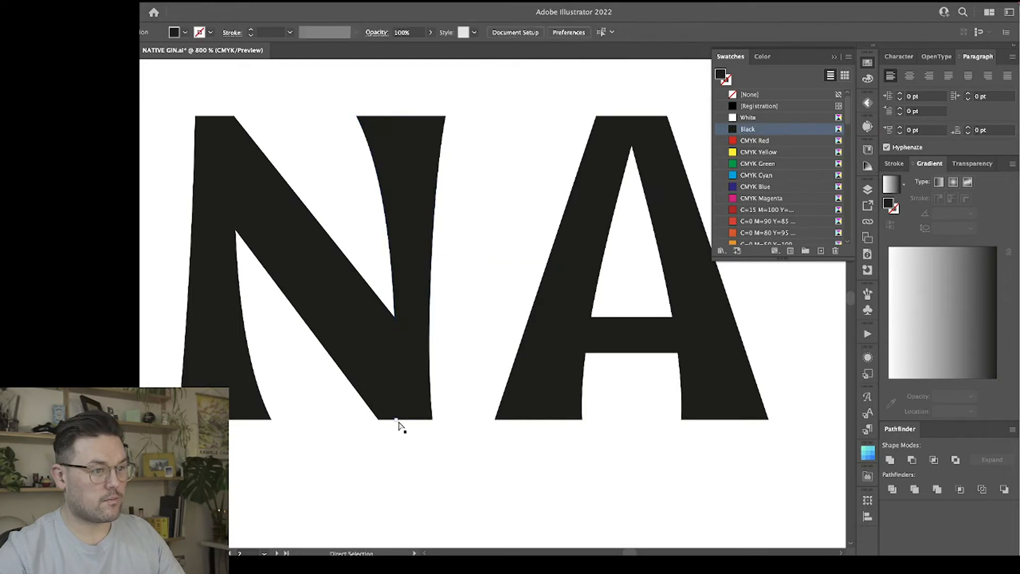
# Raise the bottom inner corner of the N's right stroke into the diagonal and extend the diagonal's foot to the stroke's outer bottom corner.
pyautogui.click(399, 420)
pyautogui.click(408, 280)
pyautogui.click(396, 419)
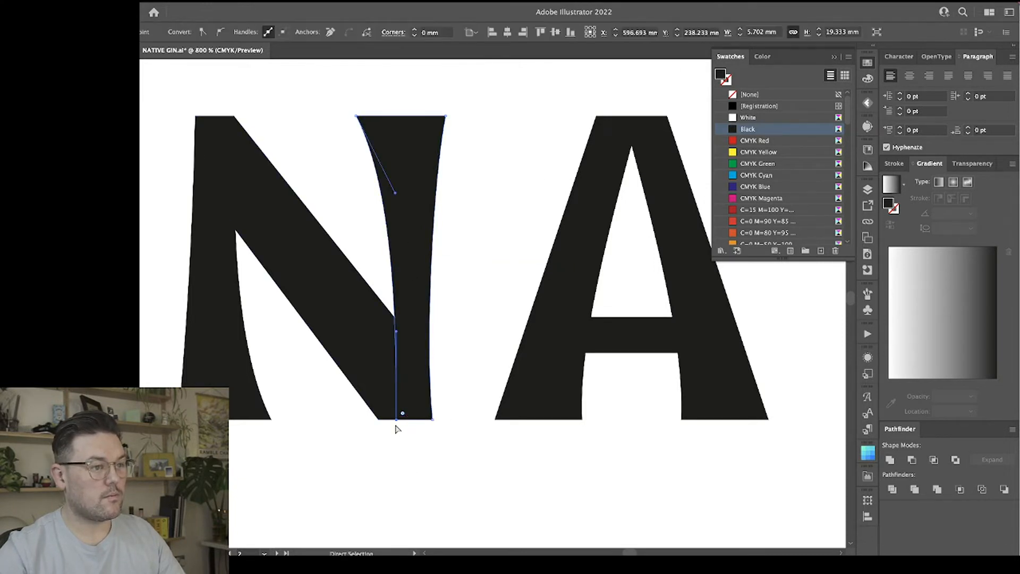
pyautogui.moveTo(396, 419); pyautogui.dragTo(389, 375)
pyautogui.click(388, 416)
pyautogui.click(398, 421)
pyautogui.moveTo(397, 421); pyautogui.dragTo(432, 421)
pyautogui.click(432, 451)
pyautogui.hscroll(-3, 433, 451)
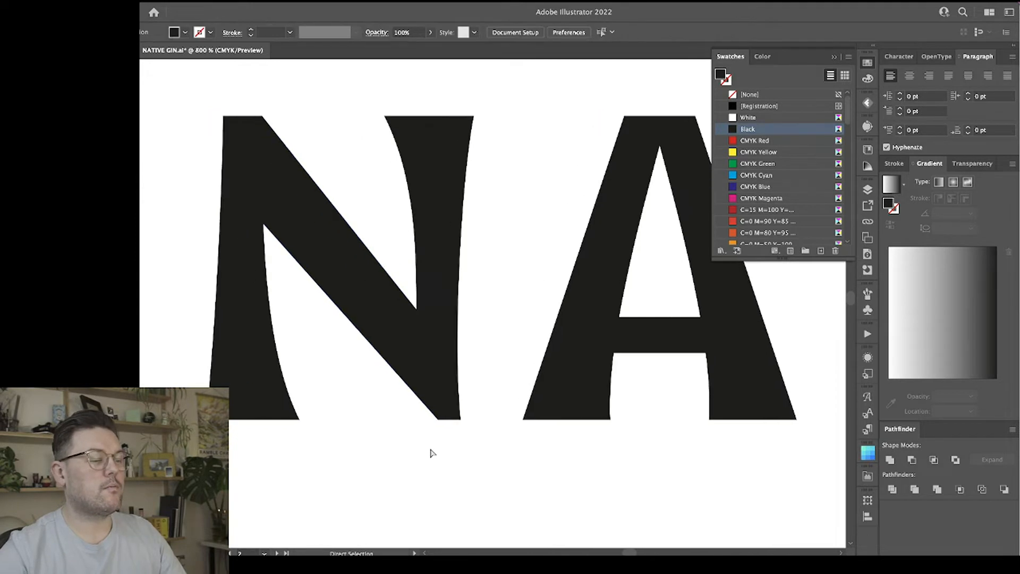
# Reshape the inner edge of the N's right stroke into a gentler curve with a narrower top and a thicker lower part.
pyautogui.click(467, 155)
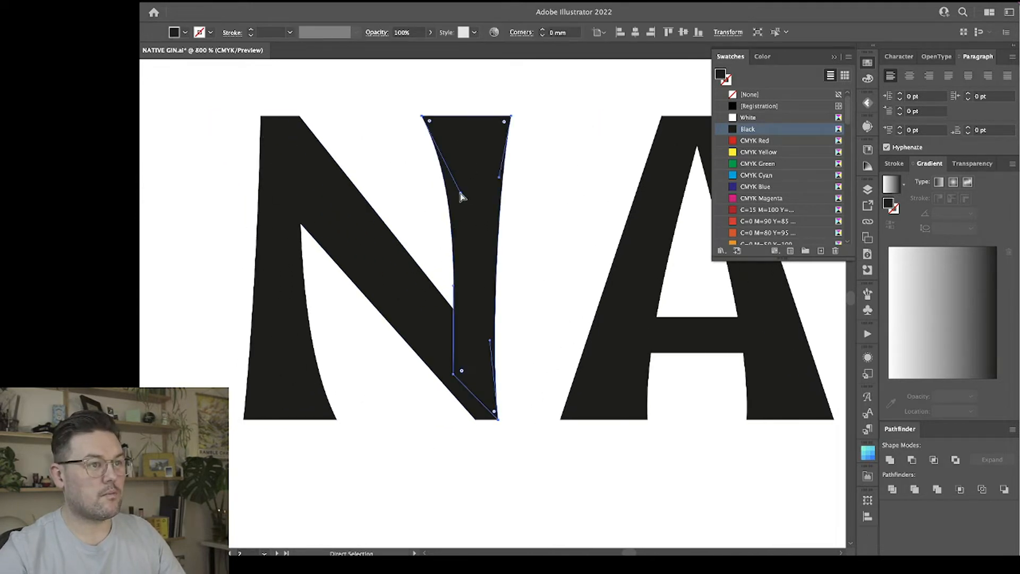
pyautogui.moveTo(461, 197); pyautogui.dragTo(445, 223)
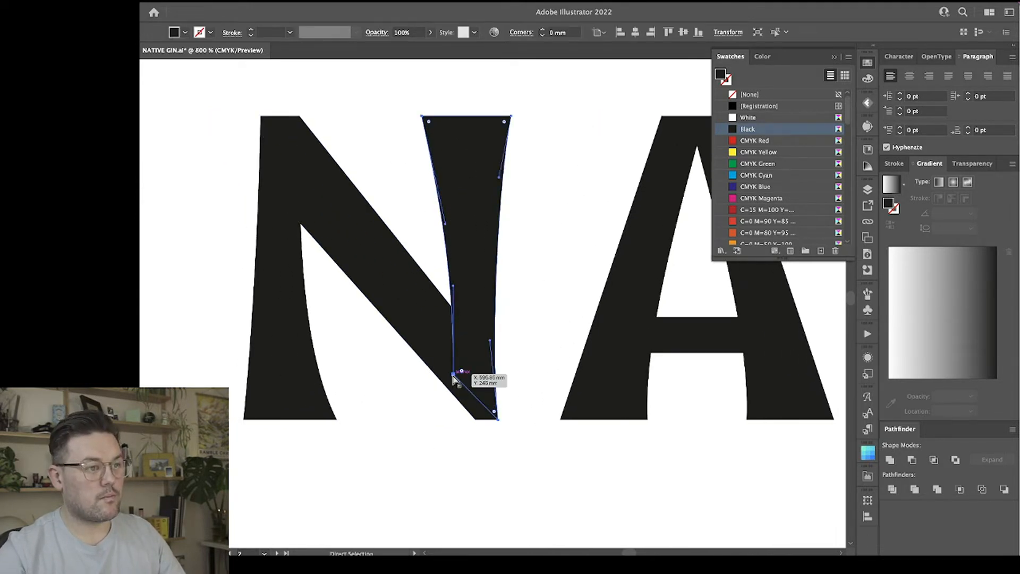
pyautogui.moveTo(453, 375)
pyautogui.mouseDown()
pyautogui.moveTo(455, 385)
pyautogui.moveTo(441, 359)
pyautogui.mouseUp()
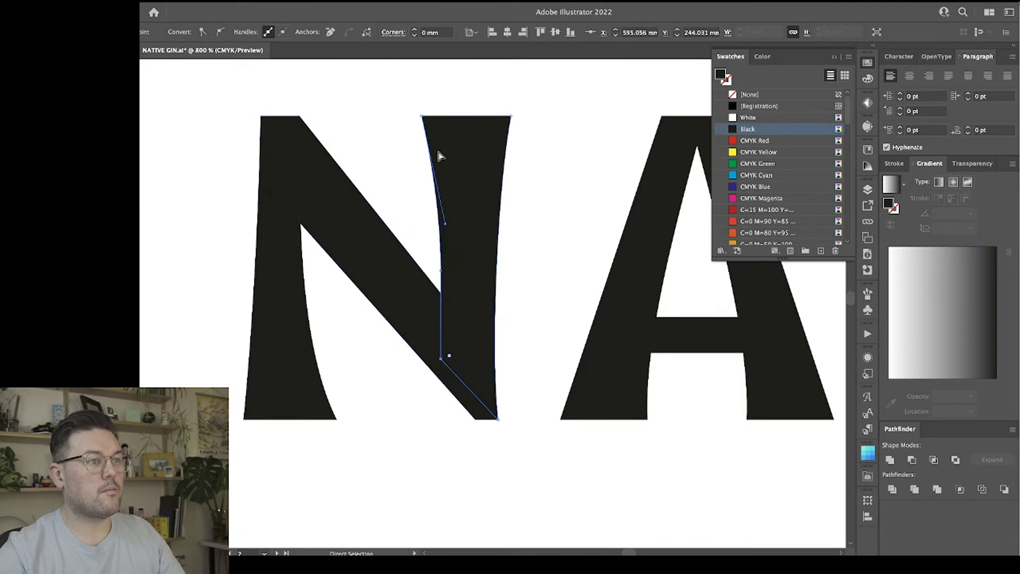
pyautogui.moveTo(424, 119); pyautogui.dragTo(434, 119)
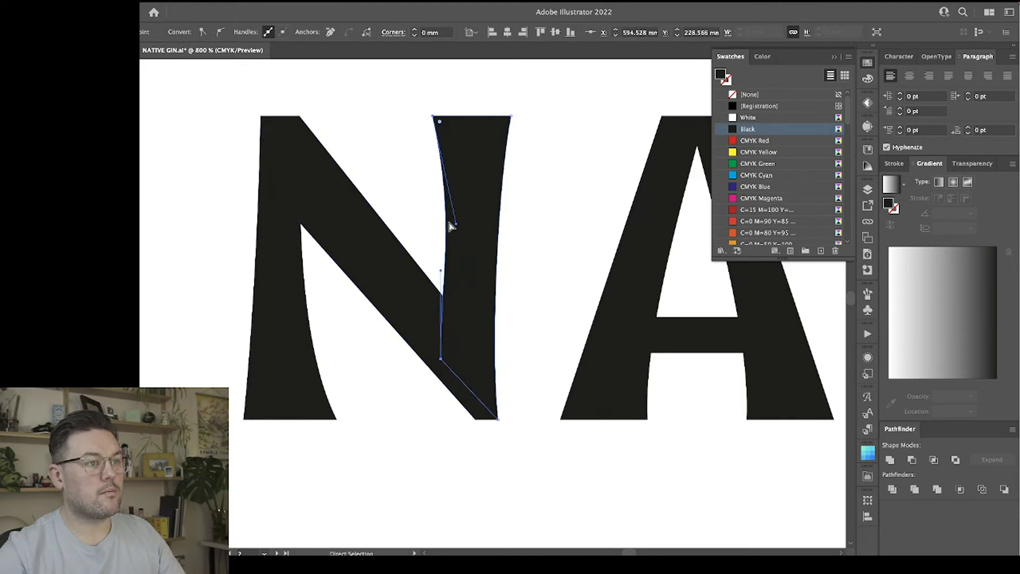
pyautogui.moveTo(451, 224); pyautogui.dragTo(441, 188)
# Narrow the foot of the N's left stroke from its inner corner and flatten the inner curve.
pyautogui.click(321, 396)
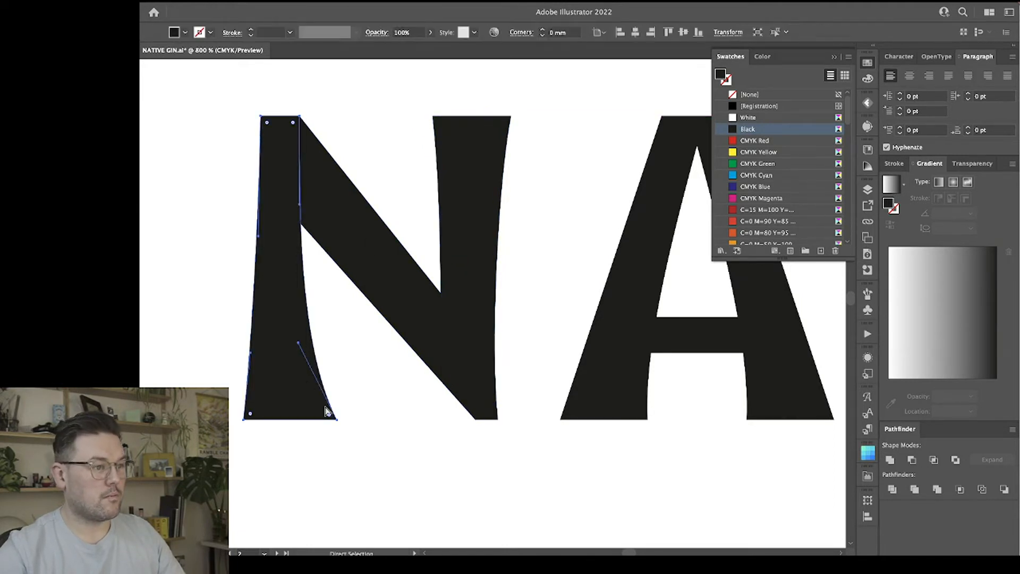
pyautogui.moveTo(337, 422); pyautogui.dragTo(317, 423)
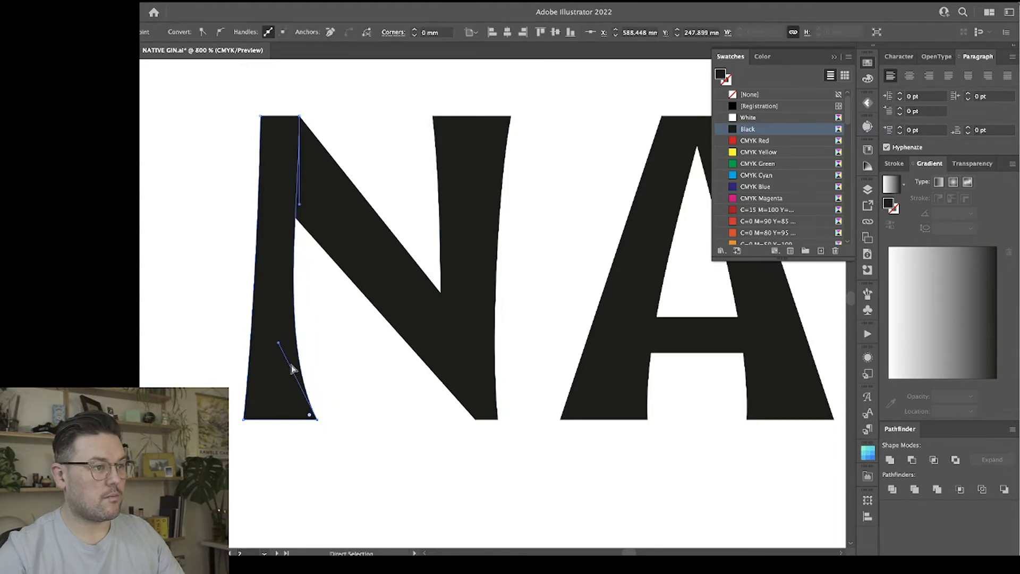
pyautogui.moveTo(279, 343); pyautogui.dragTo(303, 328)
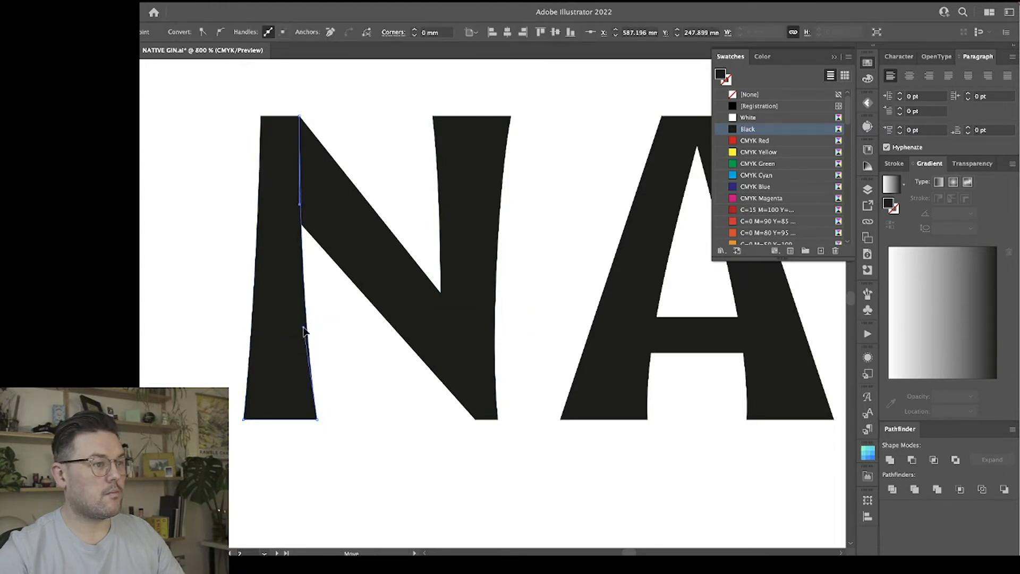
# Move the top inner corner of the N's left stroke down into the diagonal to thicken the stroke.
pyautogui.click(307, 126)
pyautogui.click(314, 118)
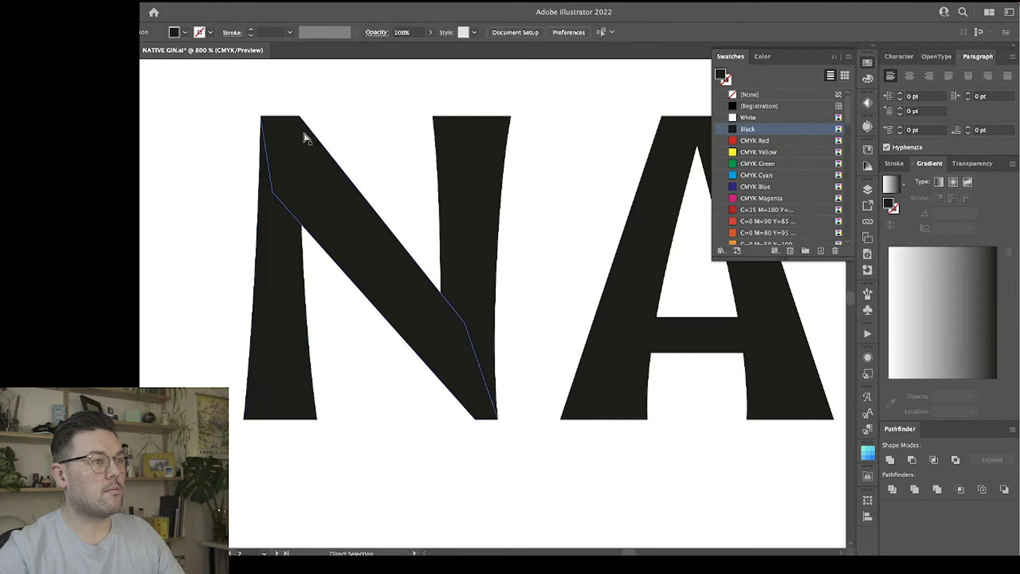
pyautogui.click(305, 260)
pyautogui.moveTo(300, 117); pyautogui.dragTo(311, 166)
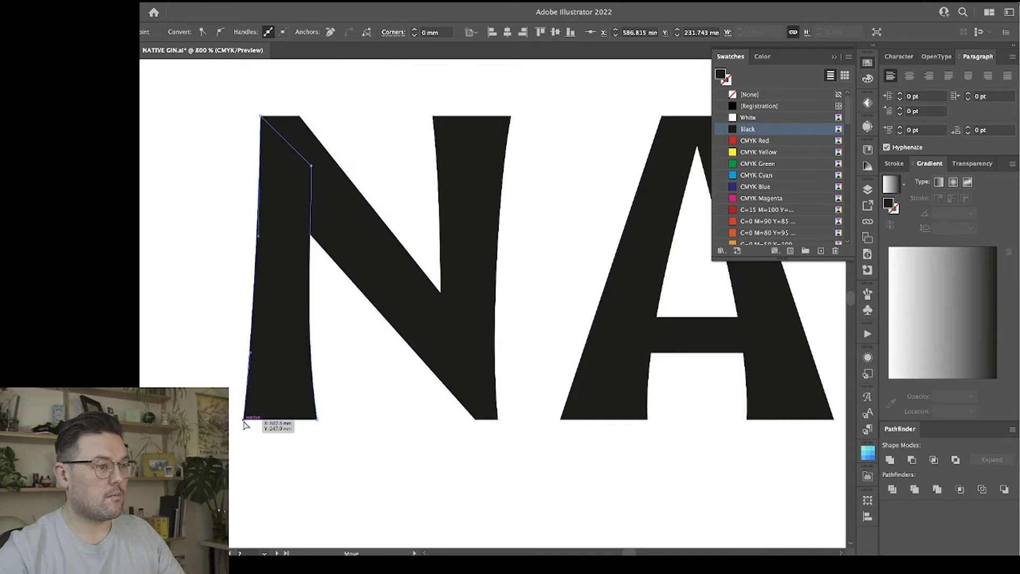
# Try to line up the outer bottom corner of the N's left stroke with its top corner and nudge it outward.
pyautogui.click(260, 120)
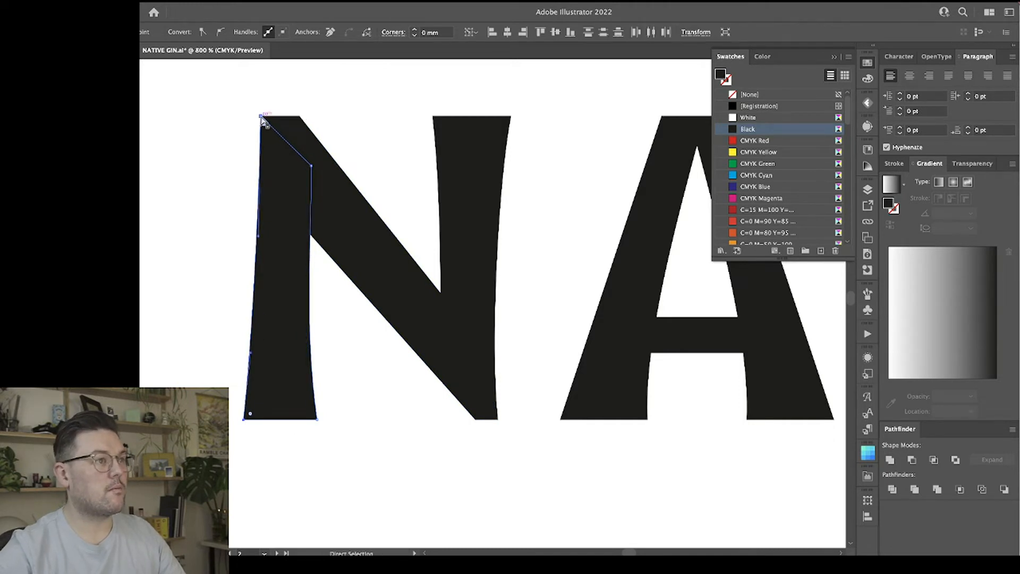
pyautogui.click(523, 32)
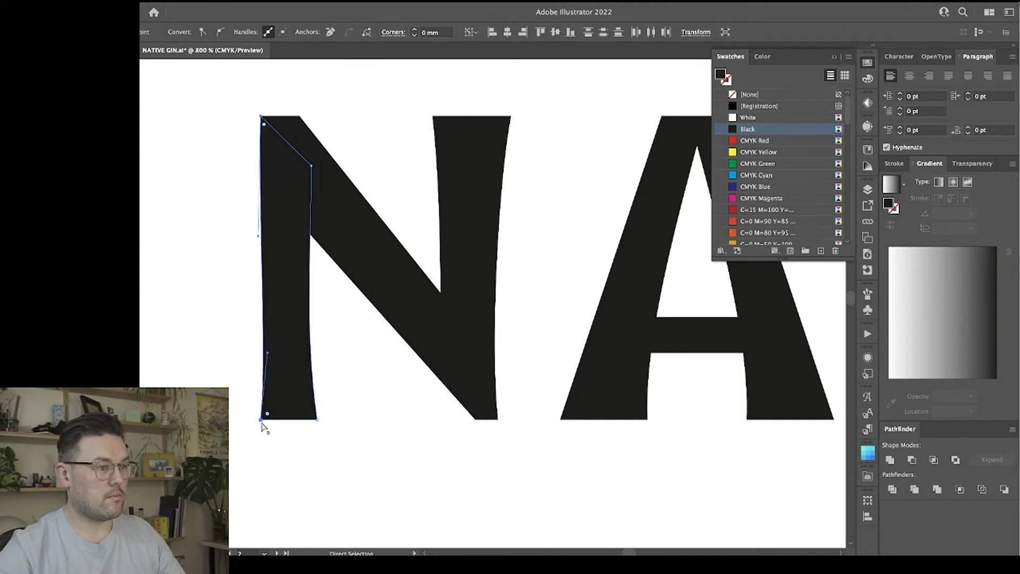
pyautogui.click(261, 421)
pyautogui.press('Left')
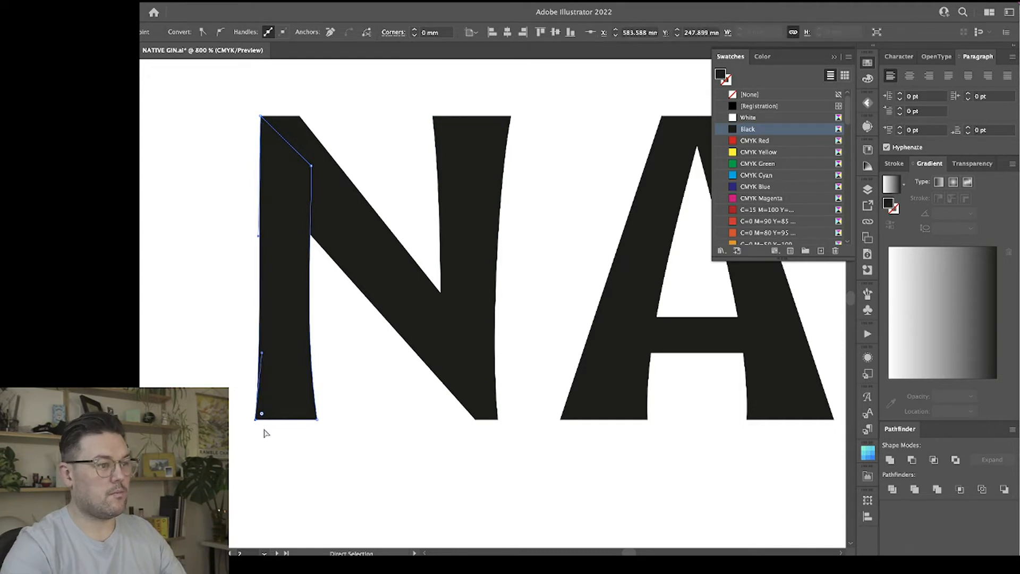
pyautogui.click(337, 377)
pyautogui.press('super+z')
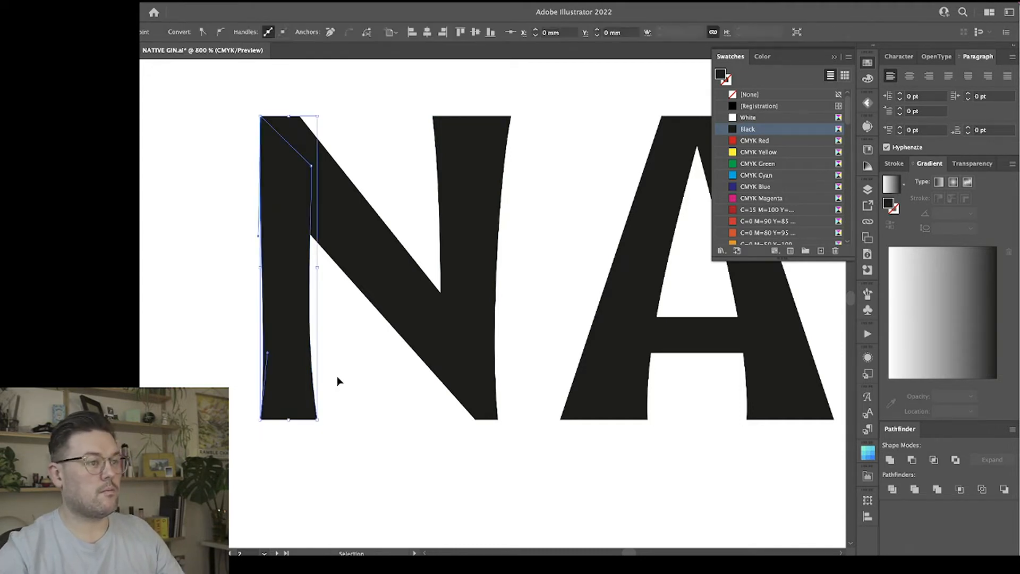
pyautogui.press('super+z')
pyautogui.click(344, 378)
# Move the top outer corner of the N's left stroke outward and reshape its outer edge into a gentle inward curve.
pyautogui.hscroll(1, 349, 388)
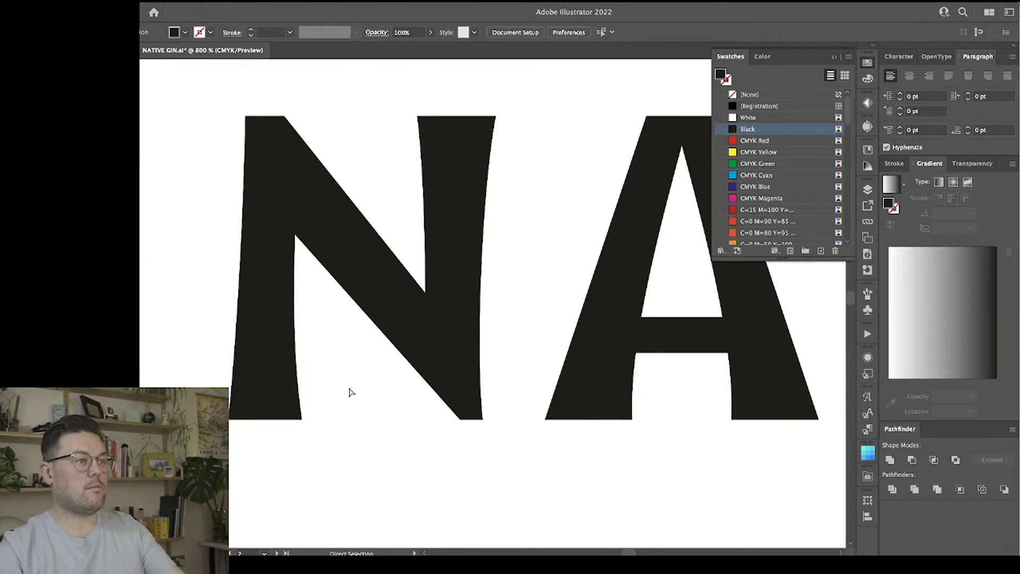
pyautogui.click(246, 117)
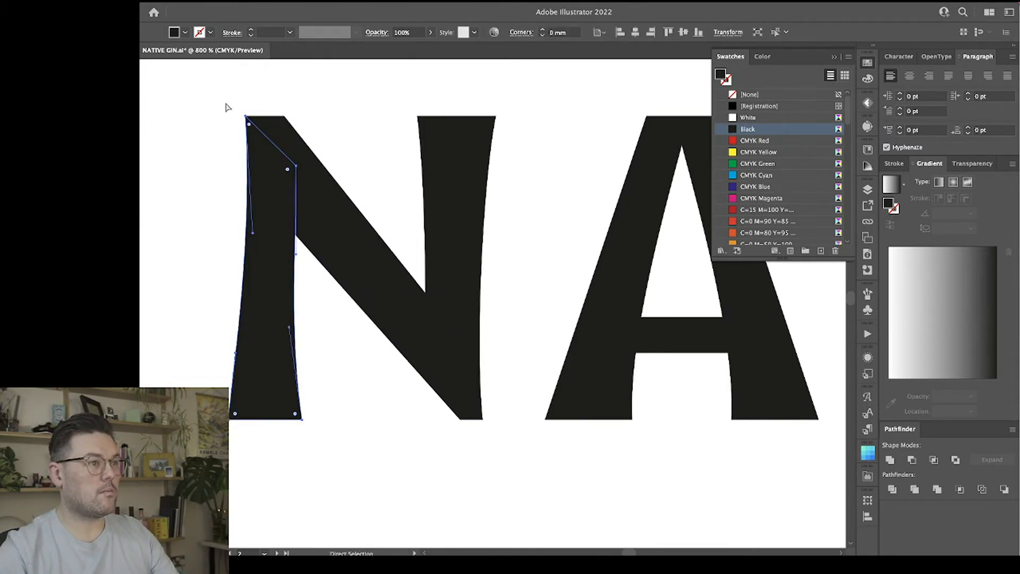
pyautogui.moveTo(229, 106)
pyautogui.mouseDown()
pyautogui.moveTo(250, 123)
pyautogui.moveTo(236, 120)
pyautogui.mouseUp()
pyautogui.moveTo(237, 119); pyautogui.dragTo(237, 118)
pyautogui.click(229, 229)
pyautogui.click(254, 321)
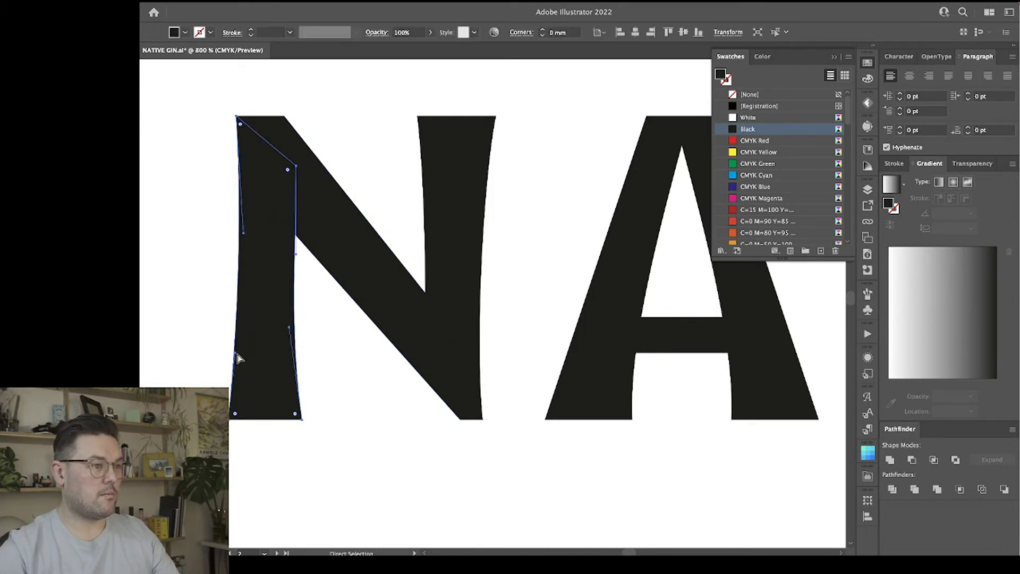
pyautogui.moveTo(238, 359); pyautogui.dragTo(238, 324)
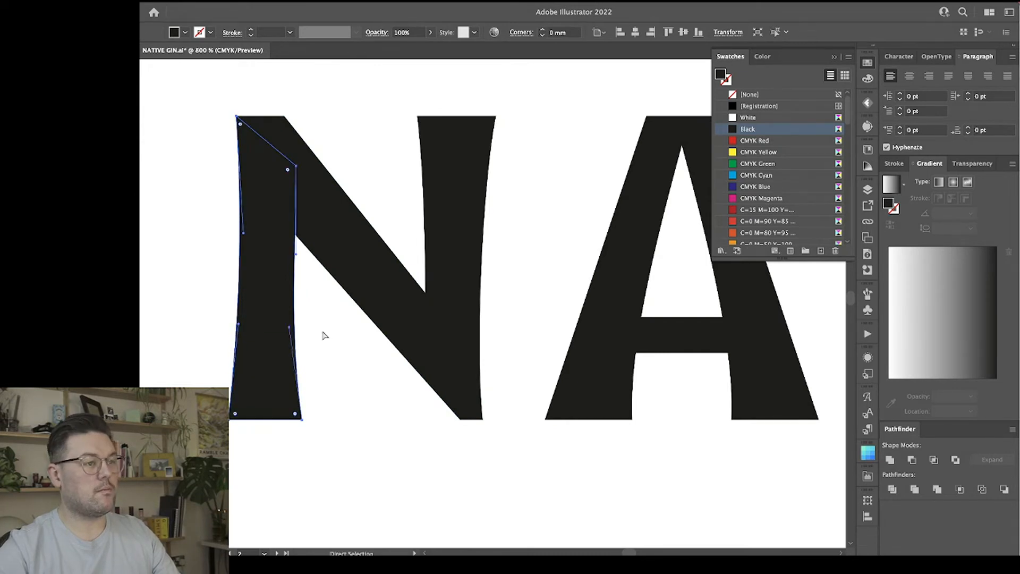
# Thicken the N's diagonal by moving its bottom inner corner outward to the left and its top inner corner slightly right.
pyautogui.click(345, 244)
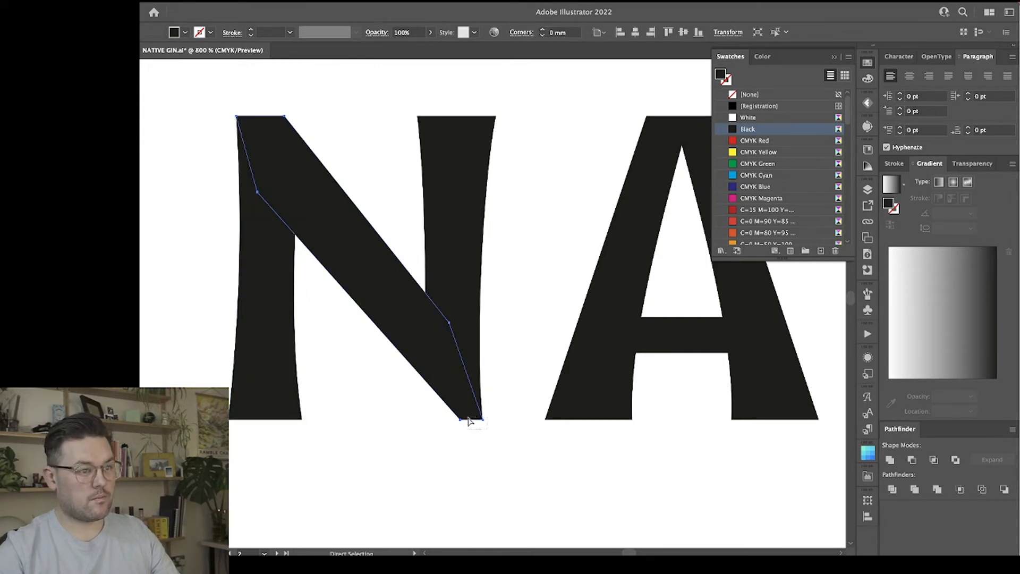
pyautogui.click(474, 444)
pyautogui.moveTo(461, 419); pyautogui.dragTo(444, 421)
pyautogui.click(494, 456)
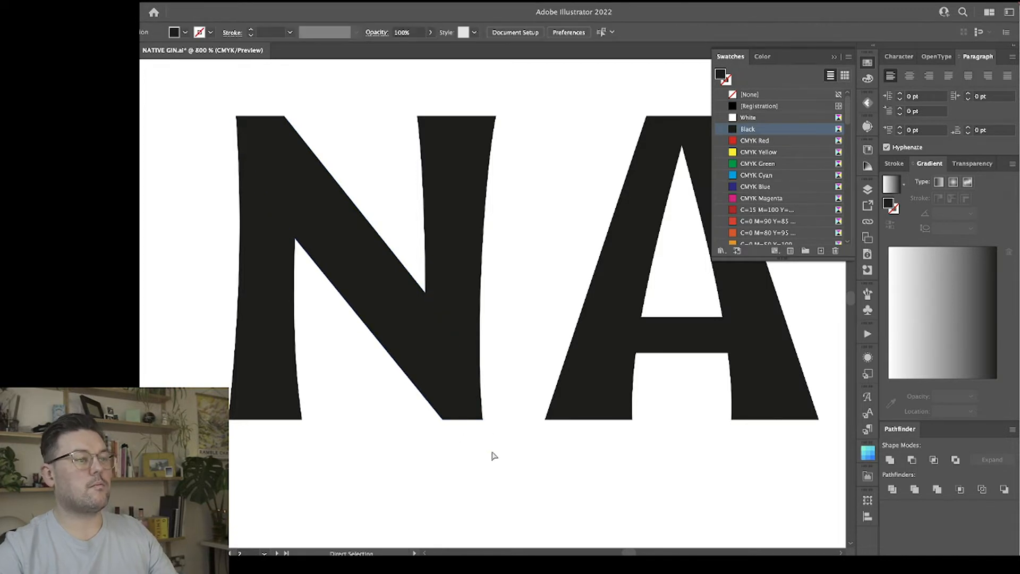
pyautogui.scroll(2, 494, 456)
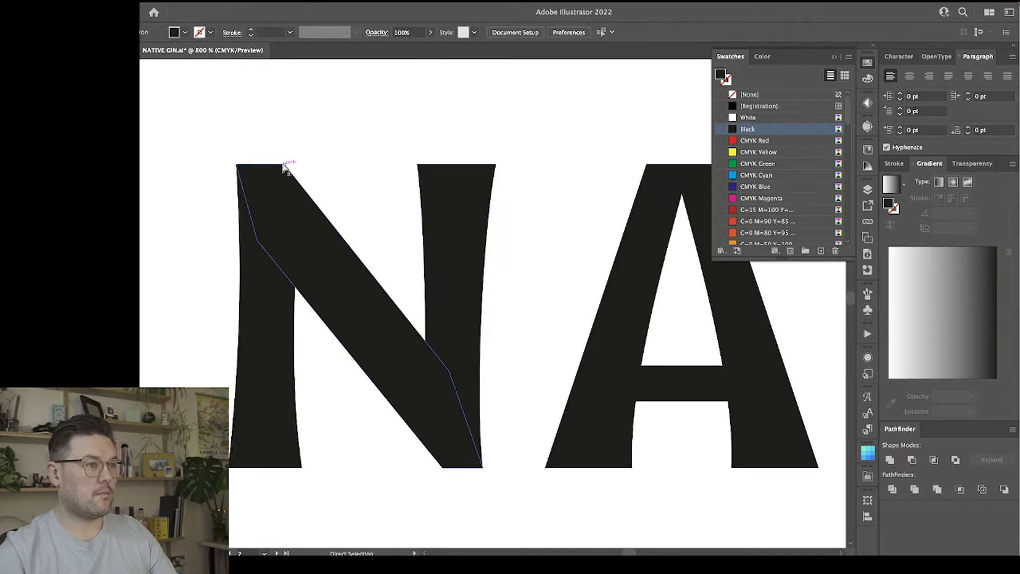
pyautogui.moveTo(284, 165); pyautogui.dragTo(289, 165)
pyautogui.click(351, 190)
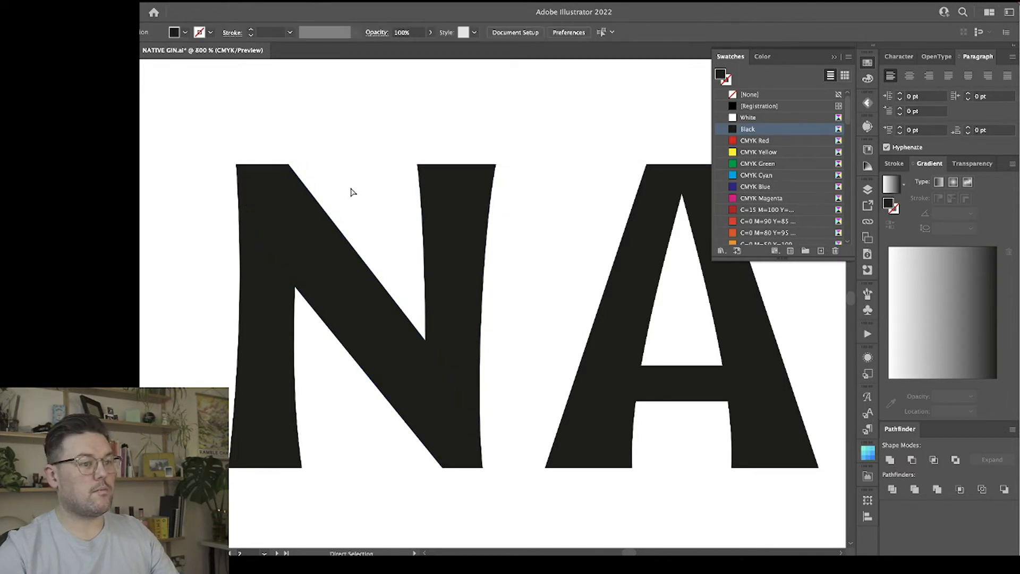
# Thicken the top of the A by moving the top inner corners of both legs slightly further across each other.
pyautogui.hscroll(3, 351, 191)
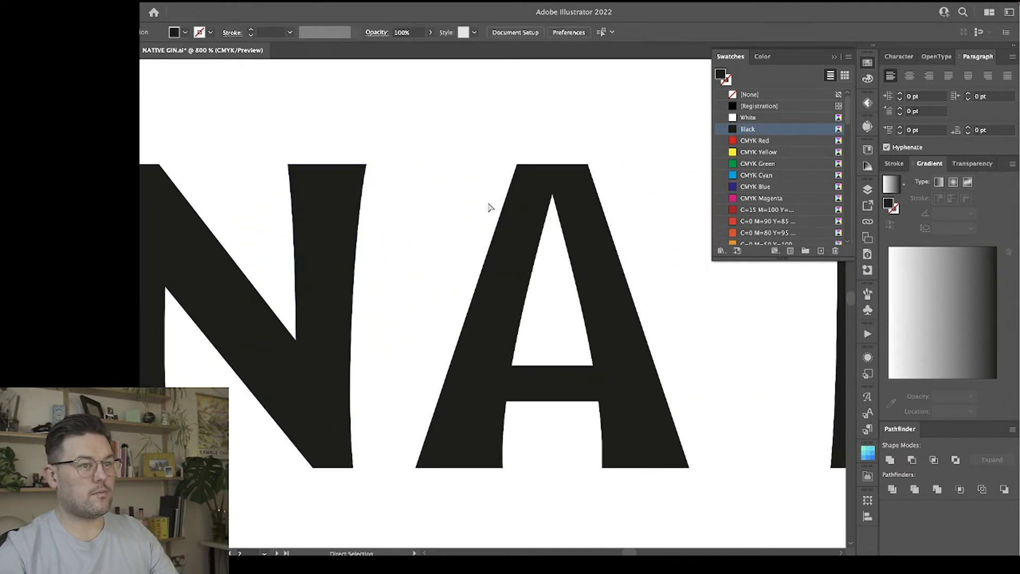
pyautogui.click(513, 204)
pyautogui.moveTo(558, 164); pyautogui.dragTo(562, 169)
pyautogui.click(560, 166)
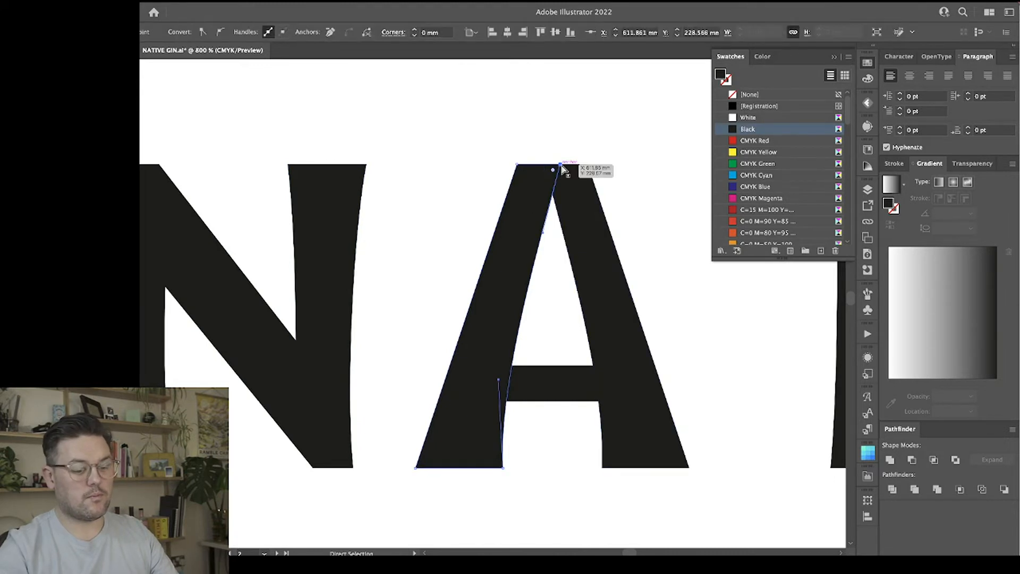
pyautogui.press('Right')
pyautogui.click(541, 166)
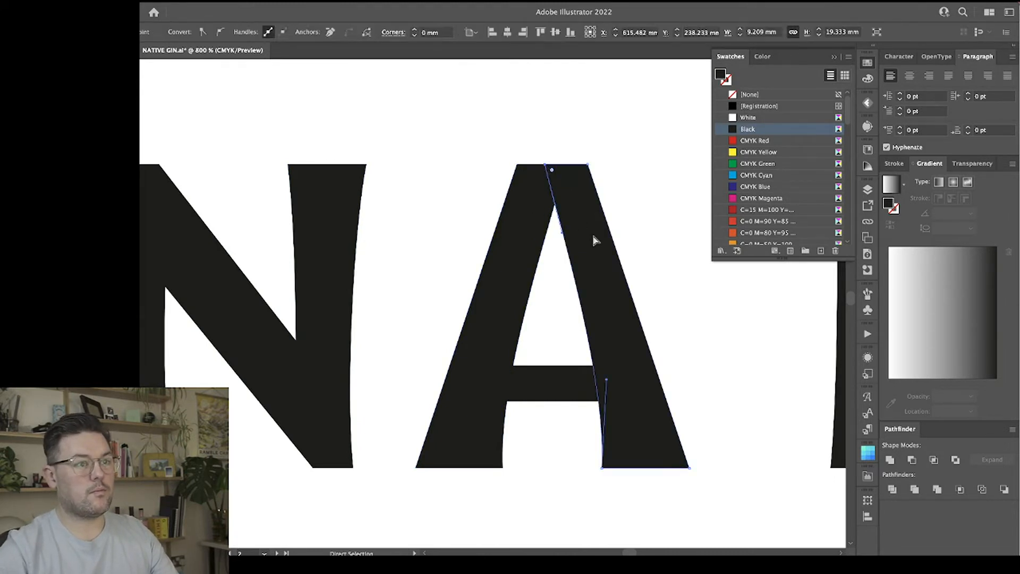
pyautogui.click(653, 234)
# Examine the stroke weights of the N and A against the remaining letters of the wordmark.
pyautogui.hscroll(3, 656, 238)
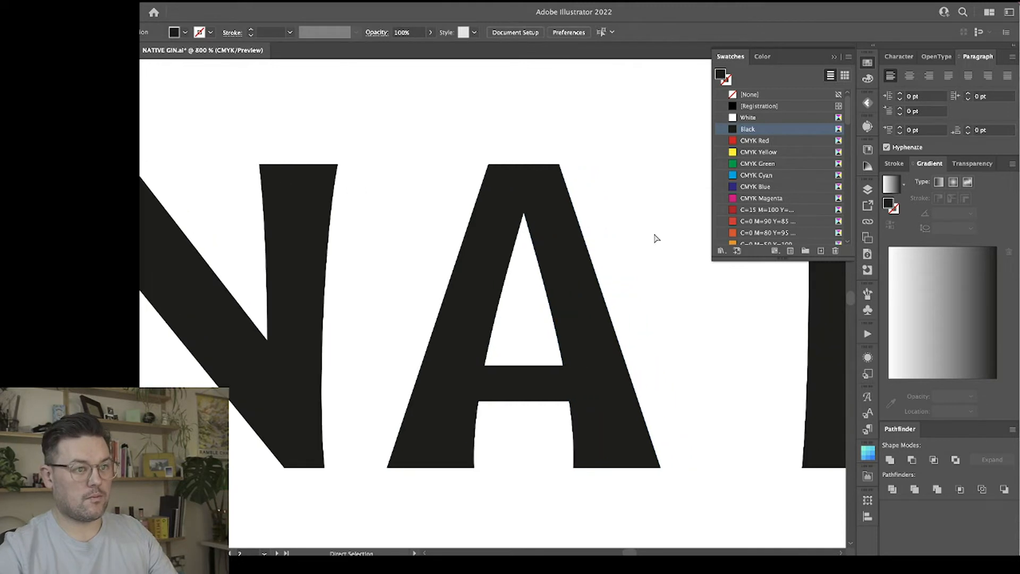
pyautogui.hotkey('ctrl', '-')
pyautogui.hotkey('ctrl', '-')
pyautogui.hotkey('ctrl', '-')
pyautogui.hotkey('ctrl', '-')
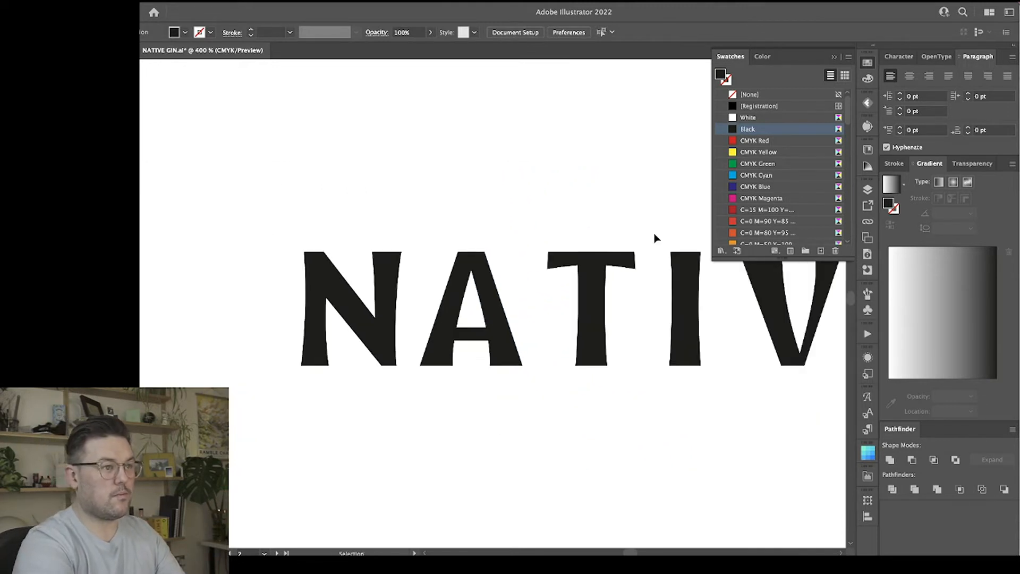
pyautogui.hotkey('ctrl', '+')
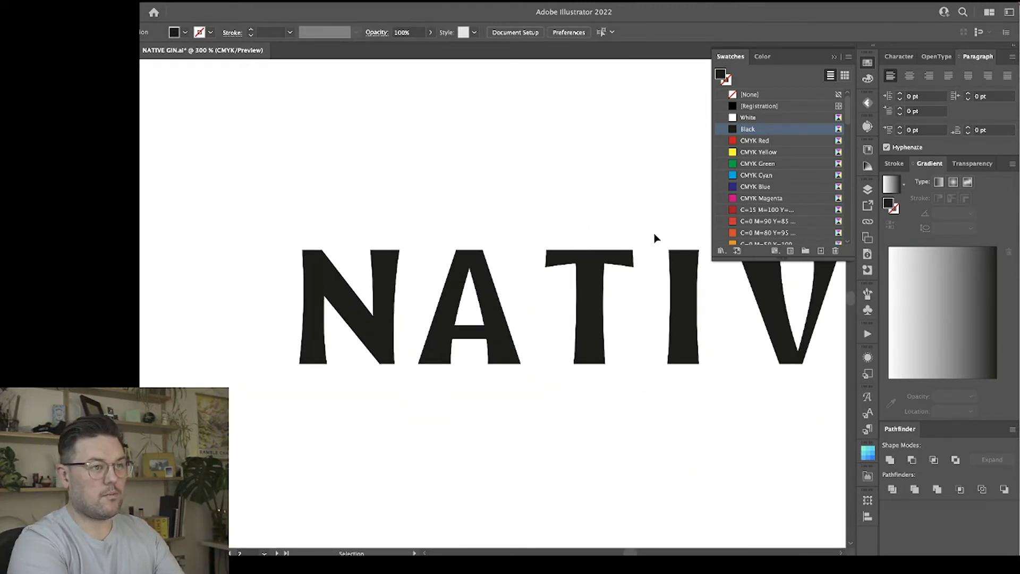
pyautogui.hotkey('ctrl', '+')
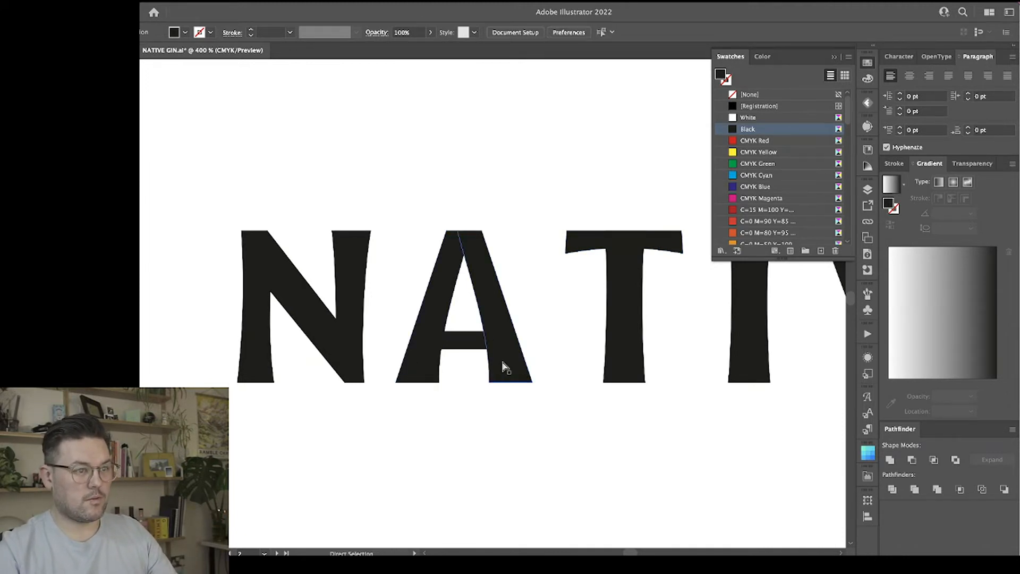
pyautogui.click(504, 367)
pyautogui.hscroll(3, 451, 429)
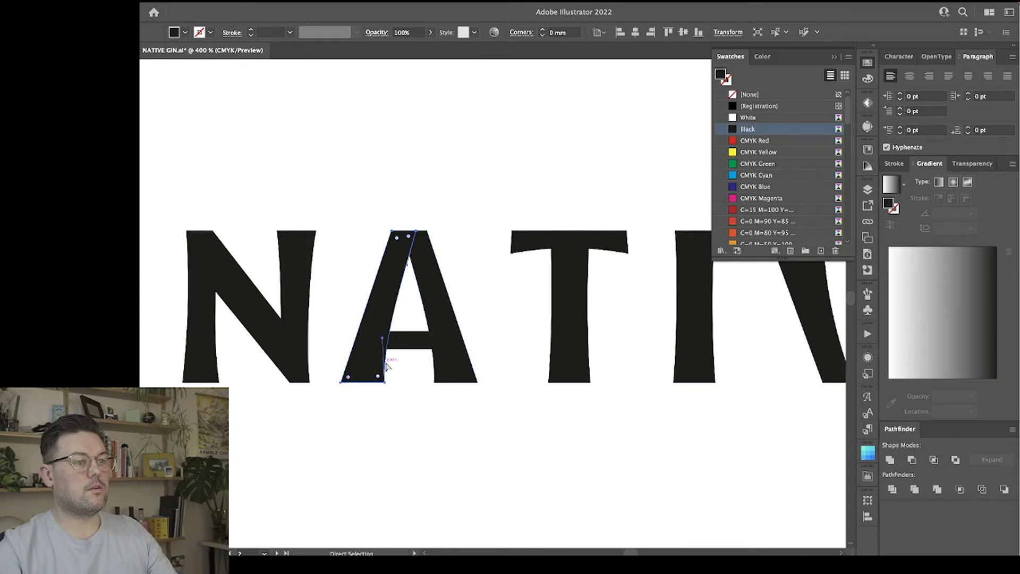
pyautogui.click(390, 365)
pyautogui.hscroll(3, 455, 420)
pyautogui.click(456, 419)
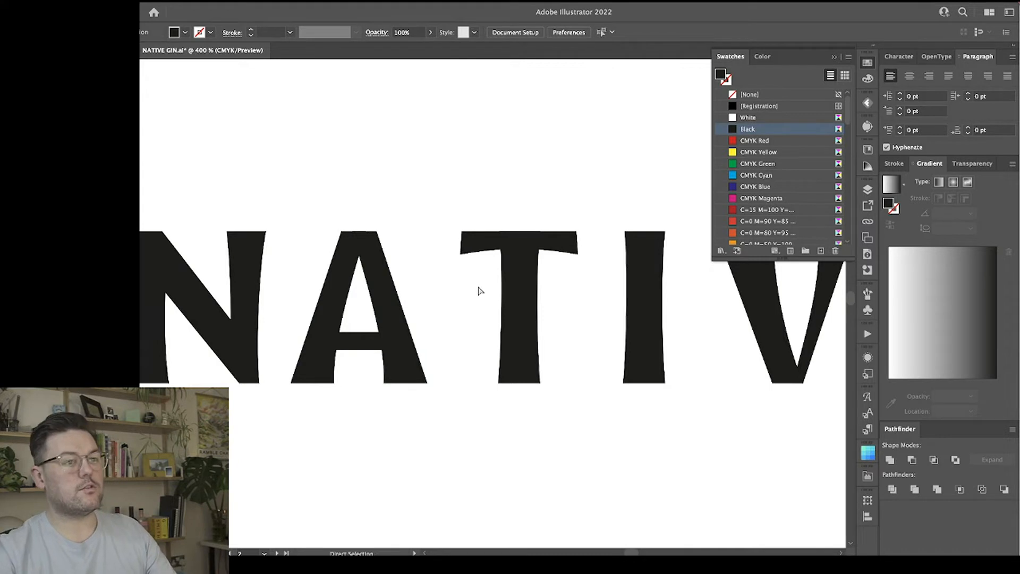
# Narrow the T's stem slightly from its right side.
pyautogui.click(491, 255)
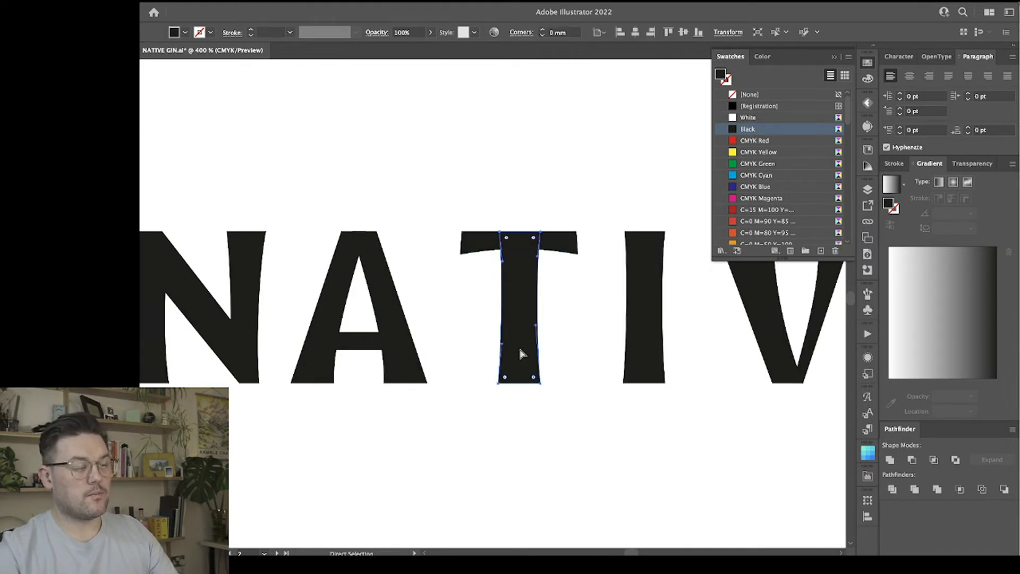
pyautogui.press('v')
pyautogui.moveTo(539, 308); pyautogui.dragTo(536, 309)
pyautogui.click(561, 314)
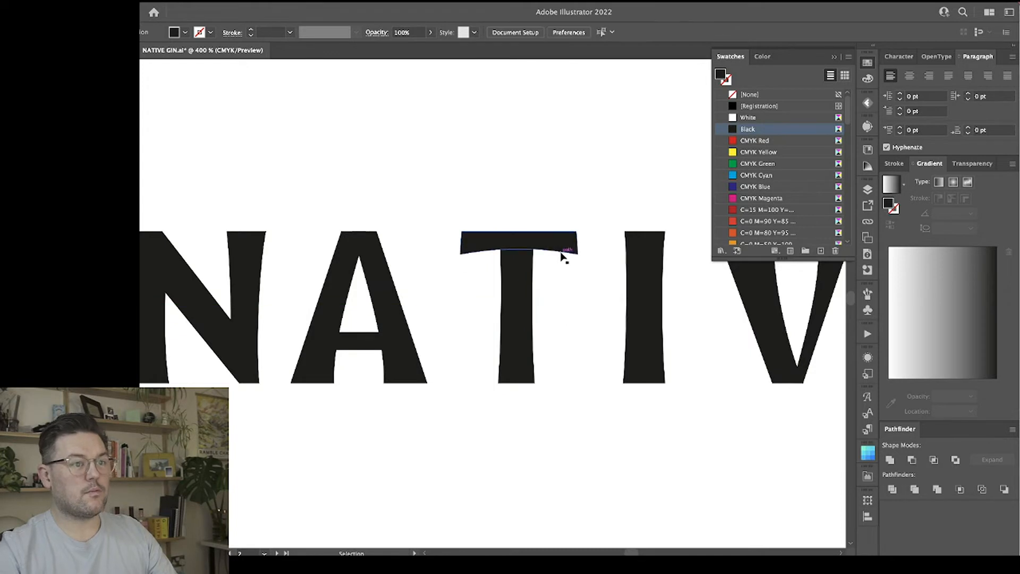
# Thicken the T's crossbar downward and flatten the curve of its underside.
pyautogui.click(530, 256)
pyautogui.moveTo(519, 256); pyautogui.dragTo(519, 263)
pyautogui.click(542, 284)
pyautogui.press('a')
pyautogui.click(521, 255)
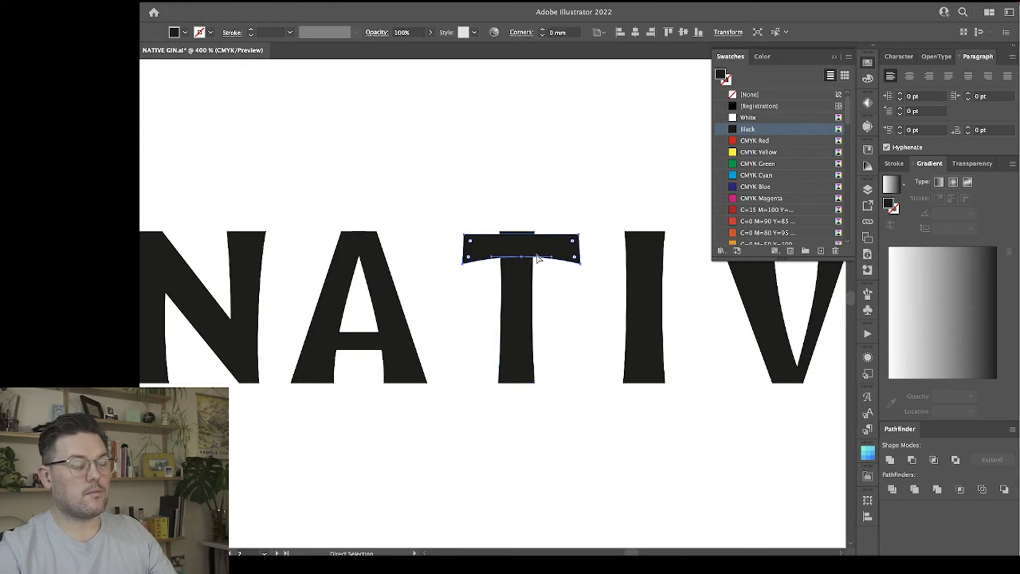
pyautogui.click(521, 255)
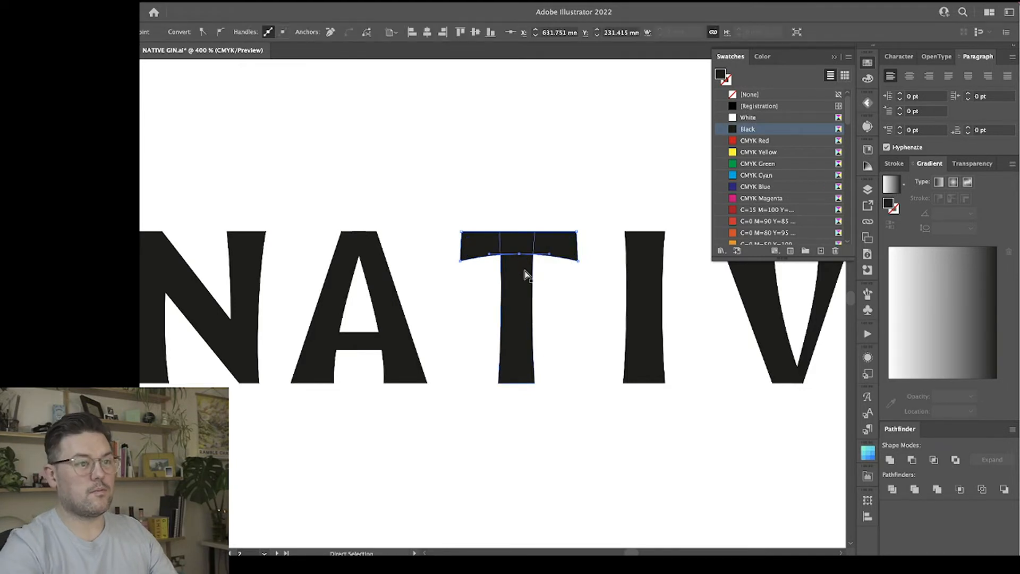
pyautogui.click(551, 292)
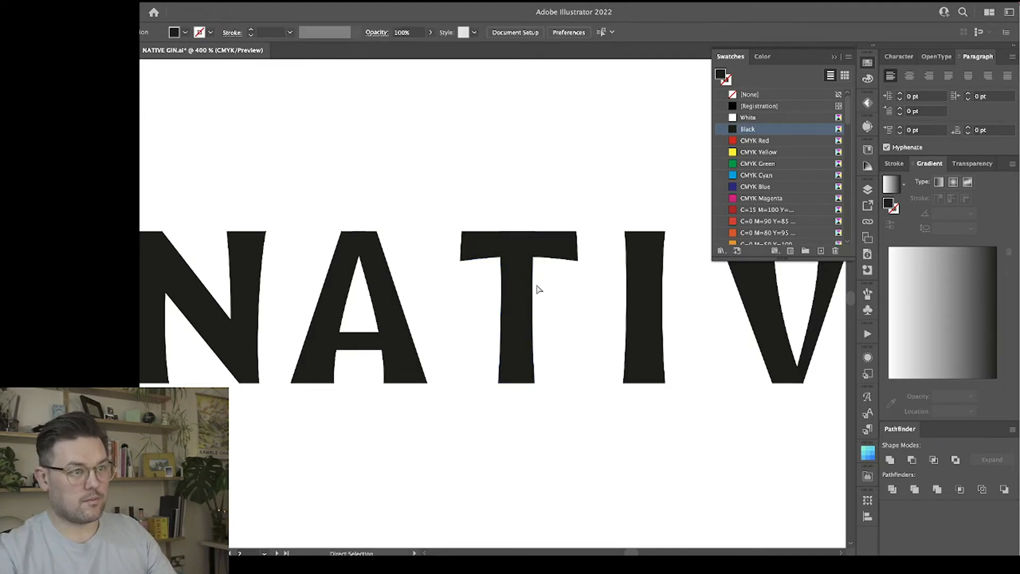
# Centre the T's stem and crossbar horizontally on each other and move the letter closer to the A.
pyautogui.press('v')
pyautogui.click(519, 296)
pyautogui.keyDown('shift'); pyautogui.click(561, 245); pyautogui.keyUp('shift')
pyautogui.click(561, 245)
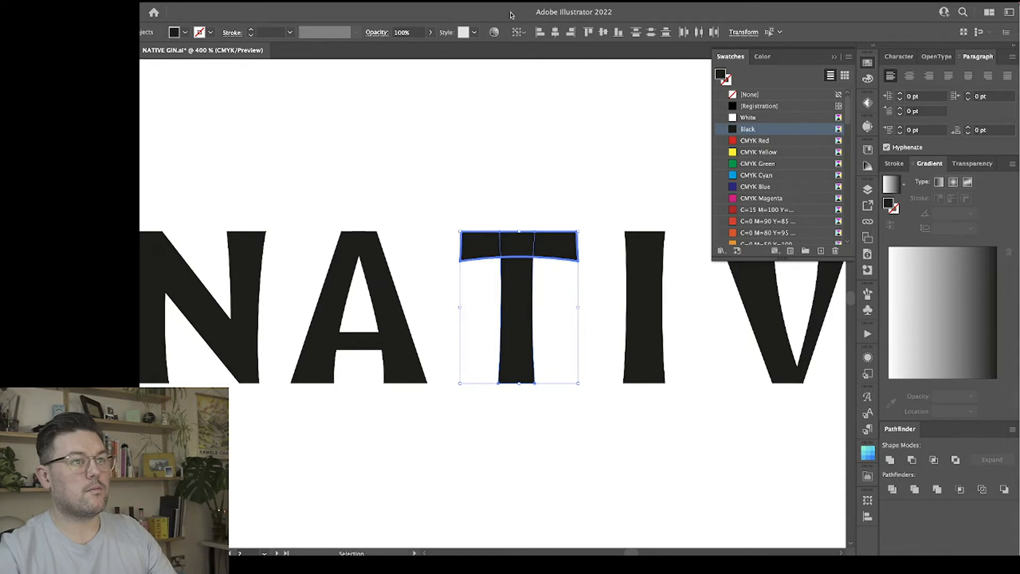
pyautogui.click(555, 32)
pyautogui.click(560, 207)
pyautogui.click(524, 257)
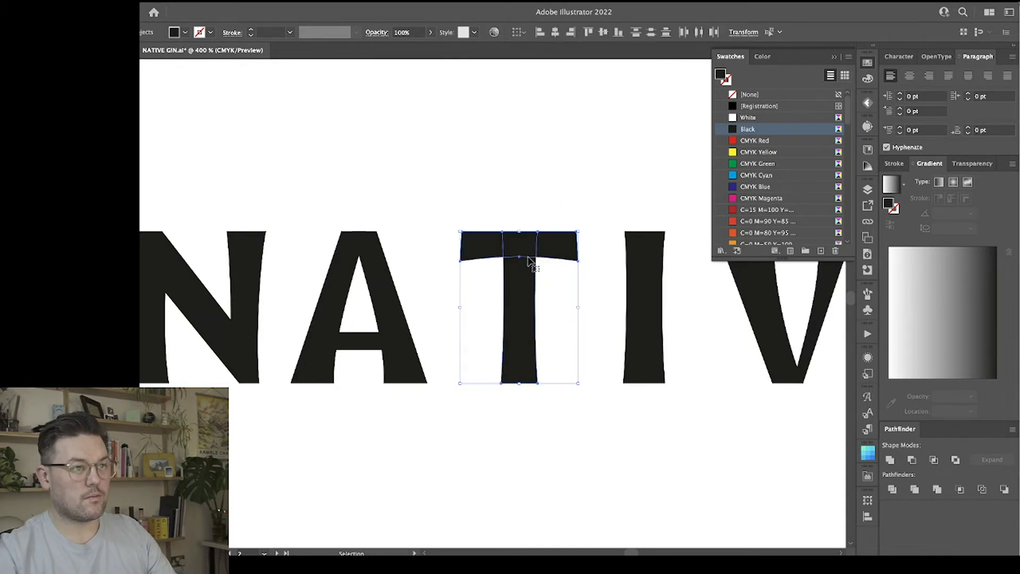
pyautogui.moveTo(524, 257)
pyautogui.mouseDown()
pyautogui.moveTo(502, 251)
pyautogui.moveTo(521, 253)
pyautogui.mouseUp()
pyautogui.click(590, 314)
# Replace the I with a horizontally shifted copy of the T's stem, placed close to the T.
pyautogui.moveTo(650, 313); pyautogui.dragTo(623, 314)
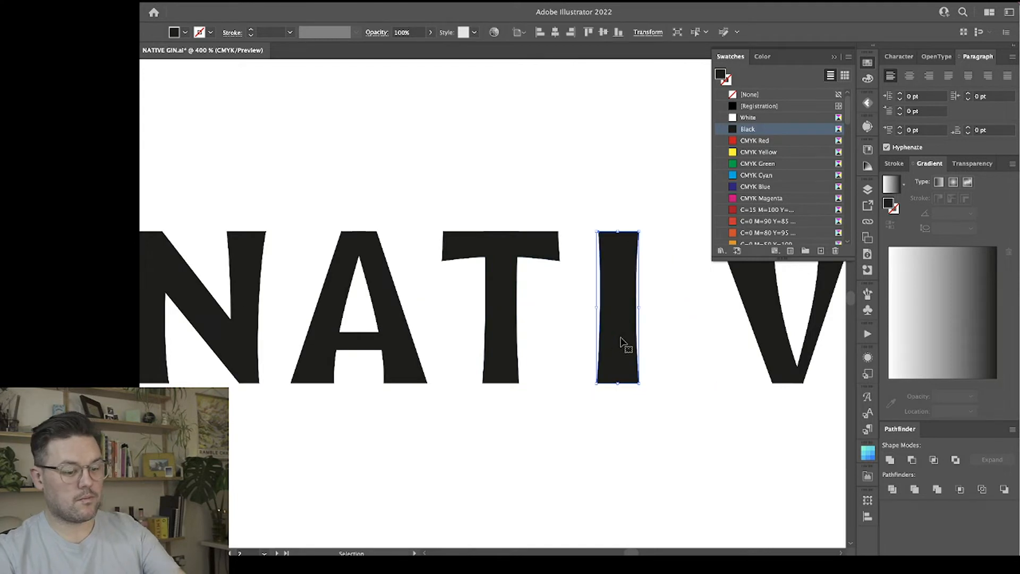
pyautogui.press('Delete')
pyautogui.moveTo(509, 318); pyautogui.dragTo(588, 314)
pyautogui.hscroll(5, 570, 314)
pyautogui.hscroll(-1, 569, 314)
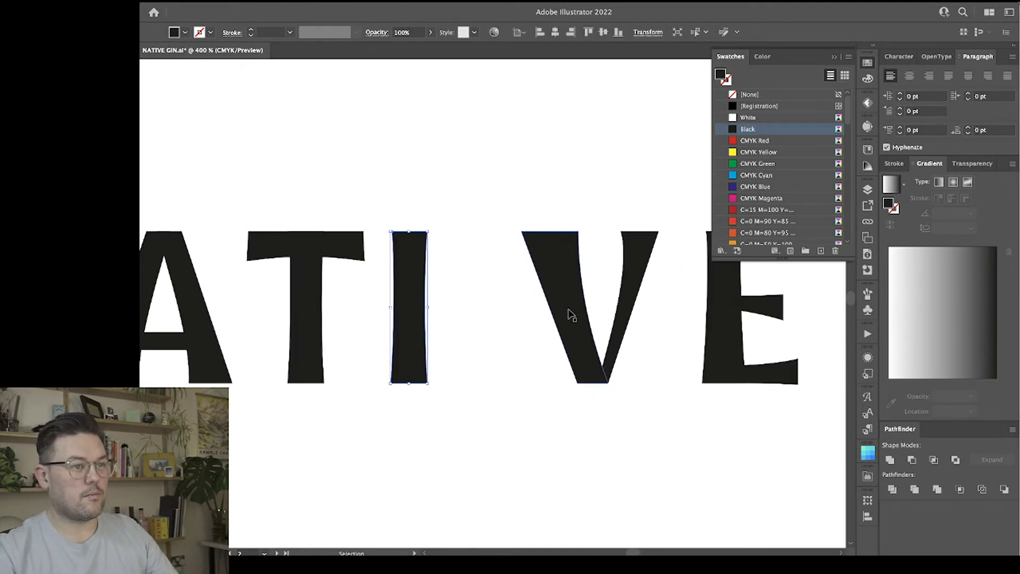
# Delete the V and place a copy of the A in its position between the I and the E.
pyautogui.click(599, 316)
pyautogui.press('Delete')
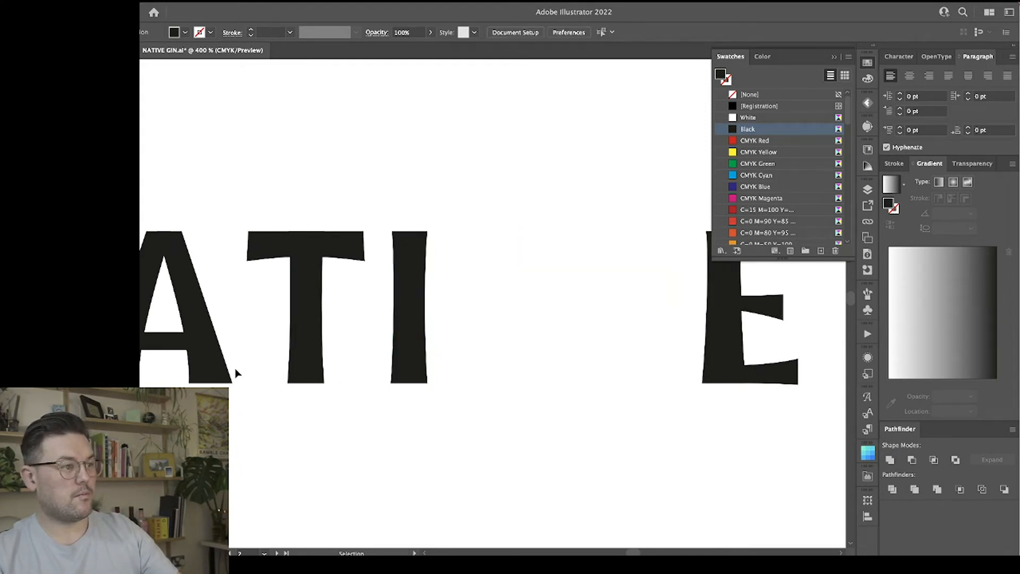
pyautogui.moveTo(194, 314); pyautogui.dragTo(583, 314)
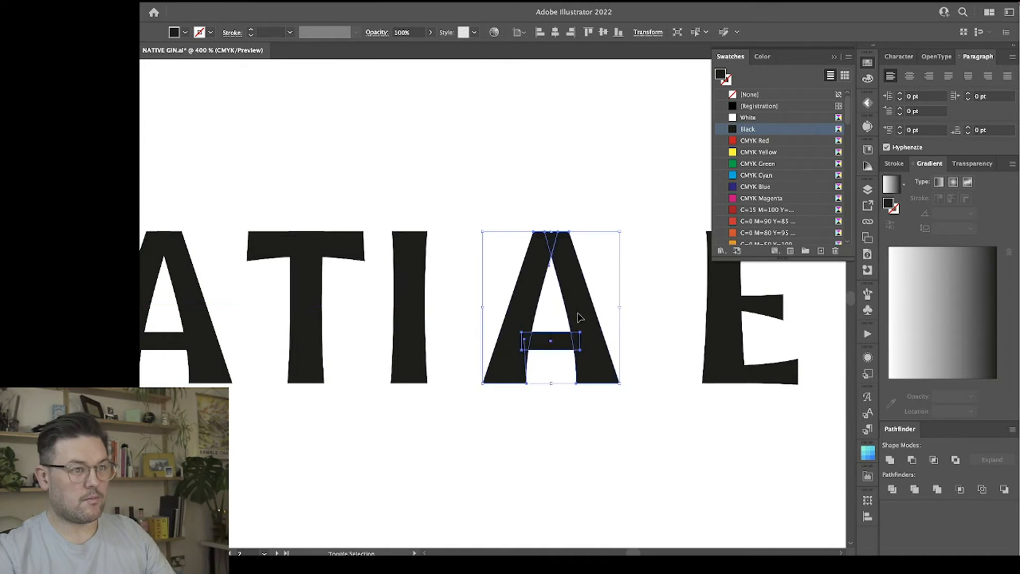
pyautogui.click(542, 421)
# Thicken the E's top arm by lowering the inner end and curve of its underside.
pyautogui.hscroll(5, 540, 420)
pyautogui.hscroll(1, 538, 418)
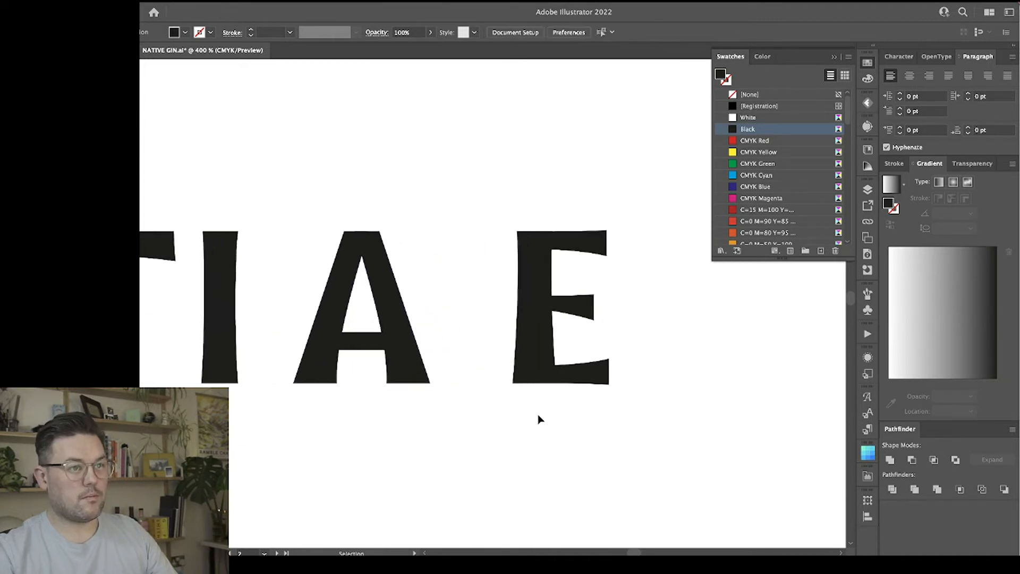
pyautogui.click(565, 255)
pyautogui.click(561, 245)
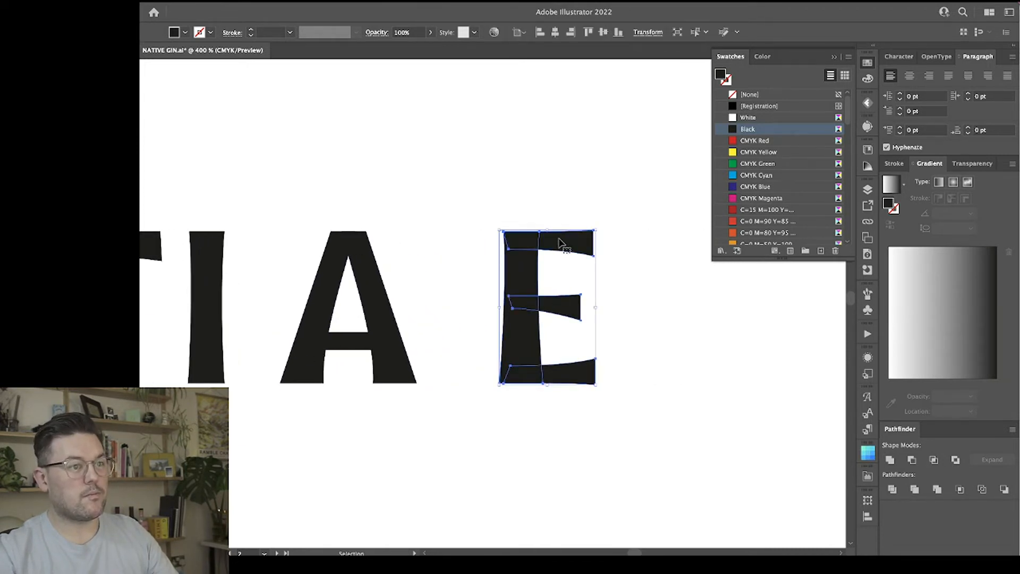
pyautogui.click(557, 275)
pyautogui.press('a')
pyautogui.click(555, 246)
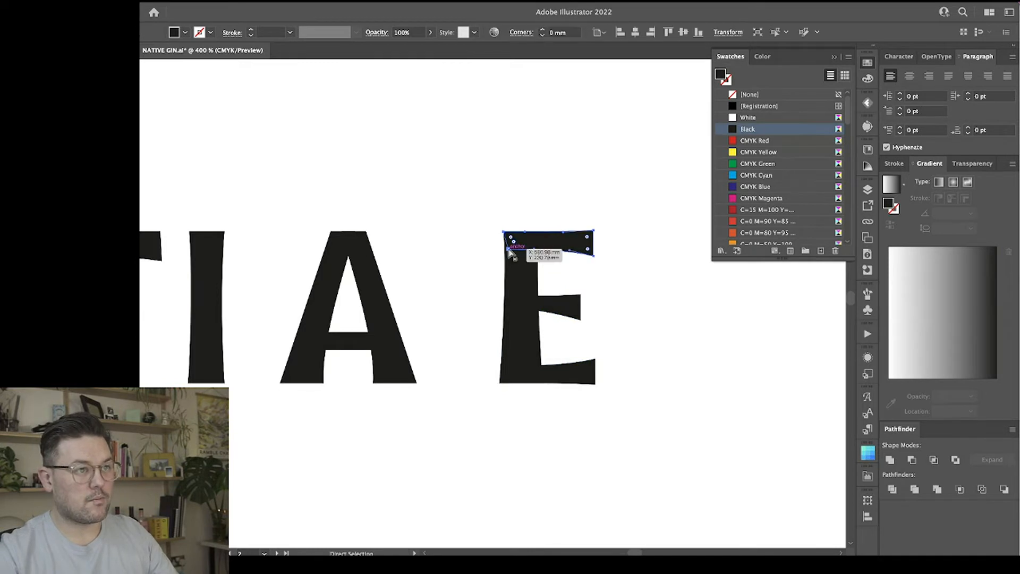
pyautogui.click(509, 248)
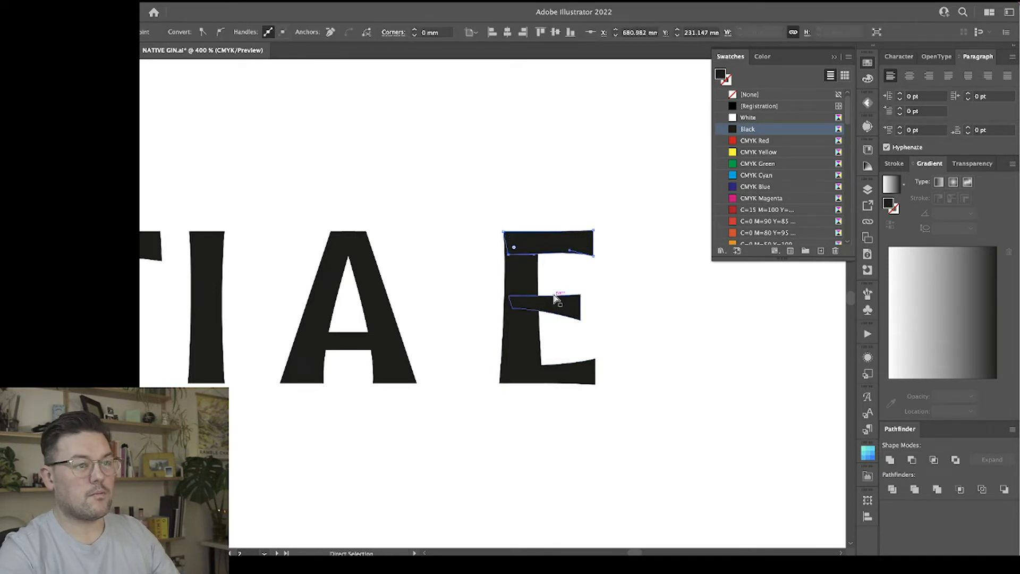
pyautogui.moveTo(569, 251); pyautogui.dragTo(601, 275)
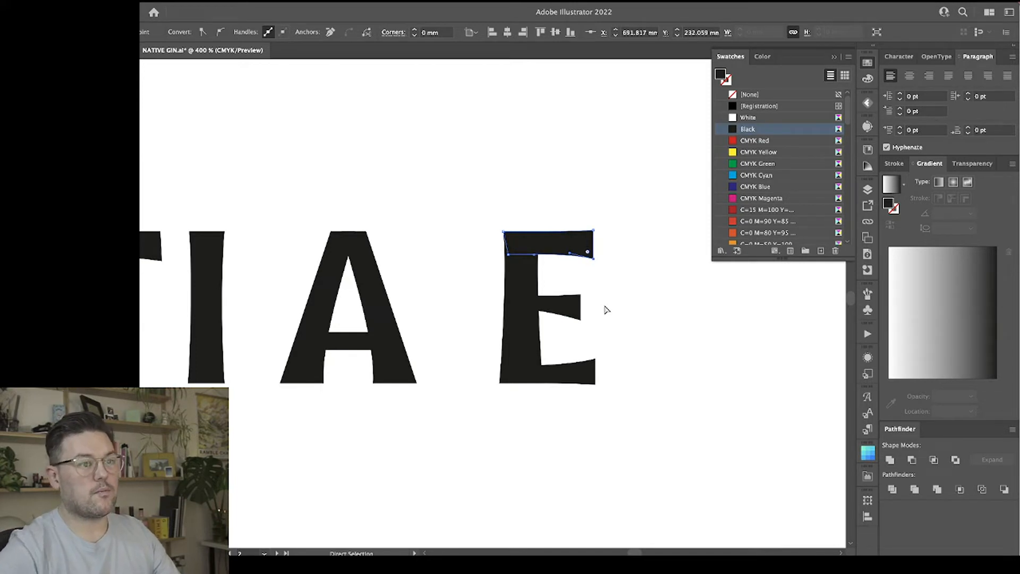
# Thicken the E's bottom arm by raising its upper edge and flattening that edge's curve.
pyautogui.click(510, 366)
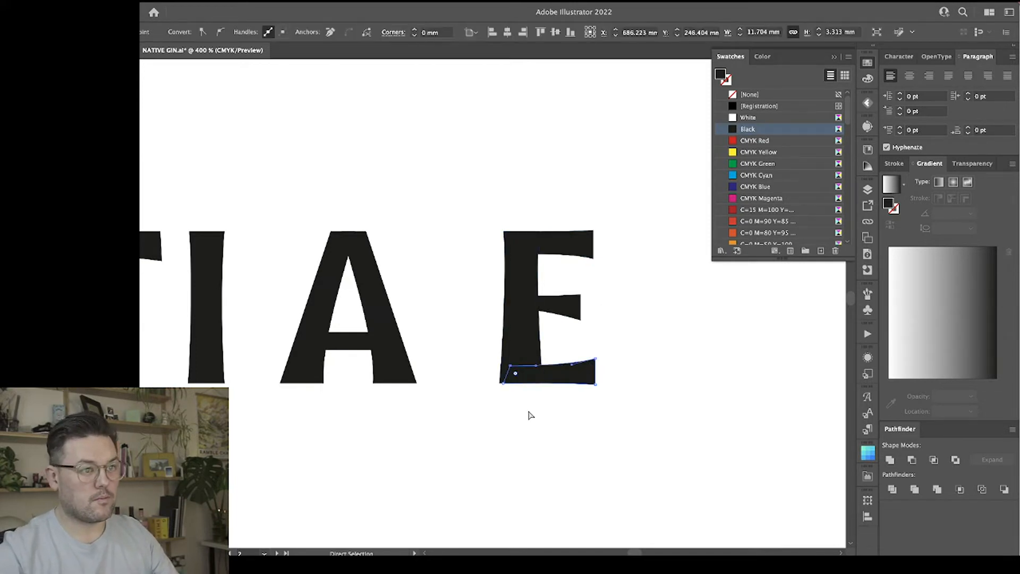
pyautogui.press('Up')
pyautogui.press('Up')
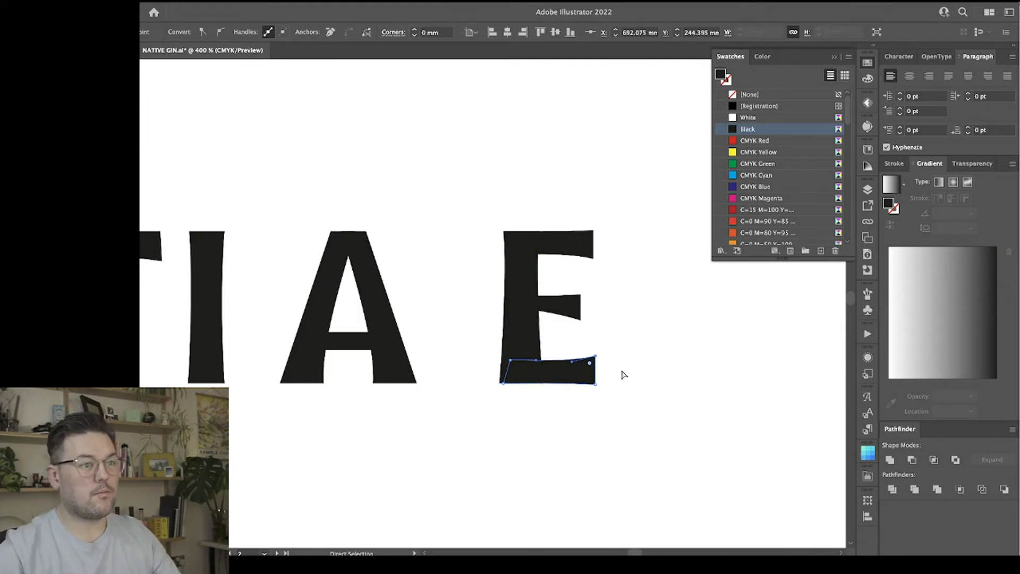
pyautogui.click(626, 303)
# Replace the E's stem with a horizontally shifted copy of the I, overlapping the inner ends of the three arms.
pyautogui.click(517, 281)
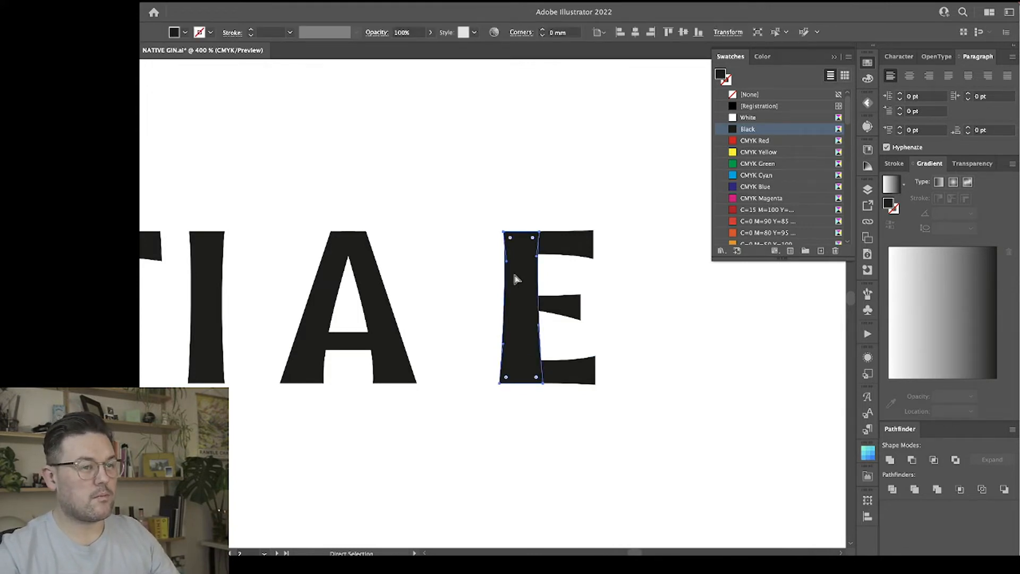
pyautogui.press('v')
pyautogui.press('Delete')
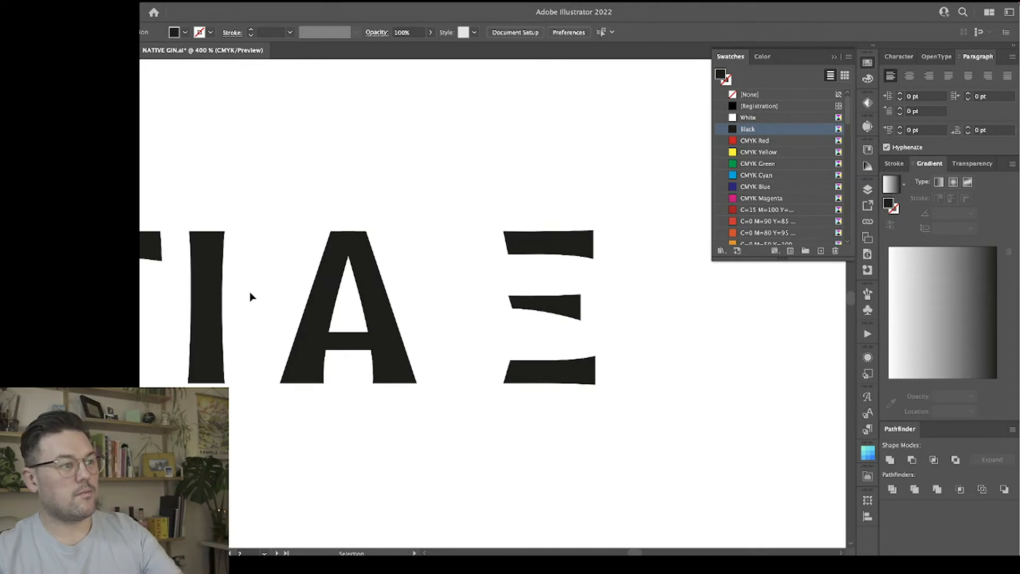
pyautogui.moveTo(209, 269); pyautogui.dragTo(510, 264)
pyautogui.click(626, 307)
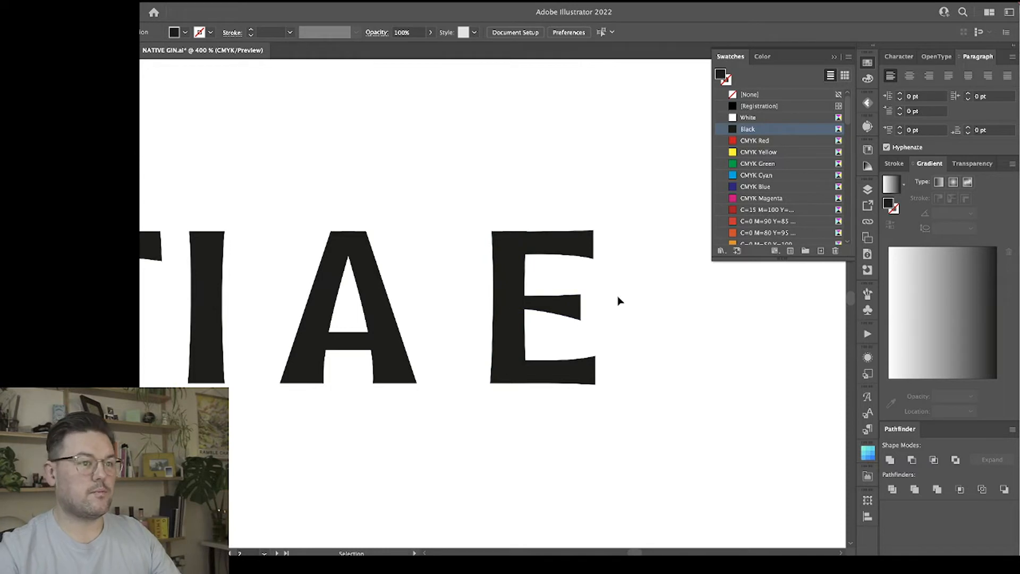
# Select the E's stem and all three arms and move the letter horizontally closer to the A beside it.
pyautogui.click(569, 257)
pyautogui.hotkey('ctrl', '=')
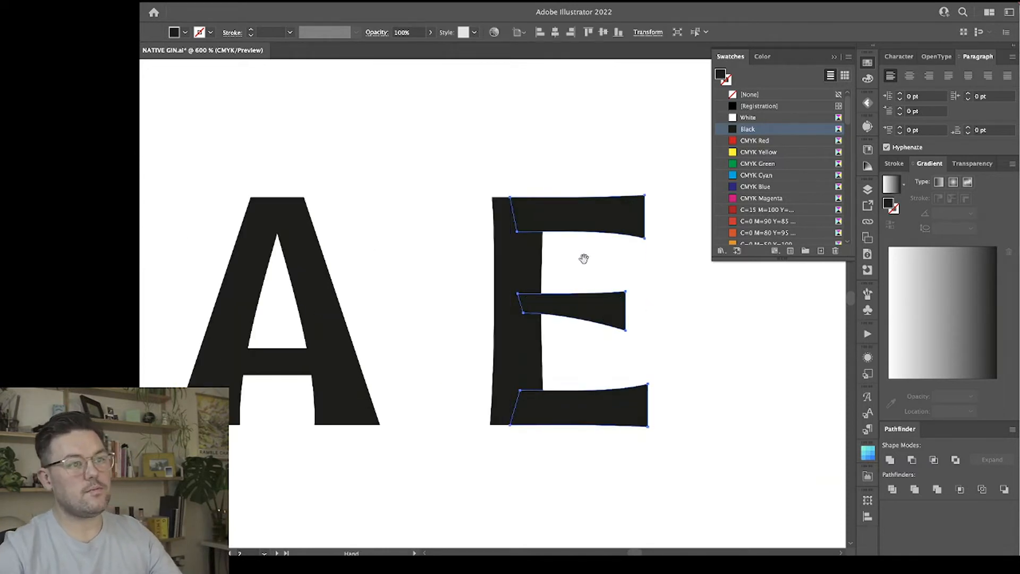
pyautogui.moveTo(584, 259); pyautogui.dragTo(489, 257)
pyautogui.click(593, 381)
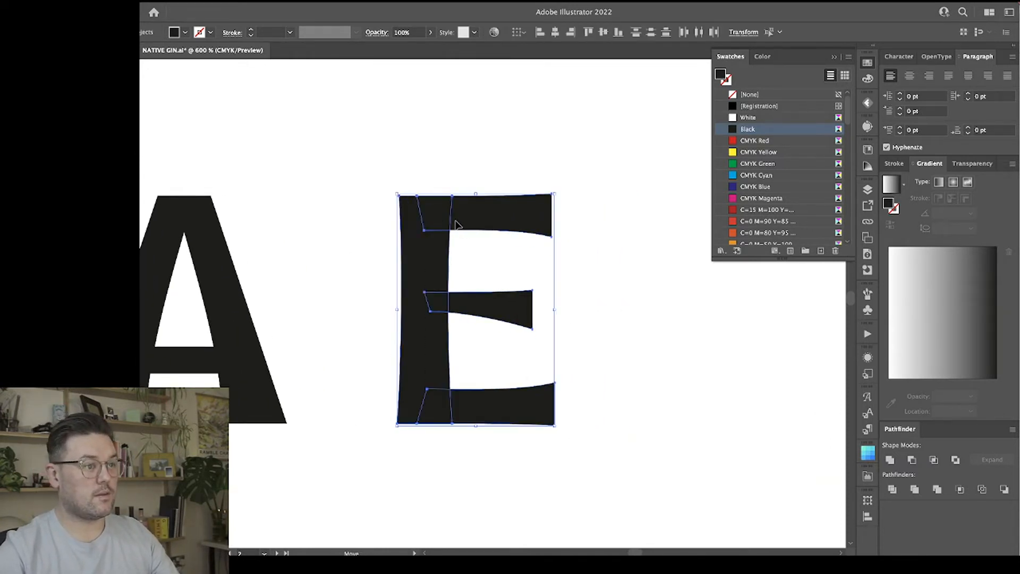
pyautogui.moveTo(439, 224); pyautogui.dragTo(368, 224)
pyautogui.click(558, 290)
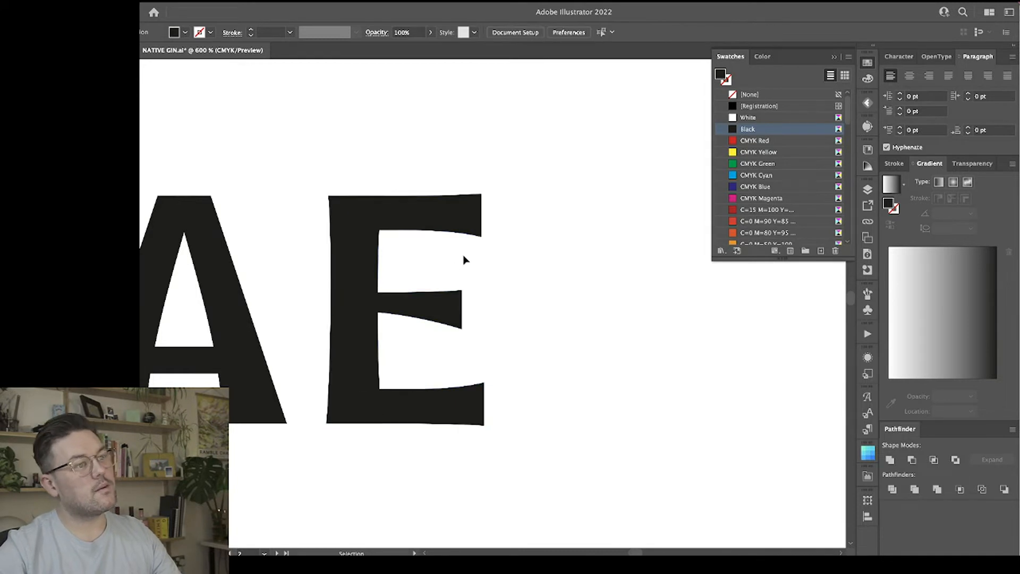
# Check the E's arms and stem up close and compare the refined wordmark with the original above it.
pyautogui.press('a')
pyautogui.click(383, 213)
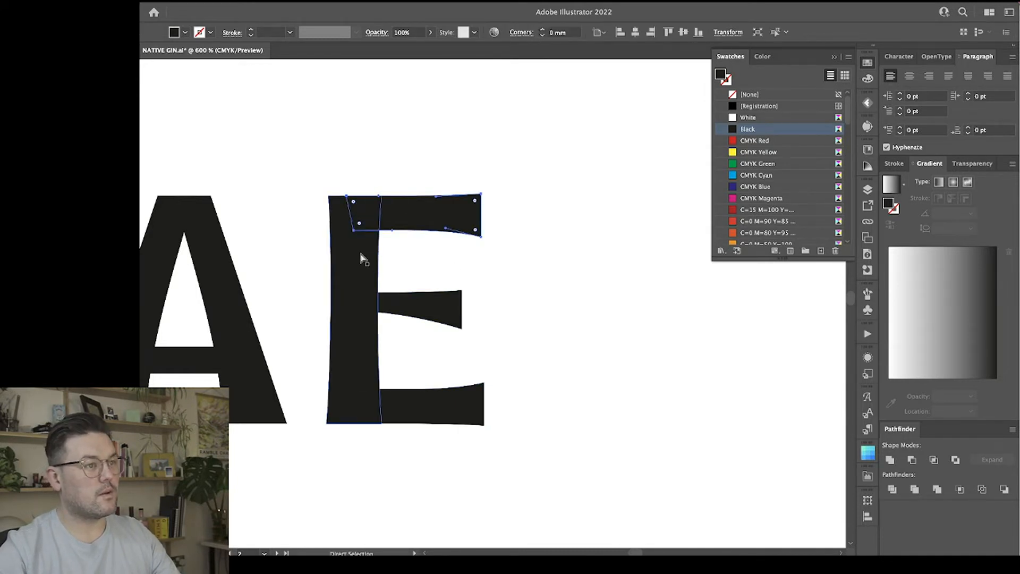
pyautogui.click(371, 213)
pyautogui.click(518, 249)
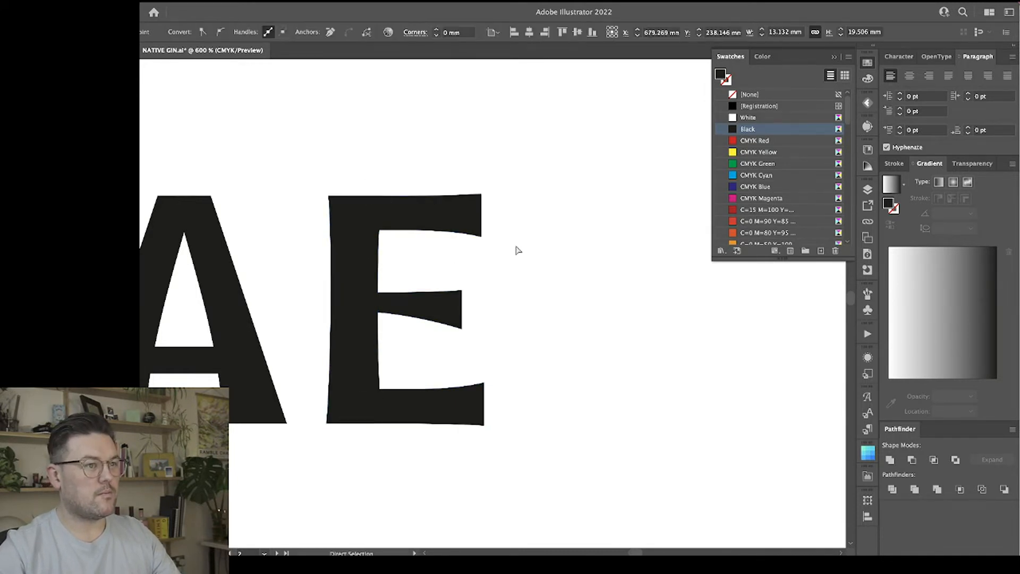
pyautogui.hotkey('ctrl', '-')
pyautogui.hotkey('ctrl', '-')
pyautogui.hotkey('ctrl', '-')
pyautogui.hotkey('ctrl', '-')
pyautogui.hotkey('ctrl', '-')
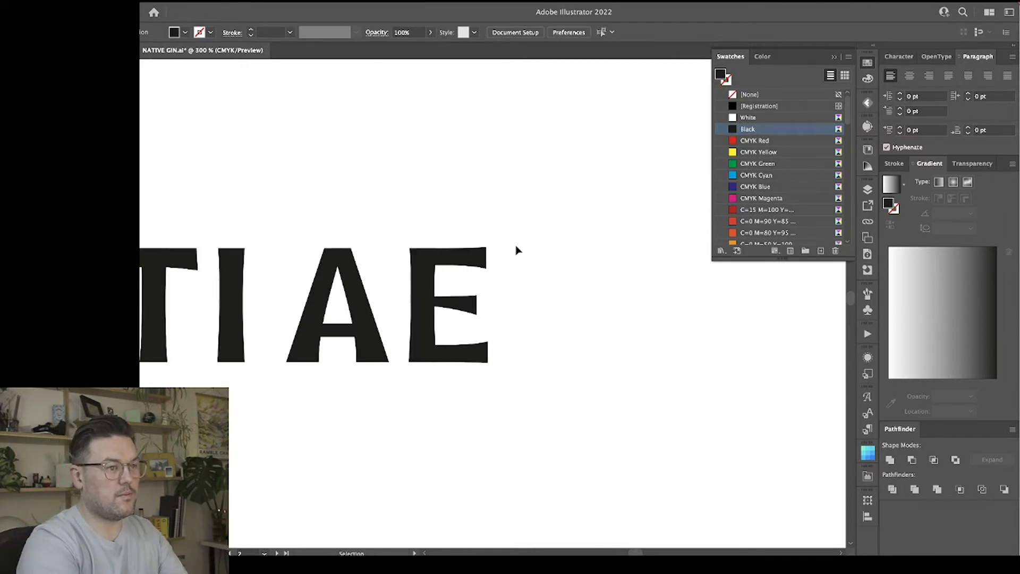
pyautogui.hotkey('ctrl', '+')
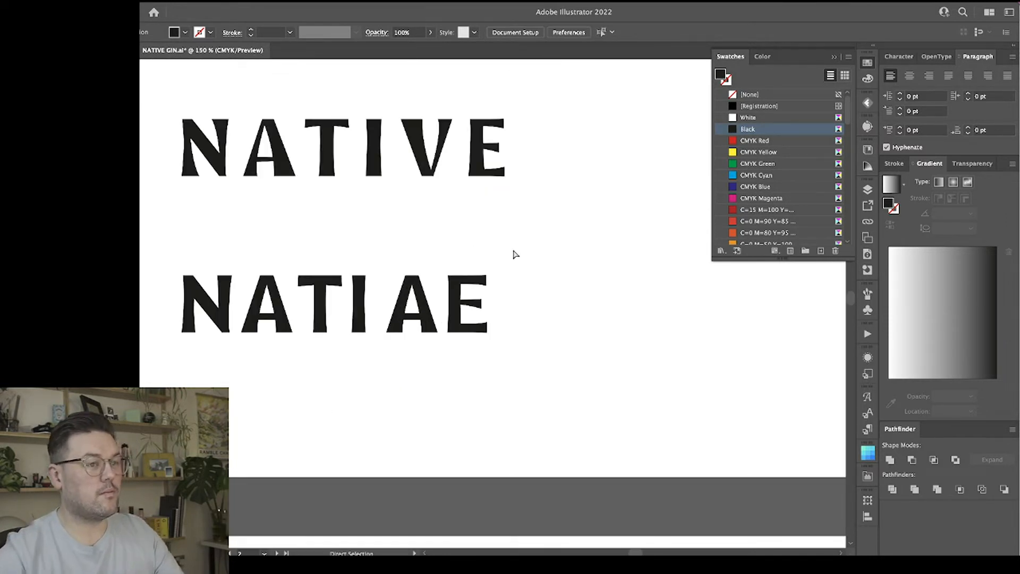
pyautogui.scroll(3, 482, 306)
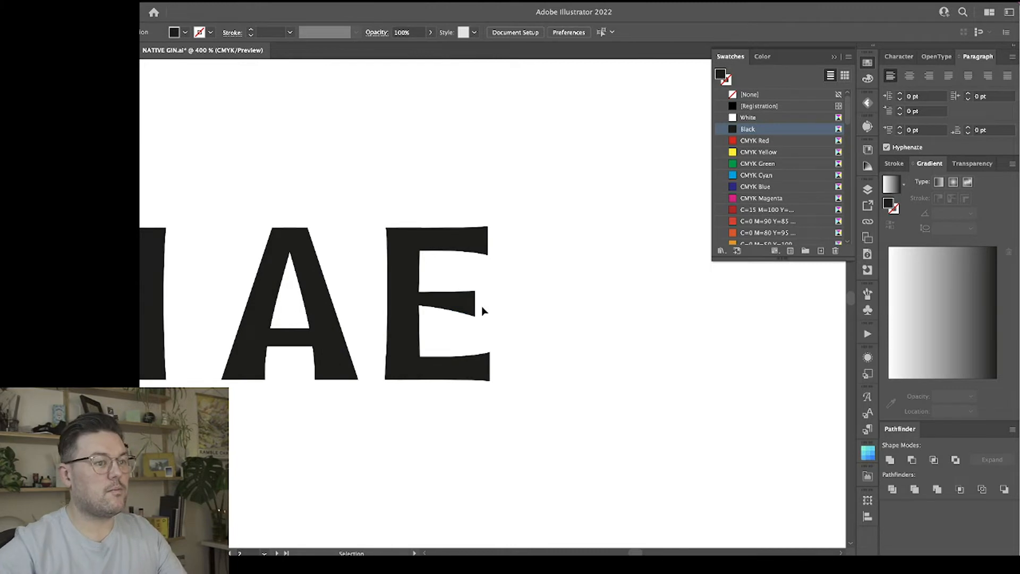
# Thicken the E's middle arm by lowering the inner end of its underside and flattening the curve.
pyautogui.press('v')
pyautogui.click(458, 311)
pyautogui.press('a')
pyautogui.click(457, 308)
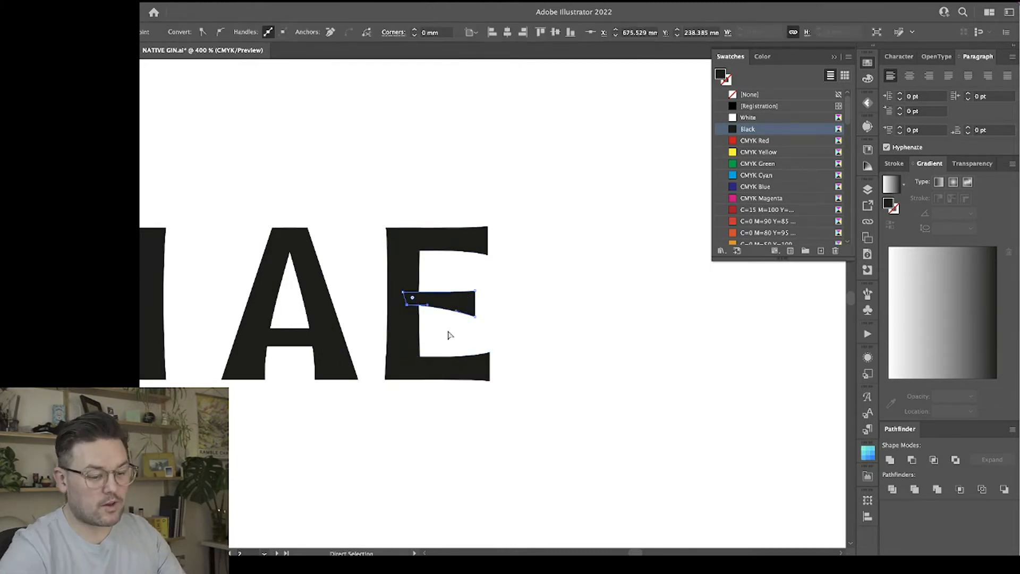
pyautogui.press('Down')
pyautogui.press('Up')
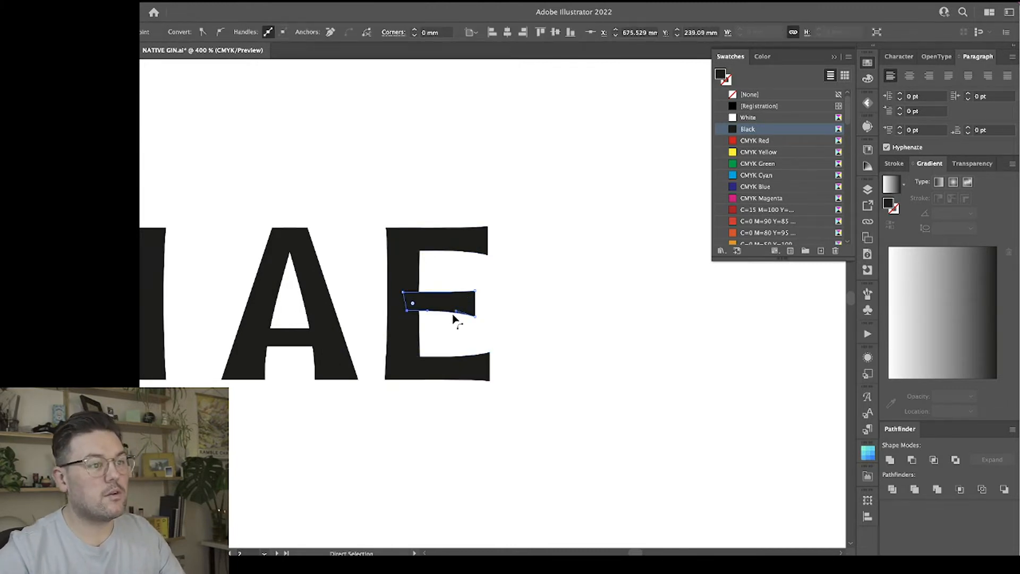
pyautogui.moveTo(456, 311); pyautogui.dragTo(453, 313)
pyautogui.click(498, 342)
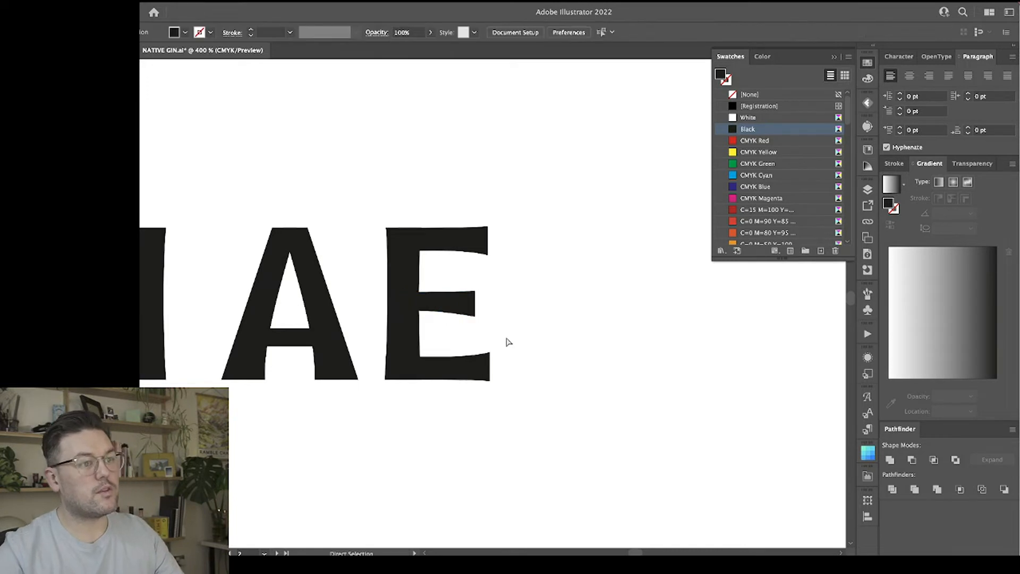
# Flip the E's middle arm vertically so its stronger curve flares upward, keeping its inner end overlapping the stem.
pyautogui.moveTo(470, 287); pyautogui.dragTo(474, 290)
pyautogui.moveTo(410, 312); pyautogui.dragTo(407, 312)
pyautogui.moveTo(405, 294); pyautogui.dragTo(445, 315)
pyautogui.keyDown('shift'); pyautogui.click(406, 314); pyautogui.keyUp('shift')
pyautogui.click(468, 329)
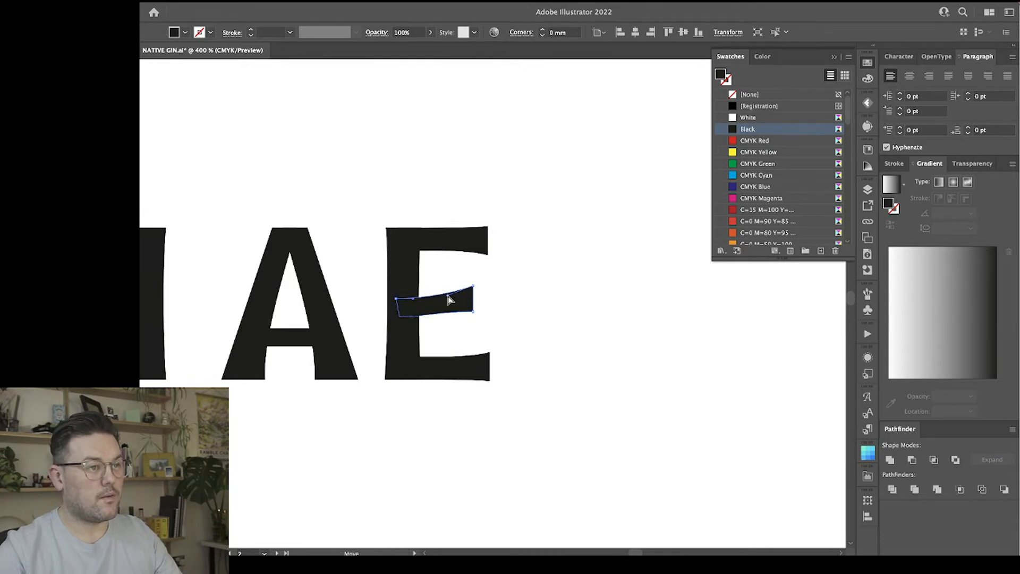
pyautogui.moveTo(447, 296); pyautogui.dragTo(421, 316)
pyautogui.click(537, 312)
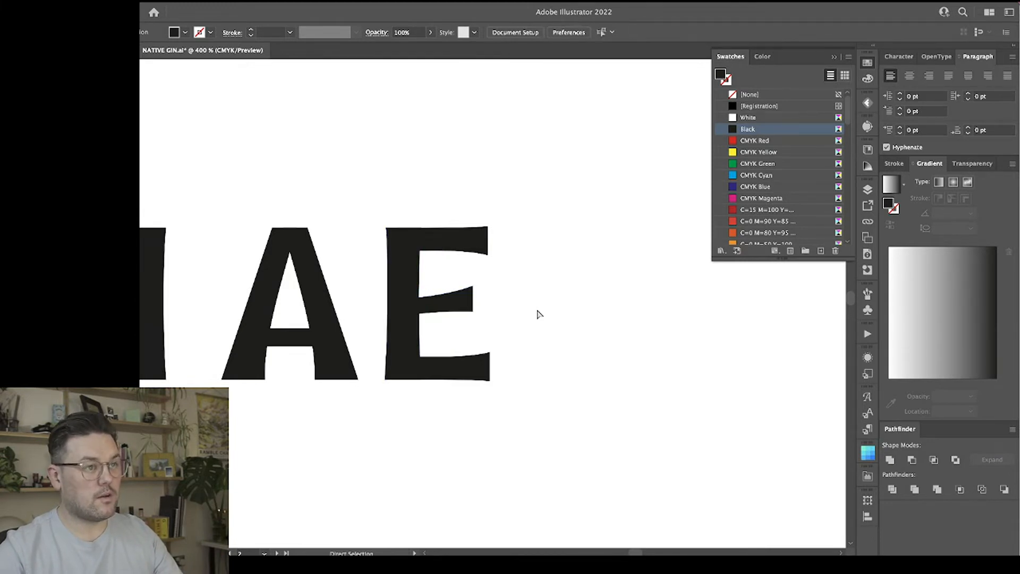
# Delete the crossbar of the A between the I and the E.
pyautogui.hscroll(-4, 550, 306)
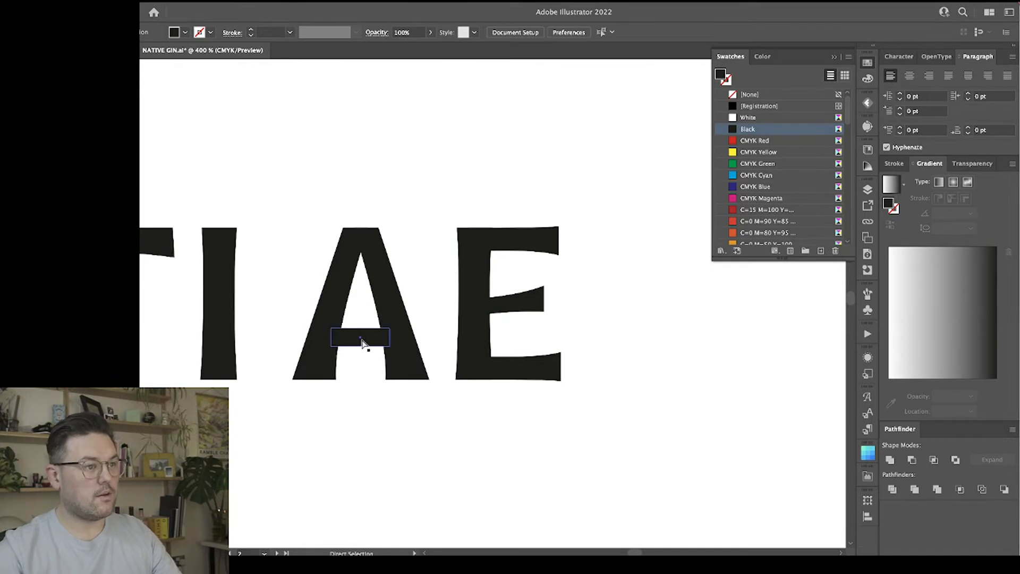
pyautogui.moveTo(362, 342); pyautogui.dragTo(361, 330)
pyautogui.click(358, 382)
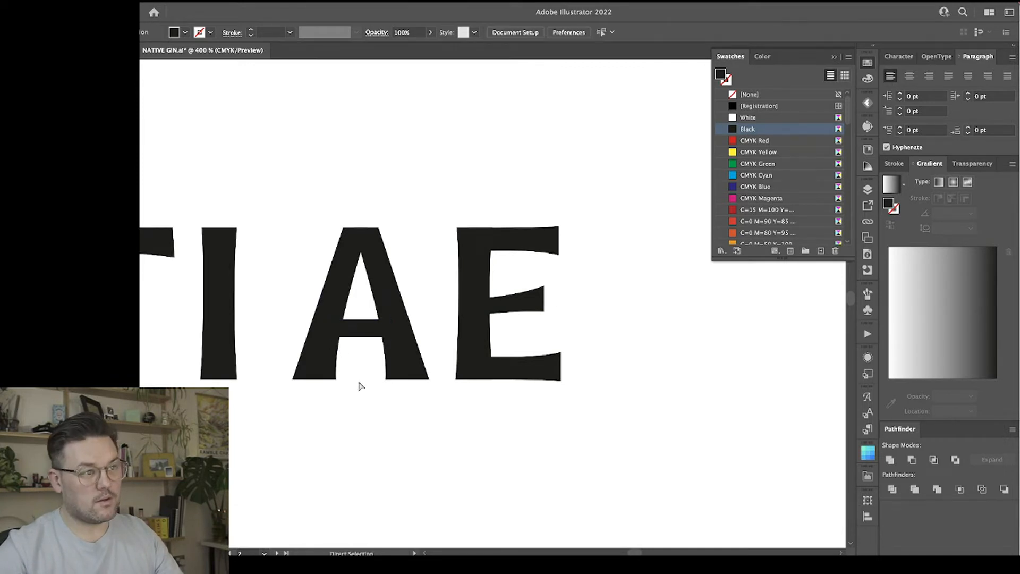
pyautogui.click(360, 328)
pyautogui.press('Delete')
# Rotate the A without crossbar by 180° to form the V and move it horizontally closer to the I.
pyautogui.press('b')
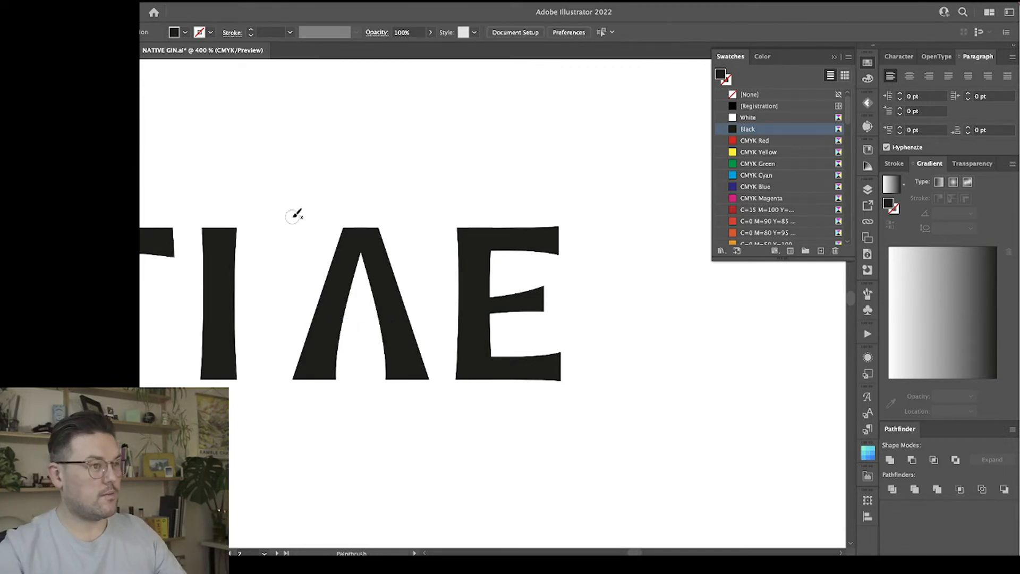
pyautogui.click(361, 280)
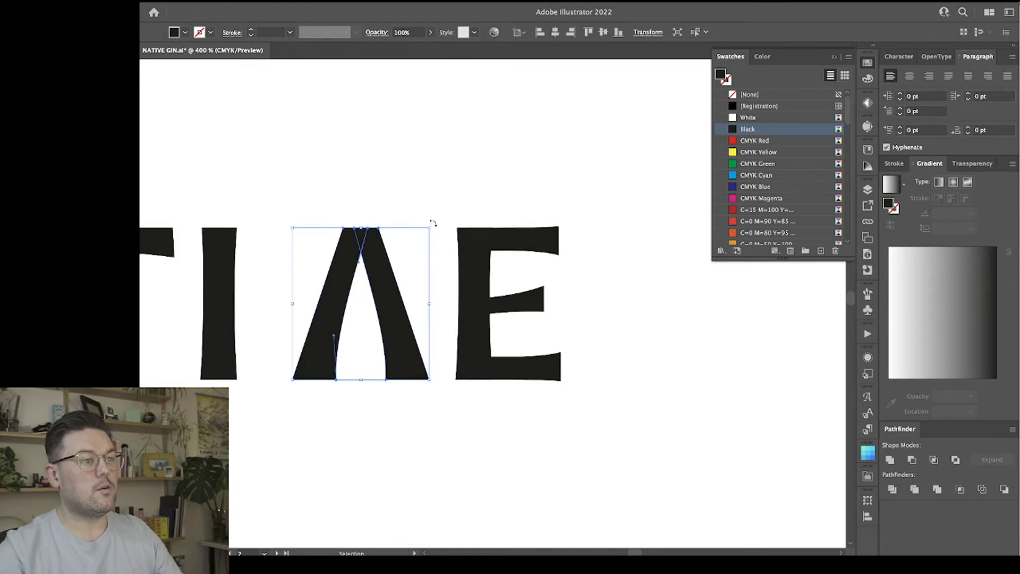
pyautogui.moveTo(433, 224); pyautogui.dragTo(325, 386)
pyautogui.moveTo(375, 333); pyautogui.dragTo(353, 334)
pyautogui.press('a')
pyautogui.hotkey('ctrl', '-')
pyautogui.hotkey('ctrl', '-')
pyautogui.hotkey('ctrl', '-')
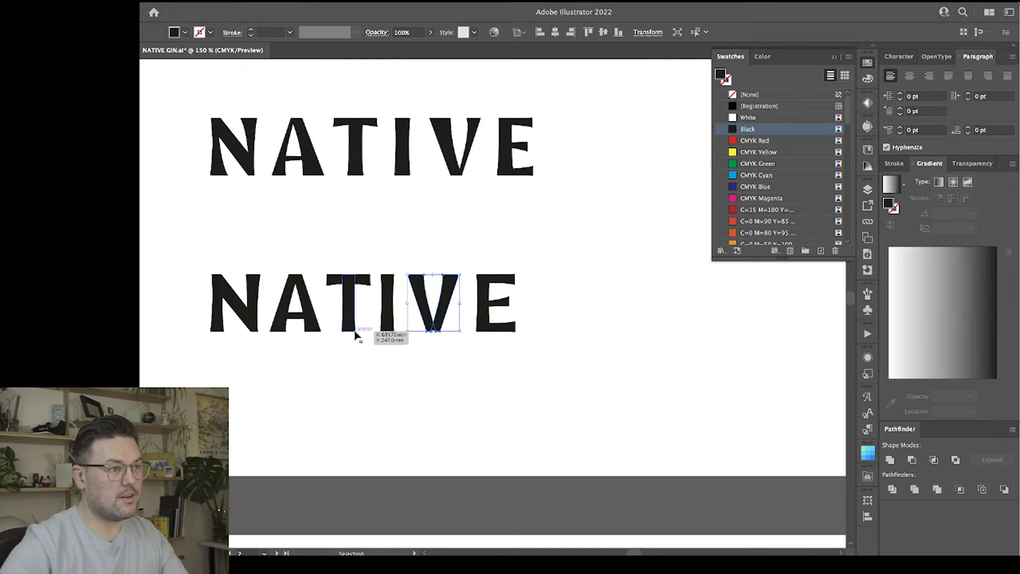
pyautogui.press('v')
pyautogui.click(367, 387)
# Try to shift the lower wordmark's A vertically and undo the move.
pyautogui.scroll(1, 537, 367)
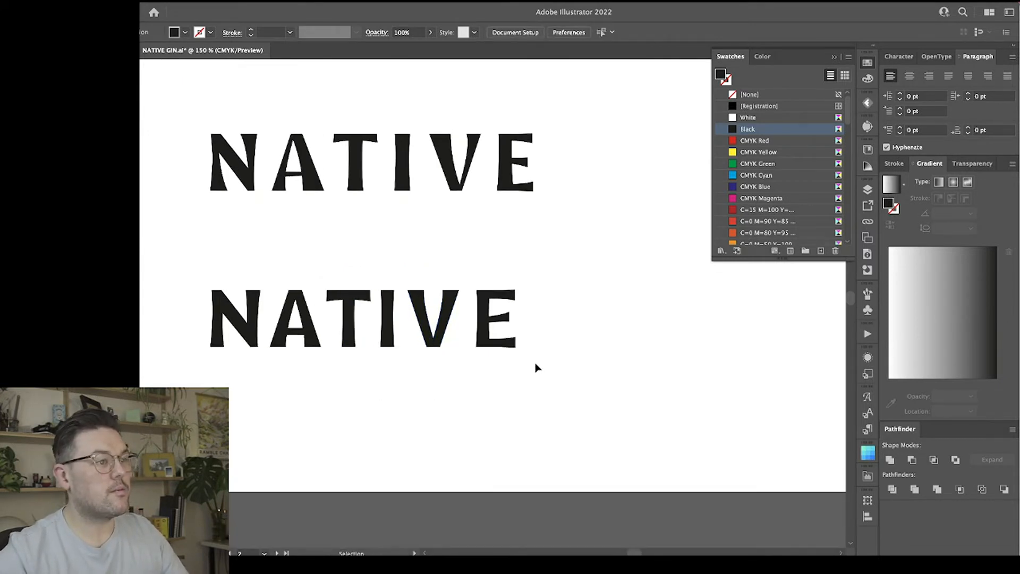
pyautogui.hscroll(-3, 536, 366)
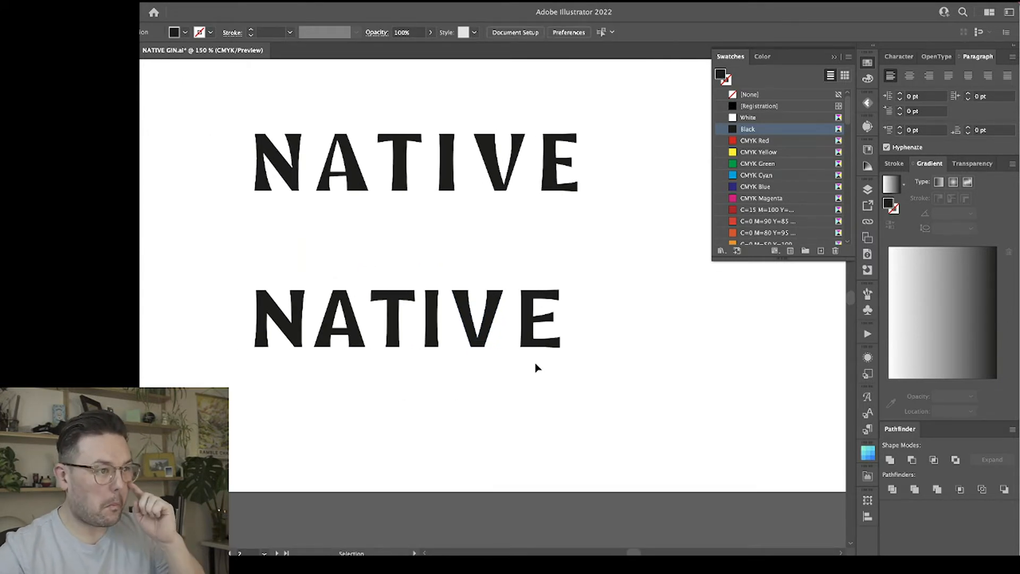
pyautogui.press('a')
pyautogui.click(340, 328)
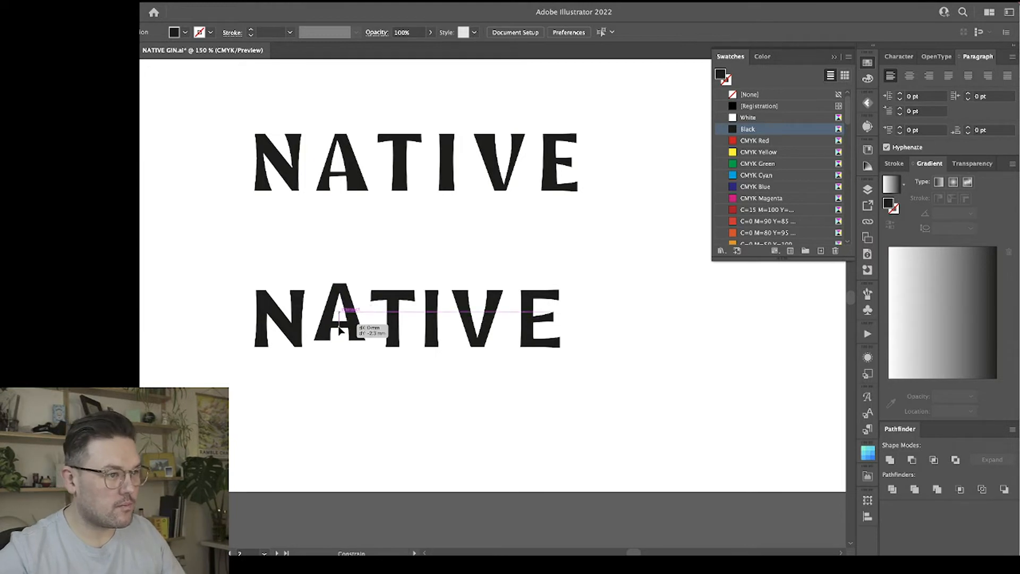
pyautogui.press('super+z')
pyautogui.click(341, 363)
pyautogui.moveTo(340, 330)
pyautogui.mouseDown()
pyautogui.moveTo(340, 320)
pyautogui.moveTo(341, 336)
pyautogui.mouseUp()
pyautogui.click(360, 372)
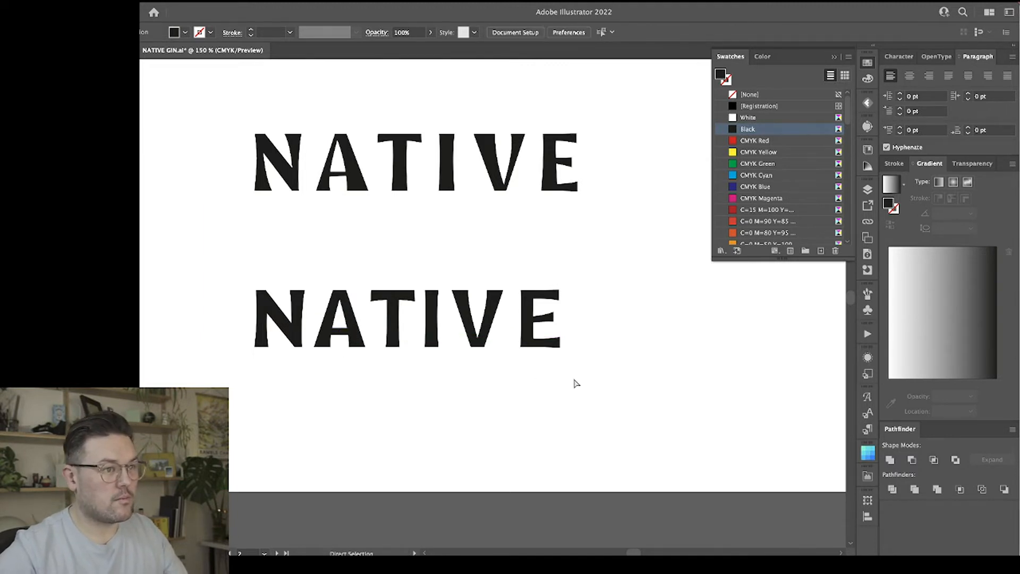
# Try to place a copy of the whole refined wordmark directly beneath it.
pyautogui.press('v')
pyautogui.moveTo(616, 391); pyautogui.dragTo(218, 278)
pyautogui.moveTo(296, 309); pyautogui.dragTo(296, 394)
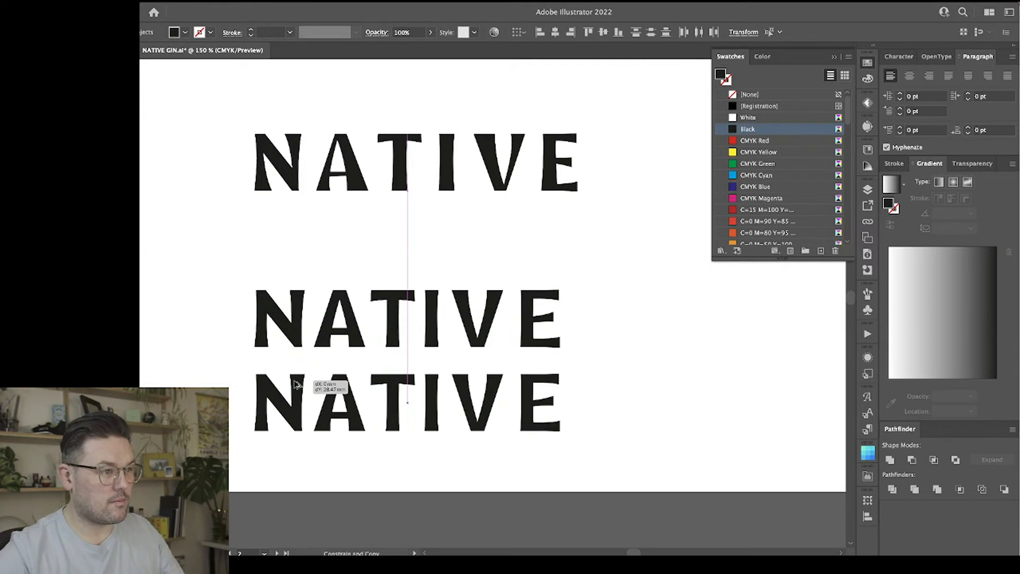
pyautogui.click(300, 464)
pyautogui.press('super+z')
pyautogui.click(307, 427)
# Draw a small reference circle above the left stem of the lower wordmark's N and fill it with CMYK Green.
pyautogui.press('a')
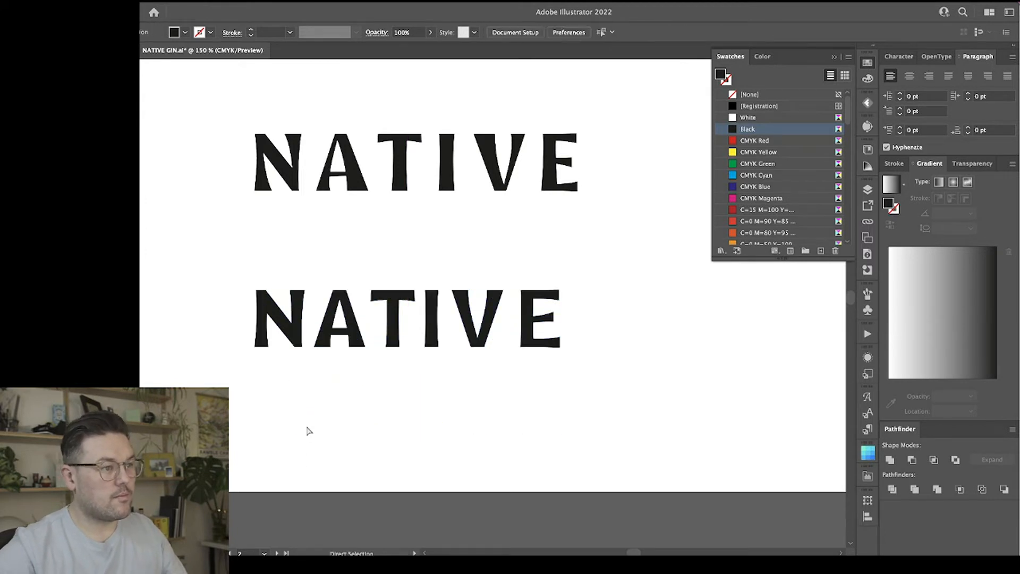
pyautogui.press('super+equal')
pyautogui.press('super+equal')
pyautogui.press('super+equal')
pyautogui.press('super+equal')
pyautogui.moveTo(237, 445); pyautogui.dragTo(523, 416)
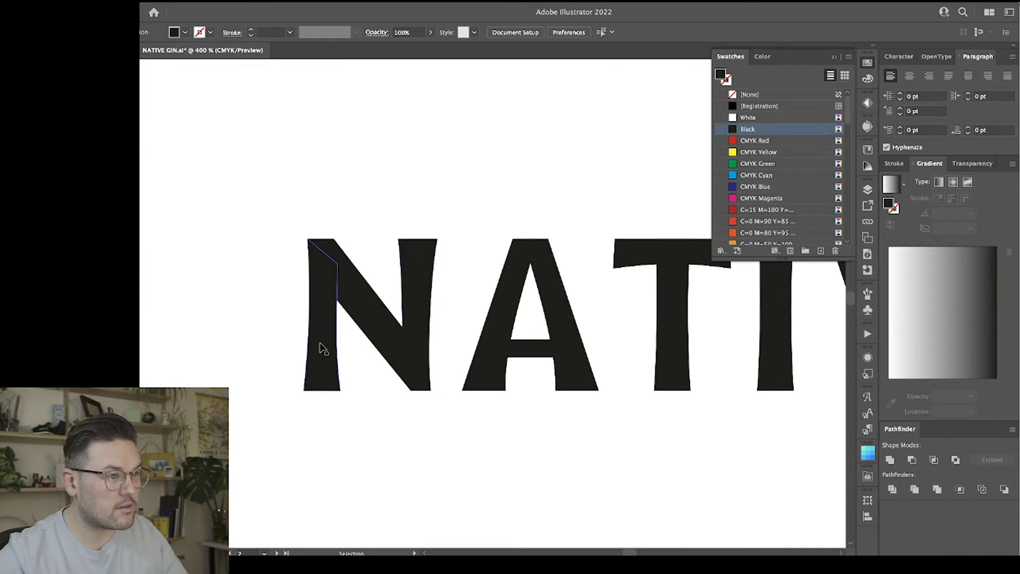
pyautogui.press('l')
pyautogui.moveTo(311, 323); pyautogui.dragTo(297, 219)
pyautogui.click(764, 165)
pyautogui.press('v')
# Smooth the outer edge of the N's right stem by lengthening its upper and lower curve handles.
pyautogui.press('a')
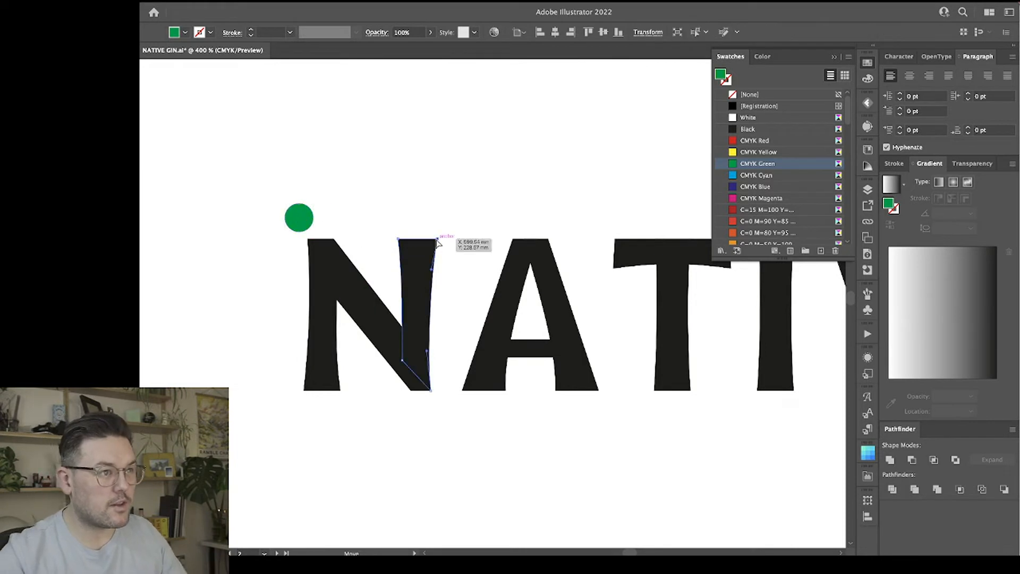
pyautogui.click(433, 274)
pyautogui.moveTo(431, 268); pyautogui.dragTo(434, 271)
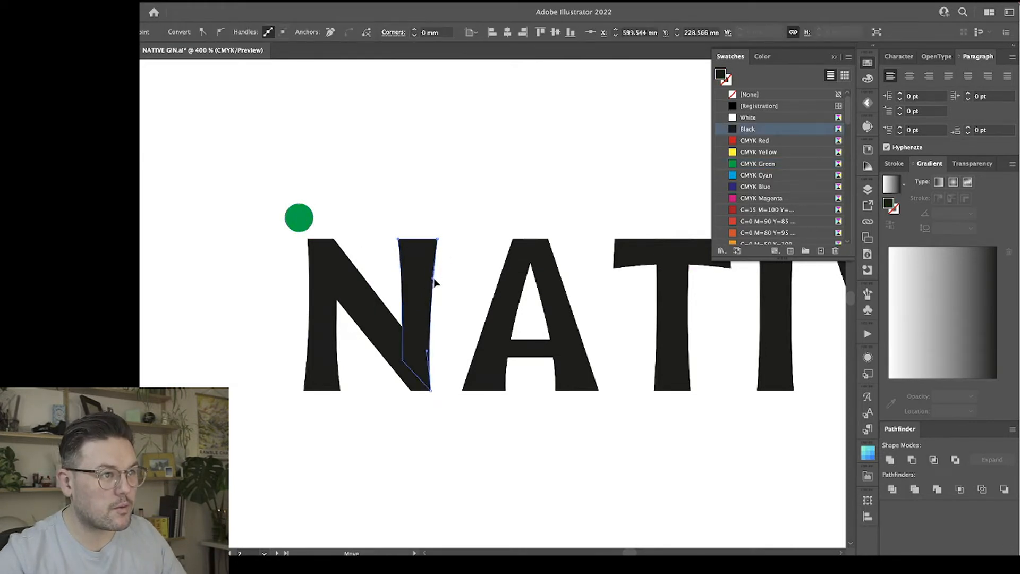
pyautogui.moveTo(429, 353); pyautogui.dragTo(430, 335)
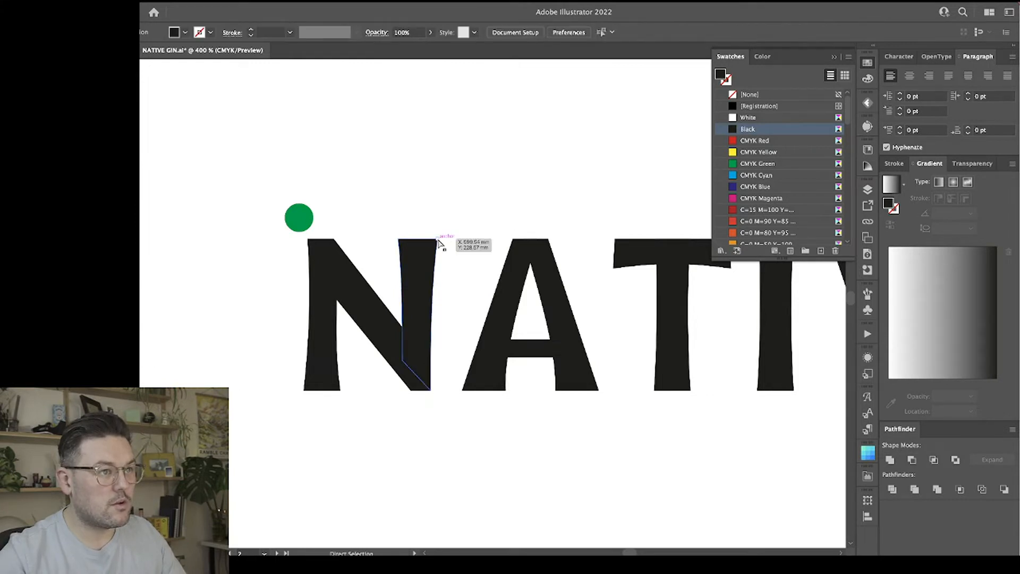
# Move the outer top corner of the N's right stem slightly inward and extend the curve handle beneath it downward.
pyautogui.hotkey('ctrl', '=')
pyautogui.hotkey('ctrl', '=')
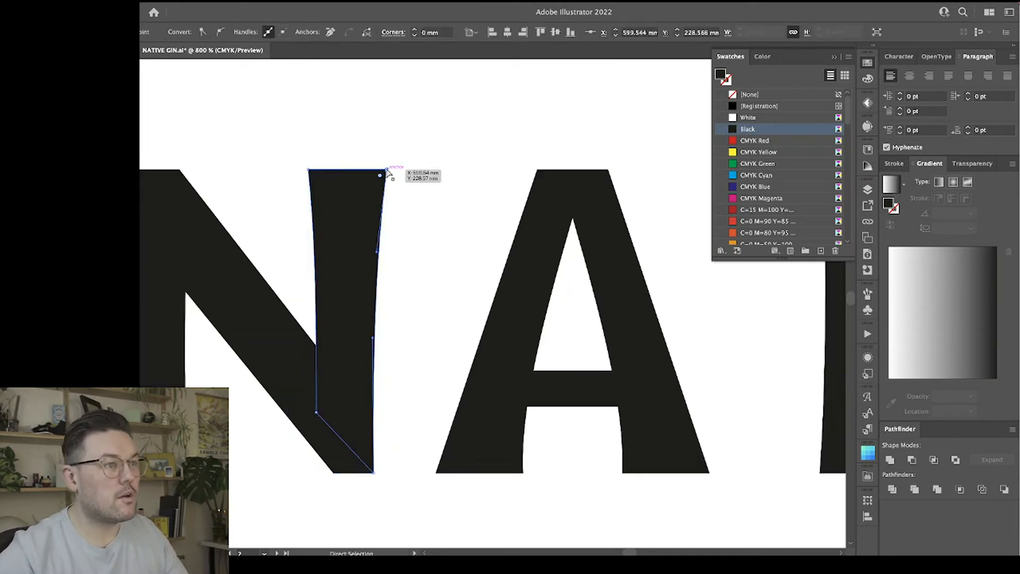
pyautogui.moveTo(388, 172); pyautogui.dragTo(385, 171)
pyautogui.moveTo(383, 170); pyautogui.dragTo(383, 170)
pyautogui.click(417, 198)
pyautogui.click(376, 252)
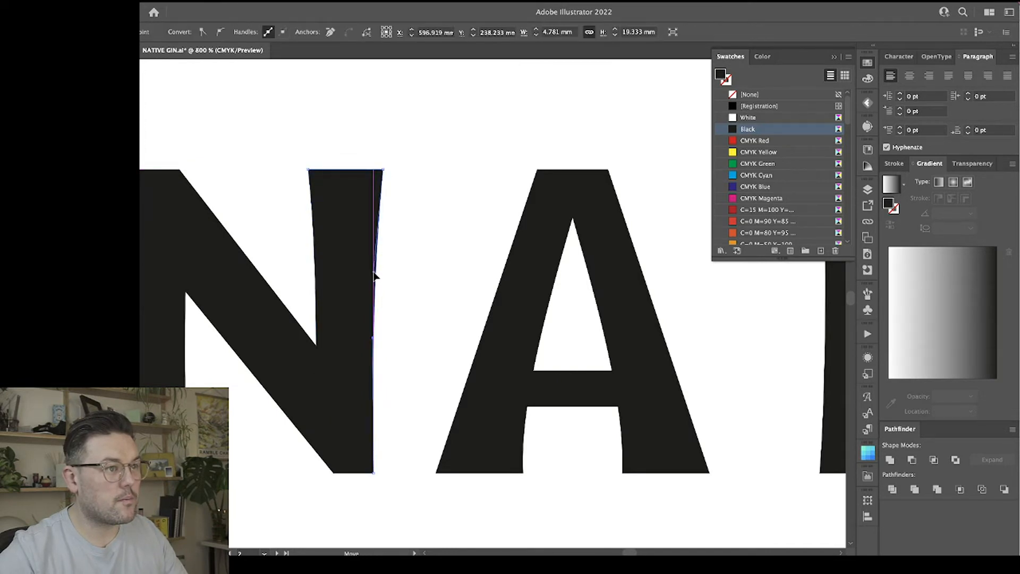
pyautogui.click(428, 278)
pyautogui.press('v')
pyautogui.hotkey('ctrl', '-')
pyautogui.press('a')
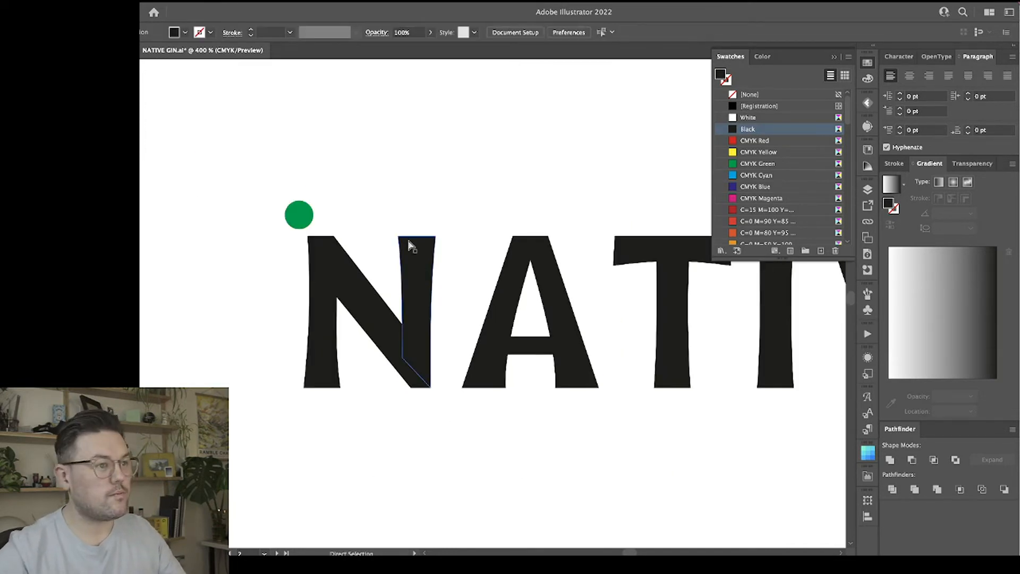
# Narrow the N by shifting its right stem and the lower end of its diagonal toward the left stem.
pyautogui.hscroll(1, 359, 179)
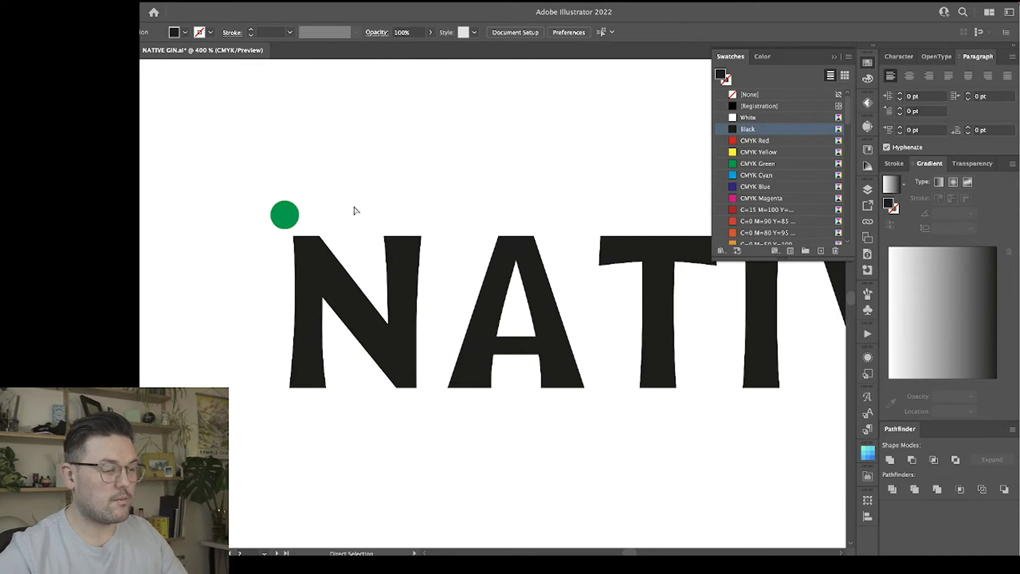
pyautogui.moveTo(368, 209); pyautogui.dragTo(435, 430)
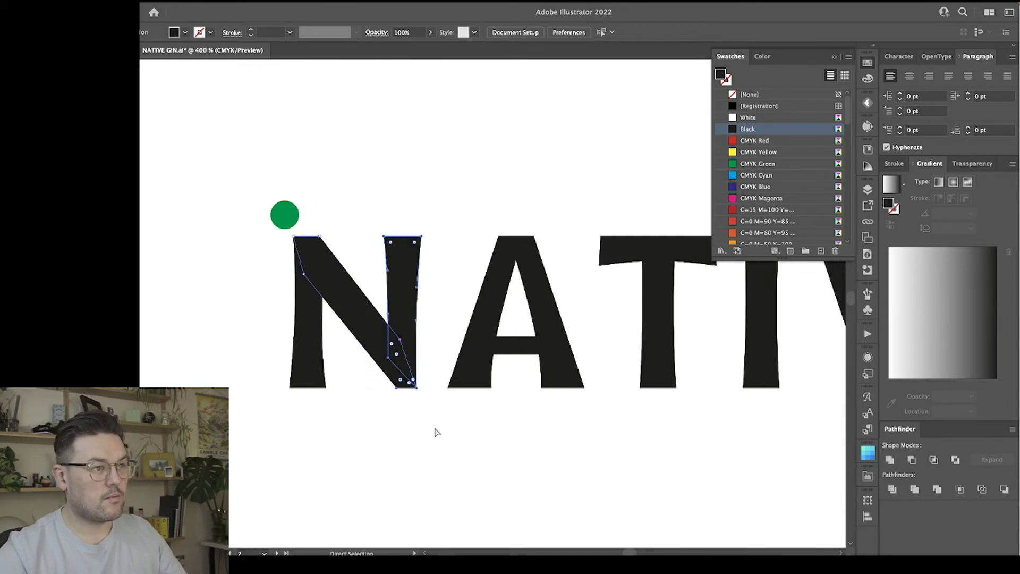
pyautogui.moveTo(420, 236); pyautogui.dragTo(413, 240)
pyautogui.click(417, 304)
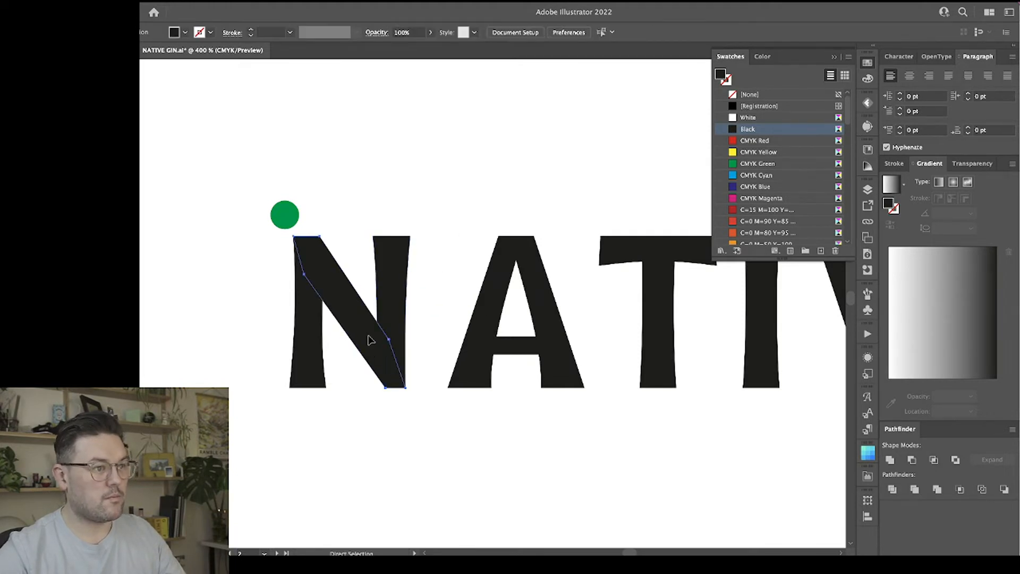
# Nudge the diagonal's anchor inside the N's right stem to the right to thicken the diagonal.
pyautogui.click(388, 340)
pyautogui.press('Right')
pyautogui.press('Right')
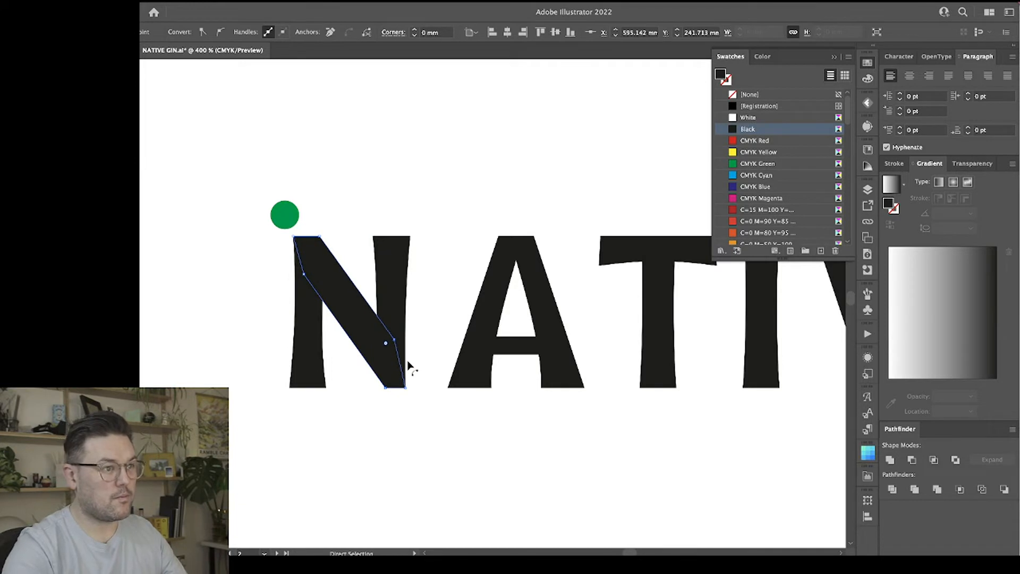
pyautogui.click(430, 298)
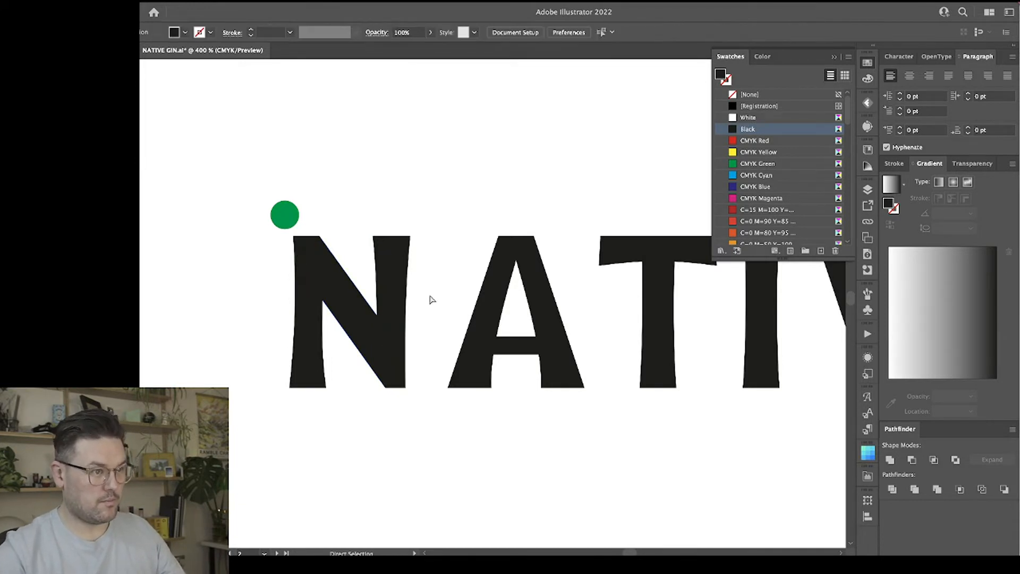
pyautogui.hscroll(-2, 430, 298)
pyautogui.hscroll(5, 396, 196)
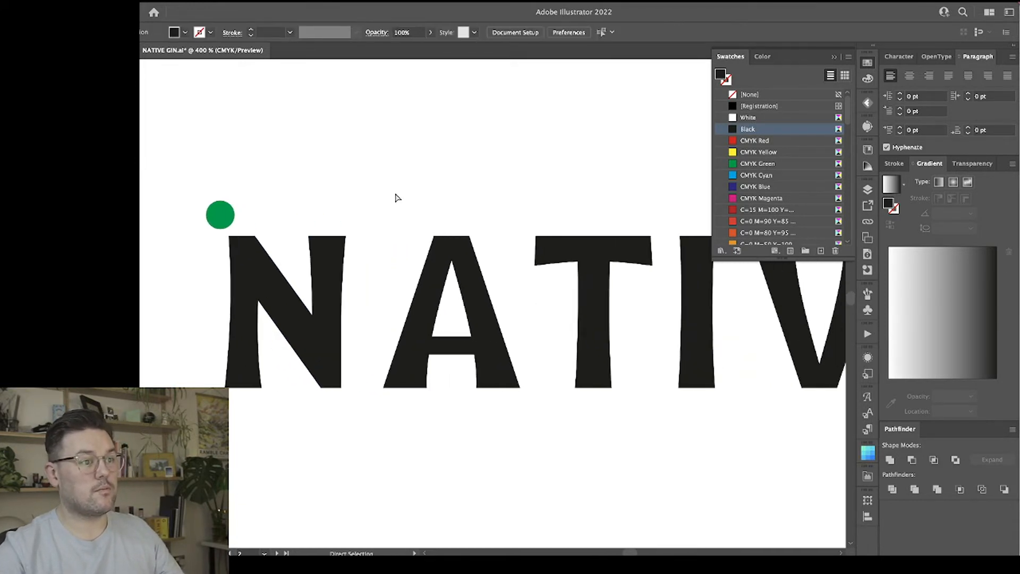
# Move the green reference circle into the gap between the two wordmarks, below the upper A.
pyautogui.press('v')
pyautogui.hotkey('ctrl', '-')
pyautogui.hotkey('ctrl', '-')
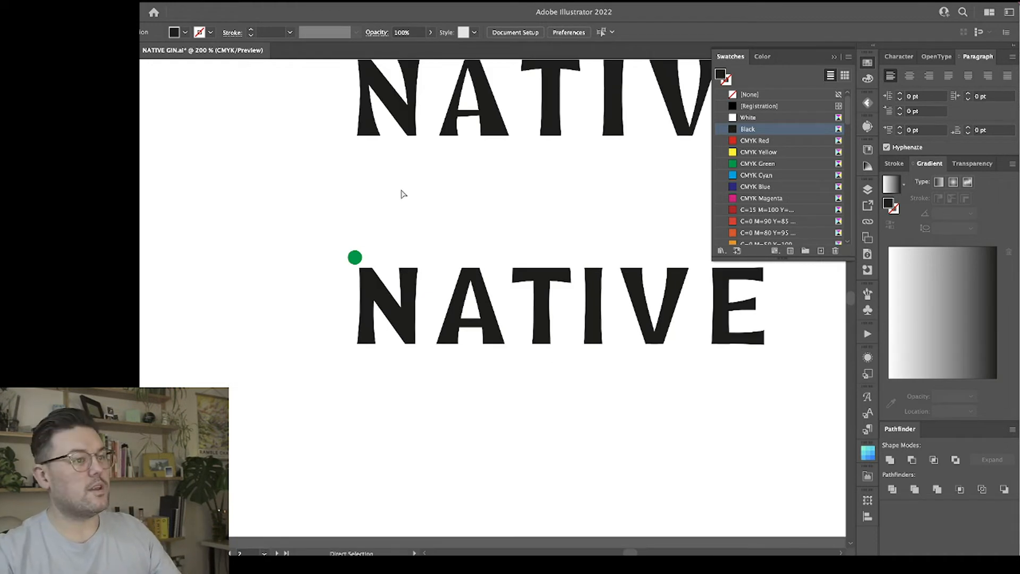
pyautogui.press('a')
pyautogui.moveTo(349, 258); pyautogui.dragTo(475, 177)
pyautogui.hscroll(7, 478, 237)
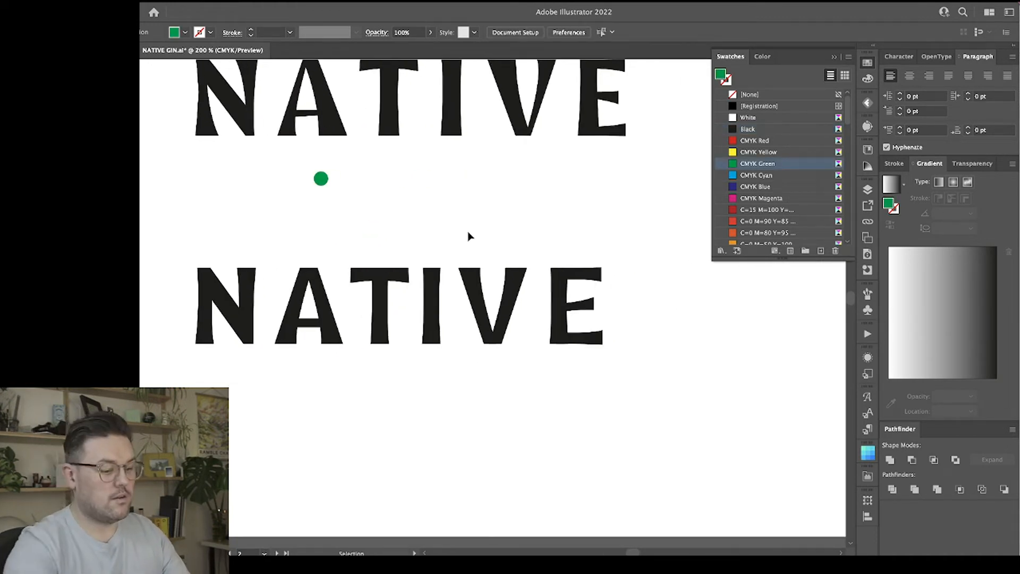
# Narrow the lower wordmark's A by shifting its right leg slightly inward.
pyautogui.hotkey('ctrl', '-')
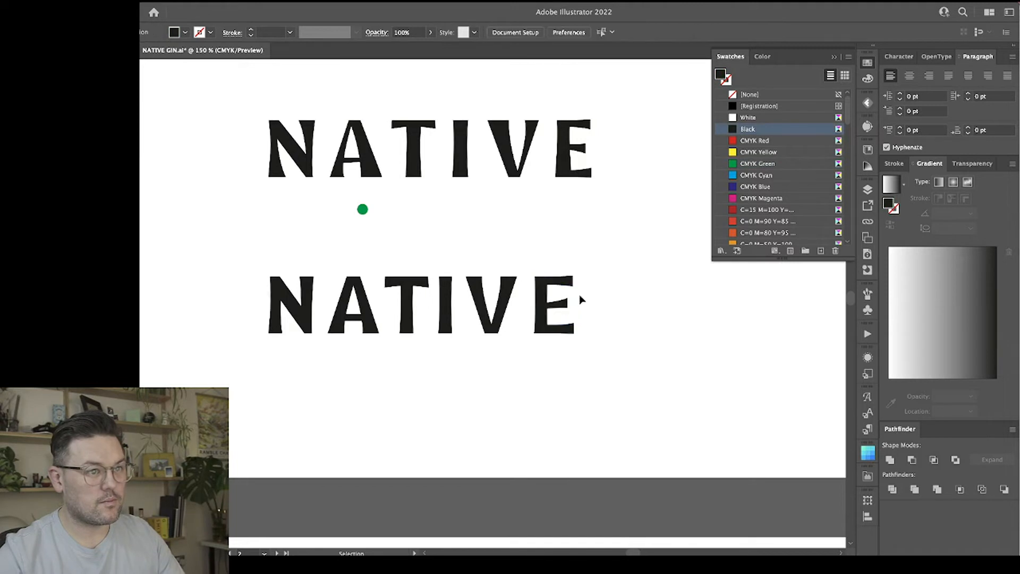
pyautogui.click(558, 291)
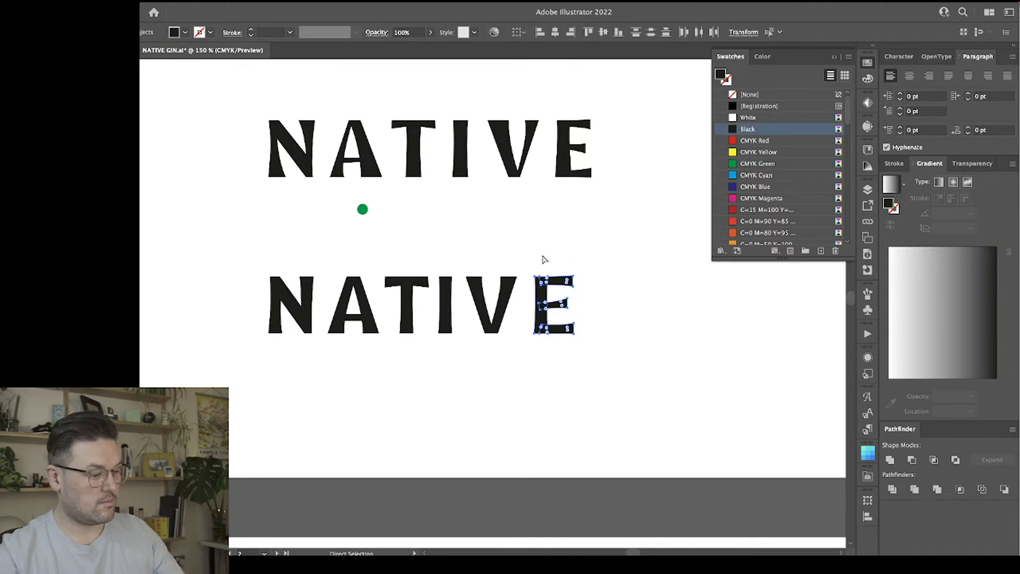
pyautogui.click(548, 260)
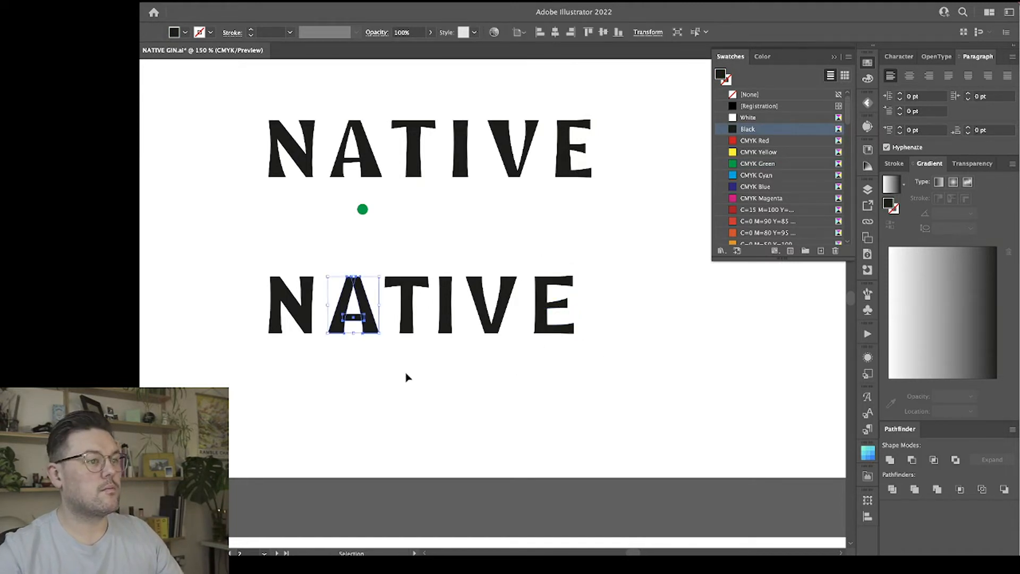
pyautogui.click(370, 329)
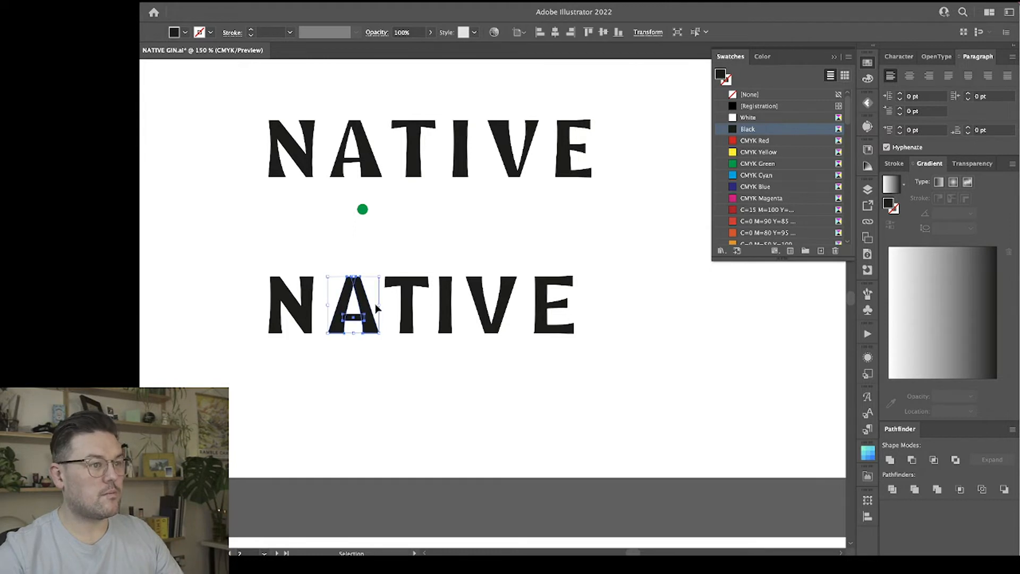
pyautogui.click(377, 371)
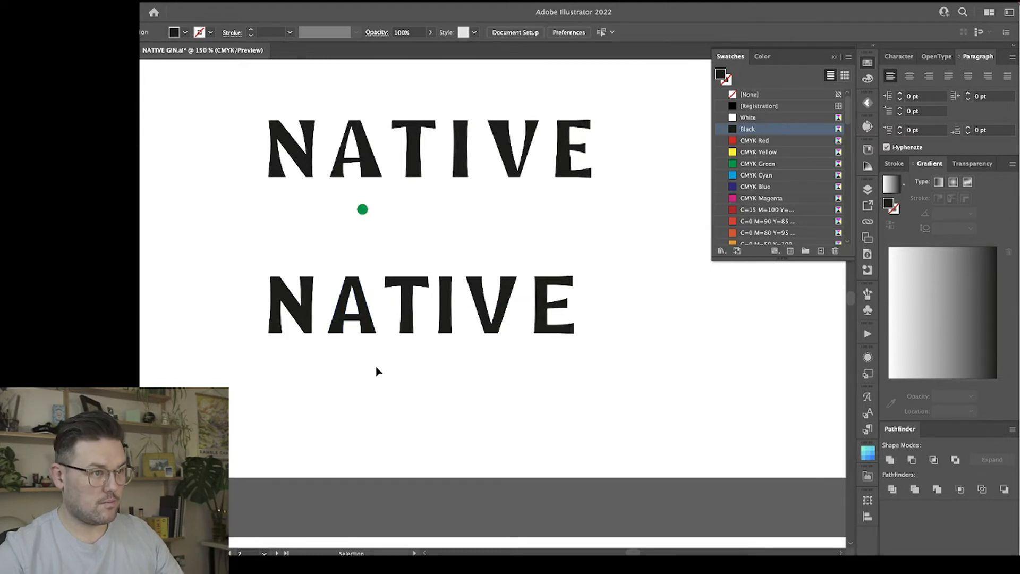
# Nudge the A's right leg outward to open the letter up again slightly.
pyautogui.hotkey('ctrl', '=')
pyautogui.press('a')
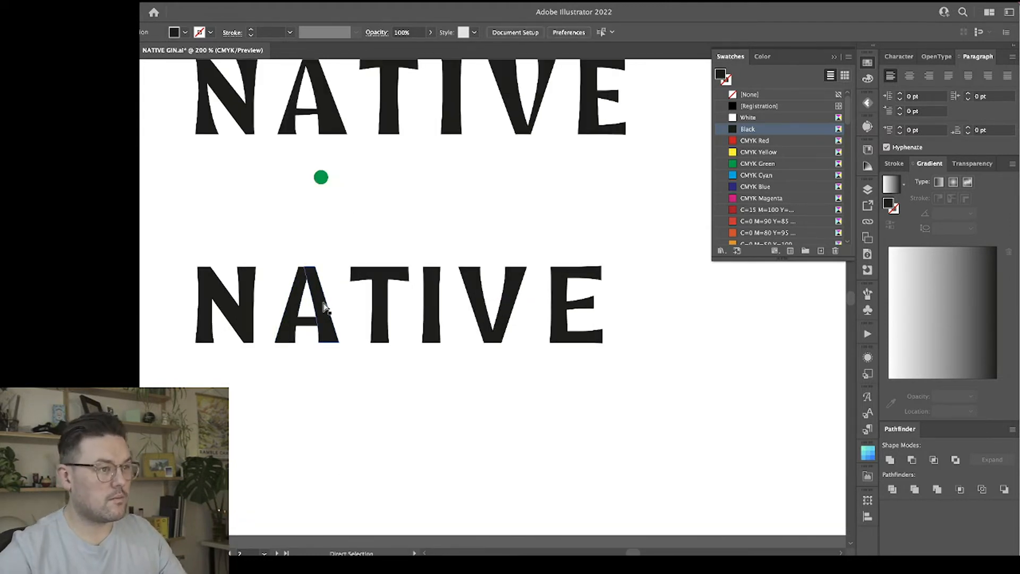
pyautogui.click(322, 308)
pyautogui.press('Right')
pyautogui.press('Right')
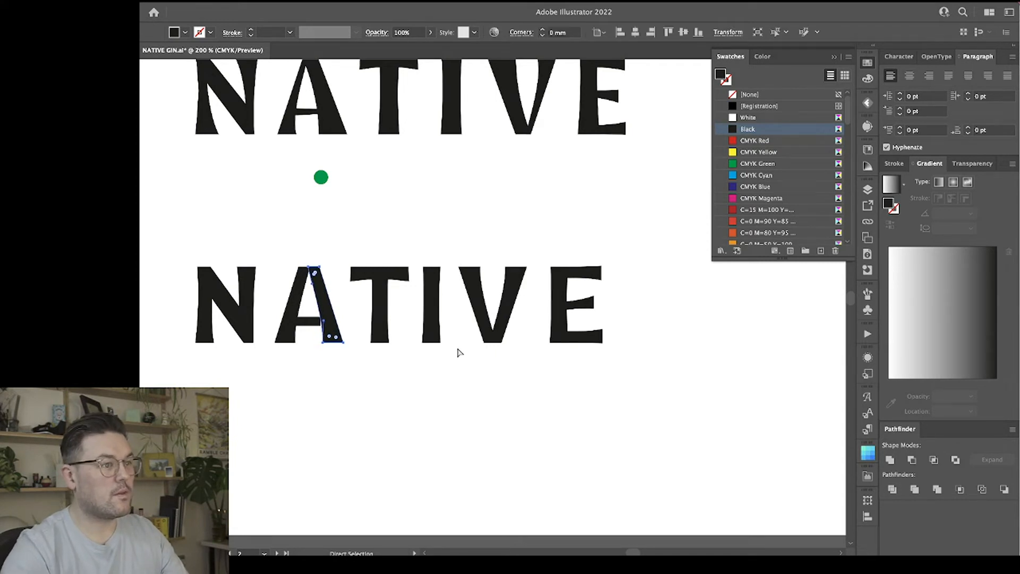
pyautogui.click(375, 395)
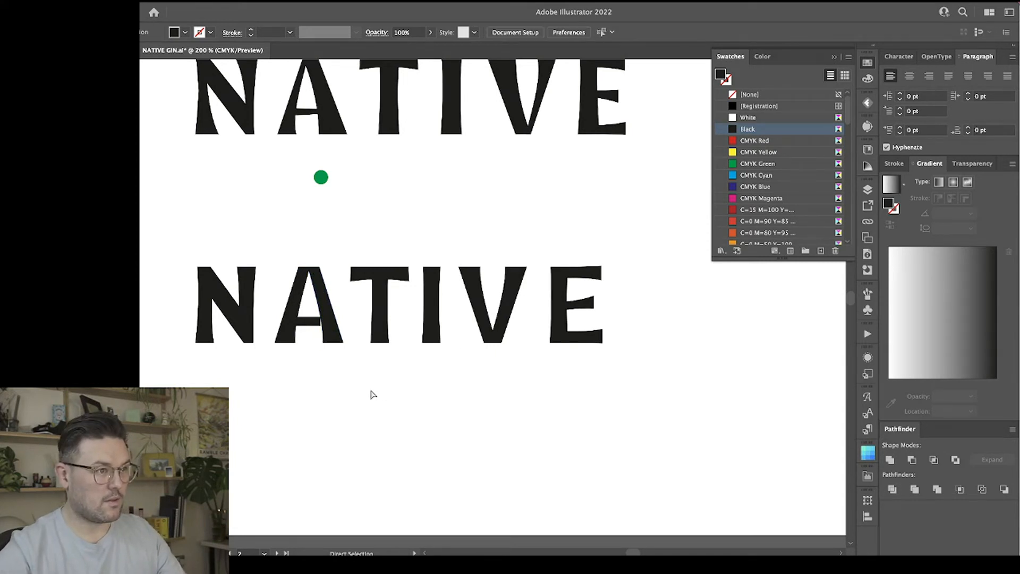
pyautogui.click(312, 322)
pyautogui.click(480, 383)
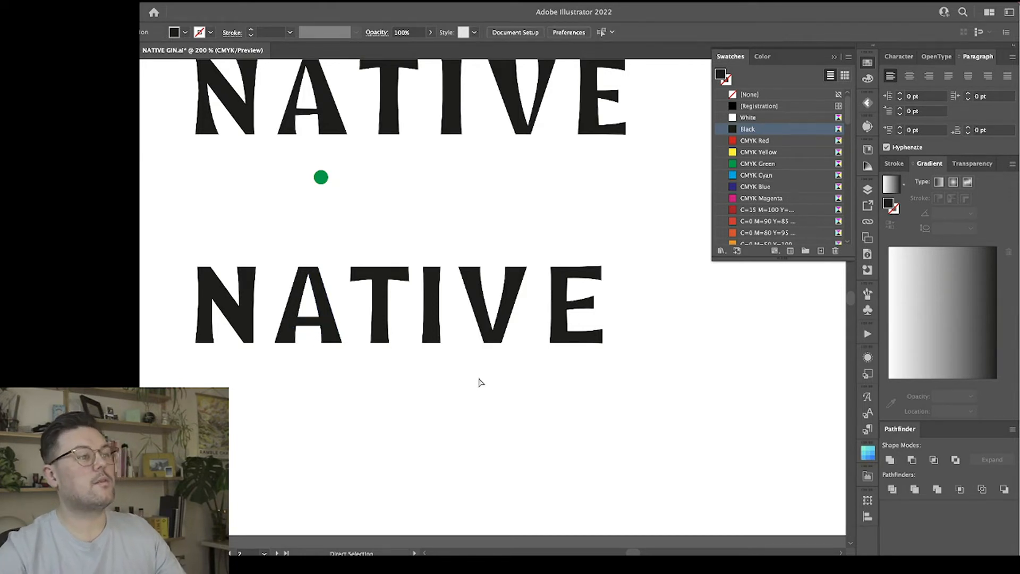
# Slim the feet of the A by moving the inner bottom corners of both legs outward.
pyautogui.hscroll(-3, 481, 382)
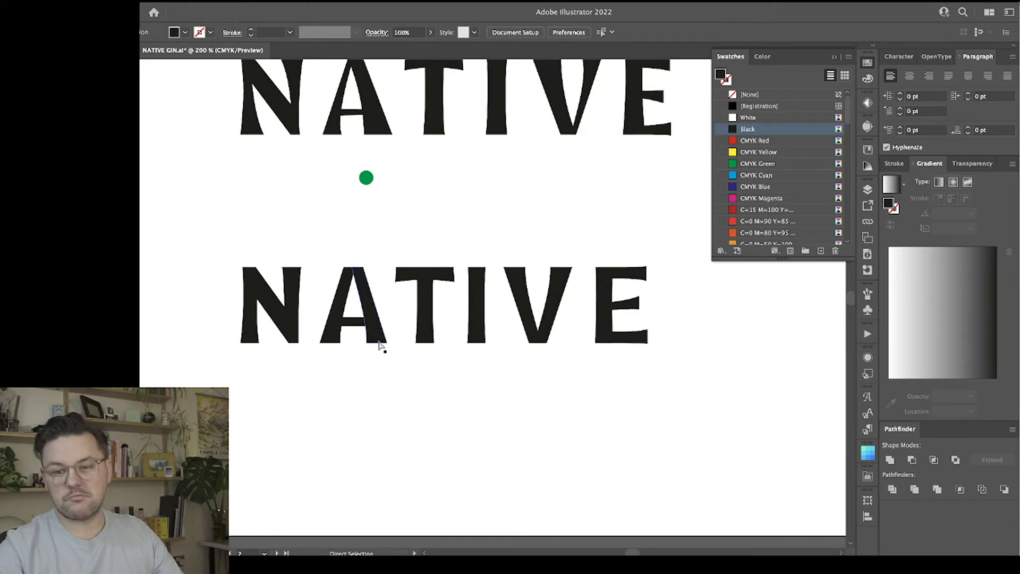
pyautogui.hotkey('ctrl', '=')
pyautogui.hotkey('ctrl', '=')
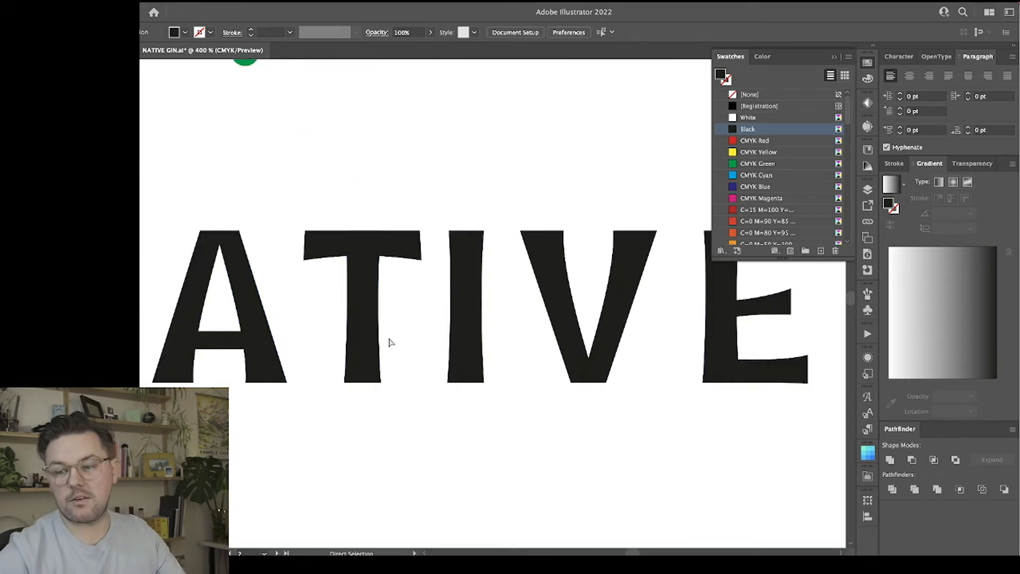
pyautogui.hscroll(-5, 389, 340)
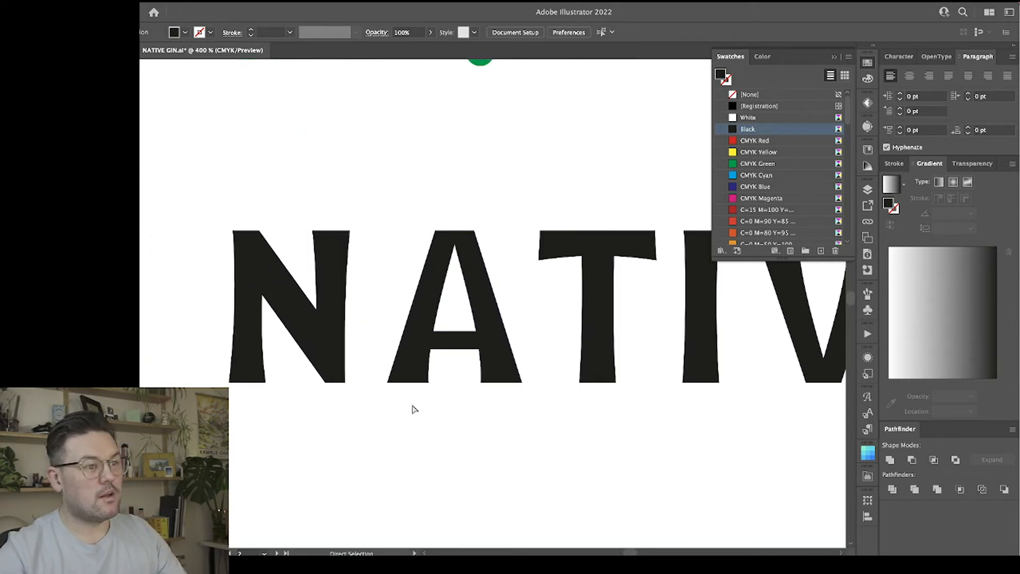
pyautogui.click(421, 380)
pyautogui.click(428, 381)
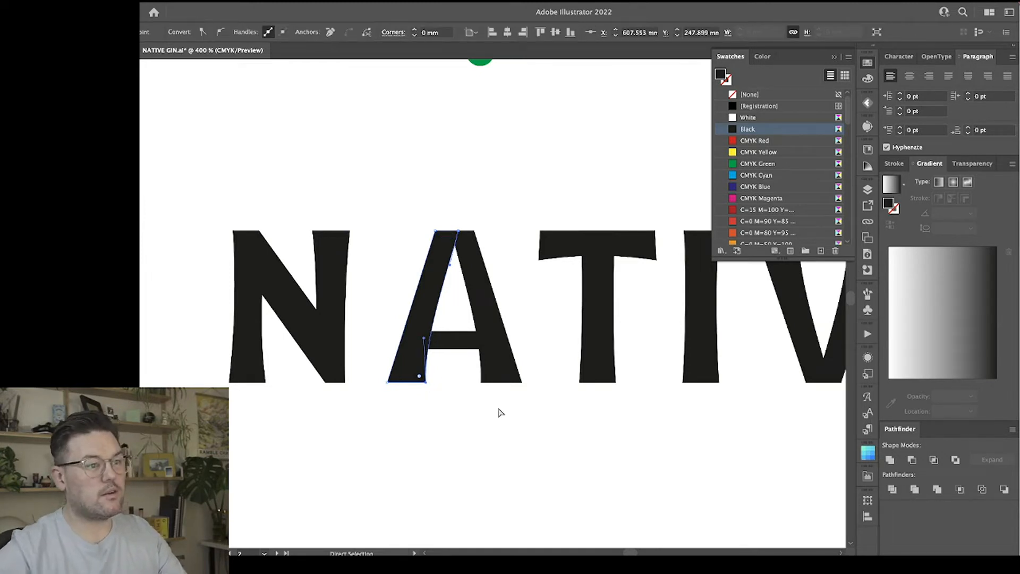
pyautogui.click(480, 382)
pyautogui.hscroll(1, 483, 389)
pyautogui.click(530, 431)
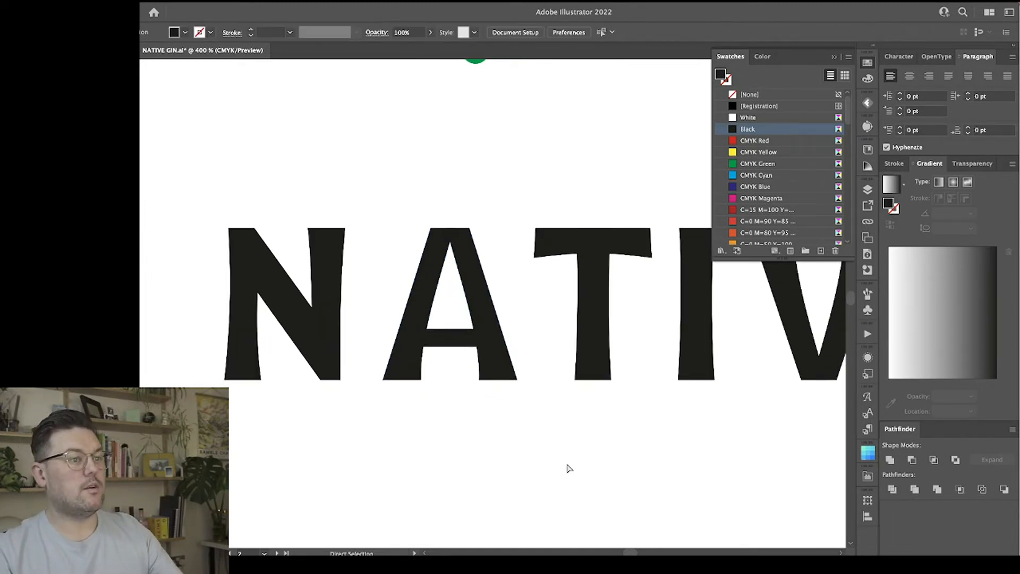
# Widen the A's flat top by moving the outer top corners of both legs slightly outward.
pyautogui.hscroll(5, 566, 467)
pyautogui.click(350, 232)
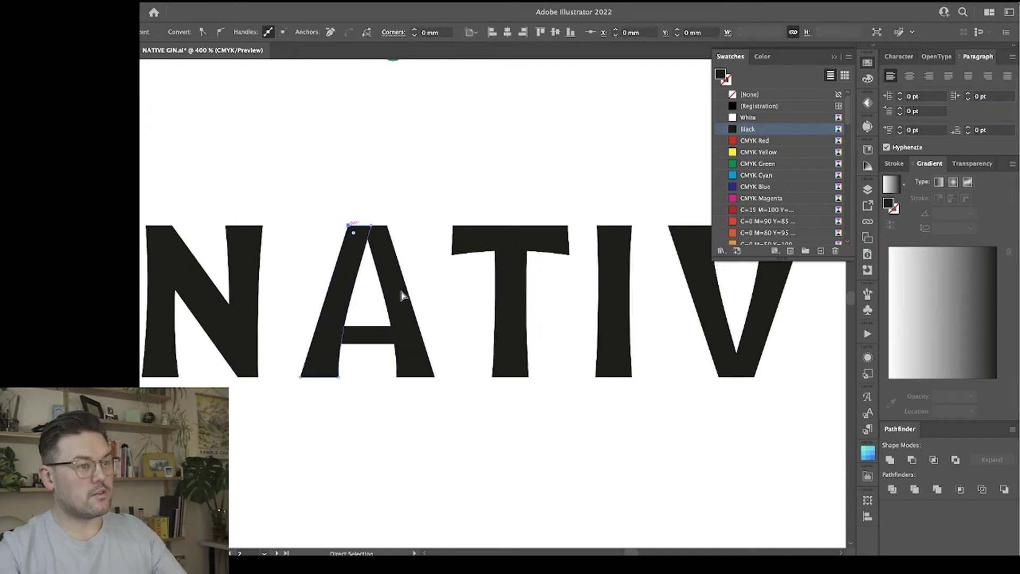
pyautogui.click(386, 226)
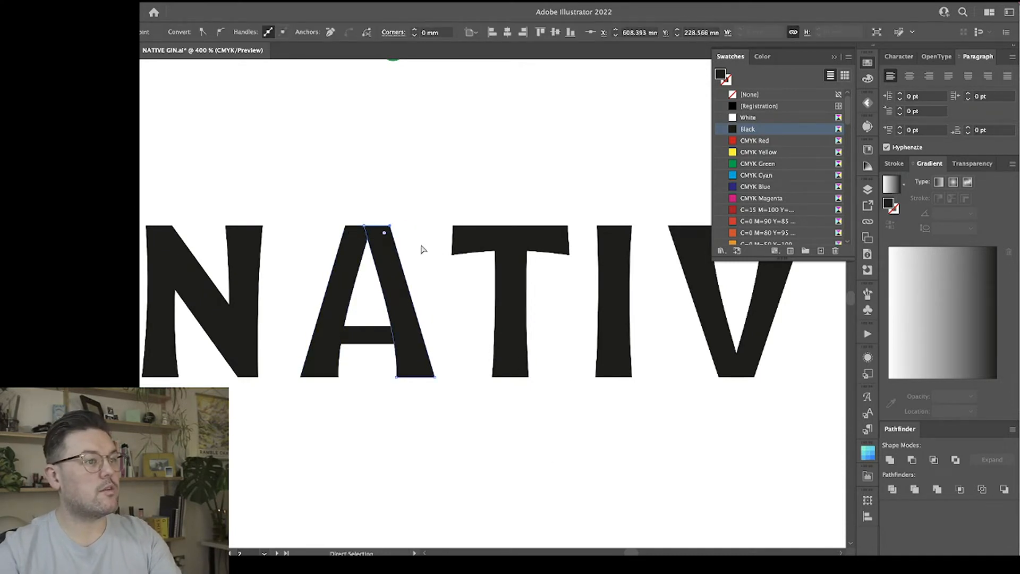
pyautogui.click(456, 321)
# Thin the ends of the T's crossbar by moving its curved bottom edge's points slightly upward.
pyautogui.scroll(-1, 457, 441)
pyautogui.hscroll(2, 459, 443)
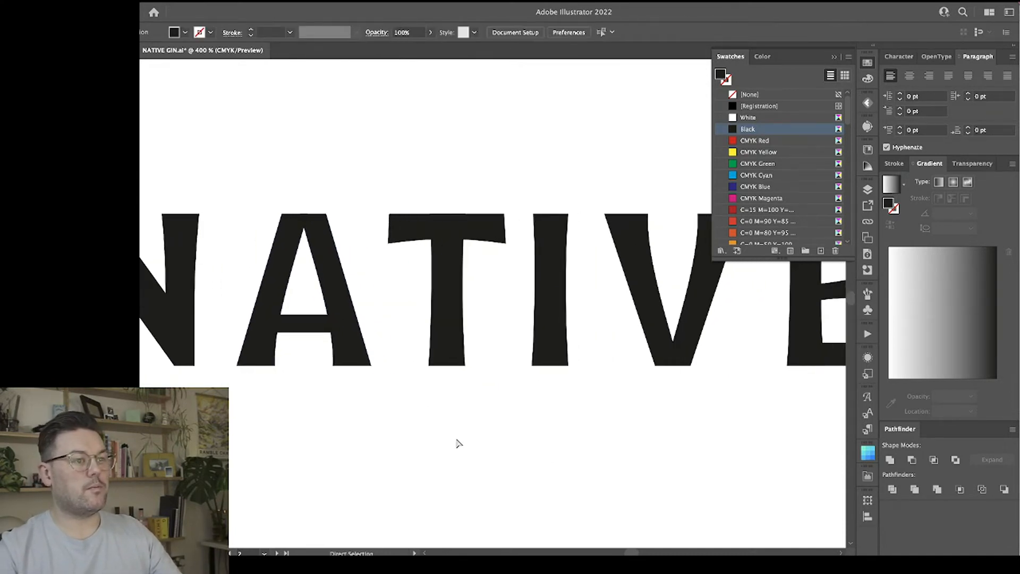
pyautogui.click(417, 232)
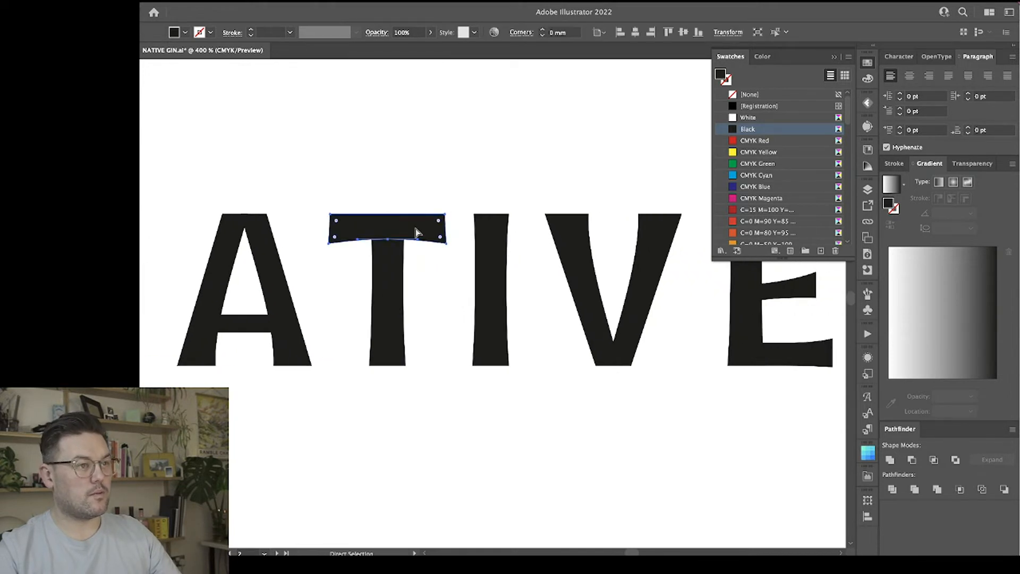
pyautogui.click(387, 240)
pyautogui.keyDown('shift'); pyautogui.click(329, 244); pyautogui.keyUp('shift')
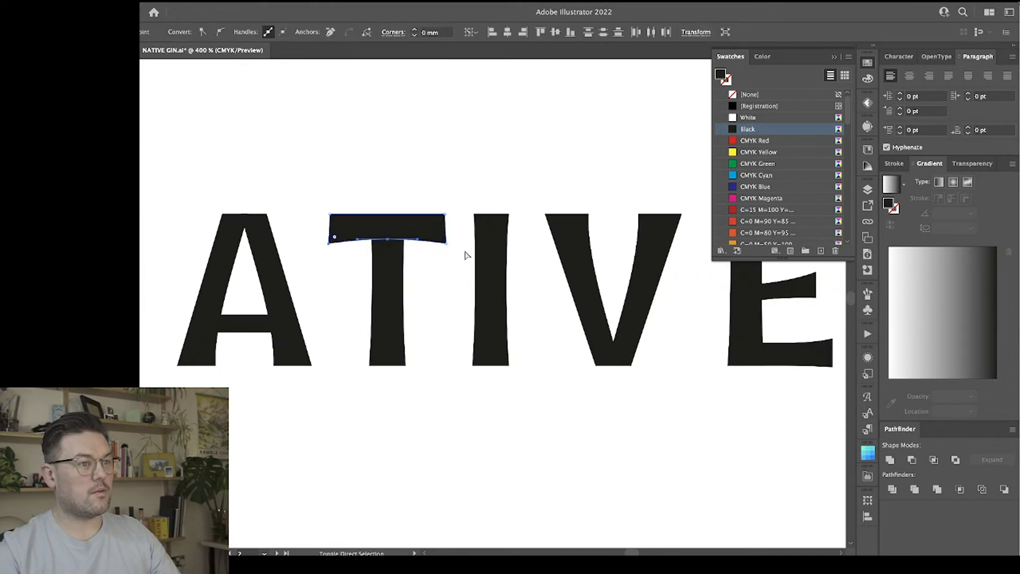
pyautogui.keyDown('shift'); pyautogui.click(446, 244); pyautogui.keyUp('shift')
pyautogui.press('Up')
pyautogui.click(448, 305)
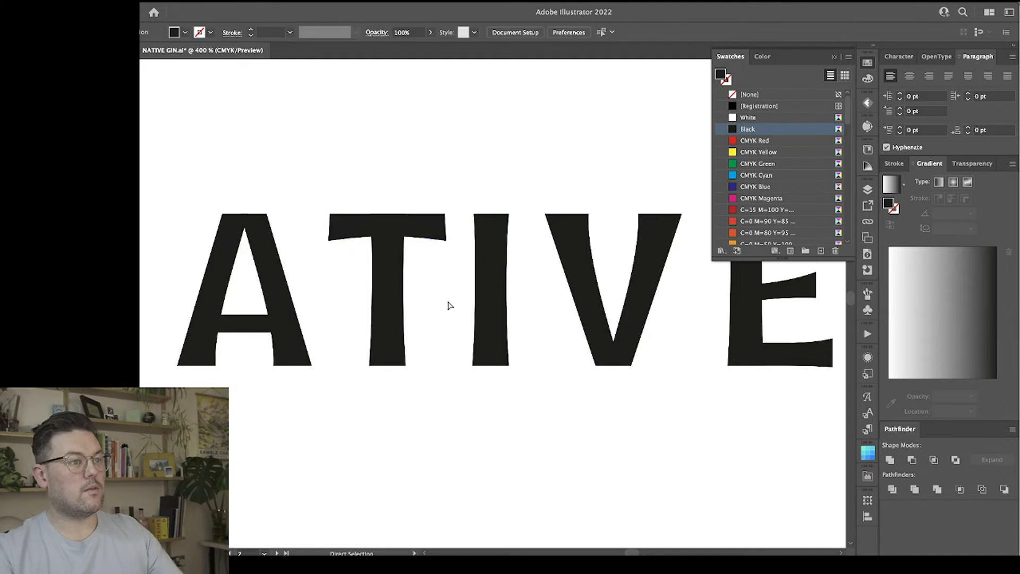
# Thicken the A's crossbar by raising its top edge.
pyautogui.hscroll(-2, 448, 305)
pyautogui.hscroll(-4, 447, 305)
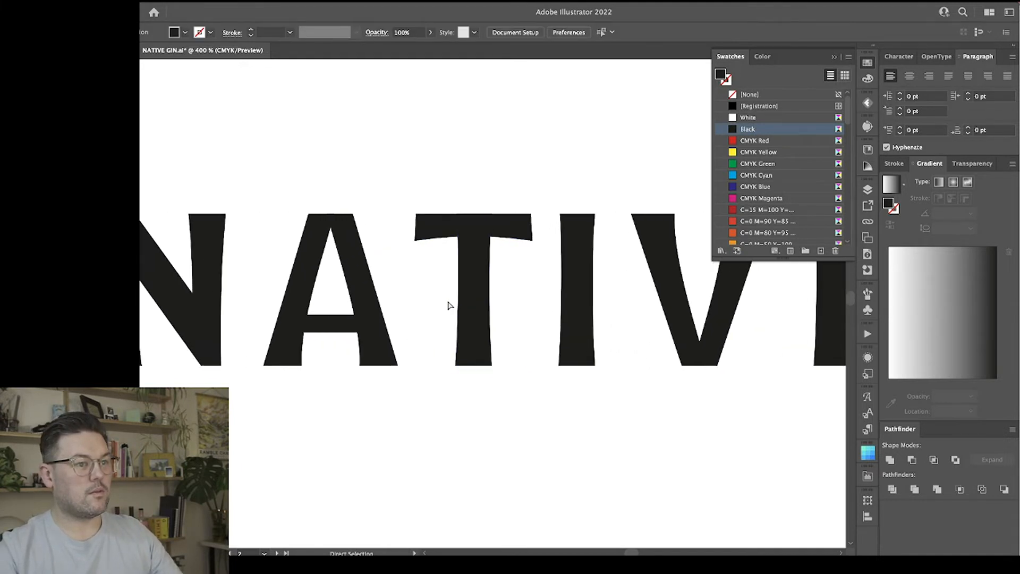
pyautogui.hscroll(-5, 448, 305)
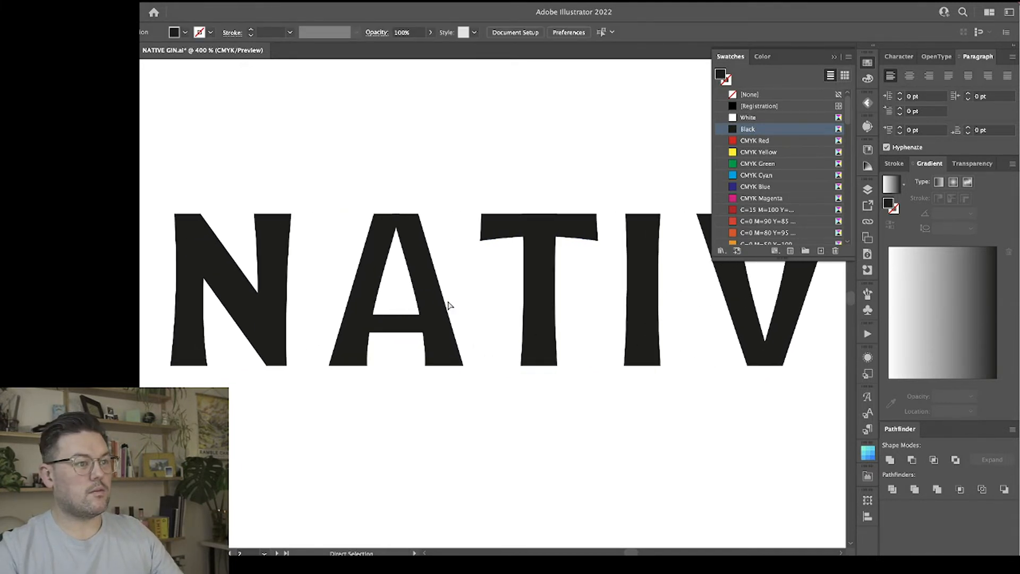
pyautogui.click(393, 329)
pyautogui.press('v')
pyautogui.moveTo(395, 317); pyautogui.dragTo(396, 312)
pyautogui.click(405, 377)
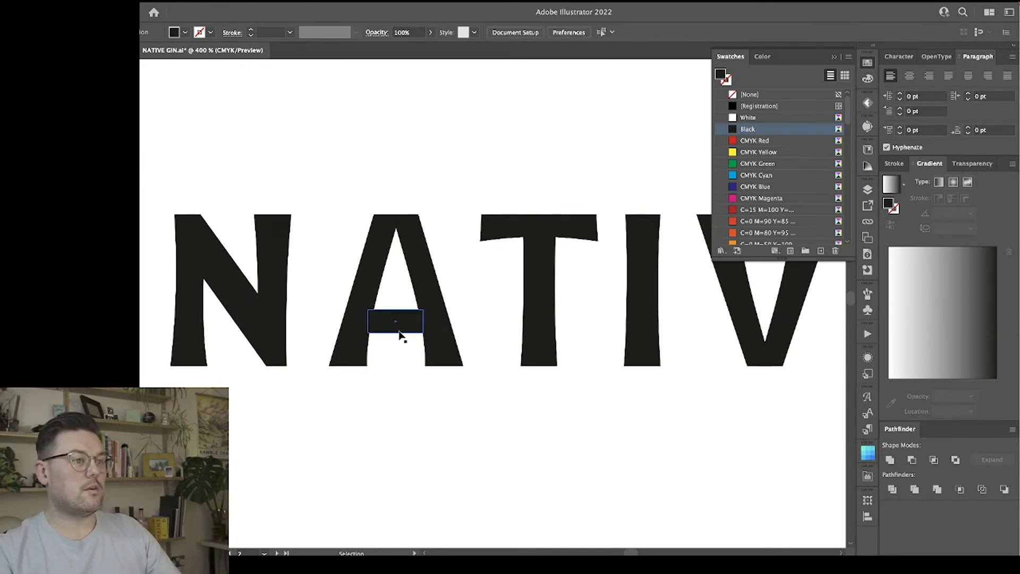
pyautogui.click(399, 327)
pyautogui.click(405, 385)
pyautogui.press('a')
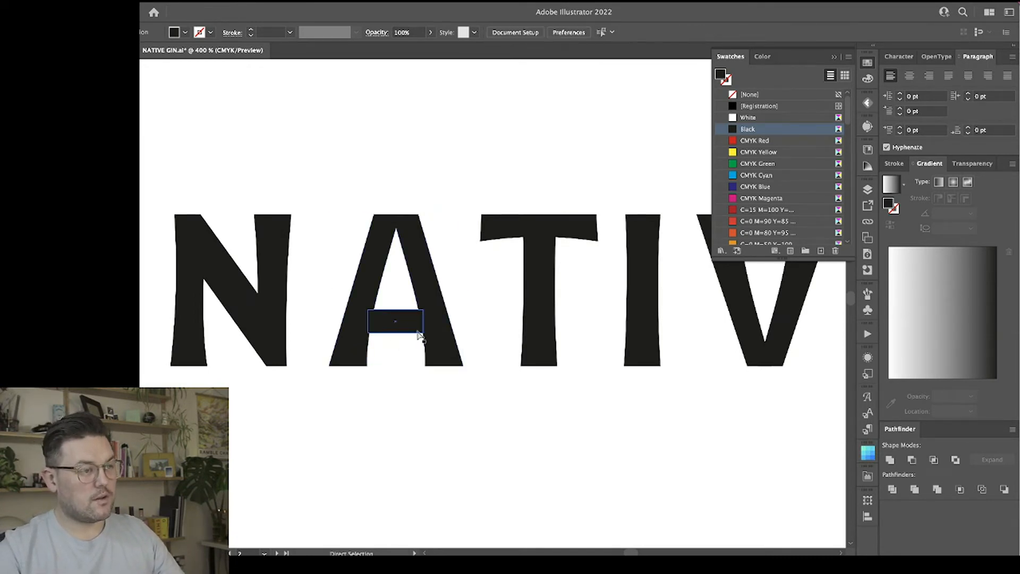
# Fine-tune the thickness of the A's crossbar by lowering its top edge very slightly.
pyautogui.hotkey('ctrl', '=')
pyautogui.hotkey('ctrl', '=')
pyautogui.click(318, 346)
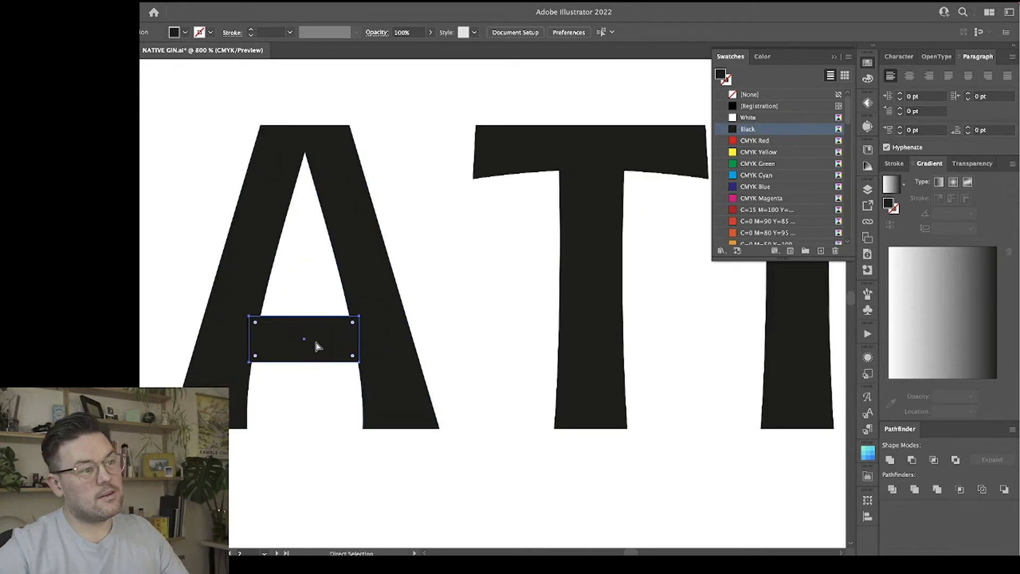
pyautogui.press('v')
pyautogui.moveTo(305, 317); pyautogui.dragTo(306, 318)
pyautogui.click(482, 308)
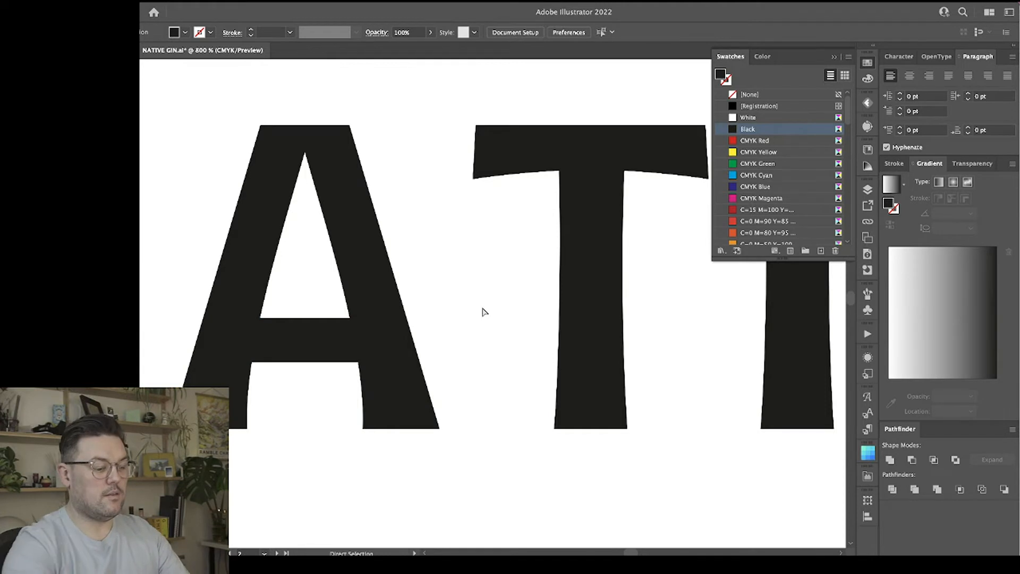
# Bend the upper edge of the N's diagonal into a slight inward curve.
pyautogui.hotkey('ctrl', '-')
pyautogui.hotkey('ctrl', '-')
pyautogui.hotkey('ctrl', '-')
pyautogui.hotkey('ctrl', '-')
pyautogui.hotkey('ctrl', '-')
pyautogui.hotkey('ctrl', '+')
pyautogui.hotkey('ctrl', '+')
pyautogui.hotkey('ctrl', '+')
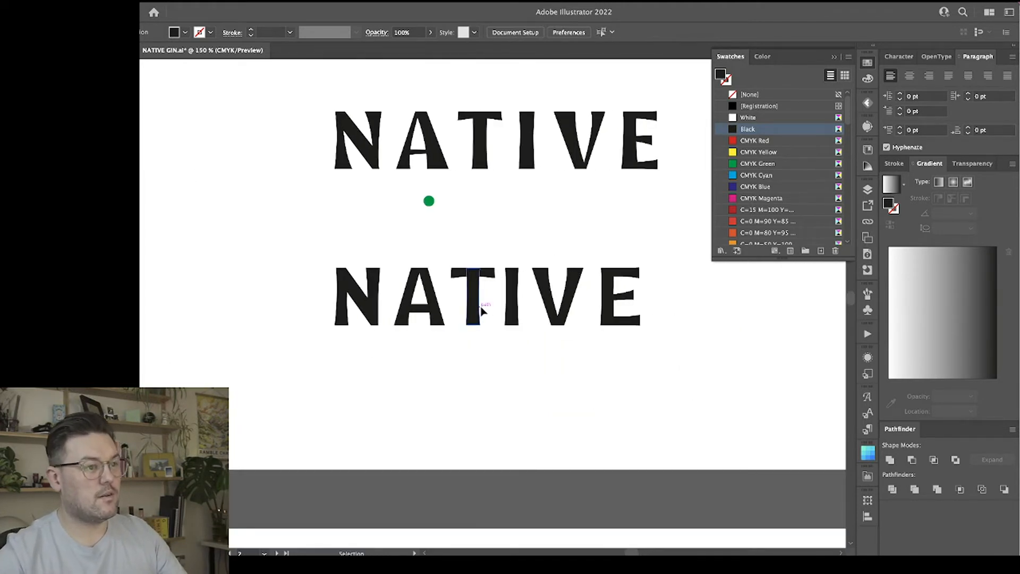
pyautogui.moveTo(247, 290); pyautogui.dragTo(534, 290)
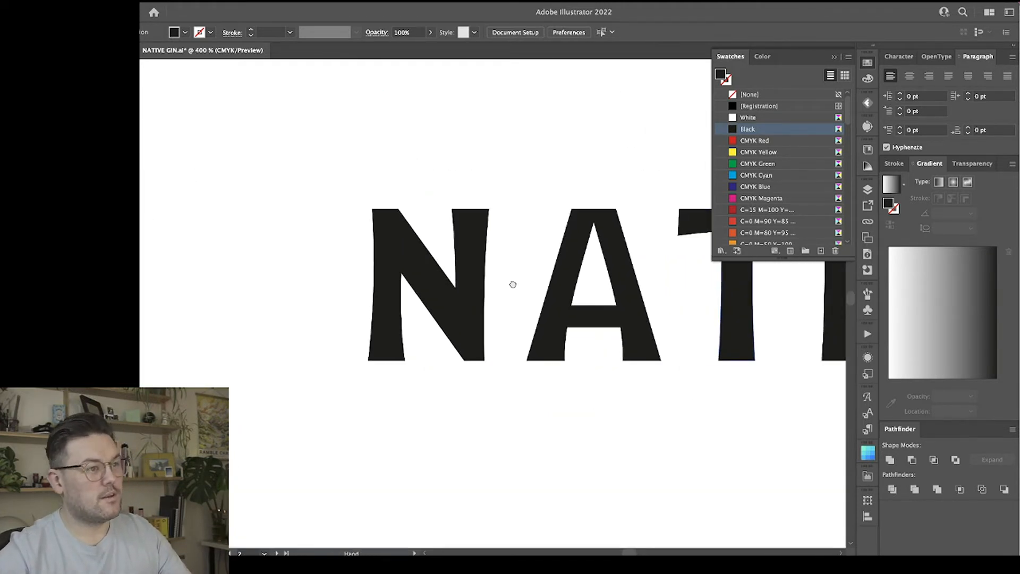
pyautogui.click(420, 239)
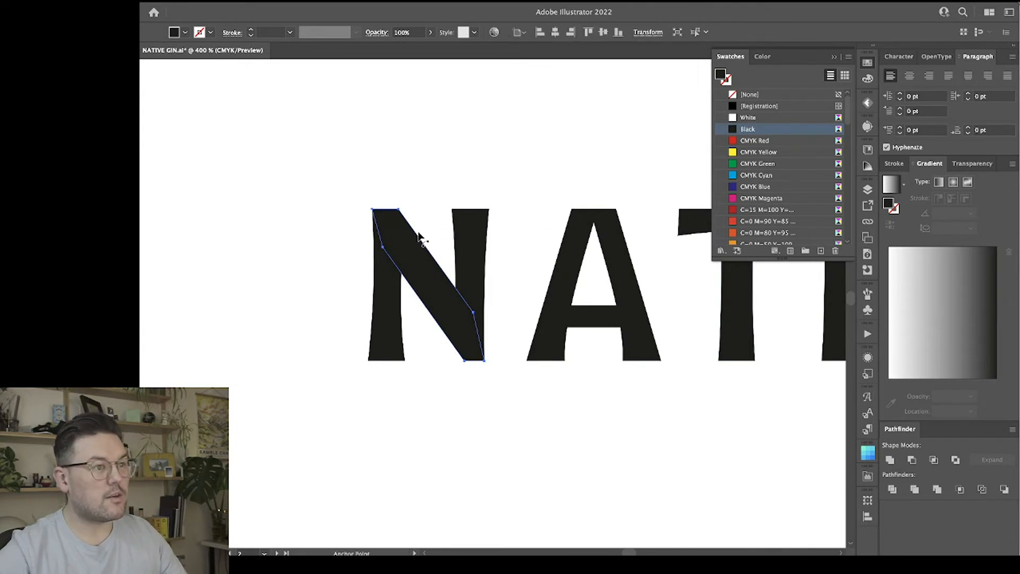
pyautogui.click(420, 249)
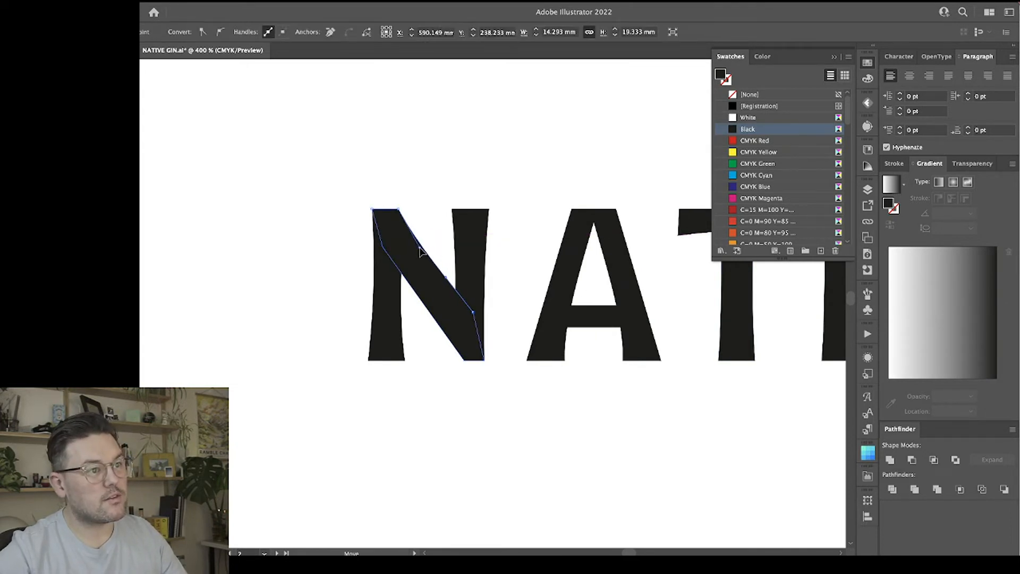
pyautogui.moveTo(448, 282); pyautogui.dragTo(448, 287)
pyautogui.click(440, 309)
pyautogui.click(466, 437)
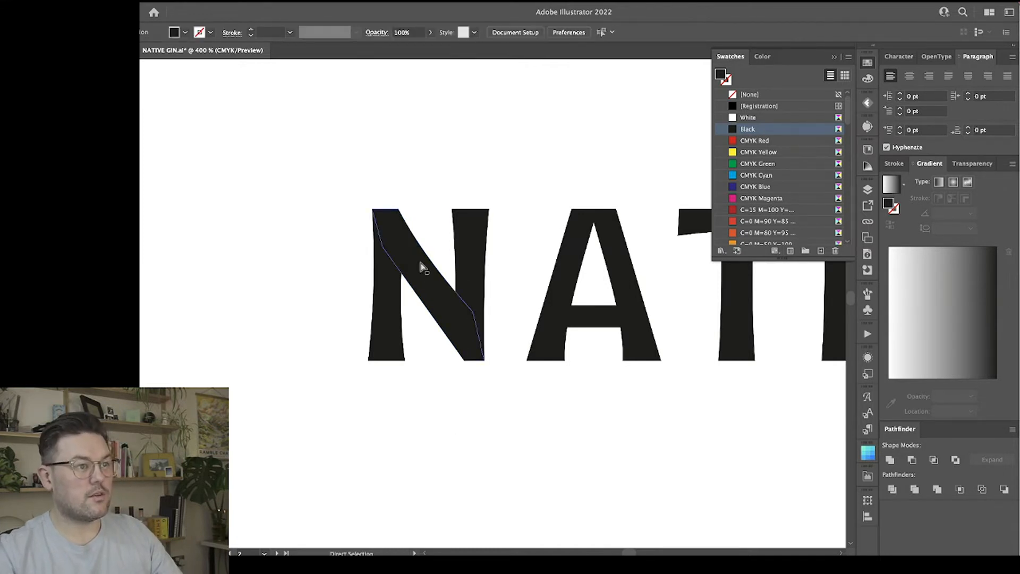
# Bend the lower edge of the N's diagonal inward and adjust its handles to mirror the upper curve.
pyautogui.click(428, 302)
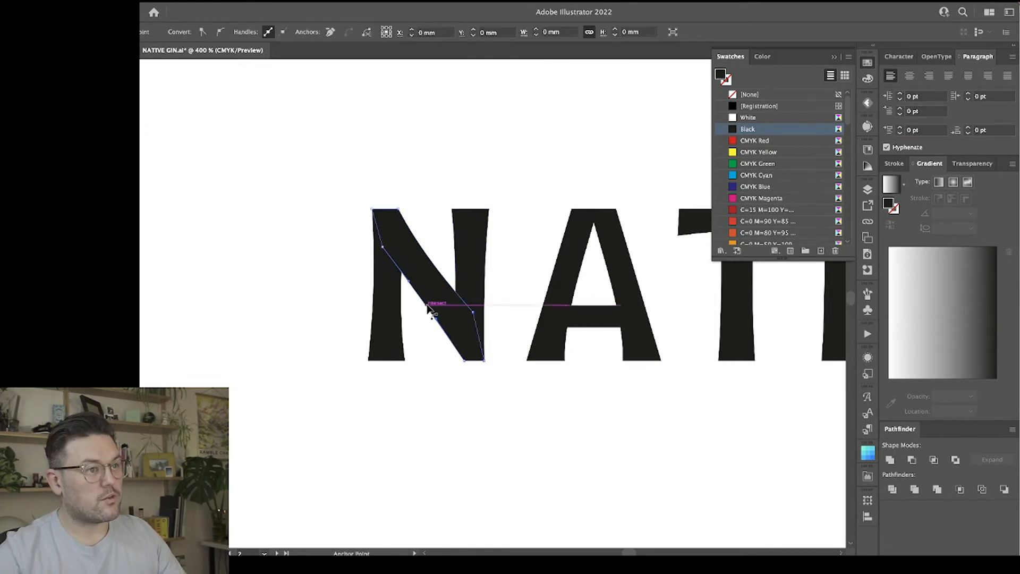
pyautogui.moveTo(436, 319); pyautogui.dragTo(440, 316)
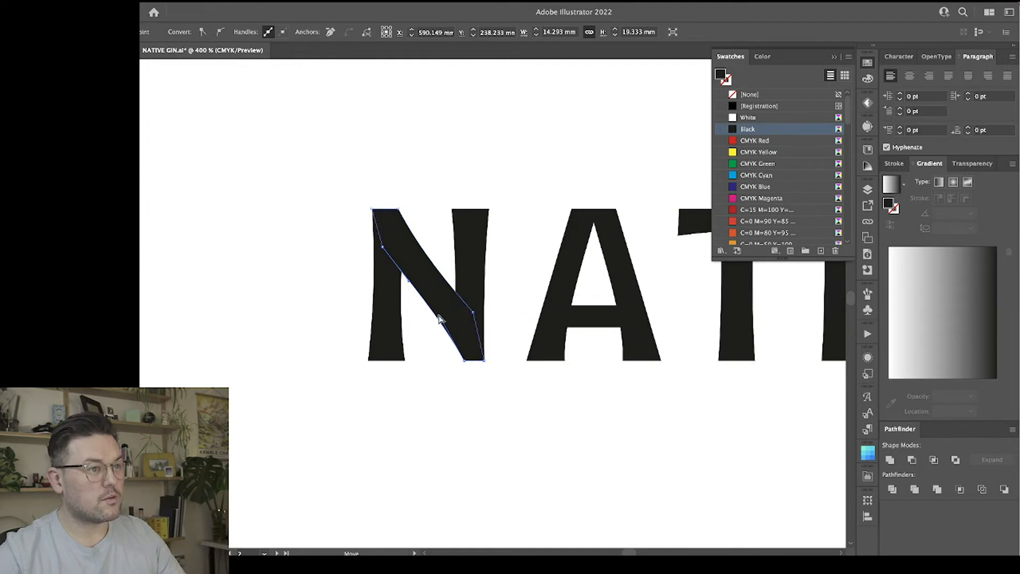
pyautogui.moveTo(409, 281); pyautogui.dragTo(406, 276)
pyautogui.click(433, 403)
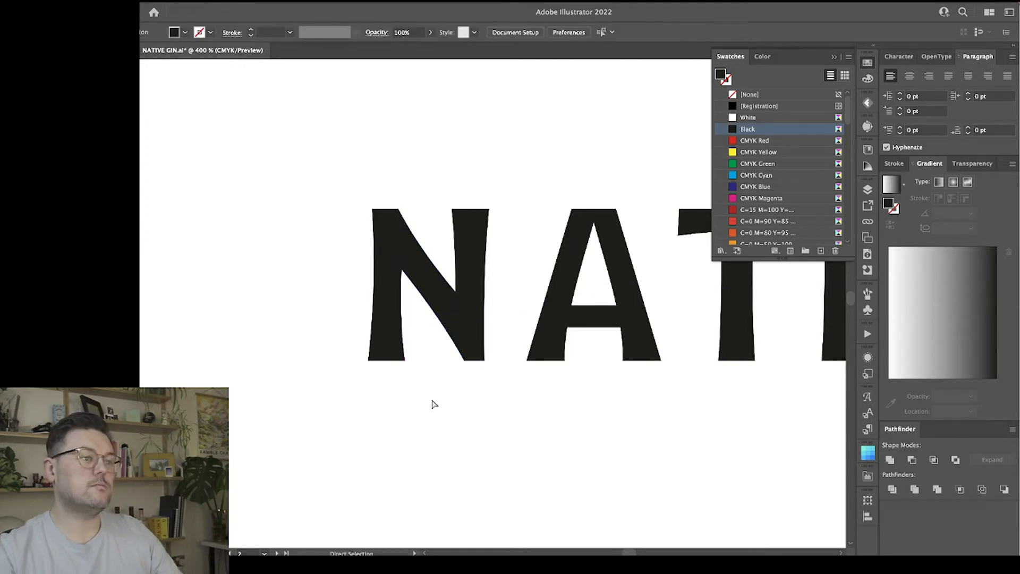
# Delete the V from the lower wordmark and put a copy of the refined A in its place.
pyautogui.hscroll(3, 433, 403)
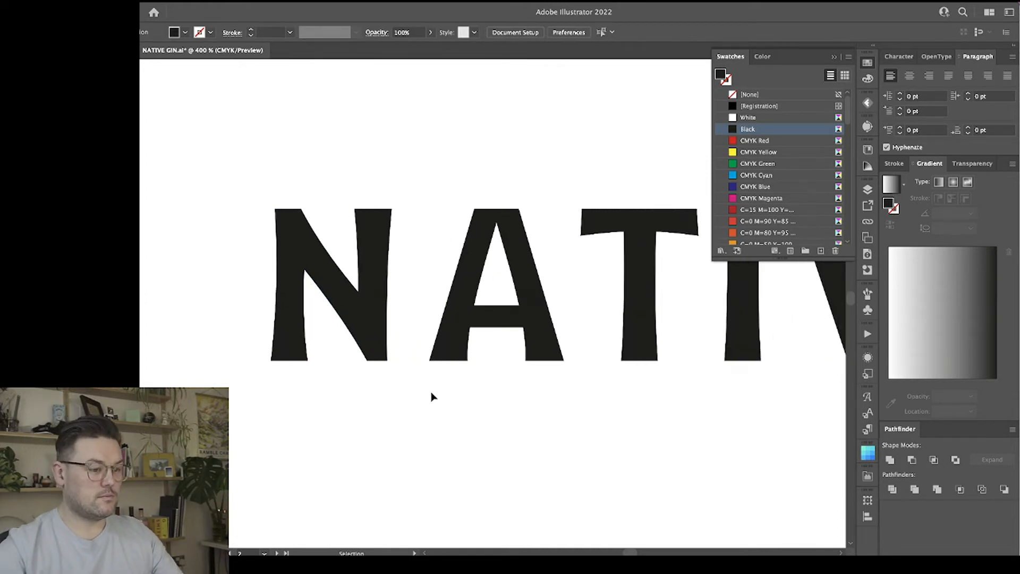
pyautogui.hotkey('ctrl', '-')
pyautogui.hotkey('ctrl', '-')
pyautogui.press('a')
pyautogui.hscroll(5, 432, 396)
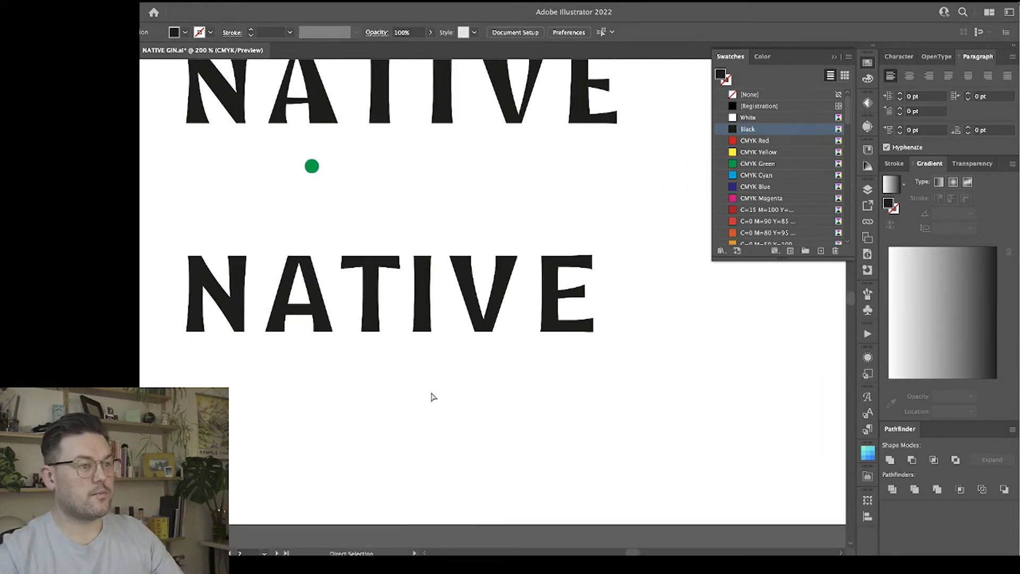
pyautogui.hscroll(-1, 431, 393)
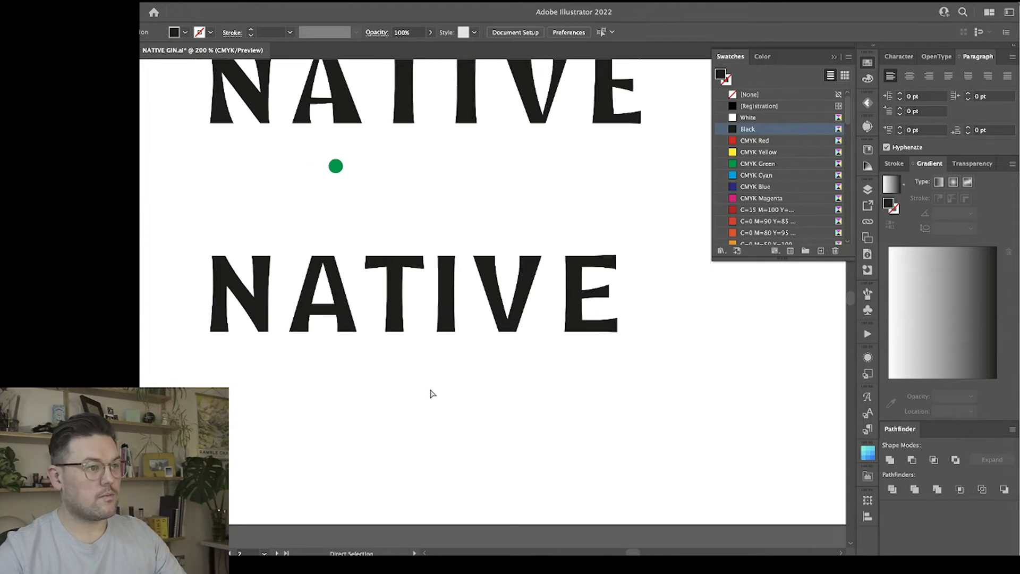
pyautogui.press('v')
pyautogui.click(500, 318)
pyautogui.press('Delete')
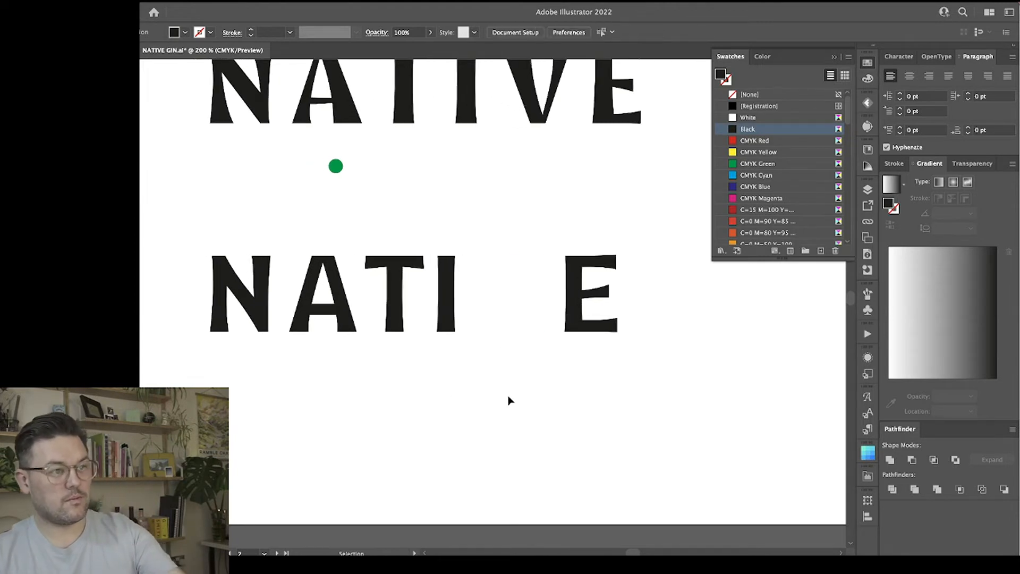
pyautogui.click(338, 304)
pyautogui.moveTo(340, 285); pyautogui.dragTo(519, 318)
# Turn the copied A into a V by deleting its crossbar and rotating the legs 180 degrees, then shift it slightly toward the I.
pyautogui.press('a')
pyautogui.click(514, 338)
pyautogui.click(517, 309)
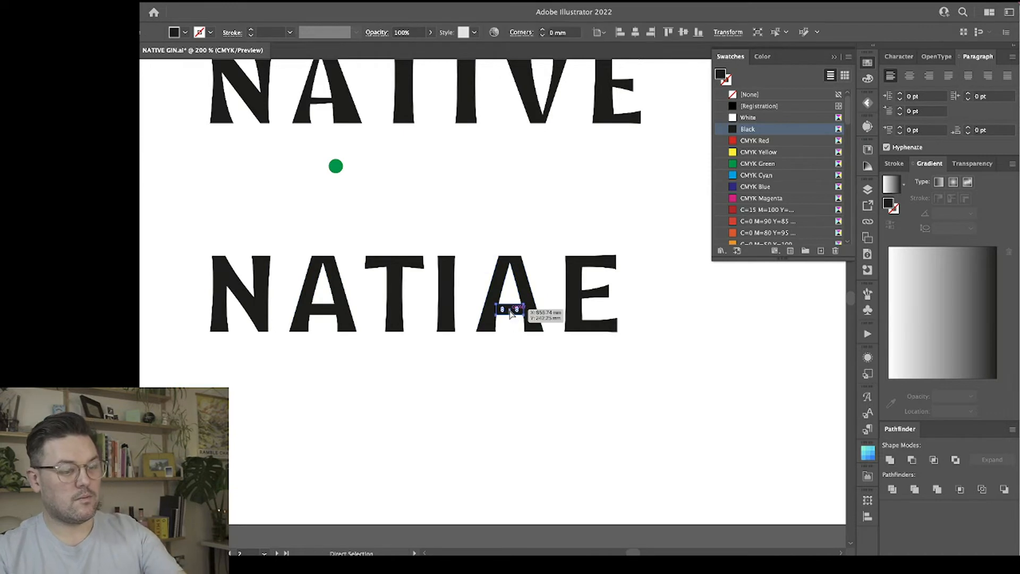
pyautogui.press('Delete')
pyautogui.click(527, 288)
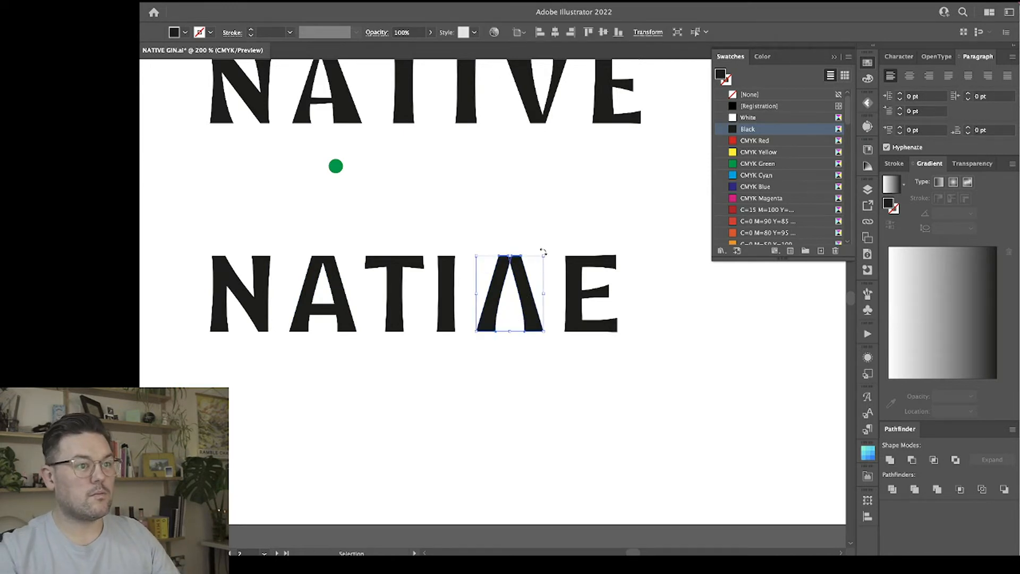
pyautogui.moveTo(543, 252); pyautogui.dragTo(470, 353)
pyautogui.moveTo(523, 314); pyautogui.dragTo(516, 315)
pyautogui.click(573, 322)
# Place the whole refined lower wordmark on the empty artboard beside the current one, roughly centred across its width.
pyautogui.press('a')
pyautogui.press('super+minus')
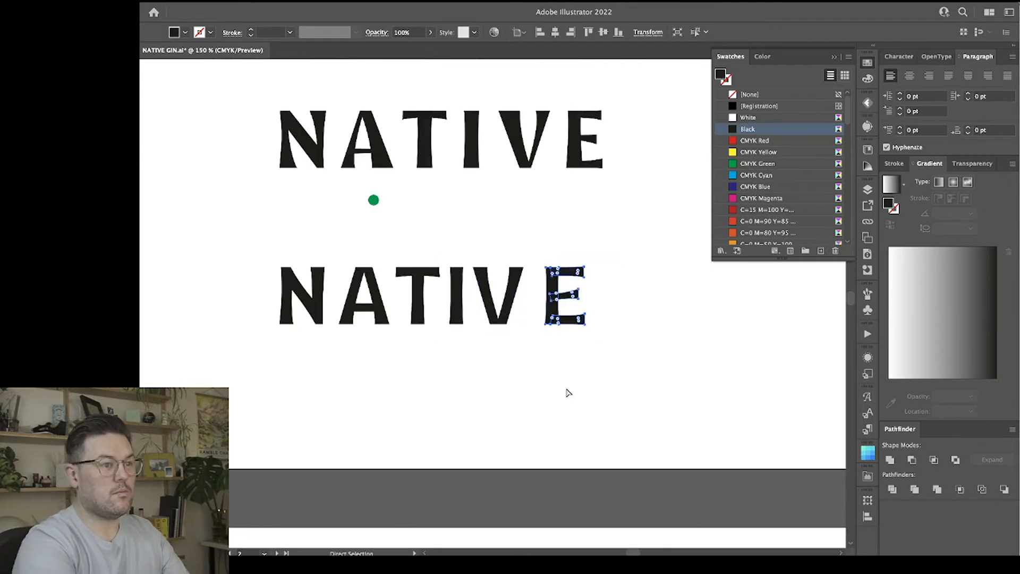
pyautogui.press('super+minus')
pyautogui.press('v')
pyautogui.click(569, 362)
pyautogui.moveTo(312, 269); pyautogui.dragTo(311, 269)
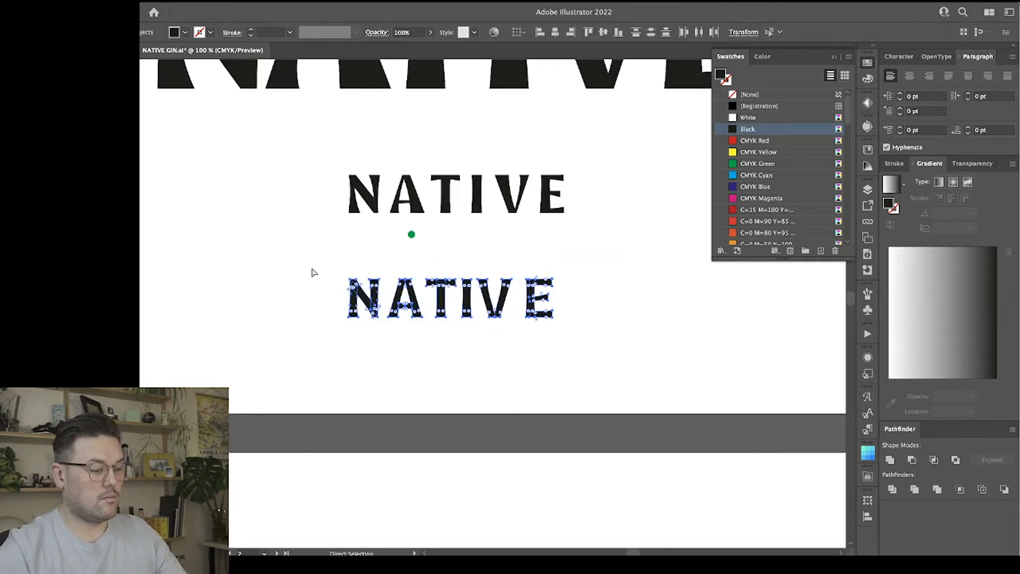
pyautogui.press('super+minus')
pyautogui.press('super+minus')
pyautogui.moveTo(504, 191); pyautogui.dragTo(214, 185)
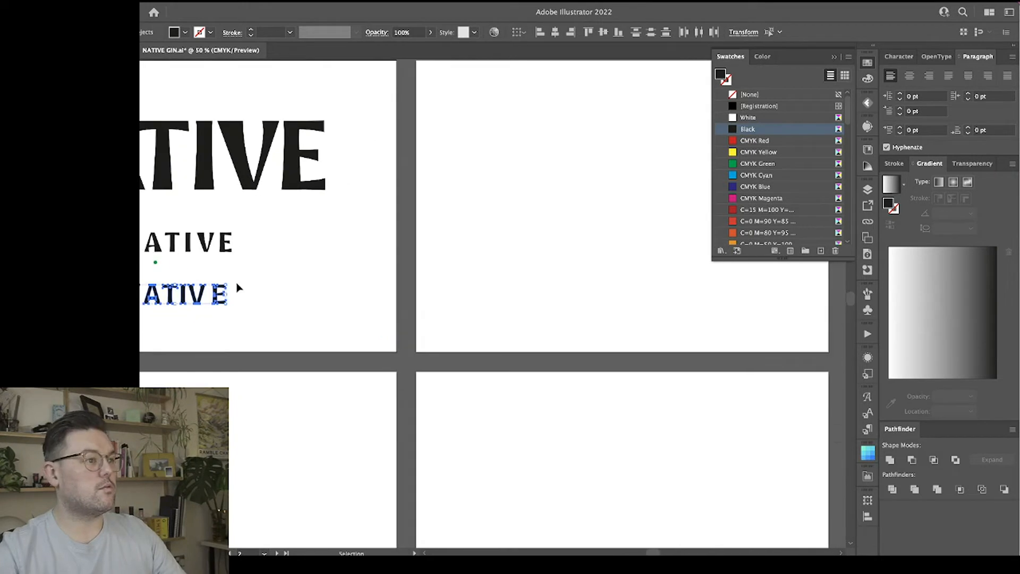
pyautogui.moveTo(210, 300); pyautogui.dragTo(627, 194)
pyautogui.hscroll(3, 549, 266)
pyautogui.scroll(3, 548, 262)
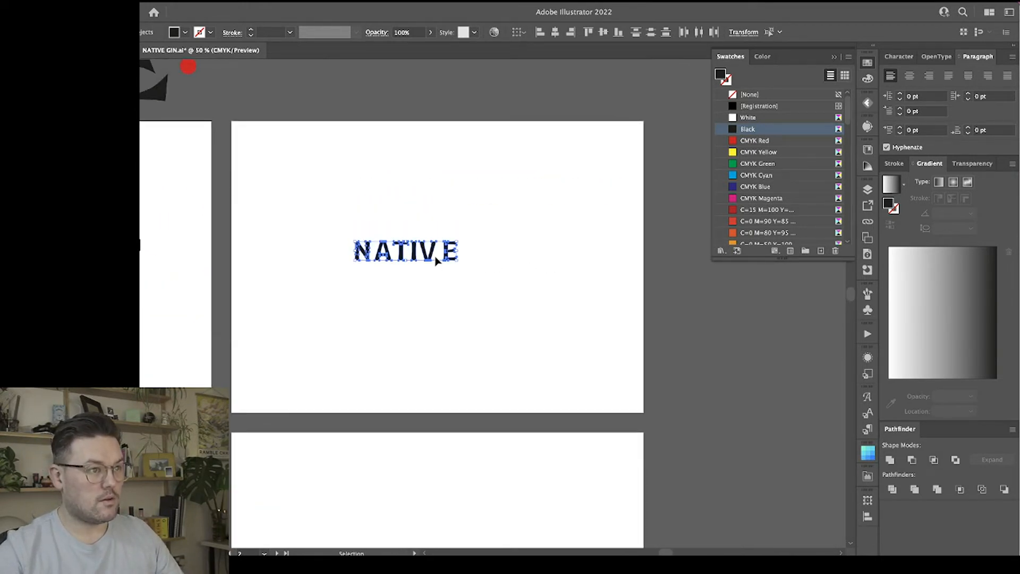
pyautogui.moveTo(433, 258); pyautogui.dragTo(451, 247)
pyautogui.click(472, 298)
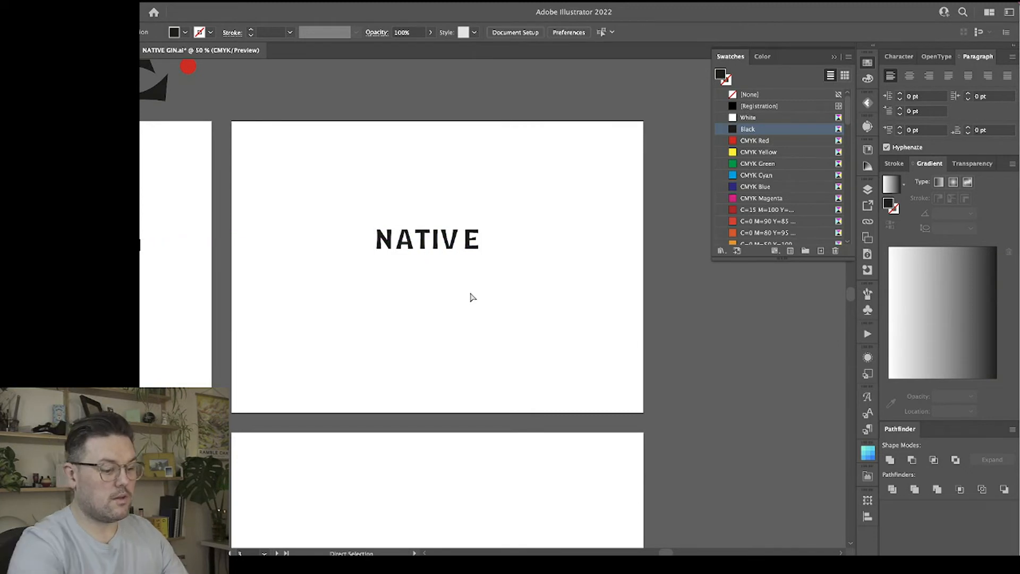
# Select every letter of the wordmark on the new artboard and unite the overlapping shapes with Pathfinder.
pyautogui.hotkey('ctrl', '1')
pyautogui.scroll(4, 445, 357)
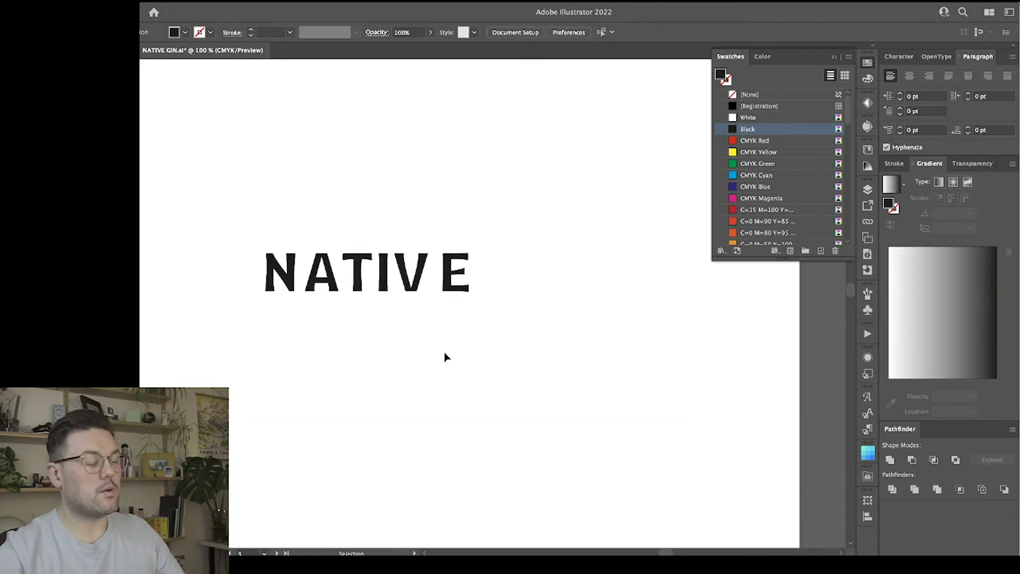
pyautogui.click(277, 285)
pyautogui.click(308, 322)
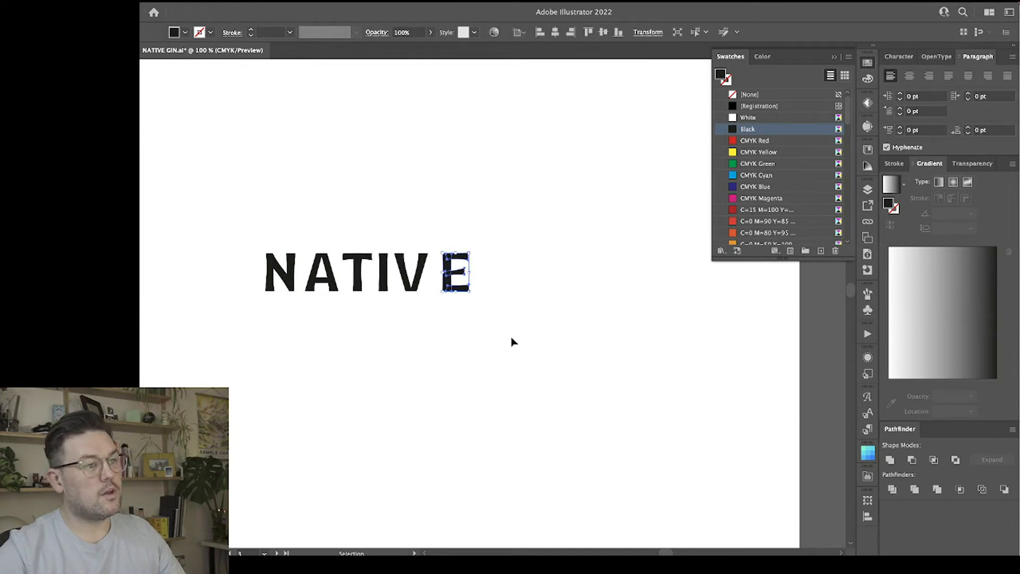
pyautogui.moveTo(549, 334); pyautogui.dragTo(258, 218)
pyautogui.click(412, 360)
pyautogui.moveTo(519, 343); pyautogui.dragTo(216, 224)
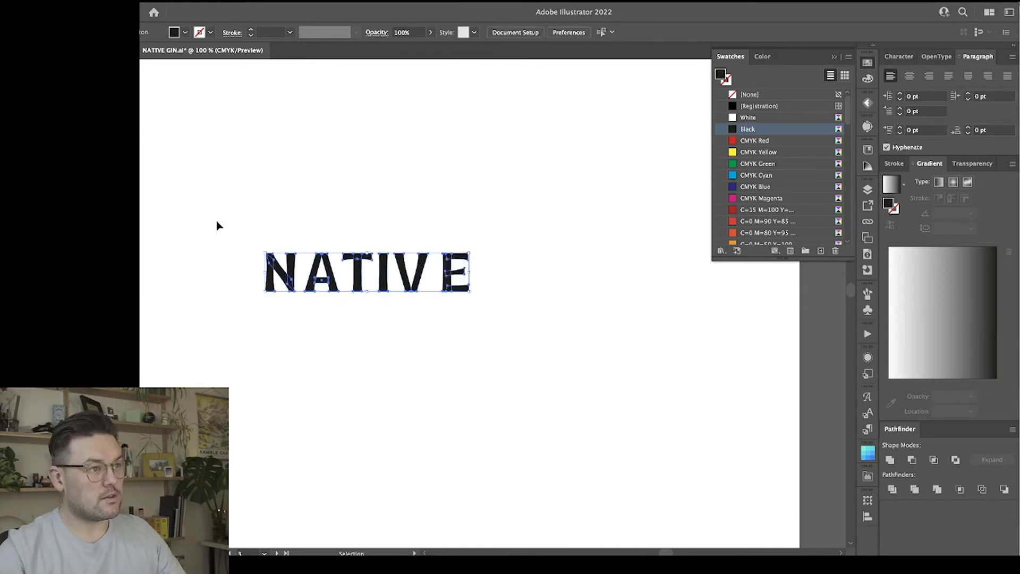
pyautogui.click(890, 460)
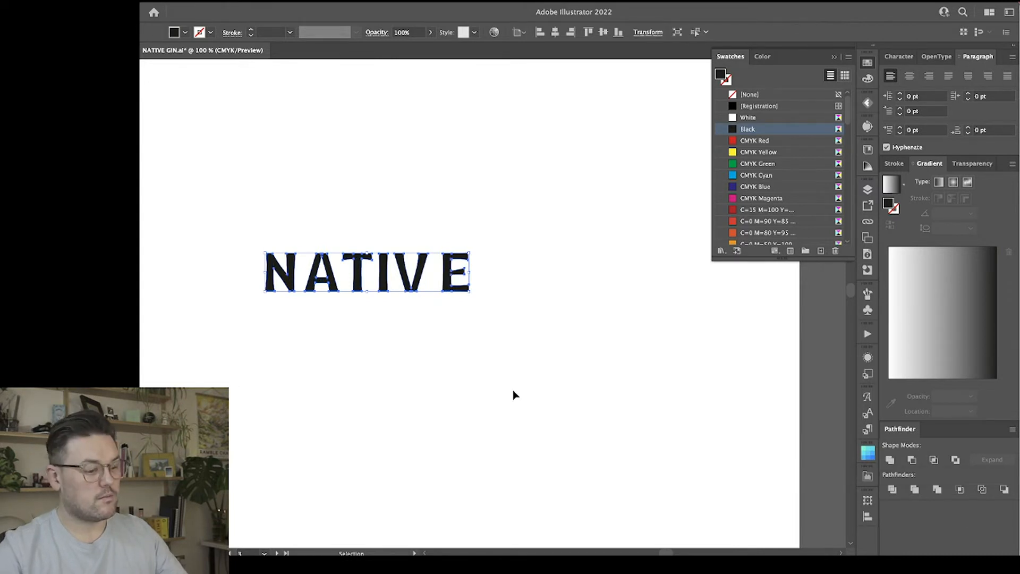
pyautogui.hotkey('ctrl', '+')
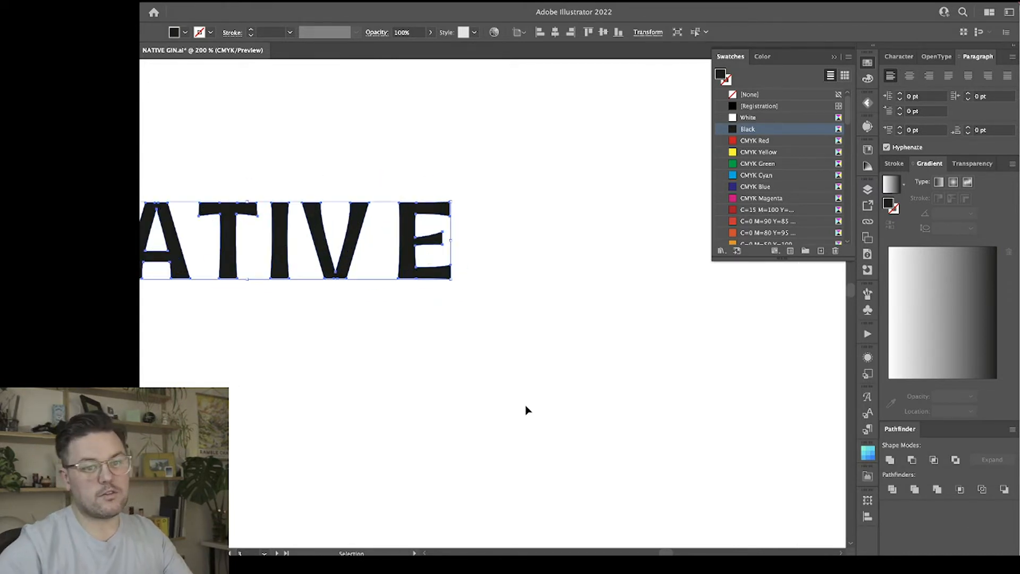
pyautogui.scroll(2, 311, 322)
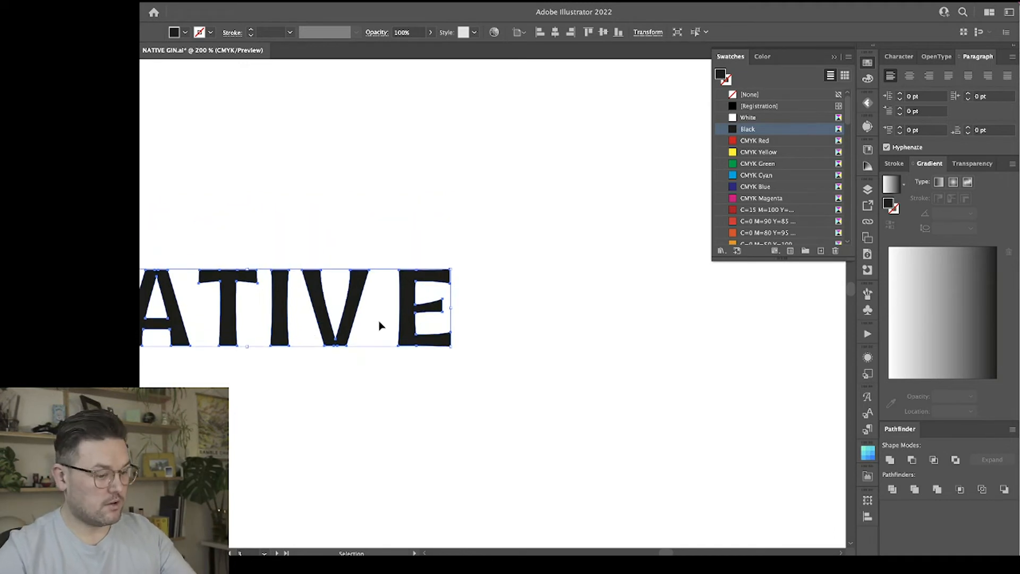
# Delete the surplus anchor points on the E's outer edges and in the middle of the V's flat base.
pyautogui.press('-')
pyautogui.click(417, 270)
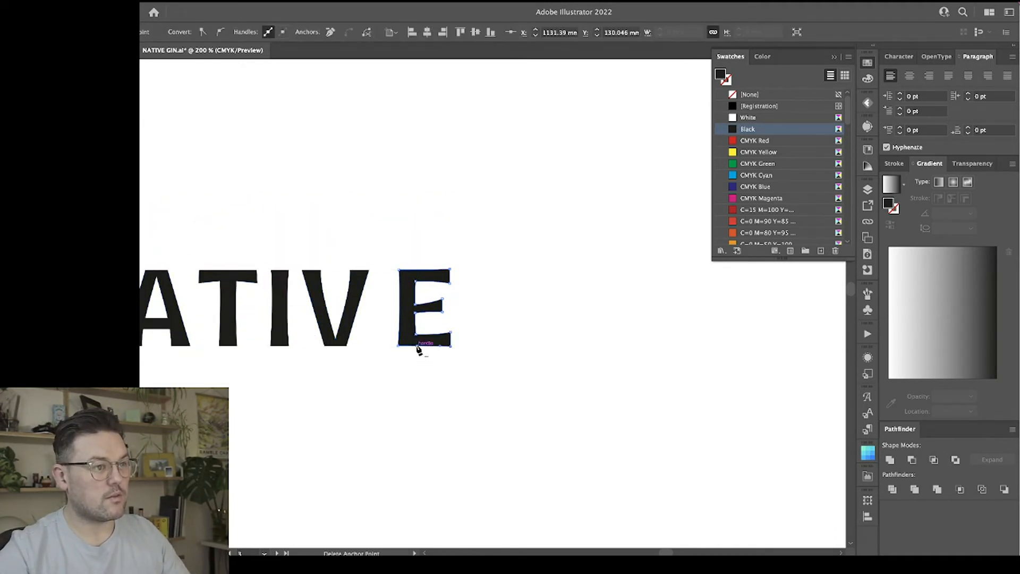
pyautogui.hscroll(-3, 425, 387)
pyautogui.hscroll(-6, 371, 363)
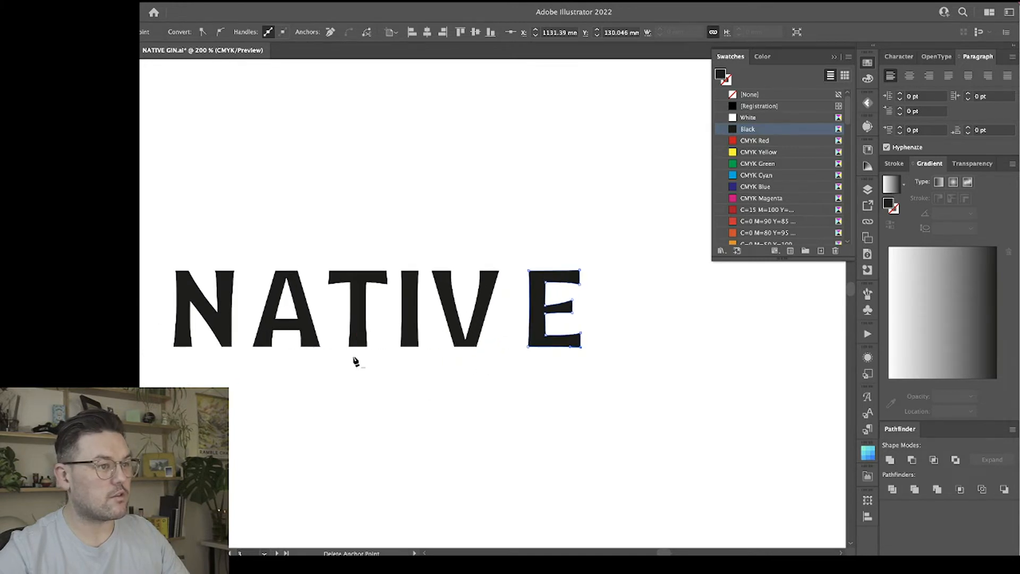
pyautogui.press('a')
pyautogui.click(480, 340)
pyautogui.press('-')
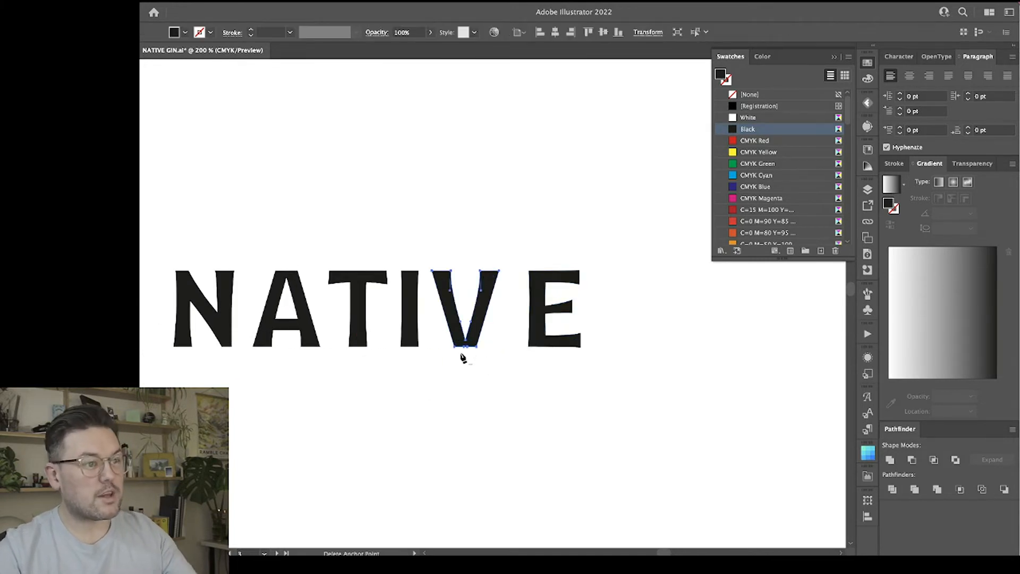
pyautogui.click(464, 346)
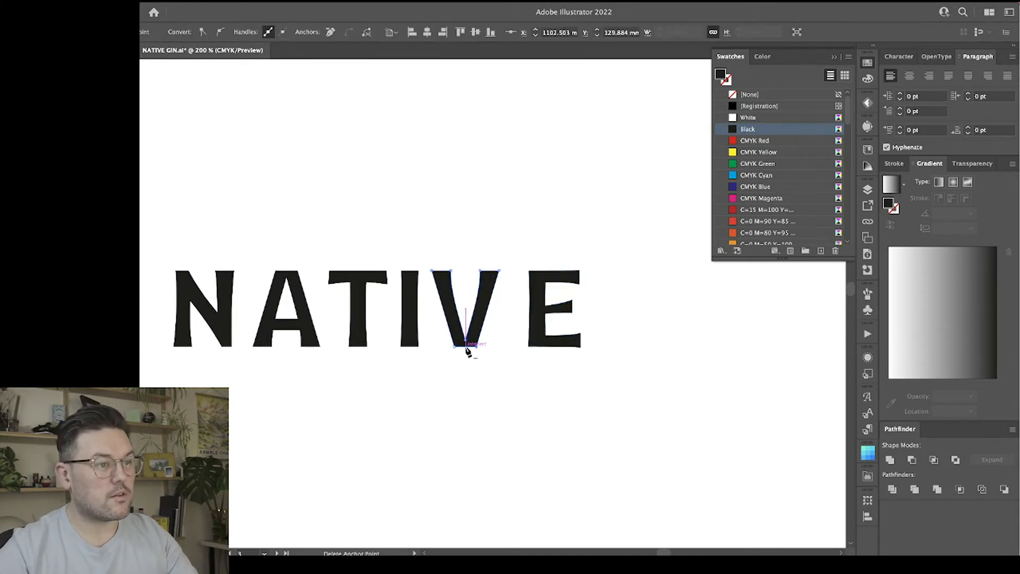
# Delete the surplus anchor point in the middle of the A's flat top edge.
pyautogui.press('a')
pyautogui.click(306, 321)
pyautogui.press('-')
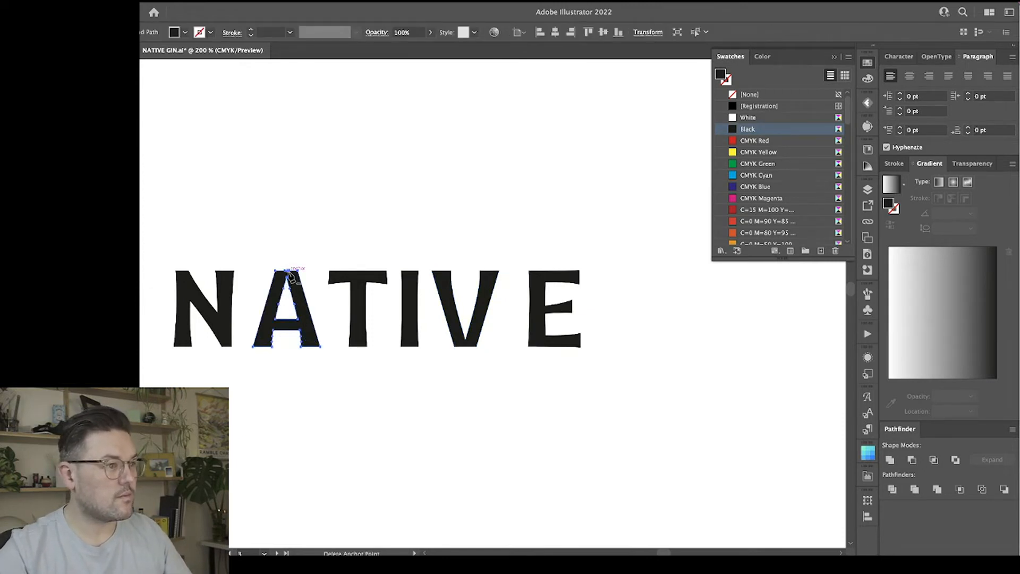
pyautogui.click(288, 272)
# Examine the anchor points of the N and the A up close for leftover surplus points.
pyautogui.hscroll(-4, 290, 337)
pyautogui.press('a')
pyautogui.click(316, 321)
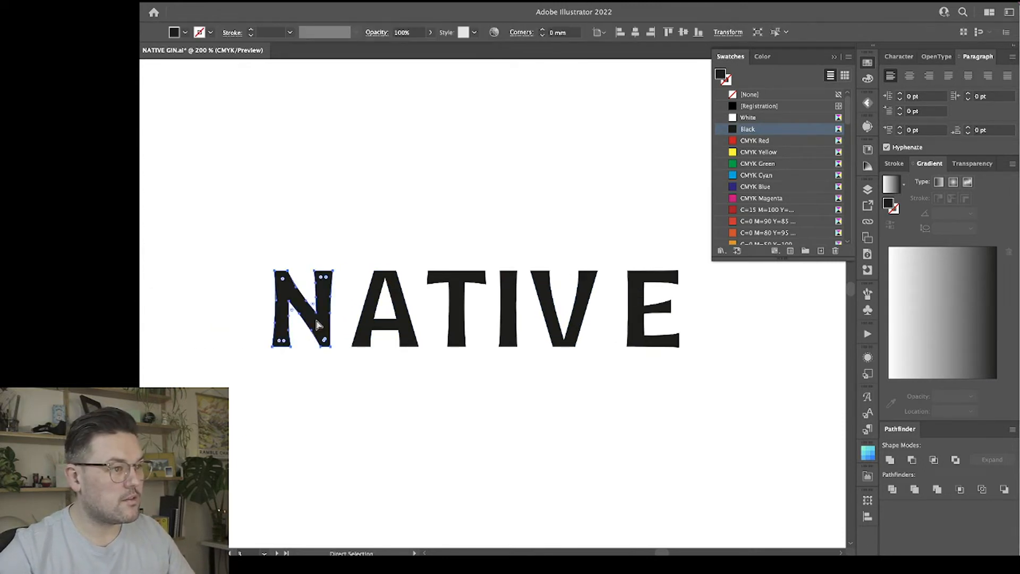
pyautogui.hotkey('ctrl', '=')
pyautogui.hotkey('ctrl', '=')
pyautogui.moveTo(219, 283); pyautogui.dragTo(536, 273)
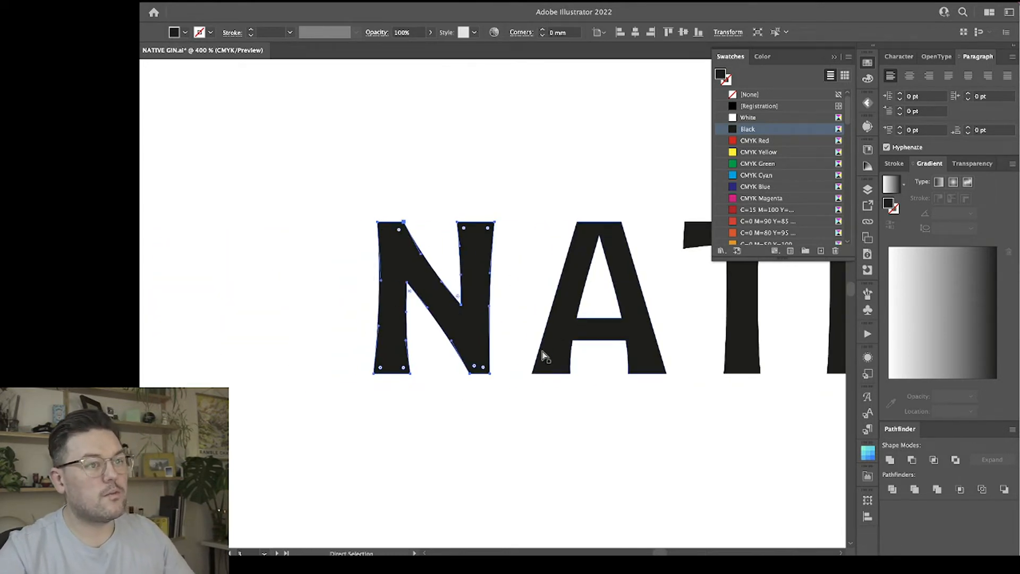
pyautogui.click(564, 308)
pyautogui.hscroll(5, 643, 363)
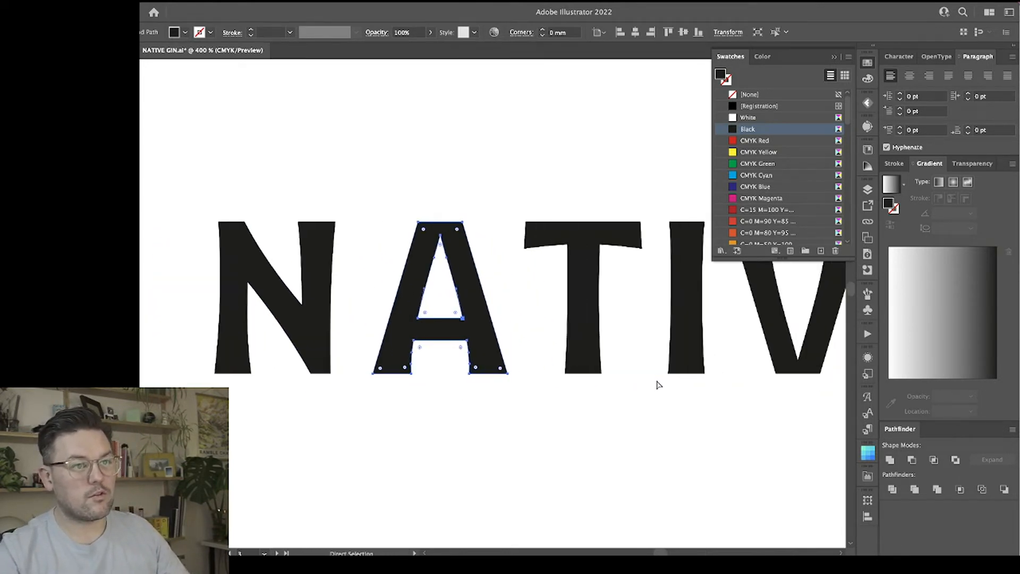
# Delete the surplus anchor points along the top edge of the T.
pyautogui.click(576, 248)
pyautogui.press('-')
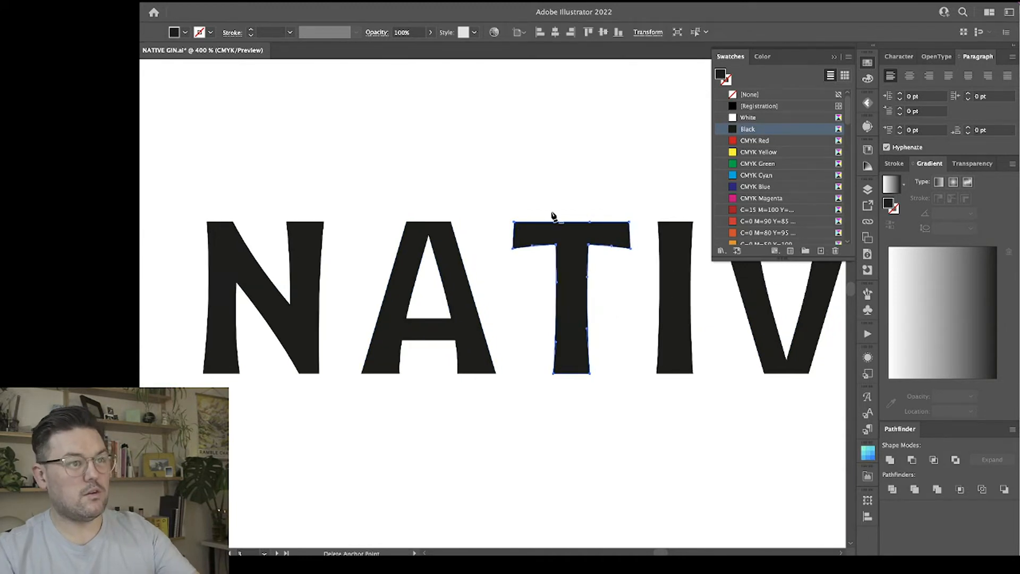
pyautogui.click(556, 222)
pyautogui.hscroll(3, 585, 244)
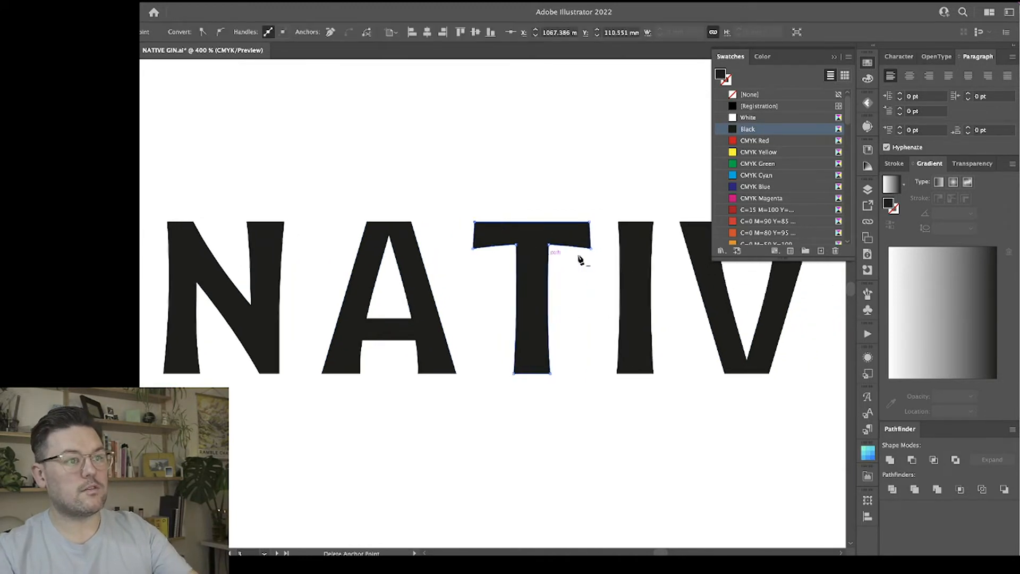
pyautogui.hscroll(8, 398, 335)
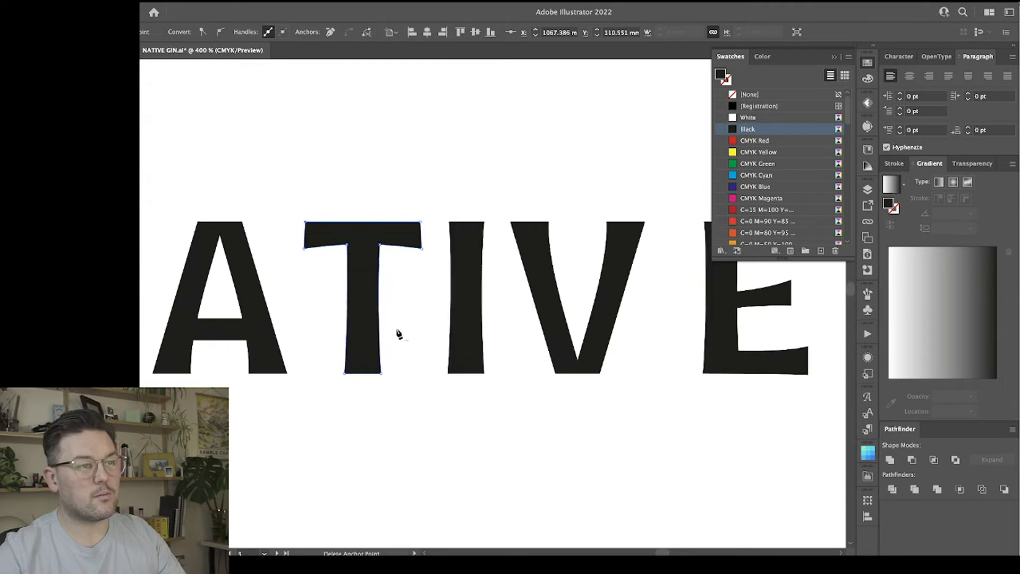
# Examine the E's anchor points up close and review the wordmark as a whole.
pyautogui.press('a')
pyautogui.click(540, 242)
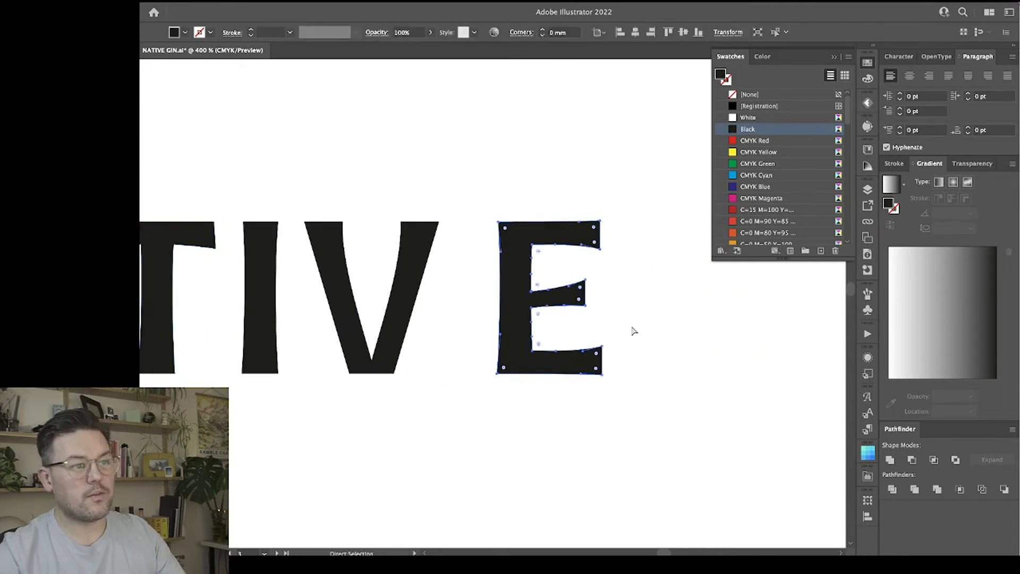
pyautogui.click(635, 330)
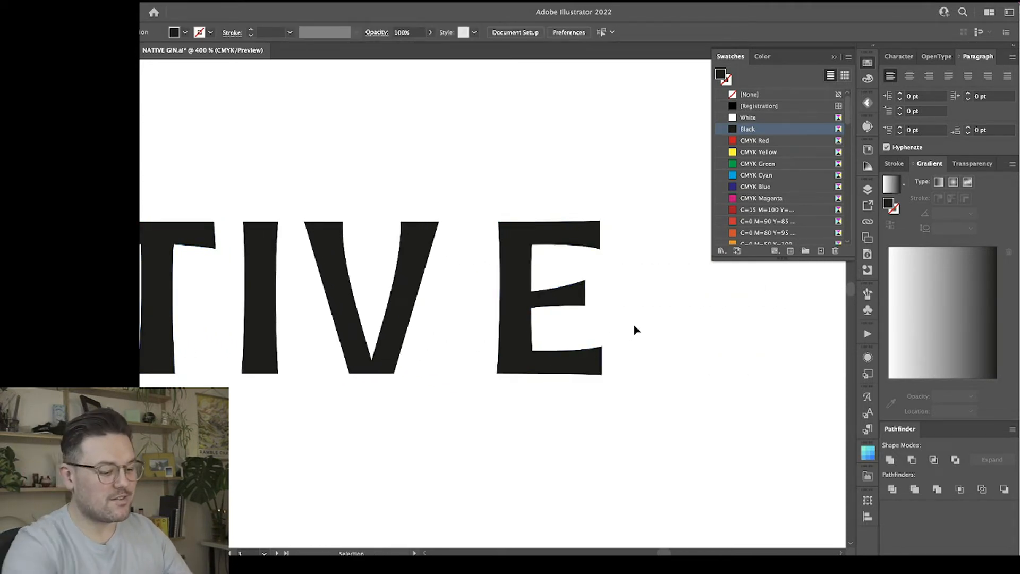
pyautogui.hotkey('ctrl', '-')
pyautogui.hotkey('ctrl', '-')
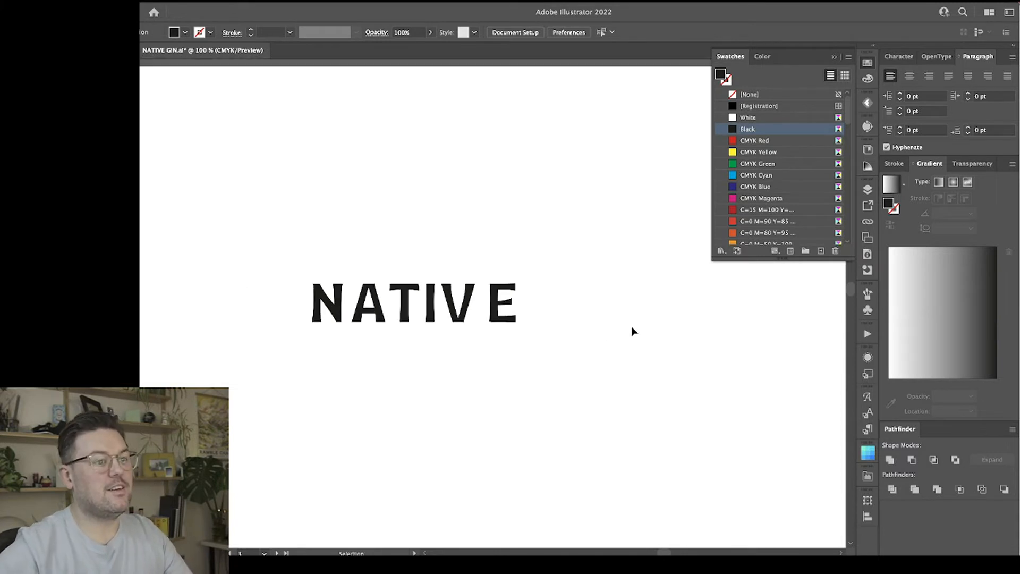
pyautogui.press('super+equal')
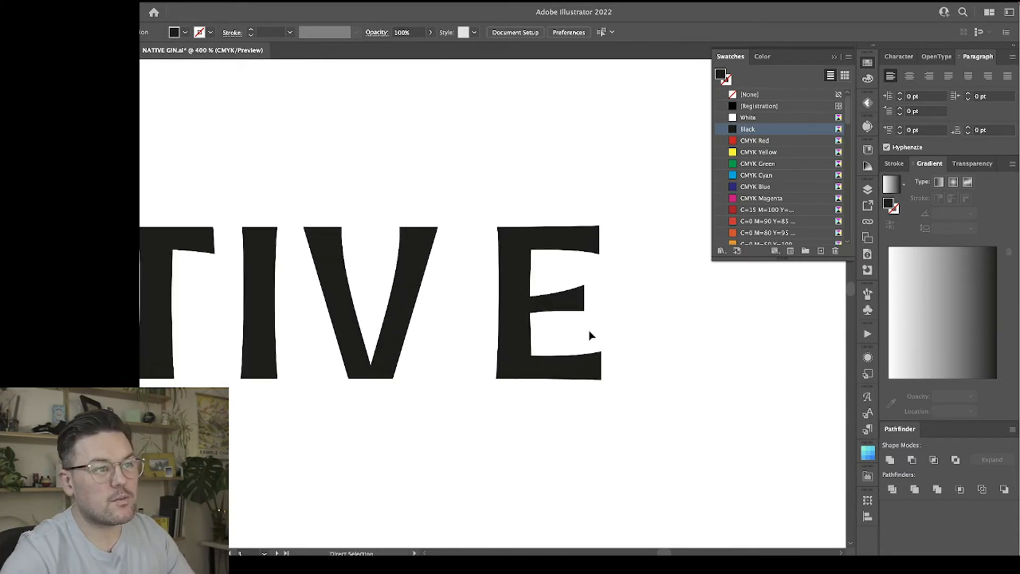
# Select the united NATIVE wordmark and ungroup it into individually movable letters.
pyautogui.click(556, 231)
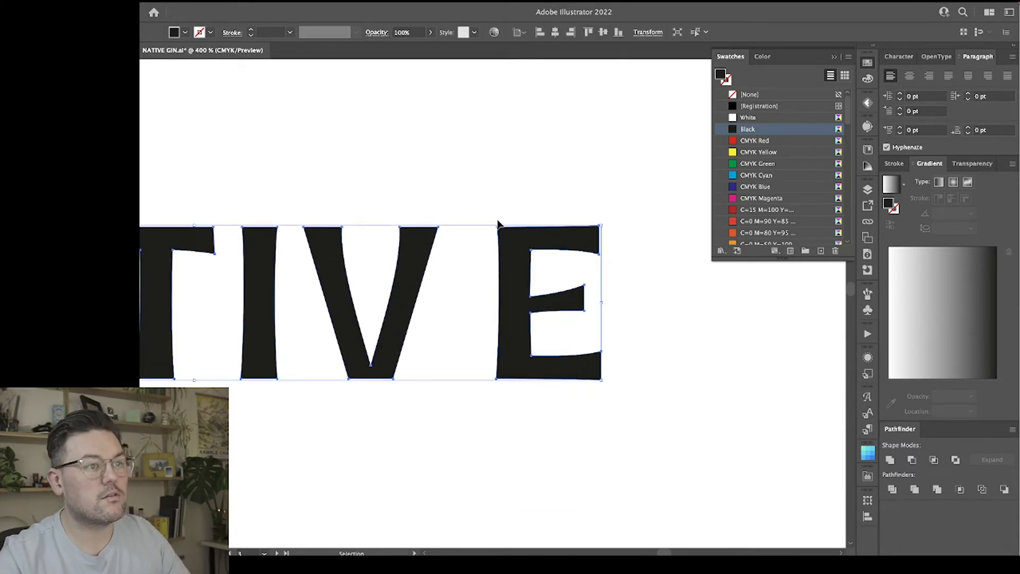
pyautogui.press('a')
pyautogui.press('super+minus')
pyautogui.press('super+minus')
pyautogui.press('super+minus')
pyautogui.press('v')
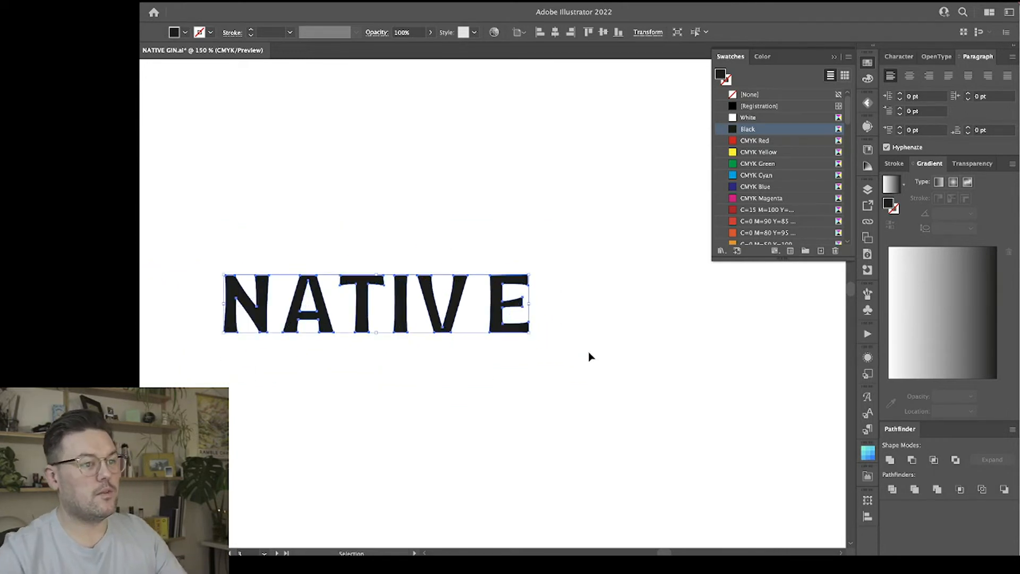
pyautogui.click(586, 355)
pyautogui.click(496, 322)
pyautogui.press('a')
pyautogui.press('v')
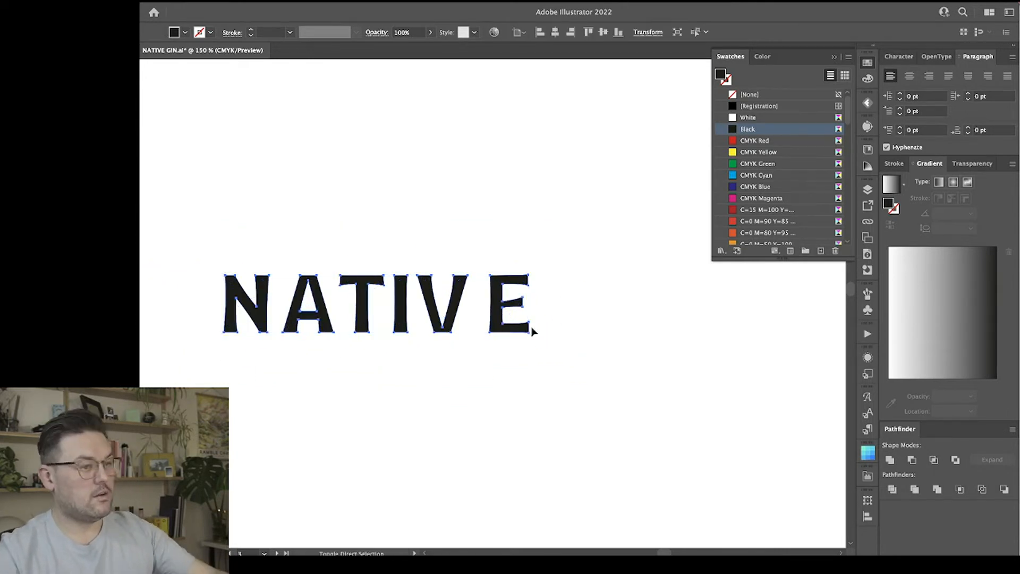
# Move the E far to the right and bring the V after it, opening a wide gap behind the I.
pyautogui.click(547, 338)
pyautogui.click(502, 316)
pyautogui.hotkey('shift', 'Right')
pyautogui.hotkey('shift', 'Right')
pyautogui.hotkey('shift', 'Right')
pyautogui.hotkey('shift', 'Right')
pyautogui.hotkey('shift', 'Right')
pyautogui.hotkey('shift', 'Right')
pyautogui.hotkey('shift', 'Right')
pyautogui.hotkey('shift', 'Right')
pyautogui.hotkey('shift', 'Right')
pyautogui.hotkey('shift', 'Right')
pyautogui.hotkey('shift', 'Right')
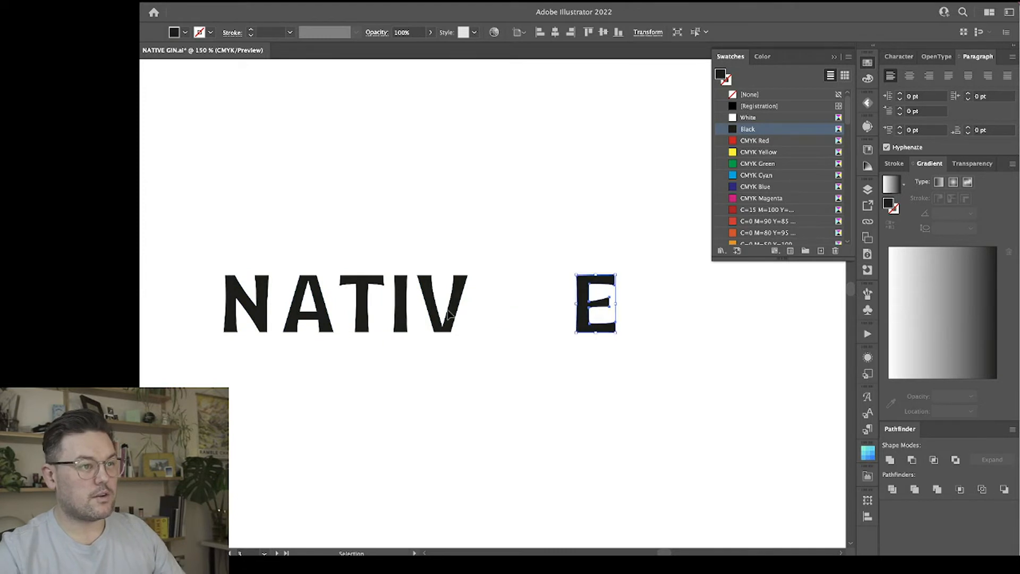
pyautogui.moveTo(453, 309); pyautogui.dragTo(541, 311)
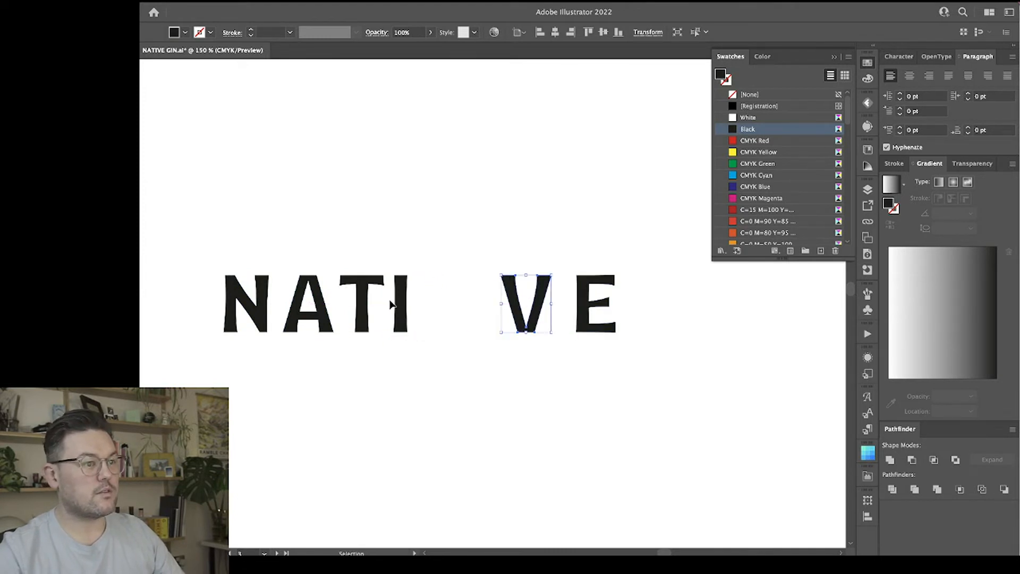
# Shift the I, T, A and N to the right in turn to give the wordmark wide, roughly even letter spacing.
pyautogui.moveTo(408, 302); pyautogui.dragTo(473, 304)
pyautogui.moveTo(364, 296); pyautogui.dragTo(410, 296)
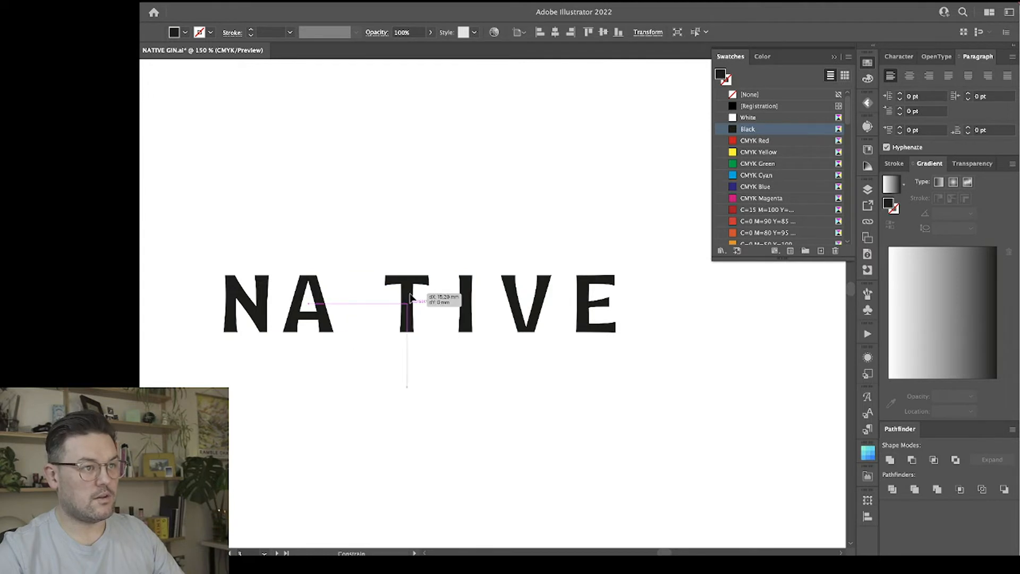
pyautogui.moveTo(323, 304); pyautogui.dragTo(355, 305)
pyautogui.moveTo(247, 310)
pyautogui.mouseDown()
pyautogui.moveTo(279, 312)
pyautogui.moveTo(265, 313)
pyautogui.mouseUp()
pyautogui.click(342, 378)
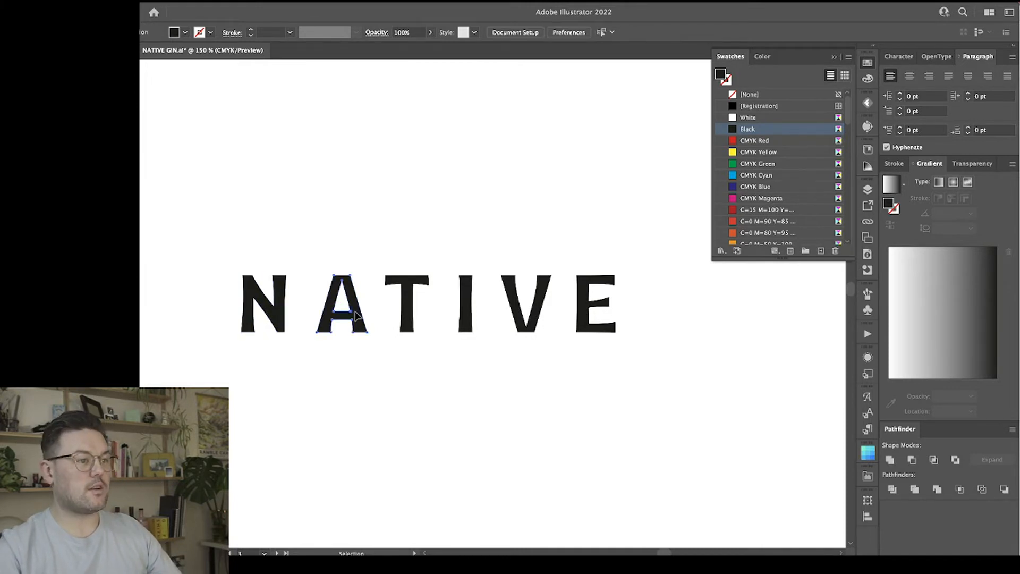
# Tighten the gap between N and A by moving the A slightly left, and nudge the N slightly left.
pyautogui.moveTo(356, 315); pyautogui.dragTo(351, 313)
pyautogui.click(300, 330)
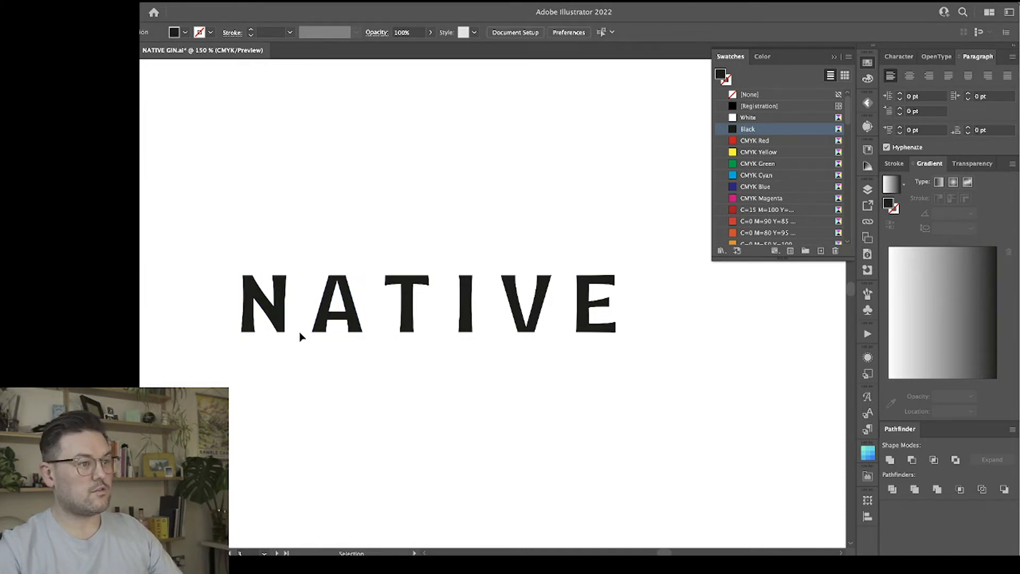
pyautogui.click(284, 317)
pyautogui.press('Left')
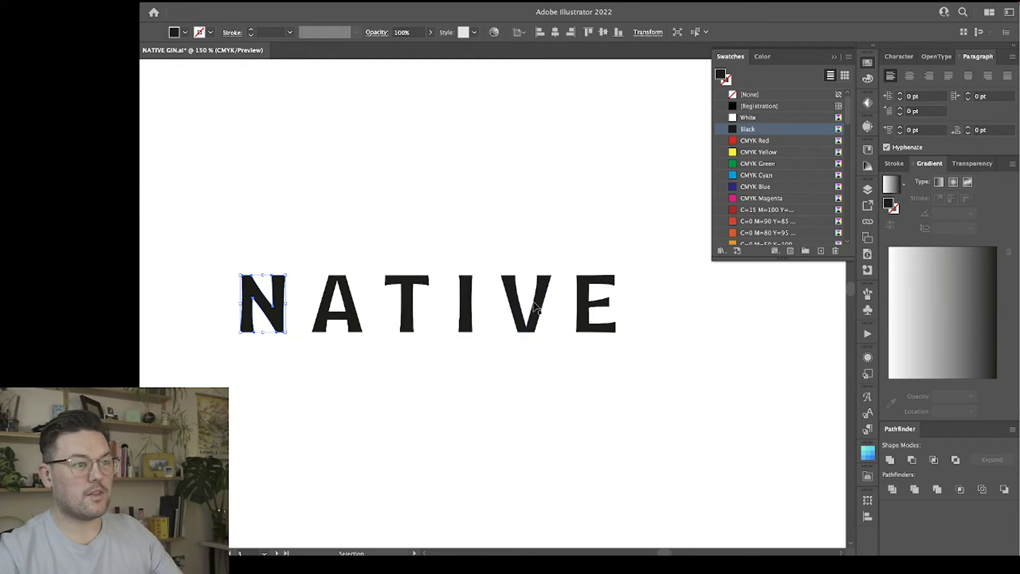
# Nudge the I slightly toward the T and the V a few increments toward the I.
pyautogui.click(467, 315)
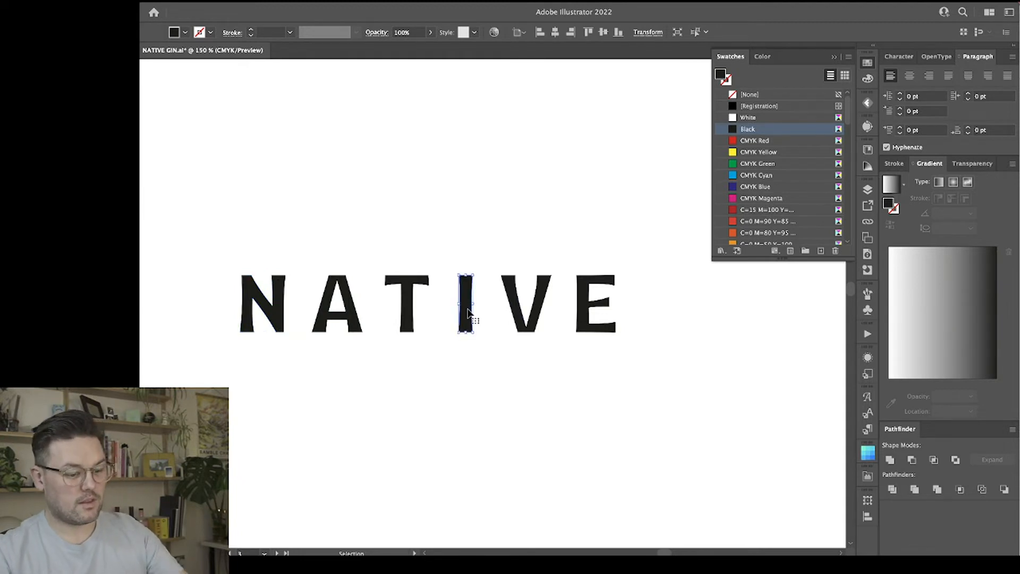
pyautogui.click(529, 321)
pyautogui.press('Left')
pyautogui.press('Left')
pyautogui.press('Left')
pyautogui.press('Left')
pyautogui.press('Left')
pyautogui.click(609, 360)
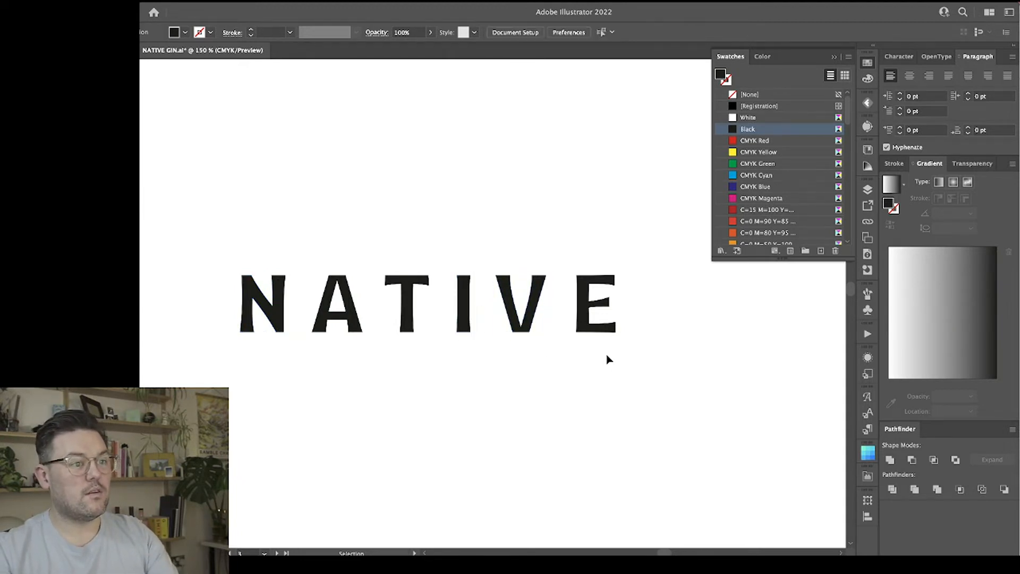
# Nudge the E three increments closer to the V.
pyautogui.click(591, 324)
pyautogui.press('Left')
pyautogui.press('Left')
pyautogui.press('Left')
pyautogui.press('Left')
pyautogui.press('Left')
pyautogui.press('Left')
pyautogui.press('Left')
pyautogui.press('Left')
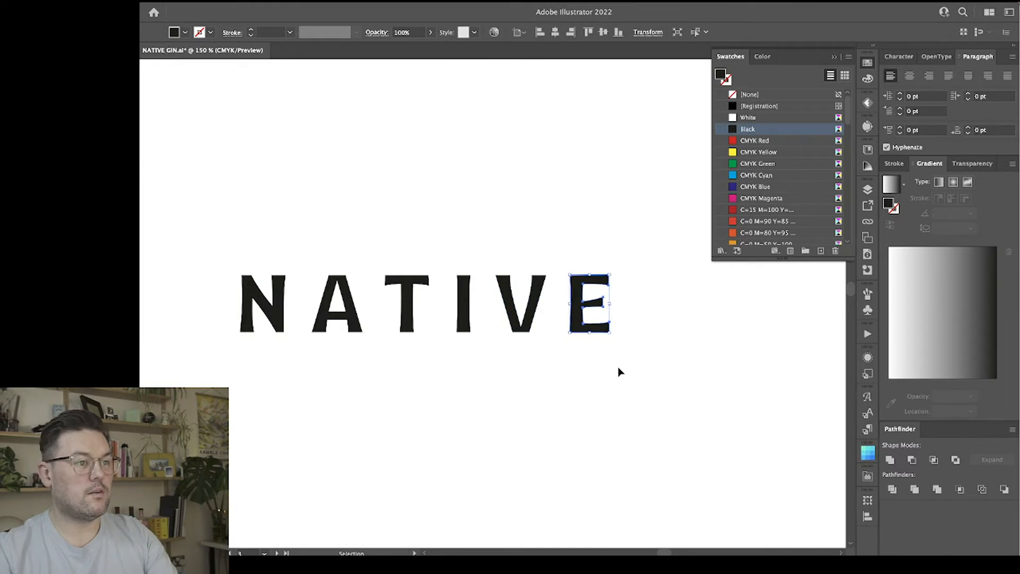
pyautogui.click(615, 368)
# Fine-tune the spacing by nudging the I toward the T and the V toward the I once more.
pyautogui.click(461, 302)
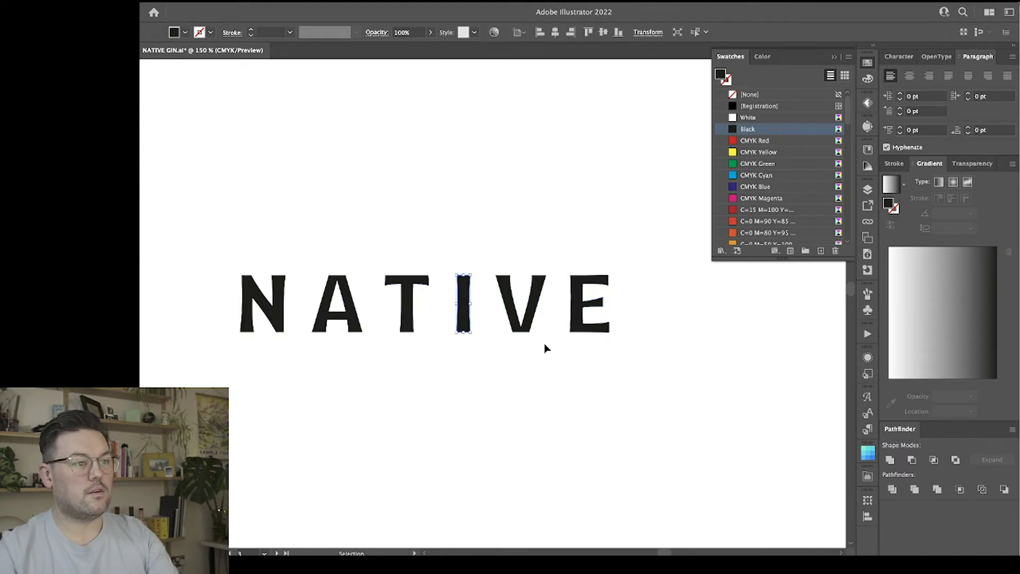
pyautogui.press('Left')
pyautogui.press('Left')
pyautogui.click(536, 294)
pyautogui.press('Left')
pyautogui.click(615, 370)
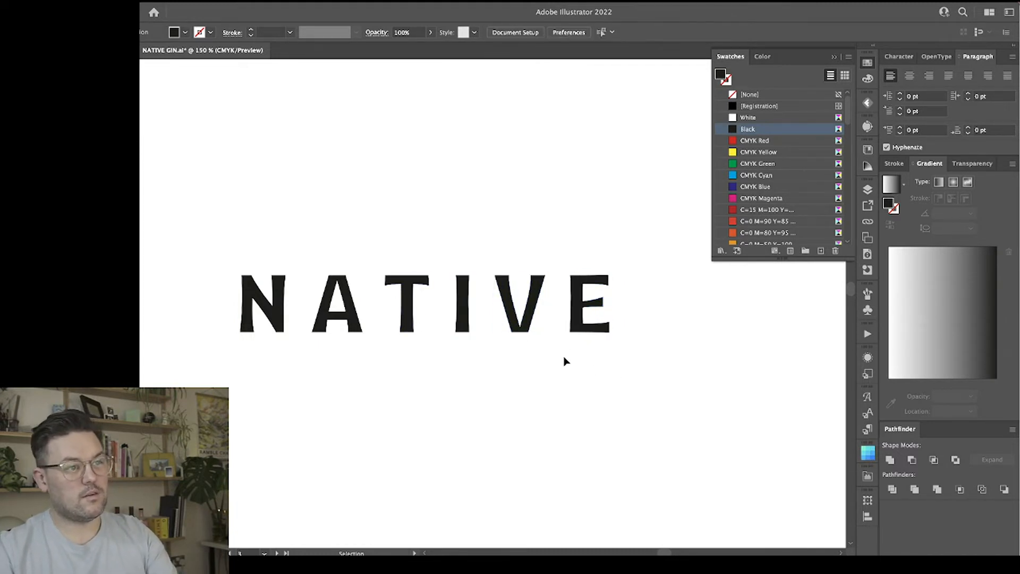
# Widen the top of the V by nudging its two outer upper corner points slightly outward.
pyautogui.hscroll(1, 563, 358)
pyautogui.hotkey('ctrl', '=')
pyautogui.hotkey('ctrl', '=')
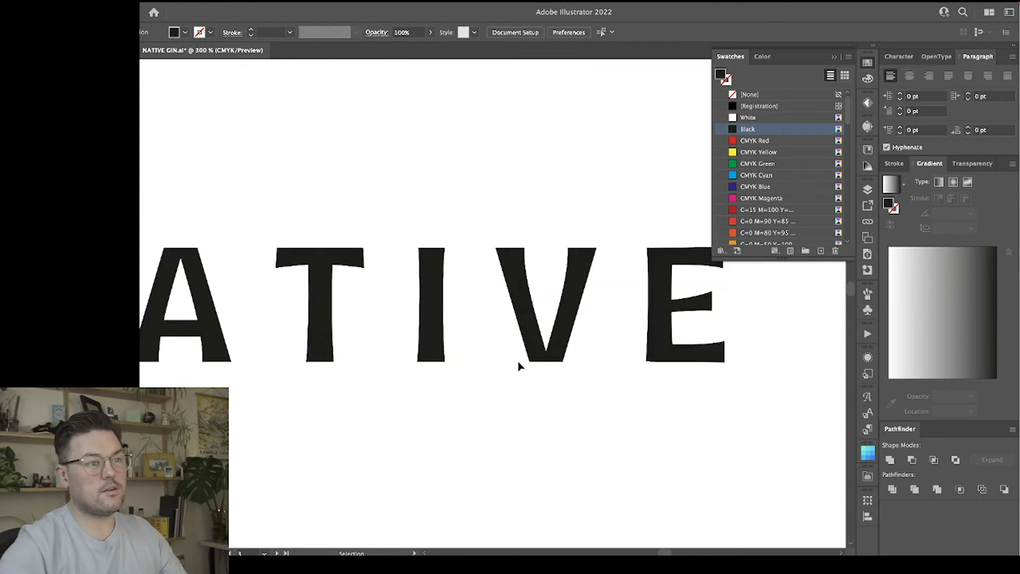
pyautogui.hscroll(1, 480, 351)
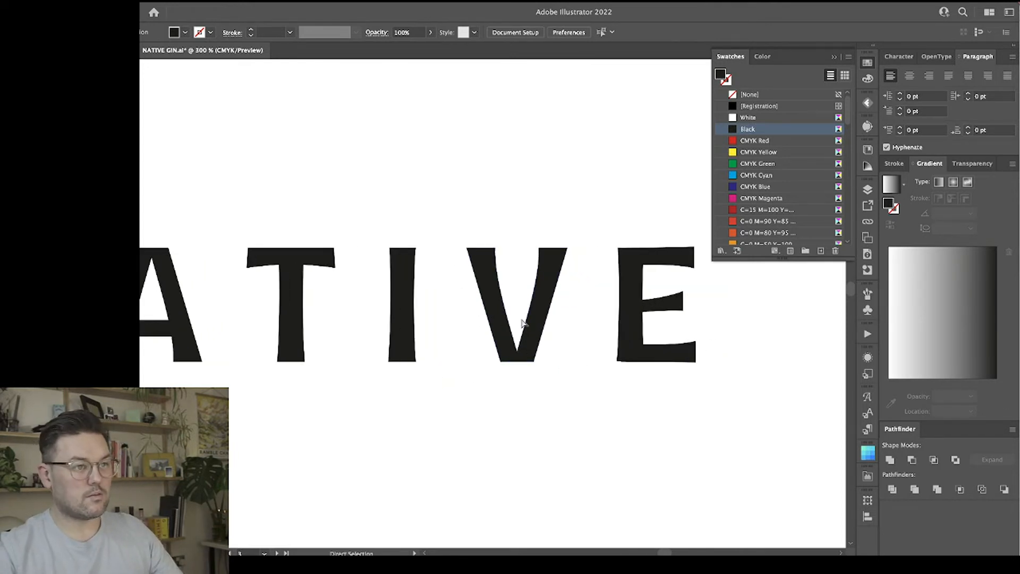
pyautogui.click(470, 255)
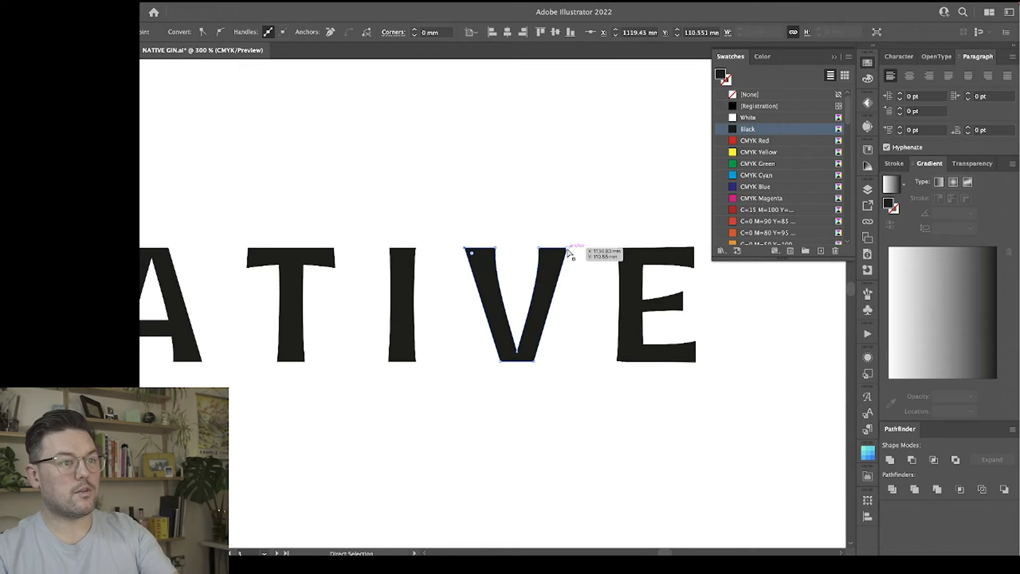
pyautogui.click(579, 267)
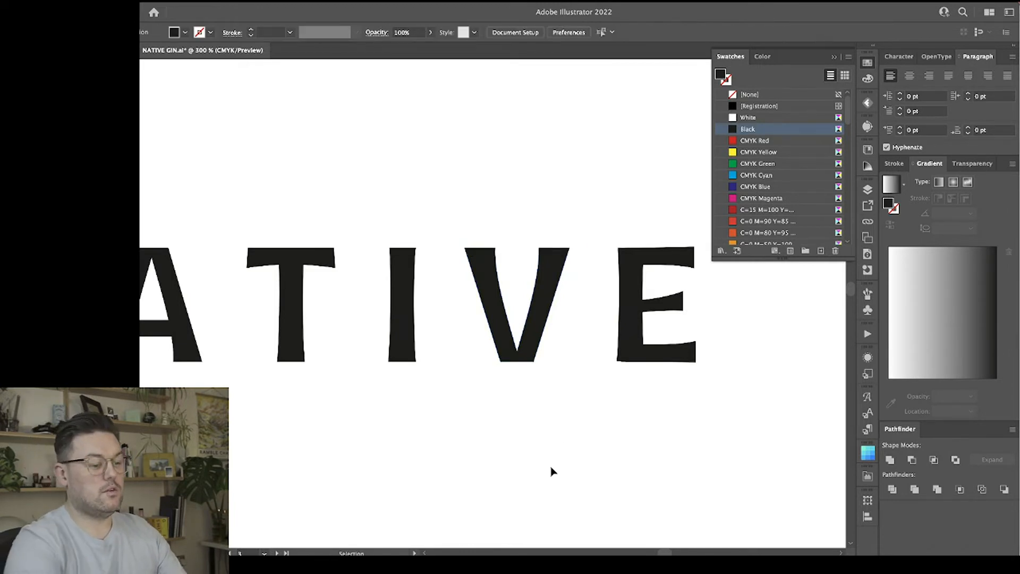
# Fine-tune the foot of the V by nudging its two outer bottom corner points slightly.
pyautogui.hotkey('ctrl', '-')
pyautogui.hotkey('ctrl', '-')
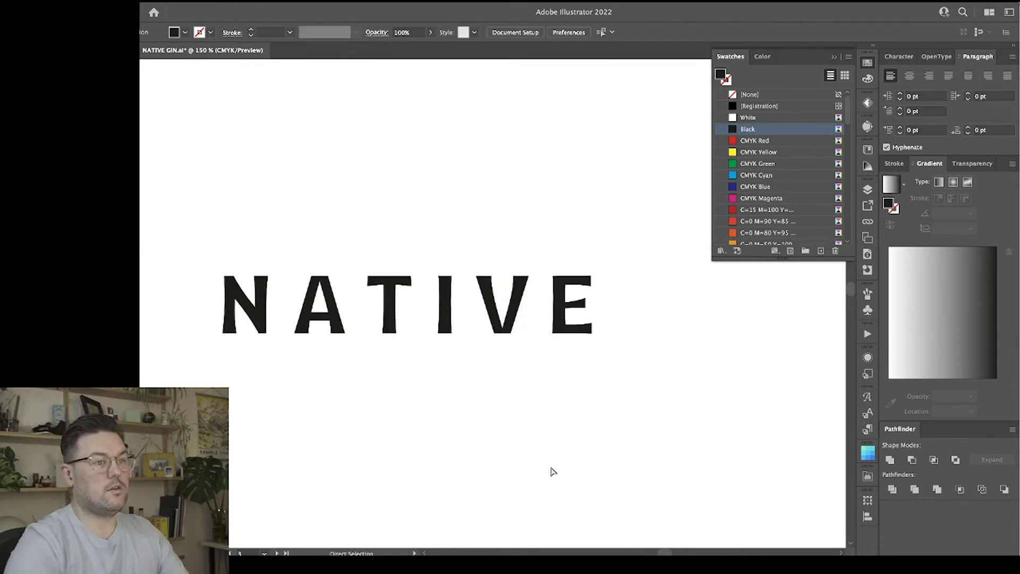
pyautogui.click(492, 336)
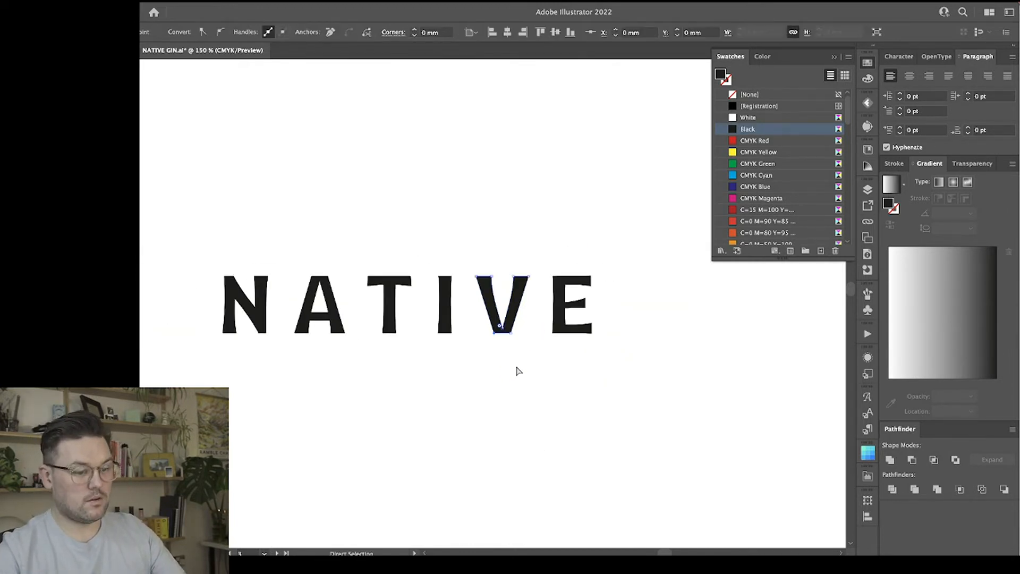
pyautogui.click(579, 394)
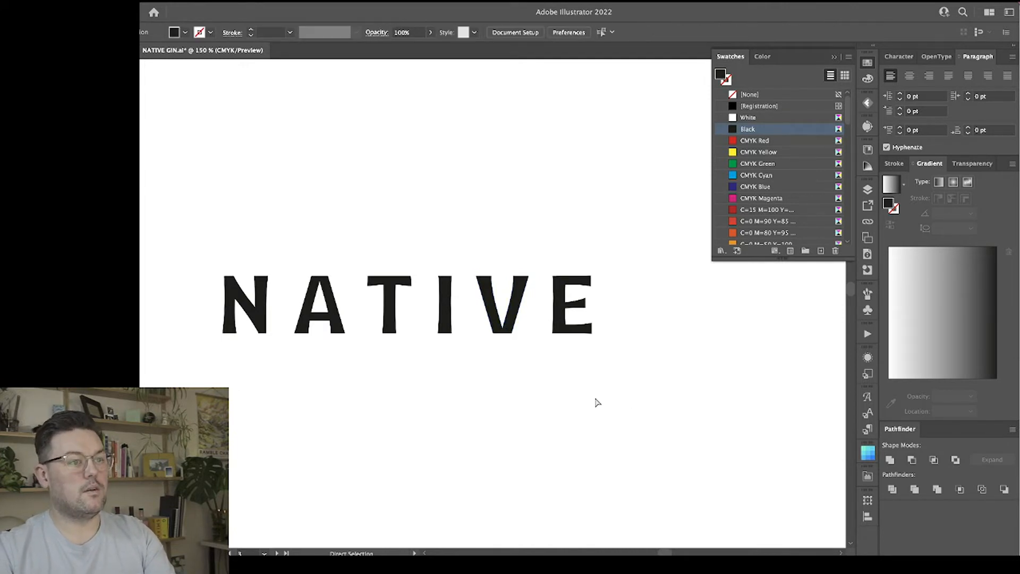
pyautogui.press('a')
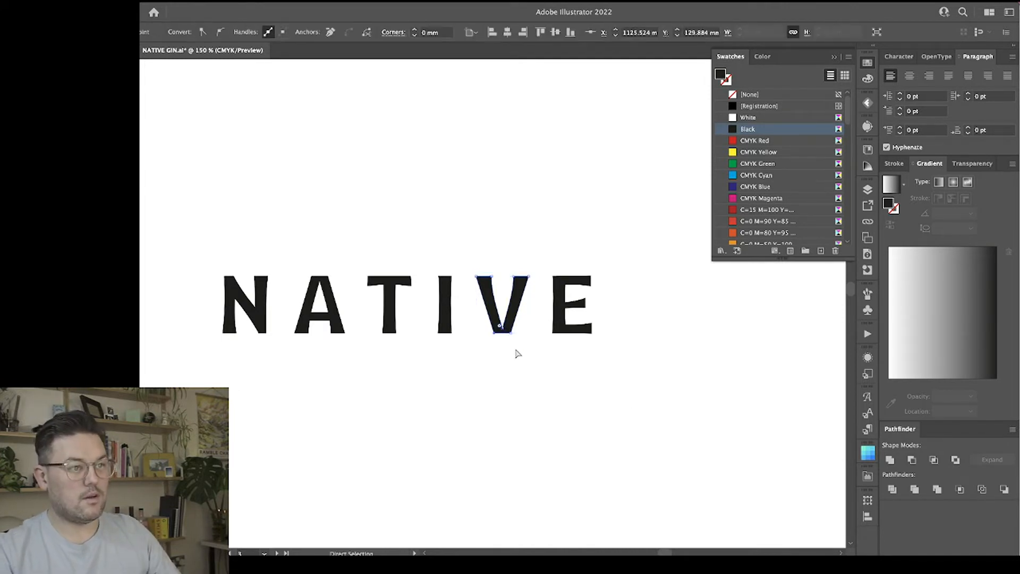
pyautogui.click(504, 333)
pyautogui.click(542, 390)
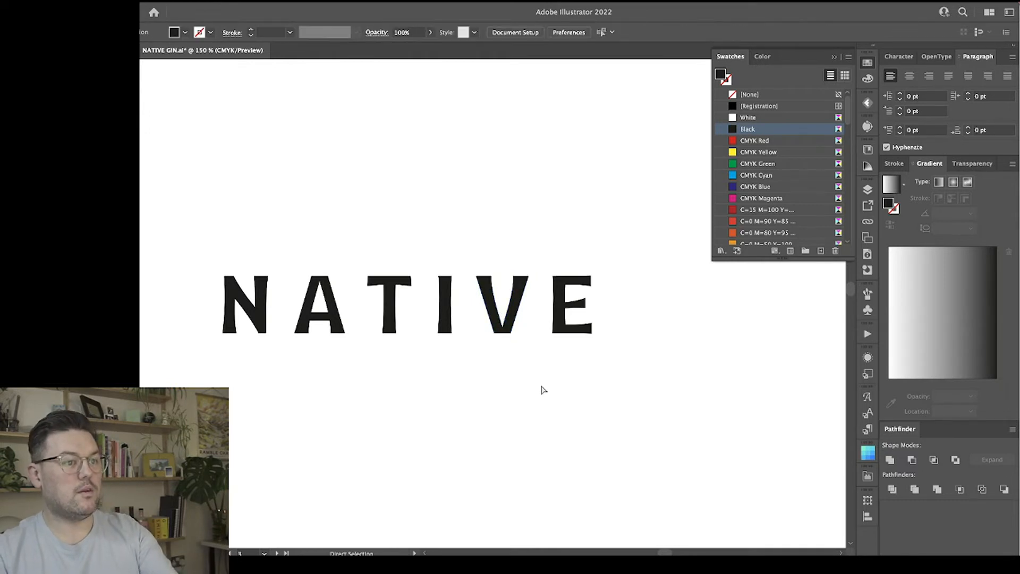
pyautogui.click(504, 330)
pyautogui.click(720, 385)
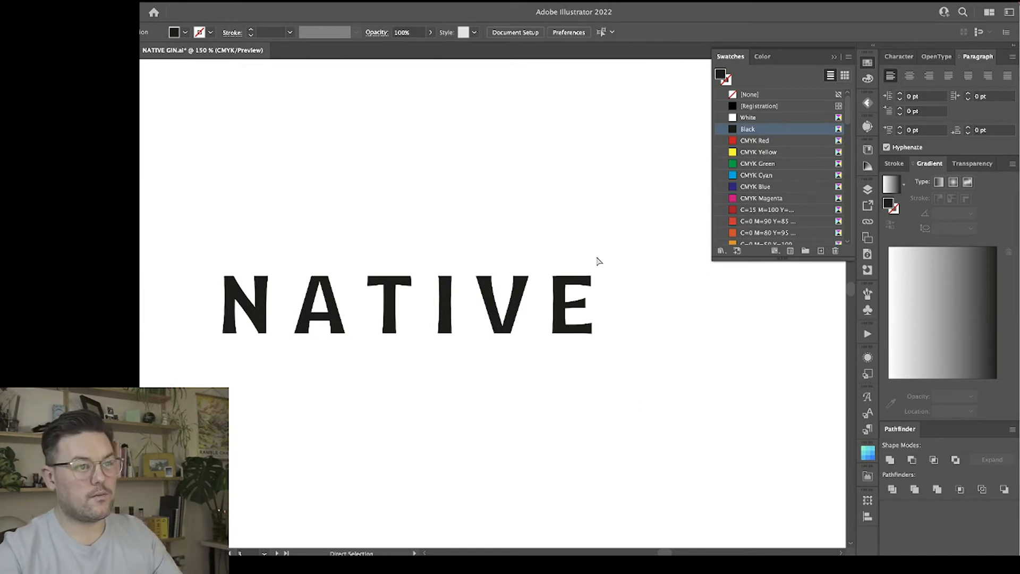
# Align the end points of the E's top and bottom arms flush to their left-most position.
pyautogui.moveTo(619, 348); pyautogui.dragTo(620, 352)
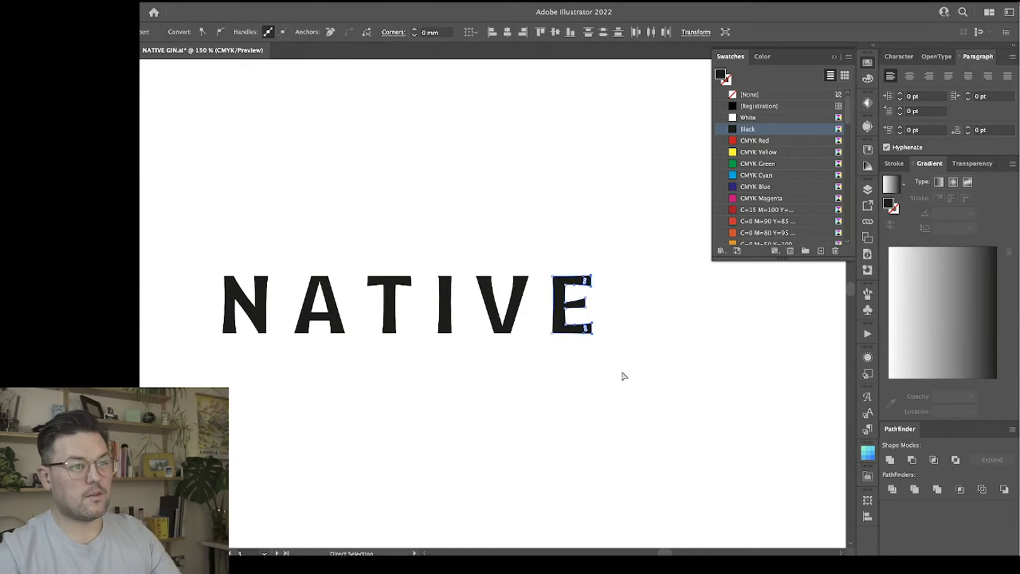
pyautogui.click(493, 33)
pyautogui.click(636, 345)
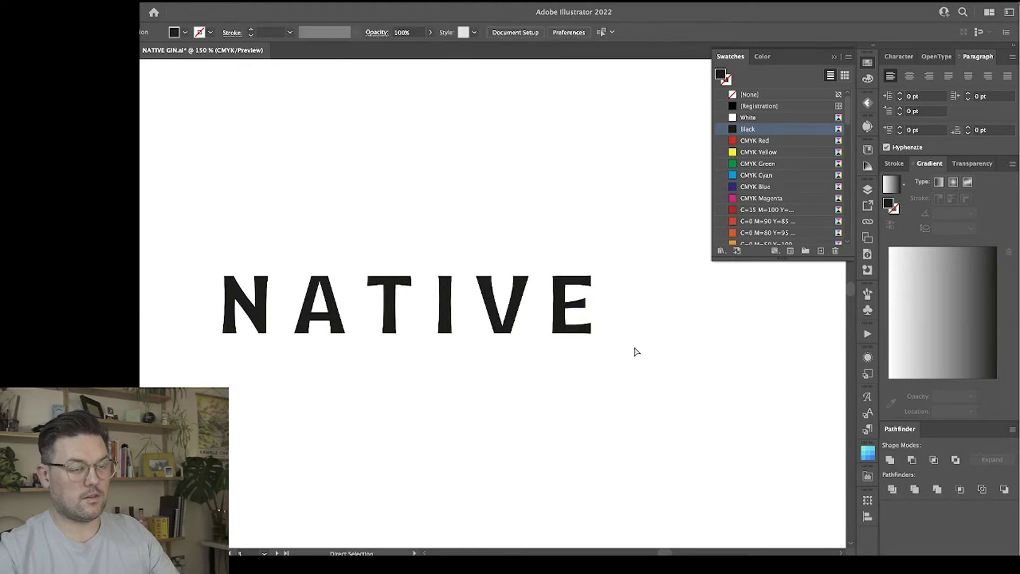
# Try a tighter gap by moving the E toward the V, and return it to its wider spacing.
pyautogui.press('v')
pyautogui.click(586, 307)
pyautogui.moveTo(590, 305); pyautogui.dragTo(532, 347)
pyautogui.click(601, 323)
pyautogui.press('super+minus')
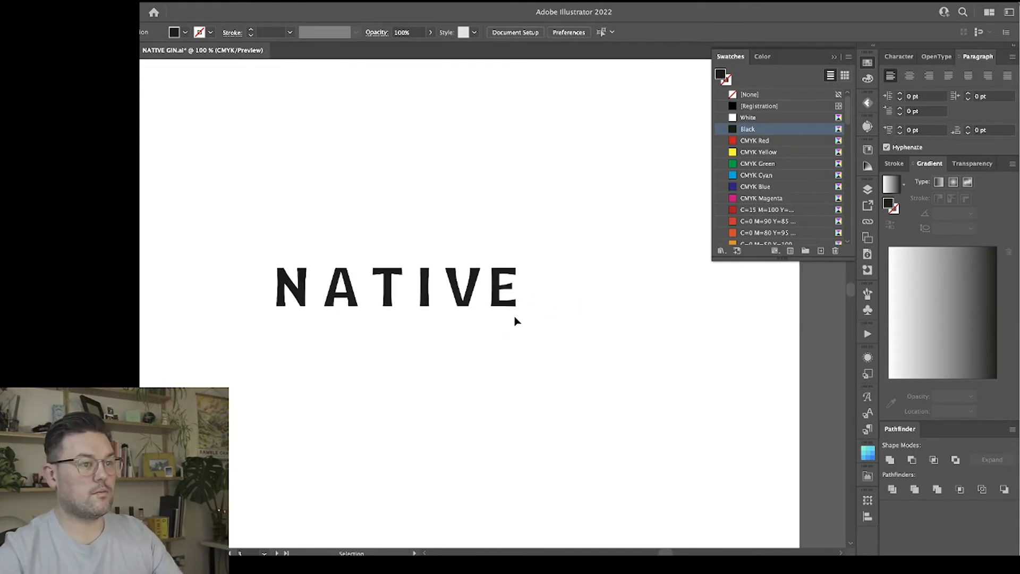
pyautogui.moveTo(509, 303); pyautogui.dragTo(516, 309)
# Shift the T, I and V slightly toward the A to even out the letter spacing.
pyautogui.moveTo(558, 345); pyautogui.dragTo(240, 278)
pyautogui.click(412, 292)
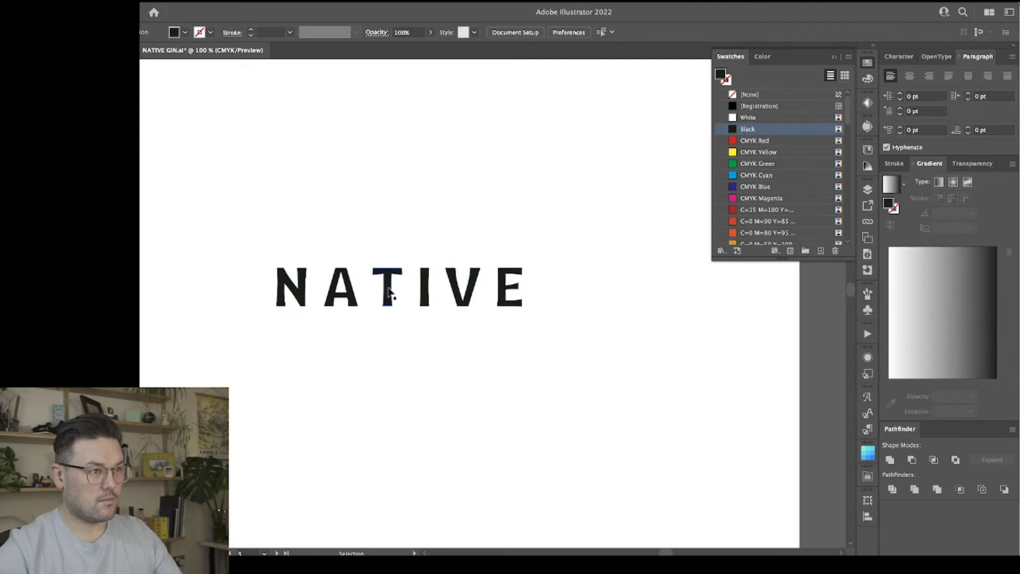
pyautogui.moveTo(390, 291); pyautogui.dragTo(417, 291)
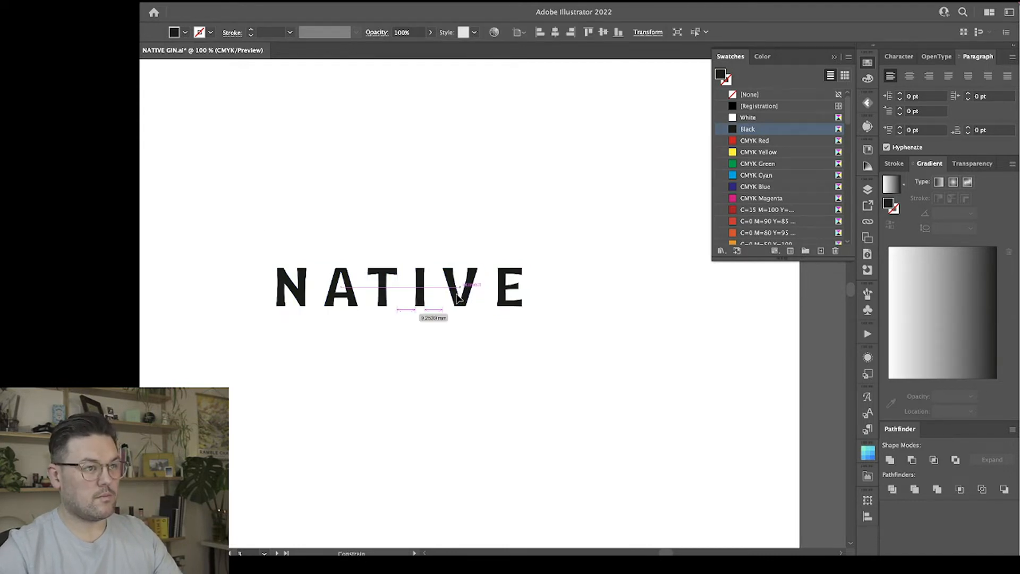
pyautogui.click(471, 353)
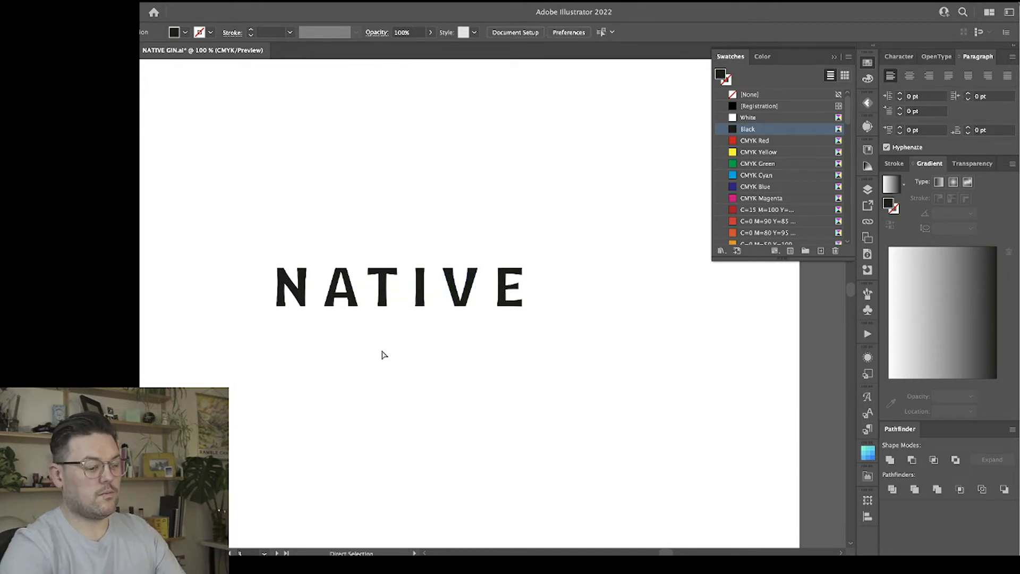
# Move the E slightly closer to the V to match the other letter gaps.
pyautogui.press('super+equal')
pyautogui.hscroll(-3, 383, 355)
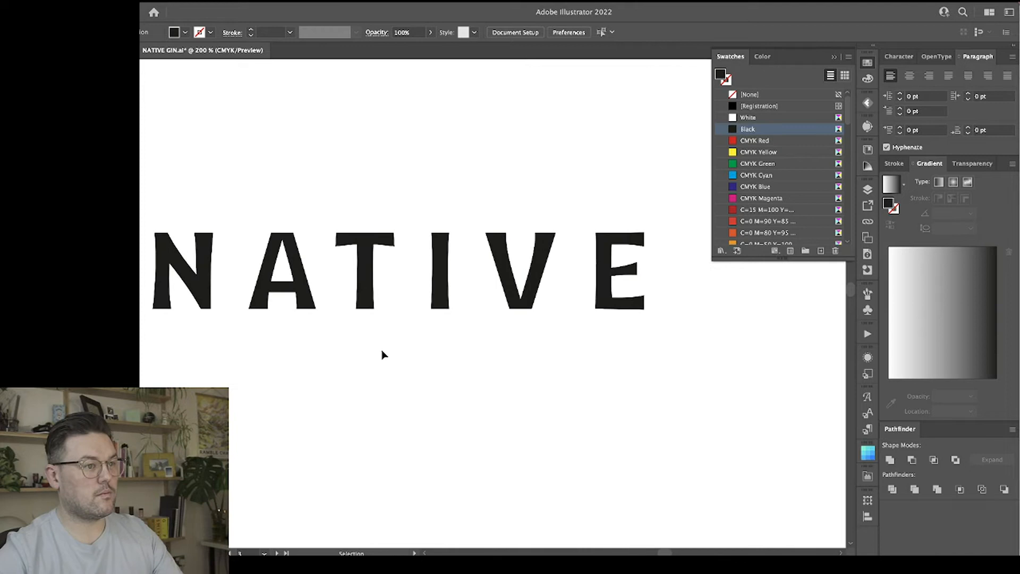
pyautogui.click(439, 279)
pyautogui.moveTo(615, 304); pyautogui.dragTo(598, 299)
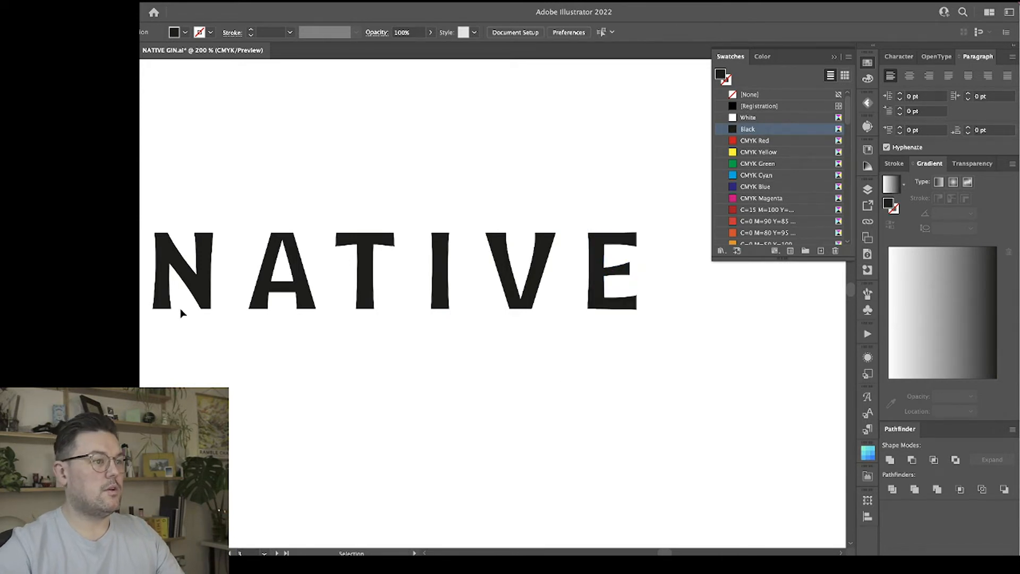
# Nudge the N slightly closer to the A and deselect it.
pyautogui.click(197, 287)
pyautogui.moveTo(198, 287); pyautogui.dragTo(205, 291)
pyautogui.click(231, 343)
pyautogui.press('super+z')
pyautogui.click(258, 348)
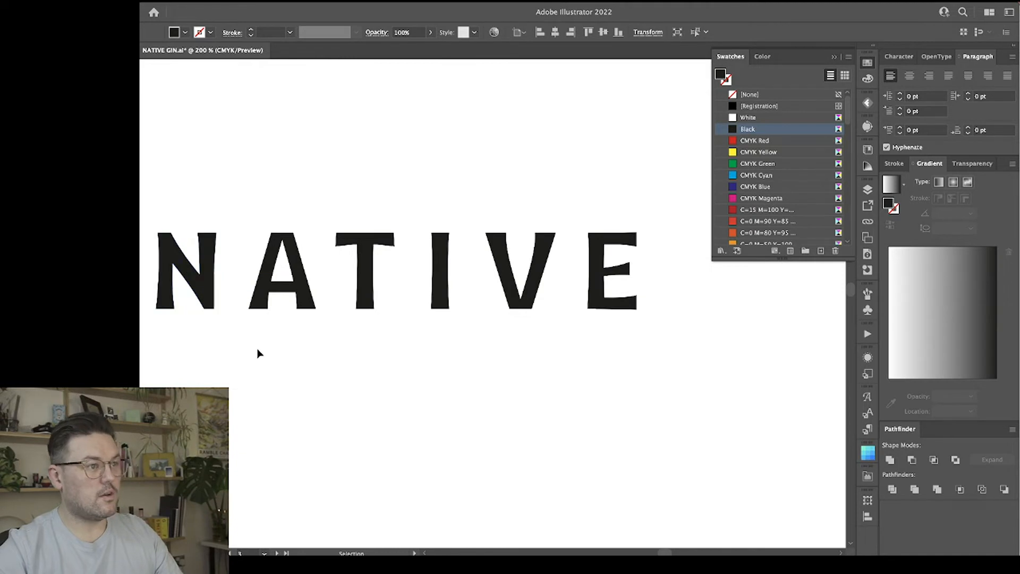
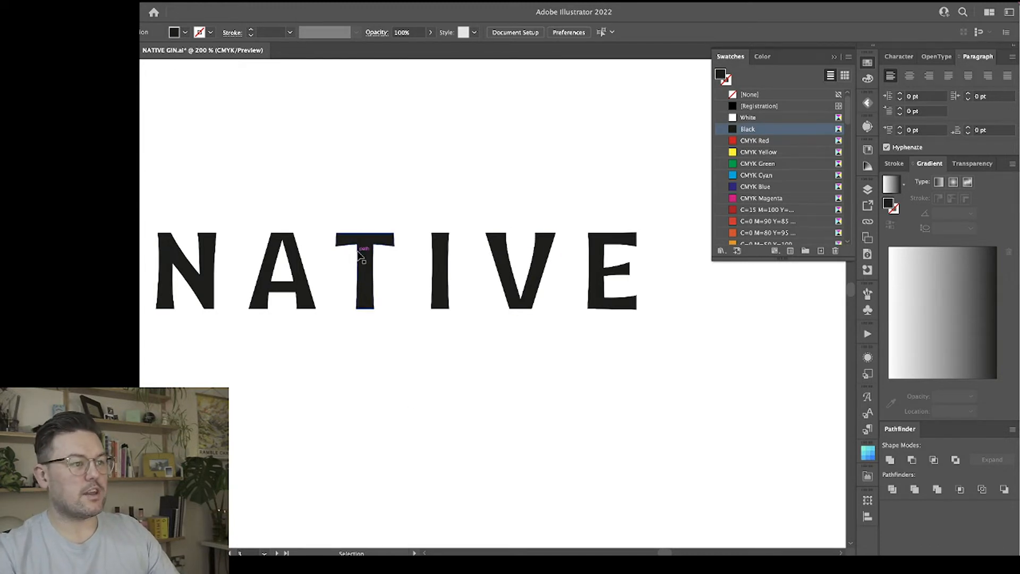
pyautogui.click(526, 289)
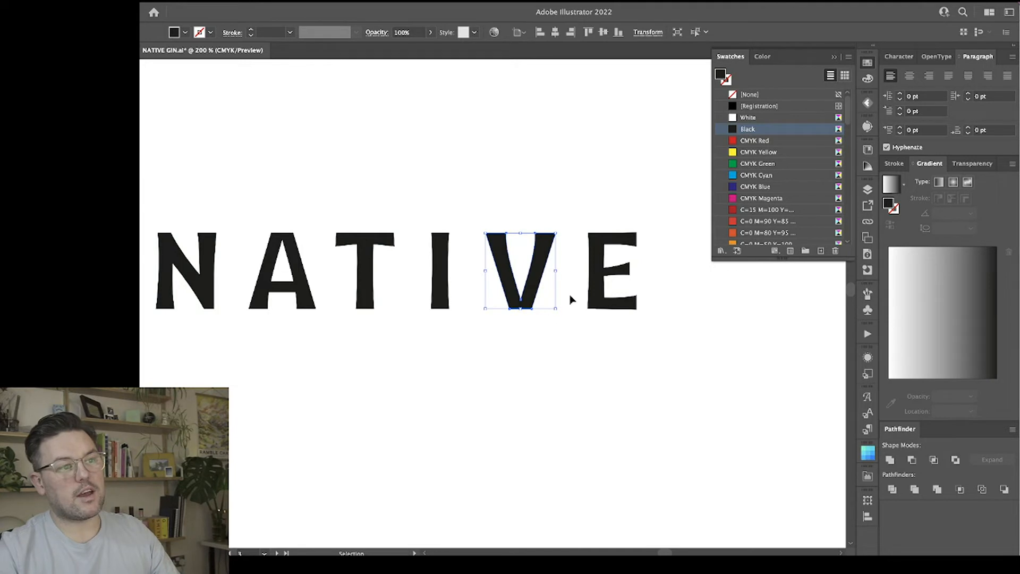
pyautogui.click(572, 377)
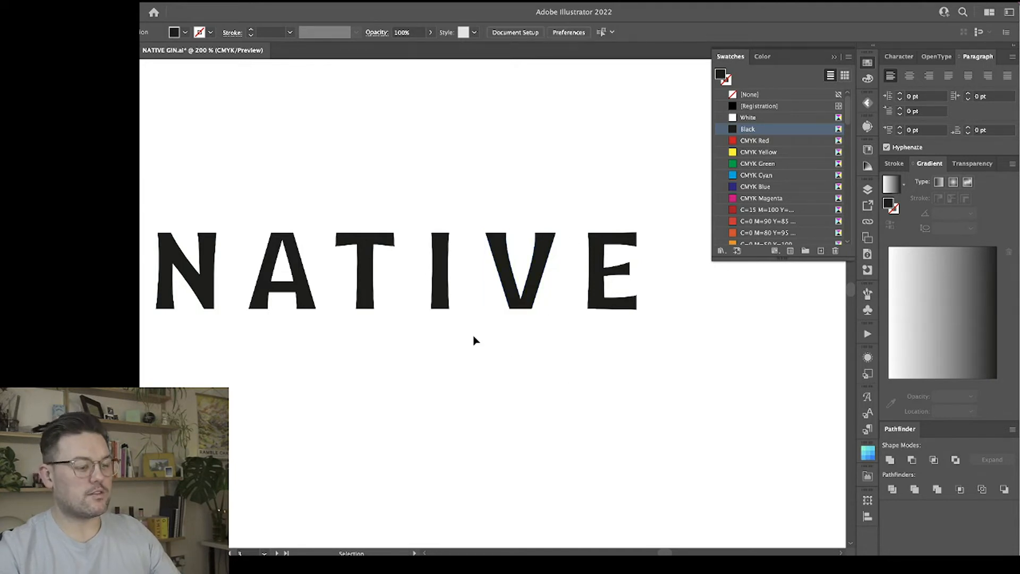
# Draw a black spacer rectangle about 8.2 mm wide and 23.2 mm tall, compare it with the A–T gap, and park it below the wordmark.
pyautogui.press('m')
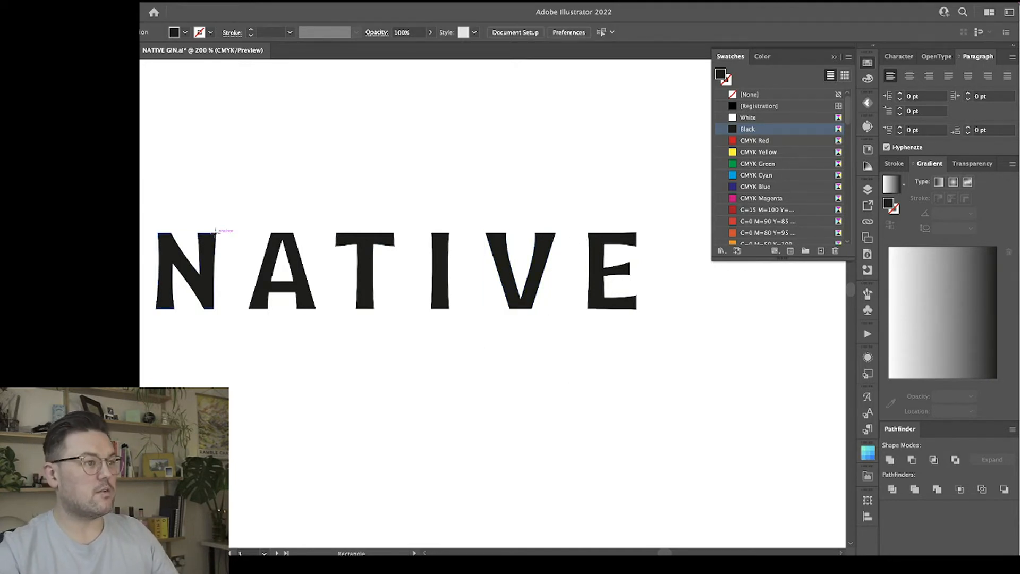
pyautogui.moveTo(216, 231); pyautogui.dragTo(332, 313)
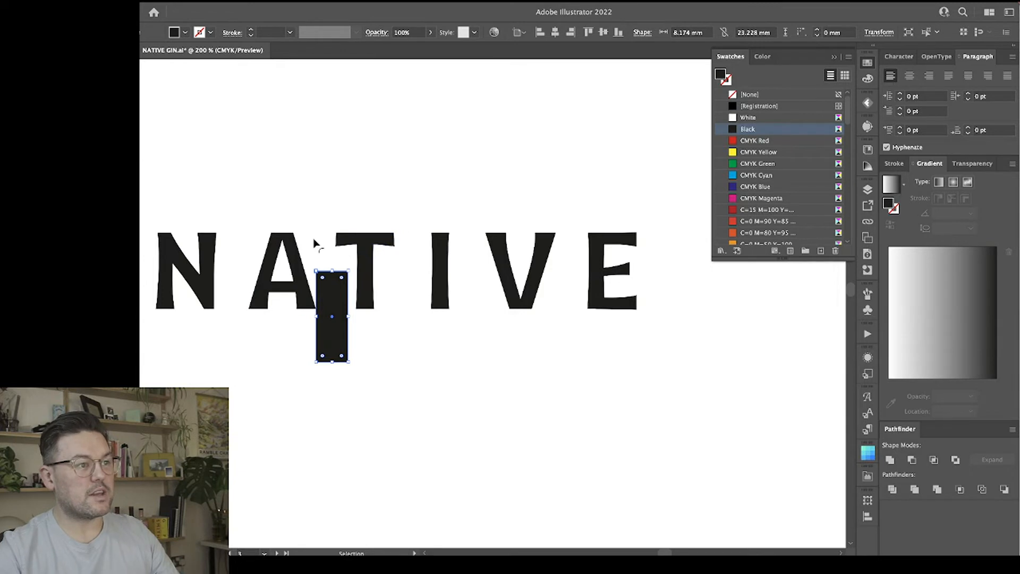
pyautogui.moveTo(339, 341); pyautogui.dragTo(490, 437)
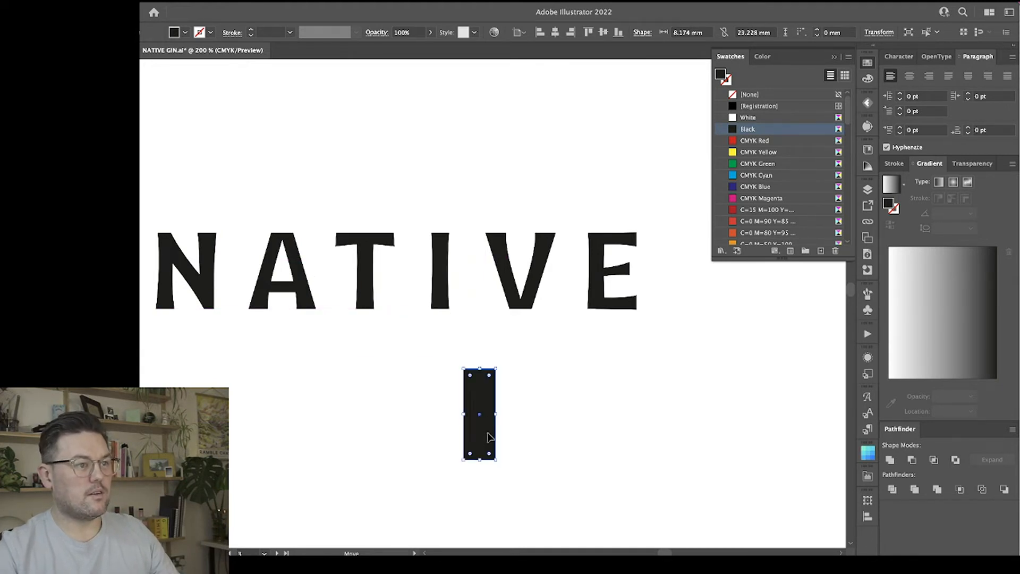
# Shift the I, V and E together slightly toward the T and deselect them.
pyautogui.click(436, 254)
pyautogui.keyDown('shift'); pyautogui.click(508, 281); pyautogui.keyUp('shift')
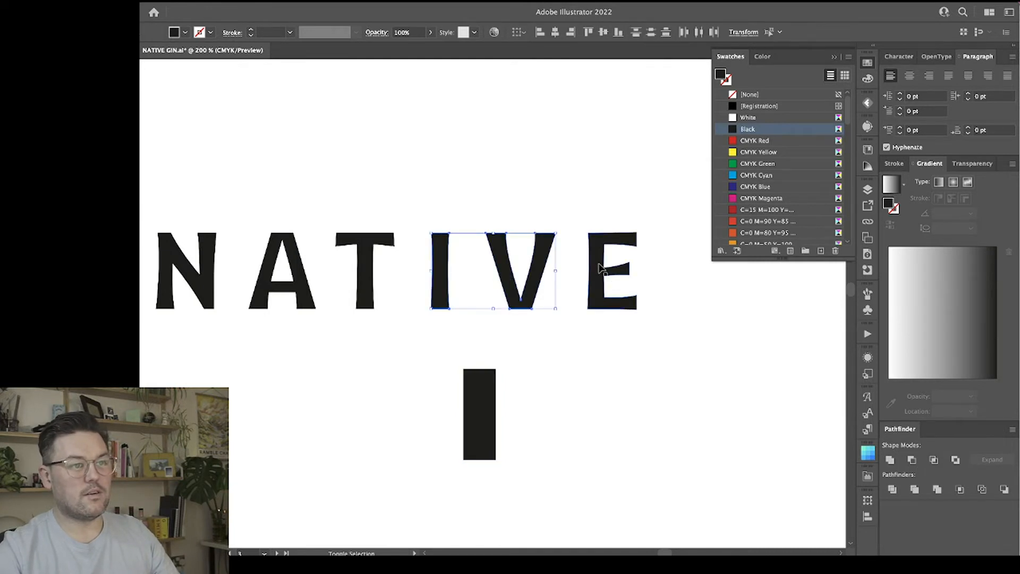
pyautogui.keyDown('shift'); pyautogui.click(596, 263); pyautogui.keyUp('shift')
pyautogui.press('Left')
pyautogui.press('Left')
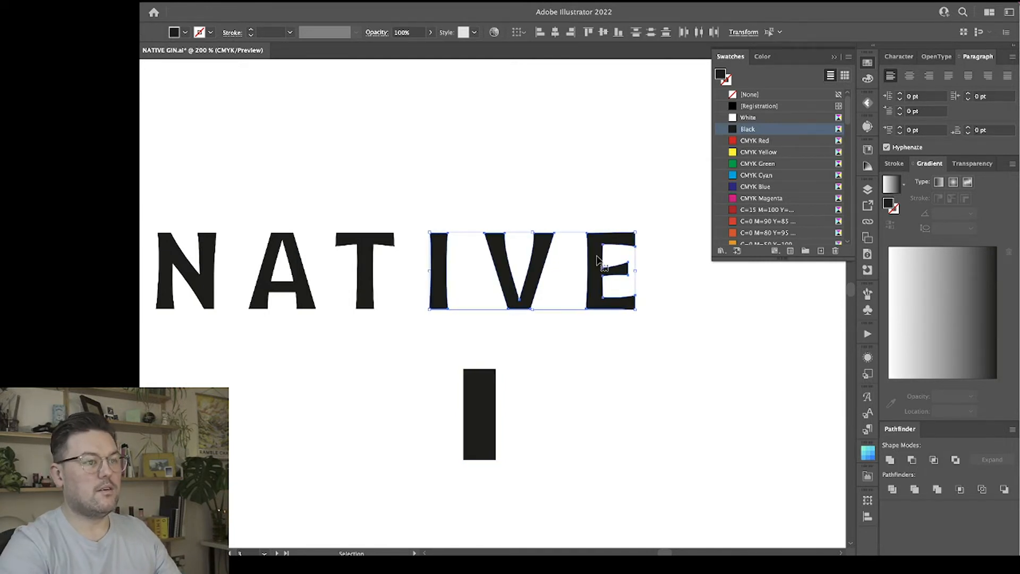
pyautogui.press('Left')
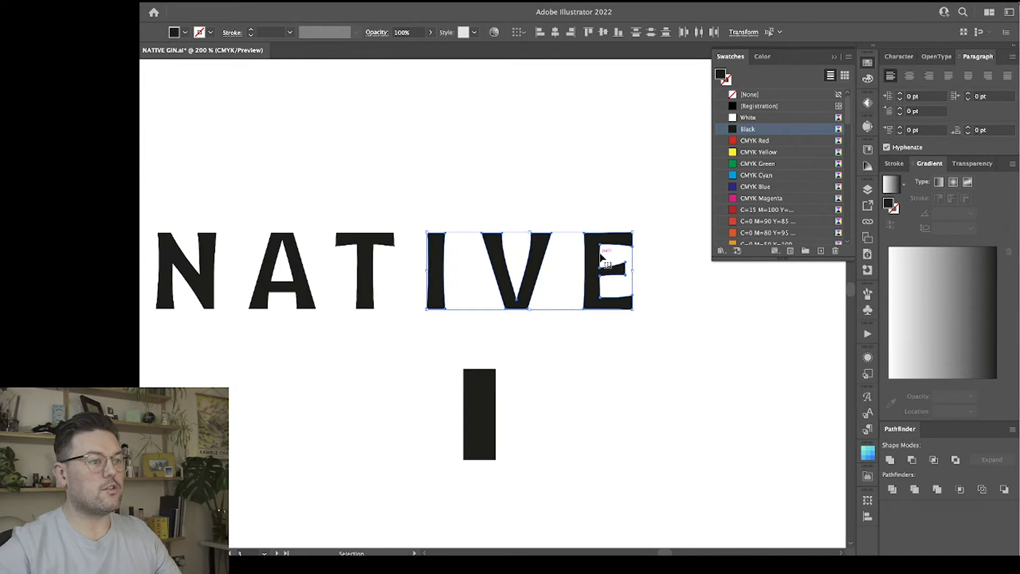
pyautogui.click(526, 358)
# Place the spacer rectangle in the I–V gap and the V–E gap, nudging the V and the E closer to match its width.
pyautogui.moveTo(483, 414); pyautogui.dragTo(462, 293)
pyautogui.click(520, 304)
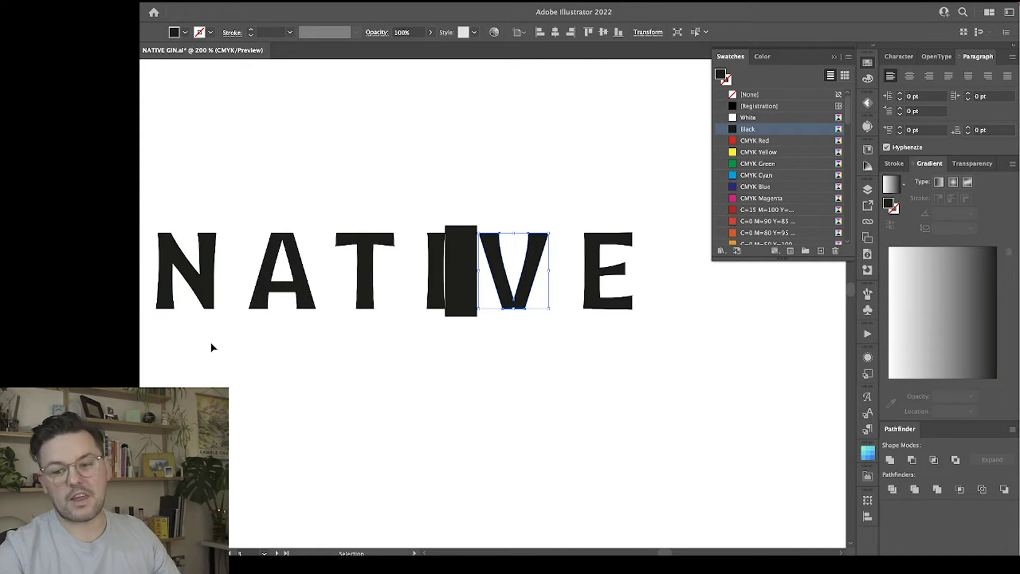
pyautogui.click(469, 297)
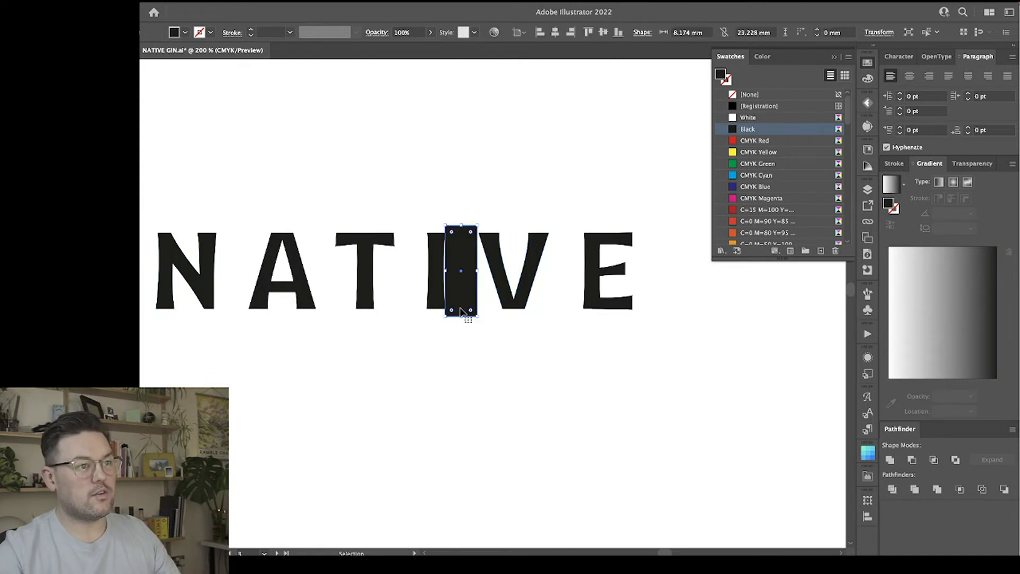
pyautogui.moveTo(464, 290); pyautogui.dragTo(568, 290)
pyautogui.click(614, 245)
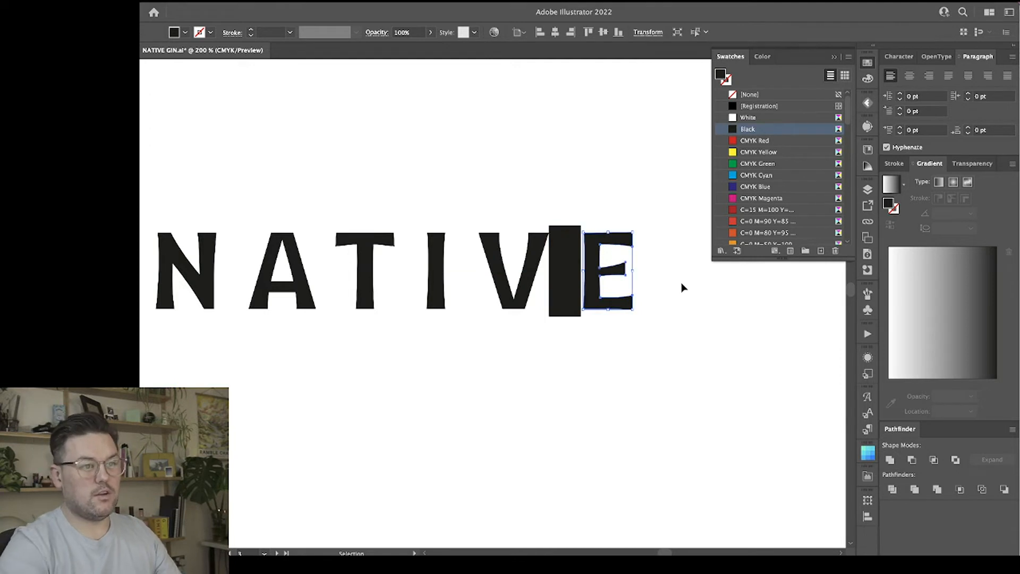
pyautogui.press('Left')
pyautogui.click(653, 381)
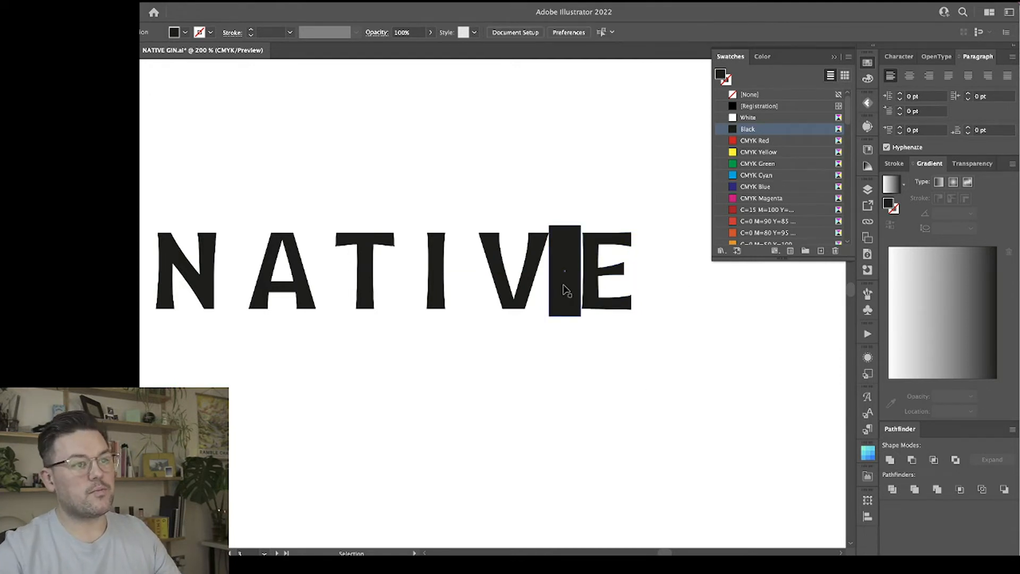
# Measure the T–I gap with the spacer rectangle and move the spacer back below the wordmark.
pyautogui.moveTo(564, 289); pyautogui.dragTo(402, 284)
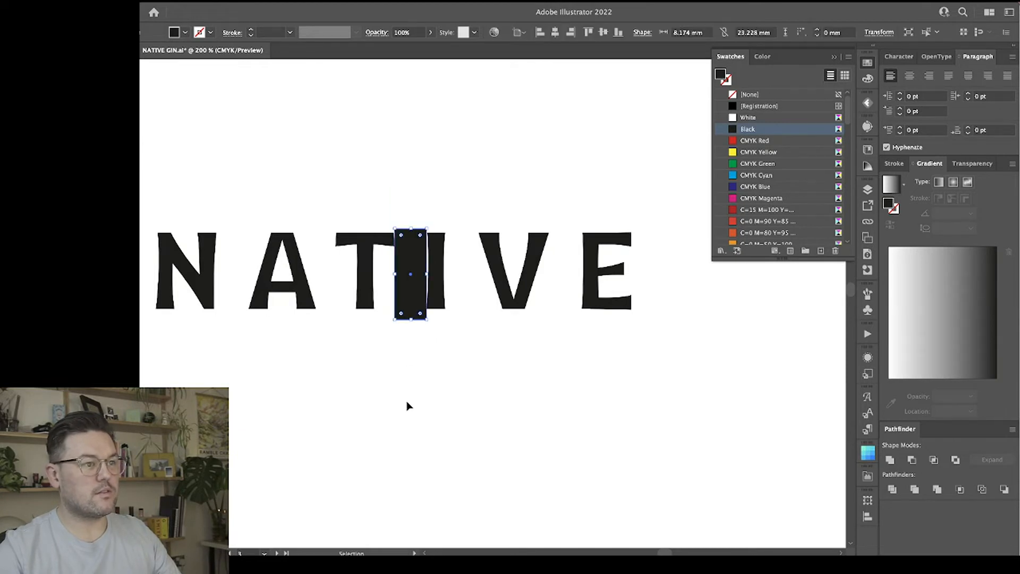
pyautogui.click(408, 405)
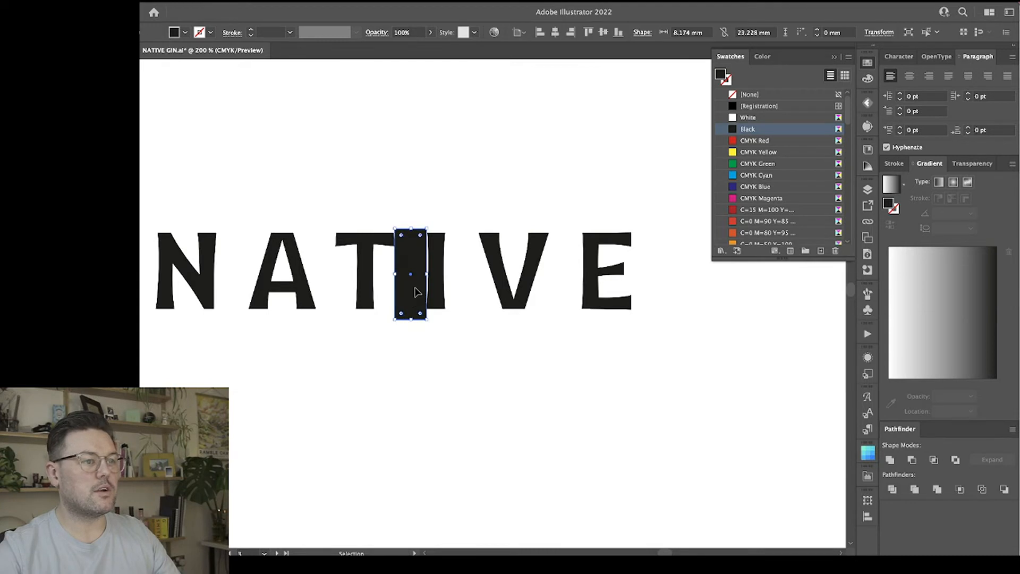
pyautogui.moveTo(413, 299); pyautogui.dragTo(404, 429)
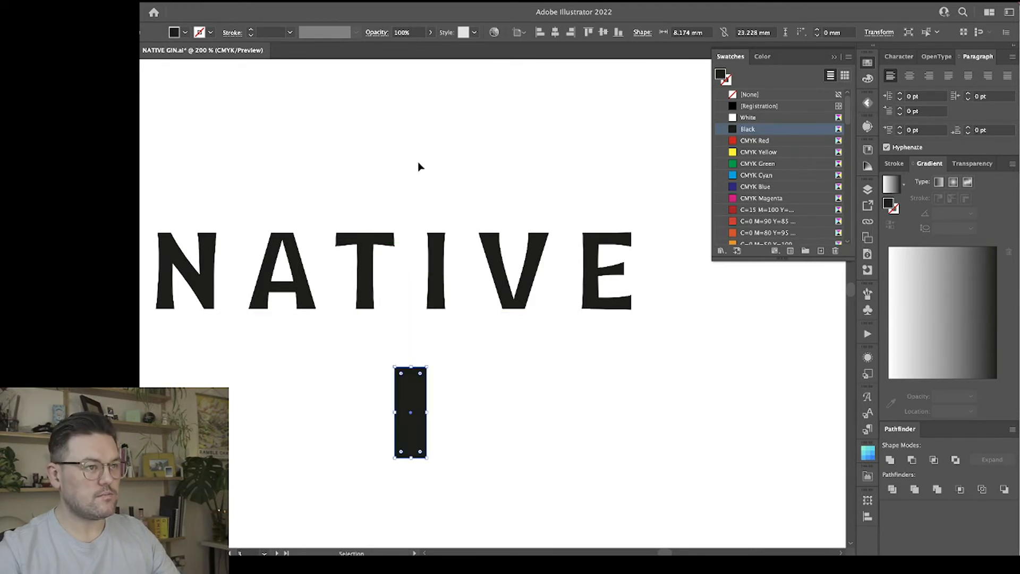
pyautogui.click(653, 332)
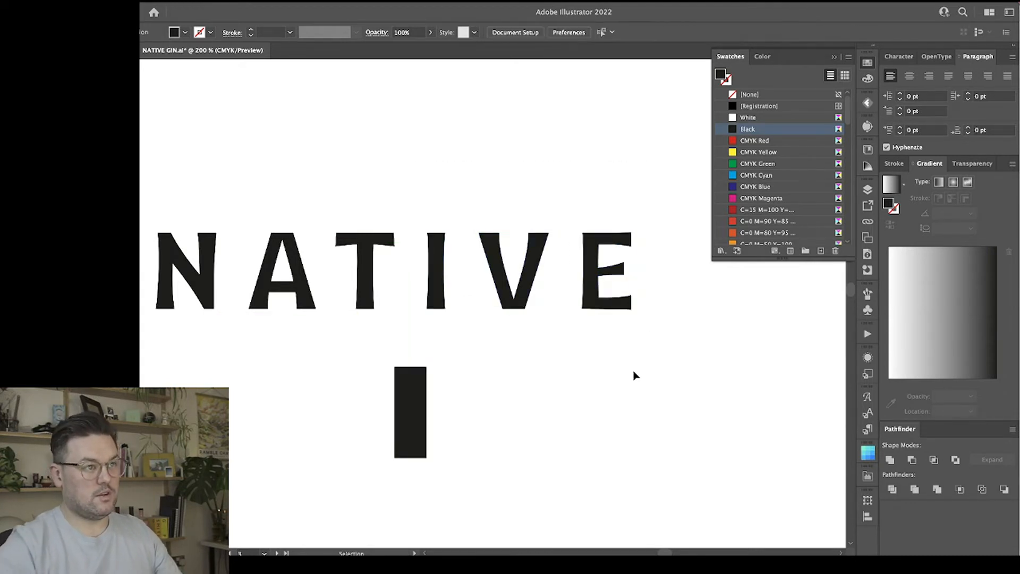
# Nudge the I, V and E closer to the T in small increments, and move the spacer rectangle farther below the wordmark.
pyautogui.moveTo(565, 288); pyautogui.dragTo(641, 303)
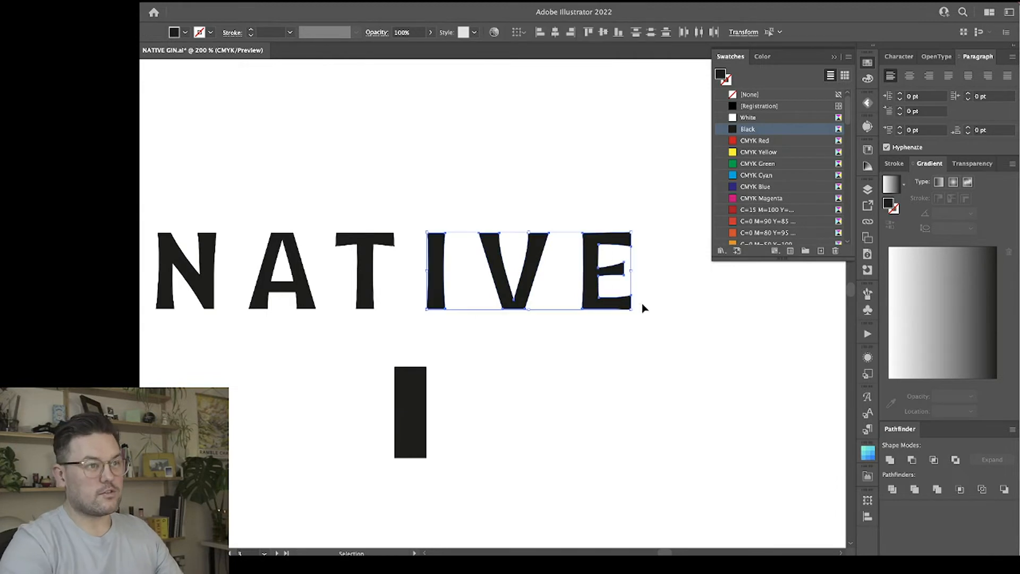
pyautogui.click(549, 399)
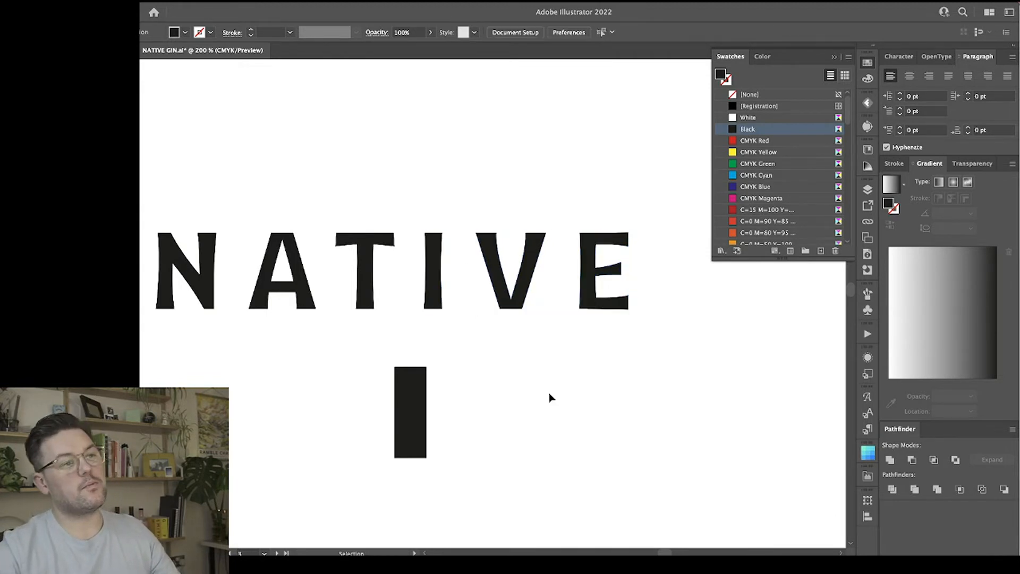
pyautogui.press('a')
pyautogui.hotkey('ctrl', '-')
pyautogui.press('v')
pyautogui.moveTo(433, 380); pyautogui.dragTo(394, 465)
pyautogui.click(421, 367)
pyautogui.moveTo(446, 212); pyautogui.dragTo(626, 343)
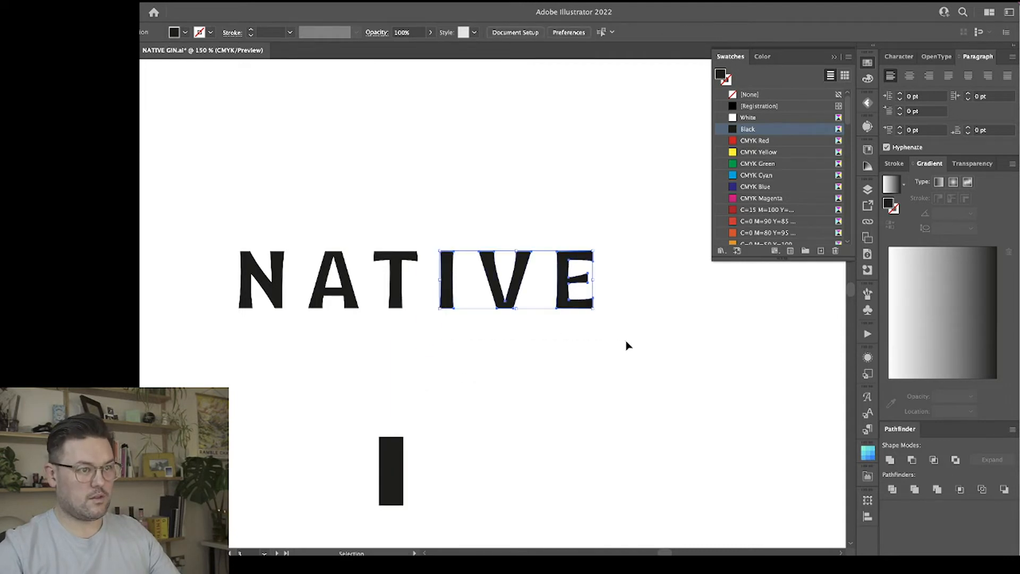
pyautogui.click(543, 357)
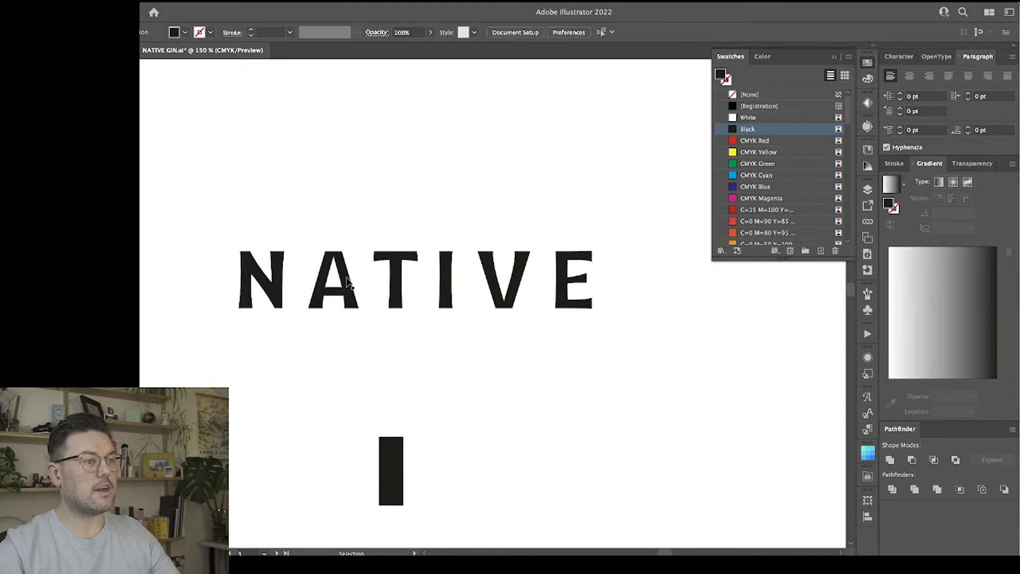
# Nudge the T, I, V and E together slightly away from the A and deselect them.
pyautogui.moveTo(413, 219); pyautogui.dragTo(638, 342)
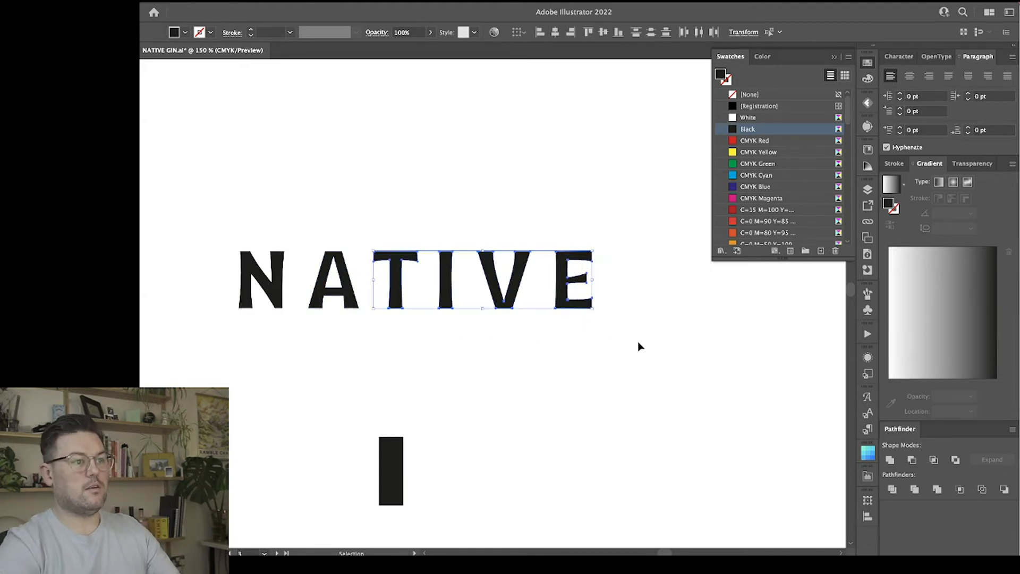
pyautogui.press('Right')
pyautogui.click(634, 348)
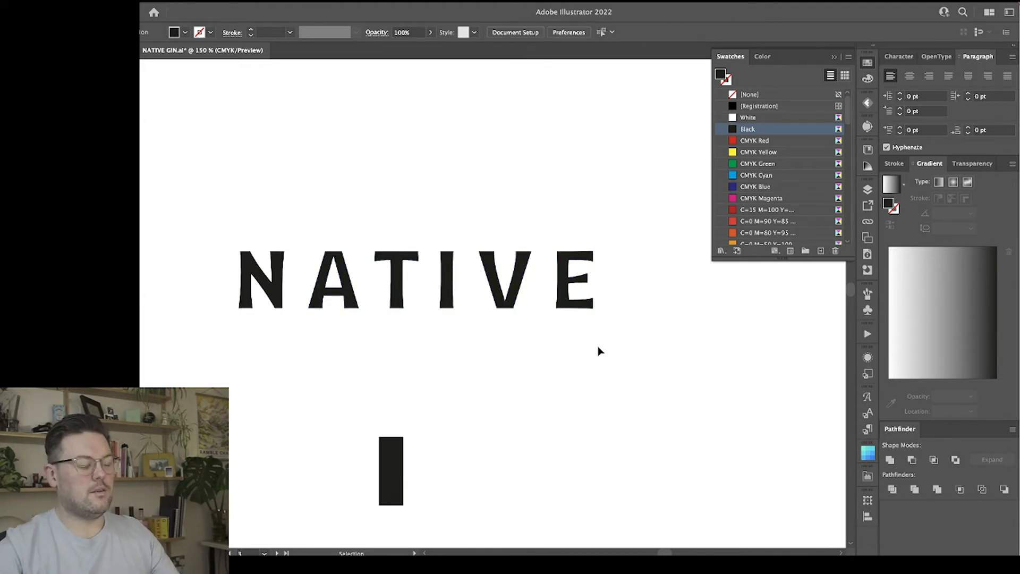
# Examine the evenness of the wordmark's letter spacing at several smaller and larger display sizes.
pyautogui.press('super+minus')
pyautogui.press('super+minus')
pyautogui.press('super+minus')
pyautogui.press('super+minus')
pyautogui.press('super+minus')
pyautogui.press('super+equal')
pyautogui.press('super+equal')
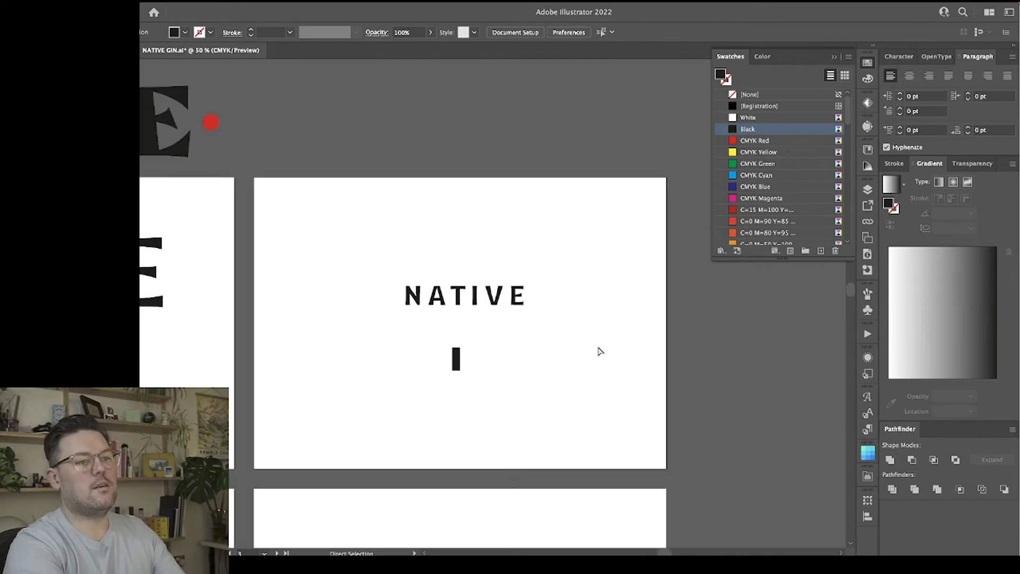
pyautogui.press('super+equal')
pyautogui.press('super+equal')
pyautogui.press('super+equal')
pyautogui.press('super+equal')
pyautogui.press('super+minus')
pyautogui.press('super+minus')
pyautogui.press('super+minus')
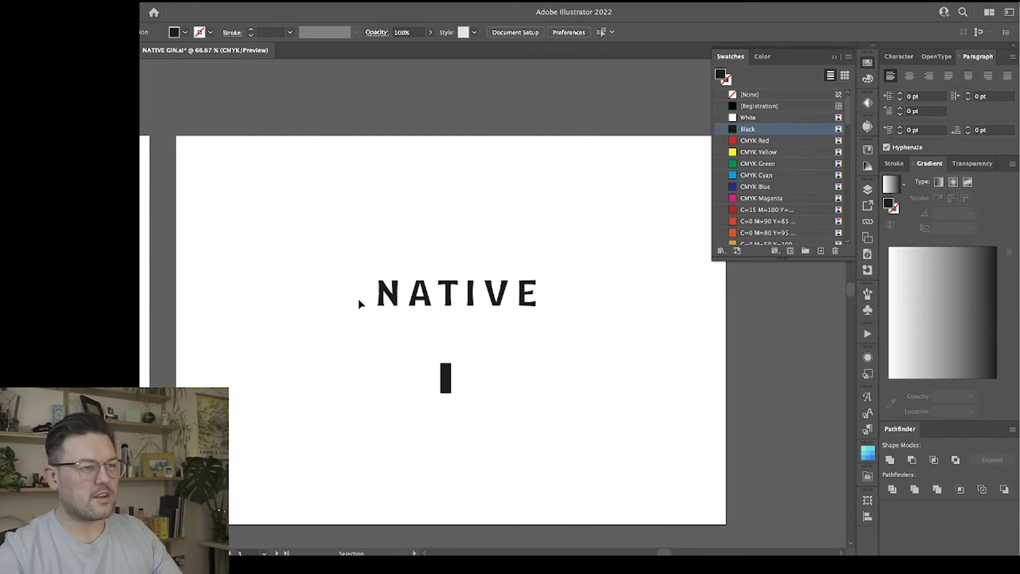
pyautogui.press('super+plus')
pyautogui.press('super+plus')
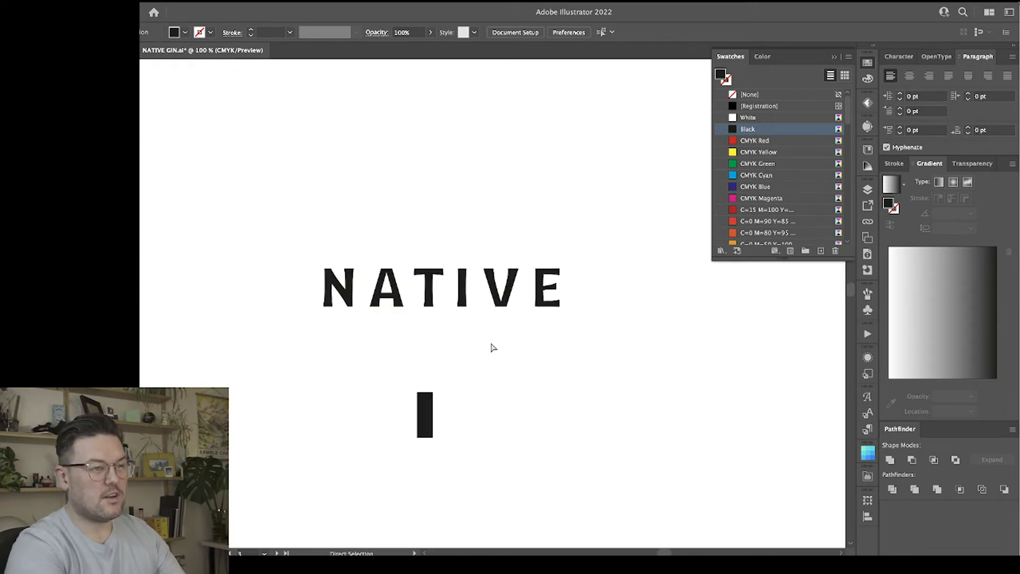
# Nudge the E toward the V in two small increments and deselect it.
pyautogui.click(565, 271)
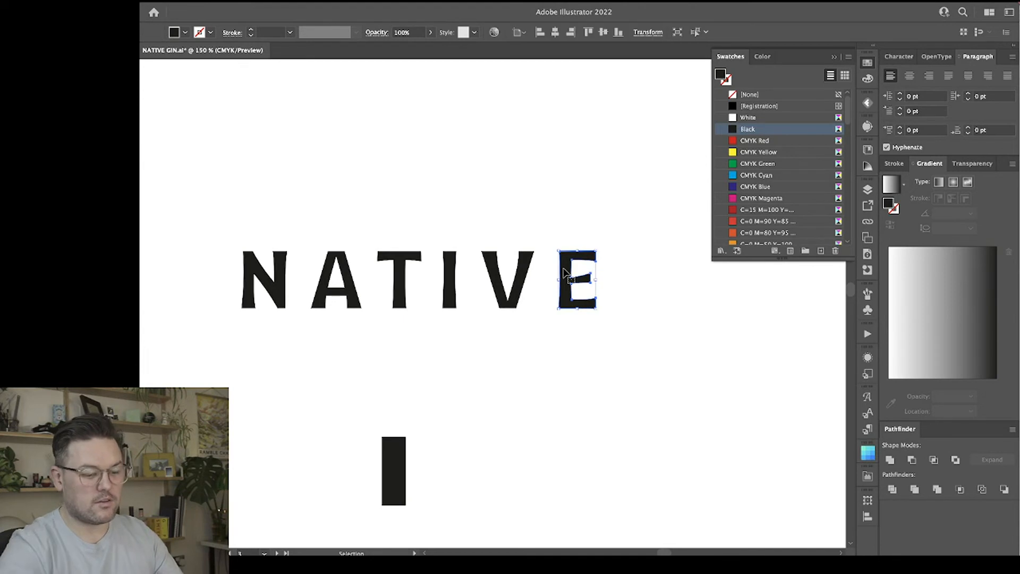
pyautogui.press('Left')
pyautogui.click(539, 169)
pyautogui.click(565, 260)
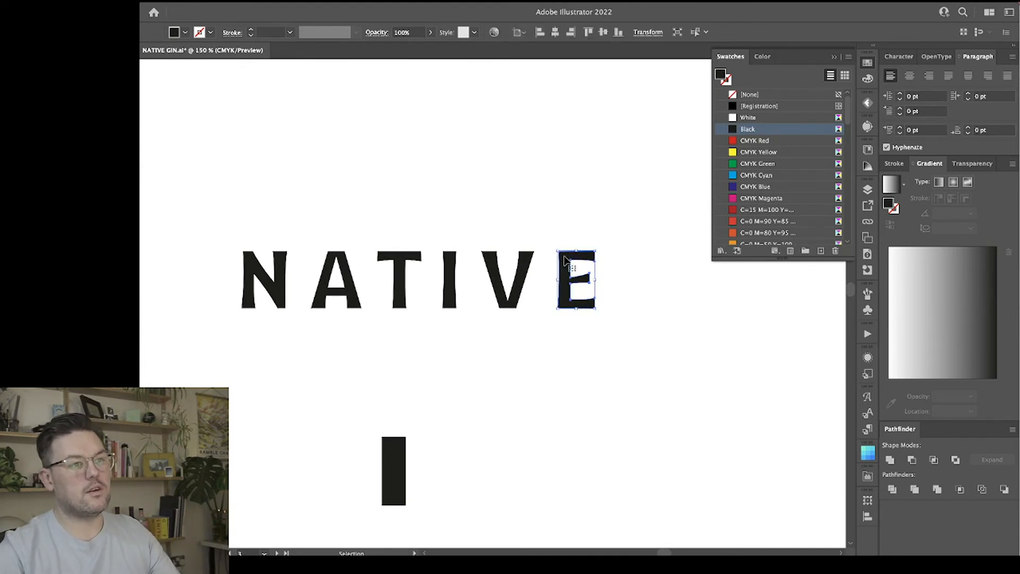
pyautogui.press('Left')
pyautogui.click(473, 205)
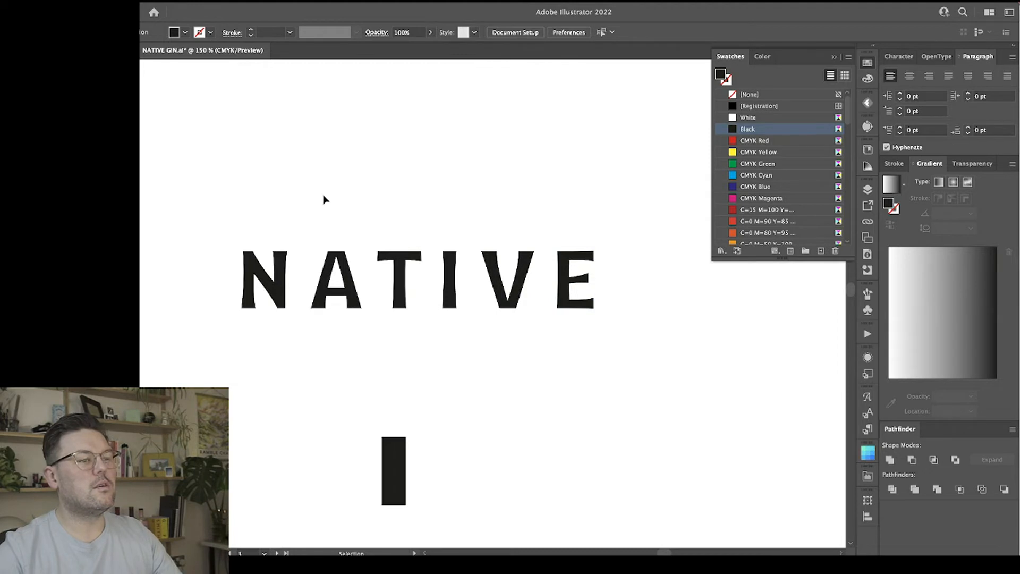
# Delete the spacer rectangle below the wordmark.
pyautogui.click(383, 453)
pyautogui.press('Delete')
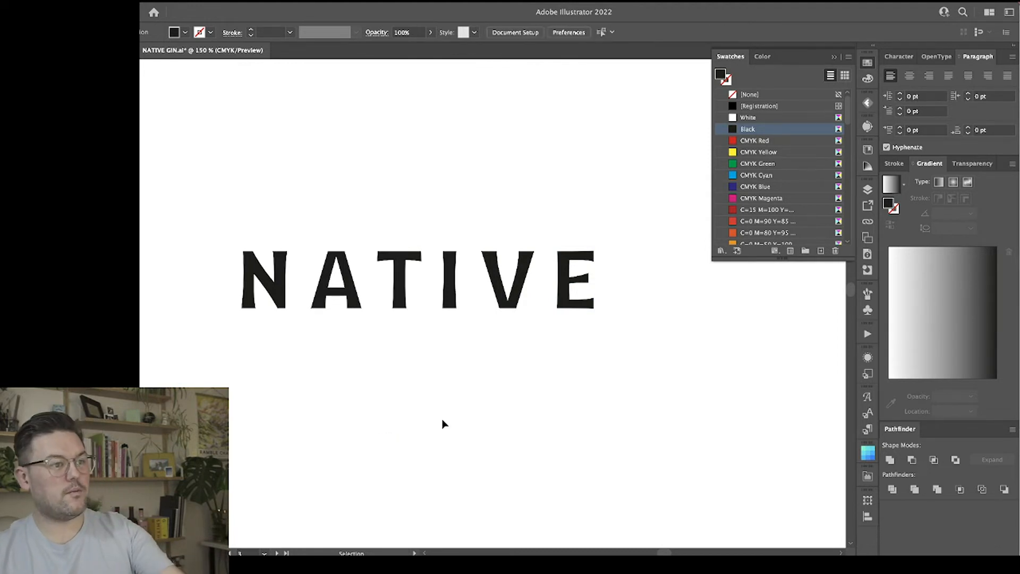
# Draw a black rectangle below the NATIVE wordmark, wider than the lettering, as a dark background panel.
pyautogui.press('super+minus')
pyautogui.press('super+minus')
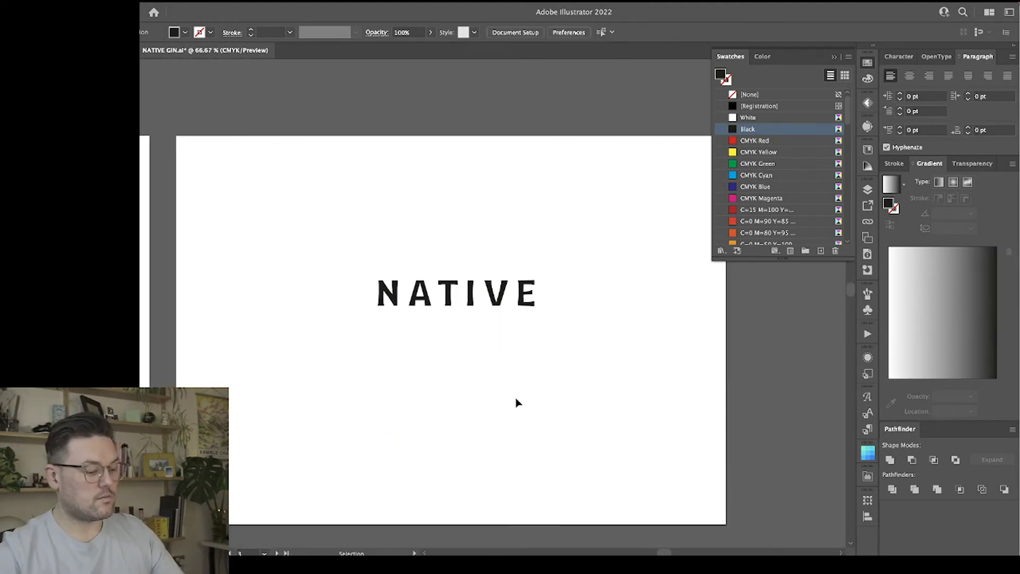
pyautogui.press('m')
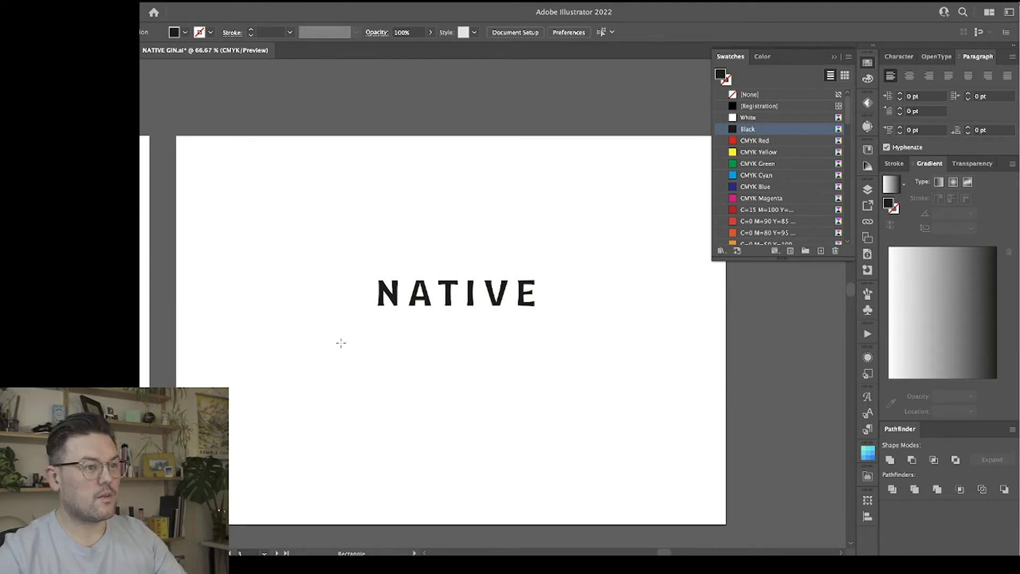
pyautogui.moveTo(345, 336); pyautogui.dragTo(573, 415)
pyautogui.press('v')
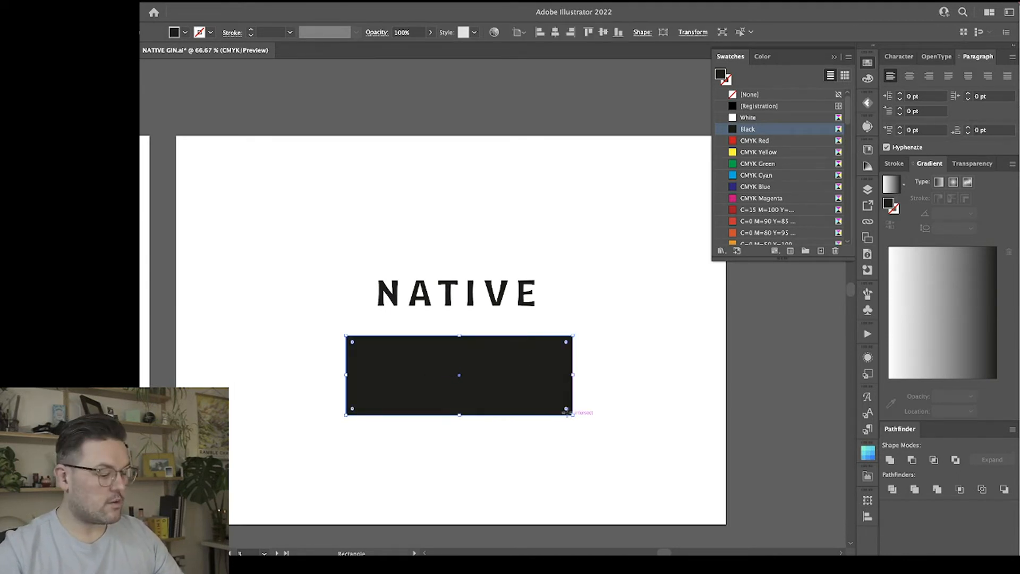
# Duplicate the NATIVE wordmark onto the black rectangle and fill the copy with white sampled from the artboard.
pyautogui.click(579, 323)
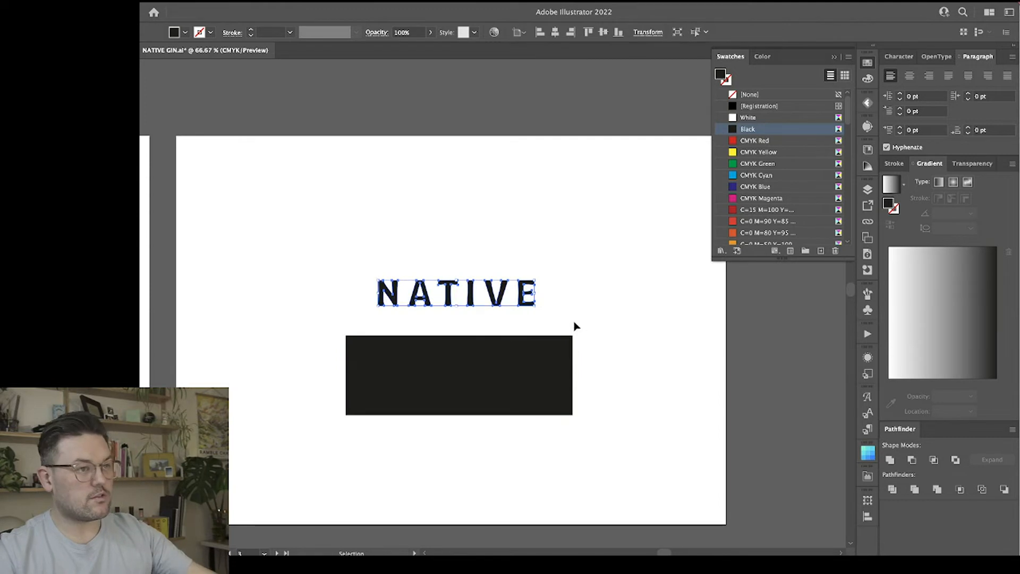
pyautogui.moveTo(506, 290); pyautogui.dragTo(503, 375)
pyautogui.press('i')
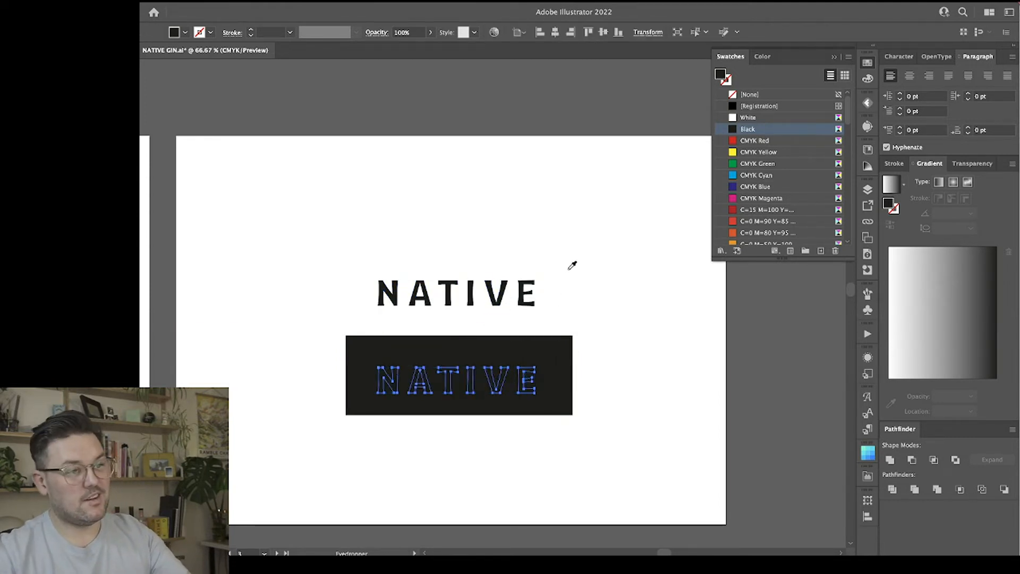
pyautogui.click(573, 255)
pyautogui.press('v')
pyautogui.hotkey('ctrl', '1')
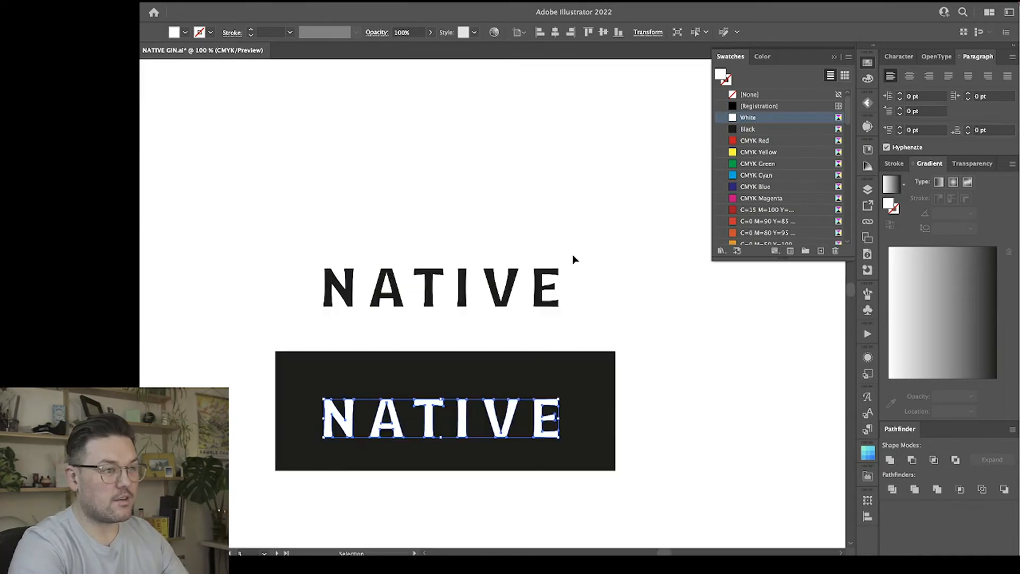
# Move the white NATIVE copy slightly upward to centre it vertically on the black rectangle, and deselect it.
pyautogui.click(608, 286)
pyautogui.scroll(-3, 683, 388)
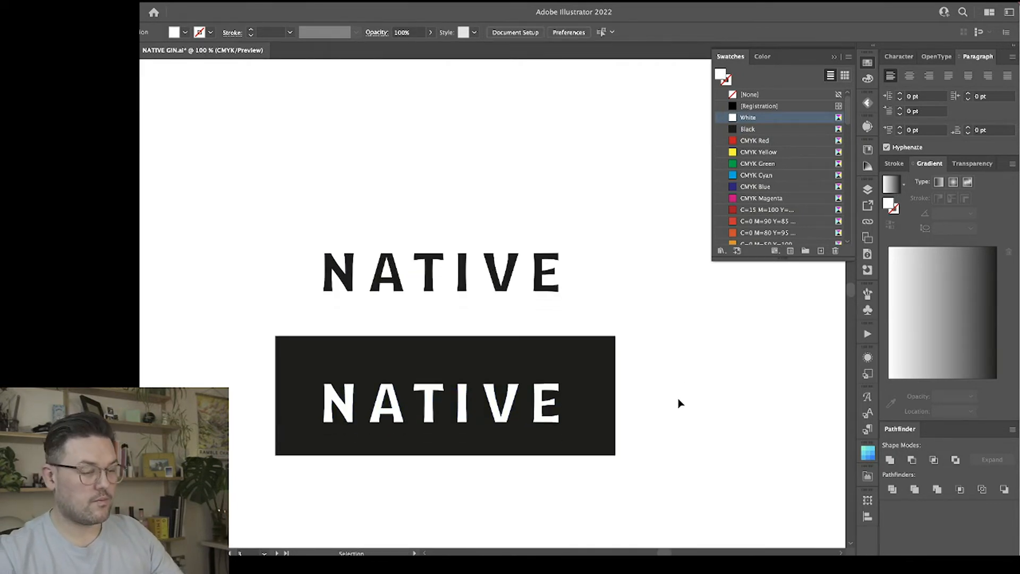
pyautogui.scroll(-3, 659, 441)
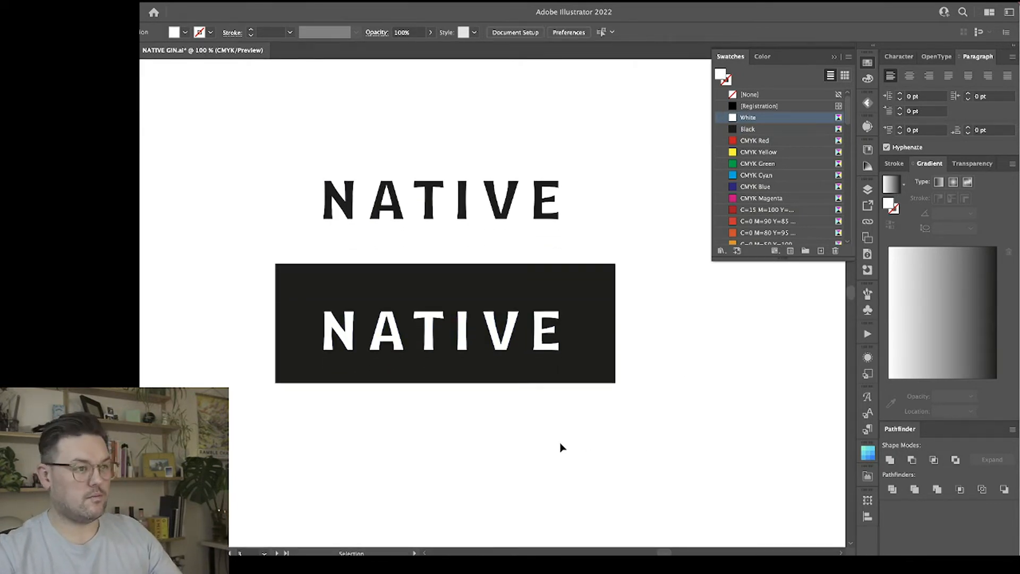
pyautogui.moveTo(512, 339); pyautogui.dragTo(509, 329)
pyautogui.click(514, 441)
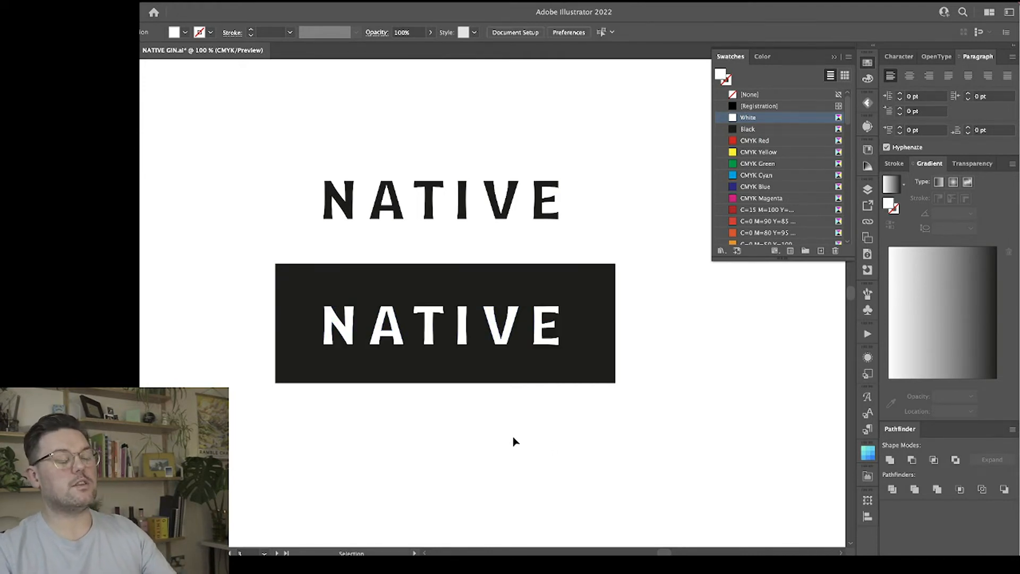
# Fill the white NATIVE copy with a muted gold of C 34, M 39, Y 60, K 23 and deselect it.
pyautogui.click(514, 334)
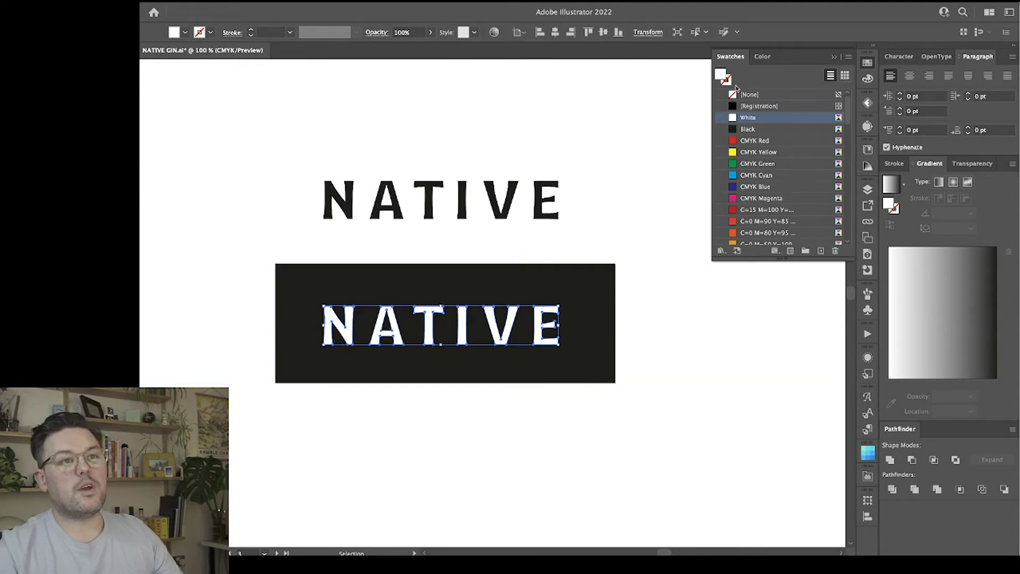
pyautogui.click(868, 79)
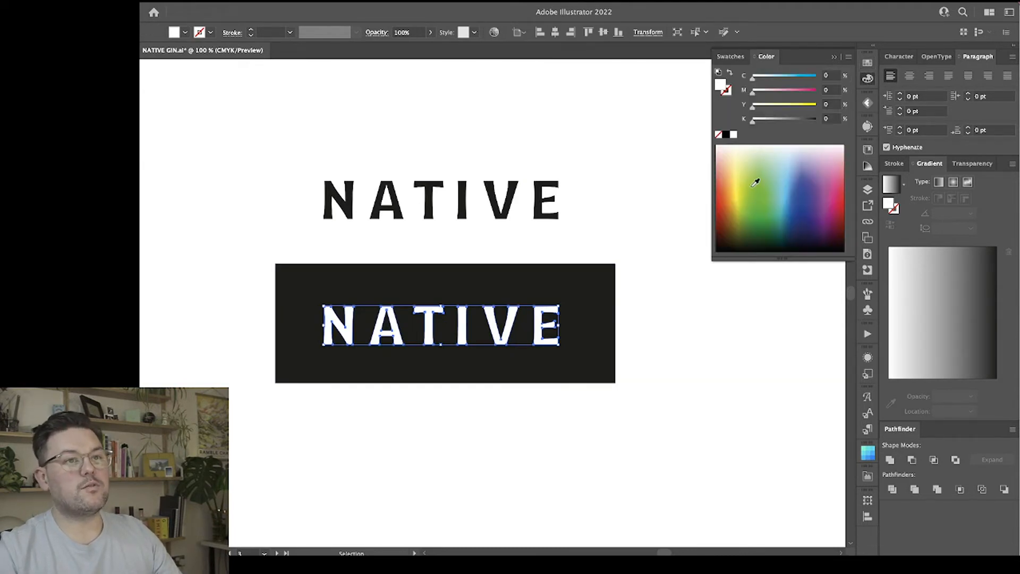
pyautogui.click(784, 76)
pyautogui.click(791, 89)
pyautogui.click(791, 104)
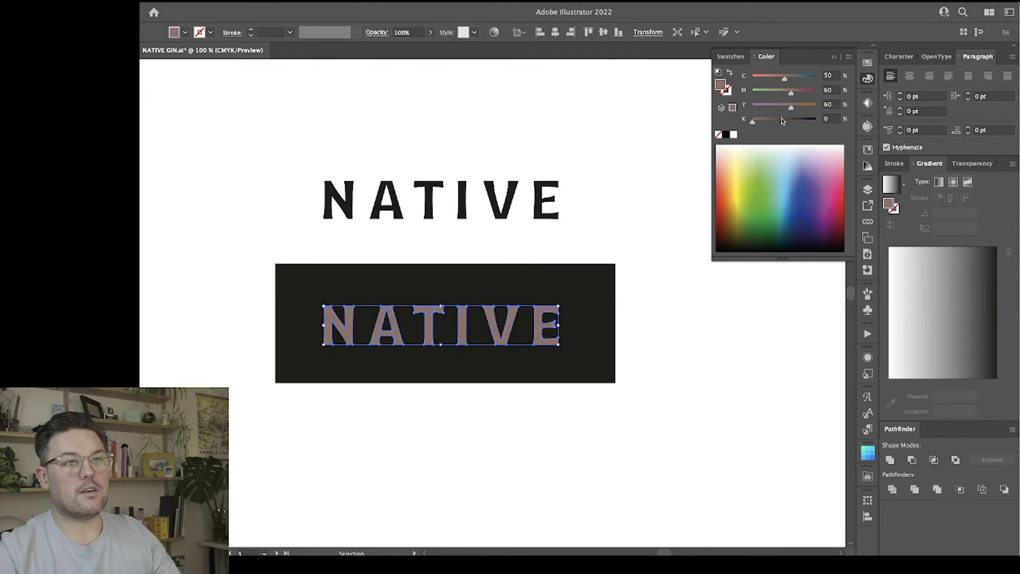
pyautogui.click(776, 119)
pyautogui.click(769, 76)
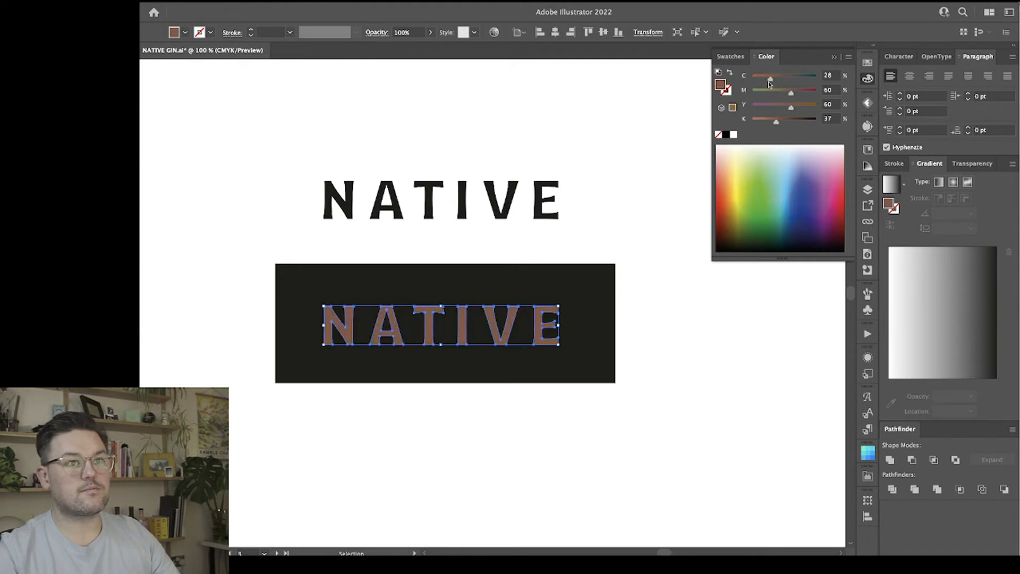
pyautogui.click(781, 89)
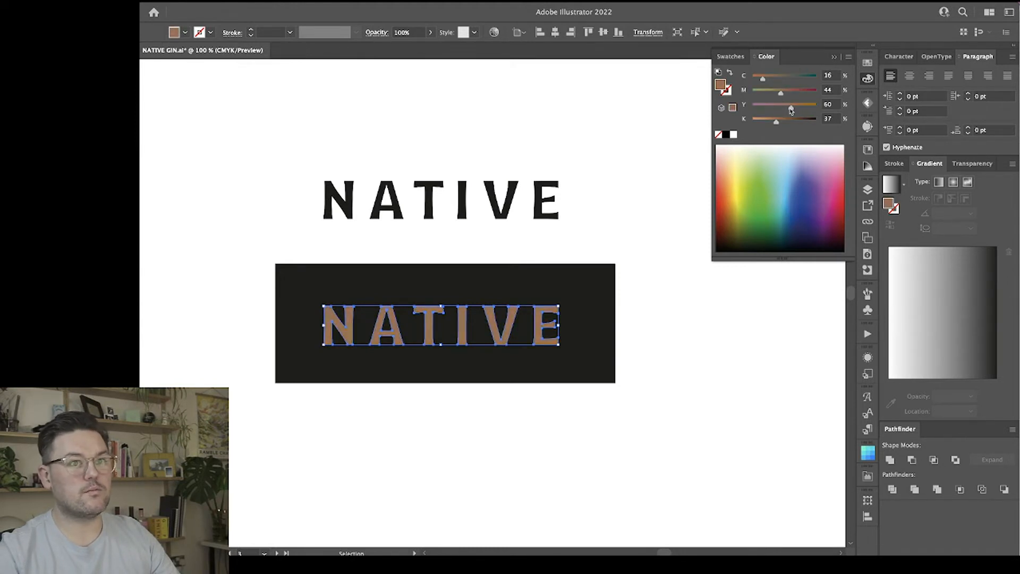
pyautogui.moveTo(768, 125); pyautogui.dragTo(767, 126)
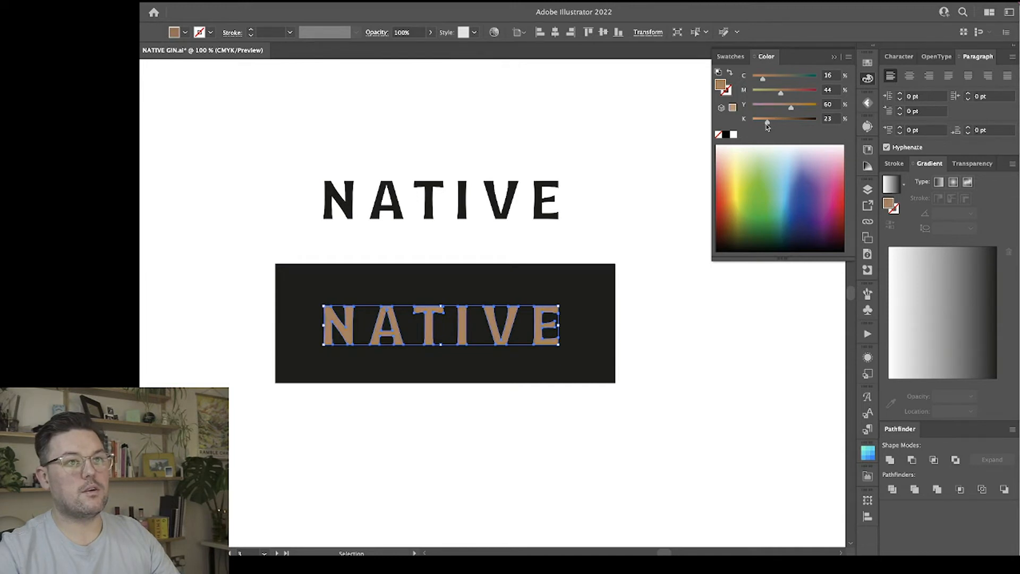
pyautogui.click(776, 79)
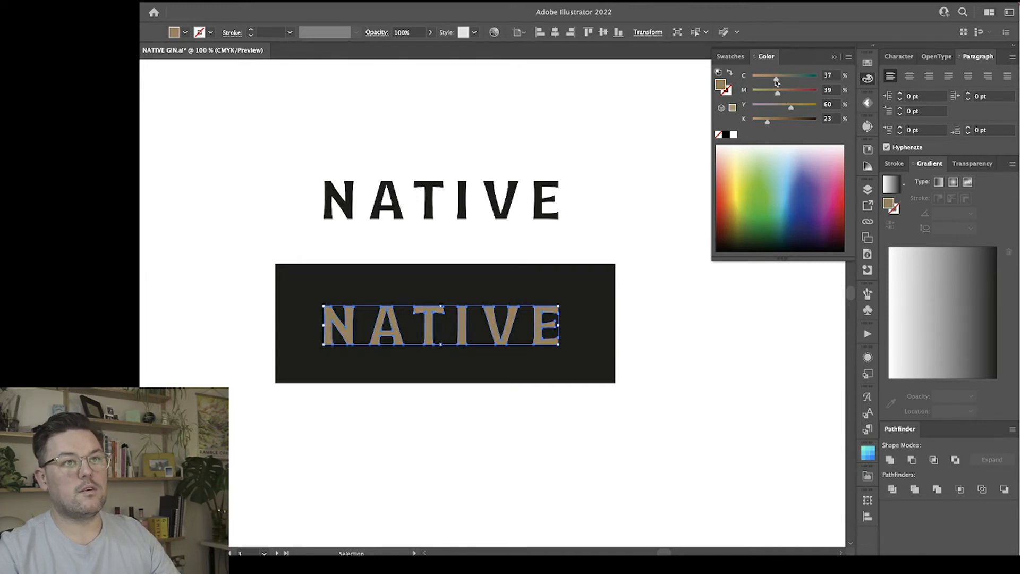
pyautogui.click(696, 368)
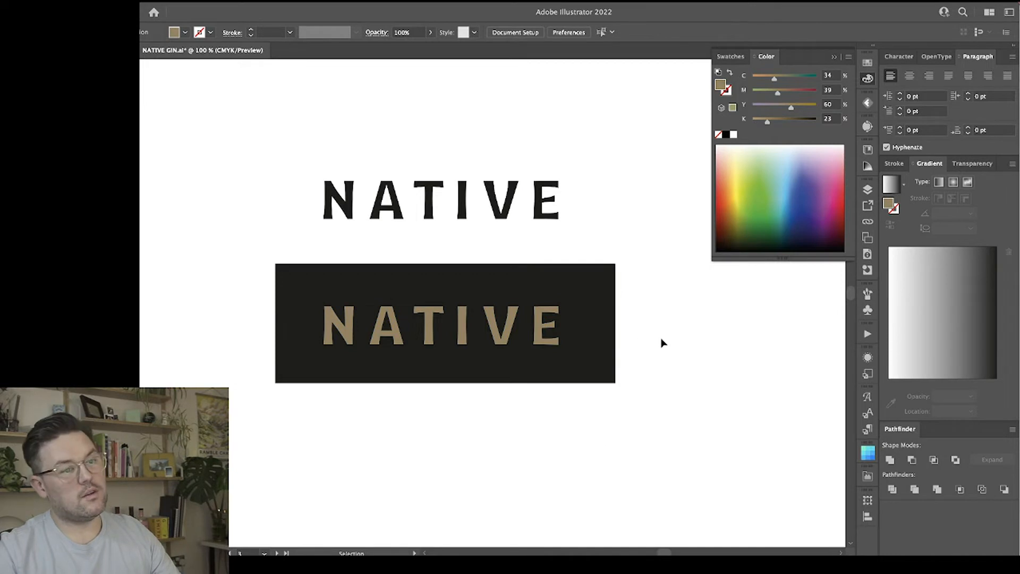
# Fill the background rectangle with a dark green of about C 93, M 47, Y 81, K 63 and deselect it.
pyautogui.click(600, 340)
pyautogui.click(775, 189)
pyautogui.click(769, 232)
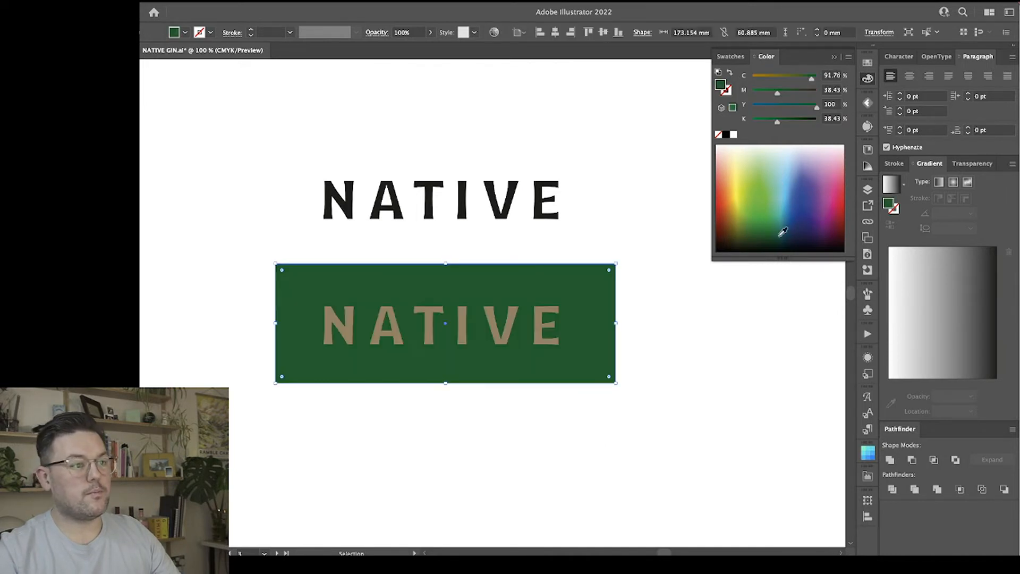
pyautogui.click(777, 237)
pyautogui.click(771, 239)
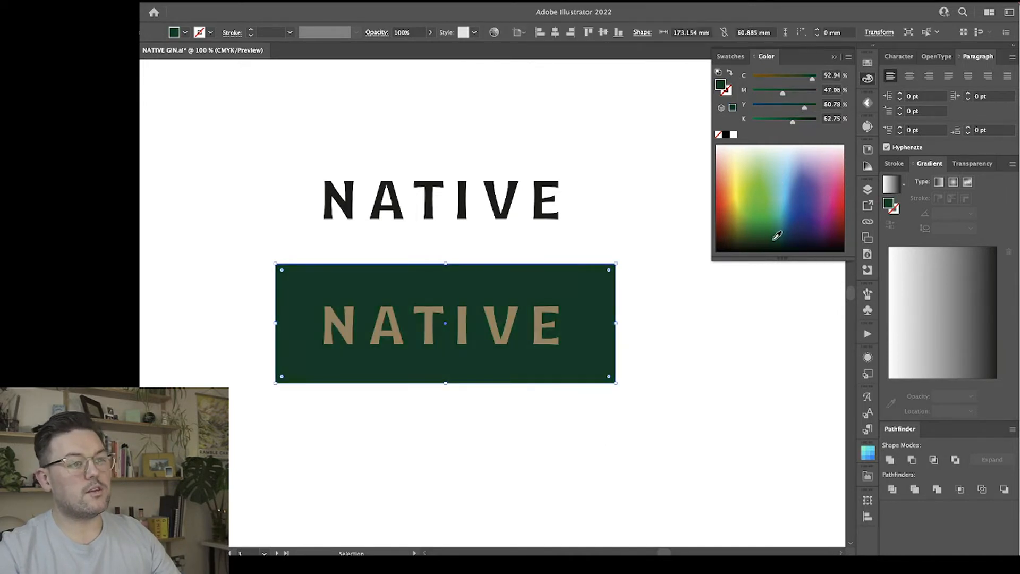
pyautogui.click(668, 340)
# Examine the contrast and apparent weight of the gold wordmark on green against the black wordmark on white.
pyautogui.press('a')
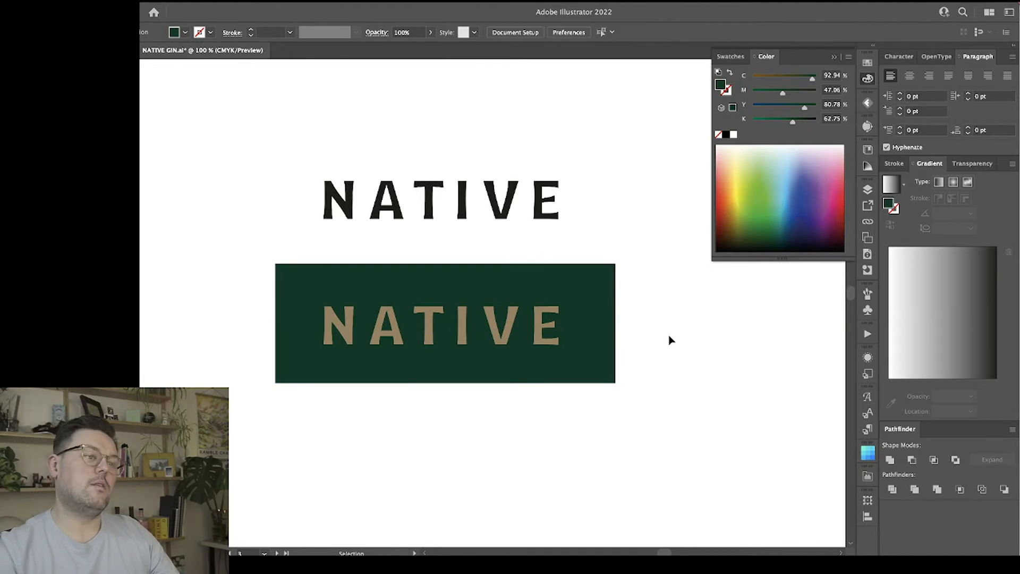
pyautogui.press('super+minus')
pyautogui.press('super+equal')
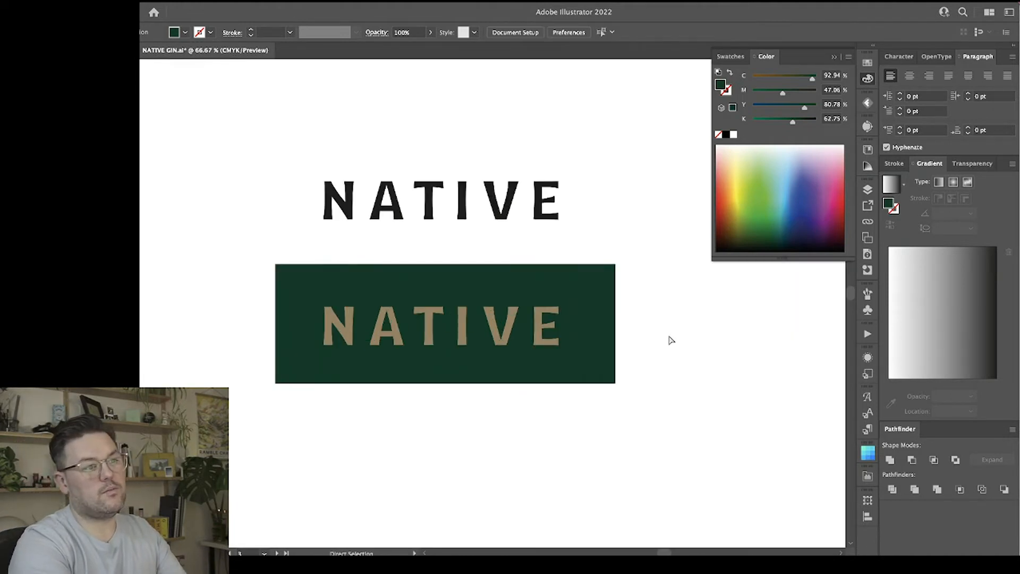
pyautogui.press('super+minus')
pyautogui.press('super+equal')
pyautogui.press('v')
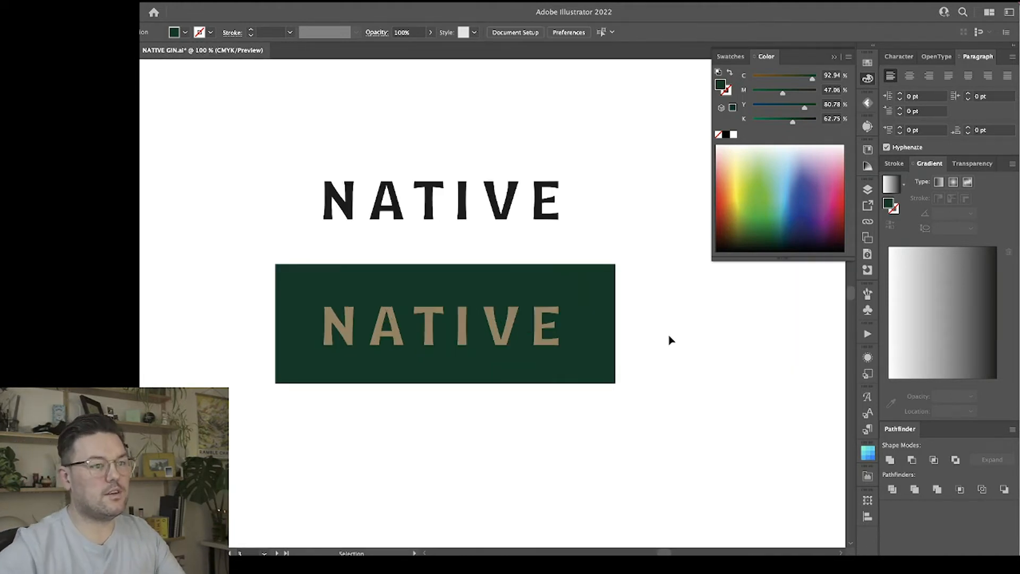
pyautogui.click(567, 336)
pyautogui.click(597, 221)
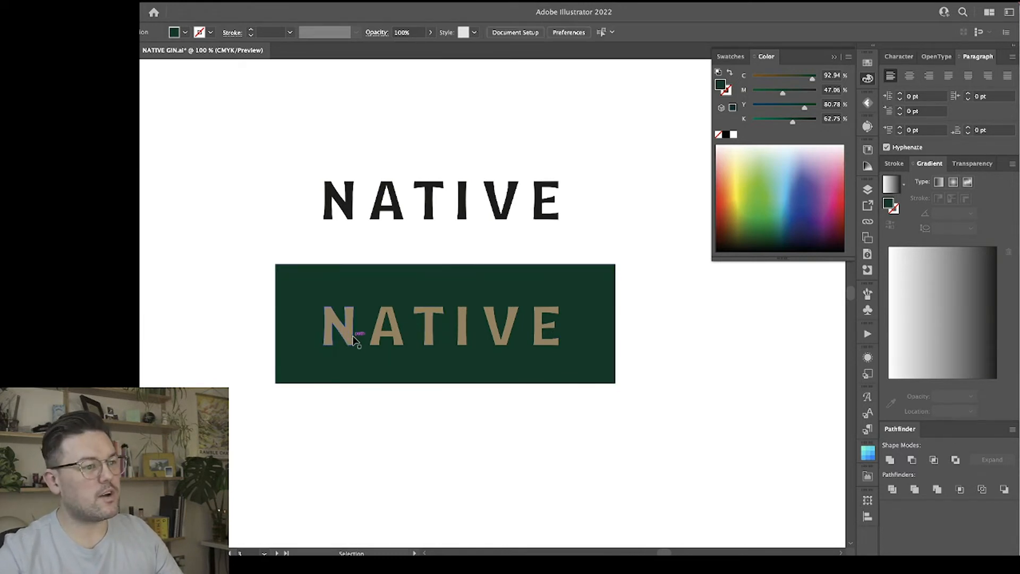
pyautogui.click(449, 345)
pyautogui.click(506, 250)
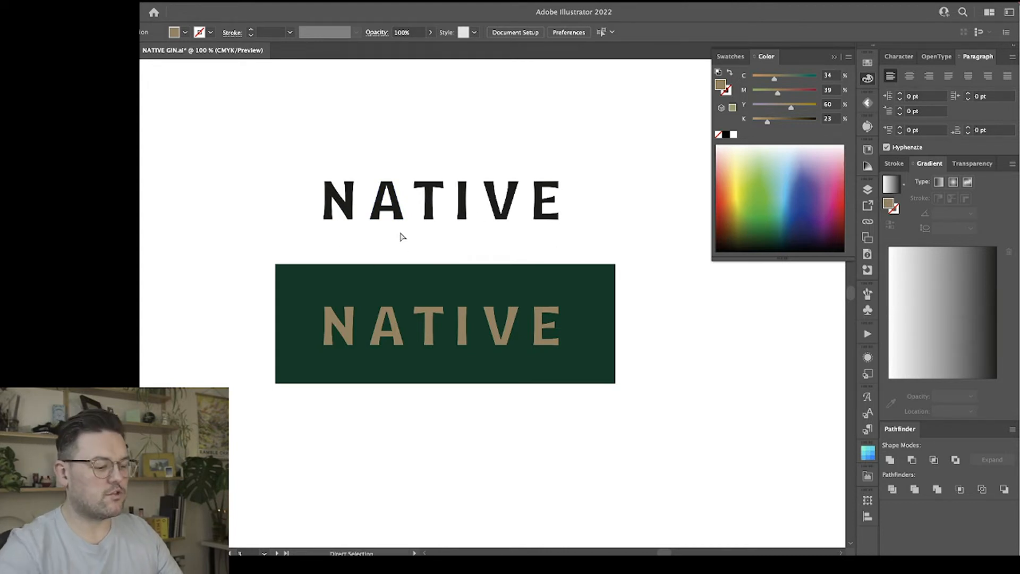
# Select the black NATIVE wordmark and preview an Offset Path of -0.5 mm with miter joins.
pyautogui.press('super+equal')
pyautogui.press('super+equal')
pyautogui.scroll(3, 400, 233)
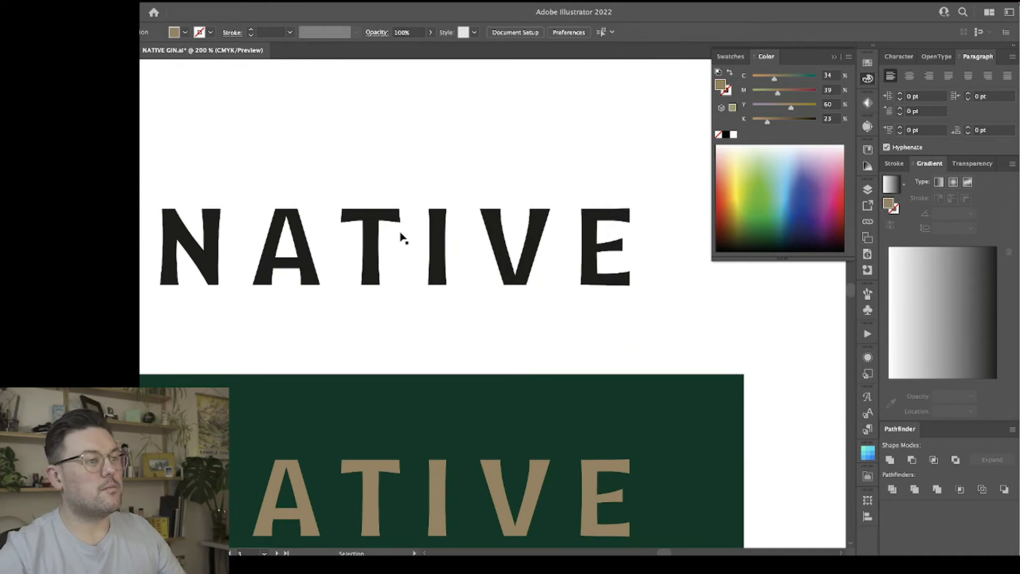
pyautogui.hscroll(-2, 401, 238)
pyautogui.click(871, 78)
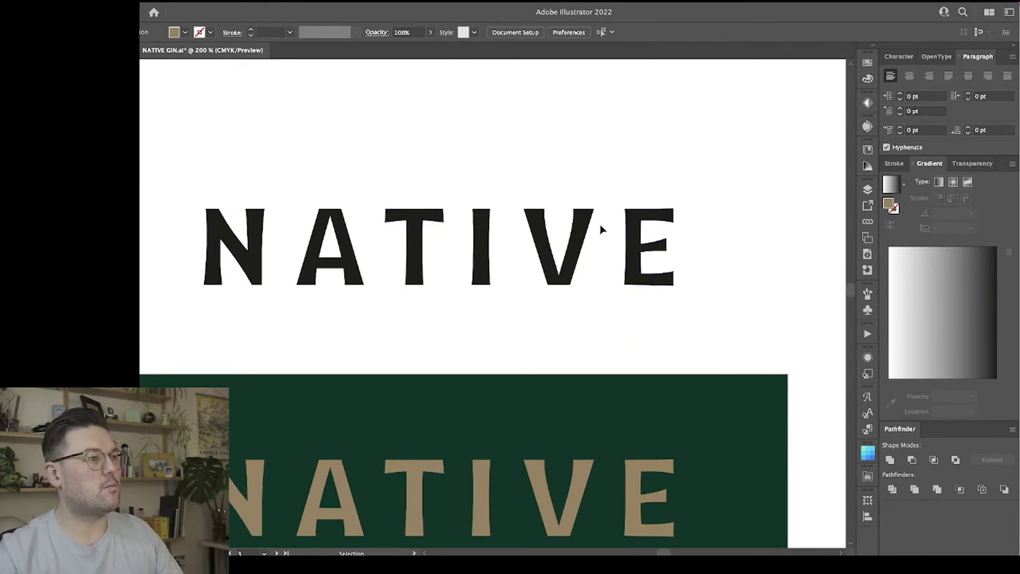
pyautogui.click(429, 242)
pyautogui.hscroll(1, 428, 257)
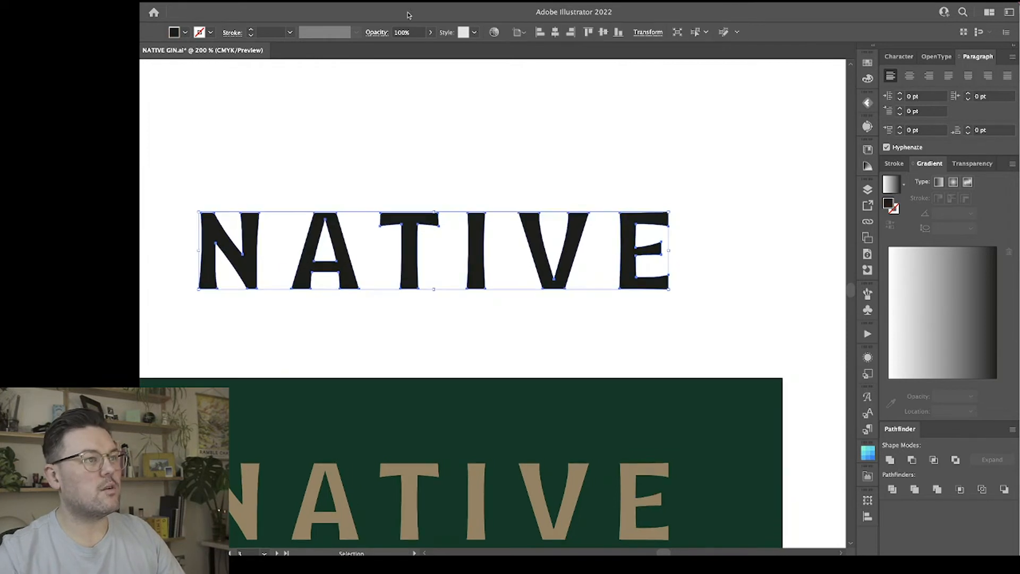
pyautogui.click(50, 1)
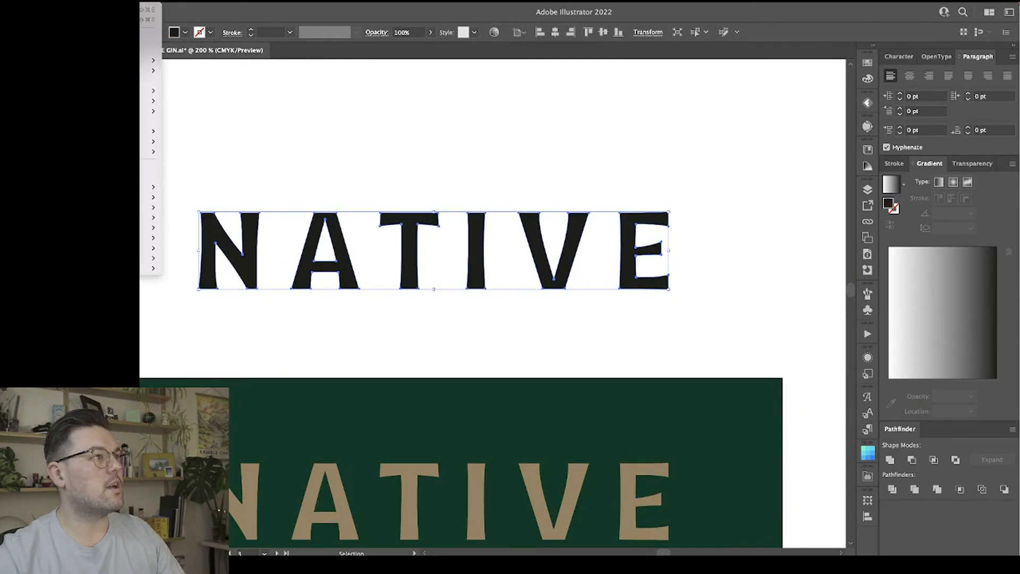
pyautogui.click(300, 103)
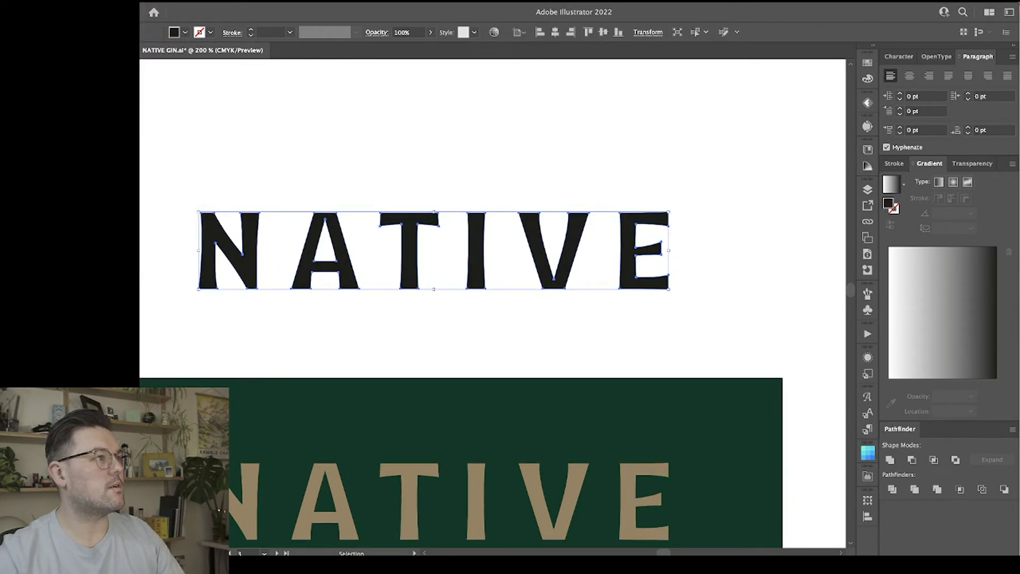
pyautogui.click(50, 1)
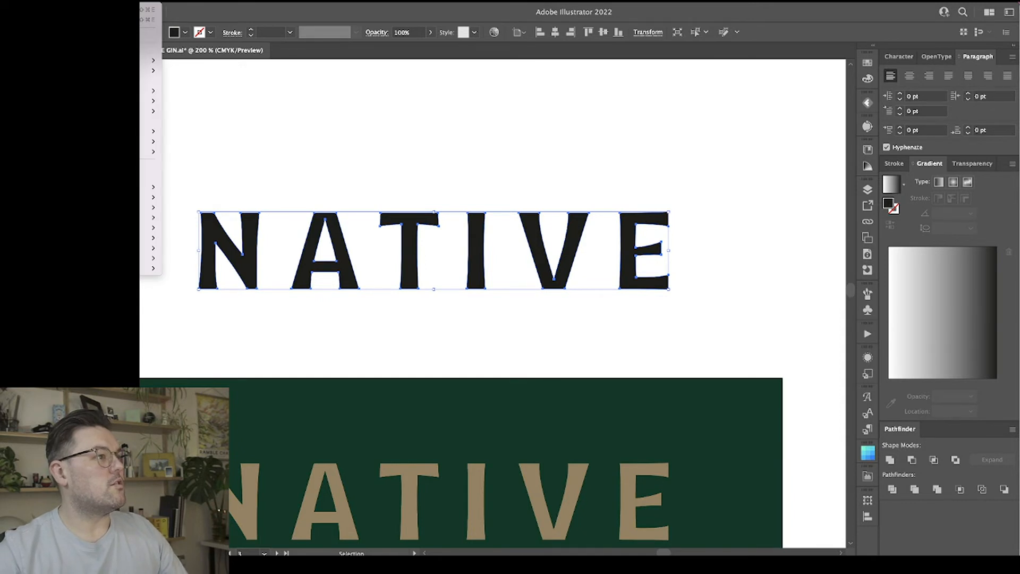
pyautogui.moveTo(149, 101)
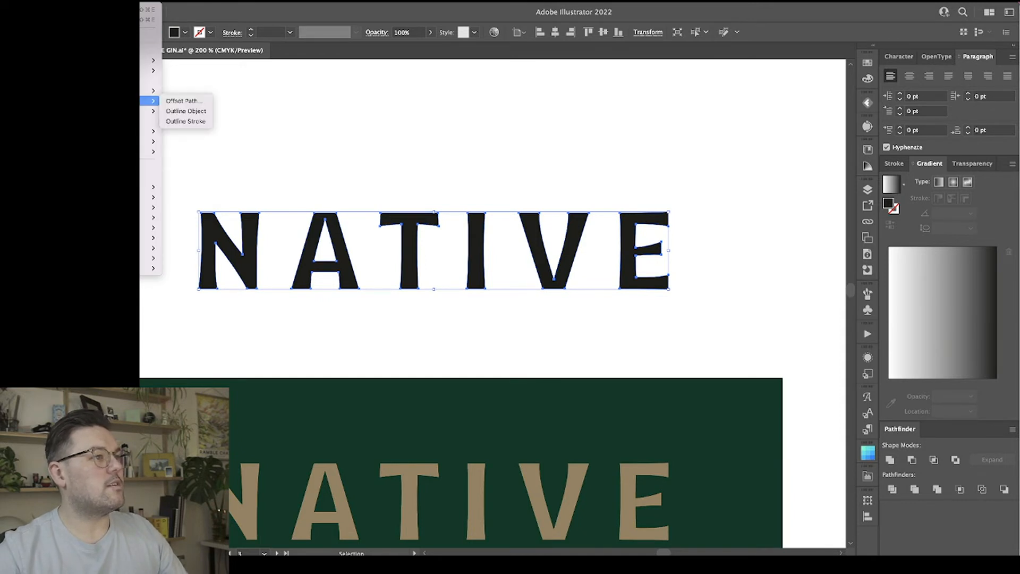
pyautogui.click(182, 101)
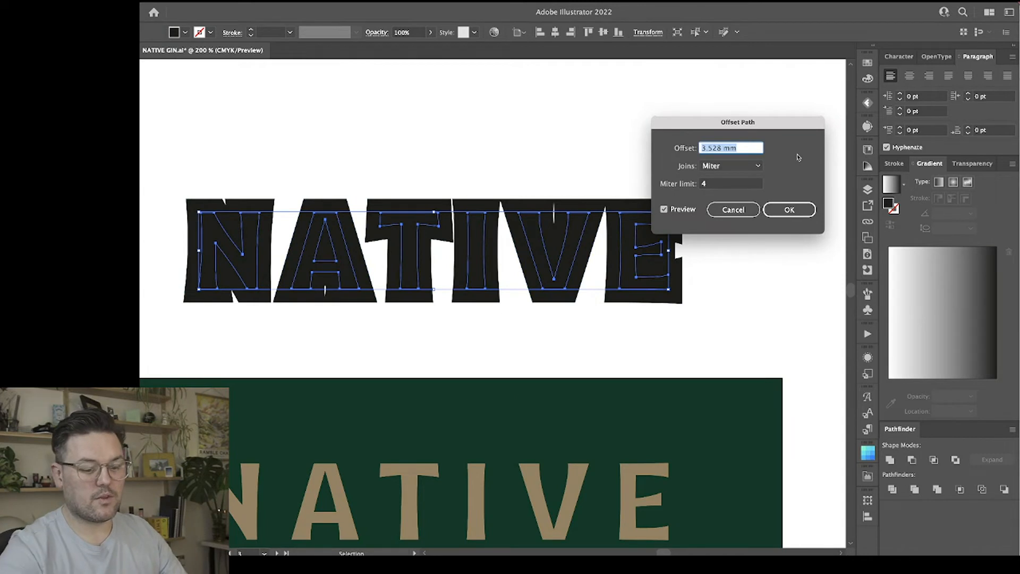
pyautogui.write('-0')
pyautogui.write('.')
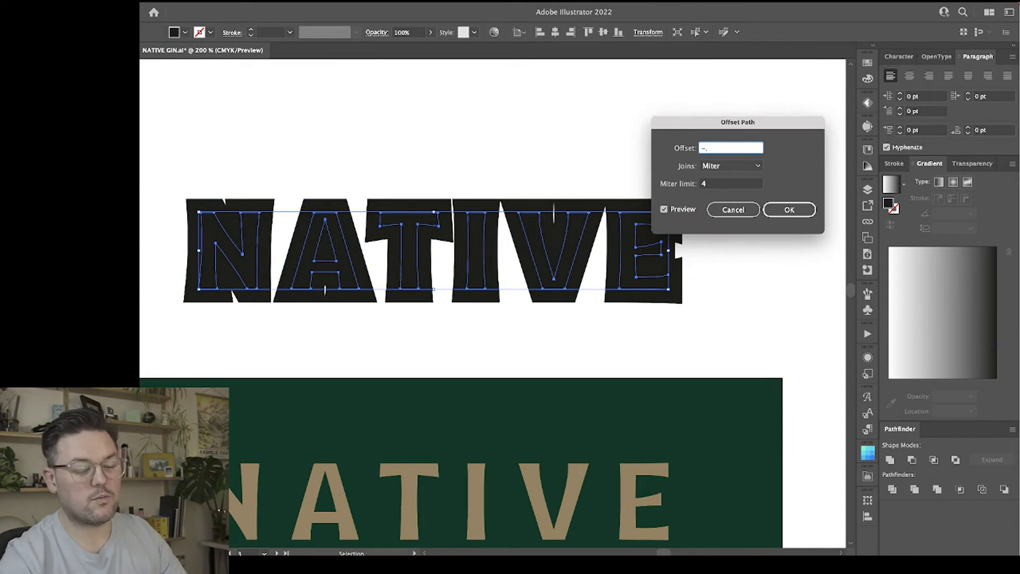
pyautogui.write('5')
pyautogui.click(739, 184)
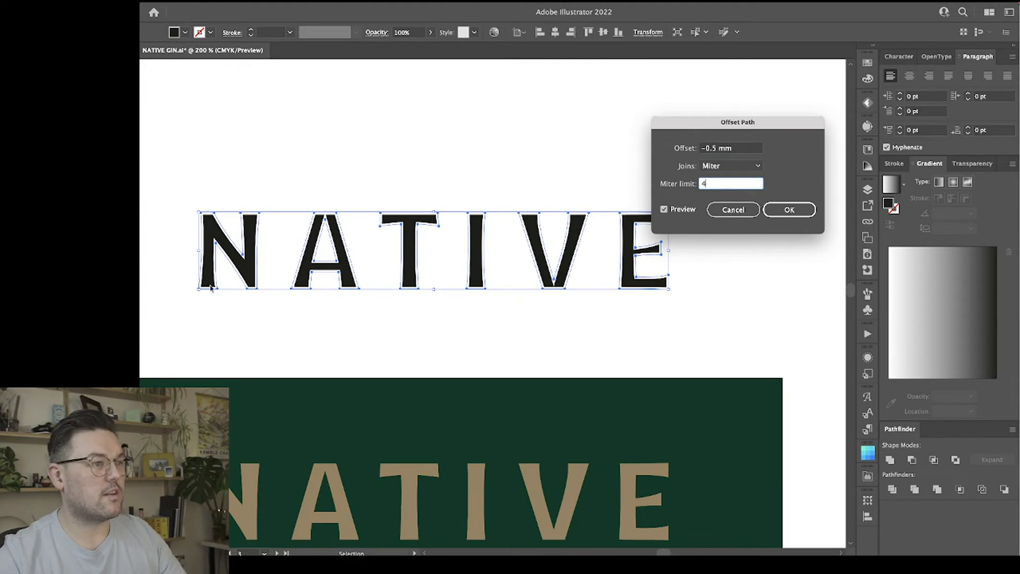
# Change the offset to -0.25 mm, apply it to thin the black NATIVE letters, and deselect them.
pyautogui.click(711, 151)
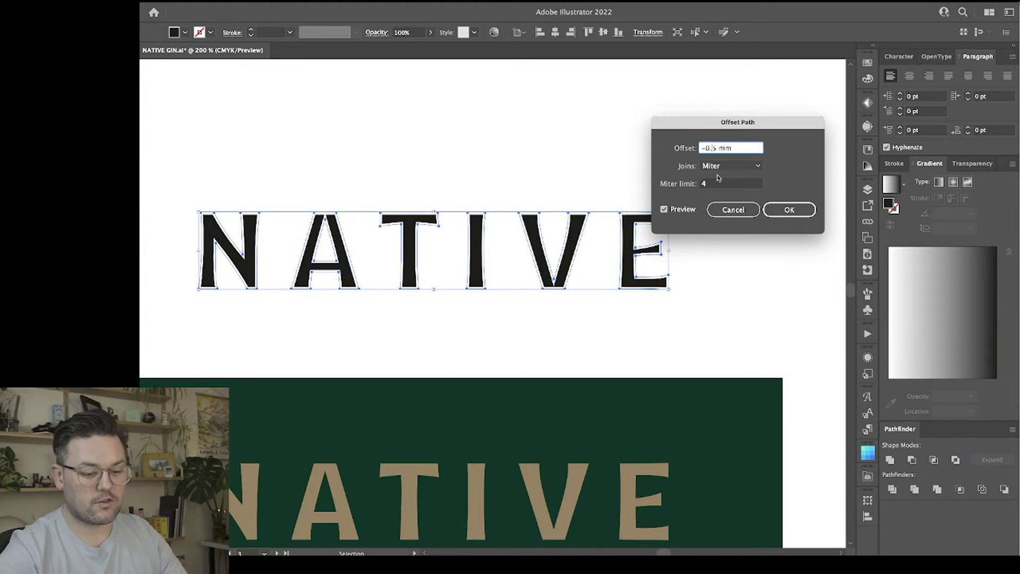
pyautogui.write('2')
pyautogui.click(721, 185)
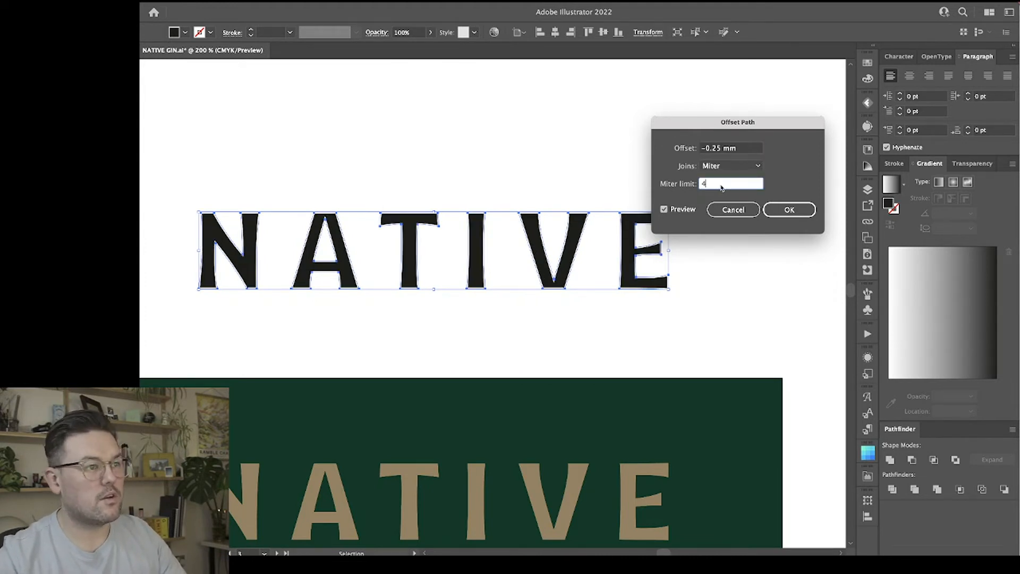
pyautogui.click(790, 209)
pyautogui.click(770, 250)
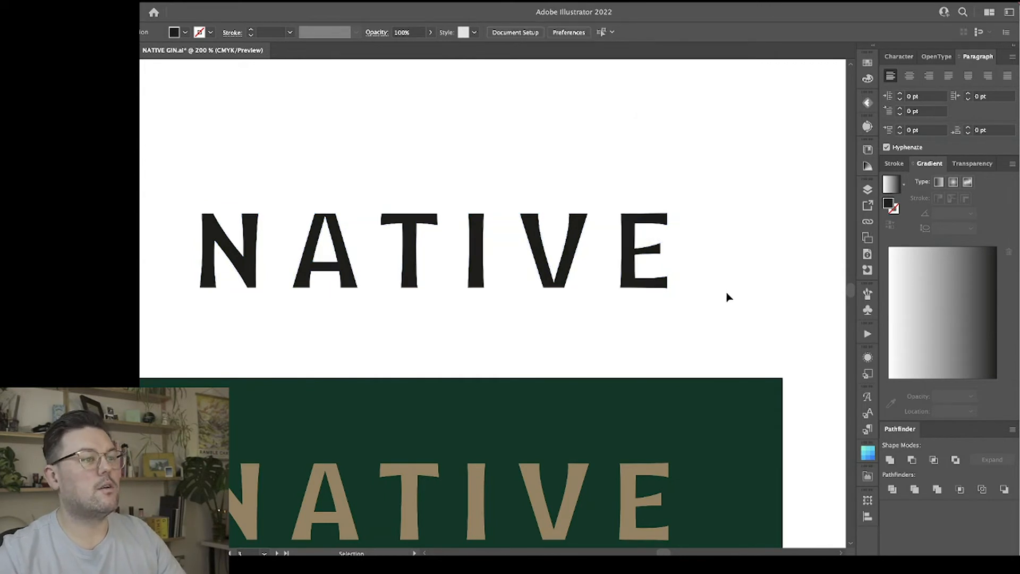
# Compare the letter weight of the thinned black wordmark with the gold wordmark on the green panel.
pyautogui.hscroll(-1, 729, 296)
pyautogui.hscroll(-1, 729, 296)
pyautogui.scroll(-3, 729, 297)
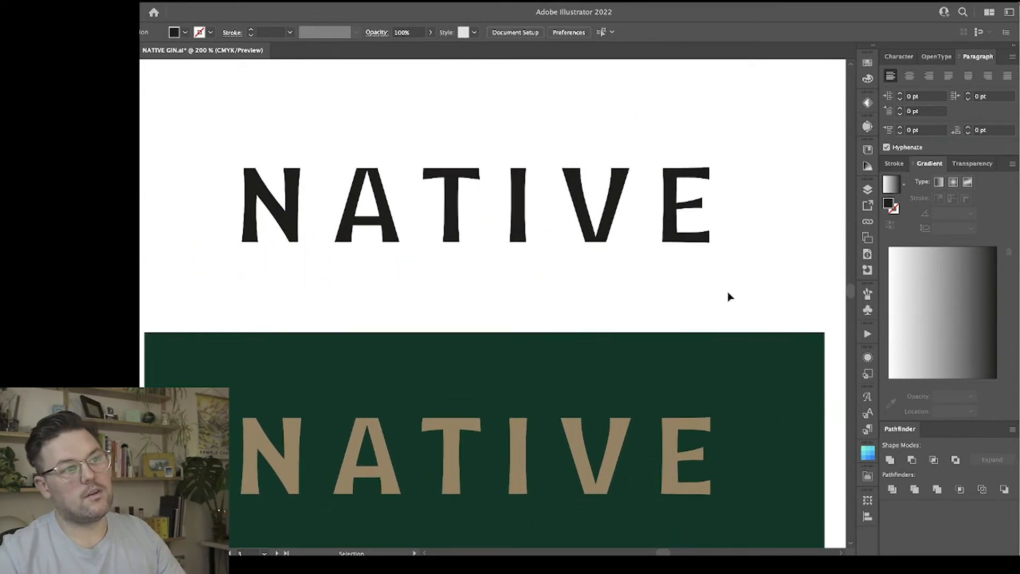
pyautogui.scroll(-1, 729, 296)
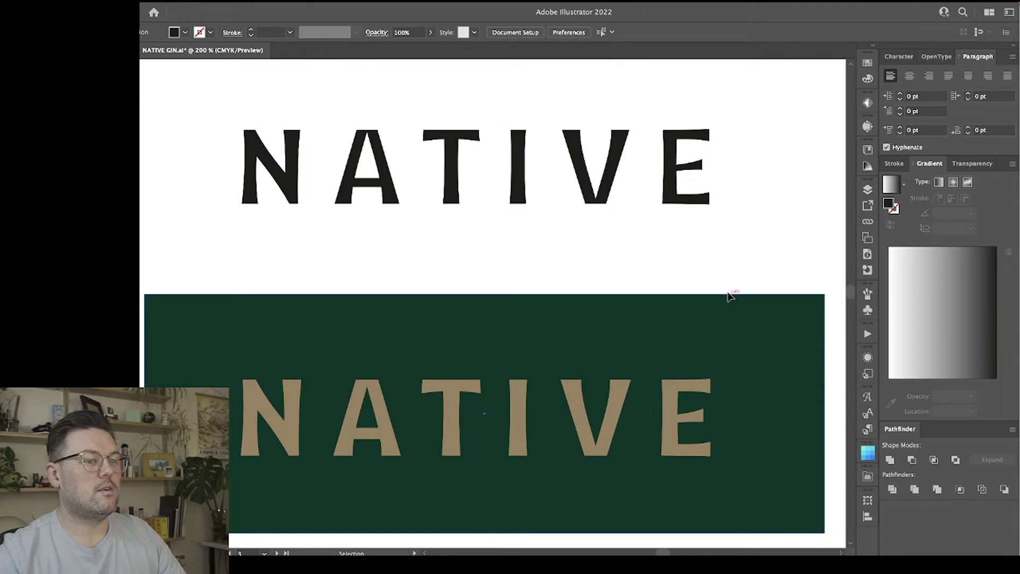
pyautogui.scroll(4, 728, 296)
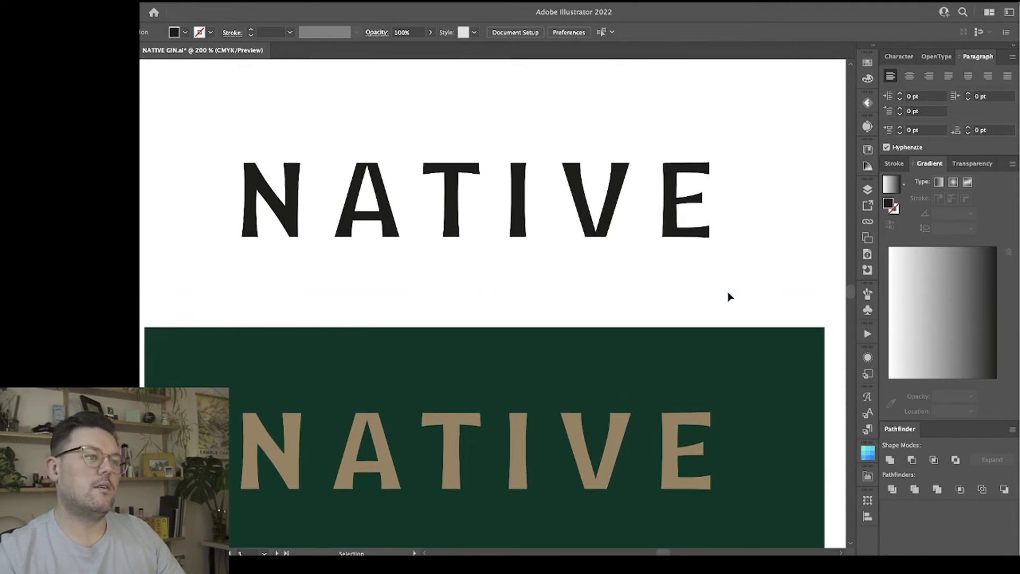
pyautogui.scroll(4, 728, 297)
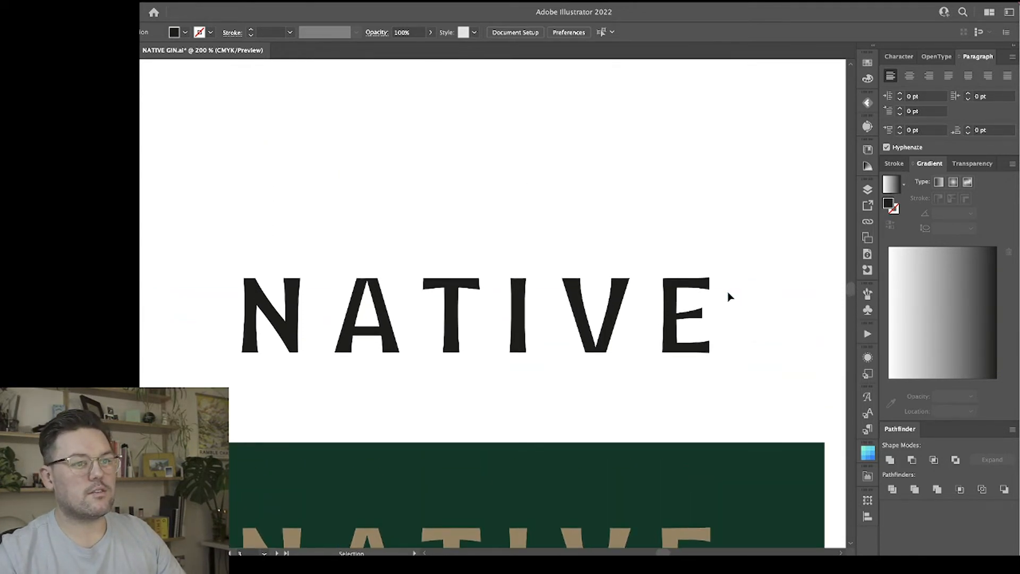
# Duplicate the black NATIVE wordmark straight above the original on the white area, and deselect it.
pyautogui.scroll(-3, 729, 296)
pyautogui.scroll(3, 728, 296)
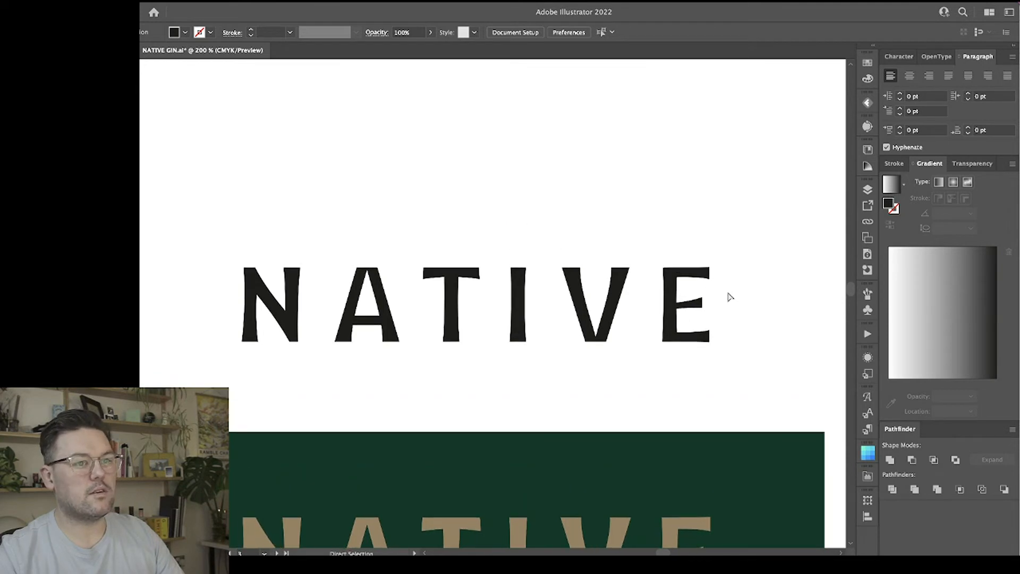
pyautogui.click(673, 280)
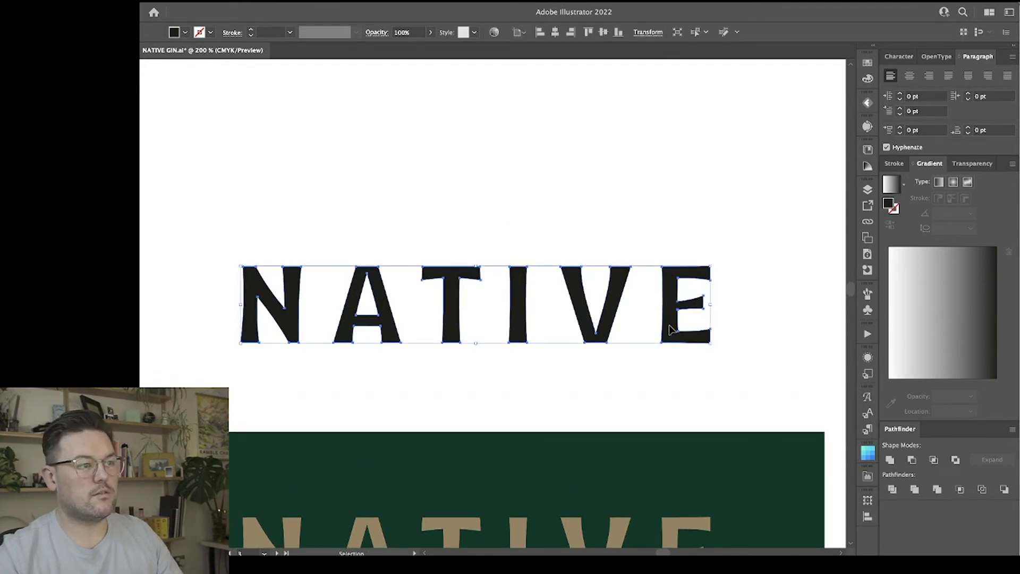
pyautogui.moveTo(668, 324); pyautogui.dragTo(667, 180)
pyautogui.click(668, 248)
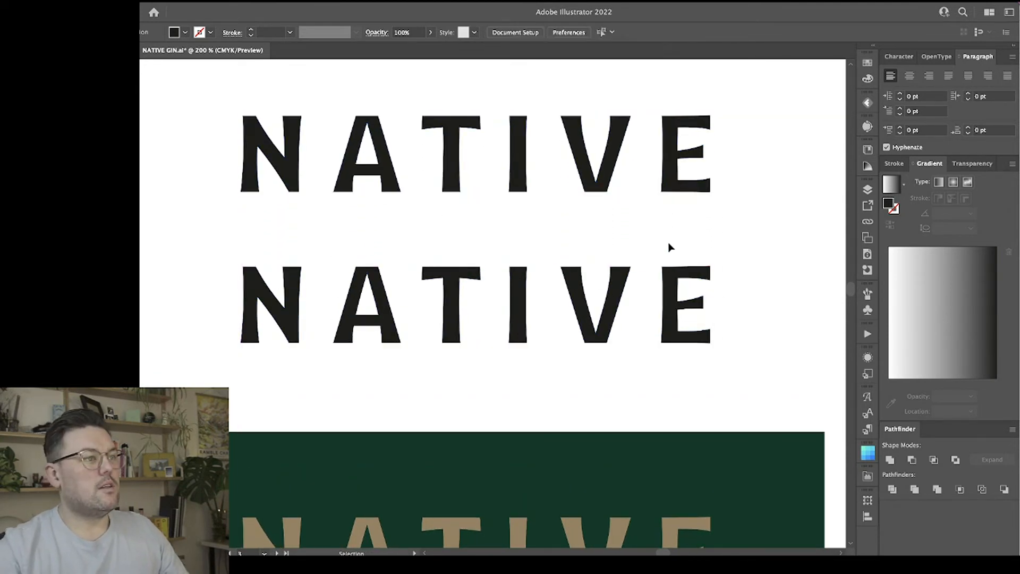
# Examine the letter shapes of the lower black NATIVE wordmark up close and alongside the gold version.
pyautogui.hotkey('ctrl', '=')
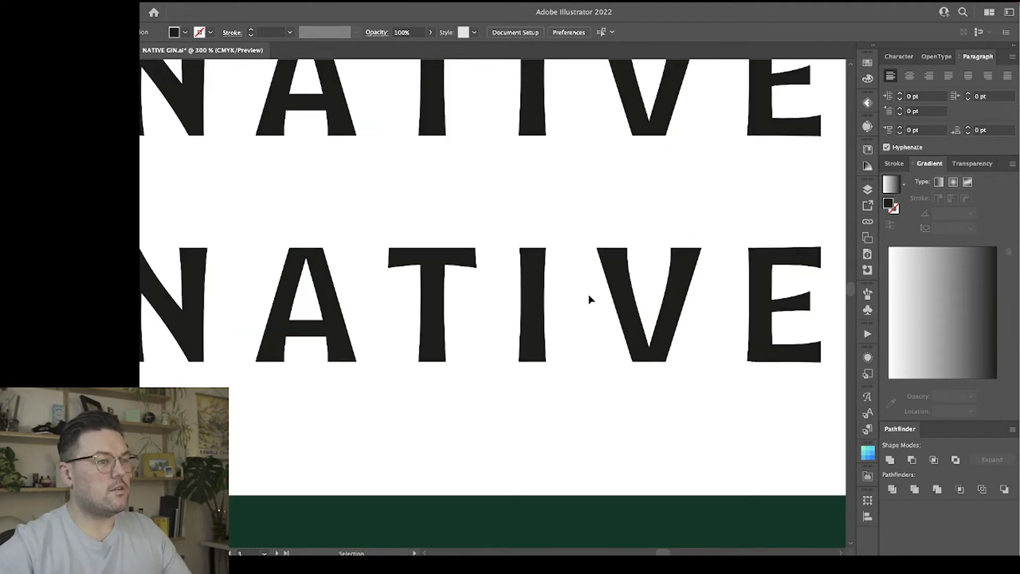
pyautogui.press('a')
pyautogui.click(322, 300)
pyautogui.click(375, 431)
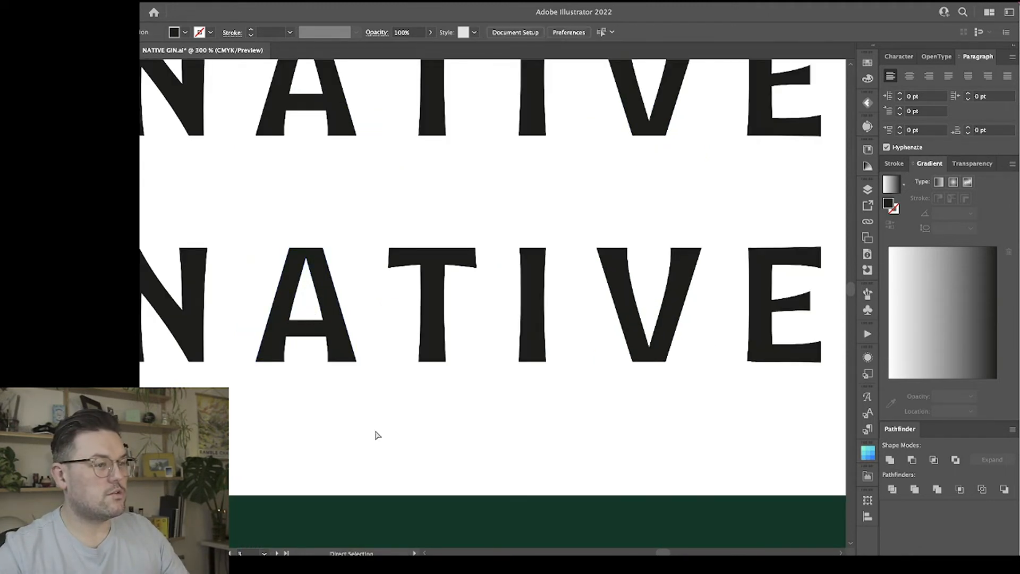
pyautogui.hotkey('ctrl', '-')
pyautogui.hotkey('ctrl', '-')
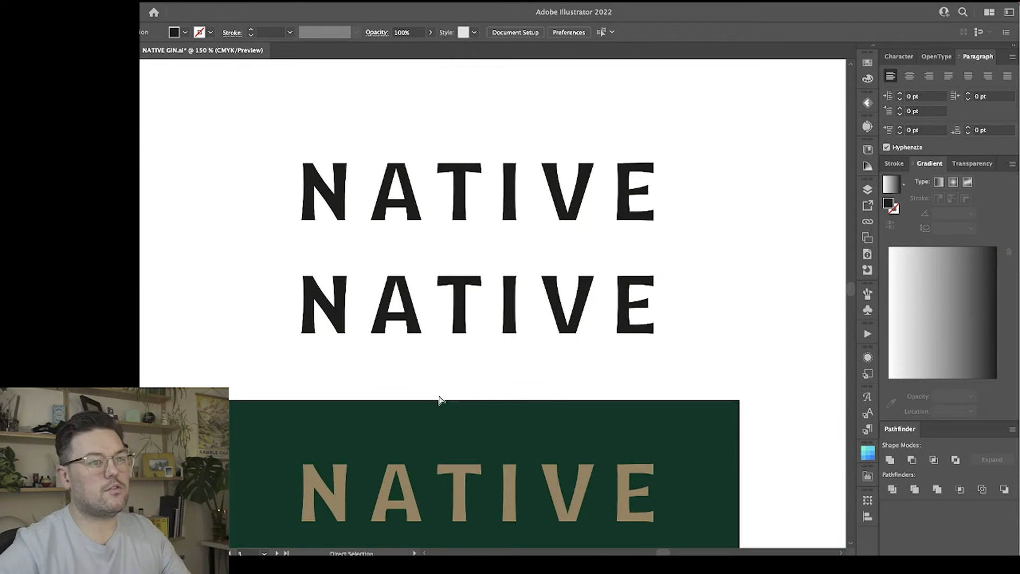
pyautogui.click(341, 306)
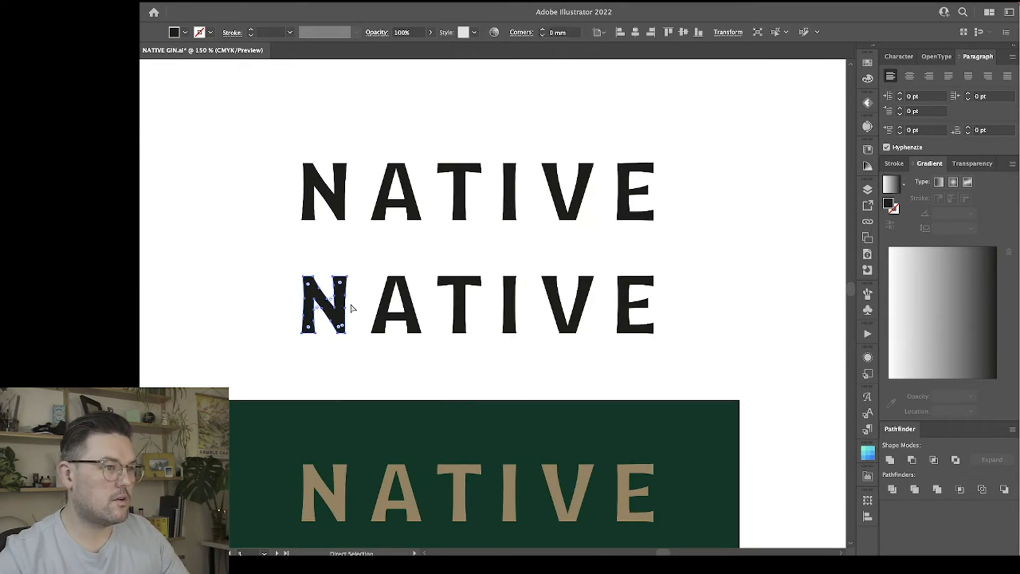
pyautogui.click(367, 276)
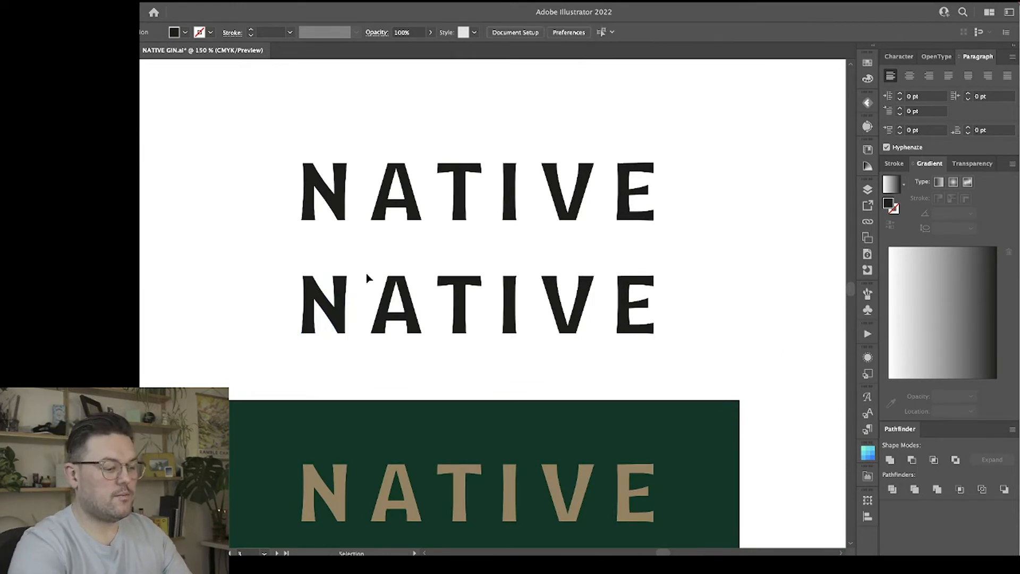
pyautogui.hotkey('ctrl', '+')
pyautogui.hotkey('ctrl', '+')
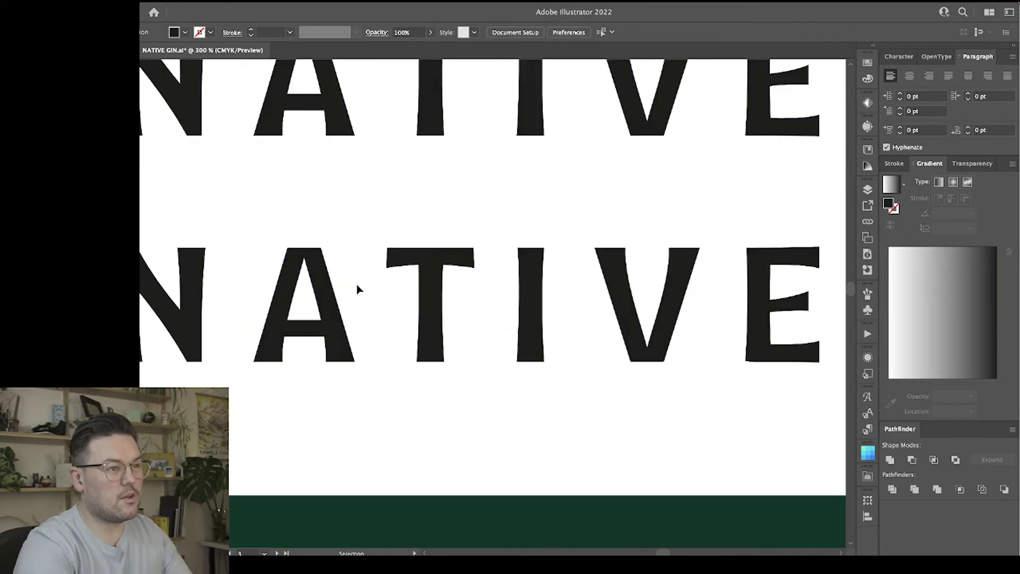
# Add an anchor point on each side of the lower black T's stem, just below the crossbar.
pyautogui.click(432, 259)
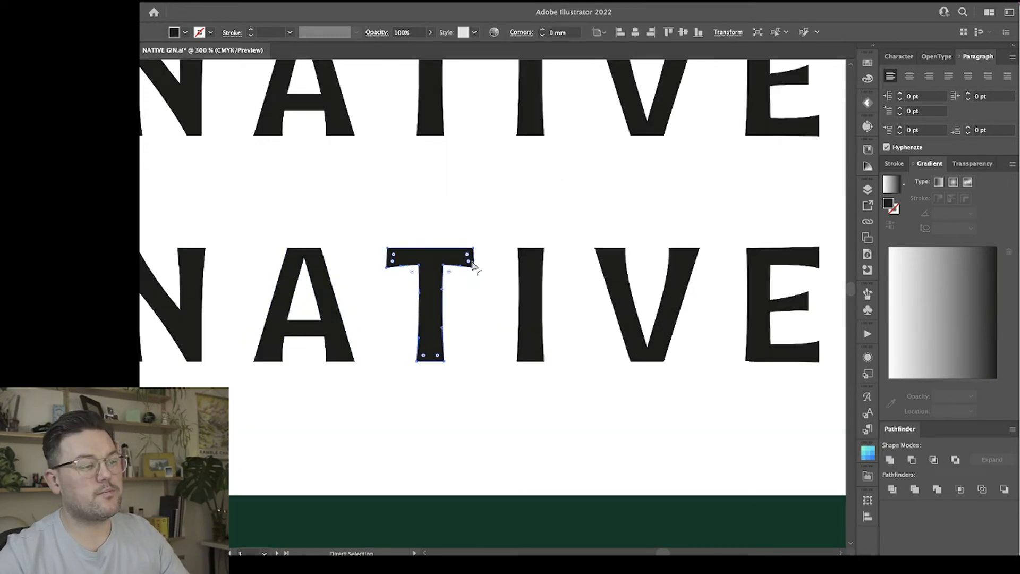
pyautogui.hscroll(-5, 309, 281)
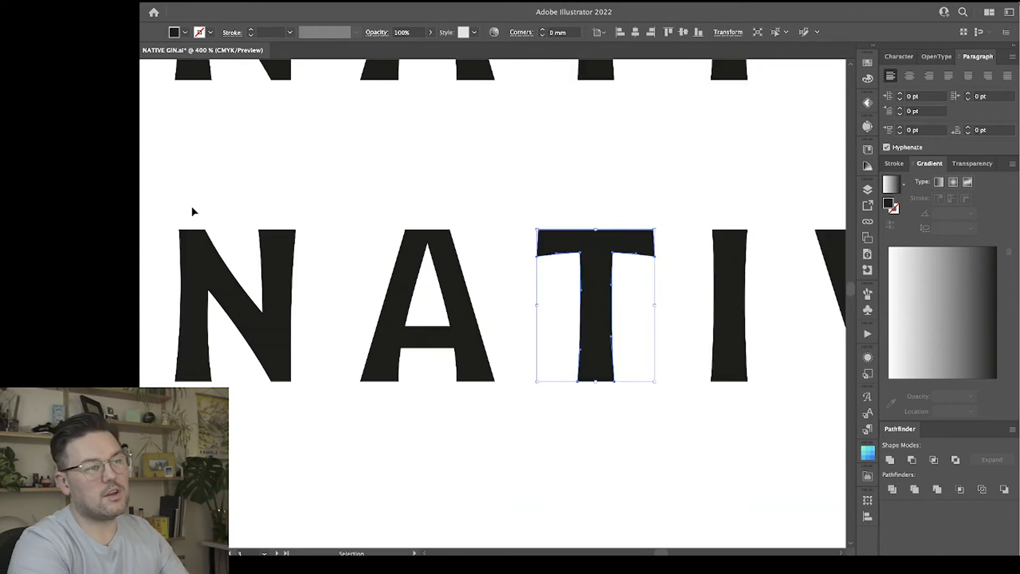
pyautogui.hotkey('ctrl', '+')
pyautogui.hotkey('ctrl', '+')
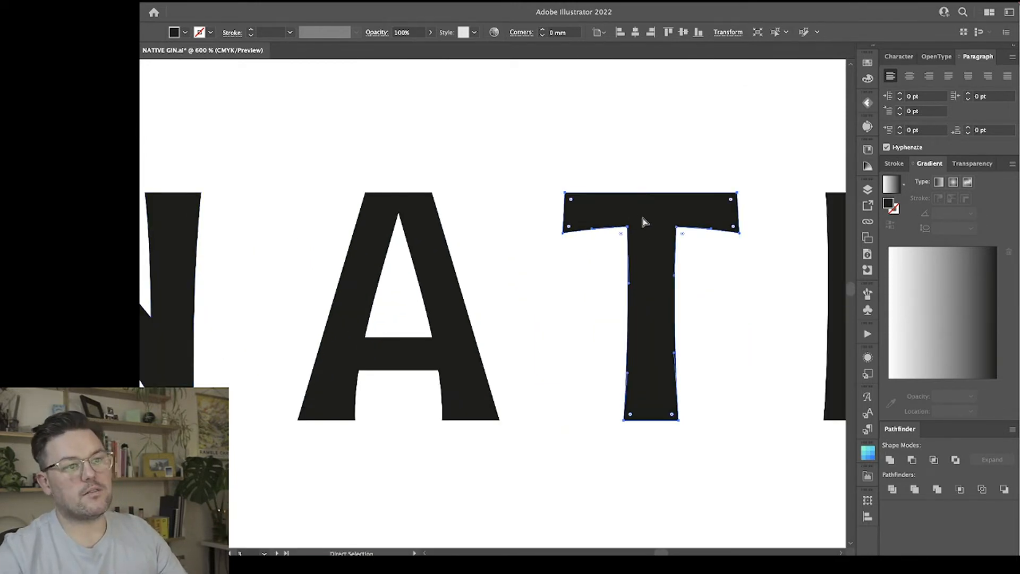
pyautogui.click(695, 335)
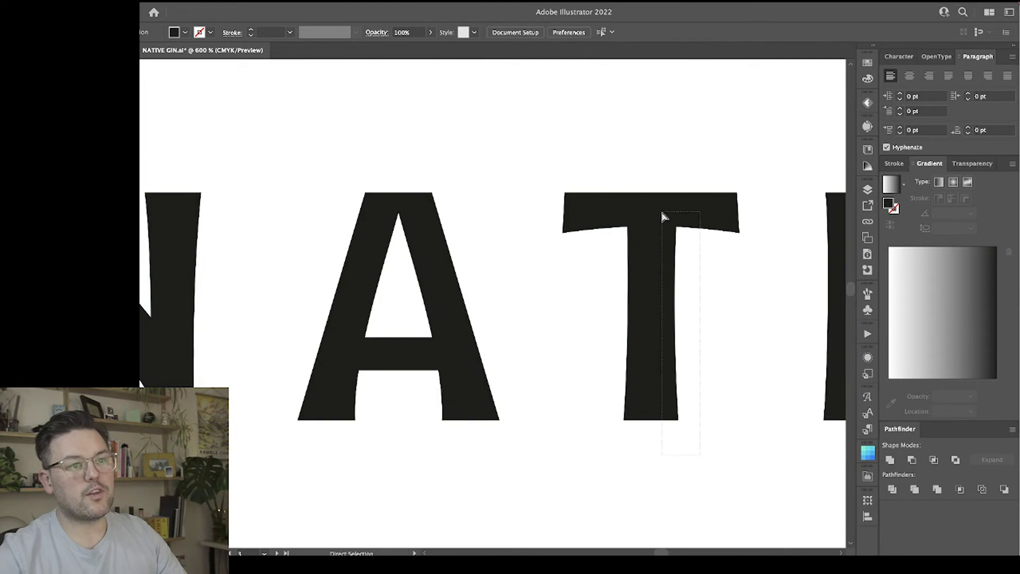
pyautogui.moveTo(662, 212); pyautogui.dragTo(662, 208)
pyautogui.click(719, 305)
pyautogui.click(676, 228)
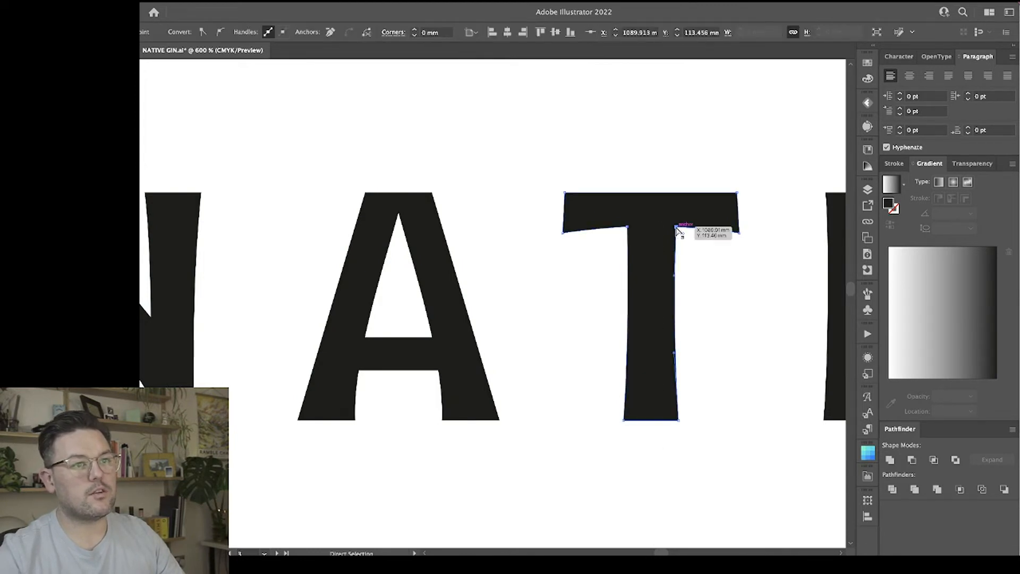
pyautogui.press('+')
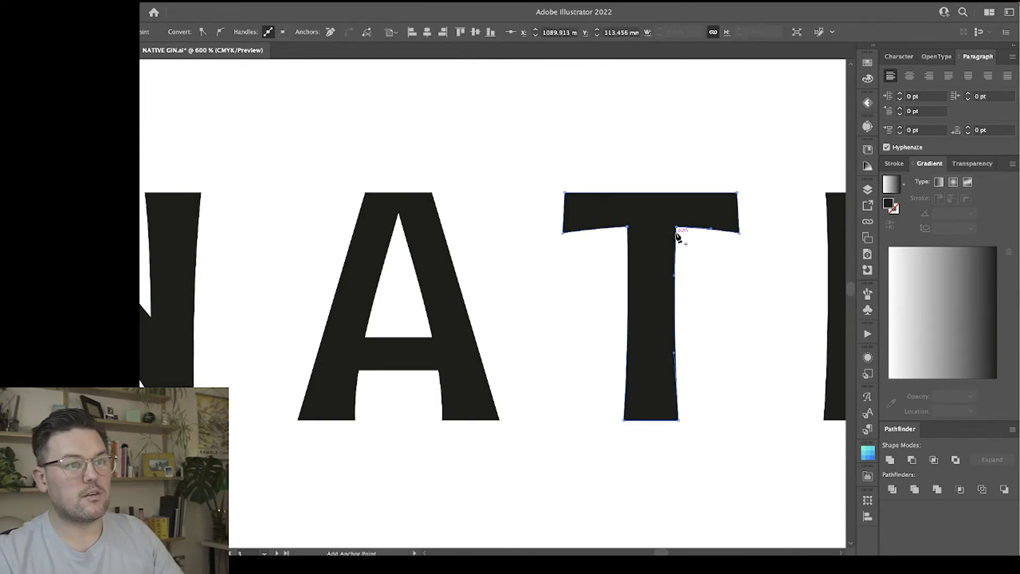
pyautogui.click(676, 233)
pyautogui.click(628, 233)
pyautogui.press('a')
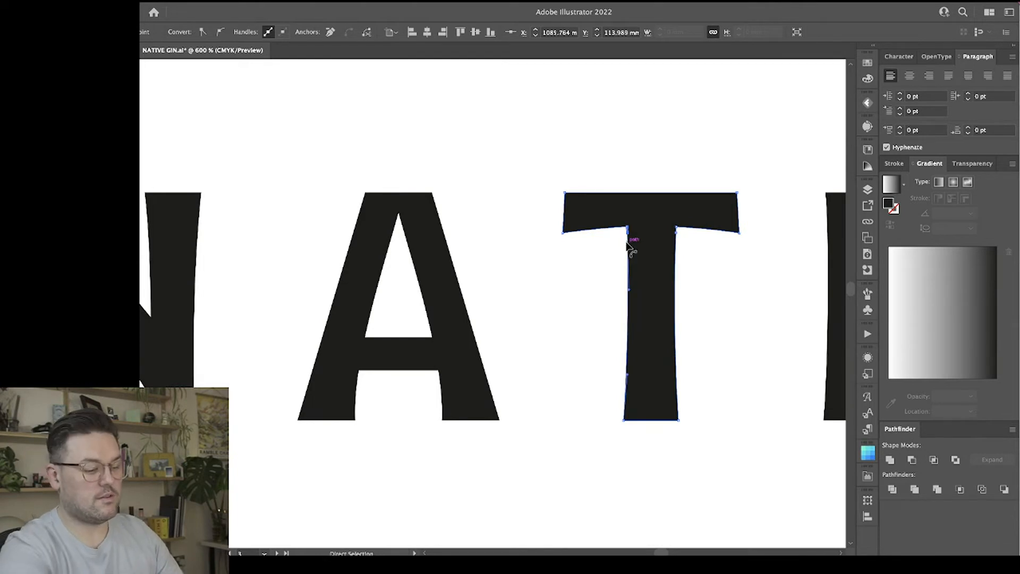
# Move the anchor points at both inner corners of the T, where stem and crossbar meet, into the letter's body.
pyautogui.press('super+plus')
pyautogui.press('super+plus')
pyautogui.press('space')
pyautogui.moveTo(722, 169); pyautogui.dragTo(399, 238)
pyautogui.press('+')
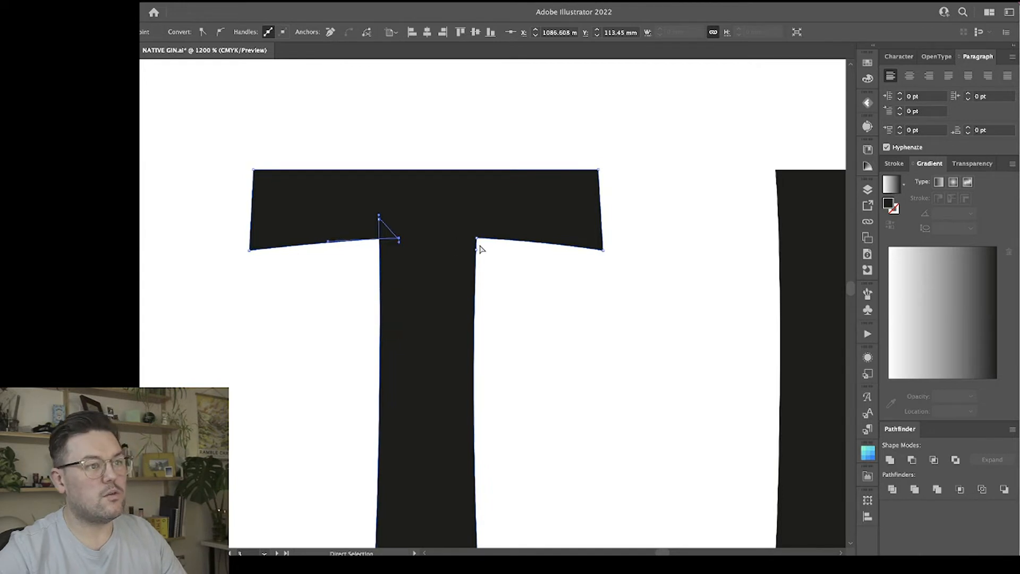
pyautogui.moveTo(477, 239)
pyautogui.mouseDown()
pyautogui.moveTo(477, 219)
pyautogui.moveTo(468, 241)
pyautogui.mouseUp()
pyautogui.click(521, 296)
pyautogui.hotkey('ctrl', '-')
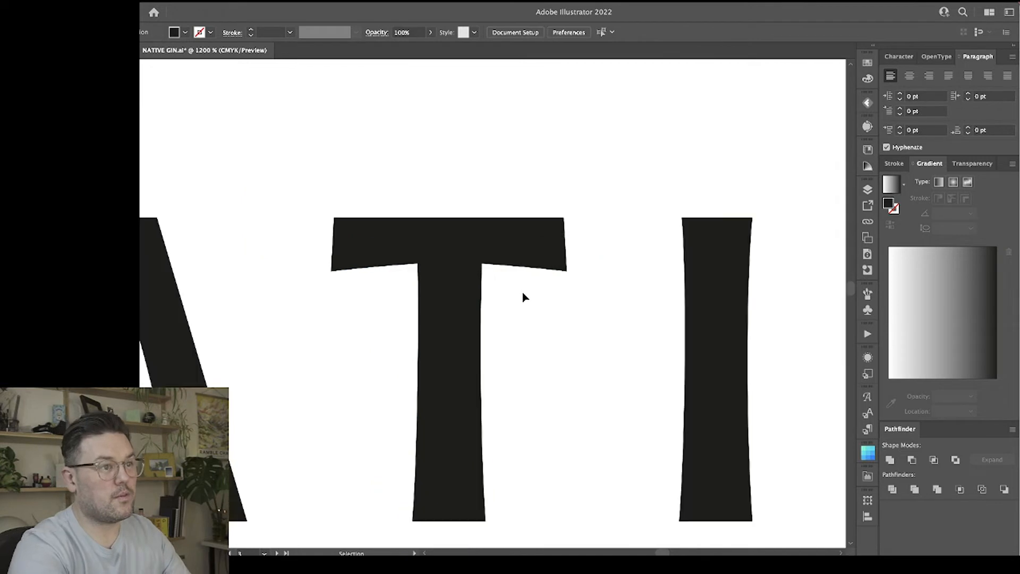
pyautogui.hotkey('ctrl', '-')
pyautogui.hotkey('ctrl', '+')
# Convert the two inner corner anchor points of the T to curves by pulling out short upward handles.
pyautogui.press('a')
pyautogui.click(450, 242)
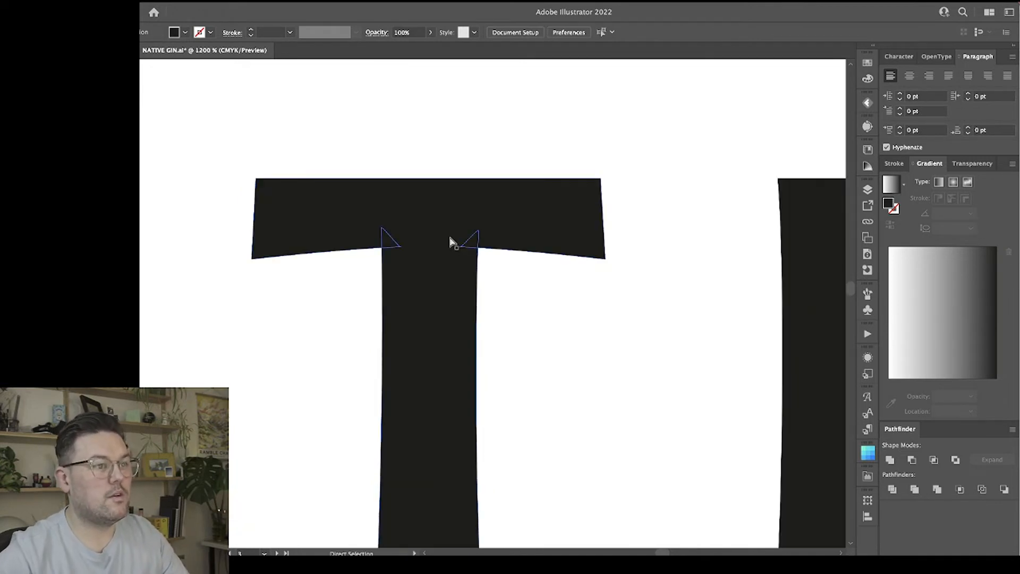
pyautogui.click(461, 247)
pyautogui.moveTo(459, 246); pyautogui.dragTo(461, 239)
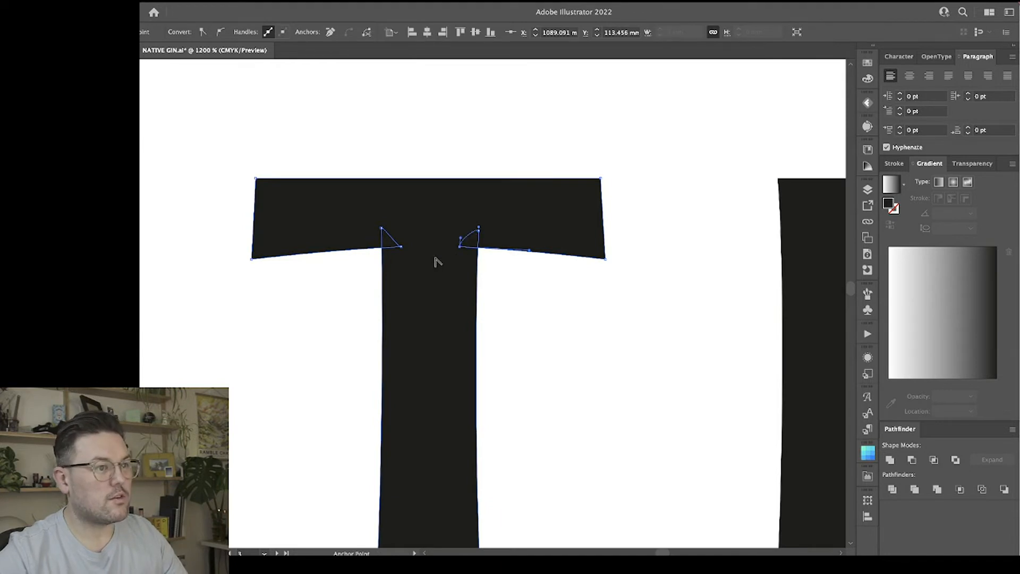
pyautogui.click(401, 248)
pyautogui.moveTo(401, 247); pyautogui.dragTo(404, 241)
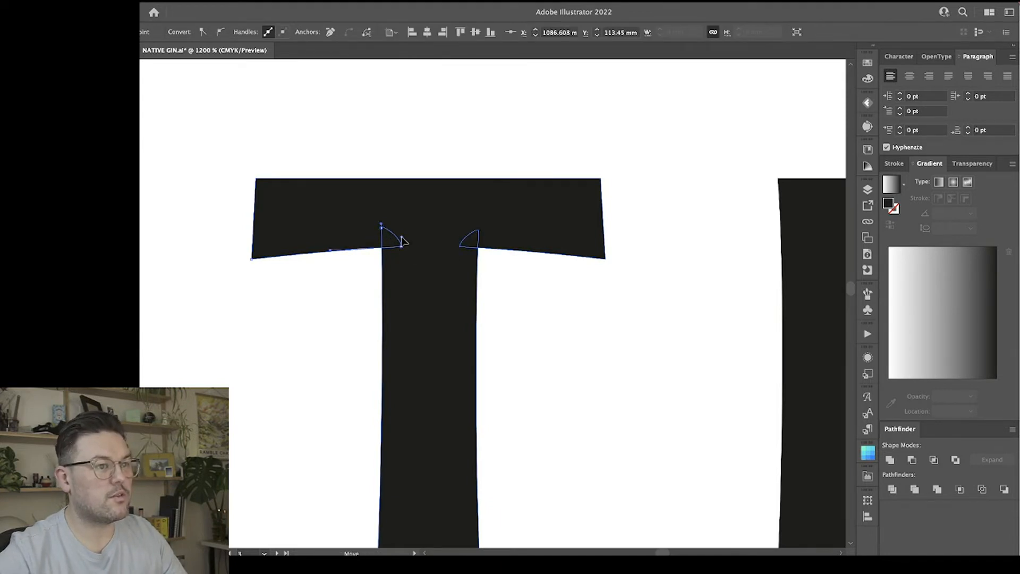
pyautogui.press('v')
pyautogui.click(513, 302)
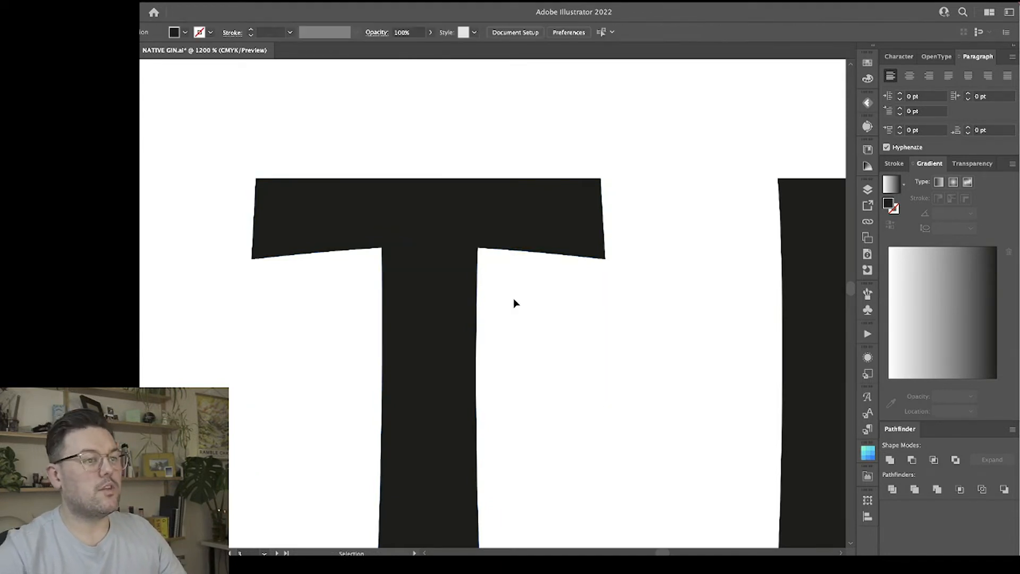
# Raise the four anchor points along the underside of the T's crossbar together to thin the crossbar.
pyautogui.press('a')
pyautogui.click(442, 303)
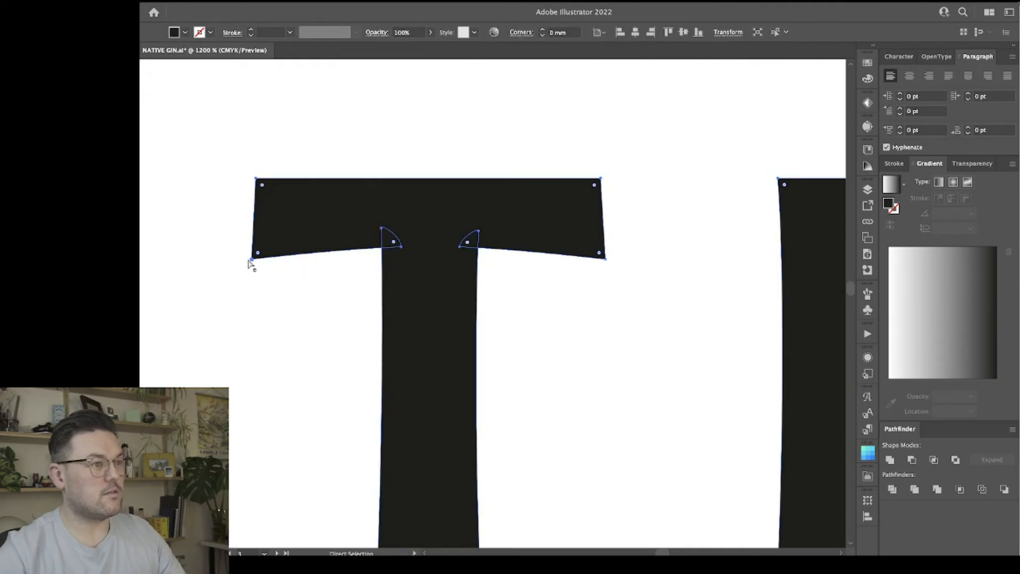
pyautogui.click(252, 260)
pyautogui.keyDown('shift'); pyautogui.click(402, 247); pyautogui.keyUp('shift')
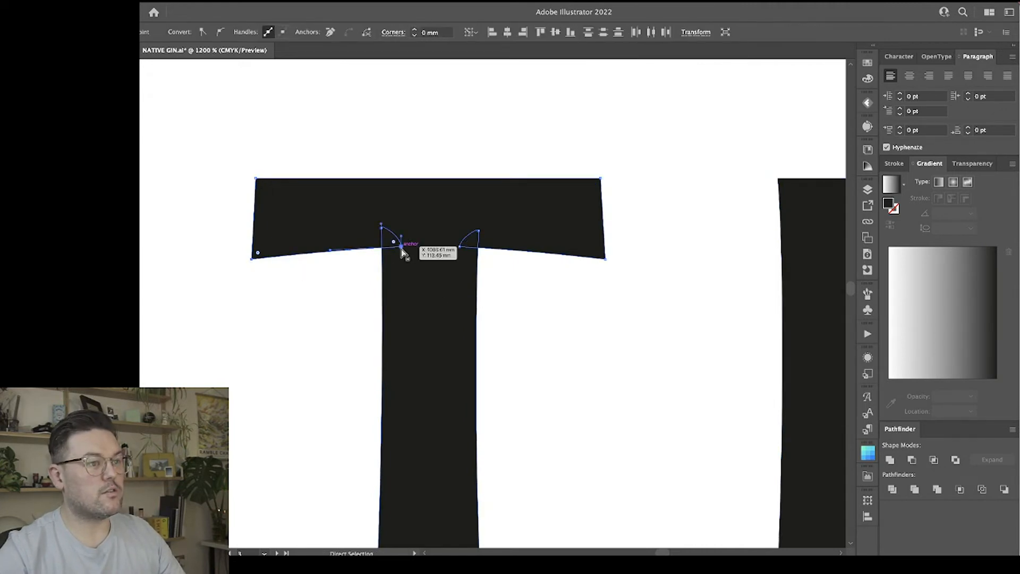
pyautogui.keyDown('shift'); pyautogui.click(461, 247); pyautogui.keyUp('shift')
pyautogui.keyDown('shift'); pyautogui.click(605, 259); pyautogui.keyUp('shift')
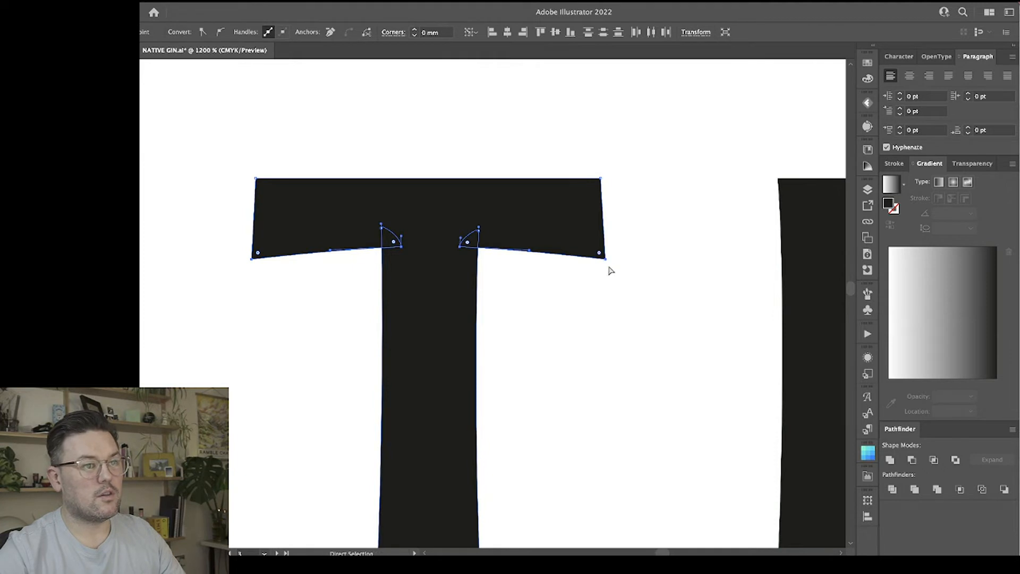
pyautogui.moveTo(605, 261); pyautogui.dragTo(607, 252)
# Move the anchor points of both side edges of the T's stem inward to narrow the stem.
pyautogui.click(381, 238)
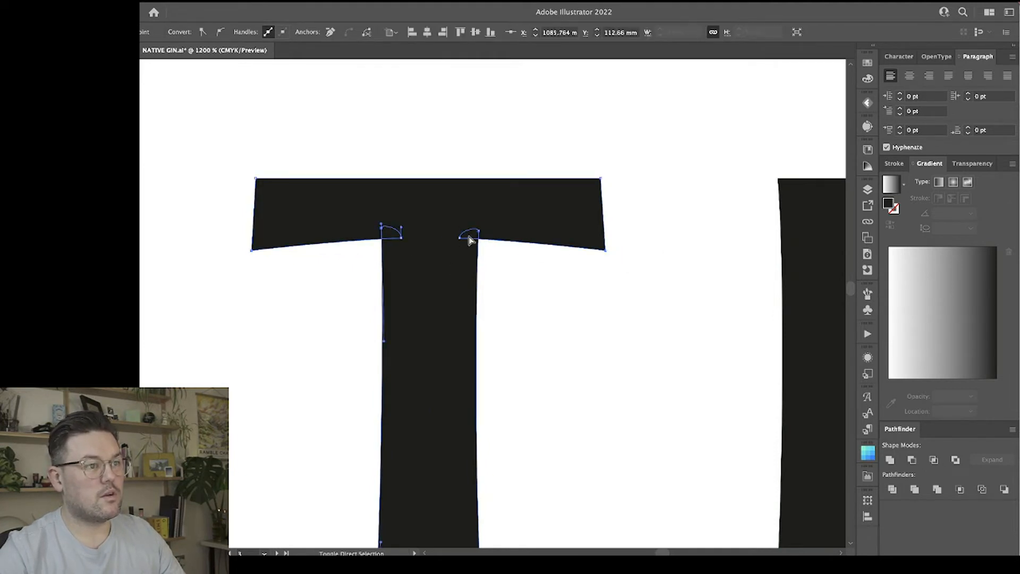
pyautogui.scroll(-3, 450, 289)
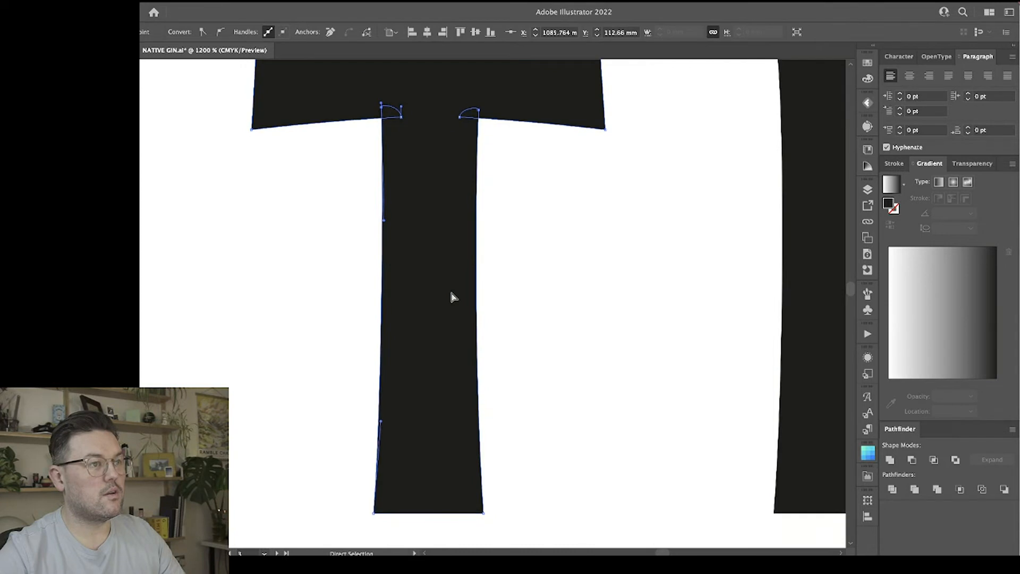
pyautogui.click(374, 513)
pyautogui.moveTo(377, 511); pyautogui.dragTo(381, 512)
pyautogui.click(484, 513)
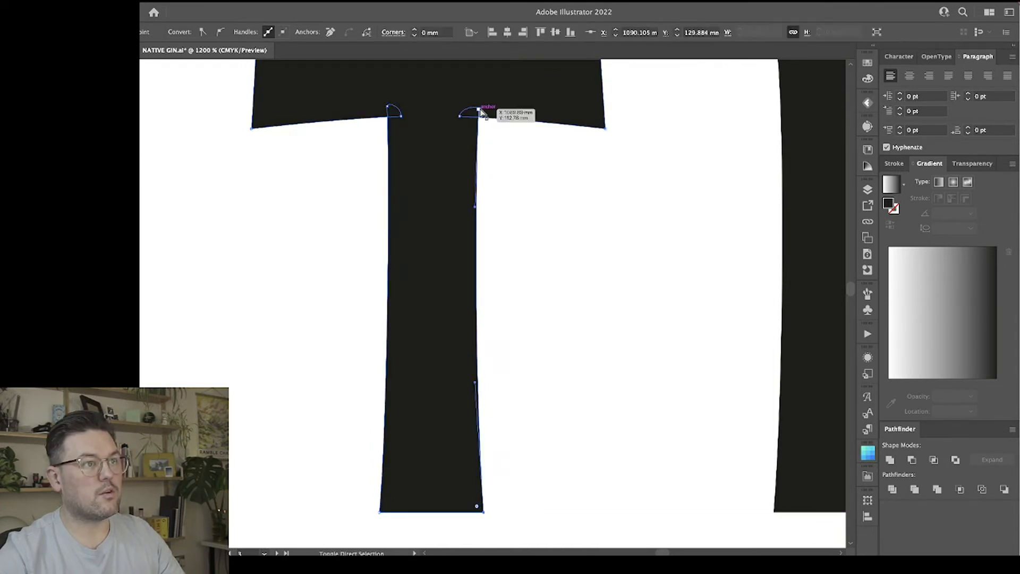
pyautogui.moveTo(478, 110); pyautogui.dragTo(470, 113)
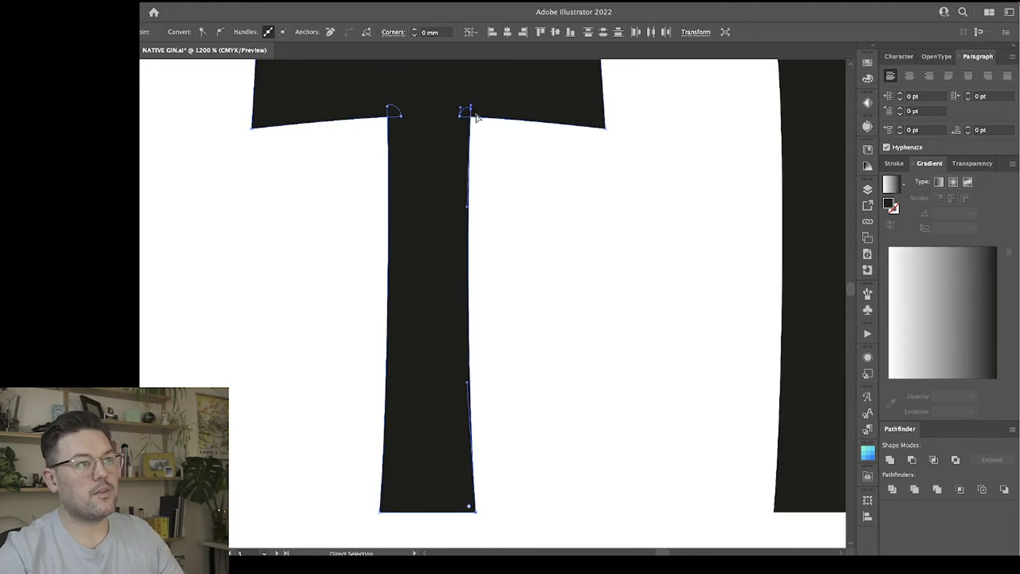
pyautogui.click(498, 158)
pyautogui.click(471, 119)
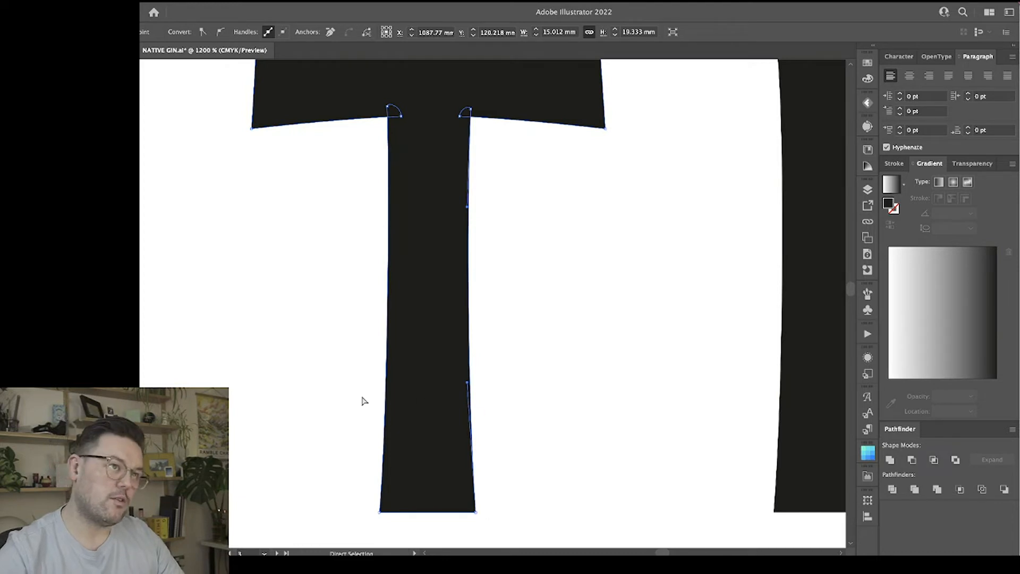
pyautogui.click(521, 319)
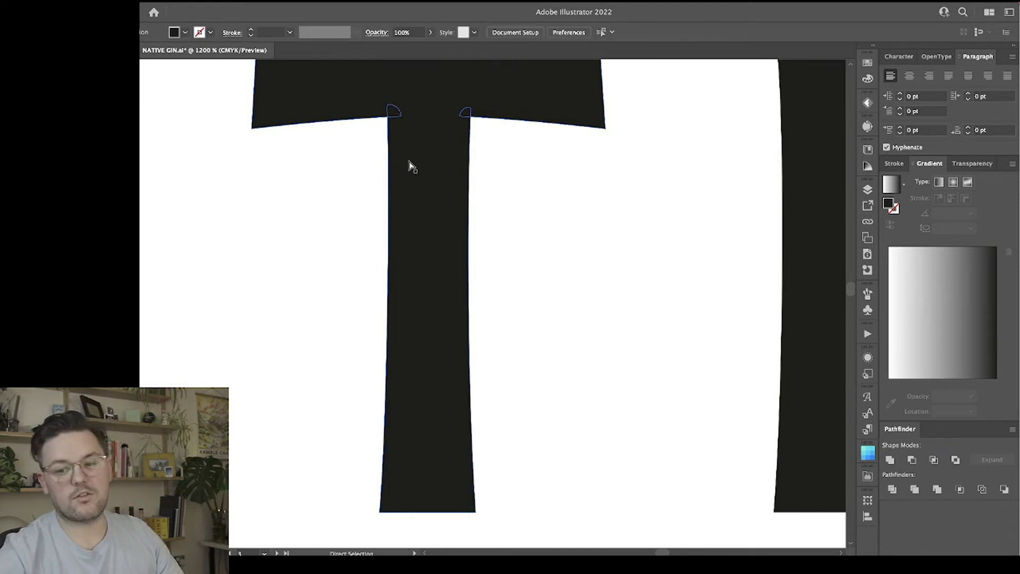
# Add anchor points right beside the lower corners of the A's counter and the inner corners beneath its crossbar.
pyautogui.hotkey('ctrl', '-')
pyautogui.hotkey('ctrl', '-')
pyautogui.hotkey('ctrl', '-')
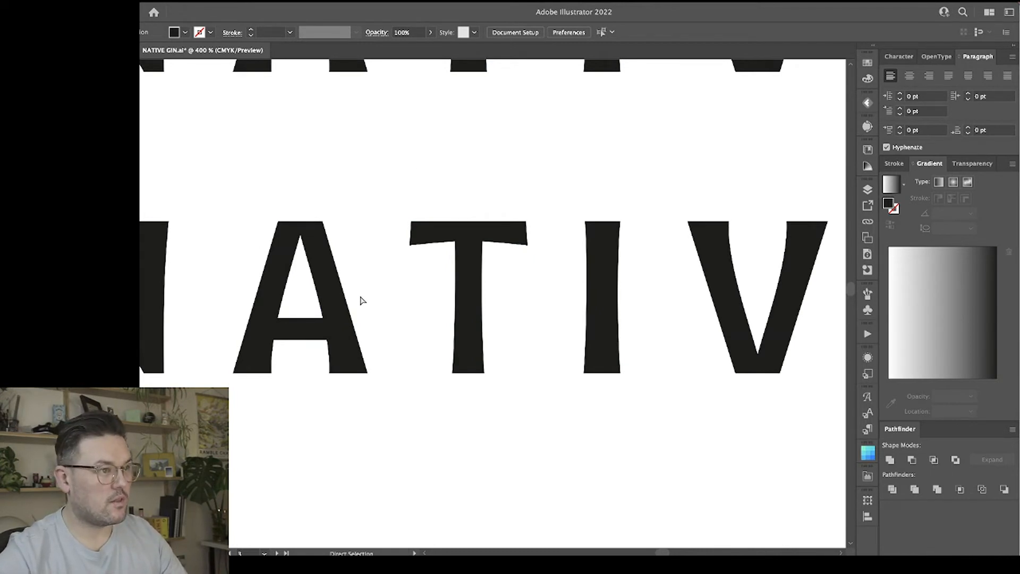
pyautogui.hscroll(-2, 360, 298)
pyautogui.hotkey('ctrl', '+')
pyautogui.hotkey('ctrl', '+')
pyautogui.moveTo(294, 216); pyautogui.dragTo(475, 260)
pyautogui.hotkey('ctrl', '+')
pyautogui.hotkey('ctrl', '+')
pyautogui.press('a')
pyautogui.scroll(-4, 406, 358)
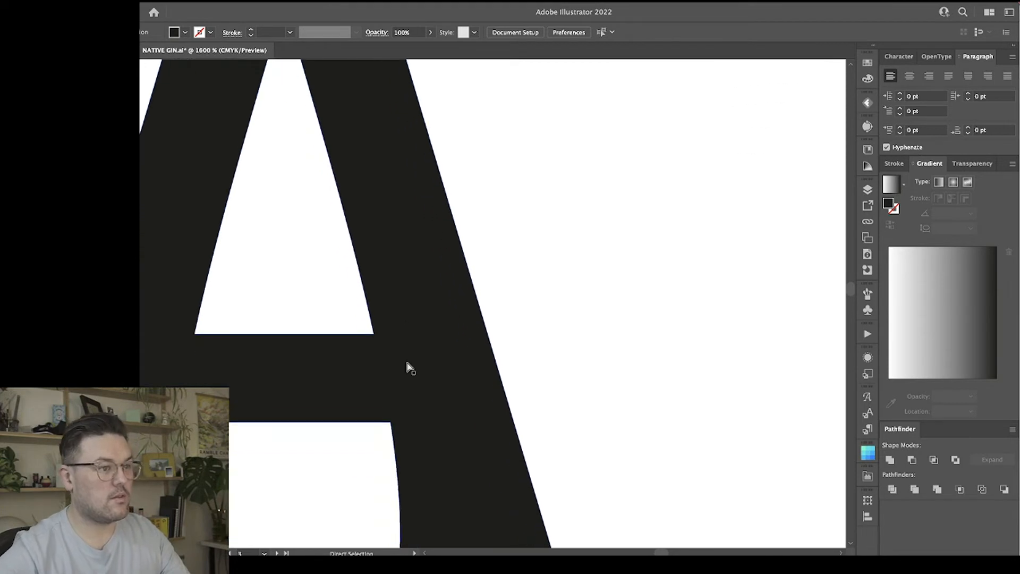
pyautogui.click(374, 328)
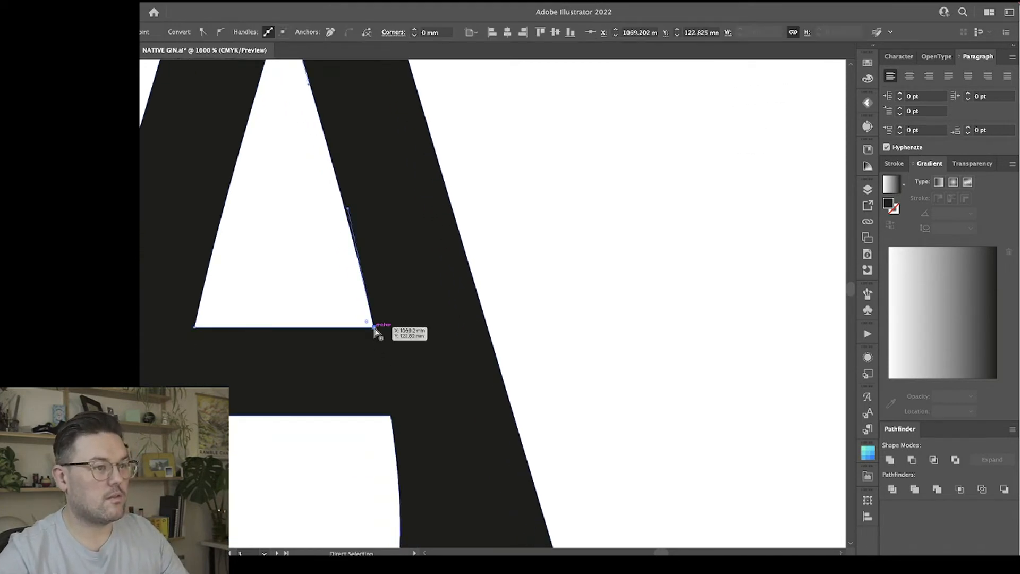
pyautogui.rightClick(375, 329)
pyautogui.click(471, 333)
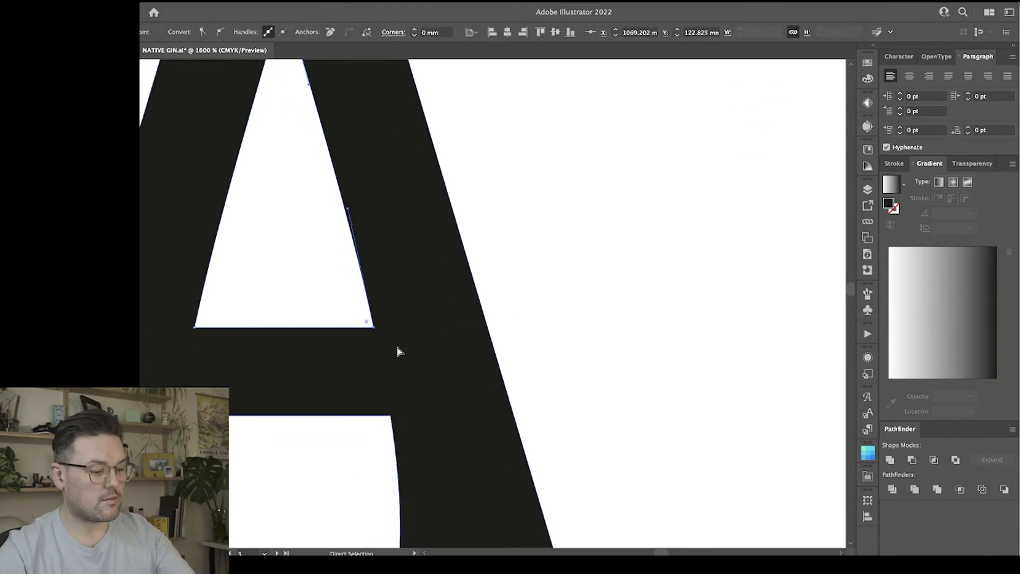
pyautogui.press('+')
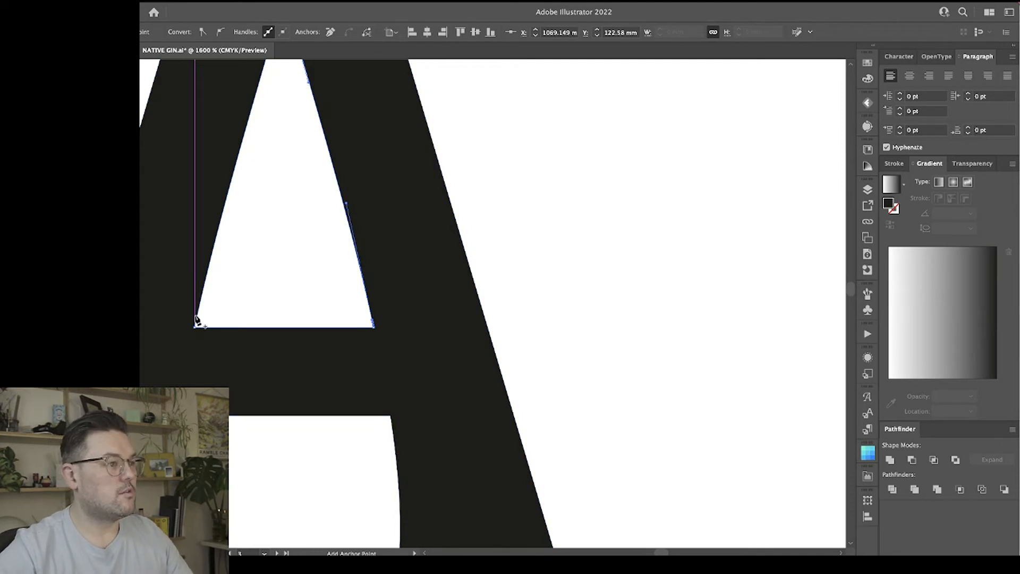
pyautogui.click(196, 323)
pyautogui.click(657, 301)
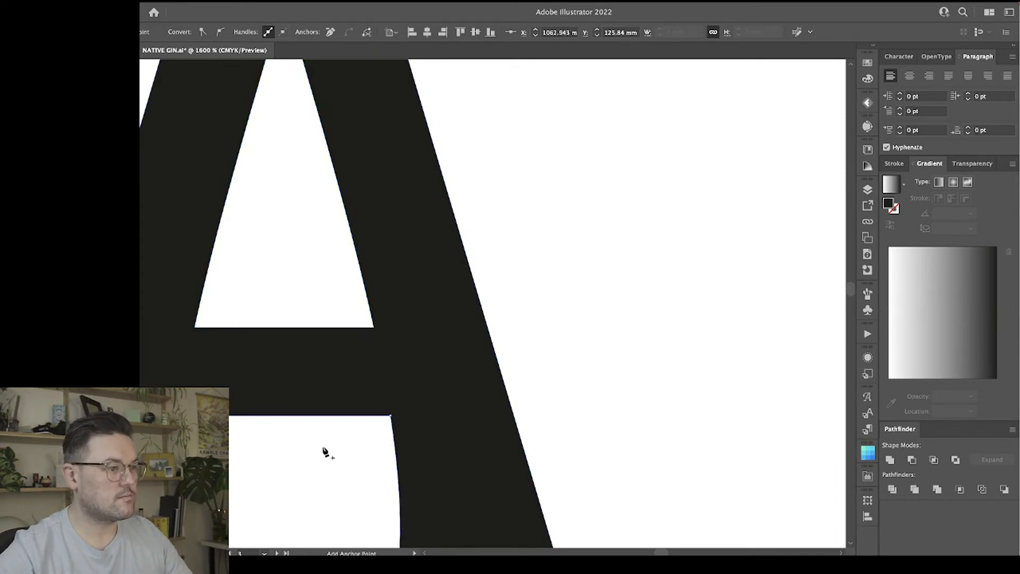
pyautogui.click(391, 424)
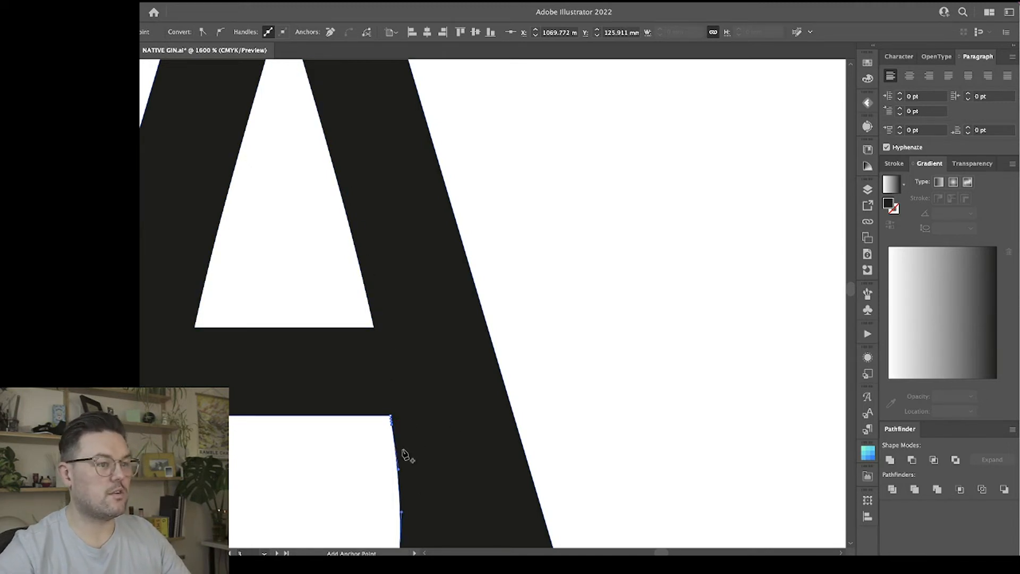
# Move the corner anchor points beneath the A's crossbar, at both legs, into the letter's body as small overlapping loops.
pyautogui.press('a')
pyautogui.moveTo(391, 420); pyautogui.dragTo(406, 418)
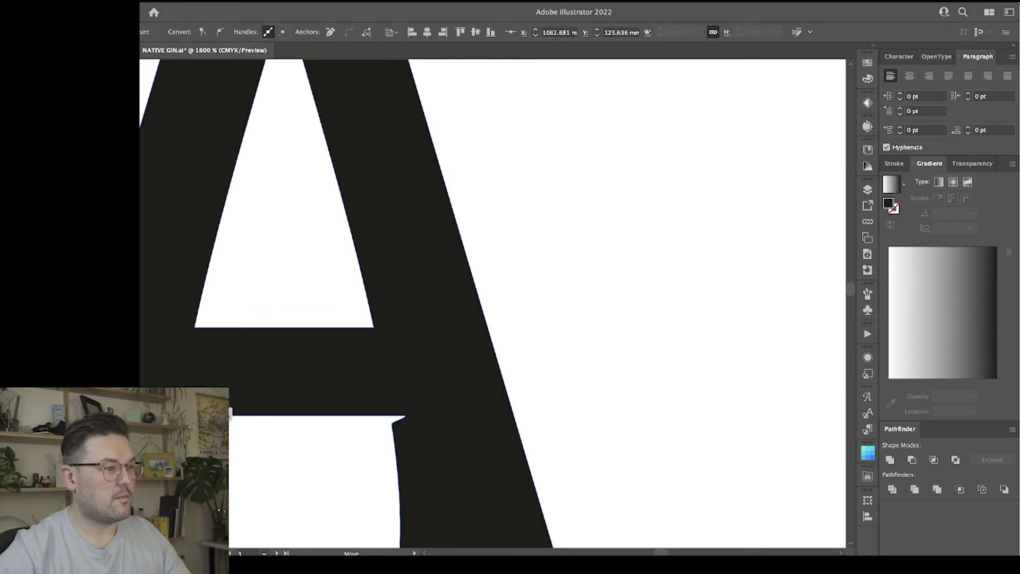
pyautogui.moveTo(396, 419)
pyautogui.mouseDown()
pyautogui.moveTo(388, 400)
pyautogui.moveTo(412, 409)
pyautogui.mouseUp()
pyautogui.click(181, 403)
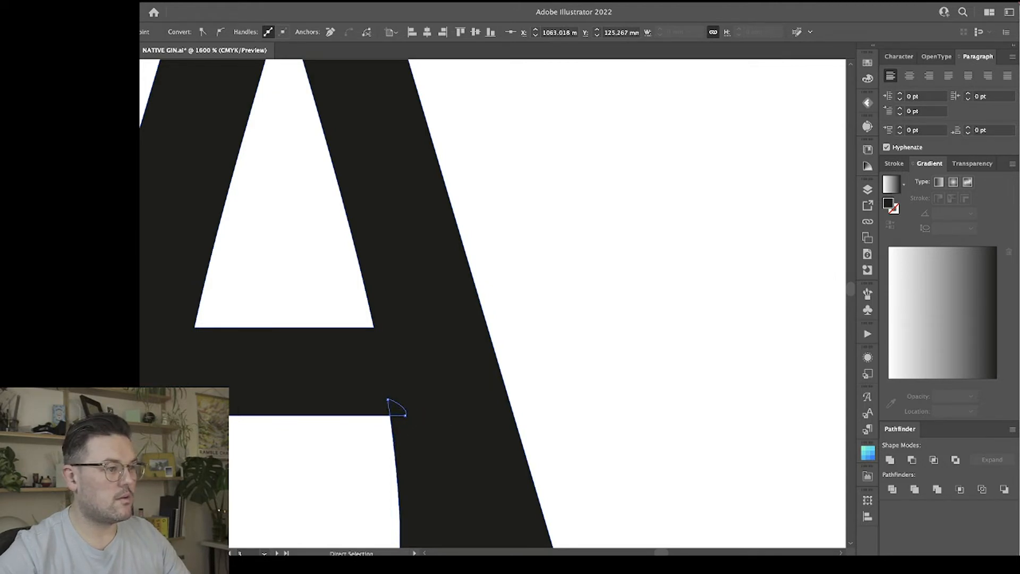
pyautogui.moveTo(158, 408); pyautogui.dragTo(157, 409)
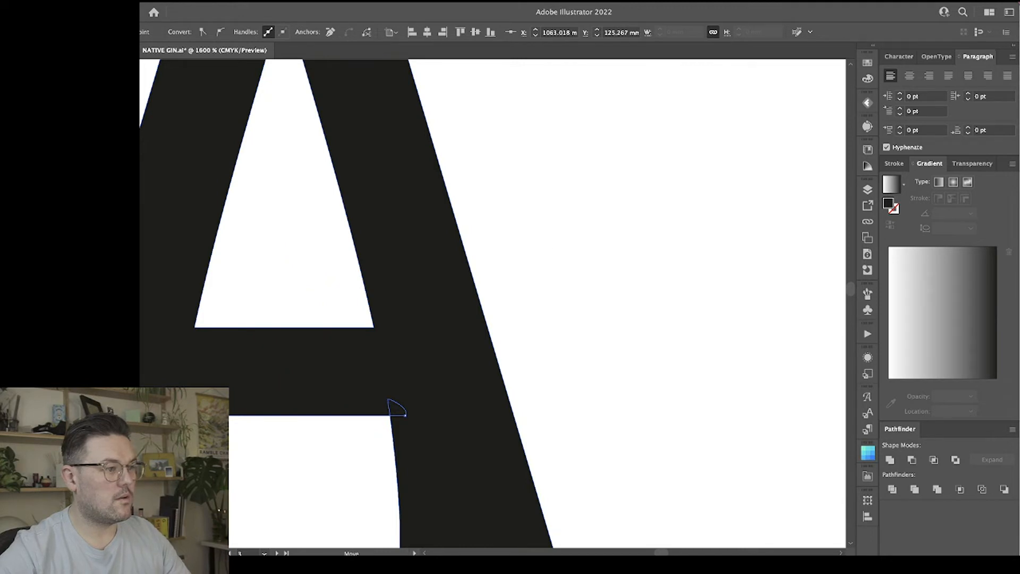
pyautogui.moveTo(393, 407); pyautogui.dragTo(391, 406)
pyautogui.click(314, 453)
# Move the anchor points at both lower corners of the A's counter outward and down into the letter's body.
pyautogui.scroll(-2, 306, 430)
pyautogui.click(214, 325)
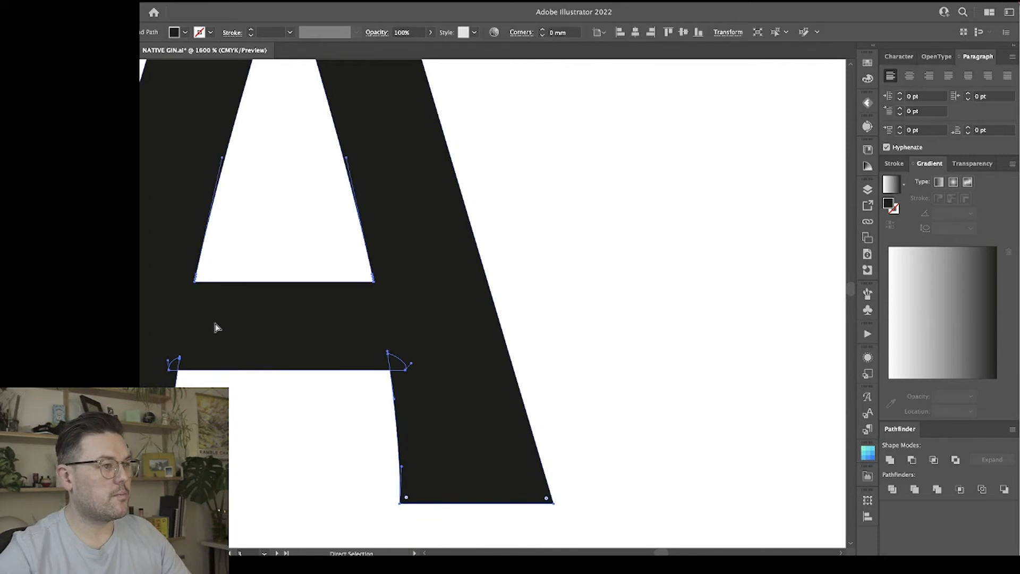
pyautogui.moveTo(196, 282); pyautogui.dragTo(185, 281)
pyautogui.press('super+z')
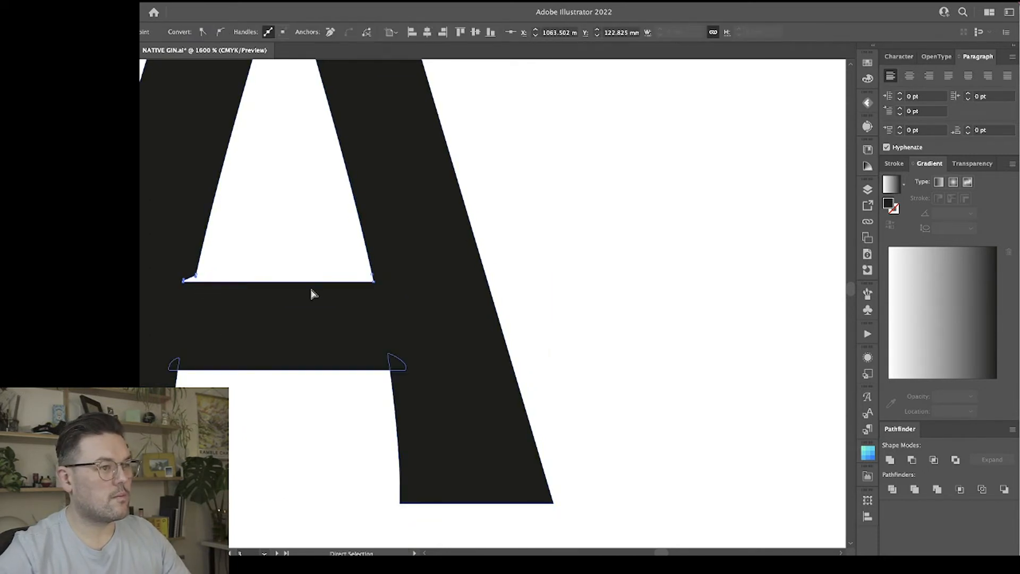
pyautogui.moveTo(374, 281)
pyautogui.mouseDown()
pyautogui.moveTo(383, 281)
pyautogui.moveTo(375, 290)
pyautogui.mouseUp()
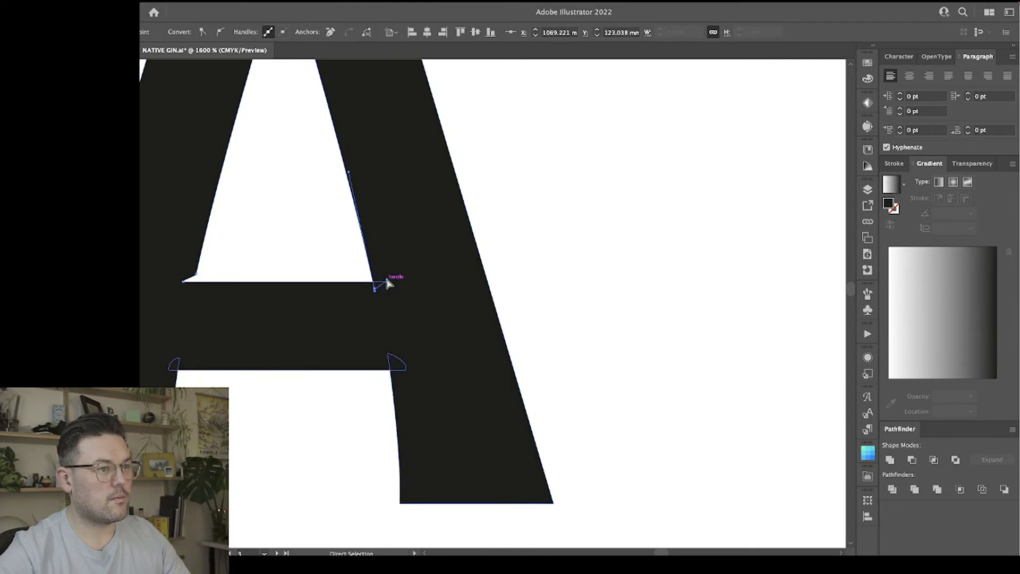
pyautogui.moveTo(201, 283); pyautogui.dragTo(169, 290)
pyautogui.click(254, 447)
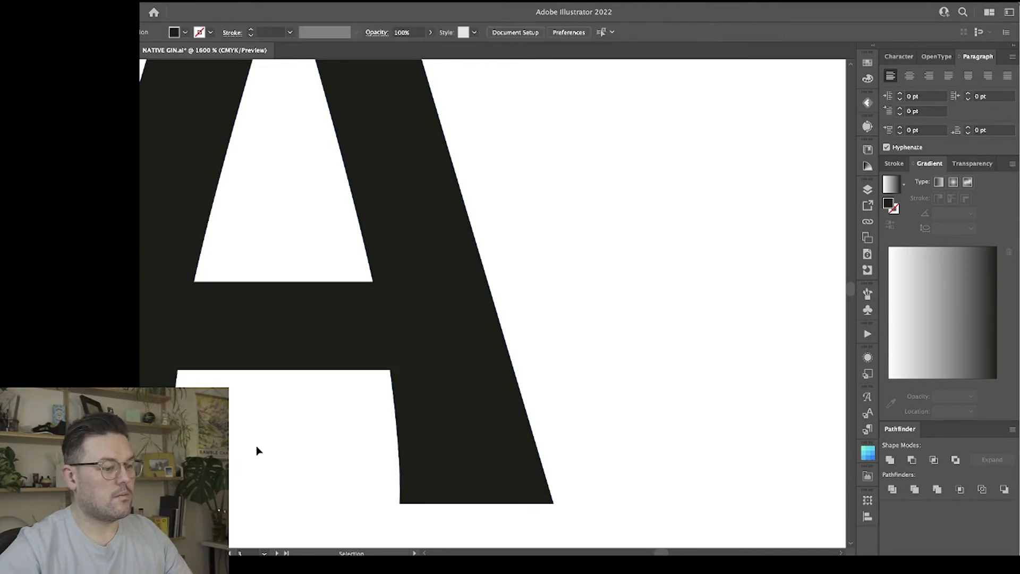
# Examine the adjusted A beside the T and I, and compare the edited wordmark with the other versions.
pyautogui.hotkey('ctrl', '-')
pyautogui.hotkey('ctrl', '-')
pyautogui.hotkey('ctrl', '-')
pyautogui.moveTo(445, 347); pyautogui.dragTo(310, 367)
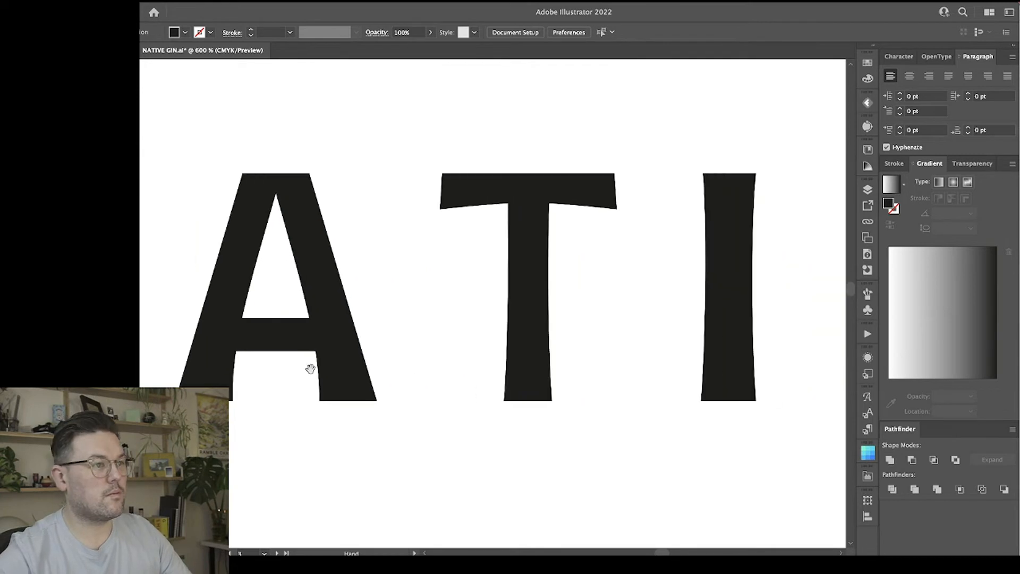
pyautogui.click(516, 266)
pyautogui.click(604, 280)
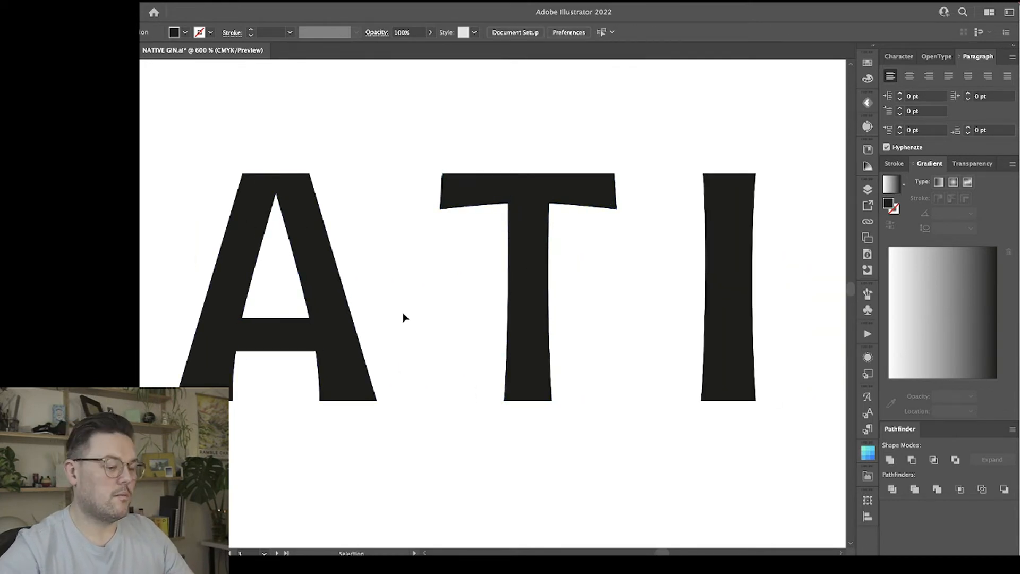
pyautogui.hotkey('ctrl', '1')
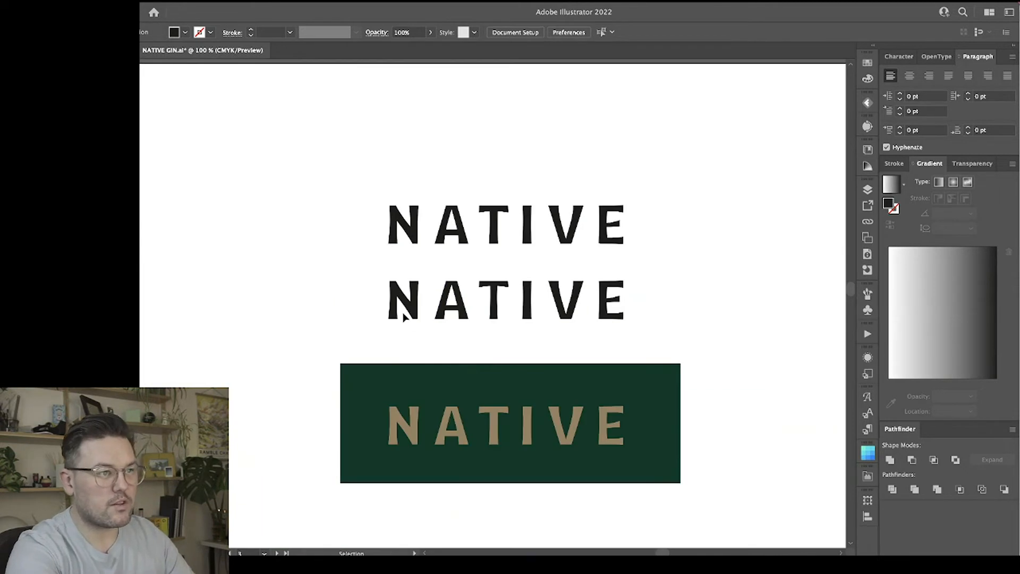
pyautogui.hotkey('ctrl', '=')
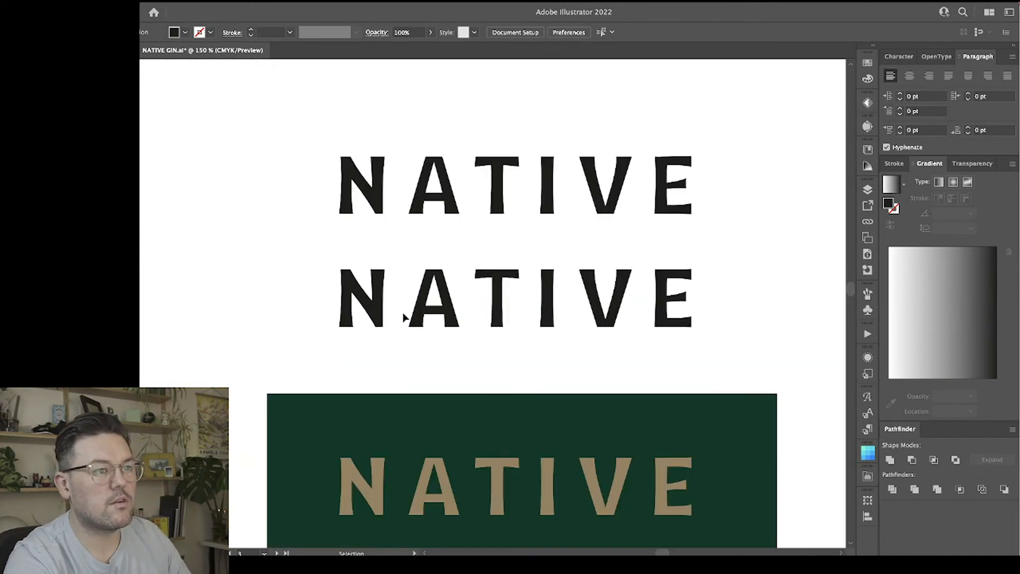
pyautogui.hotkey('ctrl', '=')
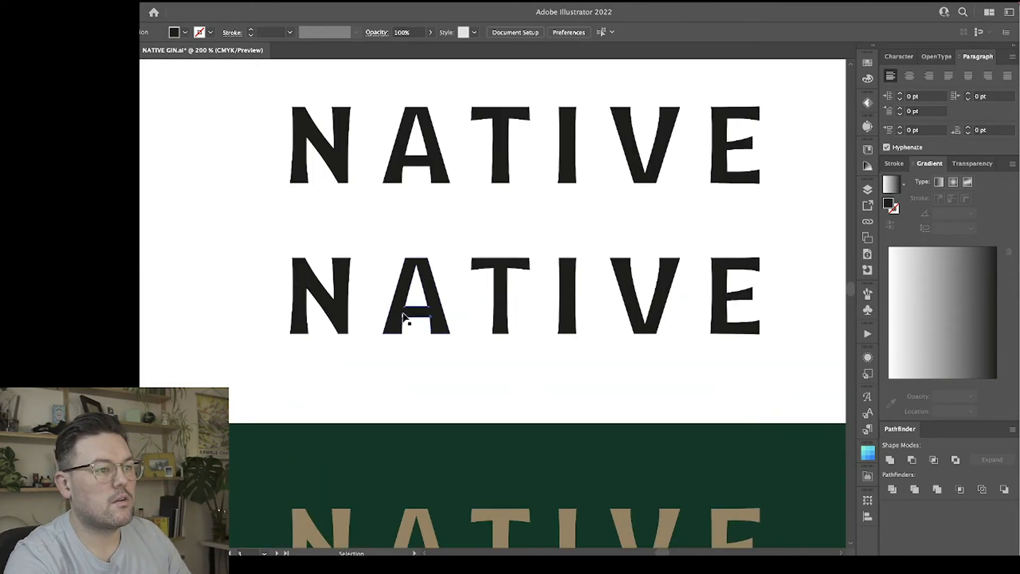
# Move the anchor points of both outer edges of the A inward to slim its diagonal strokes.
pyautogui.hotkey('ctrl', '=')
pyautogui.hotkey('ctrl', '=')
pyautogui.hotkey('ctrl', '=')
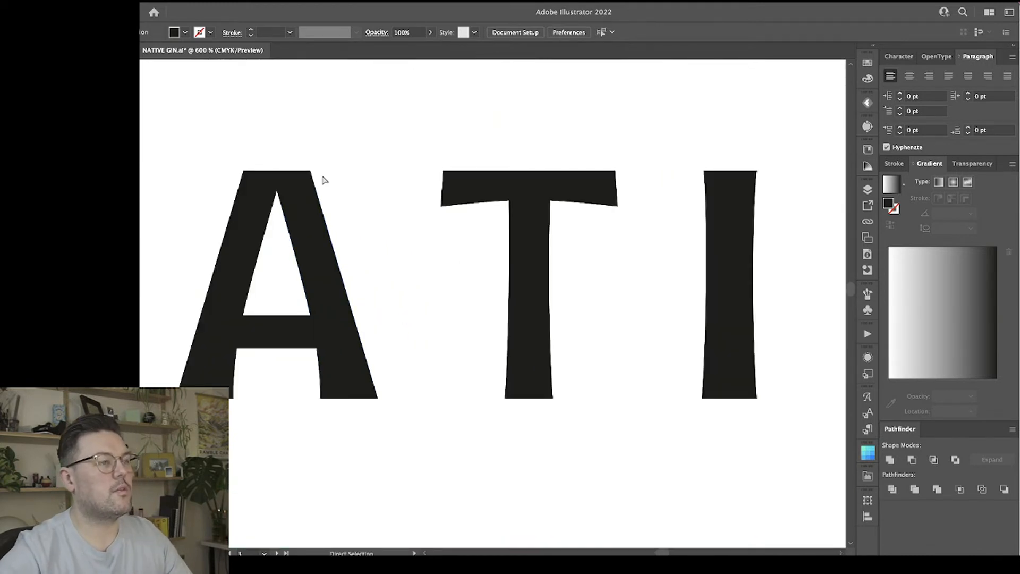
pyautogui.click(342, 303)
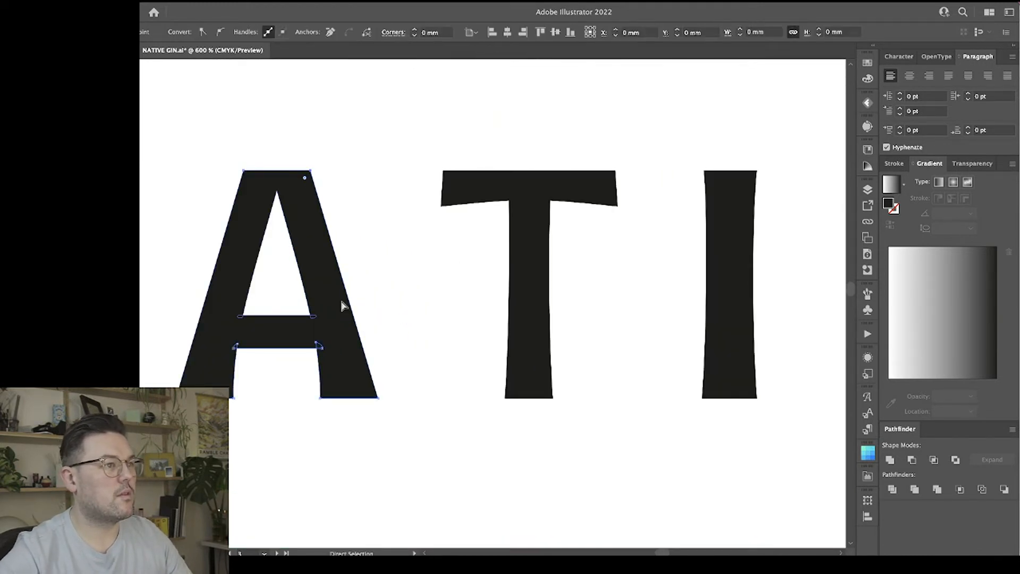
pyautogui.keyDown('shift'); pyautogui.click(378, 398); pyautogui.keyUp('shift')
pyautogui.press('Left')
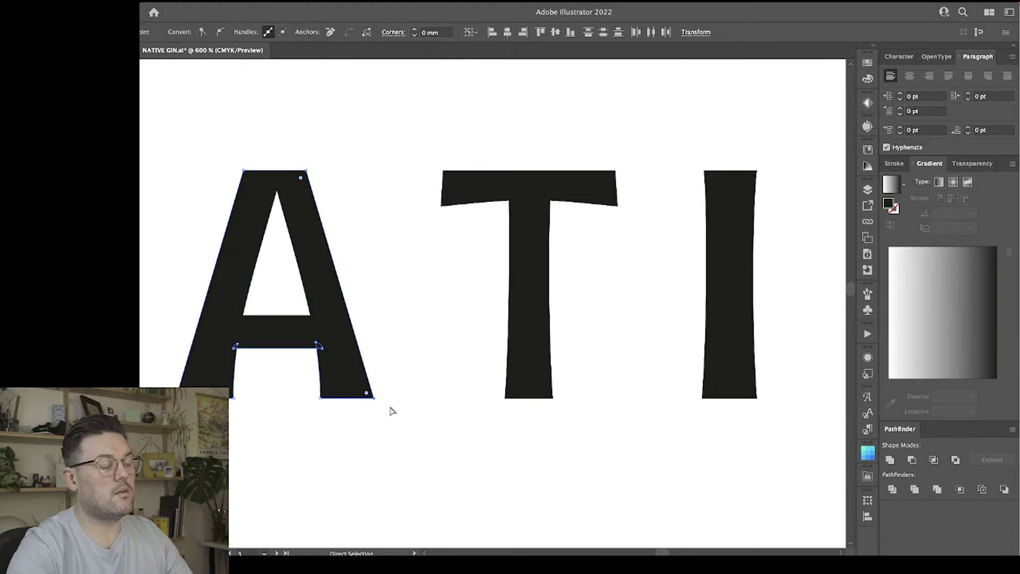
pyautogui.click(242, 171)
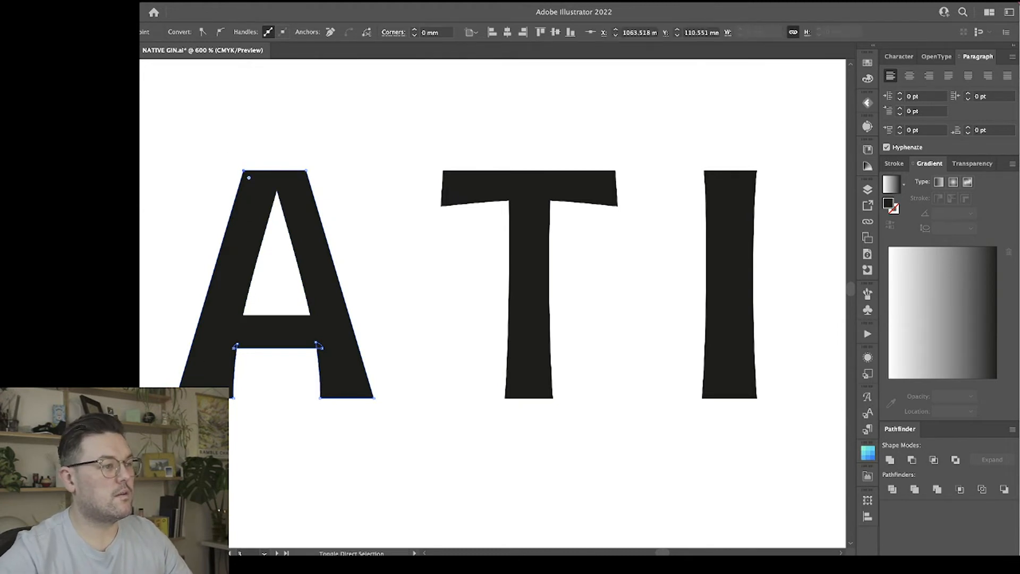
pyautogui.keyDown('shift'); pyautogui.click(177, 398); pyautogui.keyUp('shift')
pyautogui.press('Right')
pyautogui.click(266, 457)
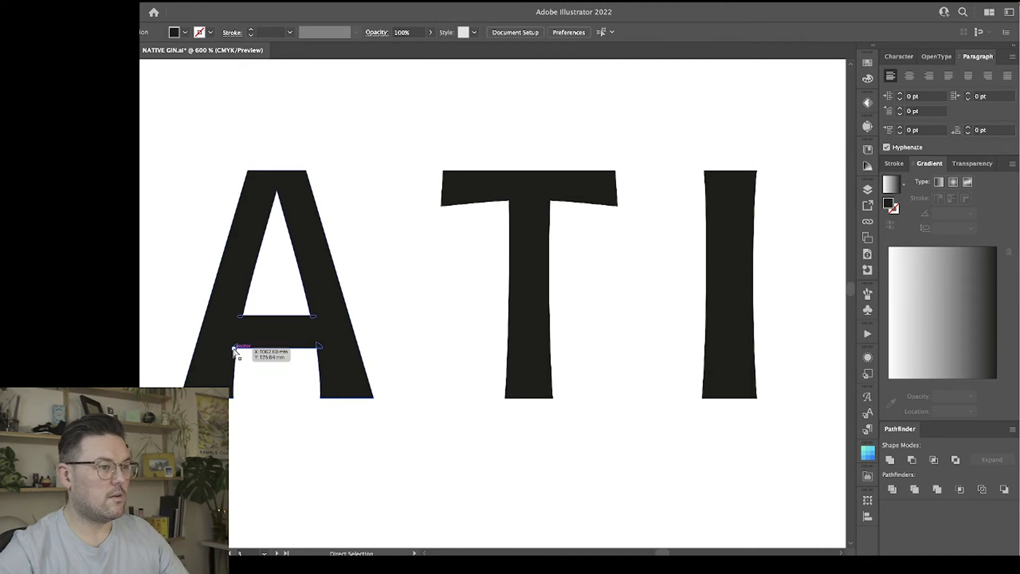
# Raise the anchor points along the underside of the A's crossbar together to thin the crossbar.
pyautogui.click(240, 349)
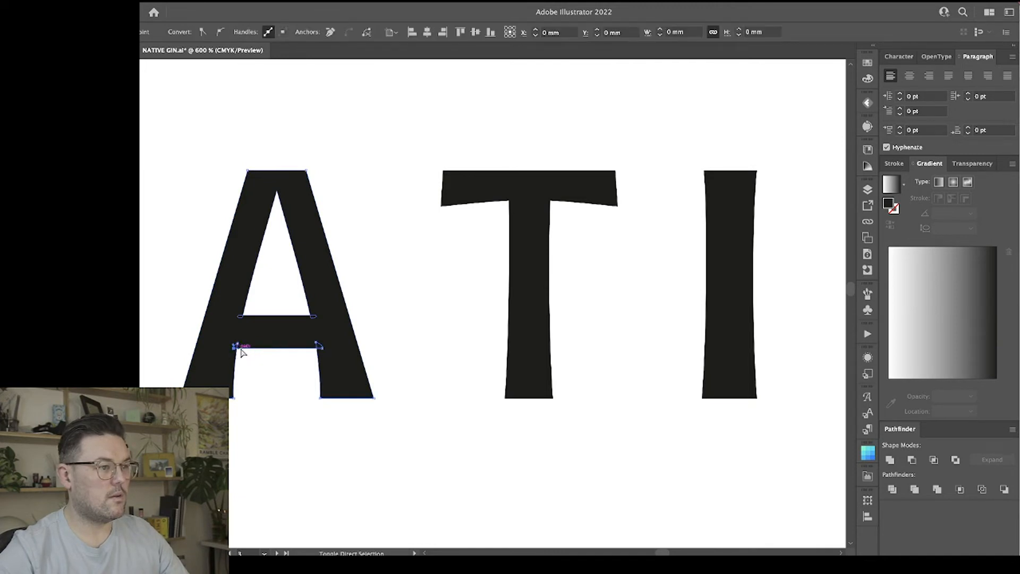
pyautogui.keyDown('shift'); pyautogui.click(320, 346); pyautogui.keyUp('shift')
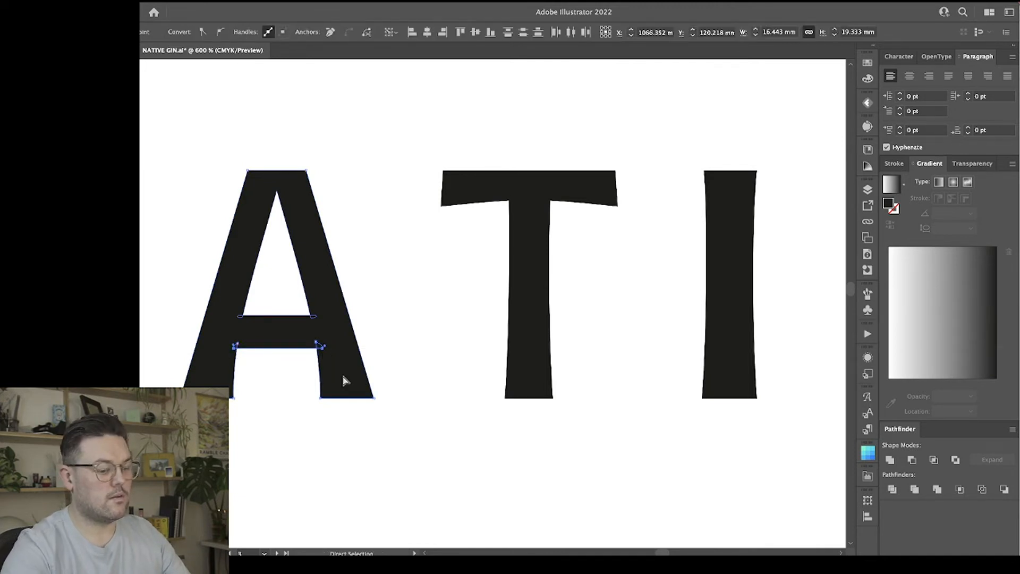
pyautogui.press('Up')
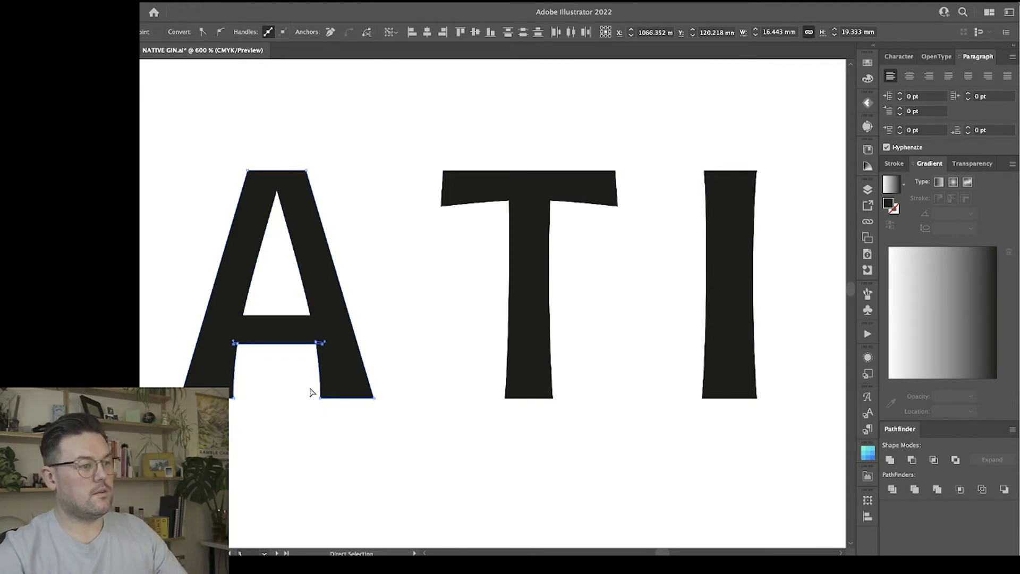
# Shift the upper anchor points of the two corner loops beneath the A's crossbar slightly up and outward from the opening.
pyautogui.press('super+equal')
pyautogui.press('super+equal')
pyautogui.moveTo(258, 424); pyautogui.dragTo(289, 406)
pyautogui.press('super+minus')
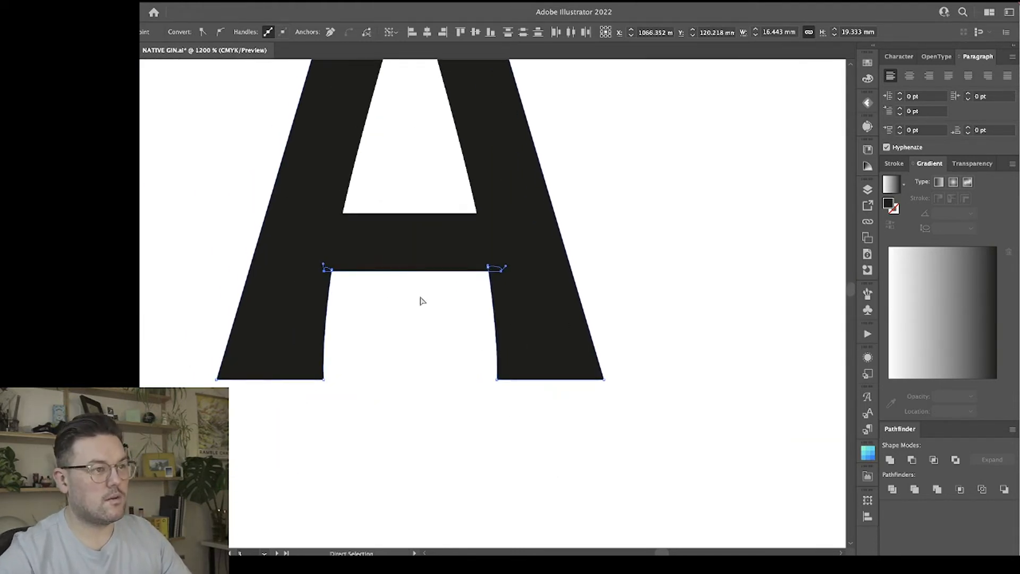
pyautogui.moveTo(335, 273); pyautogui.dragTo(331, 266)
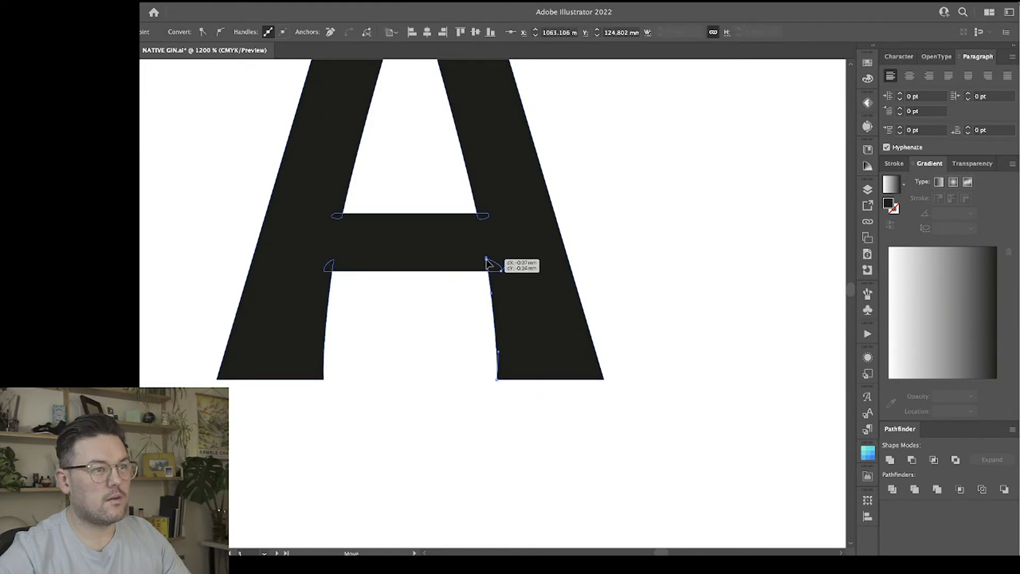
pyautogui.click(468, 322)
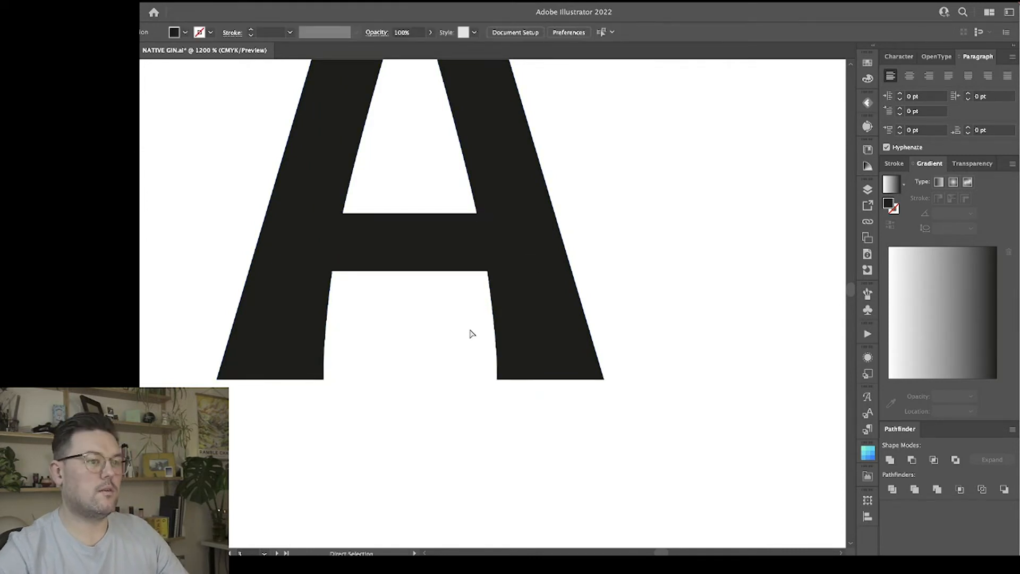
# Move the anchor points of both outer side edges of the N inward to narrow its stems.
pyautogui.press('super+minus')
pyautogui.press('super+minus')
pyautogui.press('super+minus')
pyautogui.press('super+minus')
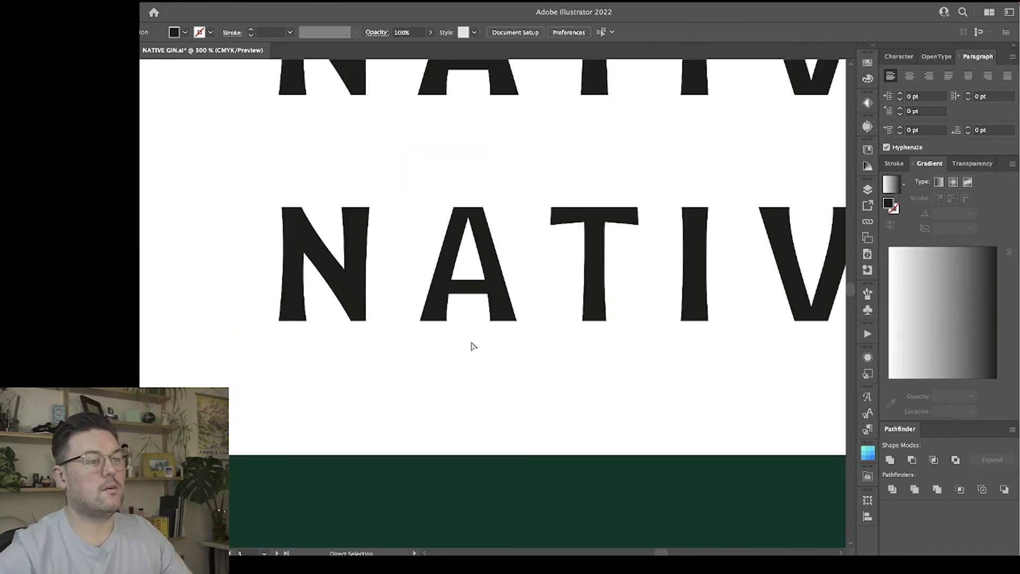
pyautogui.click(357, 265)
pyautogui.click(357, 264)
pyautogui.moveTo(388, 347); pyautogui.dragTo(362, 184)
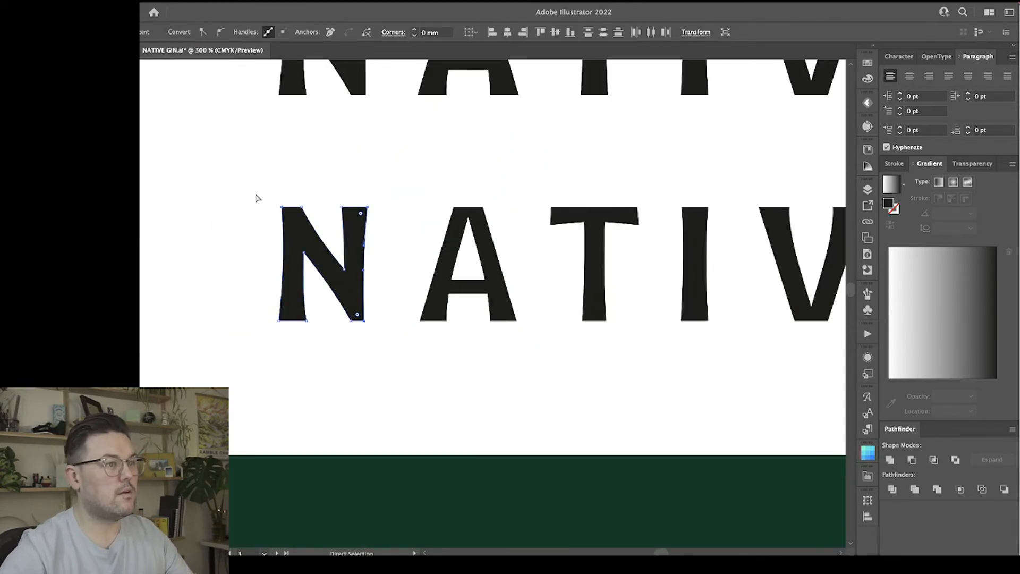
pyautogui.moveTo(277, 390); pyautogui.dragTo(292, 365)
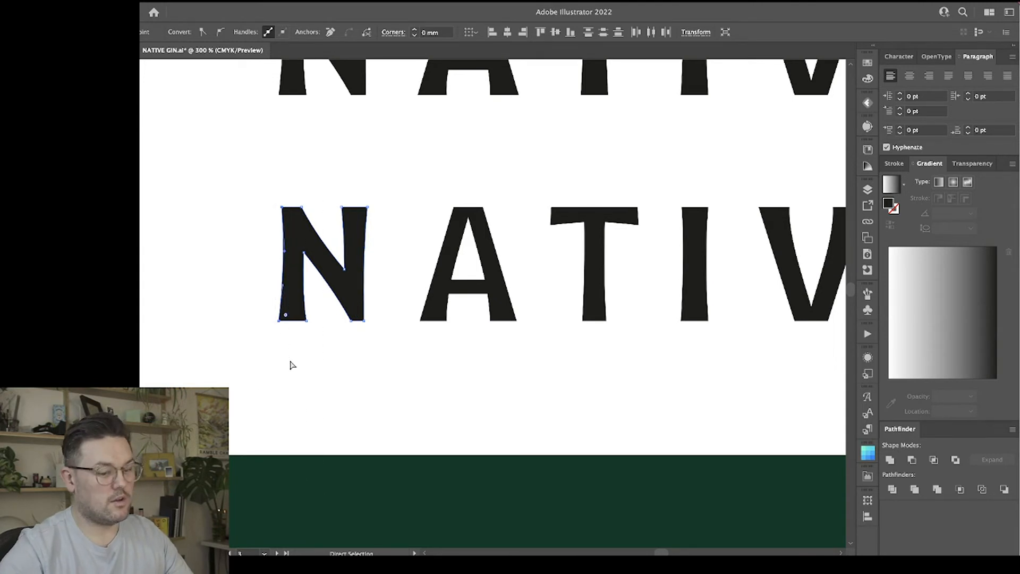
pyautogui.press('Right')
pyautogui.press('Right')
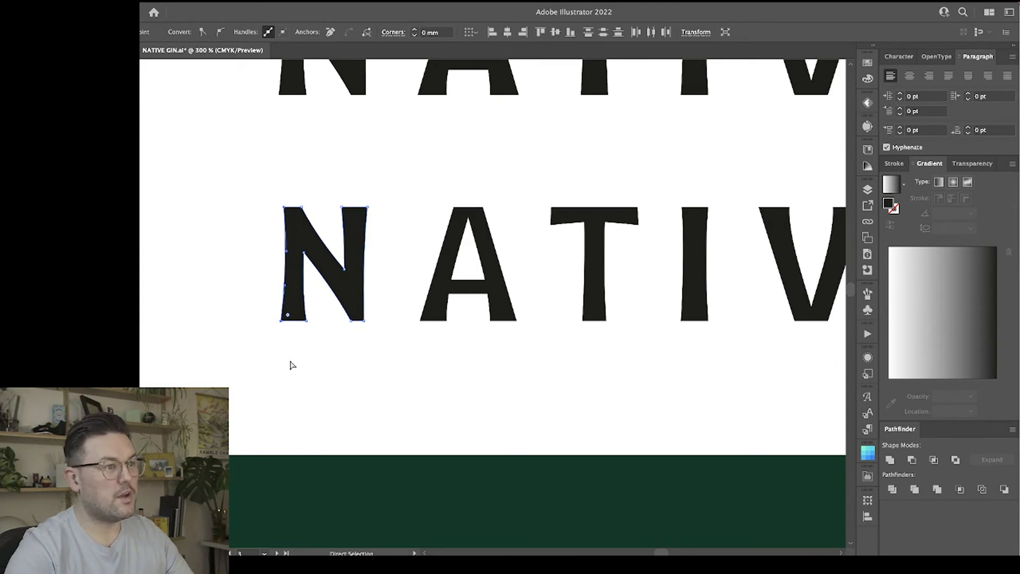
pyautogui.click(341, 392)
pyautogui.hscroll(3, 361, 393)
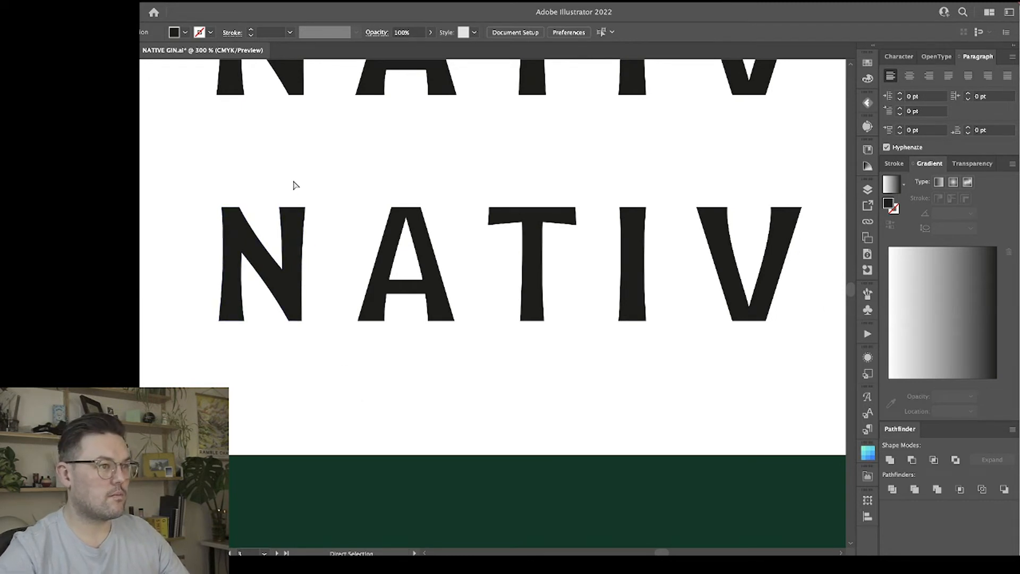
# Move the outer edge points of the N's right stem inward and shift the lower inner corner of its diagonal slightly left.
pyautogui.moveTo(293, 184); pyautogui.dragTo(336, 357)
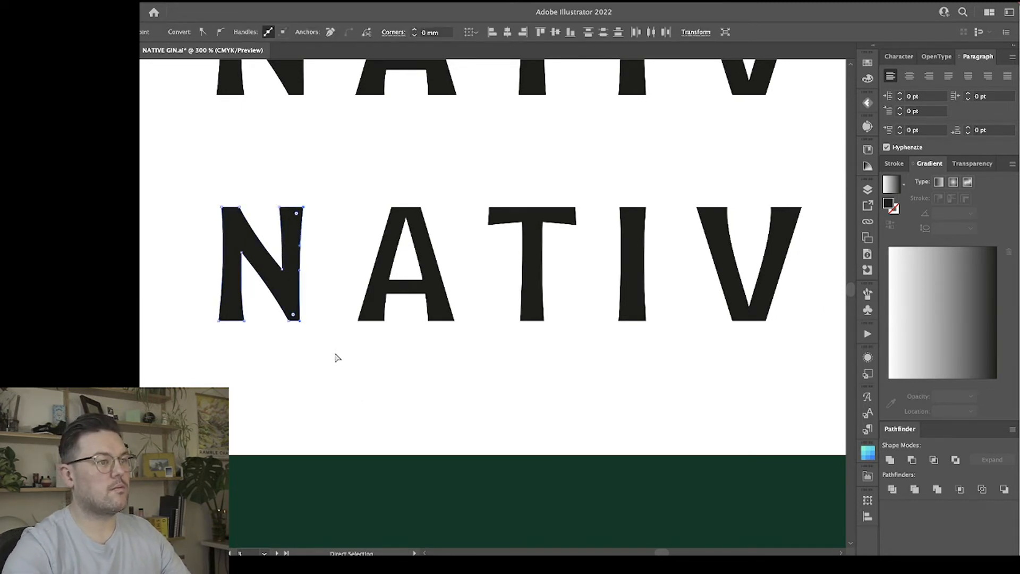
pyautogui.click(337, 358)
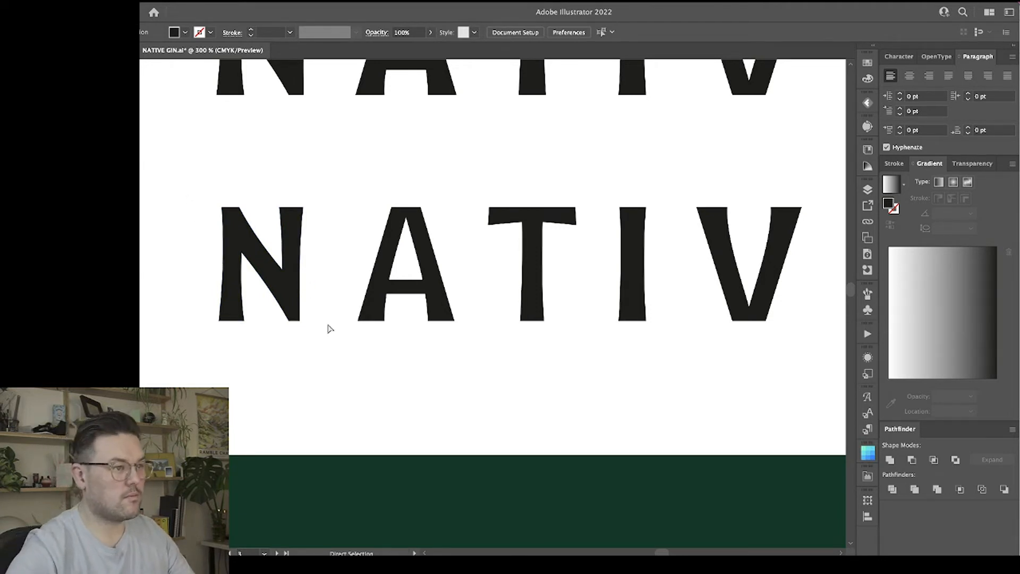
pyautogui.click(294, 322)
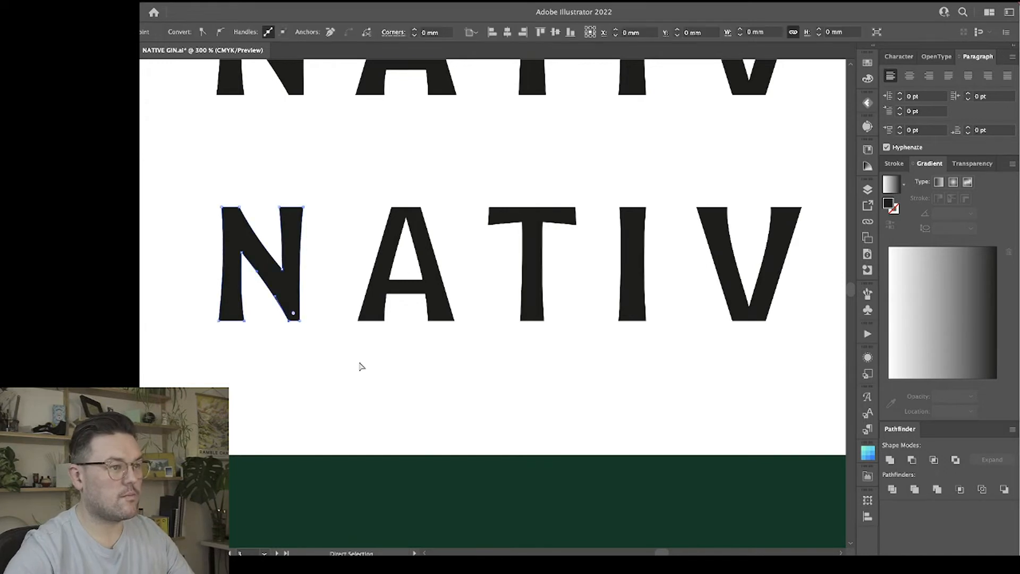
pyautogui.click(391, 373)
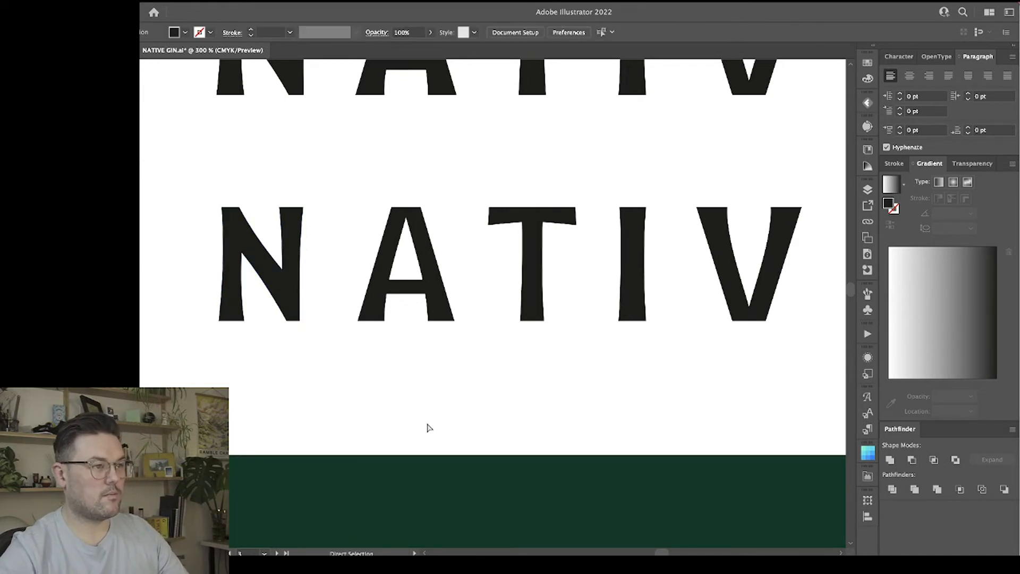
# Move the anchor points along the right edge of the I inward to narrow its stem.
pyautogui.hscroll(10, 430, 428)
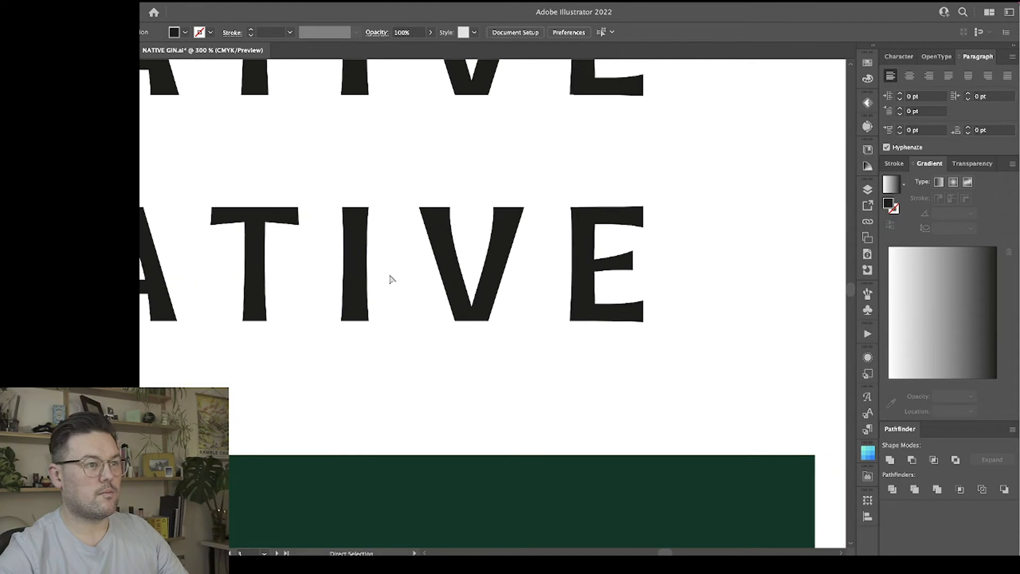
pyautogui.moveTo(398, 353); pyautogui.dragTo(398, 353)
pyautogui.press('Left')
pyautogui.press('Left')
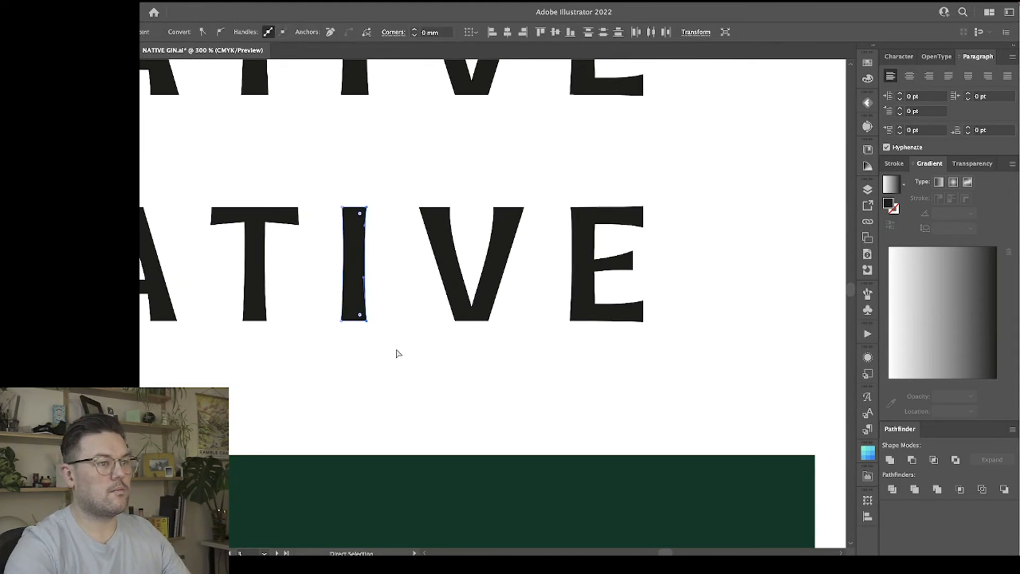
pyautogui.click(397, 353)
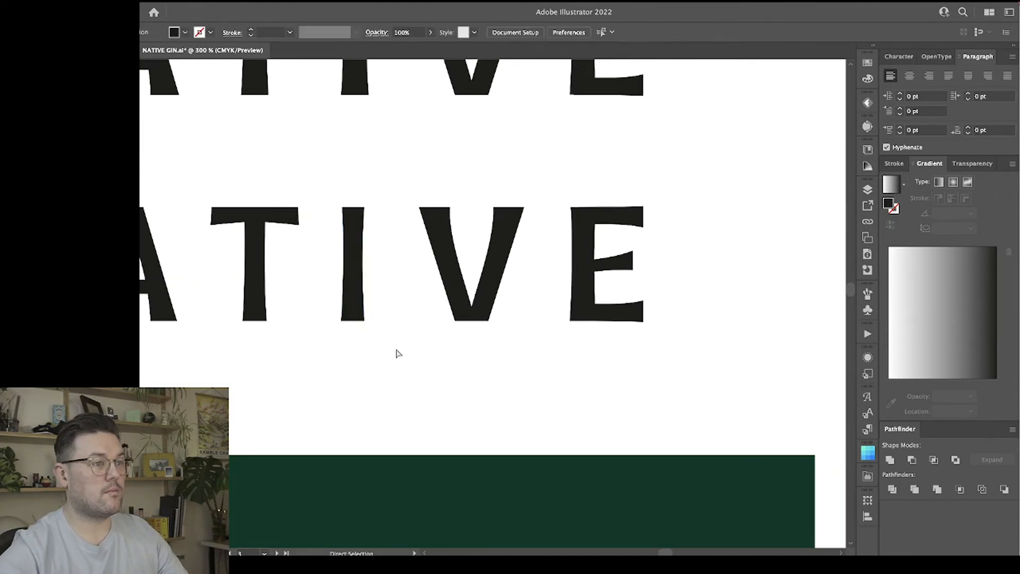
# Move the outer top and bottom corner points of the V inward to slim its diagonal strokes.
pyautogui.click(439, 218)
pyautogui.click(475, 368)
pyautogui.hscroll(-6, 474, 368)
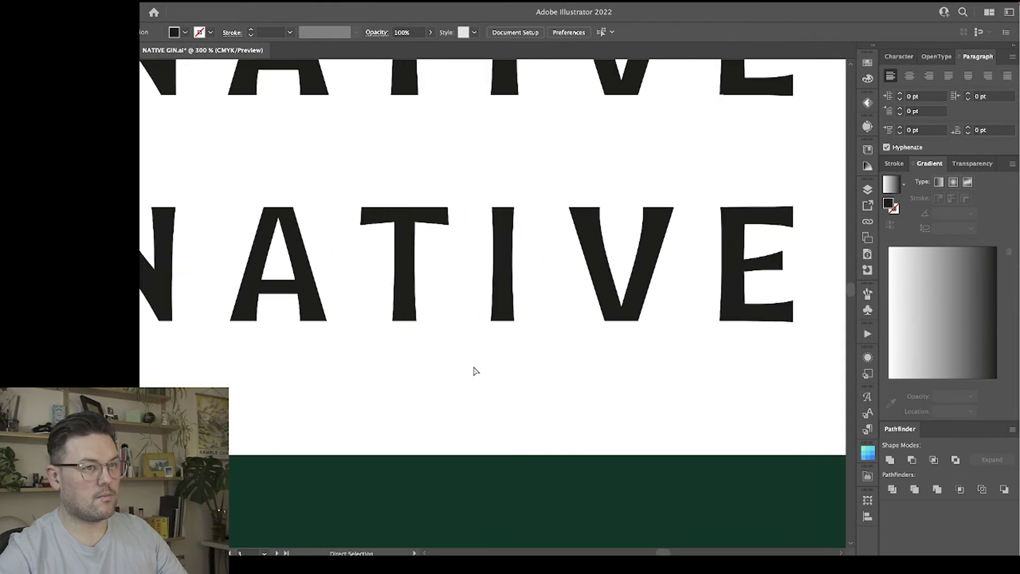
pyautogui.hscroll(5, 474, 369)
pyautogui.click(468, 208)
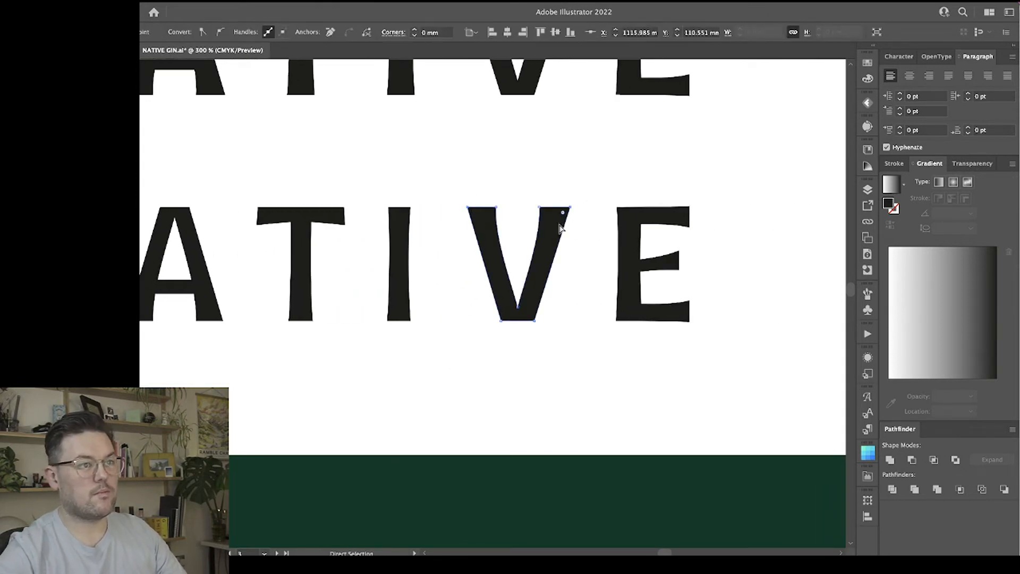
pyautogui.press('Left')
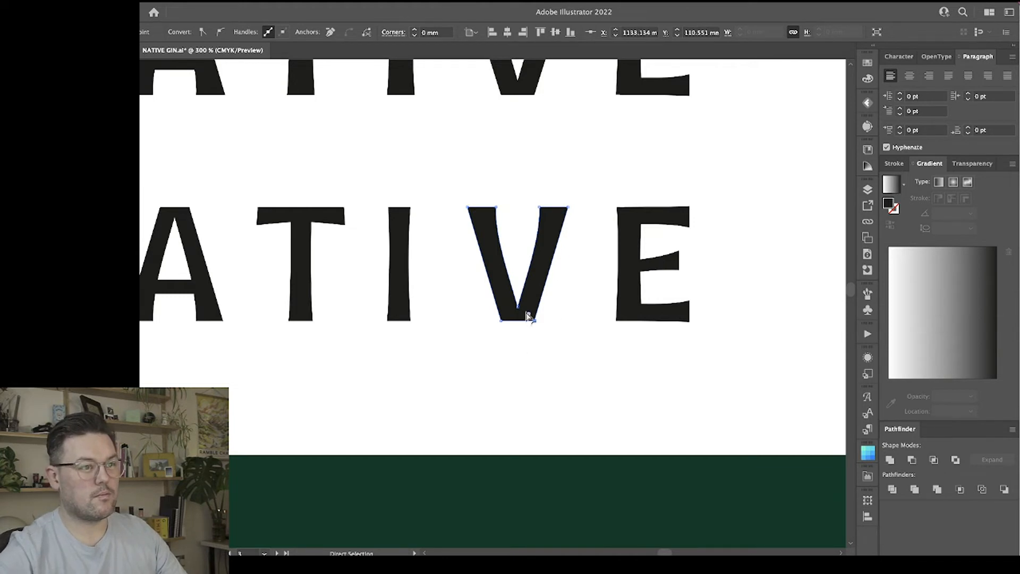
pyautogui.press('Left')
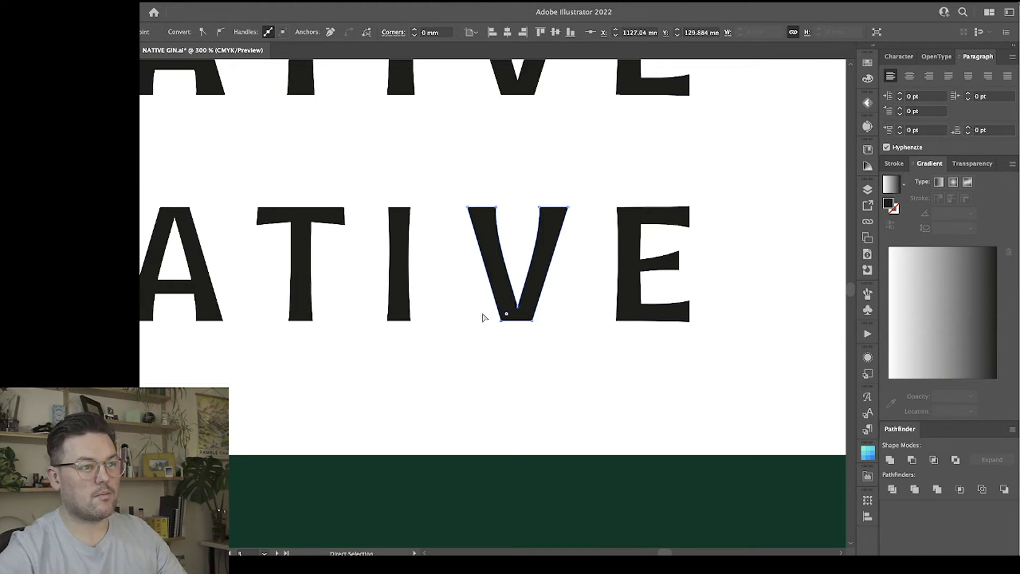
pyautogui.press('Right')
pyautogui.click(670, 388)
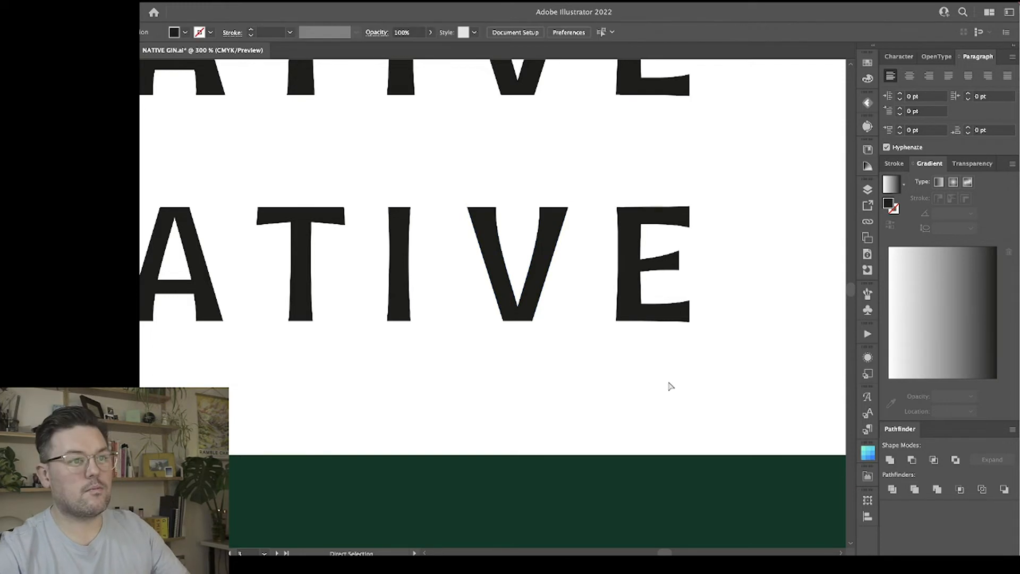
# Move the anchor points along the left edge of the E inward to narrow its stem.
pyautogui.moveTo(588, 179); pyautogui.dragTo(627, 357)
pyautogui.press('Right')
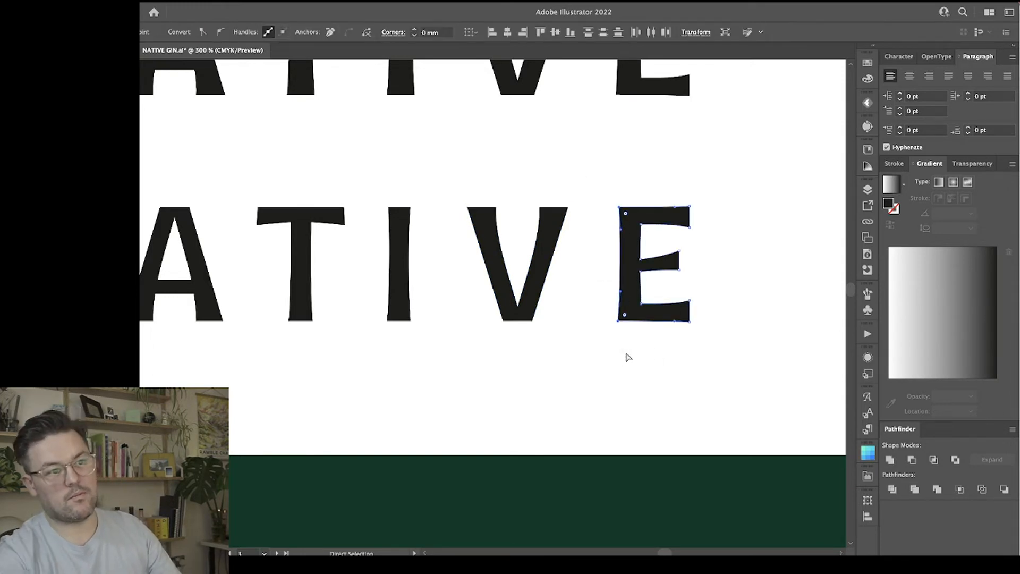
pyautogui.click(661, 357)
# Add an anchor point beside the E's upper inner corner and pull the corner into a small overlapping loop inside the stem.
pyautogui.hscroll(2, 724, 306)
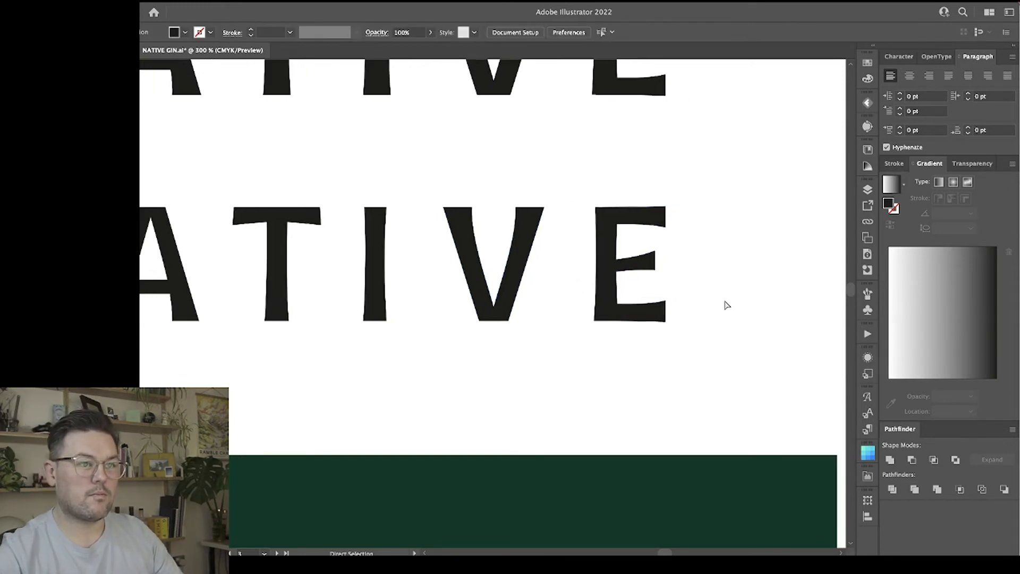
pyautogui.click(608, 226)
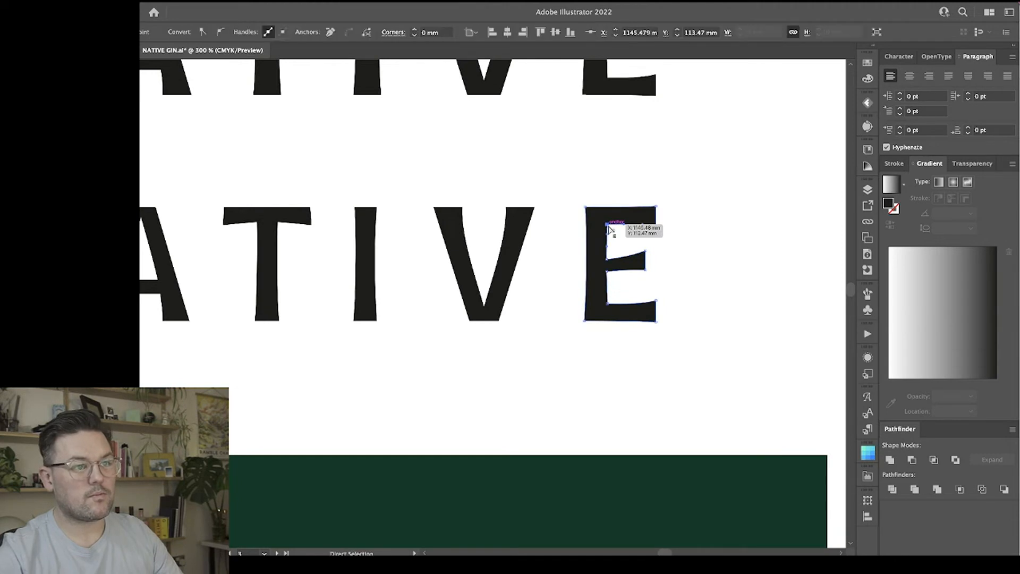
pyautogui.rightClick(608, 228)
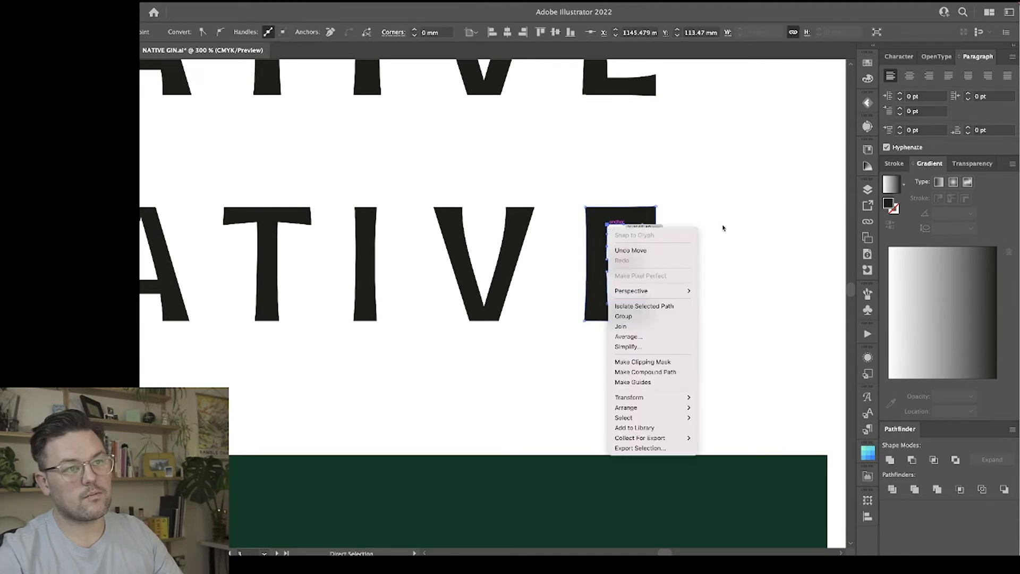
pyautogui.click(724, 329)
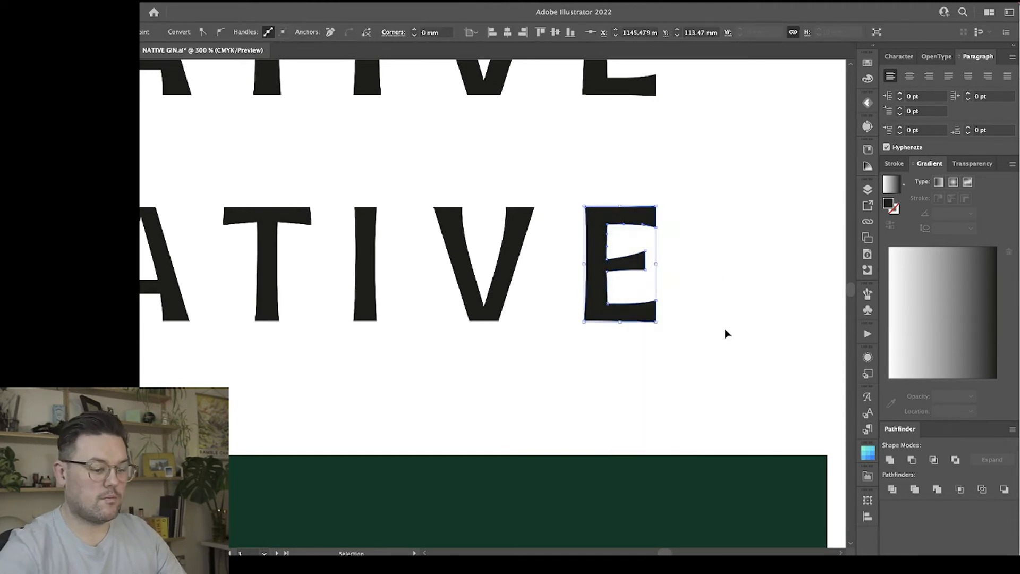
pyautogui.press('super+equal')
pyautogui.press('super+equal')
pyautogui.press('super+equal')
pyautogui.moveTo(774, 197); pyautogui.dragTo(359, 363)
pyautogui.press('a')
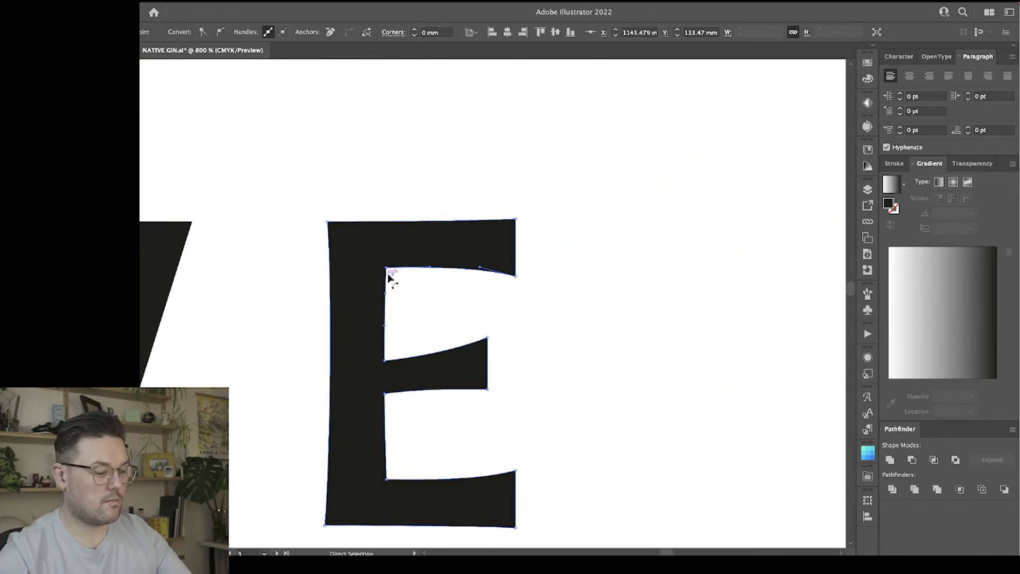
pyautogui.press('+')
pyautogui.press('a')
pyautogui.moveTo(386, 268)
pyautogui.mouseDown()
pyautogui.moveTo(386, 258)
pyautogui.moveTo(376, 267)
pyautogui.mouseUp()
# Add an anchor point at the corner above the E's middle arm and pull the corner into a small loop inside the stem.
pyautogui.click(385, 361)
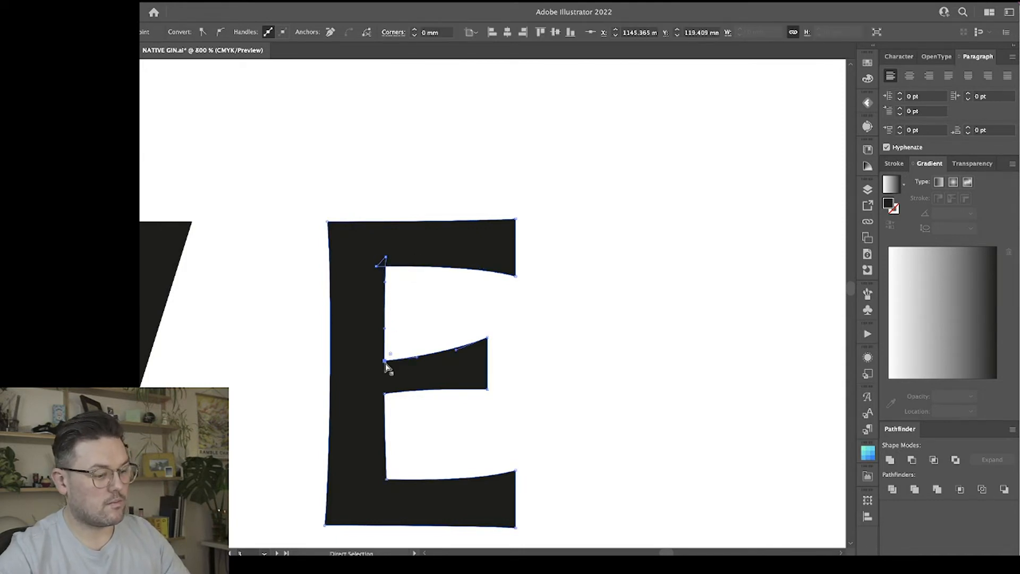
pyautogui.moveTo(385, 363); pyautogui.dragTo(387, 359)
pyautogui.press('v')
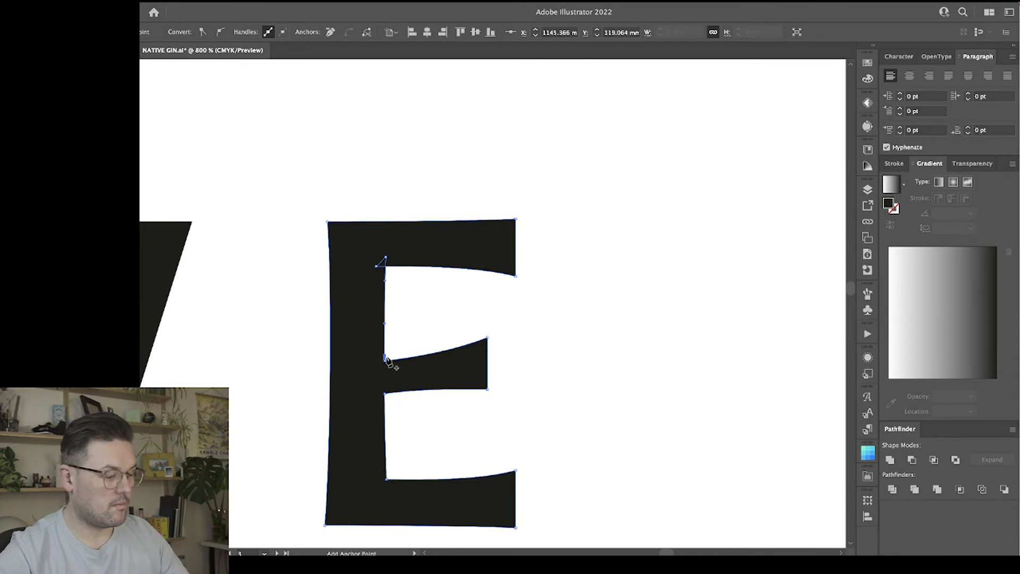
pyautogui.click(389, 350)
pyautogui.press('a')
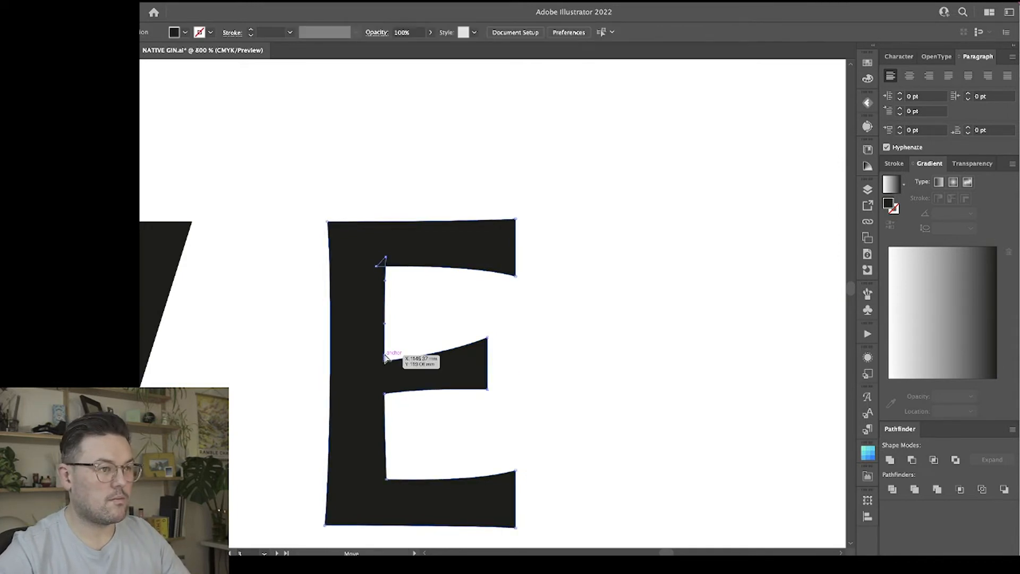
pyautogui.click(384, 355)
pyautogui.moveTo(385, 360); pyautogui.dragTo(383, 365)
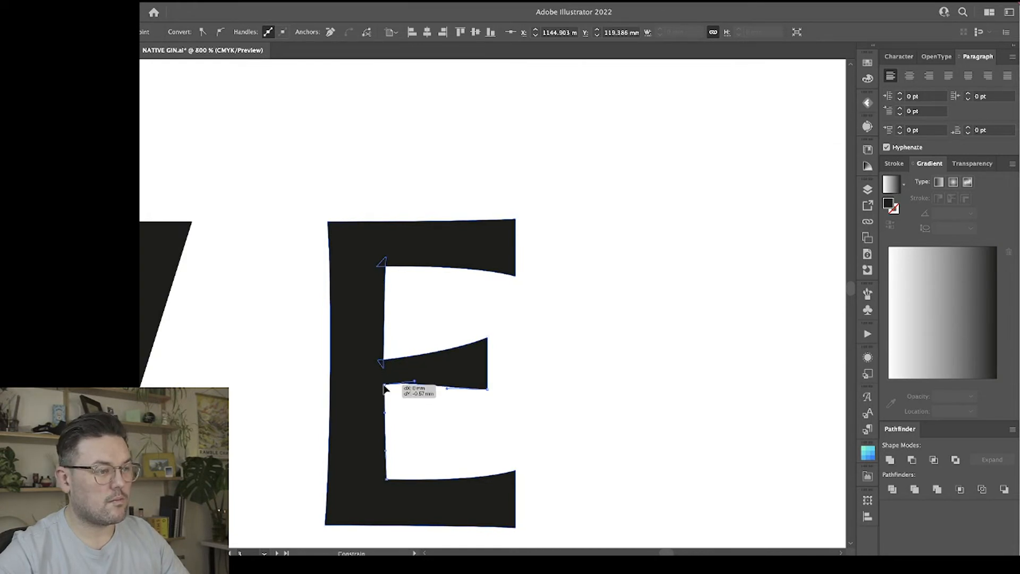
# Add an anchor point at the corner below the E's middle arm and pull the corner into a small loop inside the stem.
pyautogui.click(384, 393)
pyautogui.moveTo(384, 392); pyautogui.dragTo(384, 395)
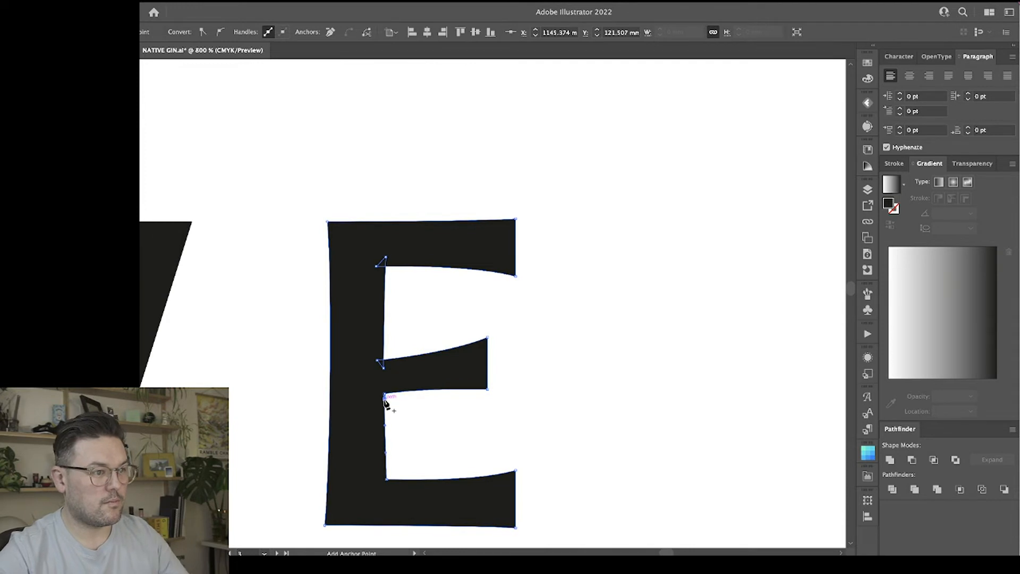
pyautogui.press('-')
pyautogui.press('v')
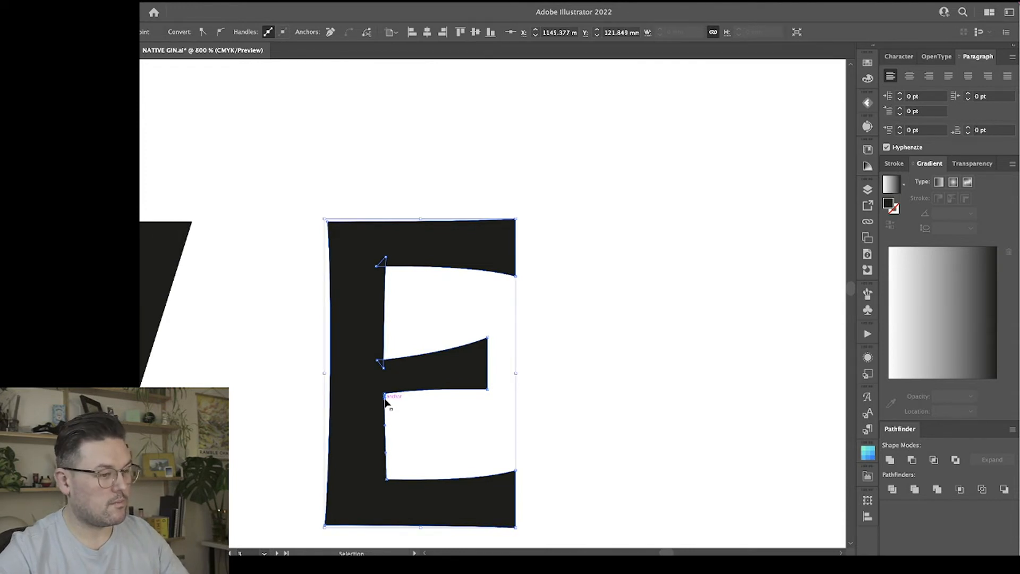
pyautogui.press('a')
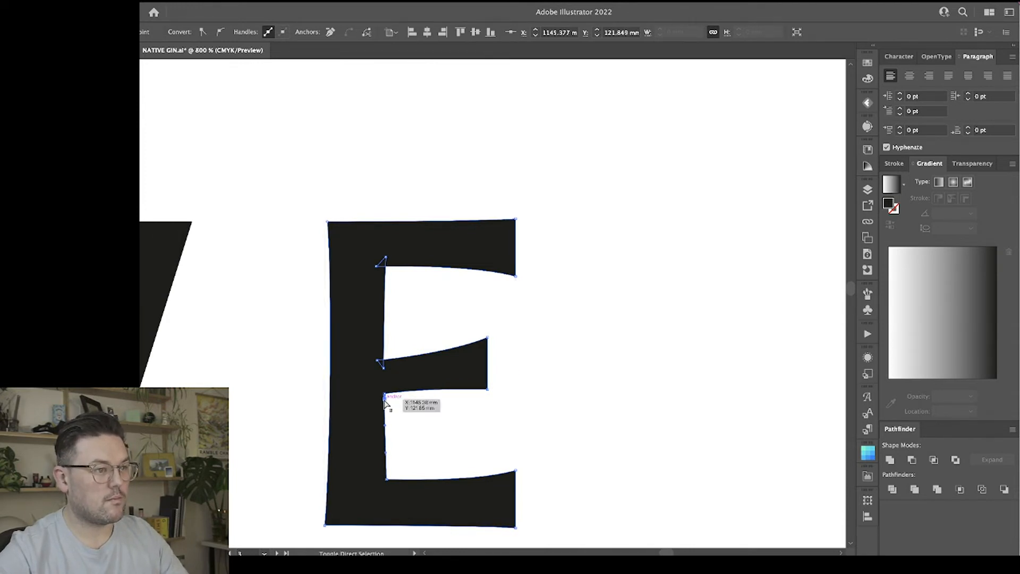
pyautogui.press('super+shift+a')
pyautogui.moveTo(388, 393)
pyautogui.mouseDown()
pyautogui.moveTo(380, 398)
pyautogui.moveTo(383, 386)
pyautogui.mouseUp()
pyautogui.click(409, 408)
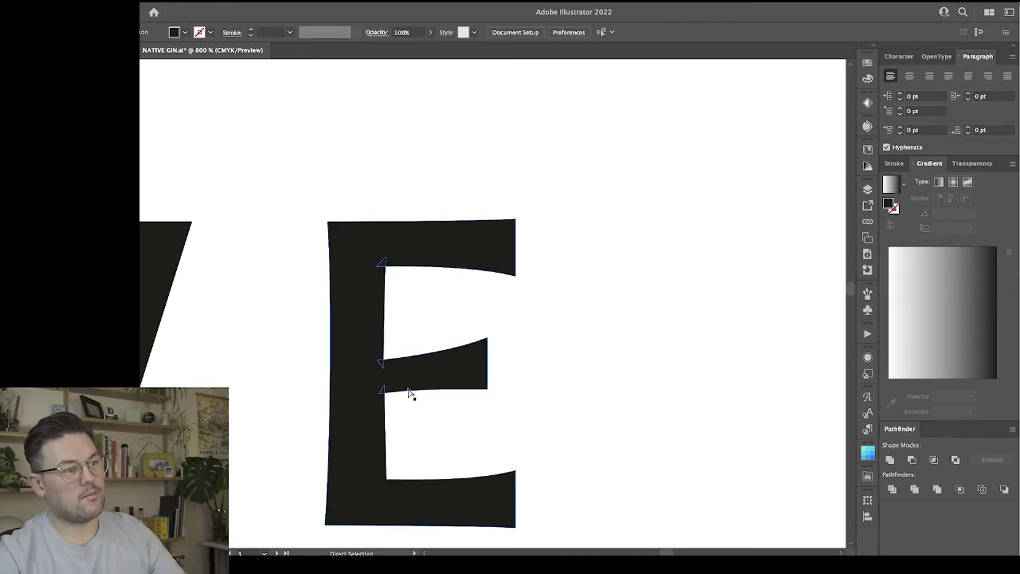
pyautogui.click(380, 394)
pyautogui.click(496, 420)
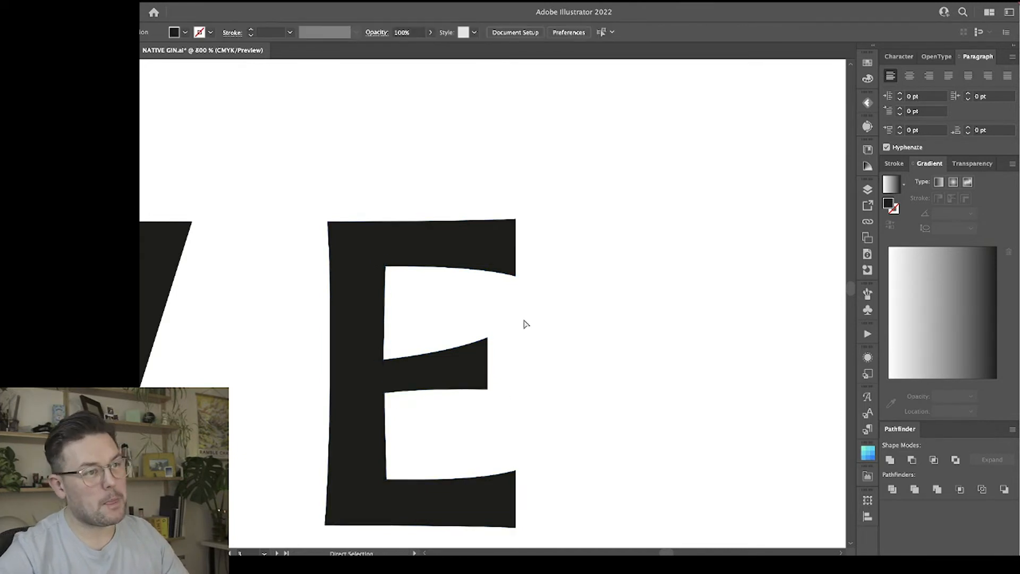
# Move all the inner corner points of the E together to the left to slim its stem.
pyautogui.click(386, 259)
pyautogui.click(387, 479)
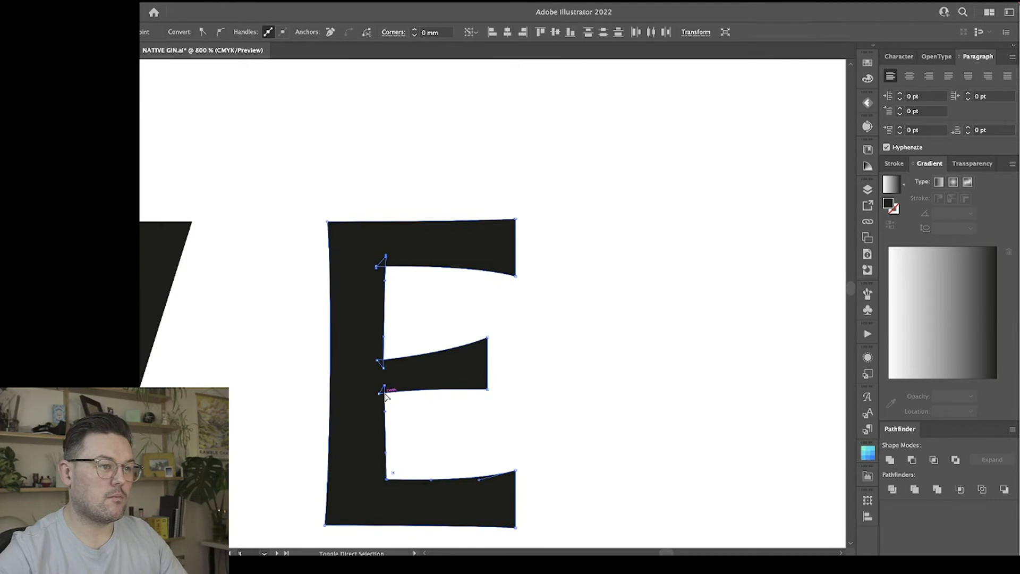
pyautogui.press('Left')
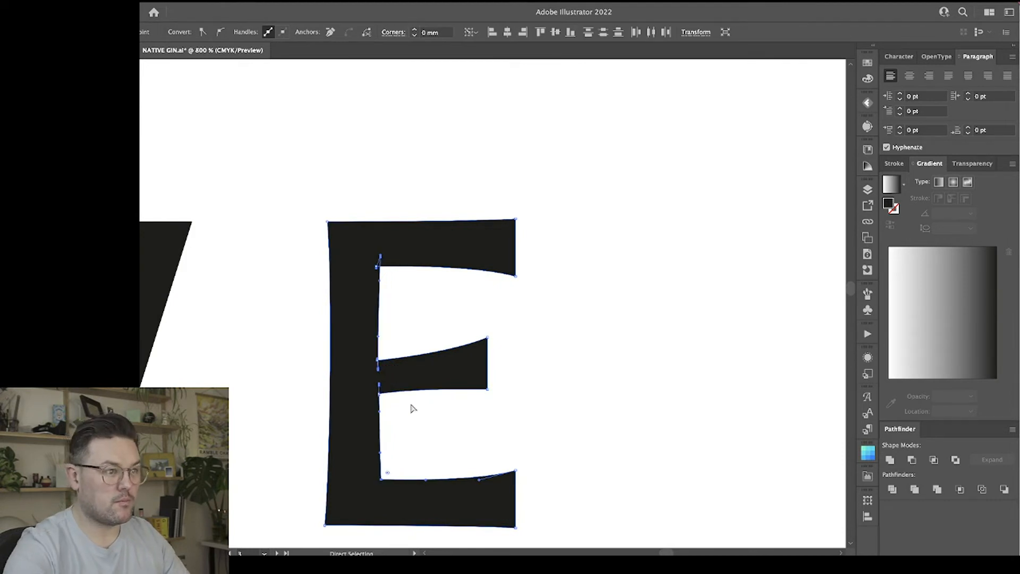
# Move the outer points of the two corner loops at the E's middle arm further left into the stem.
pyautogui.press('super+equal')
pyautogui.press('super+equal')
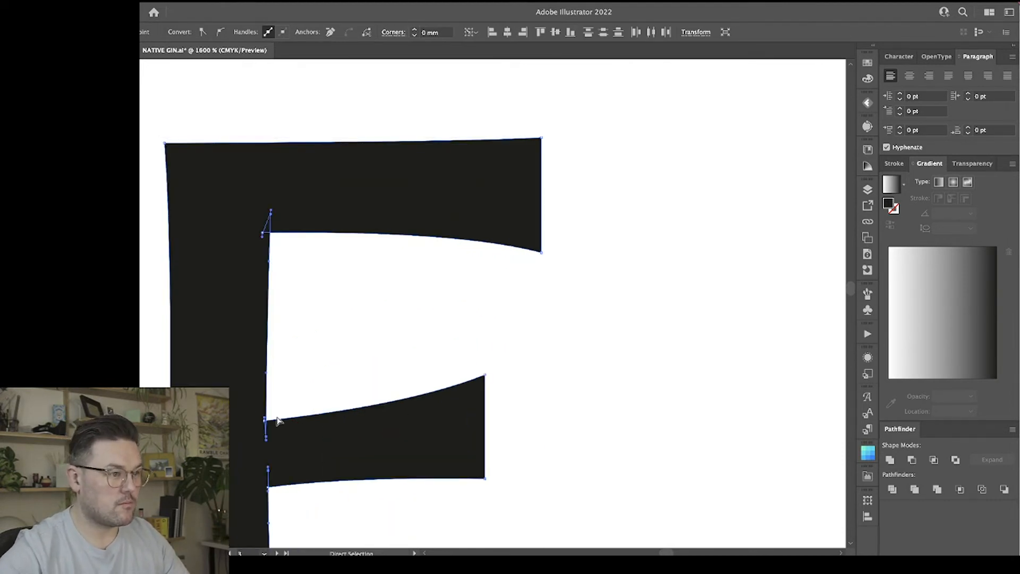
pyautogui.click(264, 421)
pyautogui.keyDown('shift'); pyautogui.click(267, 488); pyautogui.keyUp('shift')
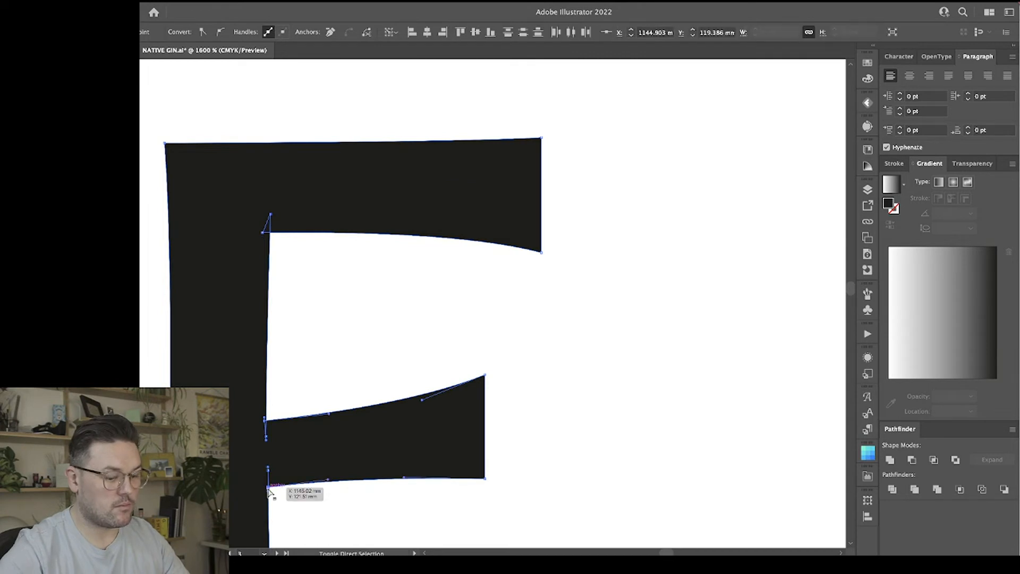
pyautogui.hotkey('shift', 'Left')
pyautogui.press('Right')
pyautogui.press('Right')
pyautogui.press('Right')
pyautogui.press('Right')
pyautogui.press('Right')
pyautogui.press('Right')
pyautogui.press('Right')
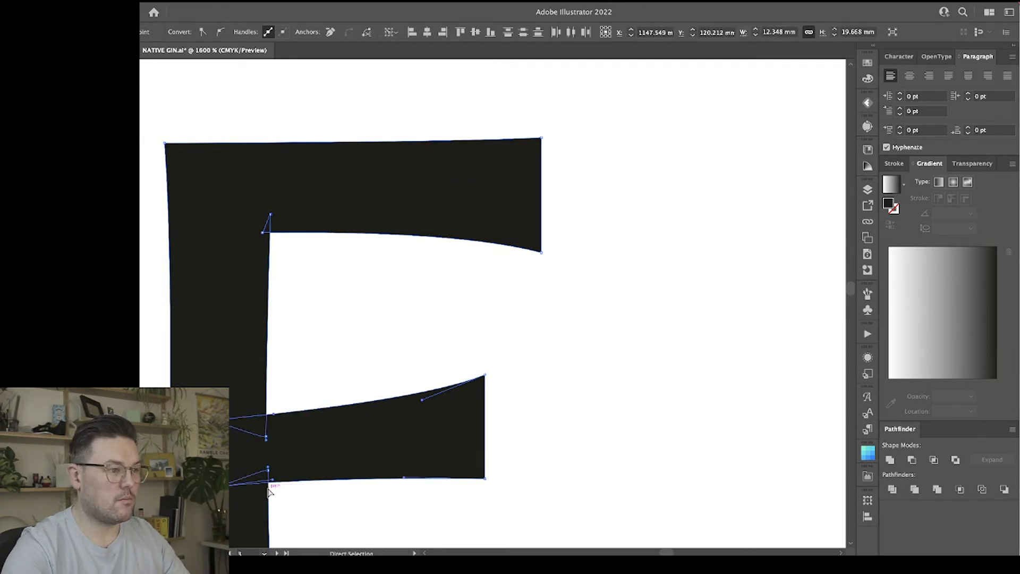
pyautogui.press('Right')
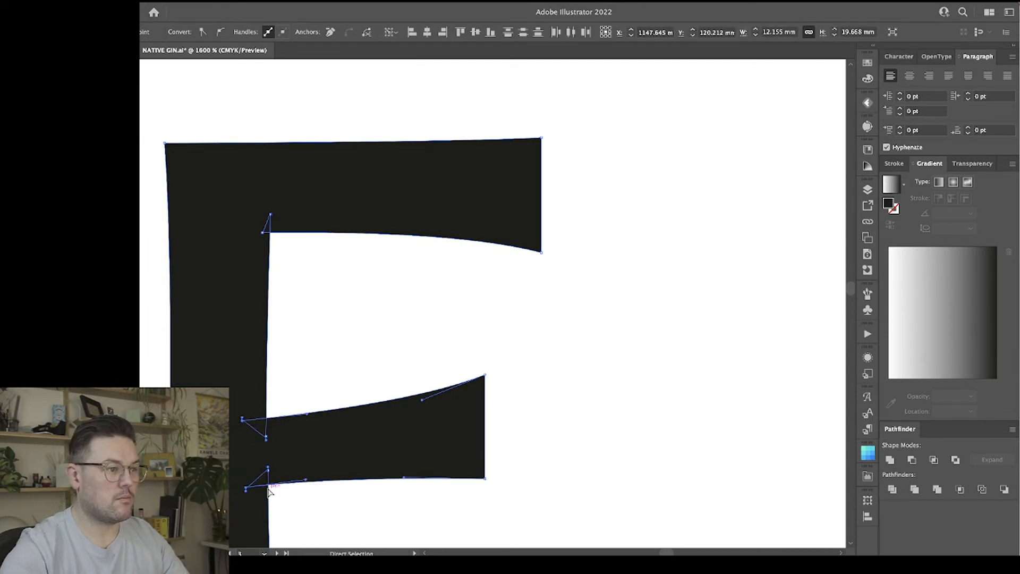
# Move the outer point of the corner loop beneath the E's top arm further left into the stem.
pyautogui.click(310, 321)
pyautogui.click(263, 233)
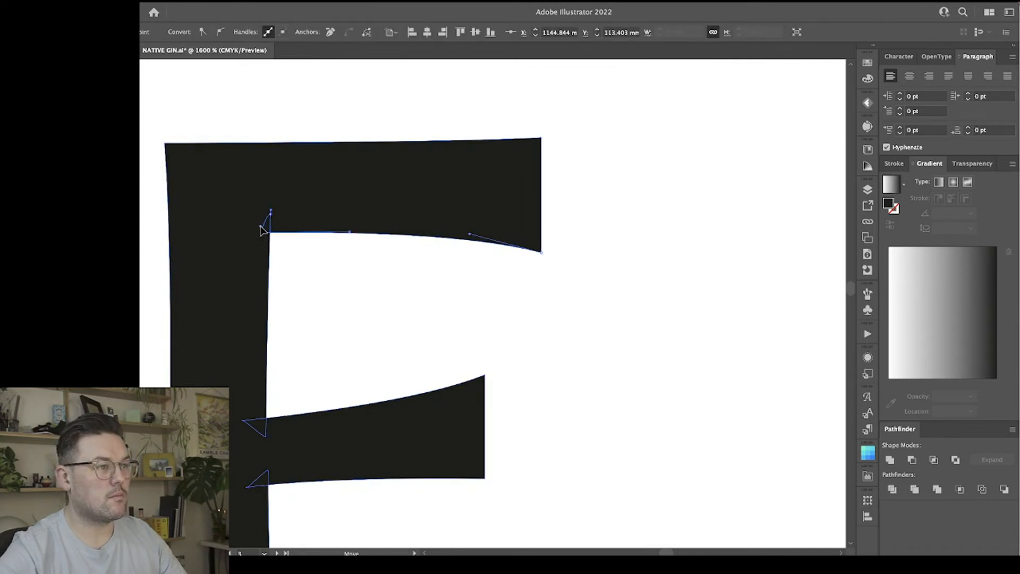
pyautogui.press('Left')
pyautogui.press('Left')
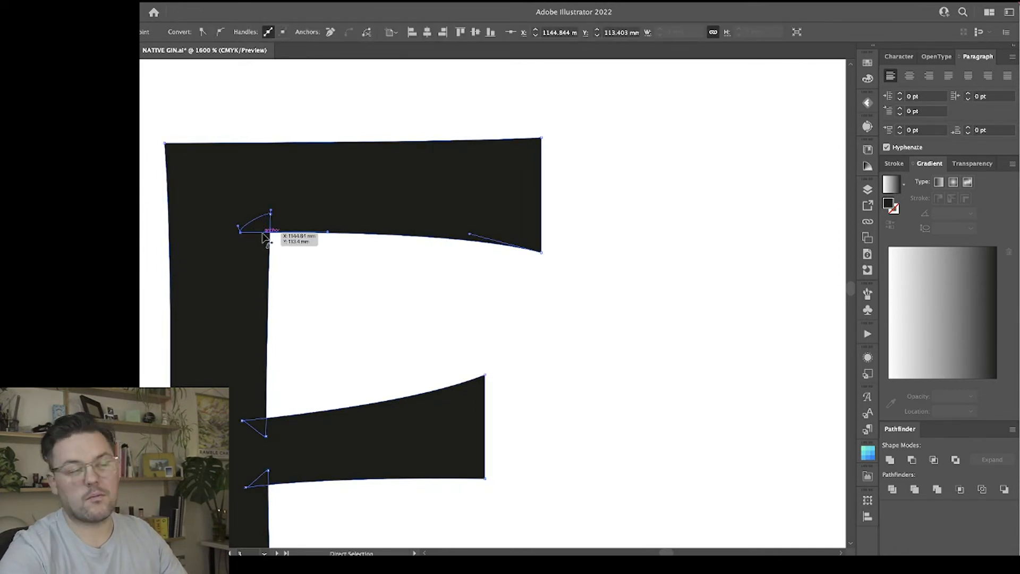
# Add an anchor point at the corner above the E's bottom arm and pull the corner into a small loop inside the stem.
pyautogui.scroll(-4, 353, 348)
pyautogui.scroll(-1, 353, 349)
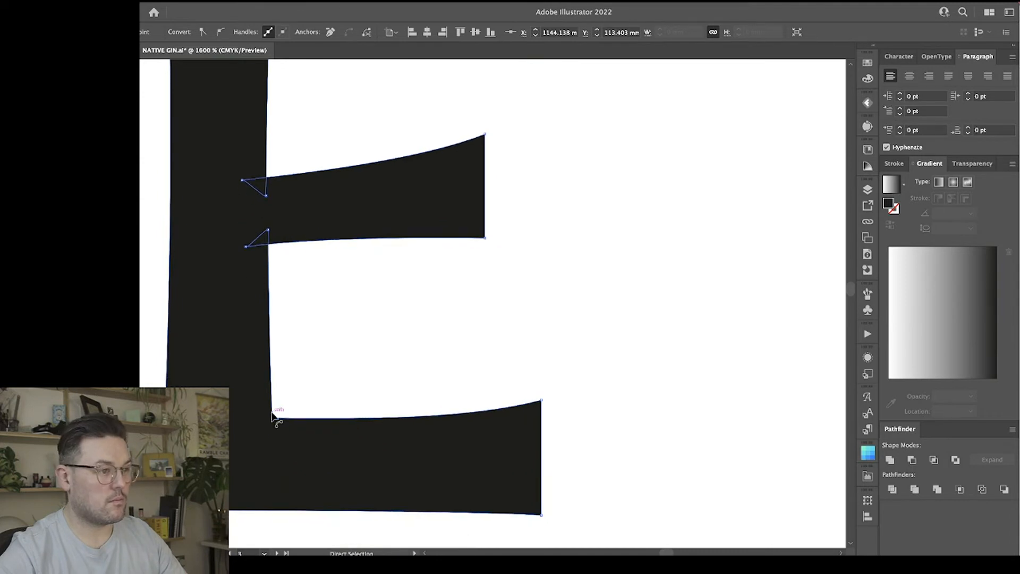
pyautogui.click(272, 418)
pyautogui.press('-')
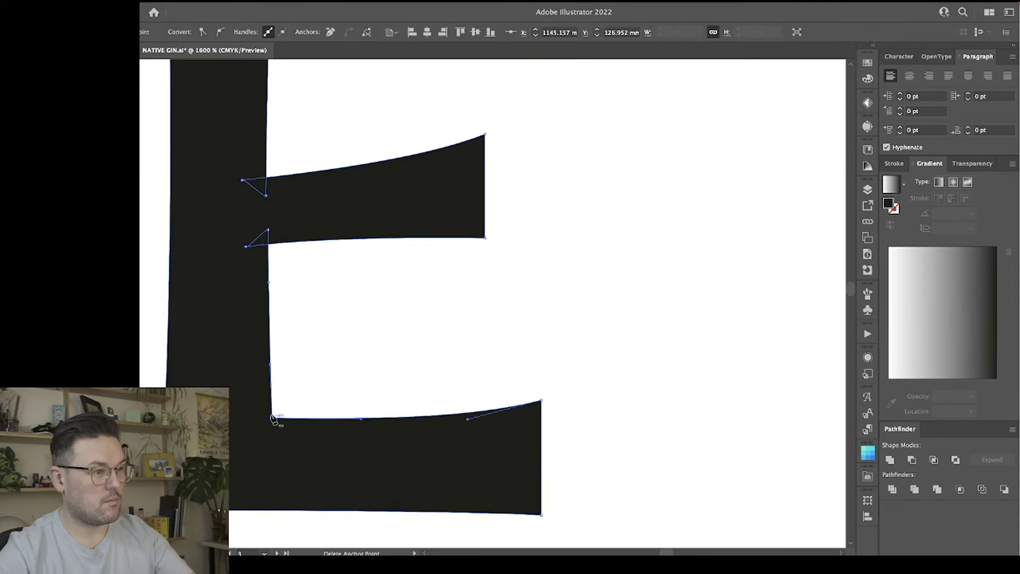
pyautogui.click(272, 419)
pyautogui.press('super+z')
pyautogui.press('a')
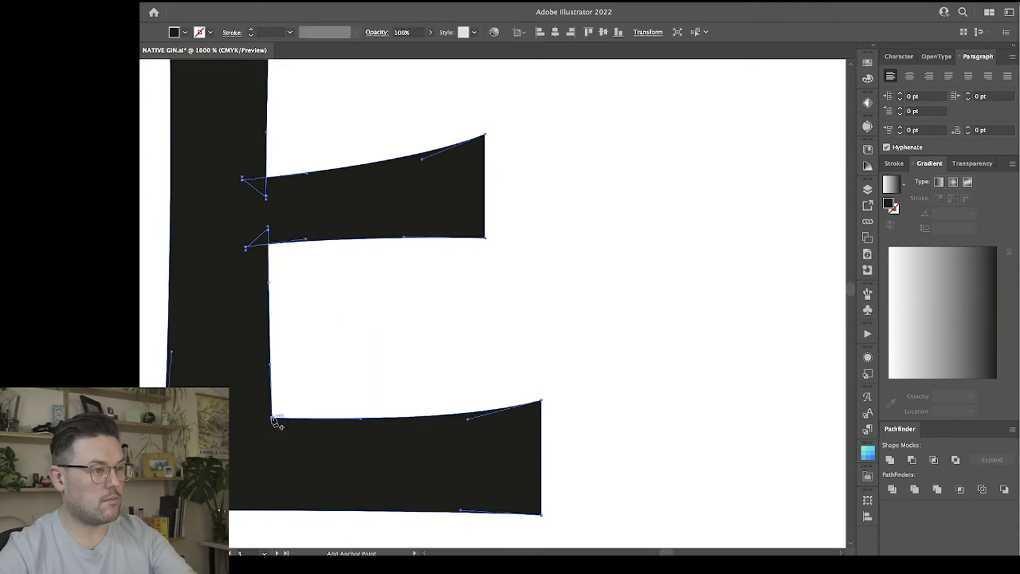
pyautogui.click(272, 418)
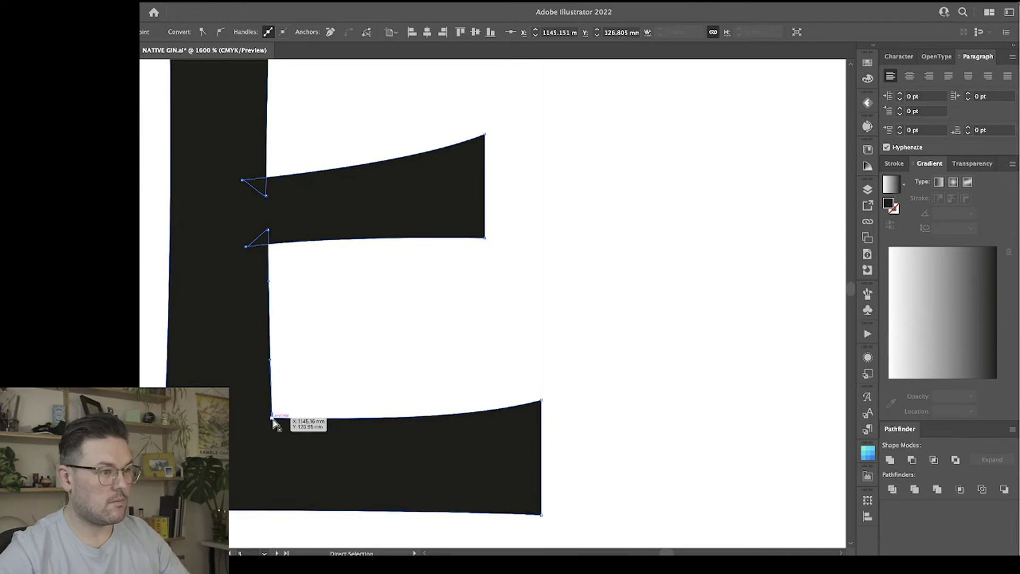
pyautogui.click(283, 406)
pyautogui.click(272, 415)
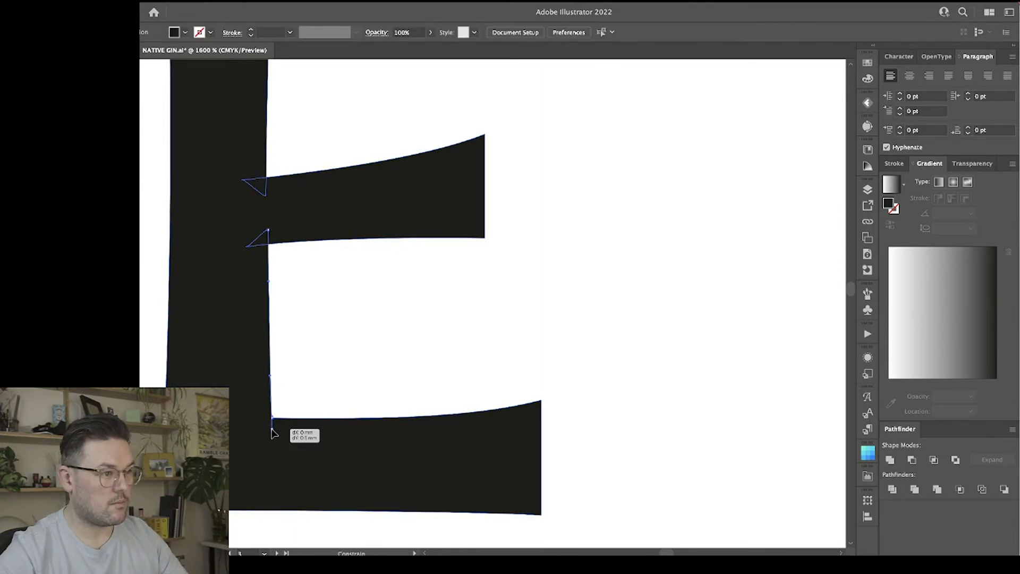
pyautogui.moveTo(271, 420); pyautogui.dragTo(250, 420)
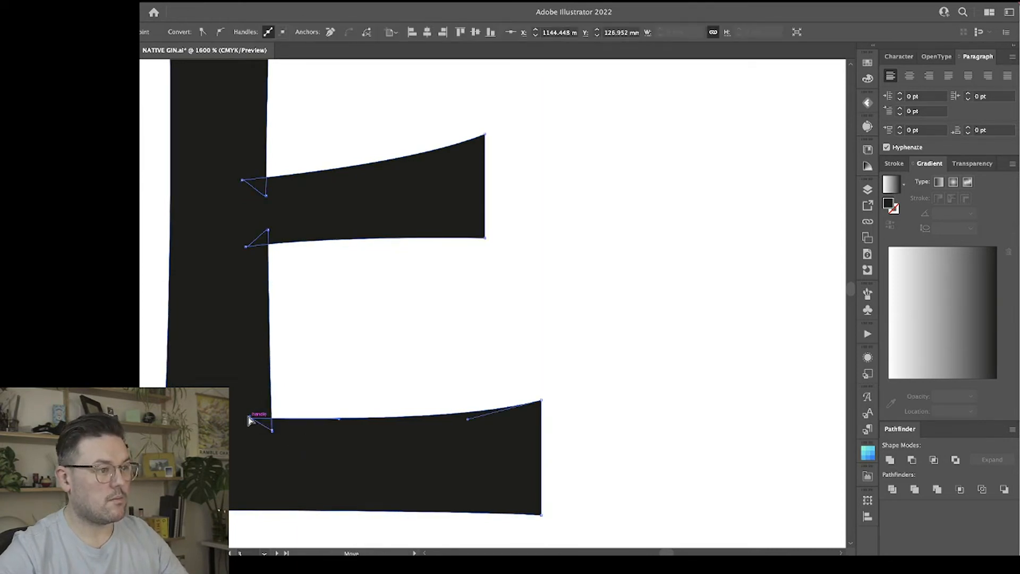
pyautogui.press('v')
pyautogui.click(336, 388)
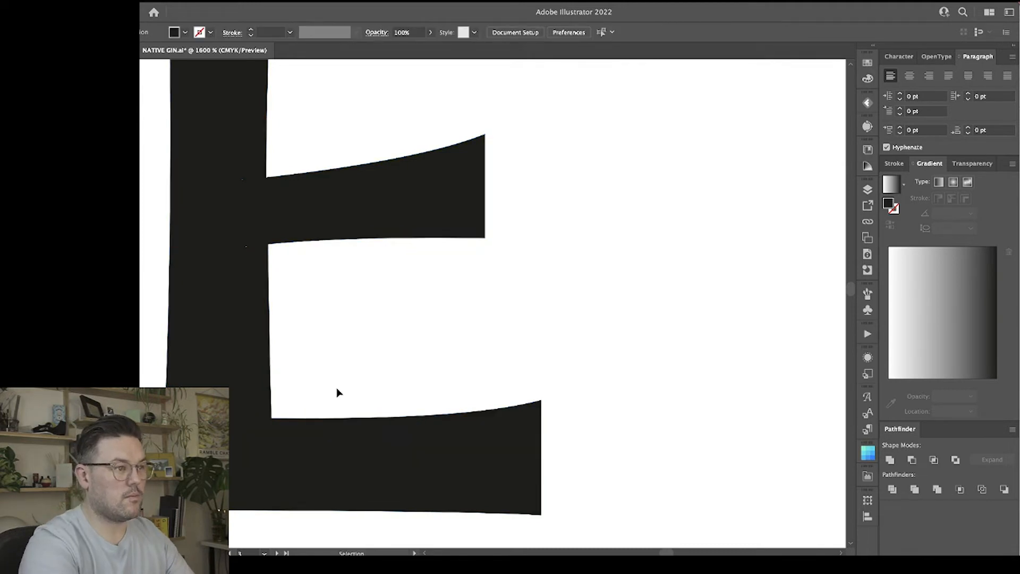
# Shift the outer points of both middle-arm corner loops on the E slightly further left and toward the arm's centre line.
pyautogui.press('a')
pyautogui.click(330, 244)
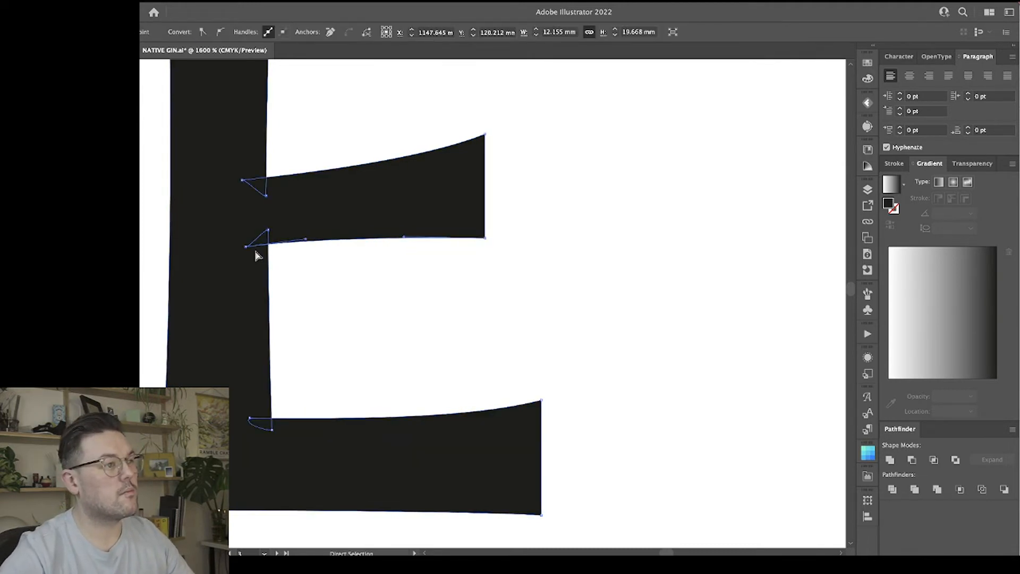
pyautogui.click(244, 248)
pyautogui.moveTo(246, 248); pyautogui.dragTo(239, 241)
pyautogui.click(242, 180)
pyautogui.moveTo(243, 181); pyautogui.dragTo(238, 191)
pyautogui.click(336, 298)
# Review the refined black NATIVE wordmark against the earlier black and gold-on-green versions.
pyautogui.hotkey('ctrl', '-')
pyautogui.hotkey('ctrl', '-')
pyautogui.hotkey('ctrl', '-')
pyautogui.hotkey('ctrl', '-')
pyautogui.hotkey('ctrl', '-')
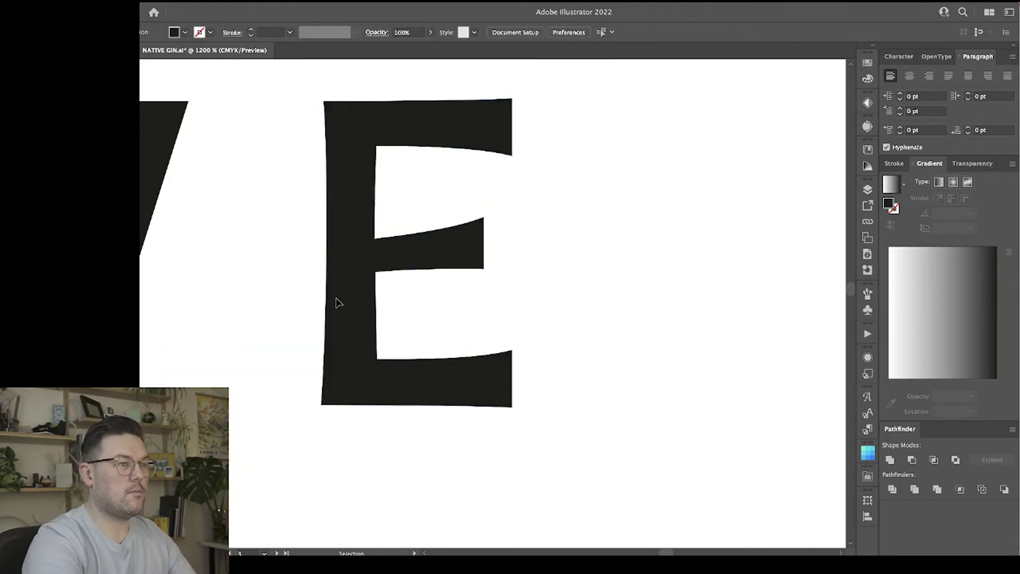
pyautogui.hotkey('ctrl', '-')
pyautogui.hotkey('ctrl', '-')
pyautogui.hotkey('ctrl', '-')
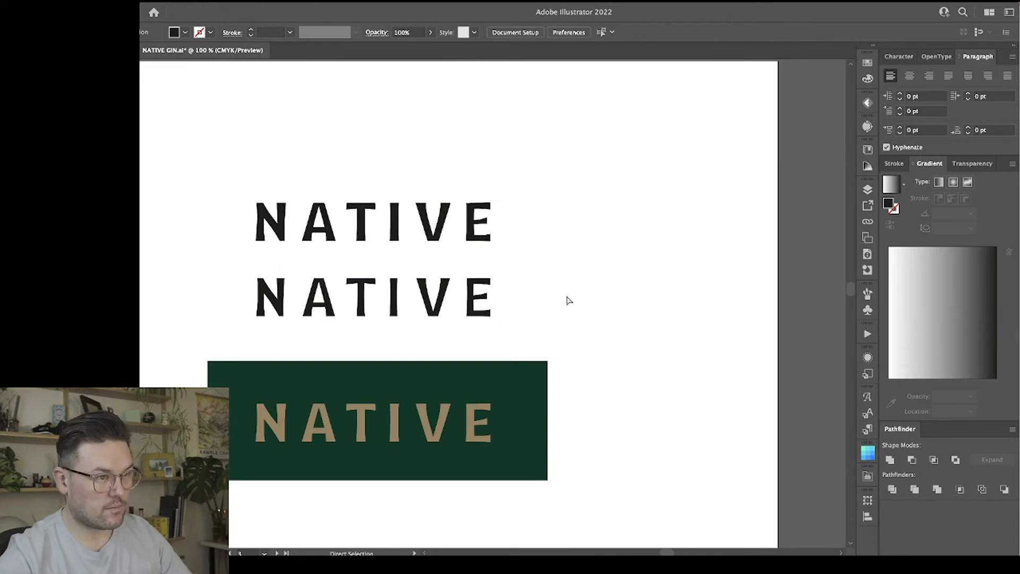
pyautogui.scroll(1, 533, 320)
pyautogui.scroll(1, 533, 320)
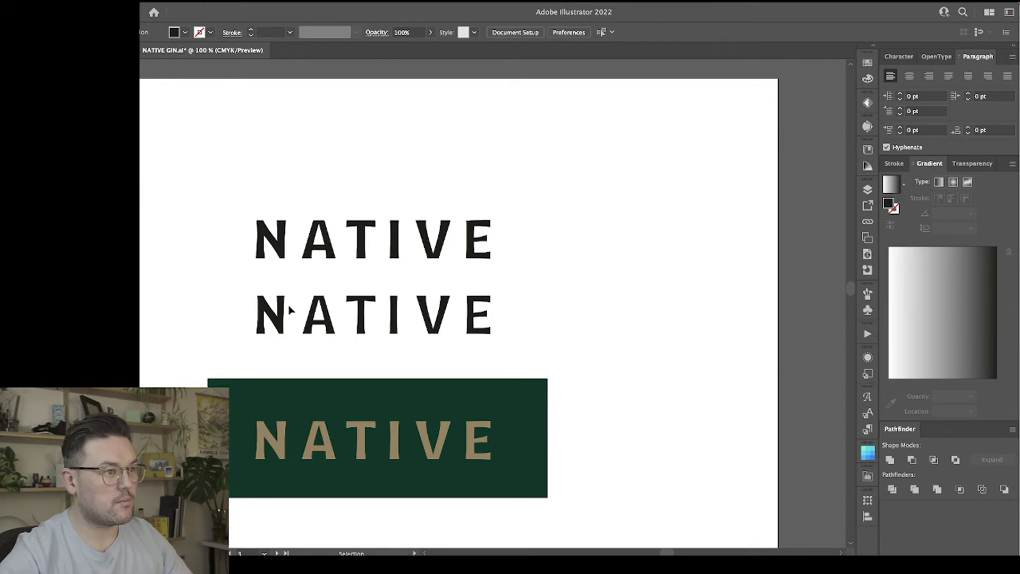
# Tighten the spacing in the lower black wordmark's group by moving the V and E about 1.7 mm left and the N slightly right.
pyautogui.hotkey('ctrl', '+')
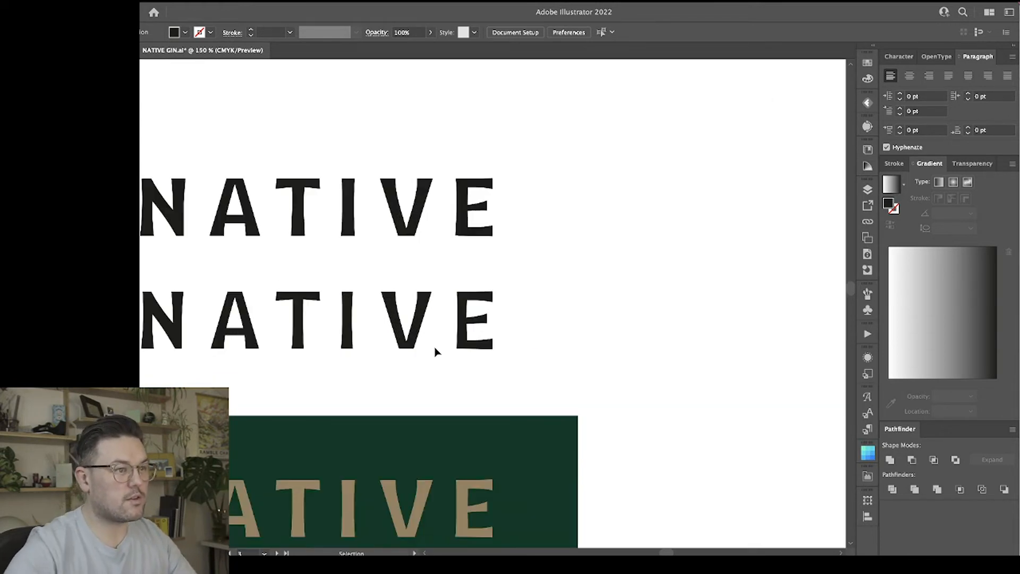
pyautogui.hscroll(-3, 435, 353)
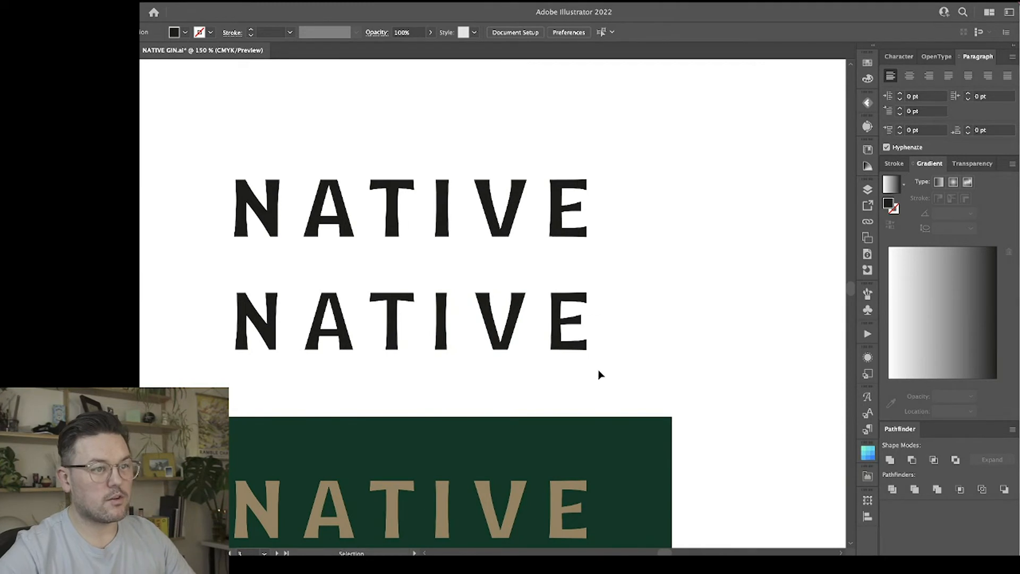
pyautogui.doubleClick(555, 330)
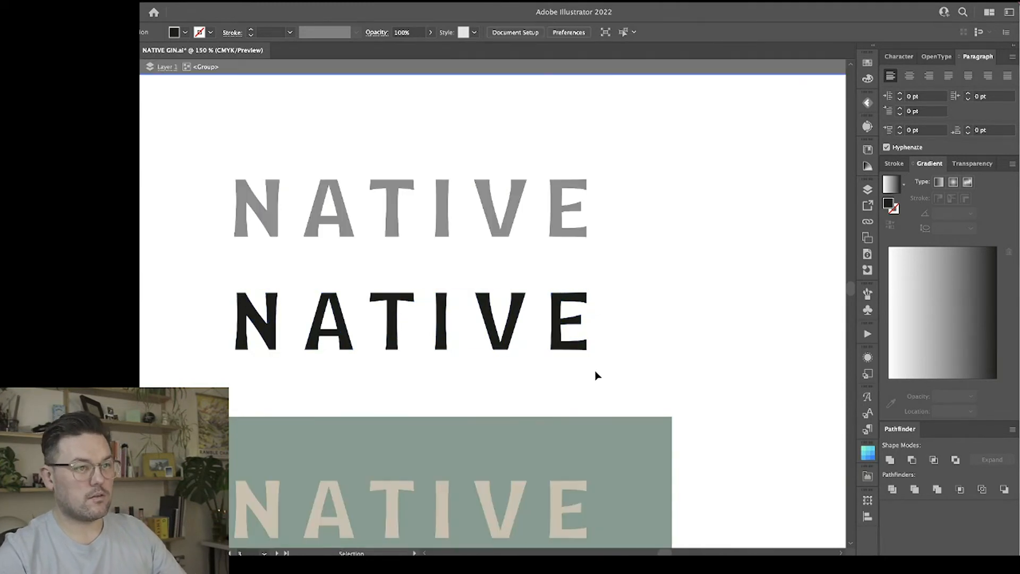
pyautogui.moveTo(497, 274); pyautogui.dragTo(494, 276)
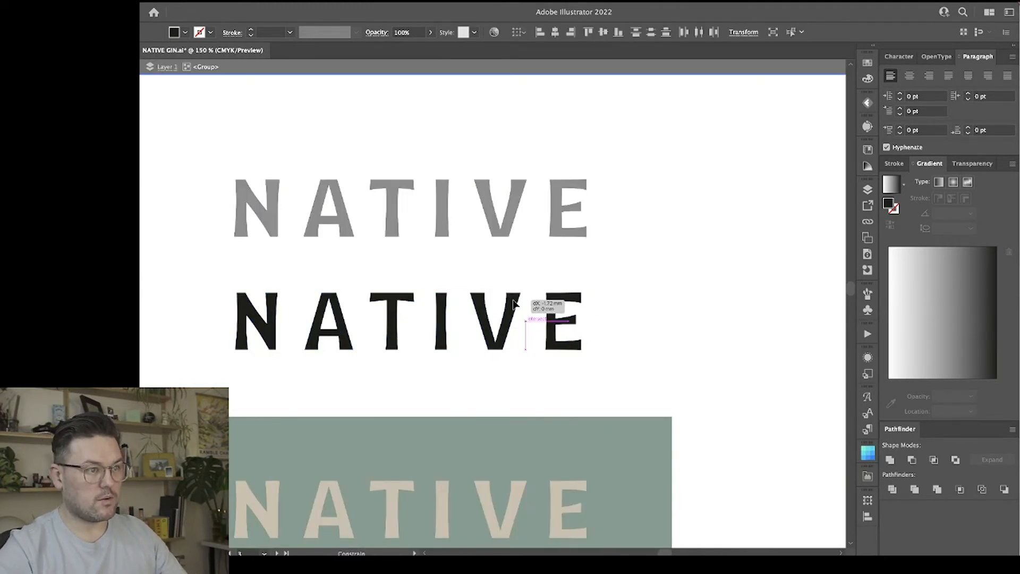
pyautogui.moveTo(272, 326); pyautogui.dragTo(273, 326)
pyautogui.click(379, 390)
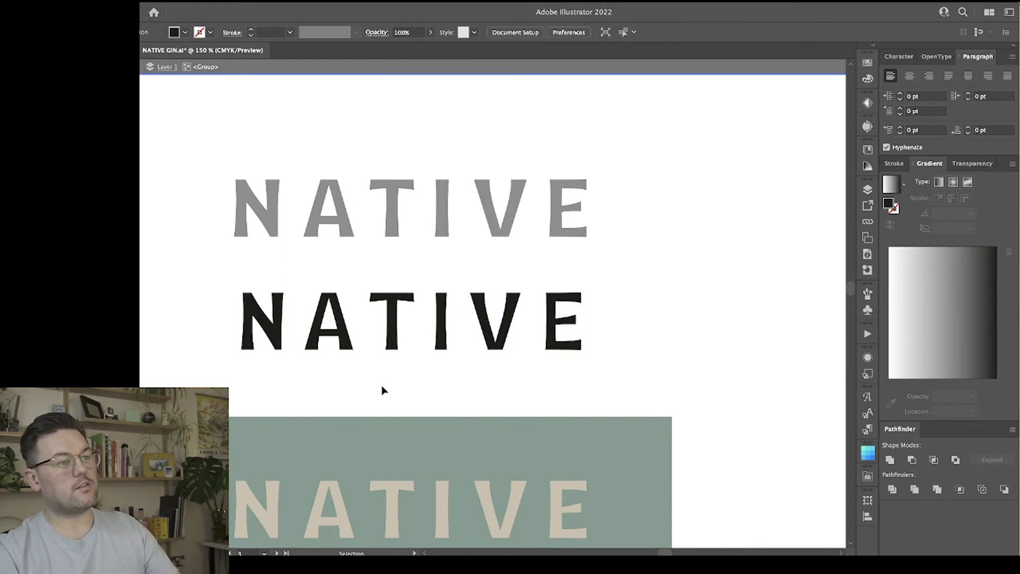
# Examine the corner loops at the ends of the A's crossbar in the refined wordmark.
pyautogui.hscroll(1, 383, 390)
pyautogui.hscroll(-3, 382, 390)
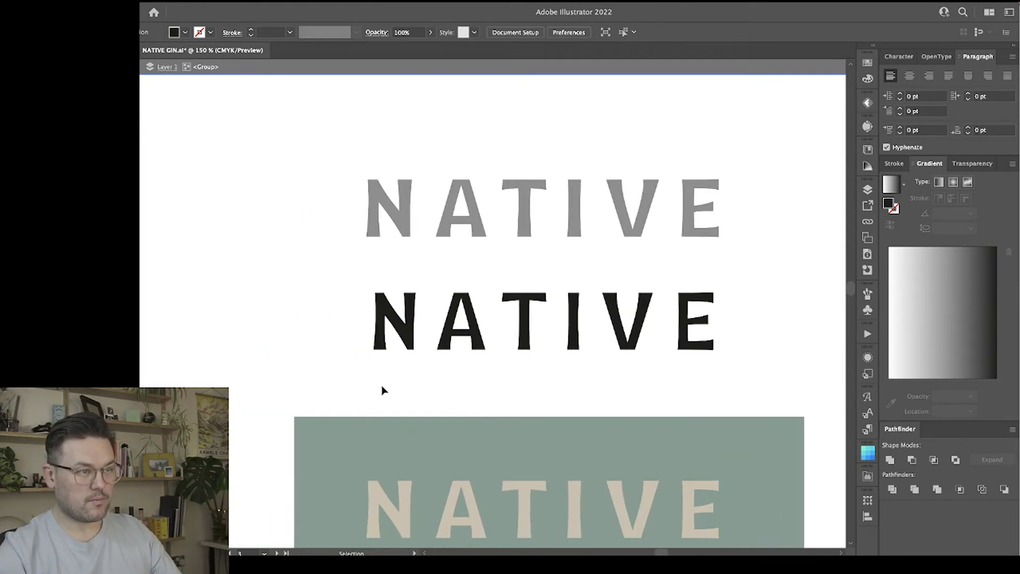
pyautogui.hscroll(2, 384, 391)
pyautogui.press('super+plus')
pyautogui.press('super+plus')
pyautogui.press('super+plus')
pyautogui.press('super+plus')
pyautogui.press('space')
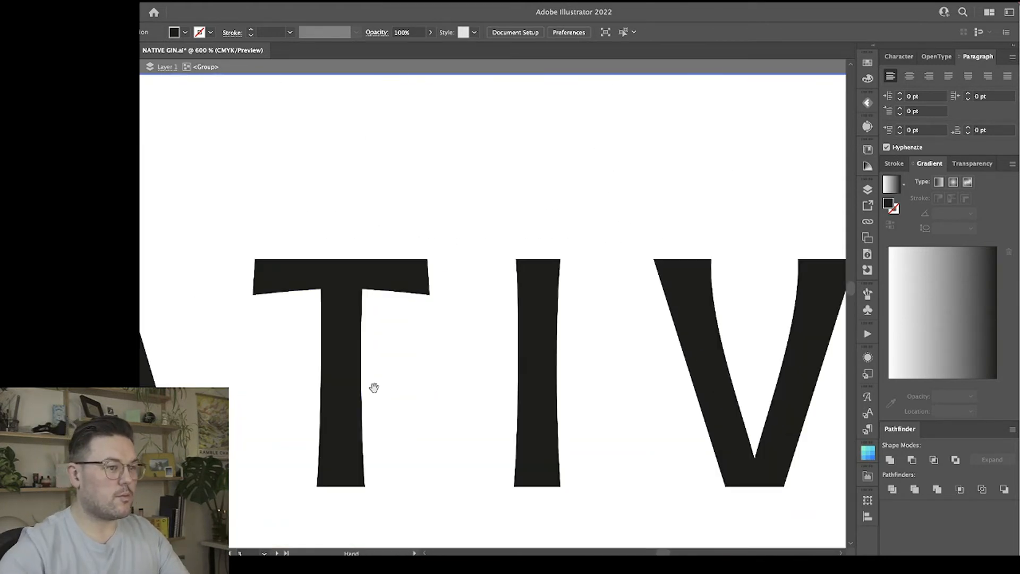
pyautogui.moveTo(374, 388); pyautogui.dragTo(598, 282)
pyautogui.click(369, 297)
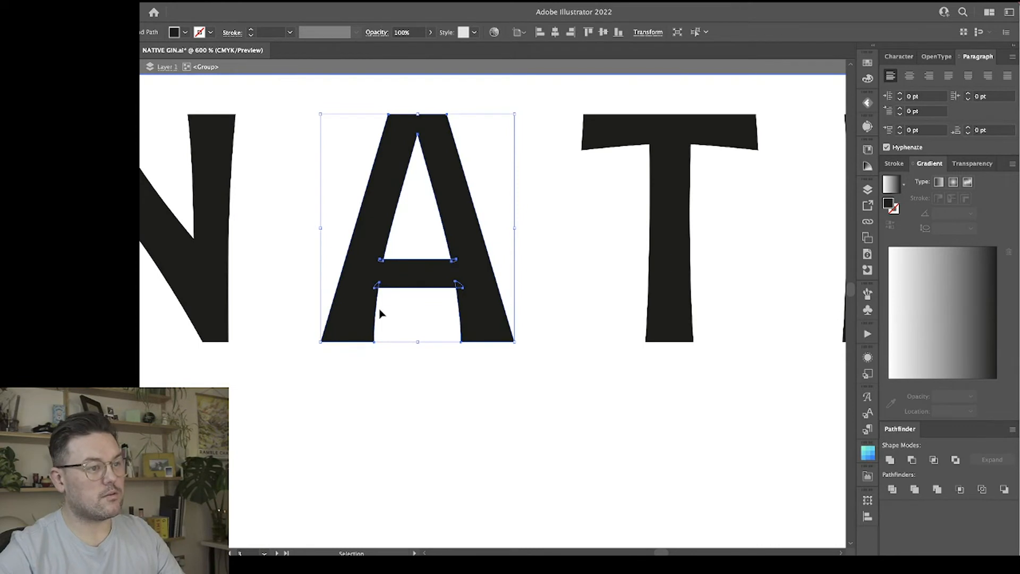
pyautogui.press('a')
pyautogui.press('super+plus')
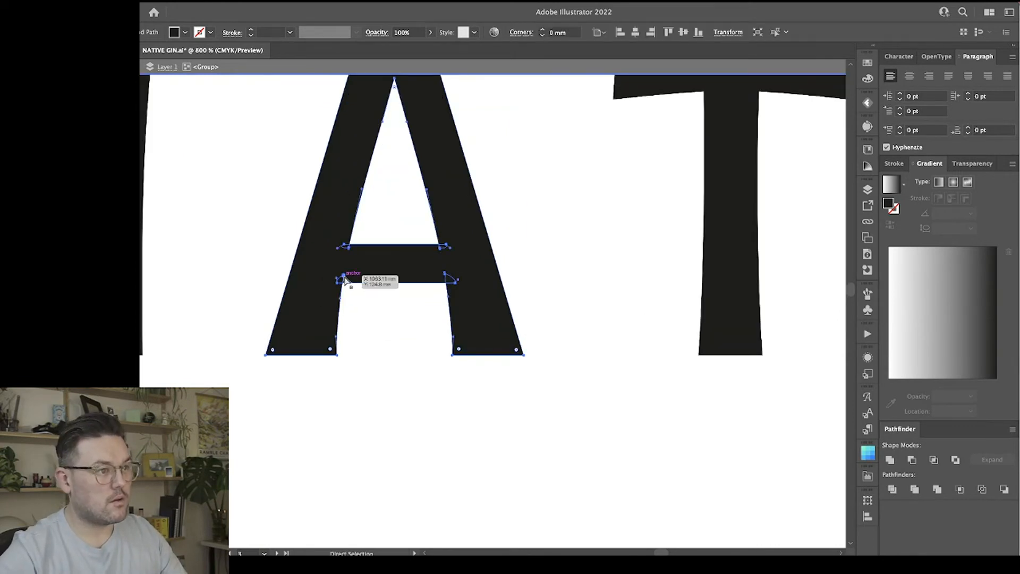
pyautogui.click(344, 278)
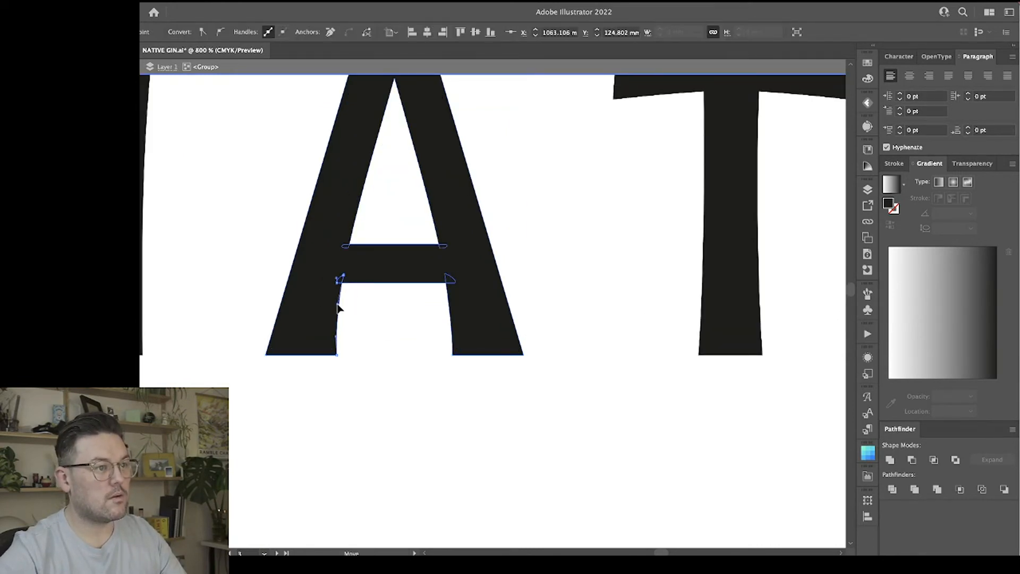
pyautogui.click(372, 318)
pyautogui.scroll(2, 370, 315)
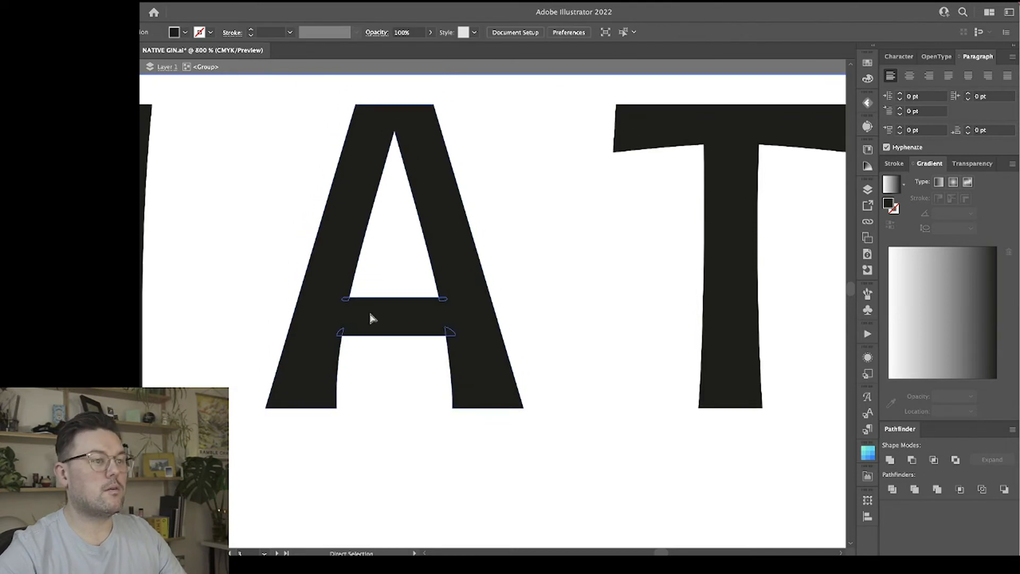
# Move the earlier black wordmark off the artboard, to the empty canvas above its upper edge.
pyautogui.hotkey('ctrl', '-')
pyautogui.hotkey('ctrl', '-')
pyautogui.hotkey('ctrl', '-')
pyautogui.hotkey('ctrl', '-')
pyautogui.hotkey('ctrl', '-')
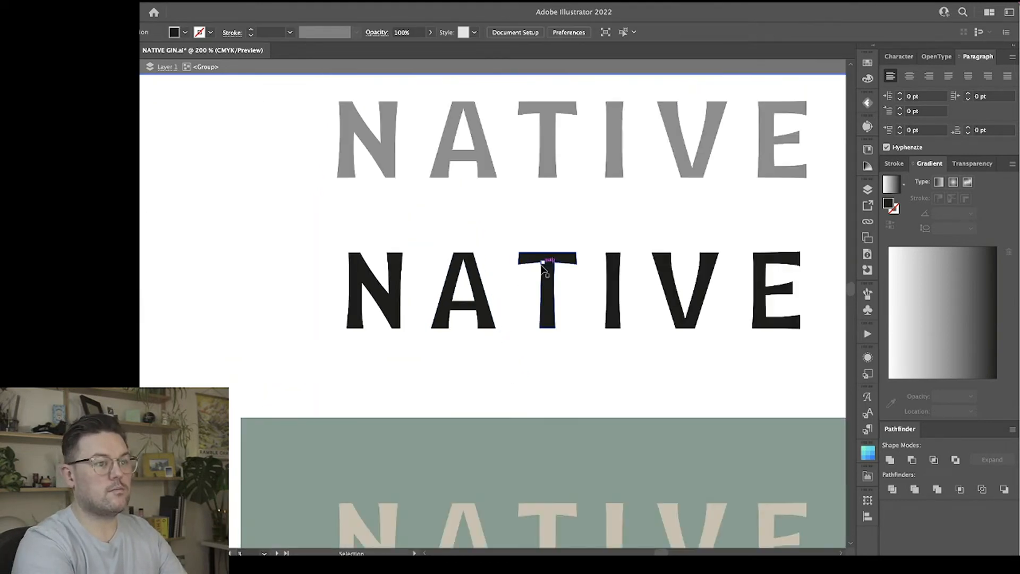
pyautogui.hotkey('ctrl', '-')
pyautogui.hotkey('ctrl', '-')
pyautogui.hotkey('ctrl', '-')
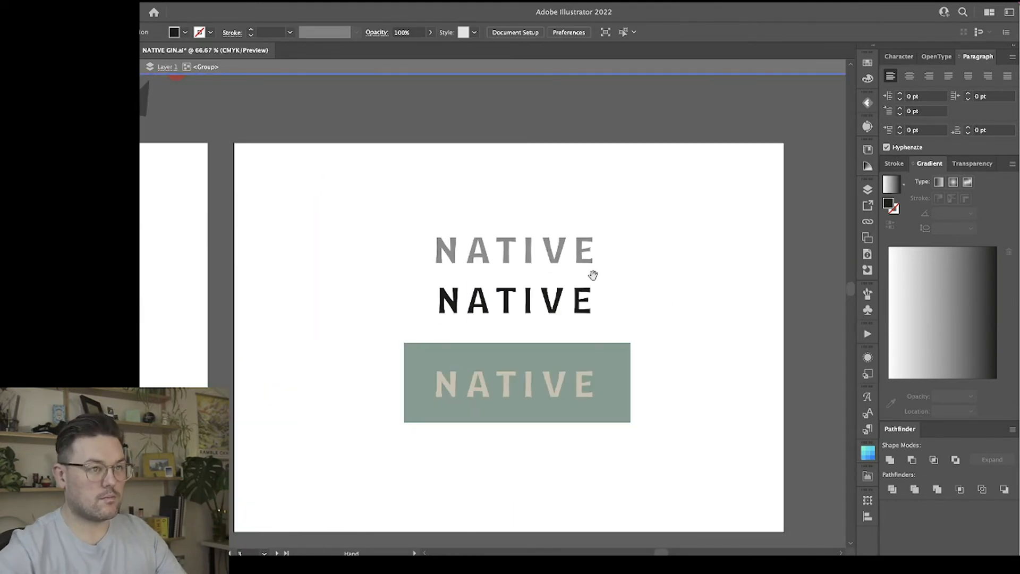
pyautogui.hscroll(3, 592, 273)
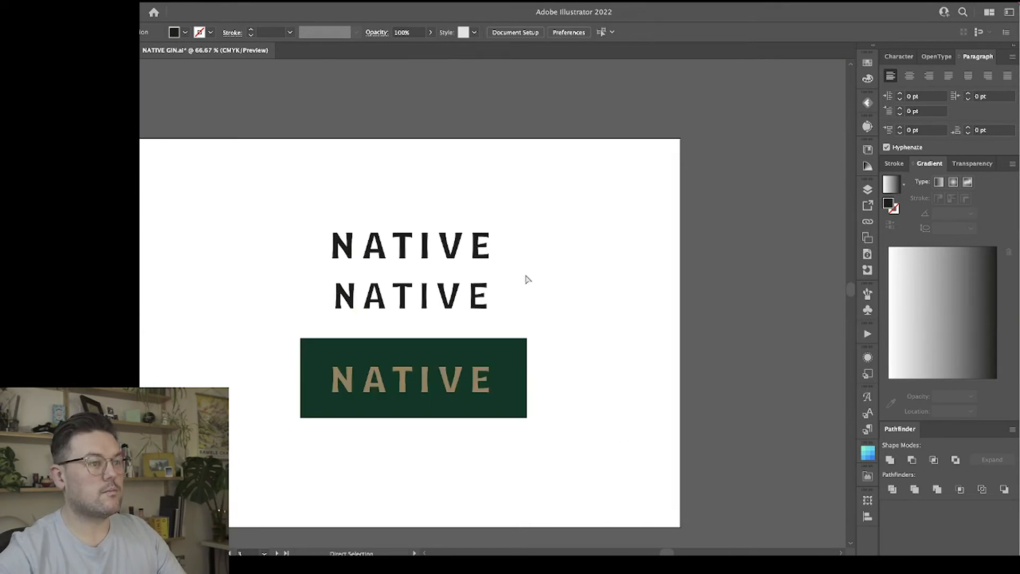
pyautogui.moveTo(450, 264); pyautogui.dragTo(256, 119)
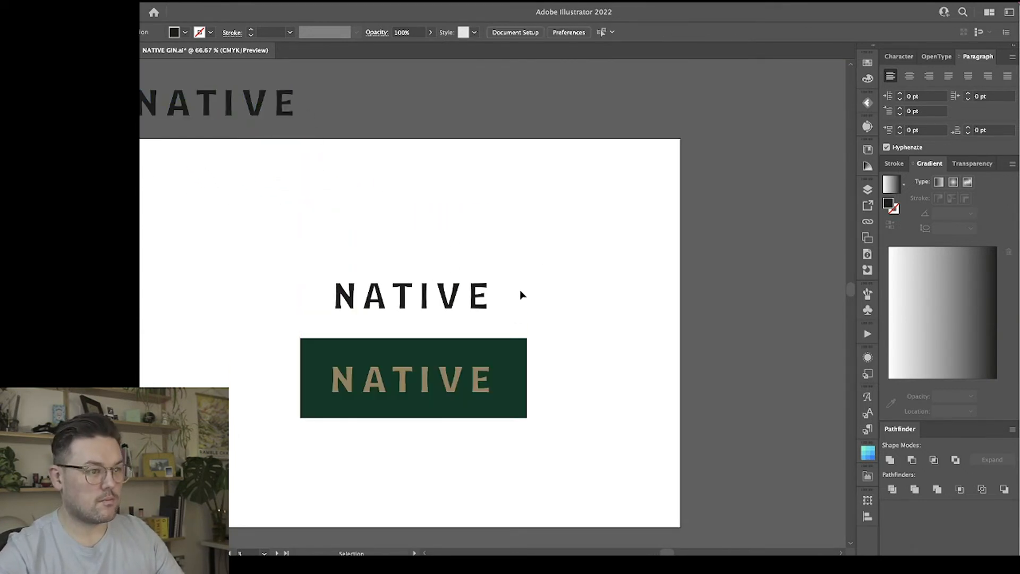
# Delete the old gold wordmark on the green panel and place a copy of the refined black wordmark there.
pyautogui.click(473, 380)
pyautogui.press('Delete')
pyautogui.moveTo(454, 298); pyautogui.dragTo(455, 383)
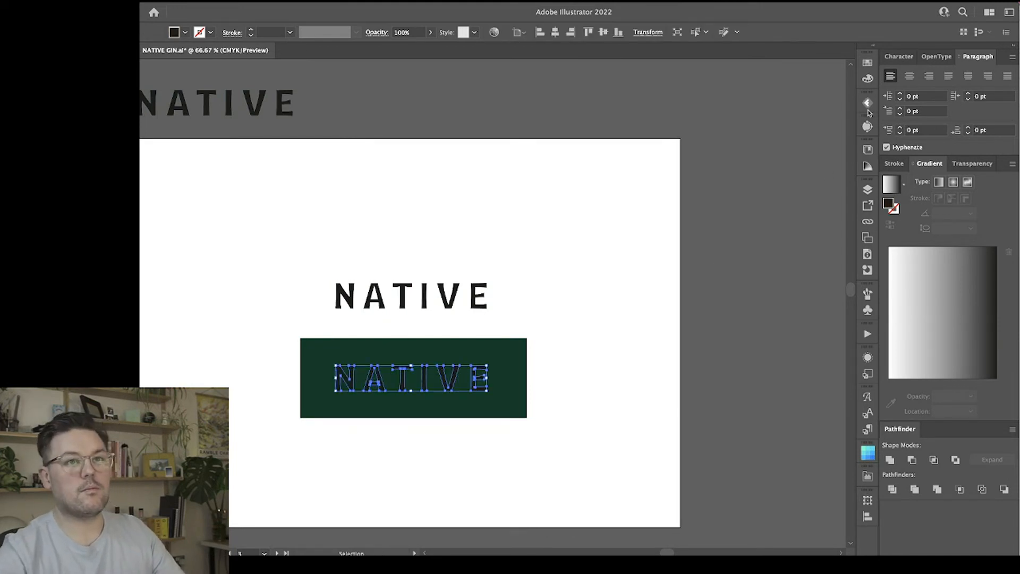
# Recolour the wordmark on the green panel gold with a fill of C 33, M 41, Y 83, K 38.
pyautogui.click(868, 79)
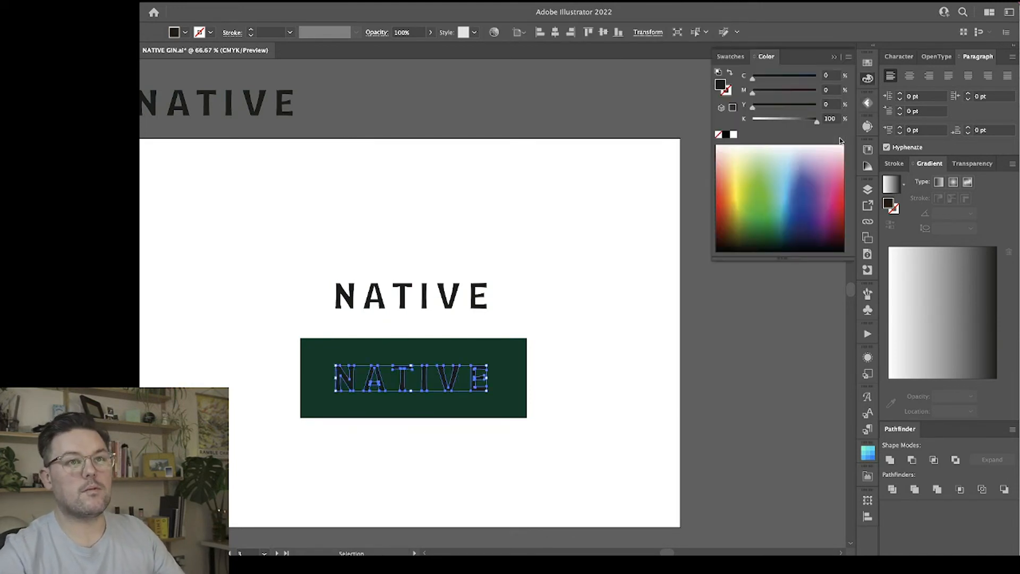
pyautogui.click(766, 78)
pyautogui.click(786, 91)
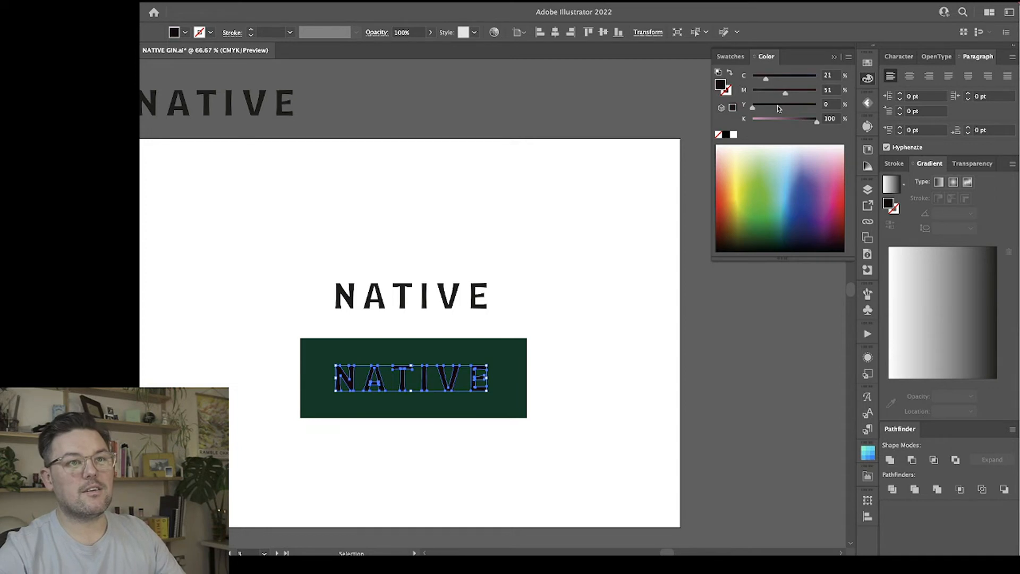
pyautogui.click(769, 122)
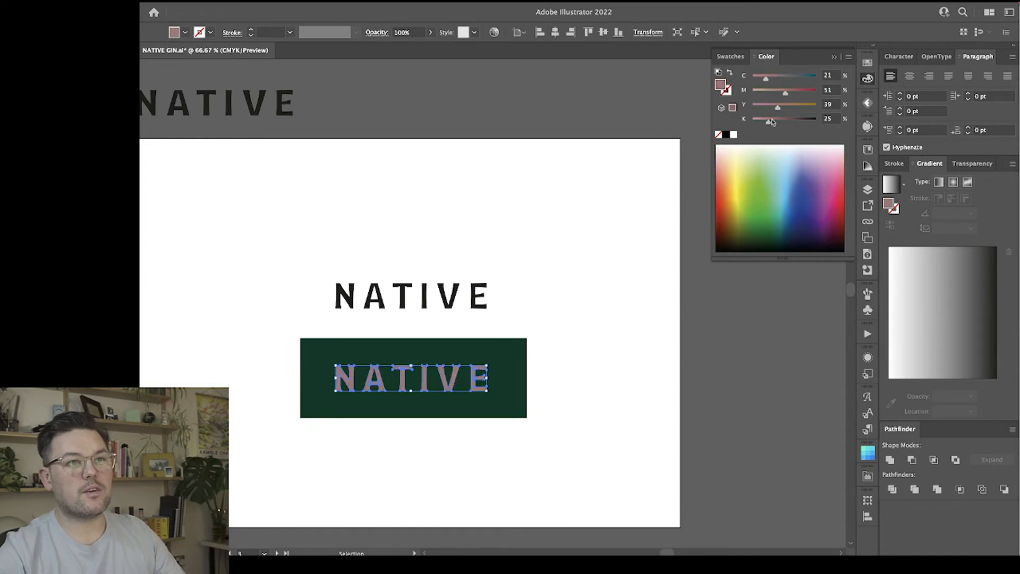
pyautogui.click(780, 78)
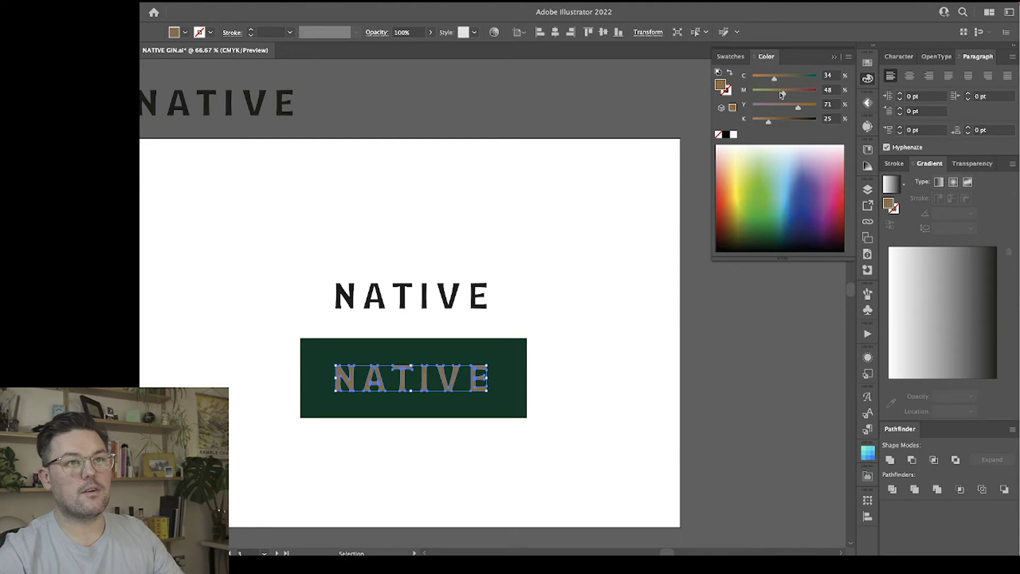
pyautogui.click(776, 121)
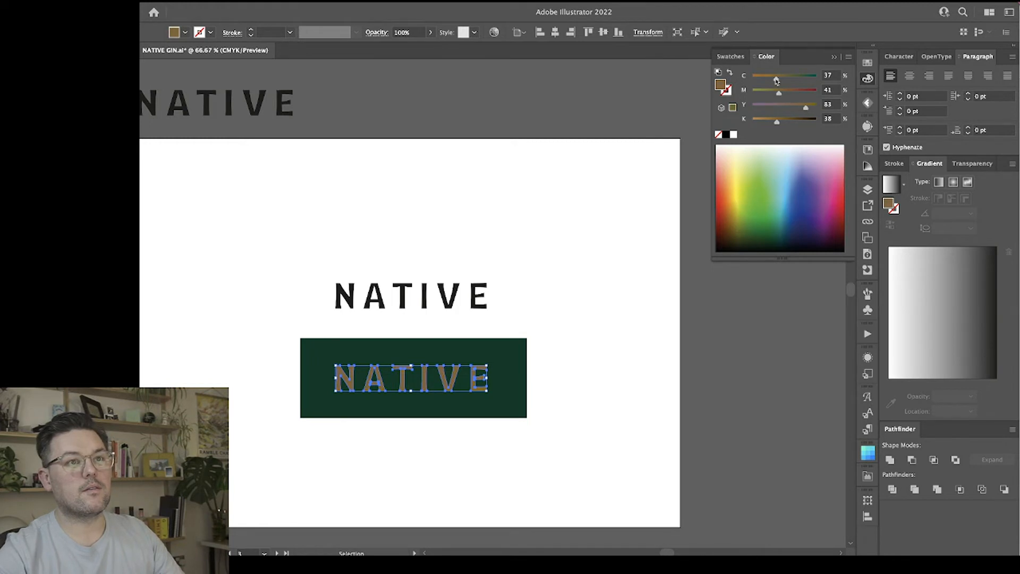
pyautogui.click(588, 258)
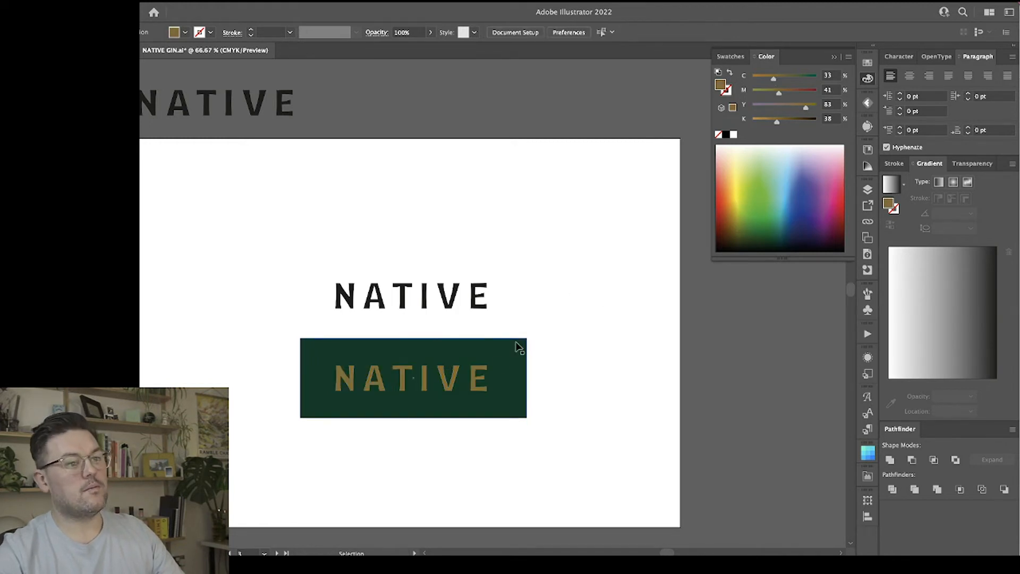
# Set the cyan value of the gold wordmark's fill to 39%.
pyautogui.click(465, 381)
pyautogui.click(466, 380)
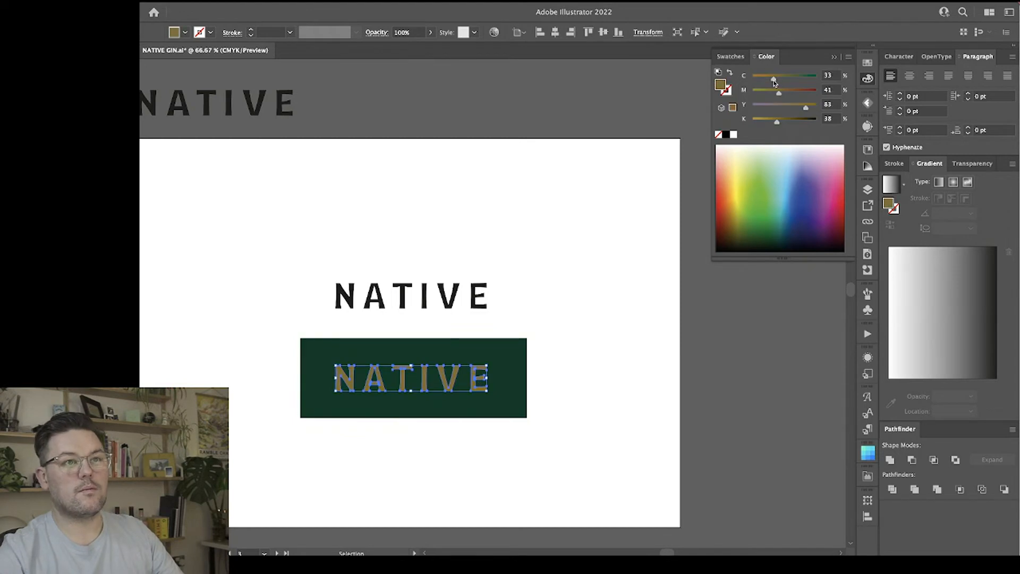
pyautogui.moveTo(776, 81); pyautogui.dragTo(774, 80)
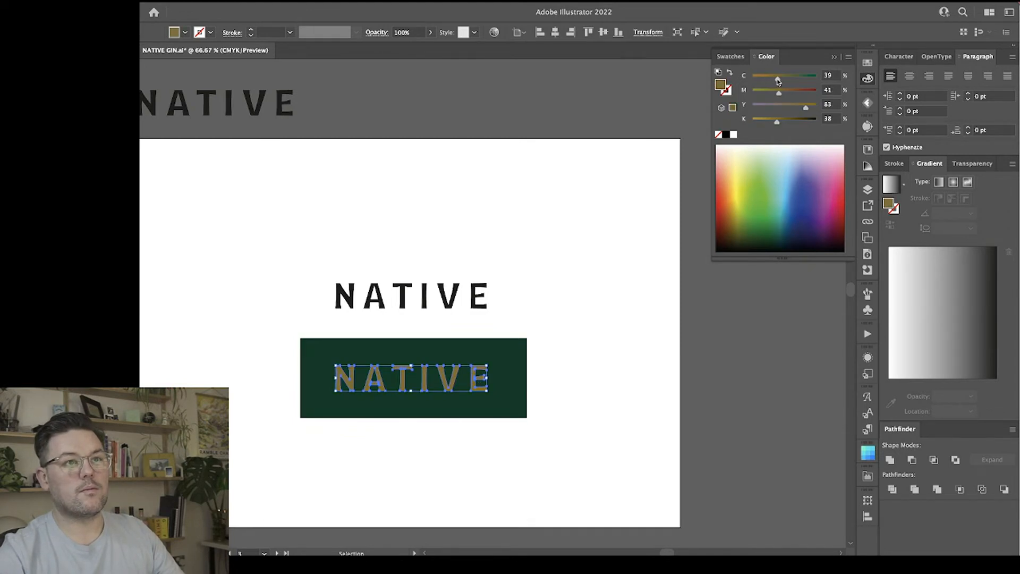
pyautogui.click(556, 263)
pyautogui.scroll(-2, 556, 264)
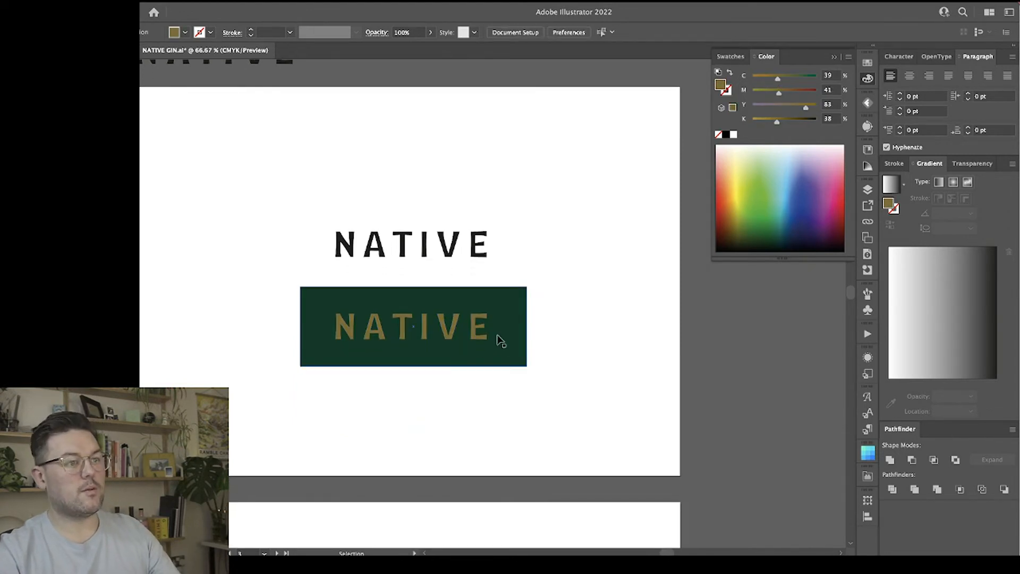
# Centre the green panel on the gold wordmark, keeping the wordmark as the key object.
pyautogui.moveTo(577, 422); pyautogui.dragTo(366, 301)
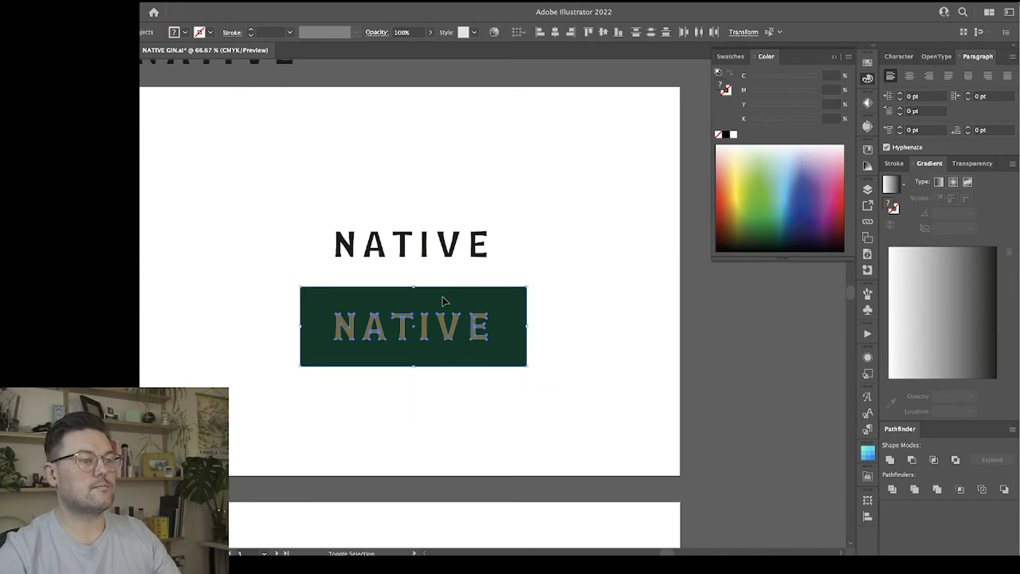
pyautogui.click(445, 331)
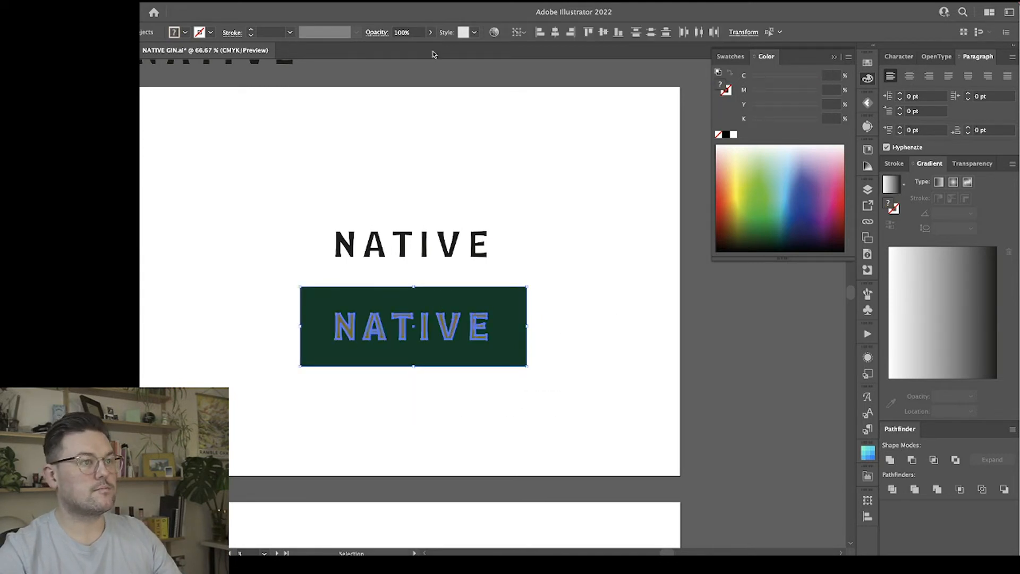
pyautogui.click(555, 32)
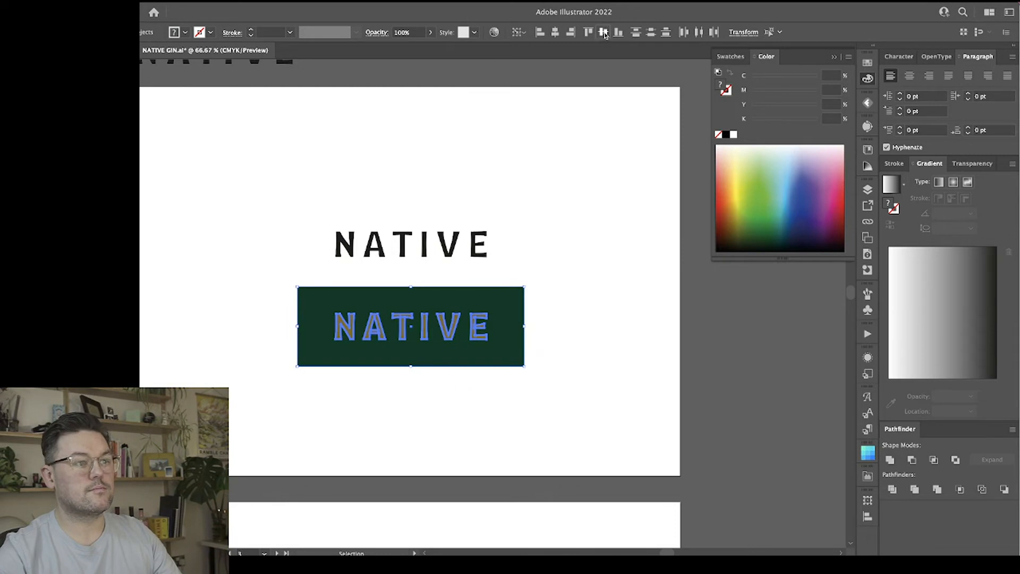
pyautogui.click(580, 318)
# Move the black wordmark and the gold-on-green version together to the artboard's upper-left area.
pyautogui.press('super+minus')
pyautogui.press('super+minus')
pyautogui.press('super+minus')
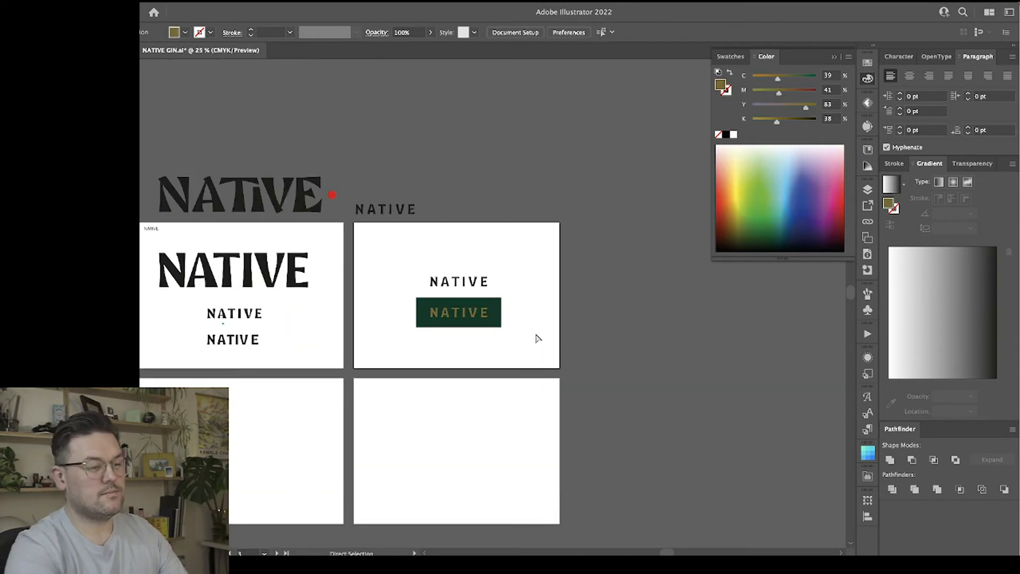
pyautogui.press('super+equal')
pyautogui.press('super+equal')
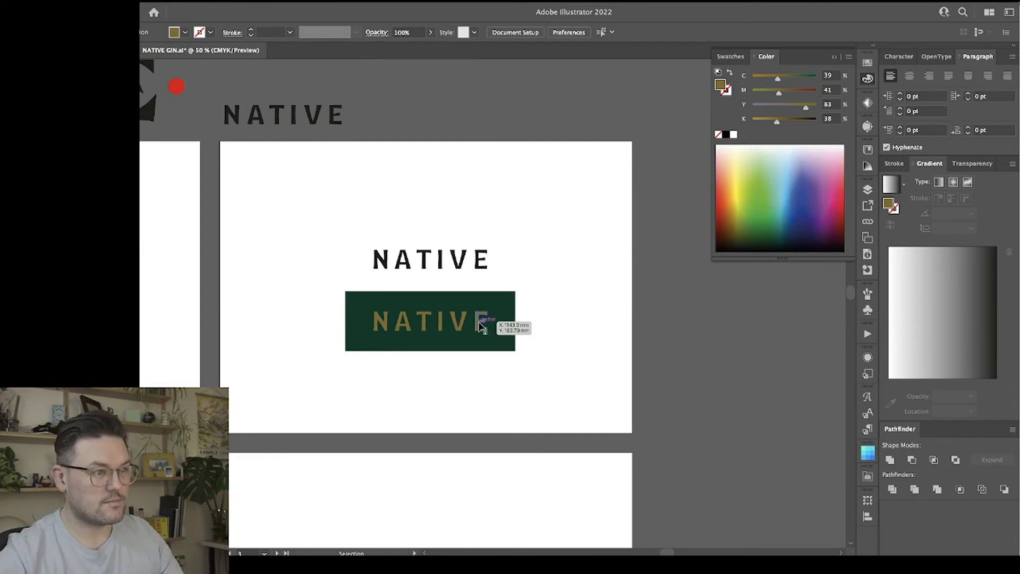
pyautogui.click(482, 323)
pyautogui.scroll(-2, 553, 325)
pyautogui.click(548, 317)
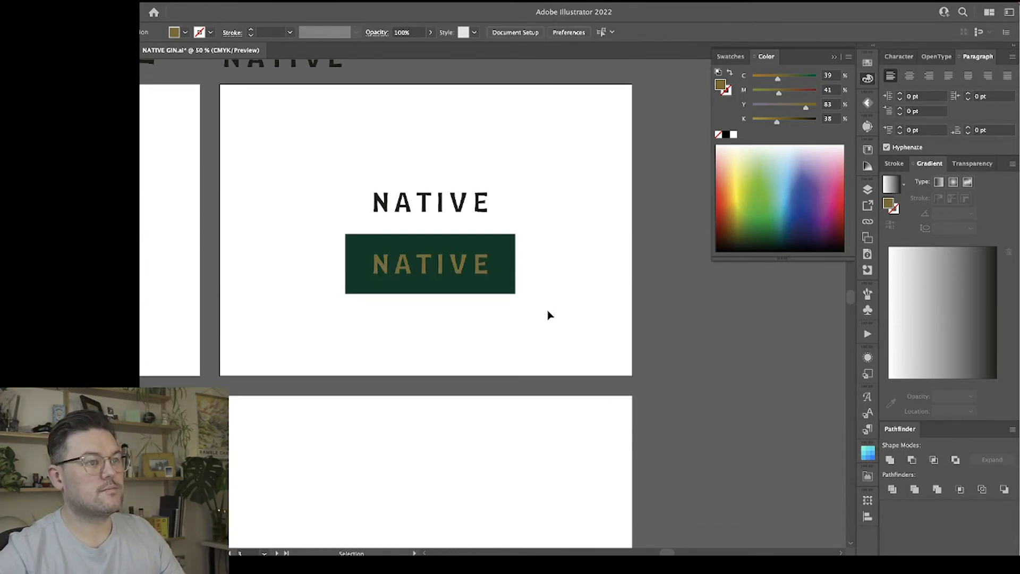
pyautogui.moveTo(443, 258); pyautogui.dragTo(494, 285)
pyautogui.click(464, 166)
pyautogui.press('Delete')
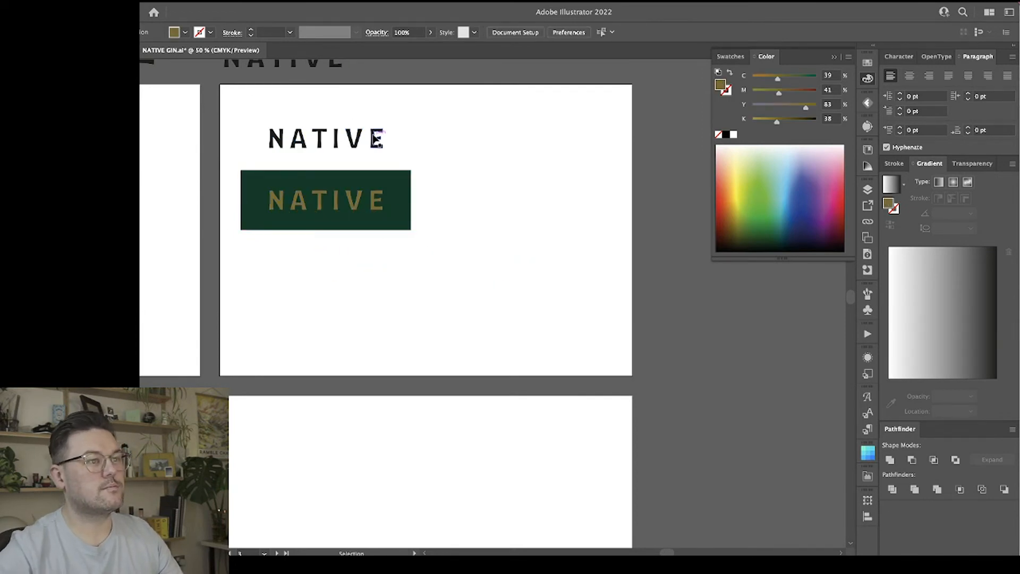
# Place a copy of the black NATIVE wordmark in the empty artboard area below the green panel.
pyautogui.moveTo(377, 139); pyautogui.dragTo(476, 306)
pyautogui.click(493, 251)
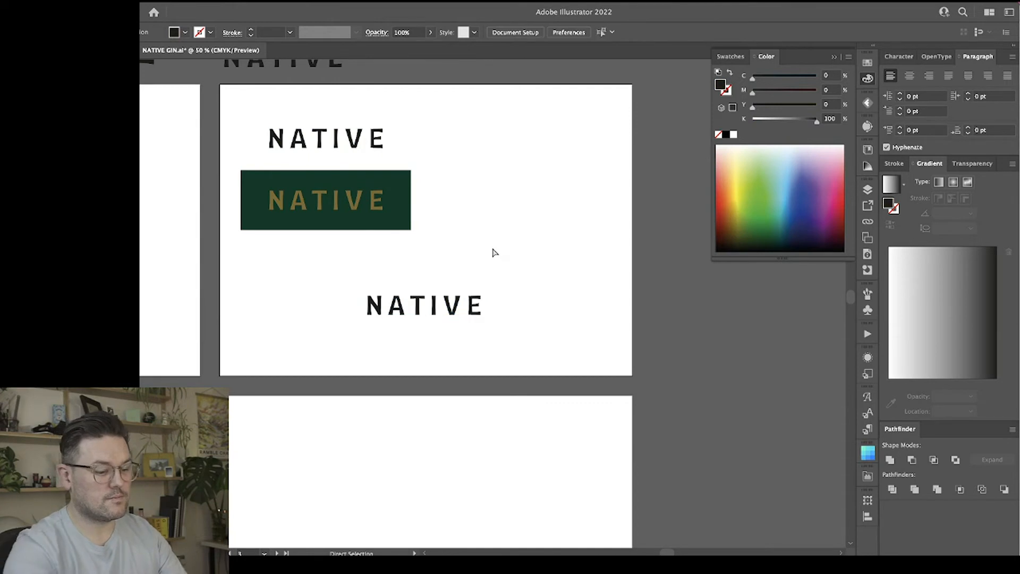
pyautogui.press('super+plus')
pyautogui.press('super+plus')
pyautogui.press('super+plus')
pyautogui.press('super+plus')
pyautogui.hscroll(-5, 493, 252)
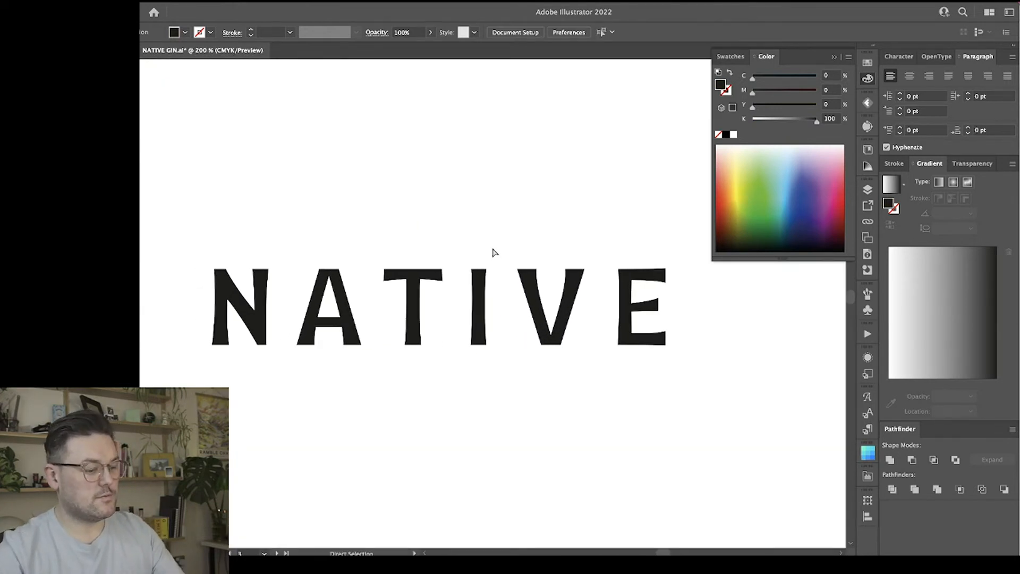
# Add a line of text reading "Small Batch Gin" just beneath the copied wordmark.
pyautogui.press('super+minus')
pyautogui.press('super+minus')
pyautogui.press('t')
pyautogui.click(412, 357)
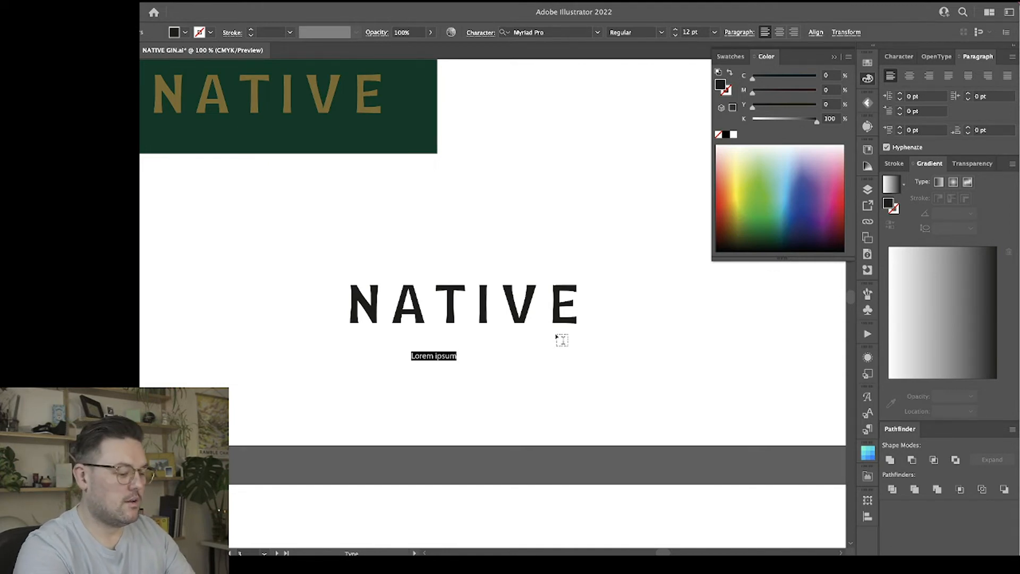
pyautogui.write('Small Batch Gin')
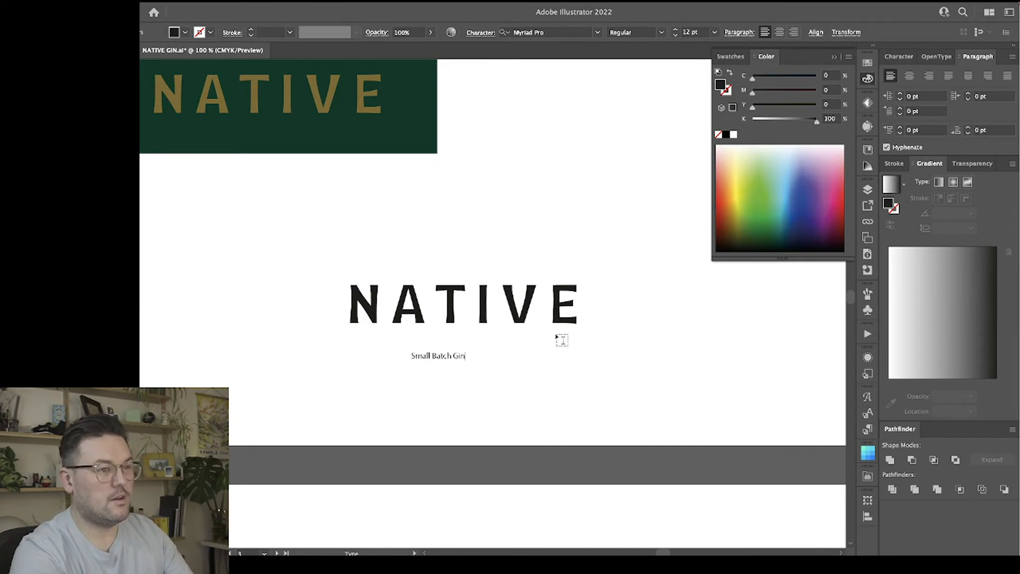
# Set the font of the "Small Batch Gin" tagline to DM Sans Medium.
pyautogui.hotkey('ctrl', 'a')
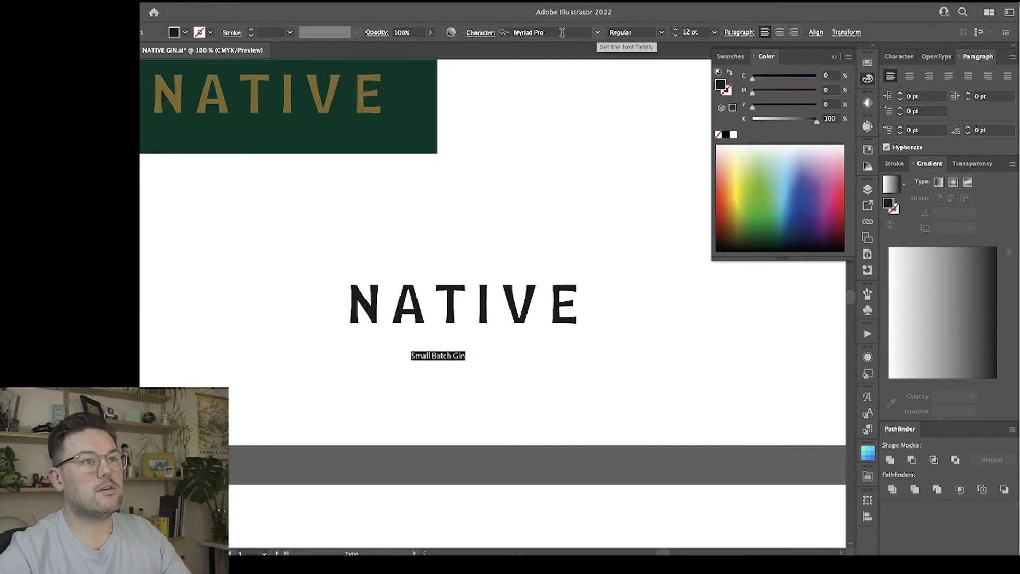
pyautogui.click(597, 33)
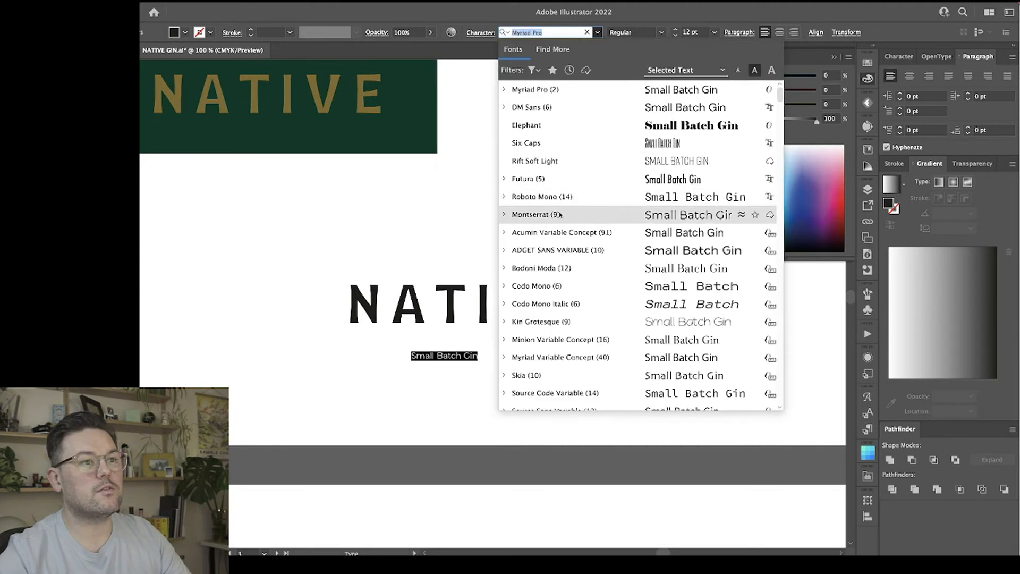
pyautogui.scroll(-2, 623, 124)
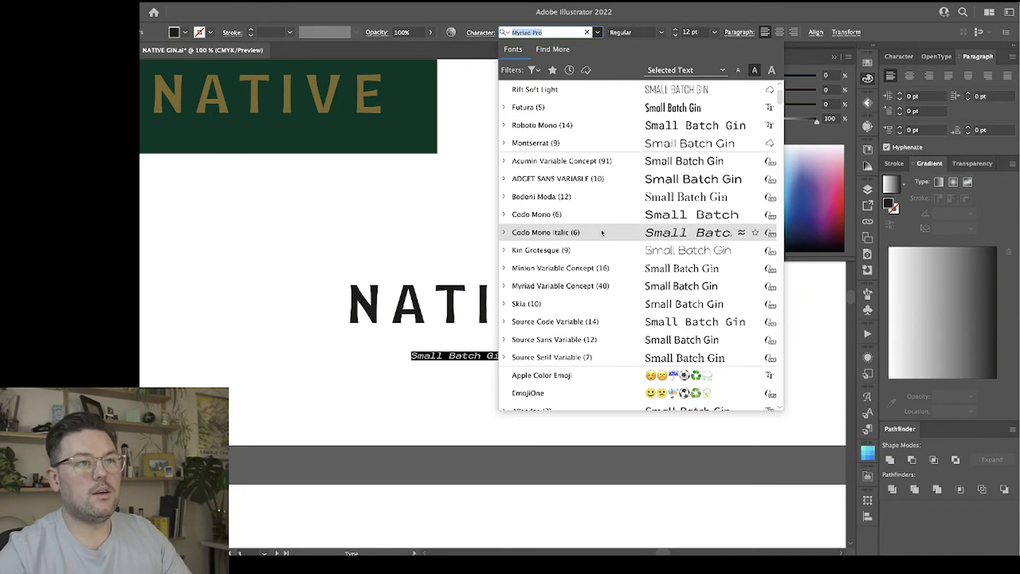
pyautogui.scroll(-5, 590, 212)
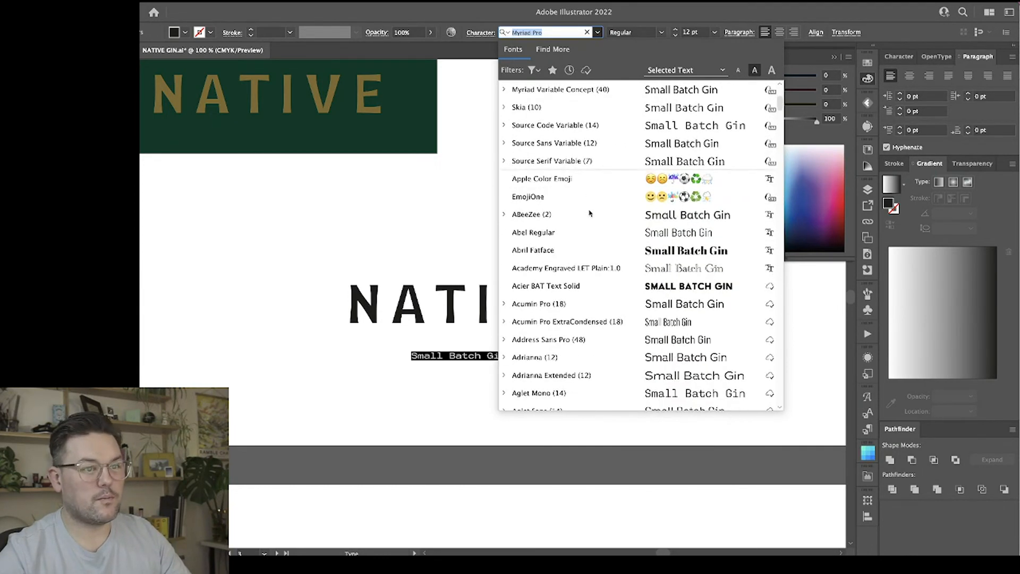
pyautogui.scroll(-1, 590, 213)
pyautogui.scroll(-4, 588, 214)
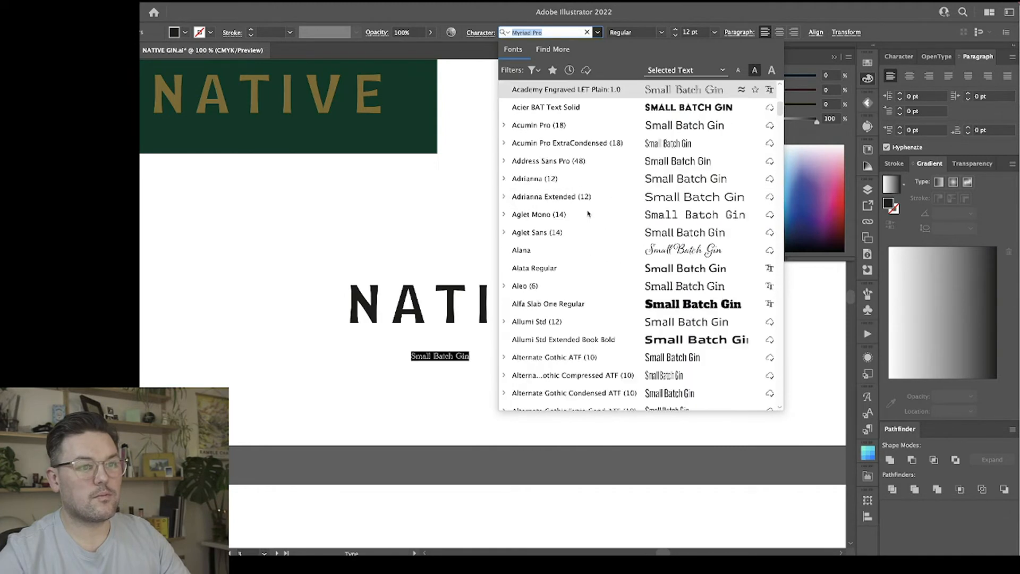
pyautogui.scroll(-12, 587, 213)
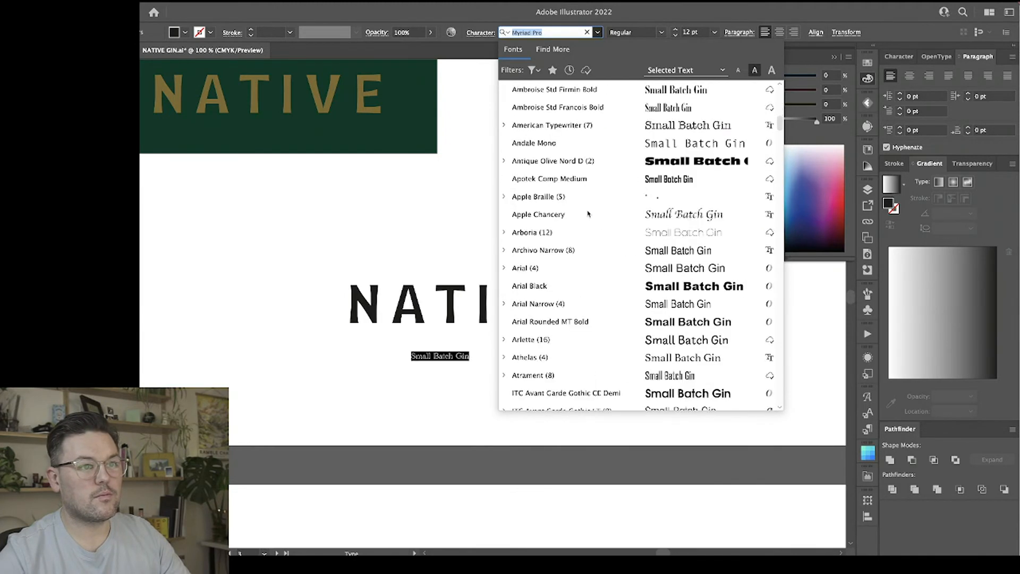
pyautogui.scroll(-4, 587, 213)
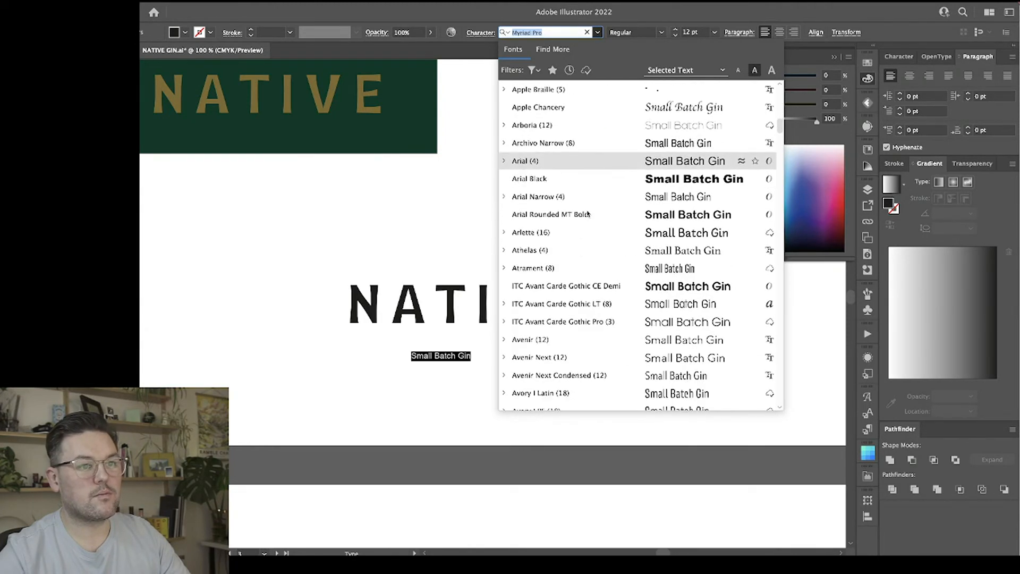
pyautogui.scroll(-16, 588, 214)
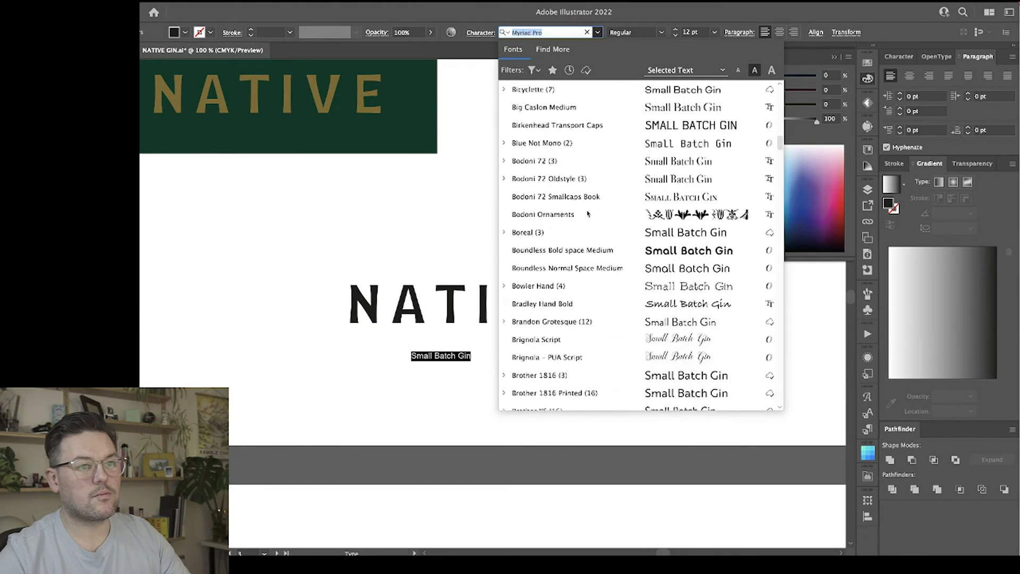
pyautogui.scroll(-5, 587, 213)
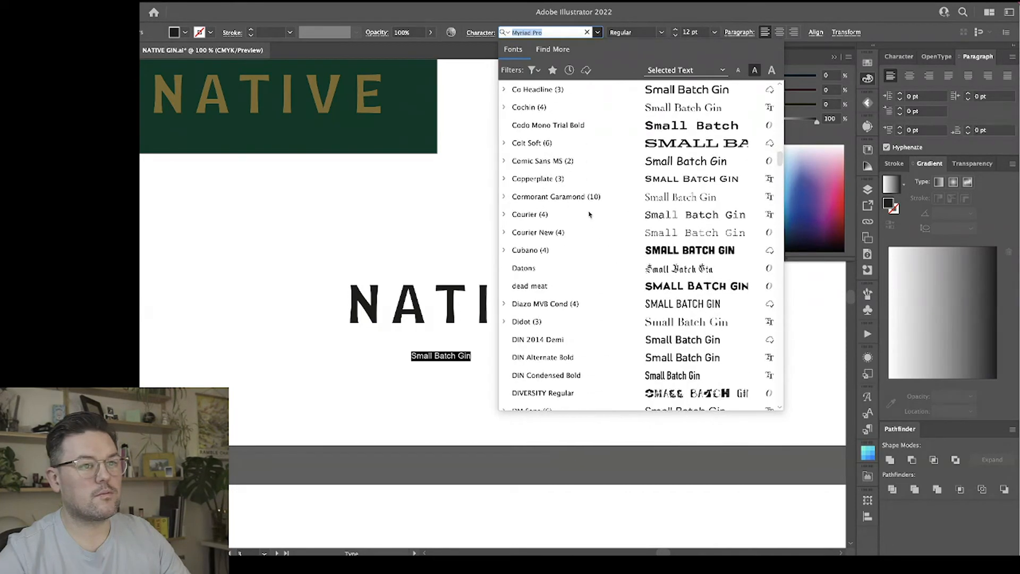
pyautogui.write('D')
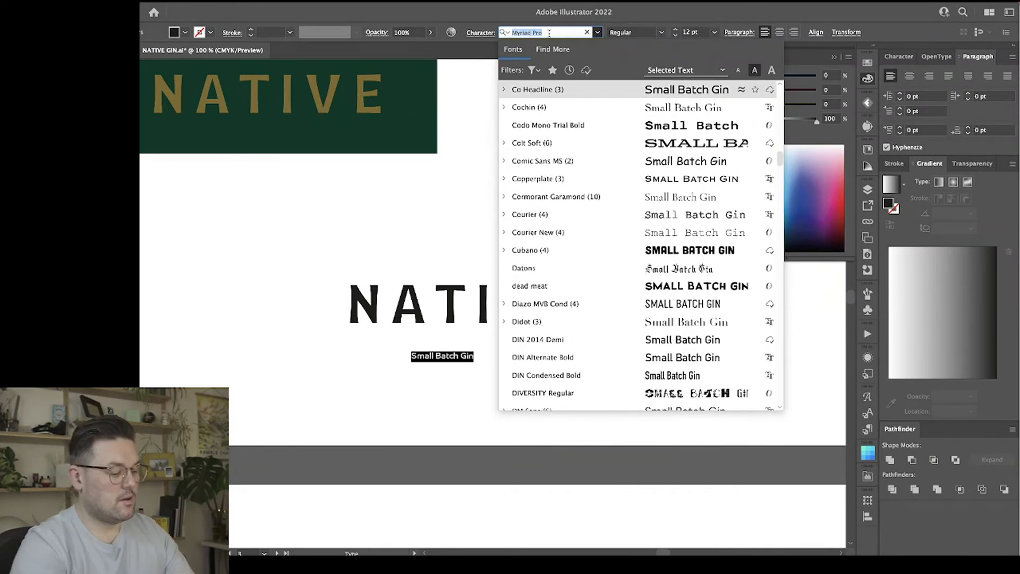
pyautogui.write('m')
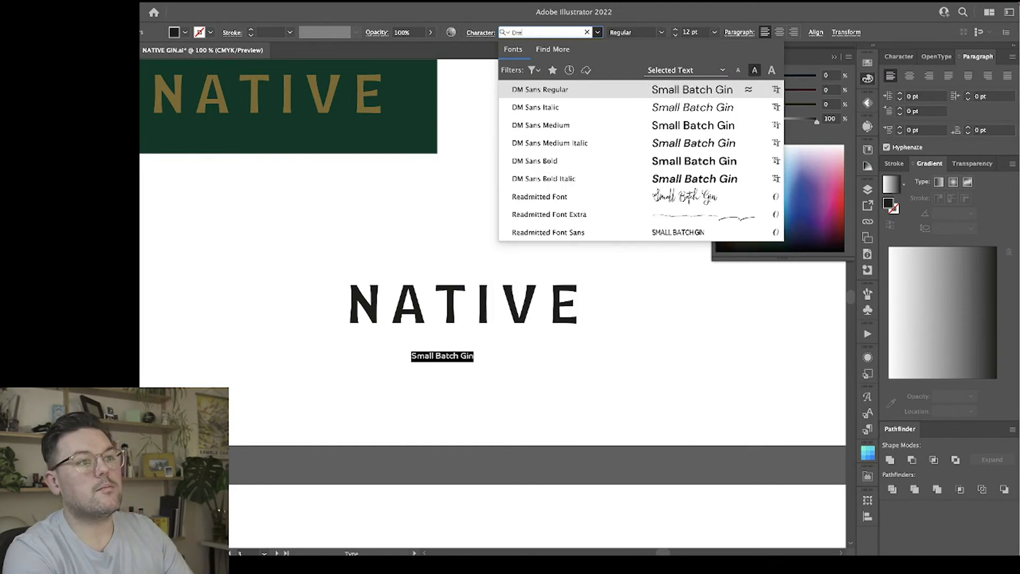
pyautogui.click(585, 124)
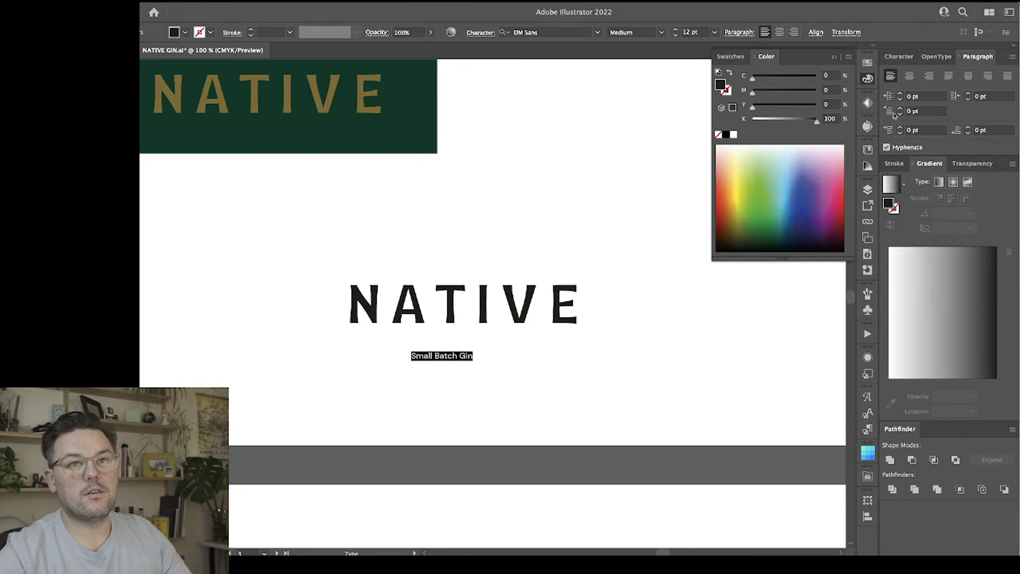
# Set the tagline in all caps and widen its tracking to 860.
pyautogui.click(899, 56)
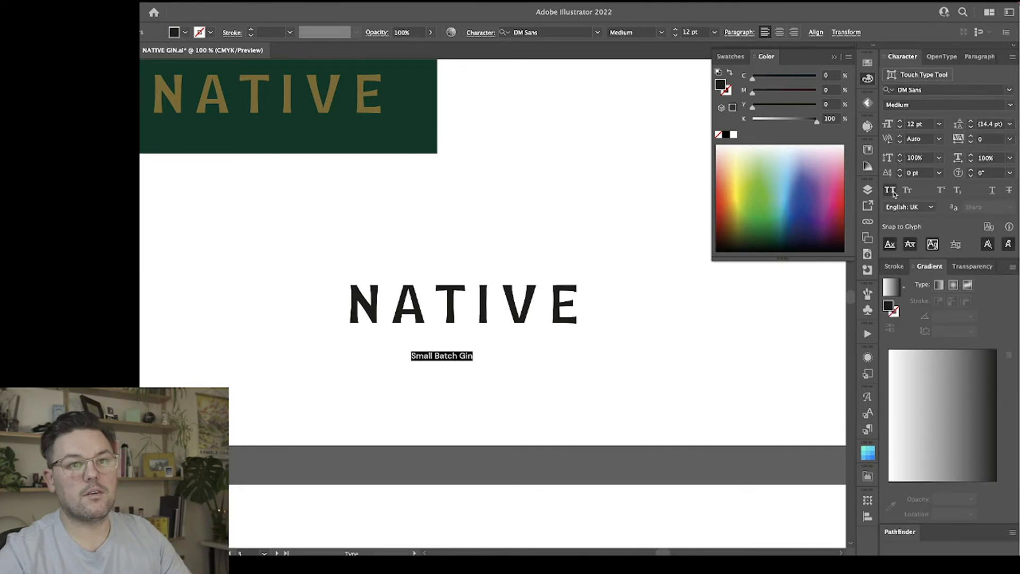
pyautogui.click(889, 191)
pyautogui.hotkey('alt', 'Right')
pyautogui.hotkey('alt', 'Right')
pyautogui.hotkey('alt', 'Right')
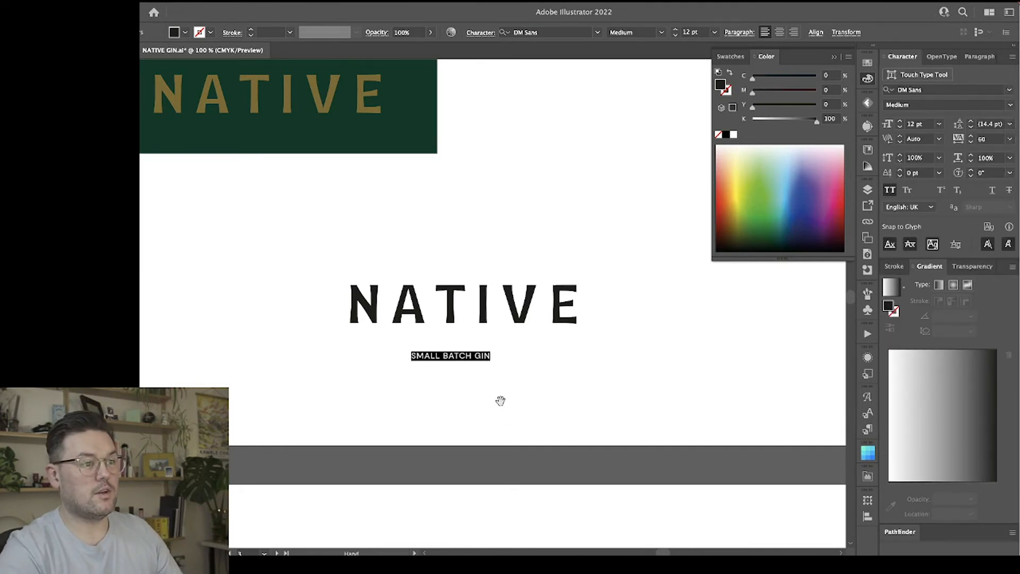
pyautogui.hotkey('alt', 'Right')
pyautogui.hotkey('alt', 'Right')
pyautogui.hotkey('alt', 'Right')
pyautogui.hotkey('alt', 'Right')
pyautogui.hotkey('alt', 'Right')
pyautogui.hotkey('alt', 'Right')
pyautogui.hotkey('alt', 'Right')
pyautogui.hotkey('alt', 'Right')
pyautogui.hotkey('alt', 'Right')
pyautogui.hotkey('alt', 'Right')
pyautogui.hotkey('alt', 'Right')
pyautogui.hotkey('alt', 'Right')
pyautogui.hotkey('alt', 'Right')
pyautogui.hotkey('alt', 'Right')
pyautogui.hotkey('alt', 'Right')
pyautogui.hotkey('alt', 'Right')
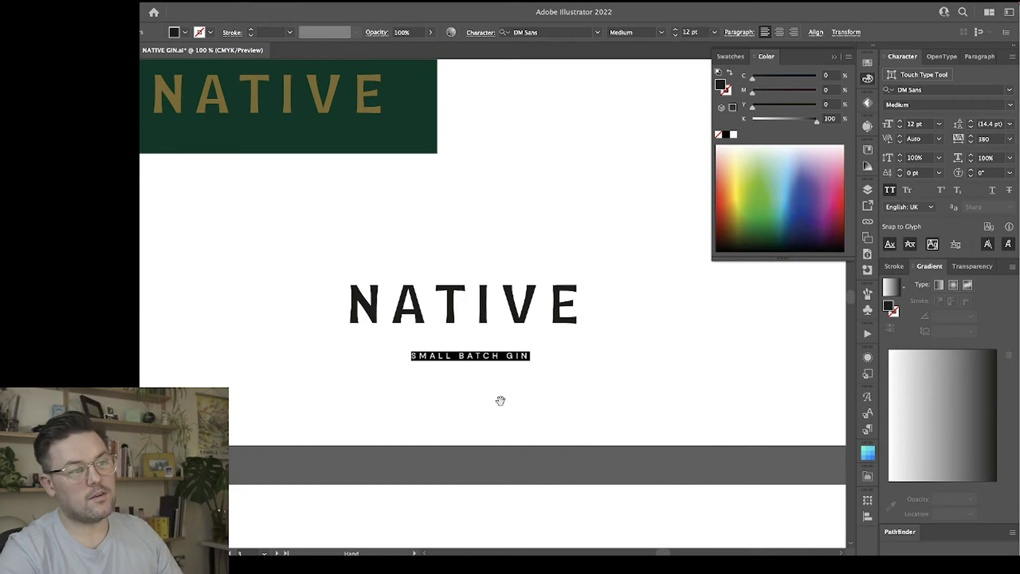
pyautogui.hotkey('alt', 'Right')
pyautogui.hotkey('alt', 'Right')
pyautogui.hotkey('alt', 'Right')
pyautogui.hotkey('alt', 'Right')
pyautogui.hotkey('alt', 'Right')
pyautogui.hotkey('alt', 'Right')
pyautogui.hotkey('alt', 'Right')
pyautogui.hotkey('alt', 'Right')
pyautogui.hotkey('alt', 'Right')
pyautogui.hotkey('alt', 'Right')
pyautogui.hotkey('alt', 'Right')
pyautogui.hotkey('alt', 'Right')
pyautogui.hotkey('alt', 'Right')
pyautogui.hotkey('alt', 'Right')
pyautogui.hotkey('alt', 'Right')
pyautogui.hotkey('alt', 'Right')
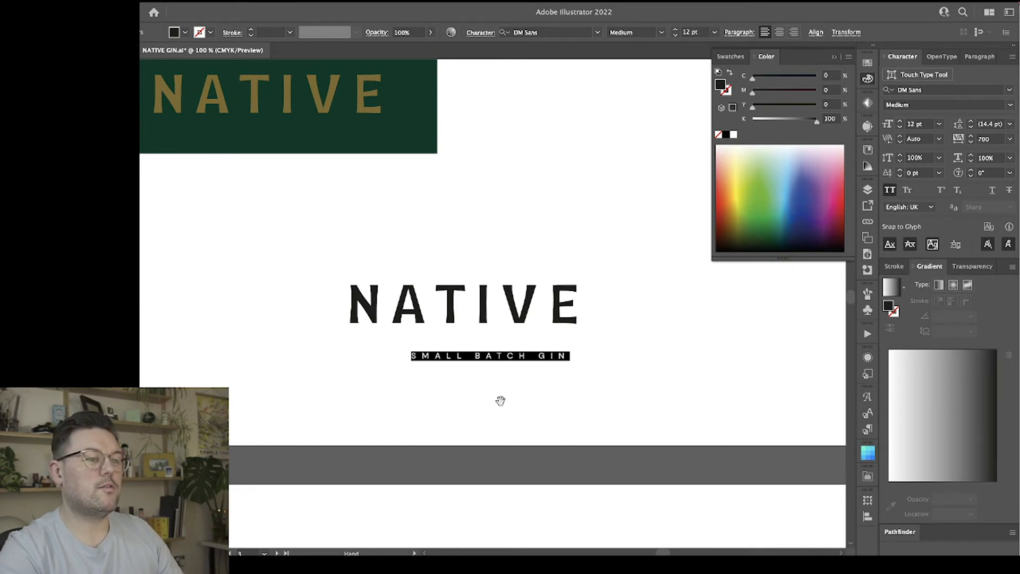
pyautogui.hotkey('alt', 'Right')
pyautogui.hotkey('alt', 'Right')
pyautogui.hotkey('alt', 'Right')
pyautogui.hotkey('alt', 'Right')
pyautogui.hotkey('alt', 'Right')
pyautogui.hotkey('alt', 'Right')
pyautogui.hotkey('alt', 'Right')
pyautogui.hotkey('alt', 'Right')
pyautogui.press('Escape')
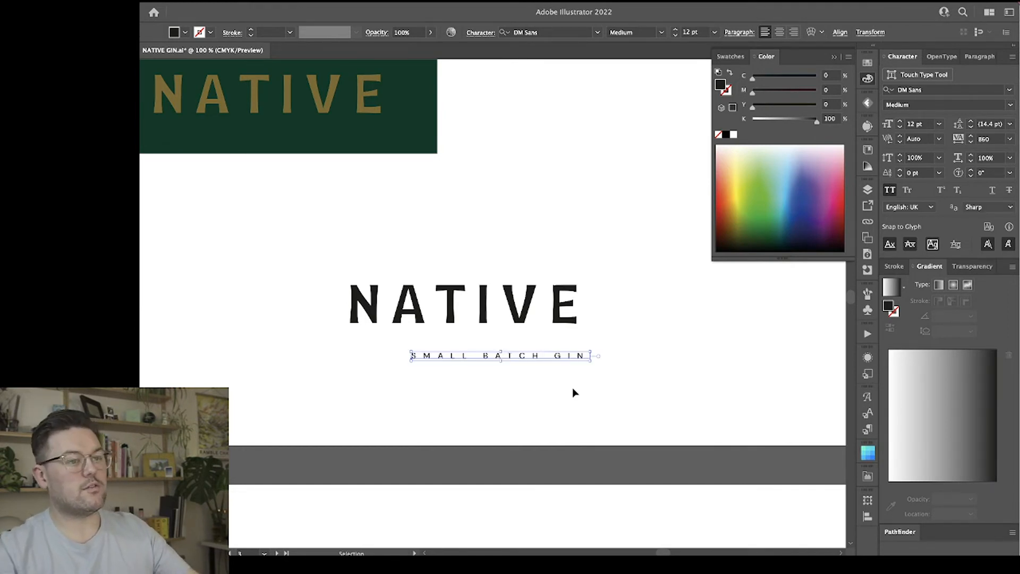
# Give the tagline centred paragraph alignment and centre it horizontally beneath the NATIVE wordmark.
pyautogui.moveTo(556, 353); pyautogui.dragTo(525, 353)
pyautogui.click(780, 33)
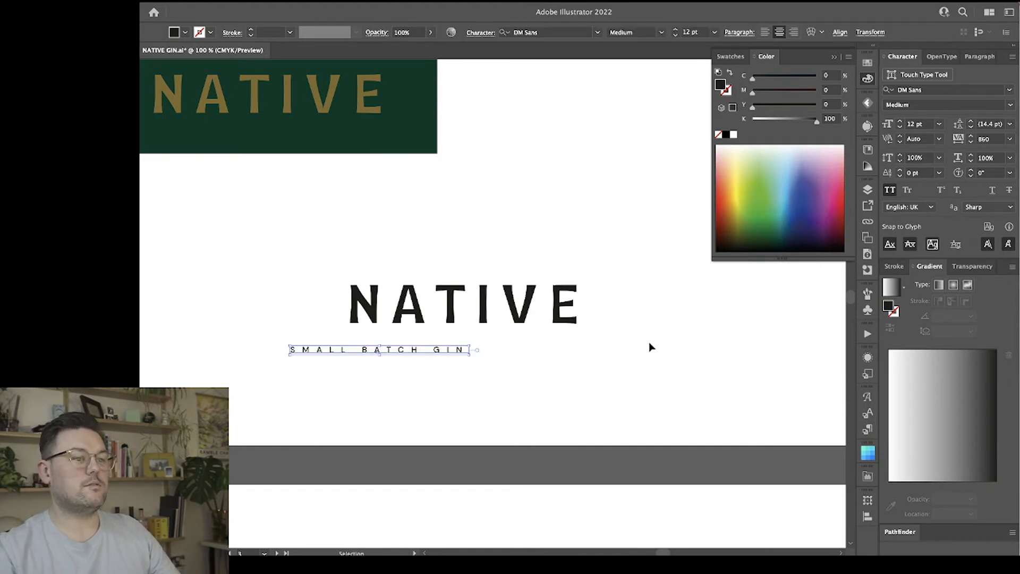
pyautogui.click(453, 313)
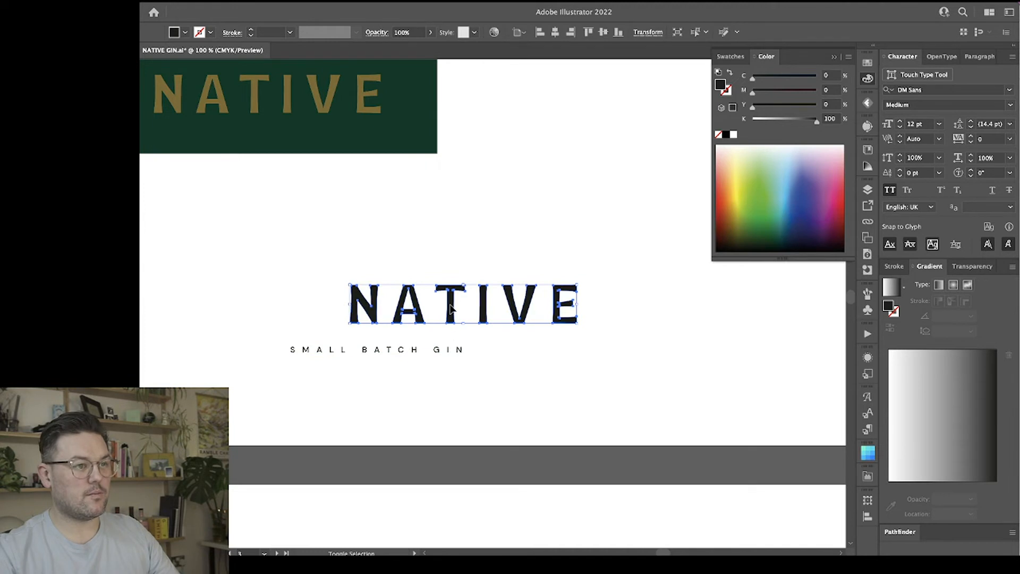
pyautogui.press('super+shift+a')
pyautogui.moveTo(489, 376); pyautogui.dragTo(452, 292)
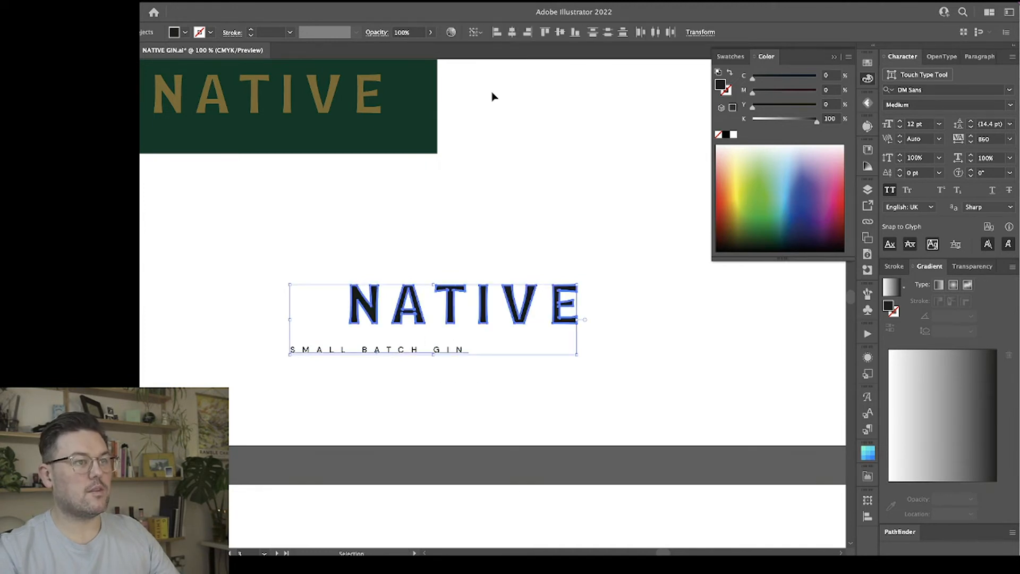
pyautogui.click(512, 32)
pyautogui.click(656, 330)
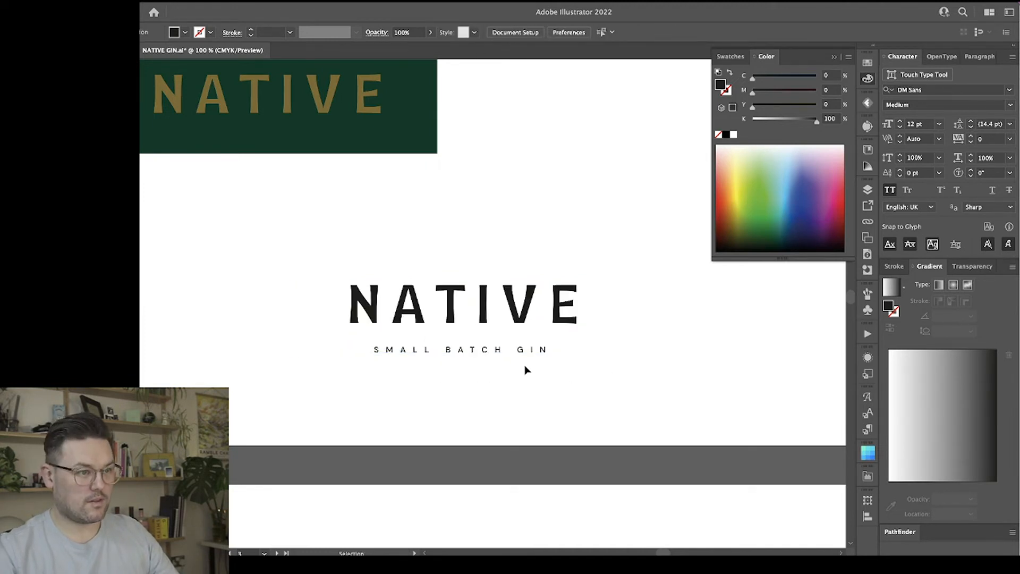
# Move the tagline slightly closer to the wordmark and change its font to Brother 1816 Book.
pyautogui.moveTo(521, 351); pyautogui.dragTo(522, 345)
pyautogui.click(556, 386)
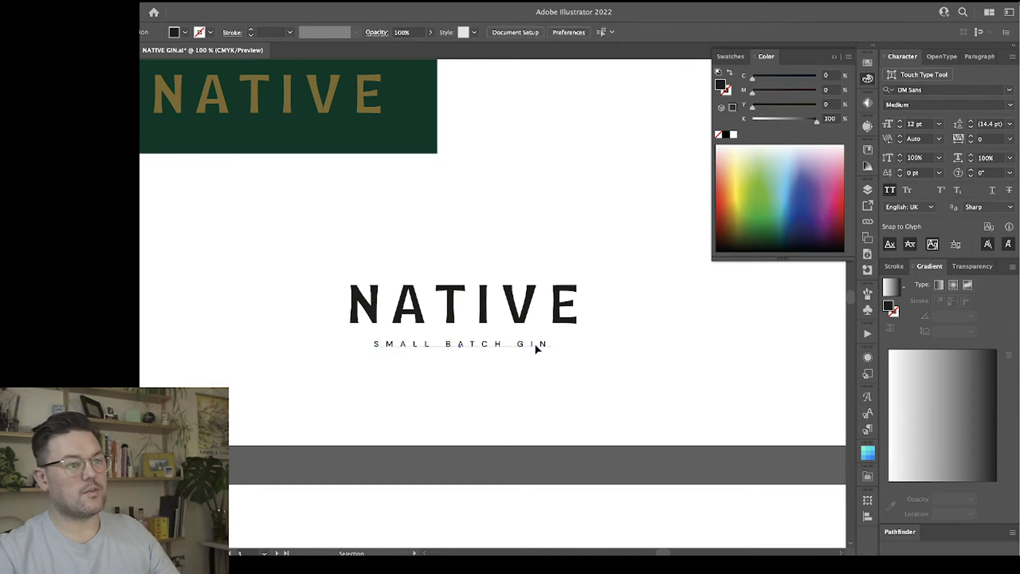
pyautogui.click(537, 348)
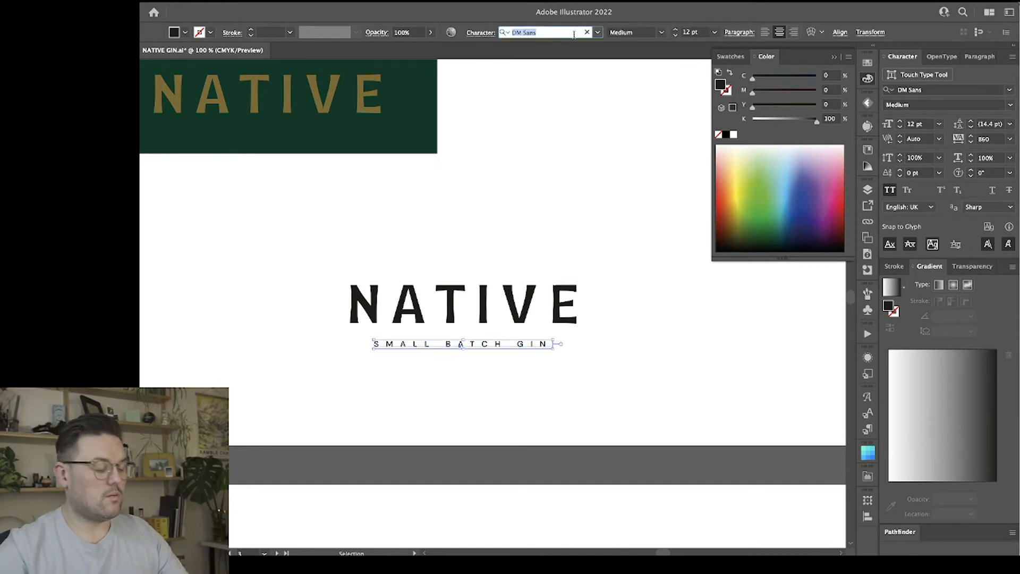
pyautogui.write('broth')
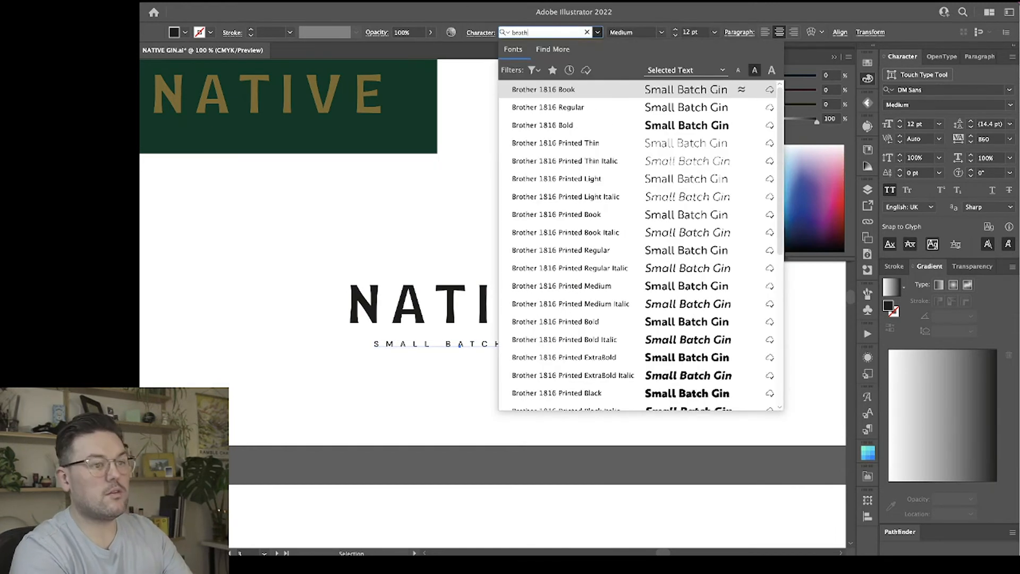
pyautogui.click(596, 96)
pyautogui.click(602, 240)
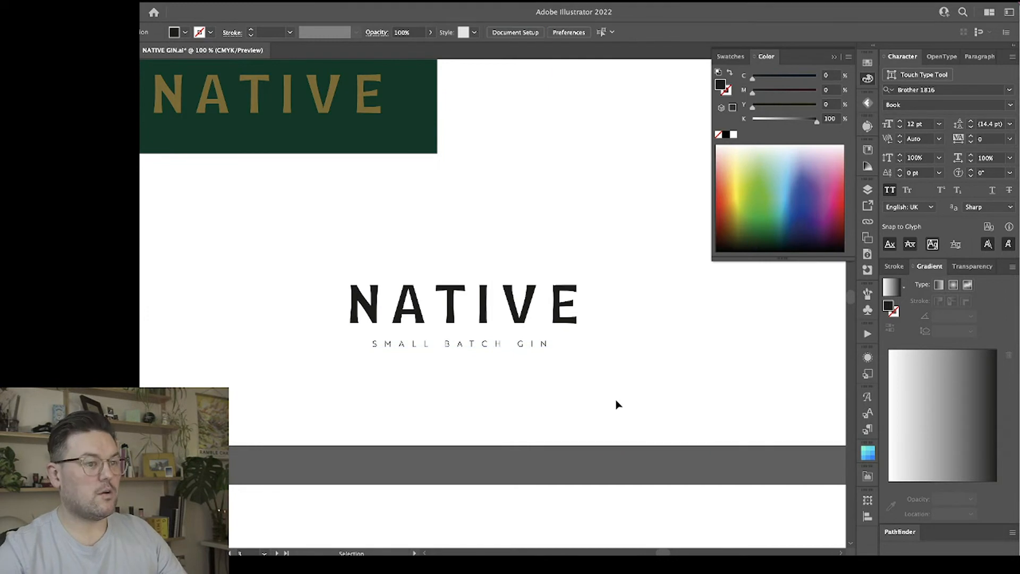
# Realign the restyled tagline and the wordmark on their horizontal centres.
pyautogui.click(439, 298)
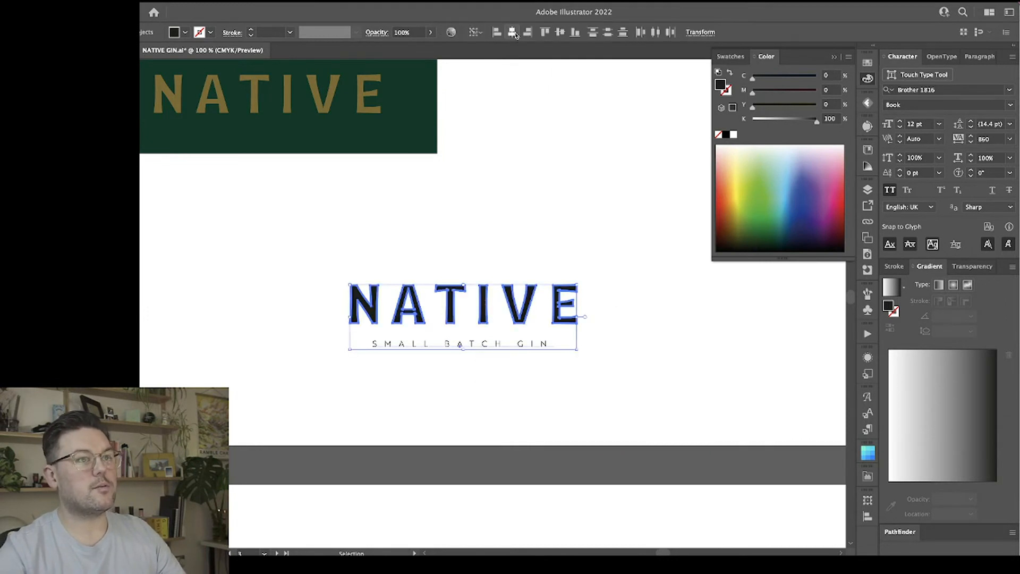
pyautogui.click(617, 273)
pyautogui.hscroll(2, 617, 275)
pyautogui.press('a')
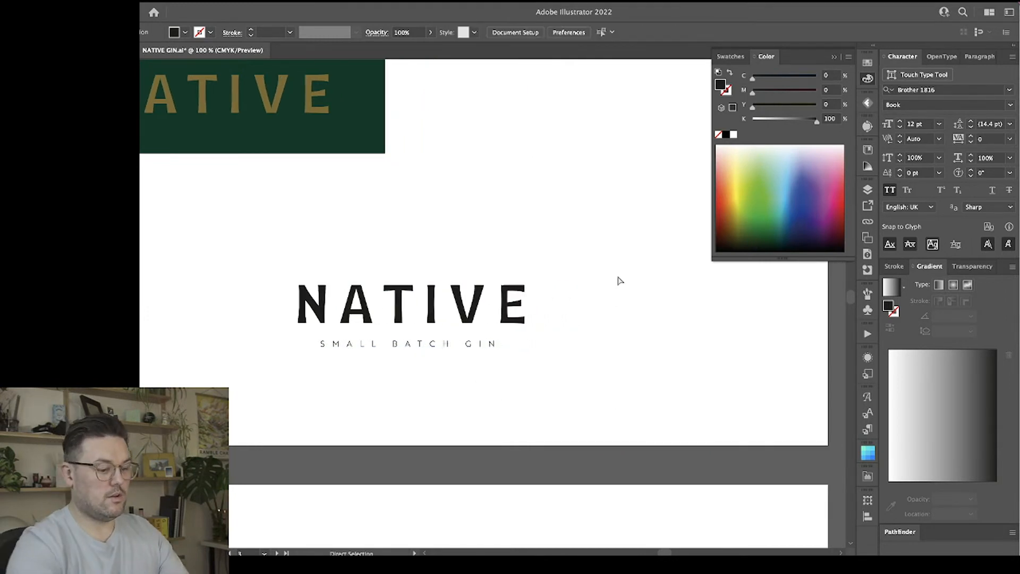
pyautogui.hotkey('ctrl', '-')
pyautogui.hotkey('ctrl', '=')
pyautogui.hotkey('ctrl', '=')
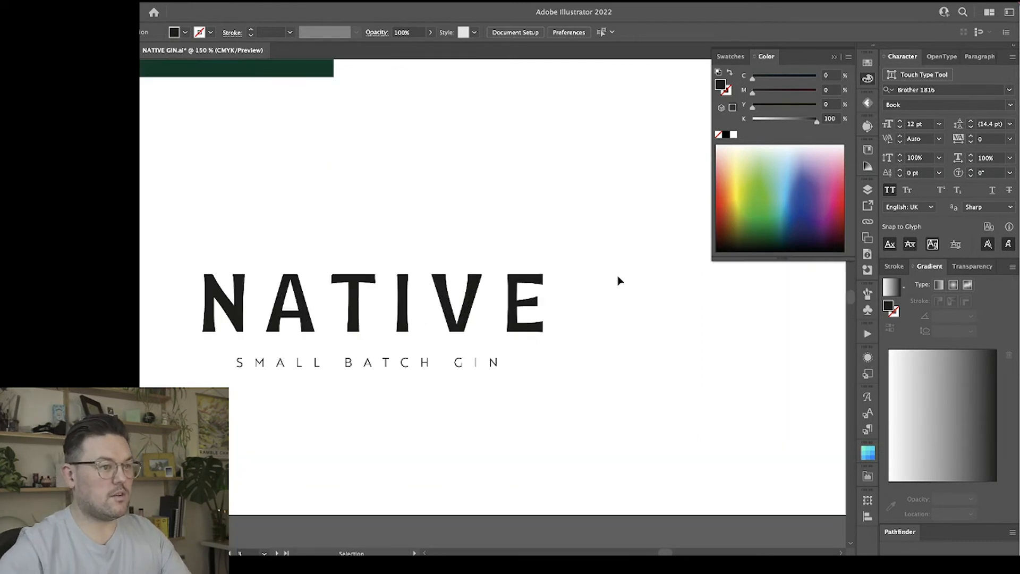
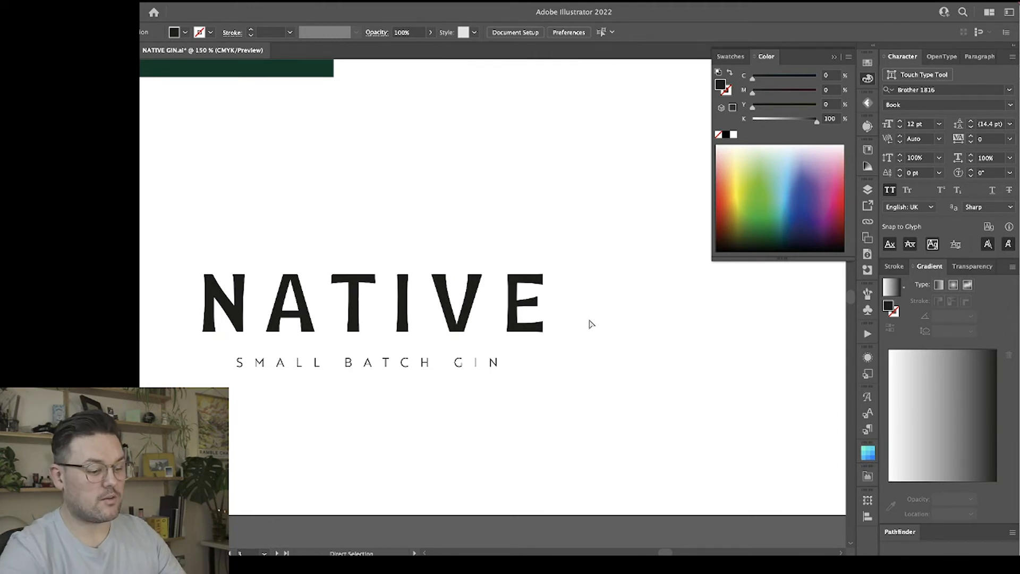
# Select the end anchor points of the E's middle crossbar in the lower NATIVE wordmark and nudge them slightly upward.
pyautogui.hotkey('ctrl', '=')
pyautogui.moveTo(553, 293); pyautogui.dragTo(552, 292)
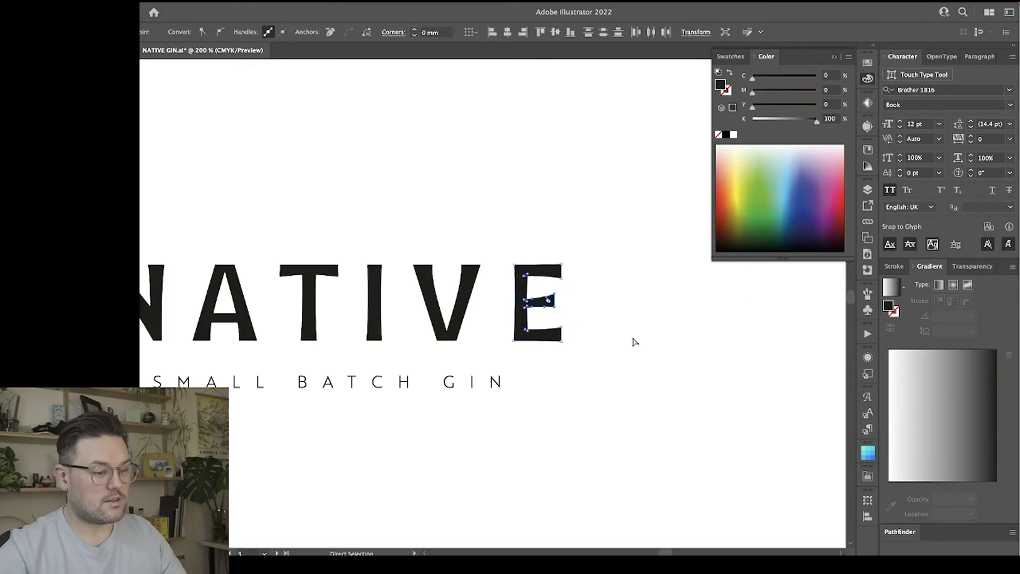
pyautogui.hotkey('ctrl', '=')
pyautogui.hotkey('ctrl', '=')
pyautogui.press('Down')
pyautogui.press('Down')
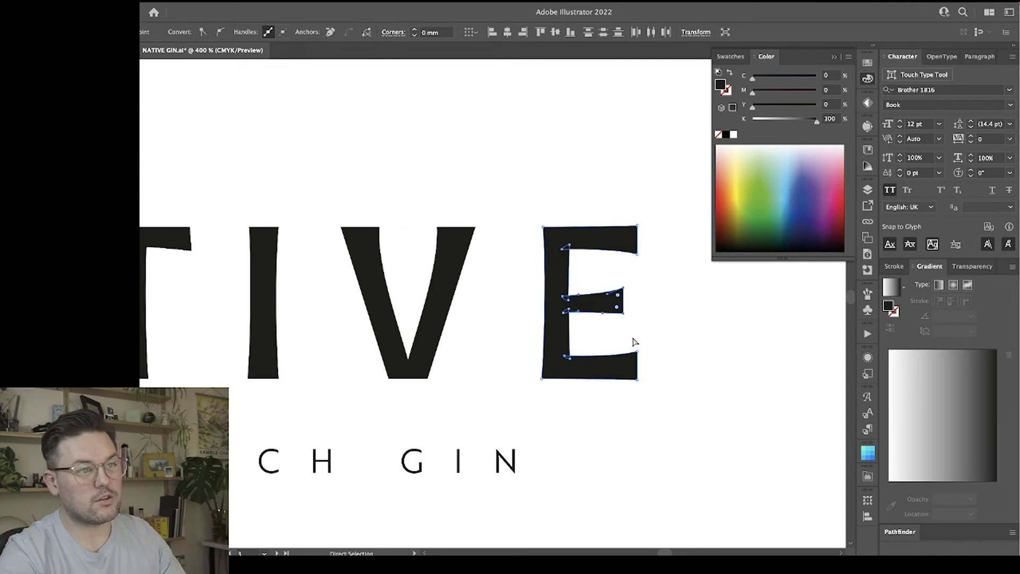
pyautogui.press('Up')
pyautogui.press('Up')
pyautogui.press('Up')
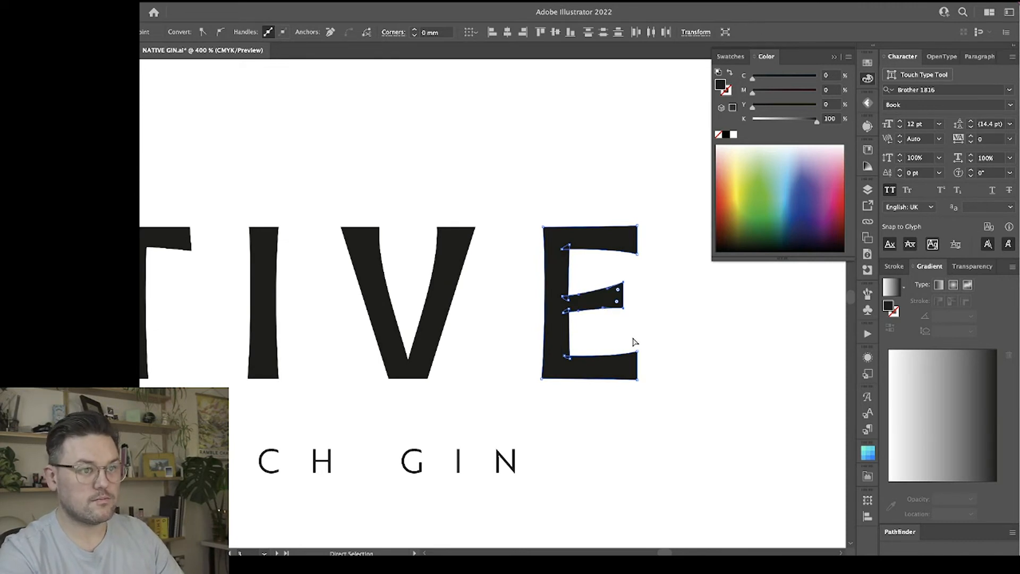
# Nudge the end of the E's middle crossbar down, then undo the last nudge.
pyautogui.press('Down')
pyautogui.press('Down')
pyautogui.click(659, 324)
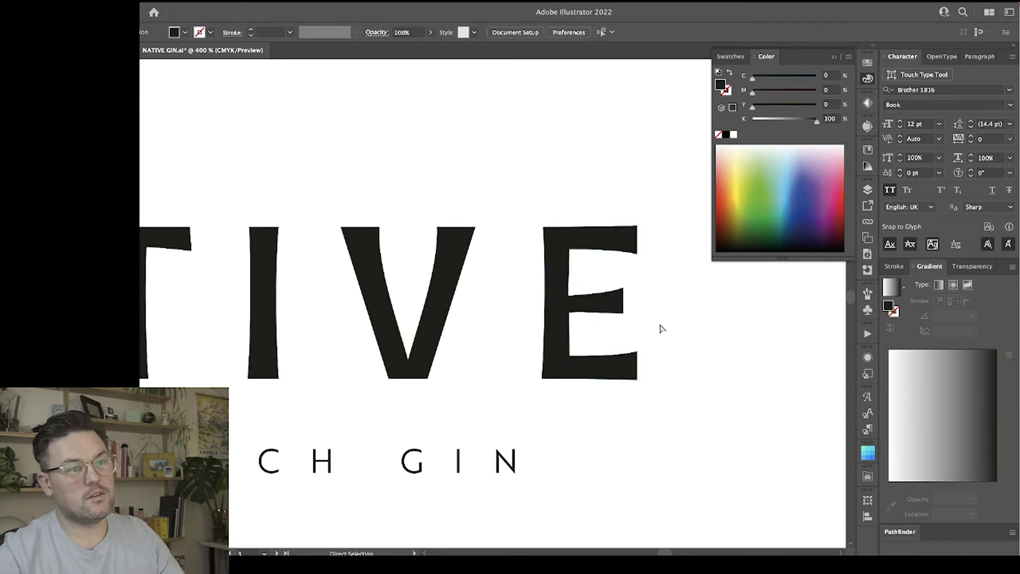
pyautogui.press('super+z')
pyautogui.click(673, 326)
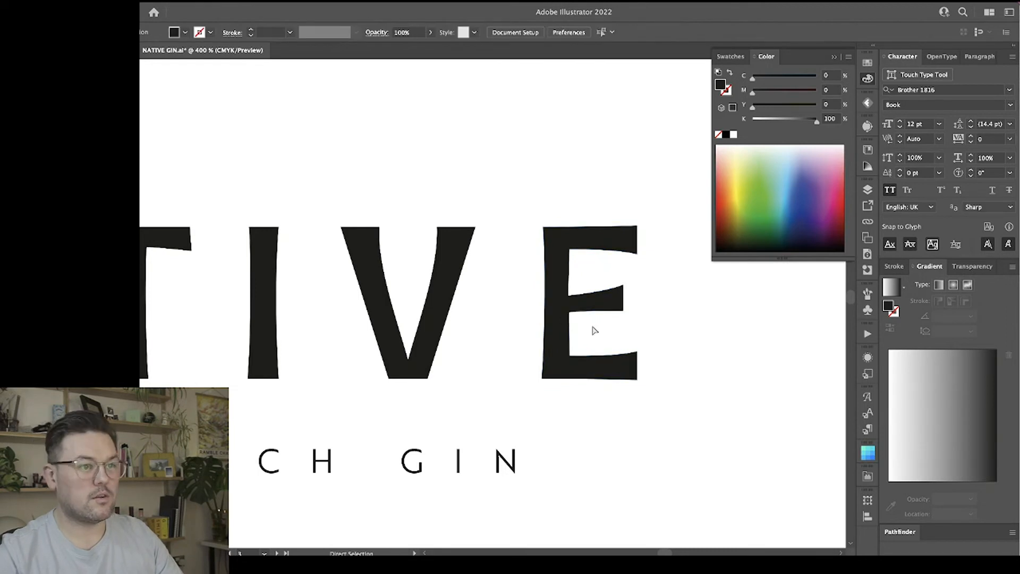
# Check the anchor points where the E's middle crossbar meets the stem and at its outer end.
pyautogui.moveTo(571, 312); pyautogui.dragTo(564, 298)
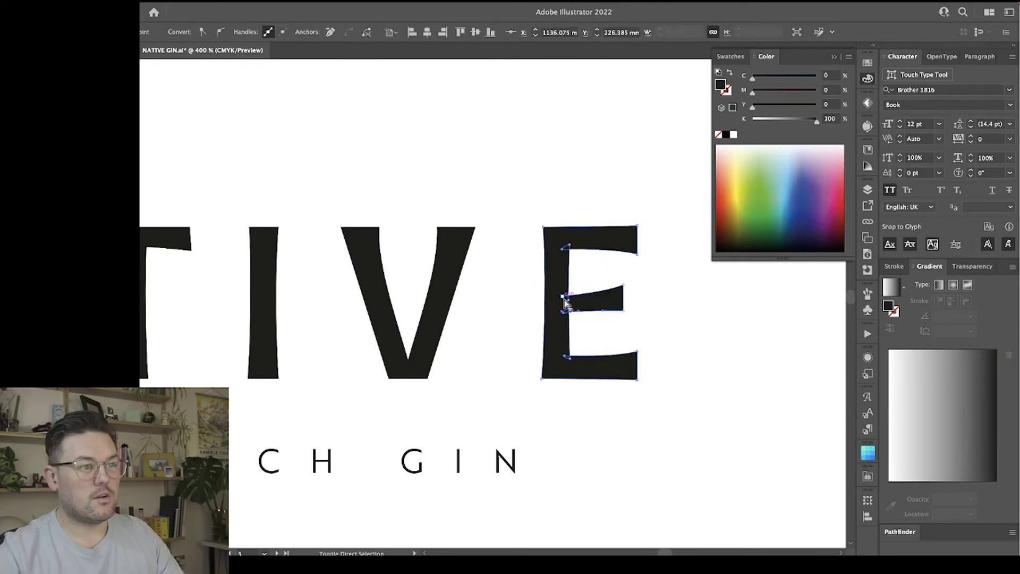
pyautogui.click(663, 335)
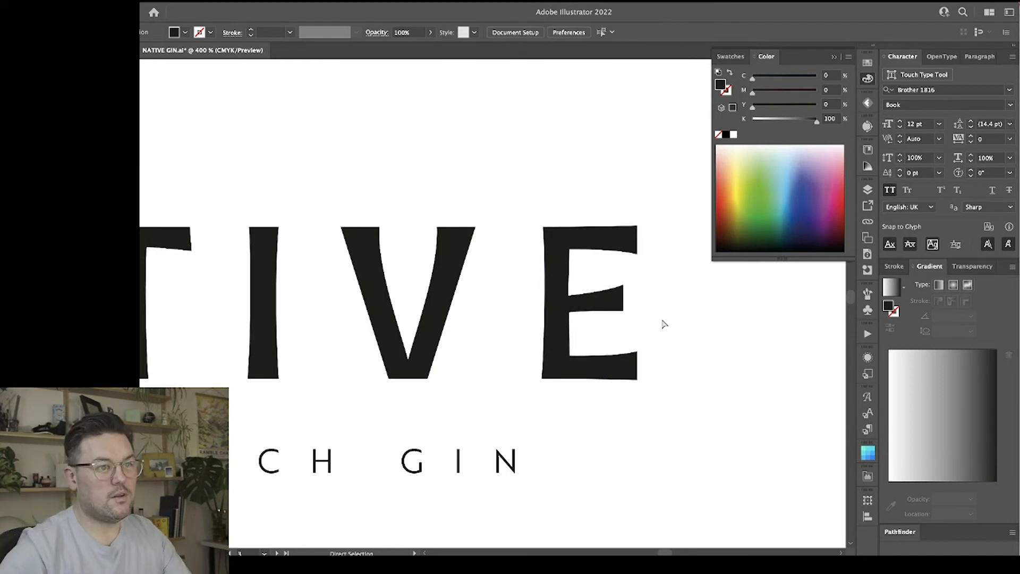
pyautogui.click(619, 311)
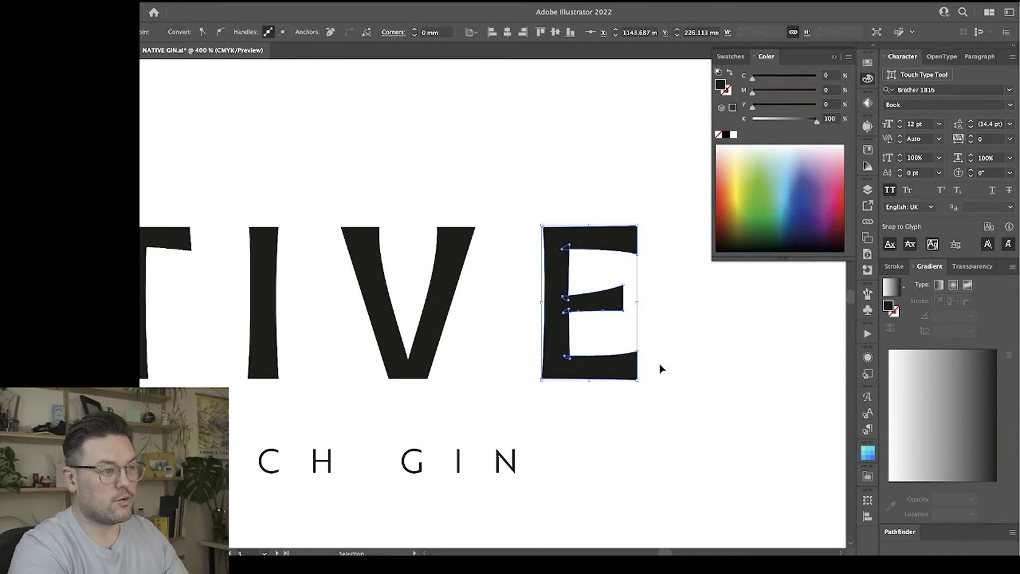
pyautogui.hotkey('ctrl', '-')
pyautogui.hotkey('ctrl', '-')
pyautogui.hotkey('ctrl', '-')
pyautogui.click(616, 368)
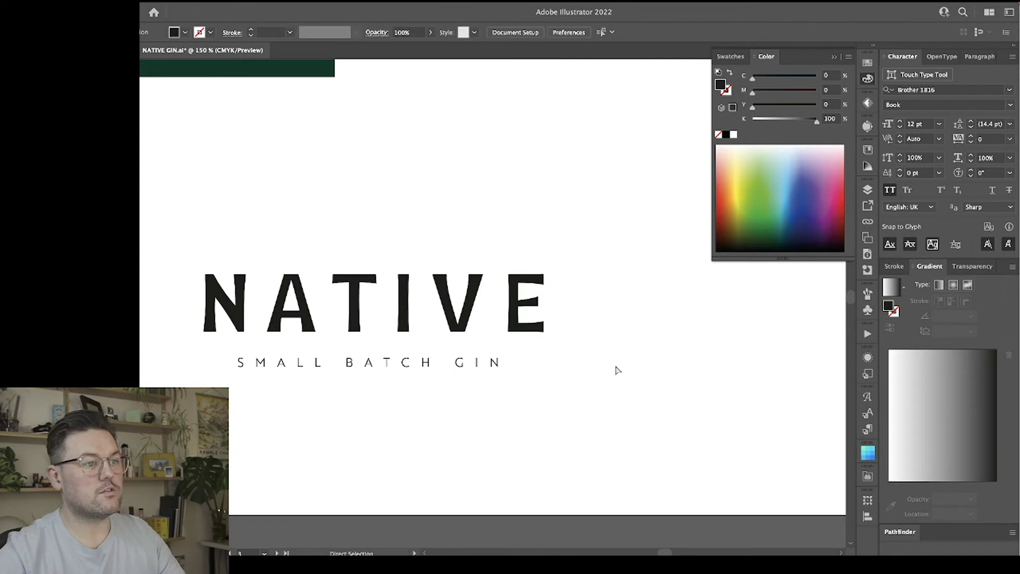
# Move the NATIVE wordmark with its SMALL BATCH GIN tagline beside the green rectangle, right of it, and scale it down slightly.
pyautogui.hscroll(-3, 561, 379)
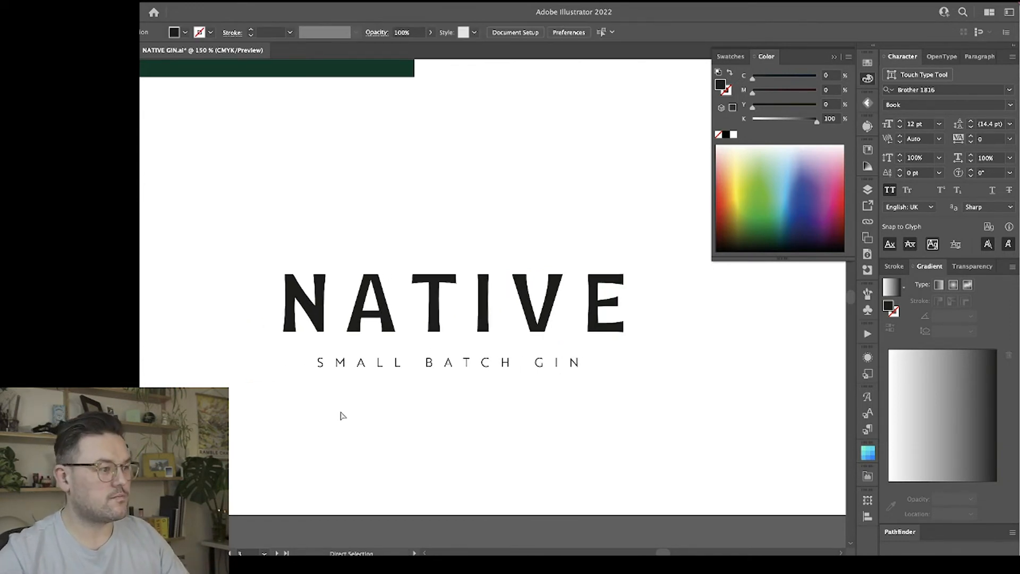
pyautogui.hotkey('ctrl', '+')
pyautogui.hotkey('ctrl', '-')
pyautogui.hotkey('ctrl', '-')
pyautogui.hotkey('ctrl', '-')
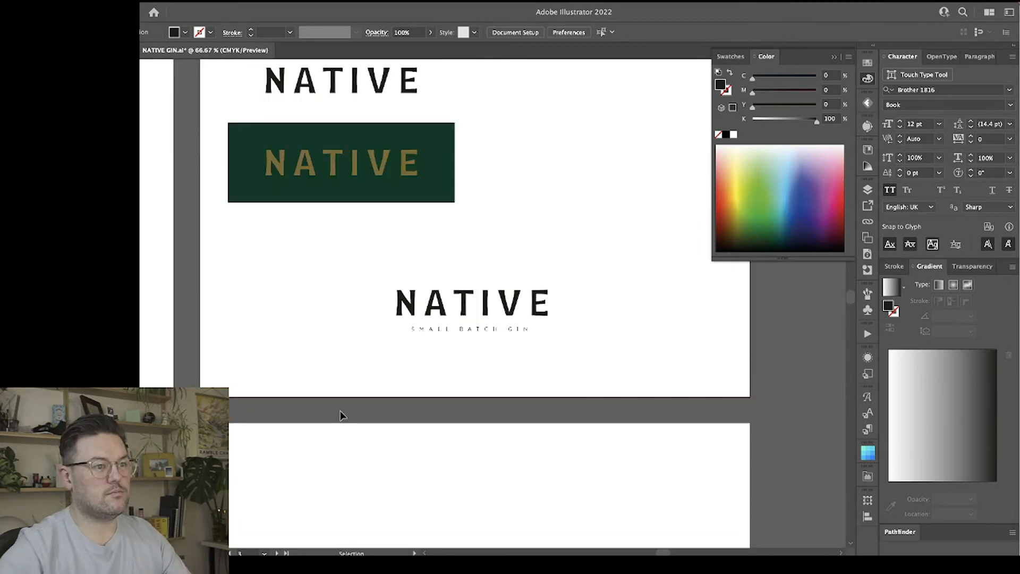
pyautogui.click(408, 274)
pyautogui.hscroll(6, 408, 276)
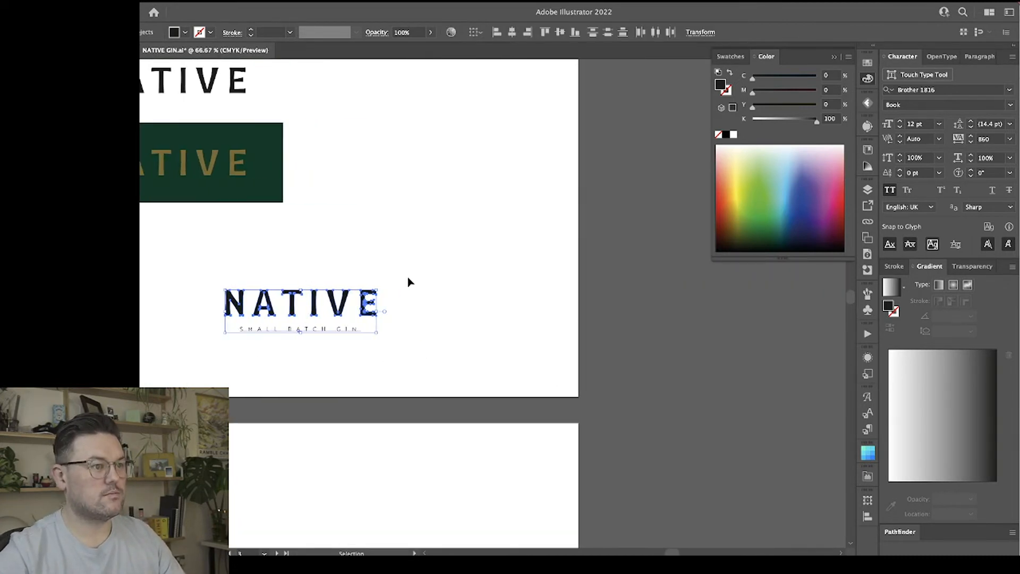
pyautogui.scroll(3, 408, 279)
pyautogui.moveTo(369, 382); pyautogui.dragTo(348, 170)
pyautogui.click(503, 286)
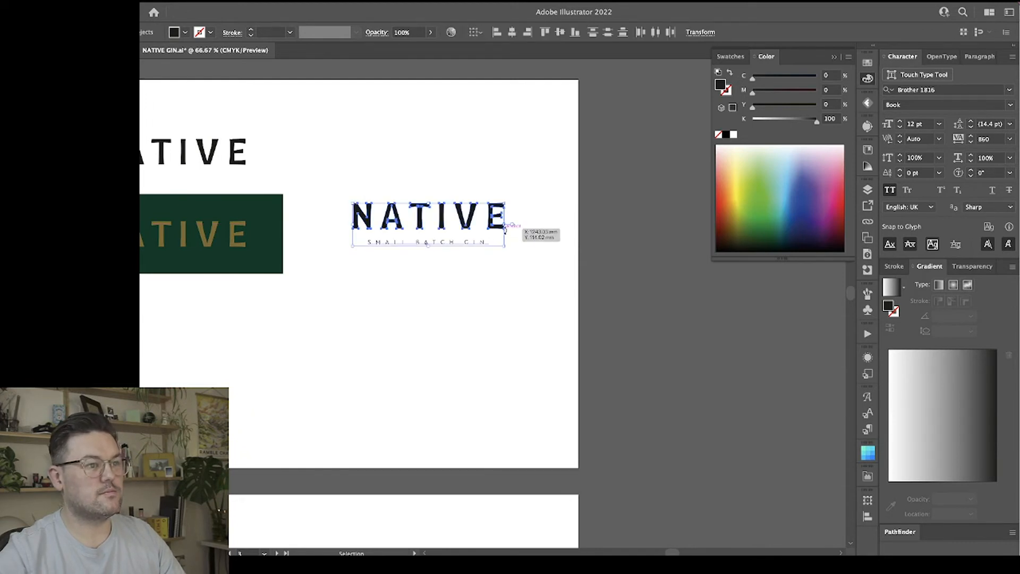
pyautogui.moveTo(505, 223); pyautogui.dragTo(493, 228)
pyautogui.click(489, 288)
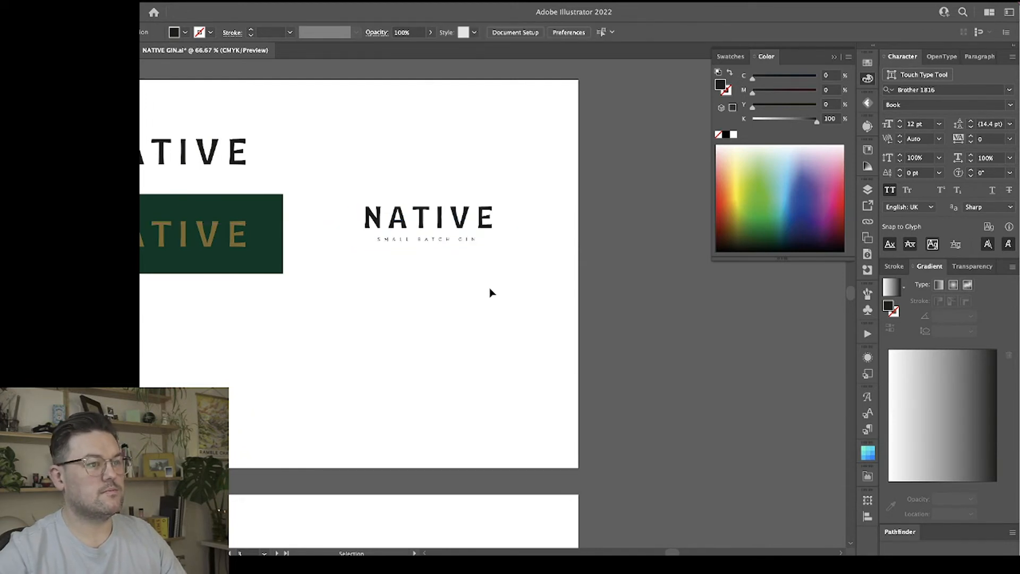
# Hide the floating colour settings that overlap the artboard around the logo.
pyautogui.scroll(2, 490, 288)
pyautogui.scroll(3, 489, 289)
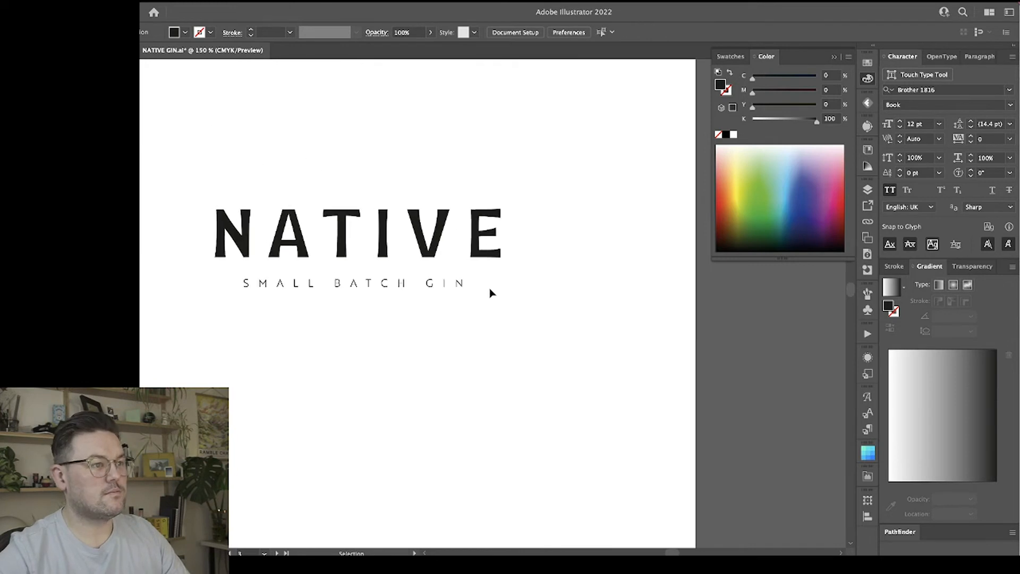
pyautogui.hscroll(-3, 499, 329)
pyautogui.hscroll(1, 505, 337)
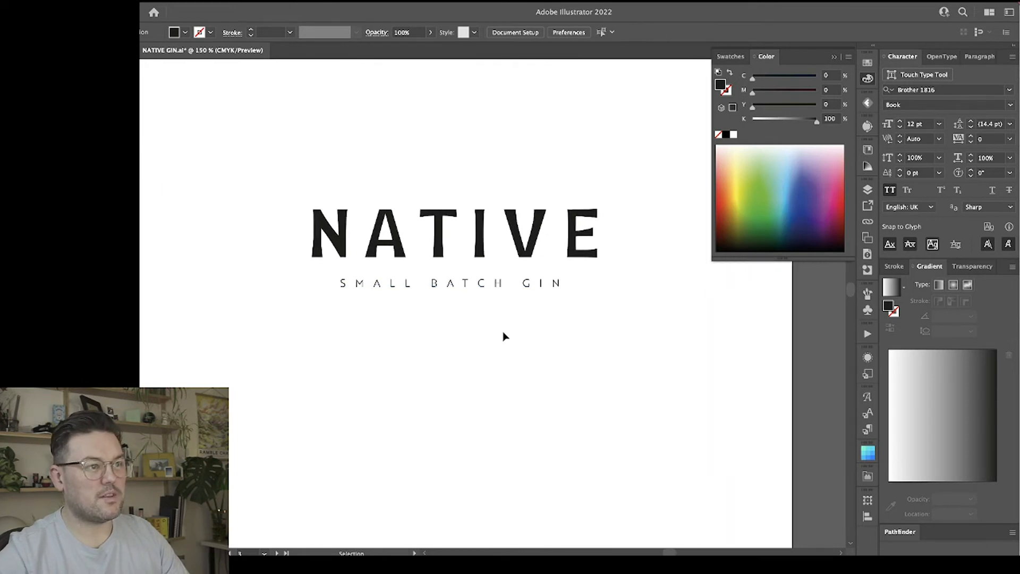
pyautogui.click(867, 79)
pyautogui.scroll(2, 653, 206)
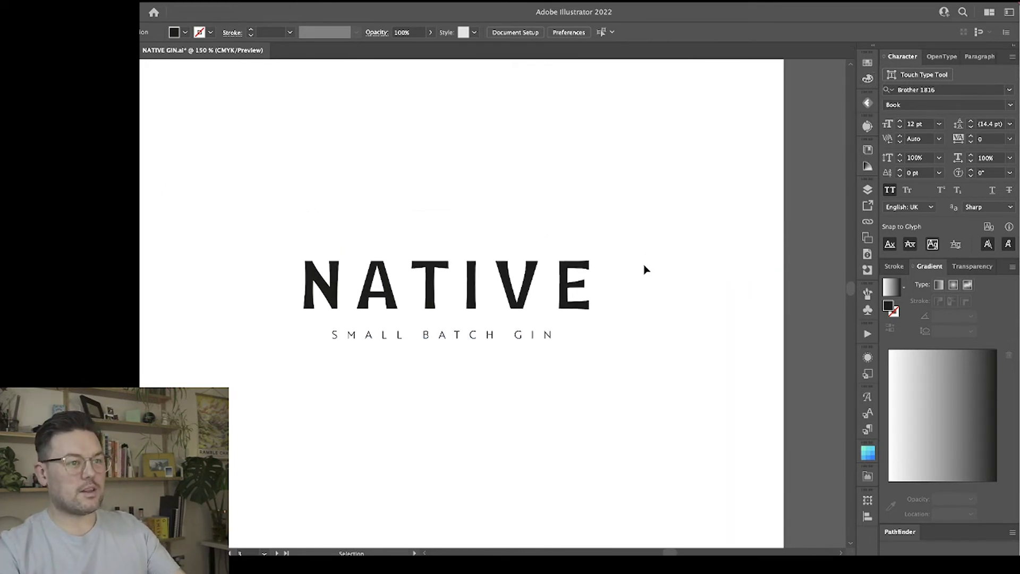
# Inside the NATIVE lettering group, nudge the E slightly closer to the V and the A slightly towards the T.
pyautogui.click(566, 282)
pyautogui.doubleClick(569, 287)
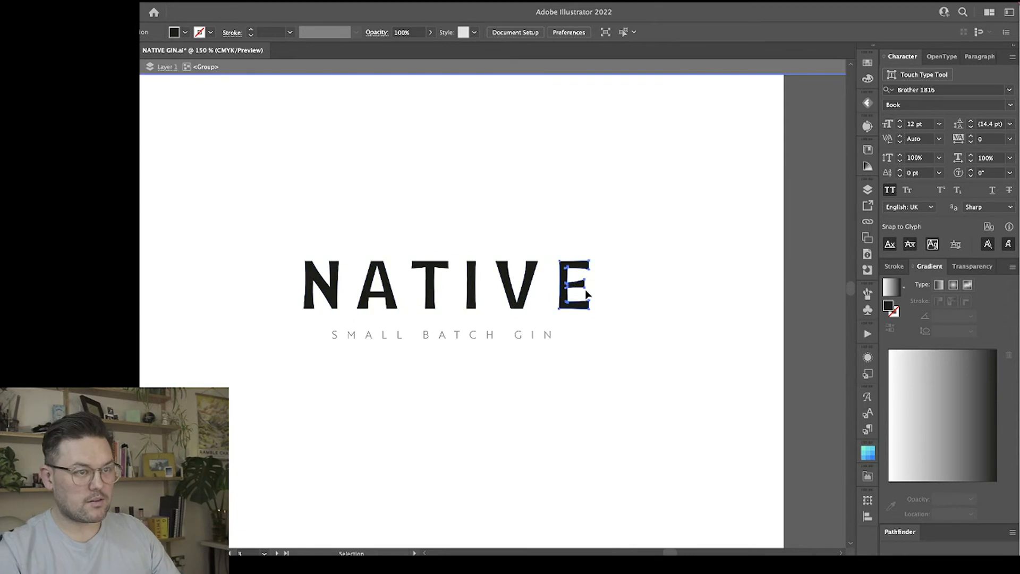
pyautogui.click(639, 316)
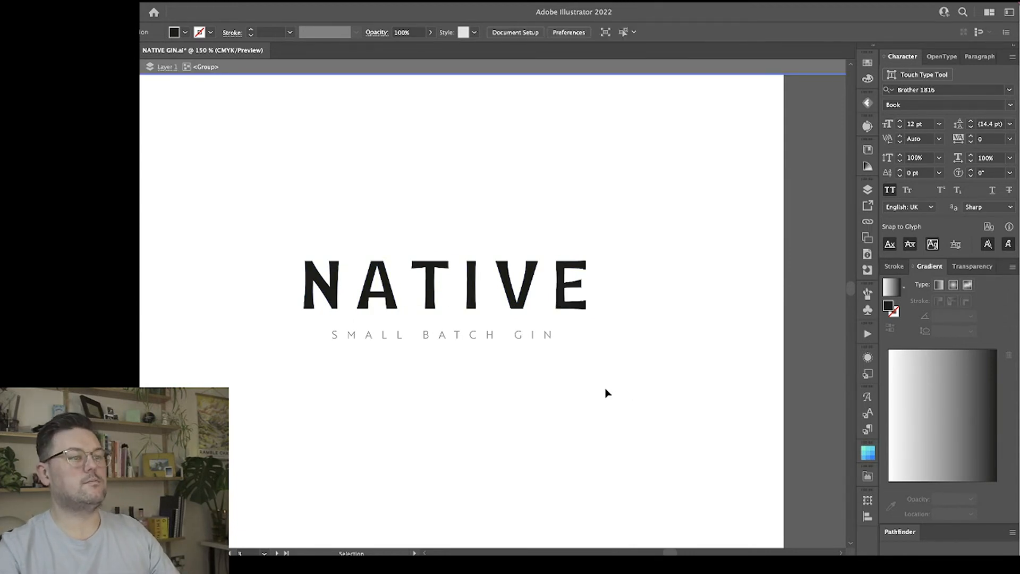
pyautogui.click(397, 296)
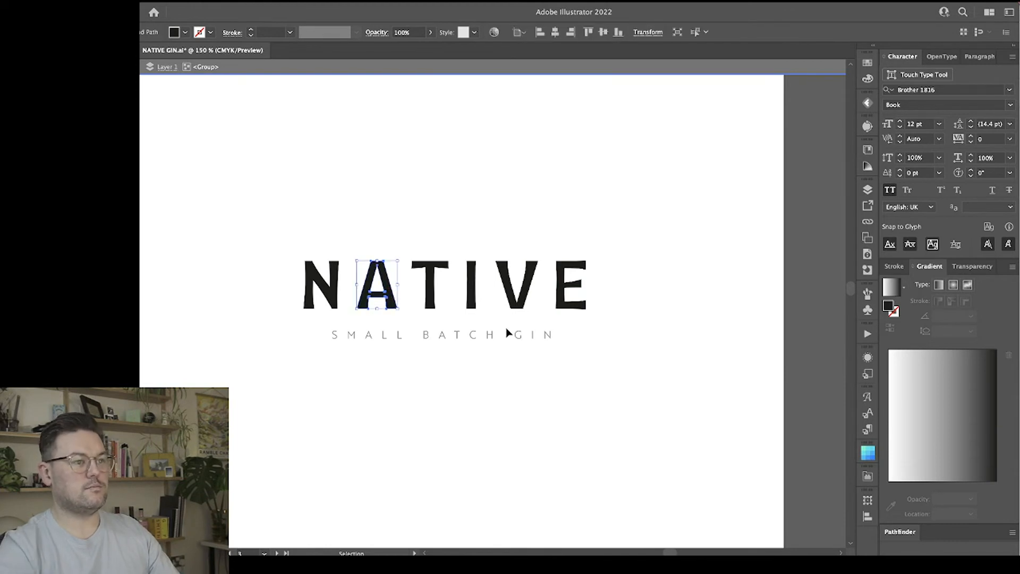
pyautogui.click(614, 365)
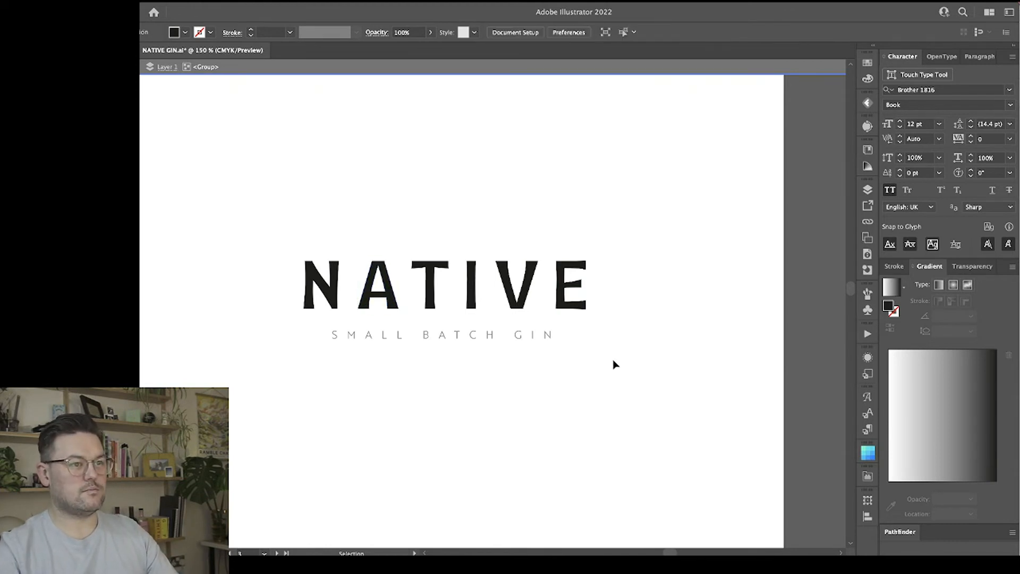
pyautogui.doubleClick(614, 364)
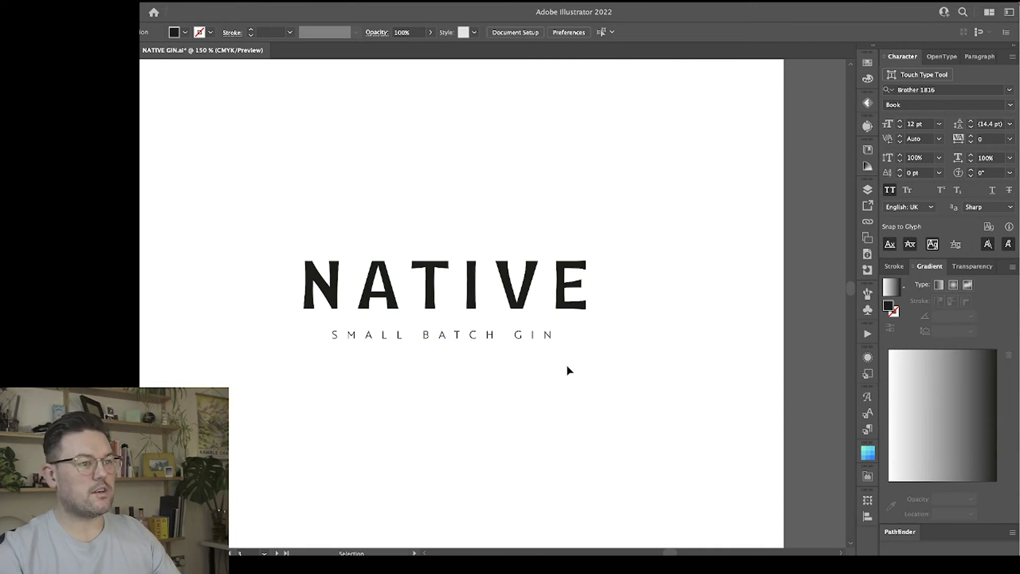
# Examine the letter spacing of the NATIVE logo at several zoom levels.
pyautogui.hscroll(1, 624, 335)
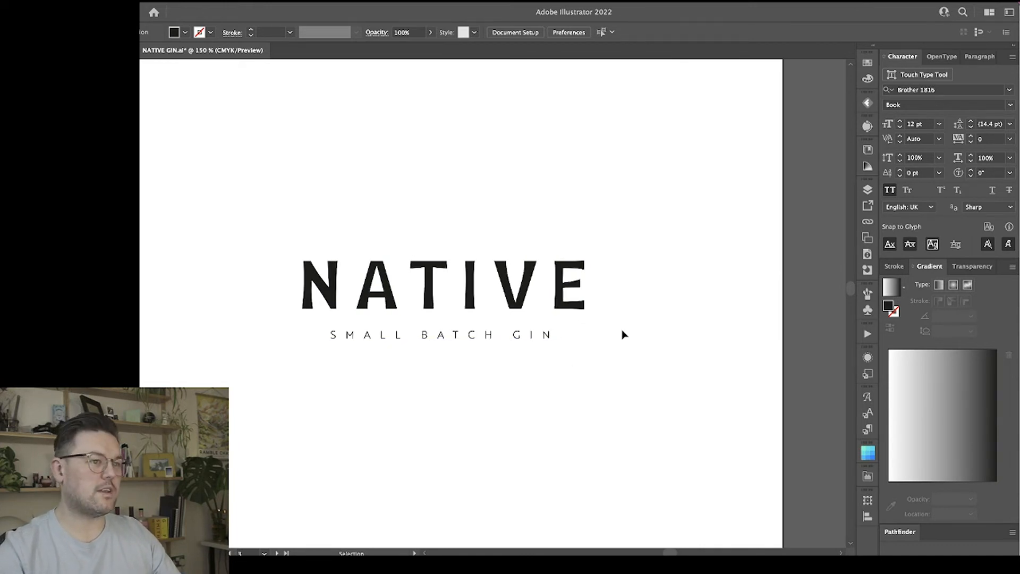
pyautogui.hscroll(-1, 625, 334)
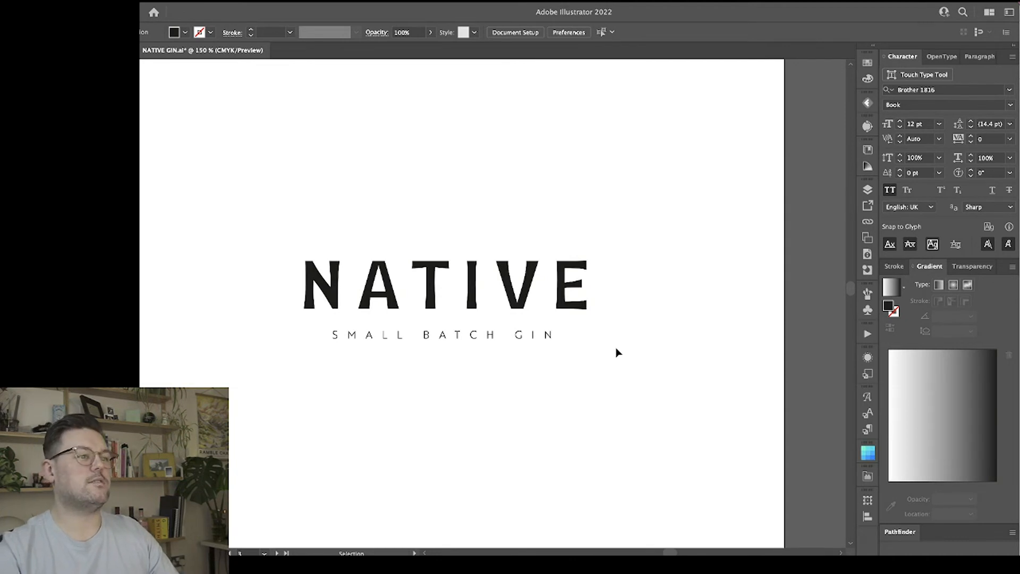
pyautogui.hotkey('ctrl', '=')
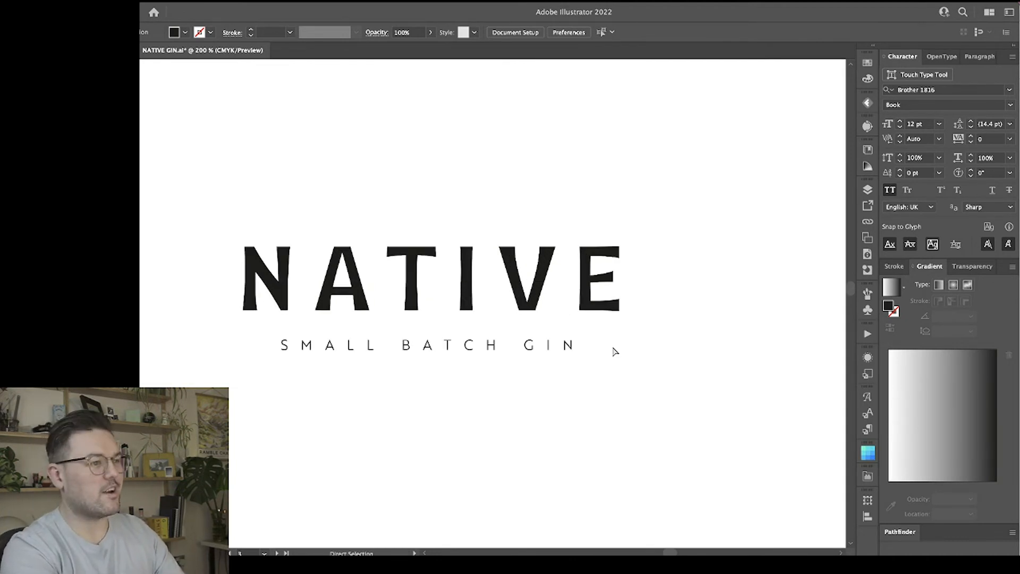
pyautogui.hotkey('ctrl', '-')
pyautogui.hotkey('ctrl', '=')
pyautogui.hotkey('ctrl', '-')
pyautogui.hotkey('ctrl', '-')
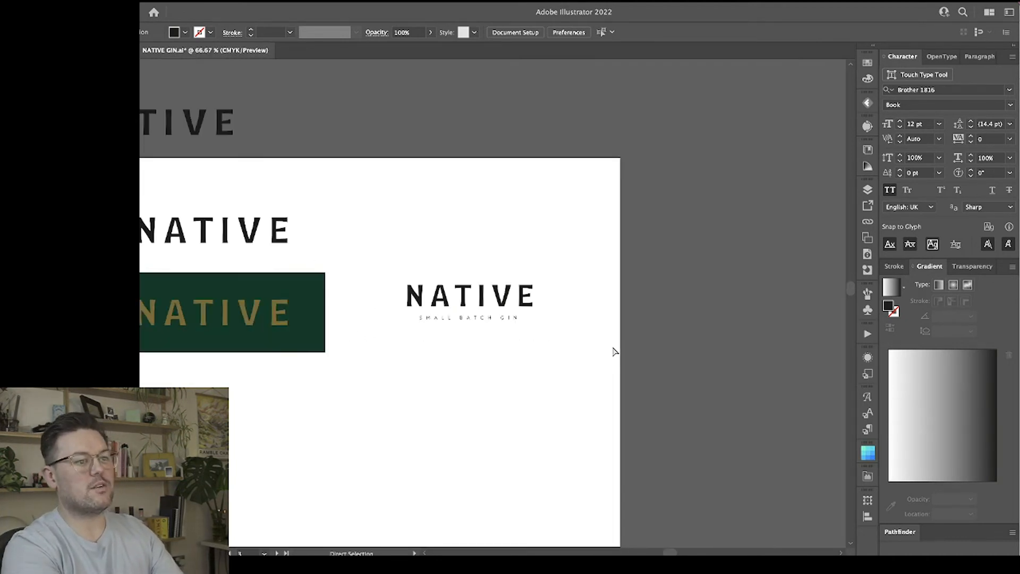
# Refine the diagonal stroke of the letter N by adjusting its upper and lower corner anchor points.
pyautogui.hotkey('ctrl', '=')
pyautogui.hotkey('ctrl', '=')
pyautogui.hotkey('ctrl', '=')
pyautogui.hotkey('ctrl', '=')
pyautogui.press('v')
pyautogui.moveTo(393, 343); pyautogui.dragTo(563, 359)
pyautogui.hotkey('ctrl', '=')
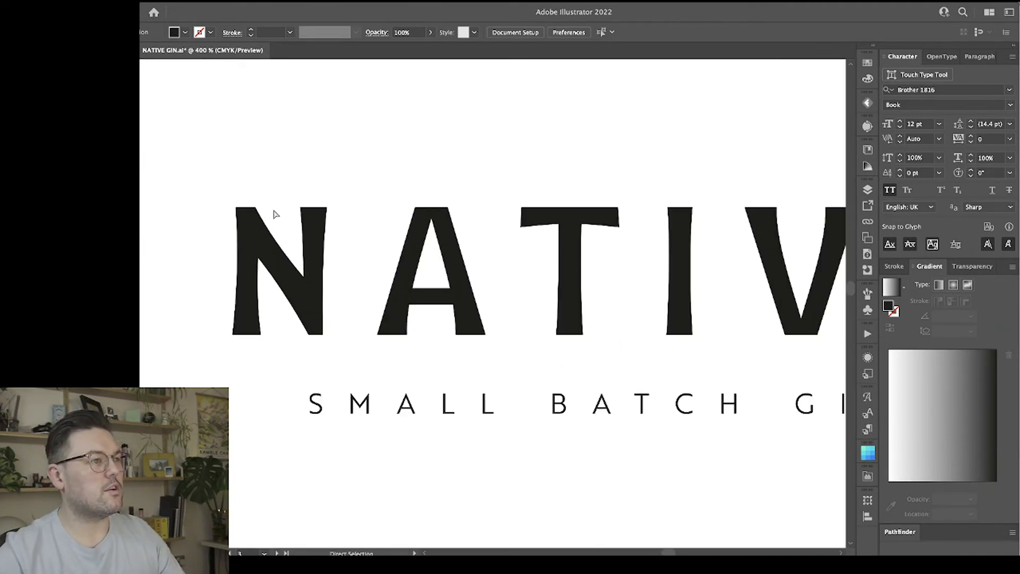
pyautogui.moveTo(269, 212); pyautogui.dragTo(262, 214)
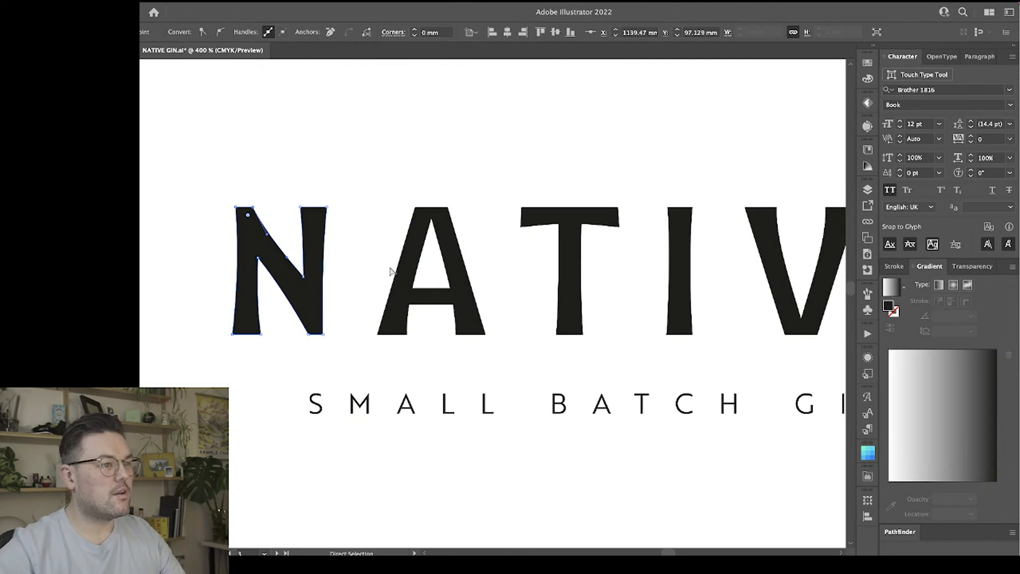
pyautogui.click(346, 369)
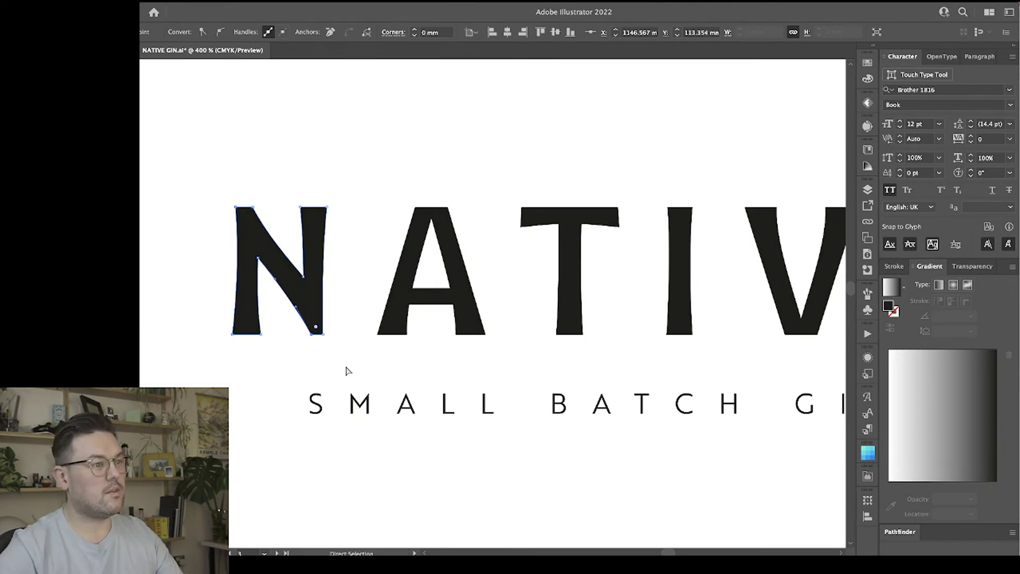
pyautogui.hotkey('ctrl', '-')
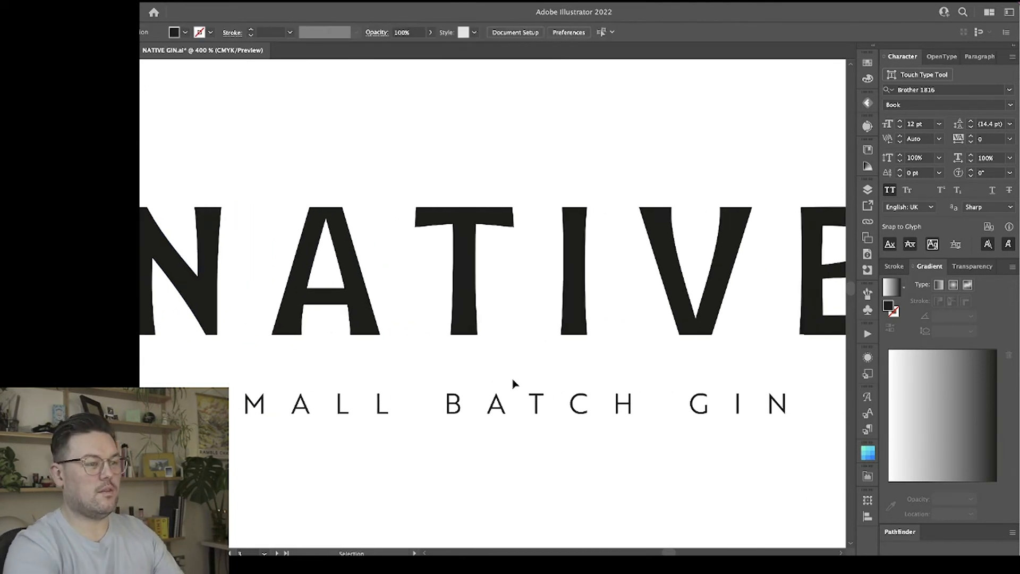
pyautogui.hotkey('ctrl', '-')
pyautogui.hotkey('ctrl', '-')
pyautogui.hscroll(3, 515, 384)
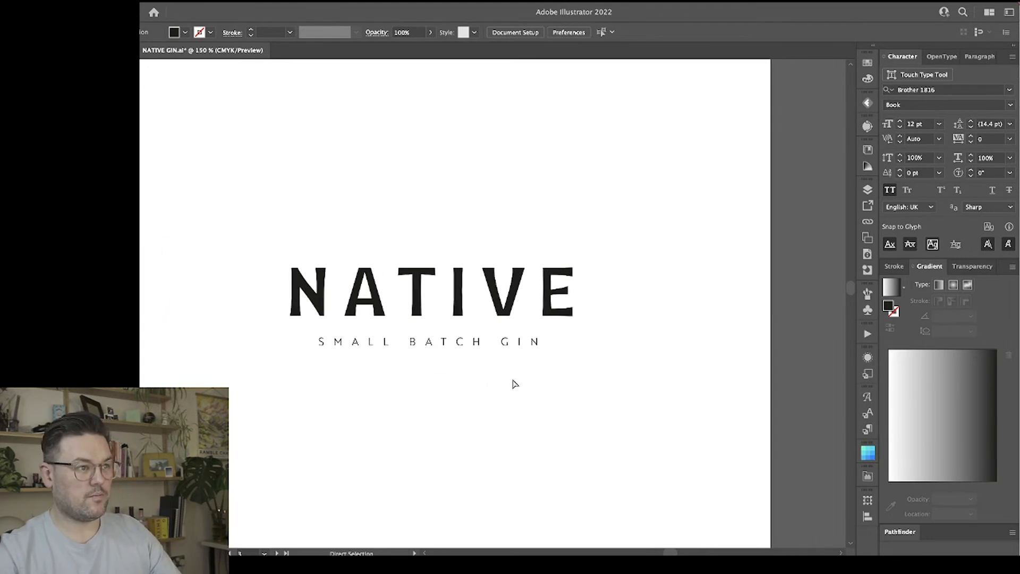
# Copy the letter N from the NATIVE lettering group and place the copy centrally above the wordmark.
pyautogui.press('v')
pyautogui.click(319, 296)
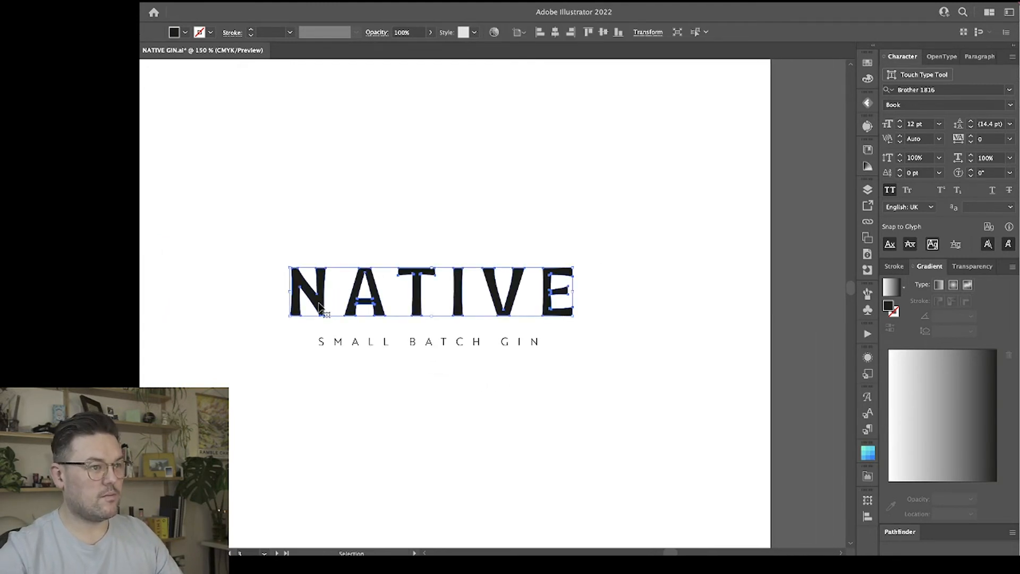
pyautogui.click(412, 223)
pyautogui.doubleClick(319, 296)
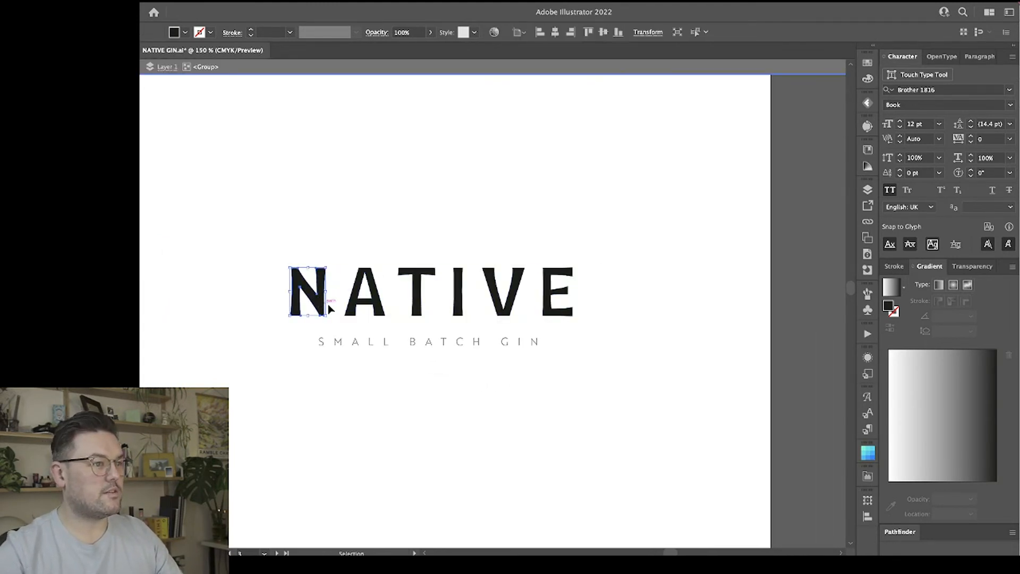
pyautogui.click(319, 296)
pyautogui.click(384, 215)
pyautogui.scroll(1, 384, 220)
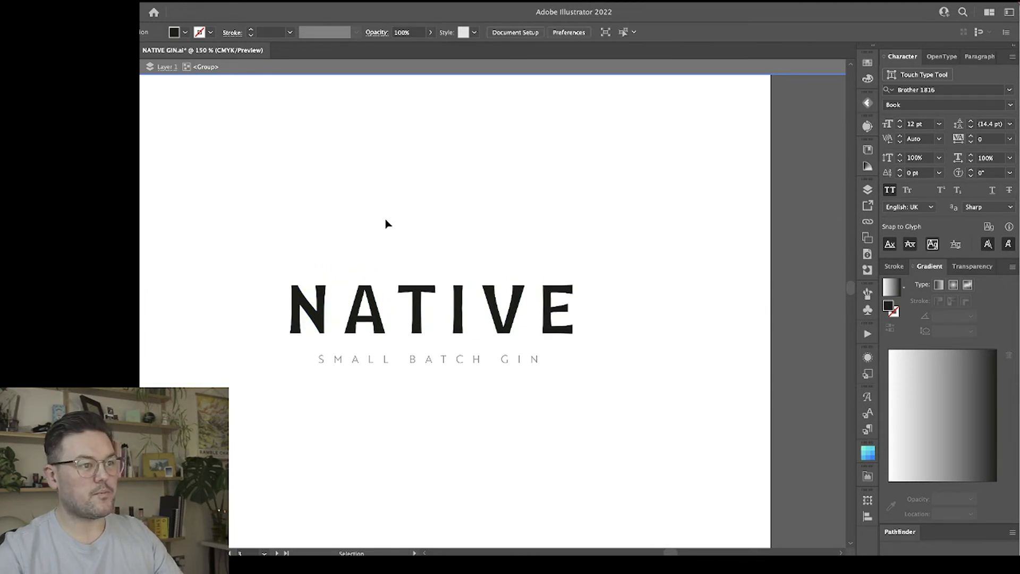
pyautogui.doubleClick(388, 224)
pyautogui.scroll(6, 395, 234)
pyautogui.hotkey('ctrl', 'v')
pyautogui.moveTo(500, 314); pyautogui.dragTo(445, 280)
pyautogui.click(501, 270)
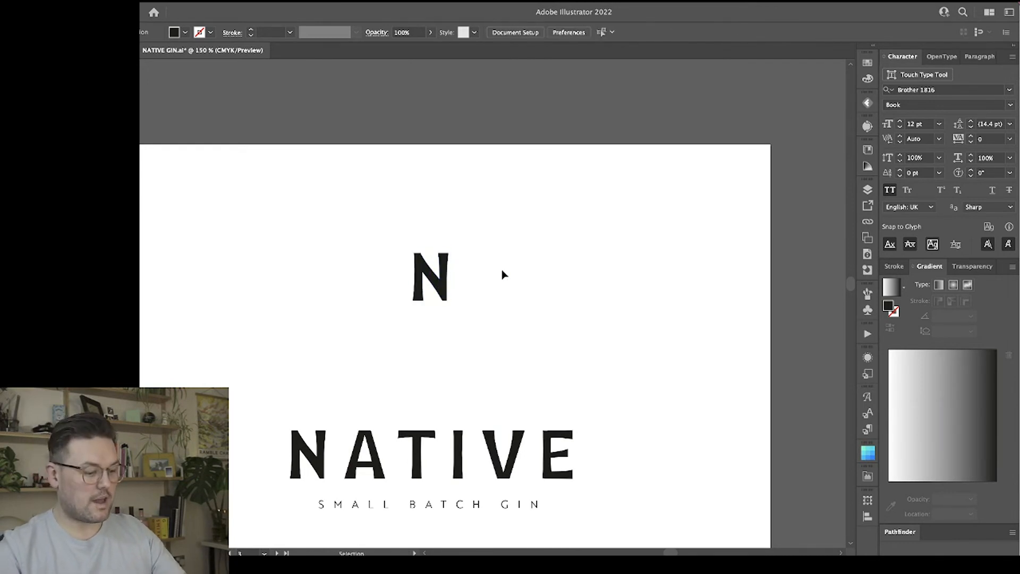
# Draw a rectangle about 22 × 33 mm, swap its fill for a 1 pt outline and centre it around the N.
pyautogui.press('m')
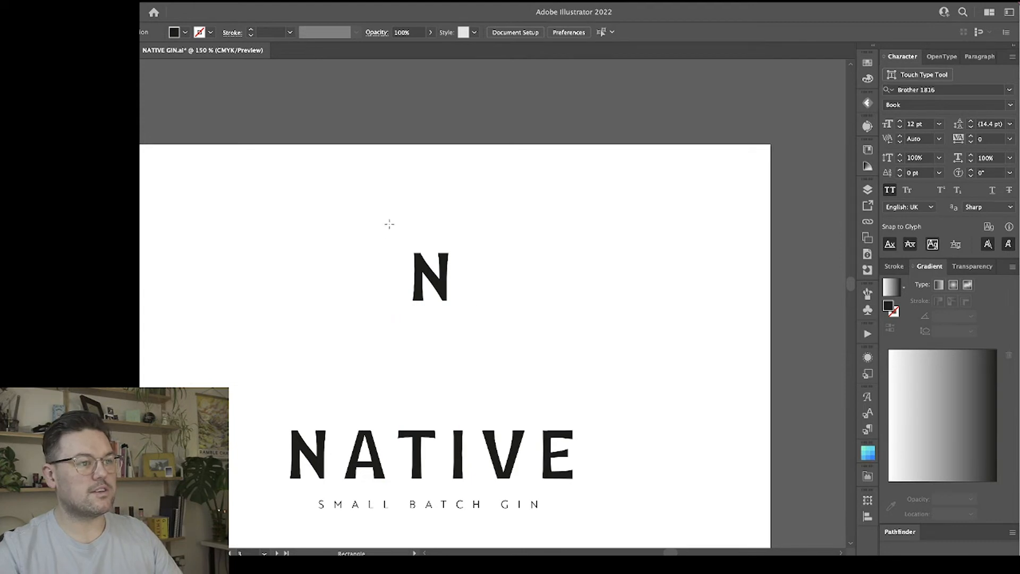
pyautogui.moveTo(389, 224)
pyautogui.mouseDown()
pyautogui.moveTo(469, 318)
pyautogui.moveTo(494, 328)
pyautogui.mouseUp()
pyautogui.hotkey('ctrl', 'z')
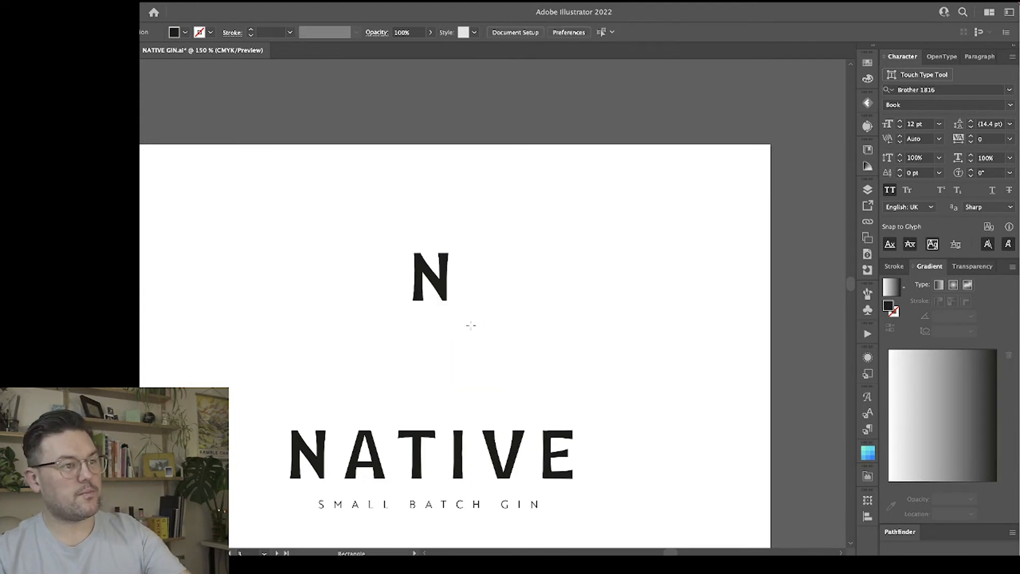
pyautogui.moveTo(489, 207); pyautogui.dragTo(554, 304)
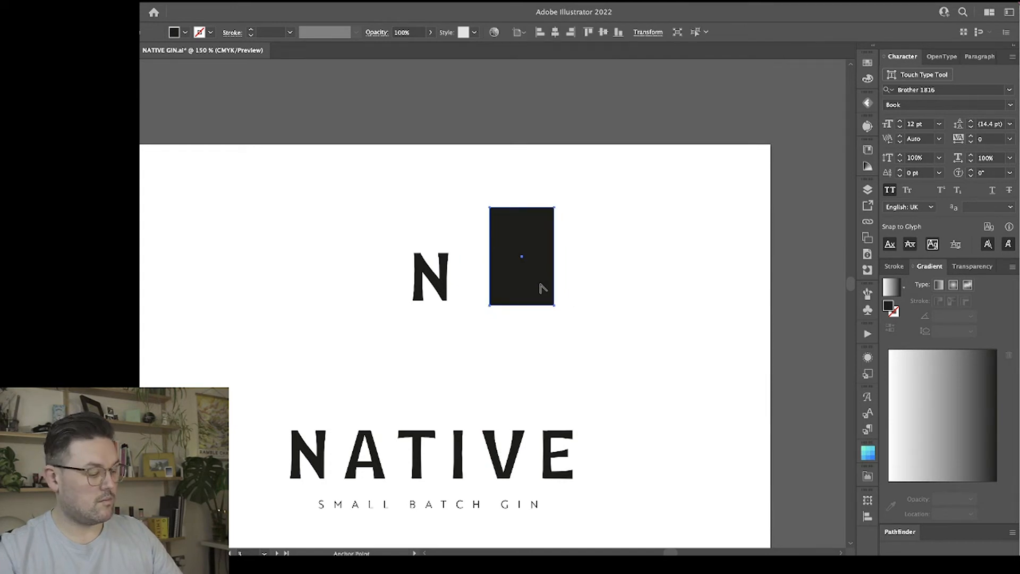
pyautogui.hotkey('shift', 'x')
pyautogui.moveTo(556, 269)
pyautogui.mouseDown()
pyautogui.moveTo(489, 303)
pyautogui.moveTo(467, 287)
pyautogui.mouseUp()
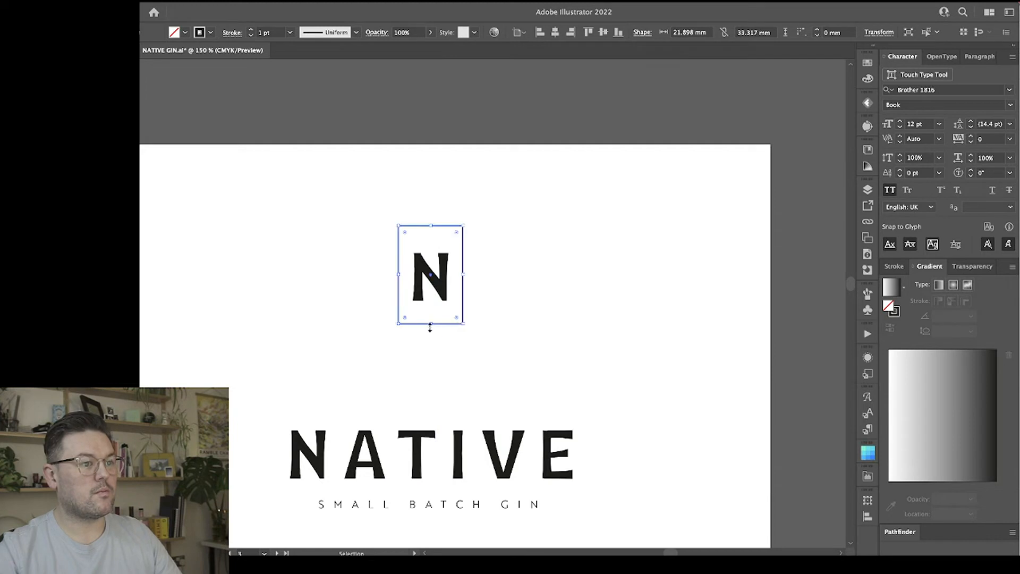
# Enlarge the rectangle around the N to about 26.5 × 38.5 mm and fully round its corners into a pill shape.
pyautogui.moveTo(430, 324); pyautogui.dragTo(430, 332)
pyautogui.moveTo(463, 276); pyautogui.dragTo(470, 275)
pyautogui.click(519, 257)
pyautogui.click(469, 225)
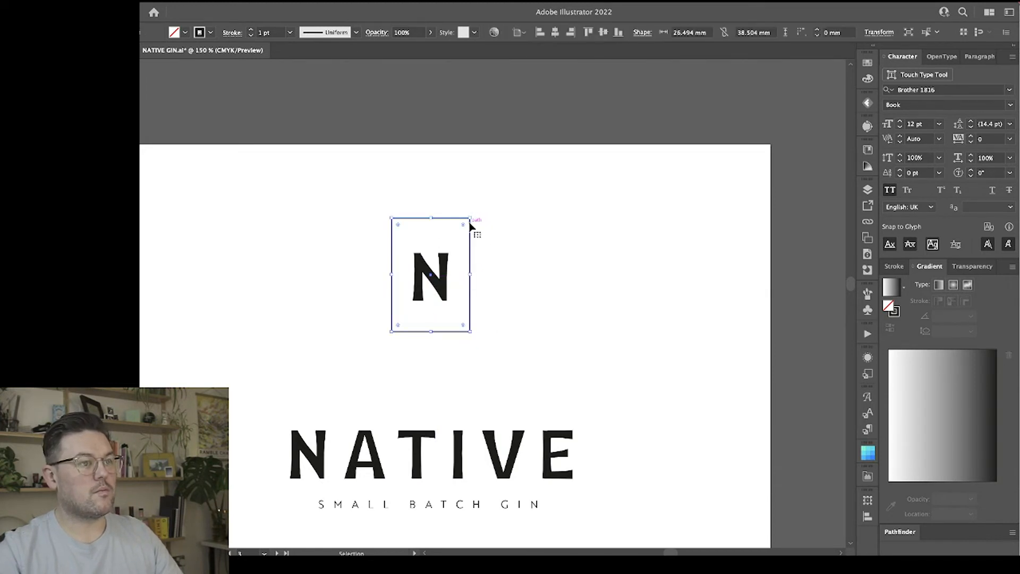
pyautogui.moveTo(462, 228); pyautogui.dragTo(425, 334)
pyautogui.click(560, 272)
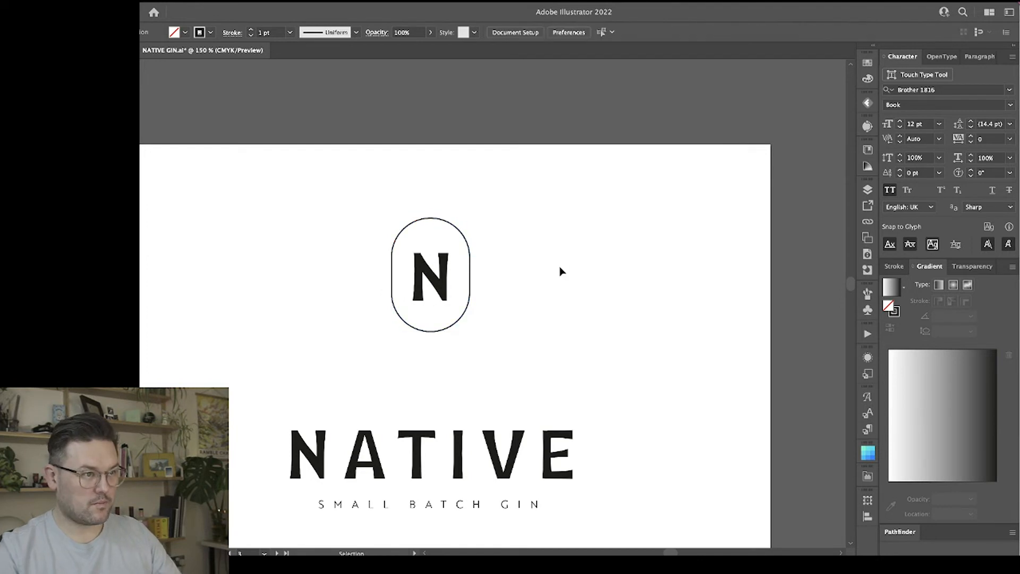
# Scale the standalone N down slightly and centre-align it with the pill outline.
pyautogui.press('super+equal')
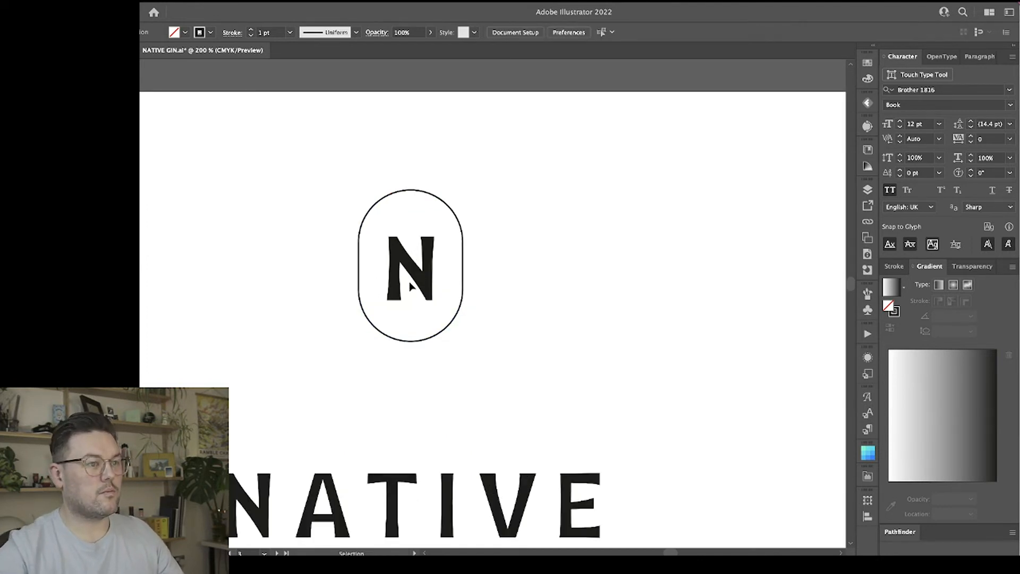
pyautogui.click(412, 281)
pyautogui.moveTo(433, 269); pyautogui.dragTo(432, 270)
pyautogui.click(512, 272)
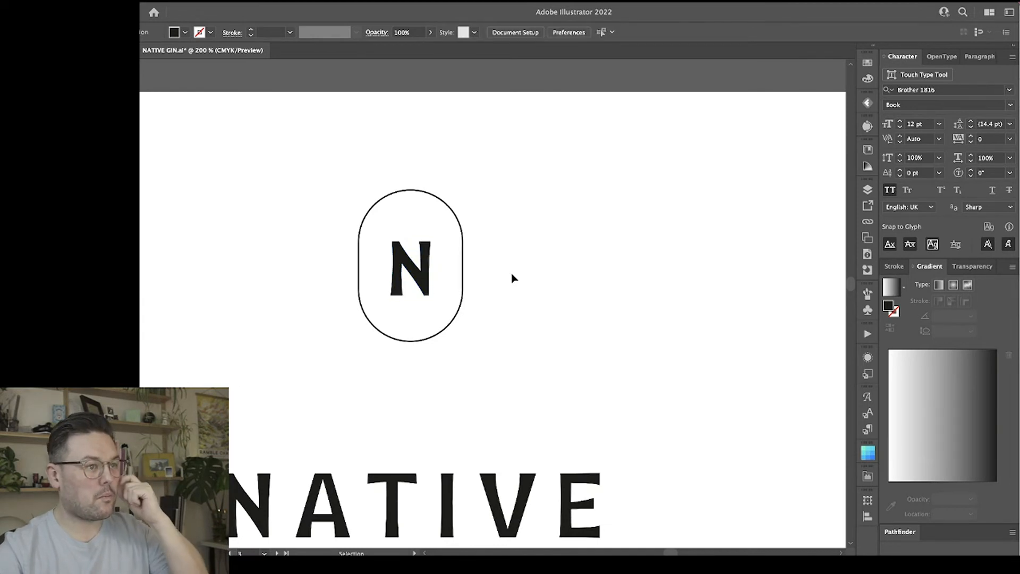
pyautogui.moveTo(510, 307); pyautogui.dragTo(433, 242)
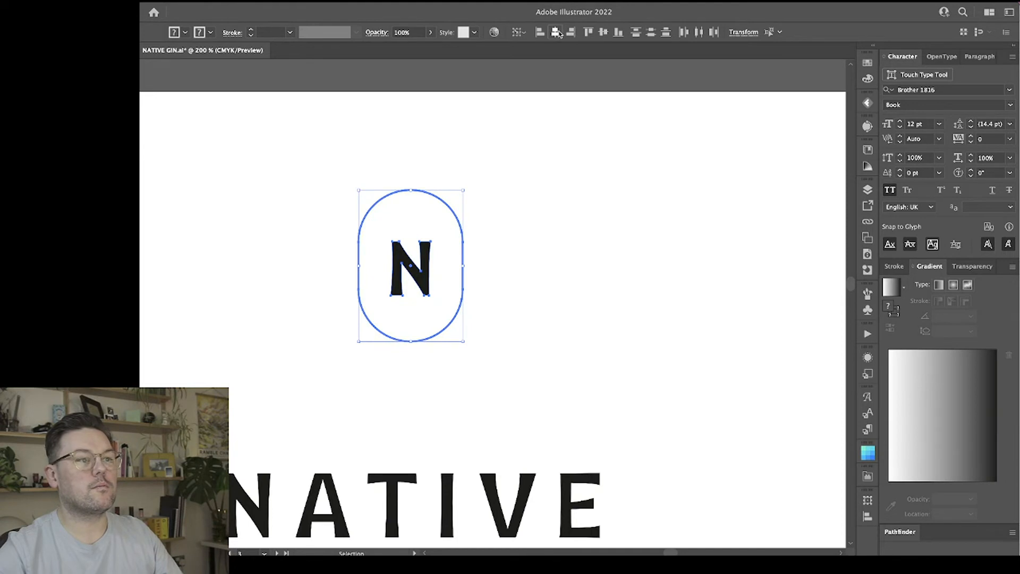
pyautogui.click(520, 321)
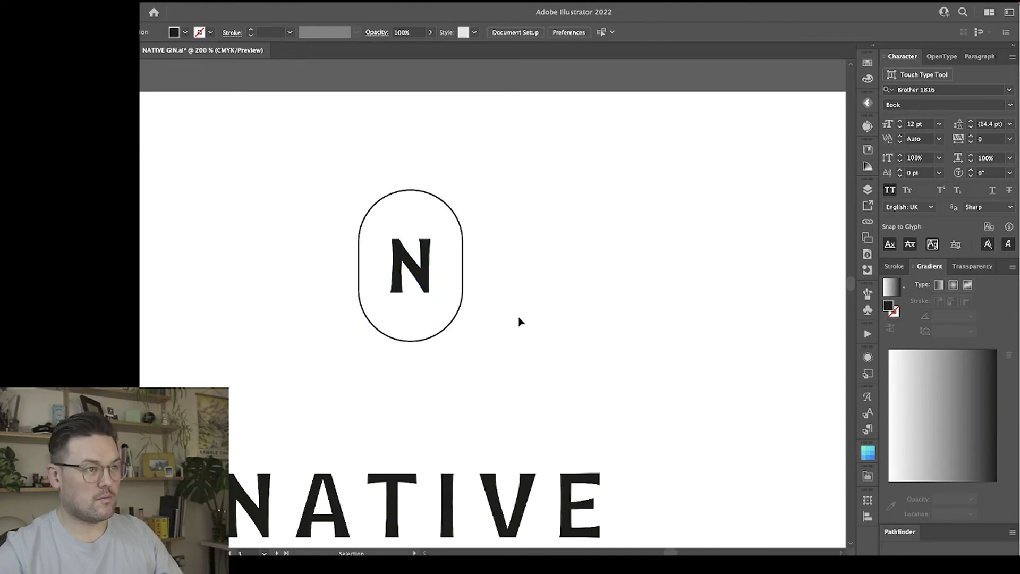
# Add a separate text line reading "NATIVE • SMALL BATCH • PREMIUM GIN" beside the pill outline.
pyautogui.press('t')
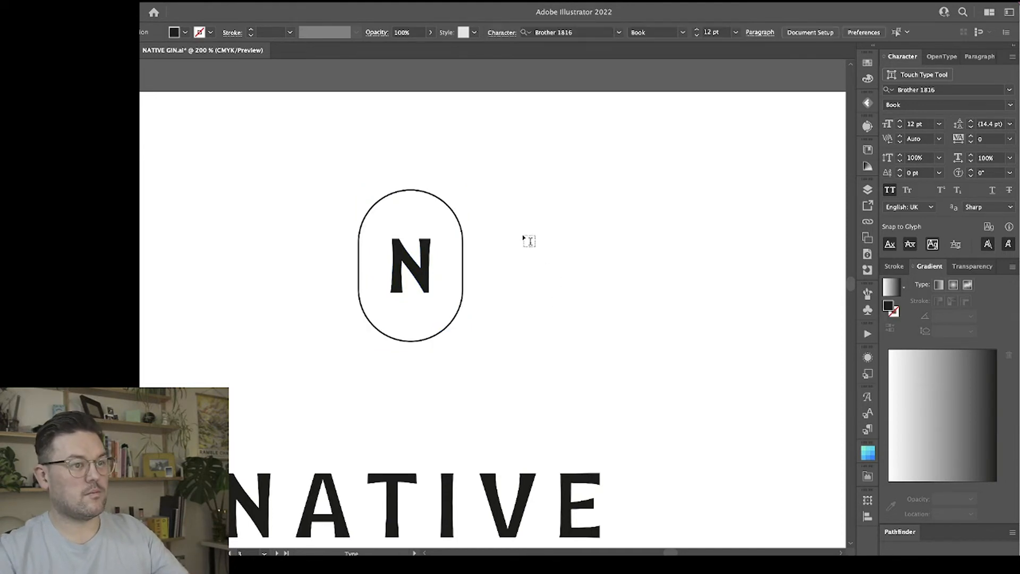
pyautogui.click(524, 237)
pyautogui.write('NATIVE')
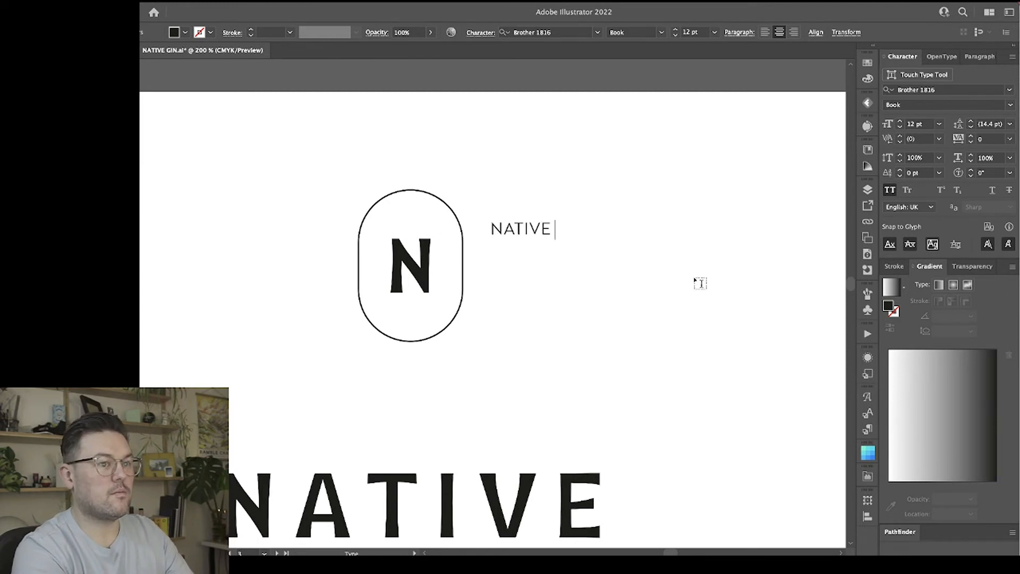
pyautogui.write(' •')
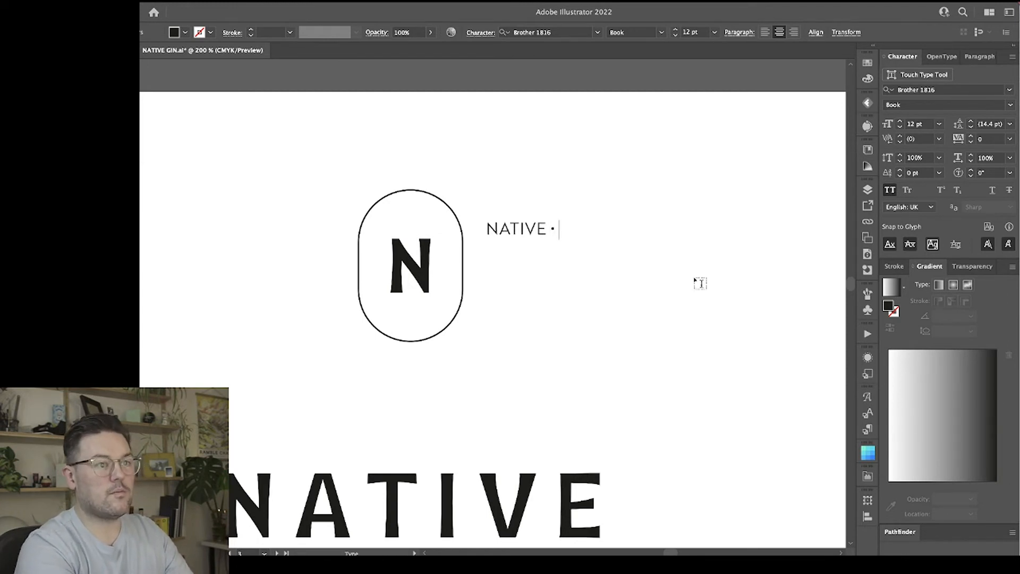
pyautogui.write(' SMALL')
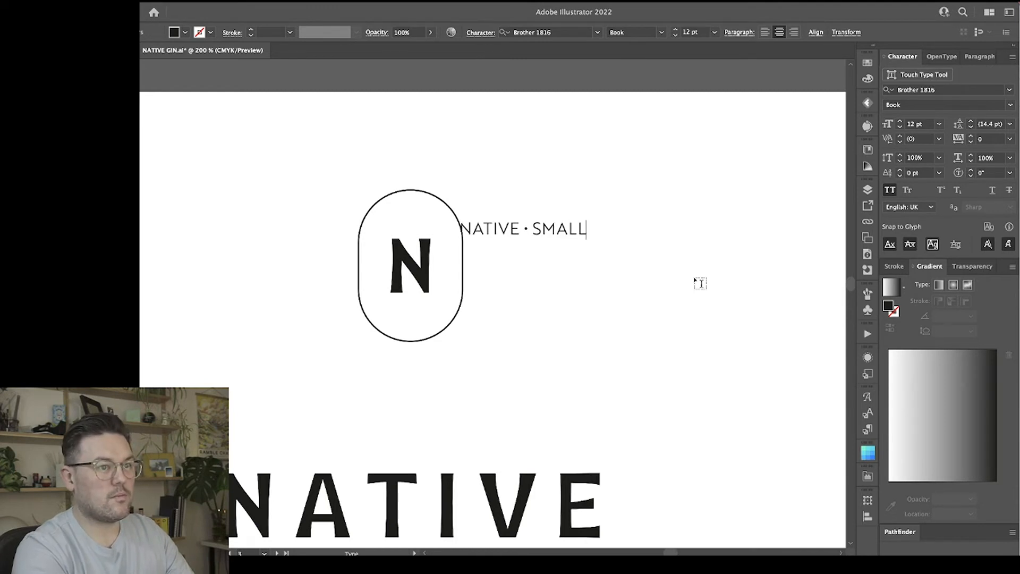
pyautogui.write(' BATCH')
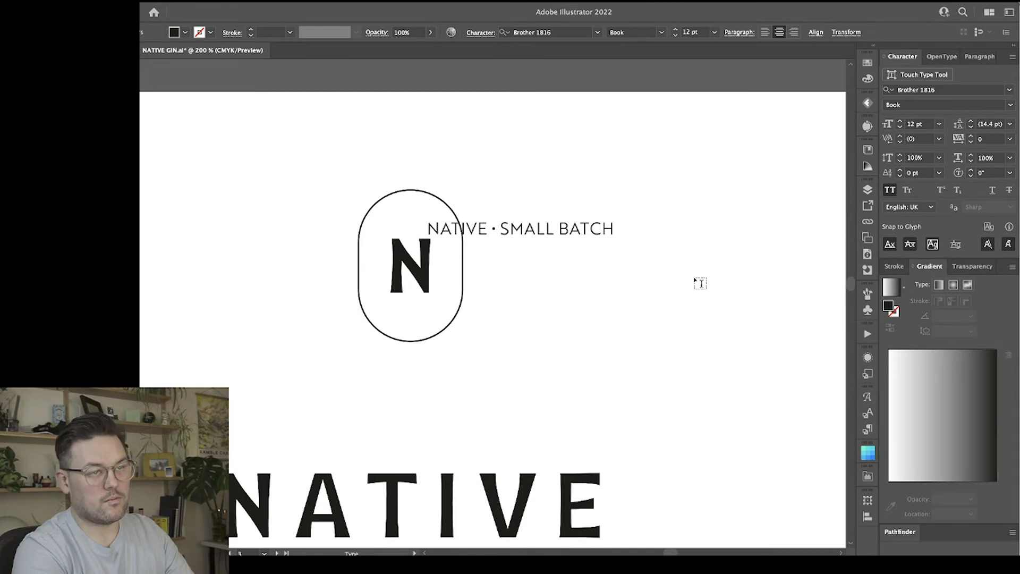
pyautogui.write(' •')
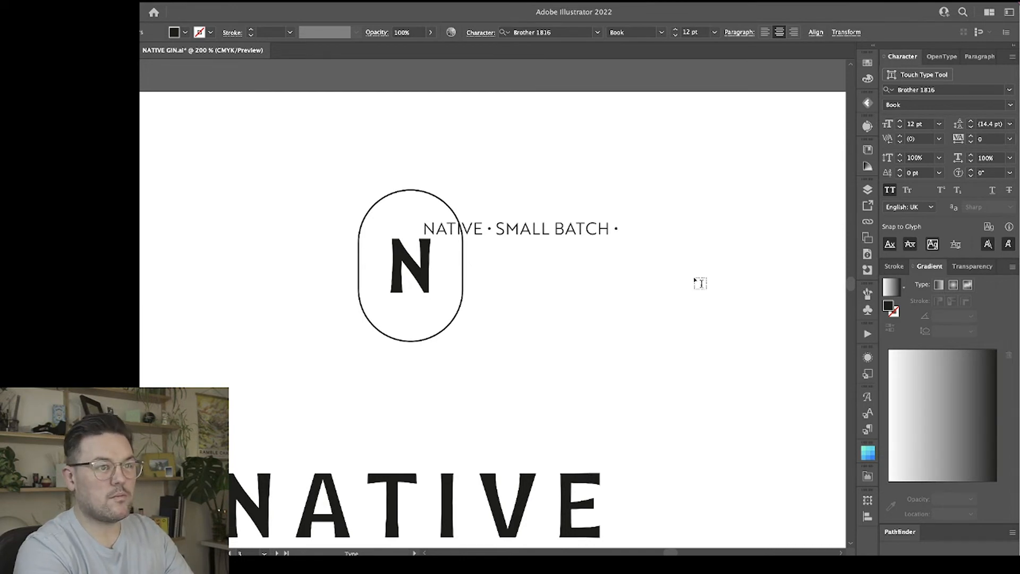
pyautogui.write(' PREMI')
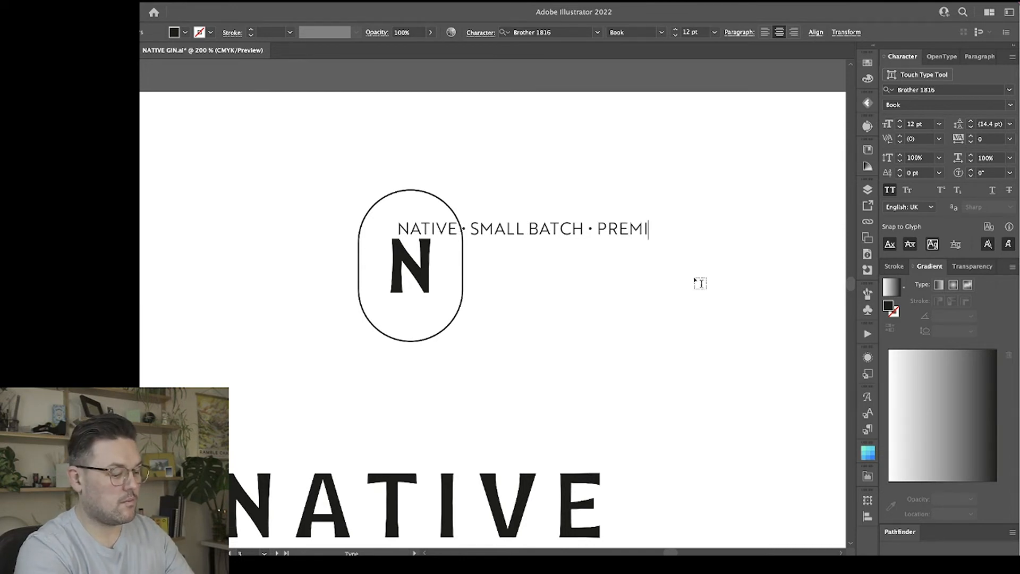
pyautogui.write('UM GIN')
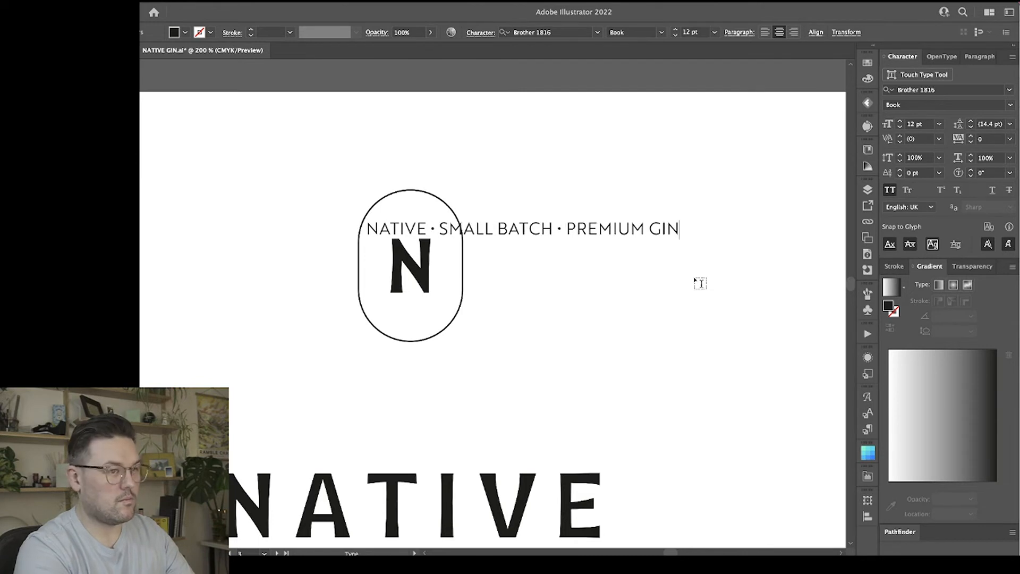
# Move the new text line clear of the pill outline into the empty area up and to its right.
pyautogui.press('Escape')
pyautogui.hscroll(4, 613, 319)
pyautogui.scroll(-1, 613, 319)
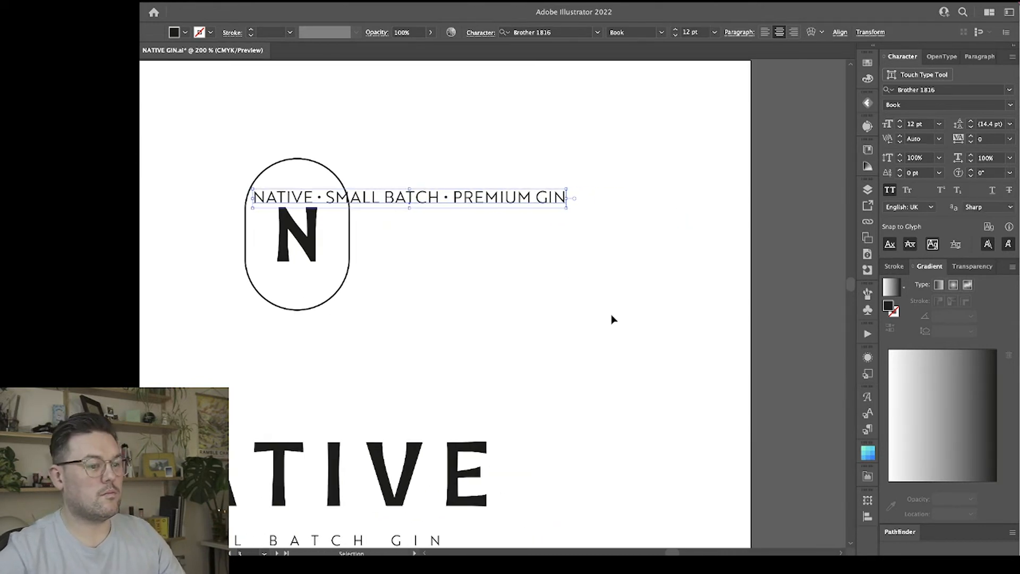
pyautogui.moveTo(485, 201); pyautogui.dragTo(631, 142)
pyautogui.click(549, 272)
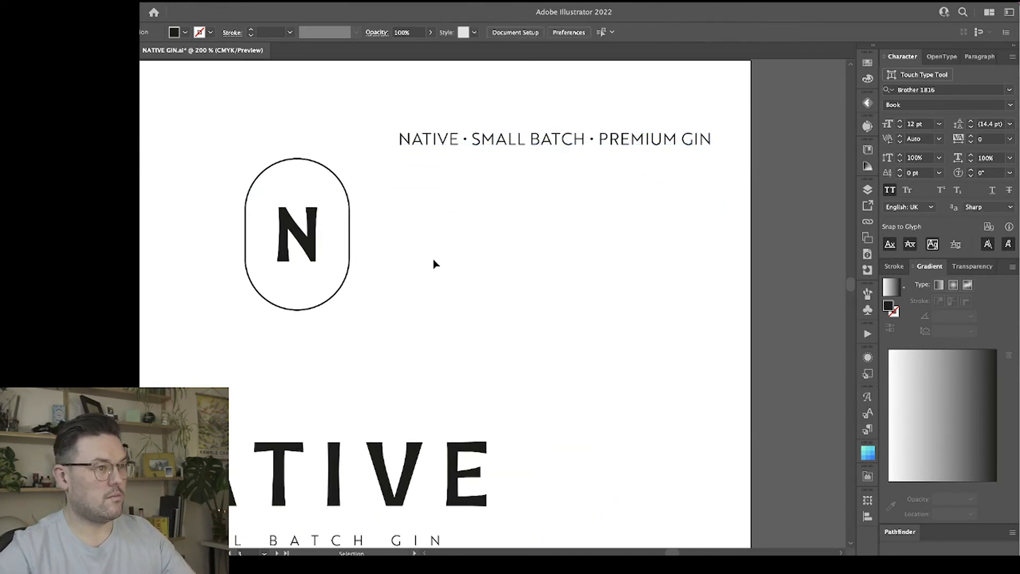
# Try to scale the pill outline inward around the N.
pyautogui.click(351, 216)
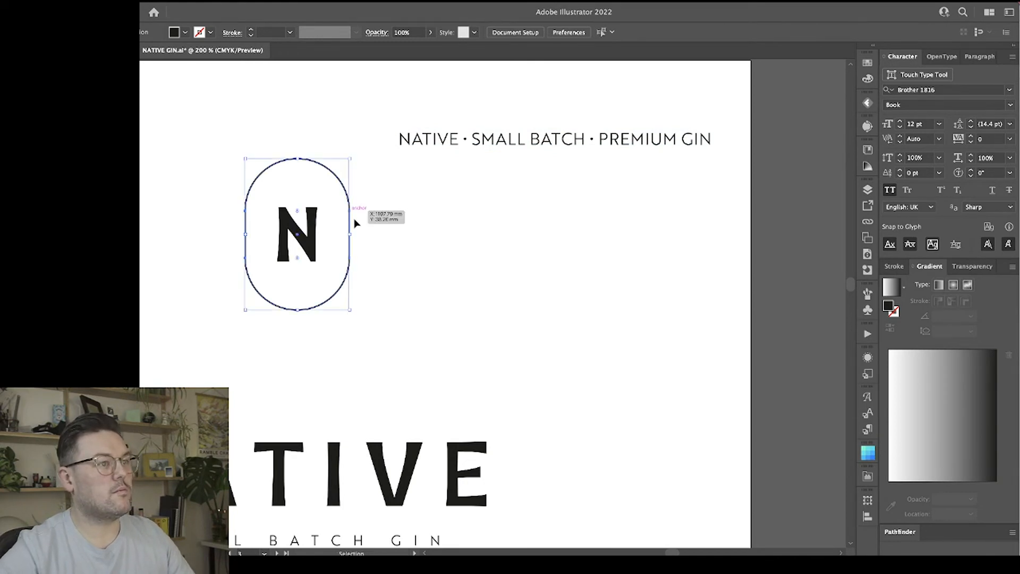
pyautogui.hscroll(-5, 367, 223)
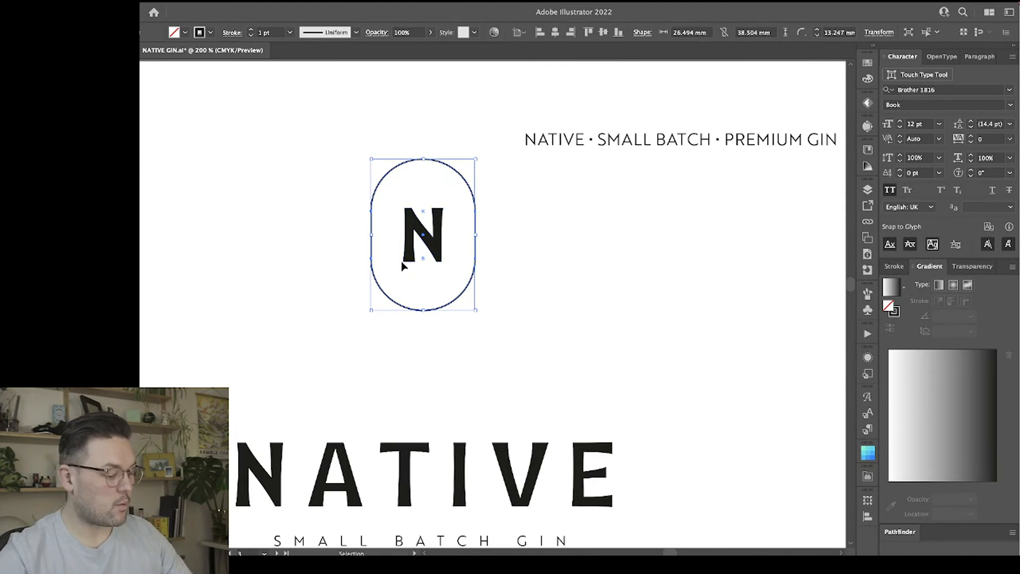
pyautogui.press('a')
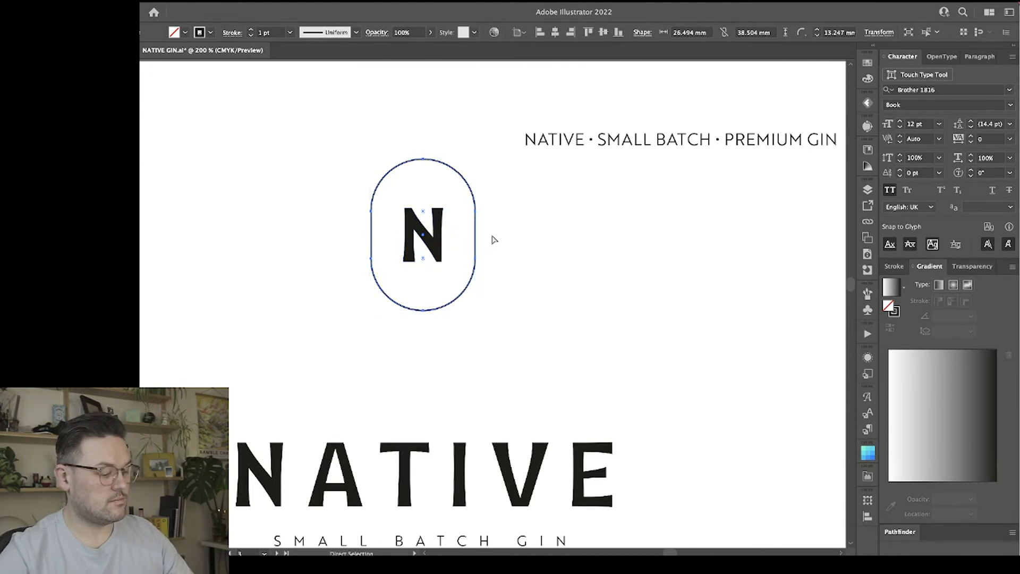
pyautogui.press('v')
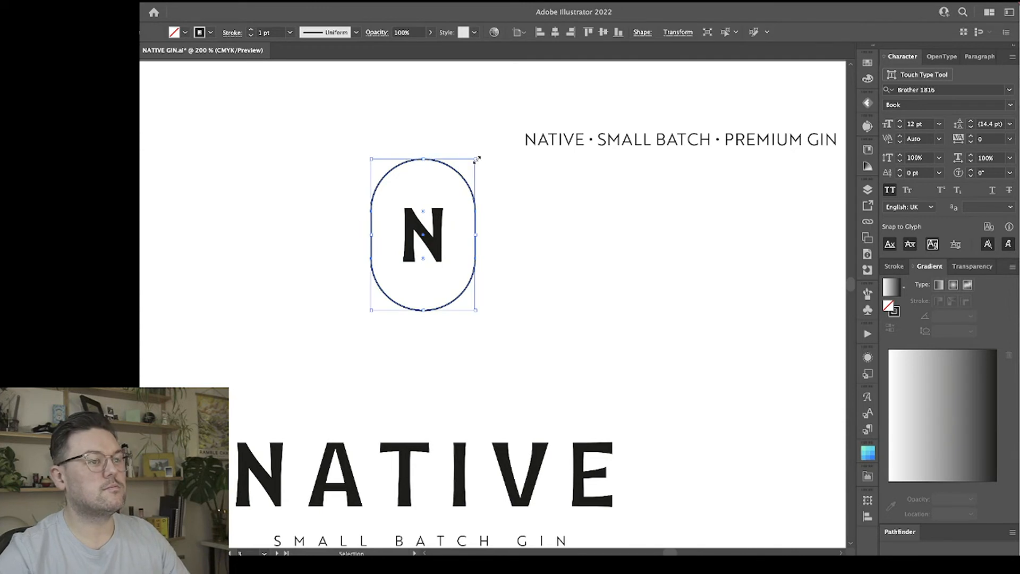
pyautogui.moveTo(477, 159); pyautogui.dragTo(468, 170)
pyautogui.press('a')
pyautogui.press('super+z')
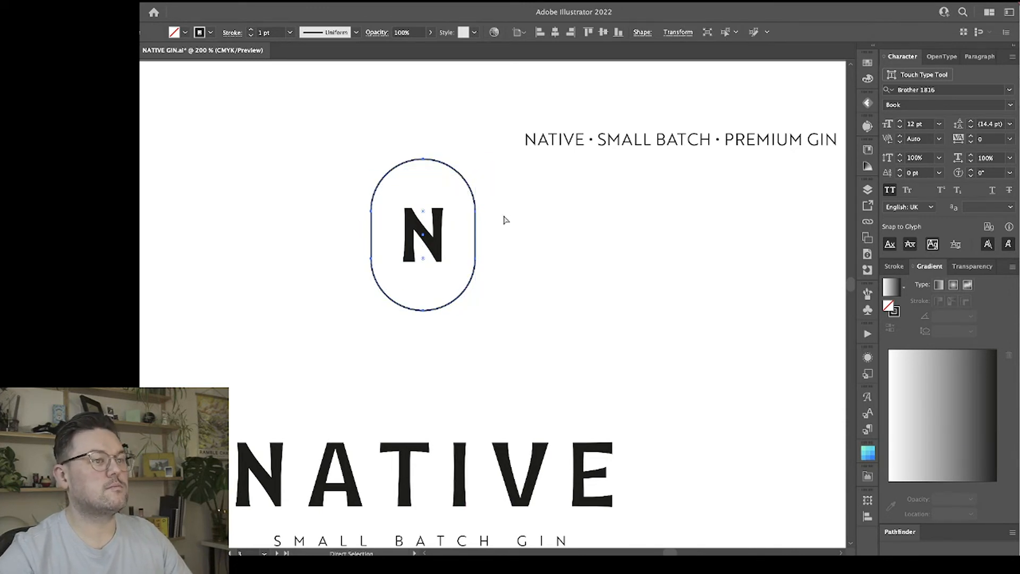
# Expand the pill outline's fill and stroke, and create a smaller concentric copy inside it around the N.
pyautogui.press('v')
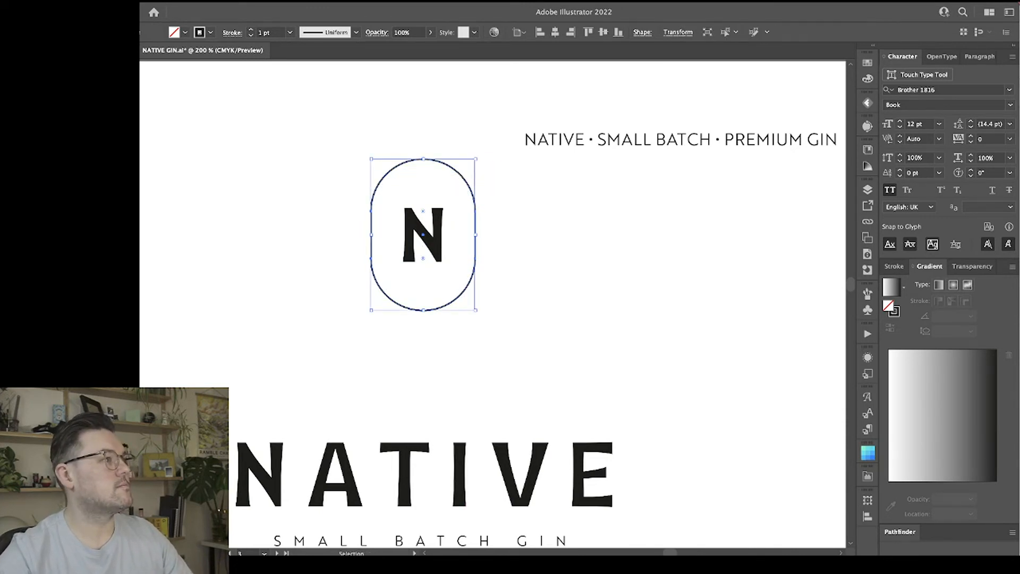
pyautogui.click(422, 199)
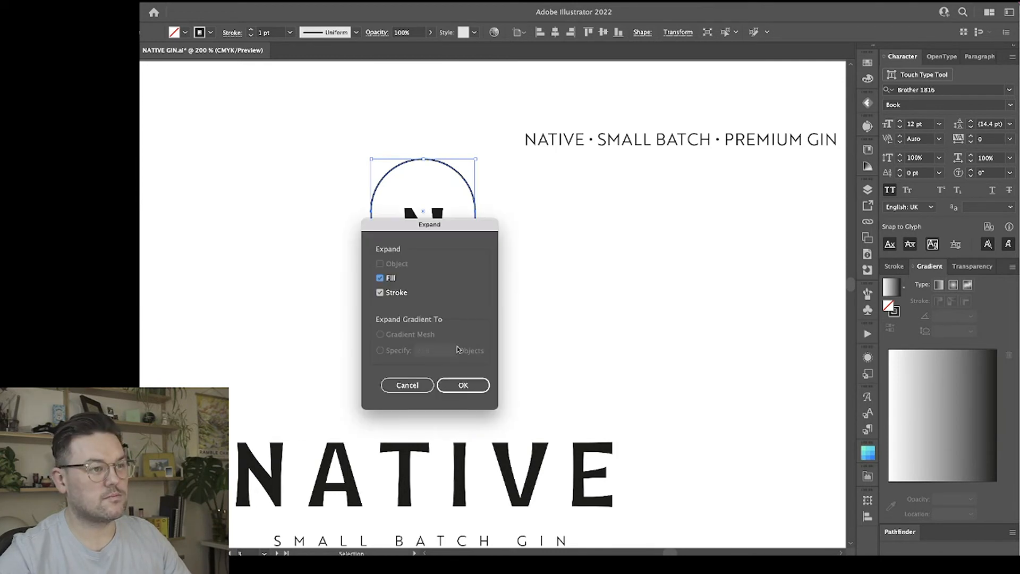
pyautogui.click(462, 386)
pyautogui.moveTo(476, 158); pyautogui.dragTo(459, 279)
pyautogui.press('super+equal')
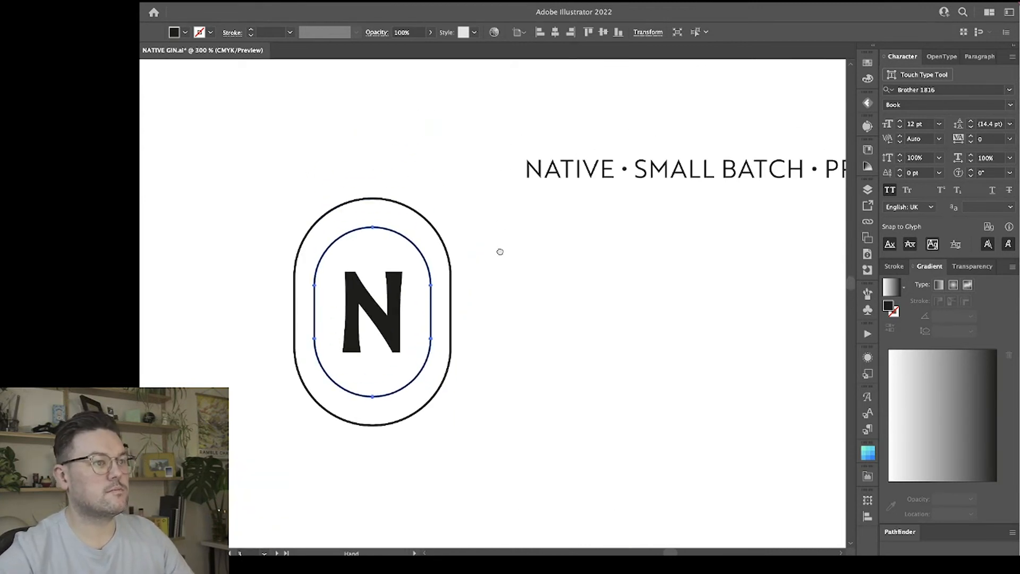
# Move the inner pill slightly upward and try to extend its lower end using the two lower side anchor points.
pyautogui.moveTo(392, 234); pyautogui.dragTo(389, 228)
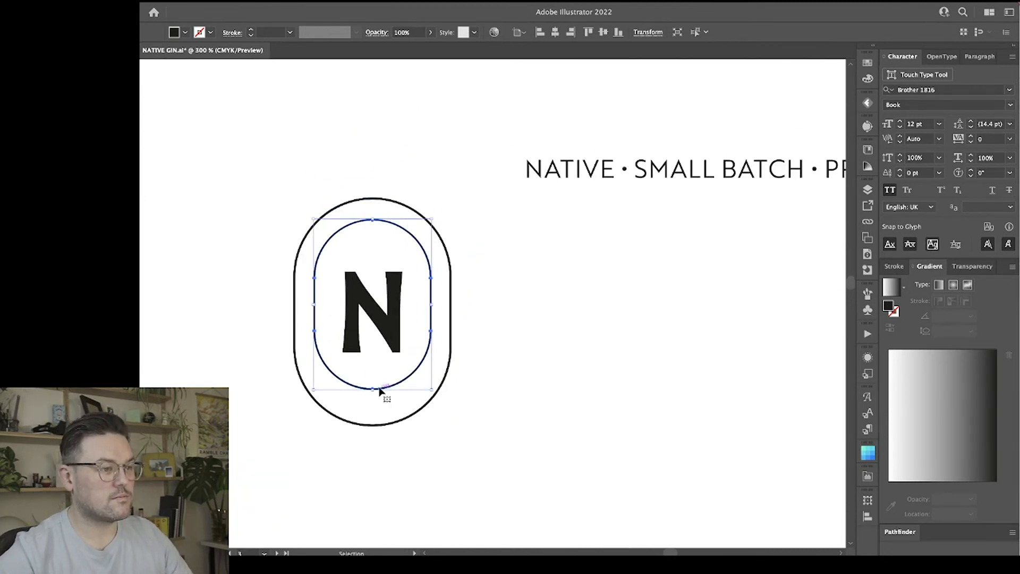
pyautogui.press('a')
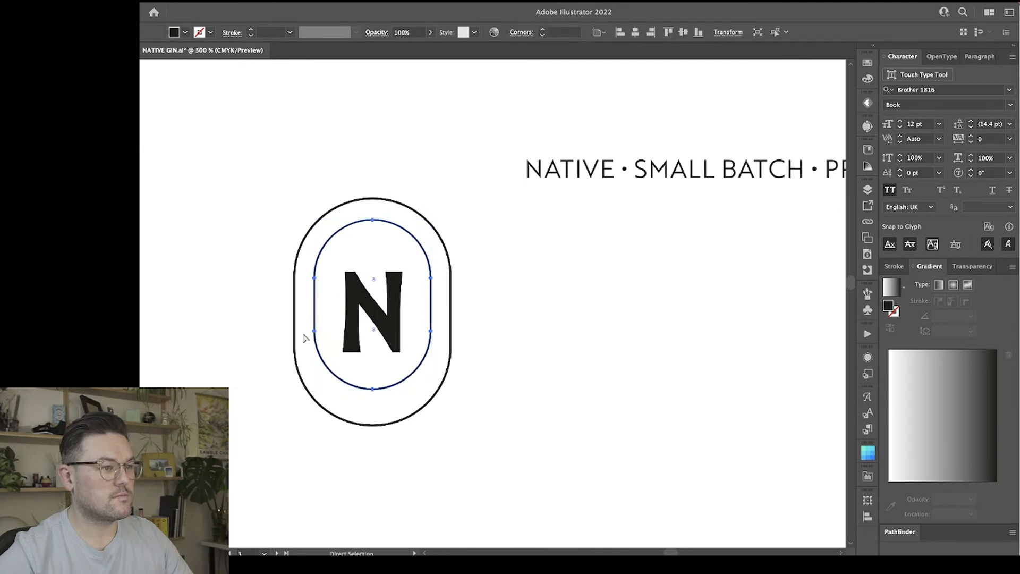
pyautogui.click(314, 332)
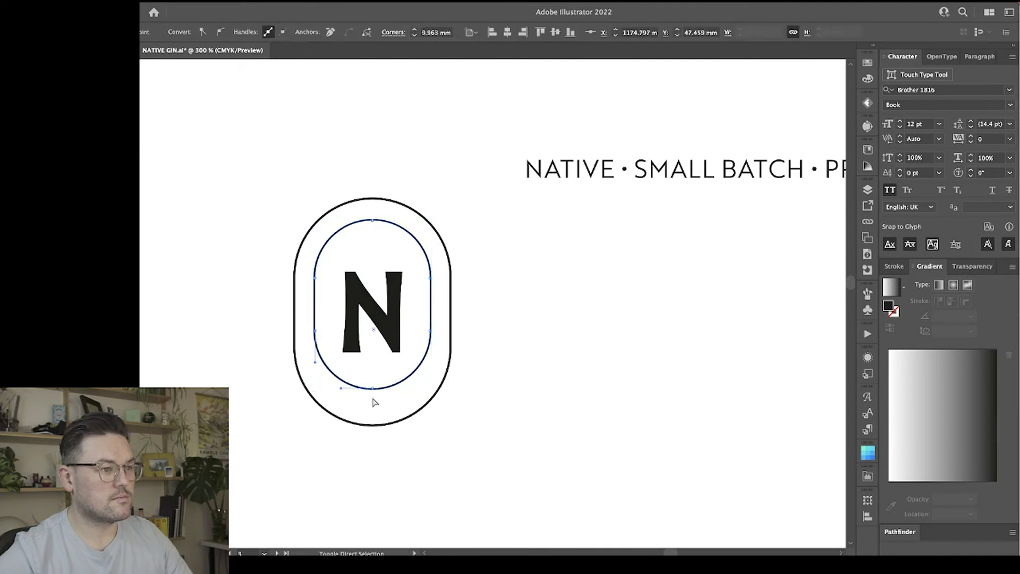
pyautogui.keyDown('shift'); pyautogui.click(430, 332); pyautogui.keyUp('shift')
pyautogui.moveTo(431, 334); pyautogui.dragTo(439, 358)
# Undo the inner pill edits, the smaller copy and the expansion of the pill outline.
pyautogui.hotkey('ctrl', 'z')
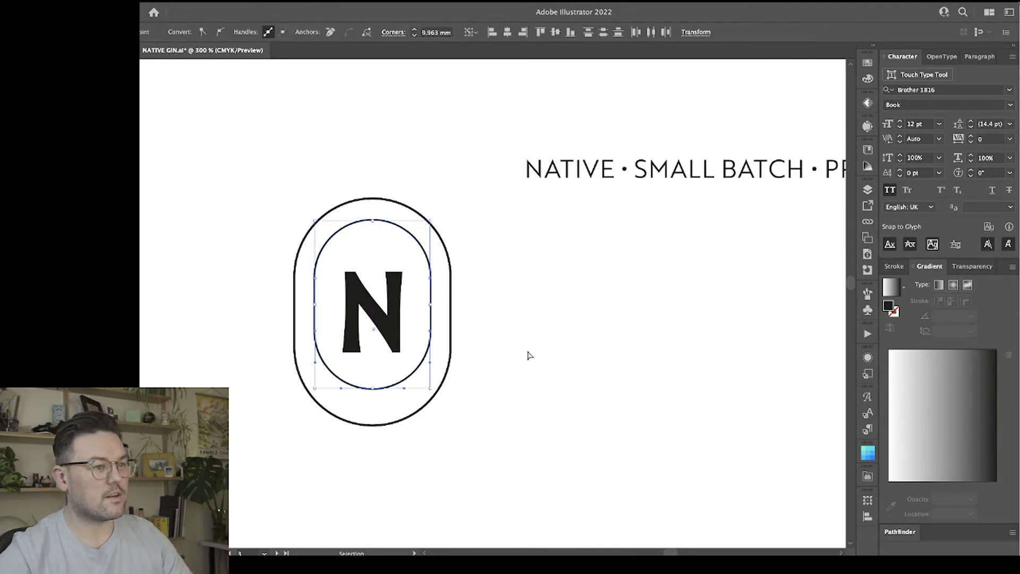
pyautogui.hotkey('ctrl', 'z')
pyautogui.hotkey('ctrl', 'z')
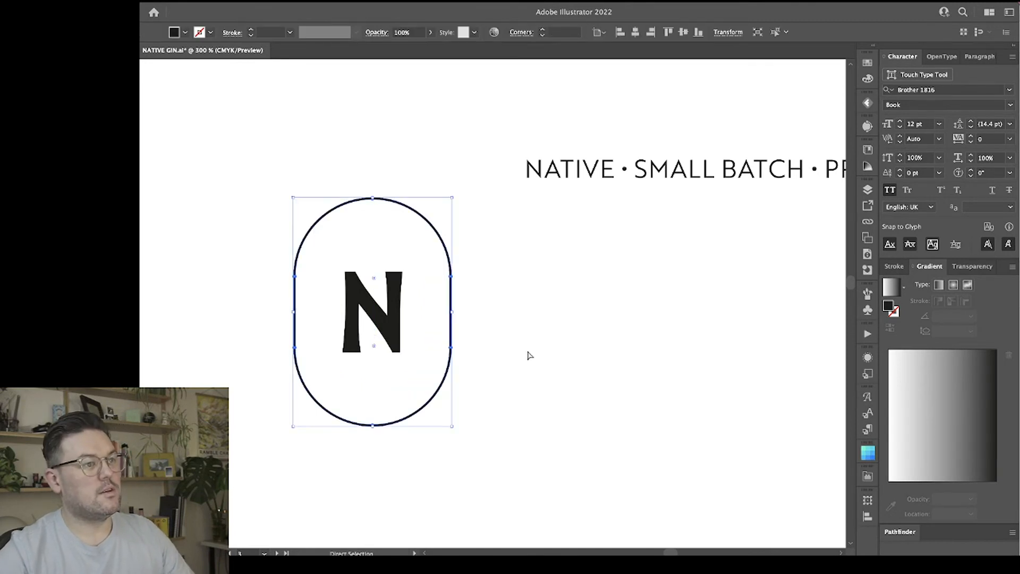
pyautogui.press('v')
pyautogui.click(535, 340)
pyautogui.hotkey('ctrl', 'z')
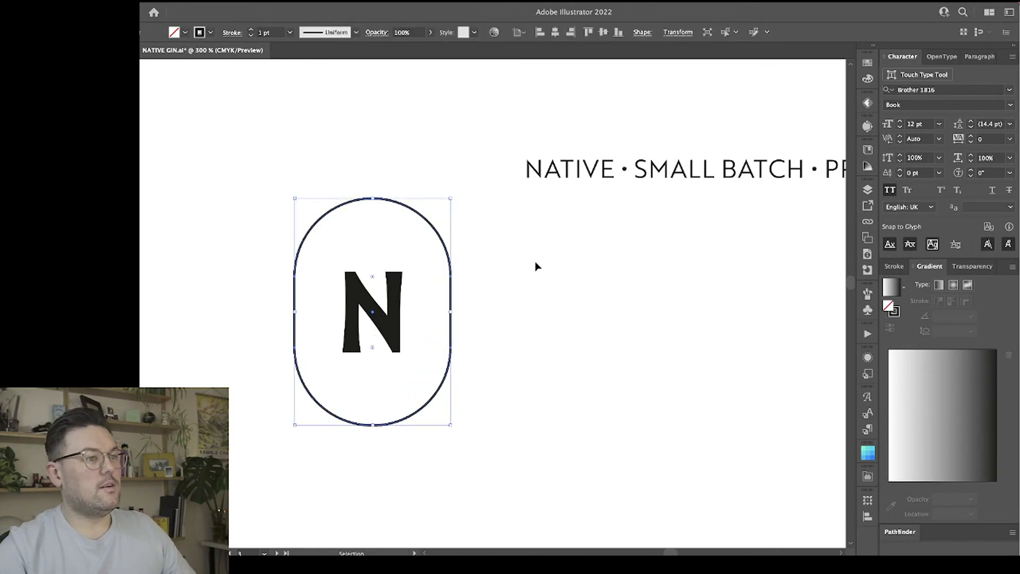
pyautogui.click(535, 264)
pyautogui.hotkey('ctrl', 'z')
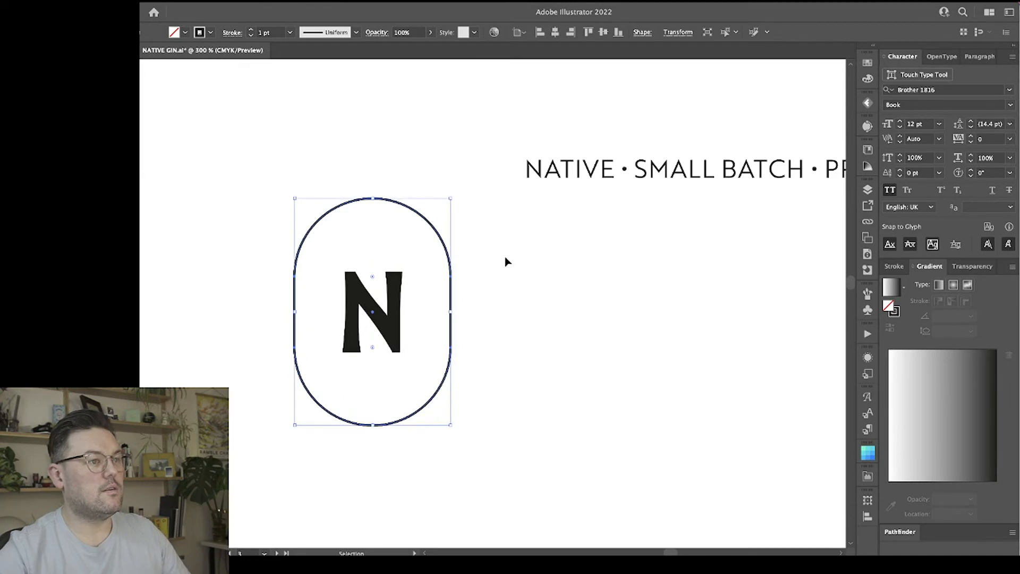
# Offset the pill outline's path by -3 mm to create a smaller pill inside it around the N.
pyautogui.click(505, 262)
pyautogui.click(446, 240)
pyautogui.click(53, 2)
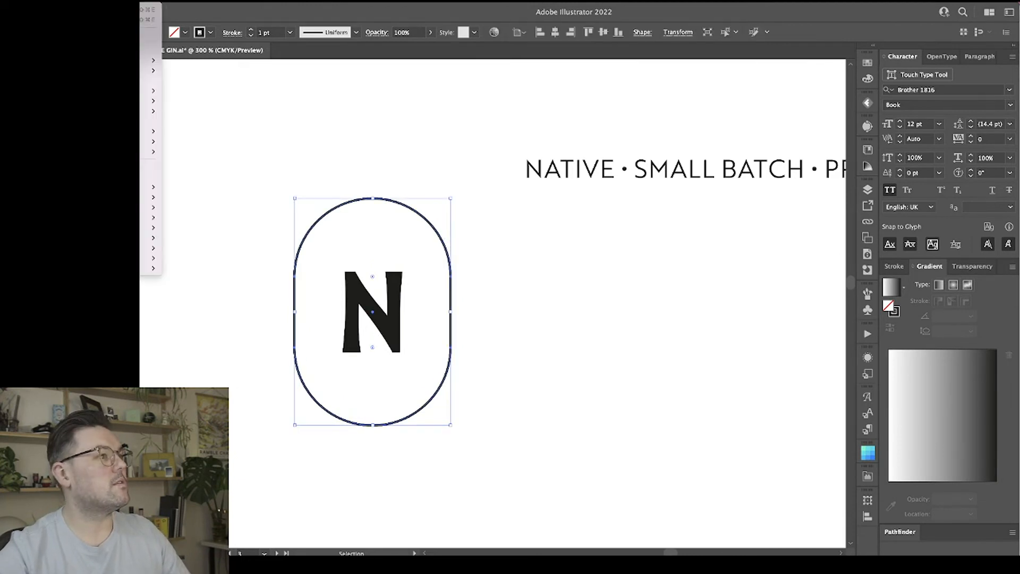
pyautogui.click(142, 19)
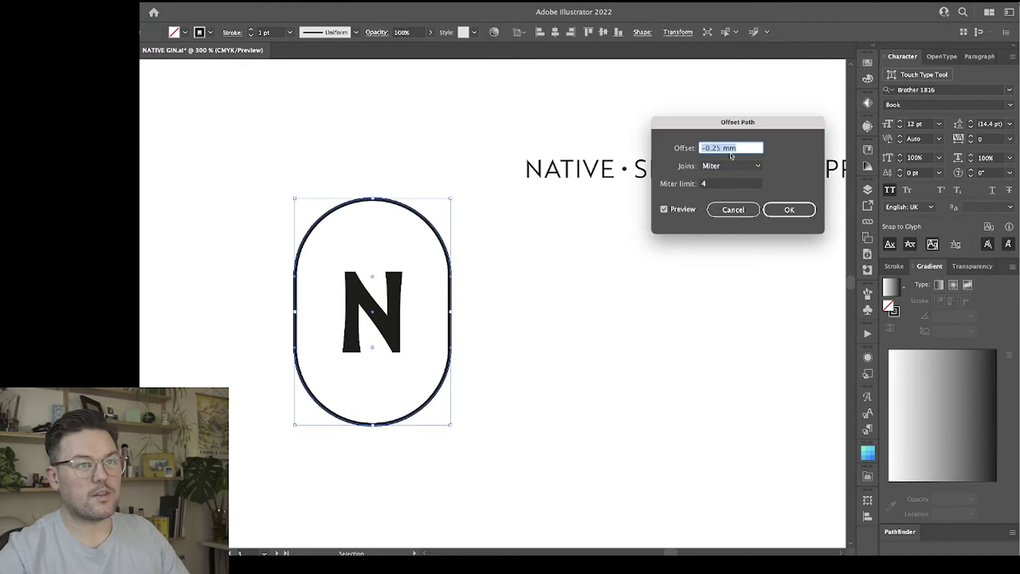
pyautogui.write('-')
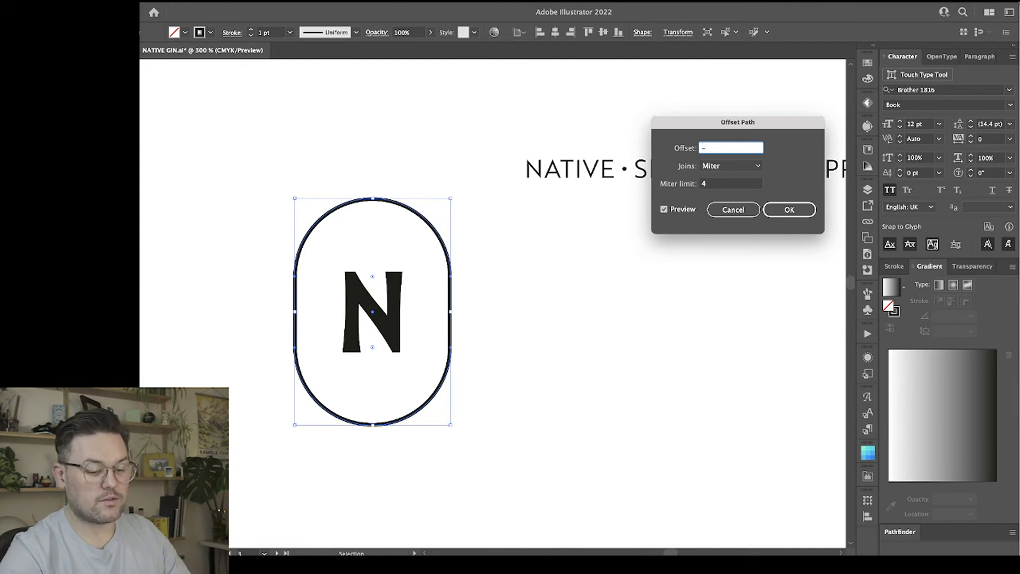
pyautogui.write('2')
pyautogui.press('Tab')
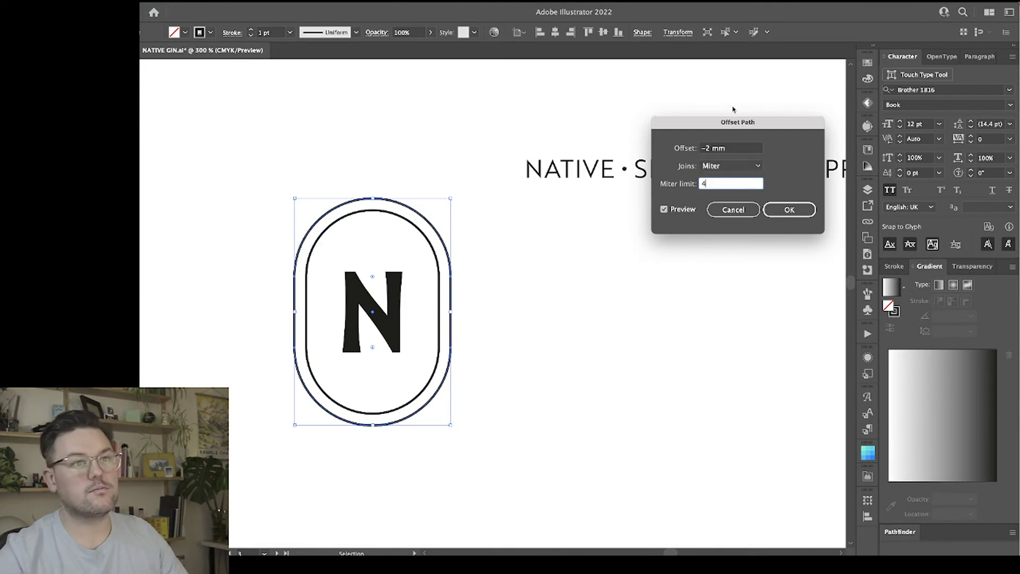
pyautogui.click(708, 149)
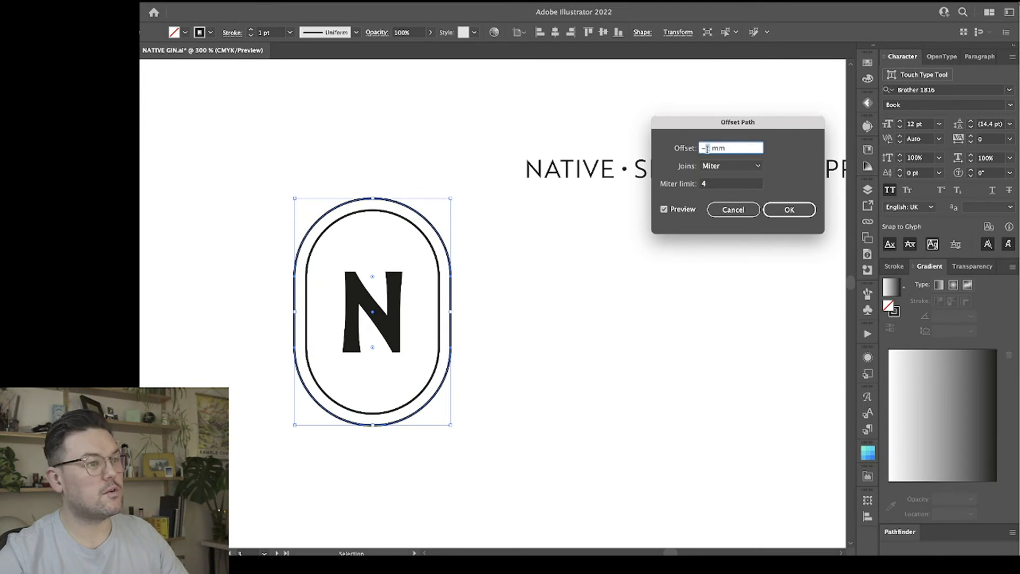
pyautogui.write('3')
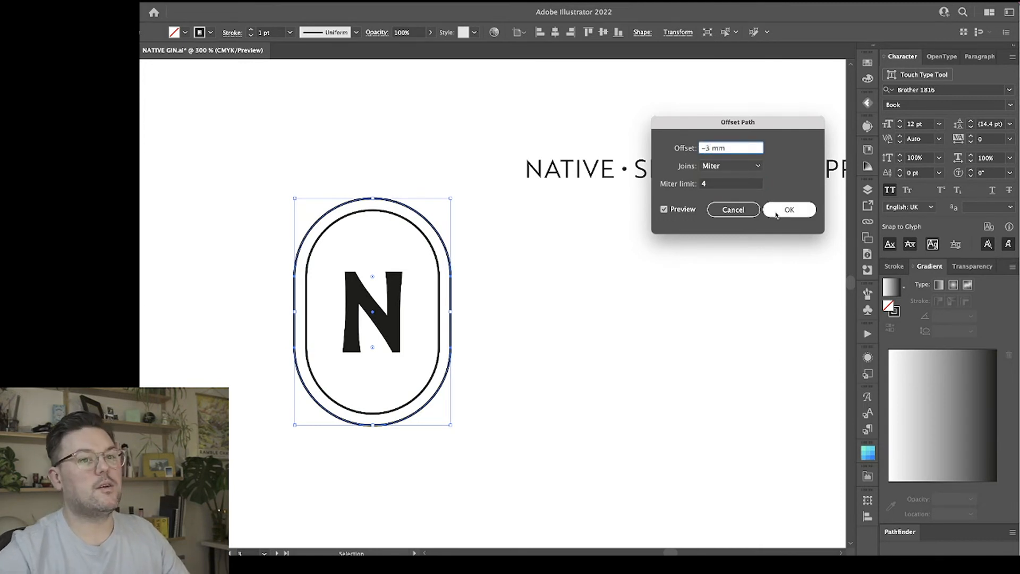
pyautogui.click(790, 209)
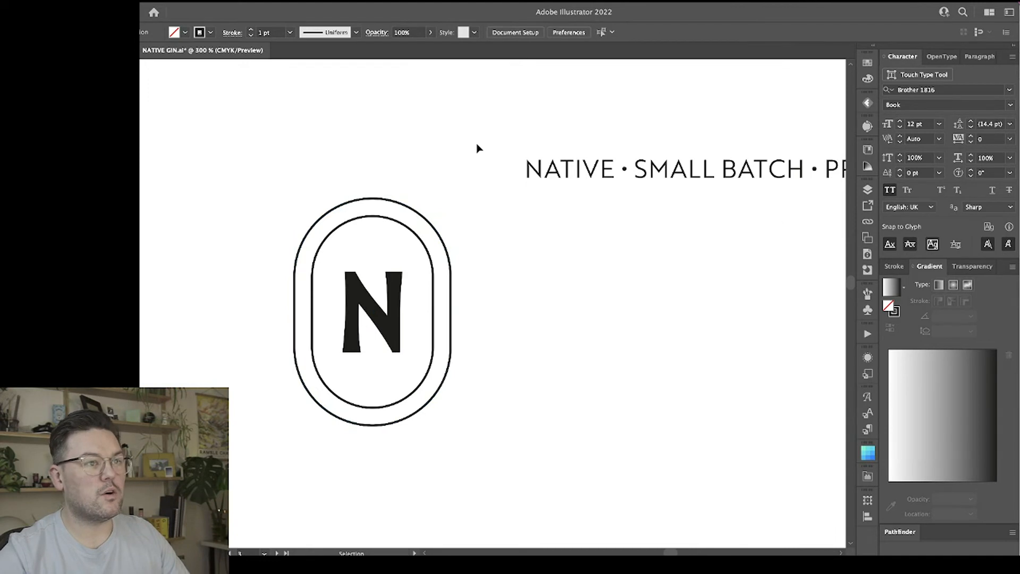
# Copy the NATIVE • SMALL BATCH • PREMIUM GIN text and turn the inner pill into a path for type.
pyautogui.click(619, 182)
pyautogui.doubleClick(603, 183)
pyautogui.hotkey('ctrl', 'a')
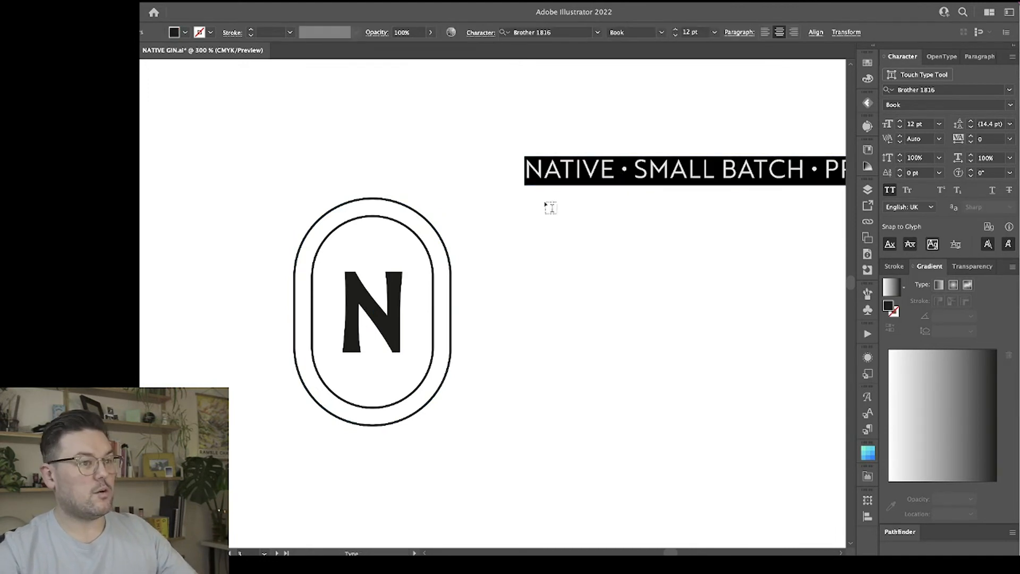
pyautogui.press('Escape')
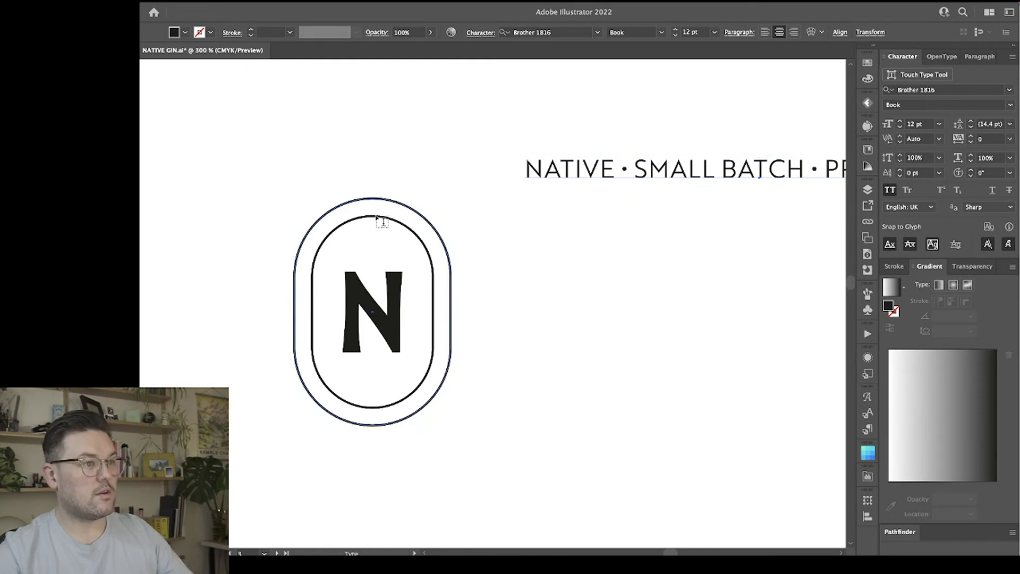
pyautogui.press('v')
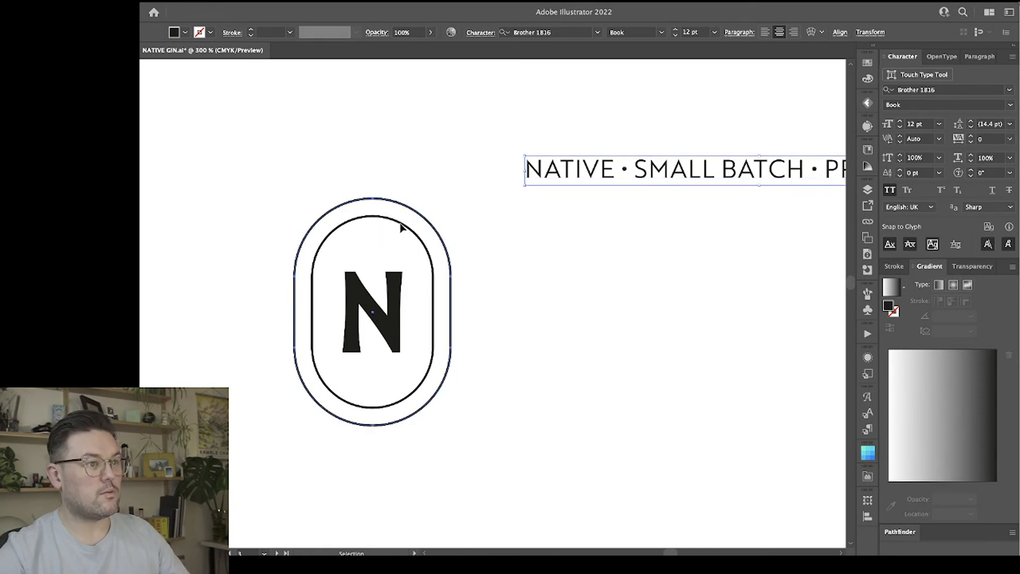
pyautogui.click(402, 228)
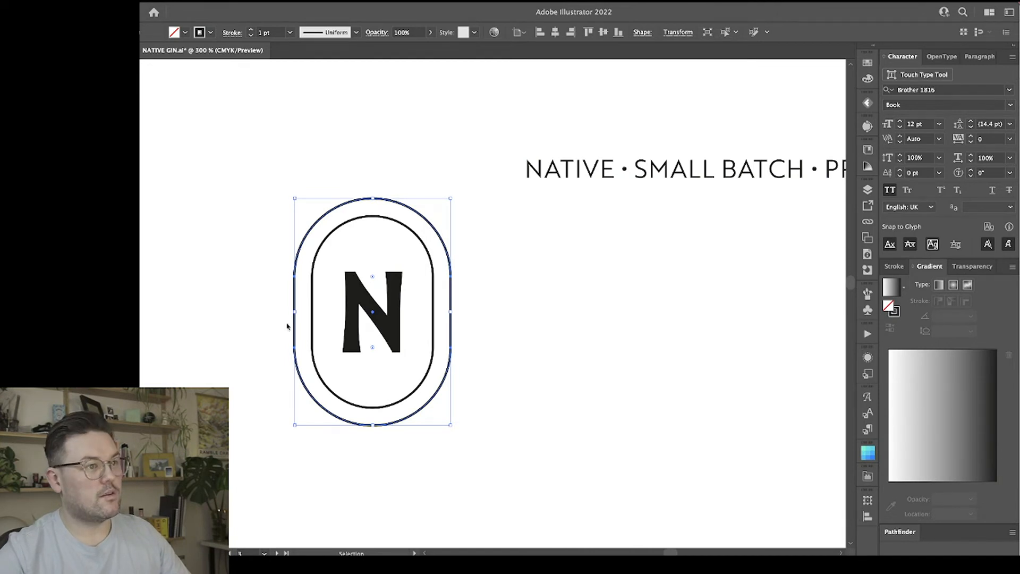
pyautogui.click(391, 217)
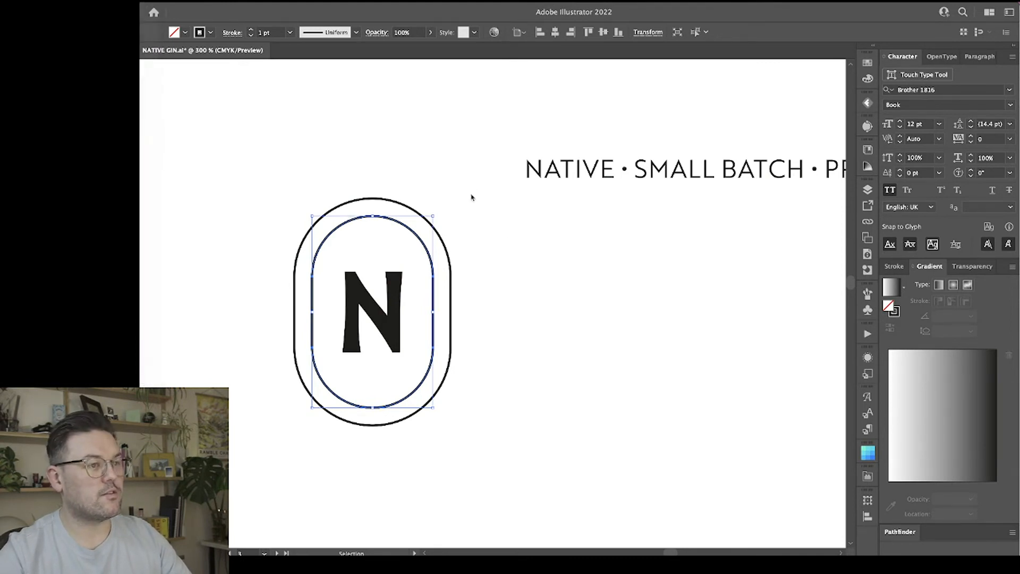
pyautogui.press('t')
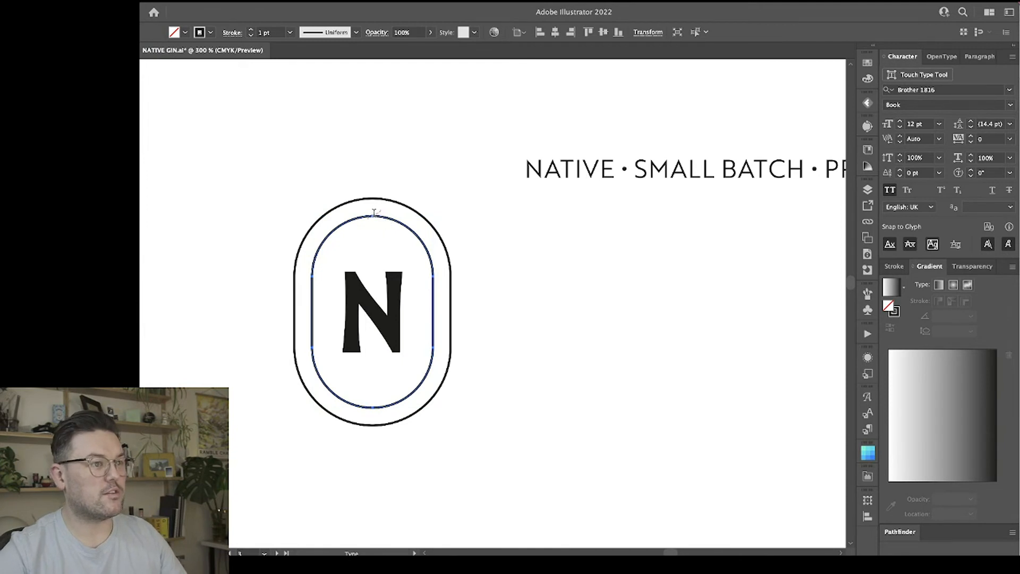
pyautogui.click(374, 212)
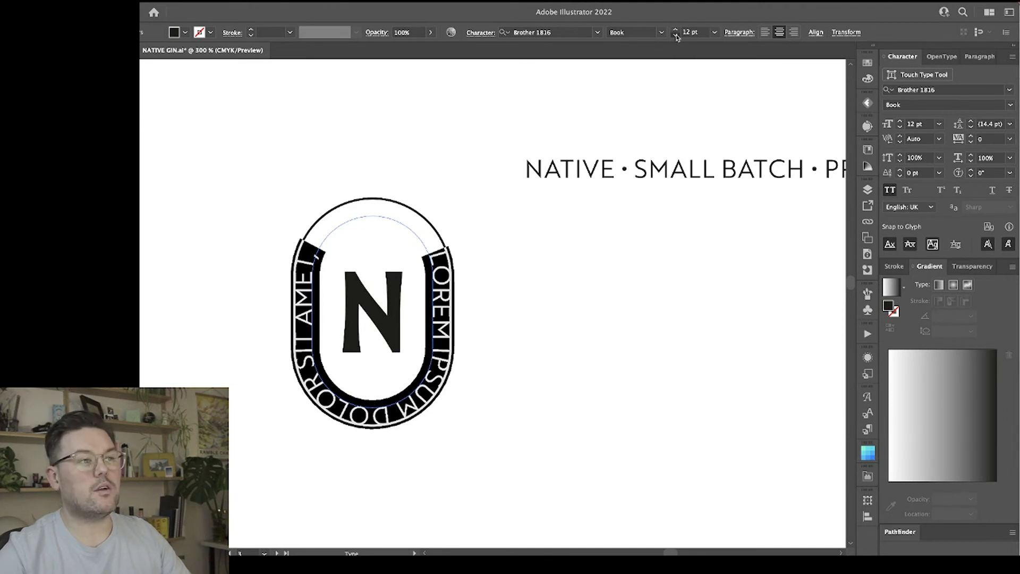
# Try smaller sizes such as 7 pt and 8 pt for the placeholder text around the inner pill.
pyautogui.click(676, 36)
pyautogui.click(675, 36)
pyautogui.click(675, 36)
pyautogui.click(675, 36)
pyautogui.click(675, 35)
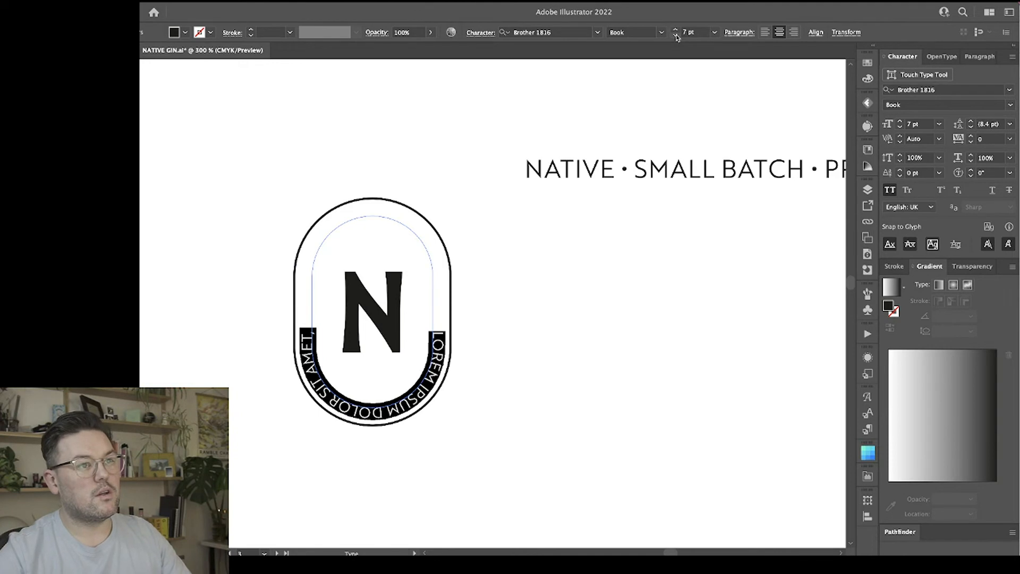
pyautogui.click(674, 30)
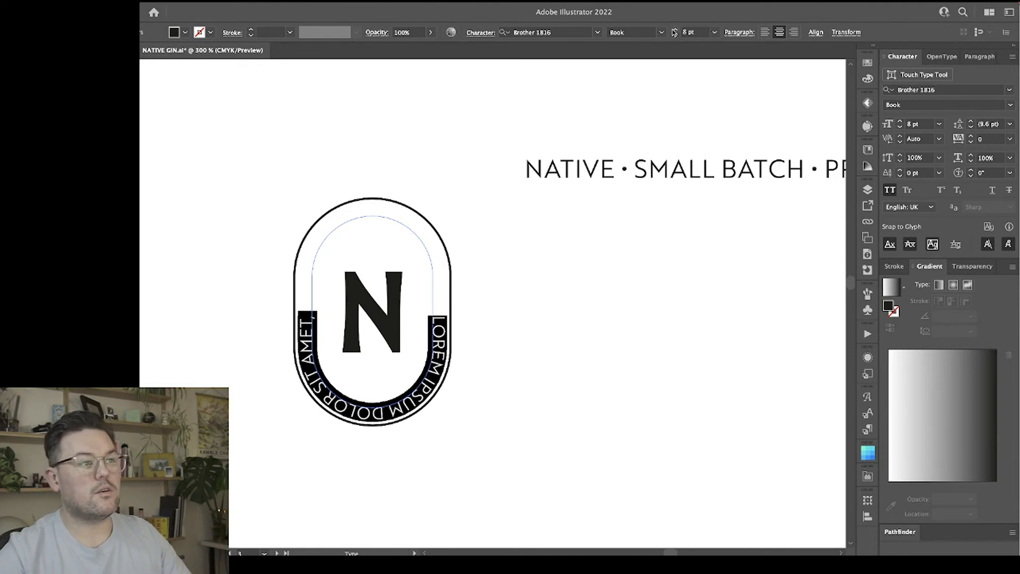
pyautogui.click(674, 30)
# Replace the placeholder with the copied tagline and set its Align to Path option to Center.
pyautogui.write('NATIVE • SMALL BATCH • PREMIUM GIN')
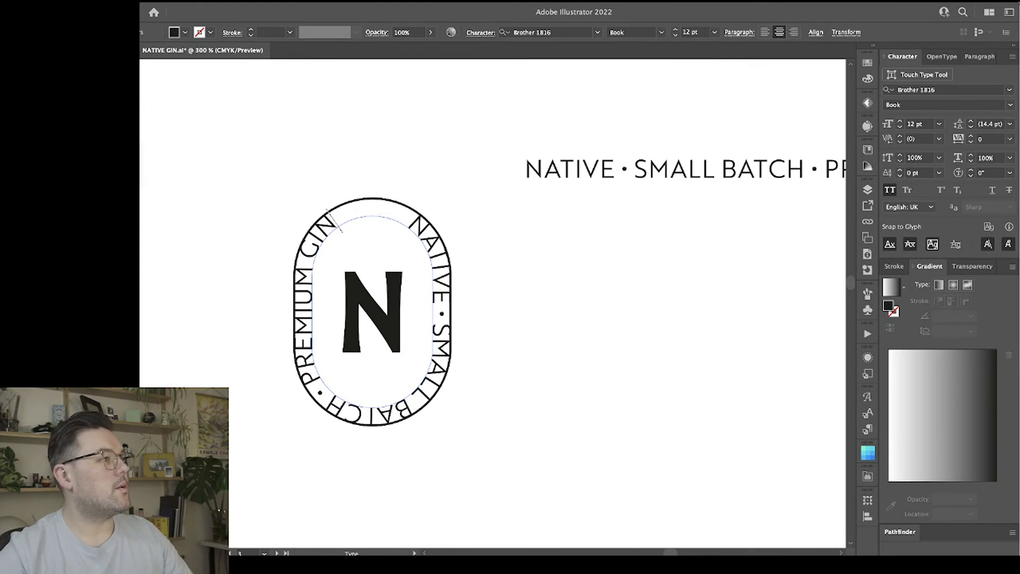
pyautogui.moveTo(53, 91)
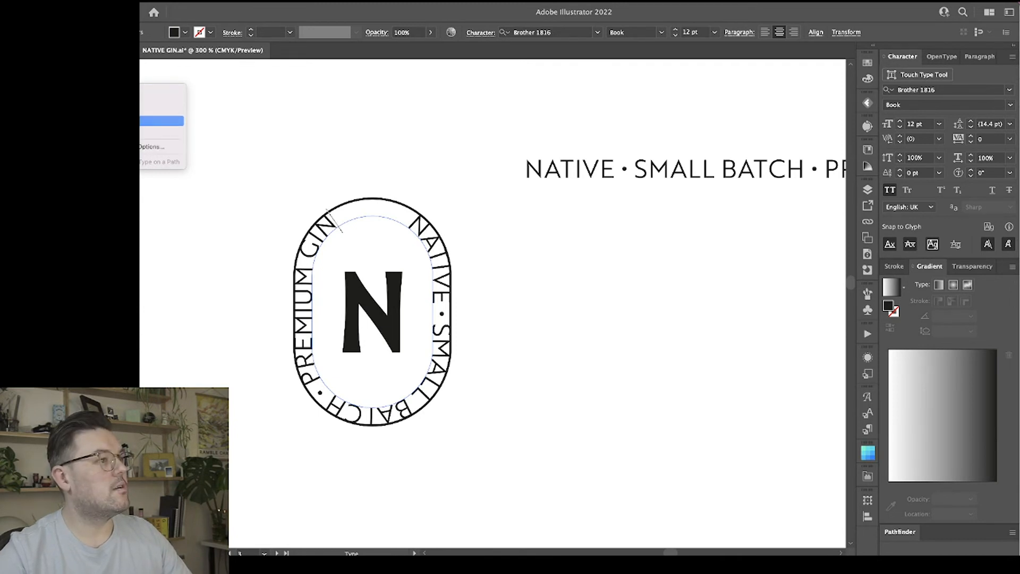
pyautogui.click(154, 146)
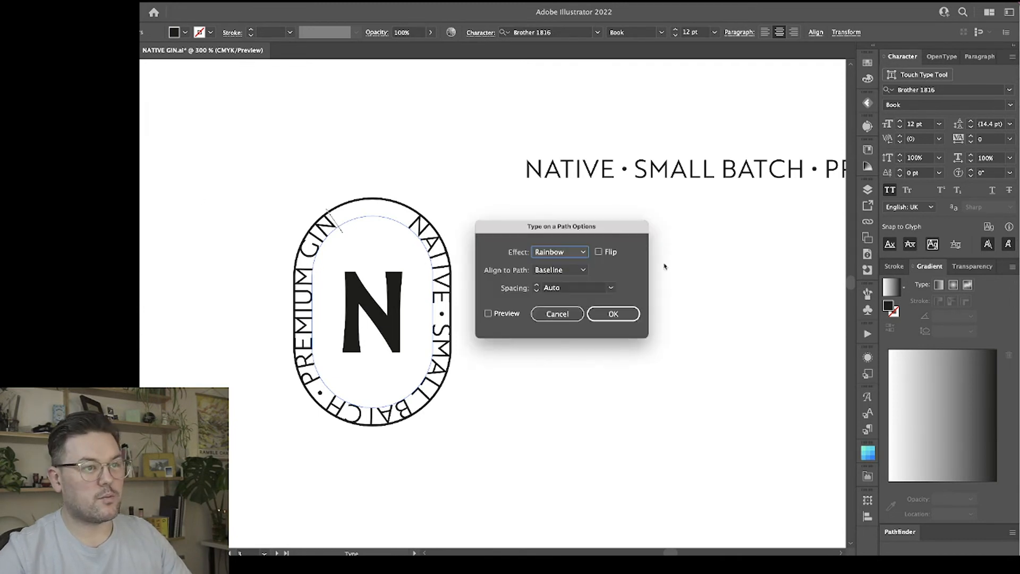
pyautogui.click(553, 270)
pyautogui.click(571, 309)
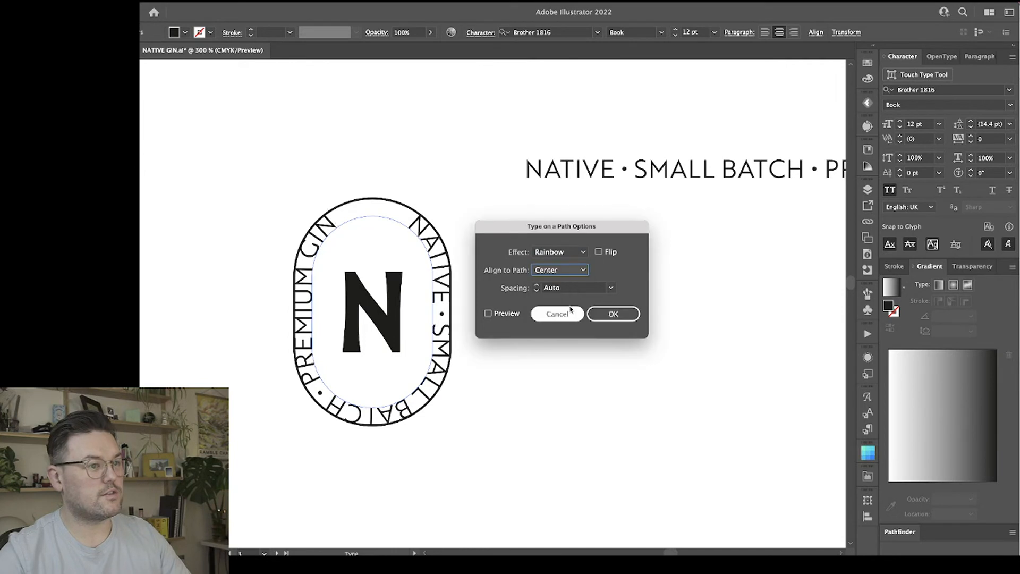
pyautogui.click(505, 316)
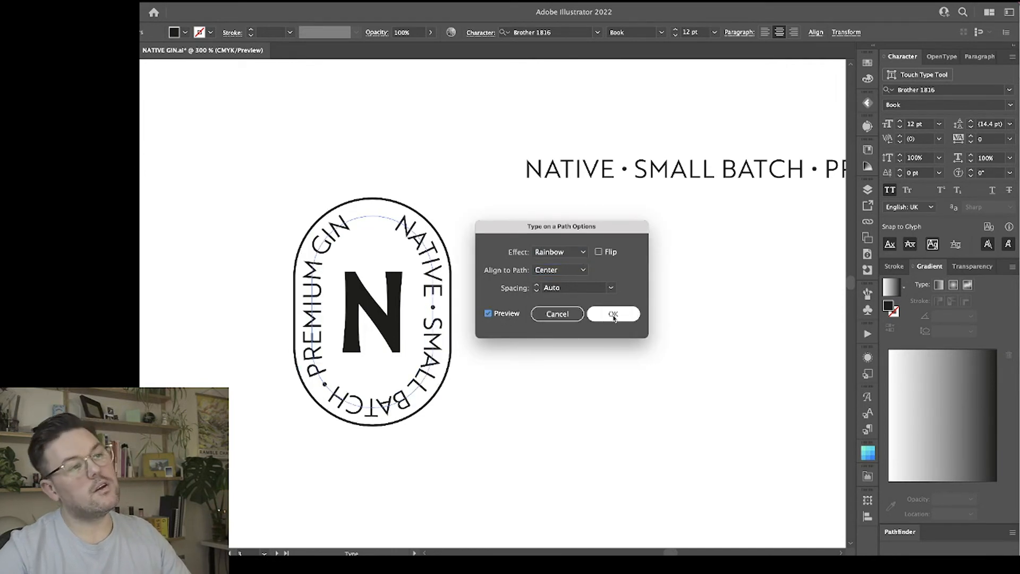
pyautogui.click(613, 318)
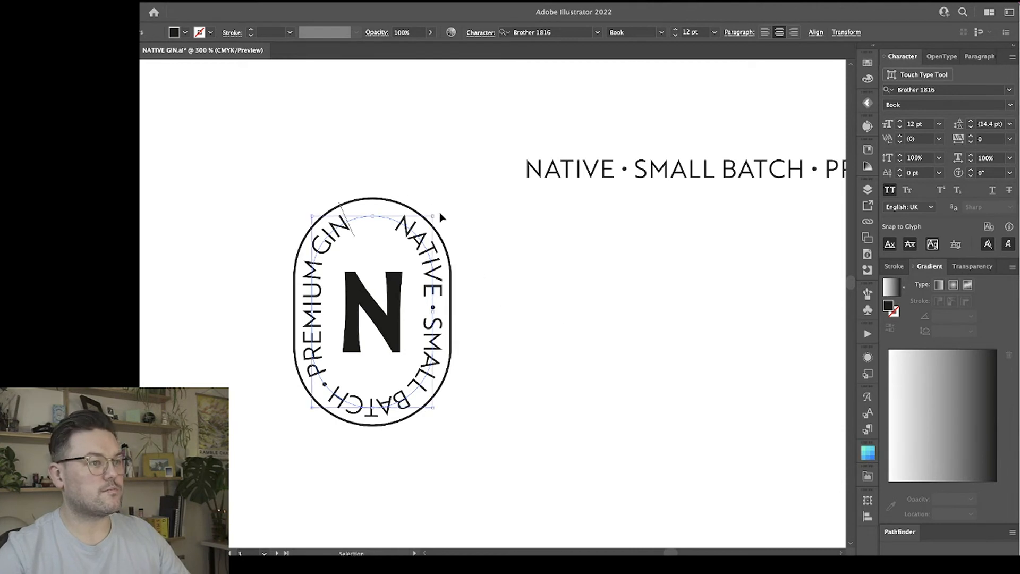
# Set the whole tagline around the pill to 9 pt with a tracking of 200.
pyautogui.press('super+a')
pyautogui.click(674, 36)
pyautogui.click(674, 36)
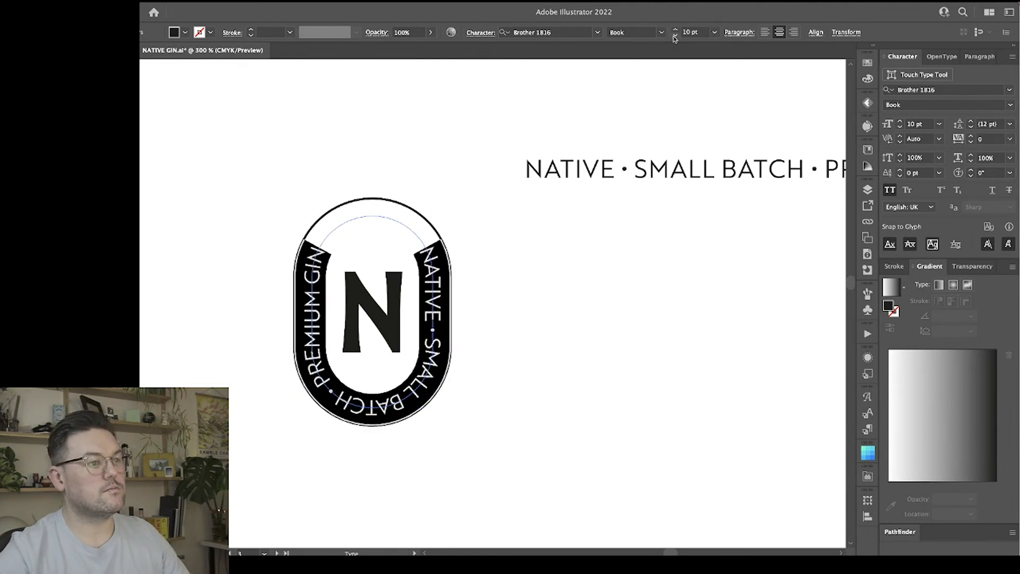
pyautogui.click(674, 35)
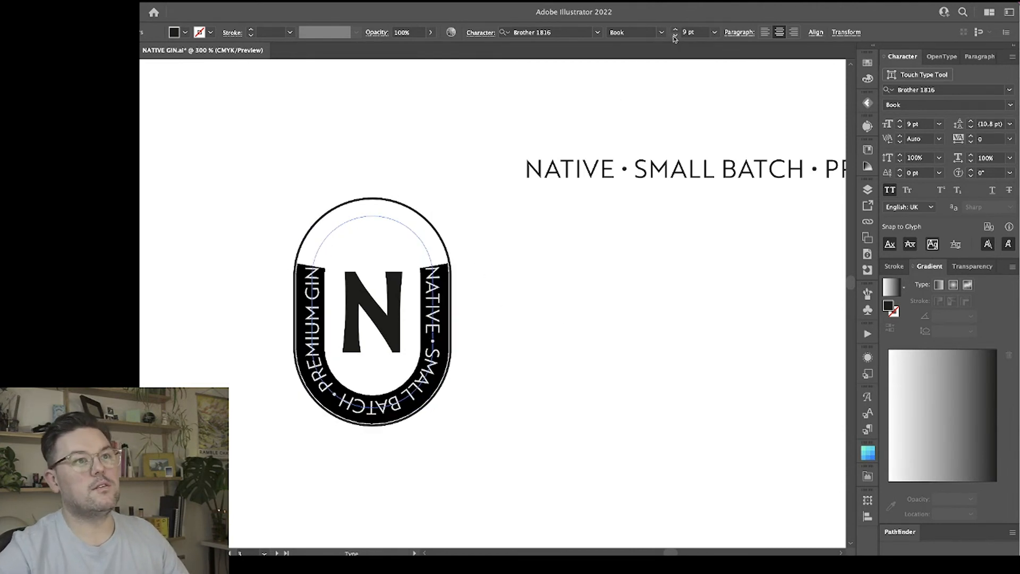
pyautogui.hotkey('alt', 'Right')
pyautogui.hotkey('alt', 'Right')
pyautogui.hotkey('alt', 'Right')
pyautogui.hotkey('alt', 'Right')
pyautogui.hotkey('alt', 'Right')
pyautogui.hotkey('alt', 'Right')
pyautogui.hotkey('alt', 'Right')
pyautogui.hotkey('alt', 'Right')
pyautogui.hotkey('alt', 'Right')
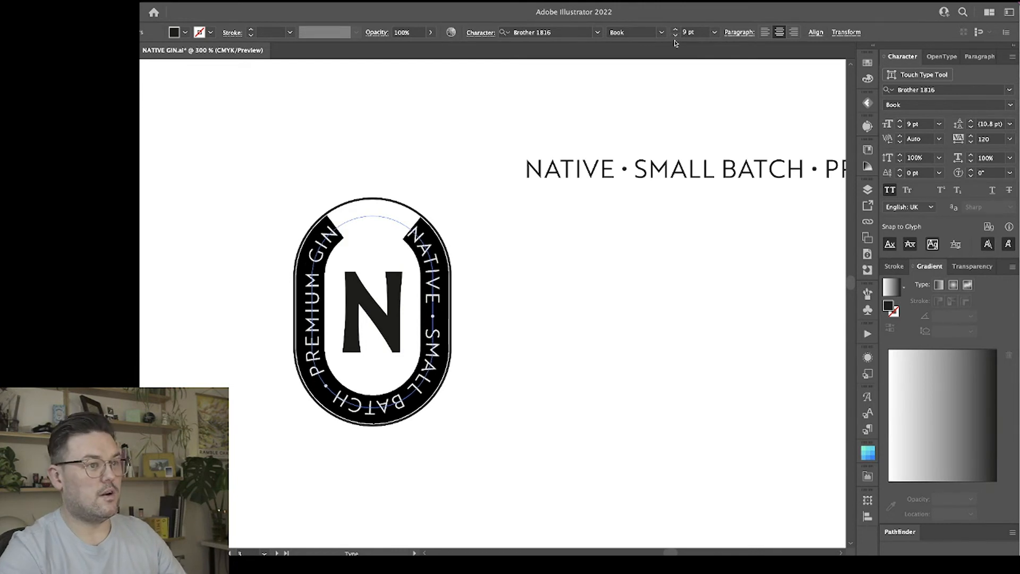
pyautogui.hotkey('alt', 'Right')
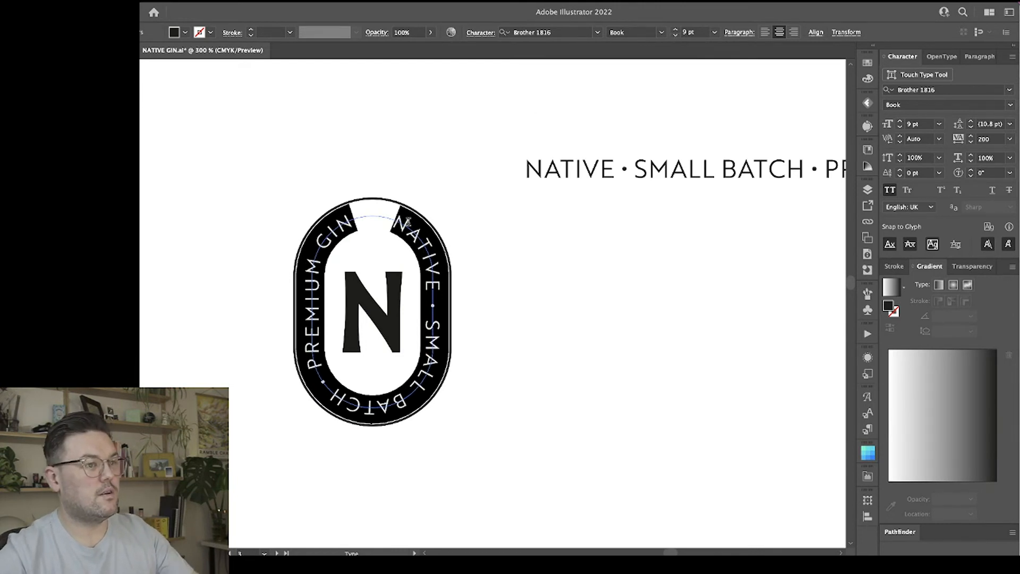
pyautogui.press('Escape')
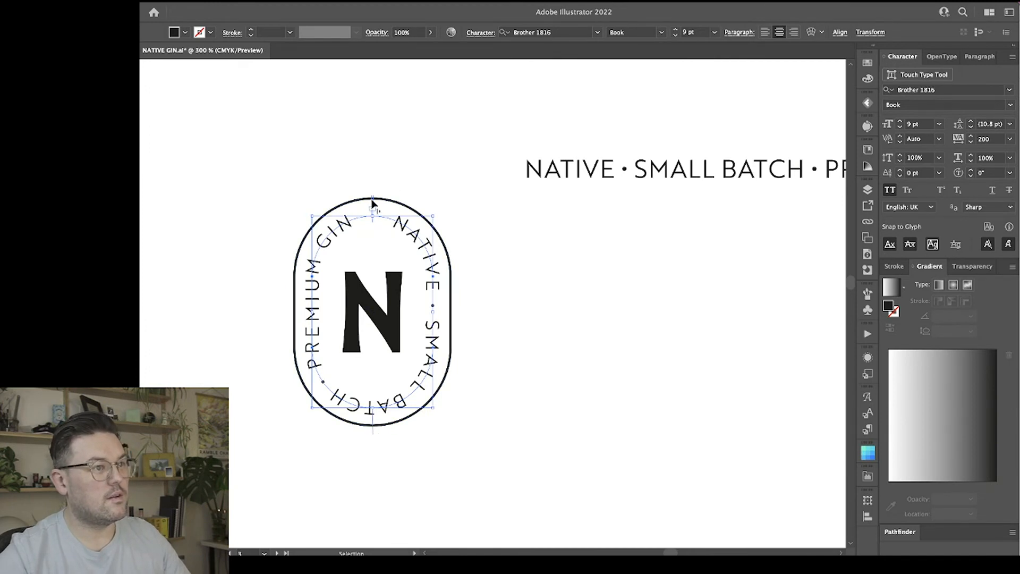
# Shift the path text's start and end brackets to the pill's upper left so NATIVE sits across the top curve.
pyautogui.moveTo(373, 202); pyautogui.dragTo(411, 188)
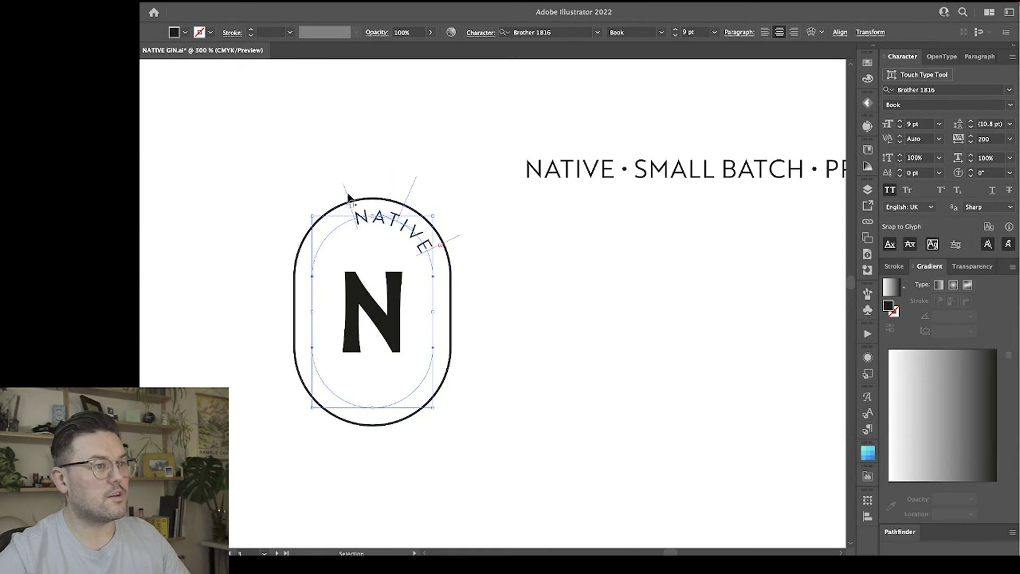
pyautogui.moveTo(346, 195); pyautogui.dragTo(314, 233)
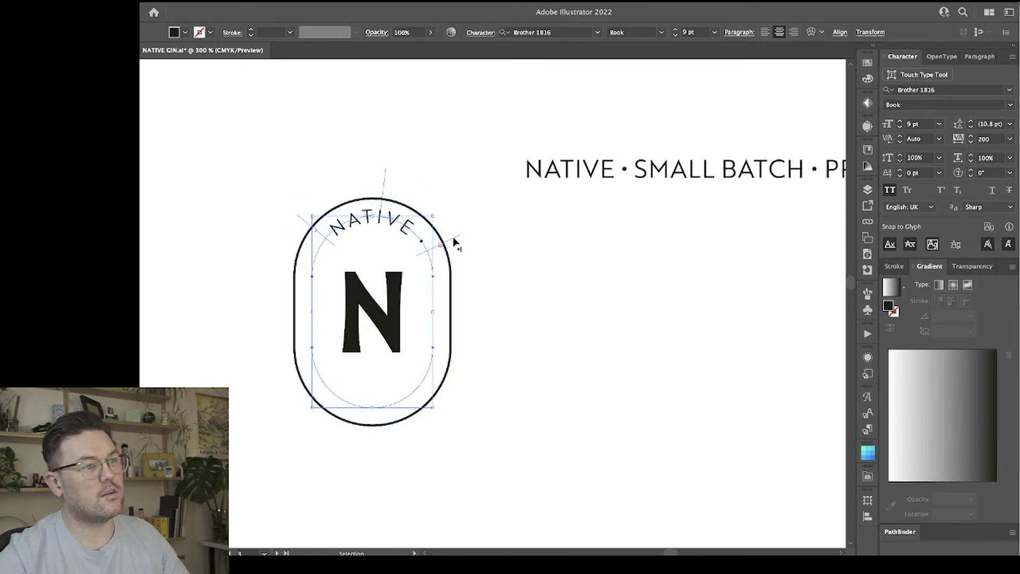
pyautogui.moveTo(456, 240); pyautogui.dragTo(297, 250)
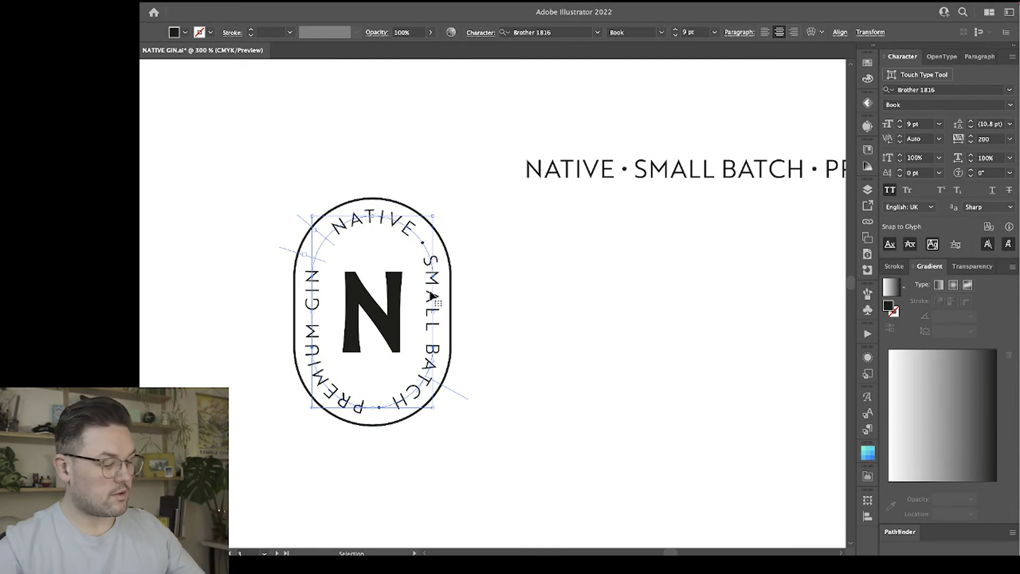
# Replace the bullet between NATIVE and SMALL BATCH with a wider gap, and adjust the start bracket to centre NATIVE.
pyautogui.press('t')
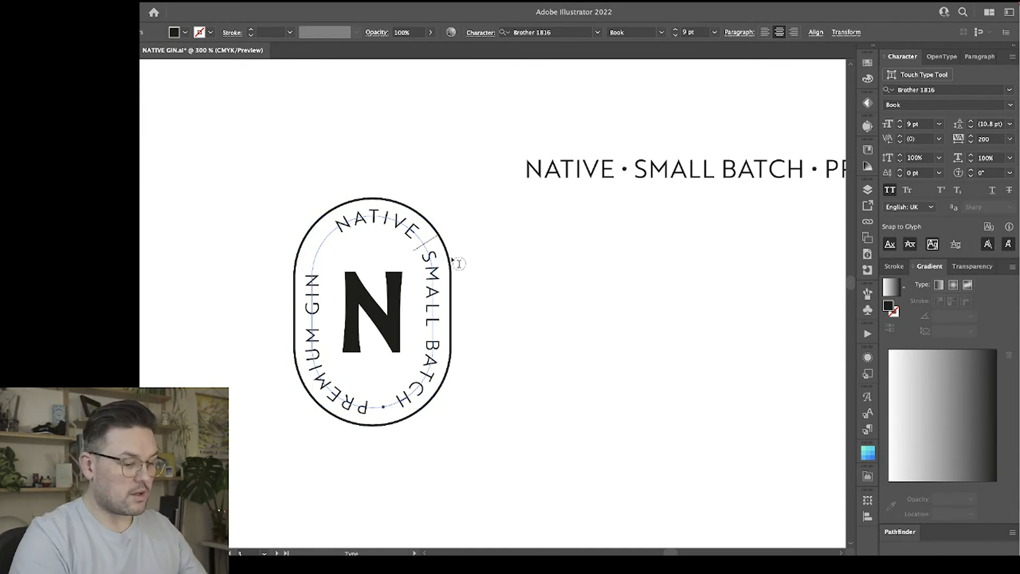
pyautogui.press('Escape')
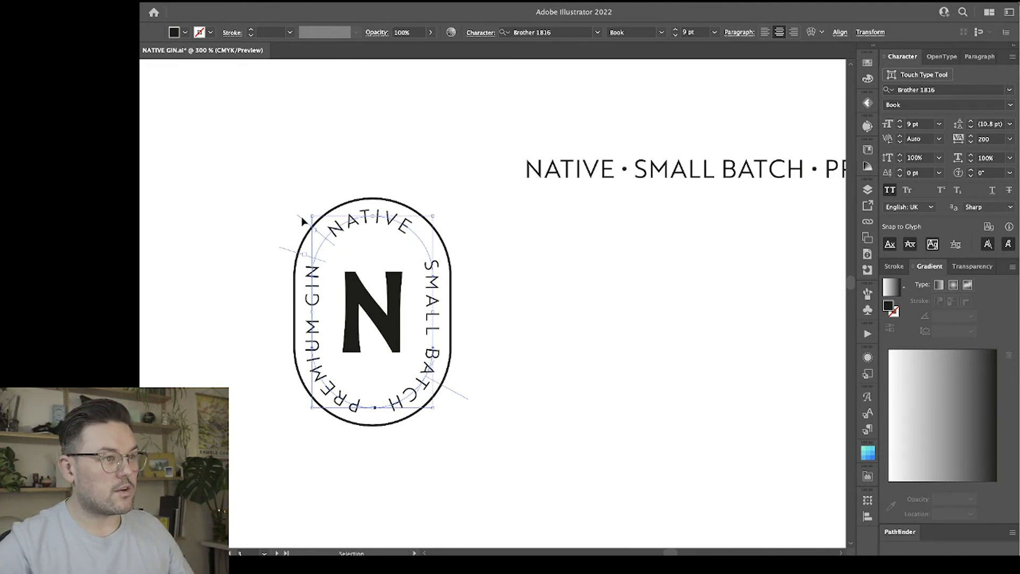
pyautogui.moveTo(301, 215); pyautogui.dragTo(320, 225)
pyautogui.click(540, 395)
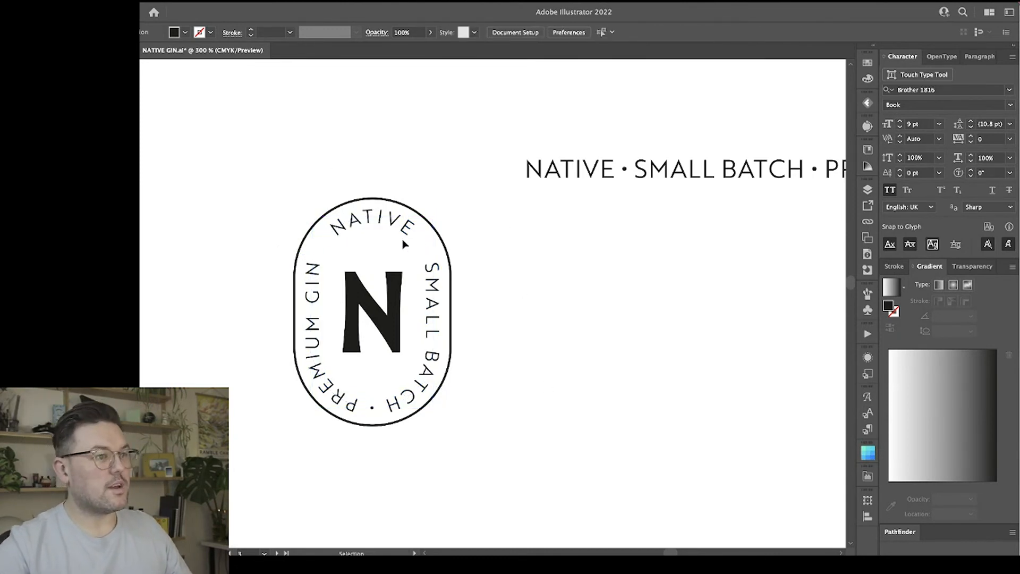
# Set the kerning just before SMALL BATCH on the badge's path text to -100.
pyautogui.doubleClick(431, 258)
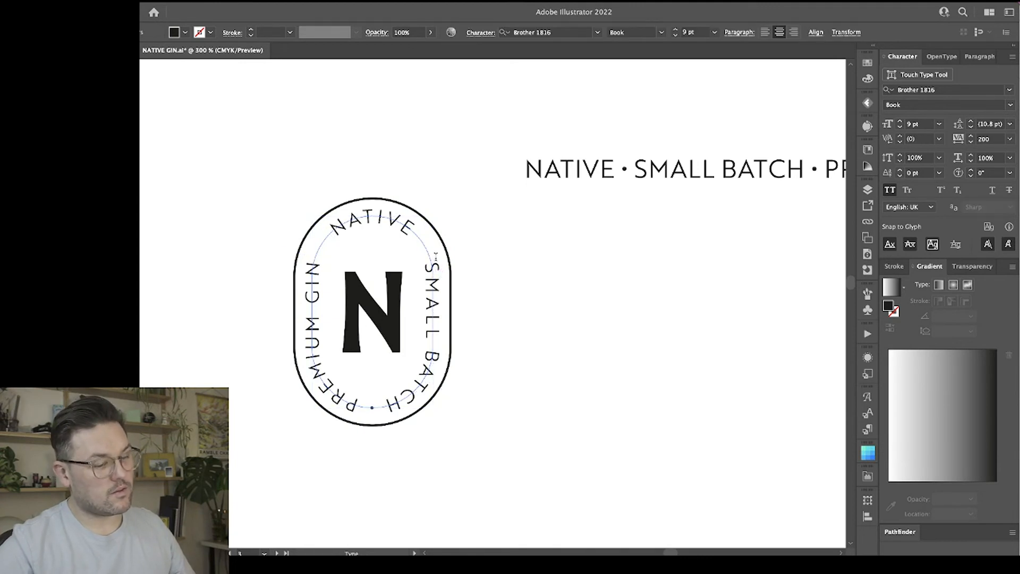
pyautogui.moveTo(435, 255); pyautogui.dragTo(436, 257)
pyautogui.click(436, 257)
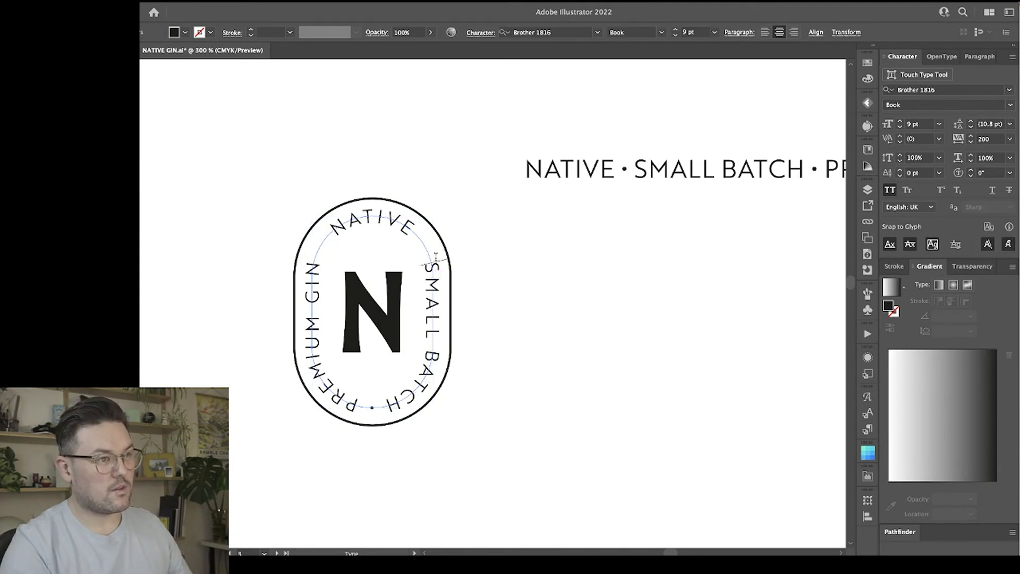
pyautogui.hotkey('alt', 'Left')
pyautogui.hotkey('alt', 'Left')
pyautogui.hotkey('alt', 'Left')
pyautogui.hotkey('alt', 'Left')
pyautogui.hotkey('alt', 'Left')
pyautogui.hotkey('alt', 'Left')
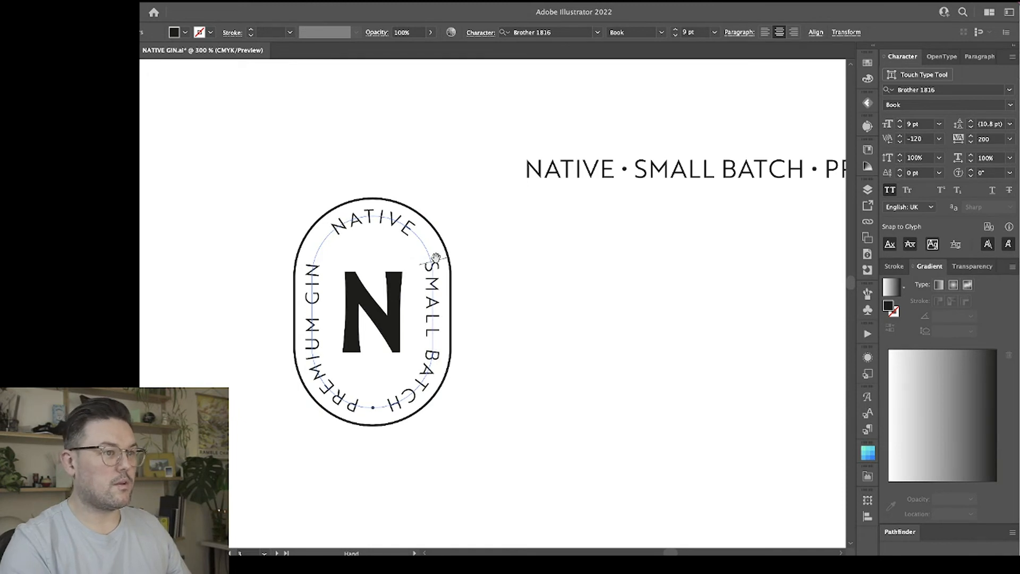
pyautogui.hotkey('alt', 'Right')
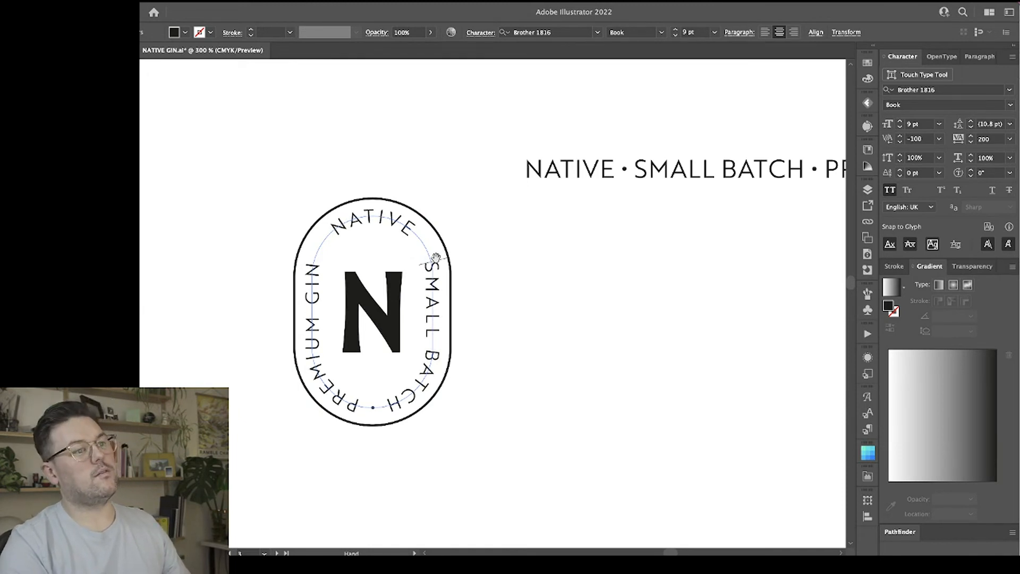
pyautogui.press('Escape')
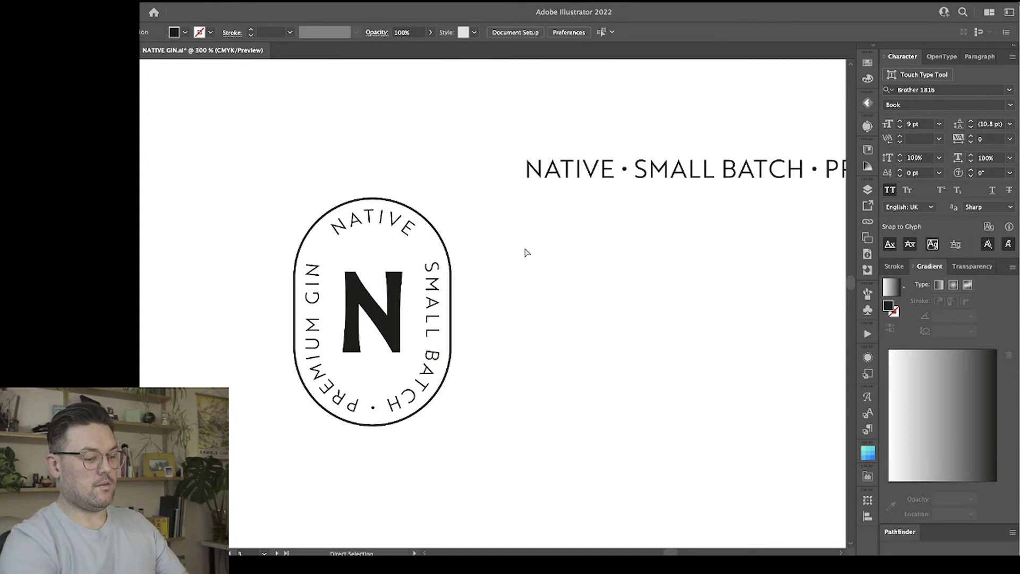
# Scale the N monogram down proportionally from its centre to about 8 mm wide inside the pill badge.
pyautogui.hotkey('ctrl', '1')
pyautogui.hotkey('ctrl', '+')
pyautogui.hotkey('ctrl', '+')
pyautogui.hotkey('ctrl', '+')
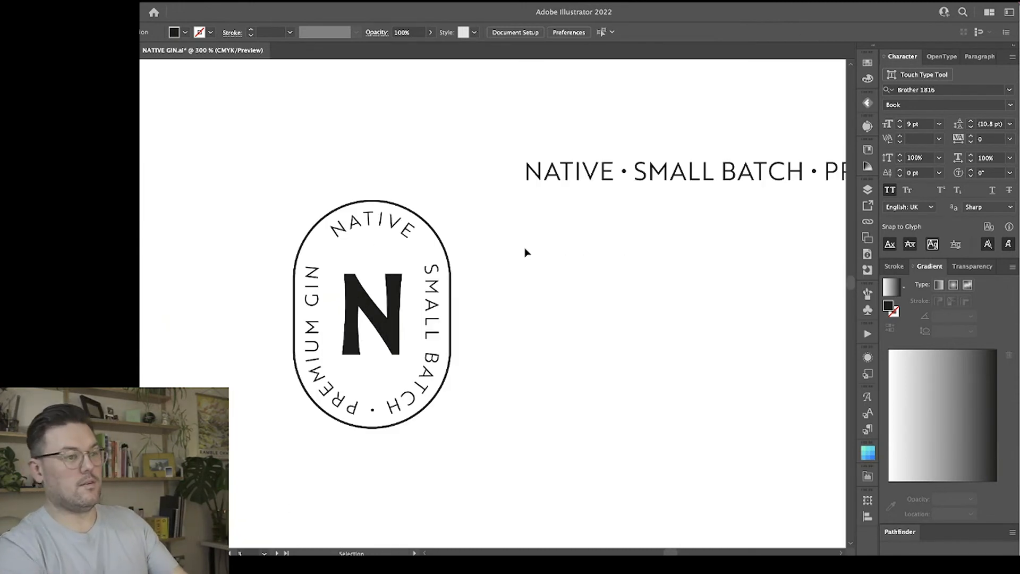
pyautogui.press('v')
pyautogui.click(395, 284)
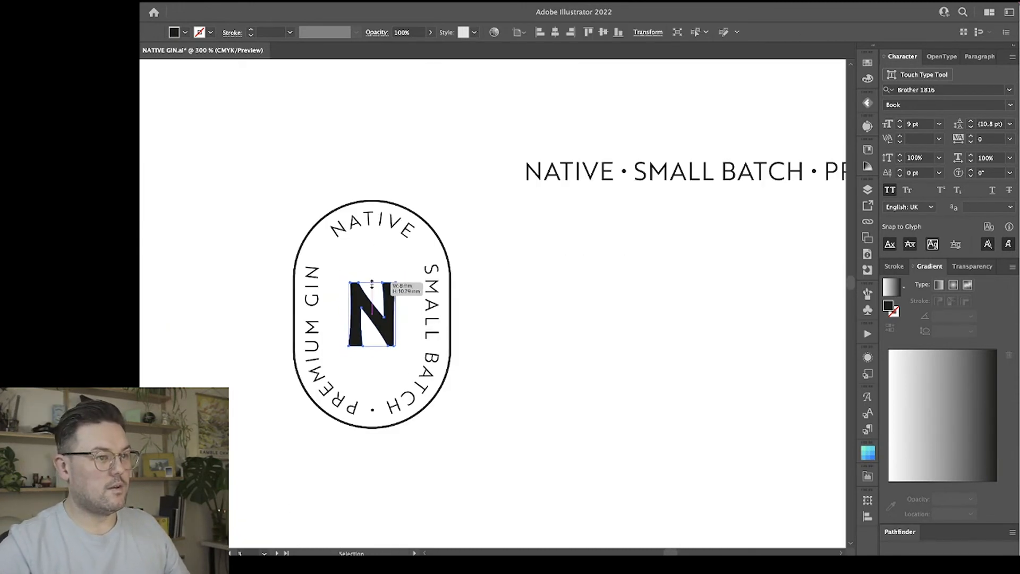
pyautogui.click(457, 294)
# Enlarge the pill outline from its centre to about 28.3 by 41.2 mm, leaving more room around the text.
pyautogui.click(406, 228)
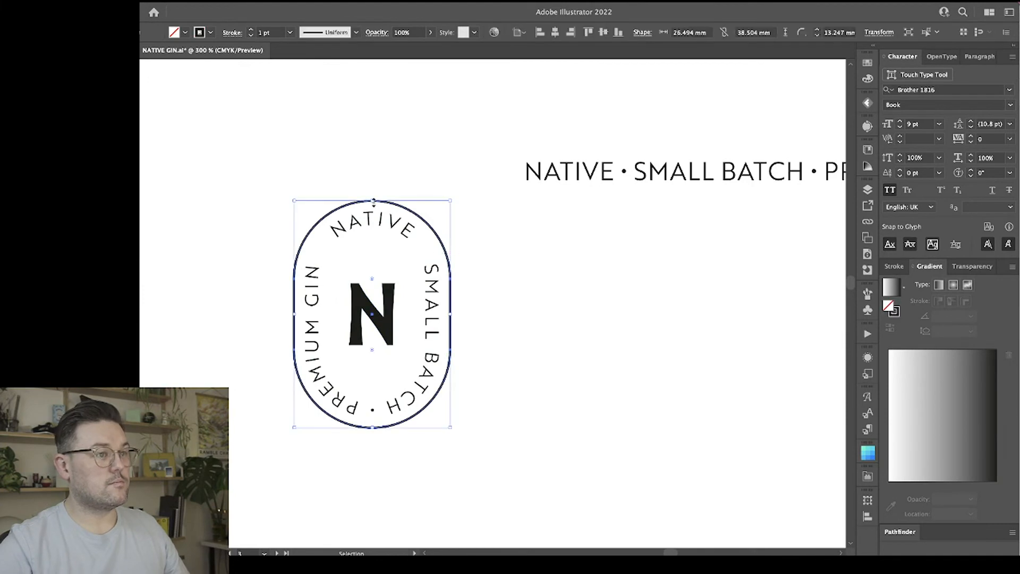
pyautogui.moveTo(372, 201); pyautogui.dragTo(374, 192)
pyautogui.click(471, 276)
pyautogui.click(456, 257)
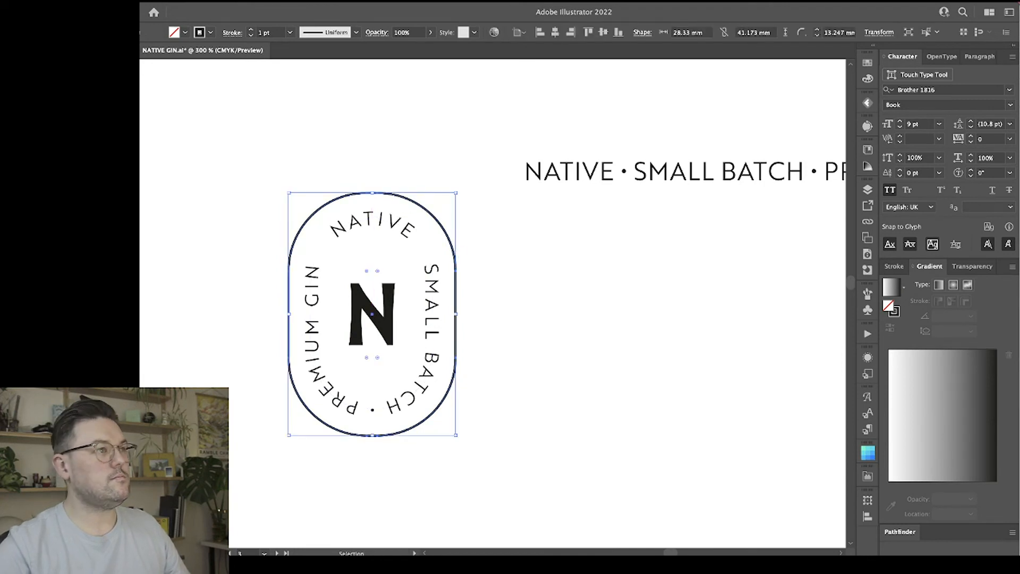
pyautogui.click(48, 2)
pyautogui.moveTo(147, 131)
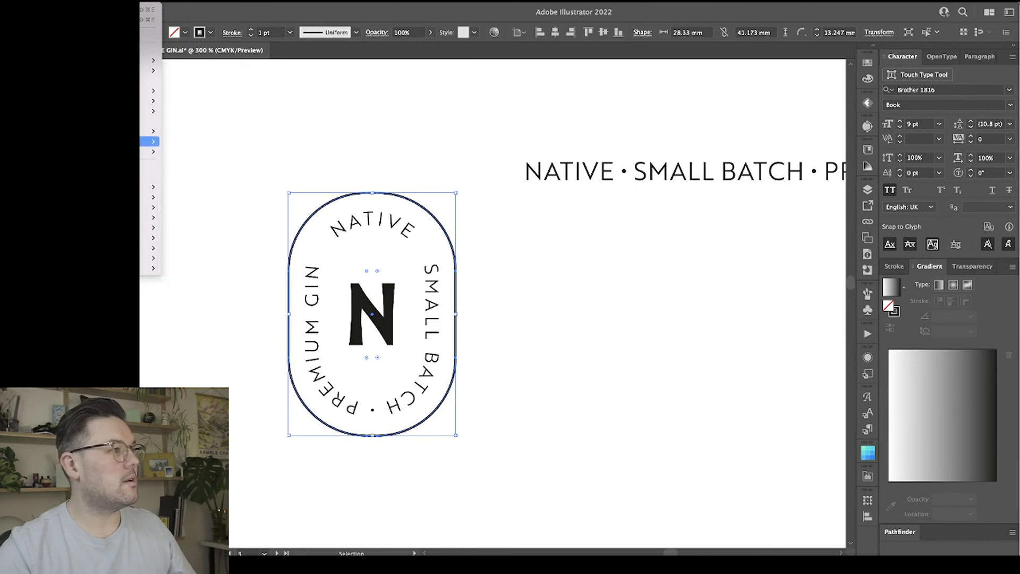
pyautogui.moveTo(153, 152)
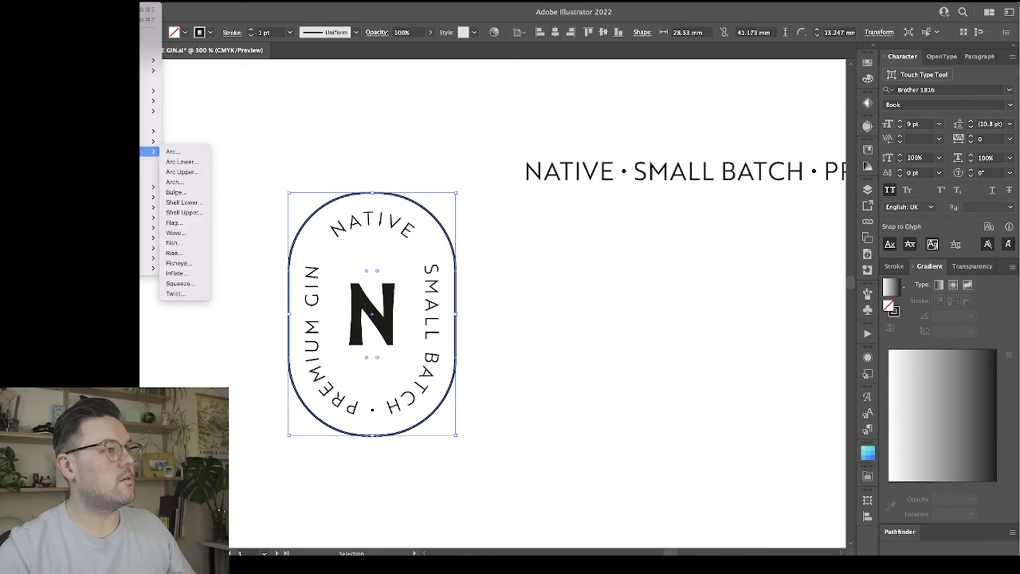
pyautogui.click(185, 275)
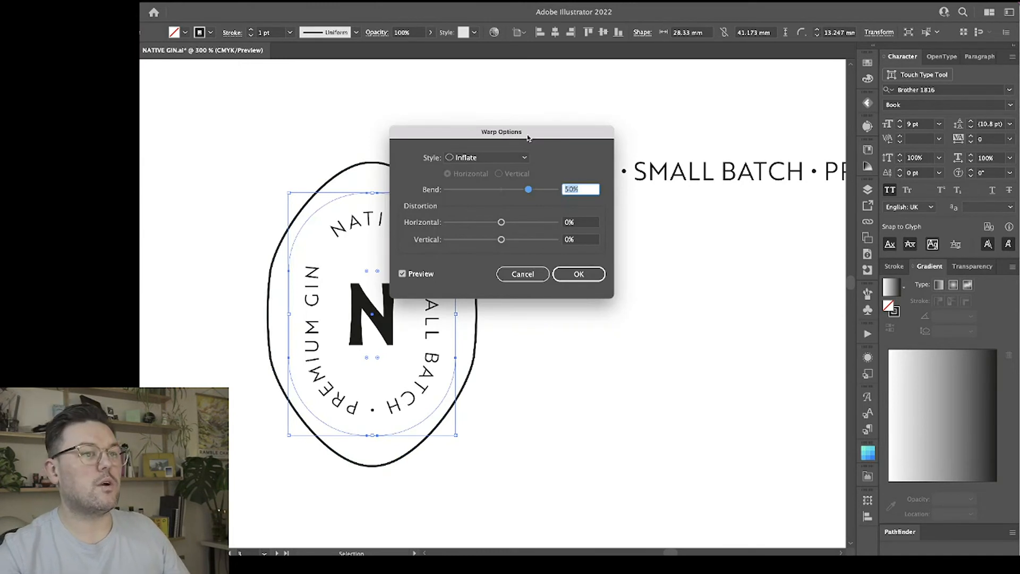
pyautogui.moveTo(527, 137); pyautogui.dragTo(676, 143)
pyautogui.moveTo(635, 196); pyautogui.dragTo(657, 197)
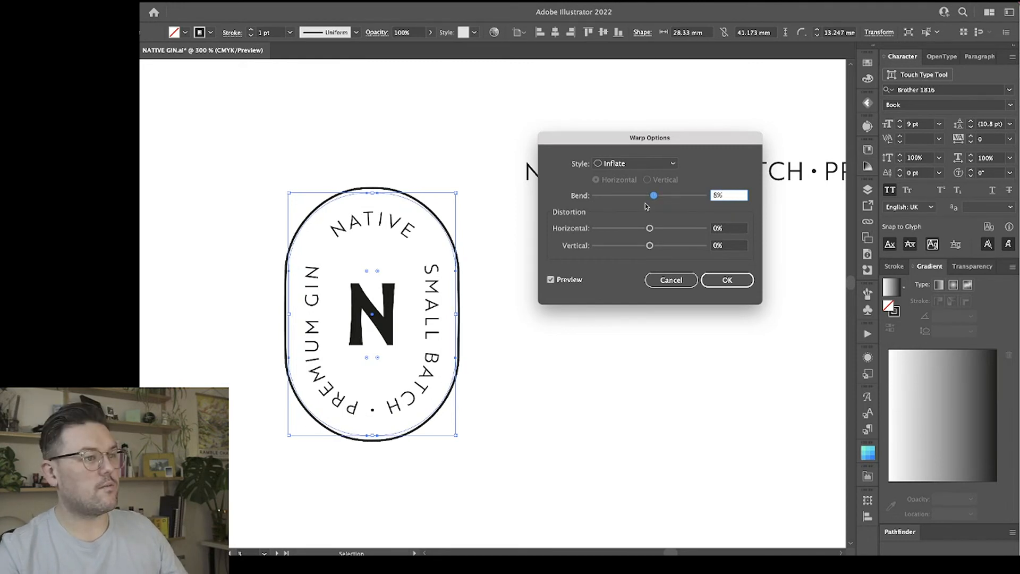
pyautogui.click(671, 280)
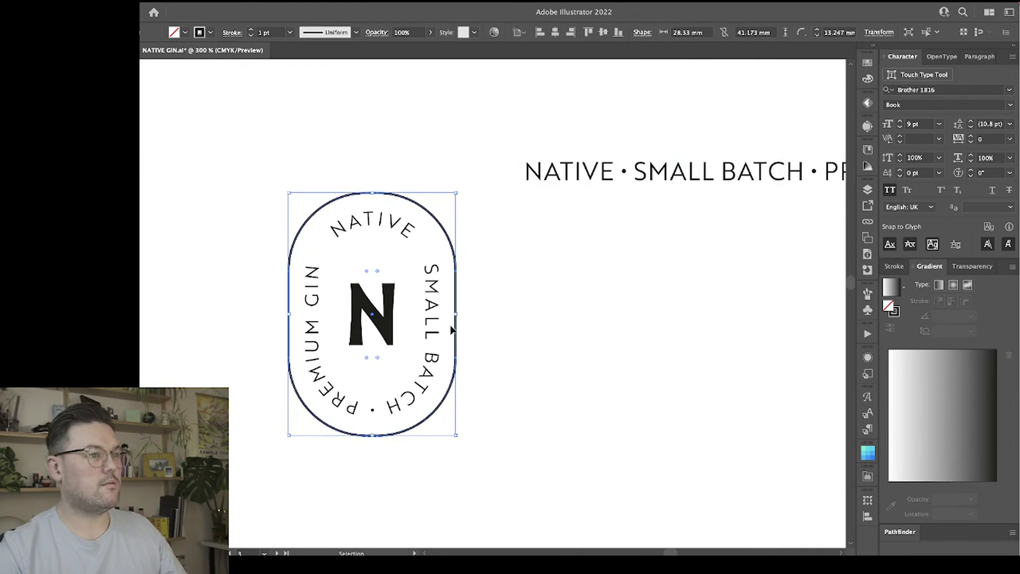
# Increase the enlarged pill outline's corner radius to the maximum so its ends are fully rounded.
pyautogui.moveTo(378, 271); pyautogui.dragTo(337, 315)
pyautogui.click(657, 262)
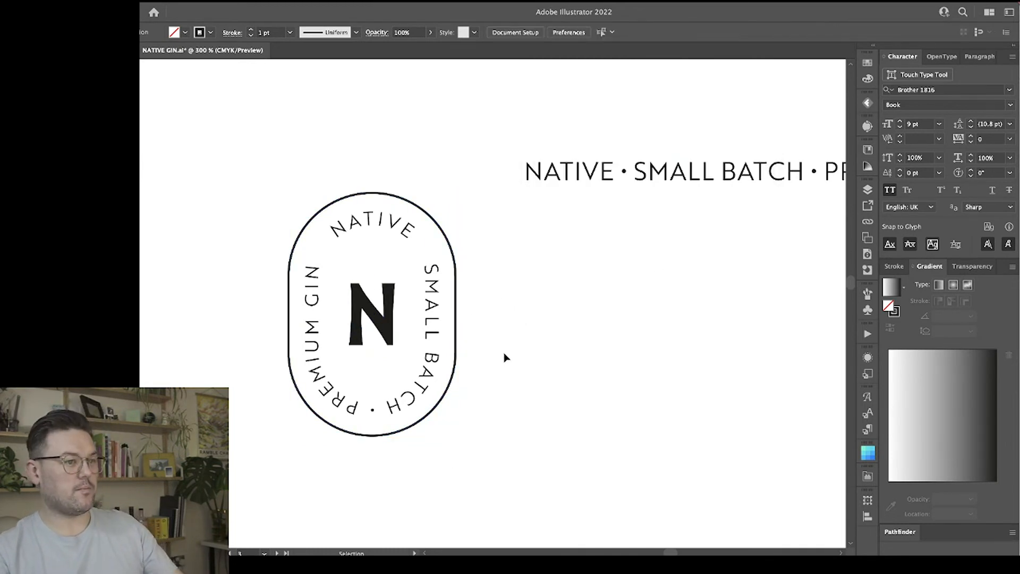
pyautogui.press('super+1')
pyautogui.press('super+minus')
pyautogui.press('super+equal')
pyautogui.press('super+equal')
pyautogui.press('super+equal')
pyautogui.press('super+equal')
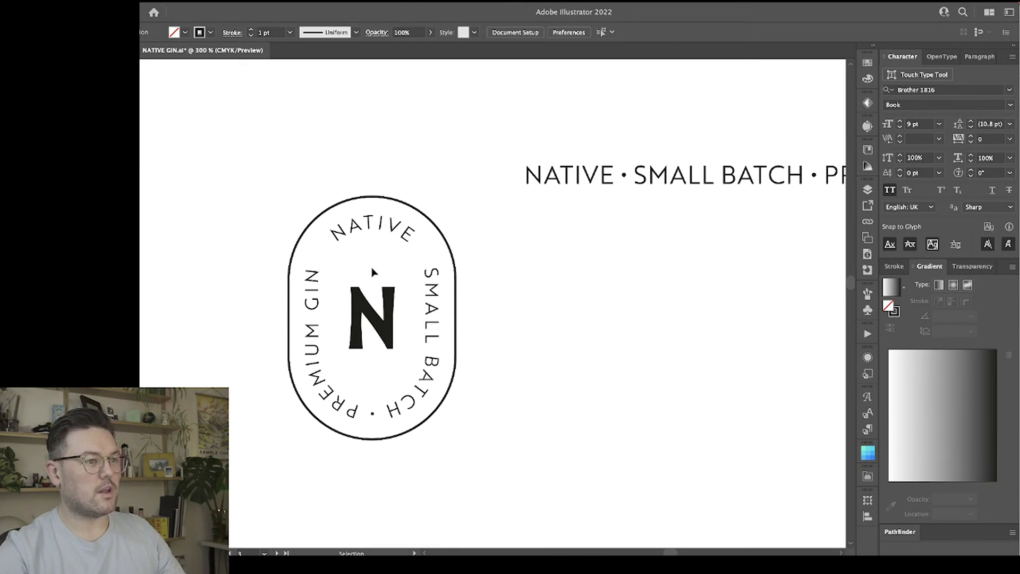
# Change the font weight of the text around the pill to Brother 1816 Regular.
pyautogui.click(387, 243)
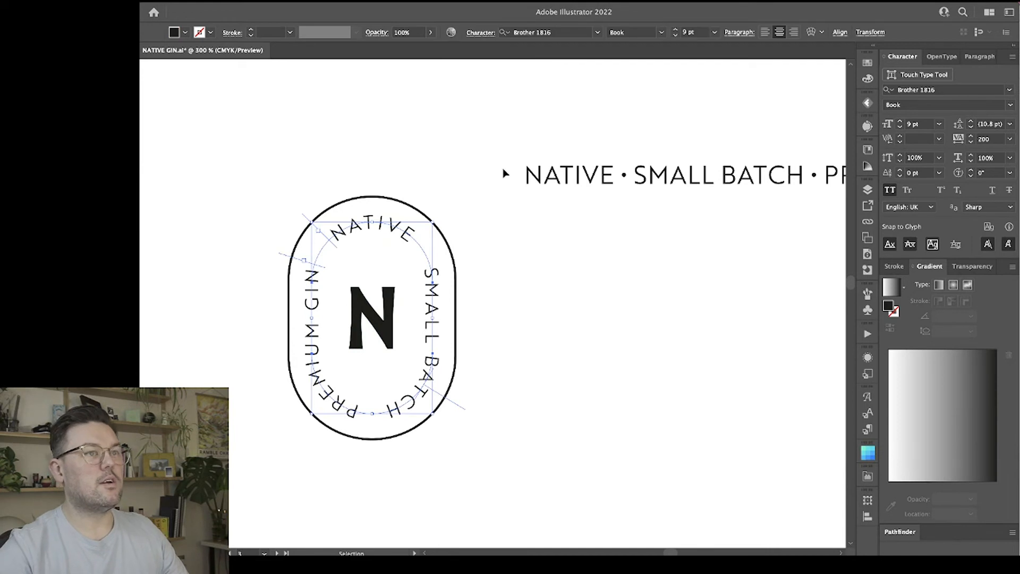
pyautogui.click(659, 33)
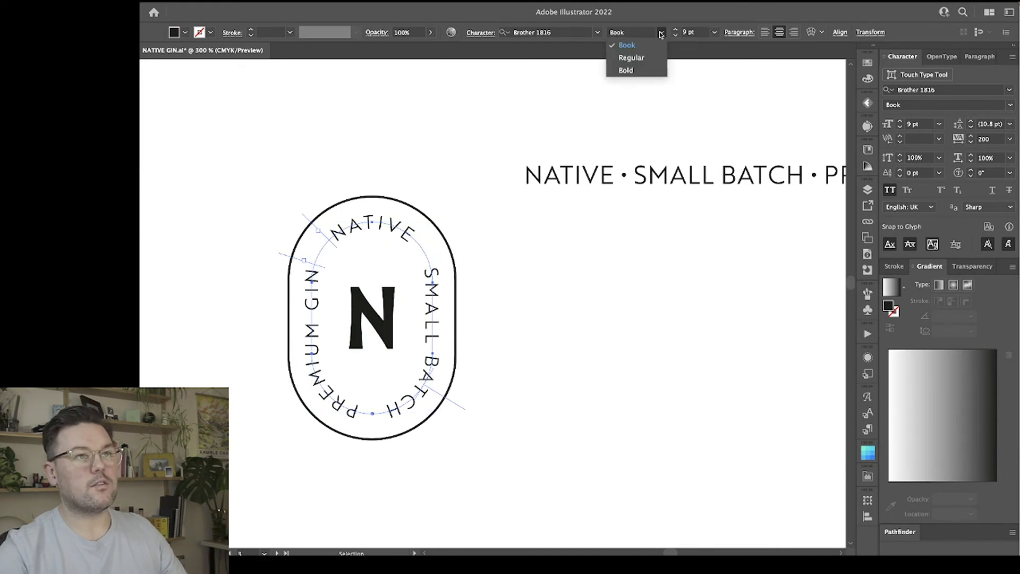
pyautogui.click(631, 57)
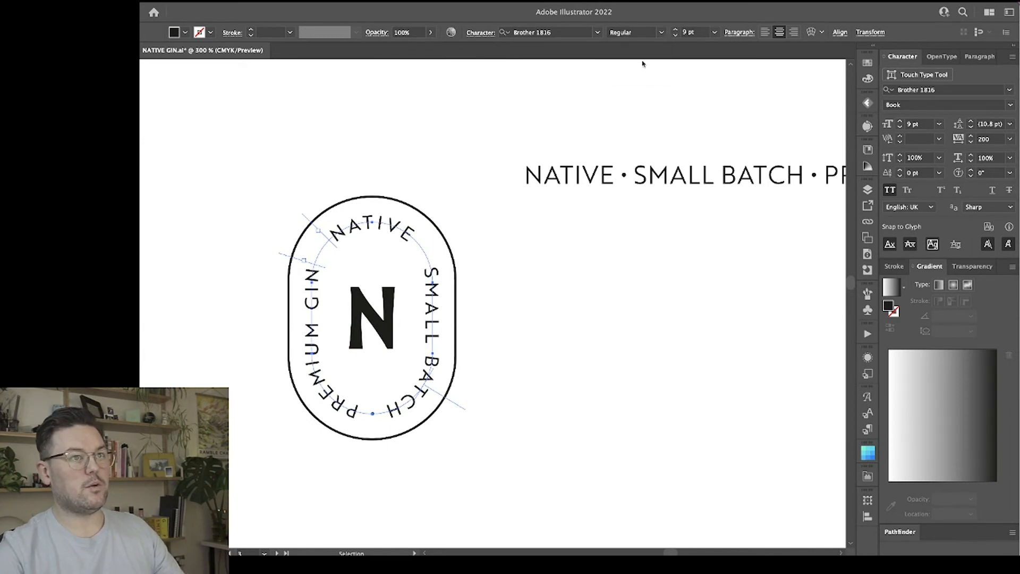
pyautogui.click(535, 303)
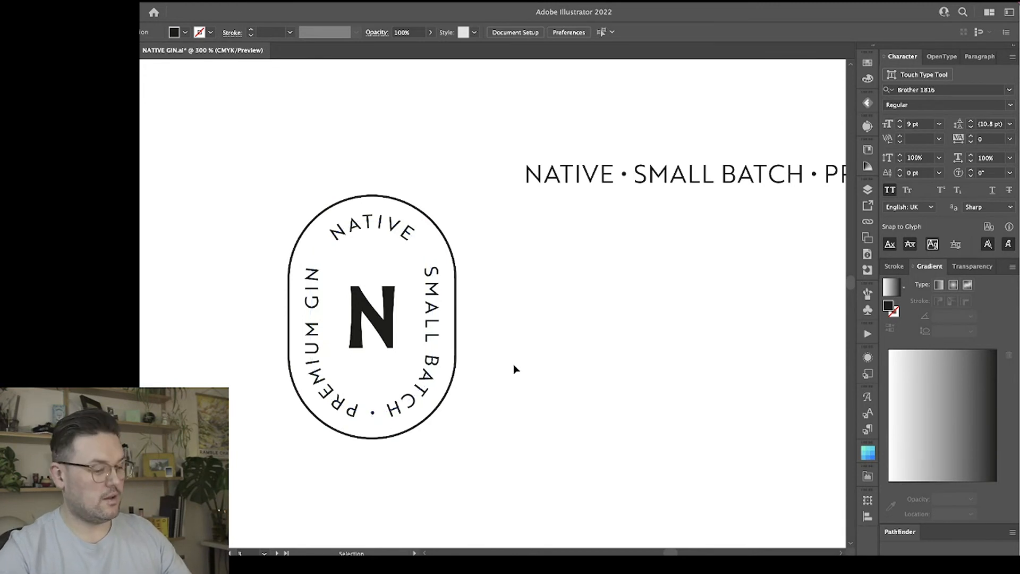
# Draw a wide, shallow black rectangle beside the pill badge, under the straight tagline.
pyautogui.press('y')
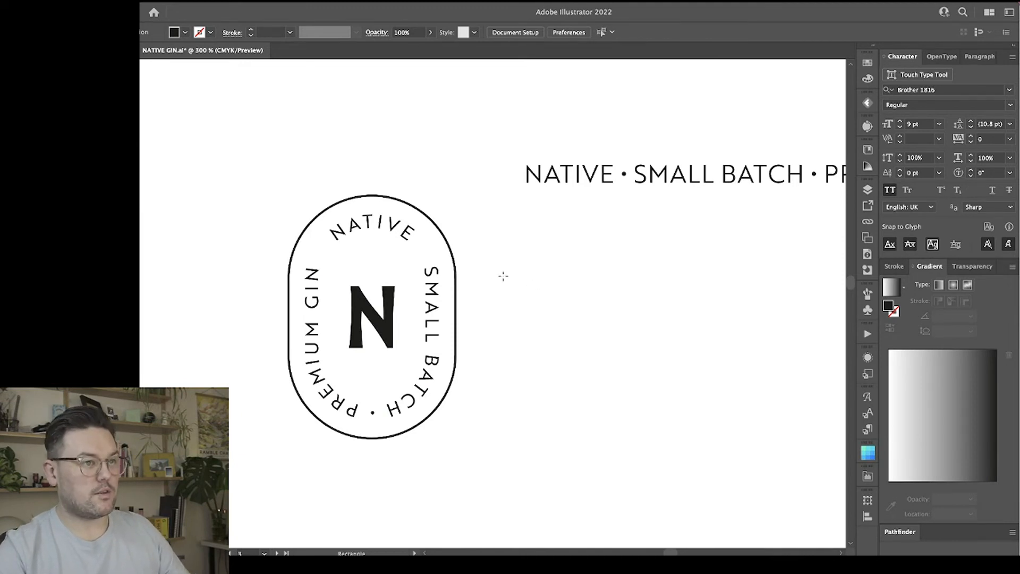
pyautogui.moveTo(503, 275); pyautogui.dragTo(660, 311)
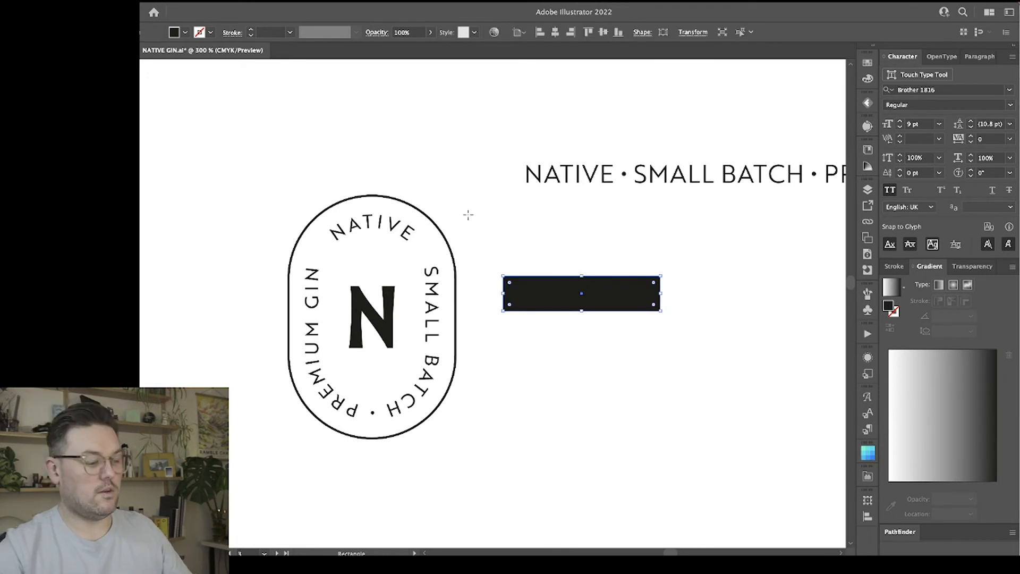
pyautogui.press('super+plus')
pyautogui.moveTo(577, 213); pyautogui.dragTo(371, 209)
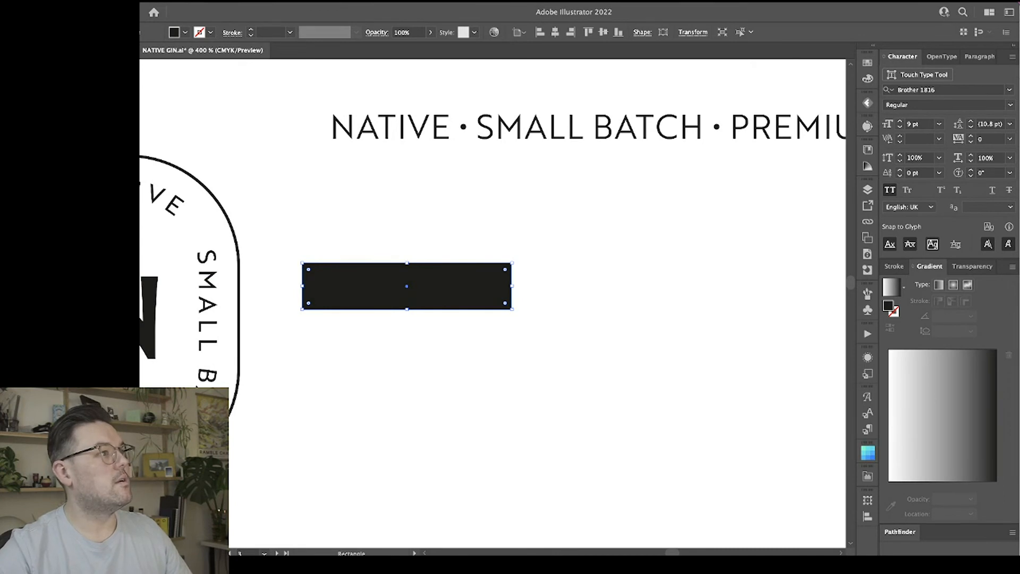
# Apply an Inflate warp with a Bend of -25% to the black rectangle and expand its appearance into editable paths.
pyautogui.click(40, 1)
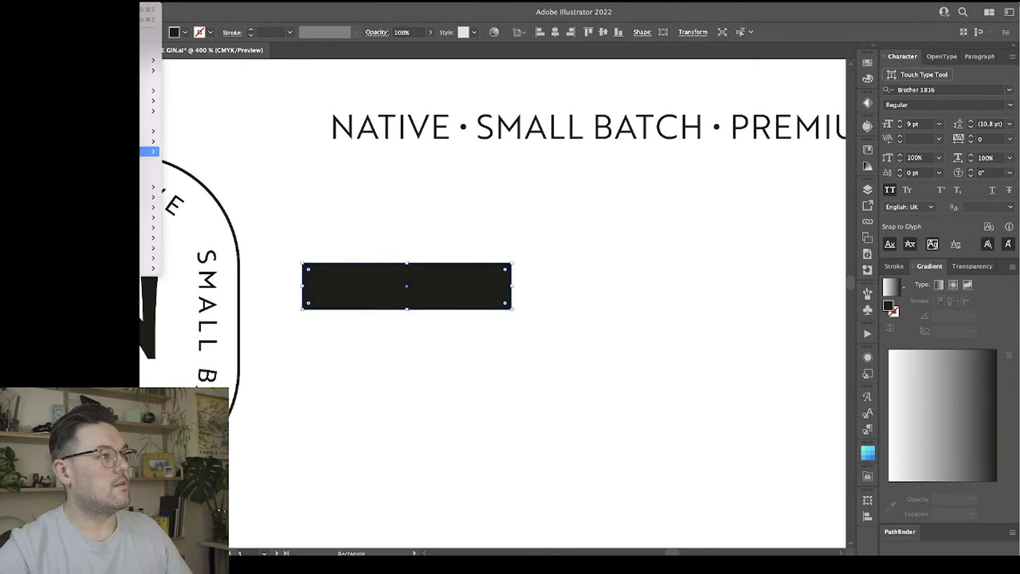
pyautogui.moveTo(152, 151)
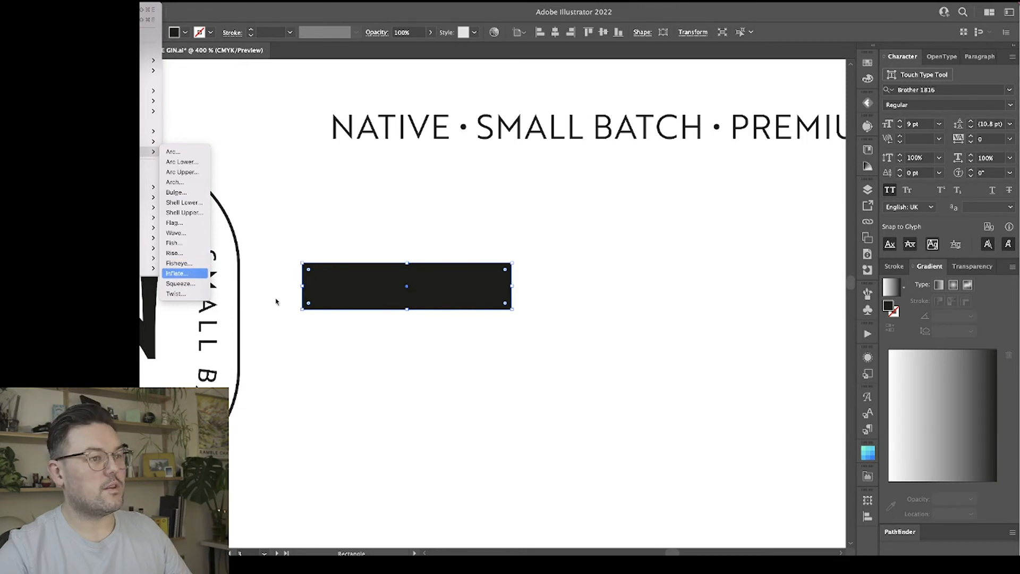
pyautogui.press('Return')
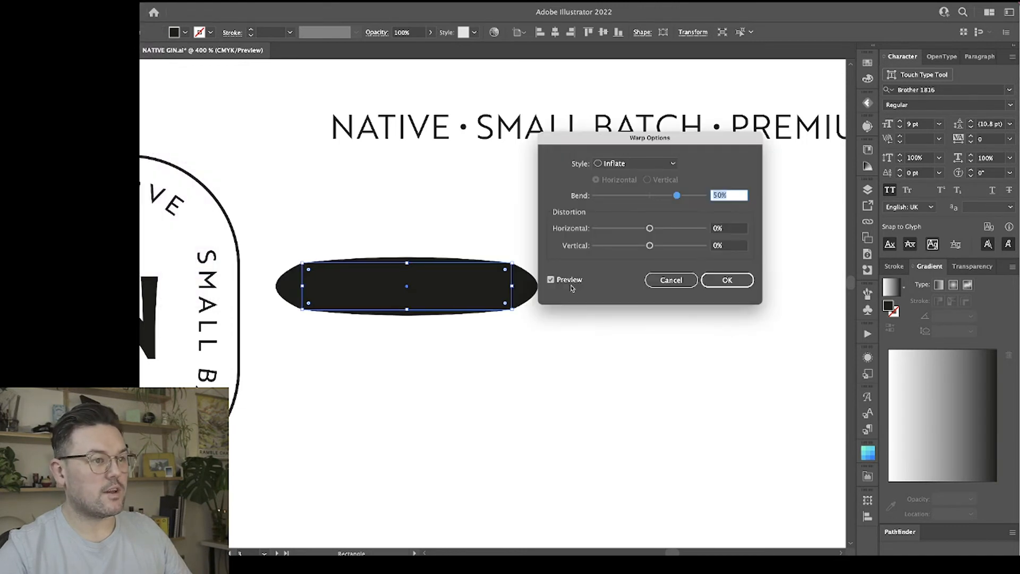
pyautogui.click(635, 196)
pyautogui.moveTo(636, 197); pyautogui.dragTo(637, 199)
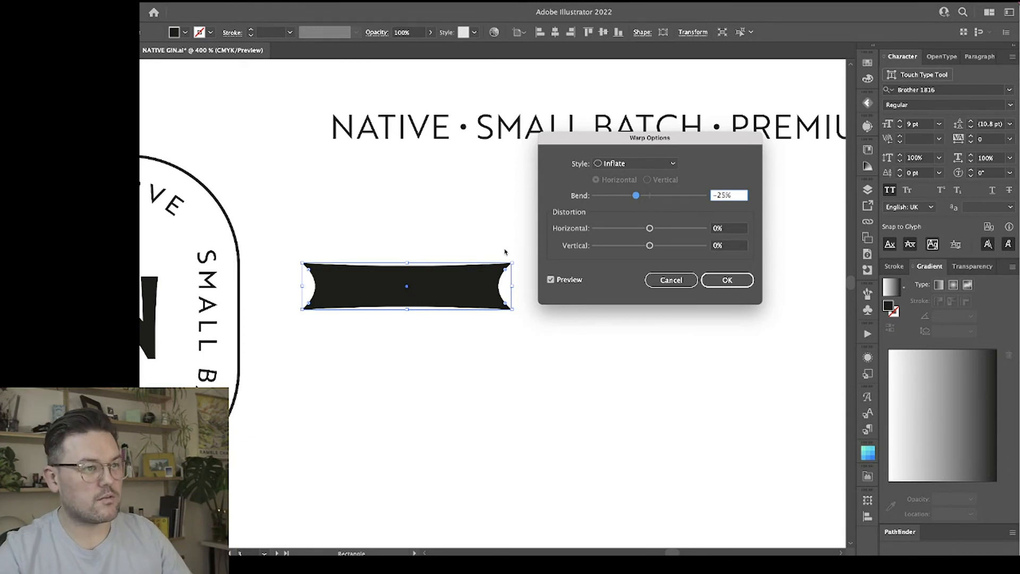
pyautogui.click(724, 281)
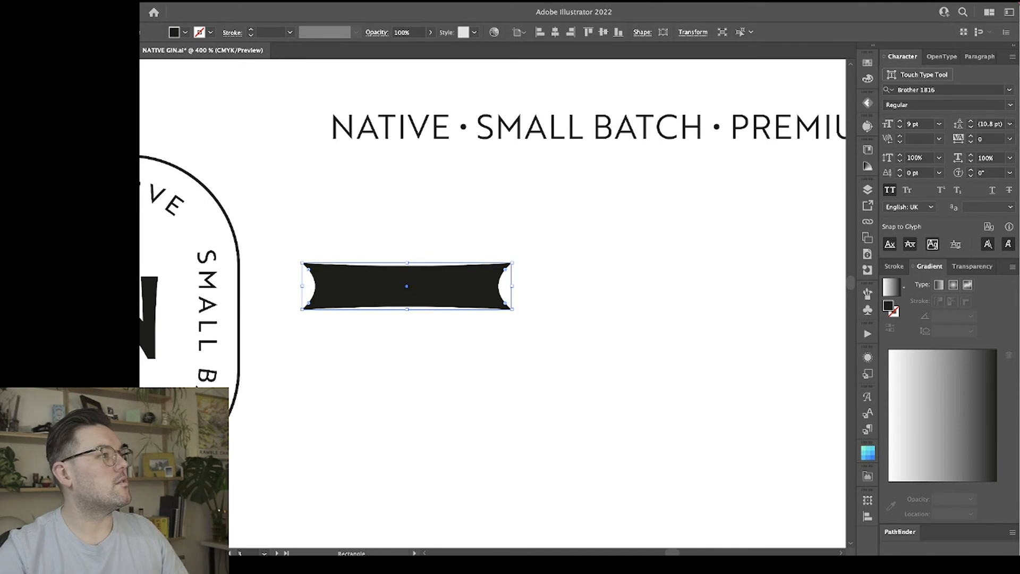
pyautogui.press('m')
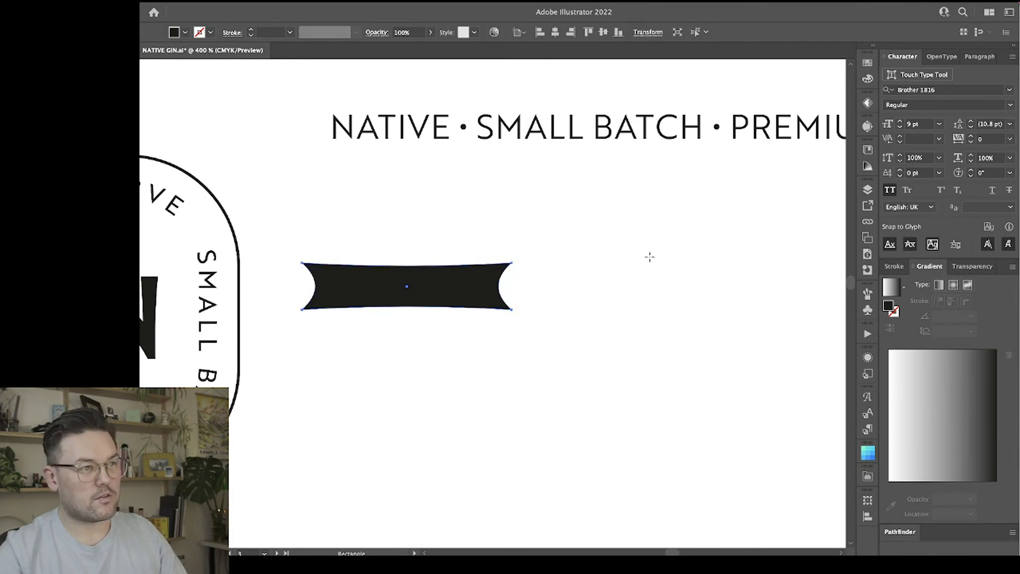
pyautogui.click(537, 276)
pyautogui.press('Escape')
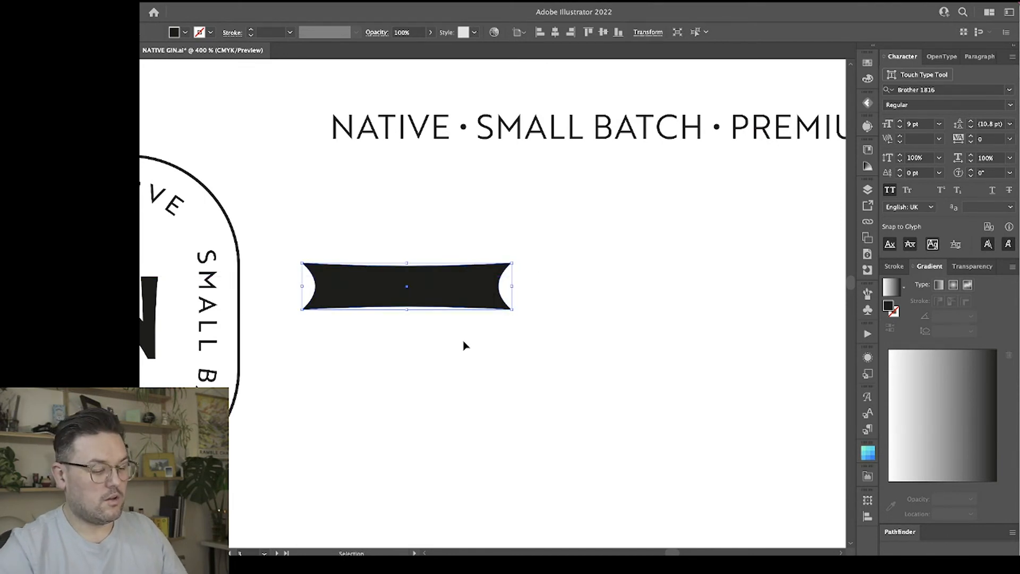
# Straighten the warped shape's curved right end by collapsing the two inward handles of its corner points.
pyautogui.hotkey('ctrl', '=')
pyautogui.press('a')
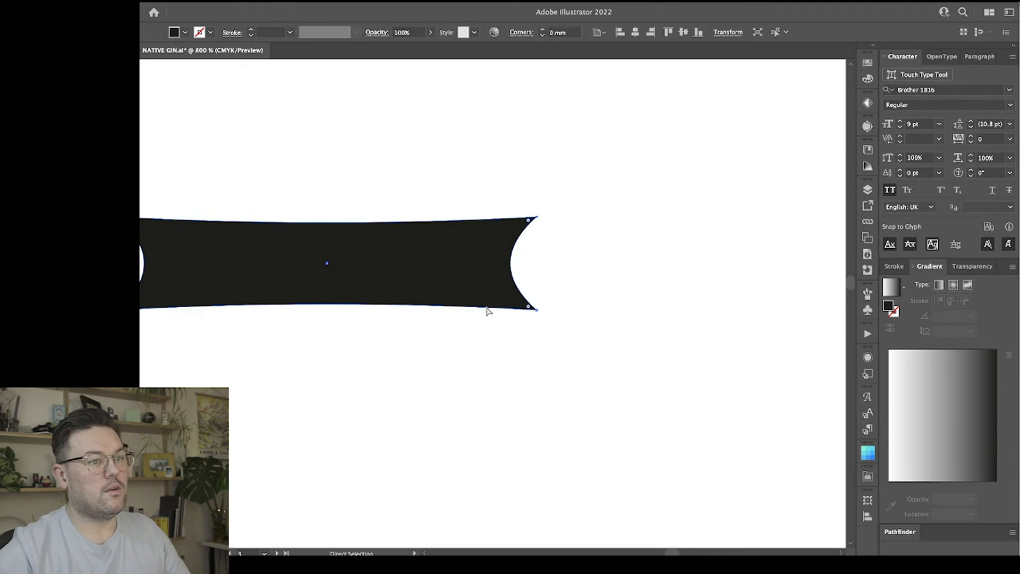
pyautogui.click(514, 251)
pyautogui.hotkey('shift', 'c')
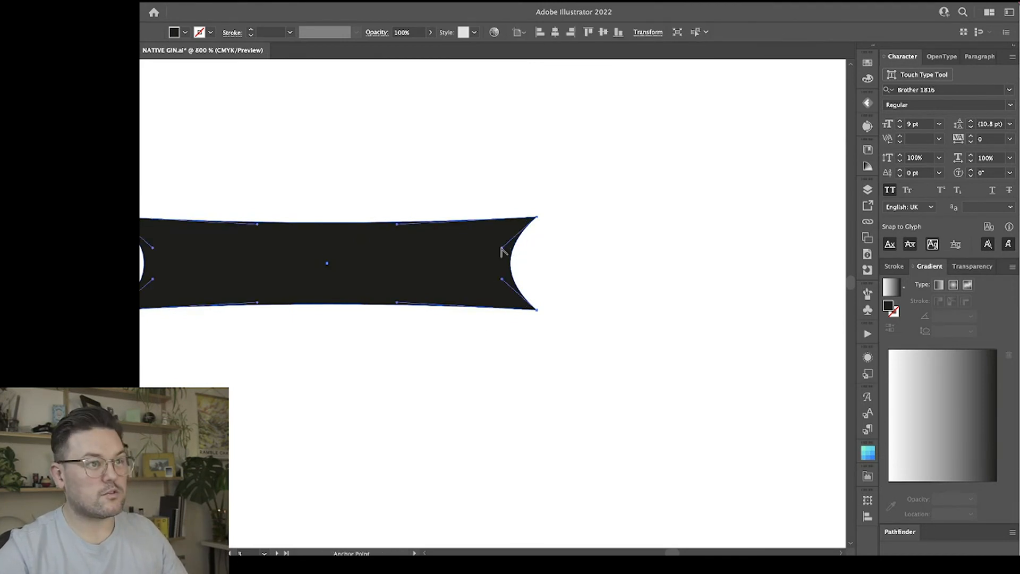
pyautogui.click(501, 248)
pyautogui.click(501, 279)
pyautogui.hscroll(-5, 569, 277)
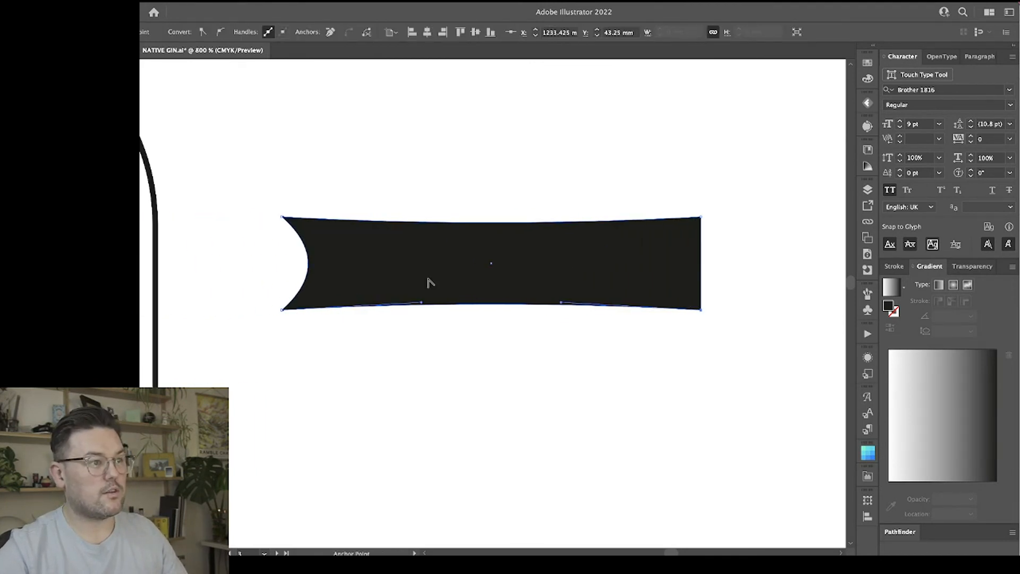
# Straighten the warped shape's left end the same way, removing the inward handles of both corner points.
pyautogui.click(304, 245)
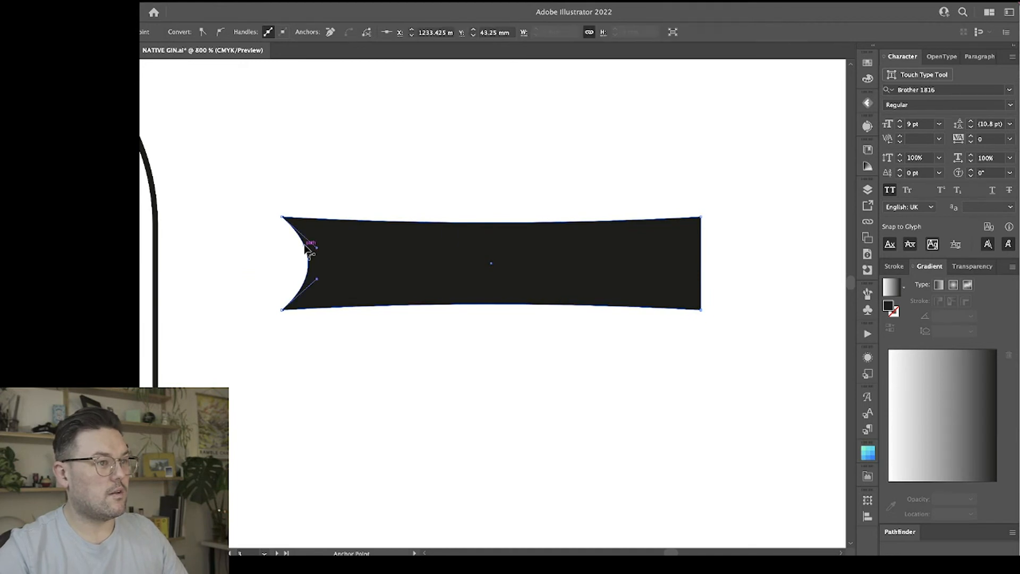
pyautogui.click(317, 247)
pyautogui.click(317, 280)
pyautogui.press('v')
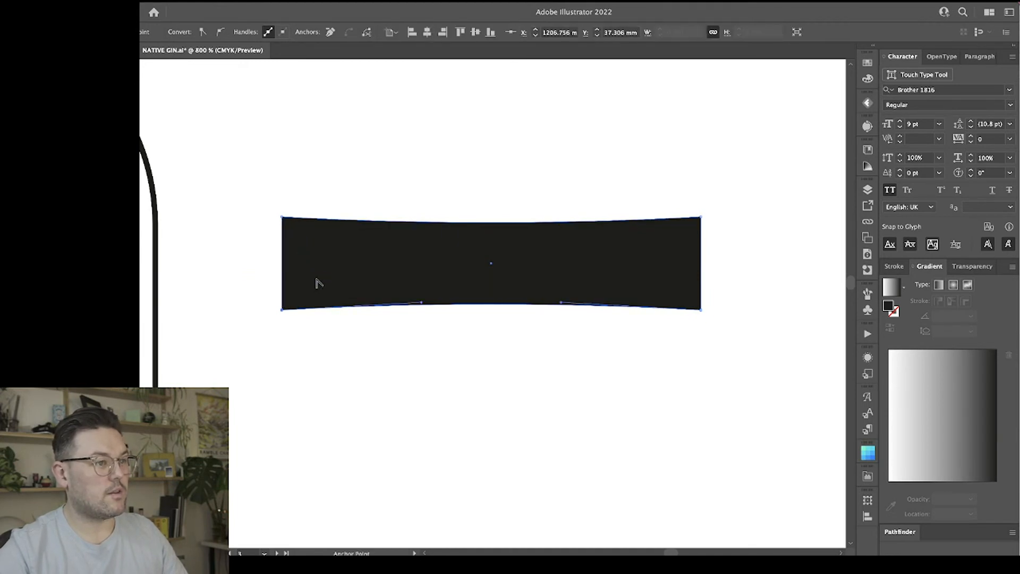
# Scale the warped black bar down proportionally to a short, thin dash about as wide as the badge's N.
pyautogui.click(509, 369)
pyautogui.press('a')
pyautogui.press('super+minus')
pyautogui.press('super+minus')
pyautogui.press('super+minus')
pyautogui.press('super+minus')
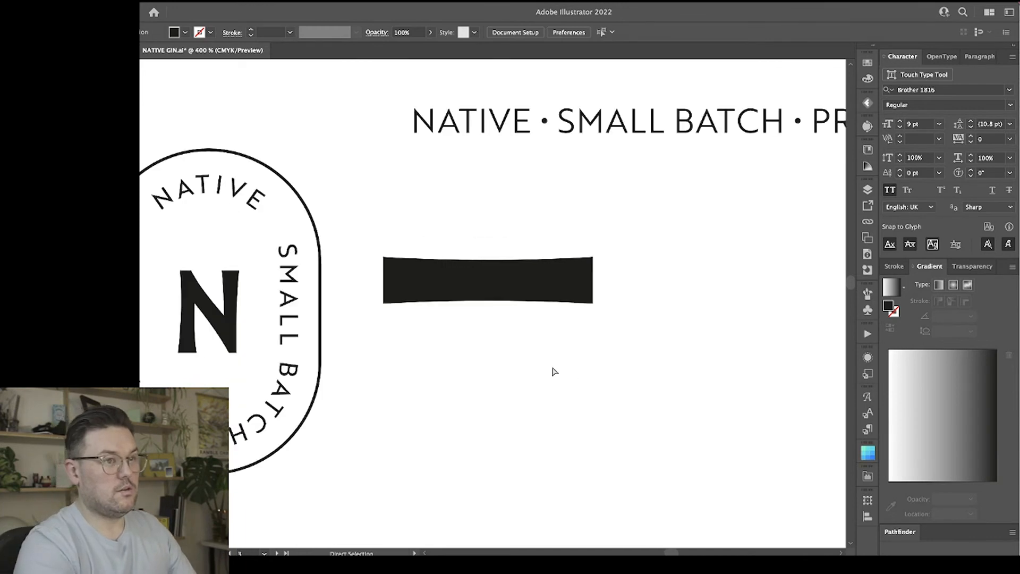
pyautogui.press('v')
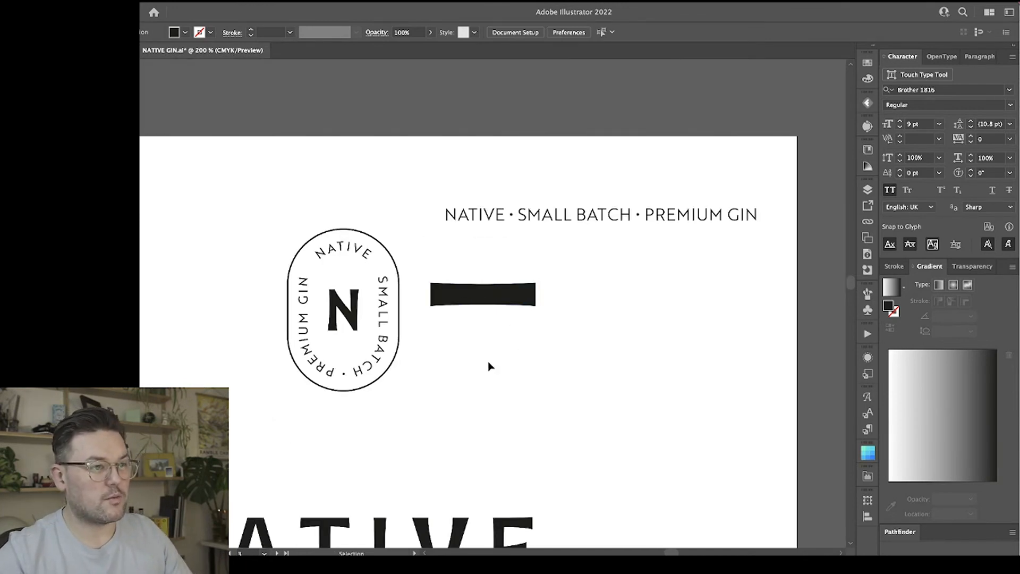
pyautogui.scroll(-3, 490, 366)
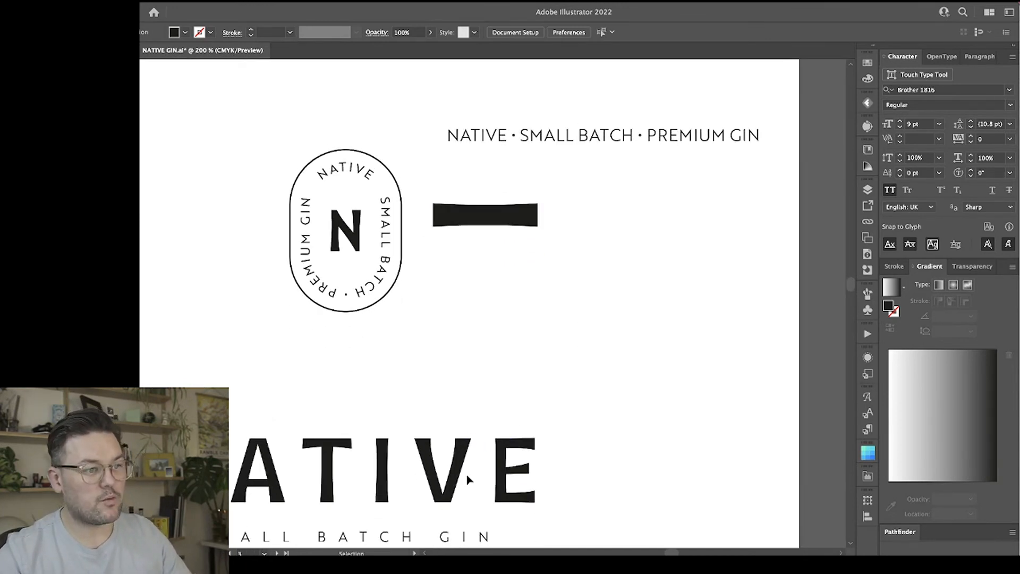
pyautogui.click(485, 221)
pyautogui.moveTo(485, 226); pyautogui.dragTo(463, 292)
pyautogui.click(499, 274)
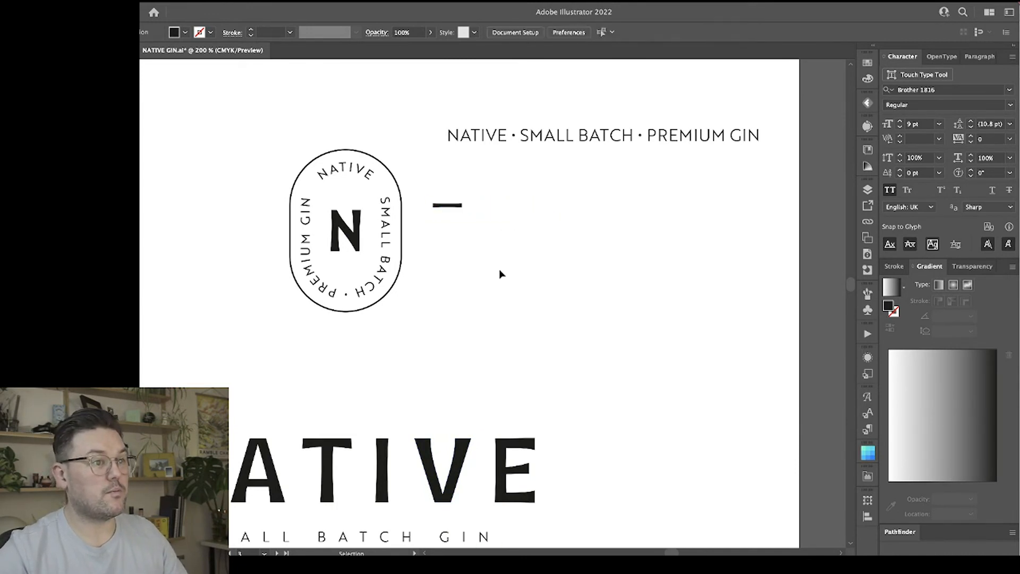
# Move the small bar into the pill badge, centred above the N and below the curved NATIVE text.
pyautogui.moveTo(460, 209); pyautogui.dragTo(360, 196)
pyautogui.click(460, 216)
pyautogui.hotkey('ctrl', '=')
pyautogui.hotkey('ctrl', '=')
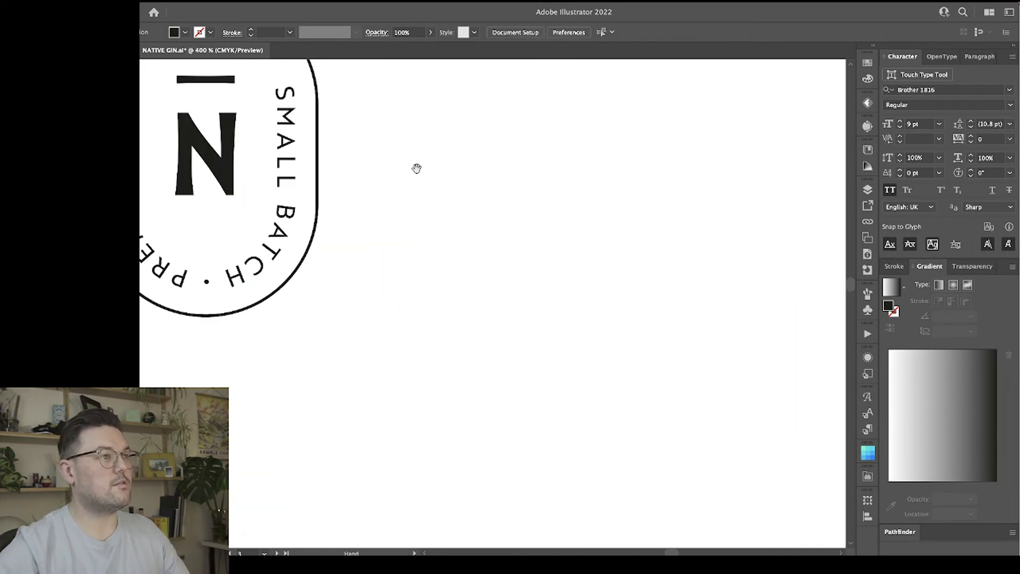
pyautogui.moveTo(415, 166); pyautogui.dragTo(580, 248)
# Shrink the bar so it is narrower than the N and place a matching copy below the letter.
pyautogui.click(448, 185)
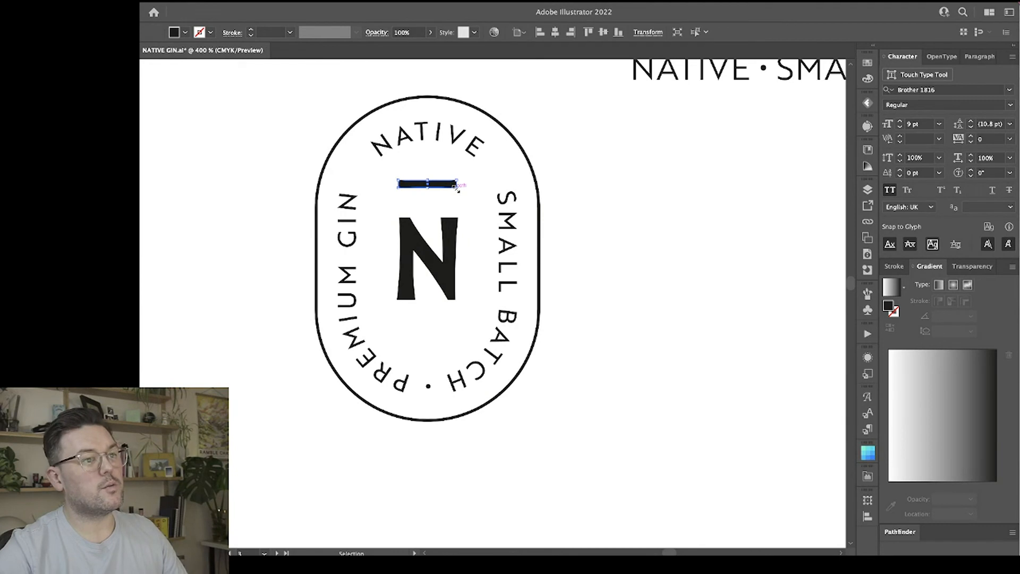
pyautogui.moveTo(457, 187); pyautogui.dragTo(460, 333)
pyautogui.click(601, 198)
pyautogui.click(619, 317)
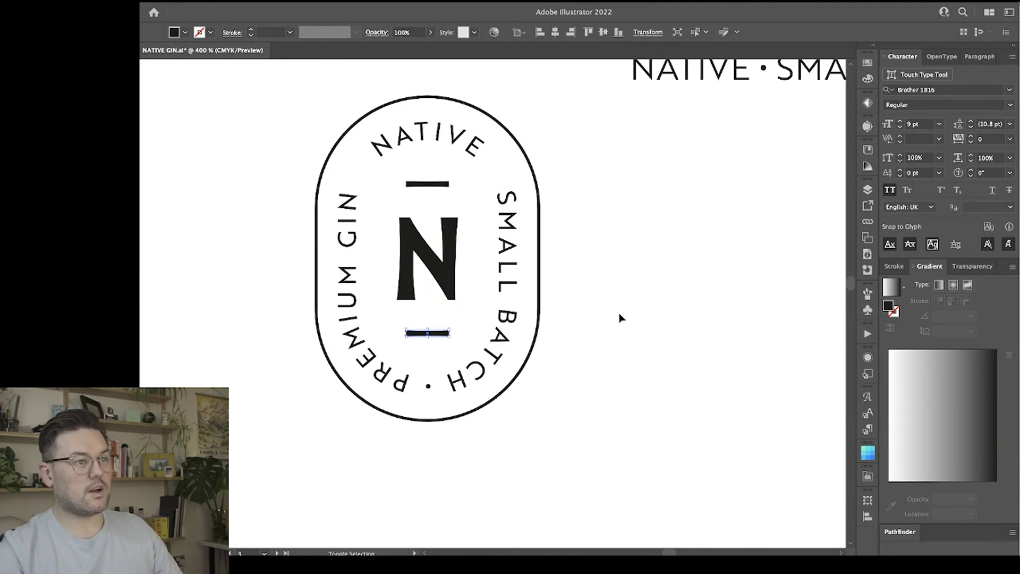
# Scale the badge's N down slightly around its centre and nudge the upper and lower bars towards it.
pyautogui.hotkey('ctrl', '-')
pyautogui.hotkey('ctrl', '-')
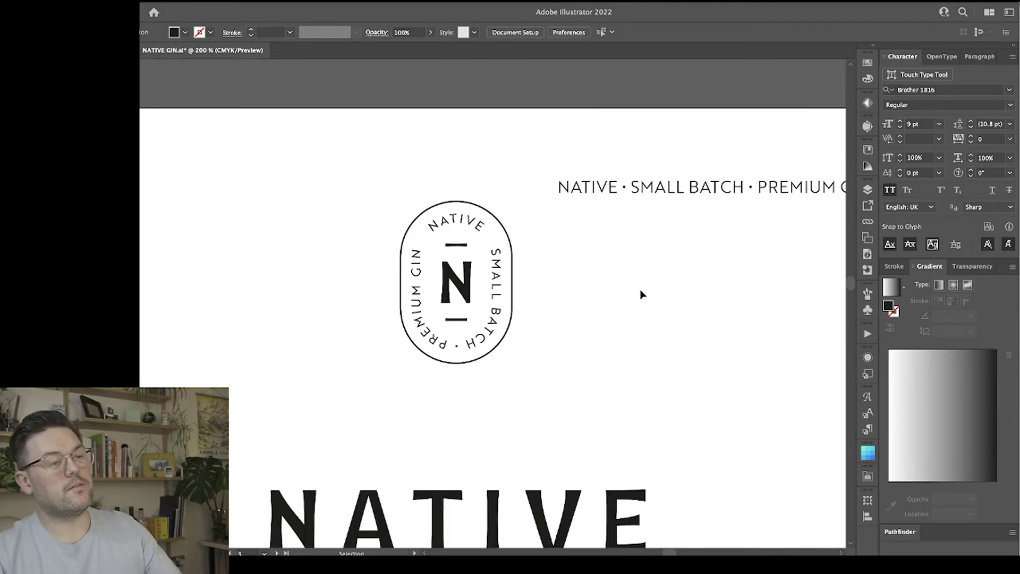
pyautogui.hscroll(2, 598, 301)
pyautogui.click(435, 295)
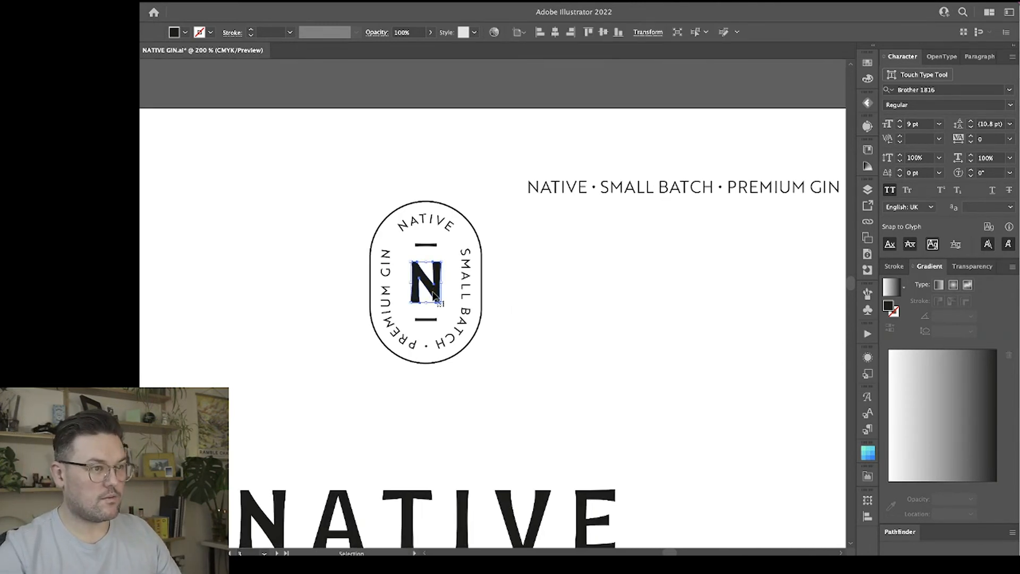
pyautogui.moveTo(426, 261); pyautogui.dragTo(426, 263)
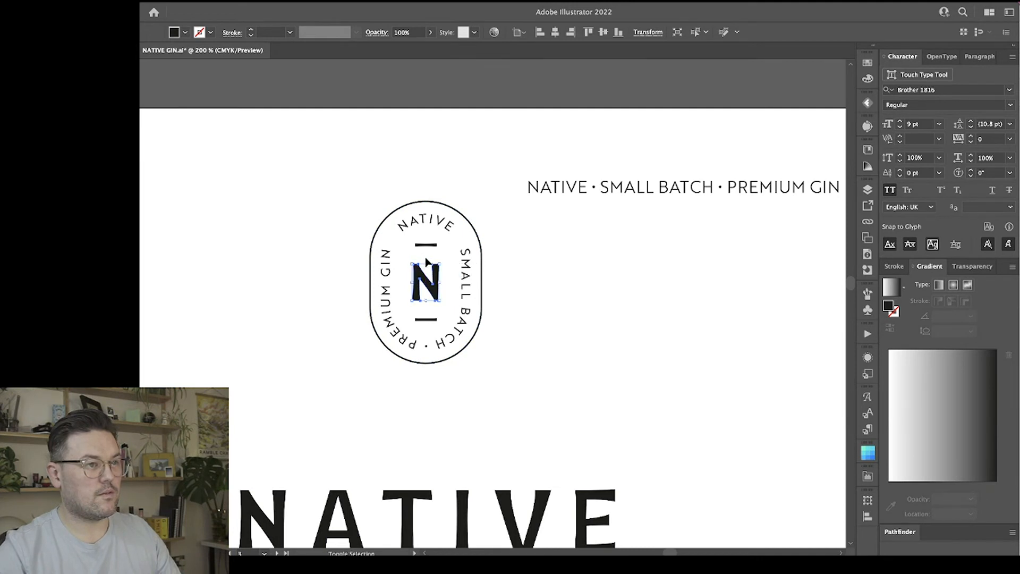
pyautogui.click(425, 246)
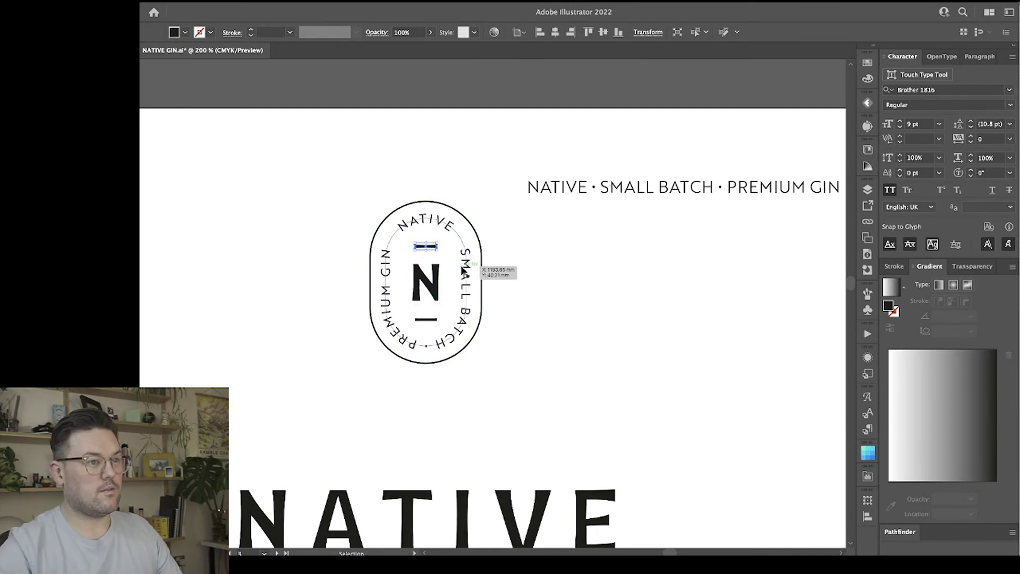
pyautogui.click(426, 319)
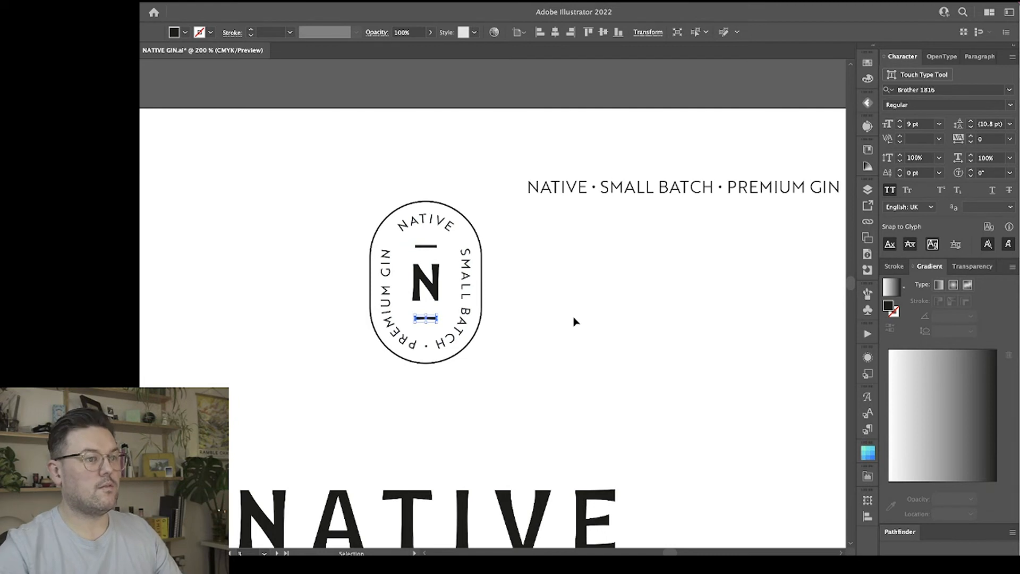
pyautogui.click(575, 321)
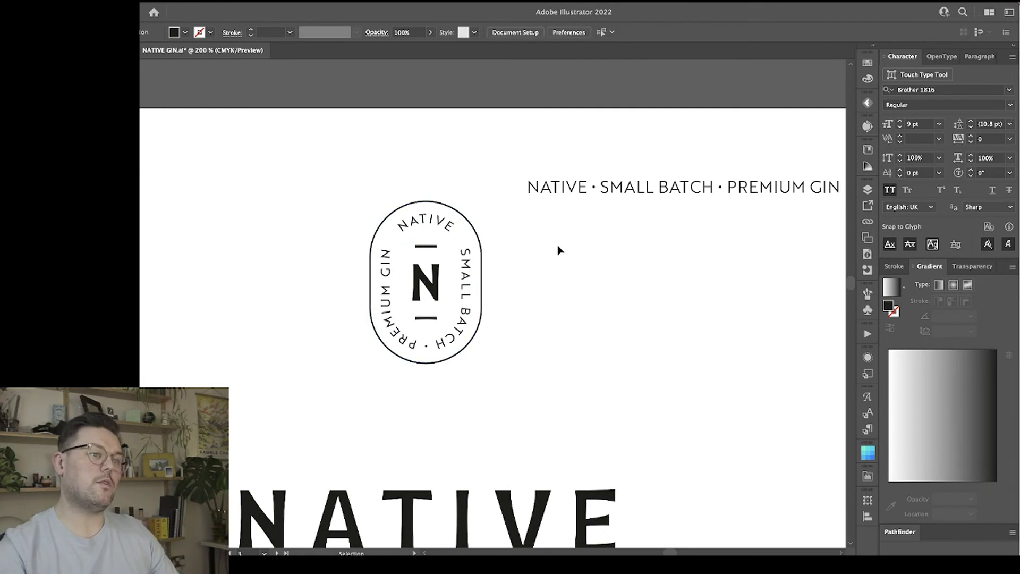
# Set the stroke weight of the badge's pill outline to 2 pt.
pyautogui.click(481, 241)
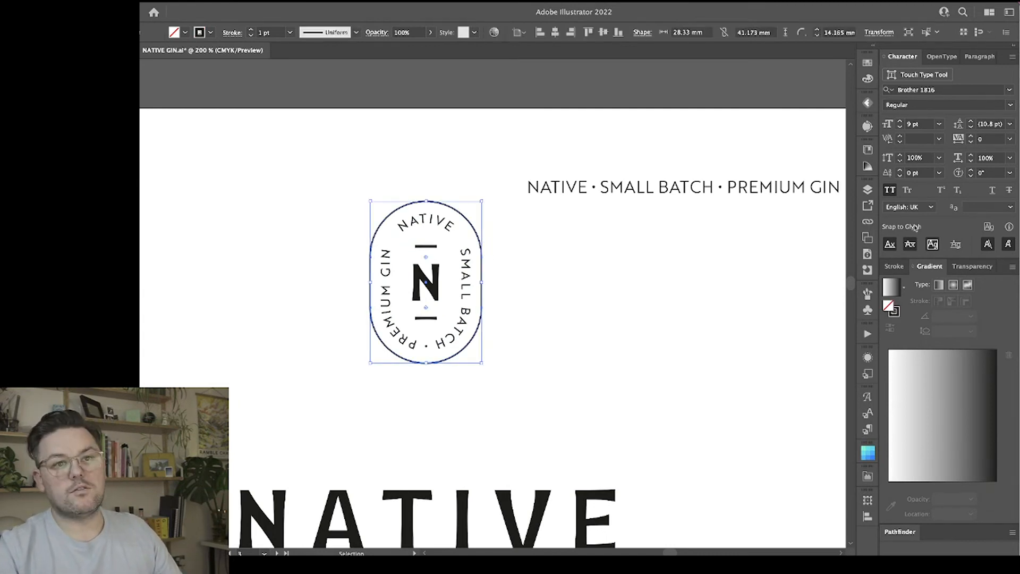
pyautogui.click(894, 266)
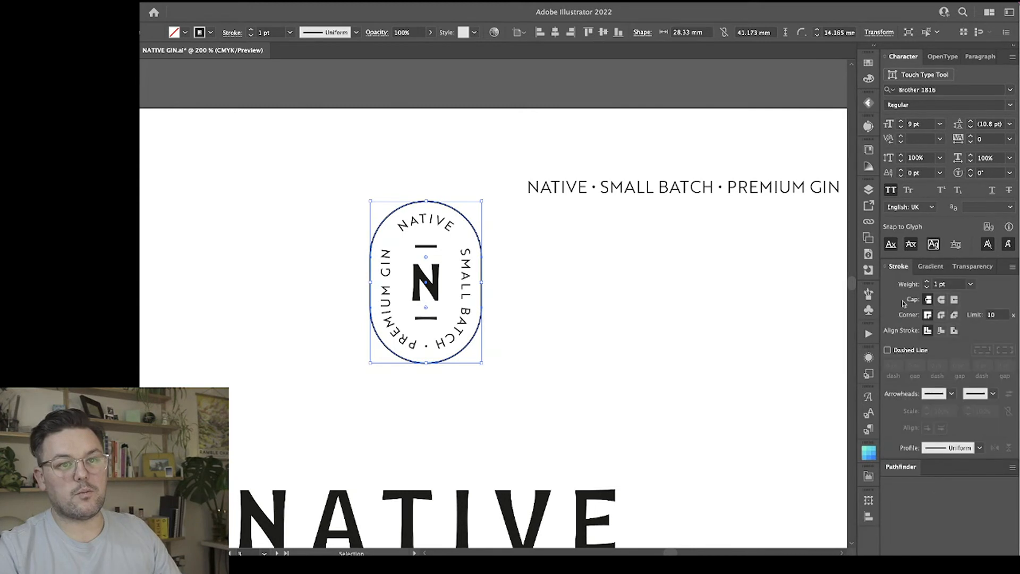
pyautogui.click(927, 282)
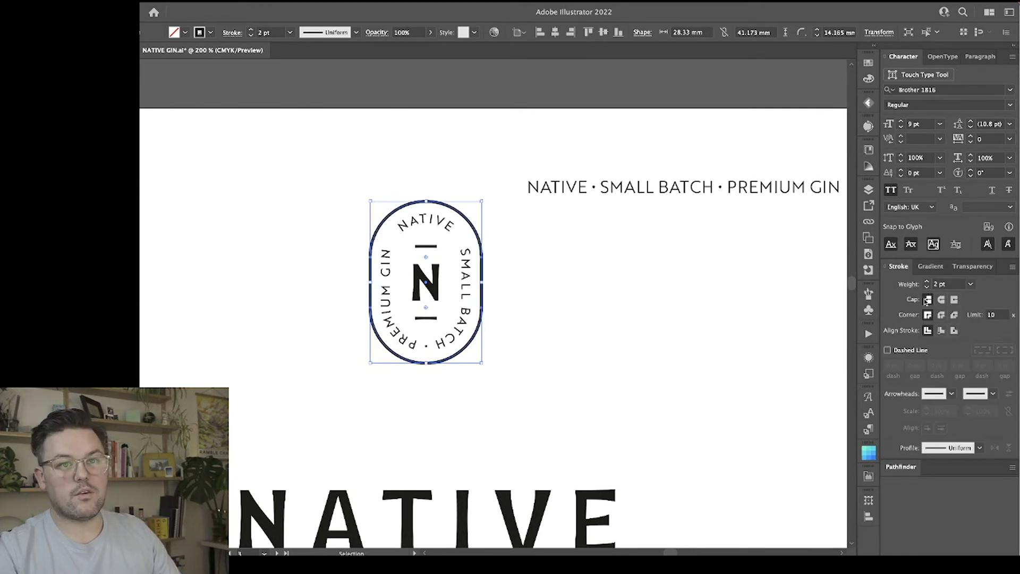
pyautogui.click(588, 291)
pyautogui.hscroll(2, 590, 294)
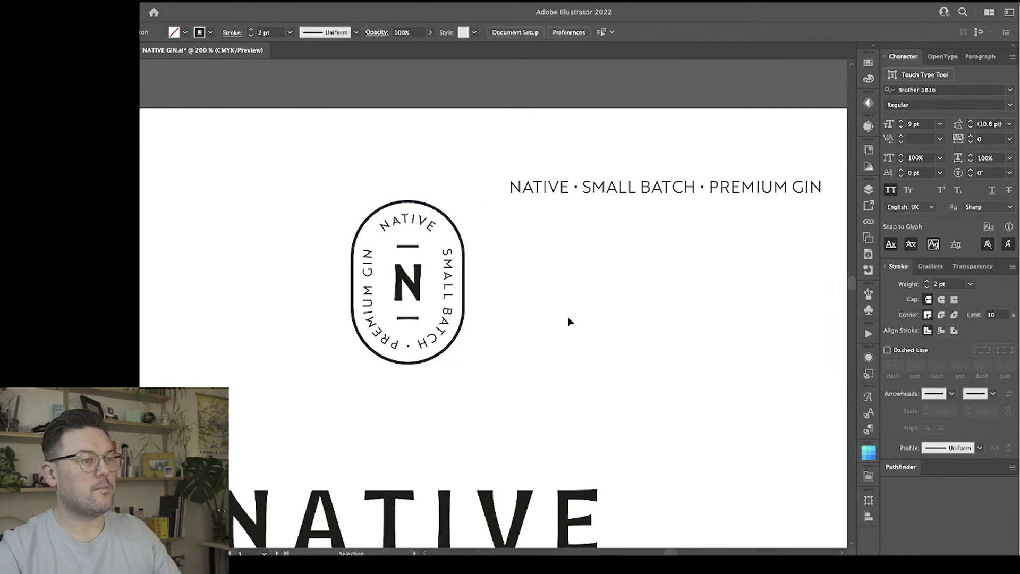
pyautogui.hotkey('ctrl', '-')
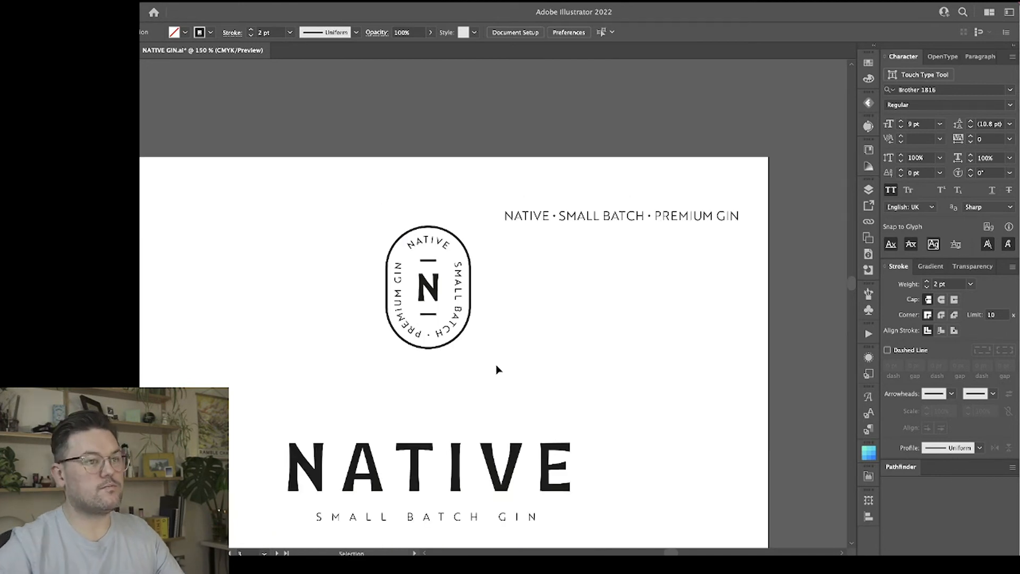
# Delete the straight NATIVE • SMALL BATCH • PREMIUM GIN tagline beside the badge.
pyautogui.click(579, 218)
pyautogui.press('Delete')
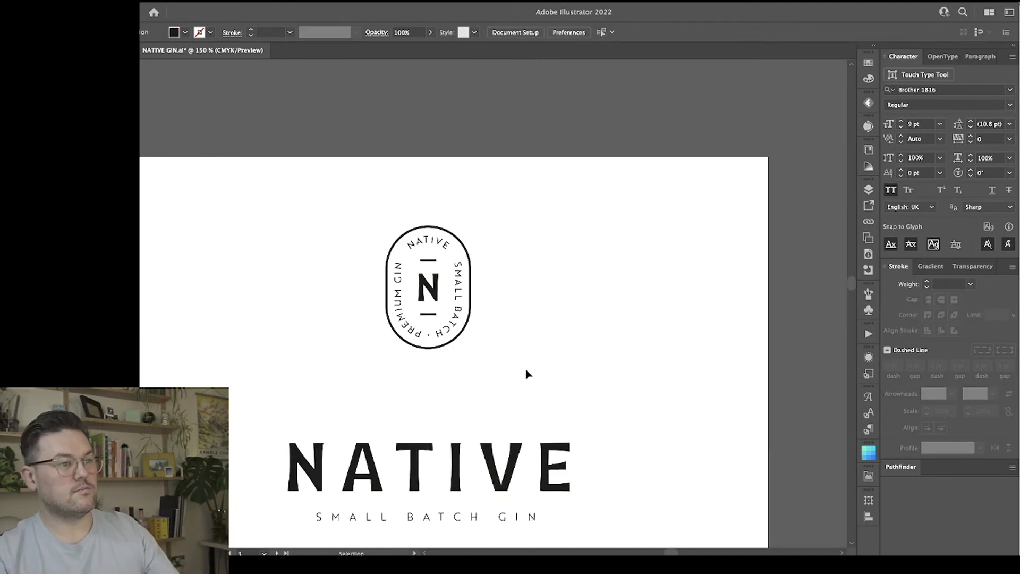
pyautogui.click(388, 248)
pyautogui.click(525, 249)
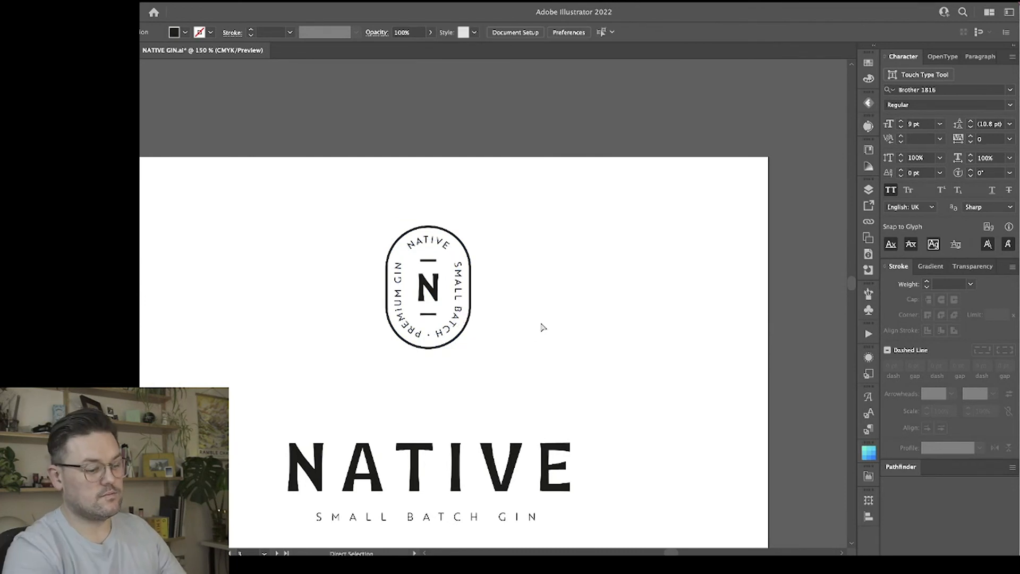
# Bring the clear bottle photo from the moodboard artboard to the logo artboard, centred under the NATIVE Small Batch Gin lockup.
pyautogui.hotkey('ctrl', '-')
pyautogui.hotkey('ctrl', '-')
pyautogui.hotkey('ctrl', '-')
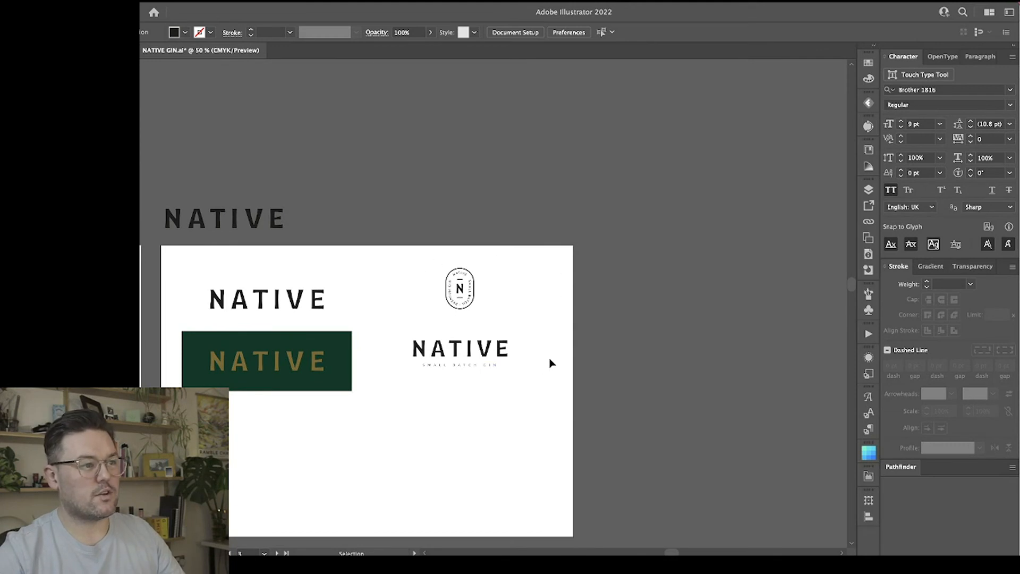
pyautogui.hotkey('ctrl', '-')
pyautogui.hscroll(-5, 549, 361)
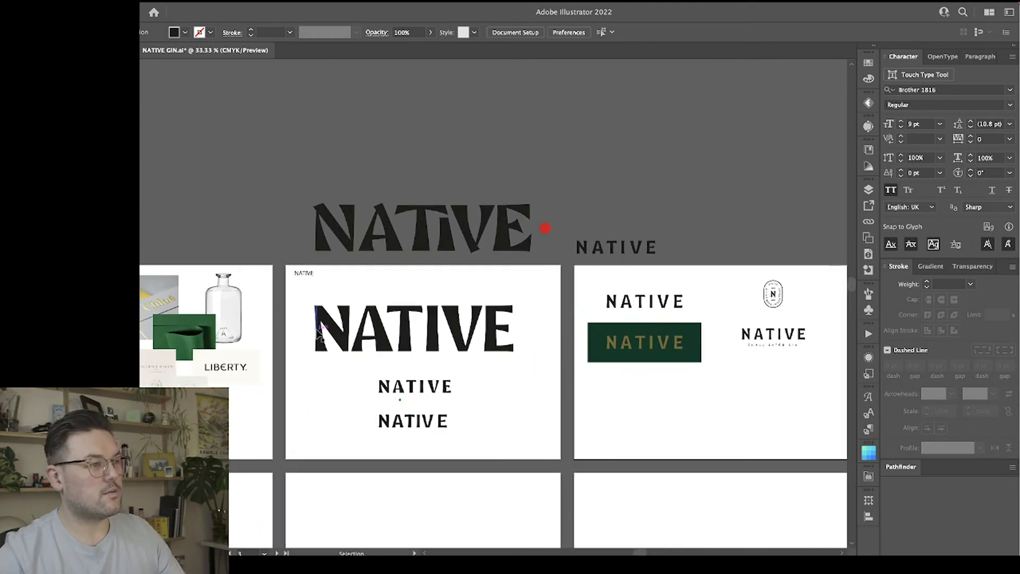
pyautogui.moveTo(227, 289); pyautogui.dragTo(777, 373)
pyautogui.hscroll(5, 710, 377)
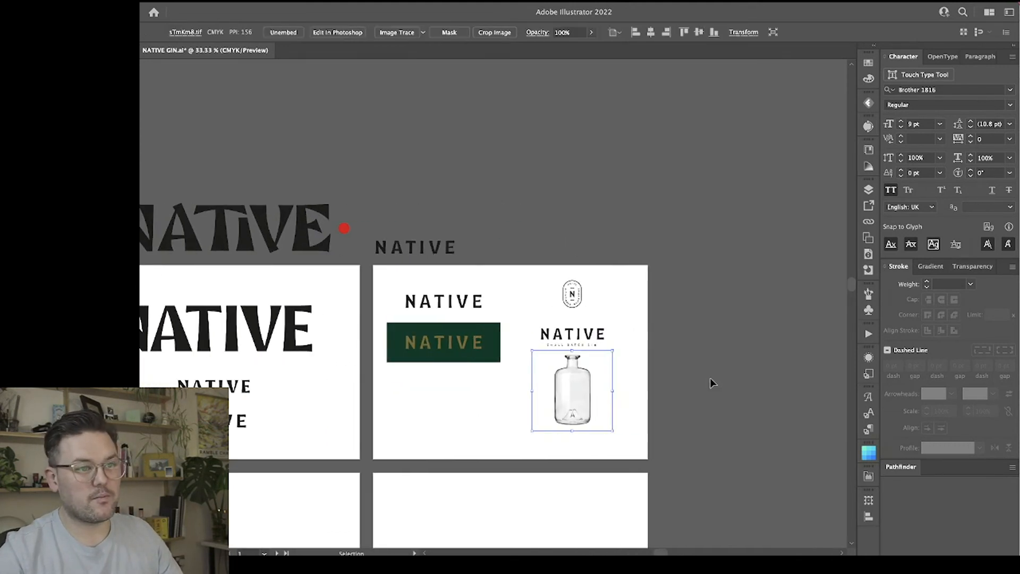
# Duplicate the pill badge and place the copy beside the original.
pyautogui.click(657, 380)
pyautogui.hotkey('ctrl', '+')
pyautogui.hotkey('ctrl', '+')
pyautogui.moveTo(657, 380); pyautogui.dragTo(560, 106)
pyautogui.scroll(3, 554, 174)
pyautogui.click(592, 218)
pyautogui.moveTo(530, 238); pyautogui.dragTo(527, 235)
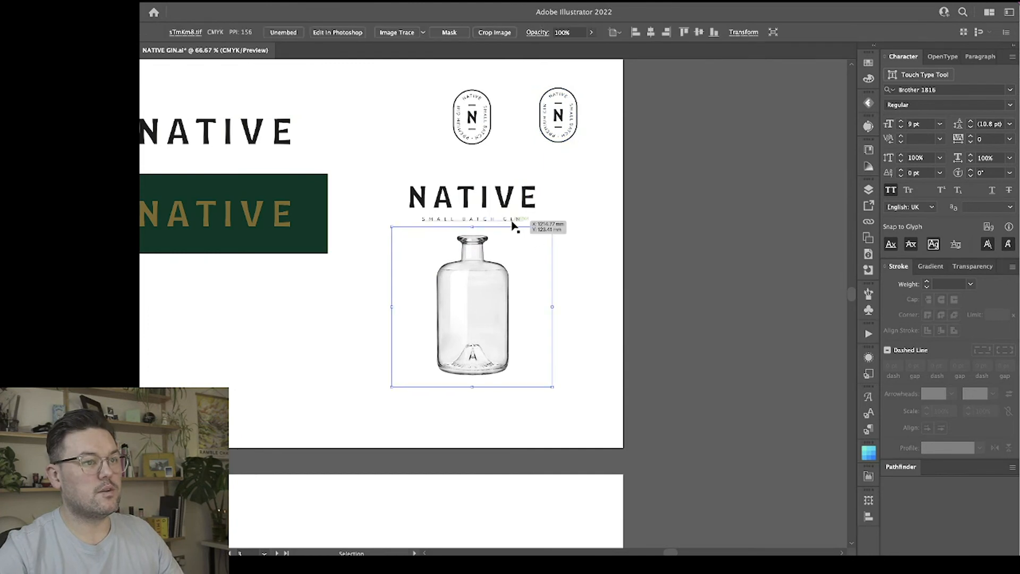
# Try a copy of the NATIVE Small Batch Gin lockup on the front of the bottle photo and delete it.
pyautogui.click(512, 220)
pyautogui.keyDown('shift'); pyautogui.click(509, 204); pyautogui.keyUp('shift')
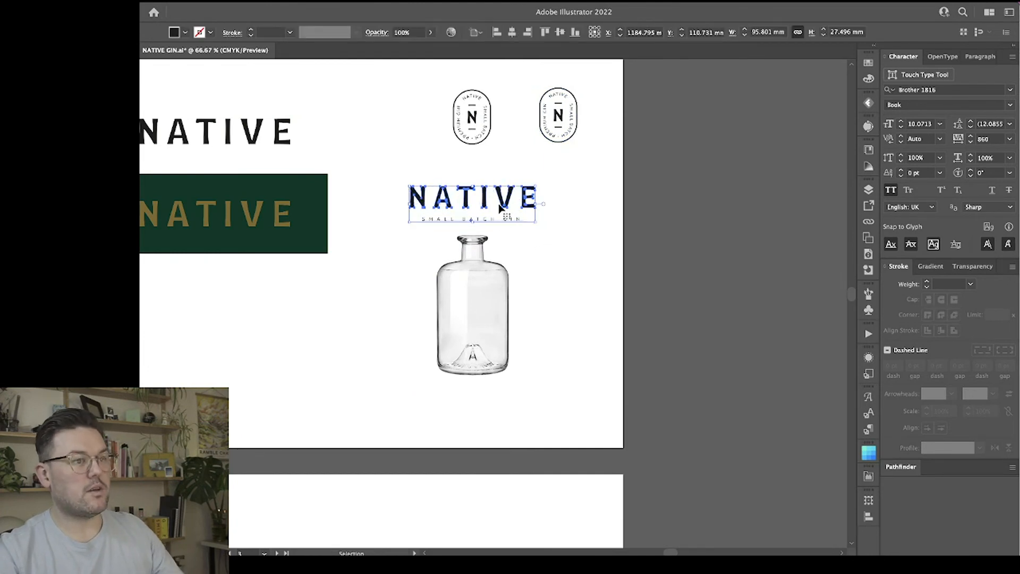
pyautogui.moveTo(502, 203); pyautogui.dragTo(489, 315)
pyautogui.click(601, 309)
pyautogui.click(581, 305)
pyautogui.click(489, 313)
pyautogui.press('Delete')
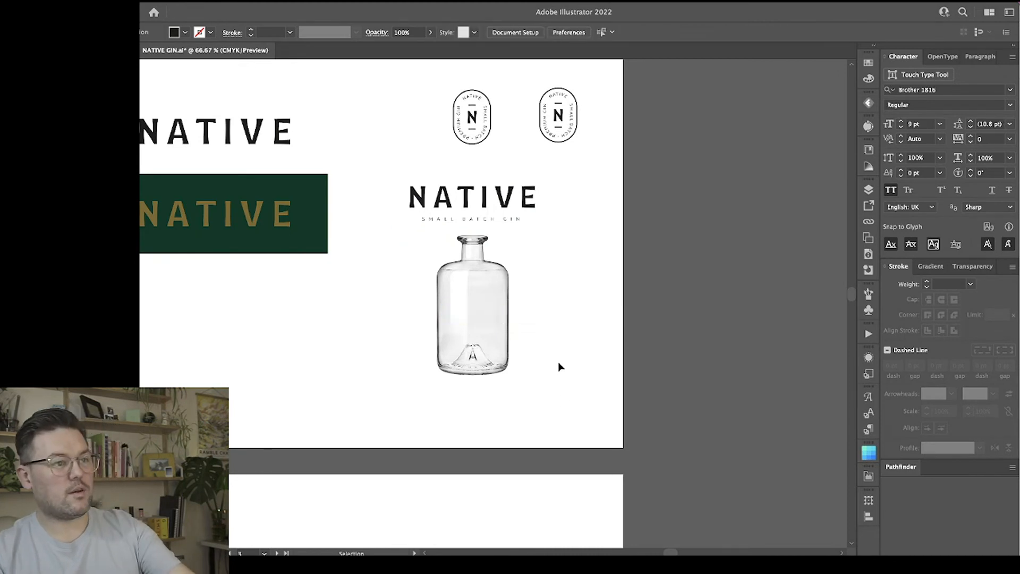
# Delete the duplicate pill badge beside the original.
pyautogui.hotkey('ctrl', '-')
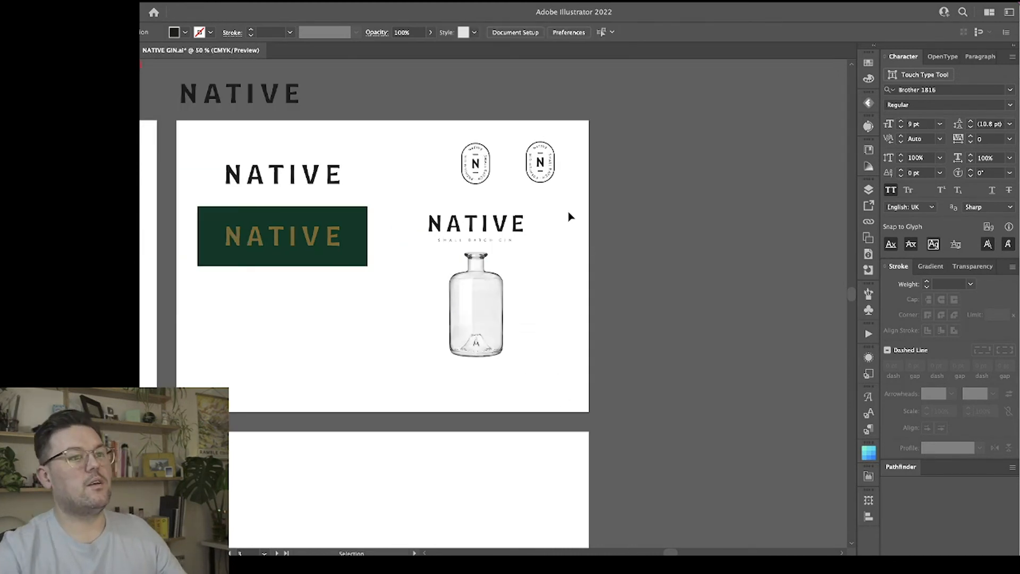
pyautogui.scroll(2, 558, 227)
pyautogui.hotkey('ctrl', '+')
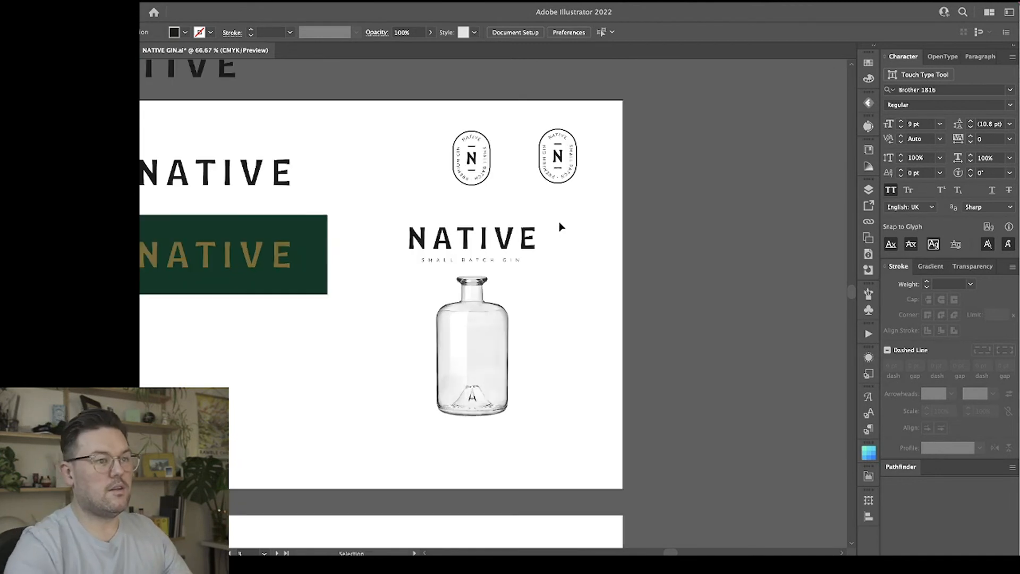
pyautogui.scroll(2, 594, 234)
pyautogui.moveTo(535, 148); pyautogui.dragTo(536, 150)
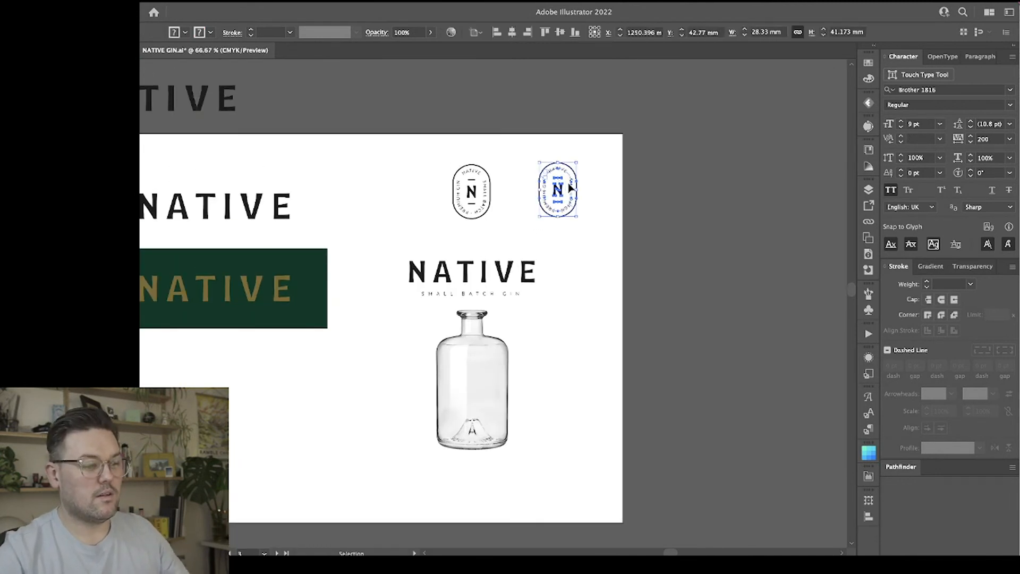
pyautogui.press('Delete')
# Place a copy of the complete pill badge on the pasteboard just above the artboard.
pyautogui.moveTo(529, 229); pyautogui.dragTo(446, 154)
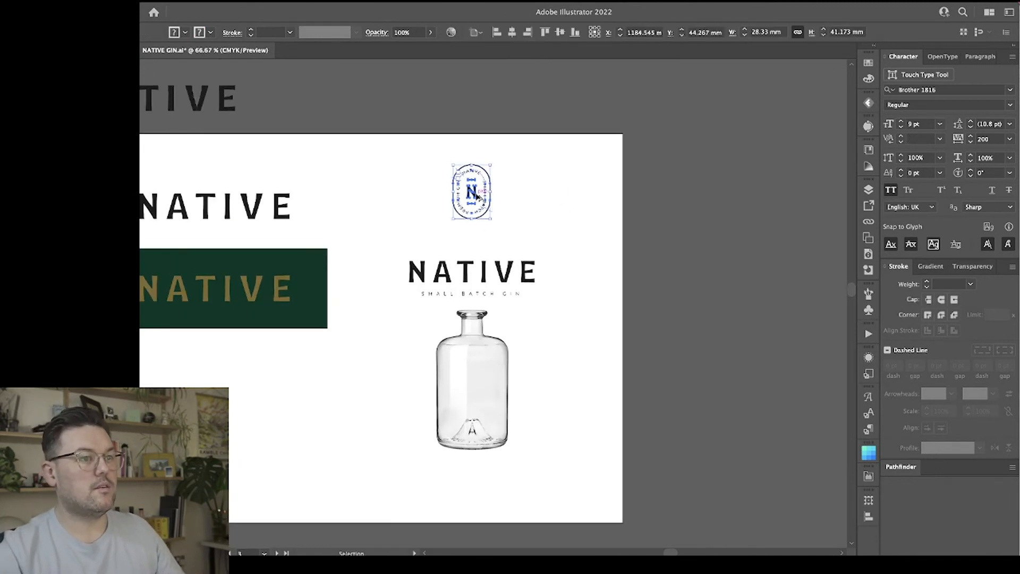
pyautogui.moveTo(476, 191); pyautogui.dragTo(370, 87)
pyautogui.click(548, 182)
pyautogui.scroll(2, 540, 205)
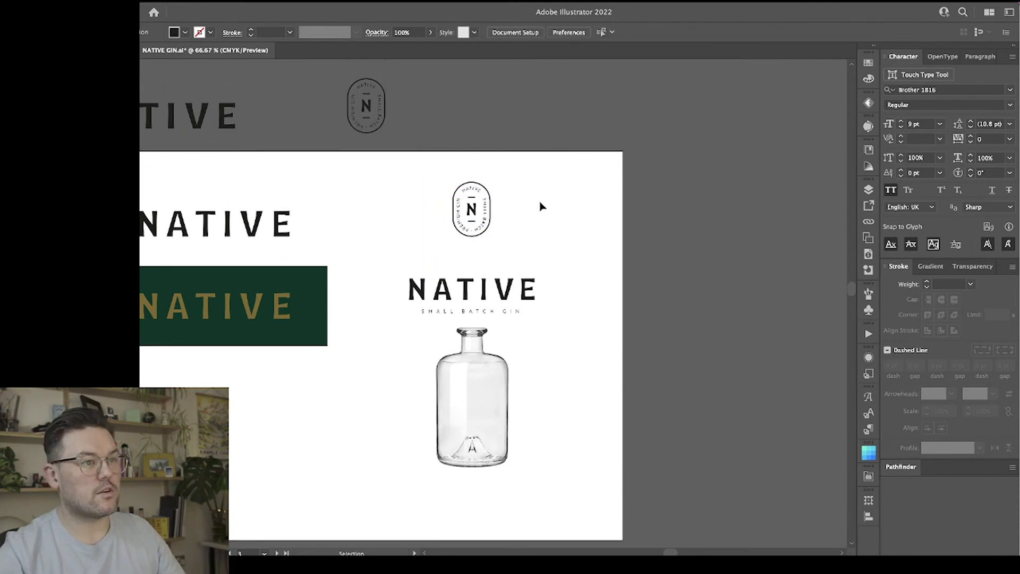
# Examine the pill badge on the artboard up close, including its N, bars and surrounding text.
pyautogui.hotkey('ctrl', '=')
pyautogui.hotkey('ctrl', '=')
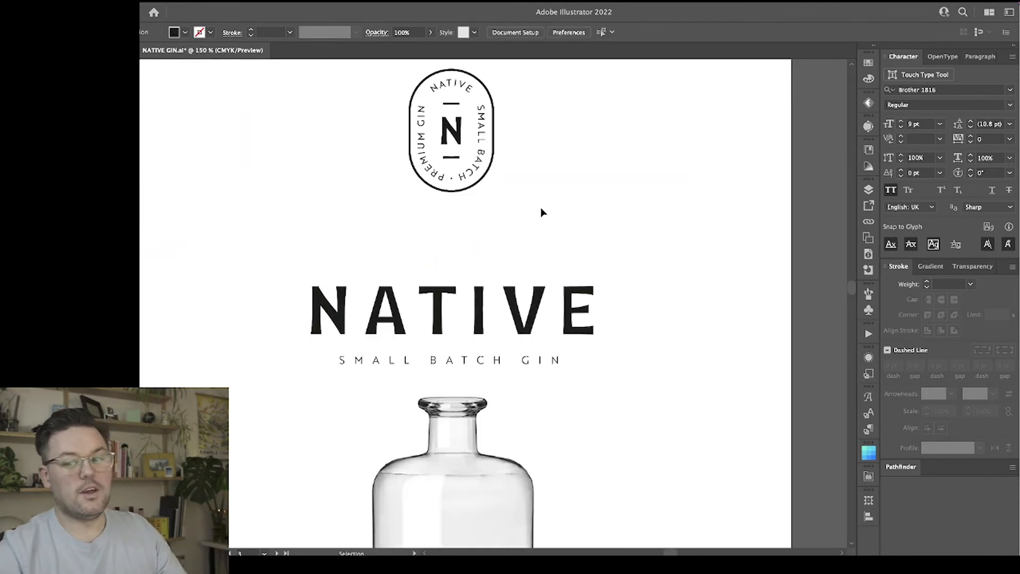
pyautogui.scroll(3, 541, 208)
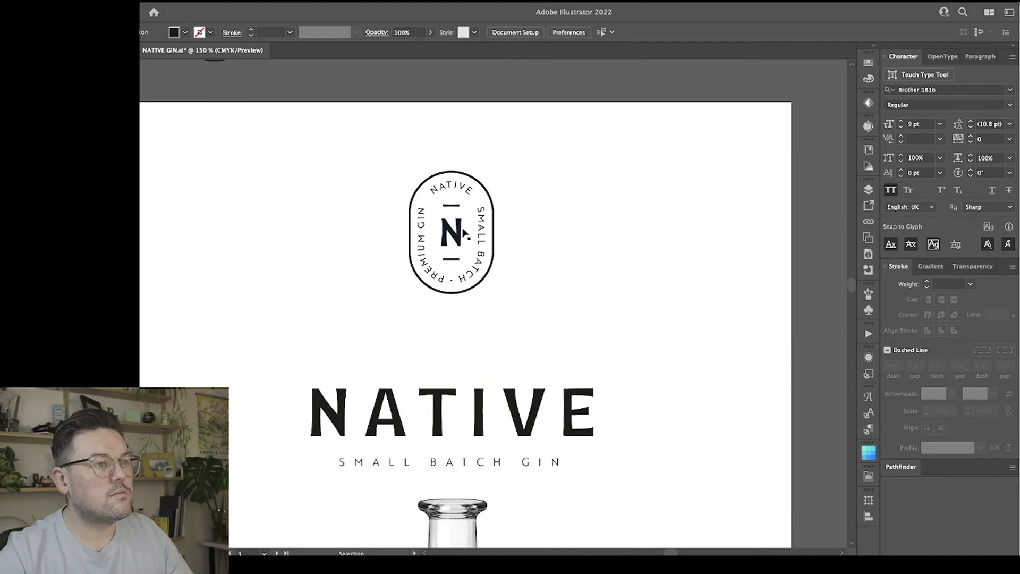
pyautogui.click(453, 195)
pyautogui.click(550, 202)
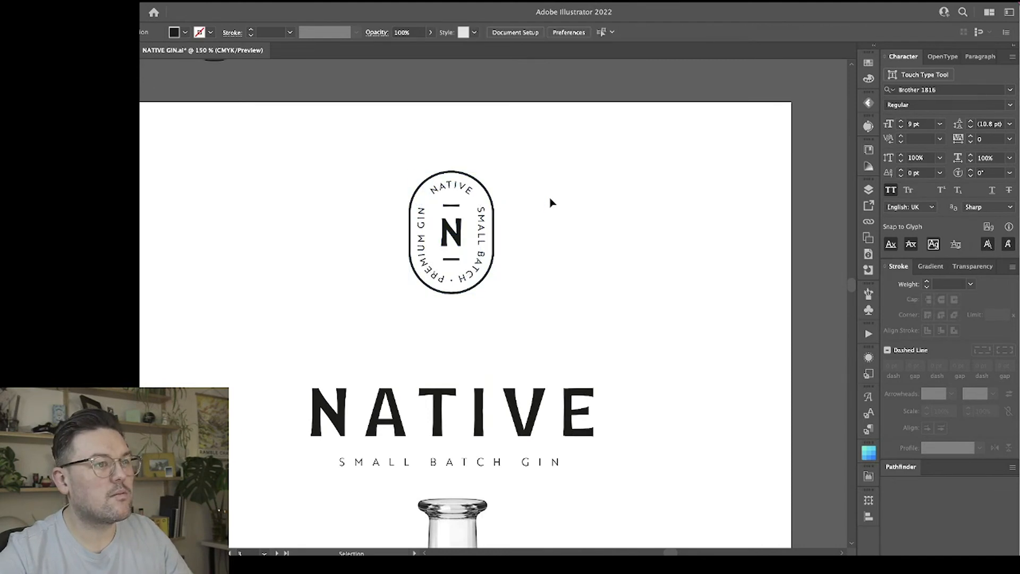
pyautogui.hotkey('ctrl', '=')
pyautogui.hotkey('ctrl', '=')
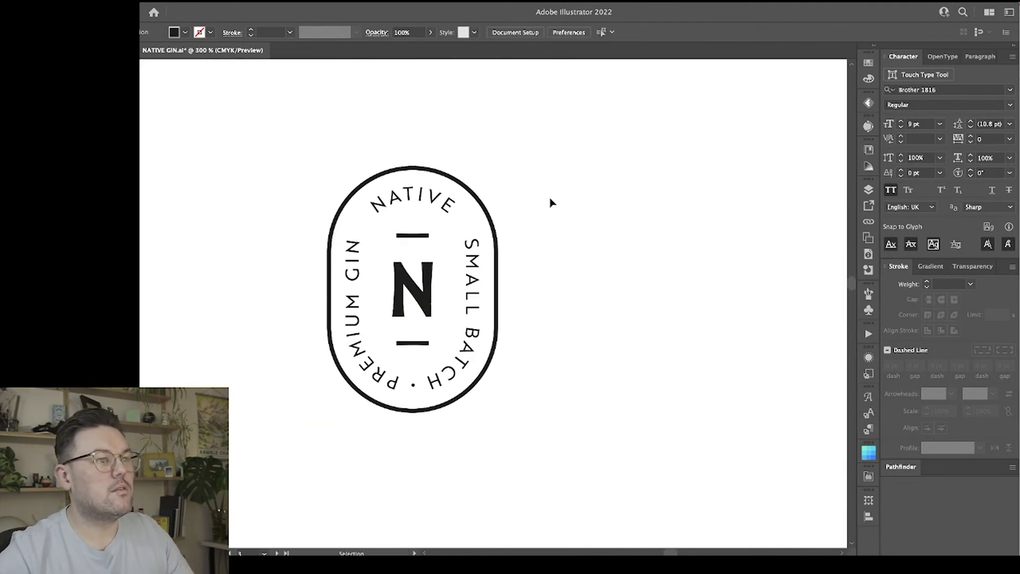
# Adjust the kerning of NATIVE along the badge's upper curve, setting 20 between T and I and between I and V.
pyautogui.hotkey('ctrl', '=')
pyautogui.press('t')
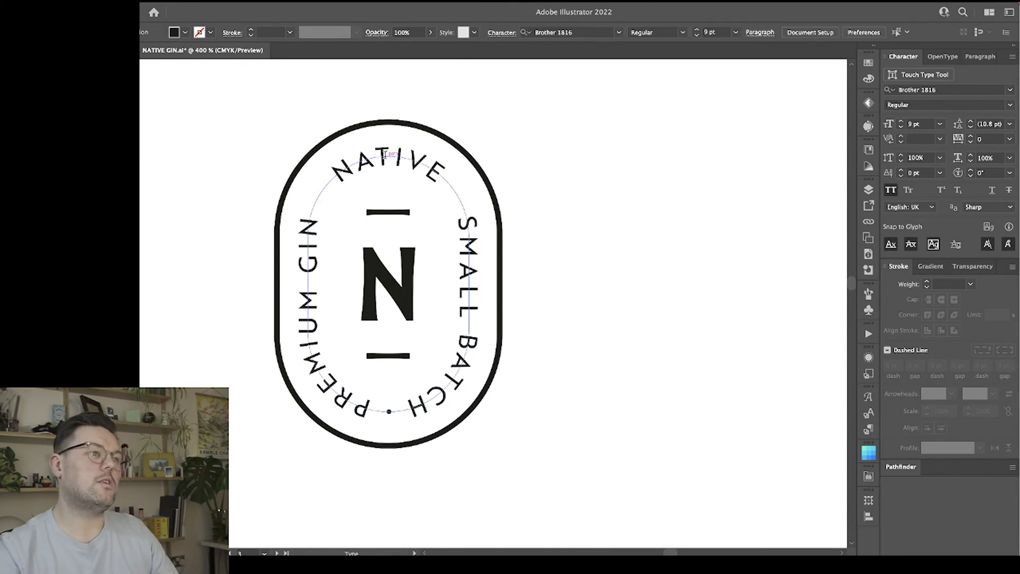
pyautogui.click(399, 162)
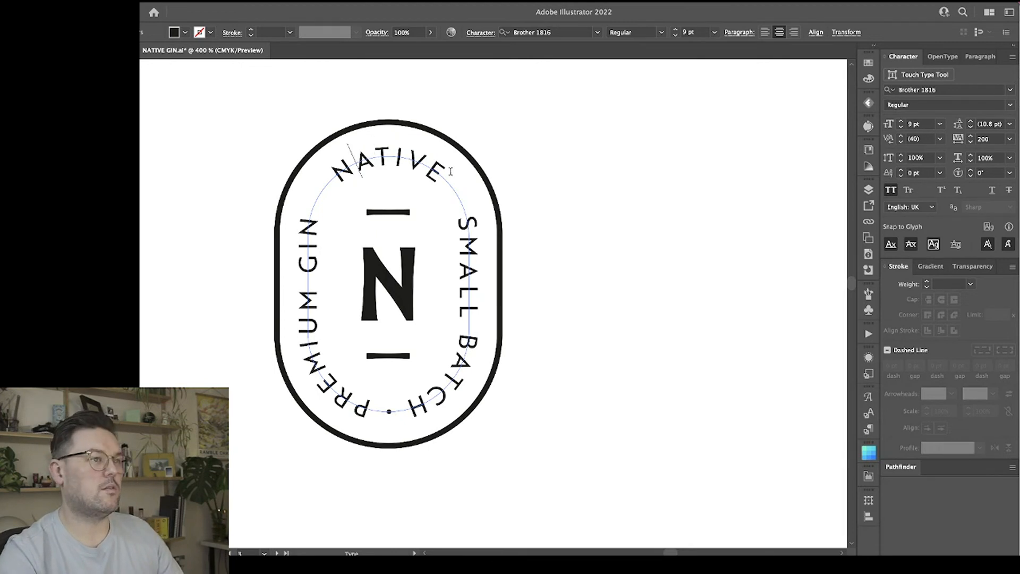
pyautogui.hotkey('alt', 'Right')
pyautogui.hotkey('alt', 'Right')
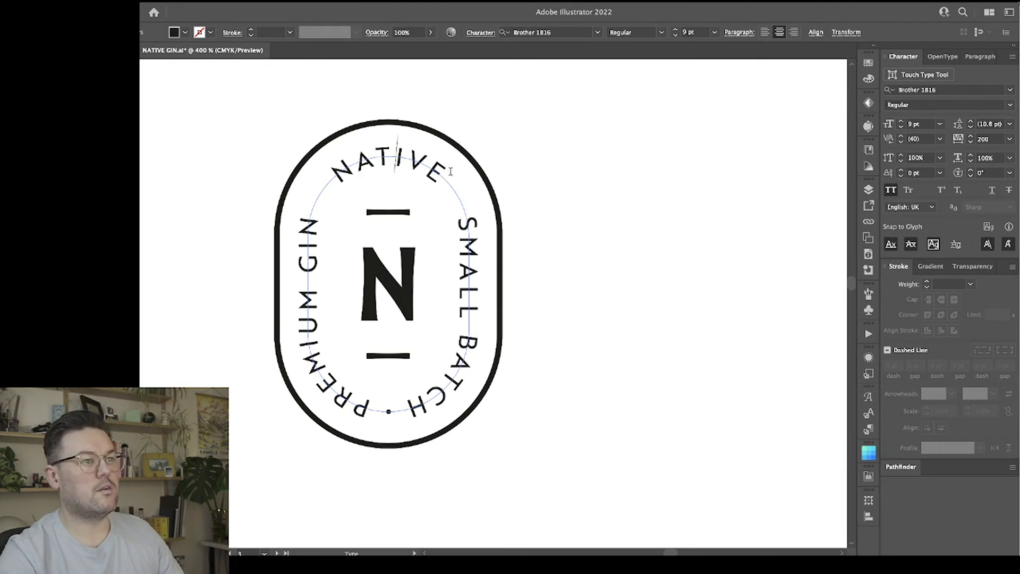
pyautogui.press('Right')
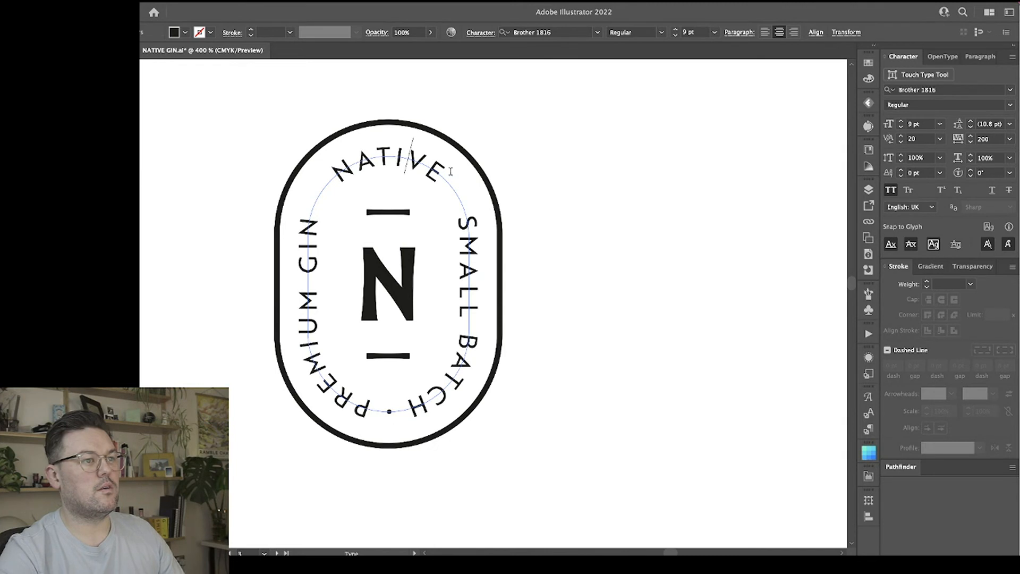
pyautogui.press('Right')
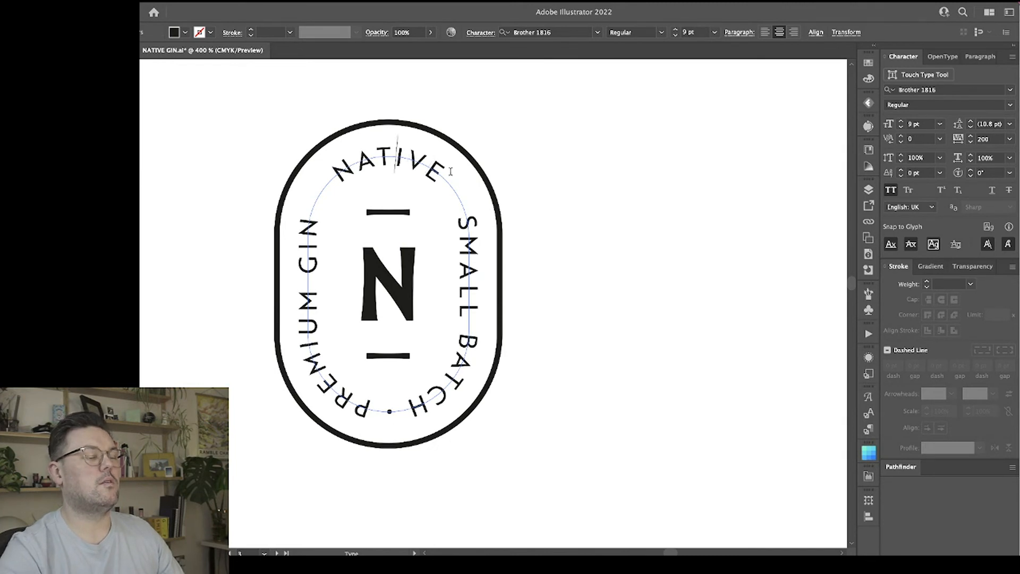
pyautogui.hotkey('alt', 'Right')
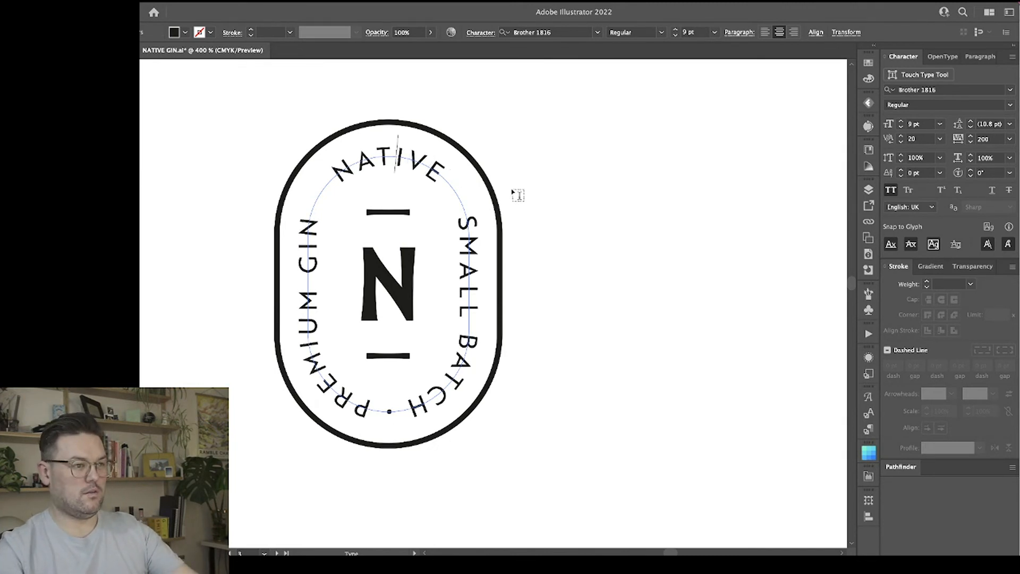
pyautogui.press('Escape')
pyautogui.click(614, 255)
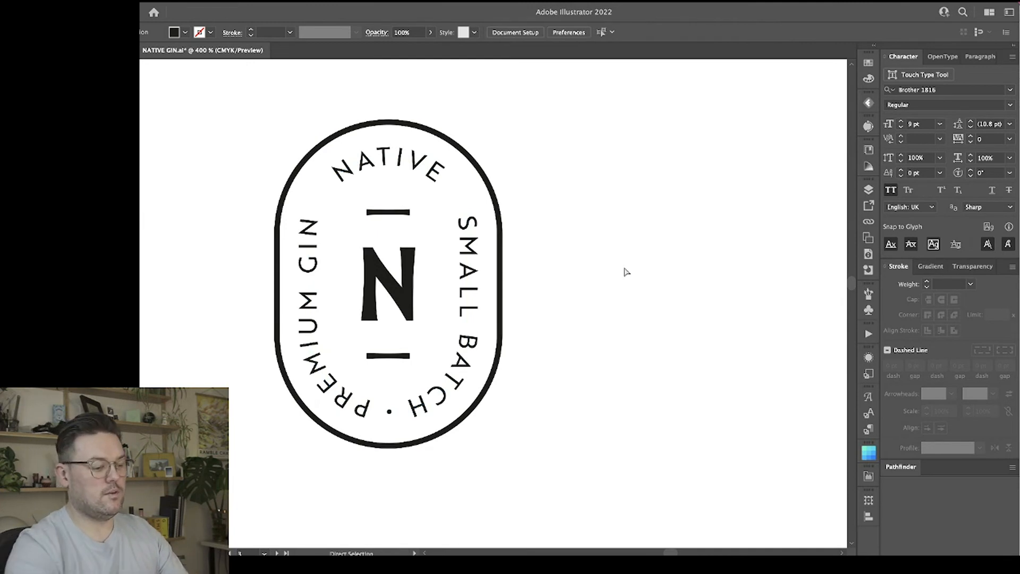
# Replace the old badge copy on the pasteboard above the artboard with a copy of the re-kerned pill badge.
pyautogui.hotkey('ctrl', '-')
pyautogui.hotkey('ctrl', '-')
pyautogui.hotkey('ctrl', '-')
pyautogui.hotkey('ctrl', '-')
pyautogui.hotkey('ctrl', '-')
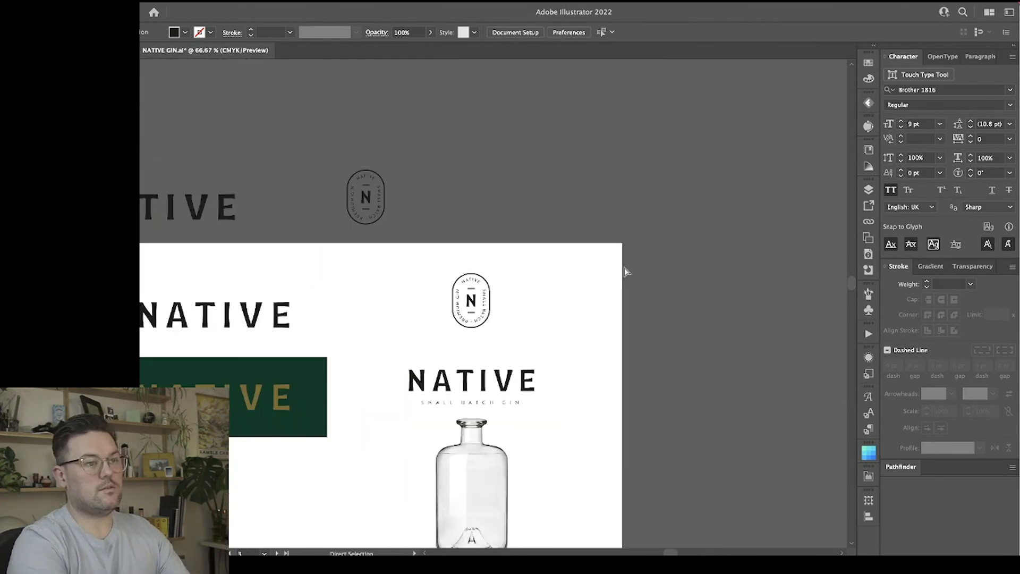
pyautogui.moveTo(500, 232); pyautogui.dragTo(330, 136)
pyautogui.press('Delete')
pyautogui.moveTo(516, 252); pyautogui.dragTo(374, 195)
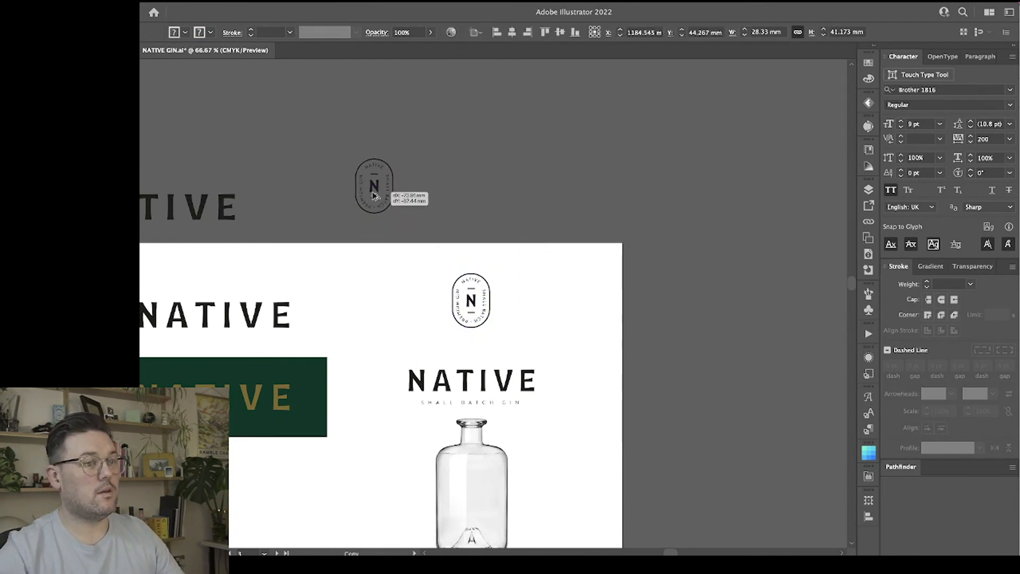
# Duplicate the pill badge horizontally to the right of the original on the artboard.
pyautogui.moveTo(473, 297); pyautogui.dragTo(553, 296)
pyautogui.hscroll(3, 557, 262)
pyautogui.hscroll(-5, 557, 262)
pyautogui.press('a')
pyautogui.click(423, 318)
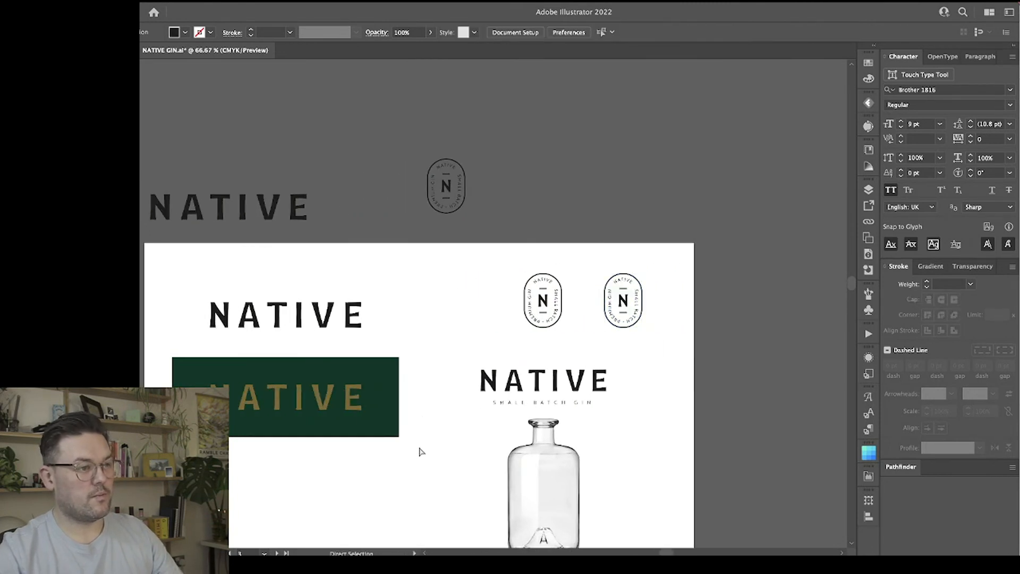
# Duplicate the green banner with its gold NATIVE wordmark directly below the original.
pyautogui.press('v')
pyautogui.click(333, 411)
pyautogui.hscroll(-3, 371, 410)
pyautogui.scroll(-5, 371, 410)
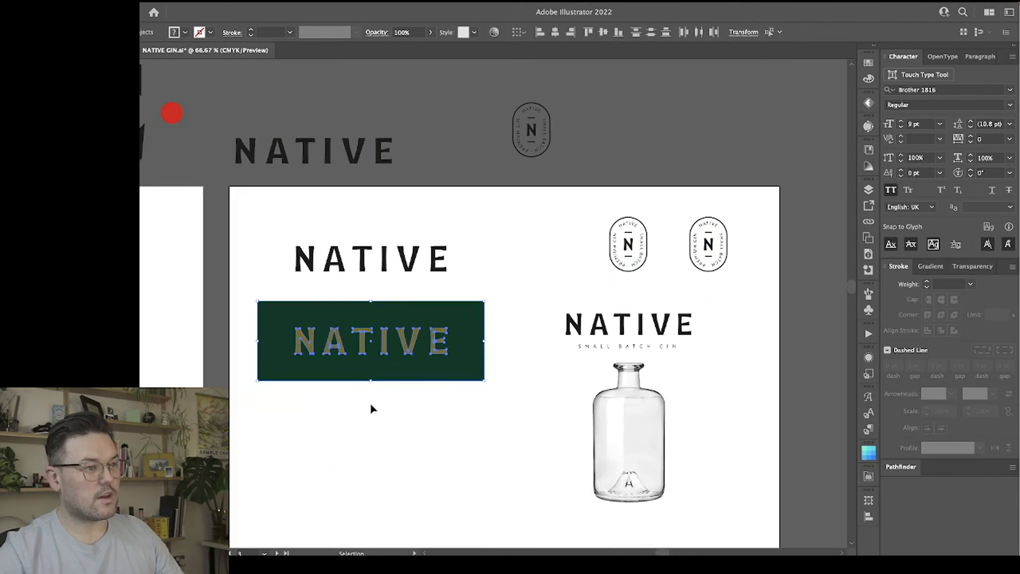
pyautogui.moveTo(465, 250); pyautogui.dragTo(469, 358)
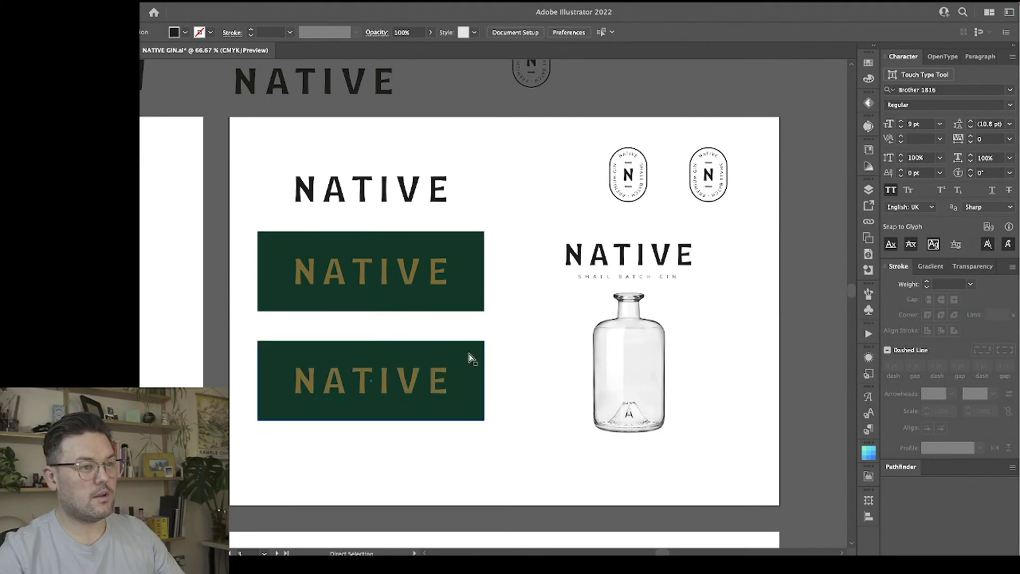
# Recolor the duplicated banner's background cream with C 0.39, M 1.18, Y 12.94, K 0, after trying nearby tints.
pyautogui.click(870, 61)
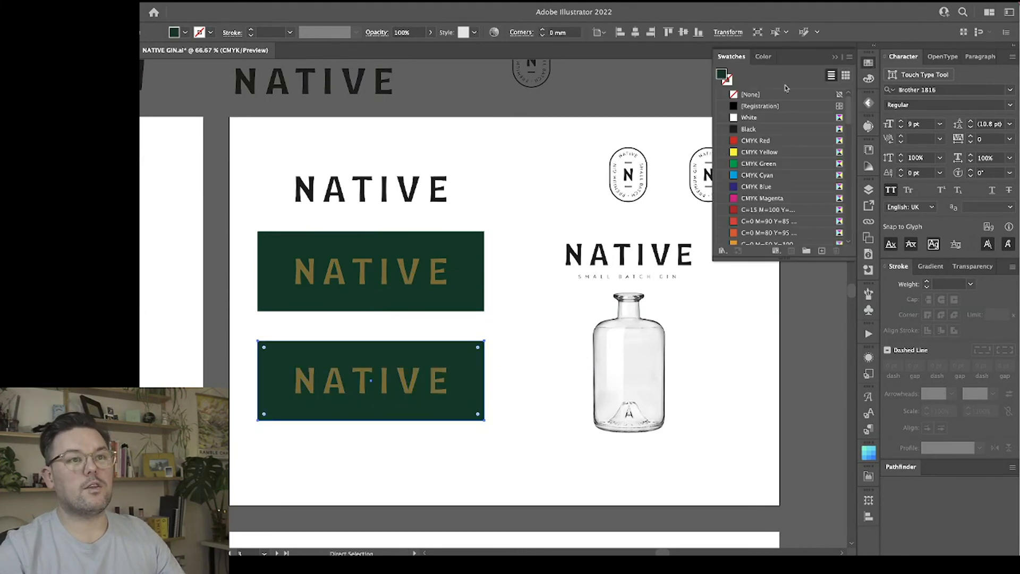
pyautogui.click(869, 78)
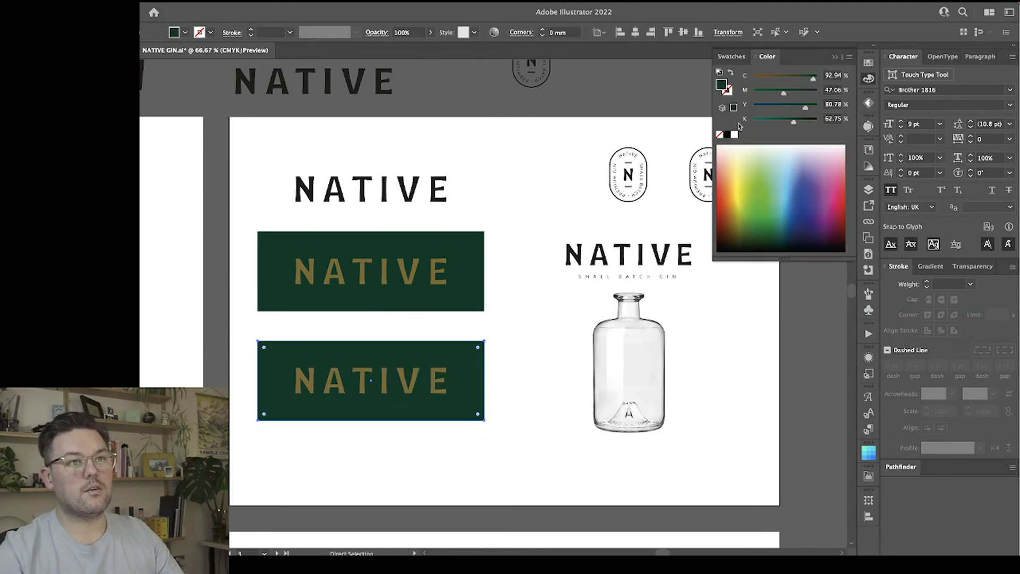
pyautogui.click(756, 147)
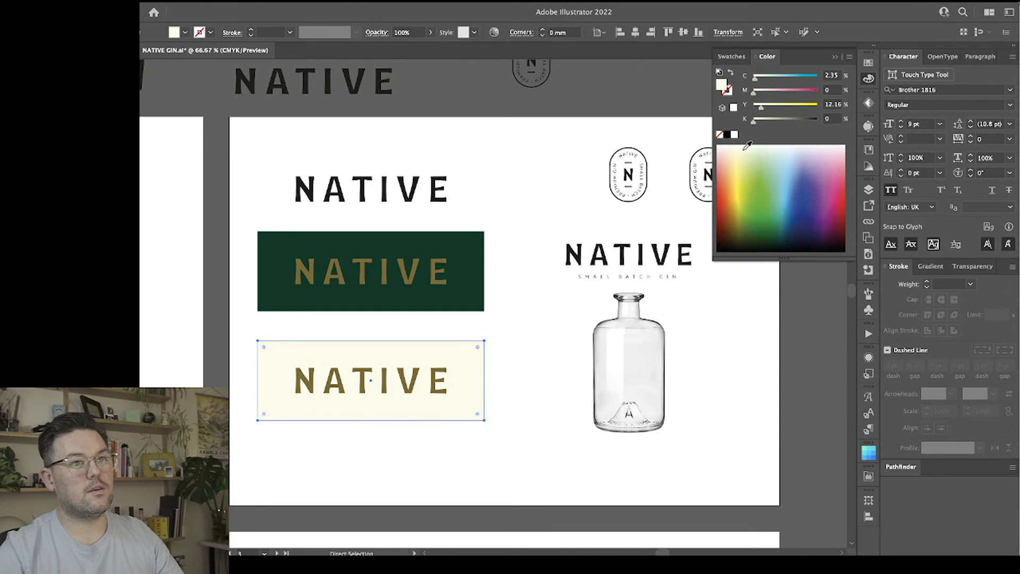
pyautogui.moveTo(747, 146); pyautogui.dragTo(762, 122)
pyautogui.click(784, 109)
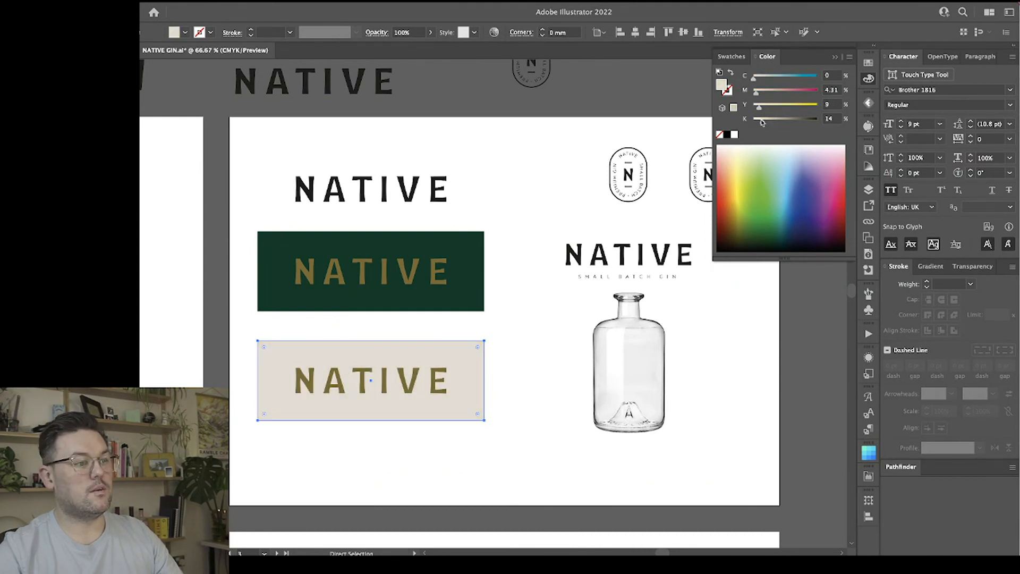
pyautogui.click(744, 146)
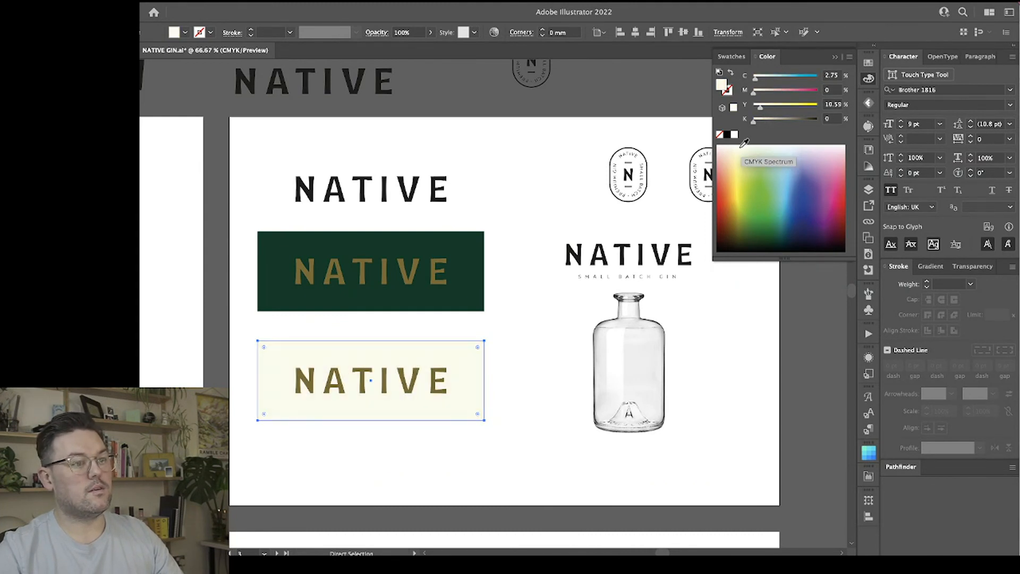
pyautogui.click(742, 146)
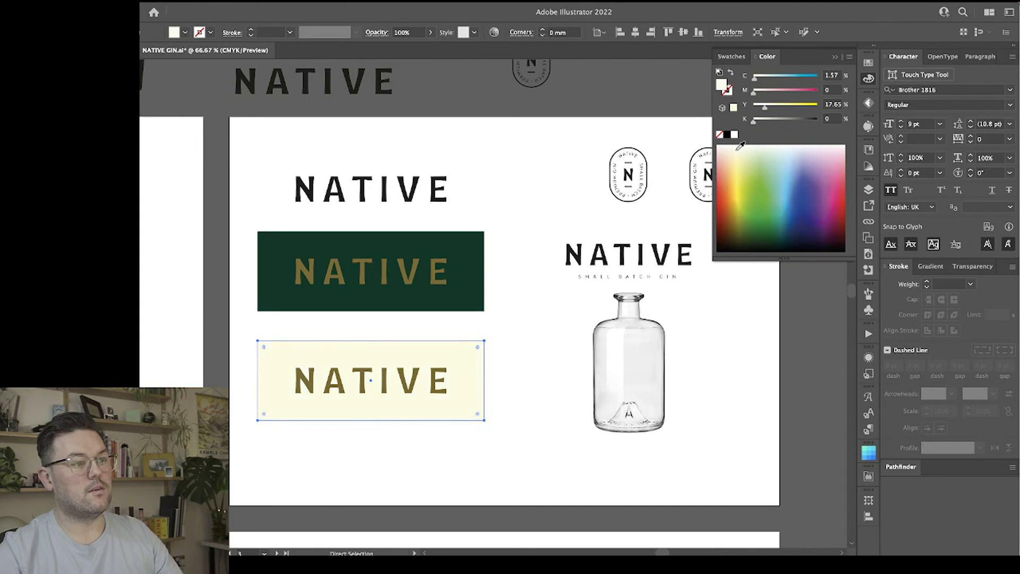
pyautogui.click(737, 145)
pyautogui.press('v')
pyautogui.click(517, 333)
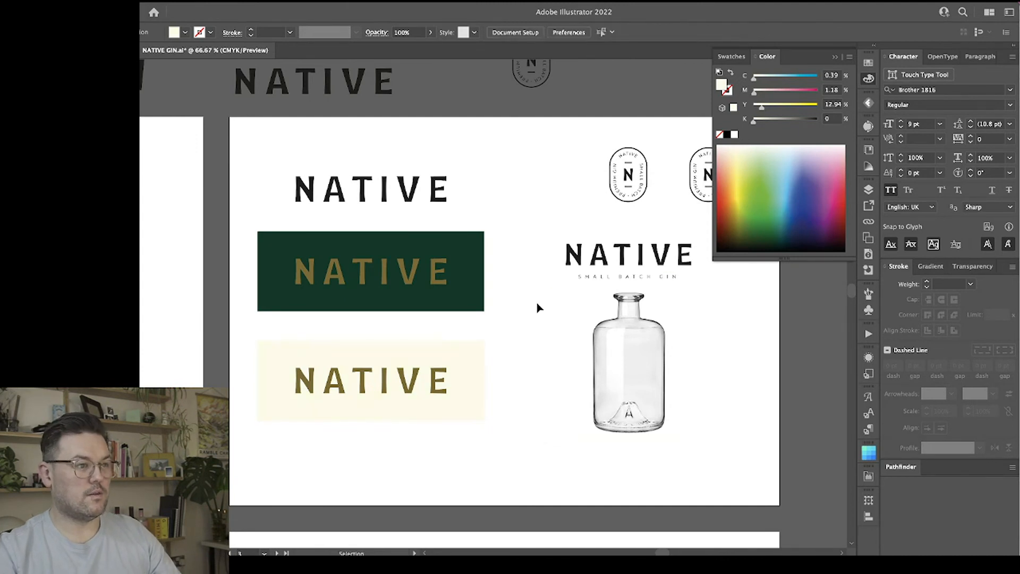
# Move the black NATIVE wordmark slightly upward, widening its gap to the green banner.
pyautogui.hscroll(5, 537, 304)
pyautogui.moveTo(307, 198); pyautogui.dragTo(308, 183)
pyautogui.press('super+minus')
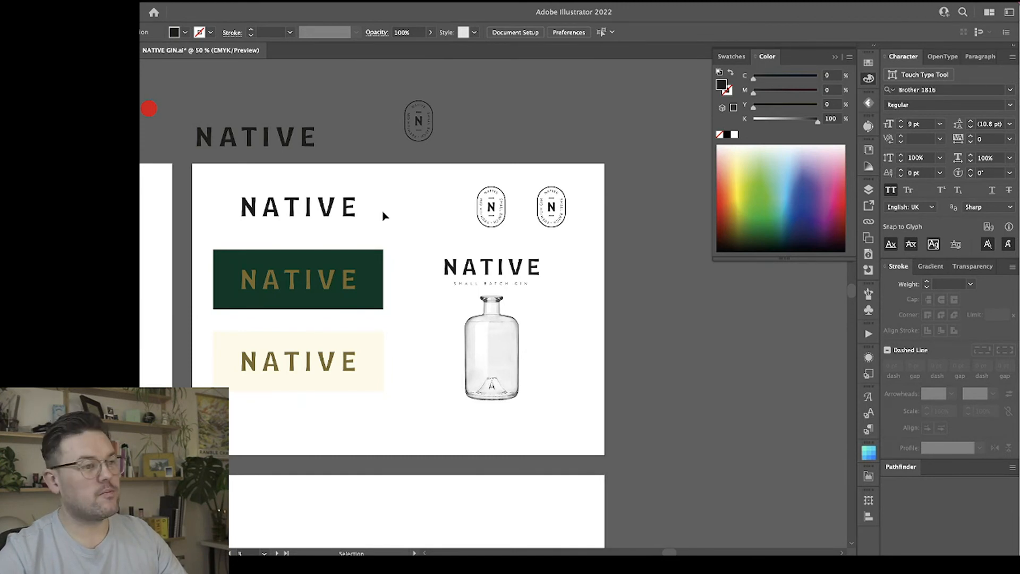
# Move the bottle photo from the logo artboard to the moodboard artboard, above the LIBERTY image.
pyautogui.hscroll(-3, 385, 215)
pyautogui.click(503, 349)
pyautogui.press('a')
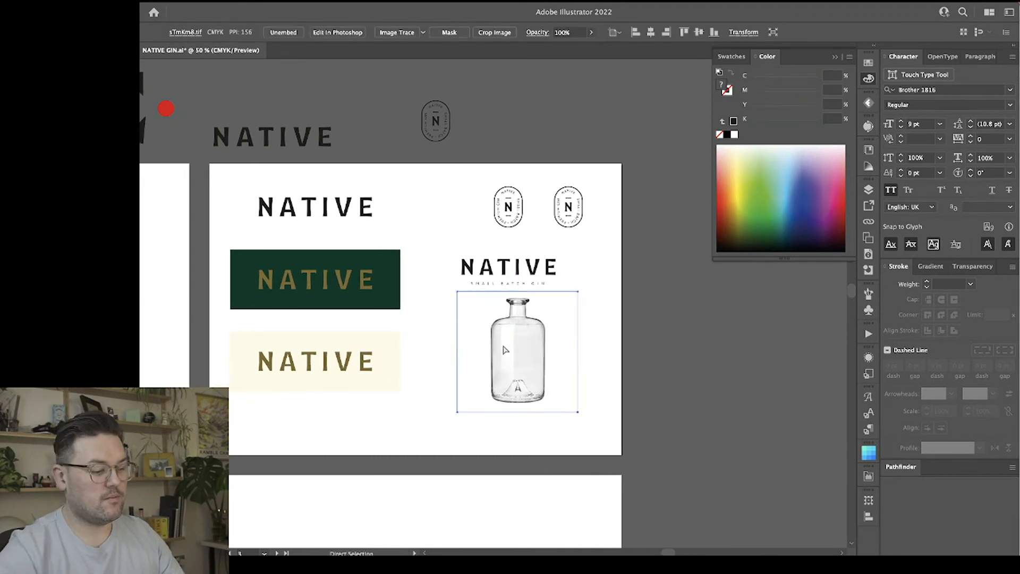
pyautogui.press('super+minus')
pyautogui.press('super+minus')
pyautogui.press('v')
pyautogui.hscroll(-10, 505, 350)
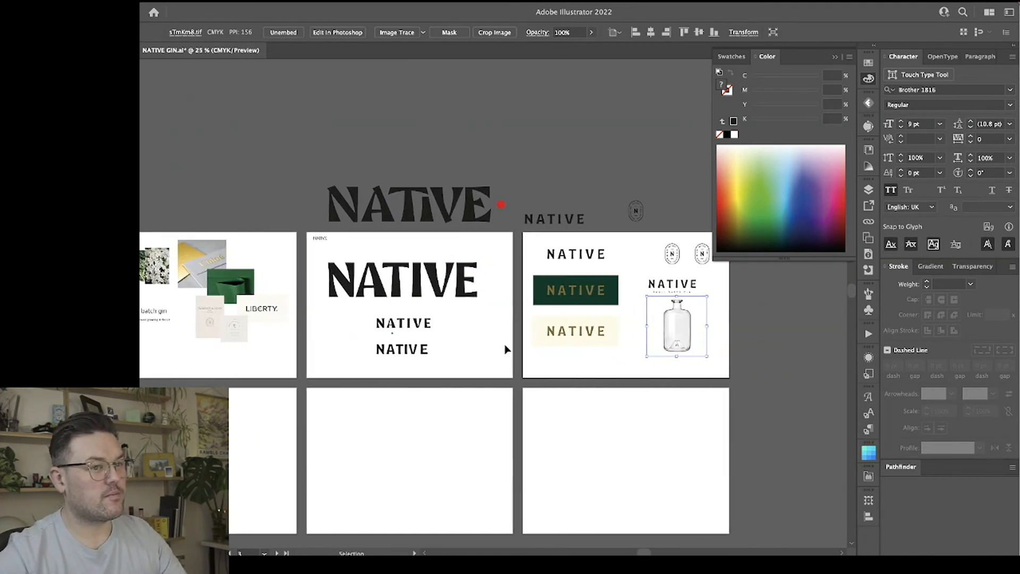
pyautogui.moveTo(675, 325); pyautogui.dragTo(262, 262)
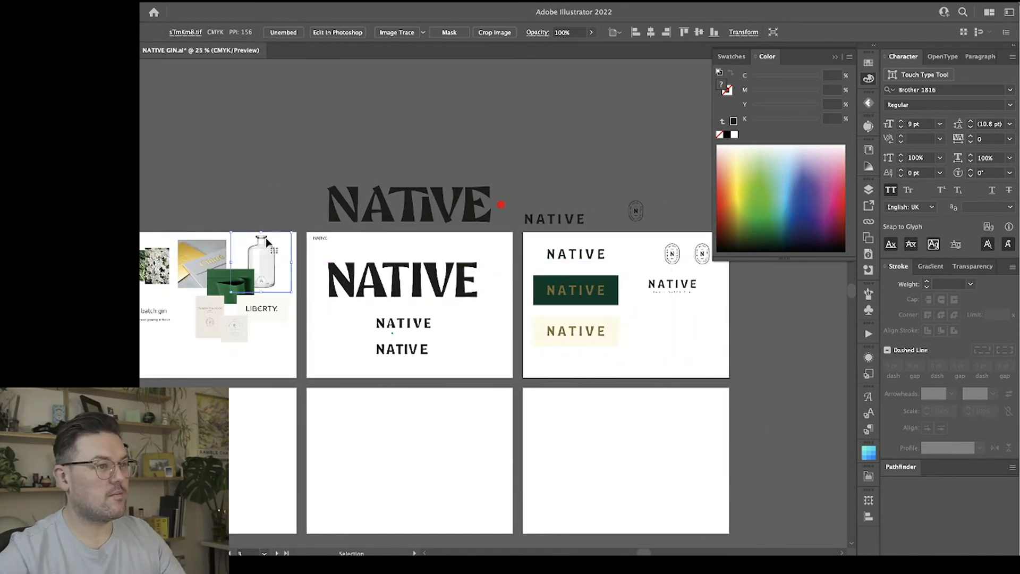
pyautogui.click(280, 189)
# Compare the NATIVE wordmarks and color versions across the artboards with the moodboard references, including the LIBERTY image.
pyautogui.hscroll(5, 565, 370)
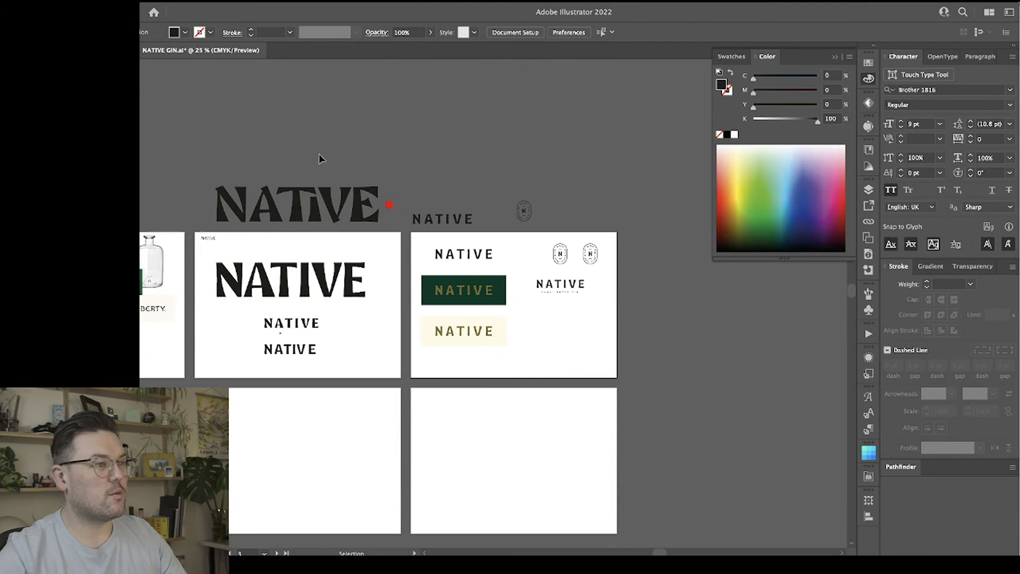
pyautogui.click(370, 217)
pyautogui.click(380, 242)
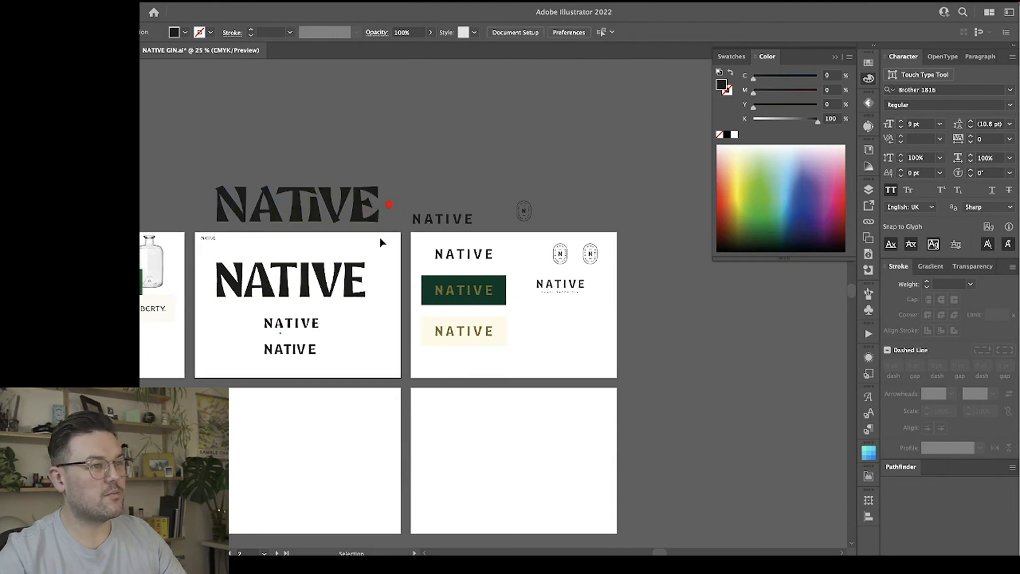
pyautogui.moveTo(270, 181); pyautogui.dragTo(220, 138)
pyautogui.click(212, 139)
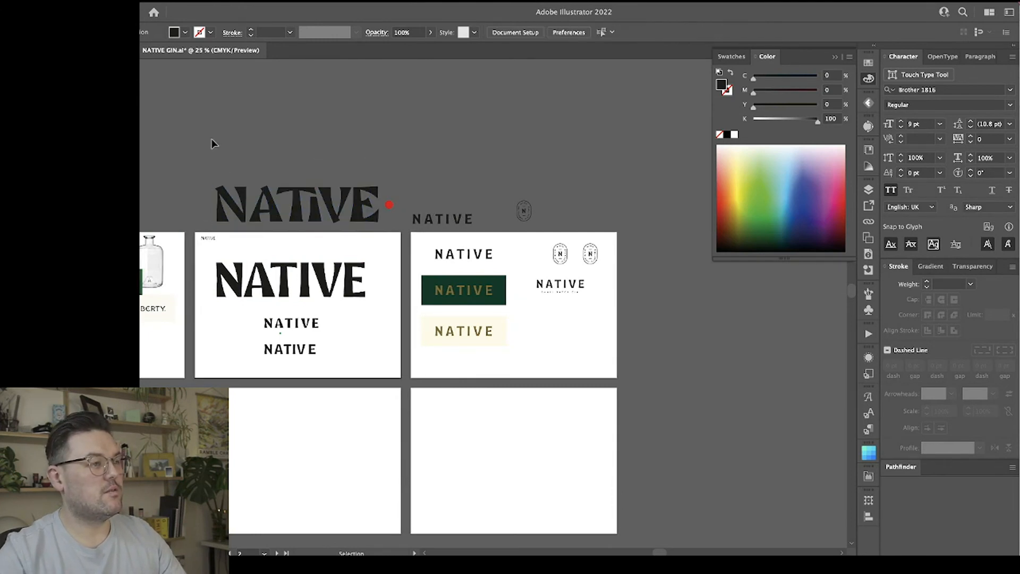
pyautogui.click(374, 231)
pyautogui.click(393, 244)
pyautogui.hscroll(-4, 393, 244)
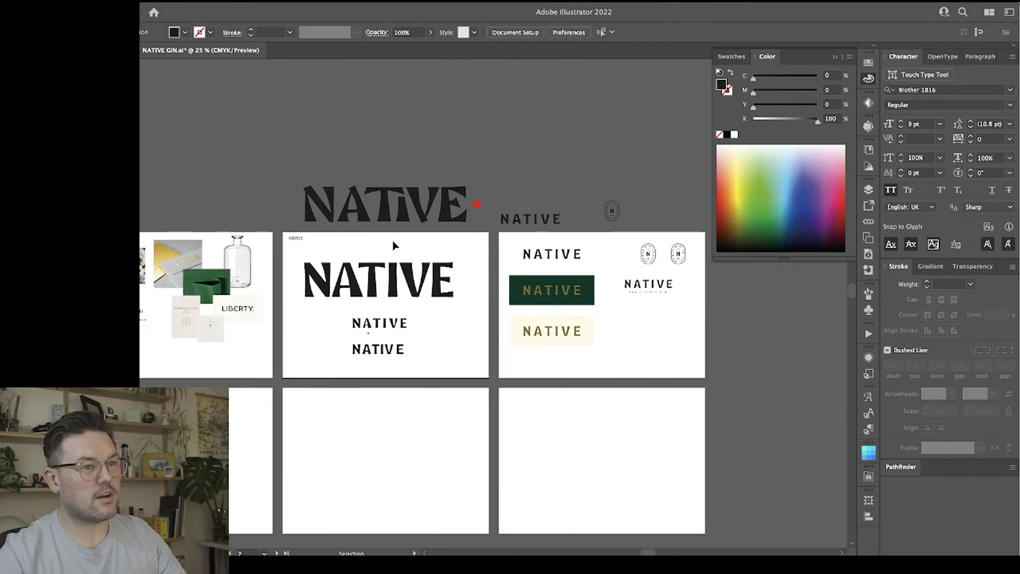
pyautogui.click(264, 337)
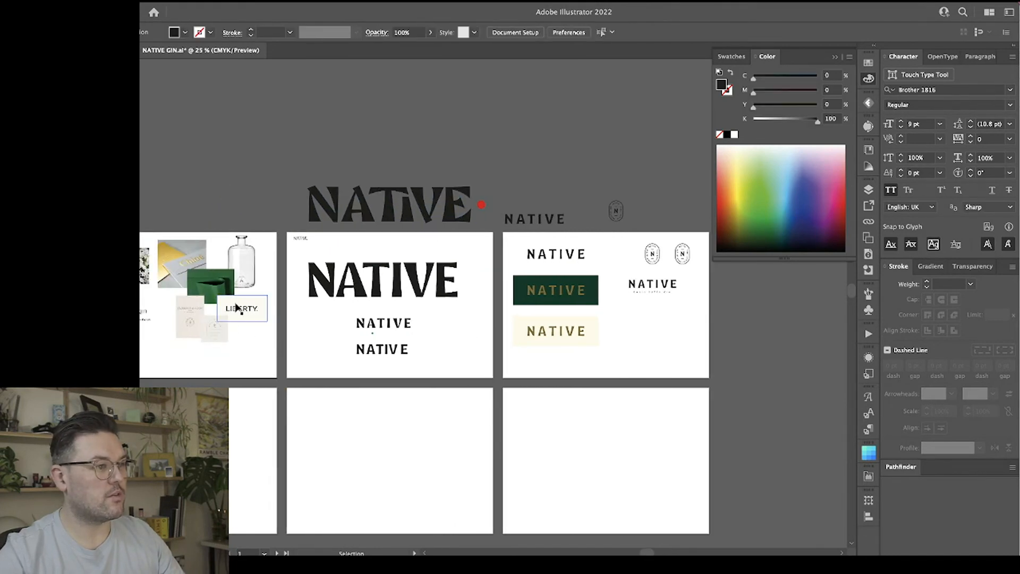
pyautogui.click(263, 323)
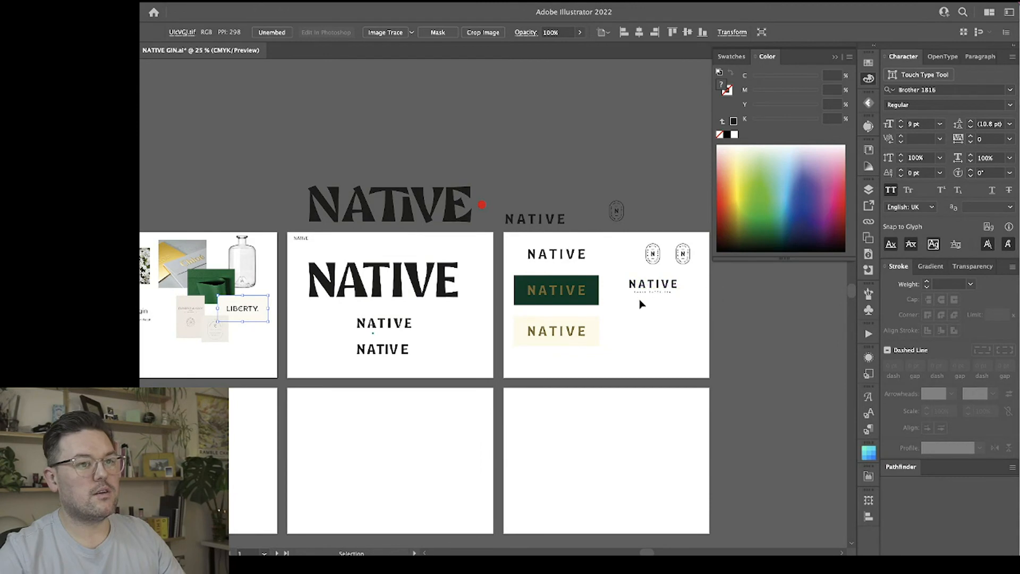
# Duplicate the NATIVE Small Batch Gin lockup into the empty space below the original.
pyautogui.click(658, 346)
pyautogui.hscroll(-3, 658, 345)
pyautogui.hscroll(6, 659, 346)
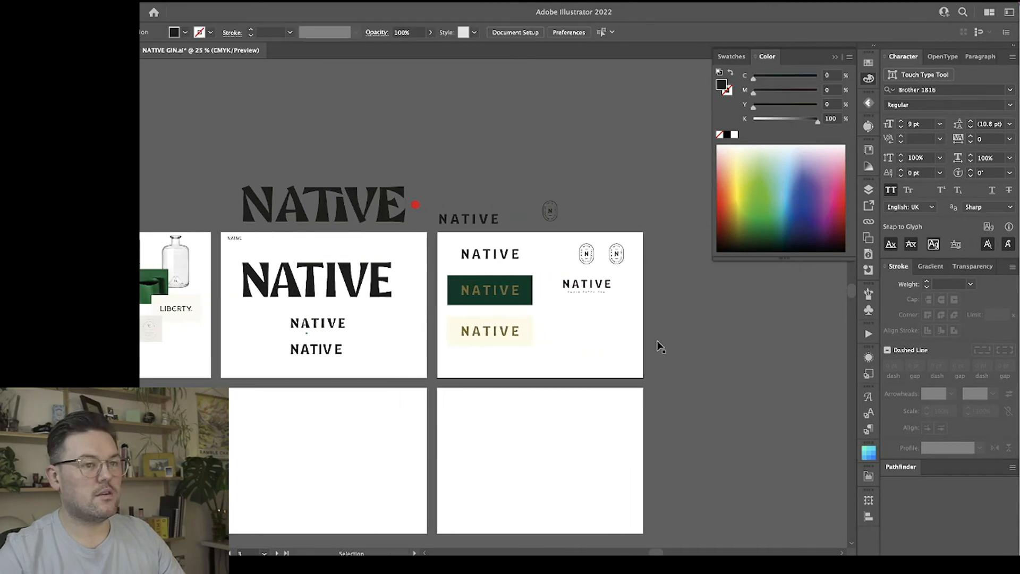
pyautogui.hscroll(2, 658, 346)
pyautogui.scroll(5, 658, 346)
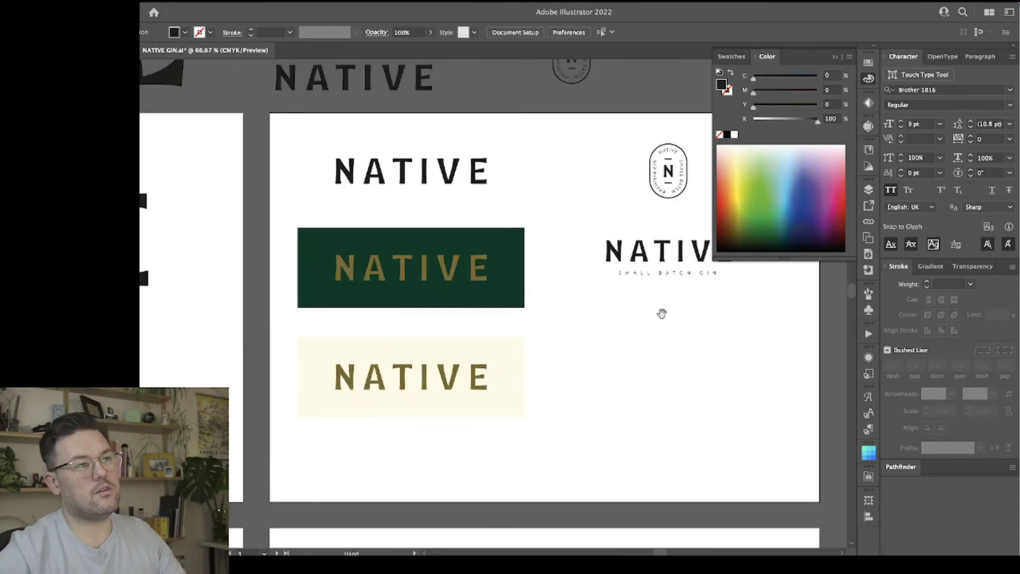
pyautogui.moveTo(662, 313); pyautogui.dragTo(412, 305)
pyautogui.hscroll(-4, 483, 301)
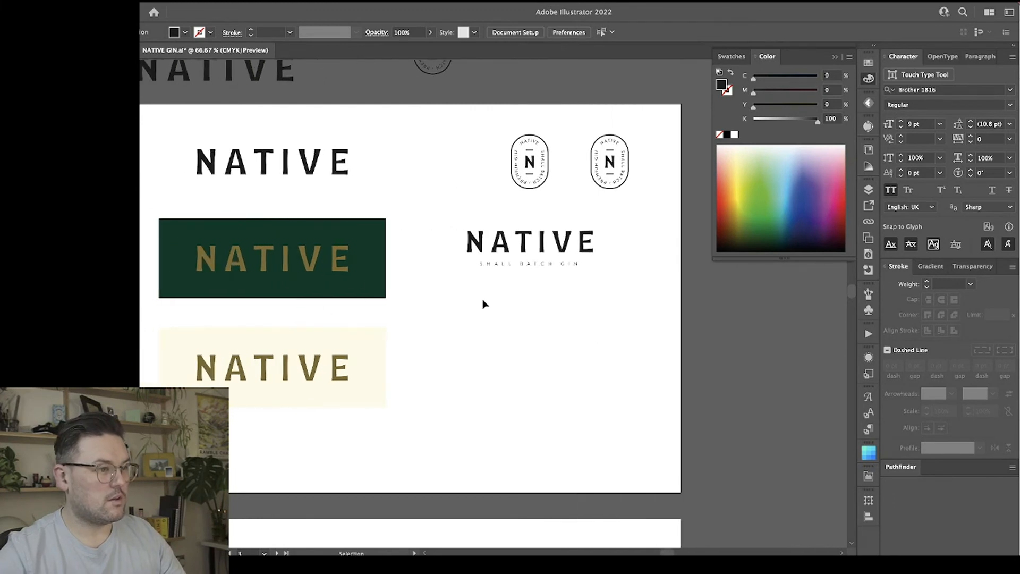
pyautogui.click(549, 270)
pyautogui.moveTo(548, 268); pyautogui.dragTo(542, 363)
pyautogui.click(588, 361)
pyautogui.click(564, 378)
pyautogui.click(597, 413)
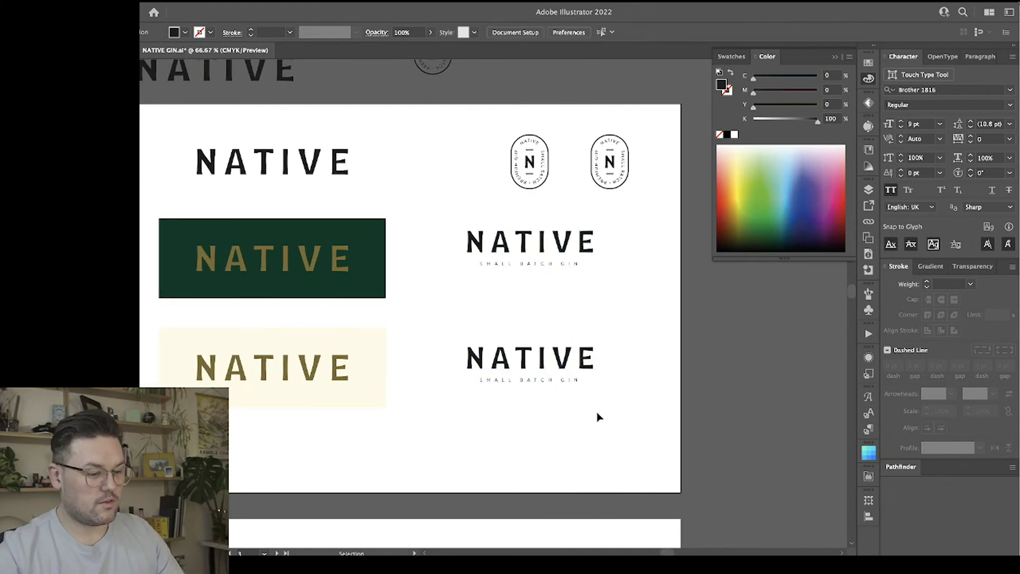
# Isolate the NATIVE wordmark in the lower lockup and set up an Arc Lower warp with a bend of -9%.
pyautogui.press('super+plus')
pyautogui.press('super+plus')
pyautogui.moveTo(597, 413); pyautogui.dragTo(433, 258)
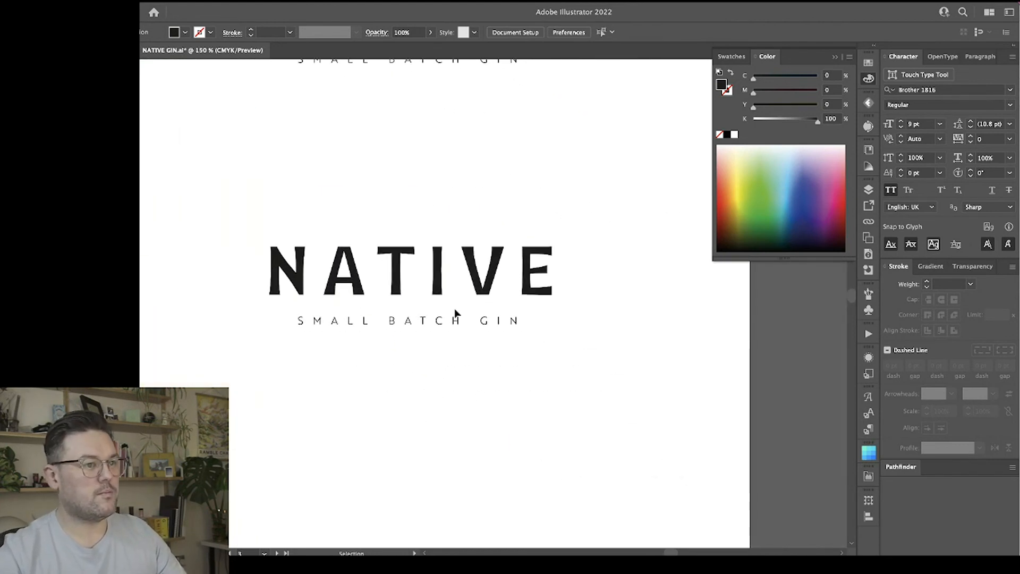
pyautogui.doubleClick(470, 266)
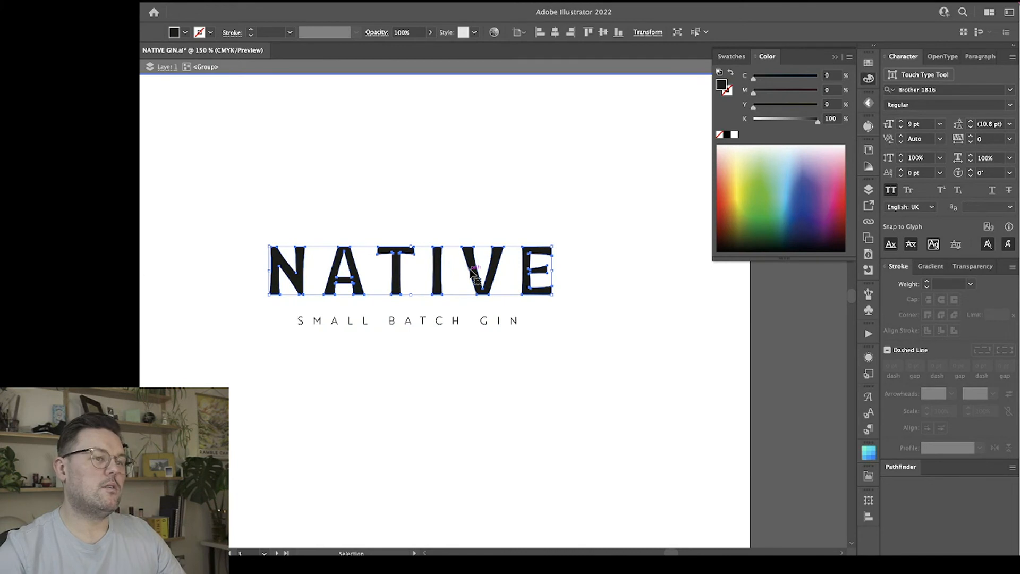
pyautogui.click(472, 407)
pyautogui.click(469, 269)
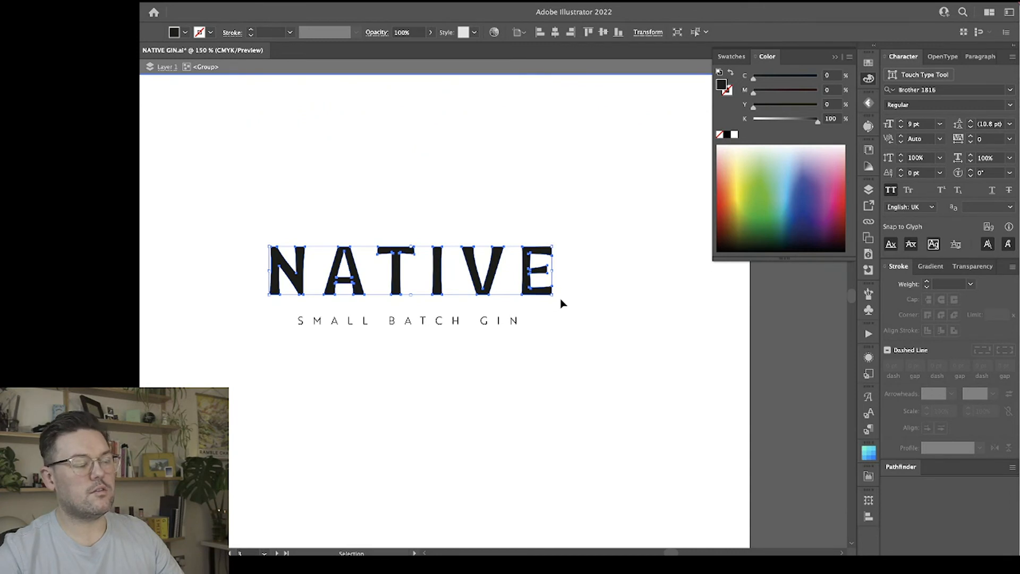
pyautogui.click(47, 1)
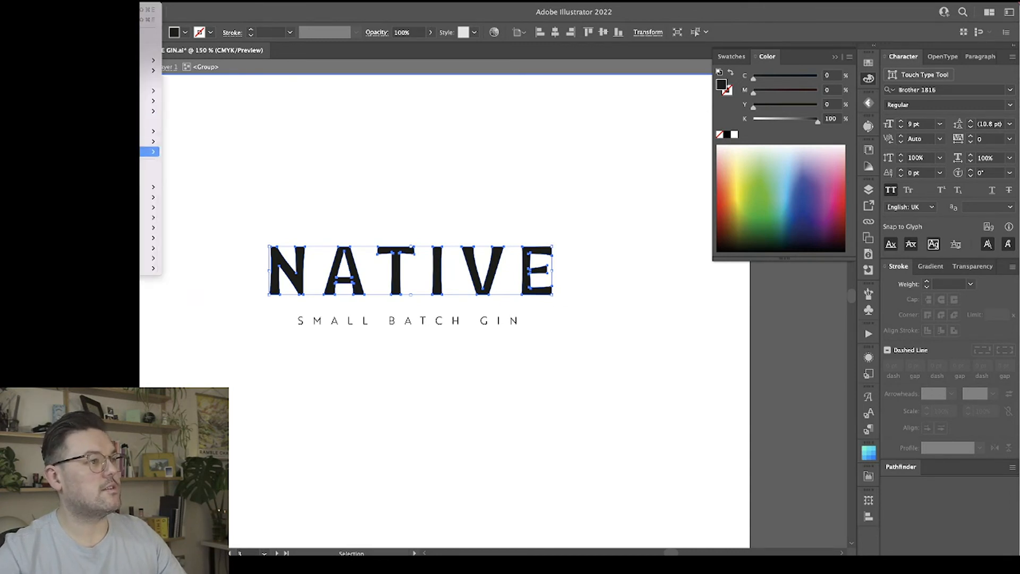
pyautogui.moveTo(152, 152)
pyautogui.click(189, 162)
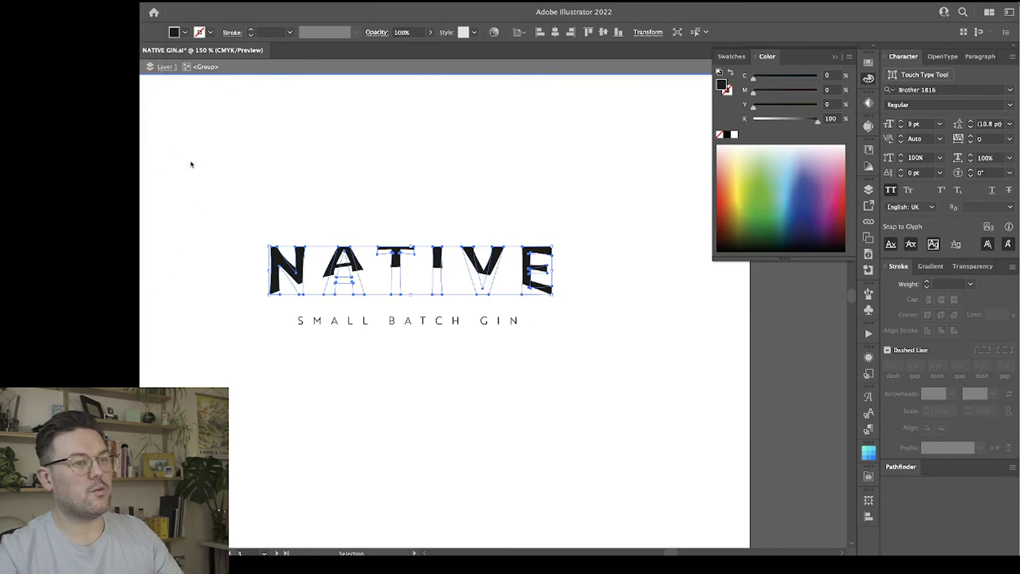
pyautogui.moveTo(700, 147); pyautogui.dragTo(776, 120)
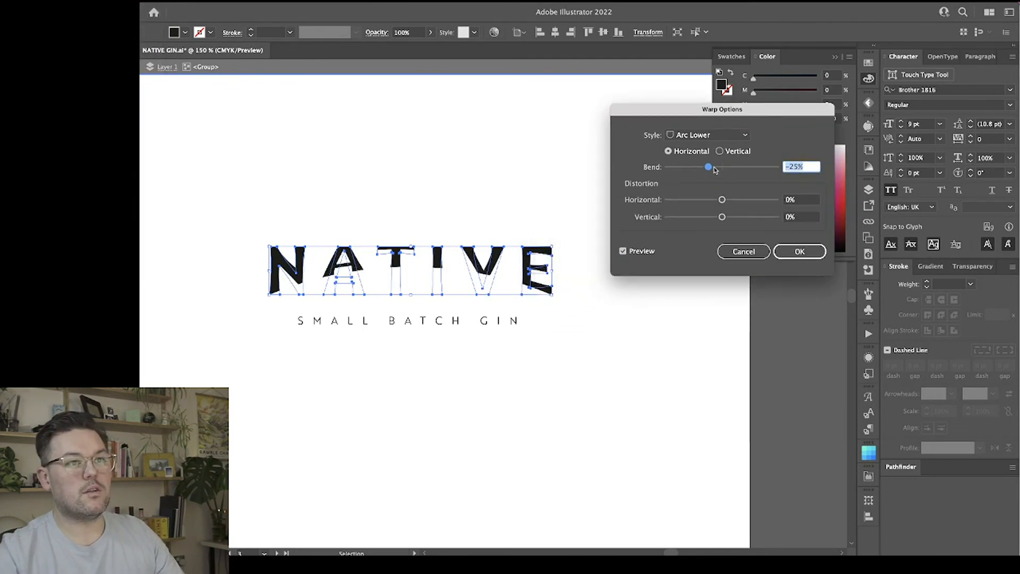
pyautogui.moveTo(715, 170); pyautogui.dragTo(725, 169)
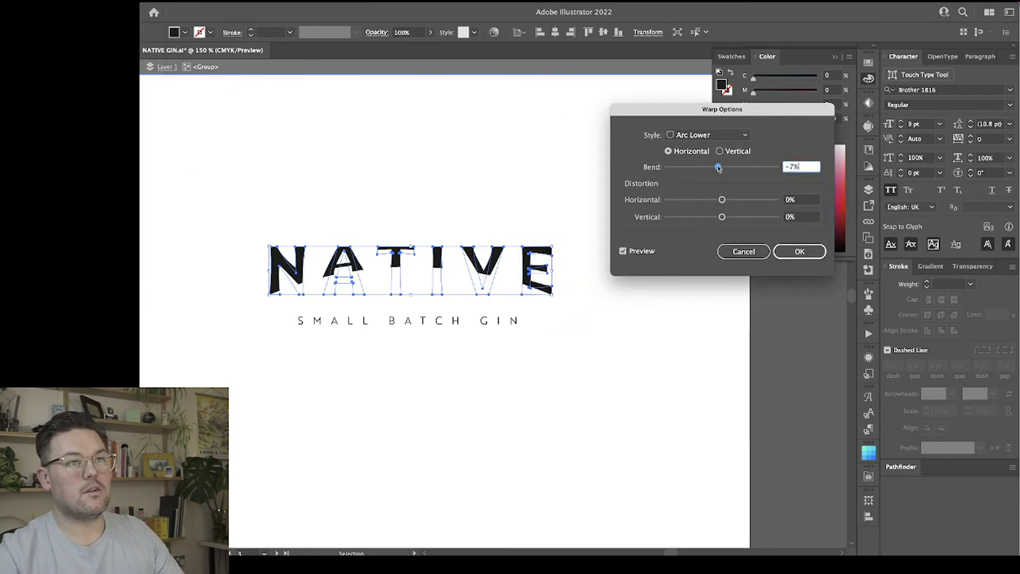
pyautogui.click(624, 251)
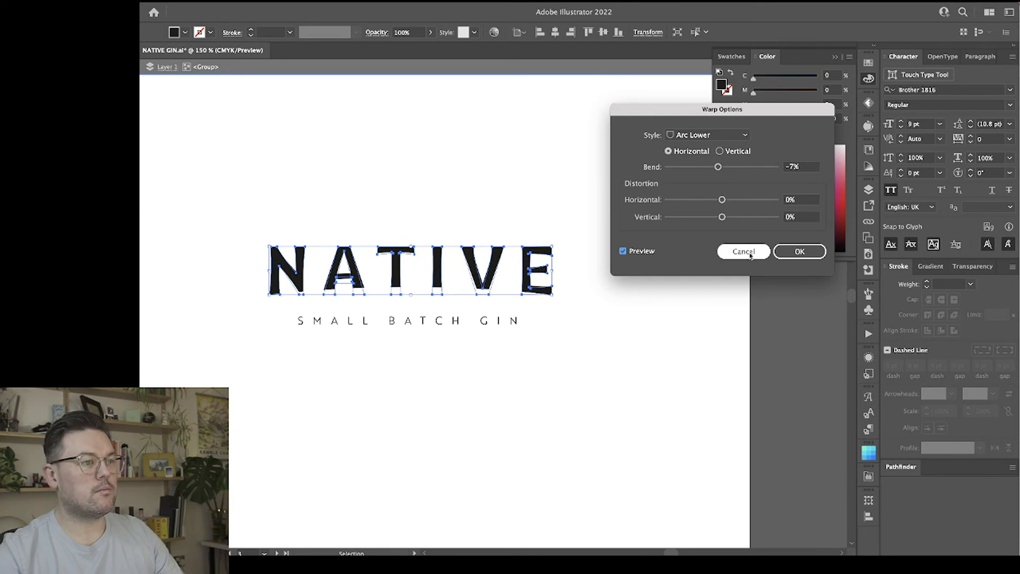
pyautogui.moveTo(718, 166); pyautogui.dragTo(716, 167)
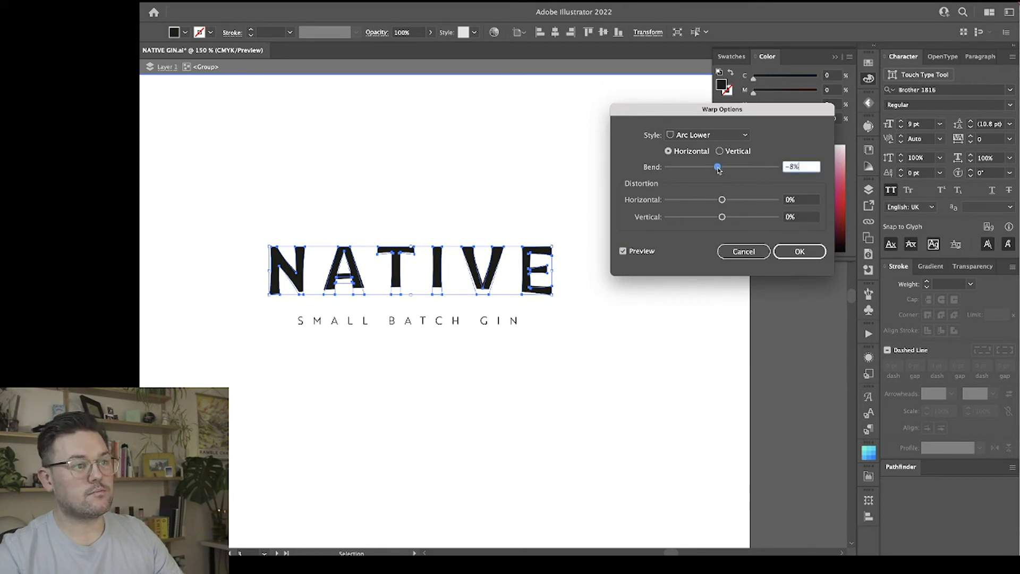
# Try the Arc warp style on the wordmark with a horizontal bend of 46%.
pyautogui.click(718, 139)
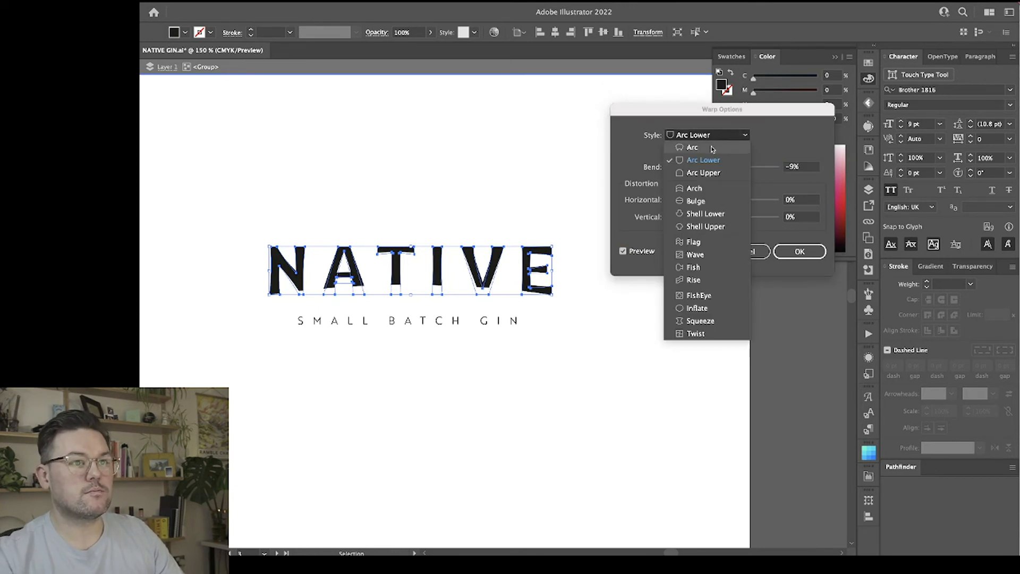
pyautogui.click(713, 147)
pyautogui.click(730, 167)
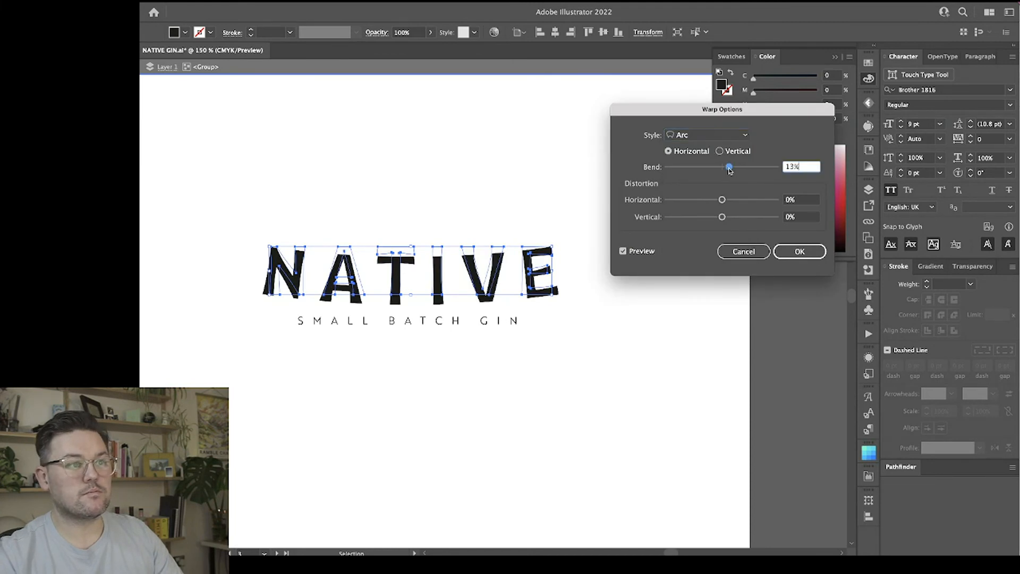
pyautogui.moveTo(738, 170); pyautogui.dragTo(748, 170)
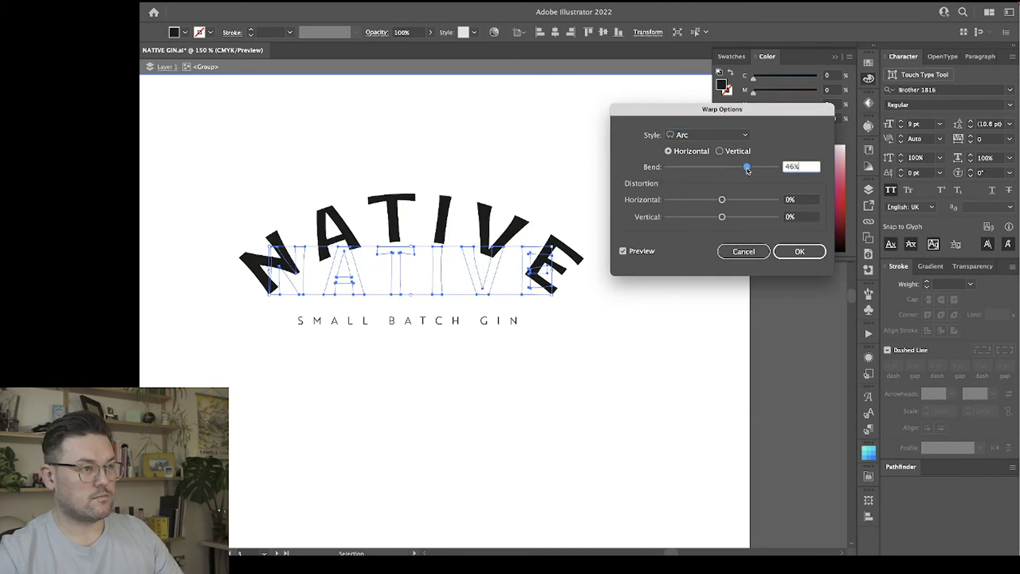
# Apply the Arc Lower warp to the NATIVE wordmark with a horizontal bend of -12%.
pyautogui.click(716, 138)
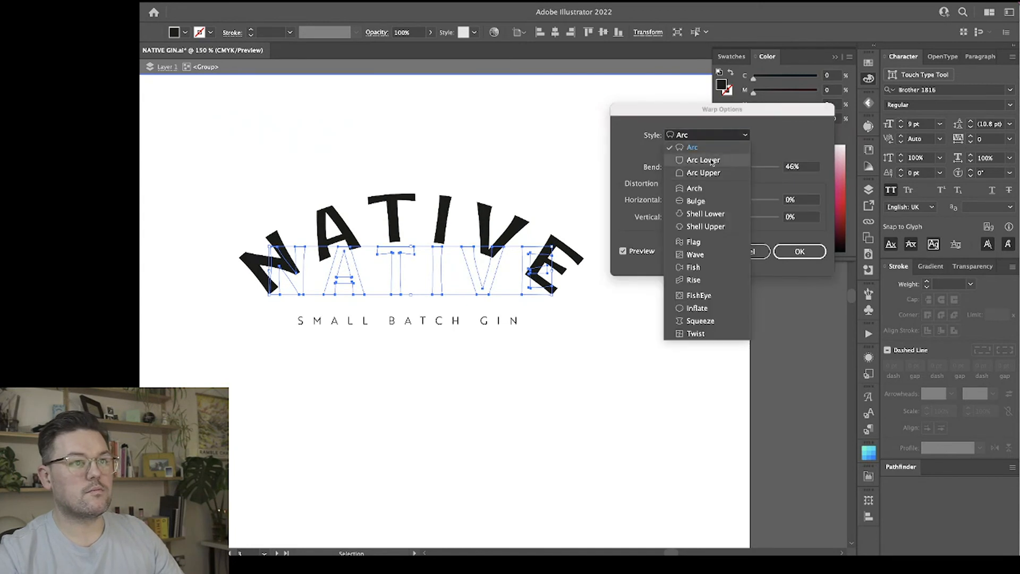
pyautogui.click(710, 160)
pyautogui.click(713, 168)
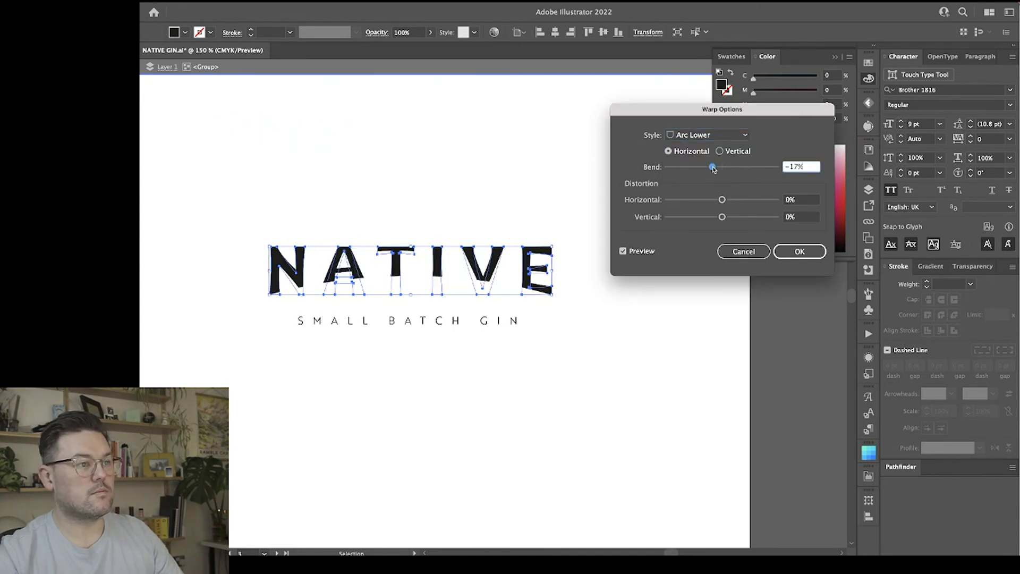
pyautogui.moveTo(715, 169); pyautogui.dragTo(716, 170)
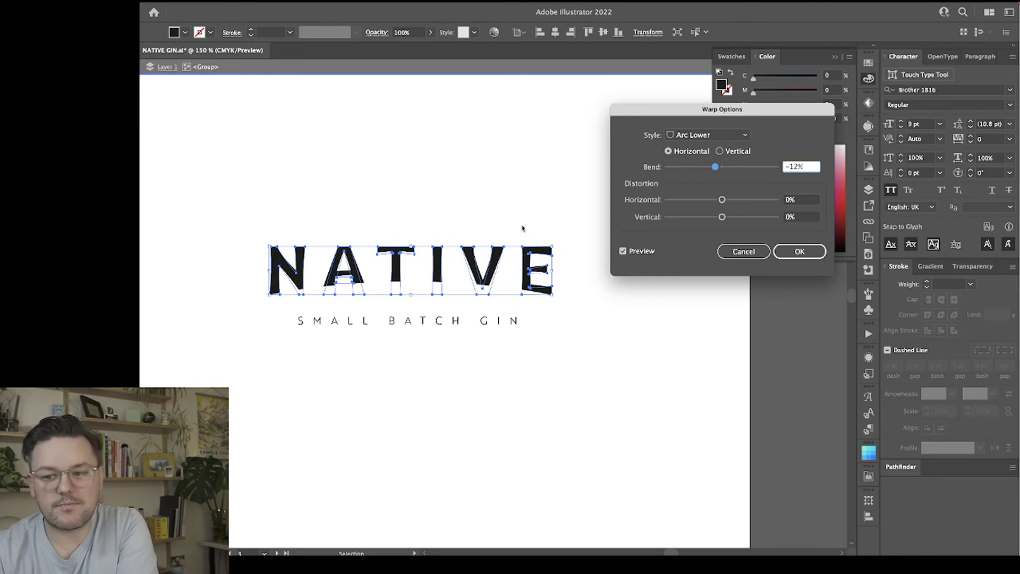
pyautogui.click(799, 252)
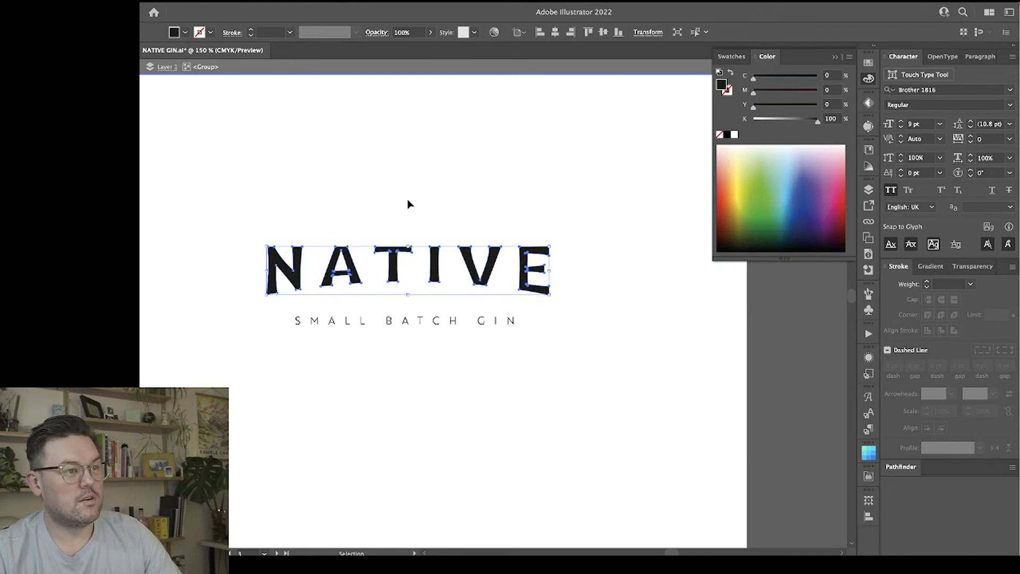
# Stretch the warped NATIVE wordmark slightly taller upward, keeping its bottom edge and width fixed.
pyautogui.click(545, 187)
pyautogui.click(471, 263)
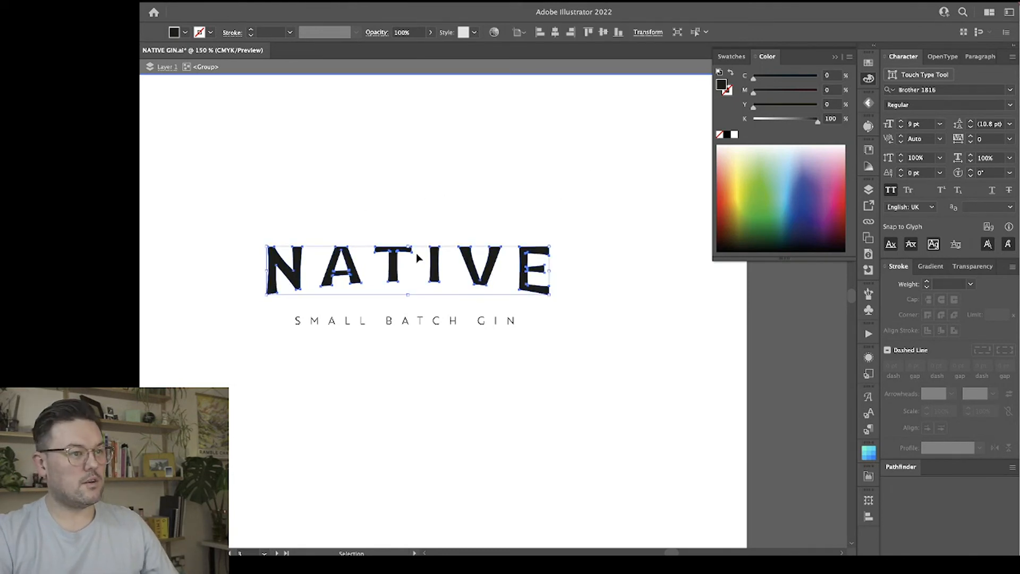
pyautogui.moveTo(408, 244); pyautogui.dragTo(409, 232)
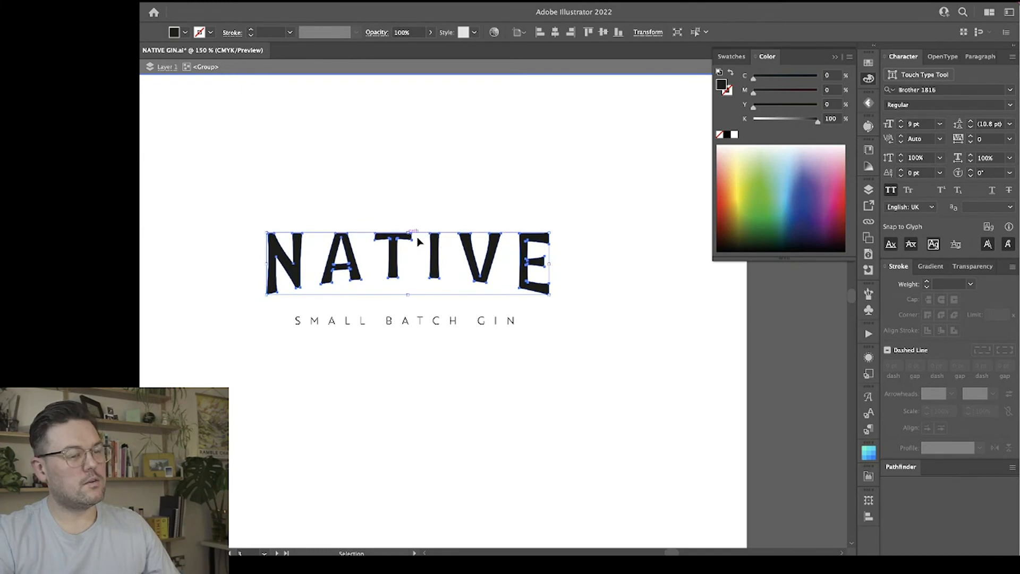
# Move the SMALL BATCH GIN line up closer beneath the warped wordmark and align their horizontal centers.
pyautogui.click(567, 283)
pyautogui.moveTo(487, 325); pyautogui.dragTo(503, 313)
pyautogui.moveTo(537, 353); pyautogui.dragTo(444, 226)
pyautogui.click(511, 33)
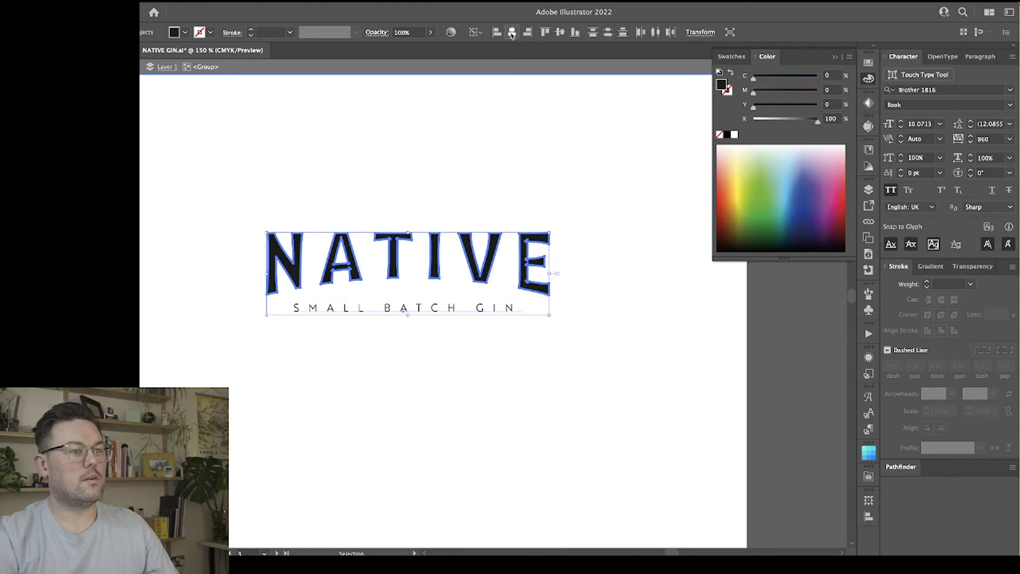
pyautogui.click(593, 183)
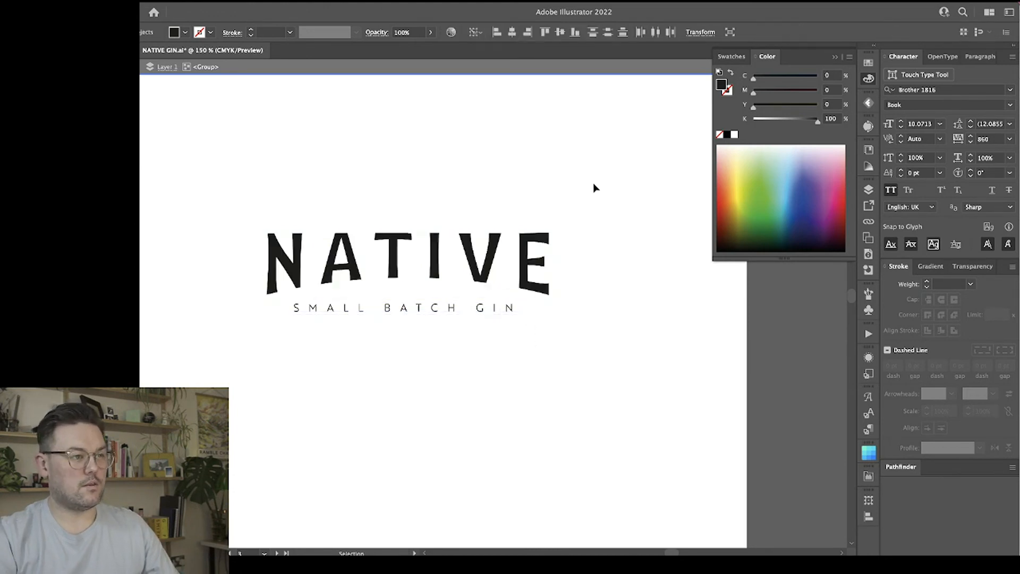
# Nudge the SMALL BATCH GIN line slightly right beneath the warped NATIVE wordmark.
pyautogui.click(422, 306)
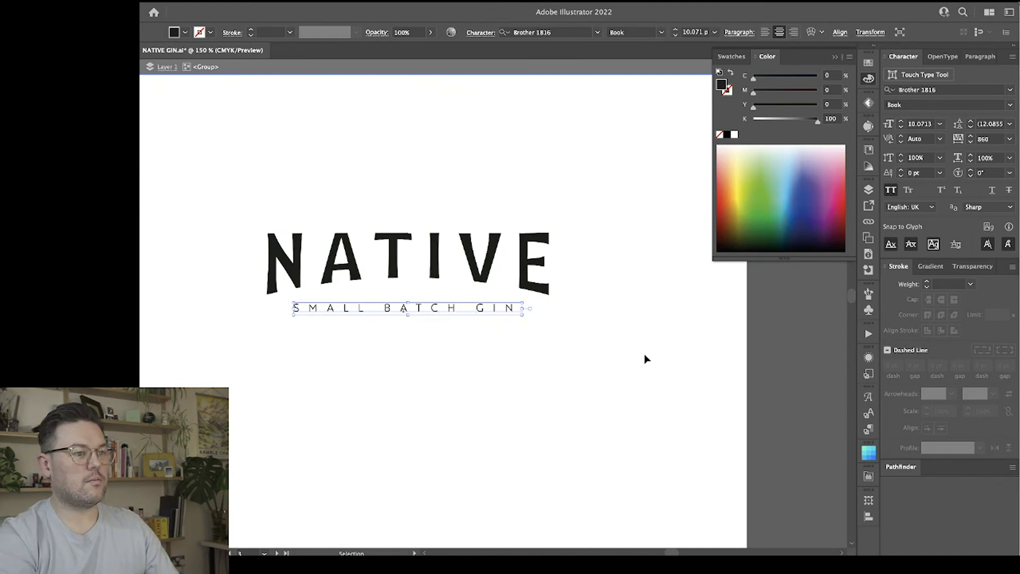
pyautogui.press('Right')
pyautogui.press('Right')
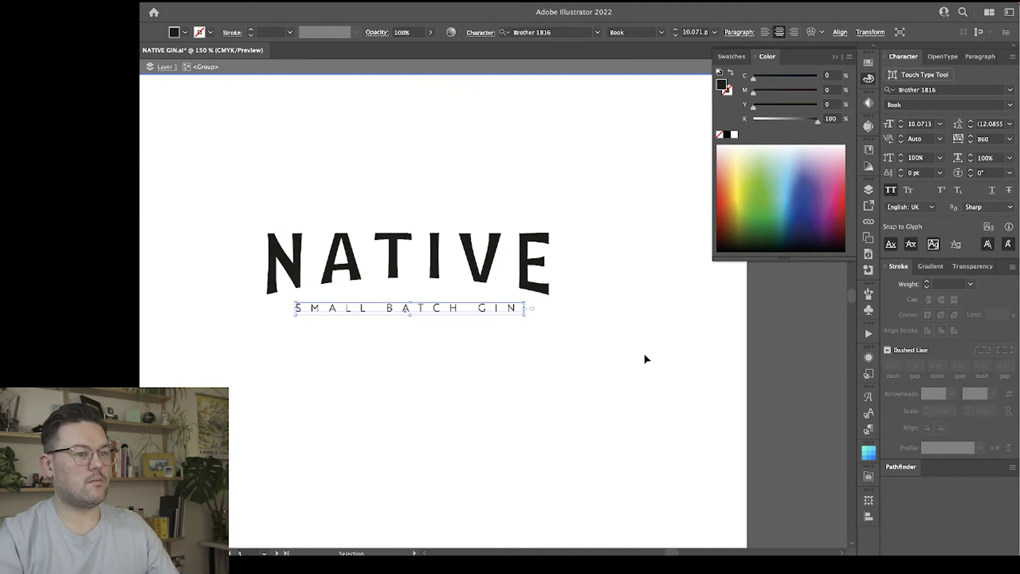
pyautogui.click(644, 355)
pyautogui.hscroll(-2, 610, 358)
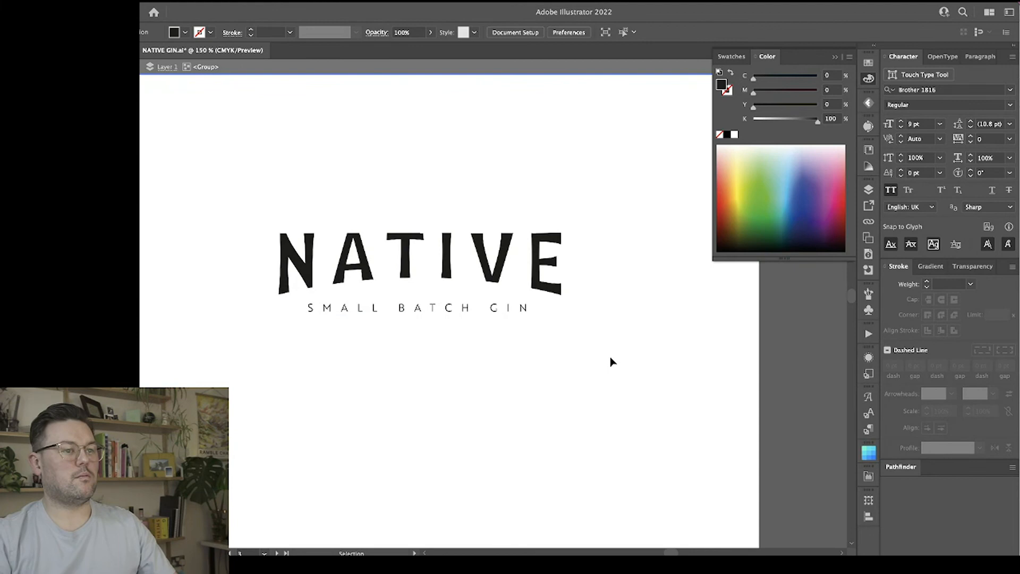
# Nudge the lower lockup's SMALL BATCH GIN line a little further right for optical centering, and exit isolation mode.
pyautogui.click(505, 310)
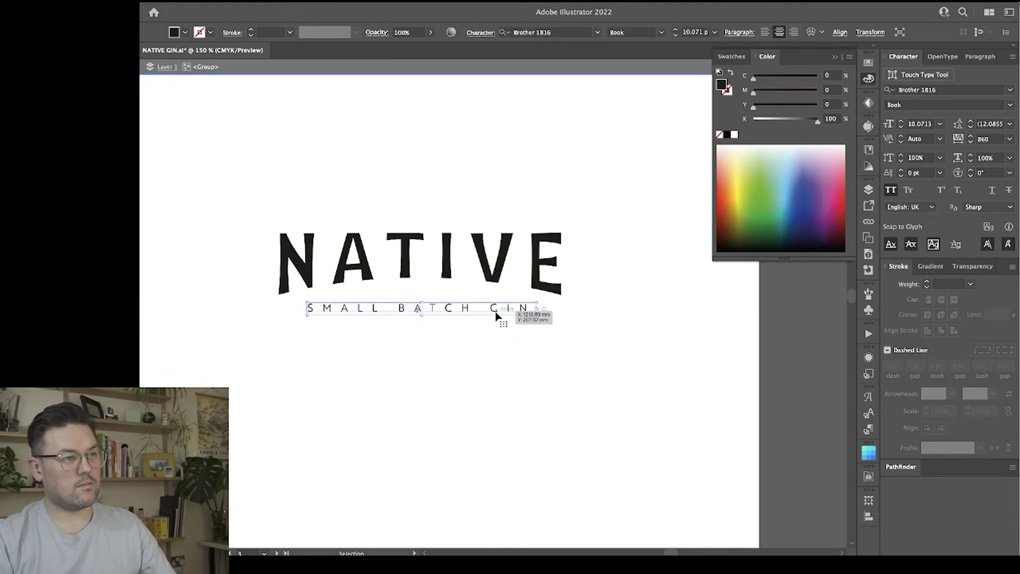
pyautogui.click(470, 318)
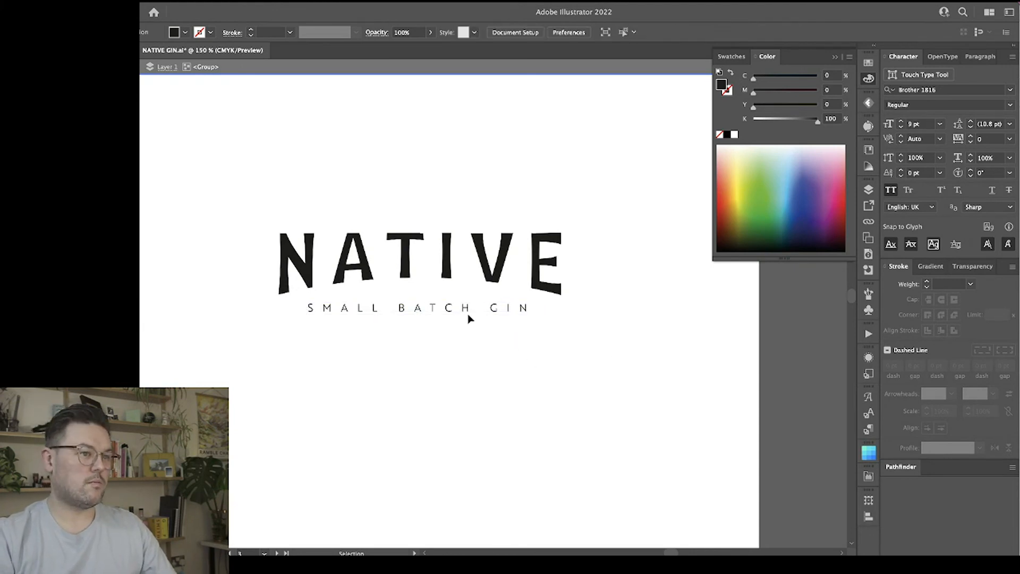
pyautogui.click(430, 312)
pyautogui.press('Right')
pyautogui.press('Right')
pyautogui.press('Right')
pyautogui.press('Right')
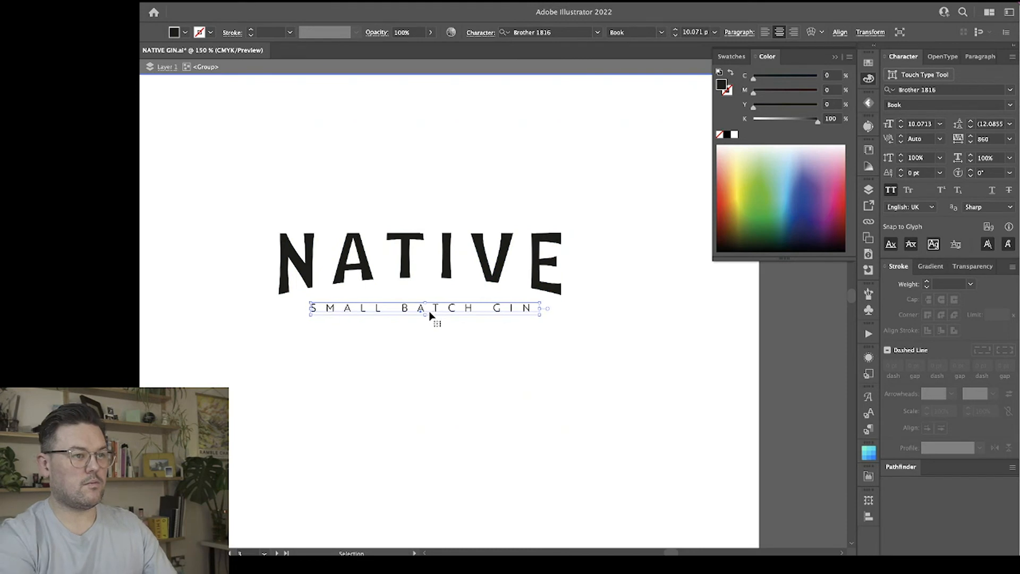
pyautogui.click(474, 388)
pyautogui.click(384, 235)
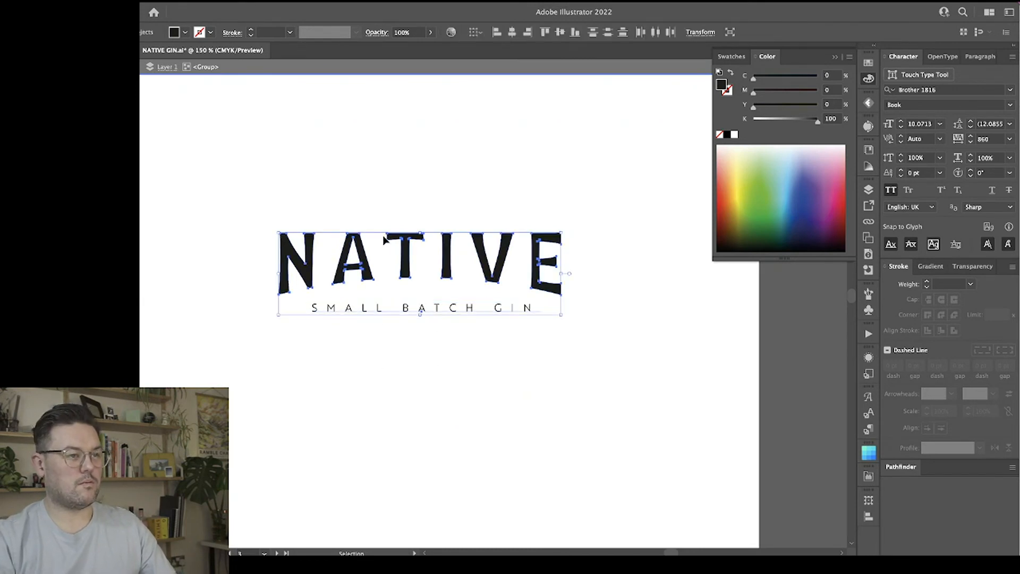
pyautogui.click(471, 368)
pyautogui.scroll(5, 474, 348)
pyautogui.doubleClick(462, 324)
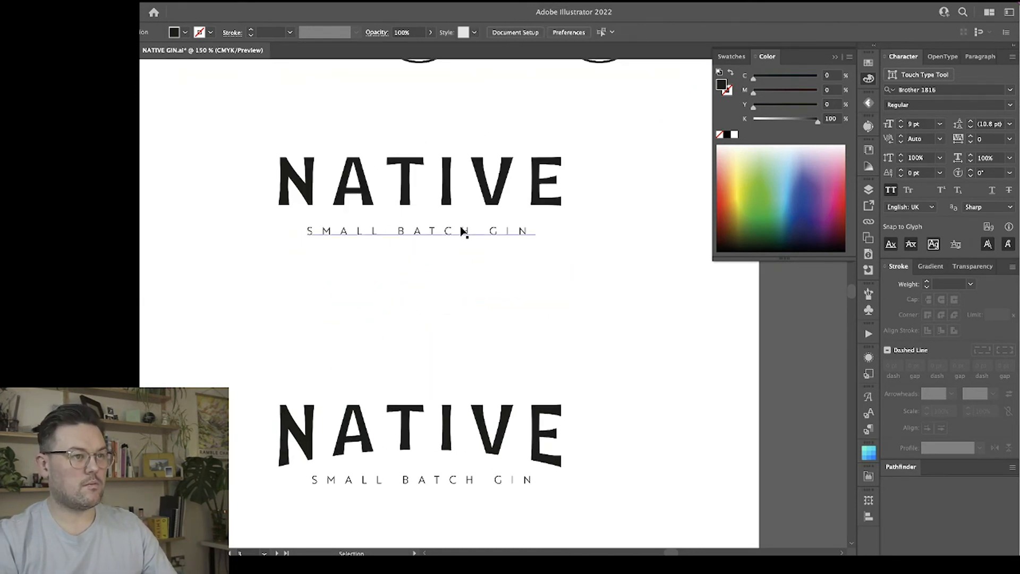
# Directly select the SMALL BATCH GIN line in the upper, straight lockup and nudge it slightly right under NATIVE.
pyautogui.click(461, 232)
pyautogui.press('super+2')
pyautogui.moveTo(465, 280); pyautogui.dragTo(444, 206)
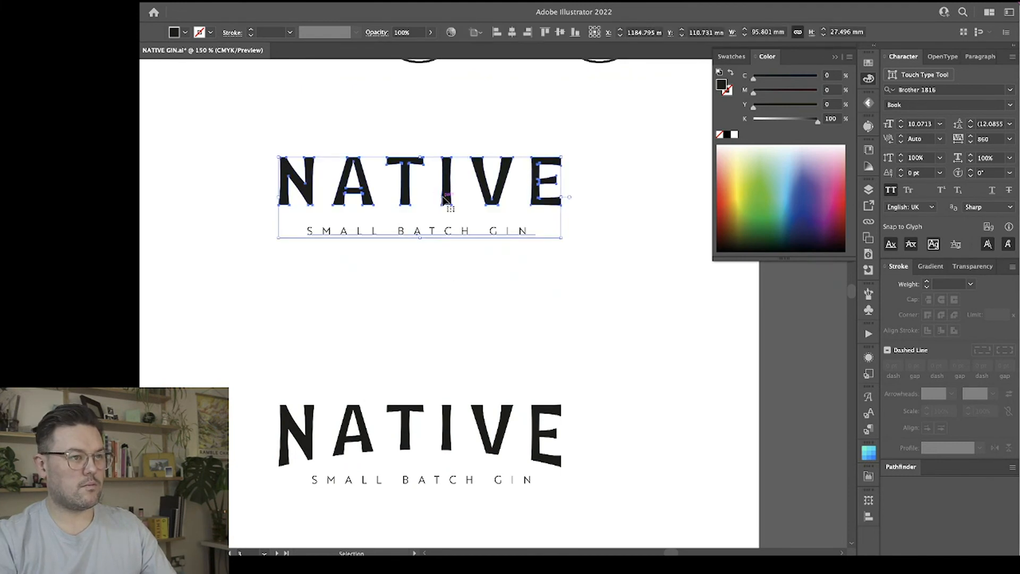
pyautogui.click(446, 262)
pyautogui.click(446, 238)
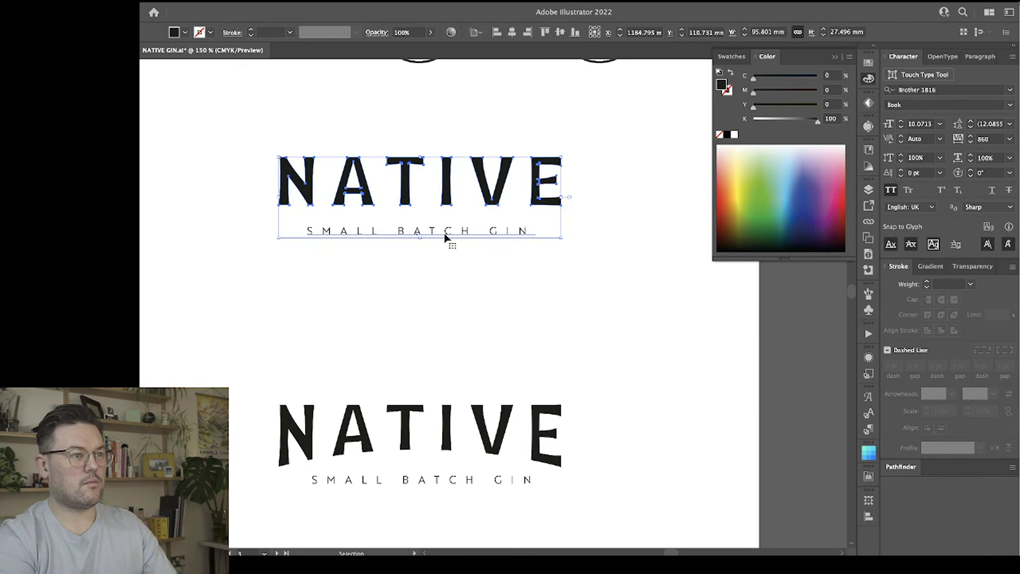
pyautogui.press('a')
pyautogui.click(435, 206)
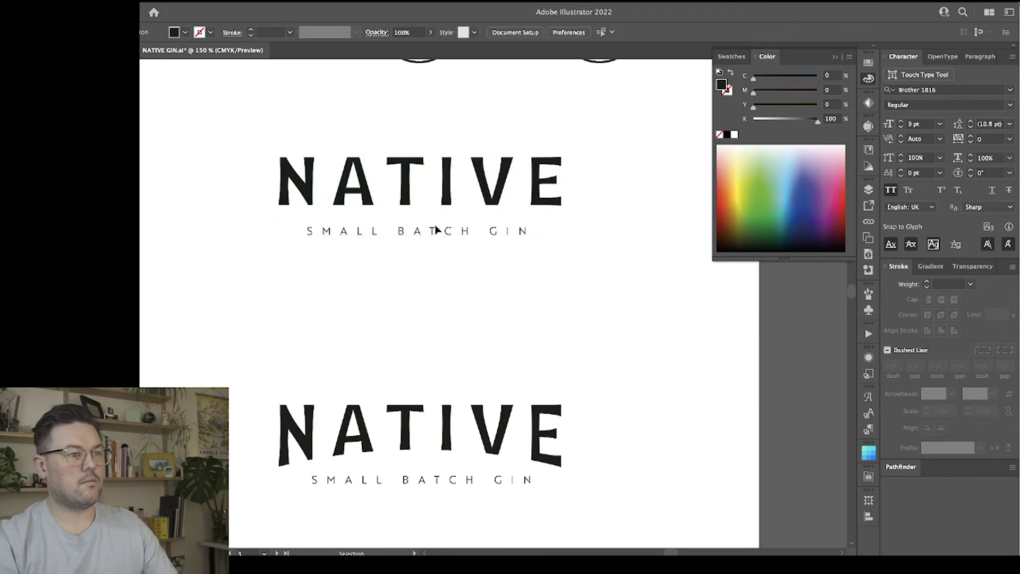
pyautogui.click(433, 232)
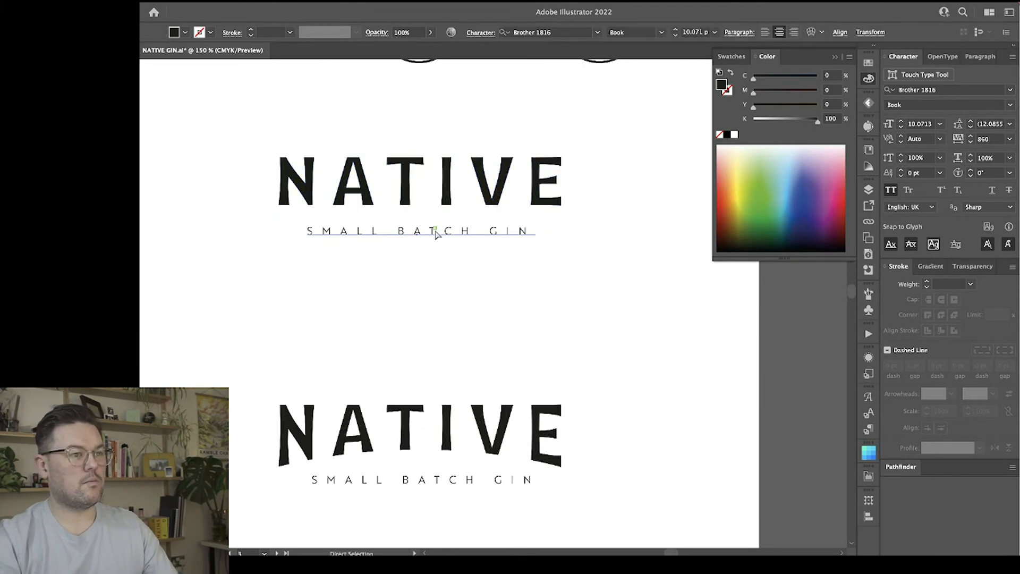
pyautogui.click(441, 258)
pyautogui.scroll(-5, 602, 277)
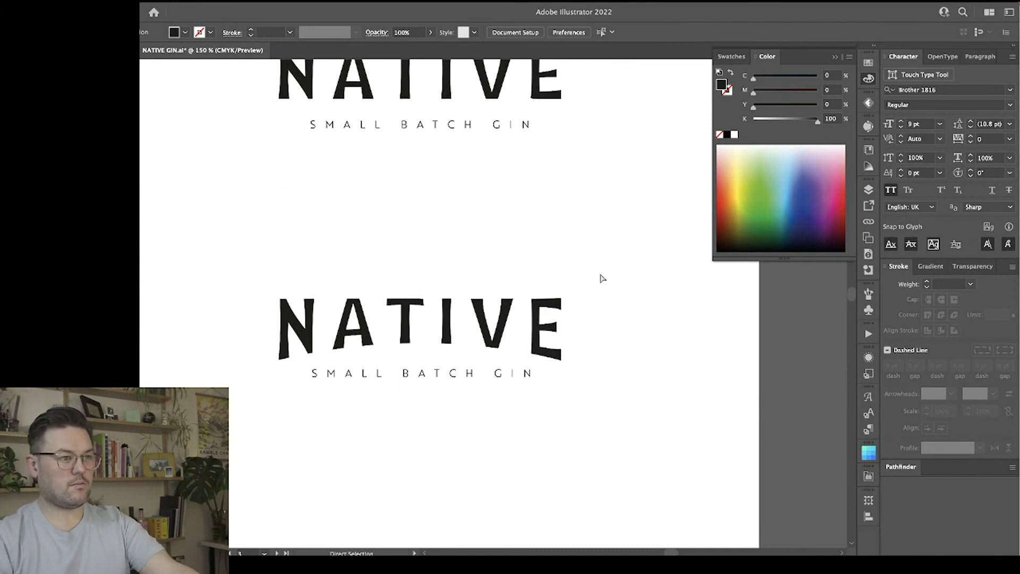
pyautogui.click(508, 377)
pyautogui.click(612, 399)
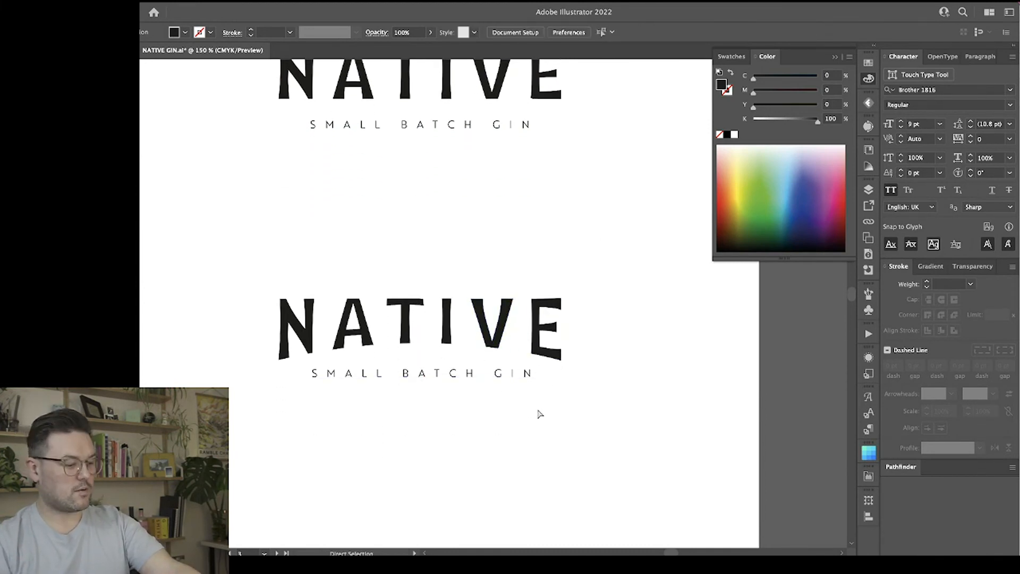
pyautogui.press('v')
pyautogui.click(480, 332)
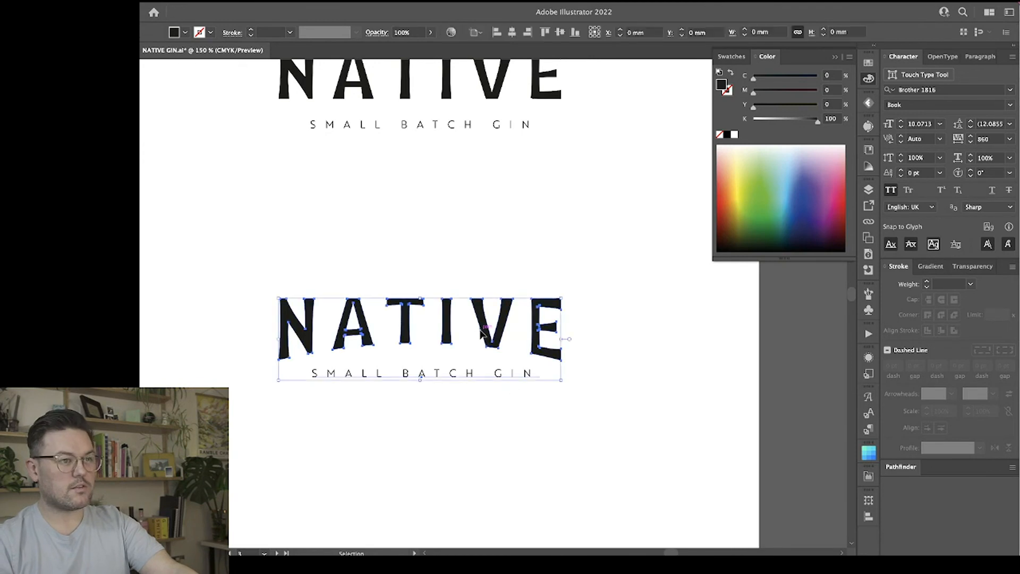
pyautogui.click(485, 392)
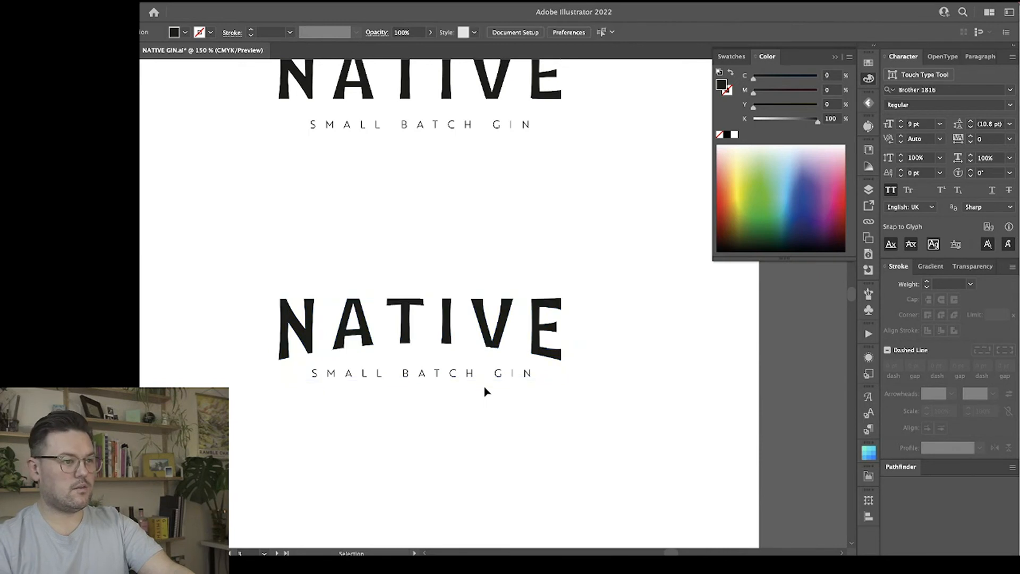
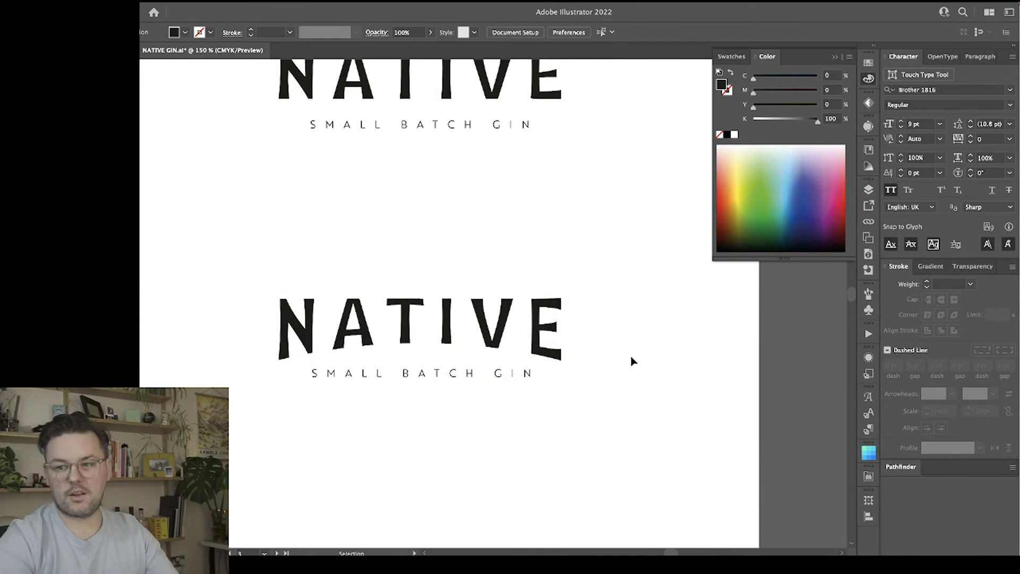
# Move the right-hand oval badge off the artboard, beyond its upper-left edge.
pyautogui.press('a')
pyautogui.hotkey('ctrl', '-')
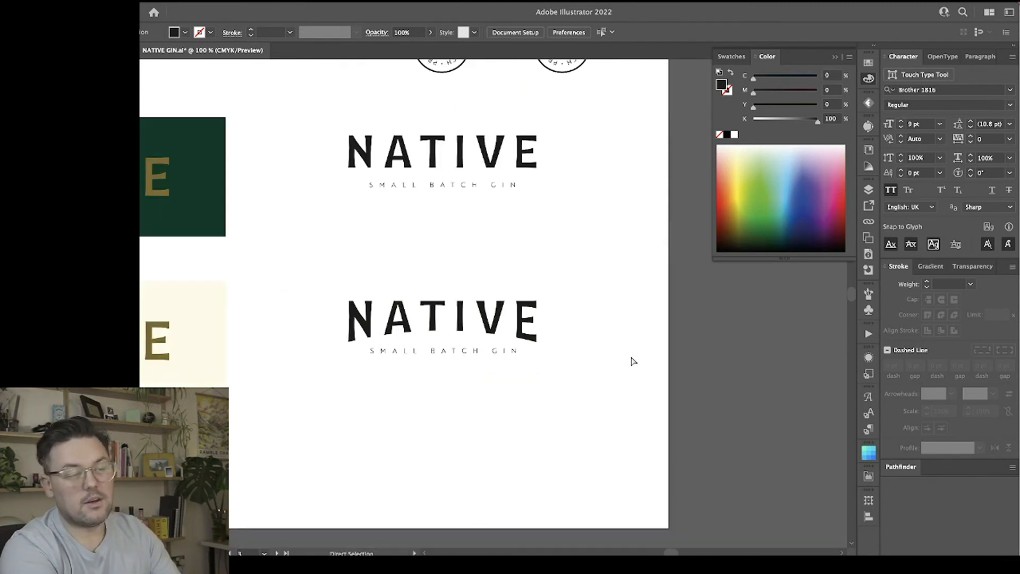
pyautogui.scroll(3, 572, 308)
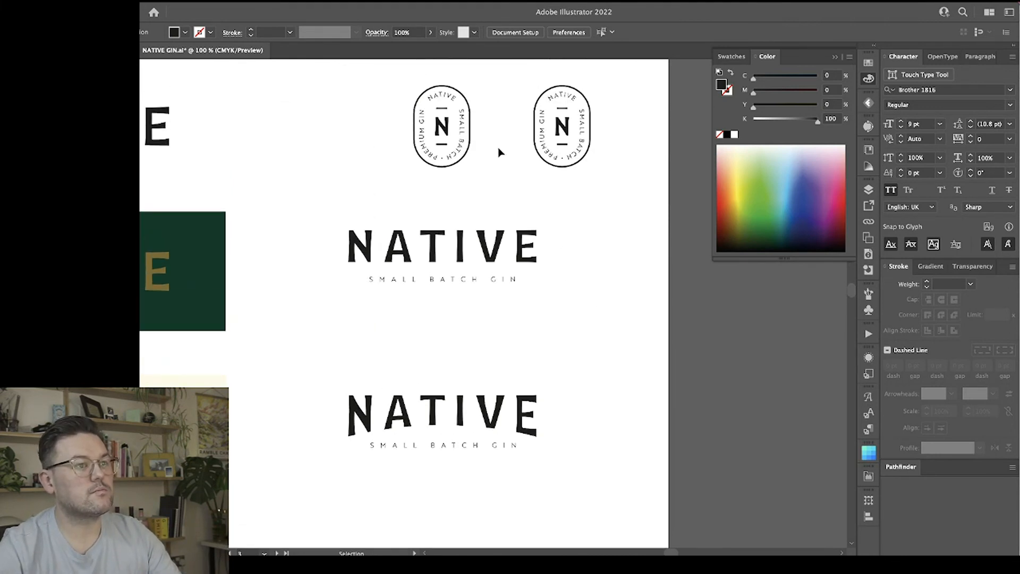
pyautogui.scroll(2, 512, 196)
pyautogui.hotkey('ctrl', '+')
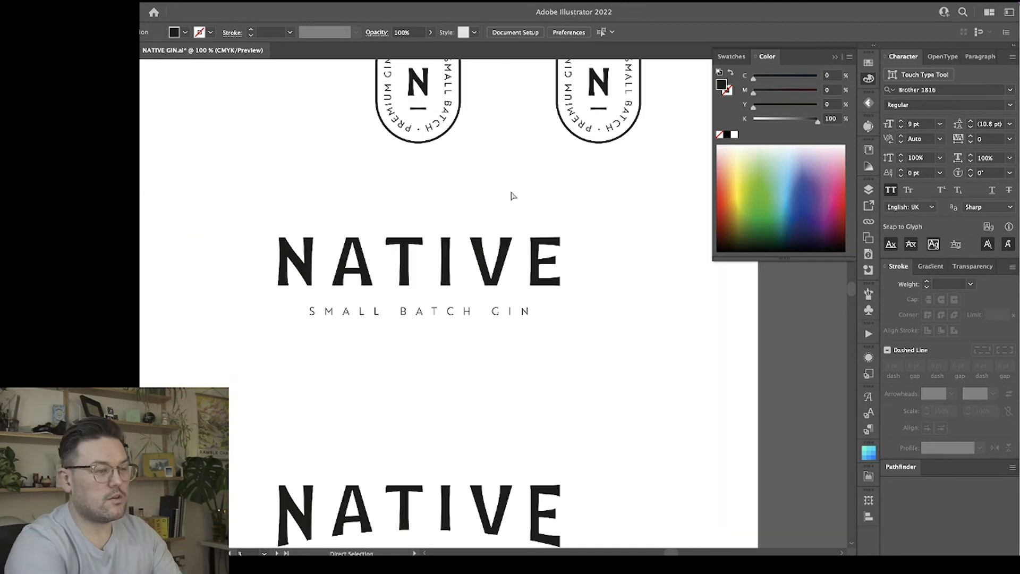
pyautogui.press('space')
pyautogui.moveTo(552, 160); pyautogui.dragTo(350, 232)
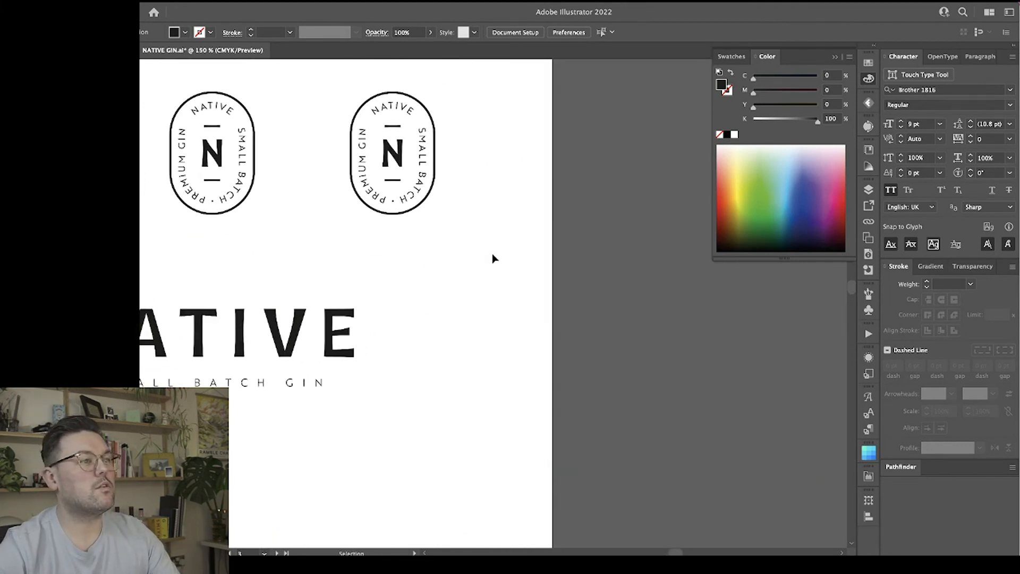
pyautogui.hscroll(-2, 493, 258)
pyautogui.click(432, 139)
pyautogui.scroll(3, 467, 180)
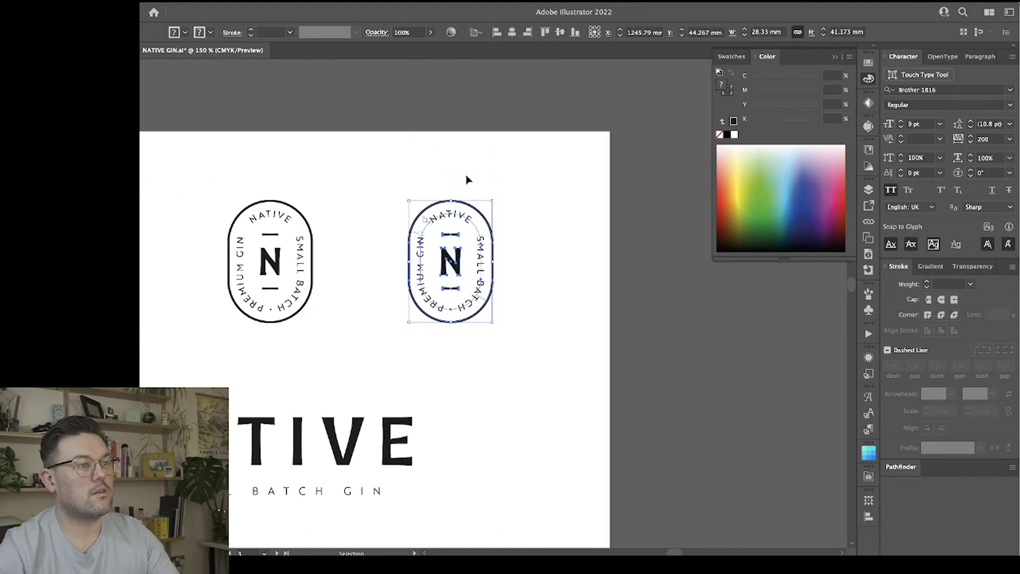
pyautogui.moveTo(461, 270); pyautogui.dragTo(167, 96)
# Duplicate the remaining oval badge horizontally to its right on the artboard.
pyautogui.moveTo(241, 240); pyautogui.dragTo(241, 240)
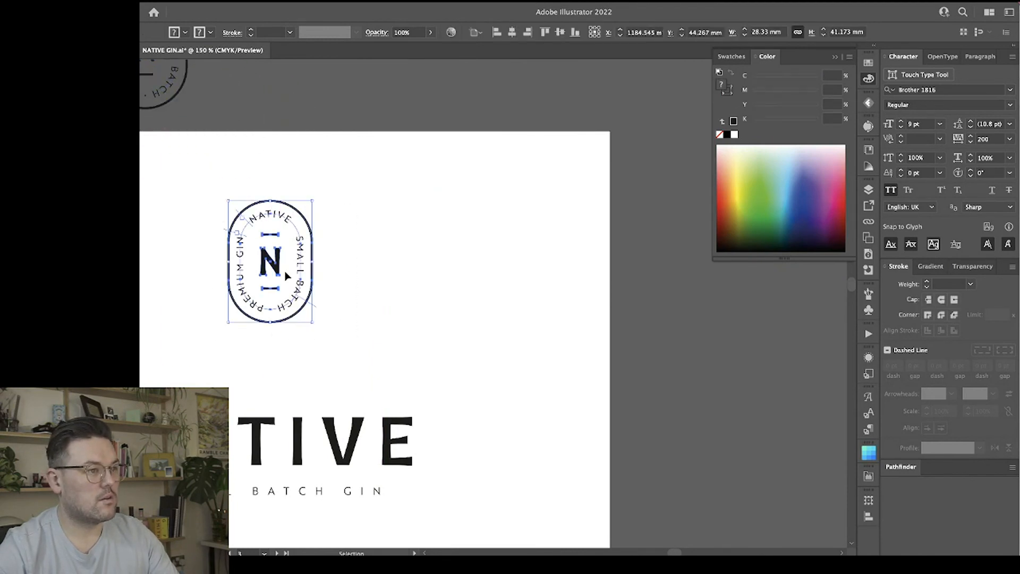
pyautogui.moveTo(292, 269); pyautogui.dragTo(468, 276)
pyautogui.click(524, 248)
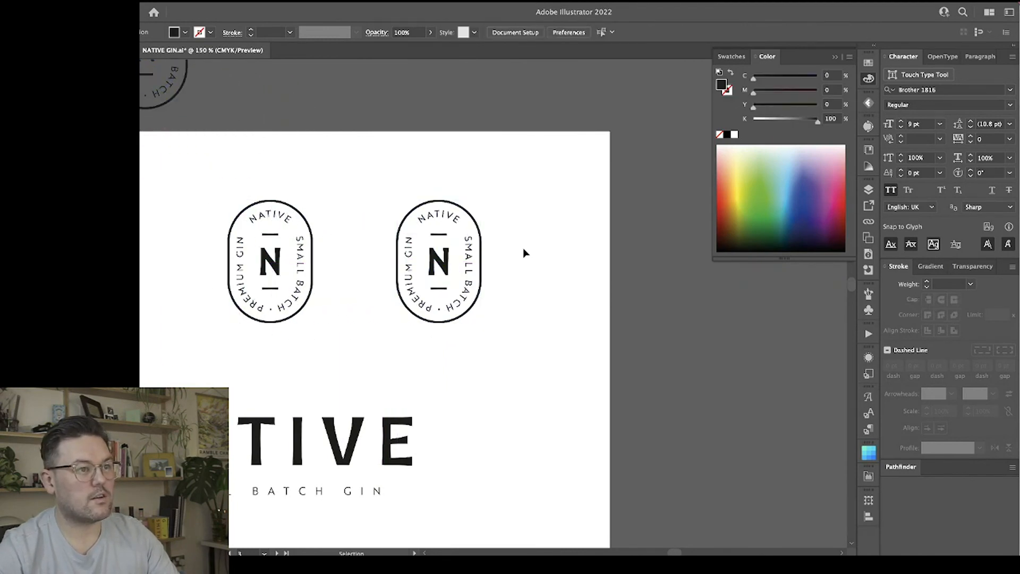
# Delete the curved NATIVE SMALL BATCH PREMIUM GIN text from inside the duplicated badge, leaving the outline, N and bars.
pyautogui.click(461, 230)
pyautogui.doubleClick(464, 232)
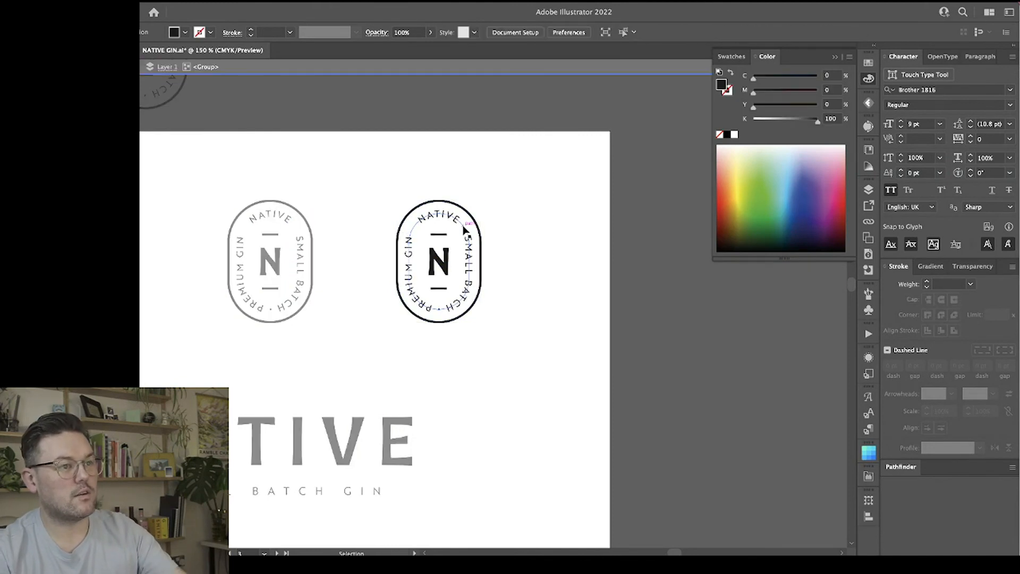
pyautogui.click(467, 231)
pyautogui.press('Delete')
pyautogui.press('Escape')
pyautogui.click(481, 248)
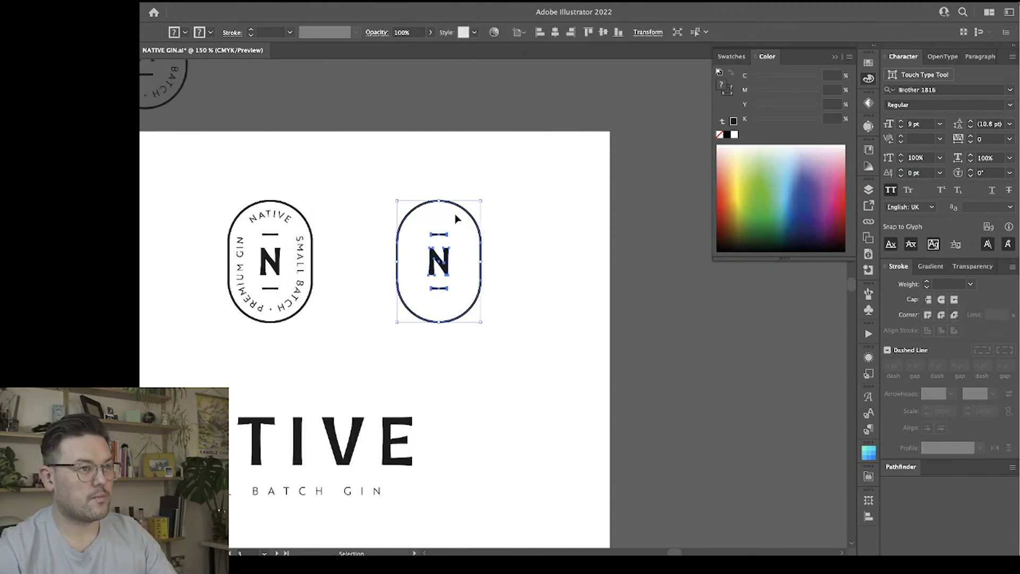
pyautogui.moveTo(439, 201); pyautogui.dragTo(440, 210)
pyautogui.press('super+z')
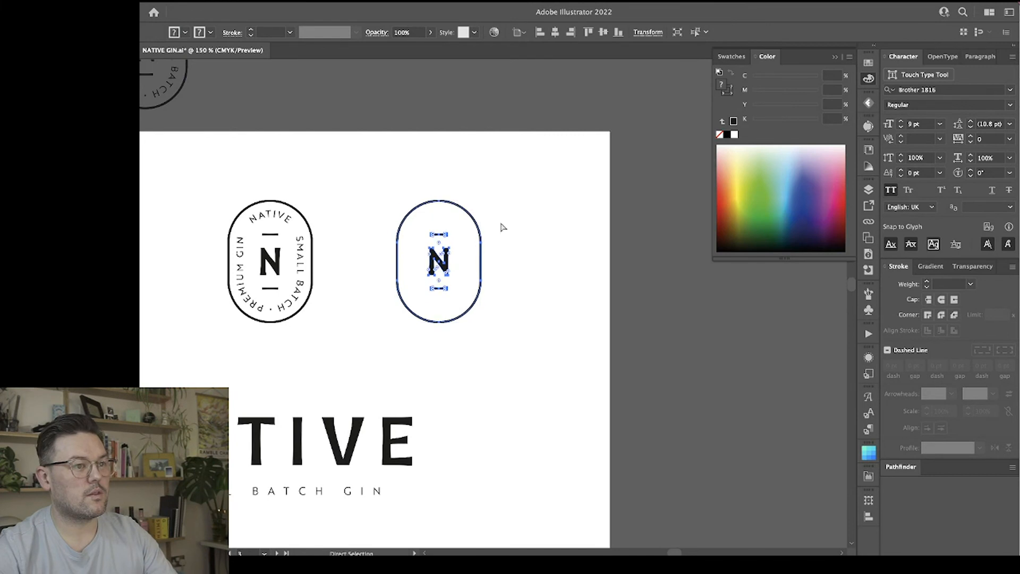
pyautogui.click(501, 228)
pyautogui.click(478, 231)
pyautogui.click(519, 230)
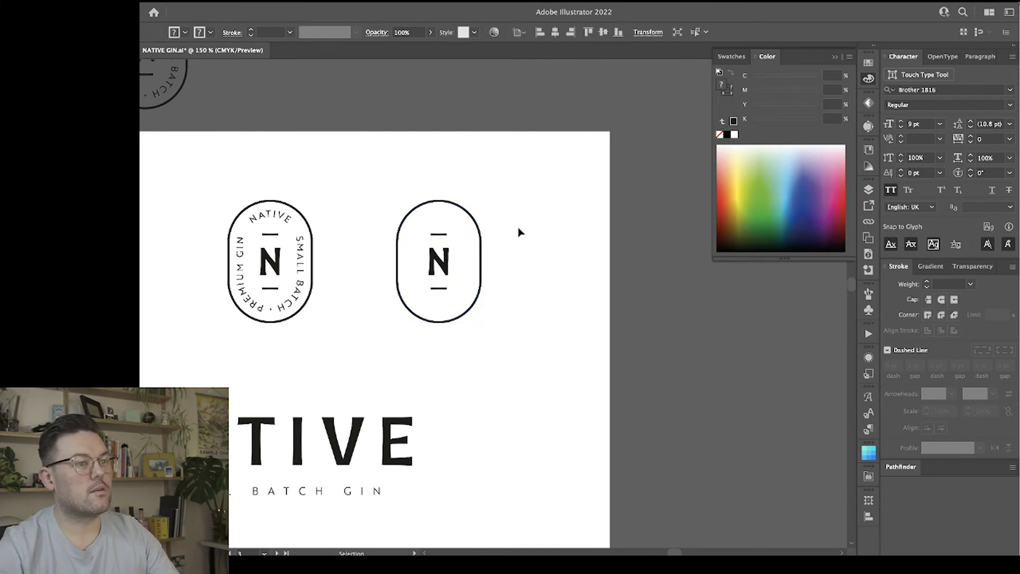
# Isolate the duplicated badge's group and try to expand the fill and stroke of its oval outline.
pyautogui.click(480, 231)
pyautogui.doubleClick(479, 230)
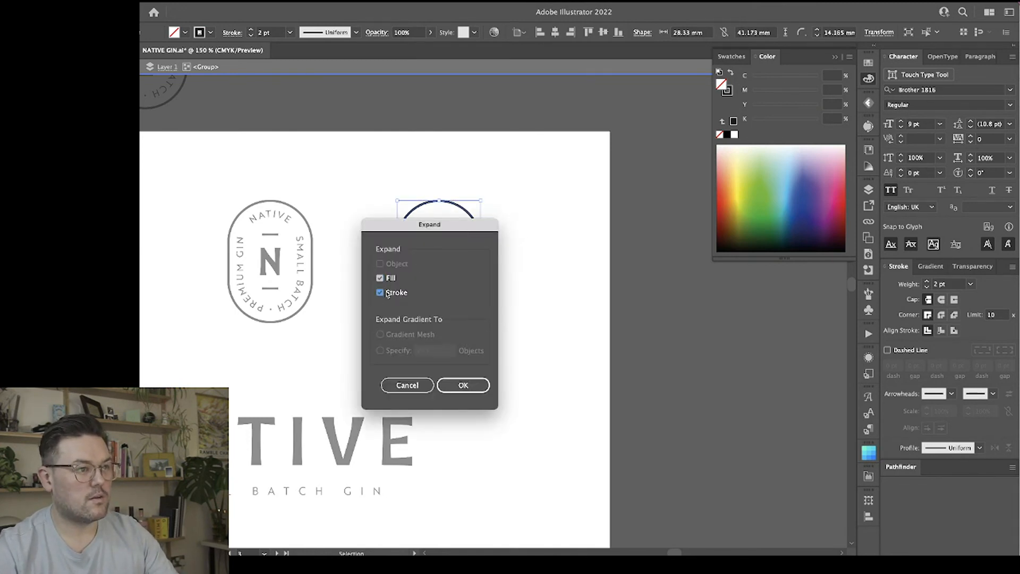
pyautogui.click(464, 385)
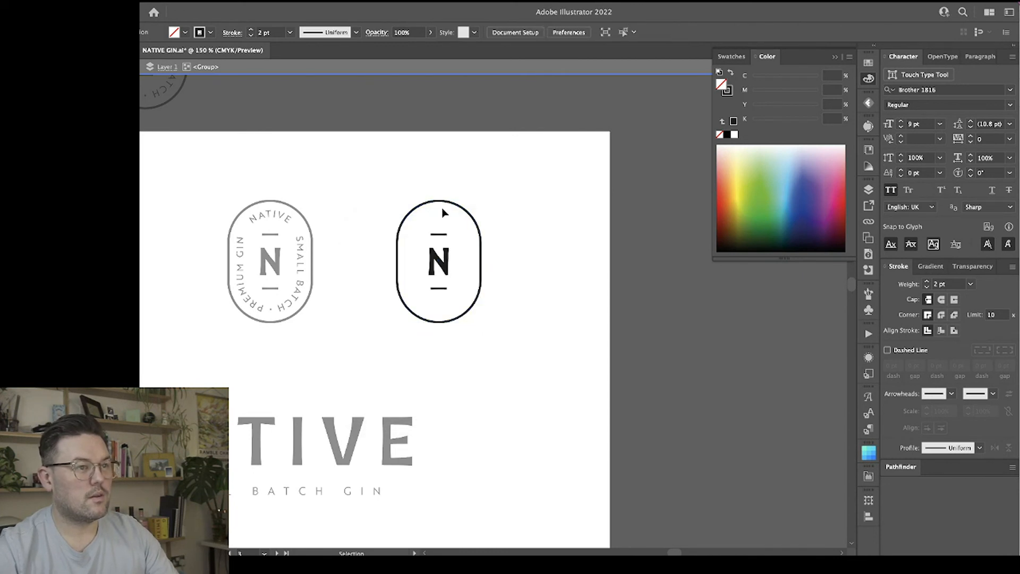
# Shrink the oval outline proportionally around its centre to about 16.4 mm wide, fitting closely around the N and bars.
pyautogui.press('super+equal')
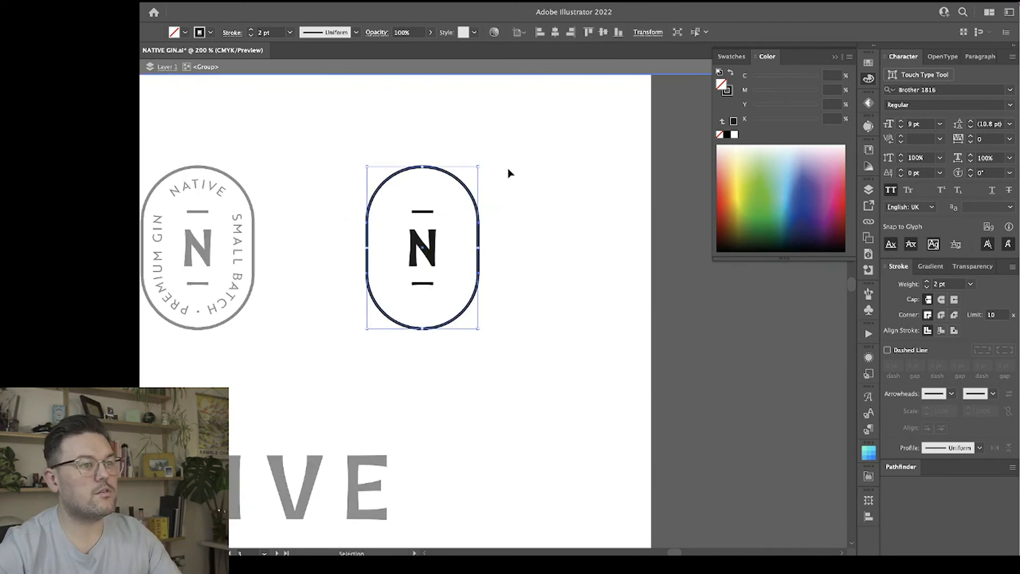
pyautogui.press('a')
pyautogui.press('v')
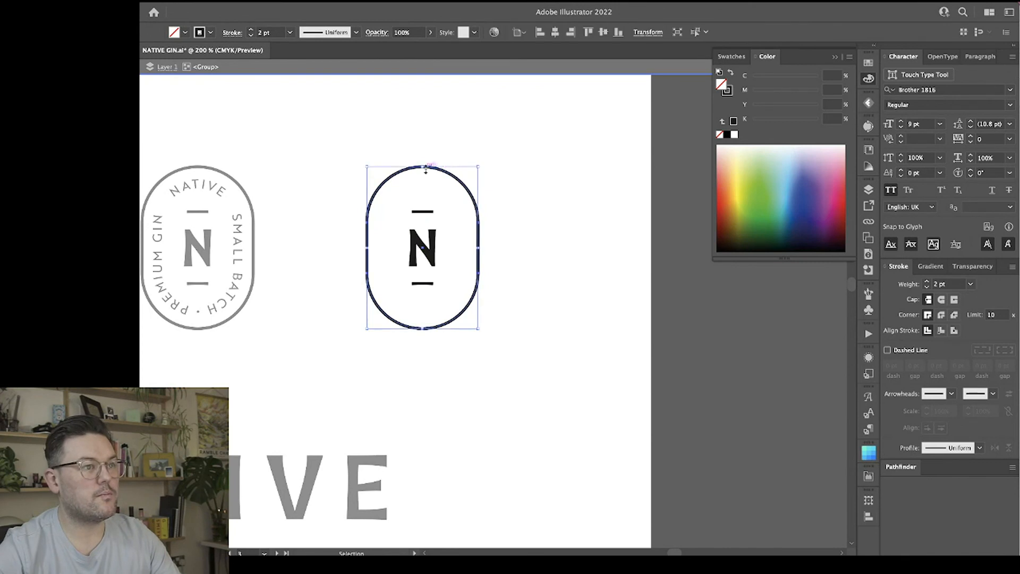
pyautogui.moveTo(423, 166); pyautogui.dragTo(423, 203)
pyautogui.click(510, 205)
pyautogui.click(425, 193)
pyautogui.click(468, 230)
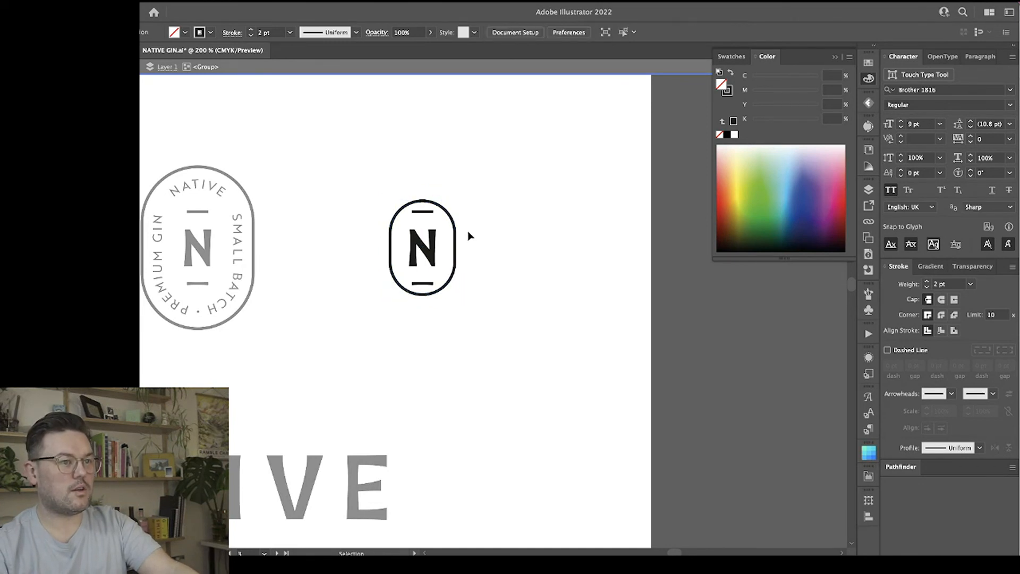
# Lengthen the oval outline upward by raising its top and upper side anchor points, adding space above the upper bar.
pyautogui.click(456, 233)
pyautogui.keyDown('shift'); pyautogui.click(390, 233); pyautogui.keyUp('shift')
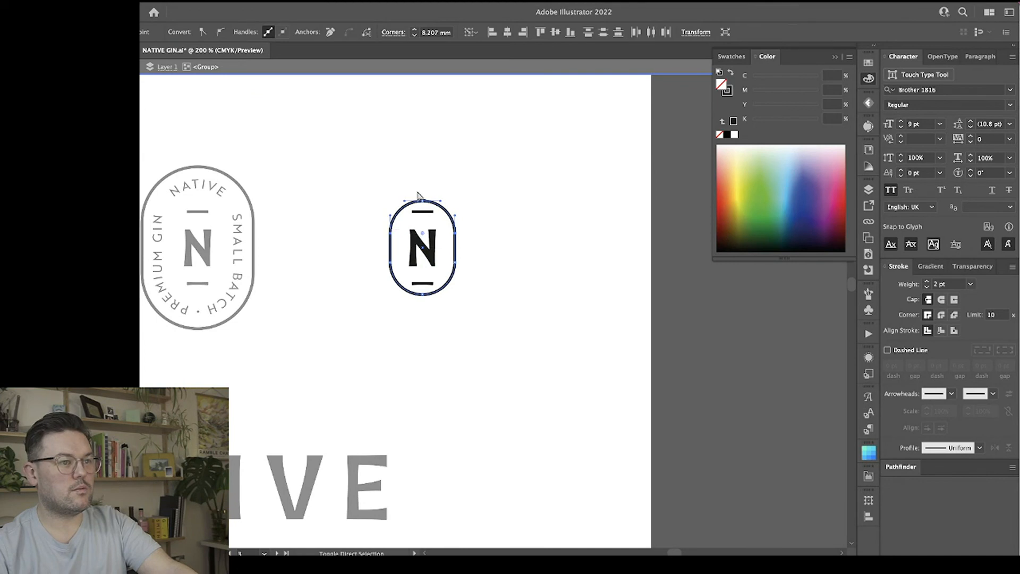
pyautogui.moveTo(425, 204); pyautogui.dragTo(423, 196)
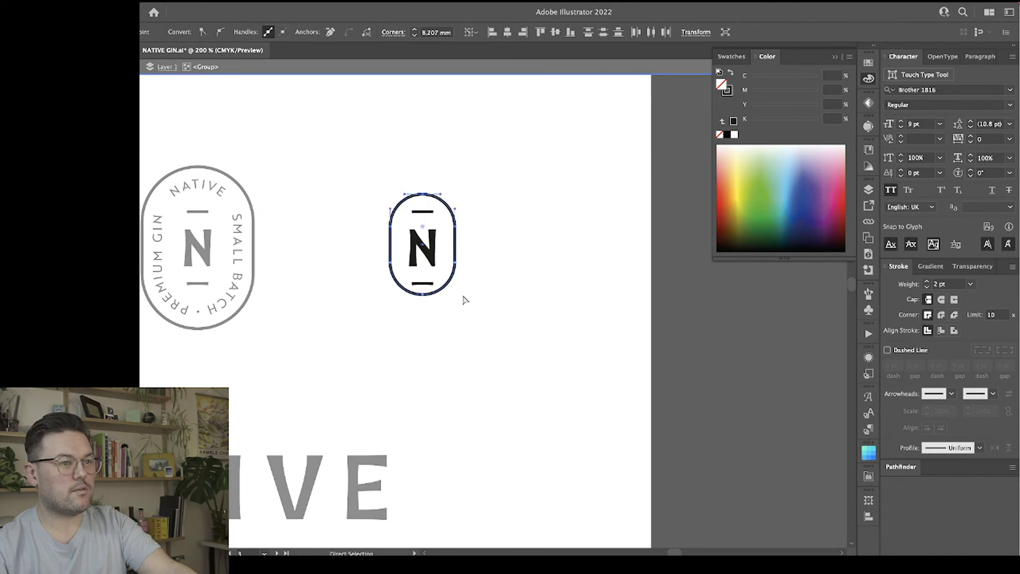
# Try to move the oval outline's bottom and lower side anchor points together.
pyautogui.click(455, 263)
pyautogui.keyDown('shift'); pyautogui.click(390, 262); pyautogui.keyUp('shift')
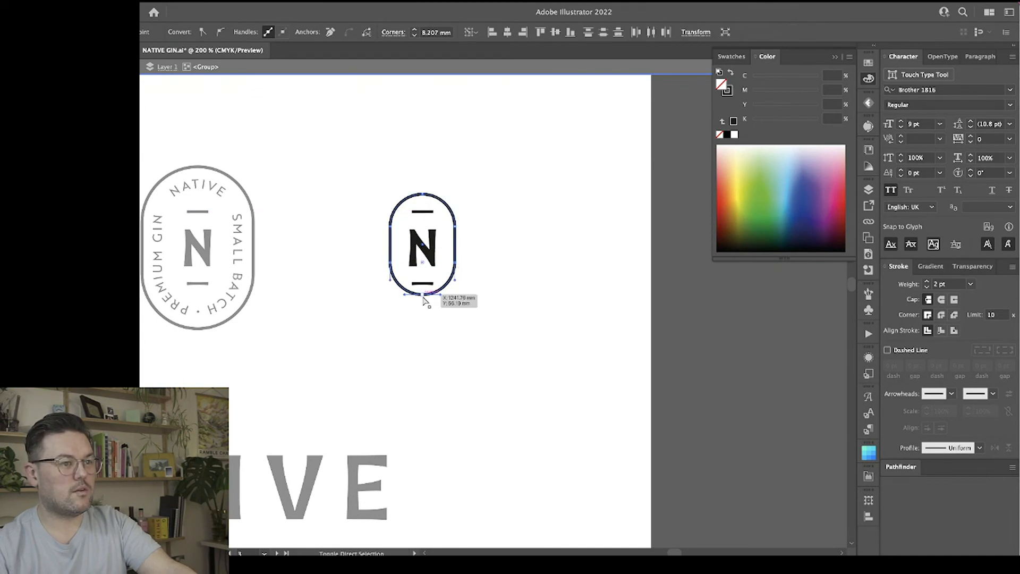
pyautogui.moveTo(422, 295); pyautogui.dragTo(423, 294)
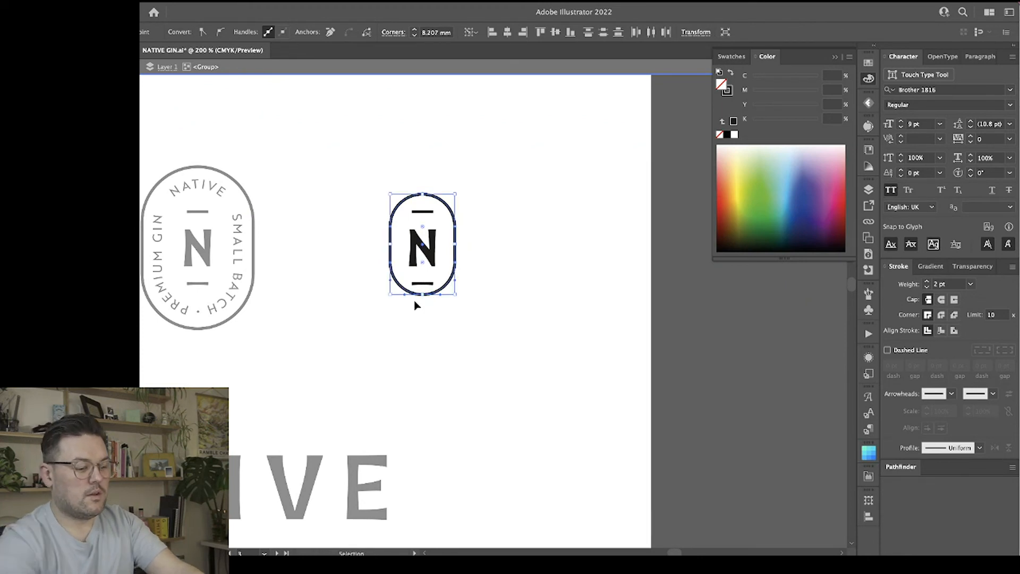
# Examine the lower curve of the oval outline up close and check the available path-combining options.
pyautogui.press('super+equal')
pyautogui.press('super+equal')
pyautogui.press('super+equal')
pyautogui.press('super+equal')
pyautogui.press('super+equal')
pyautogui.press('space')
pyautogui.moveTo(366, 259); pyautogui.dragTo(606, 353)
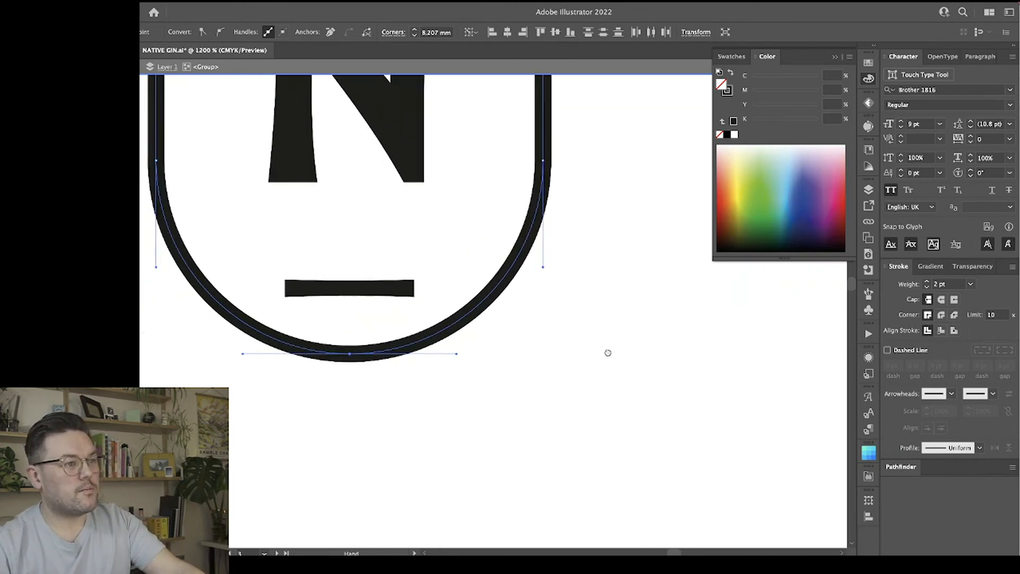
pyautogui.click(580, 408)
pyautogui.press('v')
pyautogui.click(392, 353)
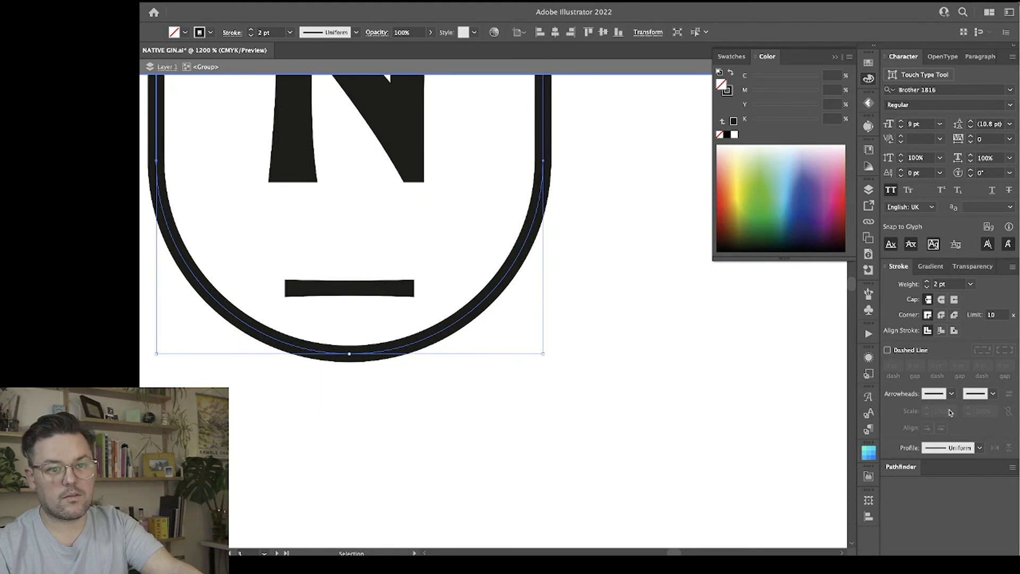
pyautogui.click(899, 467)
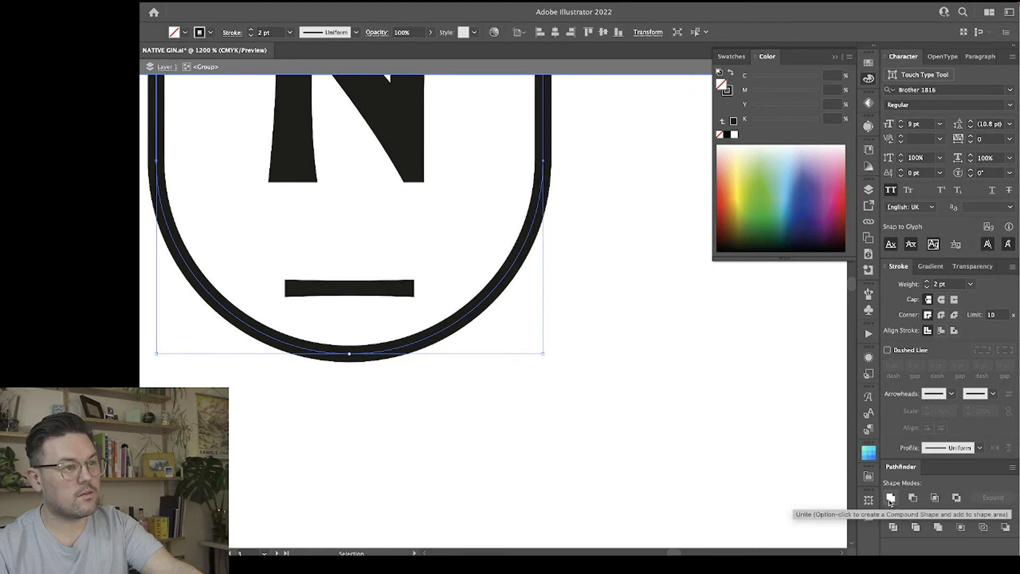
pyautogui.click(491, 413)
# Inspect the oval outline's bottom anchor point and its handles at high magnification.
pyautogui.press('a')
pyautogui.click(350, 354)
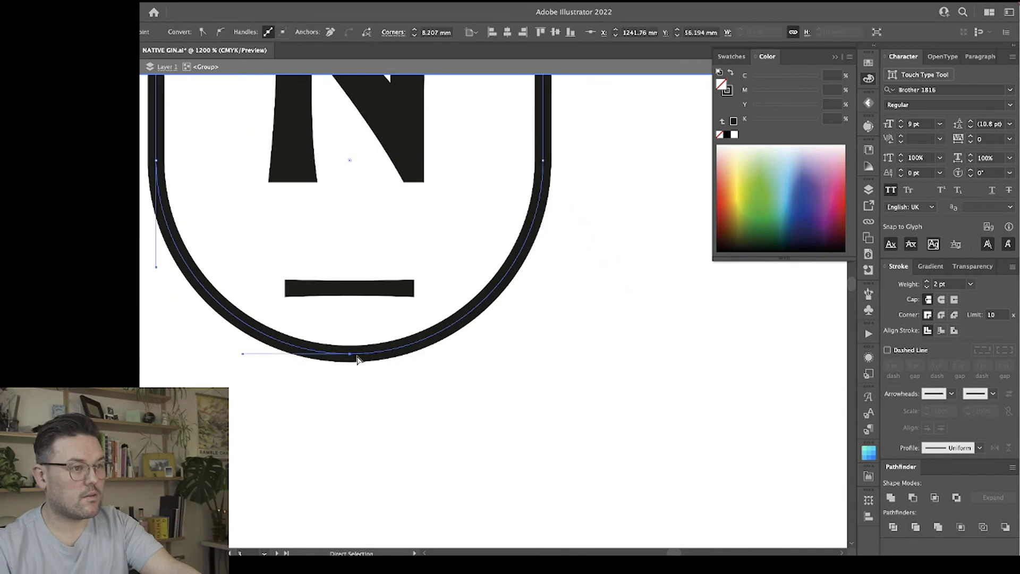
pyautogui.click(362, 354)
pyautogui.press('super+equal')
pyautogui.press('super+equal')
pyautogui.press('super+equal')
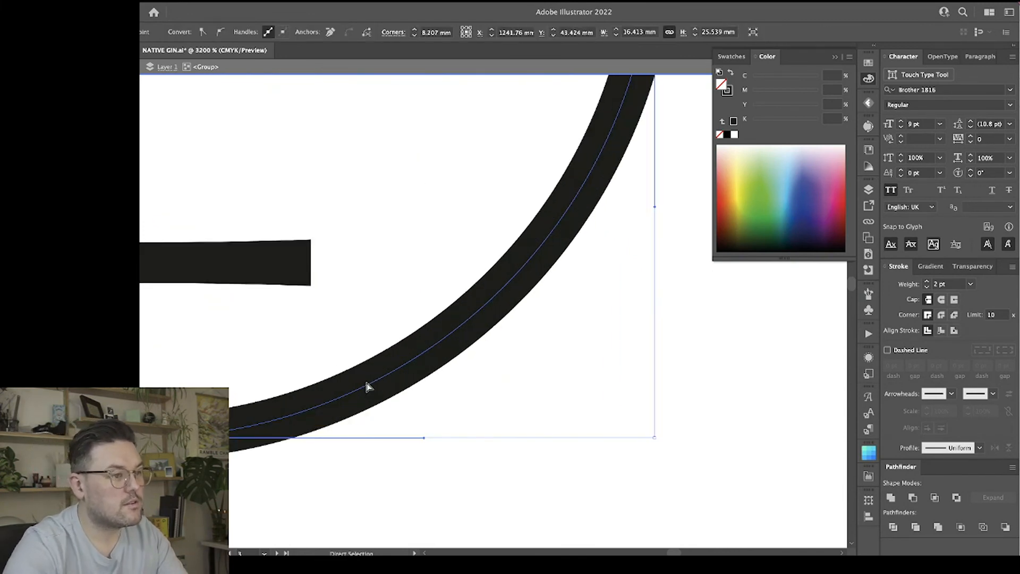
pyautogui.moveTo(159, 361); pyautogui.dragTo(392, 295)
pyautogui.click(384, 423)
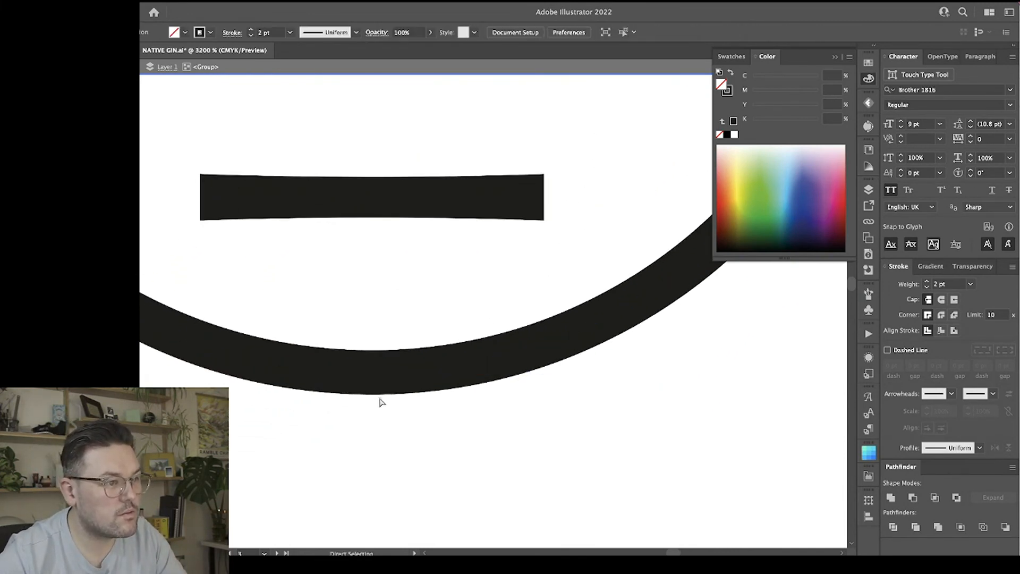
pyautogui.click(375, 372)
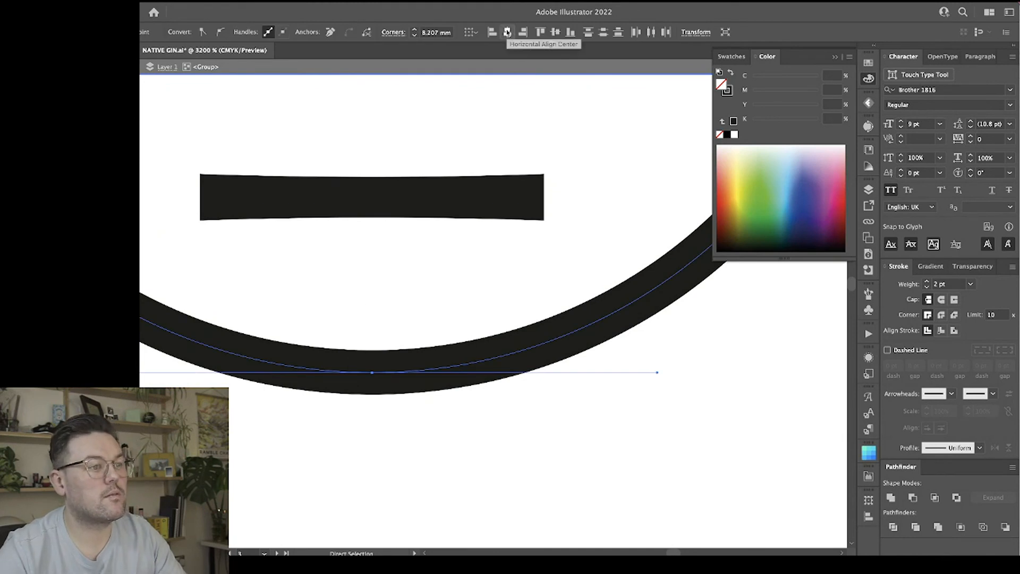
pyautogui.click(510, 500)
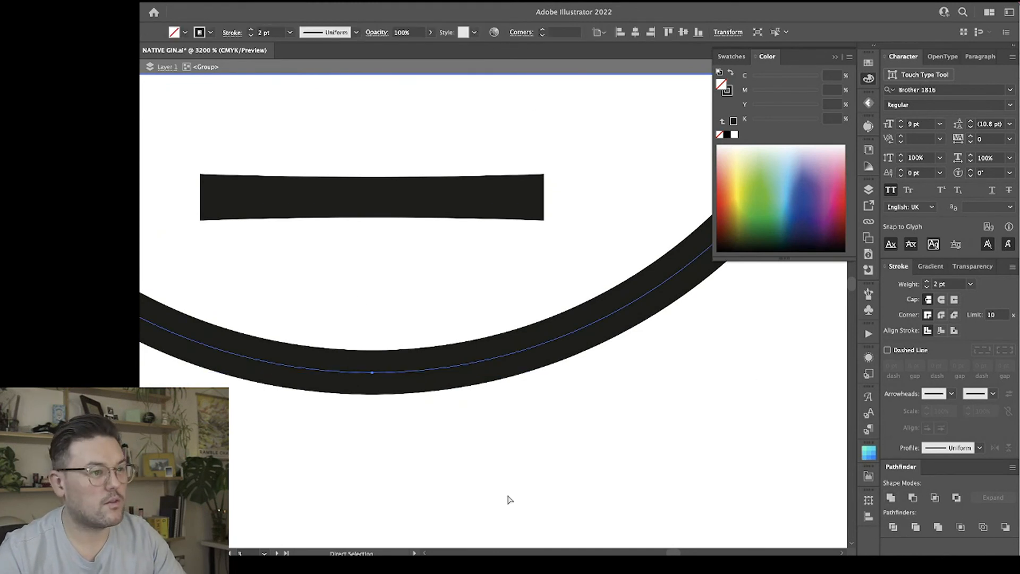
pyautogui.click(373, 372)
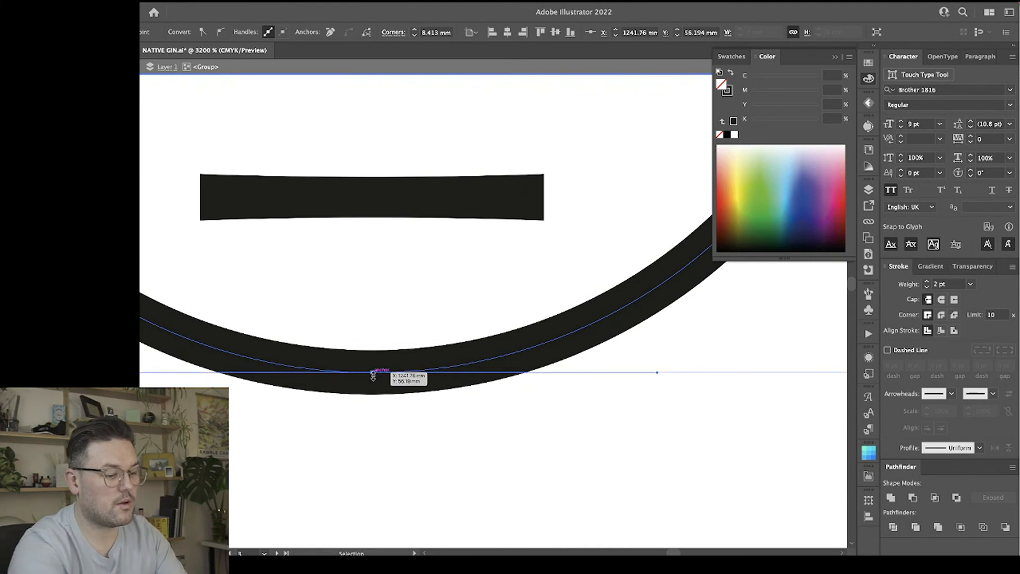
# Lengthen the oval outline downward by lowering its bottom and lower side anchor points, adding space beneath the lower bar.
pyautogui.press('super+minus')
pyautogui.press('super+minus')
pyautogui.press('super+minus')
pyautogui.press('super+minus')
pyautogui.scroll(5, 372, 379)
pyautogui.hscroll(2, 371, 379)
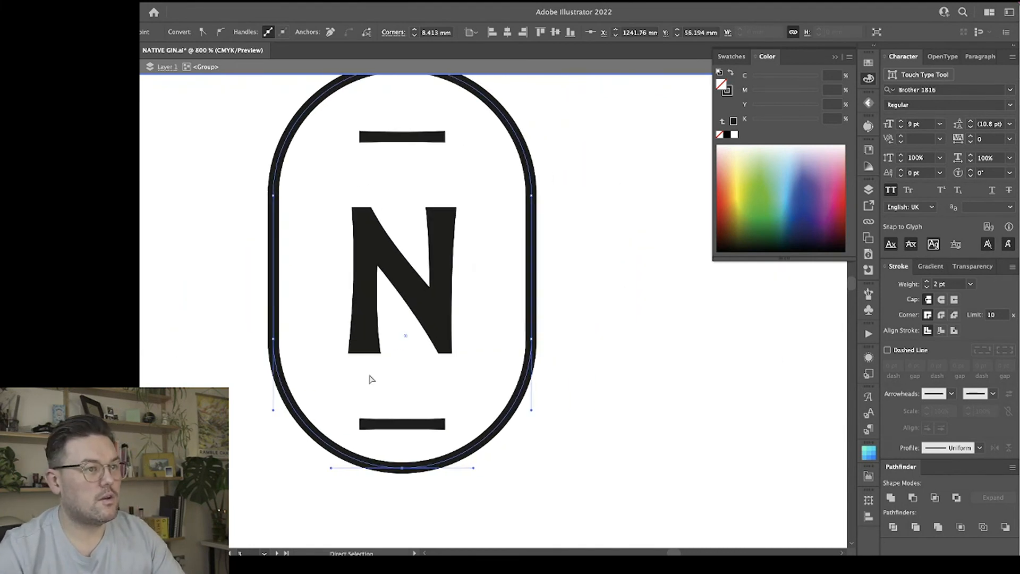
pyautogui.press('v')
pyautogui.click(597, 201)
pyautogui.click(532, 223)
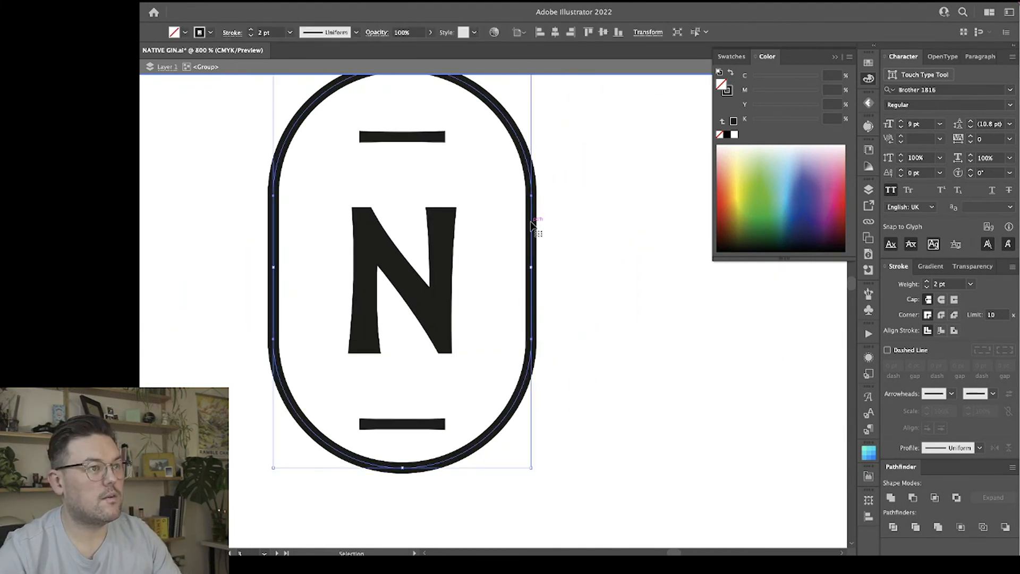
pyautogui.scroll(2, 524, 276)
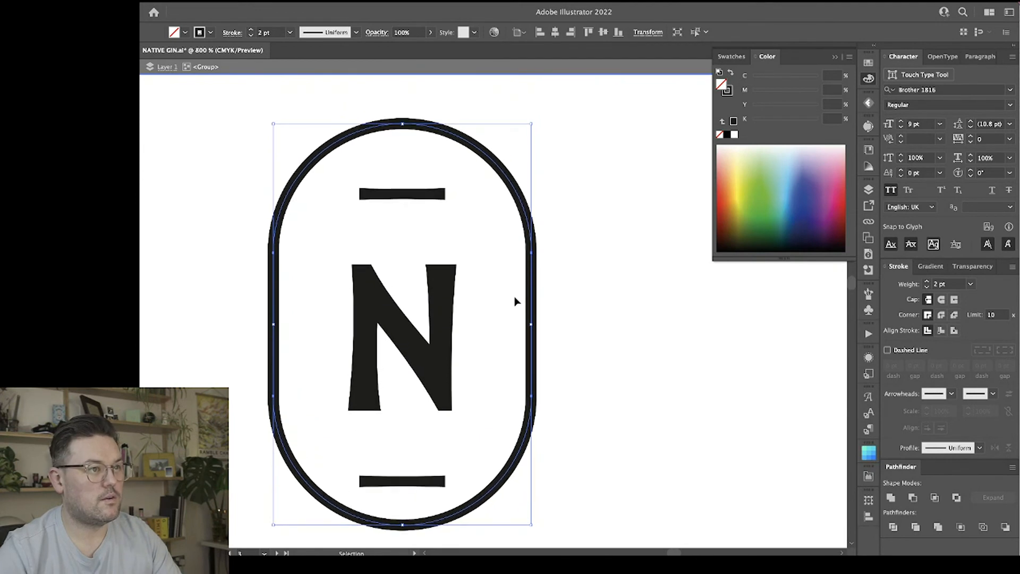
pyautogui.press('a')
pyautogui.scroll(-2, 468, 398)
pyautogui.click(272, 326)
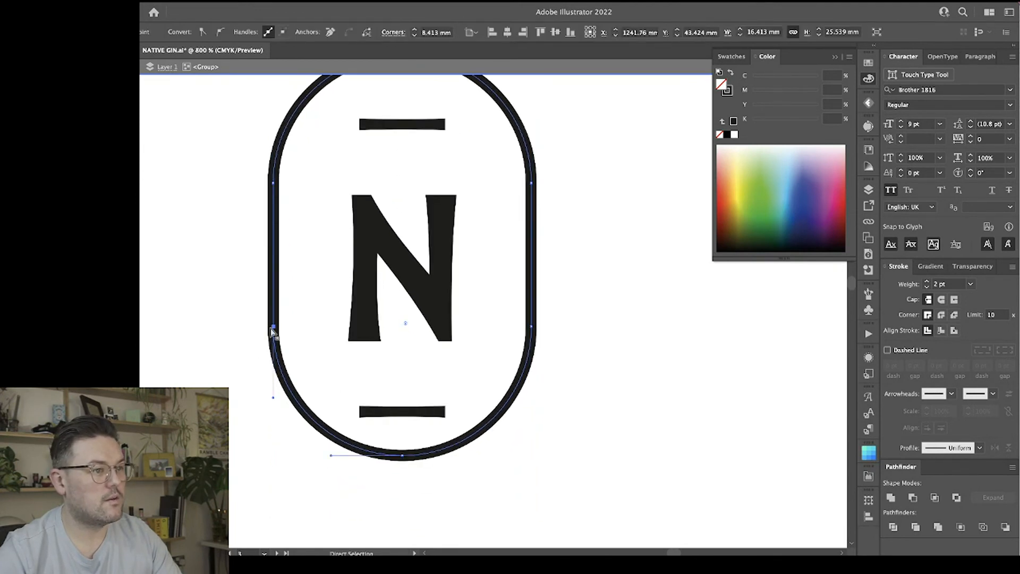
pyautogui.keyDown('shift'); pyautogui.click(402, 455); pyautogui.keyUp('shift')
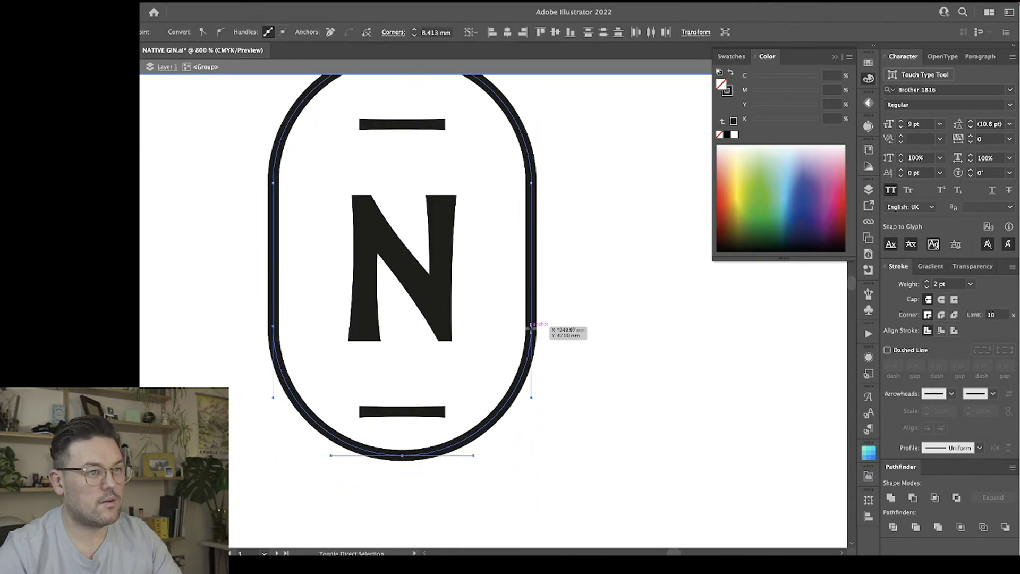
pyautogui.moveTo(402, 456); pyautogui.dragTo(403, 470)
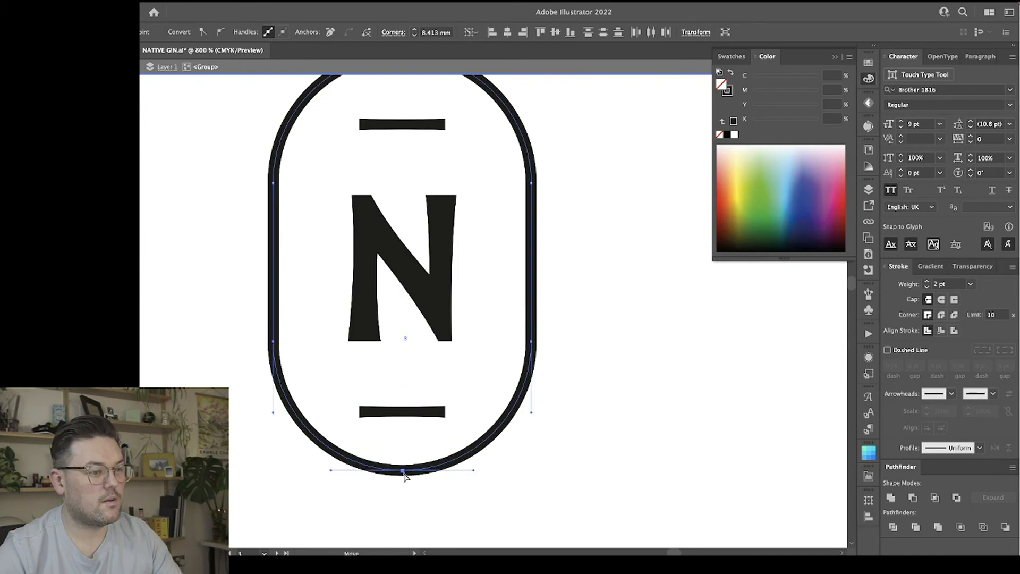
# Nudge the oval outline's bottom and lower side anchor points slightly further down to lengthen the oval.
pyautogui.hotkey('ctrl', '-')
pyautogui.hotkey('ctrl', '-')
pyautogui.hotkey('ctrl', '-')
pyautogui.hotkey('ctrl', '+')
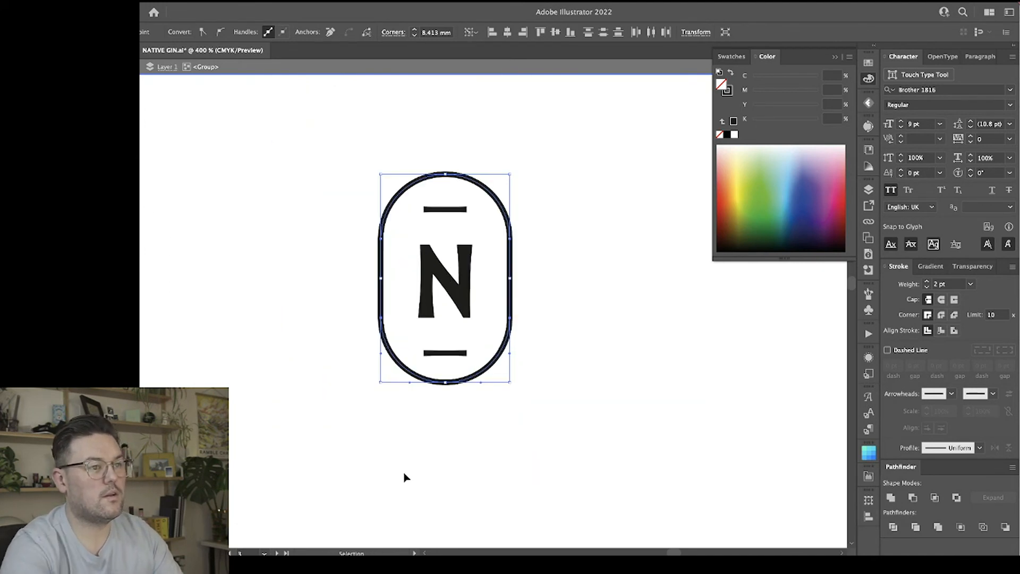
pyautogui.press('Down')
pyautogui.press('Down')
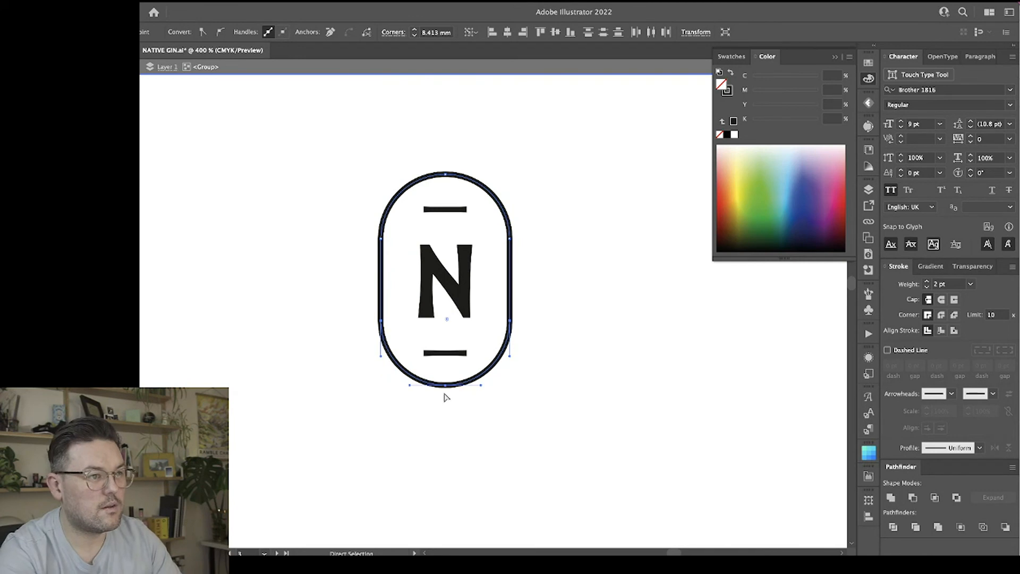
pyautogui.click(599, 312)
pyautogui.press('v')
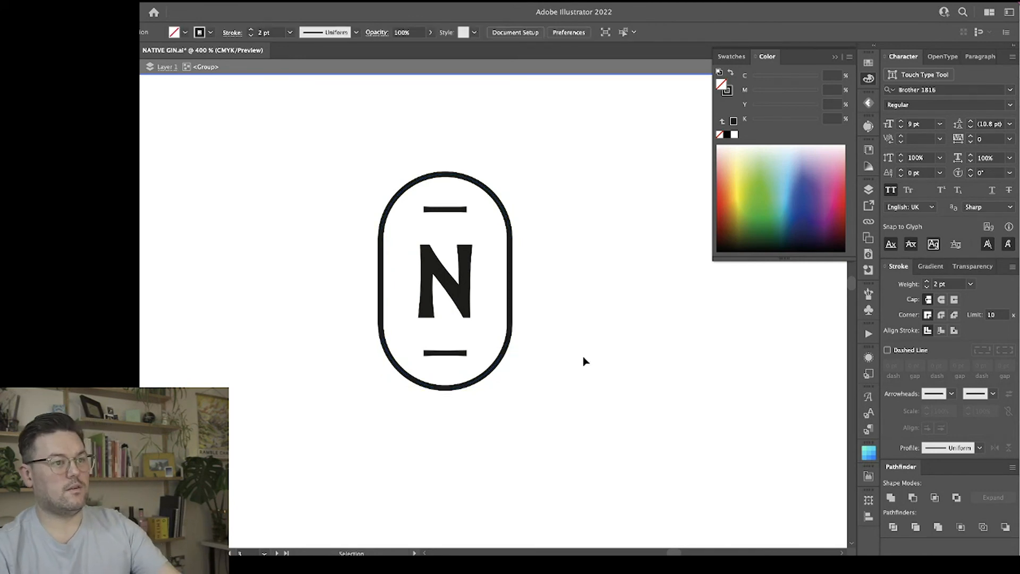
# Move the bars above and below the N slightly inward towards the letter, and leave the icon group's isolation.
pyautogui.moveTo(429, 189); pyautogui.dragTo(429, 187)
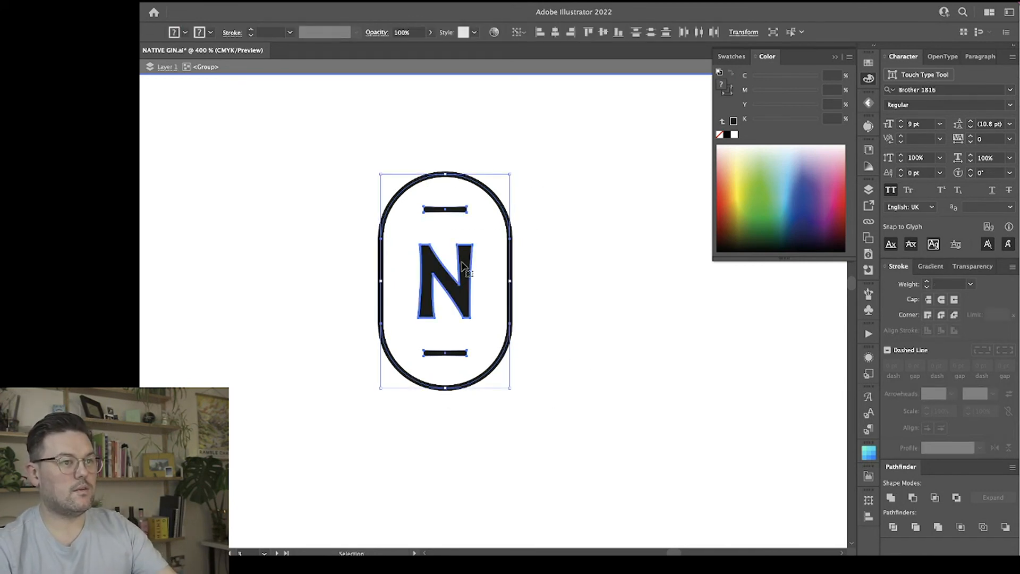
pyautogui.click(577, 248)
pyautogui.click(460, 214)
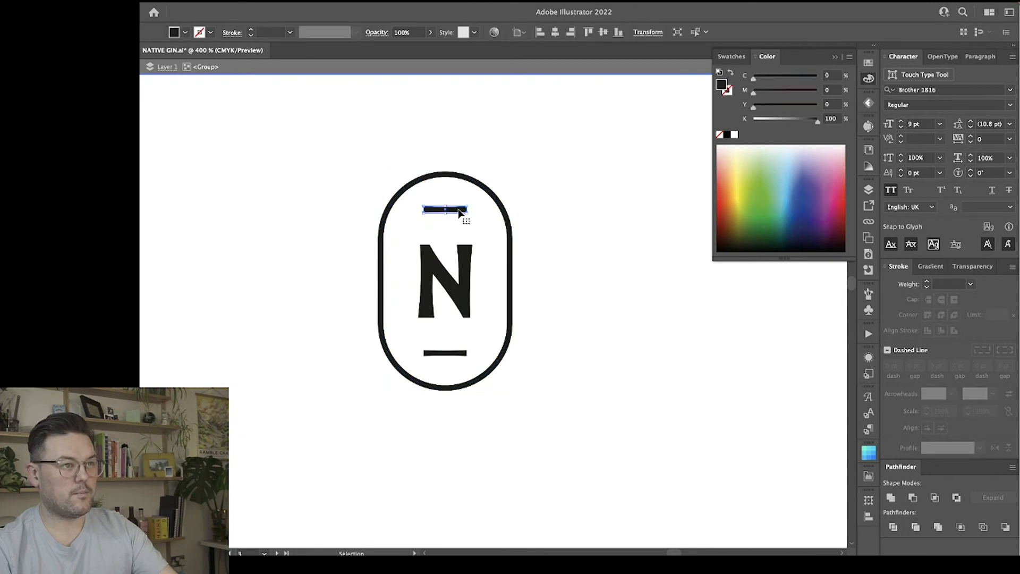
pyautogui.hotkey('shift', 'Down')
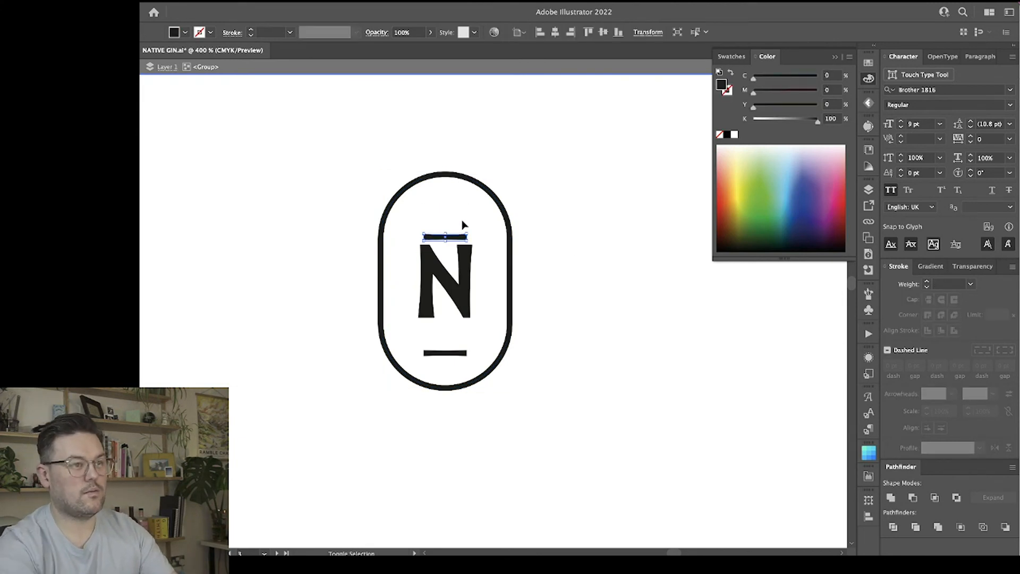
pyautogui.hotkey('shift', 'Up')
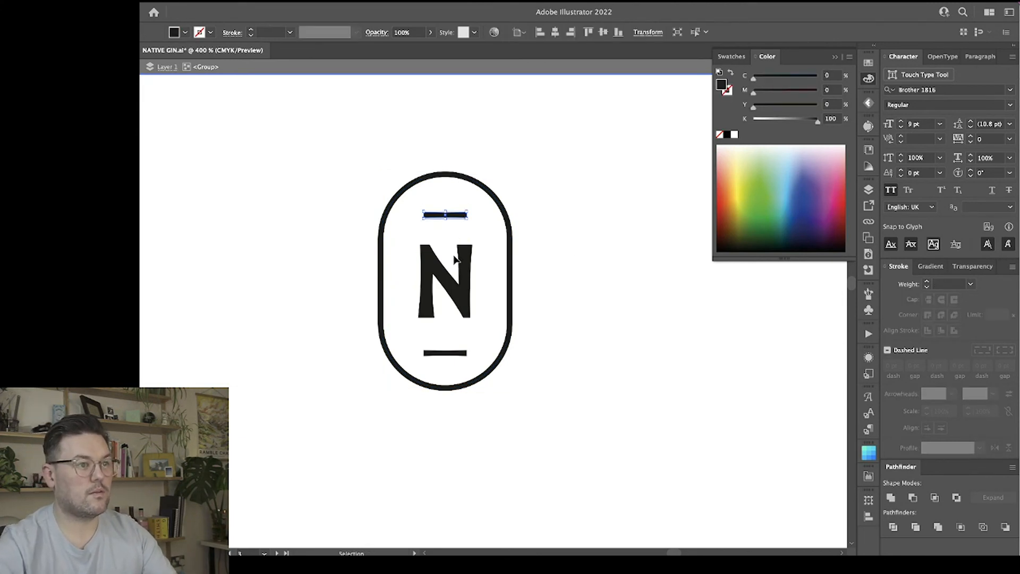
pyautogui.click(465, 353)
pyautogui.press('Up')
pyautogui.press('Up')
pyautogui.click(565, 260)
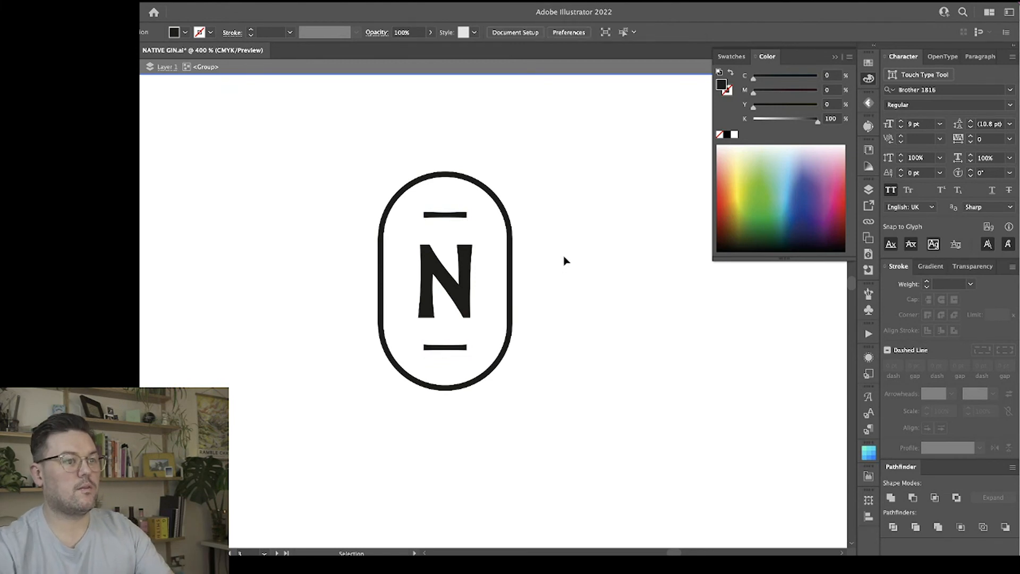
pyautogui.hotkey('ctrl', '-')
pyautogui.hotkey('ctrl', '-')
pyautogui.hotkey('ctrl', '-')
pyautogui.hotkey('ctrl', '-')
pyautogui.hotkey('ctrl', '-')
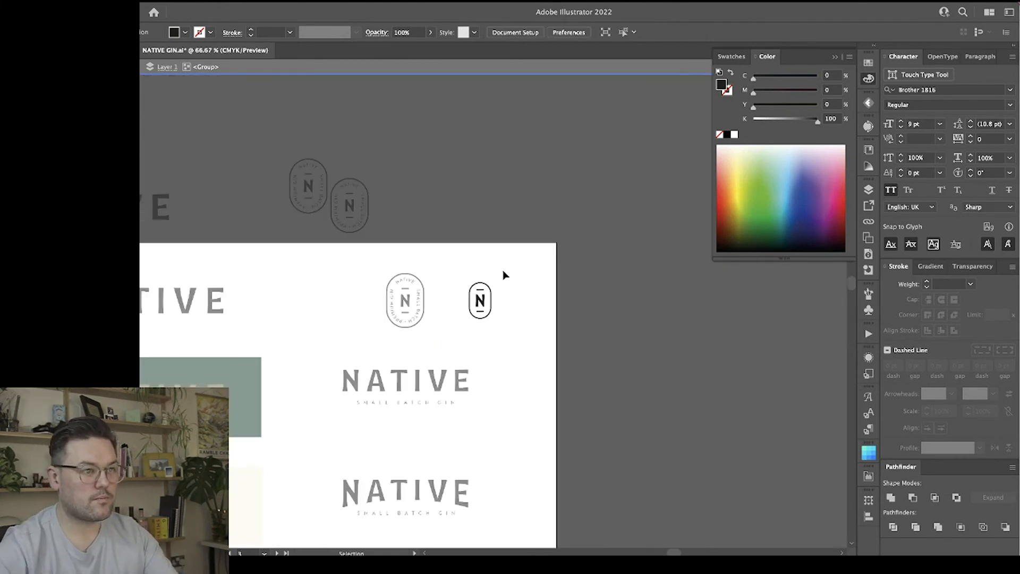
pyautogui.doubleClick(502, 271)
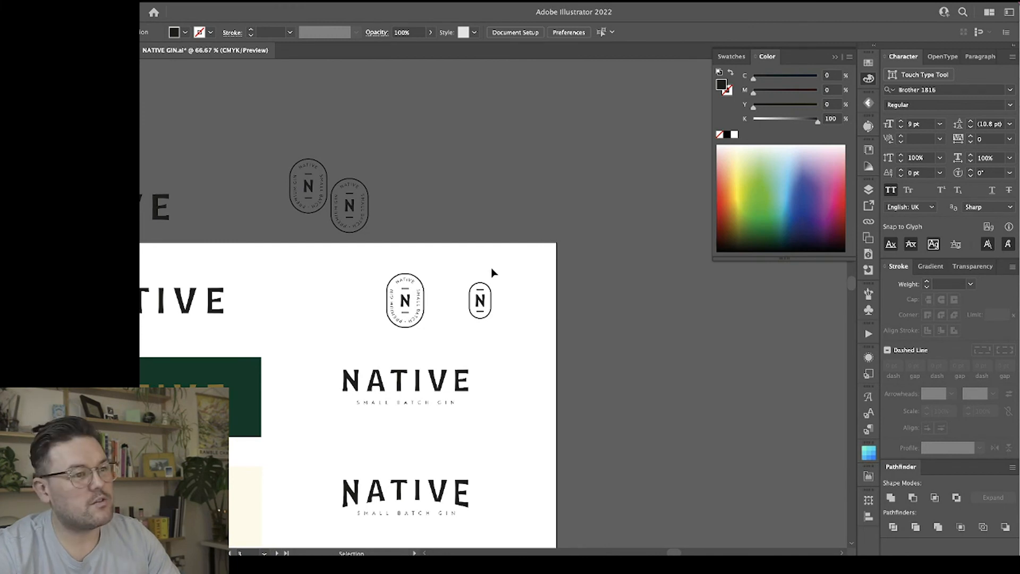
# Reposition the simplified oval N icon and the oval text badge further left, spacing them apart above the straight NATIVE lockup.
pyautogui.press('a')
pyautogui.press('super+equal')
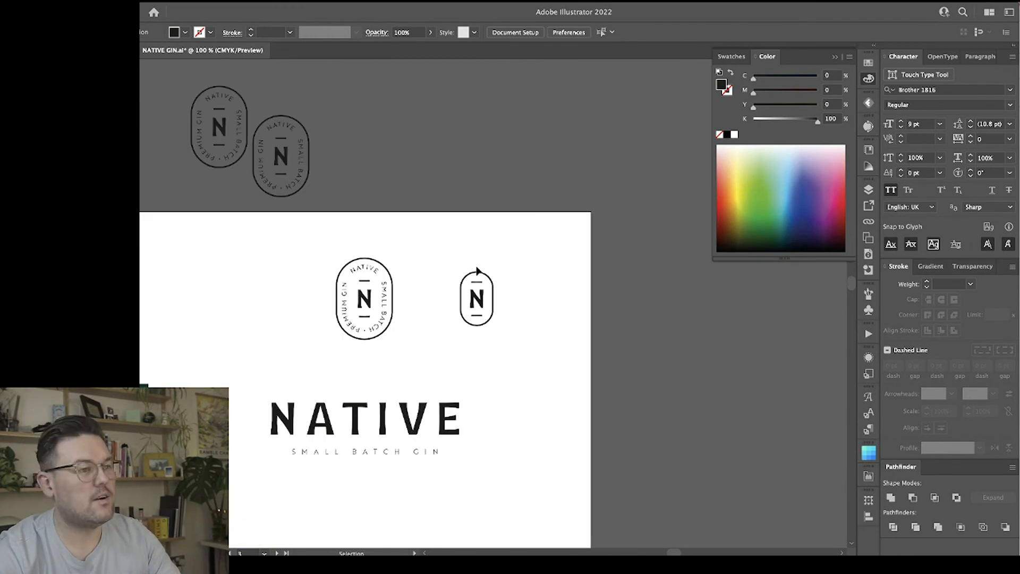
pyautogui.hscroll(-2, 478, 271)
pyautogui.scroll(-8, 477, 271)
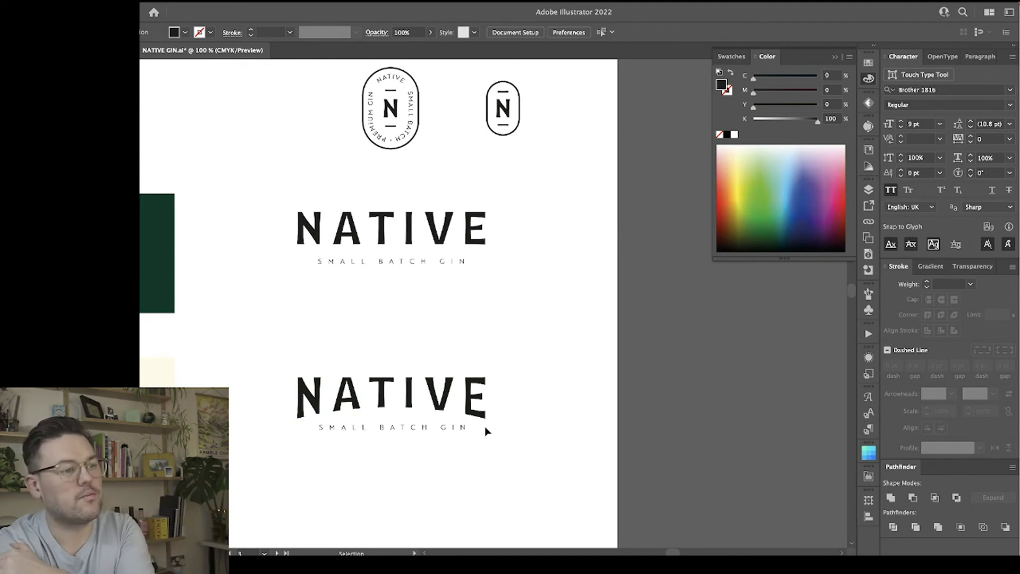
pyautogui.scroll(1, 518, 355)
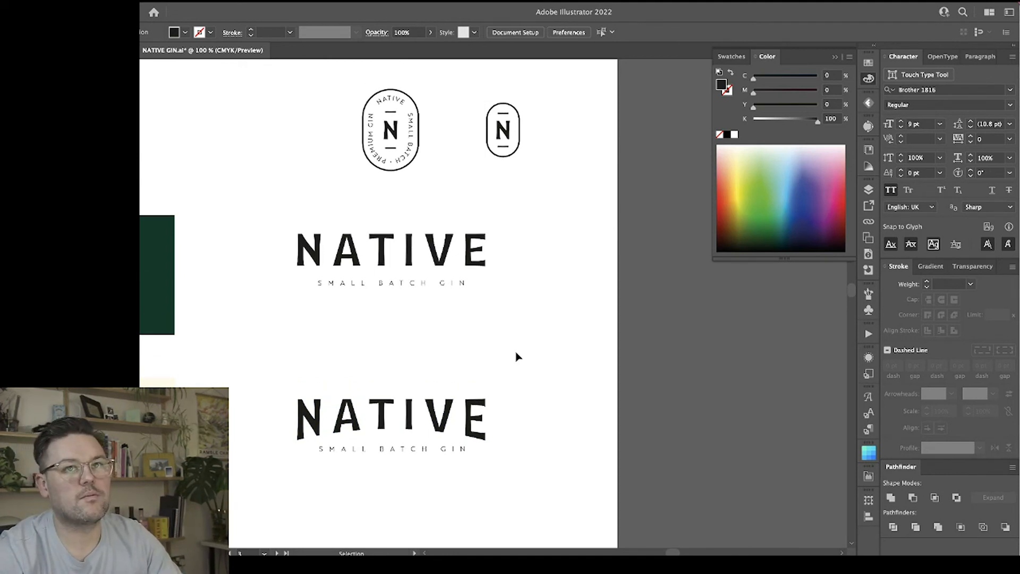
pyautogui.scroll(1, 518, 356)
pyautogui.moveTo(546, 197); pyautogui.dragTo(467, 88)
pyautogui.moveTo(503, 136); pyautogui.dragTo(464, 136)
pyautogui.click(538, 167)
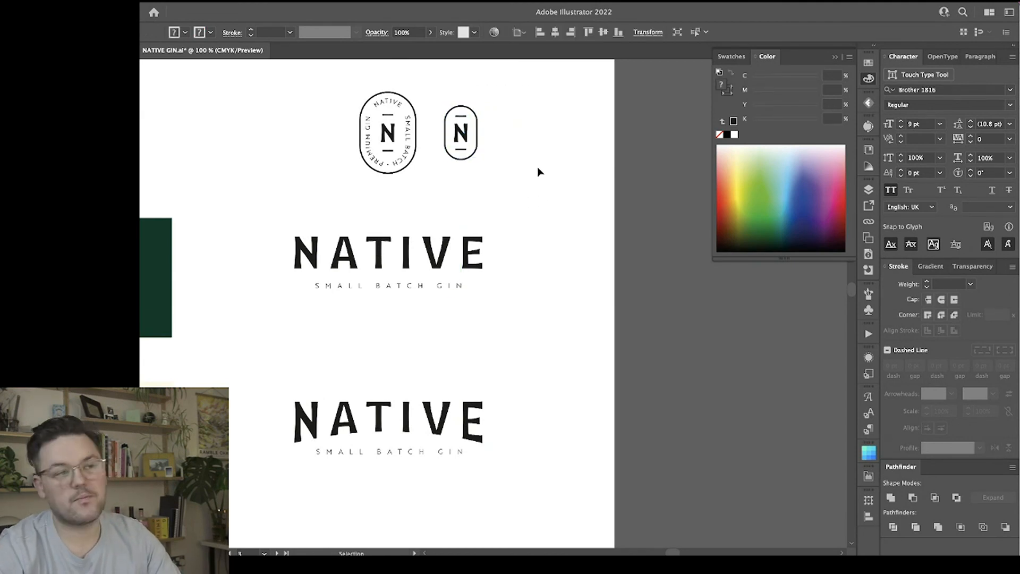
pyautogui.moveTo(415, 197); pyautogui.dragTo(346, 90)
pyautogui.moveTo(388, 133); pyautogui.dragTo(346, 133)
pyautogui.click(509, 195)
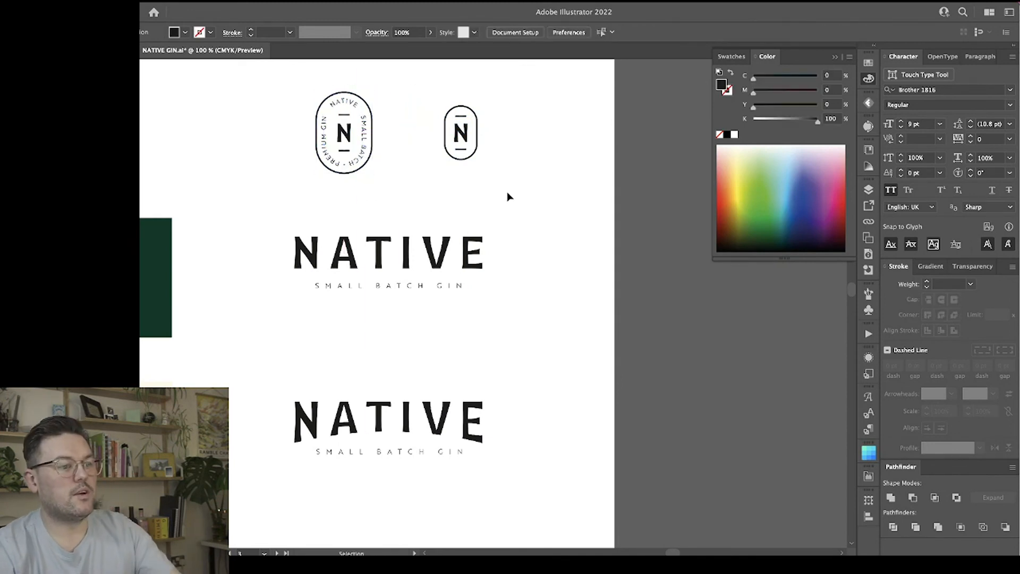
# Move the arched NATIVE lockup straight down towards the artboard's lower edge, opening a gap beneath the straight lockup.
pyautogui.scroll(2, 480, 342)
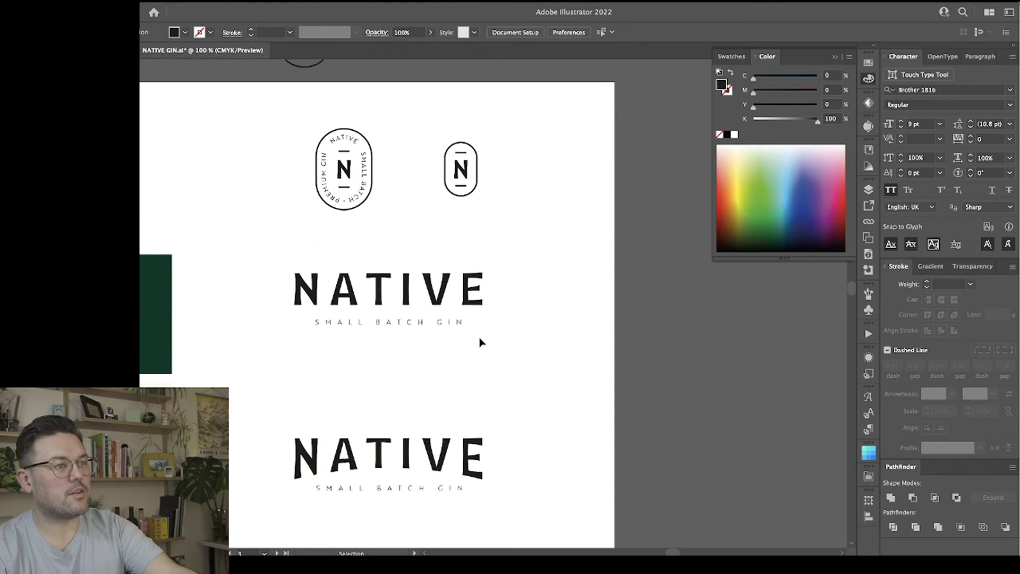
pyautogui.scroll(-3, 481, 342)
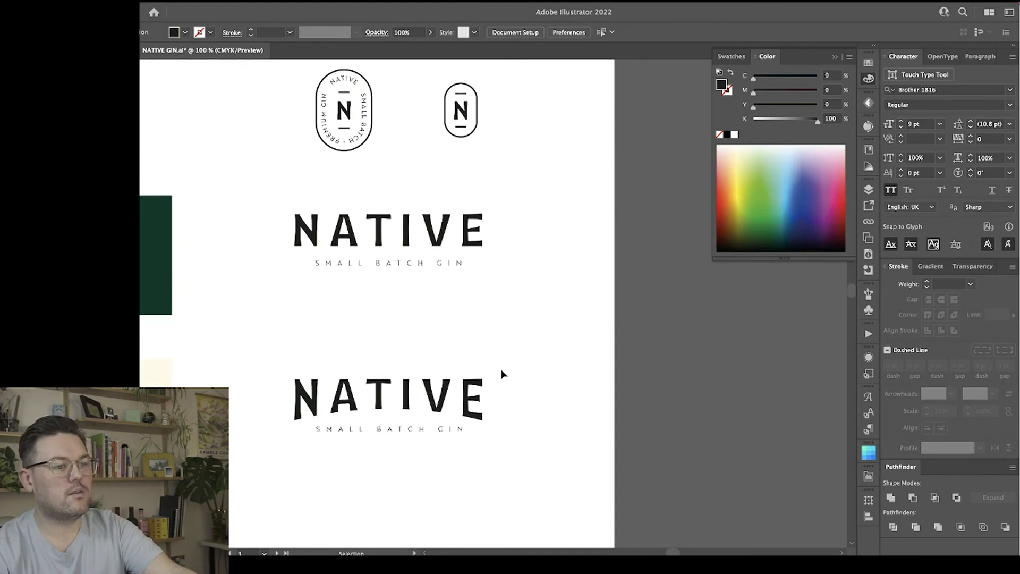
pyautogui.click(482, 397)
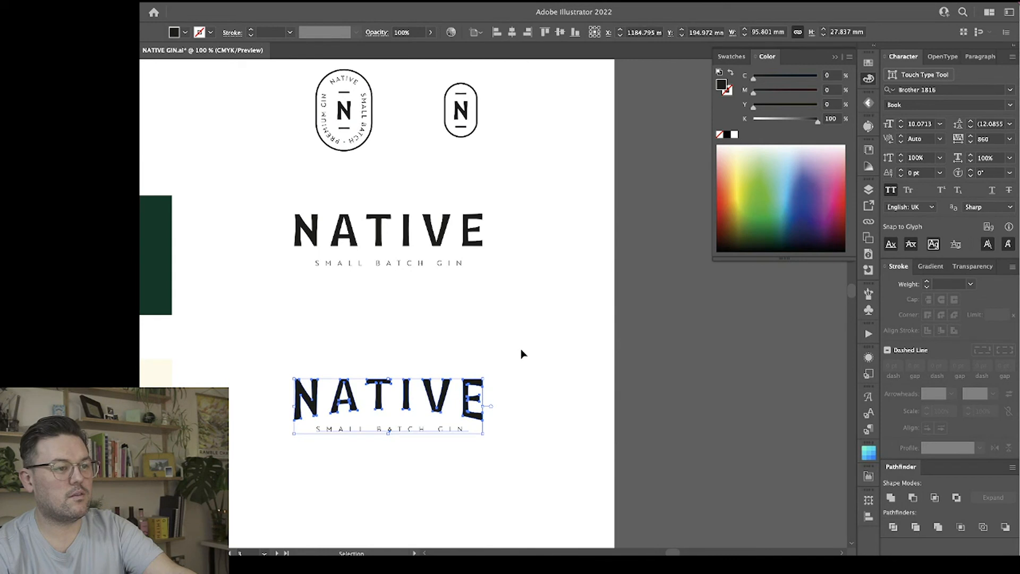
pyautogui.click(513, 322)
pyautogui.scroll(-3, 509, 335)
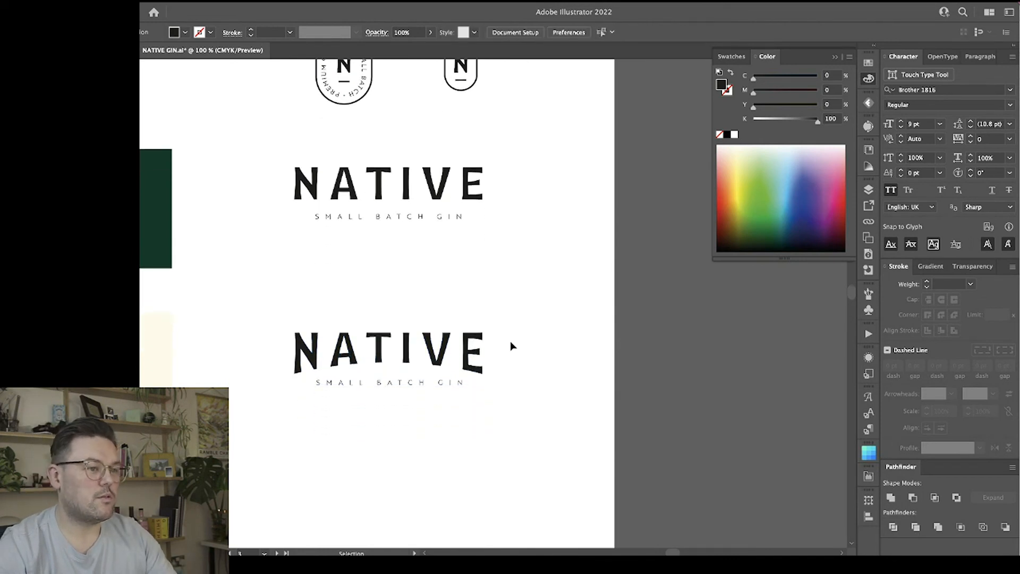
pyautogui.moveTo(495, 381); pyautogui.dragTo(305, 308)
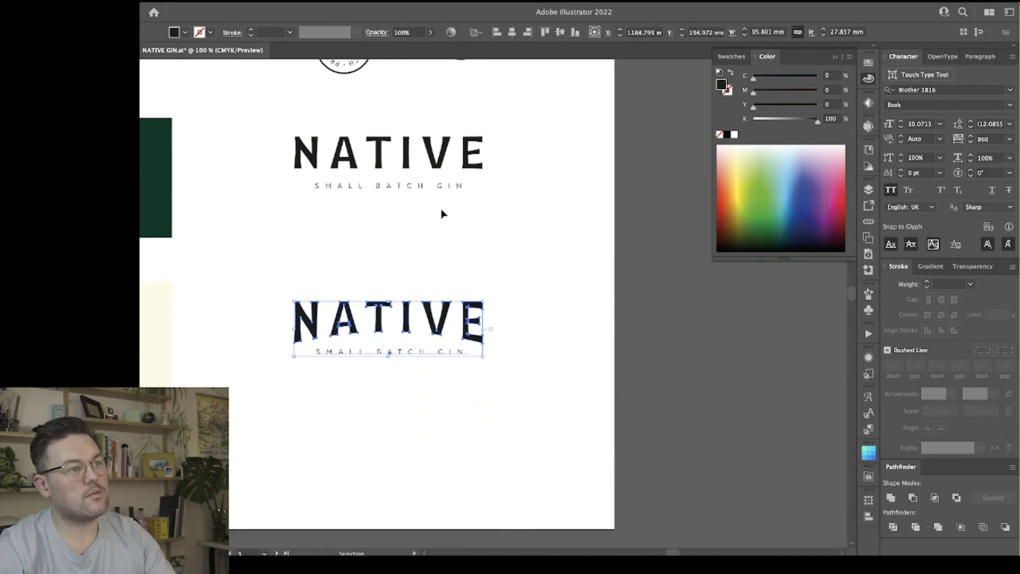
pyautogui.moveTo(498, 209); pyautogui.dragTo(339, 144)
pyautogui.moveTo(344, 285); pyautogui.dragTo(425, 355)
pyautogui.moveTo(406, 307); pyautogui.dragTo(405, 417)
# Duplicate the straight NATIVE lockup into the gap above the arched lockup.
pyautogui.moveTo(486, 273); pyautogui.dragTo(339, 121)
pyautogui.moveTo(408, 156); pyautogui.dragTo(407, 313)
pyautogui.click(435, 240)
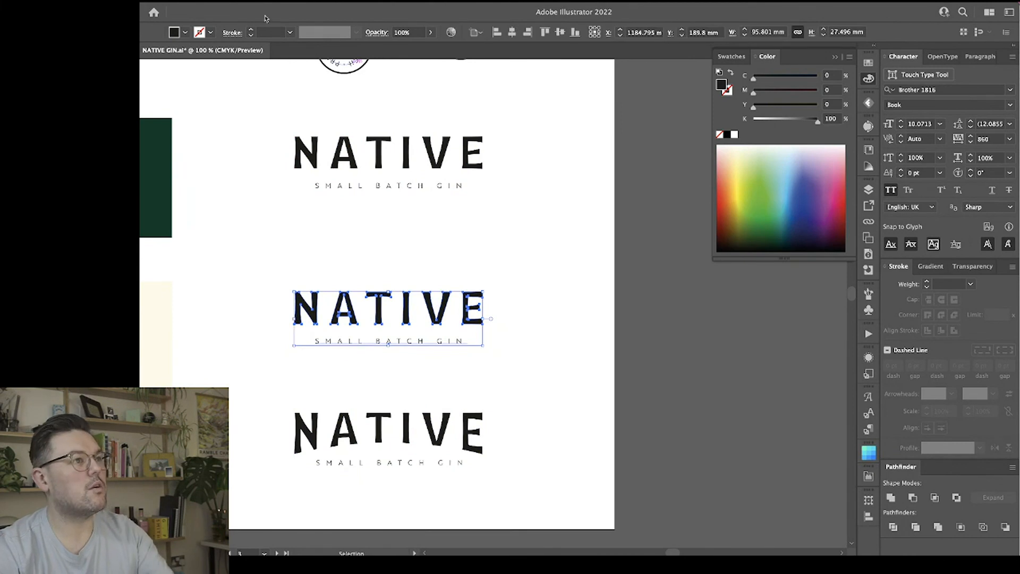
pyautogui.click(434, 314)
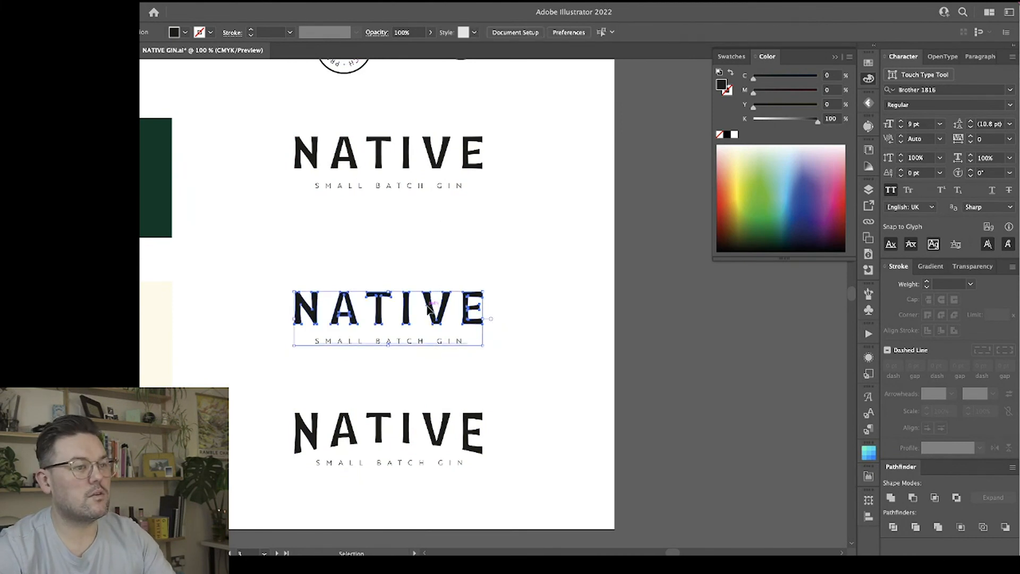
pyautogui.click(478, 239)
# Warp the NATIVE wordmark in the middle lockup with Arc Upper at -12% horizontal bend and stretch it slightly taller.
pyautogui.doubleClick(437, 318)
pyautogui.click(436, 318)
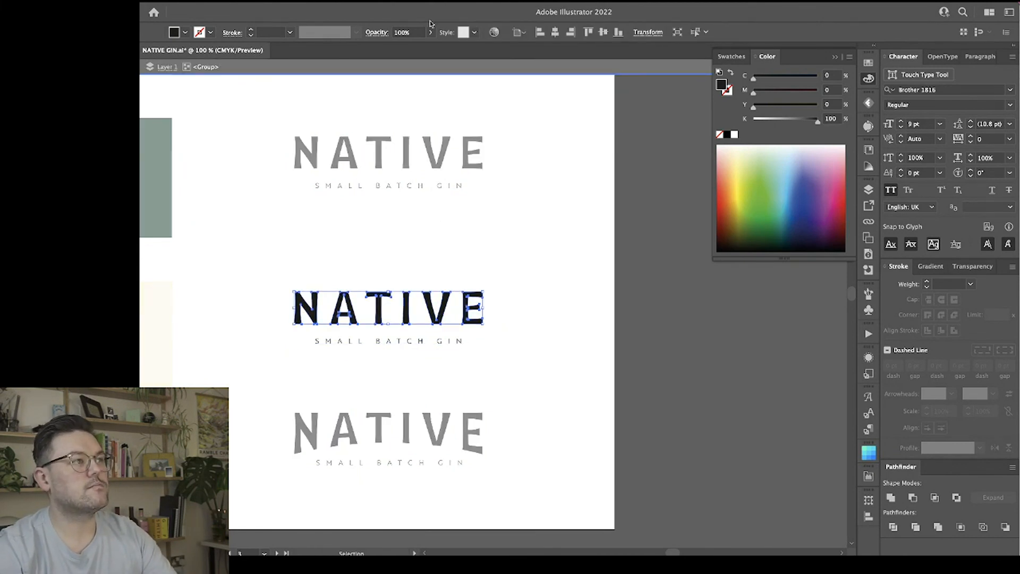
pyautogui.click(50, 1)
pyautogui.moveTo(144, 152)
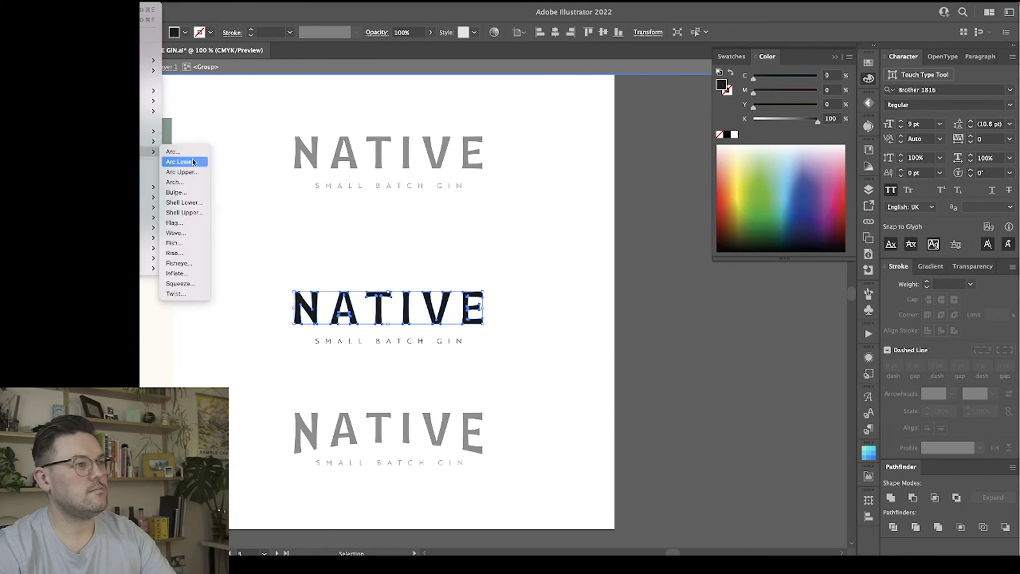
pyautogui.click(180, 162)
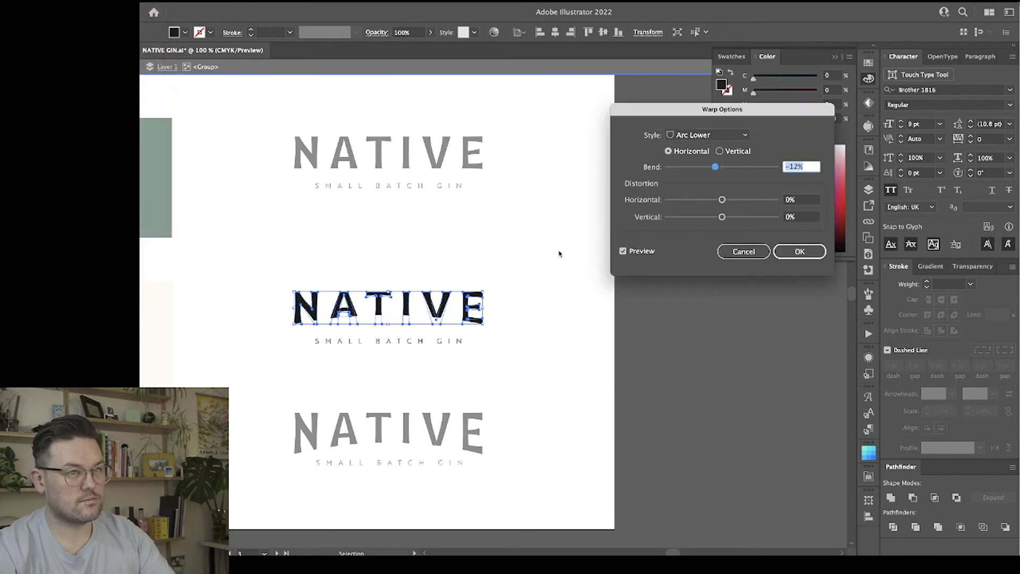
pyautogui.click(736, 137)
pyautogui.click(728, 172)
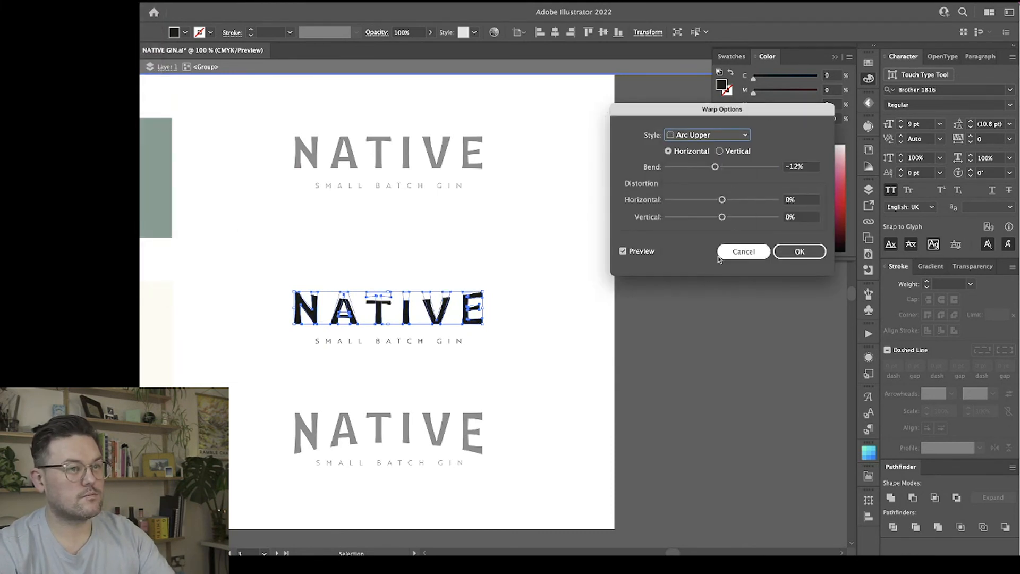
pyautogui.click(802, 252)
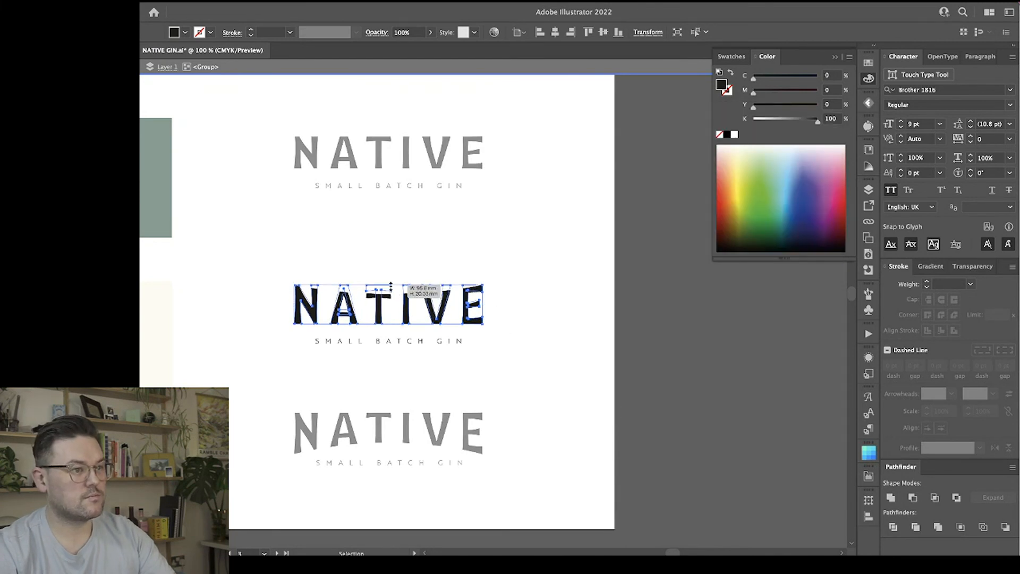
pyautogui.click(561, 307)
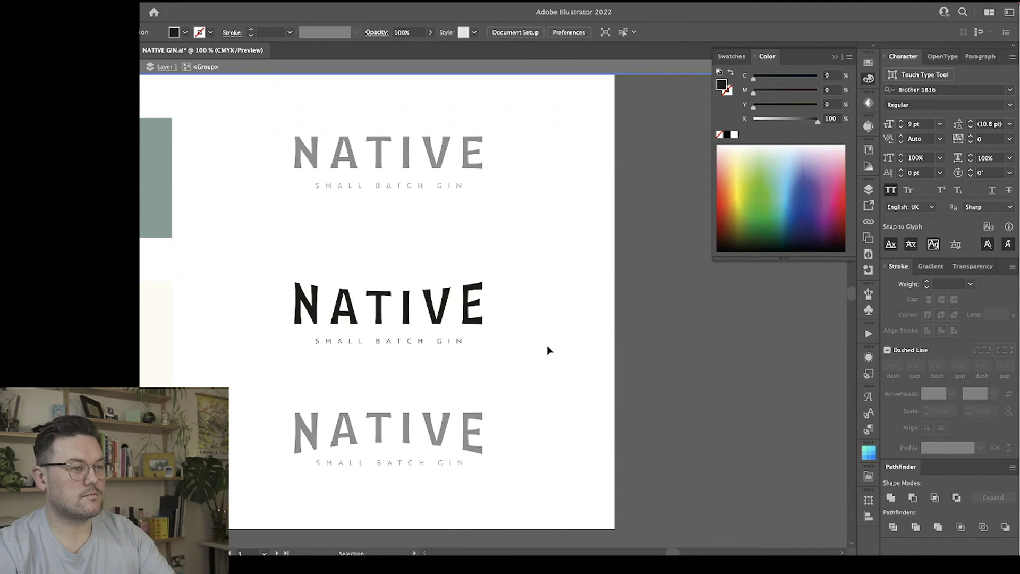
# Try lowering the arched lockup, undo that move, and delete the warped lockup copy above it.
pyautogui.doubleClick(528, 373)
pyautogui.moveTo(294, 390); pyautogui.dragTo(501, 508)
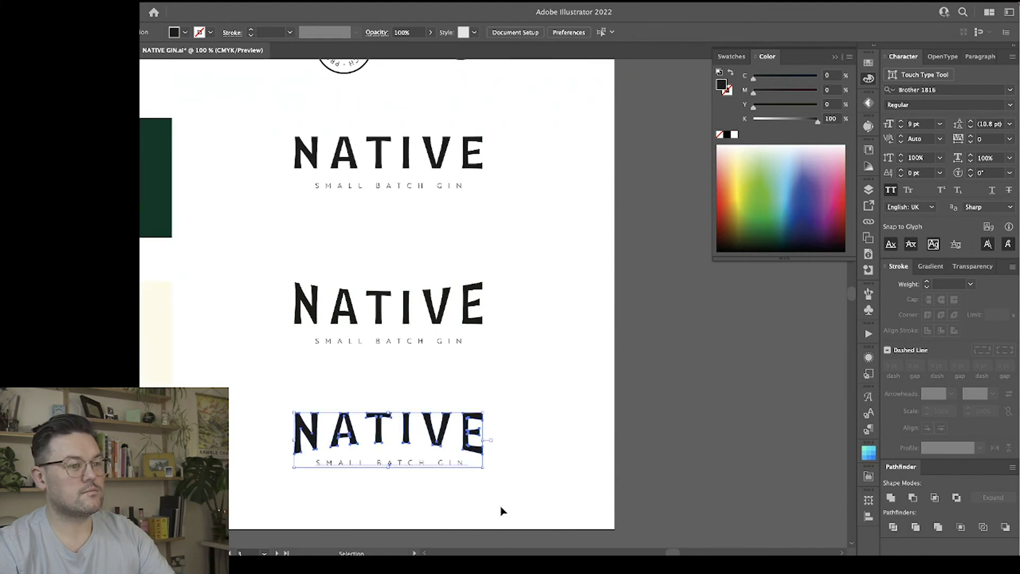
pyautogui.moveTo(418, 439); pyautogui.dragTo(418, 505)
pyautogui.hotkey('ctrl', 'z')
pyautogui.click(534, 367)
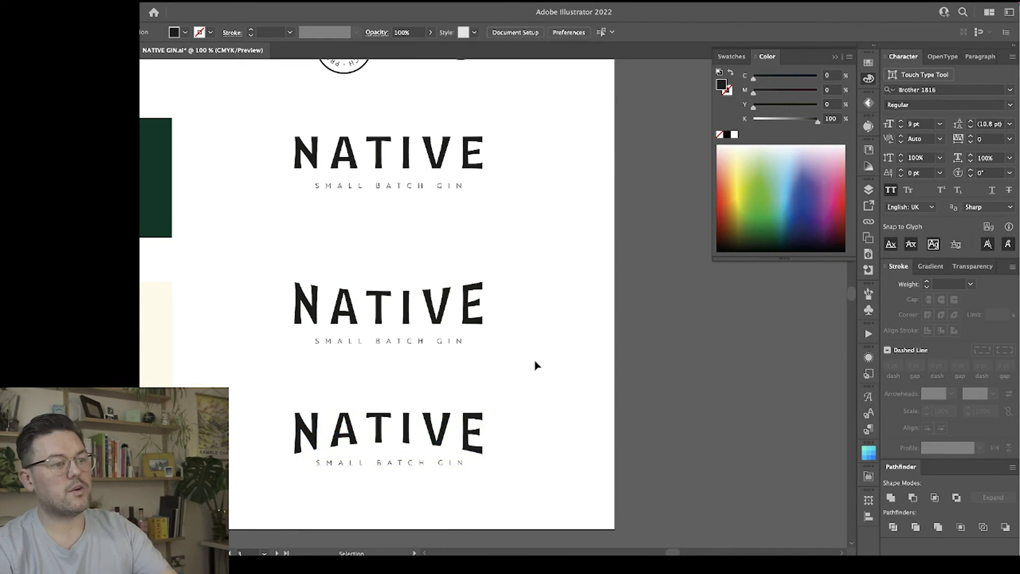
pyautogui.moveTo(526, 352); pyautogui.dragTo(385, 280)
pyautogui.press('Delete')
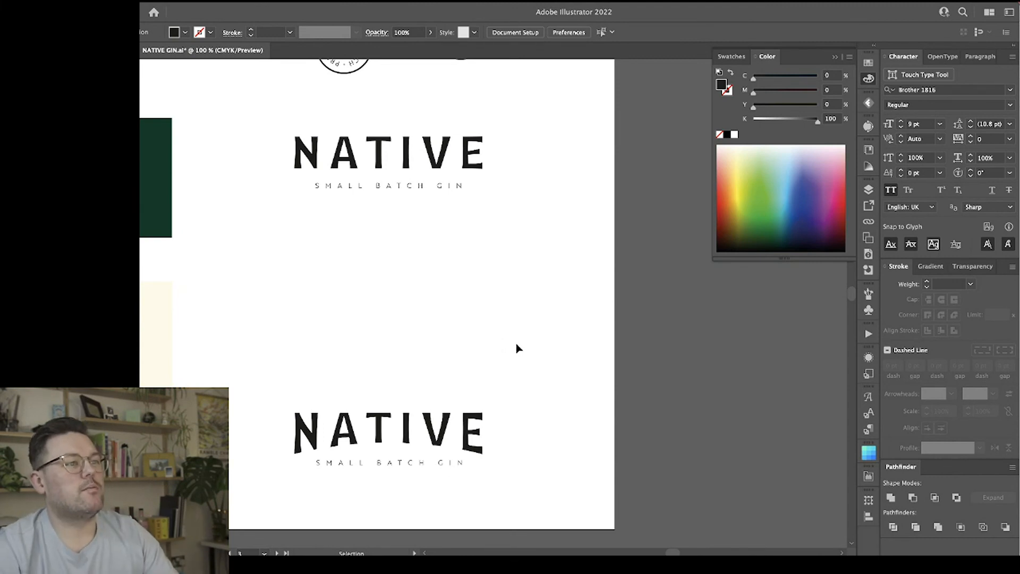
# Duplicate the small oval N icon from the top row to a centred spot above the arched NATIVE lockup.
pyautogui.scroll(5, 517, 348)
pyautogui.scroll(-2, 526, 353)
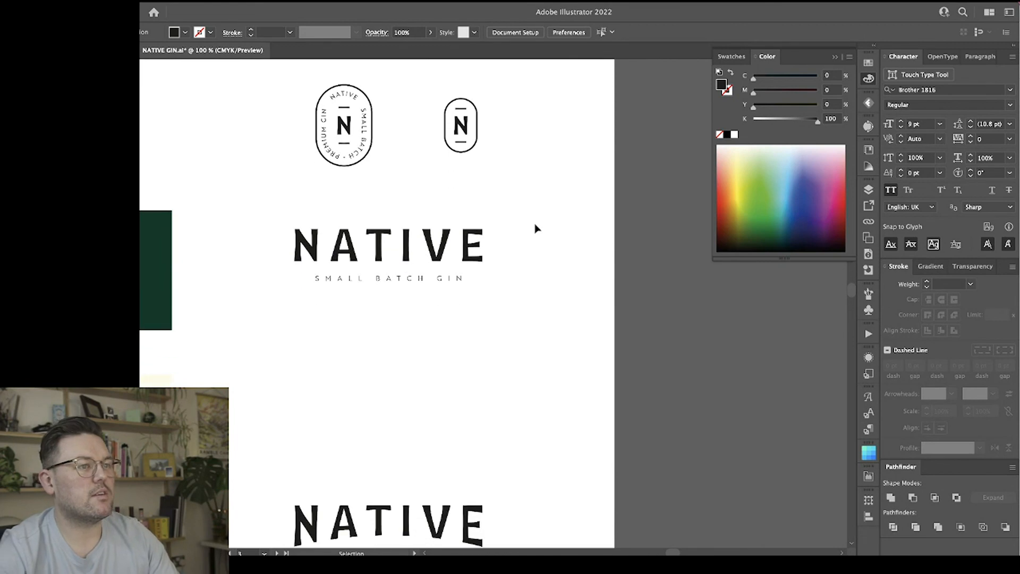
pyautogui.moveTo(464, 123); pyautogui.dragTo(391, 443)
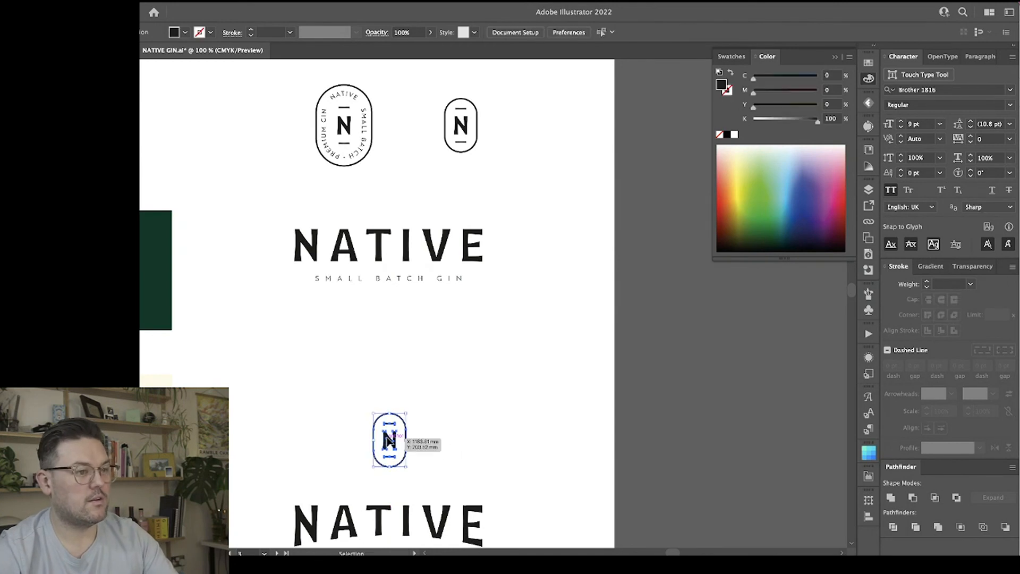
pyautogui.click(456, 441)
pyautogui.scroll(-4, 457, 441)
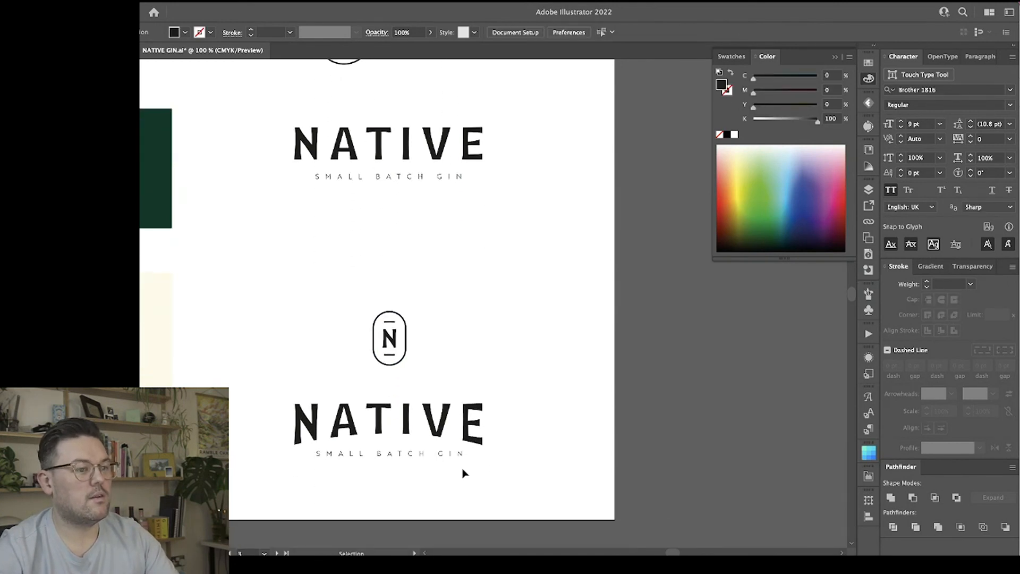
# Widen the gap inside the arched lockup by lowering the SMALL BATCH GIN tagline slightly and raising the NATIVE wordmark.
pyautogui.scroll(-2, 414, 490)
pyautogui.click(412, 417)
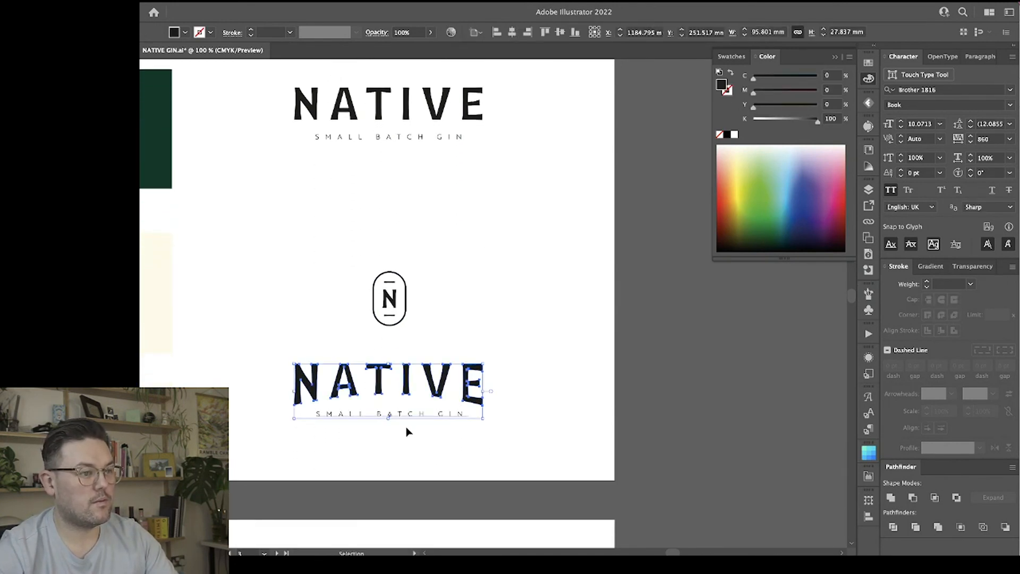
pyautogui.doubleClick(409, 423)
pyautogui.moveTo(410, 419); pyautogui.dragTo(411, 436)
pyautogui.doubleClick(521, 442)
pyautogui.moveTo(429, 381); pyautogui.dragTo(429, 370)
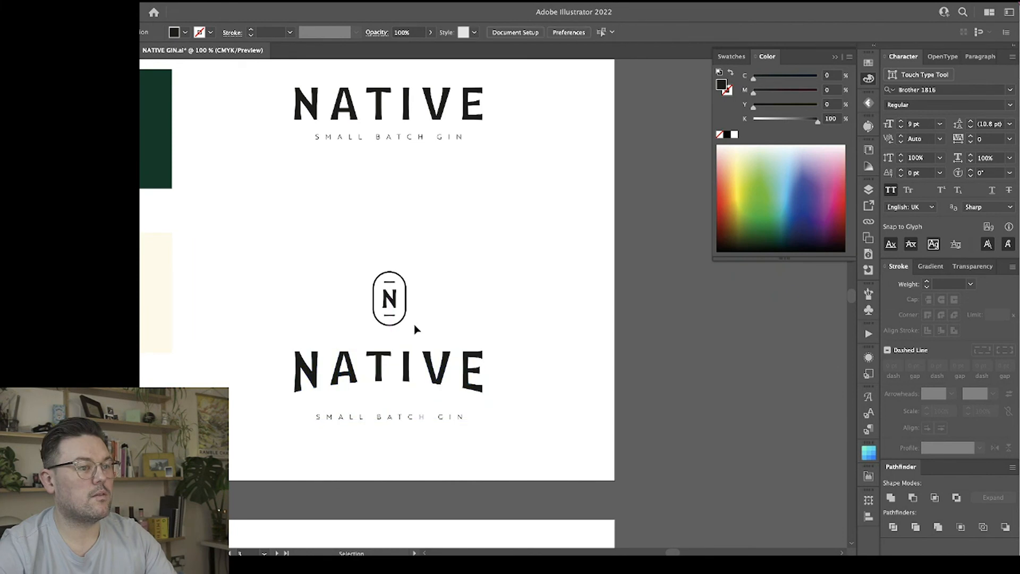
# Expand the fill and stroke of the oval N icon above the arched lockup and scale it down around its centre.
pyautogui.click(405, 300)
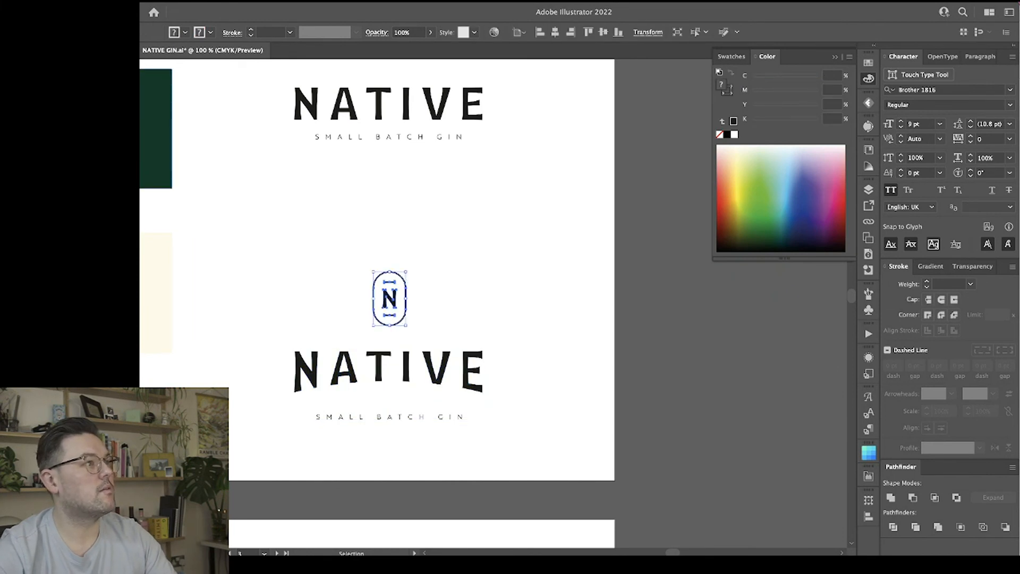
pyautogui.press('super+shift+e')
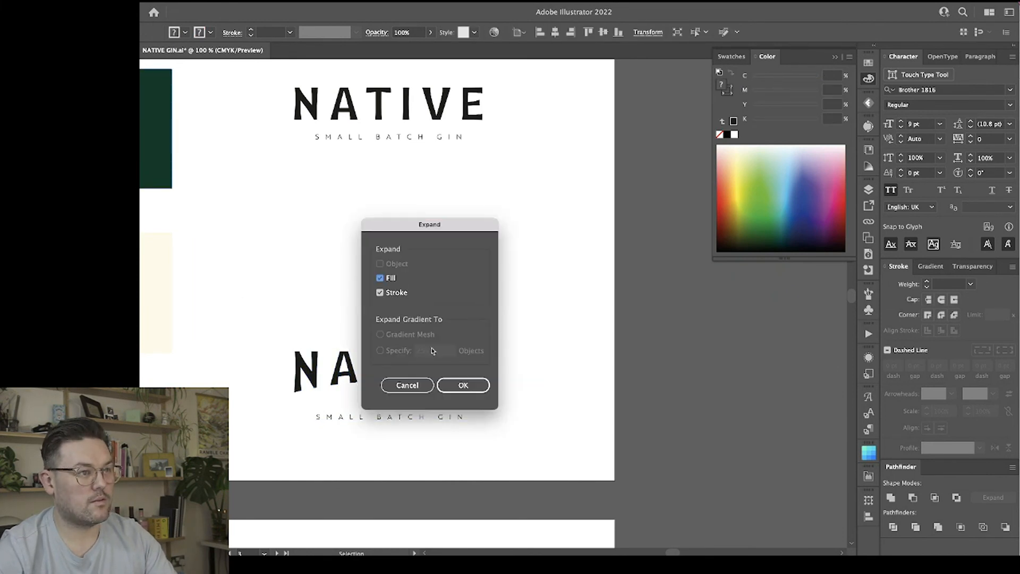
pyautogui.click(474, 388)
pyautogui.moveTo(408, 271); pyautogui.dragTo(399, 283)
# Move the arched NATIVE wordmark and its tagline straight up, closer to the reduced oval N icon.
pyautogui.click(440, 280)
pyautogui.moveTo(438, 377); pyautogui.dragTo(439, 366)
pyautogui.click(458, 267)
pyautogui.scroll(-1, 458, 264)
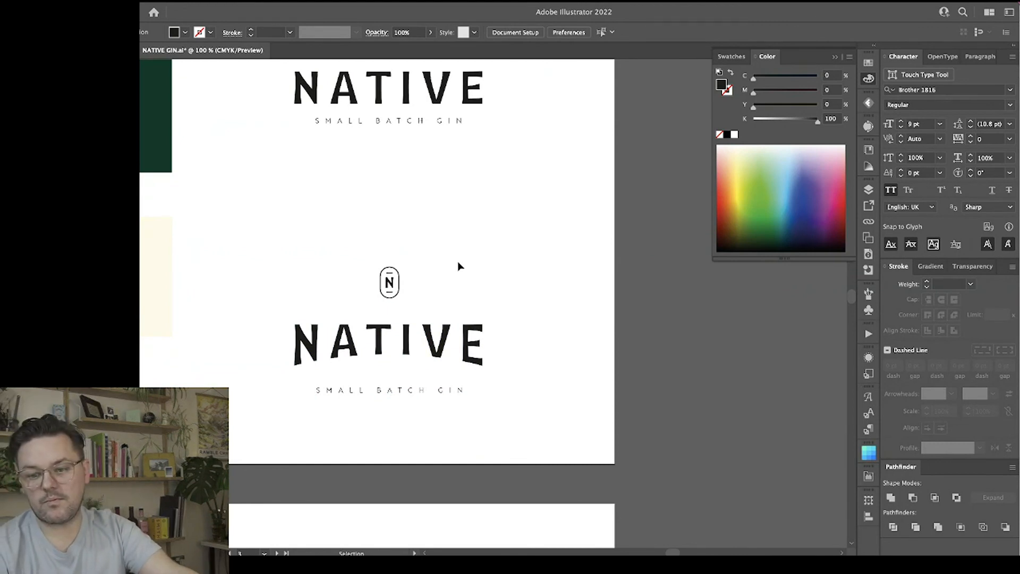
# Examine the arched lockup with its small N icon at several zoom levels, alongside the other logo variations.
pyautogui.press('a')
pyautogui.press('super+minus')
pyautogui.press('super+minus')
pyautogui.press('super+minus')
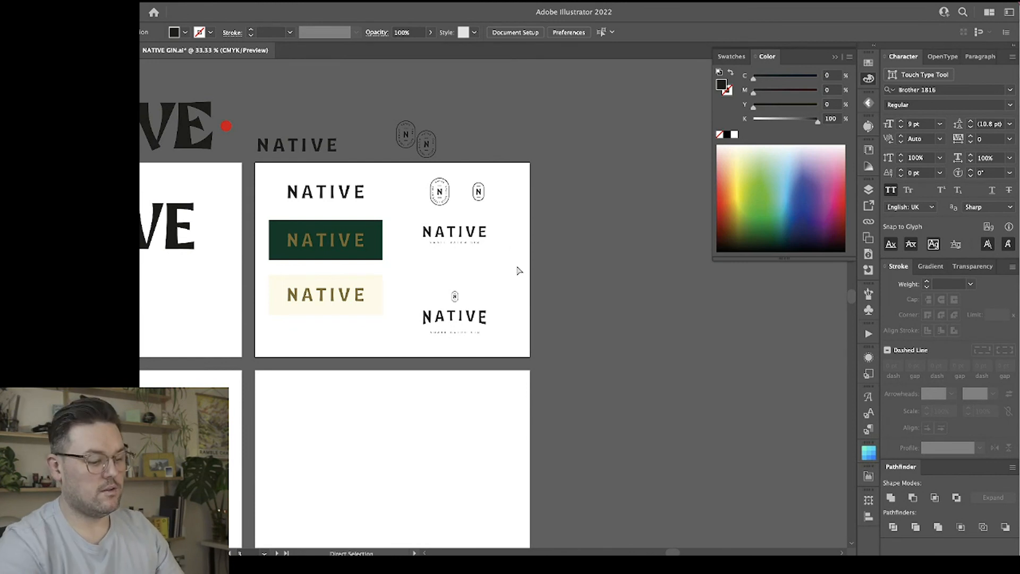
pyautogui.hotkey('ctrl', '+')
pyautogui.hotkey('ctrl', '+')
pyautogui.scroll(-4, 519, 270)
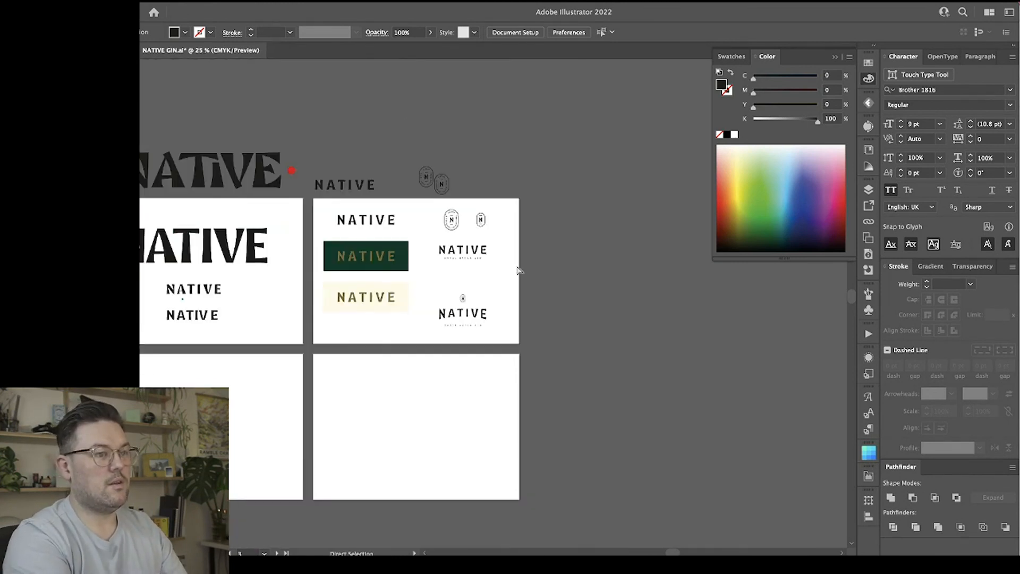
pyautogui.hscroll(2, 518, 270)
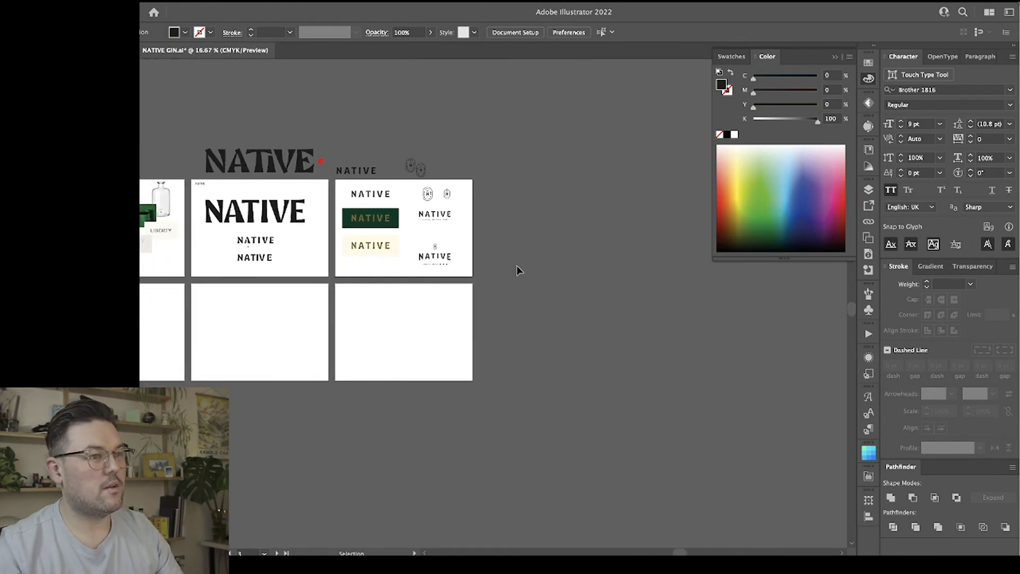
pyautogui.hotkey('ctrl', '+')
pyautogui.hotkey('ctrl', '+')
pyautogui.hotkey('ctrl', '+')
pyautogui.press('v')
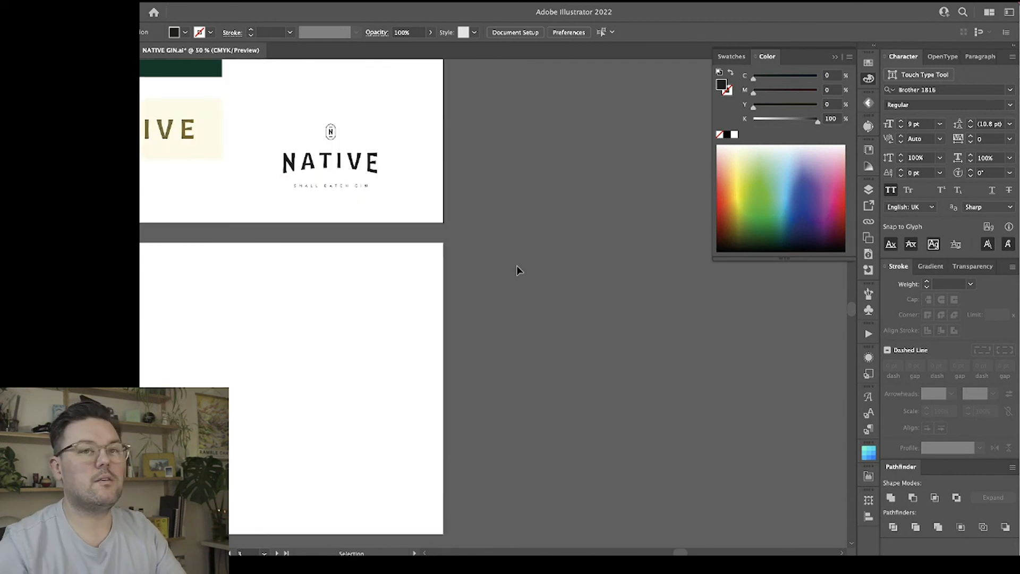
pyautogui.scroll(3, 516, 271)
pyautogui.hscroll(-3, 516, 265)
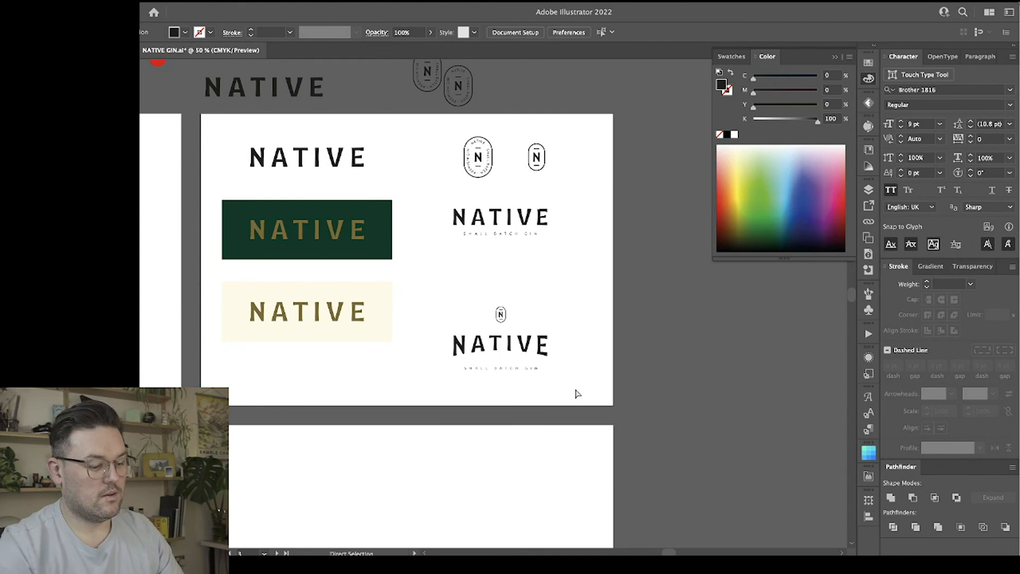
pyautogui.hotkey('ctrl', '+')
pyautogui.moveTo(554, 293); pyautogui.dragTo(460, 224)
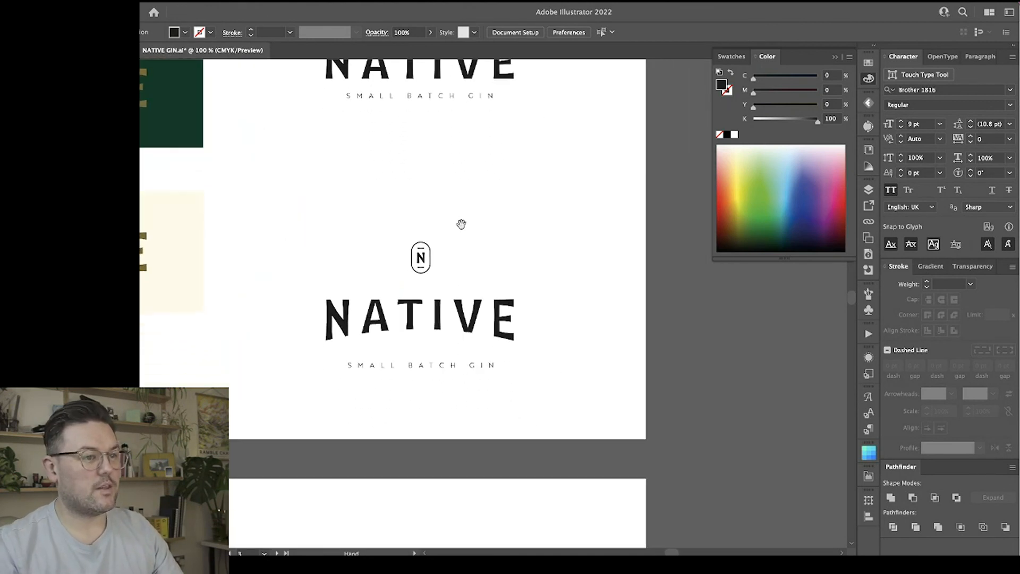
pyautogui.hotkey('ctrl', '-')
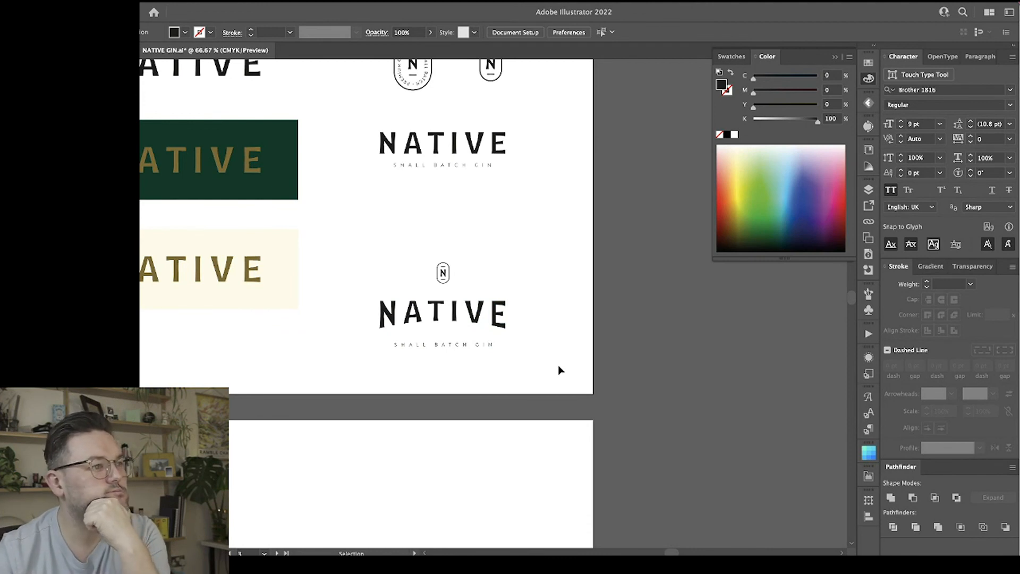
pyautogui.hscroll(-6, 559, 366)
pyautogui.hscroll(5, 559, 366)
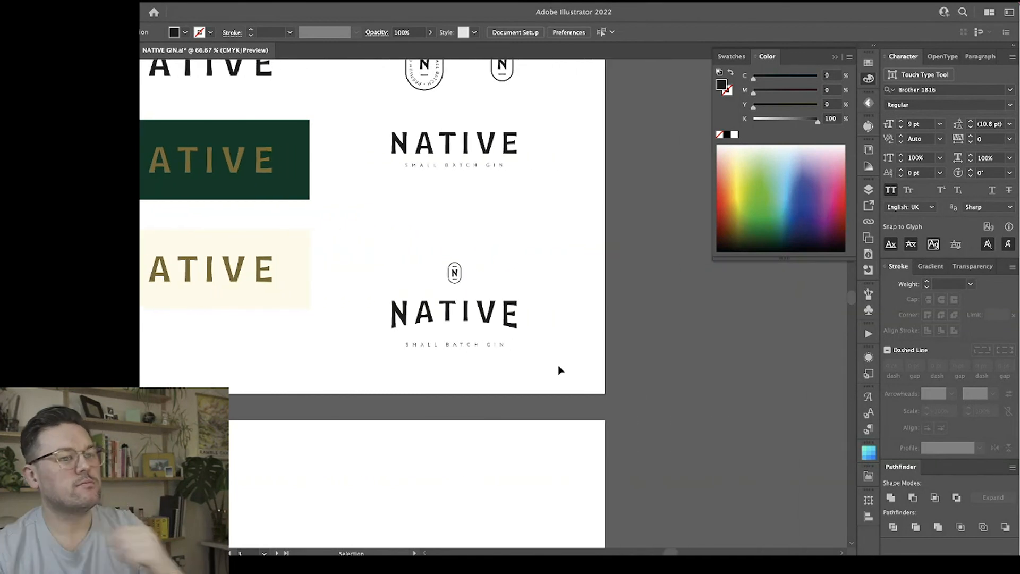
pyautogui.hotkey('ctrl', '-')
pyautogui.moveTo(558, 365); pyautogui.dragTo(431, 263)
pyautogui.click(547, 284)
pyautogui.press('a')
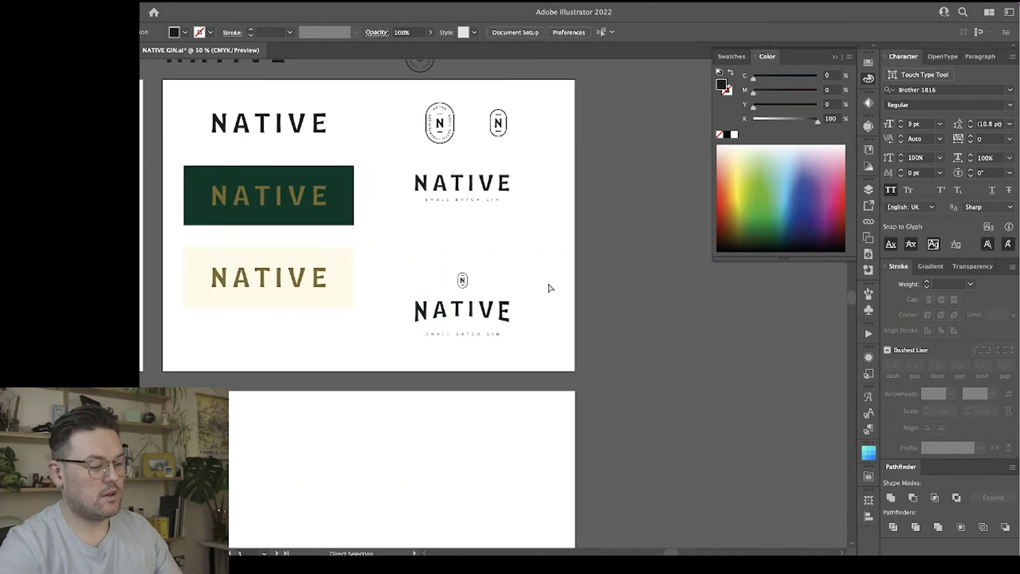
# Duplicate the icon and arched NATIVE lockup twice onto the empty artboard below, placing the copies side by side.
pyautogui.hotkey('ctrl', '-')
pyautogui.press('v')
pyautogui.moveTo(393, 410); pyautogui.dragTo(371, 336)
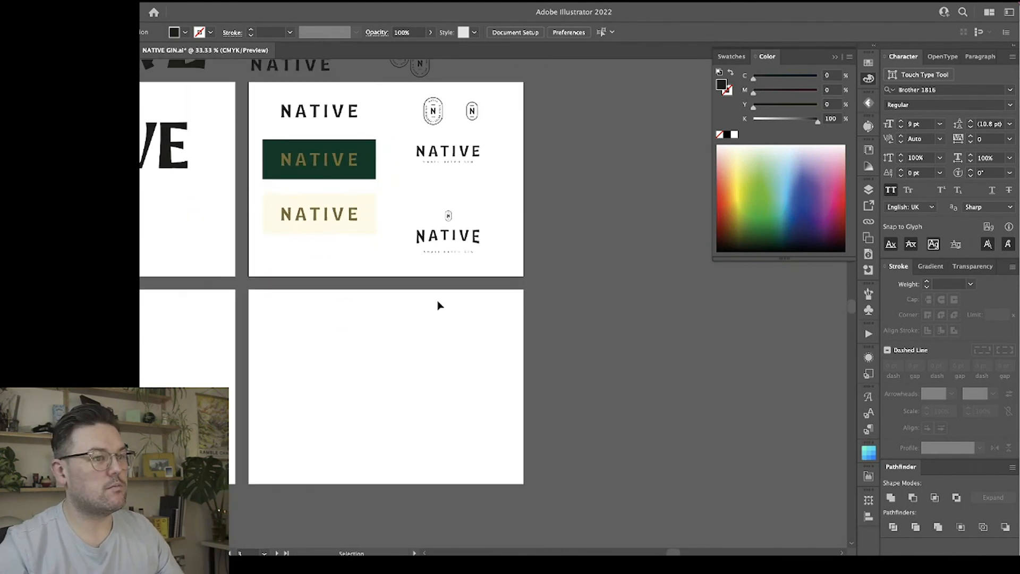
pyautogui.moveTo(468, 242); pyautogui.dragTo(464, 396)
pyautogui.click(449, 319)
# Copy the dark green rectangle to the lower artboard and resize it to fill the right half behind the lockup.
pyautogui.click(372, 174)
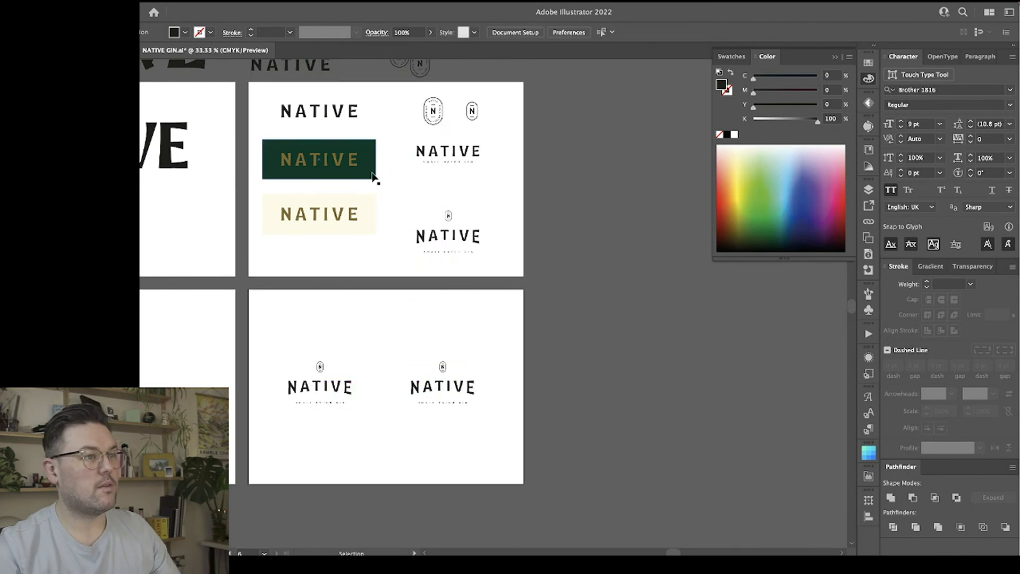
pyautogui.click(359, 214)
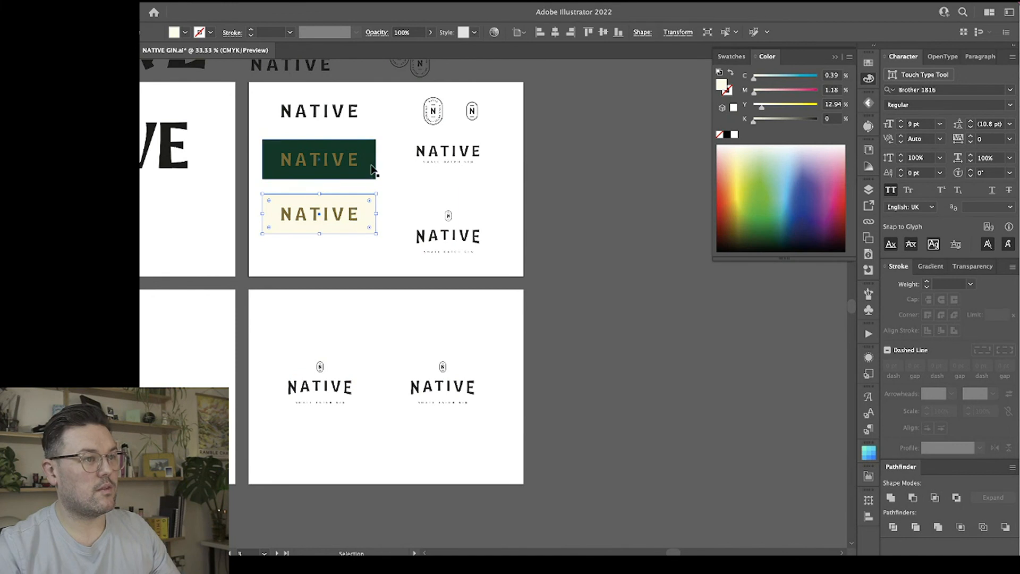
pyautogui.moveTo(373, 167); pyautogui.dragTo(479, 484)
pyautogui.moveTo(409, 387); pyautogui.dragTo(387, 388)
pyautogui.press('super+shift+a')
# Centre the right lockup's icon, wordmark and tagline horizontally on the green panel, using the panel as key object.
pyautogui.moveTo(533, 424); pyautogui.dragTo(435, 343)
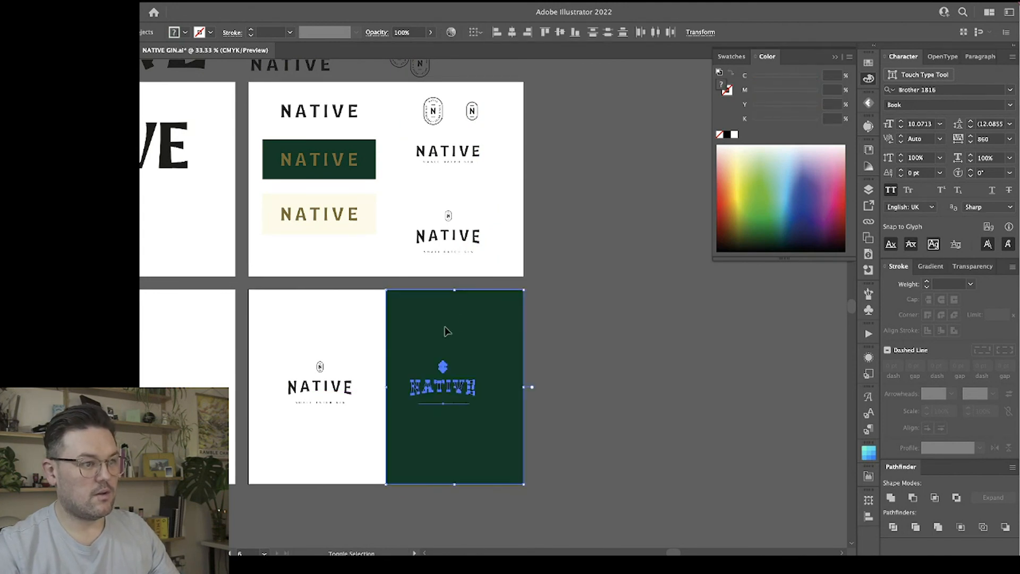
pyautogui.keyDown('shift'); pyautogui.click(460, 317); pyautogui.keyUp('shift')
pyautogui.keyDown('shift'); pyautogui.click(499, 341); pyautogui.keyUp('shift')
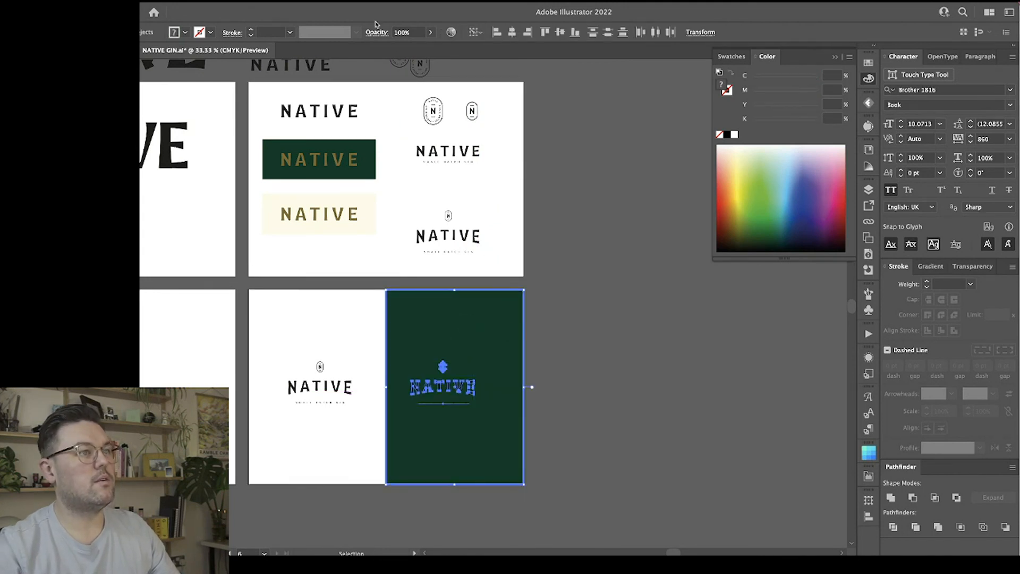
pyautogui.click(511, 32)
pyautogui.click(562, 363)
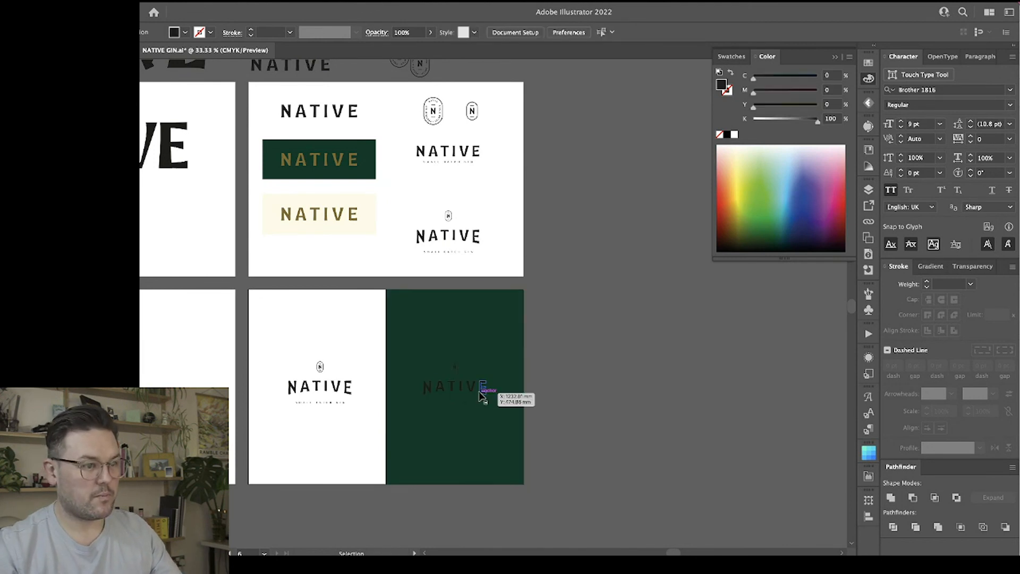
# Recolour the NATIVE wordmark and tagline on the green panel with the cream sampled from the cream rectangle.
pyautogui.click(484, 390)
pyautogui.press('i')
pyautogui.click(354, 162)
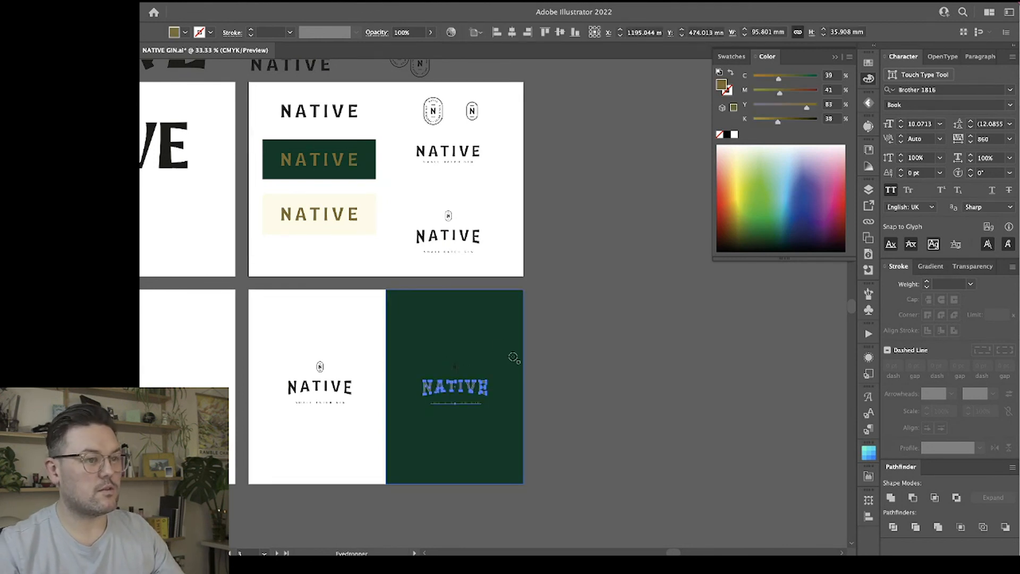
pyautogui.click(347, 202)
pyautogui.press('v')
pyautogui.click(571, 358)
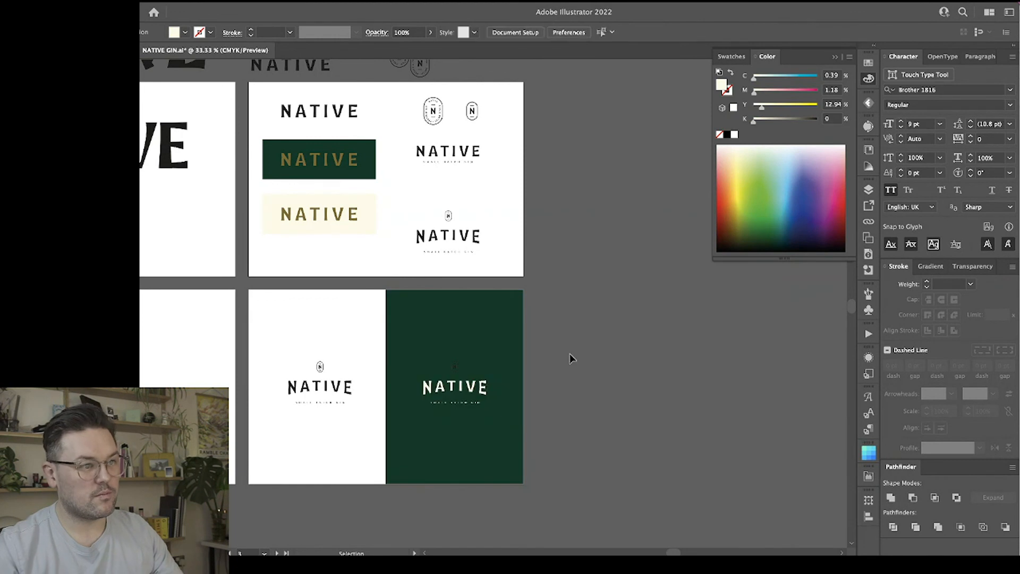
# Recolour the oval N icon on the green panel with the cream sampled from the NATIVE wordmark below it.
pyautogui.click(459, 367)
pyautogui.press('i')
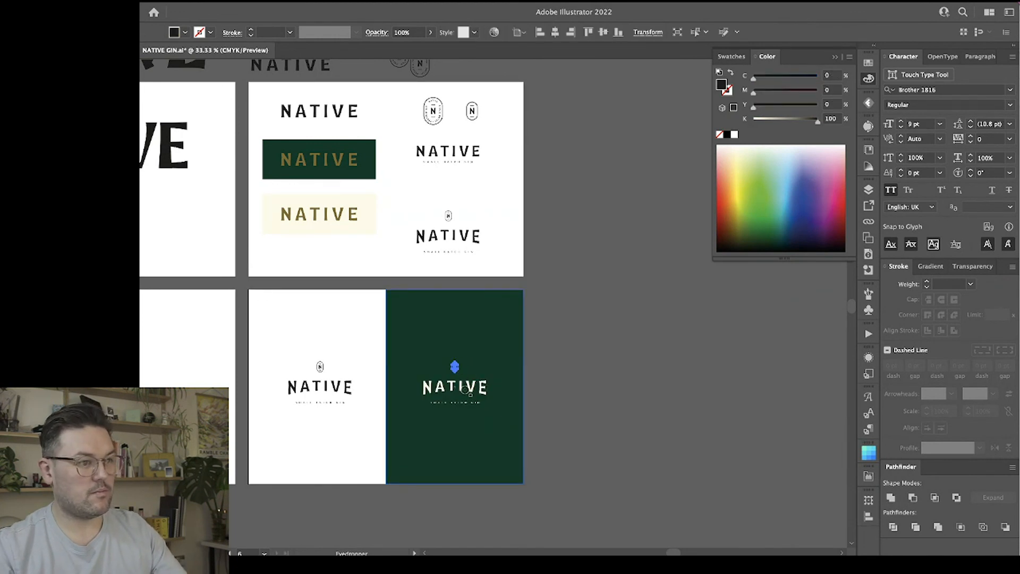
pyautogui.click(459, 392)
pyautogui.press('v')
pyautogui.click(573, 358)
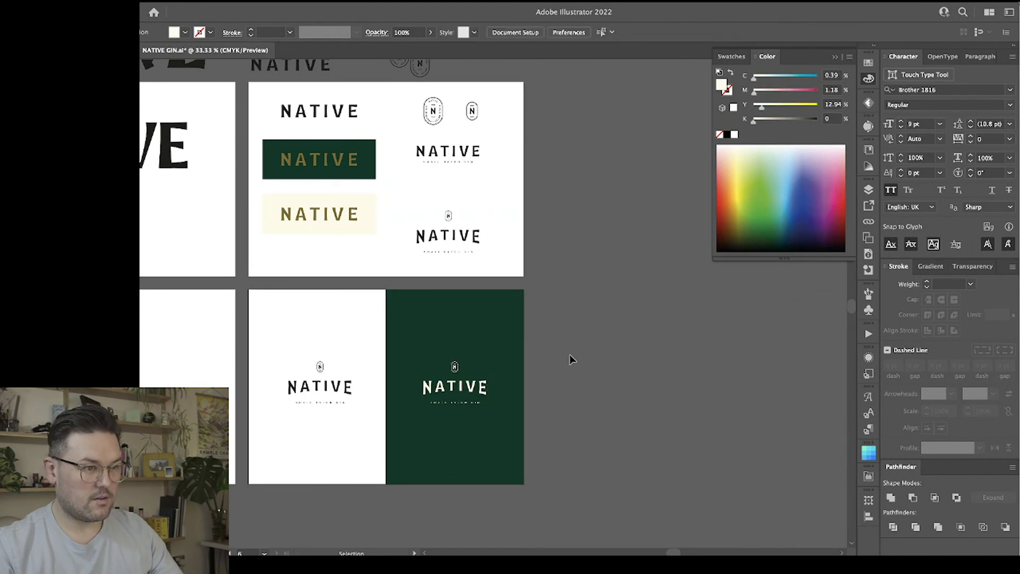
# Examine the black lockup on white and the cream lockup on green at 100% and 50% zoom, comparing them with the original.
pyautogui.press('super+1')
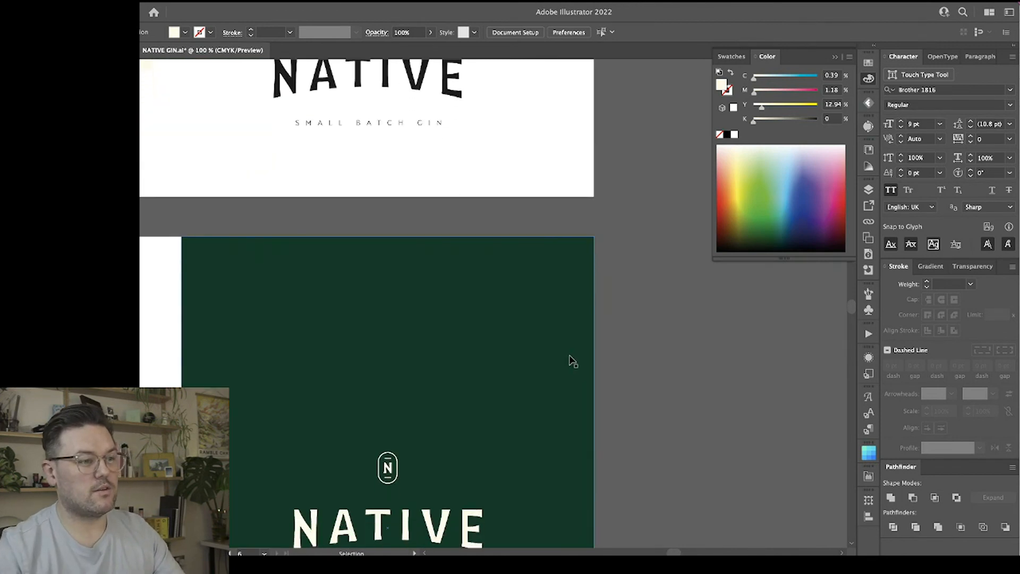
pyautogui.scroll(-5, 569, 357)
pyautogui.press('super+minus')
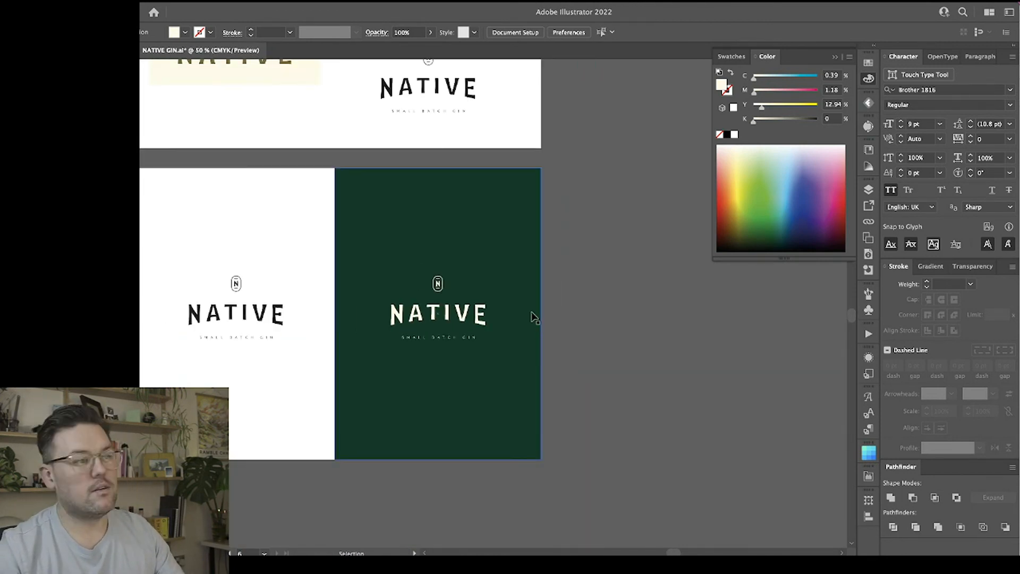
pyautogui.hscroll(-3, 601, 300)
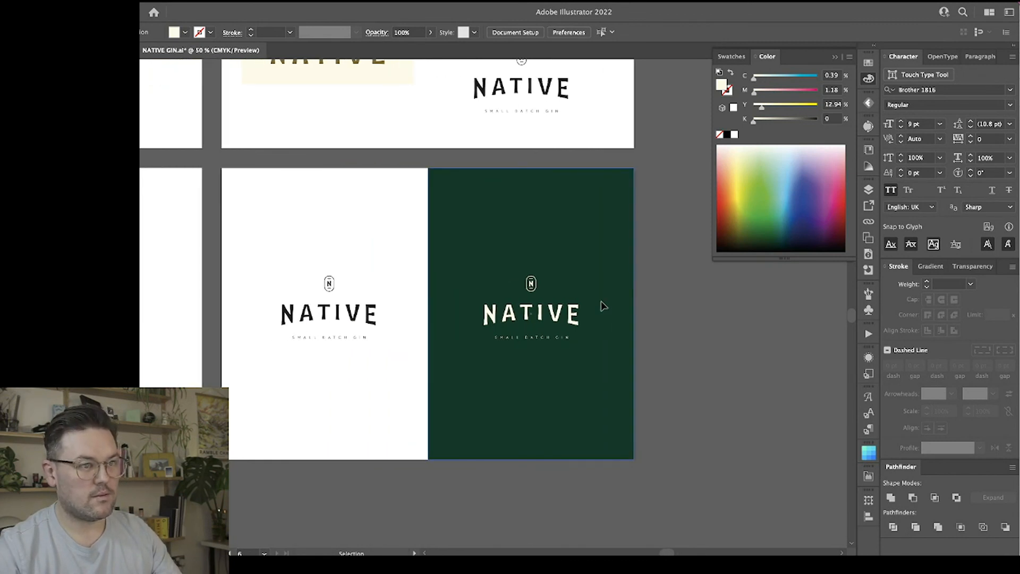
pyautogui.hscroll(2, 601, 303)
pyautogui.scroll(3, 601, 302)
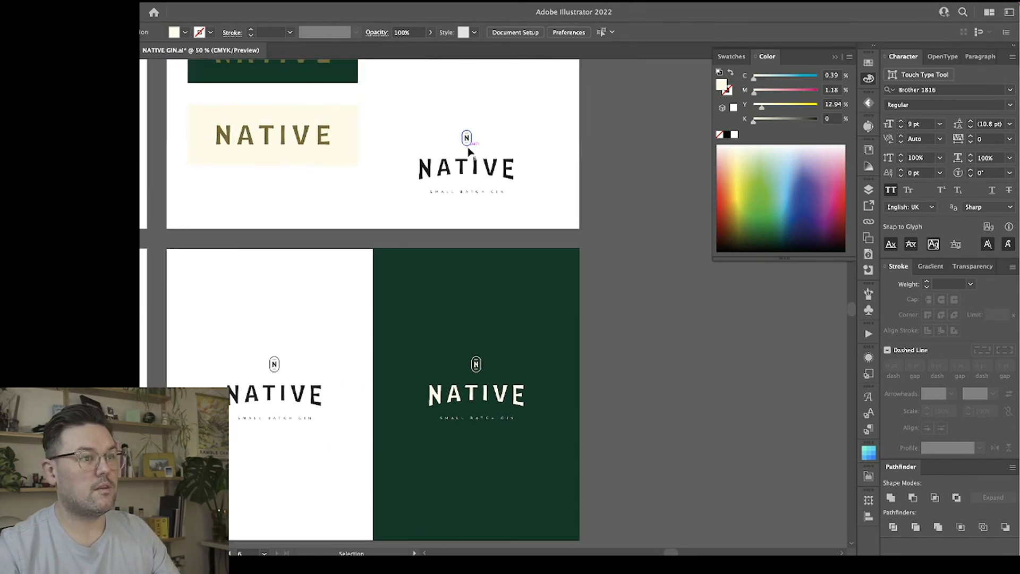
pyautogui.click(469, 152)
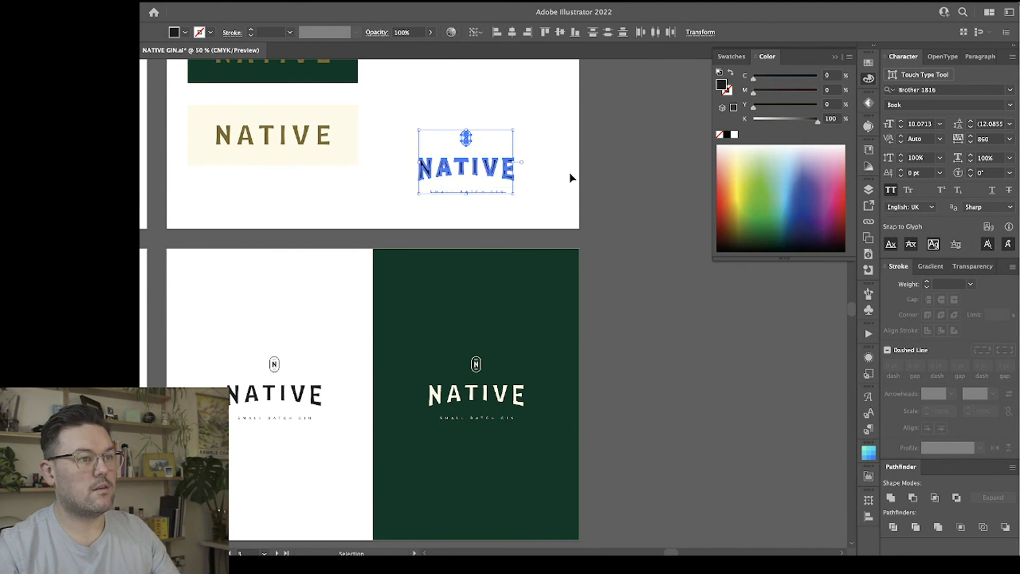
pyautogui.click(542, 141)
pyautogui.scroll(-6, 542, 140)
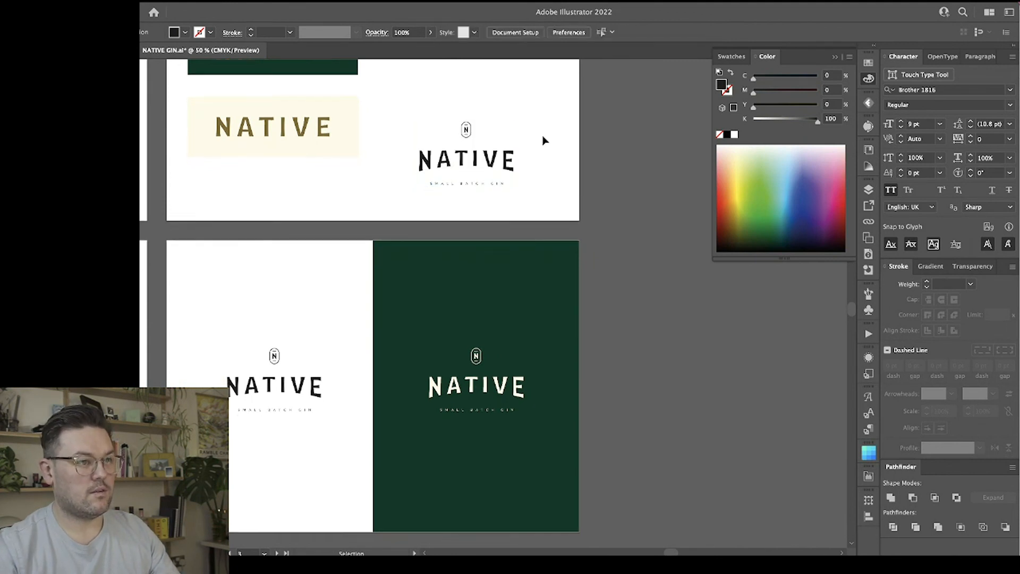
# Centre the icon, wordmark and tagline horizontally on each other in both the black lockup and the cream lockup.
pyautogui.moveTo(281, 311); pyautogui.dragTo(237, 181)
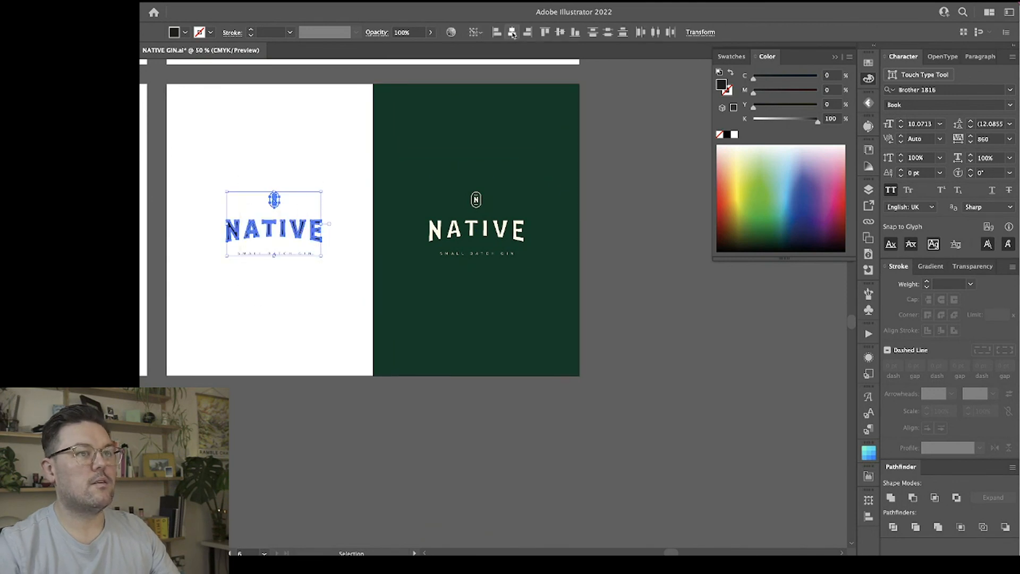
pyautogui.moveTo(617, 300); pyautogui.dragTo(445, 167)
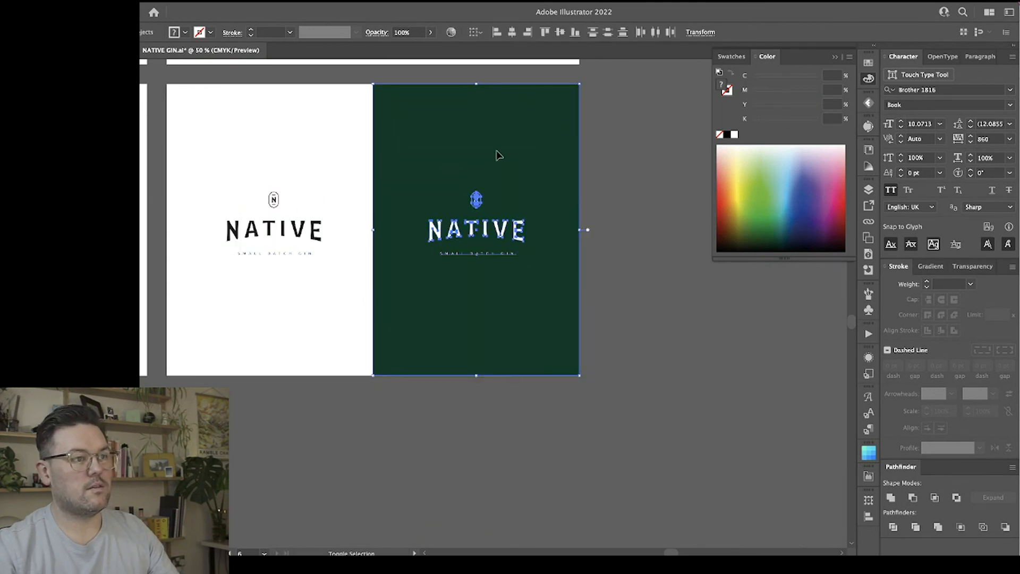
pyautogui.keyDown('shift'); pyautogui.click(498, 154); pyautogui.keyUp('shift')
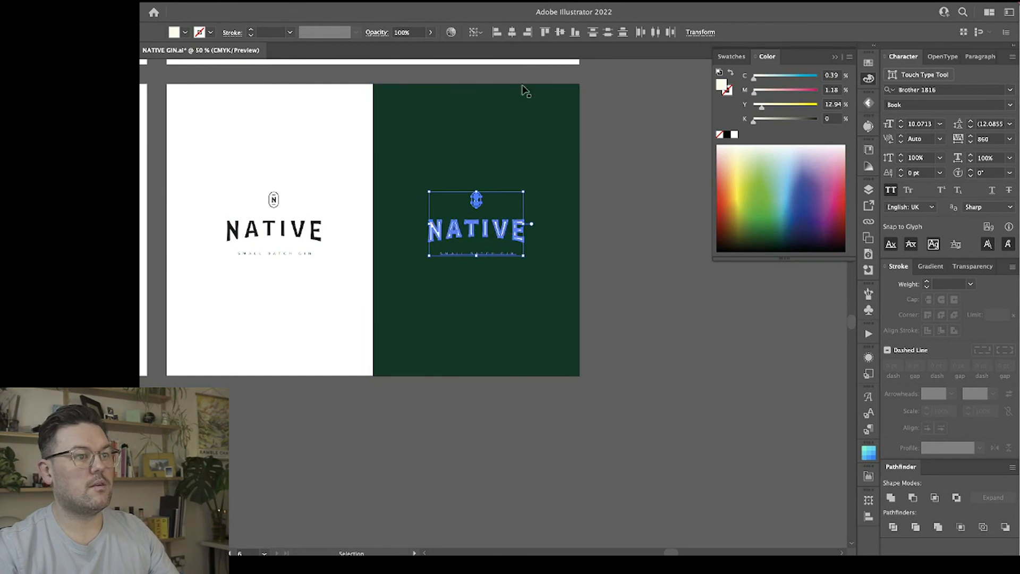
pyautogui.click(612, 205)
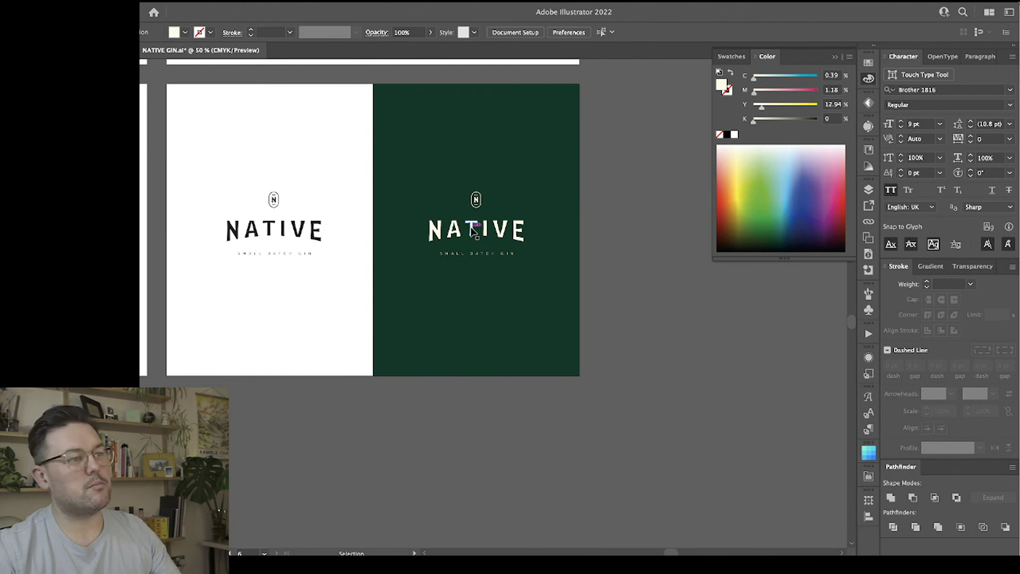
# Examine the black lockup on white and the cream lockup on green alongside the logo variations on the artboard above.
pyautogui.scroll(3, 623, 222)
pyautogui.hscroll(-3, 623, 222)
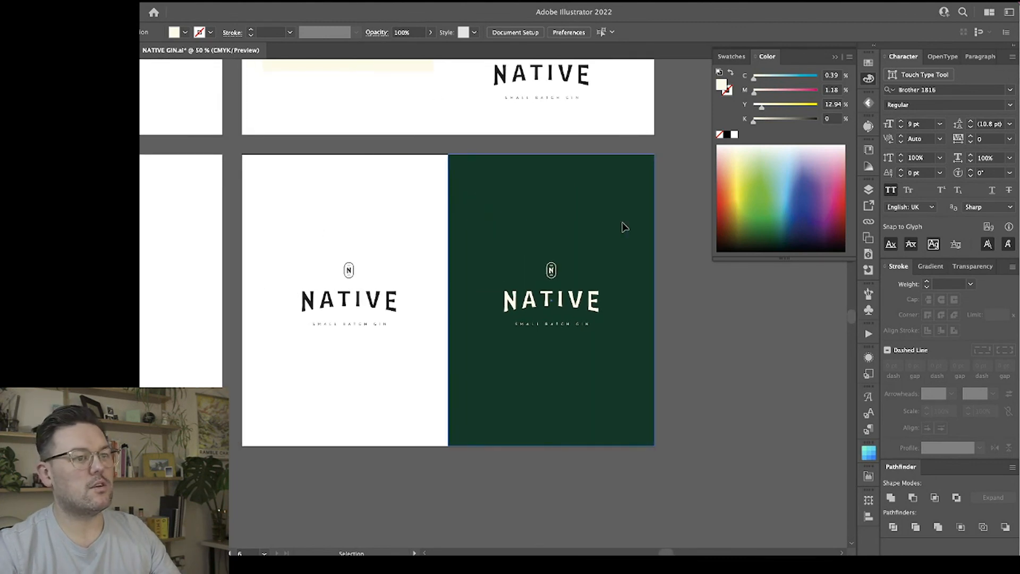
pyautogui.scroll(-1, 624, 227)
pyautogui.hscroll(-1, 624, 226)
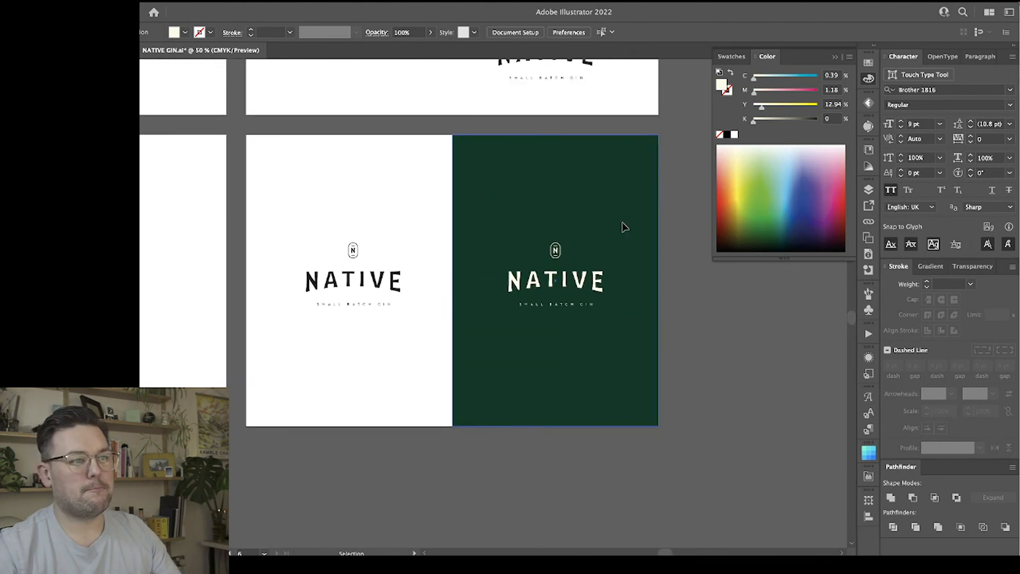
pyautogui.scroll(-1, 625, 228)
pyautogui.hscroll(-1, 680, 282)
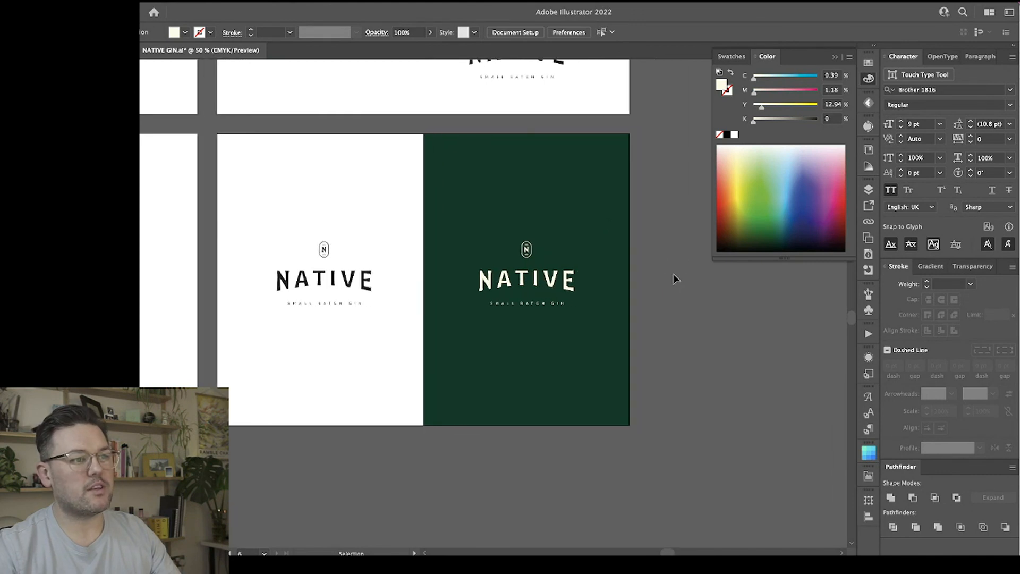
pyautogui.scroll(8, 674, 278)
pyautogui.scroll(1, 674, 279)
pyautogui.scroll(-5, 661, 297)
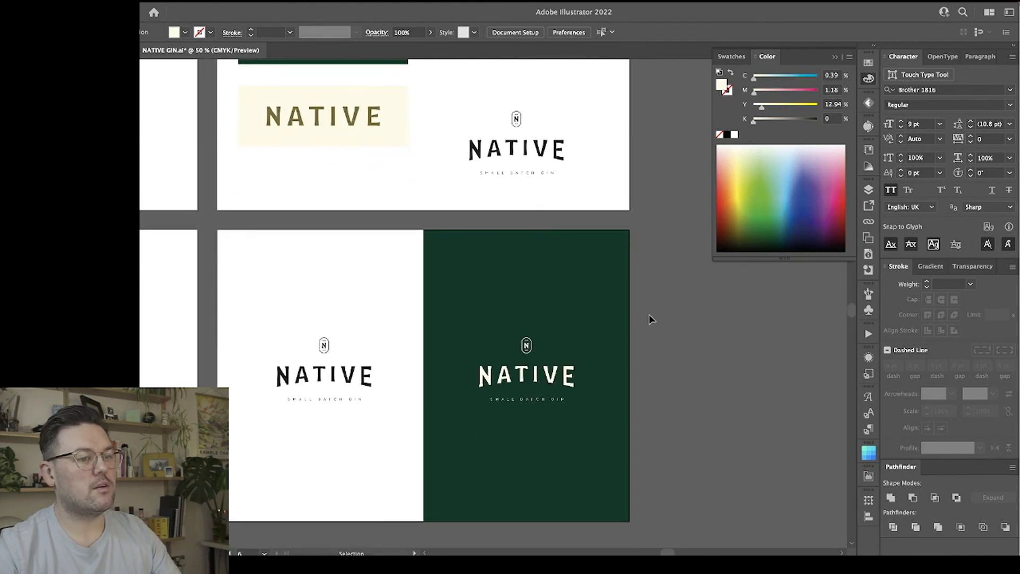
# Recolour the icon, wordmark and tagline on the green panel with the gold sampled from the NATIVE wordmark on the green rectangle.
pyautogui.click(566, 377)
pyautogui.scroll(5, 567, 379)
pyautogui.press('a')
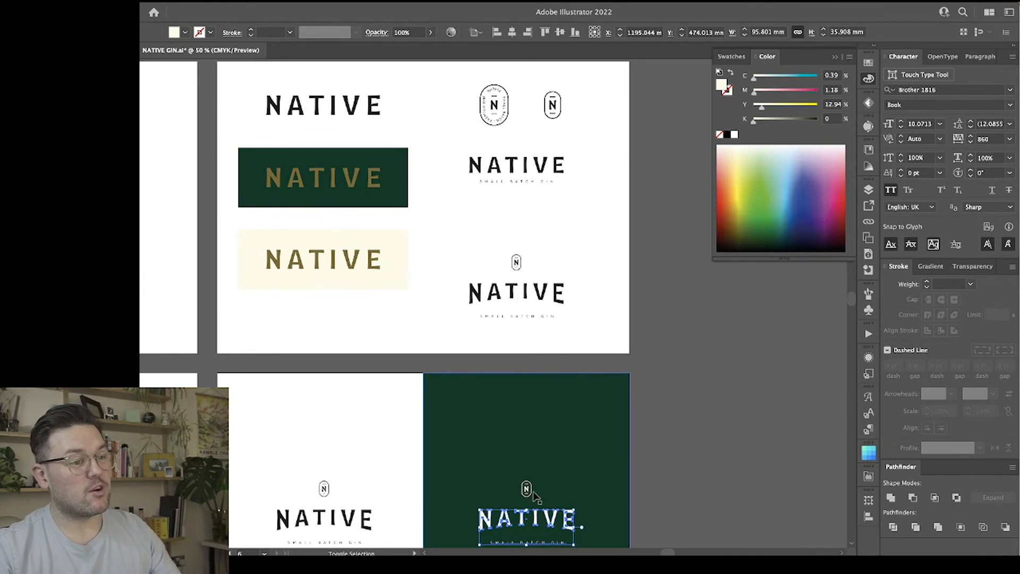
pyautogui.press('v')
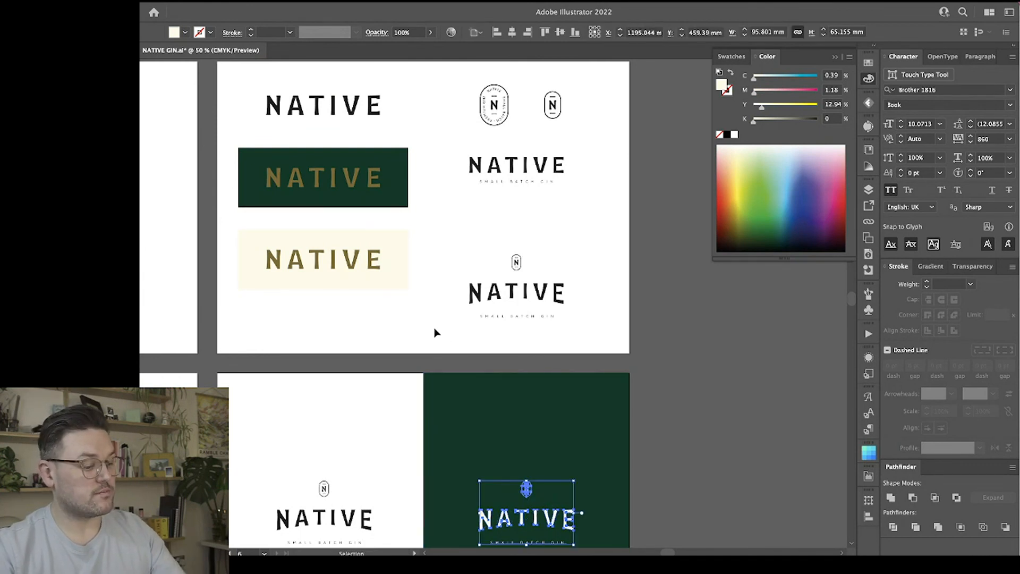
pyautogui.press('i')
pyautogui.click(371, 171)
pyautogui.scroll(-5, 519, 318)
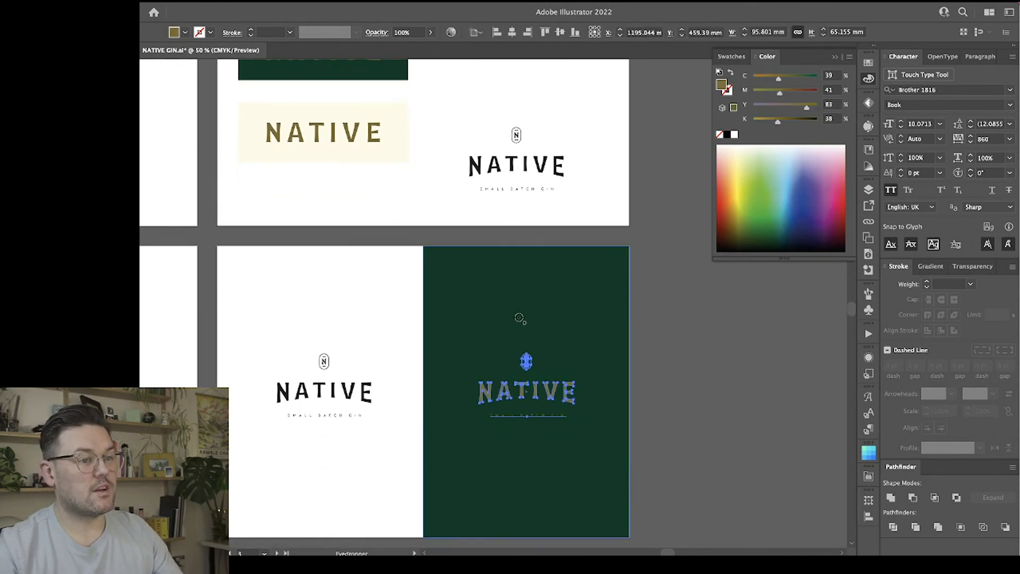
pyautogui.press('v')
pyautogui.click(699, 339)
pyautogui.scroll(-2, 680, 331)
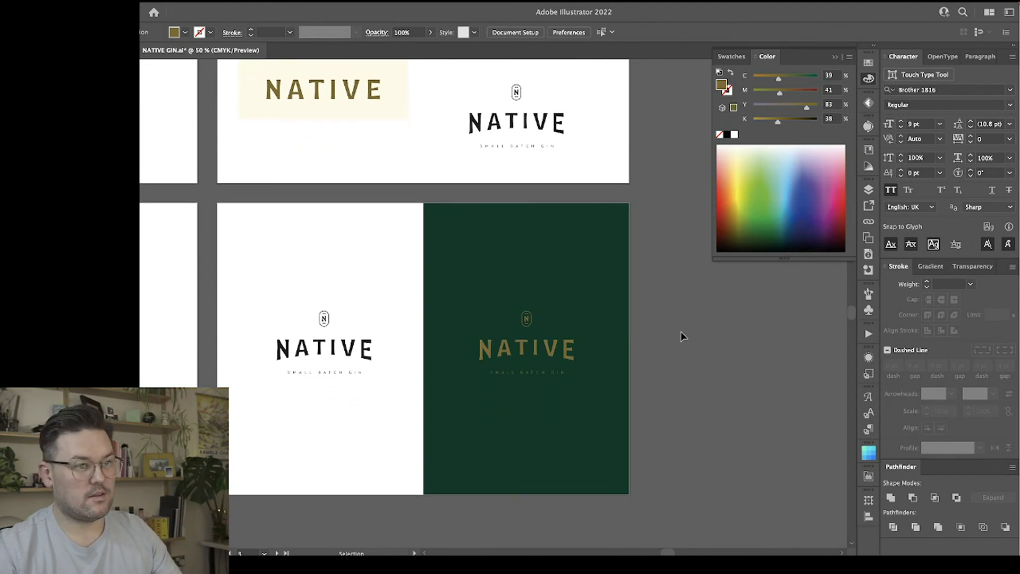
# Duplicate the green panel onto the white half of the artboard, behind the black lockup.
pyautogui.moveTo(367, 416); pyautogui.dragTo(276, 282)
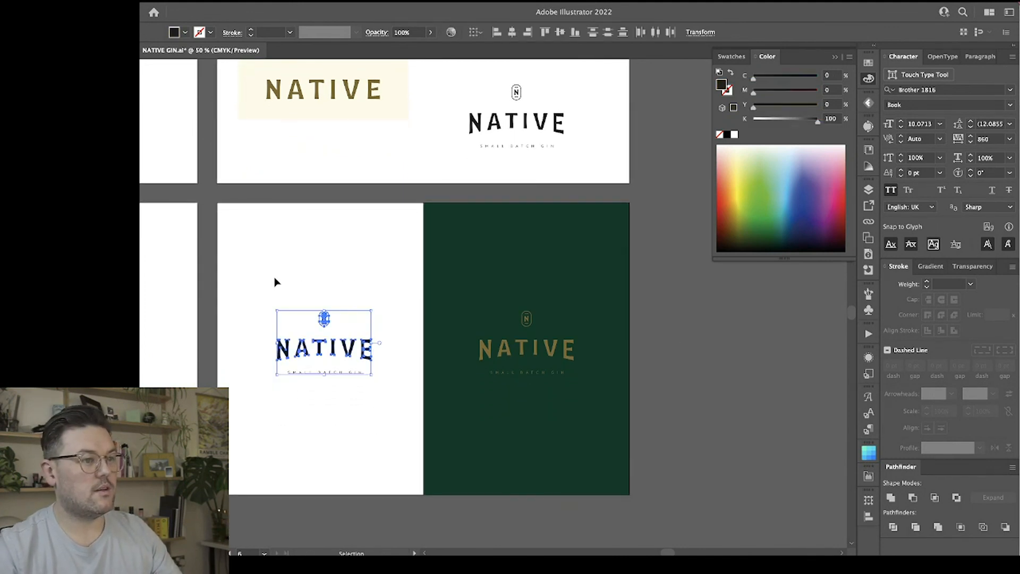
pyautogui.click(503, 273)
pyautogui.moveTo(615, 273); pyautogui.dragTo(409, 274)
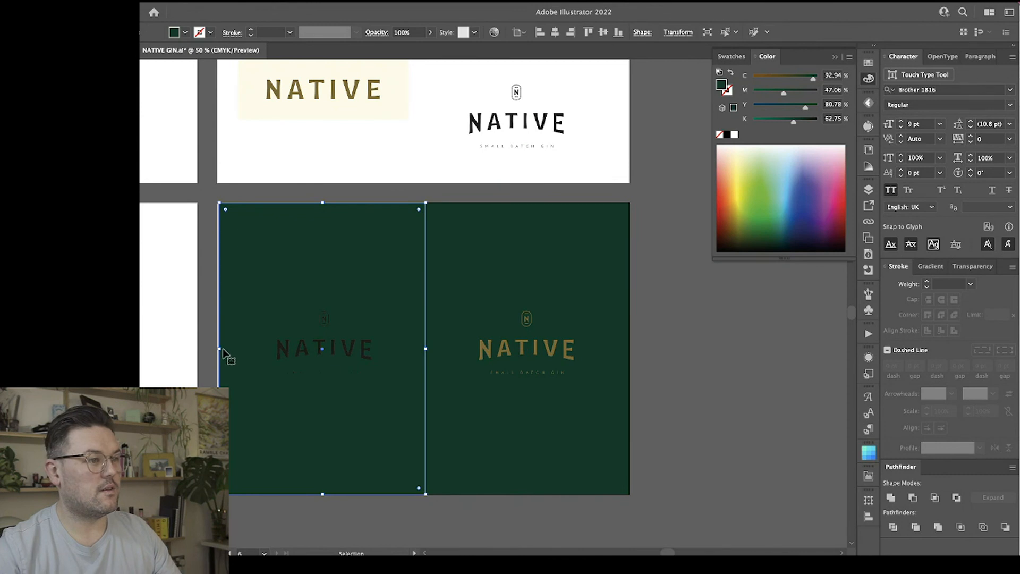
# Adjust the duplicated panel and the original green panel so they meet along the artboard's middle.
pyautogui.keyDown('shift'); pyautogui.click(485, 271); pyautogui.keyUp('shift')
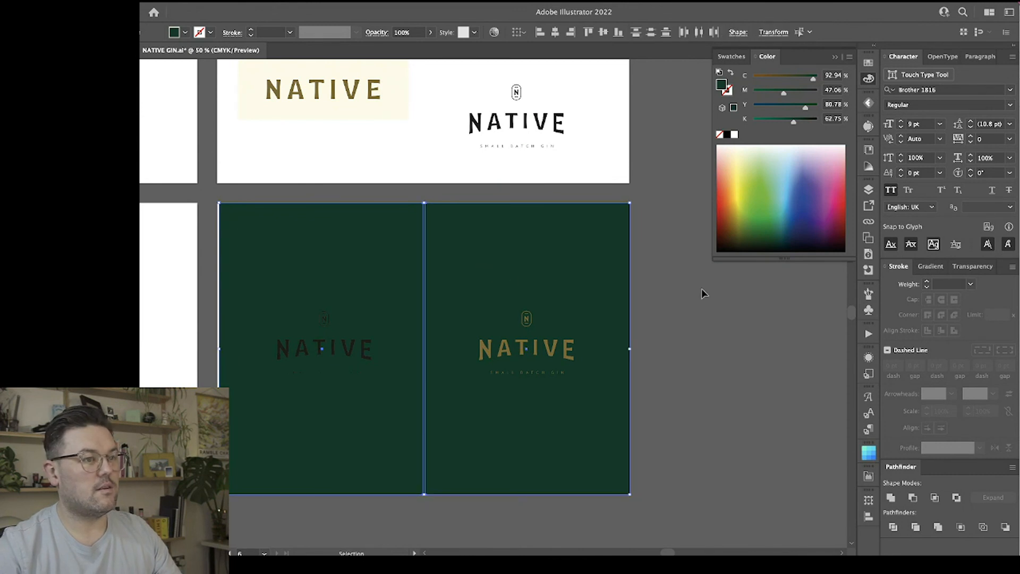
pyautogui.click(702, 289)
pyautogui.click(526, 277)
pyautogui.click(374, 271)
pyautogui.moveTo(383, 265); pyautogui.dragTo(369, 266)
pyautogui.click(460, 270)
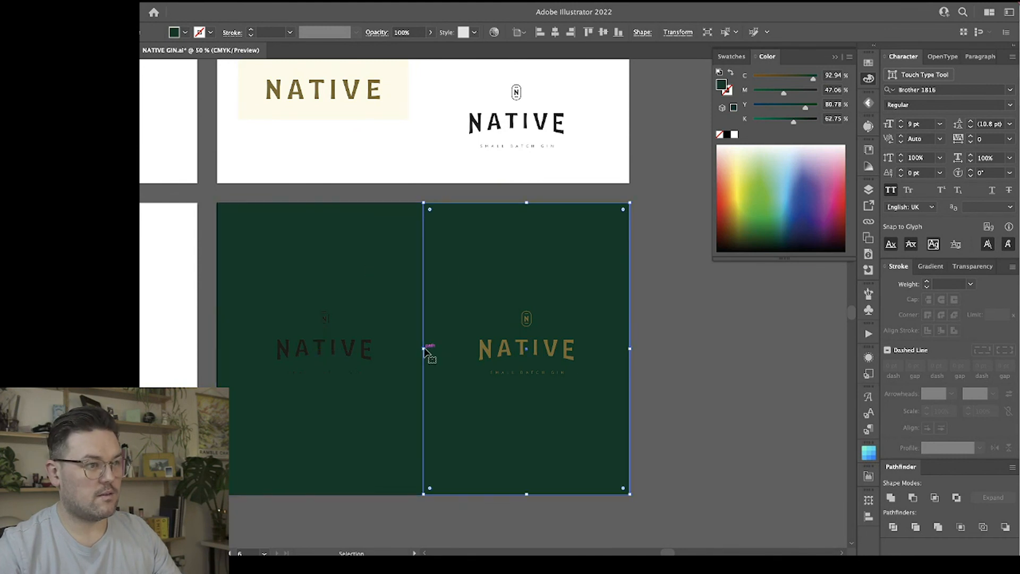
pyautogui.moveTo(425, 349); pyautogui.dragTo(423, 349)
# Fill the duplicated panel behind the black lockup with the cream sampled from the cream rectangle on the artboard above.
pyautogui.click(380, 292)
pyautogui.press('i')
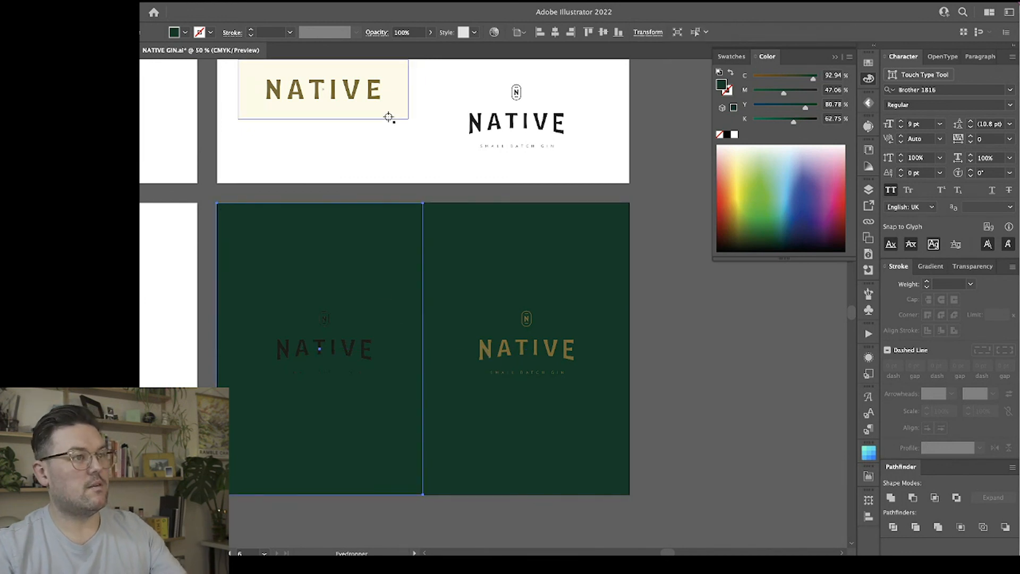
pyautogui.click(389, 117)
pyautogui.press('v')
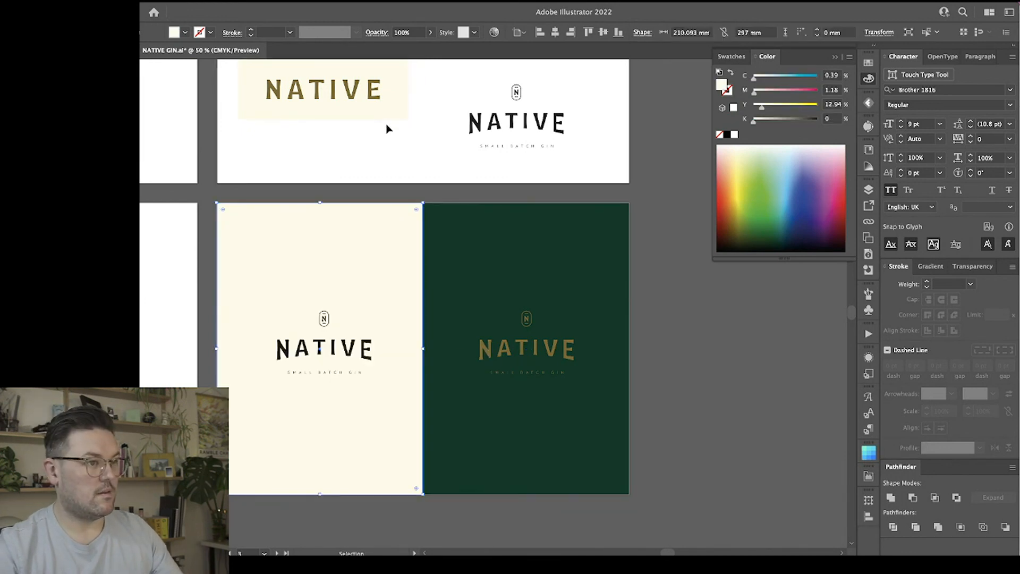
pyautogui.click(693, 388)
# Recolour the icon, wordmark and tagline on the cream panel with the dark green sampled from the neighbouring panel.
pyautogui.click(367, 348)
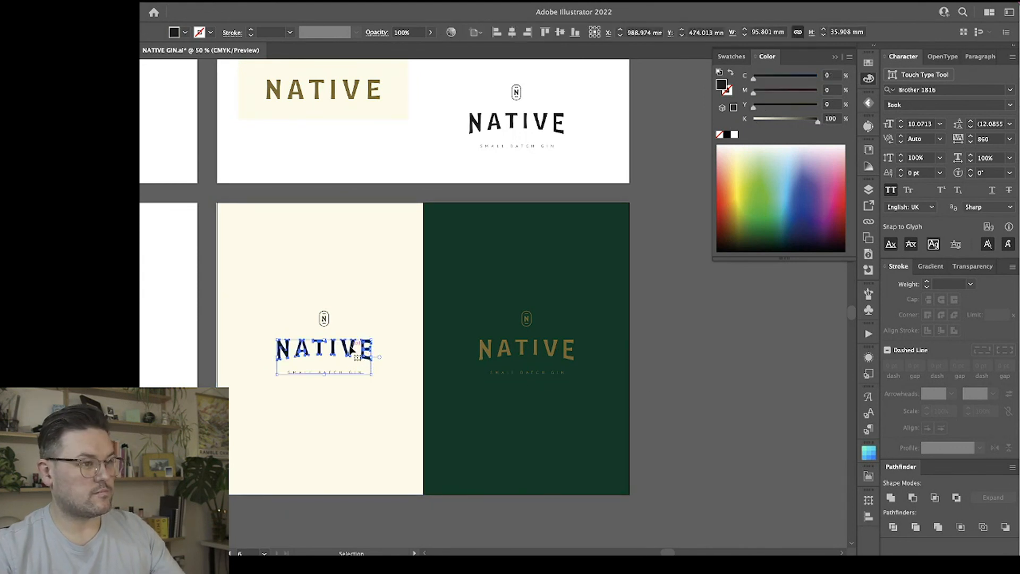
pyautogui.keyDown('shift'); pyautogui.click(324, 318); pyautogui.keyUp('shift')
pyautogui.press('i')
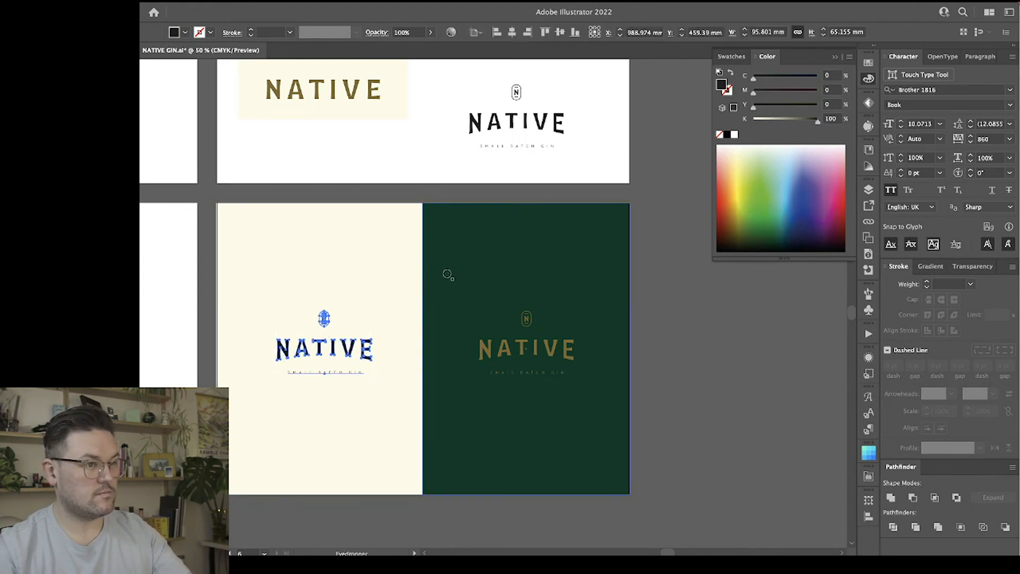
pyautogui.click(448, 274)
pyautogui.press('v')
pyautogui.click(707, 348)
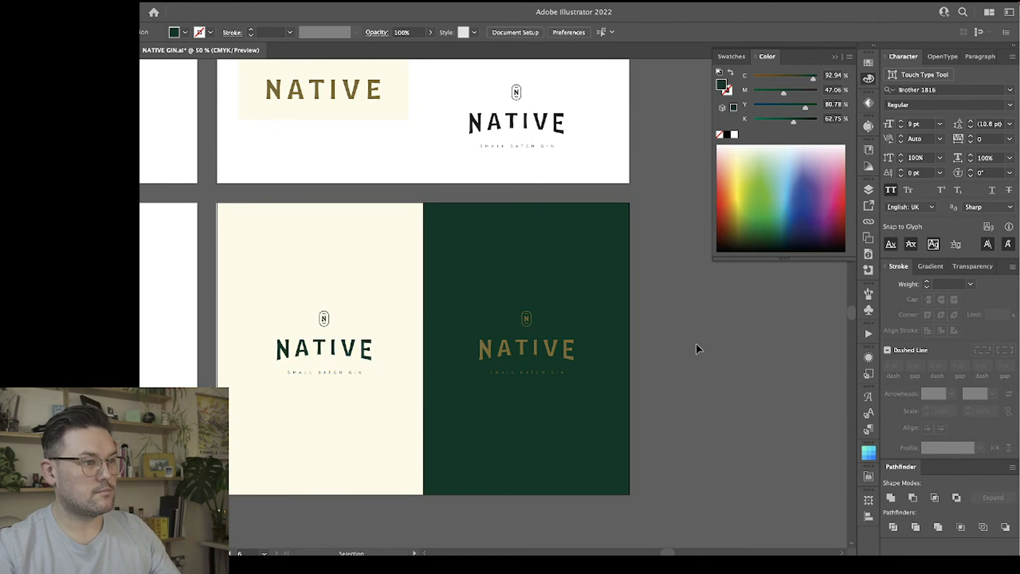
# Examine the green-on-cream and gold-on-green lockups at 33.33% and 66.67% zoom, collapsing the floating colour controls for a clear view.
pyautogui.scroll(-1, 698, 348)
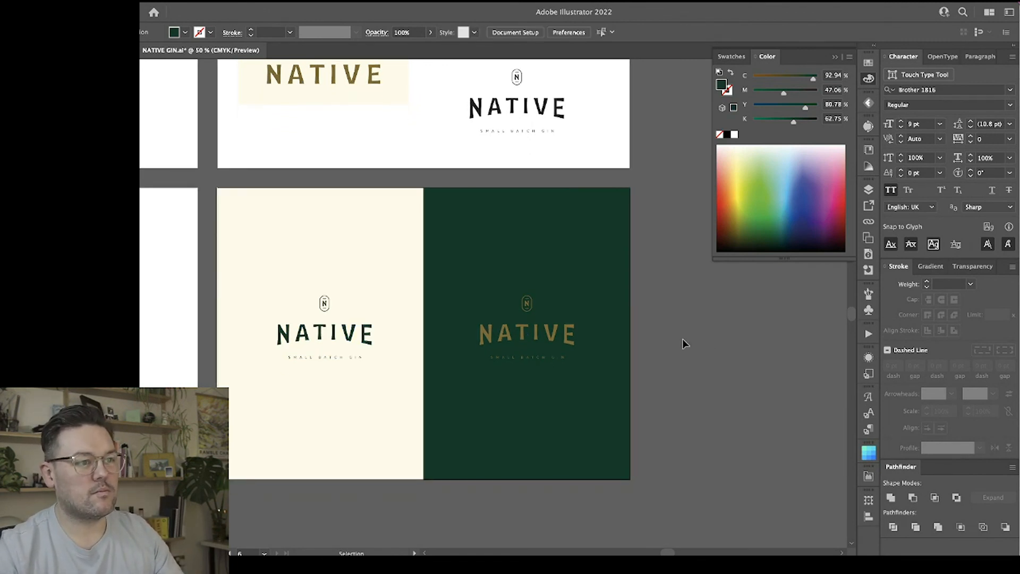
pyautogui.hotkey('ctrl', '-')
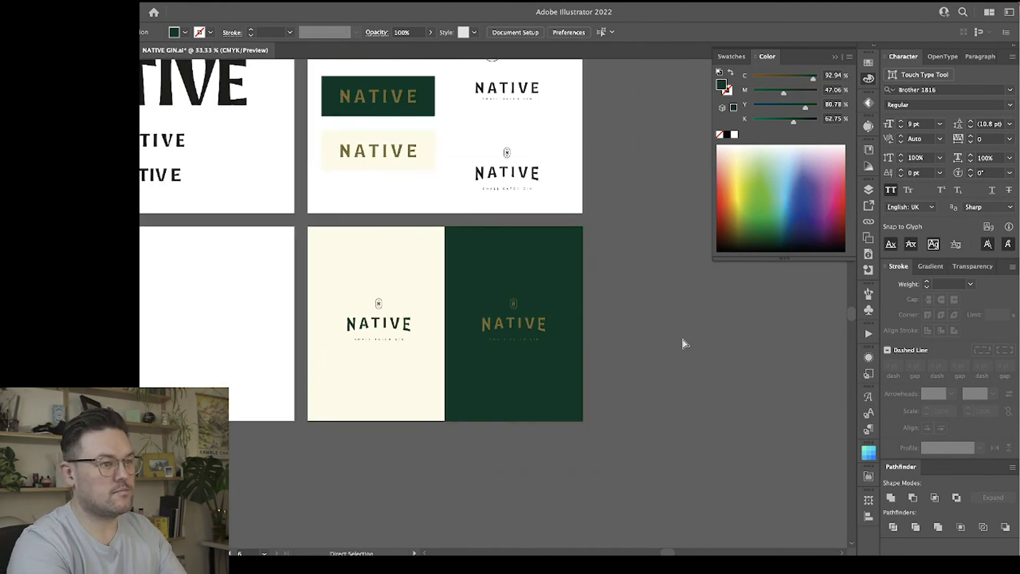
pyautogui.scroll(1, 643, 354)
pyautogui.hscroll(-5, 631, 351)
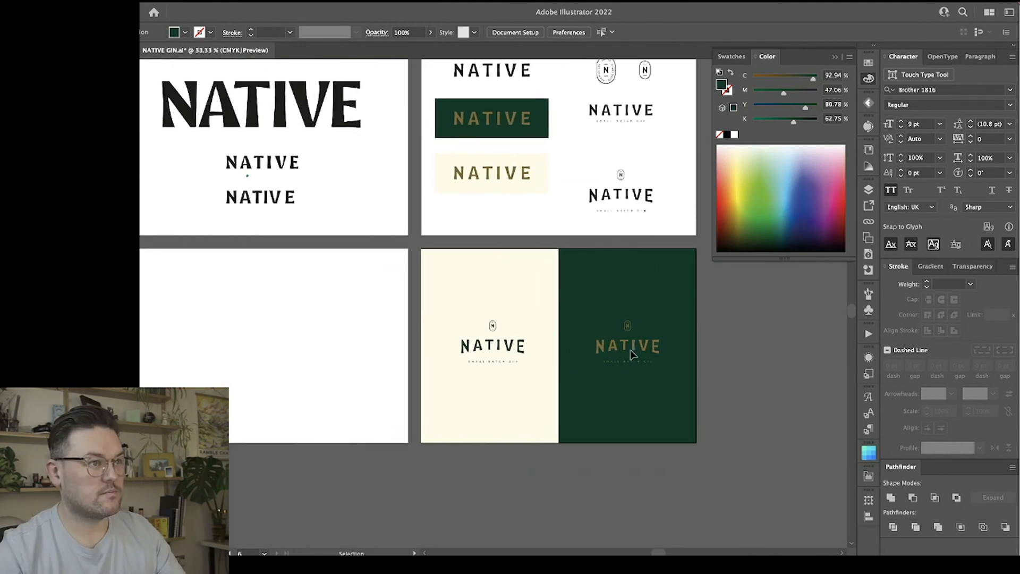
pyautogui.hscroll(5, 632, 353)
pyautogui.hotkey('ctrl', '+')
pyautogui.hotkey('ctrl', '+')
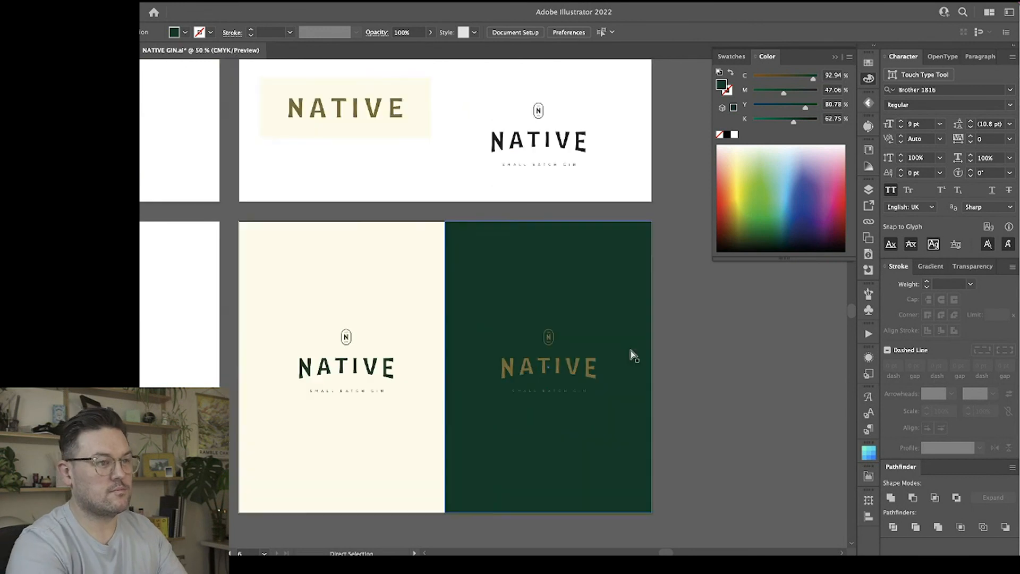
pyautogui.scroll(-3, 633, 354)
pyautogui.hscroll(2, 632, 355)
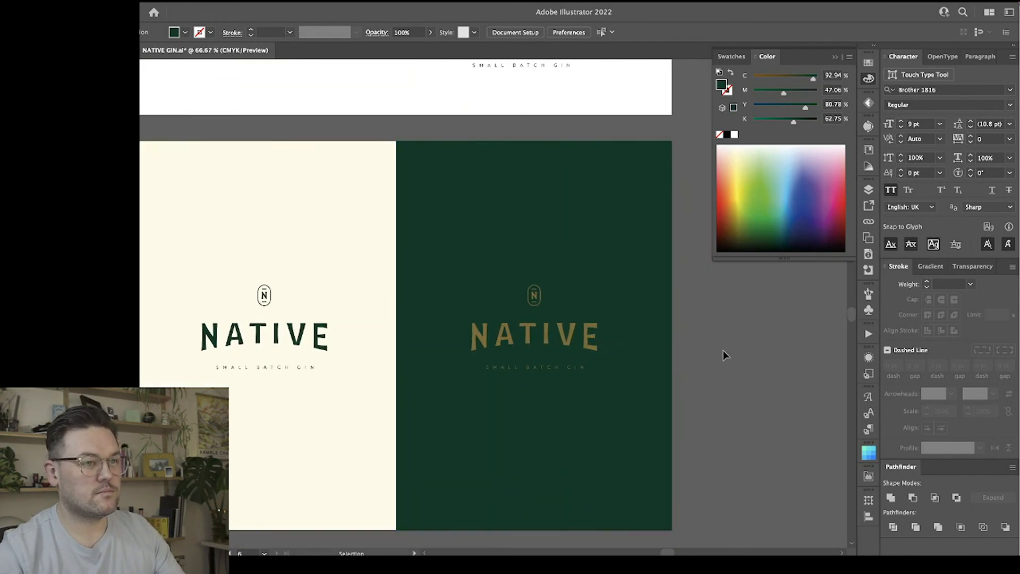
pyautogui.click(868, 79)
pyautogui.hscroll(-3, 738, 307)
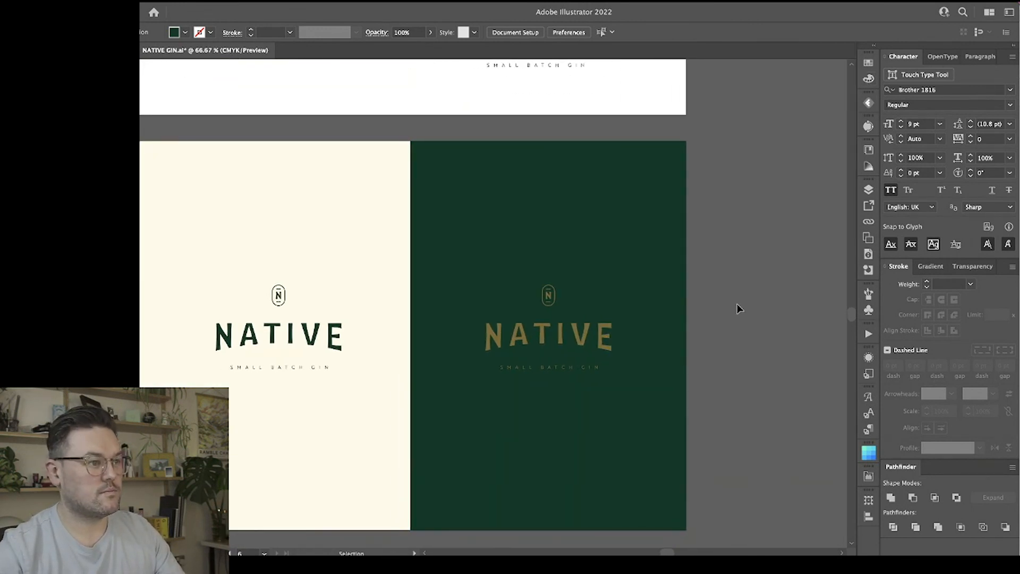
pyautogui.scroll(-1, 738, 307)
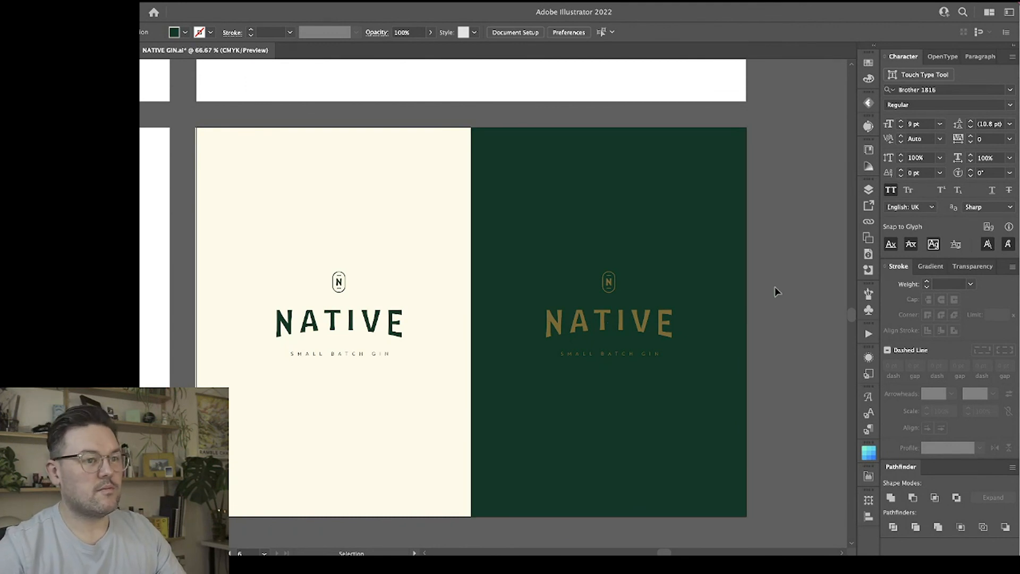
# Move both lockups straight up together into the upper half of their panels.
pyautogui.click(357, 320)
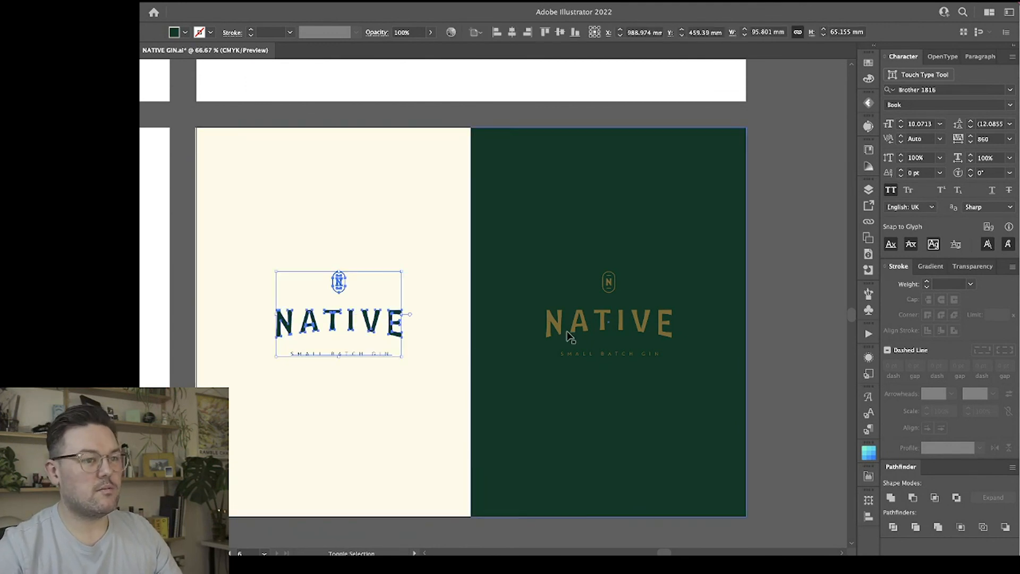
pyautogui.keyDown('shift'); pyautogui.click(601, 324); pyautogui.keyUp('shift')
pyautogui.moveTo(602, 324); pyautogui.dragTo(602, 258)
pyautogui.click(763, 318)
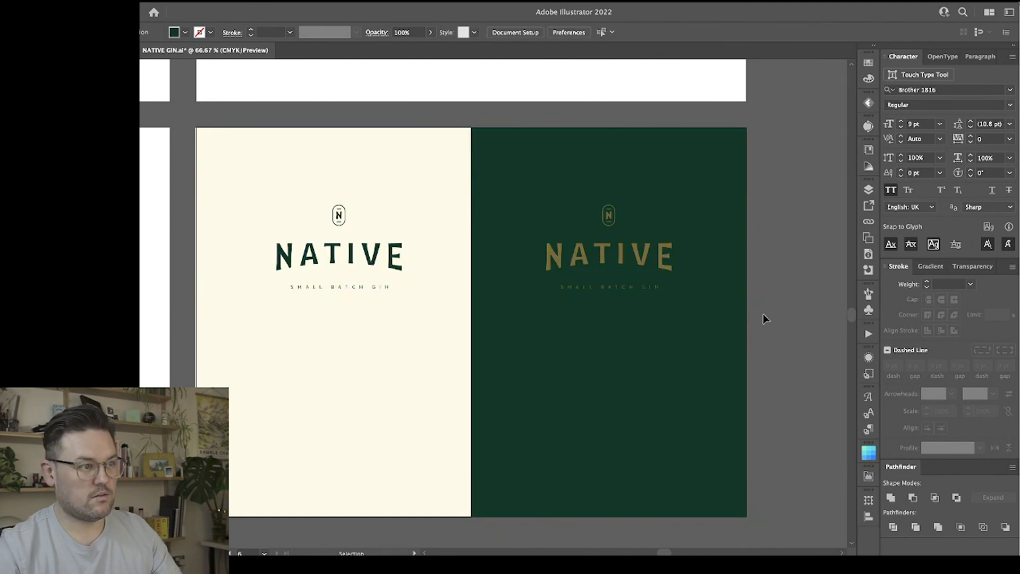
# Place a copy of the large oval N badge with text around its border on the cream panel, below the lockup.
pyautogui.scroll(8, 763, 318)
pyautogui.scroll(2, 614, 165)
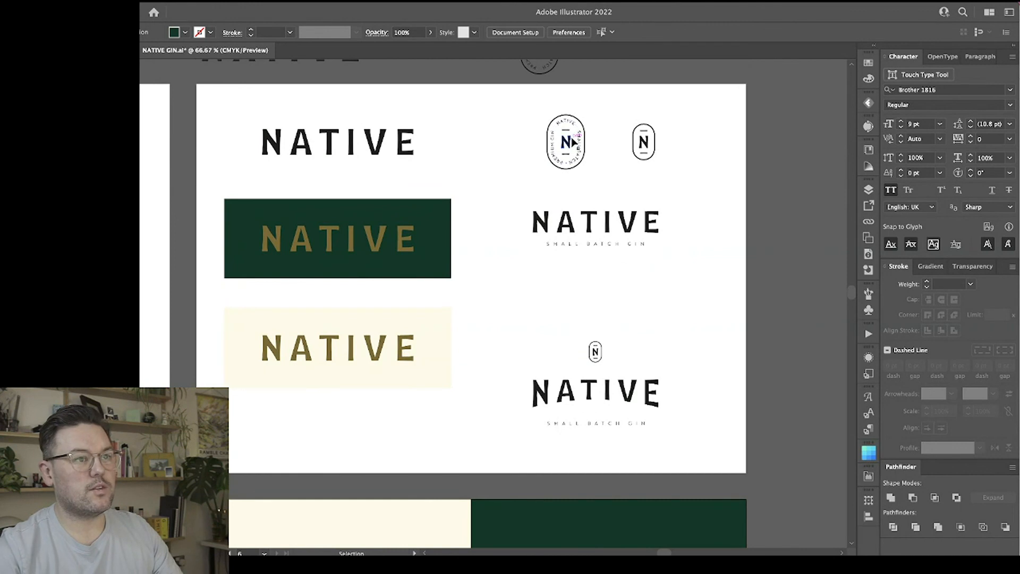
pyautogui.moveTo(572, 141); pyautogui.dragTo(482, 457)
pyautogui.scroll(-10, 481, 455)
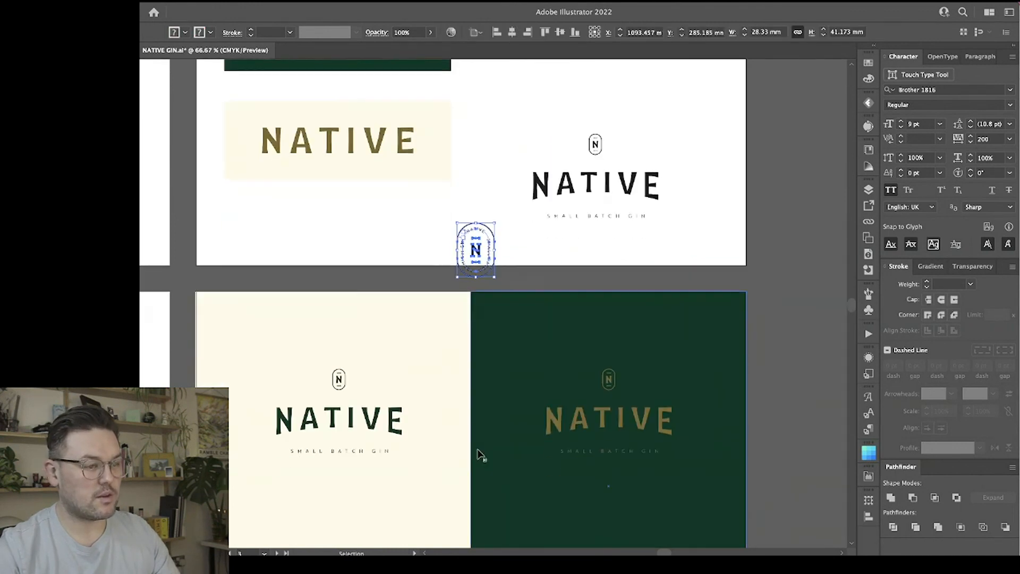
pyautogui.scroll(-9, 478, 451)
pyautogui.moveTo(477, 75); pyautogui.dragTo(340, 387)
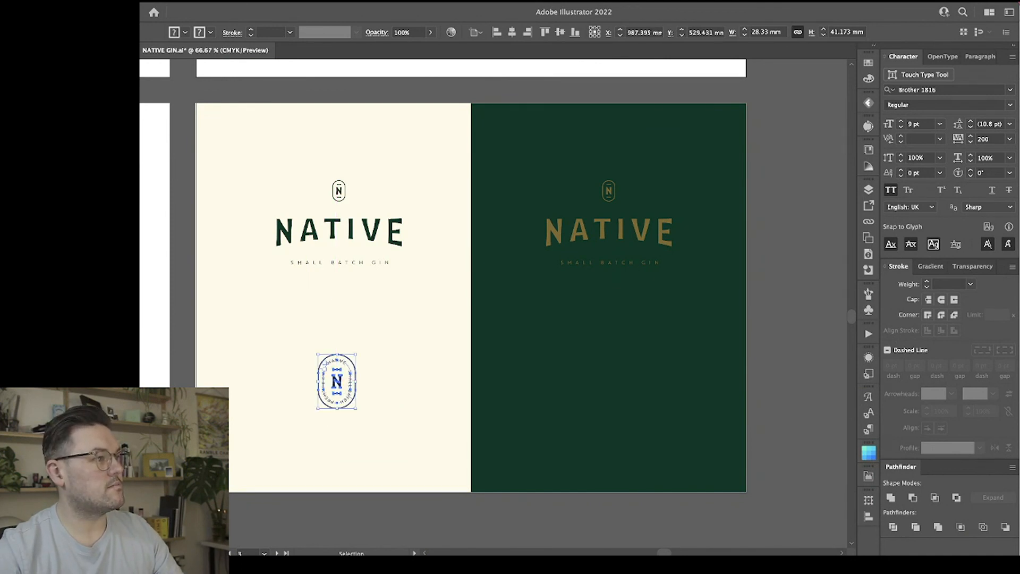
# Flatten the badge's transparency with the Medium Resolution preset, converting all its text and strokes to outlines.
pyautogui.press('super+shift+f')
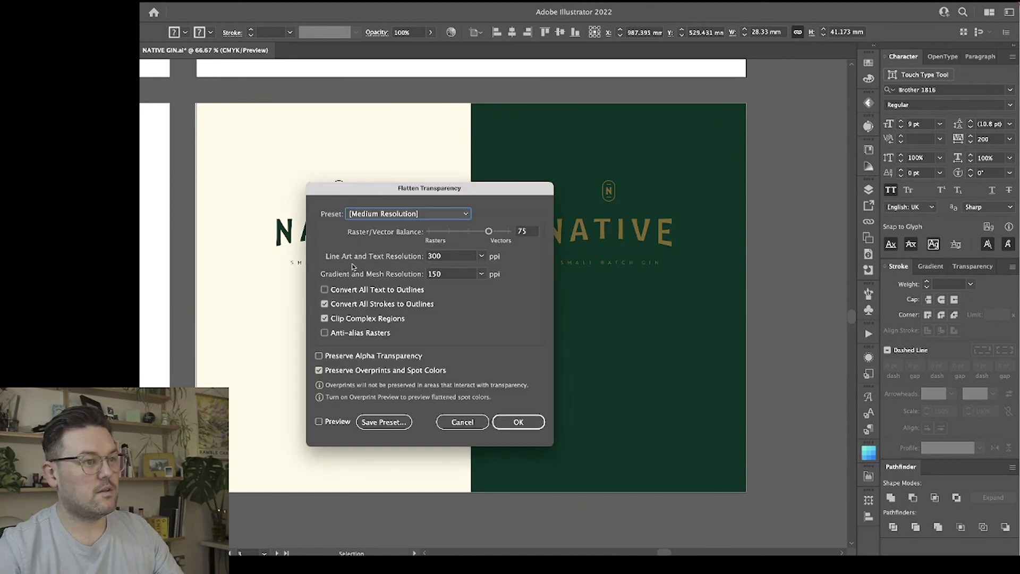
pyautogui.click(356, 290)
pyautogui.click(517, 422)
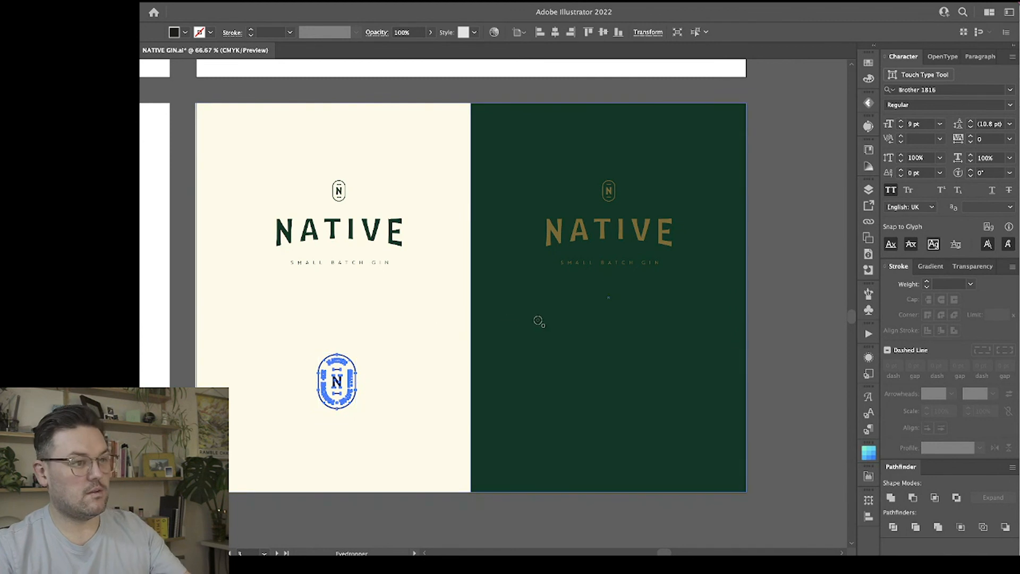
# Recolour the cream panel's badge in the panel green and place a copy level with it on the green panel.
pyautogui.click(428, 472)
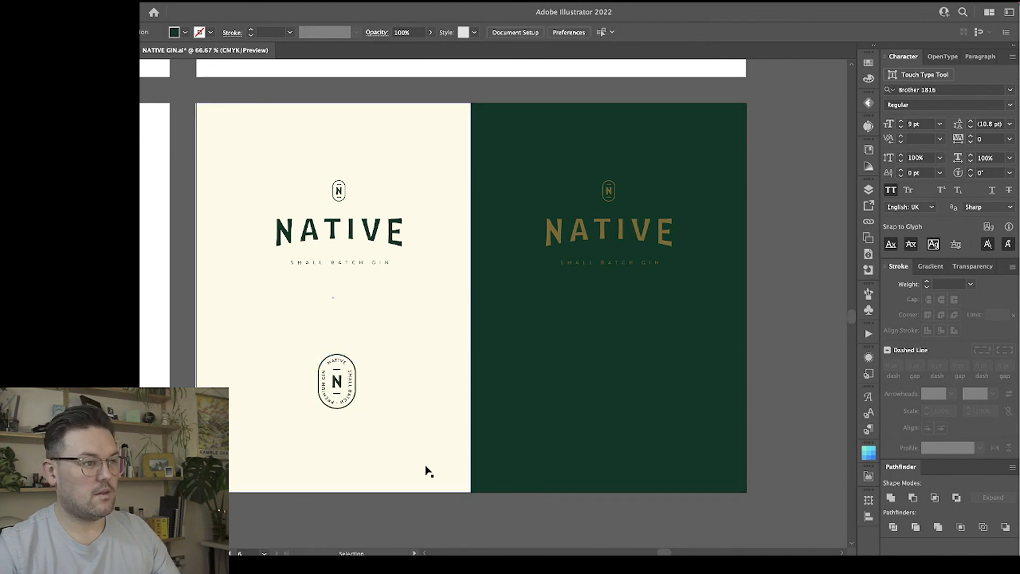
pyautogui.click(338, 383)
pyautogui.moveTo(338, 383); pyautogui.dragTo(604, 364)
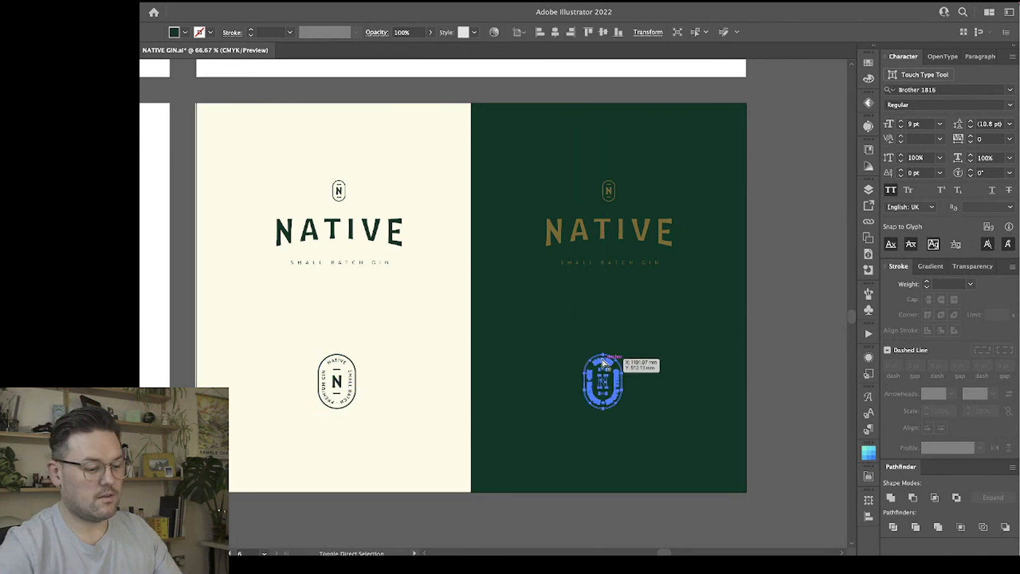
# Apply the gold of the NATIVE wordmark to the badge on the green panel using the Eyedropper.
pyautogui.press('i')
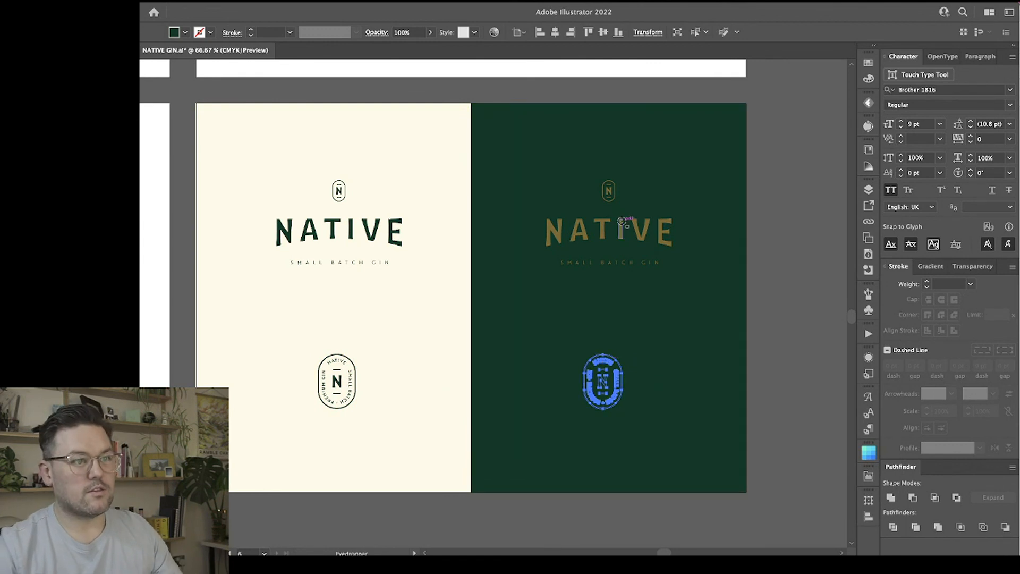
pyautogui.press('v')
pyautogui.click(771, 201)
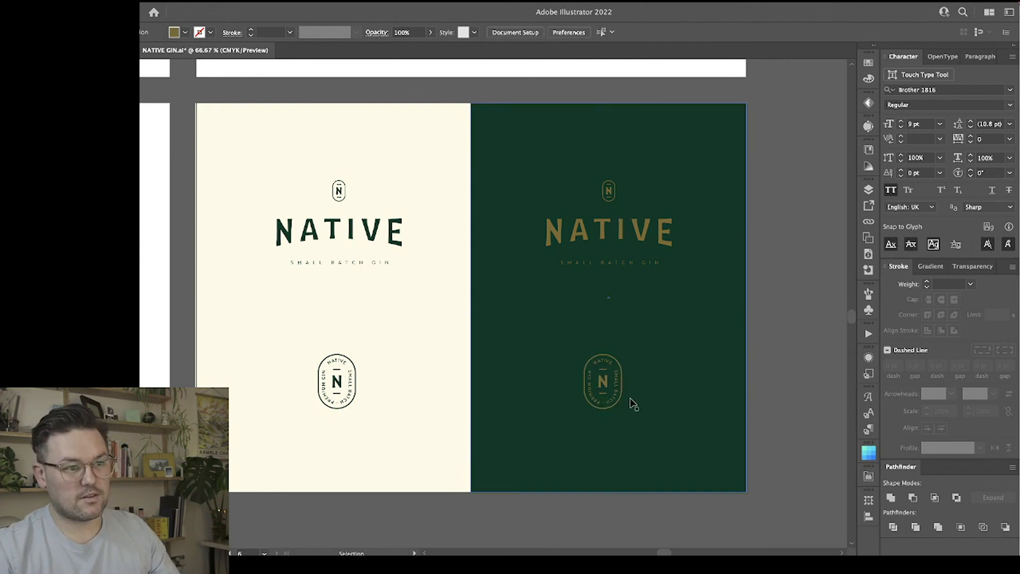
# Align the gold badge and the gold lockup on the green panel to their shared horizontal centre.
pyautogui.click(604, 383)
pyautogui.keyDown('shift'); pyautogui.click(621, 230); pyautogui.keyUp('shift')
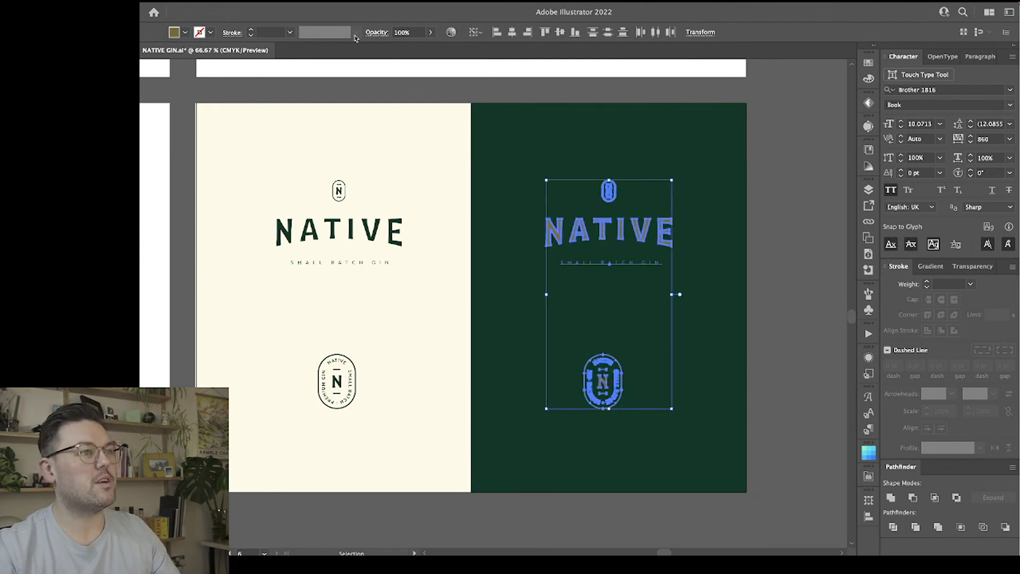
pyautogui.click(506, 34)
pyautogui.click(770, 285)
pyautogui.hscroll(2, 769, 285)
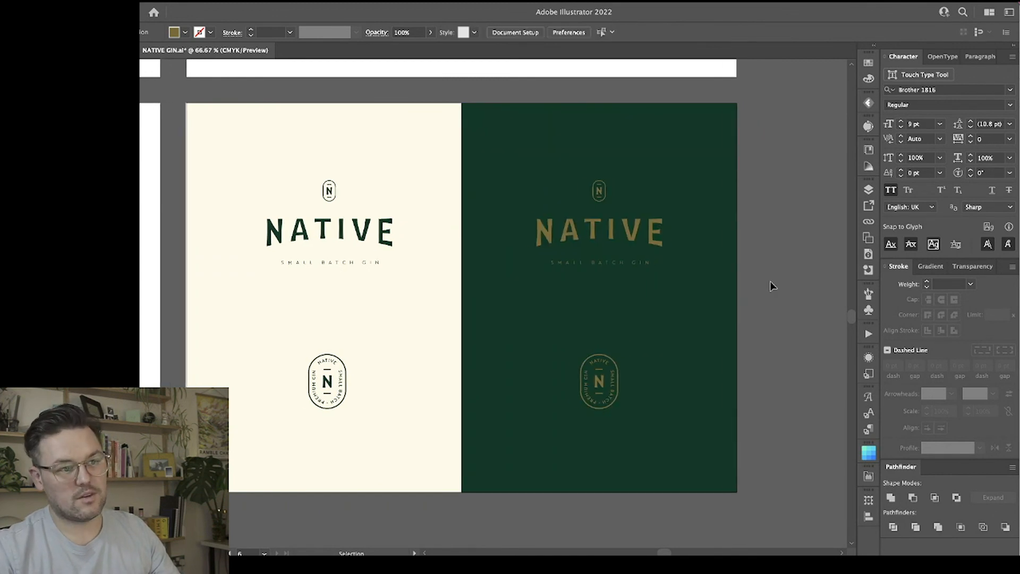
pyautogui.hscroll(-2, 770, 286)
pyautogui.scroll(1, 770, 285)
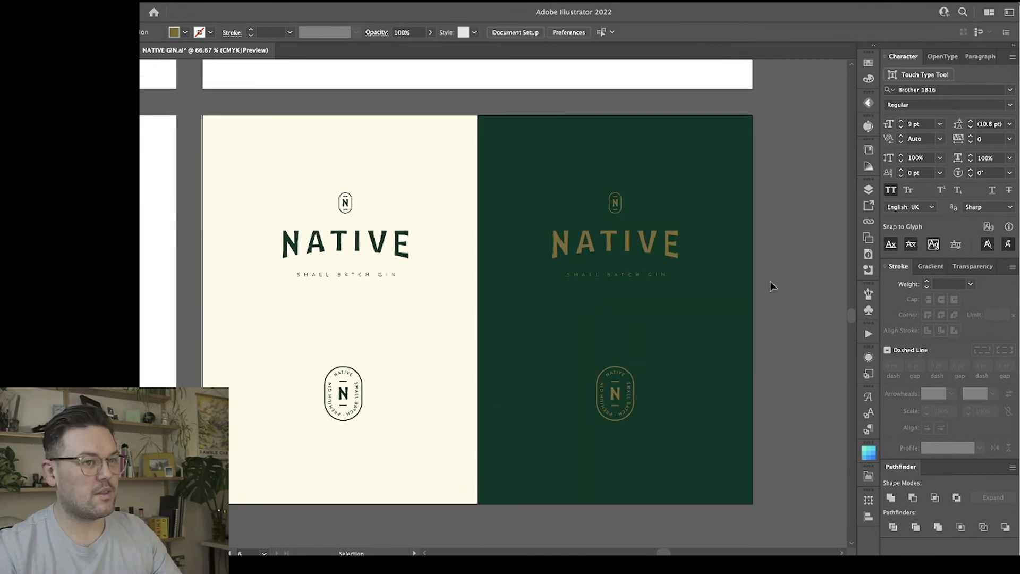
# Move both lockups straight down together and shift both badges slightly up, tightening the gap between them on each panel.
pyautogui.click(399, 244)
pyautogui.keyDown('shift'); pyautogui.click(584, 247); pyautogui.keyUp('shift')
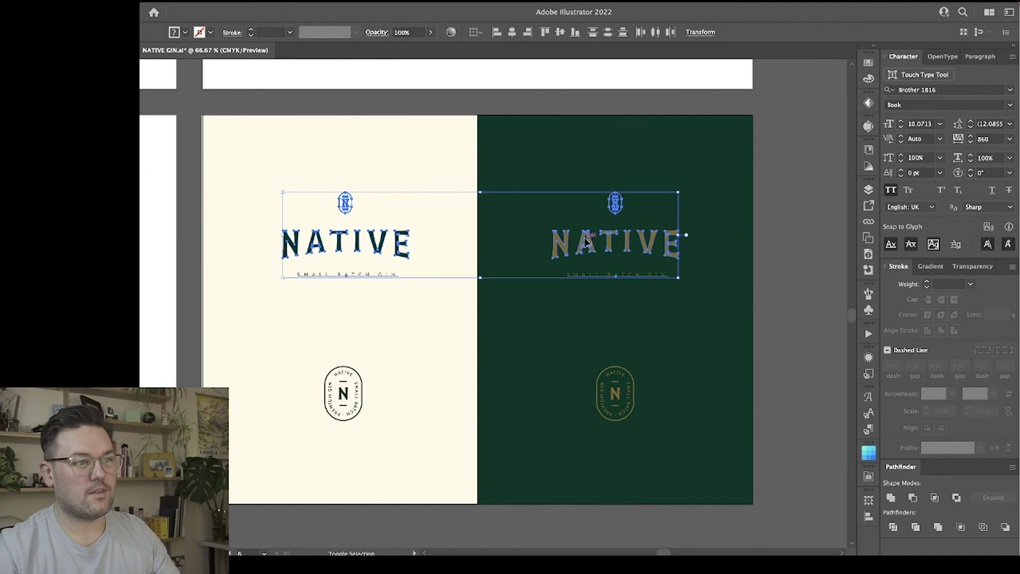
pyautogui.moveTo(585, 247); pyautogui.dragTo(584, 272)
pyautogui.click(340, 418)
pyautogui.keyDown('shift'); pyautogui.click(615, 396); pyautogui.keyUp('shift')
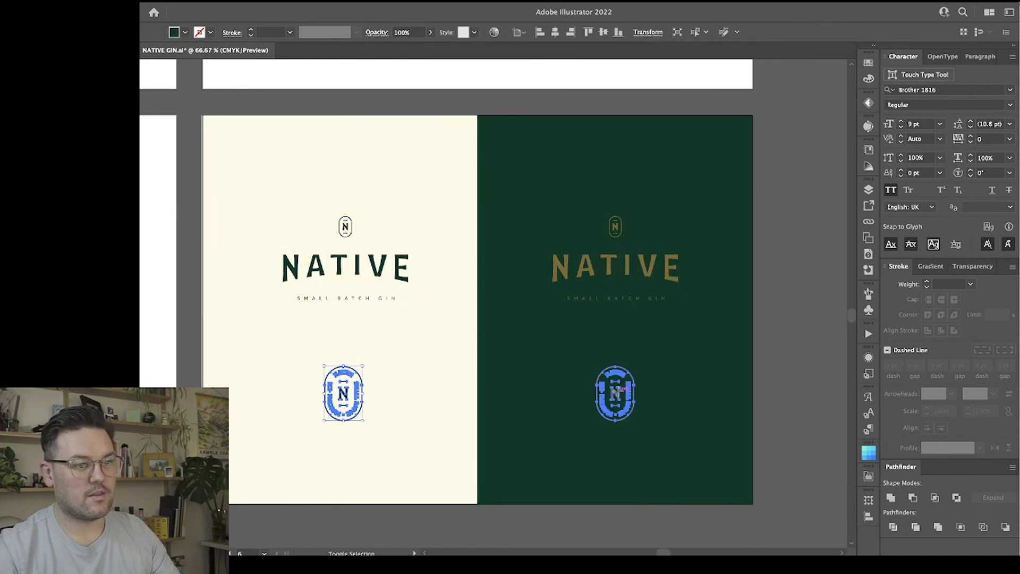
pyautogui.moveTo(619, 399); pyautogui.dragTo(618, 392)
pyautogui.click(782, 303)
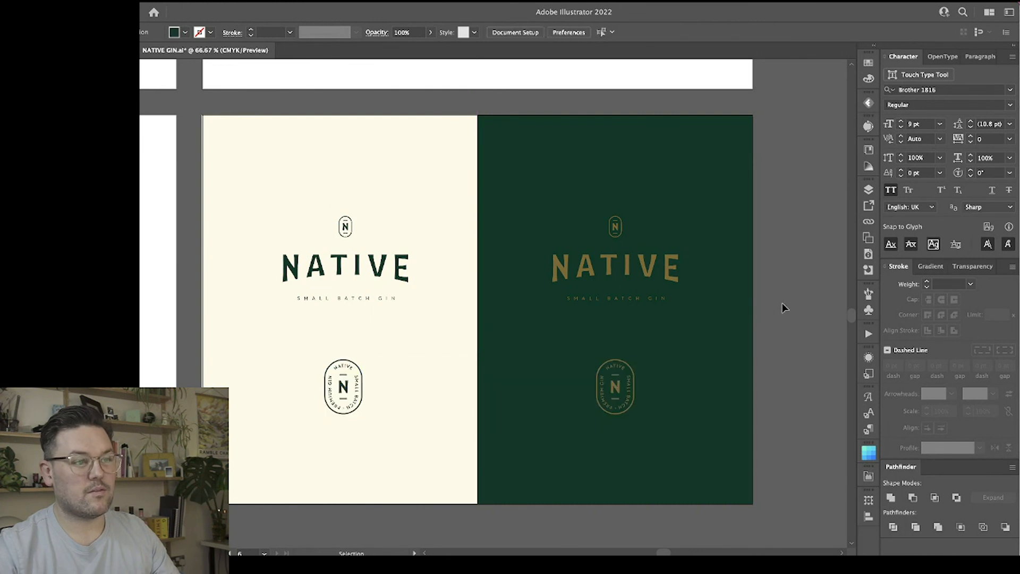
# Copy the three botanical photos from the mood board artboard and place the copies on the canvas beside the green panel.
pyautogui.hotkey('ctrl', '-')
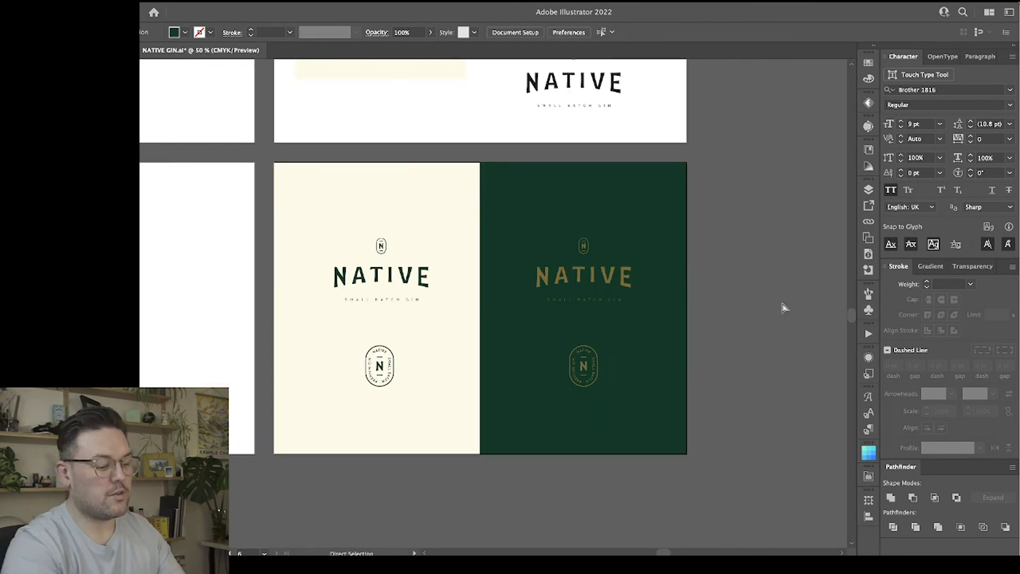
pyautogui.hotkey('ctrl', '-')
pyautogui.scroll(5, 706, 323)
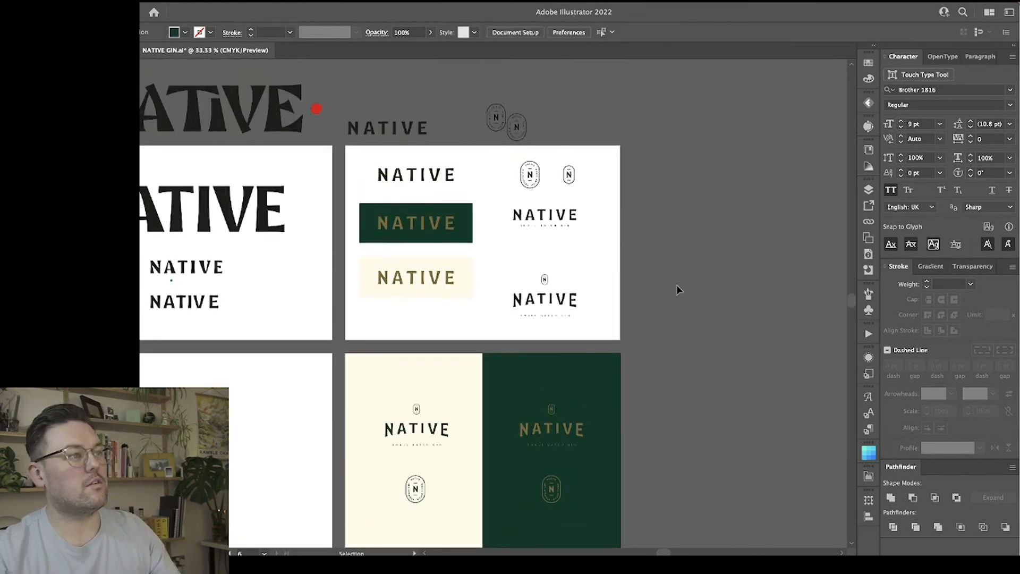
pyautogui.hscroll(-8, 678, 289)
pyautogui.hscroll(-9, 678, 288)
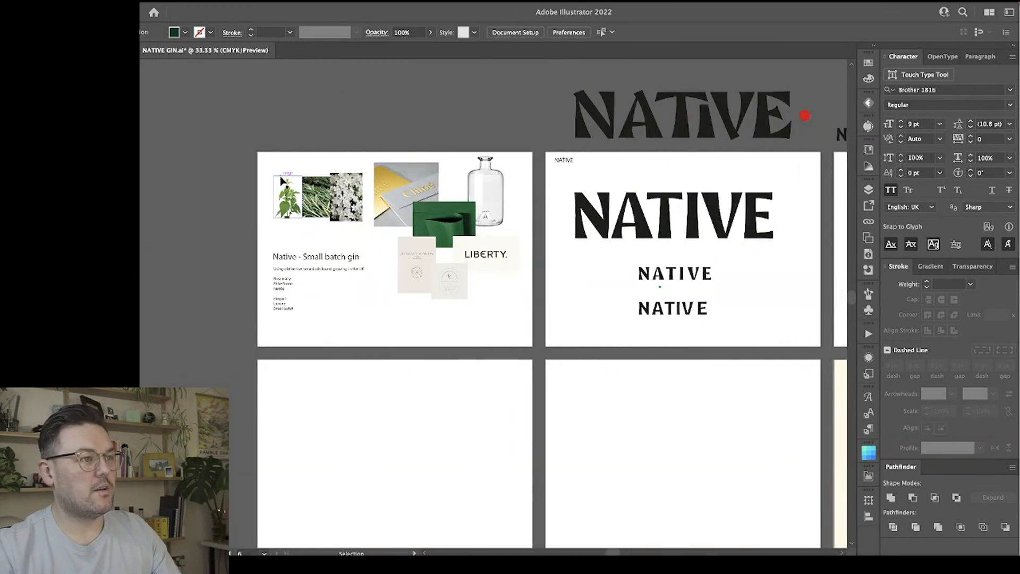
pyautogui.moveTo(282, 159); pyautogui.dragTo(354, 235)
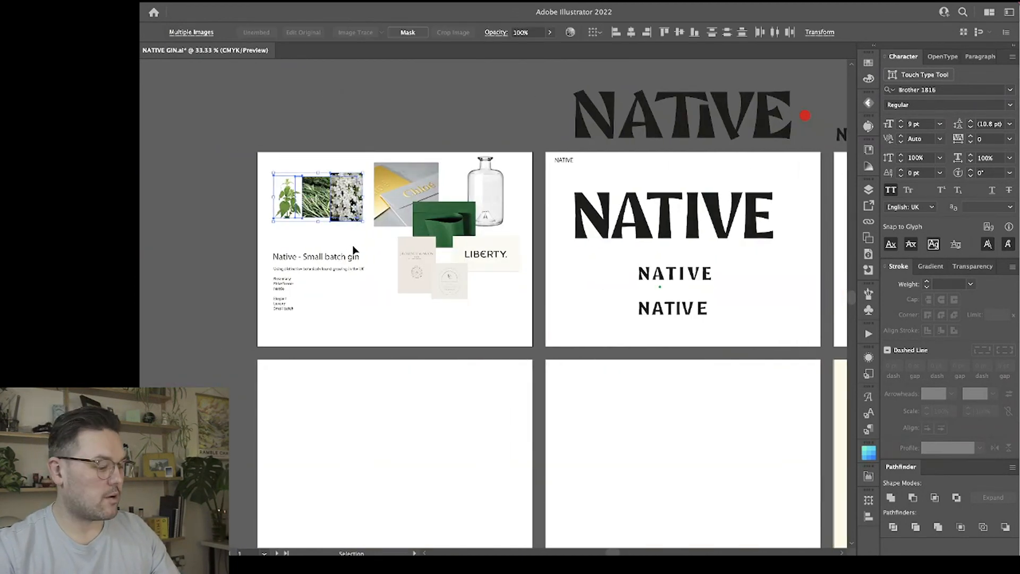
pyautogui.hscroll(1, 354, 250)
pyautogui.press('v')
pyautogui.scroll(-5, 367, 258)
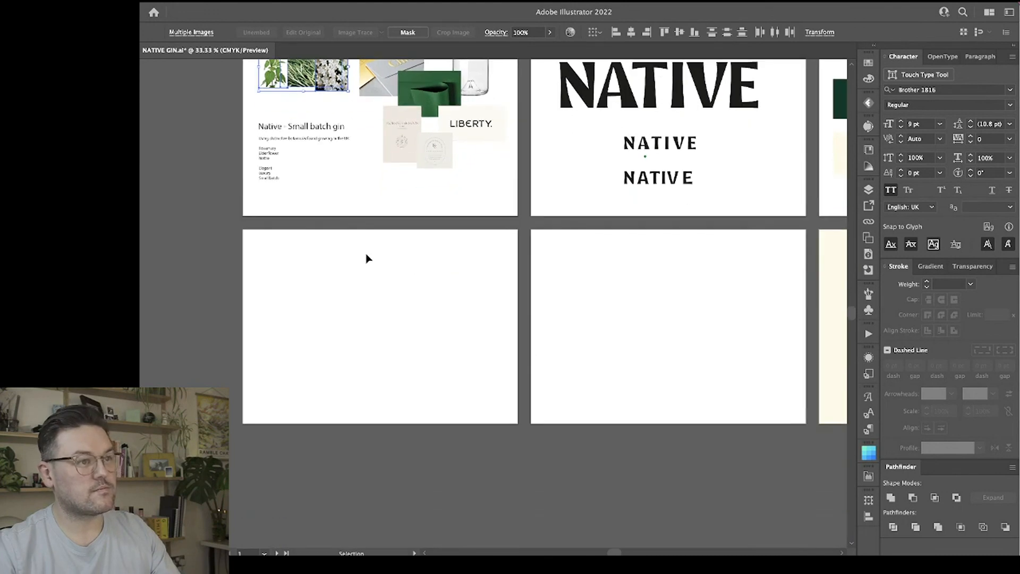
pyautogui.hscroll(17, 367, 257)
pyautogui.hscroll(6, 367, 255)
pyautogui.press('super+v')
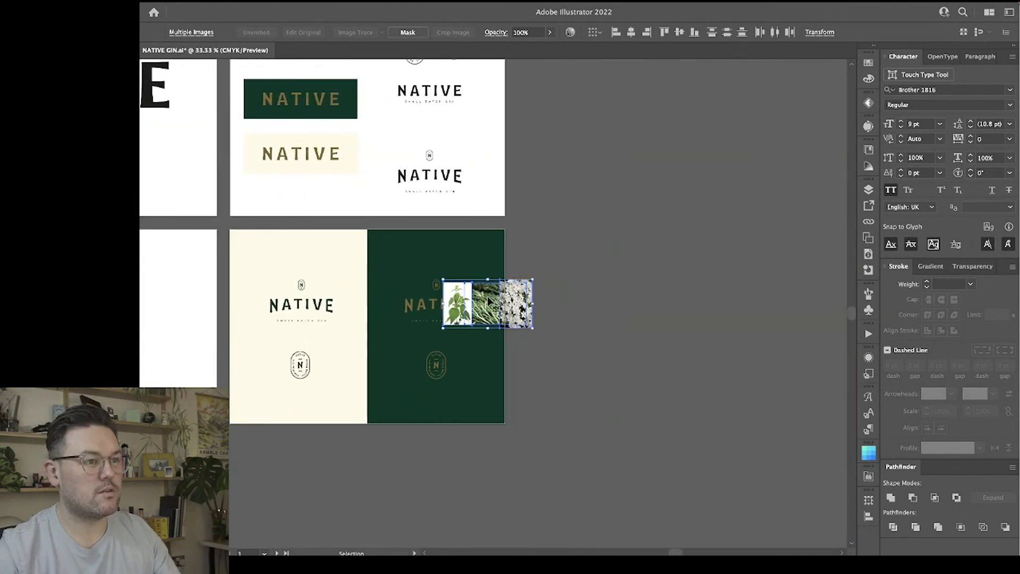
pyautogui.moveTo(489, 299); pyautogui.dragTo(565, 258)
# Compare the cream, green and gold brand colours with the botanical photos at 66.67% zoom.
pyautogui.press('super+equal')
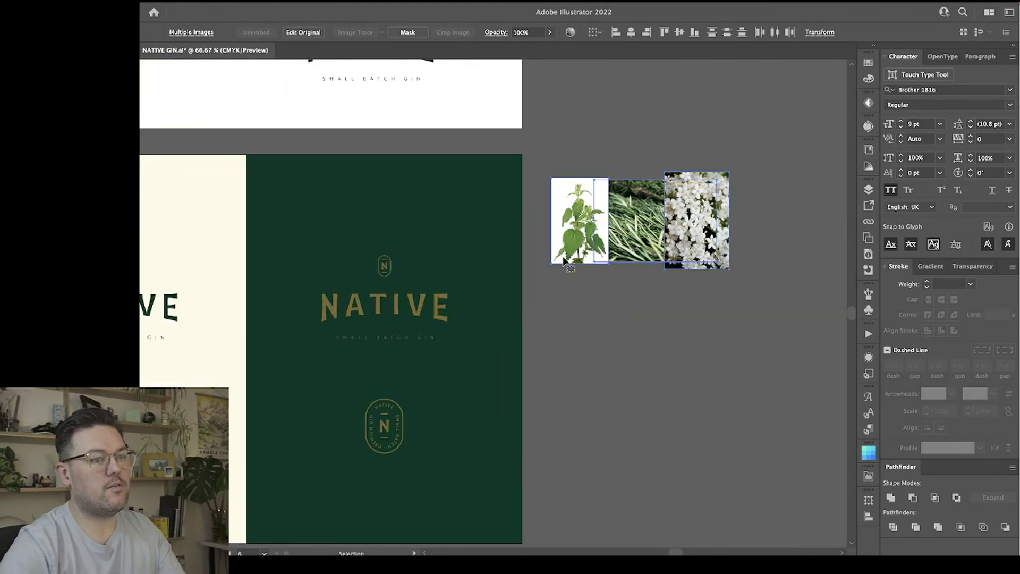
pyautogui.click(601, 354)
pyautogui.hscroll(-5, 594, 354)
pyautogui.click(228, 233)
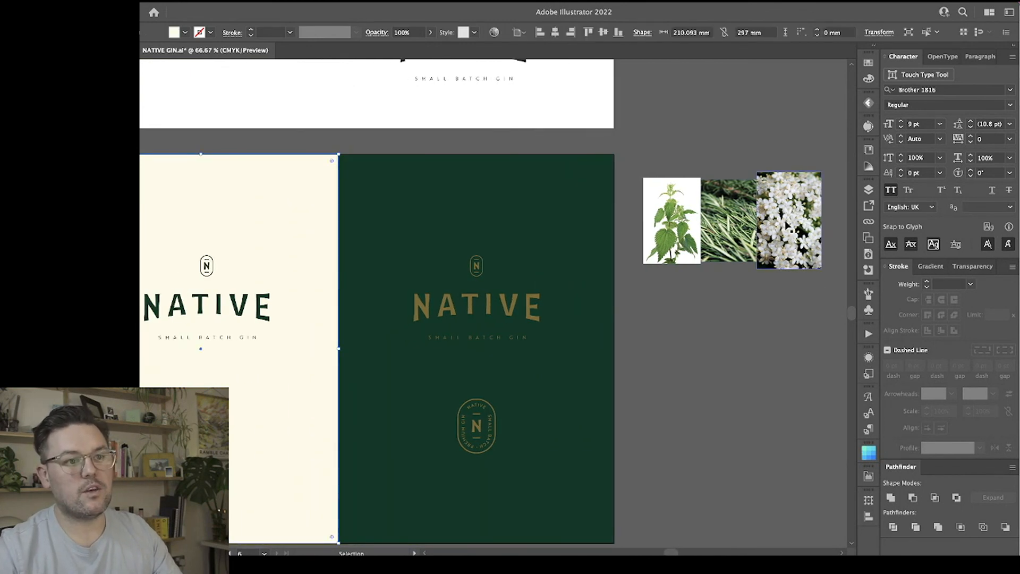
pyautogui.click(724, 357)
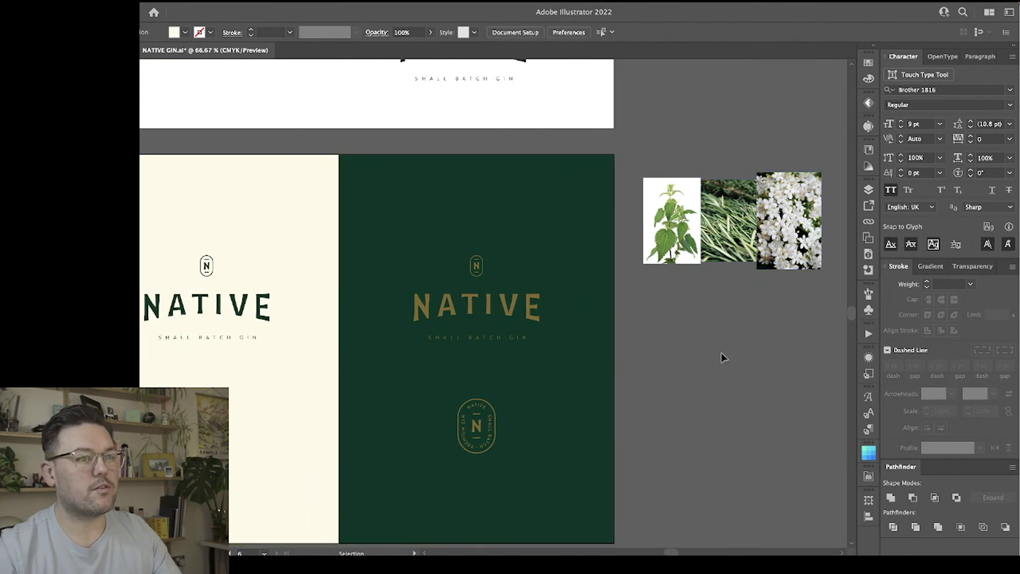
pyautogui.click(519, 291)
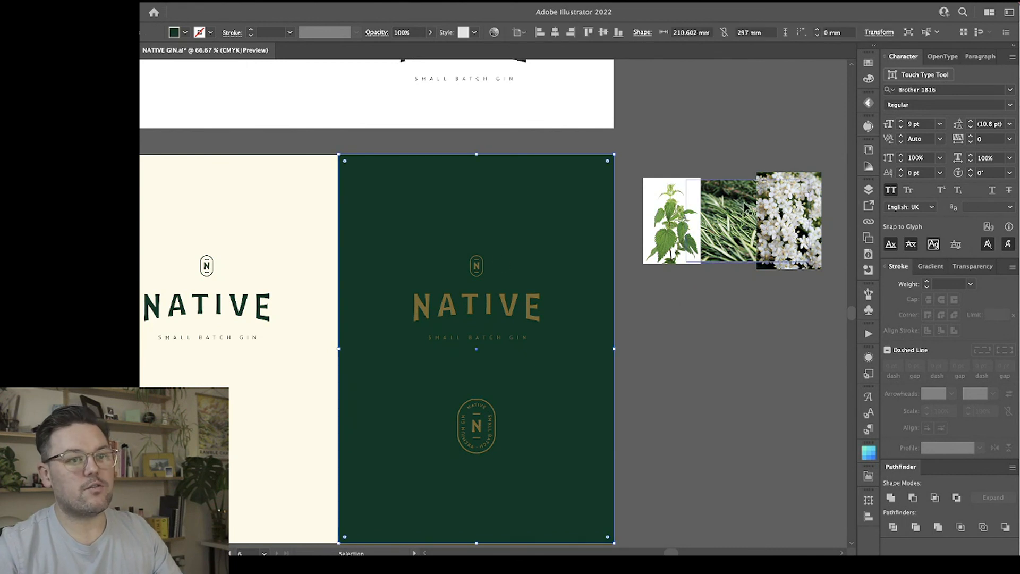
pyautogui.click(654, 372)
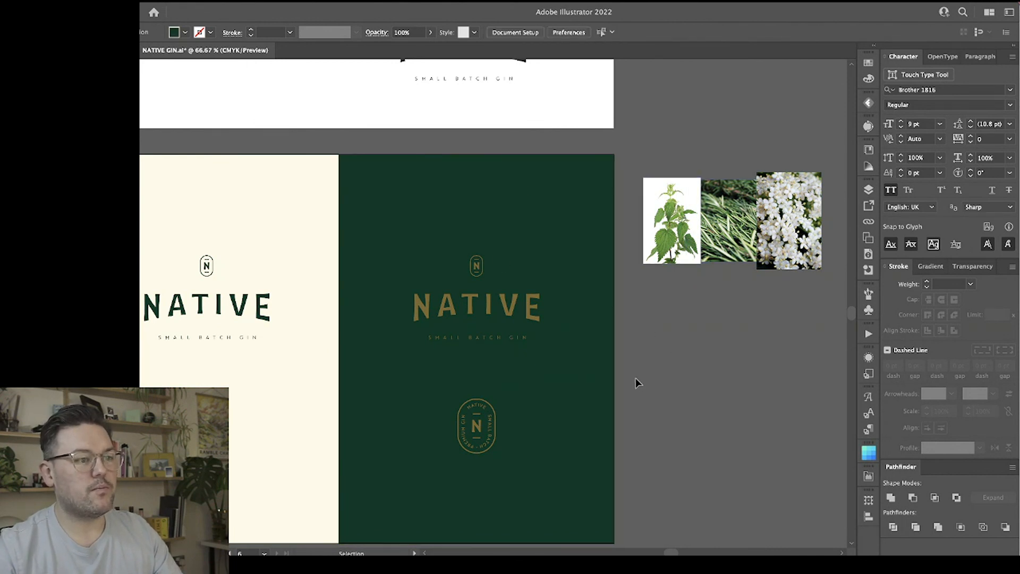
pyautogui.click(538, 307)
pyautogui.click(681, 327)
# Delete the three copied botanical photos beside the green panel.
pyautogui.press('super+minus')
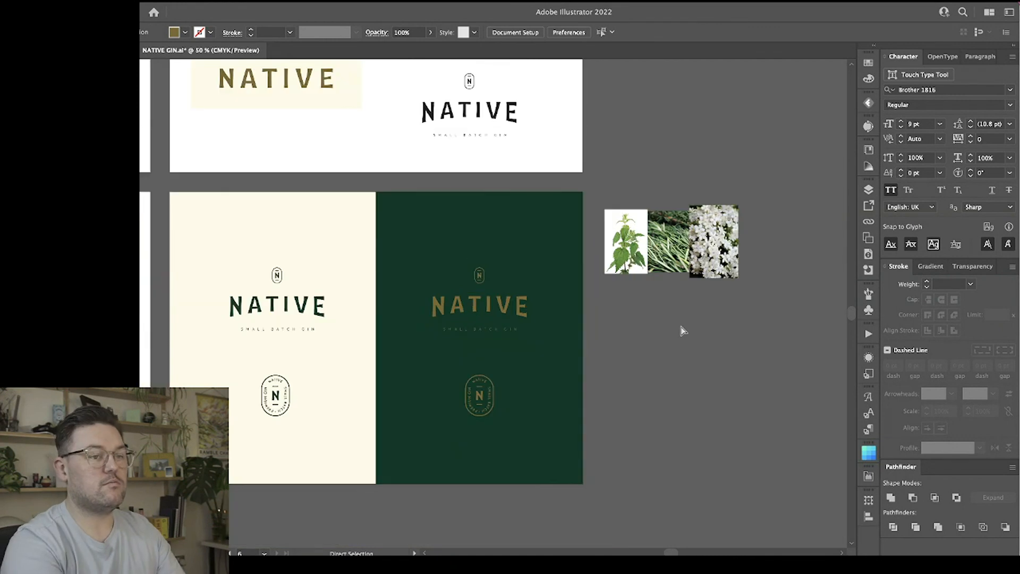
pyautogui.press('v')
pyautogui.click(616, 215)
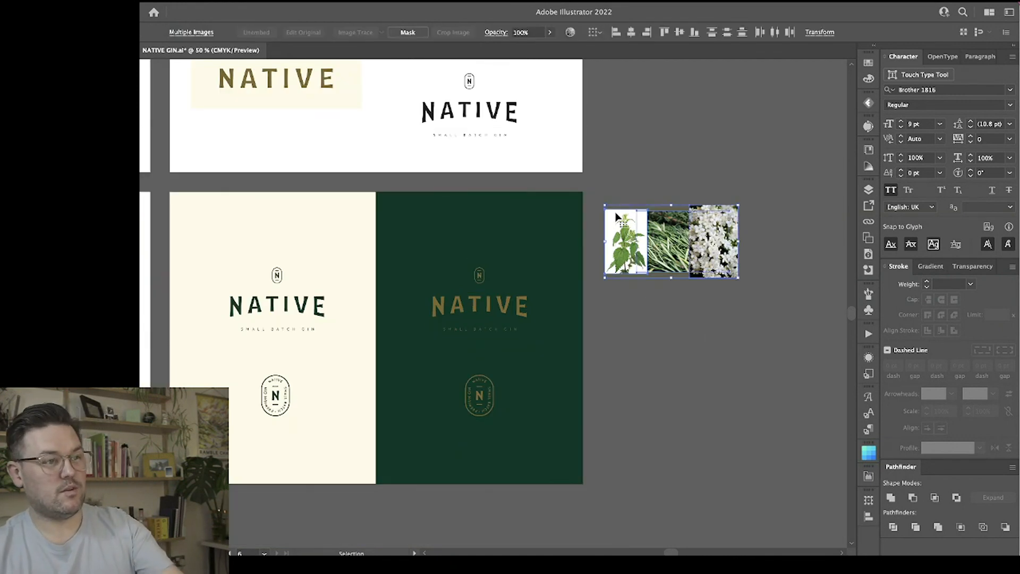
pyautogui.press('Delete')
# Review the finished cream and green panels against the mood board and the earlier wordmark and logo artboards.
pyautogui.press('super+minus')
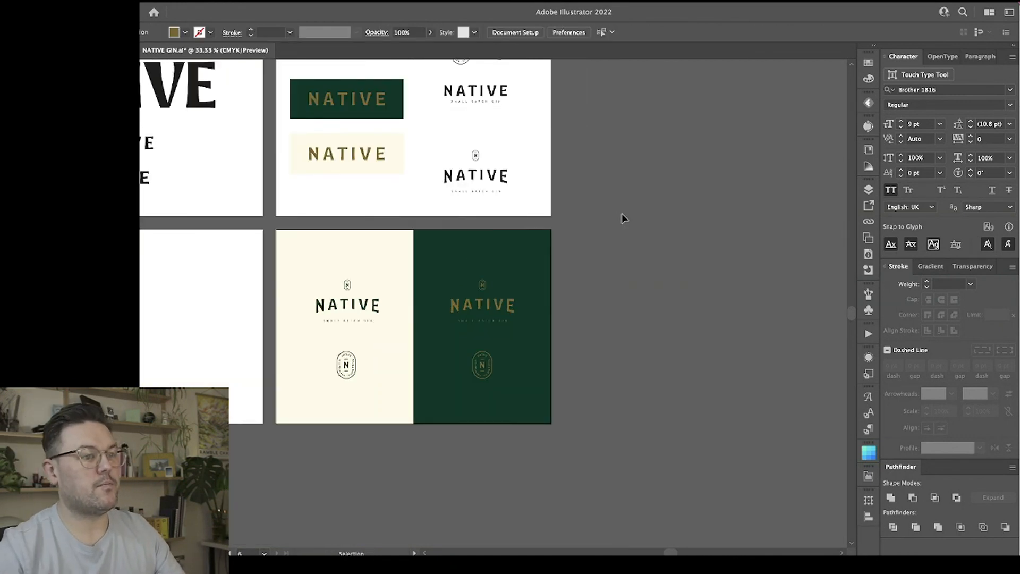
pyautogui.scroll(3, 624, 218)
pyautogui.hscroll(-5, 624, 218)
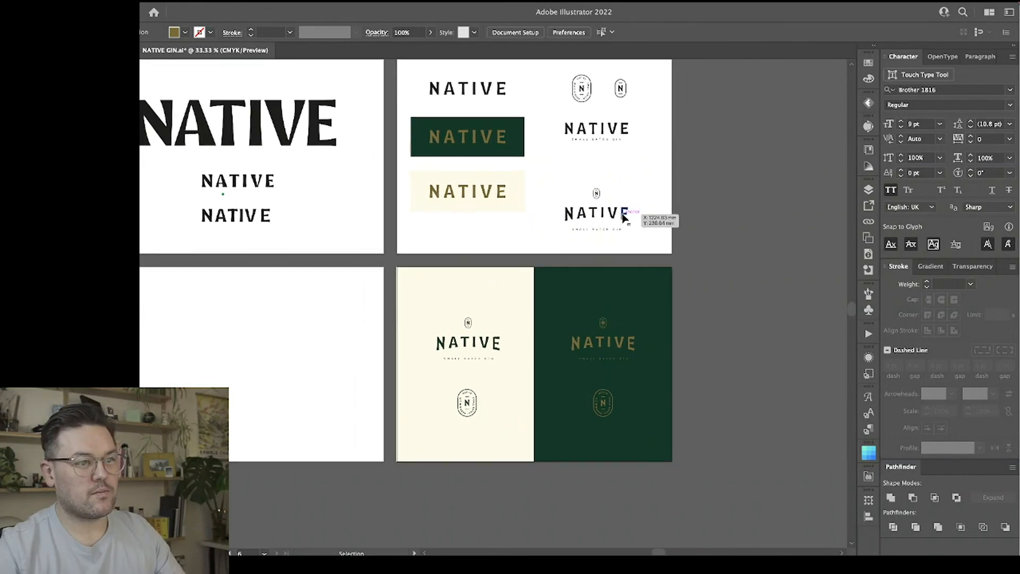
pyautogui.scroll(2, 624, 217)
pyautogui.hscroll(-2, 623, 218)
pyautogui.hscroll(-2, 624, 218)
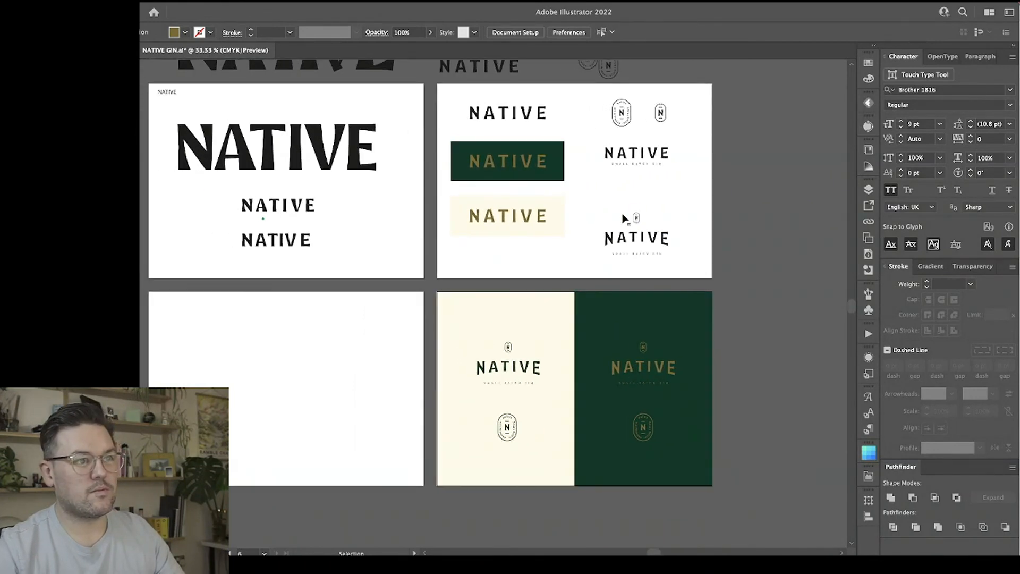
pyautogui.hscroll(-10, 625, 218)
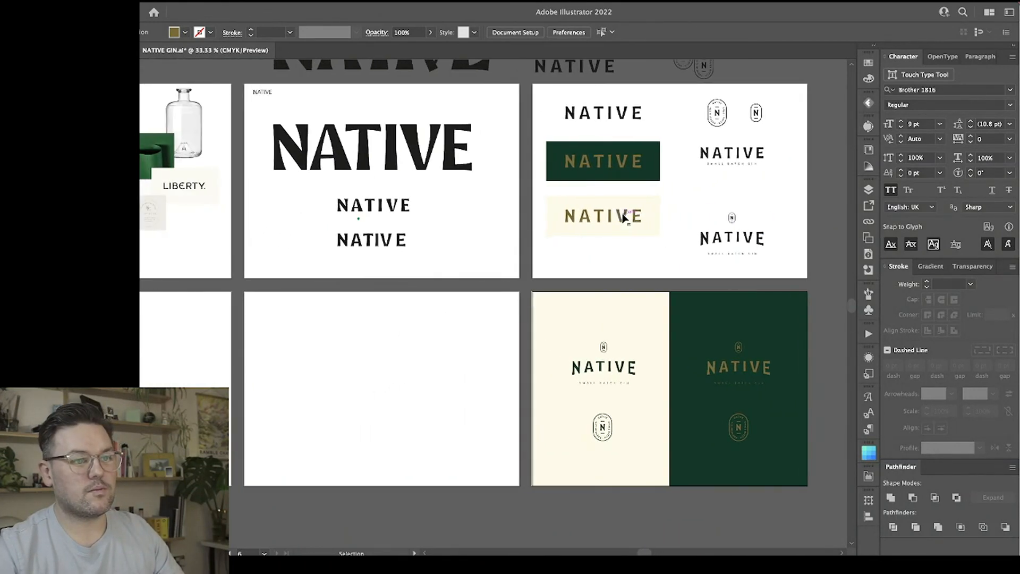
pyautogui.hscroll(-3, 624, 219)
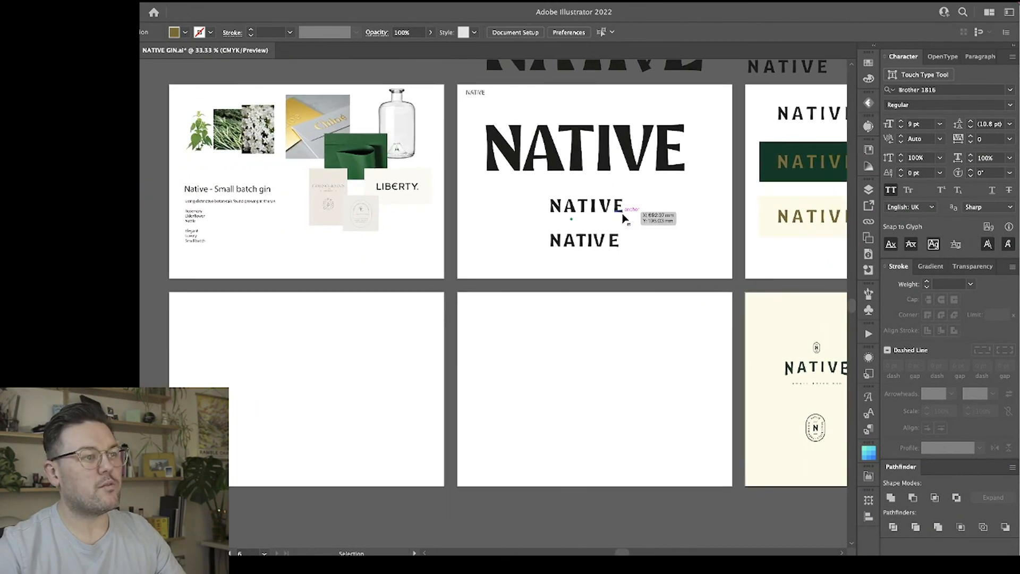
pyautogui.hscroll(14, 625, 219)
pyautogui.hscroll(-10, 625, 219)
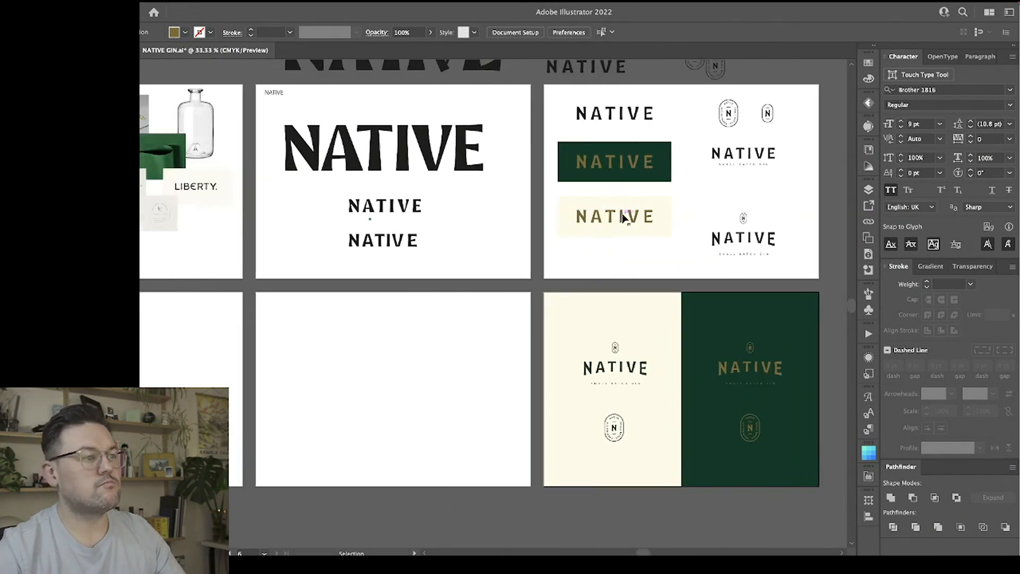
pyautogui.hscroll(14, 625, 219)
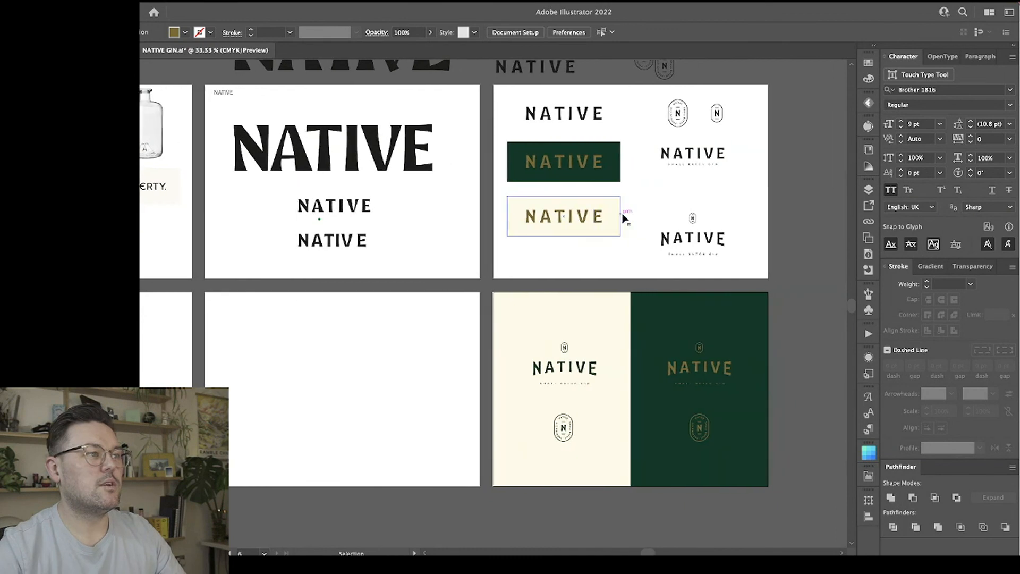
pyautogui.scroll(-1, 623, 215)
pyautogui.hscroll(-16, 623, 218)
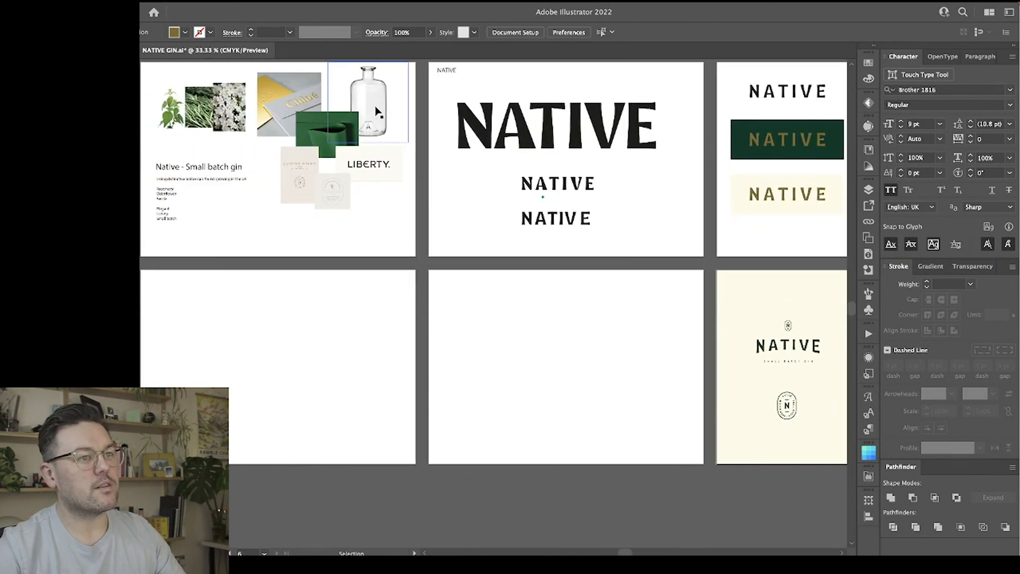
pyautogui.hscroll(14, 428, 283)
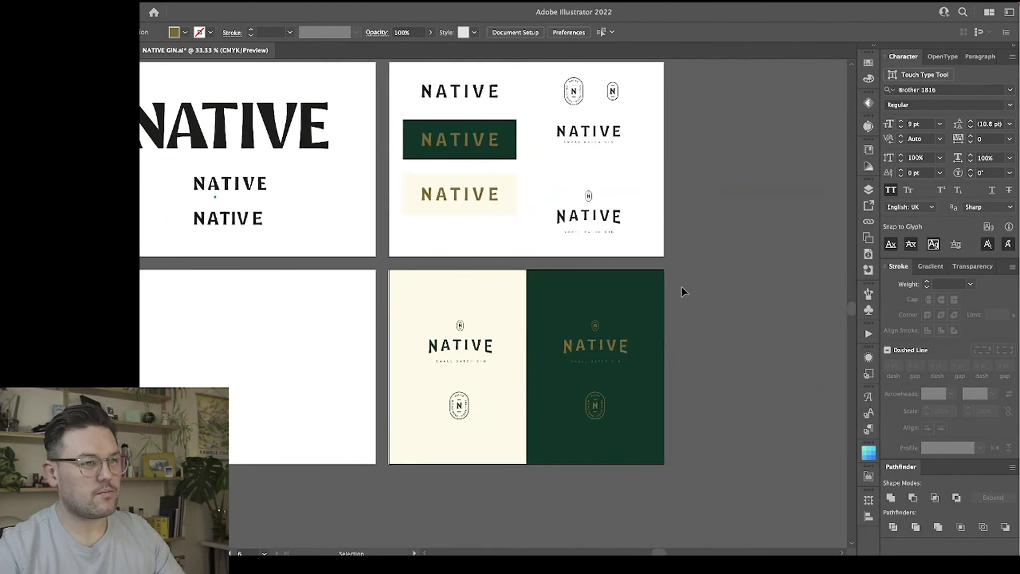
pyautogui.scroll(-1, 716, 266)
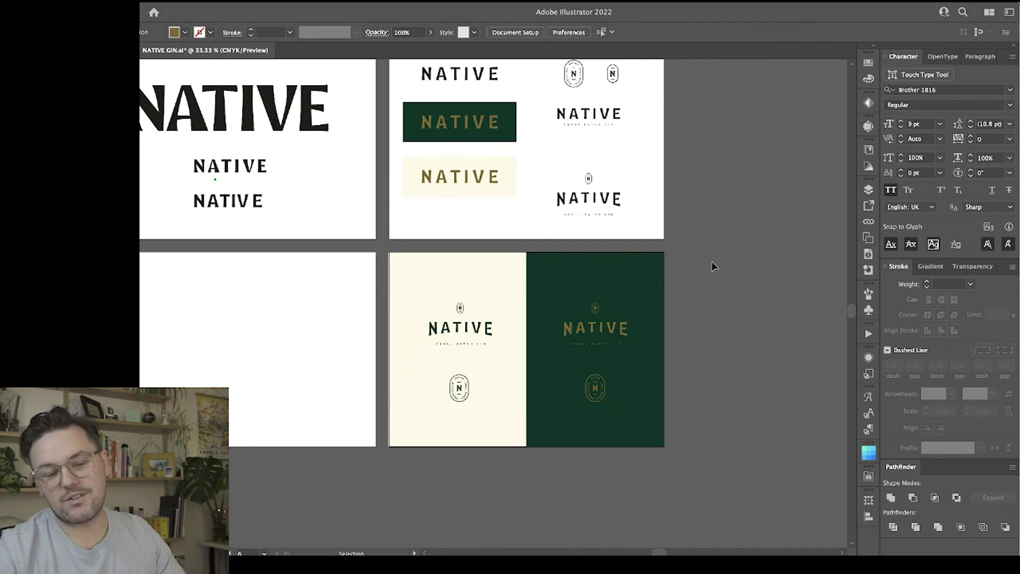
pyautogui.press('super+equal')
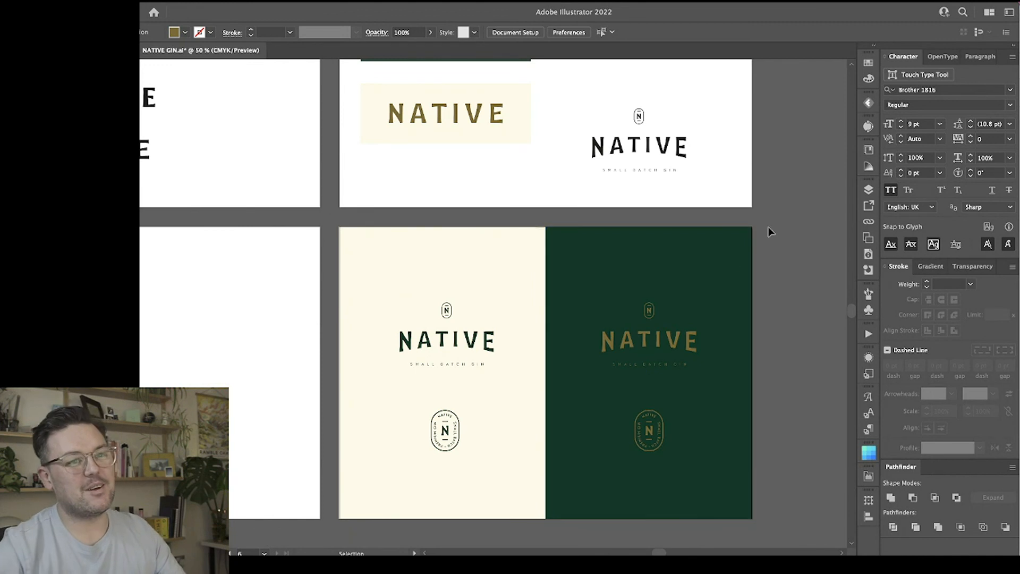
pyautogui.hscroll(5, 777, 240)
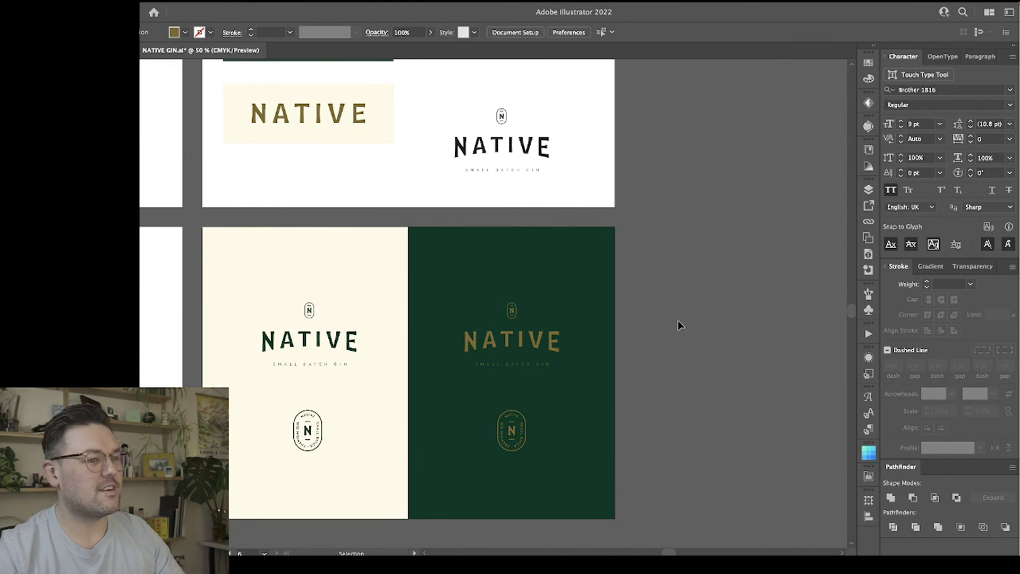
pyautogui.scroll(-3, 681, 325)
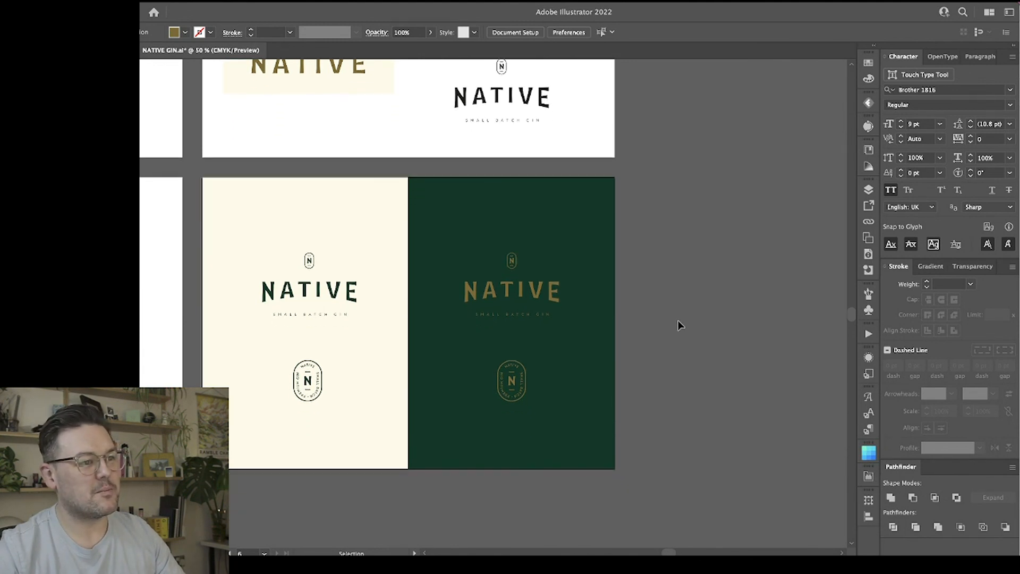
pyautogui.click(608, 204)
pyautogui.click(658, 212)
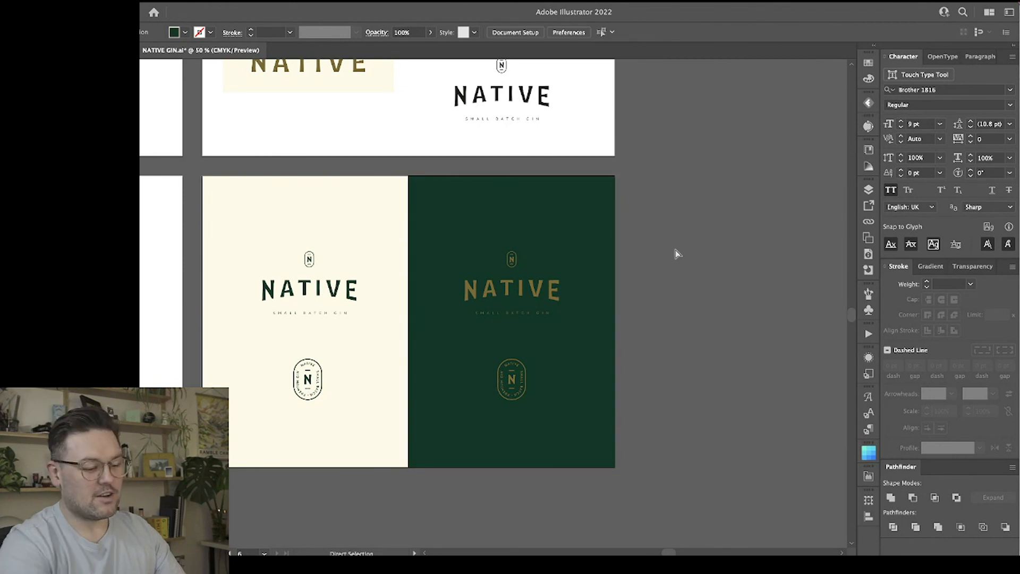
pyautogui.hotkey('ctrl', '-')
pyautogui.click(520, 258)
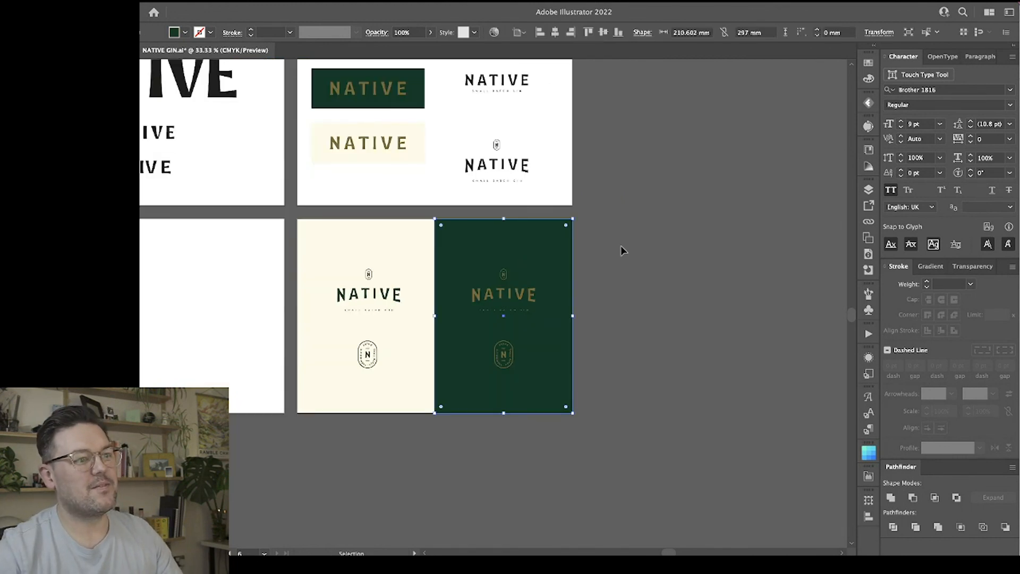
pyautogui.click(621, 250)
pyautogui.click(550, 247)
pyautogui.click(632, 240)
pyautogui.click(539, 235)
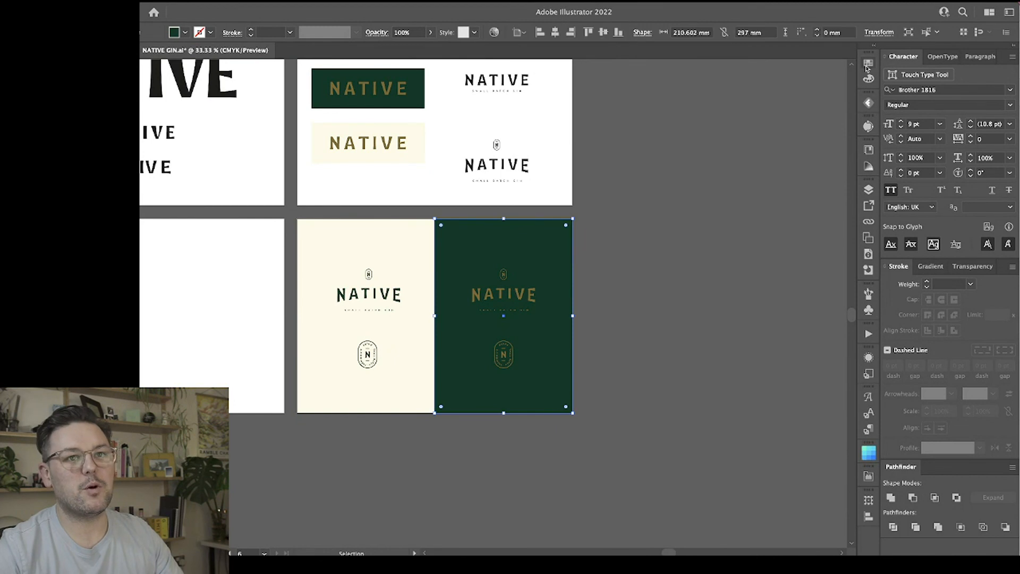
pyautogui.click(600, 218)
# Try a bluer shade on the green panel by reducing its fill's yellow value to 64%.
pyautogui.click(557, 233)
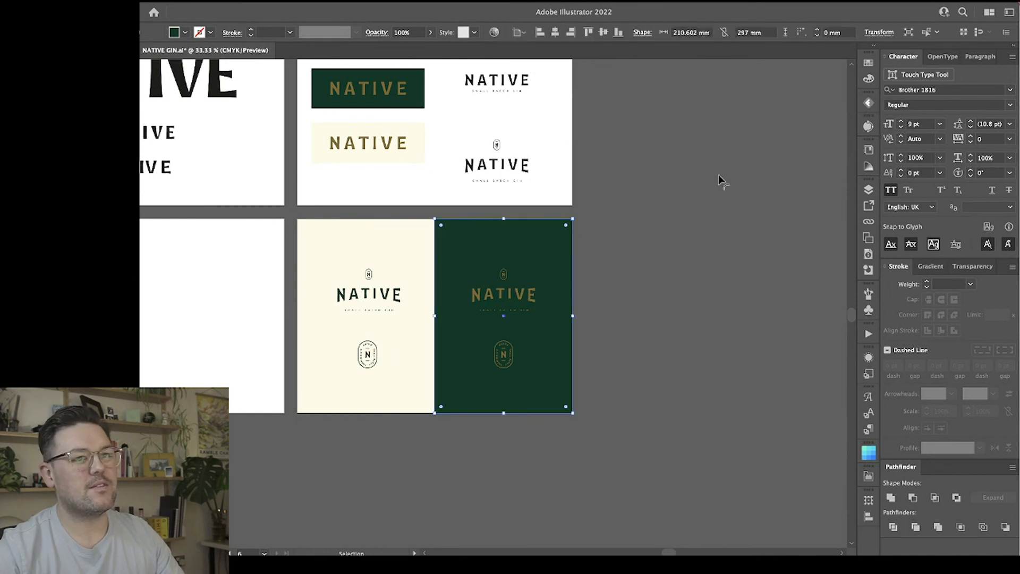
pyautogui.click(869, 80)
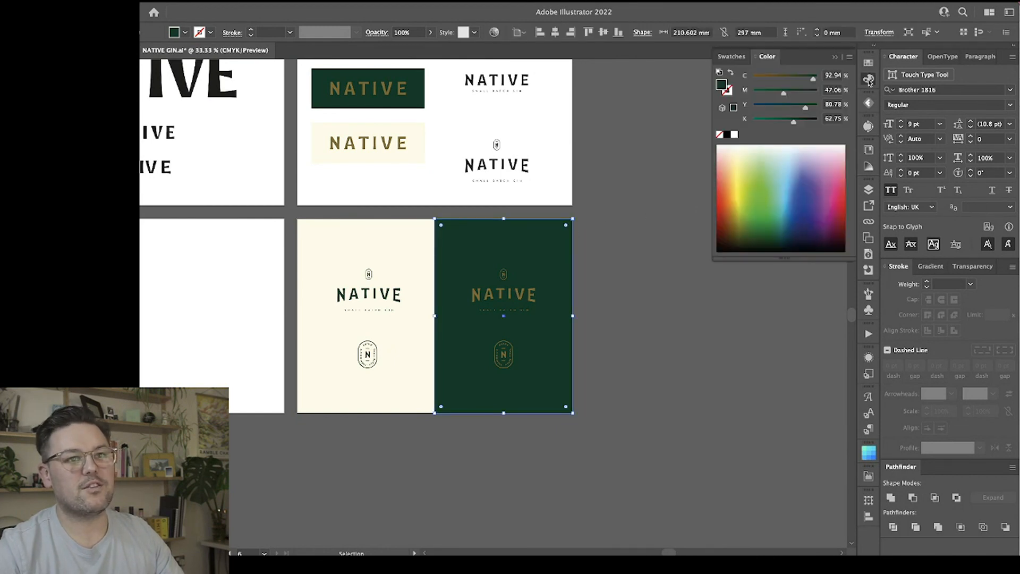
pyautogui.click(794, 107)
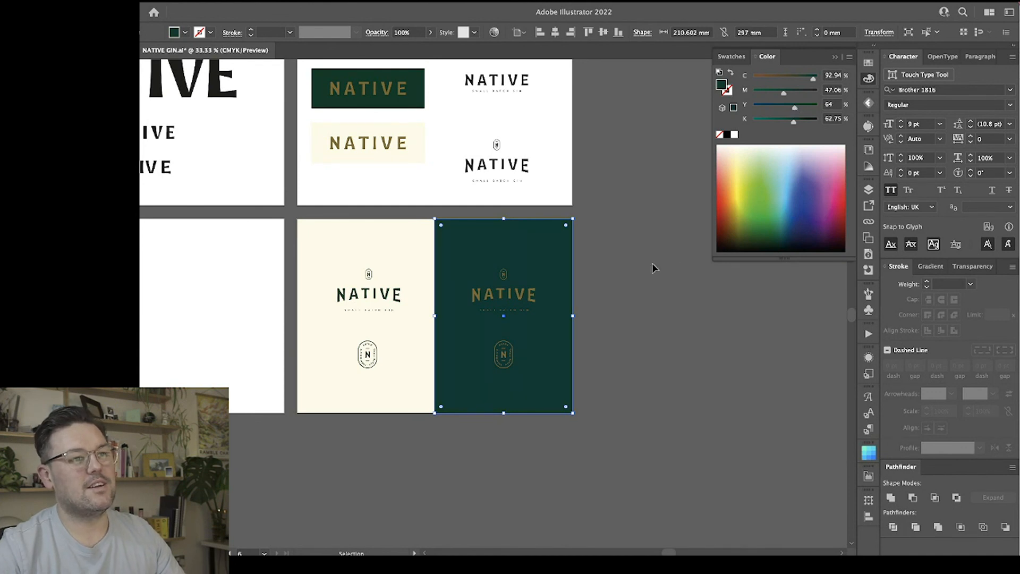
pyautogui.click(633, 234)
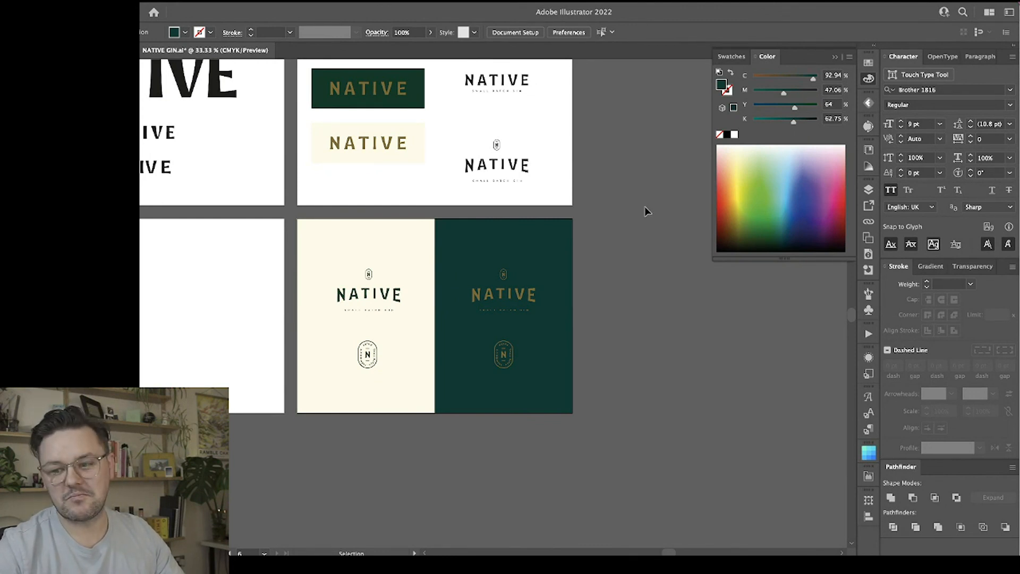
# Compare the recoloured green panel with the neighbouring artboards and undo its yellow value changes.
pyautogui.hscroll(-1, 639, 211)
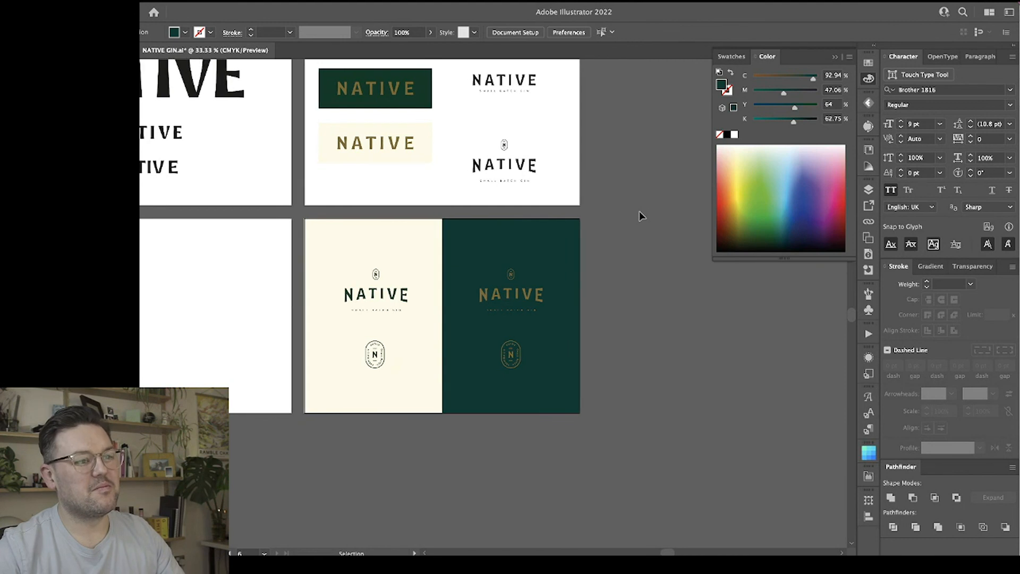
pyautogui.scroll(2, 640, 212)
pyautogui.hscroll(-1, 640, 211)
pyautogui.scroll(-2, 639, 212)
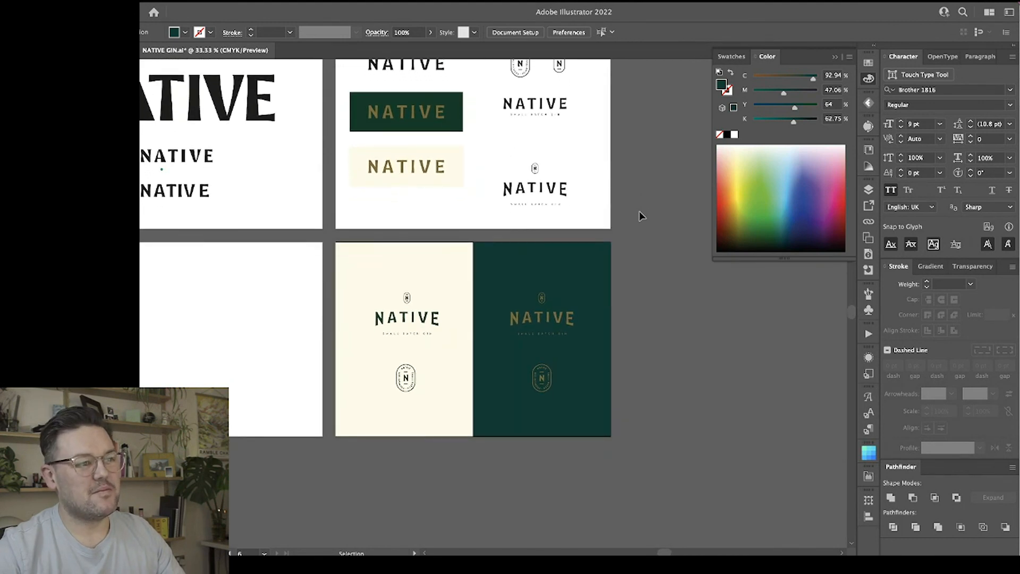
pyautogui.press('a')
pyautogui.press('v')
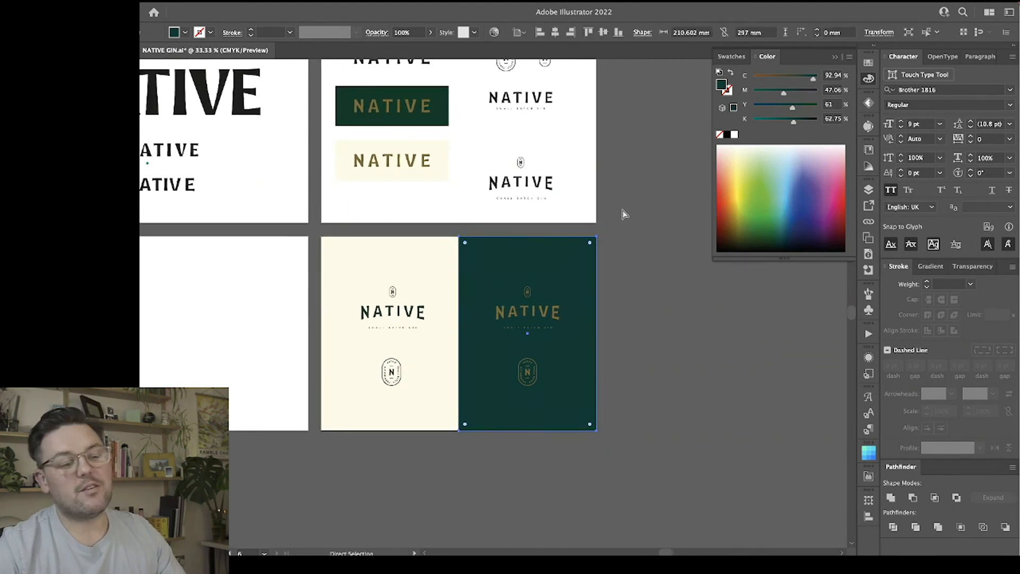
pyautogui.click(624, 213)
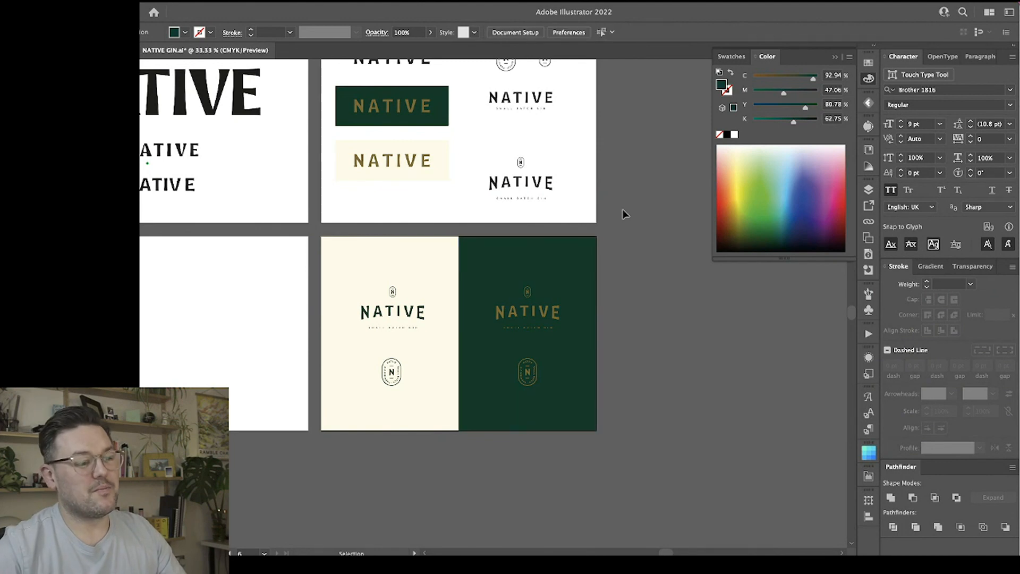
# Copy the glass bottle photo from the mood board and place the copy on the empty artboard beside the cream panel.
pyautogui.hotkey('ctrl', '-')
pyautogui.hotkey('ctrl', '+')
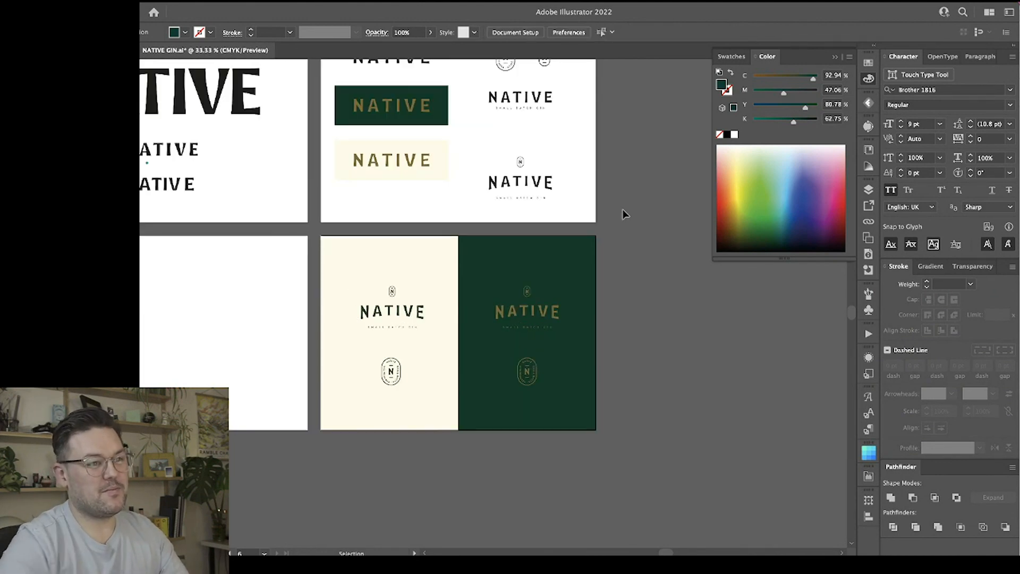
pyautogui.hscroll(-8, 629, 212)
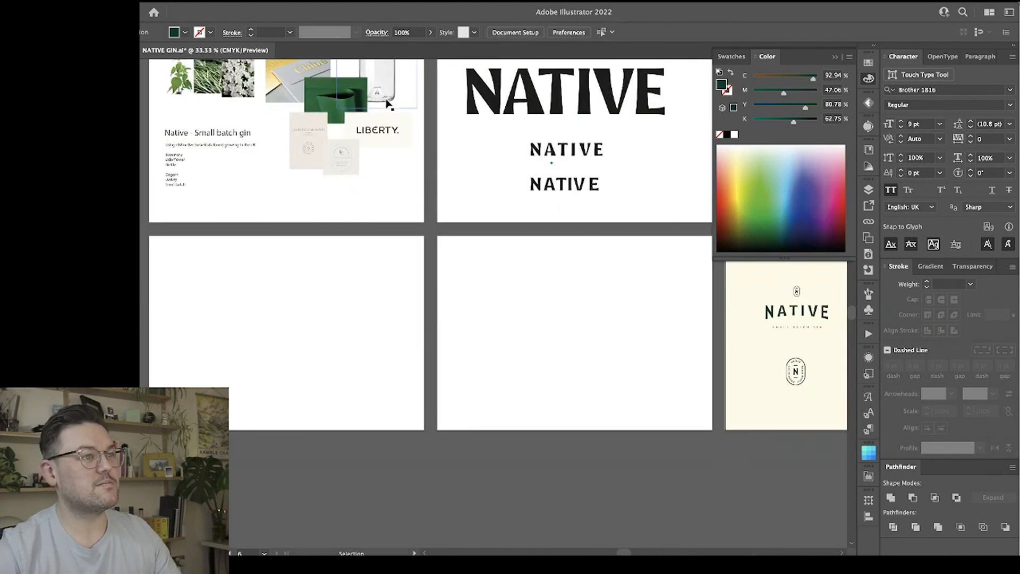
pyautogui.moveTo(390, 78); pyautogui.dragTo(647, 347)
pyautogui.click(614, 269)
pyautogui.hscroll(1, 615, 270)
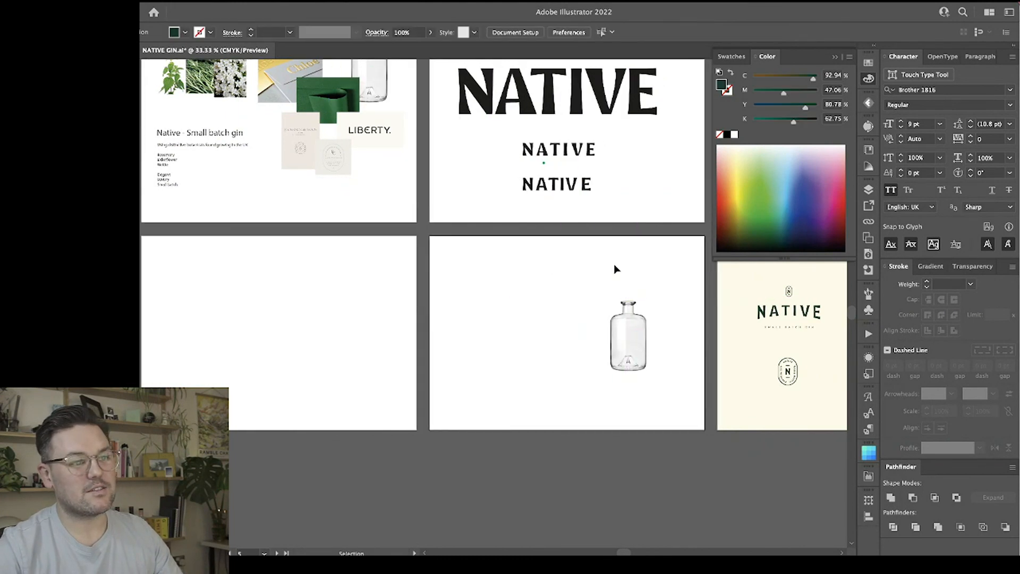
# Draw a brand-green rectangle about 129 mm by 54.5 mm across the body of the copied bottle as its label.
pyautogui.hscroll(6, 614, 264)
pyautogui.hotkey('ctrl', '+')
pyautogui.hotkey('ctrl', '+')
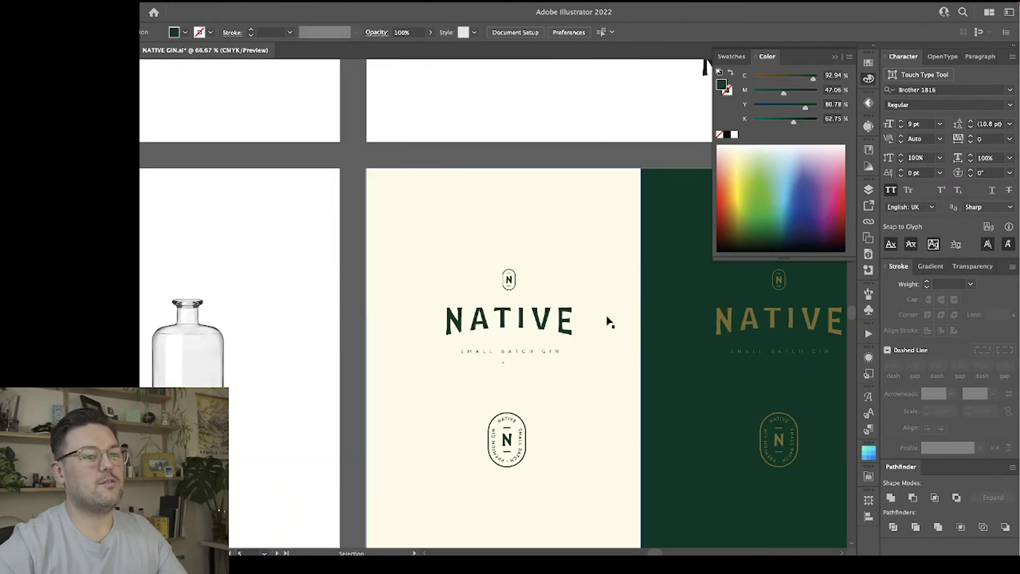
pyautogui.hscroll(-2, 610, 330)
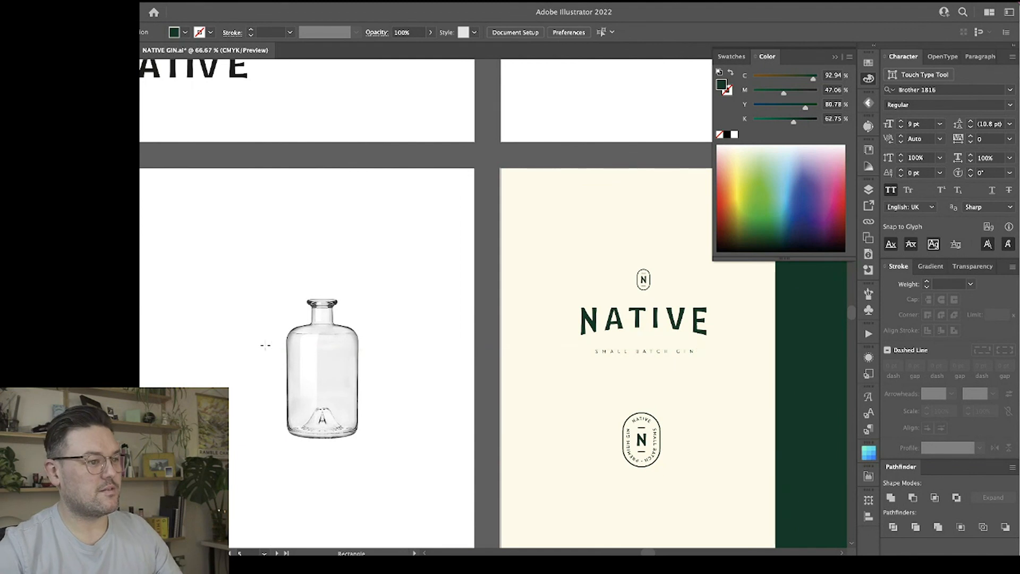
pyautogui.moveTo(247, 347)
pyautogui.mouseDown()
pyautogui.moveTo(420, 402)
pyautogui.moveTo(416, 418)
pyautogui.moveTo(367, 391)
pyautogui.mouseUp()
pyautogui.press('v')
pyautogui.click(425, 312)
pyautogui.click(407, 321)
# Copy the gold icon lockup from the green panel onto the bottle label and scale it to about 34.6 mm by 23.5 mm.
pyautogui.hscroll(4, 499, 327)
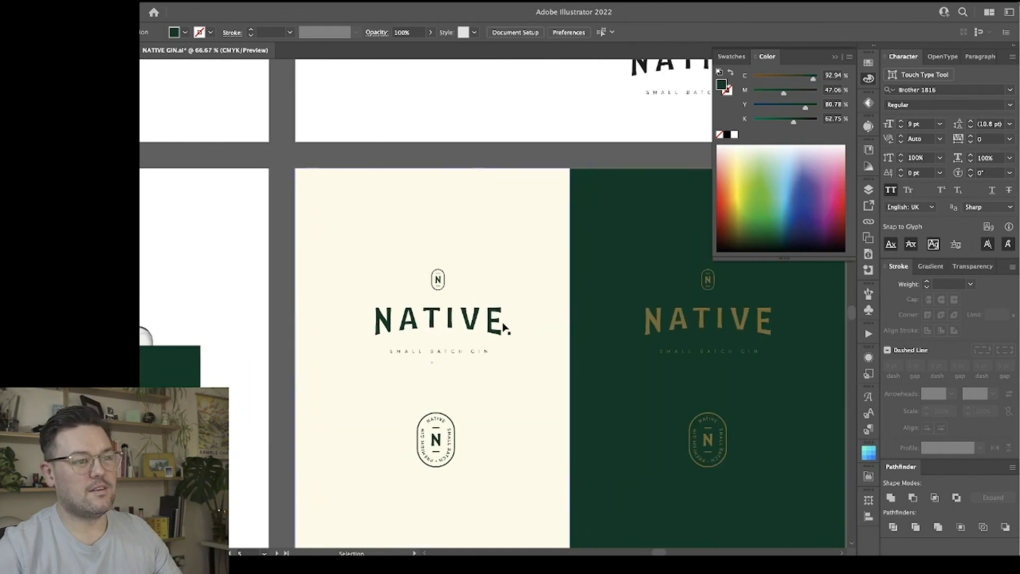
pyautogui.click(704, 323)
pyautogui.moveTo(704, 324); pyautogui.dragTo(177, 320)
pyautogui.hscroll(-5, 232, 312)
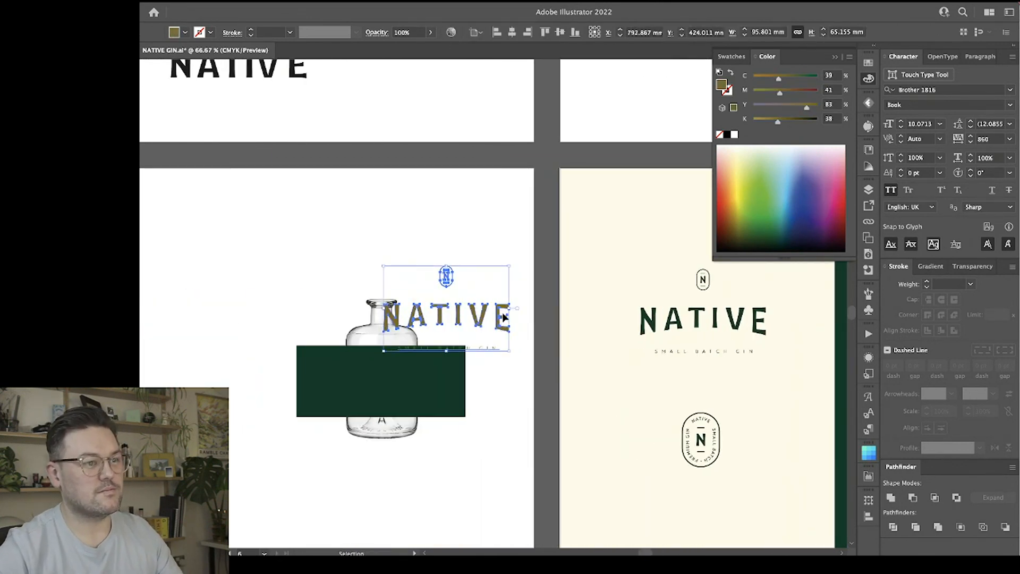
pyautogui.moveTo(509, 309); pyautogui.dragTo(395, 387)
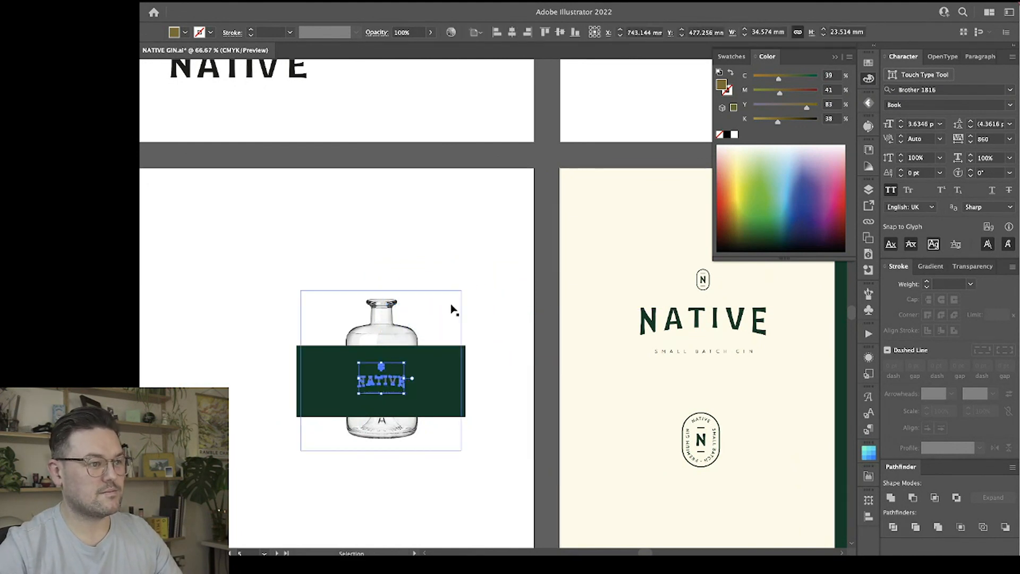
pyautogui.click(452, 306)
# Narrow the green label to the bottle's width, about 54.3 mm, and trim its height slightly at both ends.
pyautogui.hotkey('ctrl', '=')
pyautogui.hotkey('ctrl', '=')
pyautogui.click(451, 304)
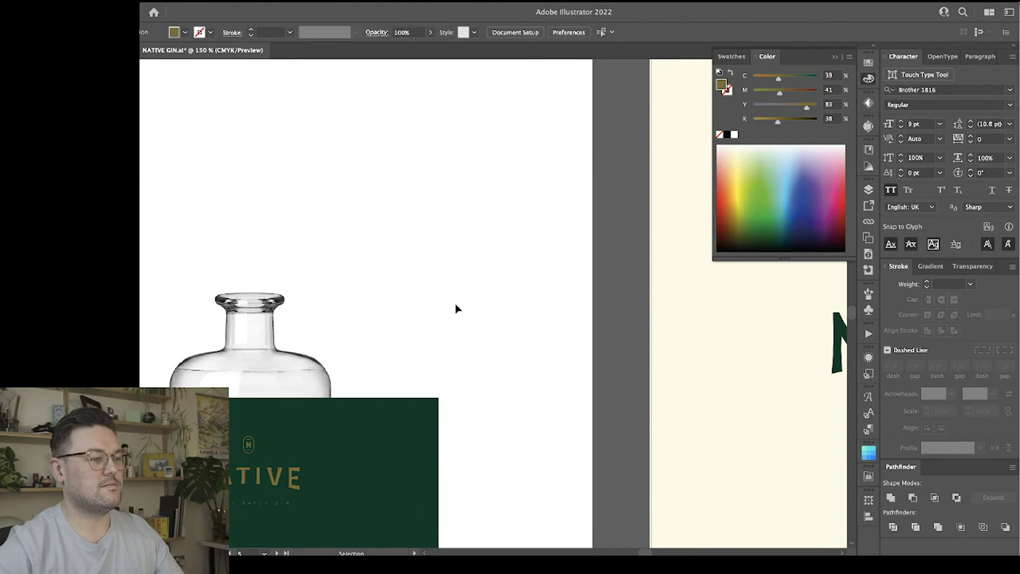
pyautogui.scroll(-3, 467, 306)
pyautogui.hscroll(-5, 495, 302)
pyautogui.click(594, 394)
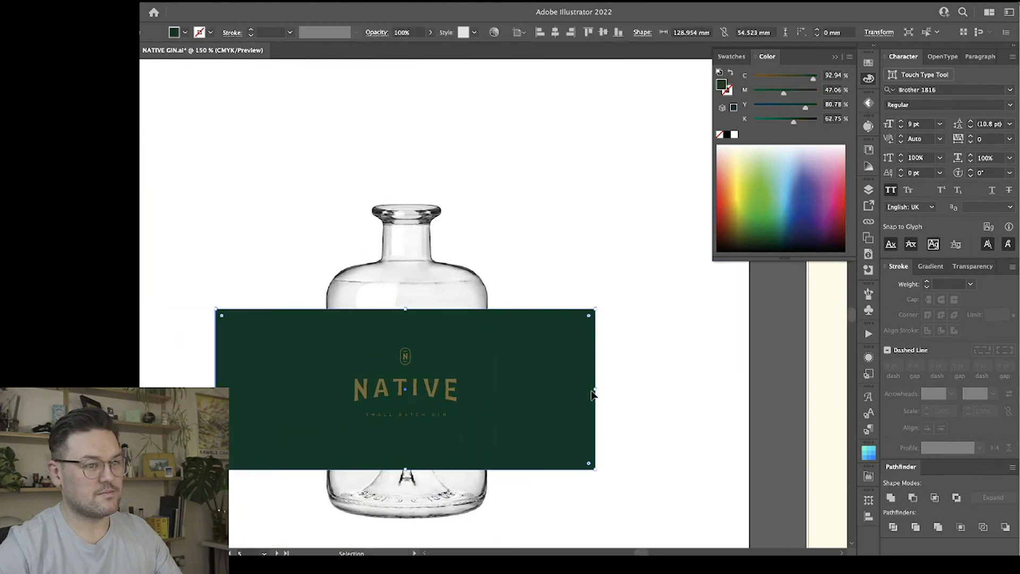
pyautogui.moveTo(597, 390); pyautogui.dragTo(476, 416)
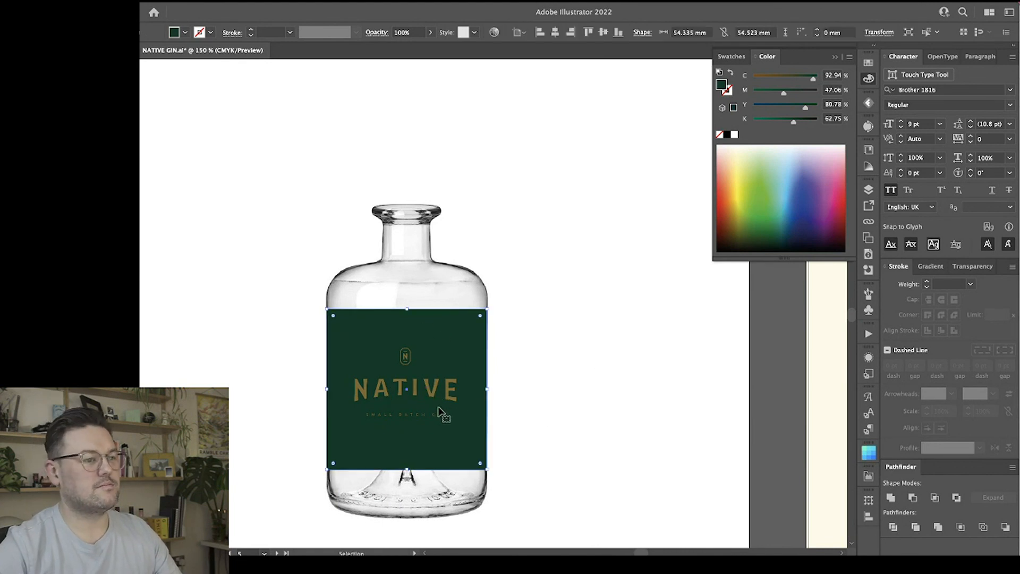
pyautogui.moveTo(408, 312)
pyautogui.mouseDown()
pyautogui.moveTo(408, 254)
pyautogui.moveTo(408, 321)
pyautogui.mouseUp()
pyautogui.moveTo(478, 330)
pyautogui.mouseDown()
pyautogui.moveTo(455, 355)
pyautogui.moveTo(493, 322)
pyautogui.mouseUp()
pyautogui.click(652, 313)
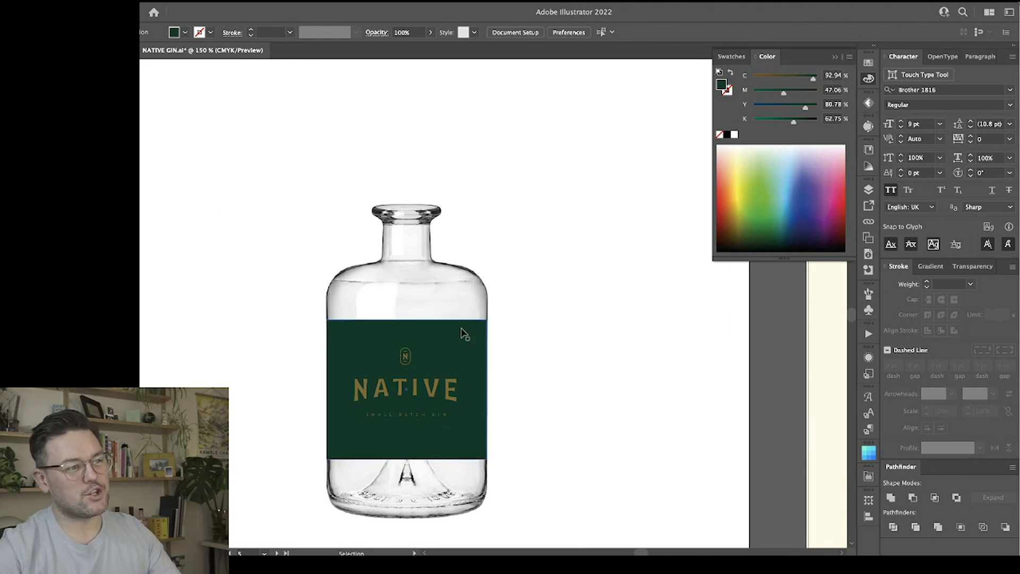
# Move the gold lockup slightly higher on the green bottle label.
pyautogui.click(431, 395)
pyautogui.moveTo(431, 395); pyautogui.dragTo(429, 385)
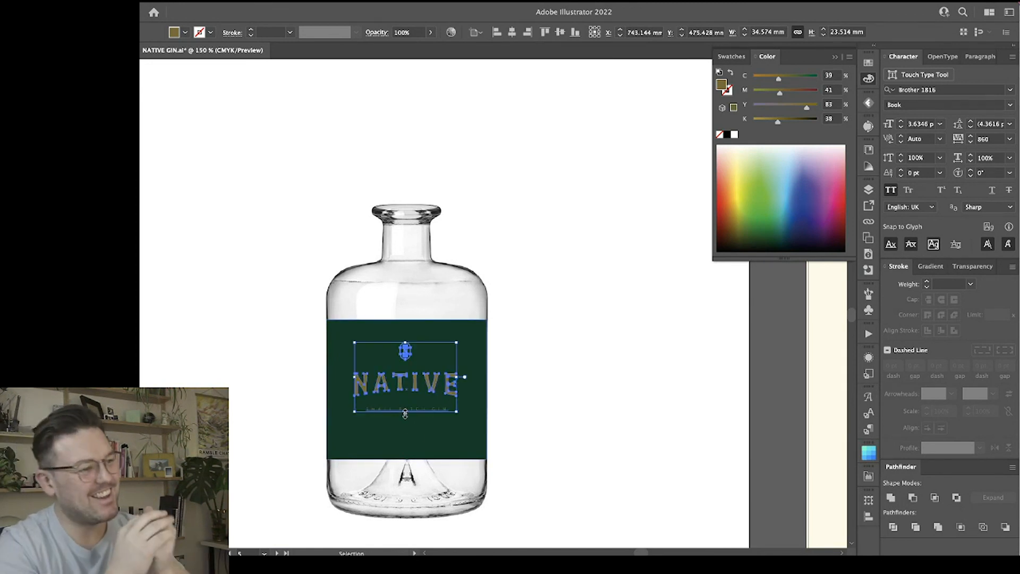
pyautogui.click(515, 241)
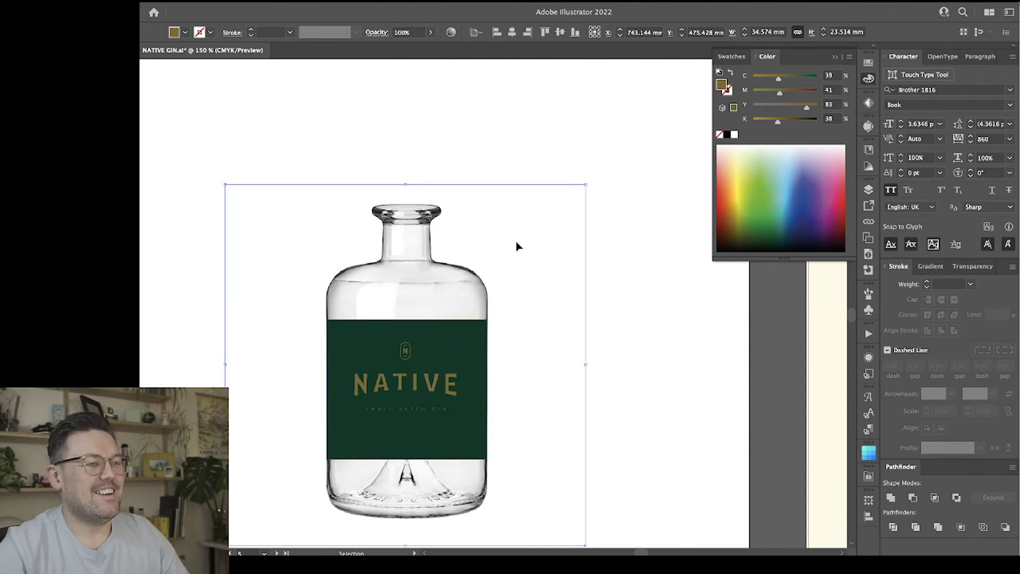
pyautogui.click(619, 271)
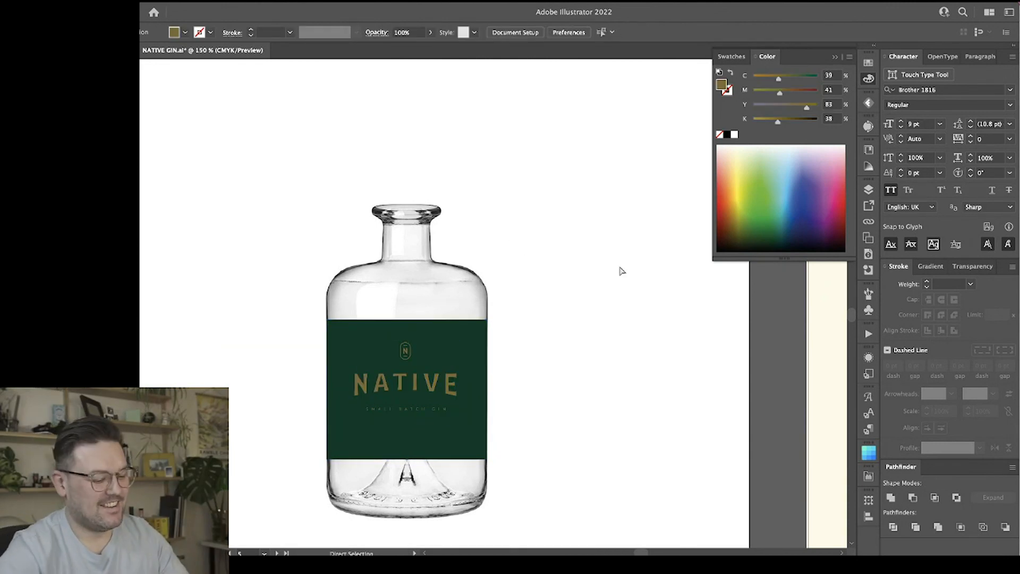
# Review the labelled bottle alongside the cream and green panels, the mood board and the earlier logo artboards.
pyautogui.hotkey('ctrl', '-')
pyautogui.hotkey('ctrl', '-')
pyautogui.scroll(-1, 617, 271)
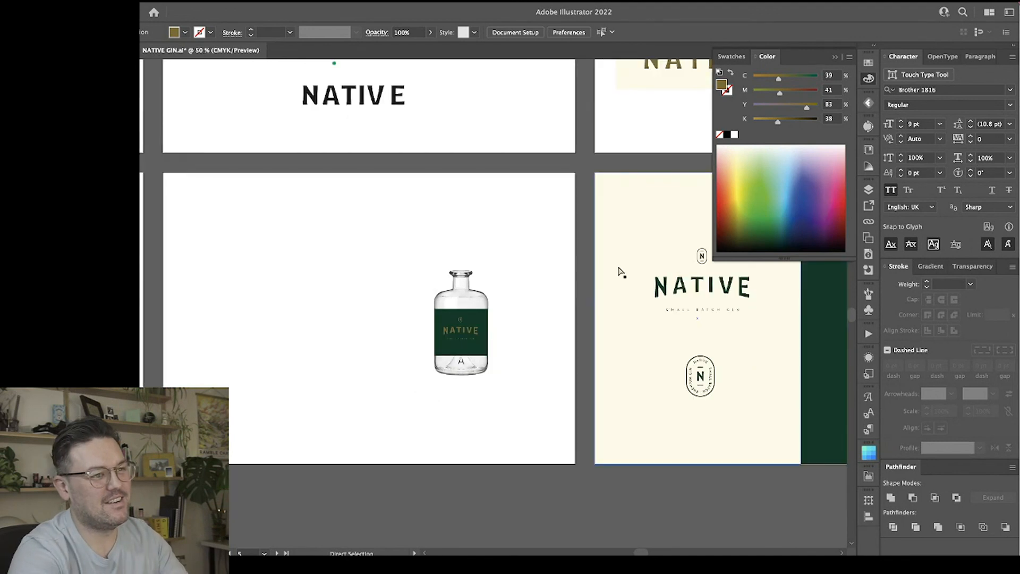
pyautogui.hscroll(5, 617, 272)
pyautogui.hscroll(3, 586, 272)
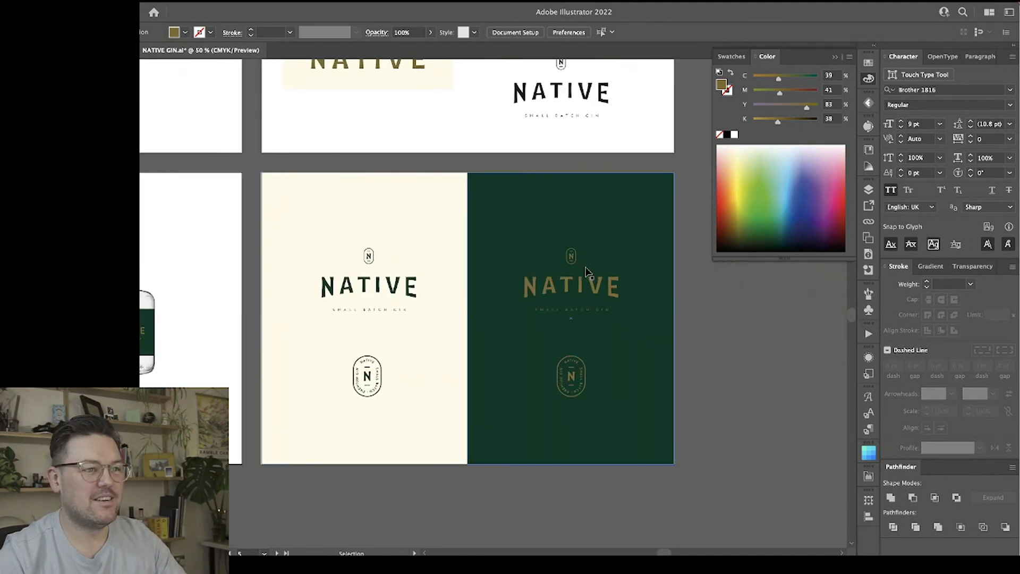
pyautogui.hscroll(-6, 586, 273)
pyautogui.scroll(-1, 587, 273)
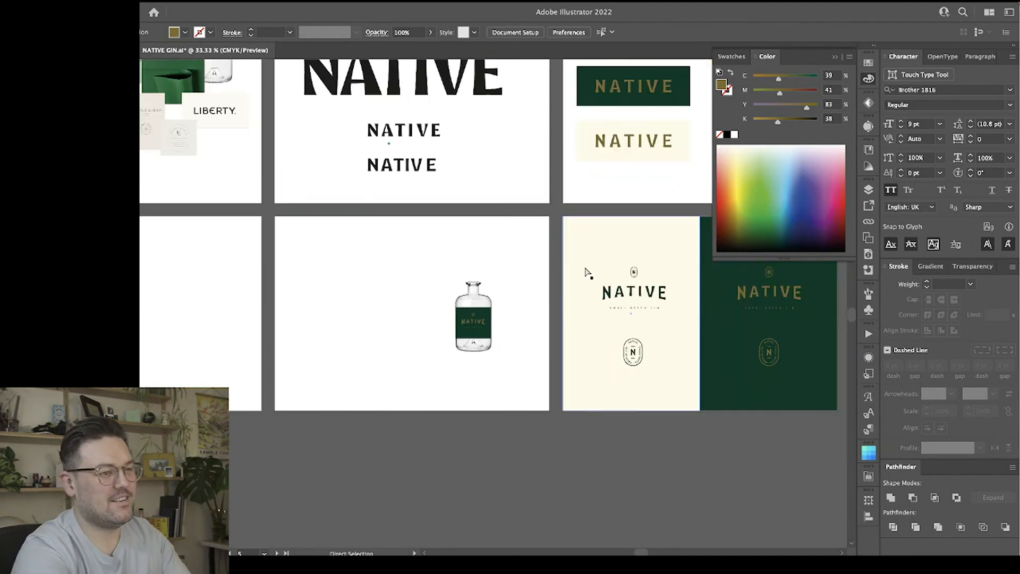
pyautogui.scroll(3, 586, 271)
pyautogui.hscroll(-3, 586, 271)
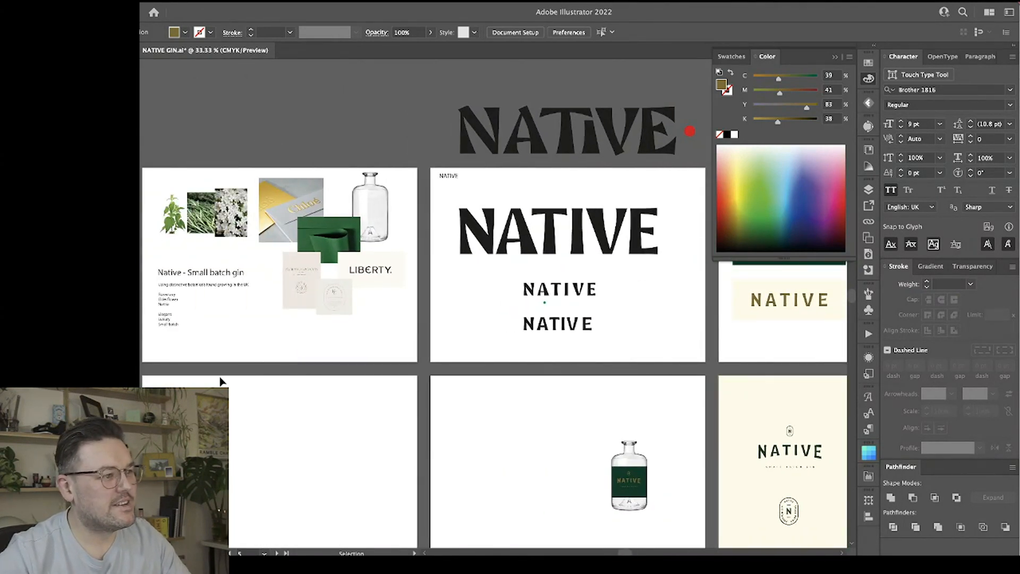
pyautogui.scroll(-1, 296, 394)
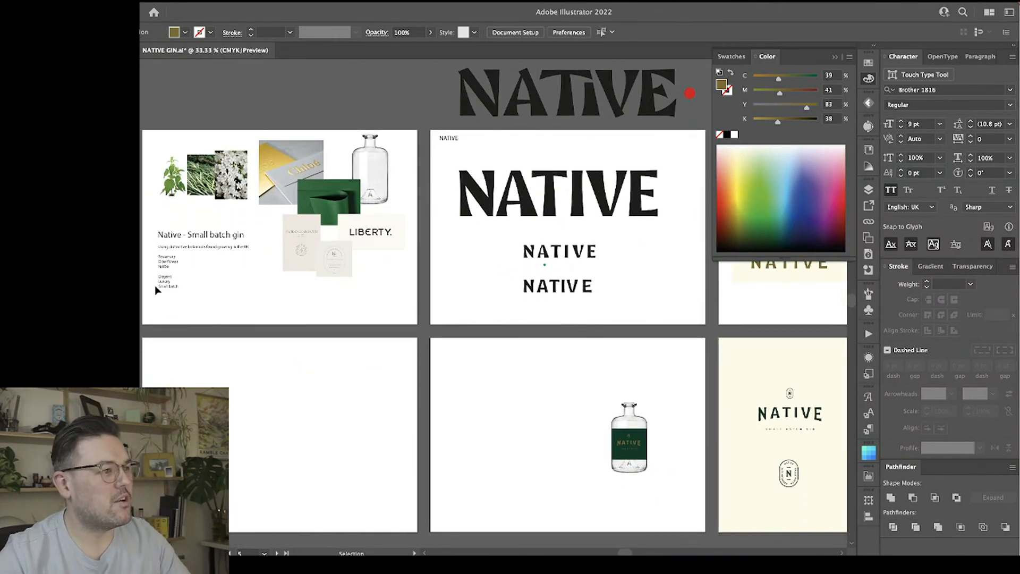
pyautogui.hscroll(6, 374, 392)
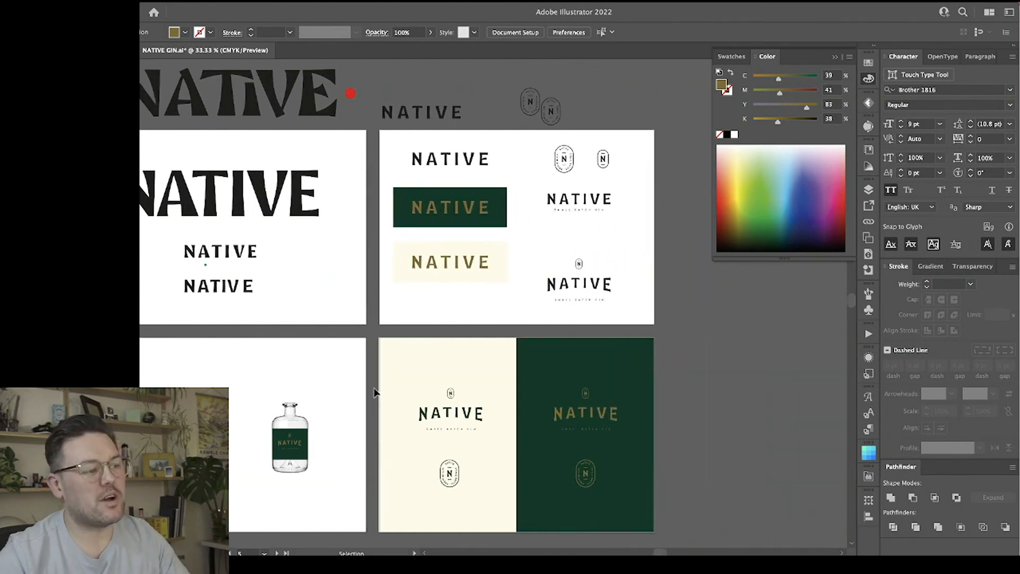
# Inspect the icon lockup and oval badge on the cream and green panels at 100% zoom.
pyautogui.scroll(-2, 375, 392)
pyautogui.scroll(3, 374, 392)
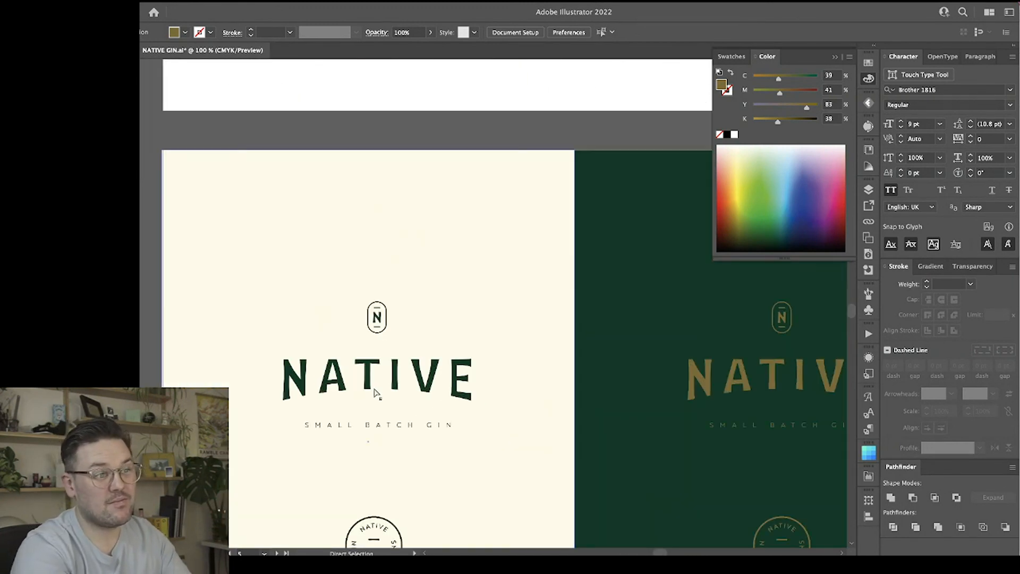
pyautogui.press('space')
pyautogui.moveTo(571, 385); pyautogui.dragTo(275, 268)
pyautogui.click(869, 79)
pyautogui.press('v')
pyautogui.scroll(1, 681, 282)
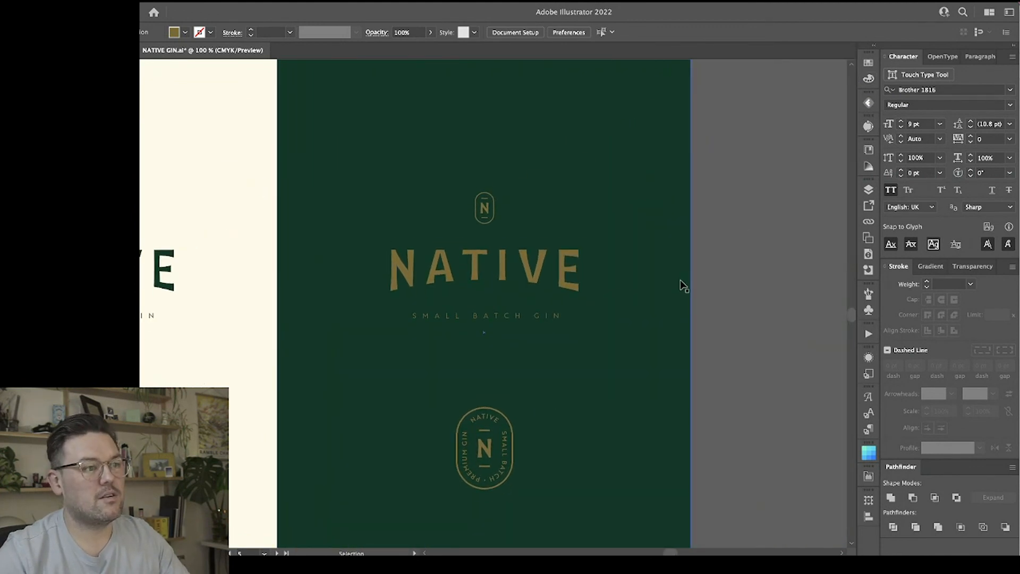
# Review the lockups and badges on the cream and green panels, and examine the green-labelled bottle at 200% zoom.
pyautogui.hotkey('ctrl', '-')
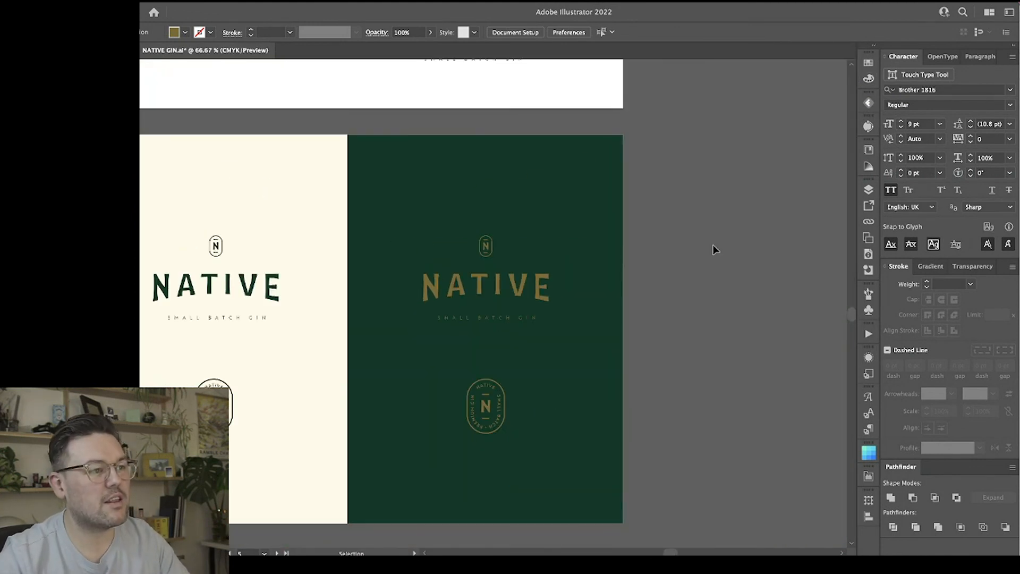
pyautogui.hscroll(-1, 714, 249)
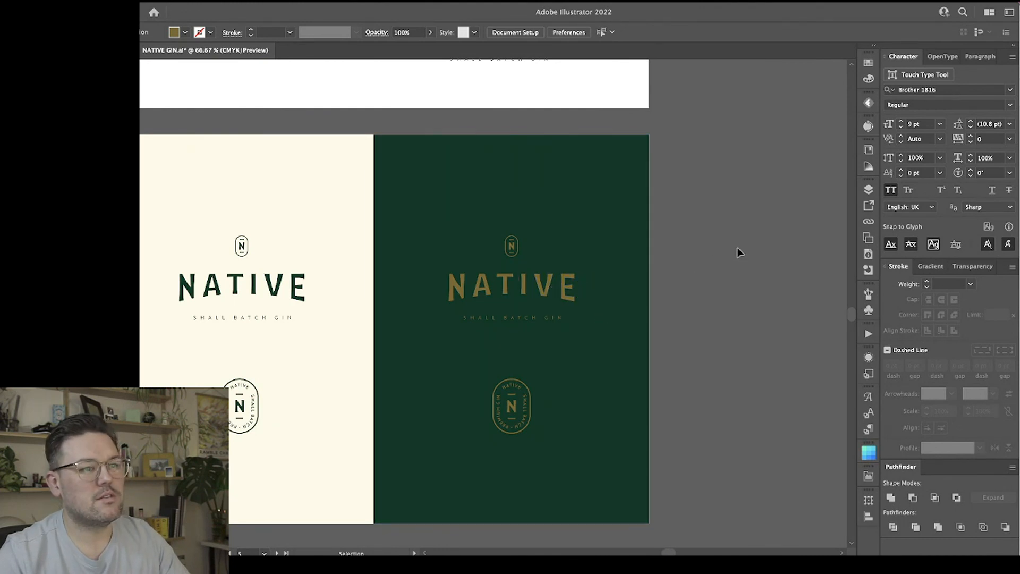
pyautogui.hscroll(-6, 740, 252)
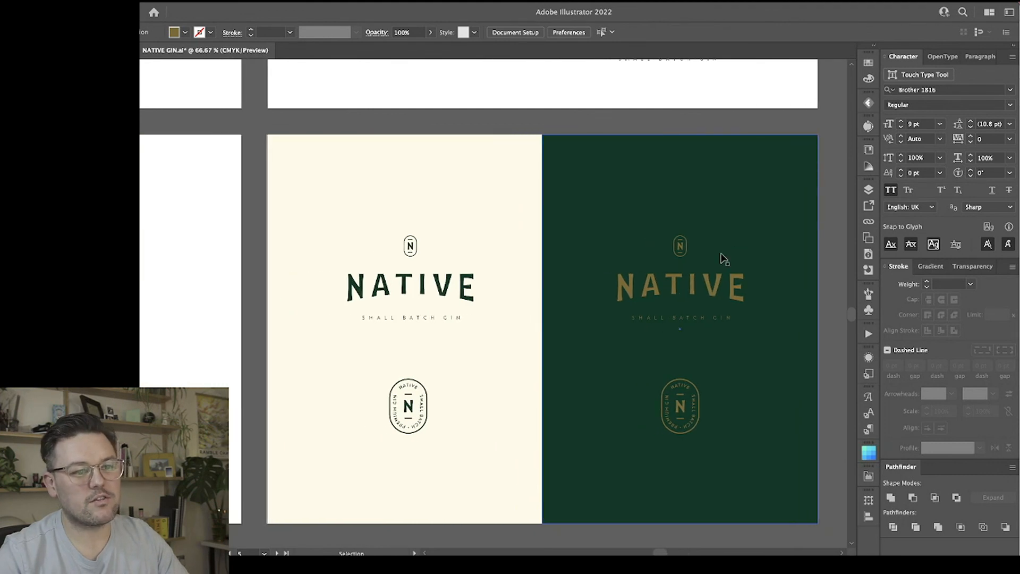
pyautogui.hscroll(-8, 722, 256)
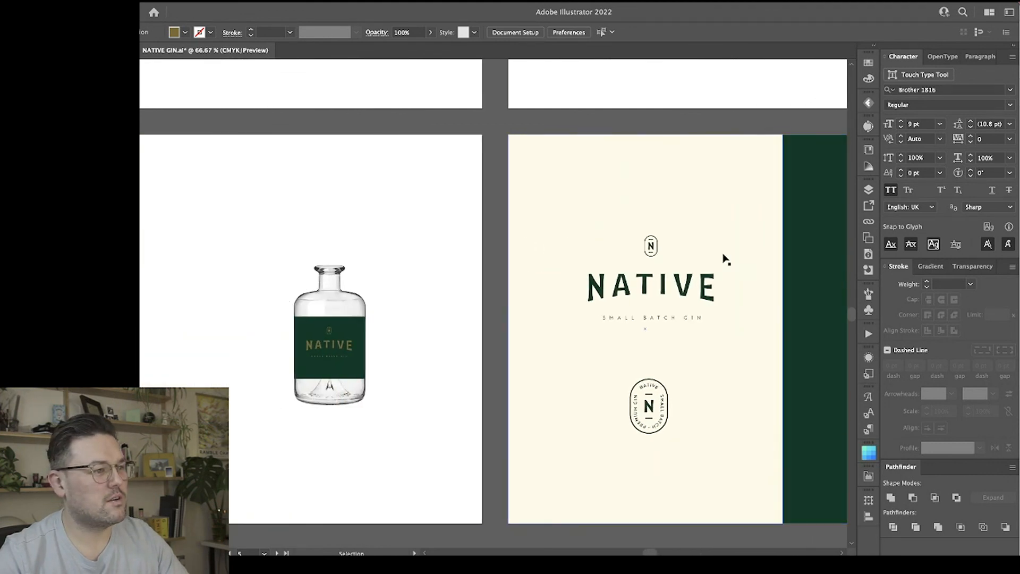
pyautogui.hscroll(-5, 724, 260)
pyautogui.hotkey('ctrl', '+')
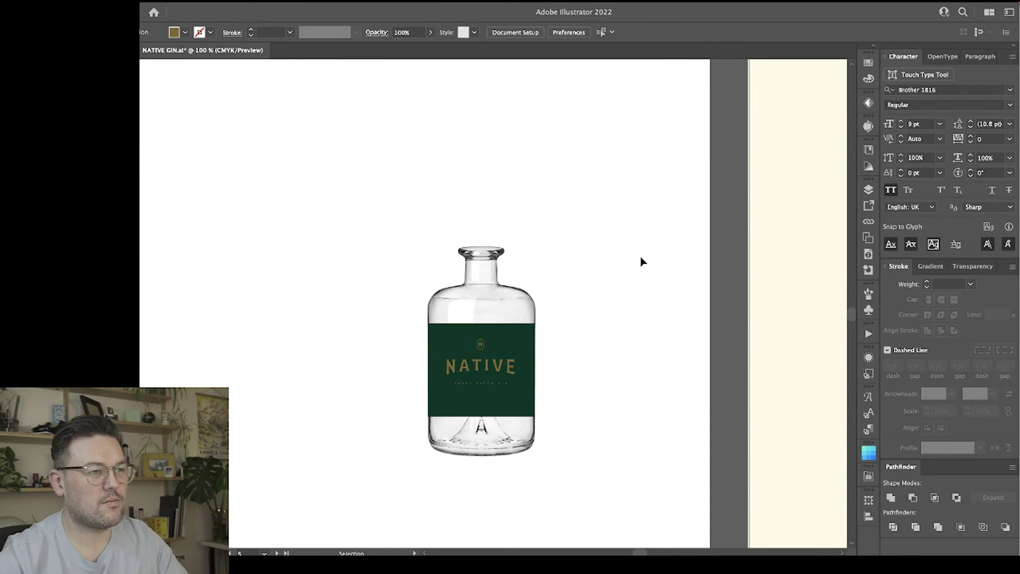
pyautogui.hotkey('ctrl', '+')
pyautogui.scroll(-4, 646, 262)
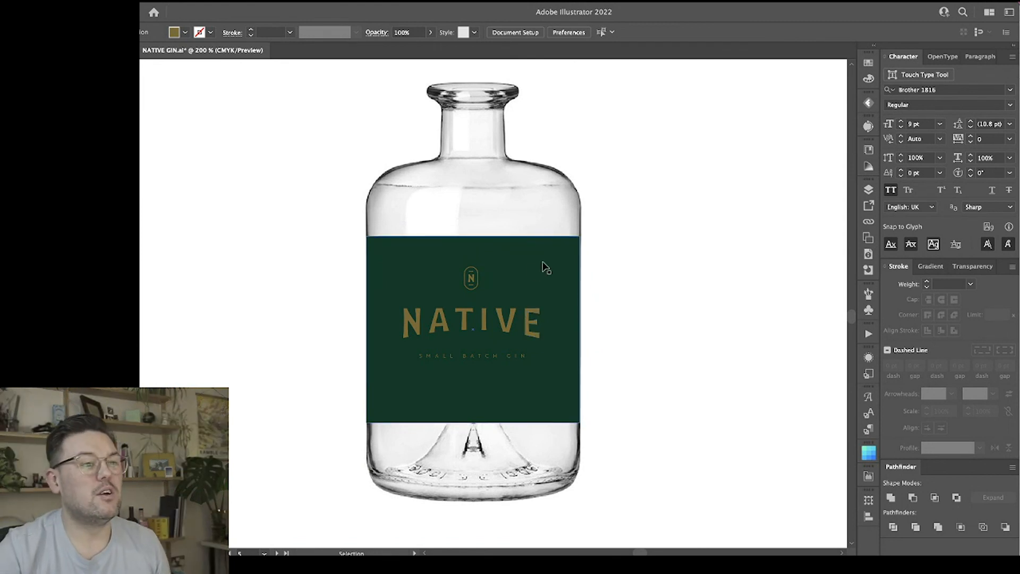
pyautogui.hotkey('ctrl', '-')
pyautogui.hotkey('ctrl', '-')
pyautogui.hotkey('ctrl', '-')
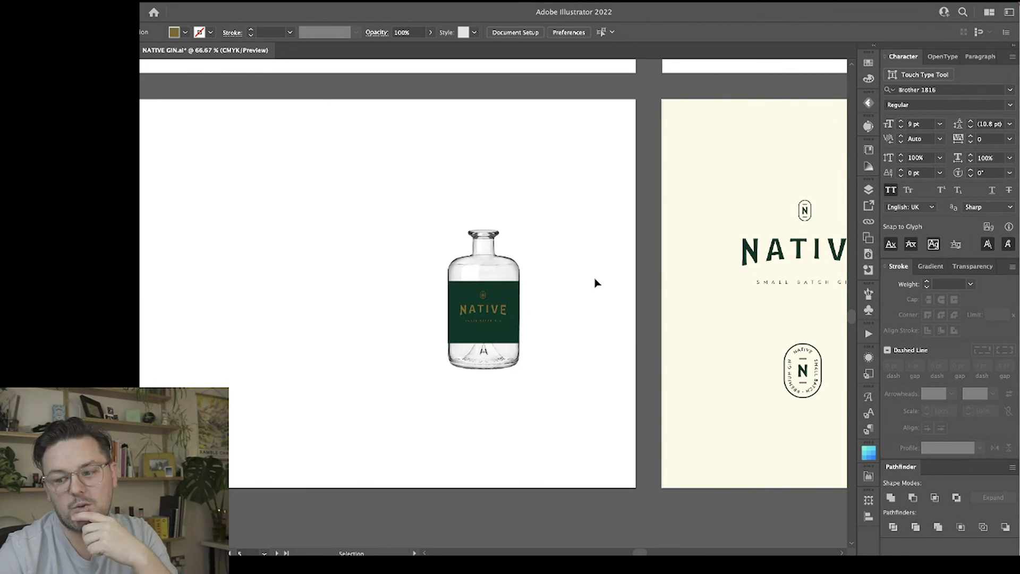
# Review the wordmark colour versions, badges and lockups on the logo artboard above the cream and green panels.
pyautogui.hscroll(10, 573, 286)
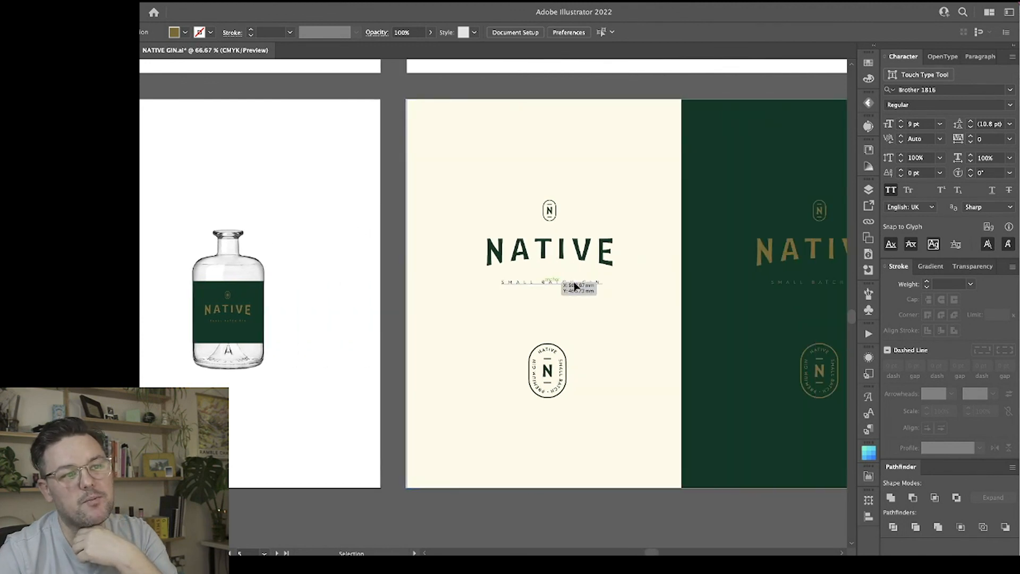
pyautogui.scroll(6, 574, 287)
pyautogui.hscroll(8, 573, 287)
pyautogui.scroll(3, 574, 287)
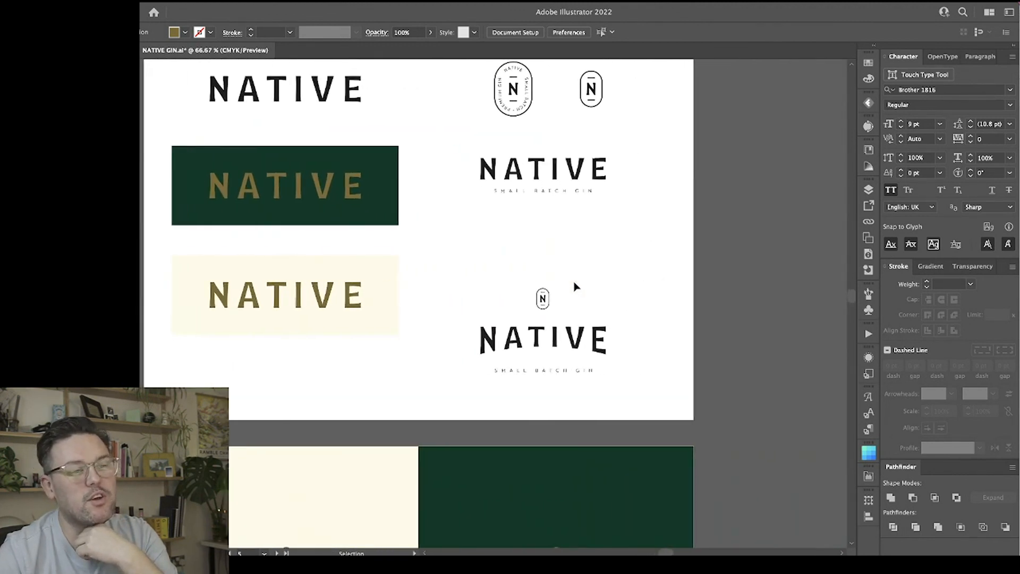
pyautogui.click(576, 194)
pyautogui.click(633, 244)
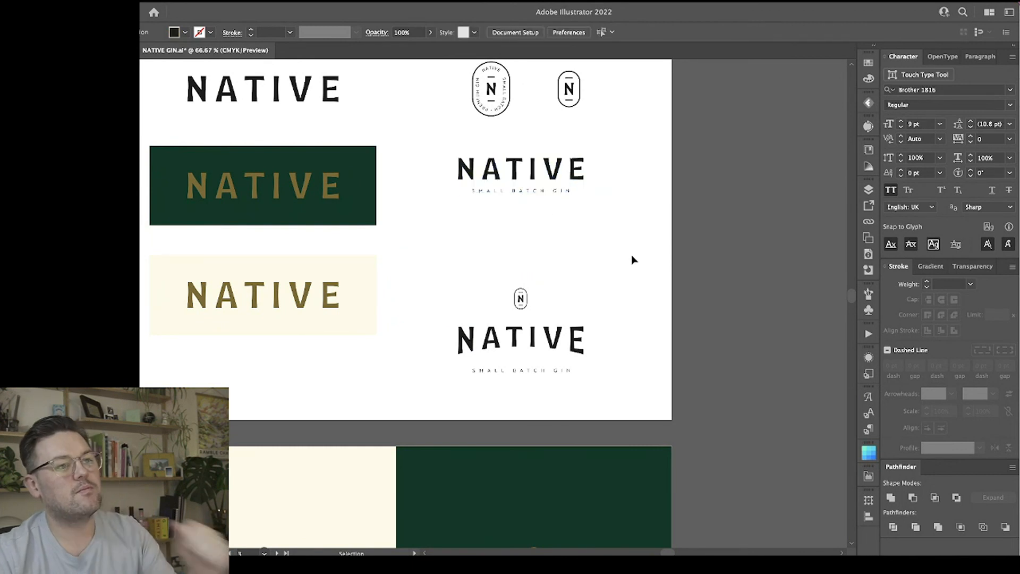
pyautogui.press('a')
pyautogui.click(535, 196)
pyautogui.click(632, 241)
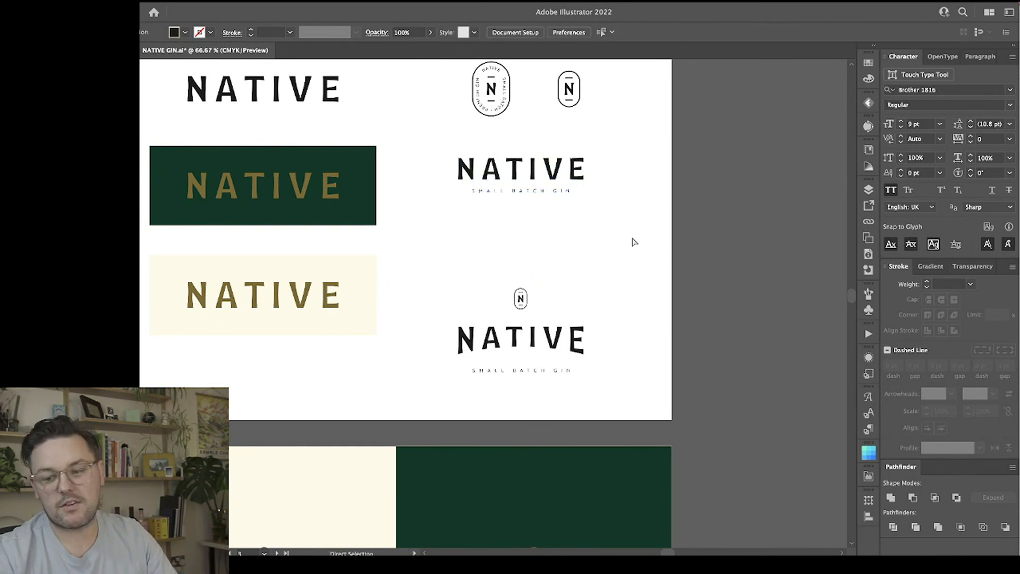
pyautogui.scroll(3, 634, 242)
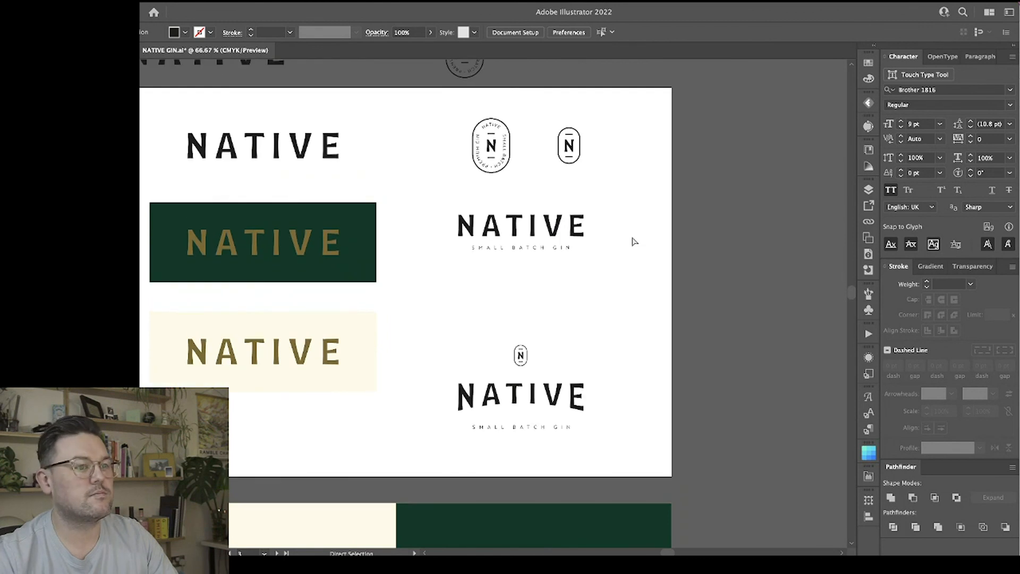
pyautogui.scroll(-4, 634, 241)
pyautogui.scroll(5, 634, 242)
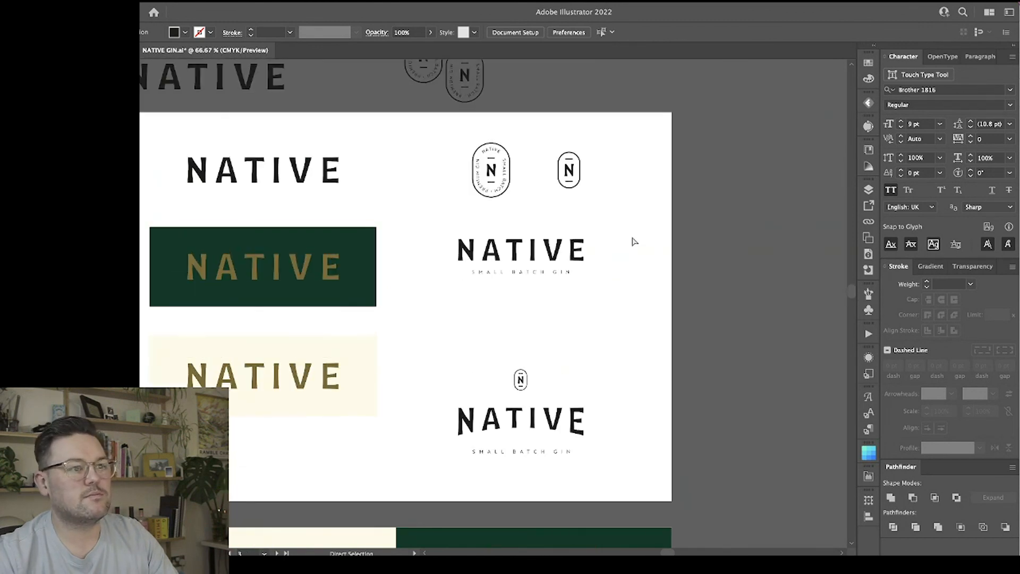
# Inspect the straight NATIVE Small Batch Gin lockup and the two badges above it at 150% zoom.
pyautogui.press('v')
pyautogui.hotkey('ctrl', '+')
pyautogui.hotkey('ctrl', '+')
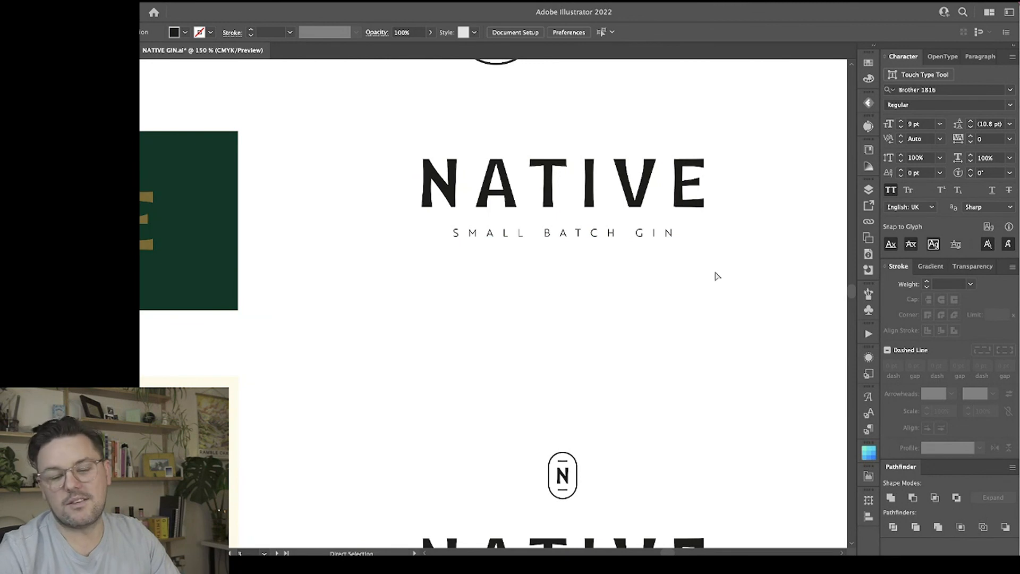
pyautogui.hscroll(3, 733, 283)
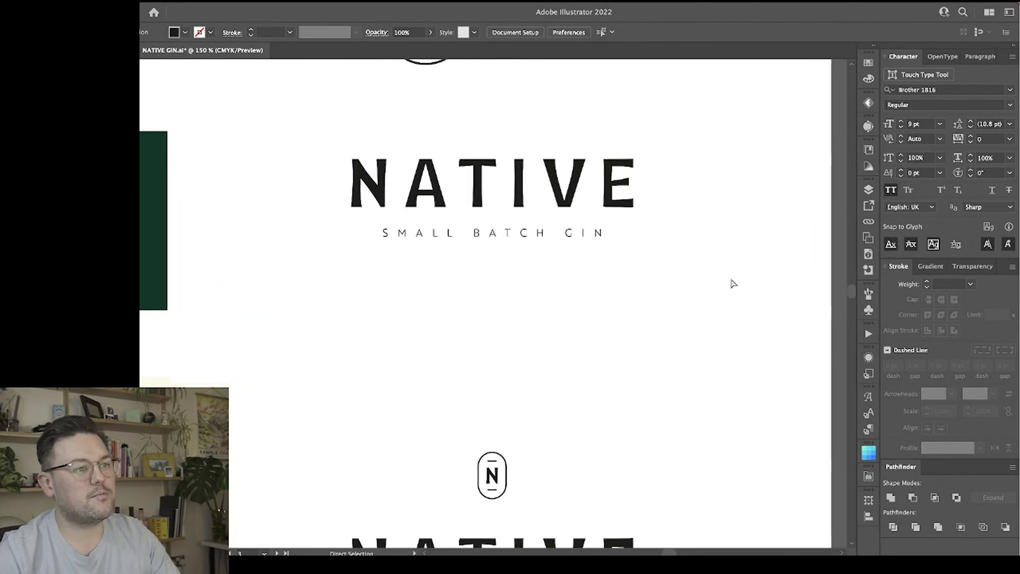
pyautogui.scroll(7, 734, 283)
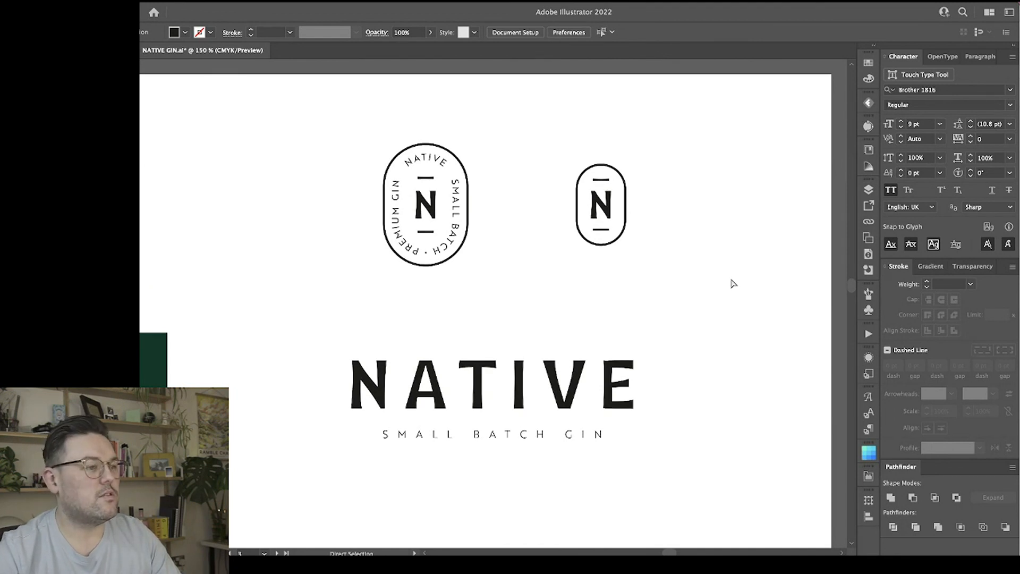
pyautogui.scroll(-3, 700, 343)
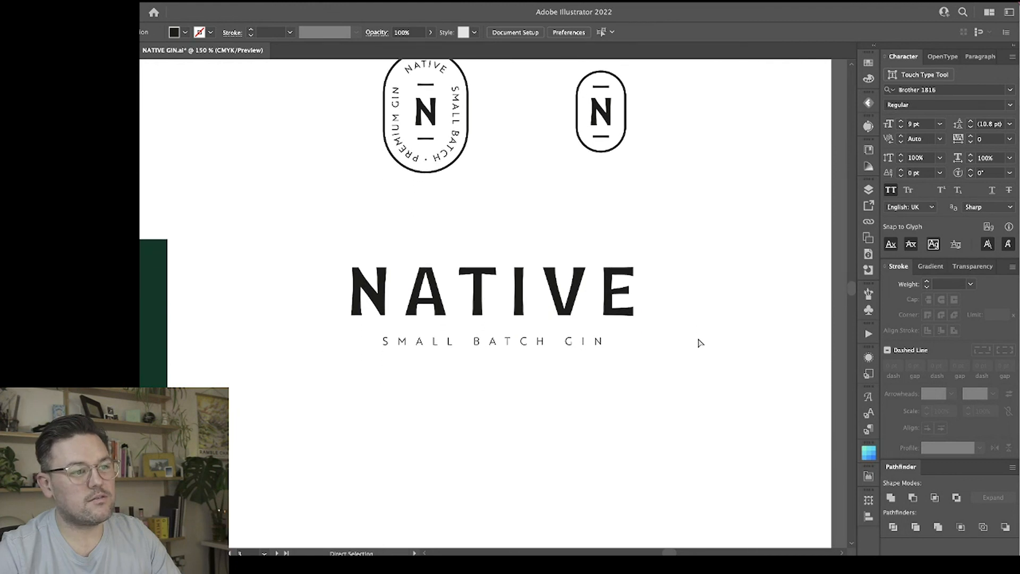
pyautogui.scroll(-1, 700, 343)
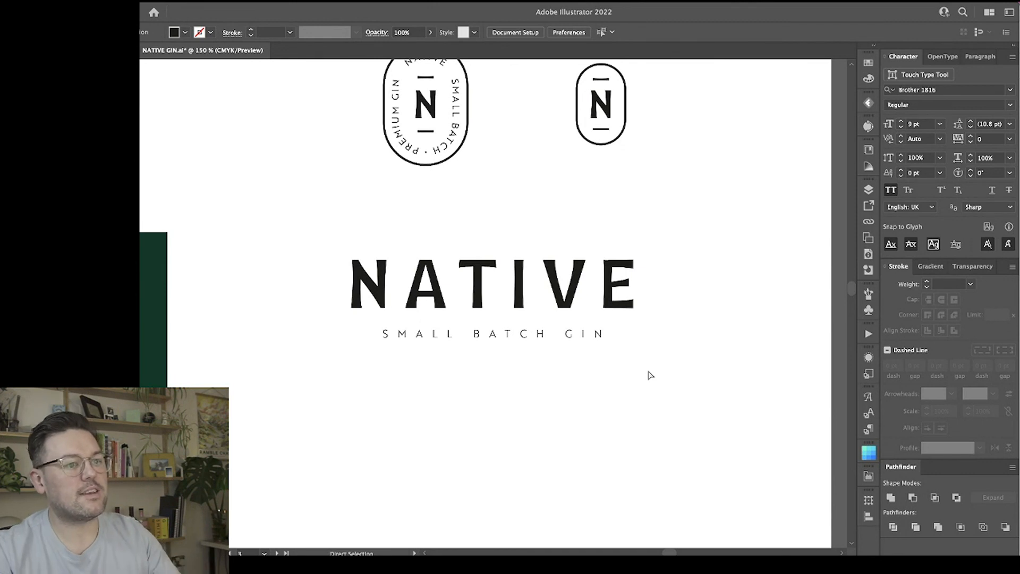
pyautogui.press('super+minus')
pyautogui.press('super+minus')
pyautogui.press('super+minus')
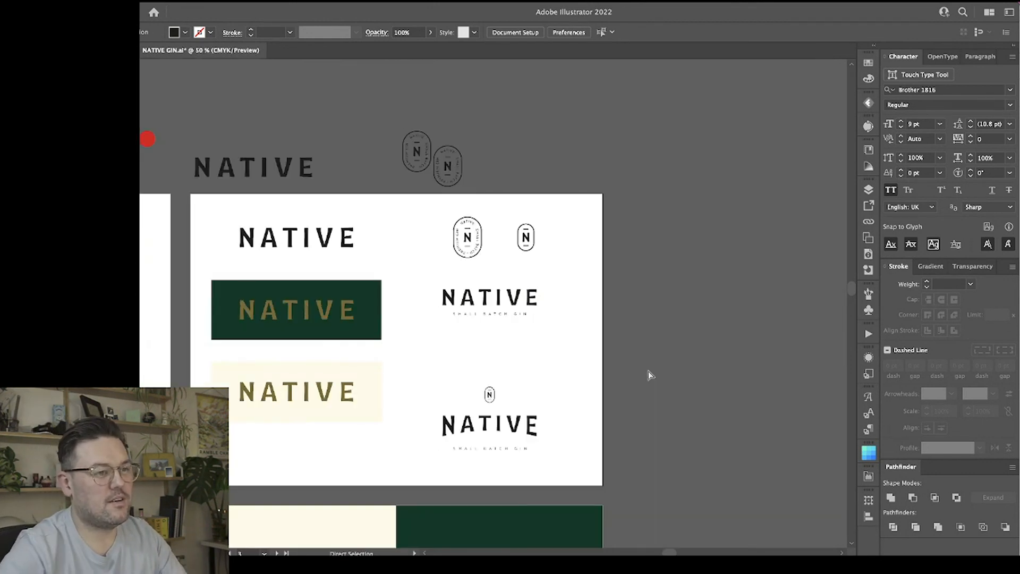
pyautogui.scroll(-1, 649, 370)
pyautogui.scroll(3, 647, 370)
# Isolate the straight NATIVE lockup group at 200% zoom to inspect its wordmark, and exit isolation.
pyautogui.press('super+equal')
pyautogui.press('super+equal')
pyautogui.press('super+equal')
pyautogui.press('super+equal')
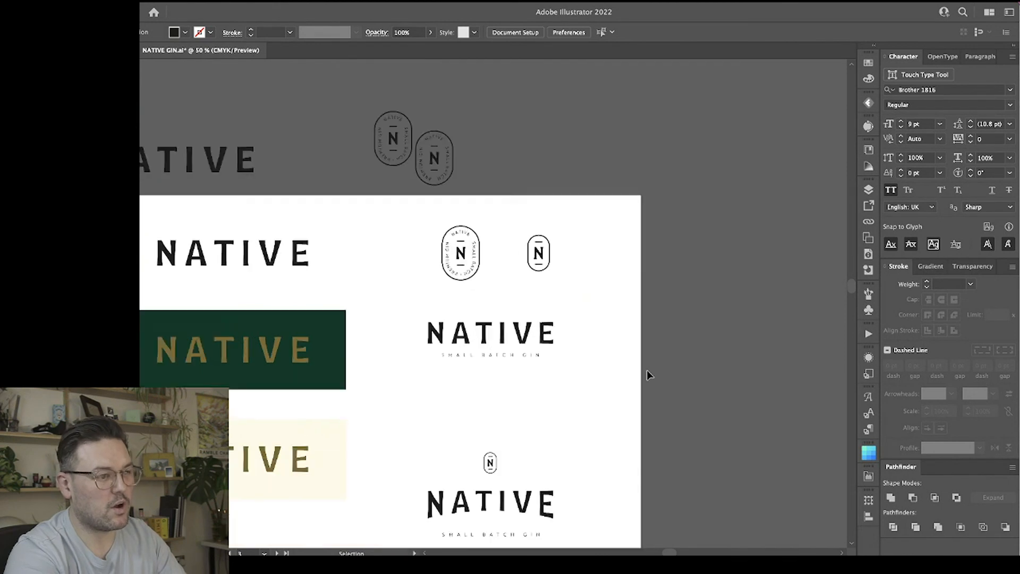
pyautogui.click(584, 373)
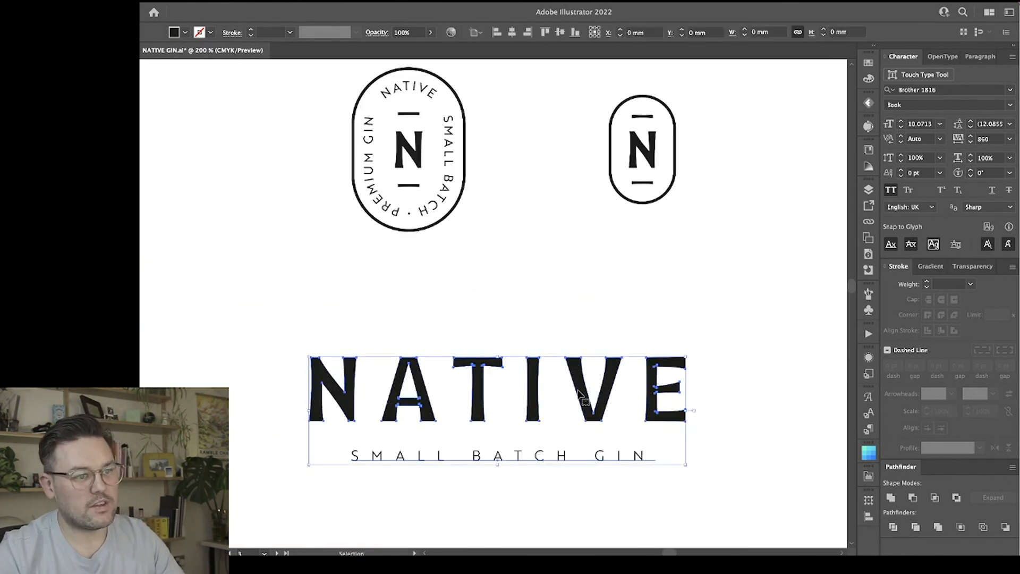
pyautogui.click(480, 333)
pyautogui.doubleClick(480, 383)
pyautogui.click(482, 382)
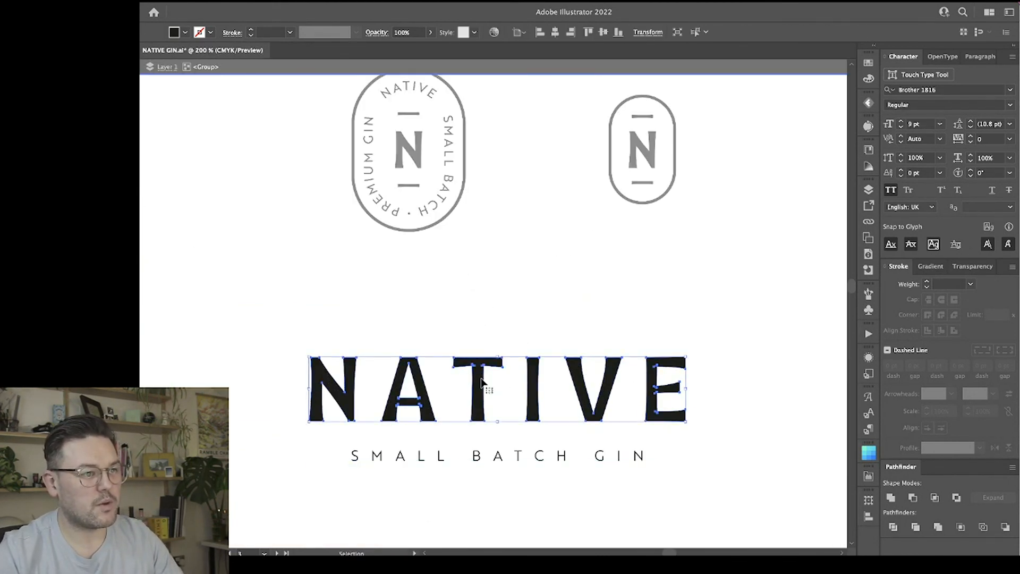
pyautogui.click(485, 306)
pyautogui.press('super+minus')
pyautogui.press('super+minus')
pyautogui.press('super+minus')
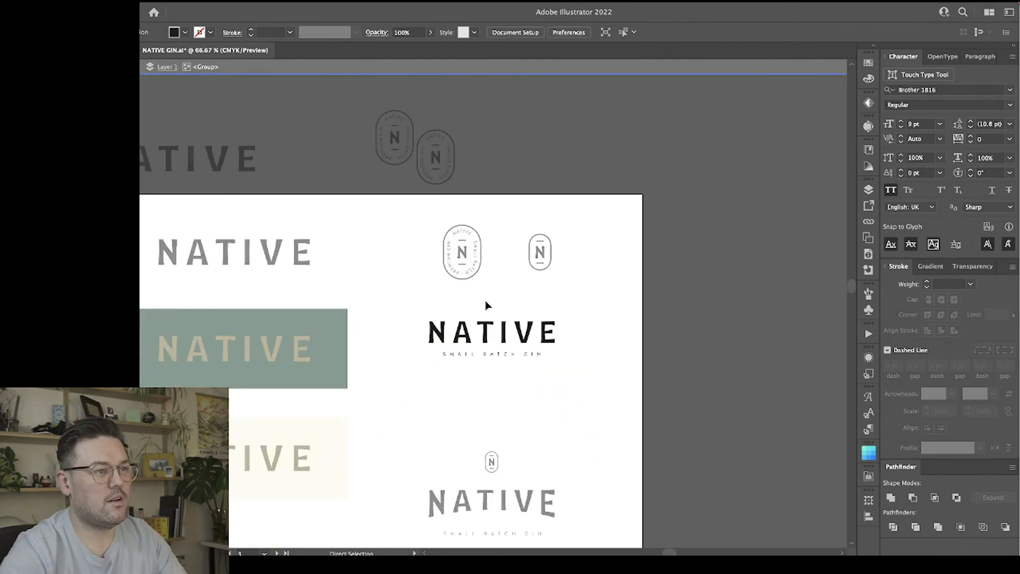
pyautogui.doubleClick(486, 301)
# Look over the earlier wordmark artboard and examine the green-labelled bottle at 150% zoom.
pyautogui.scroll(-10, 608, 294)
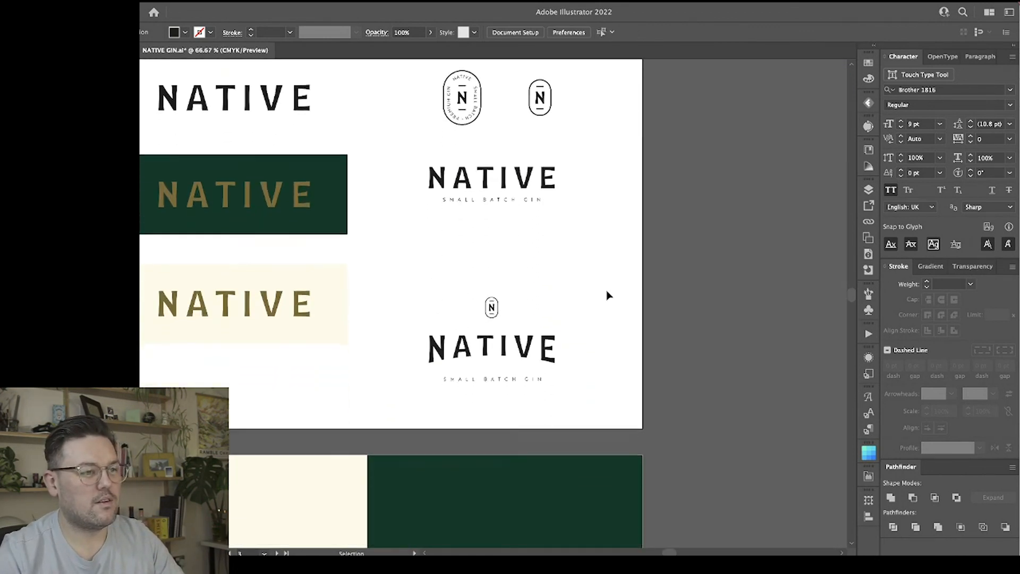
pyautogui.hscroll(-2, 608, 295)
pyautogui.hscroll(-20, 609, 296)
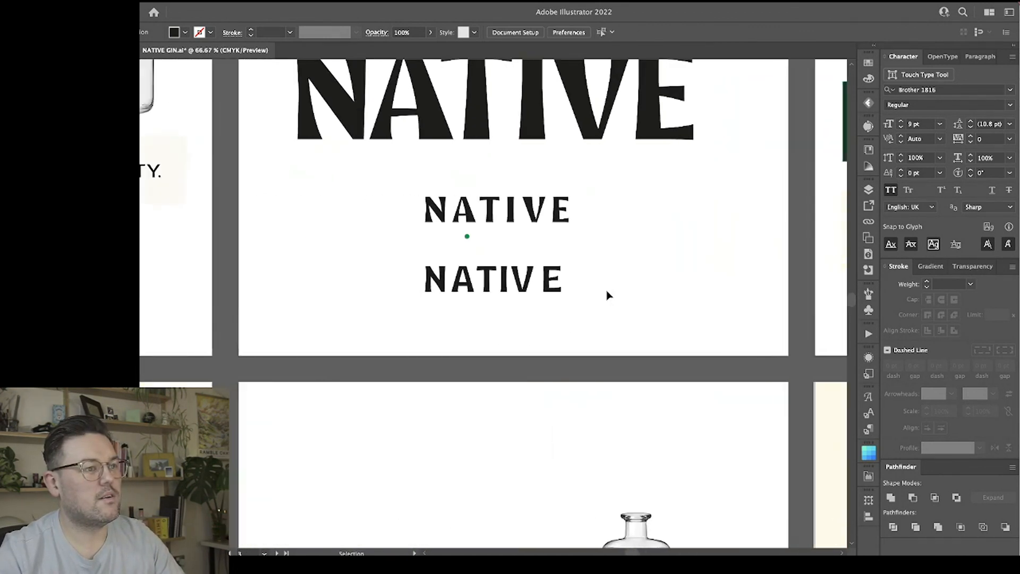
pyautogui.scroll(4, 608, 296)
pyautogui.scroll(-17, 609, 296)
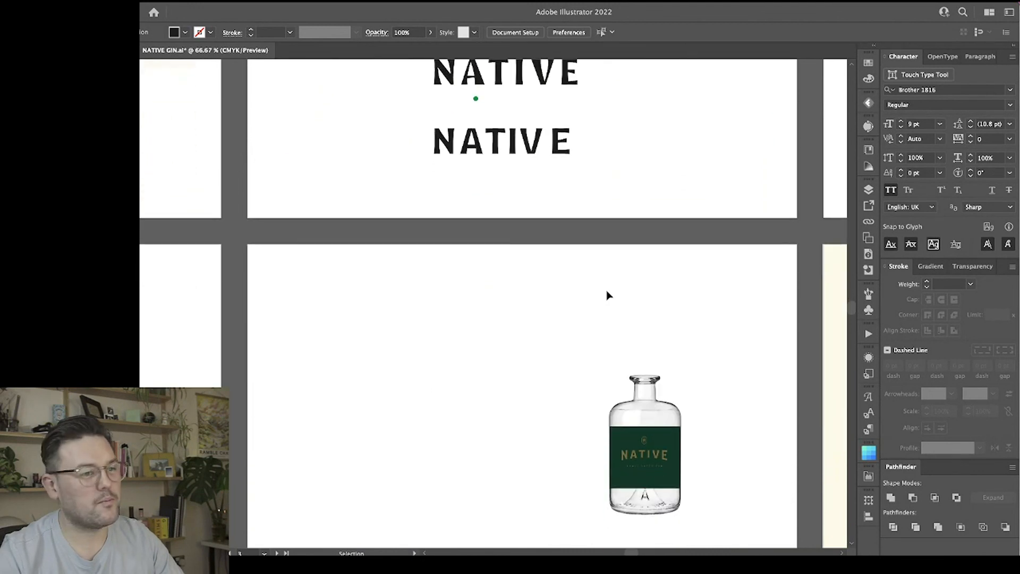
pyautogui.scroll(-5, 608, 294)
pyautogui.hscroll(8, 609, 295)
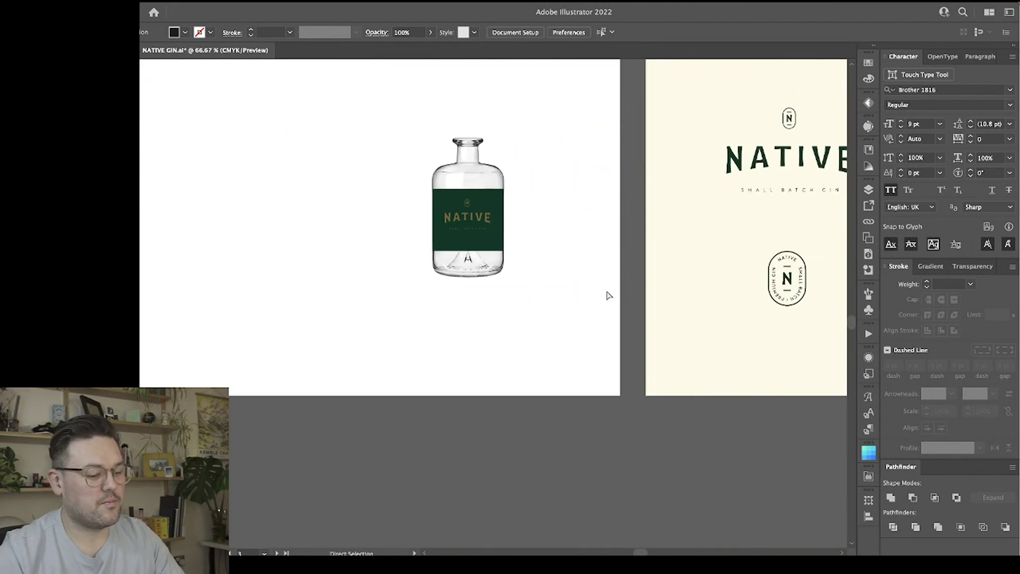
pyautogui.press('super+equal')
pyautogui.press('super+equal')
pyautogui.press('v')
pyautogui.scroll(10, 608, 295)
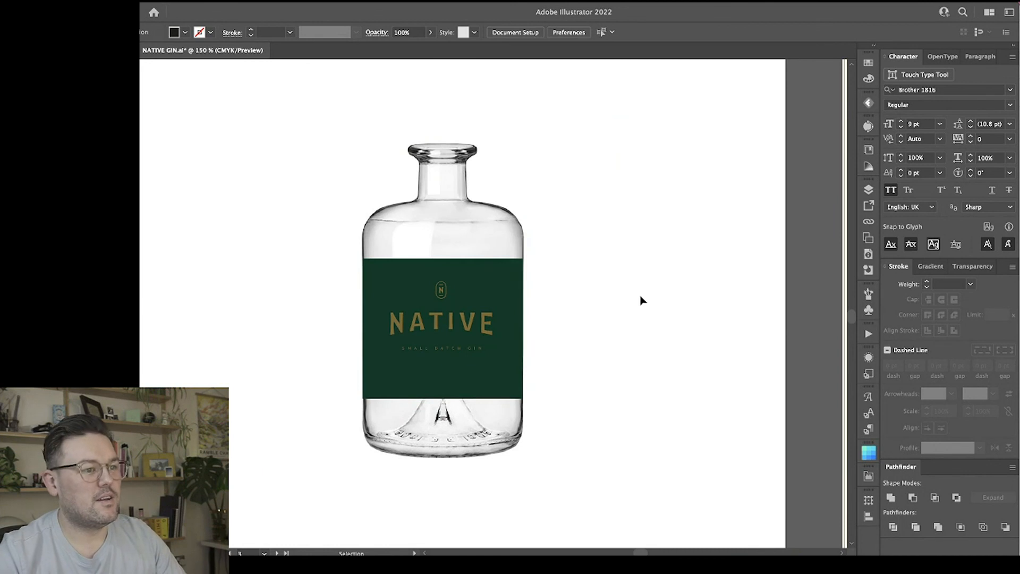
pyautogui.click(676, 296)
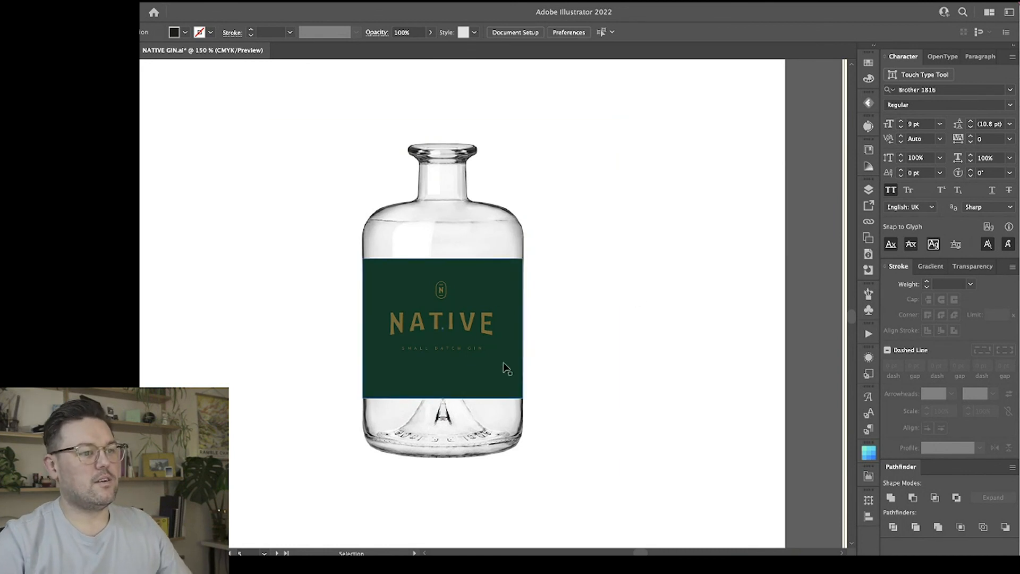
# Duplicate the green-labelled bottle with its label and lockup, placing the copy level to its left on the same artboard.
pyautogui.click(466, 330)
pyautogui.press('super+minus')
pyautogui.press('super+minus')
pyautogui.press('super+minus')
pyautogui.hscroll(5, 467, 334)
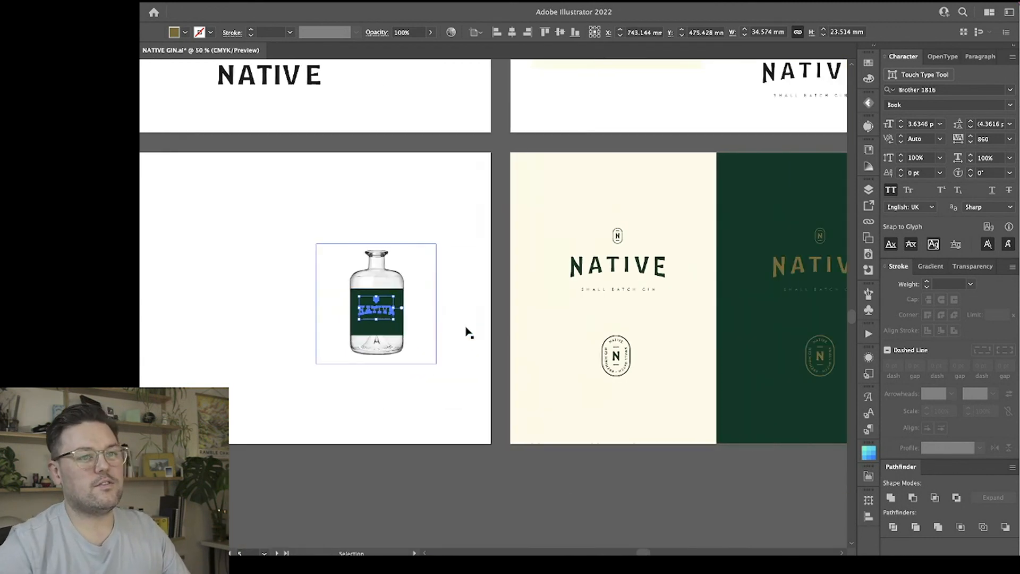
pyautogui.click(524, 362)
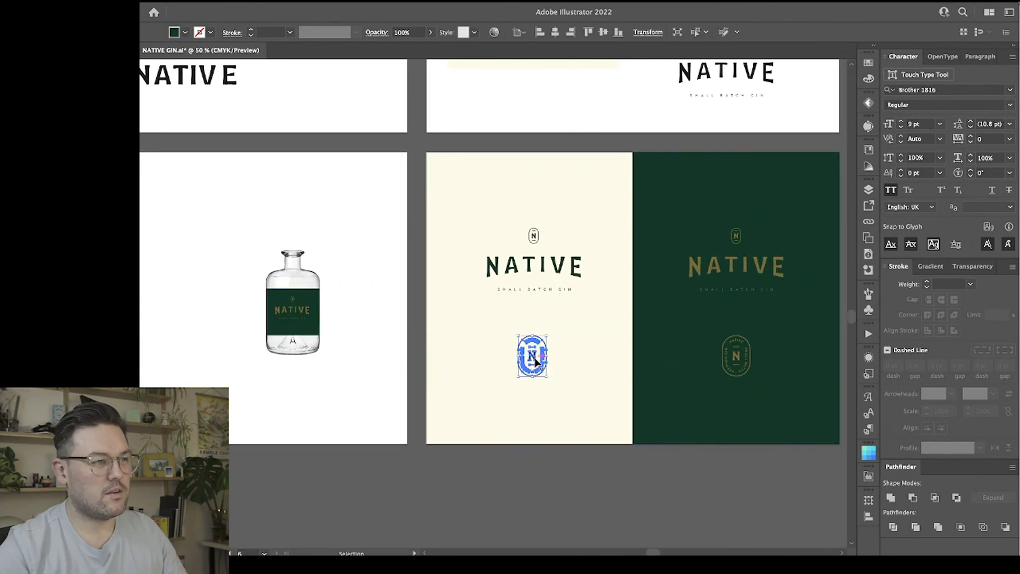
pyautogui.click(313, 311)
pyautogui.hscroll(-5, 312, 310)
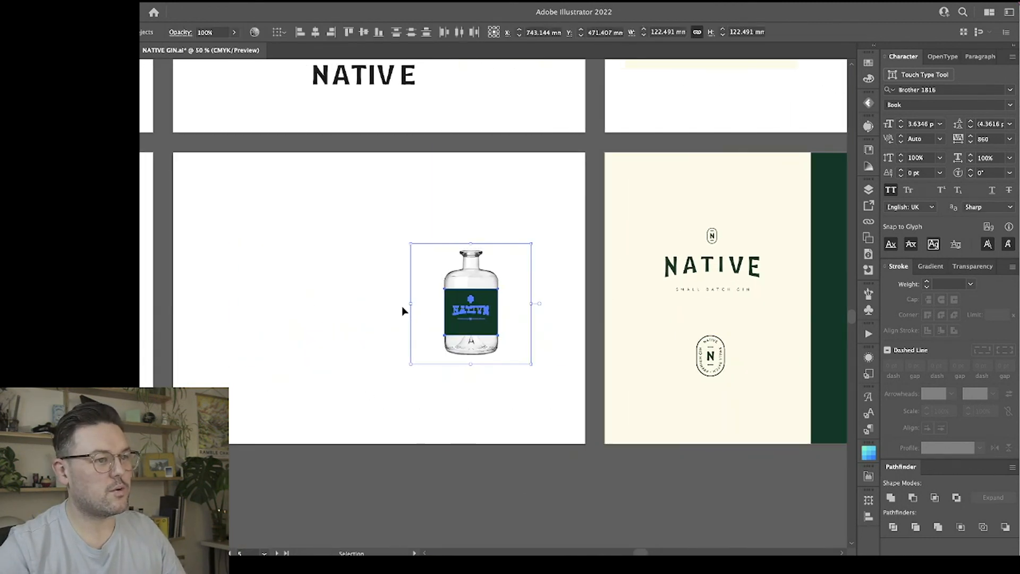
pyautogui.moveTo(482, 309); pyautogui.dragTo(315, 310)
pyautogui.click(385, 422)
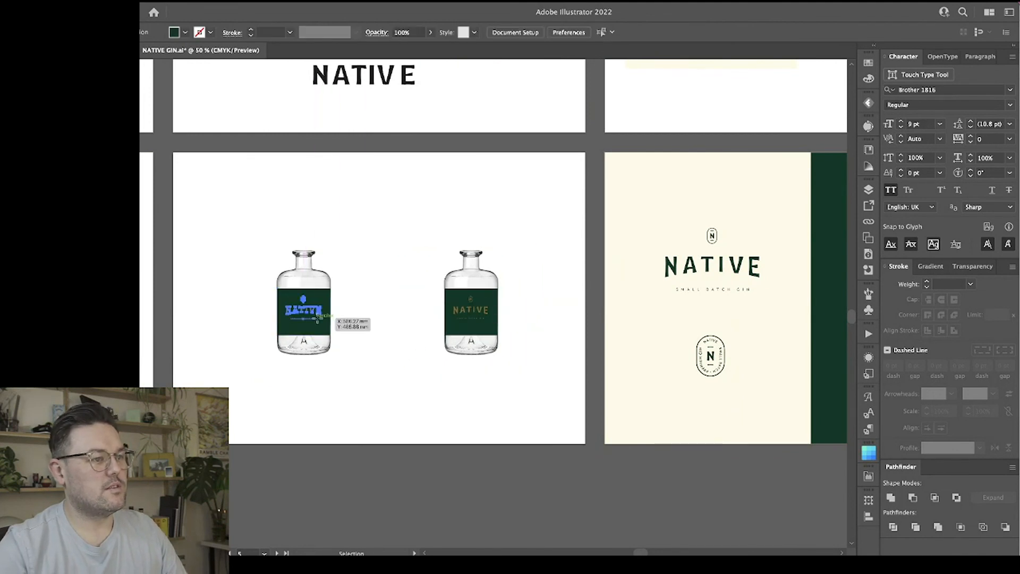
# Delete the gold lockup from the duplicate bottle's label and fill that label with the cream sampled from the cream panel.
pyautogui.click(319, 311)
pyautogui.press('Delete')
pyautogui.click(318, 321)
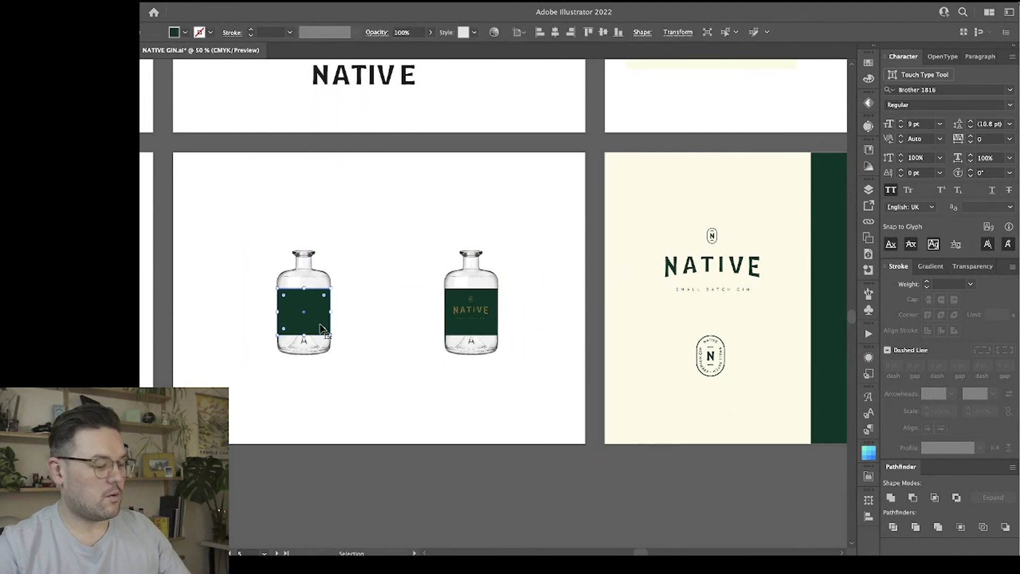
pyautogui.press('i')
pyautogui.click(640, 242)
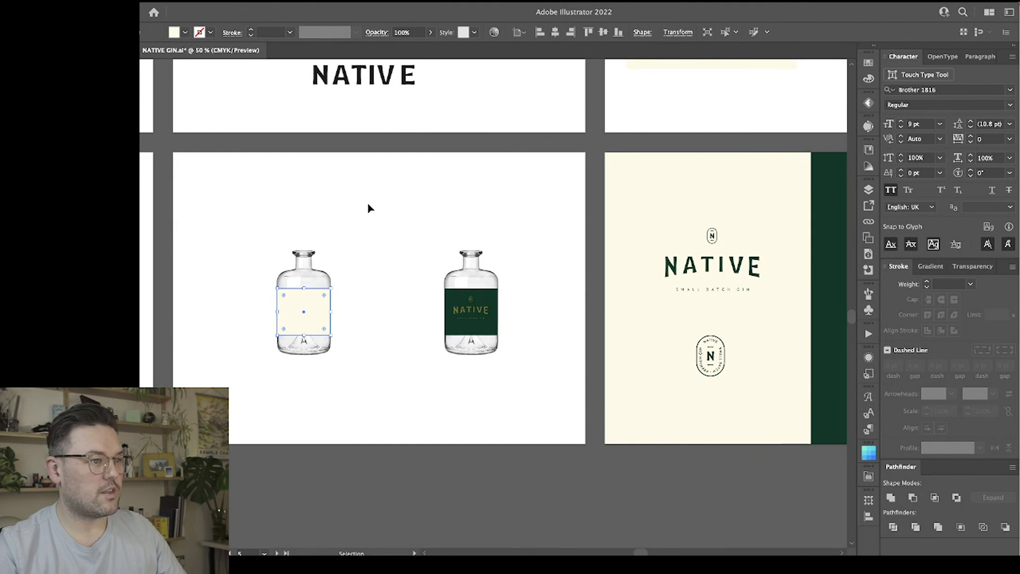
# Place a copy of the dark green oval N badge from the cream panel onto the cream bottle label.
pyautogui.click(713, 361)
pyautogui.moveTo(713, 361); pyautogui.dragTo(528, 281)
pyautogui.press('super+equal')
pyautogui.press('super+equal')
pyautogui.click(484, 279)
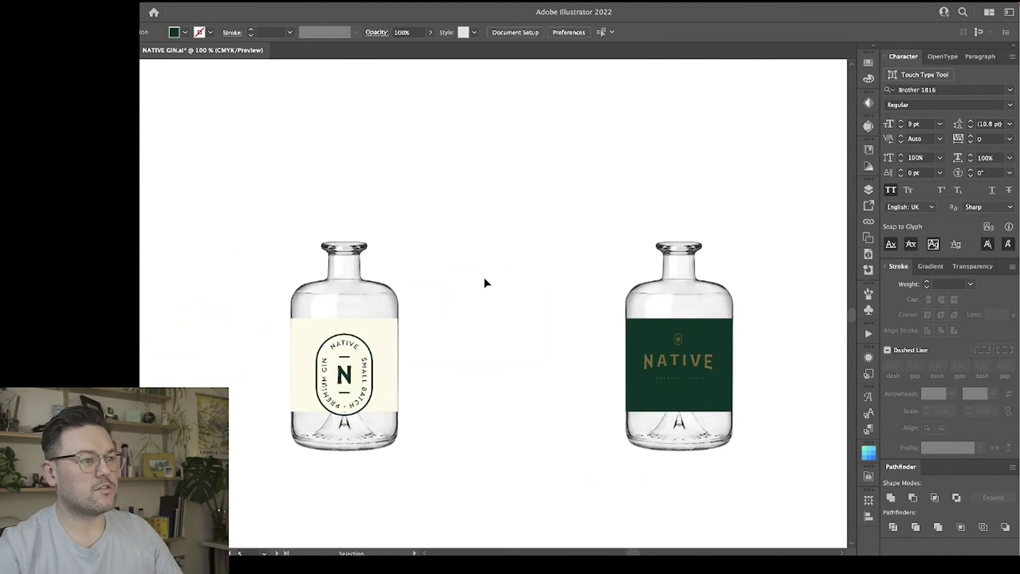
# Scale the oval badge down to fit inside the cream label, and extend the label's height evenly to about 56 mm.
pyautogui.click(346, 369)
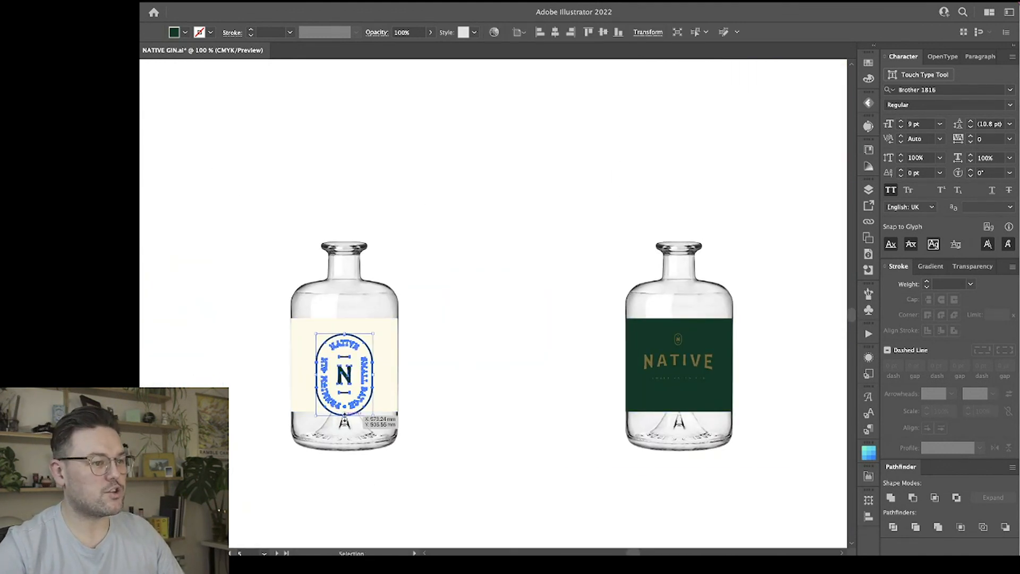
pyautogui.moveTo(344, 415); pyautogui.dragTo(341, 398)
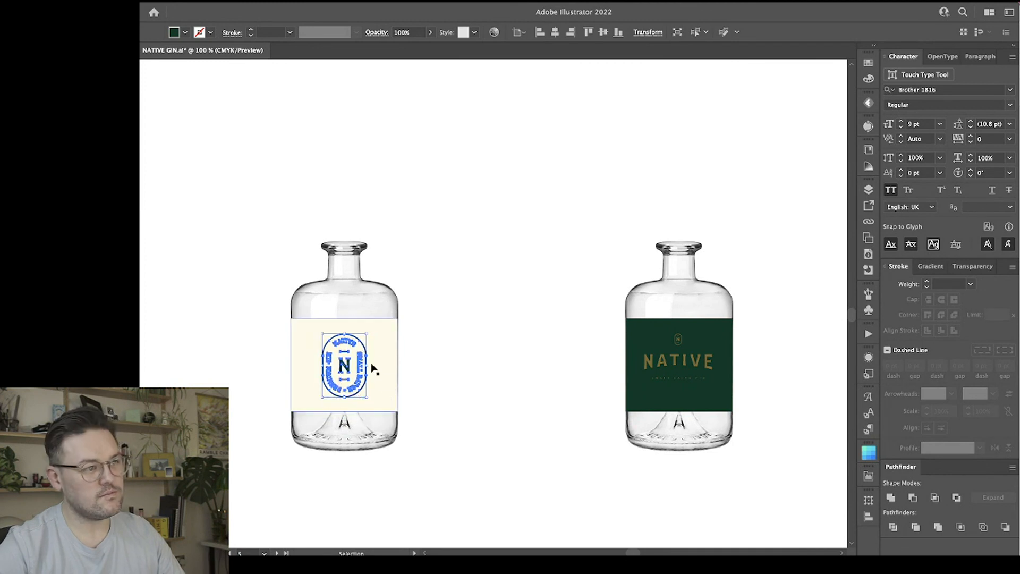
pyautogui.click(360, 326)
pyautogui.moveTo(346, 319); pyautogui.dragTo(346, 310)
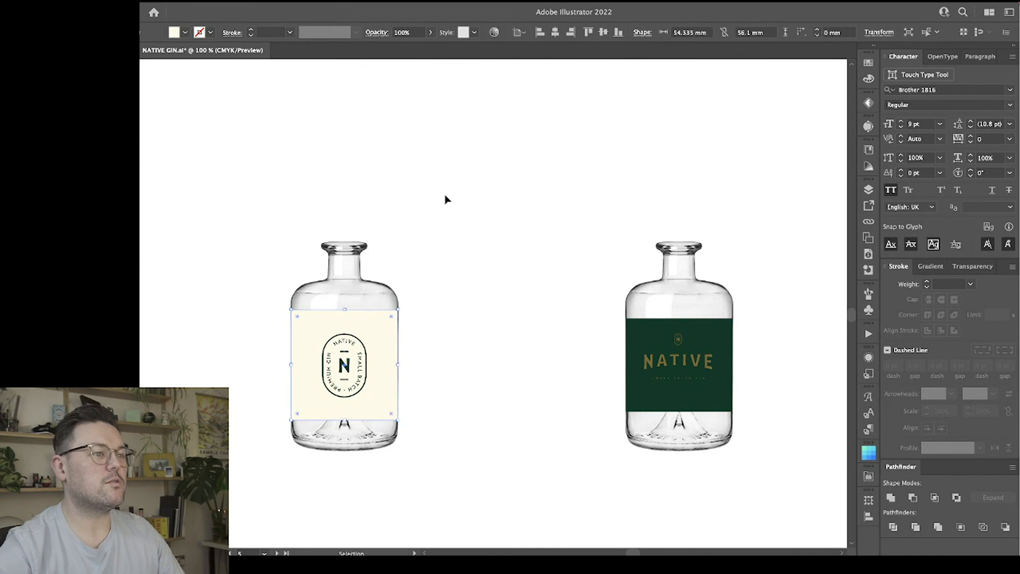
pyautogui.click(445, 201)
# Enlarge the oval badge slightly within the taller cream label and centre the two horizontally on each other.
pyautogui.click(346, 371)
pyautogui.moveTo(345, 367); pyautogui.dragTo(373, 370)
pyautogui.keyDown('shift'); pyautogui.click(388, 328); pyautogui.keyUp('shift')
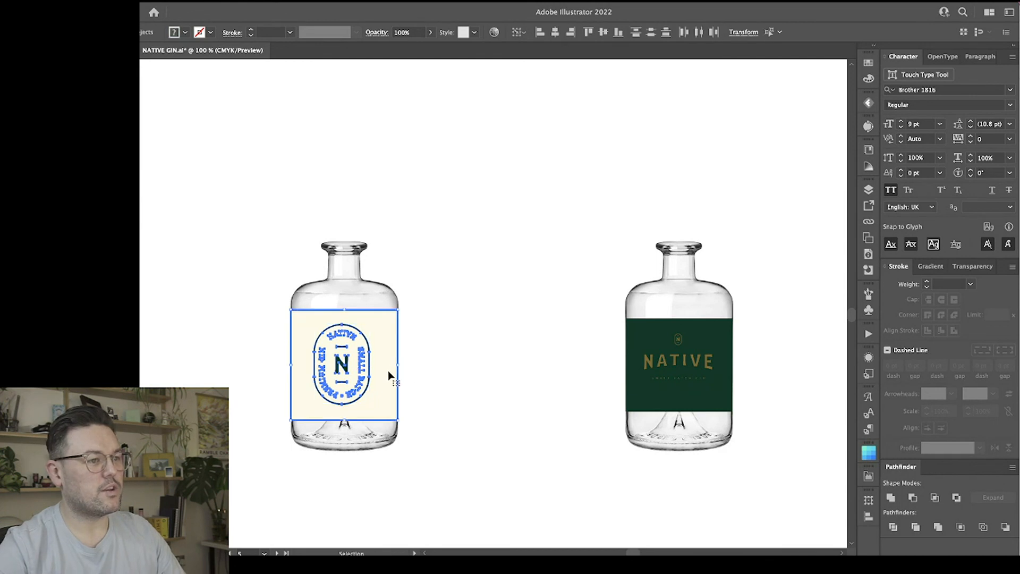
pyautogui.click(556, 32)
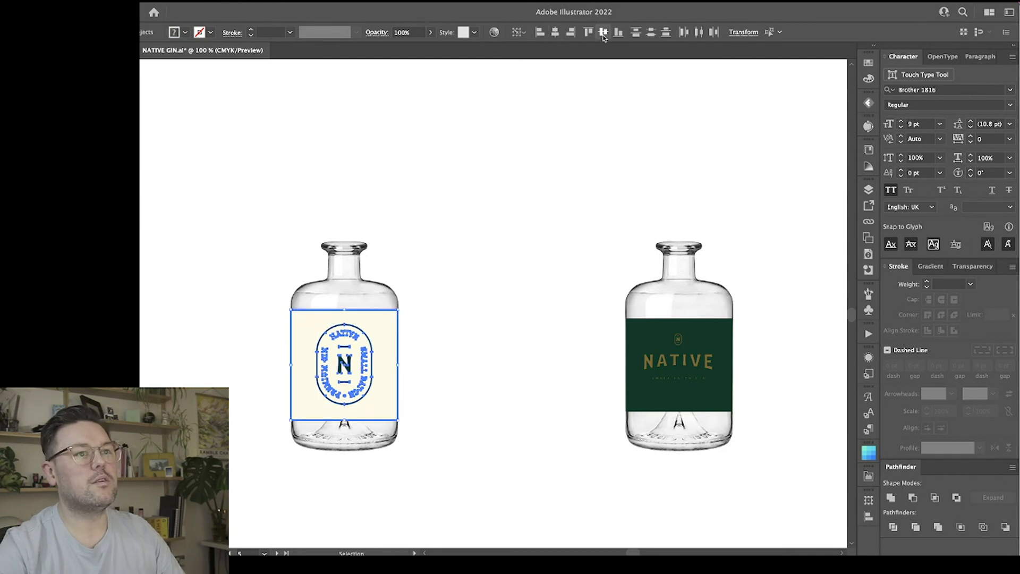
pyautogui.click(395, 174)
# Compare the cream badge label and the green wordmark label on the two bottles at 150% zoom.
pyautogui.hotkey('ctrl', '=')
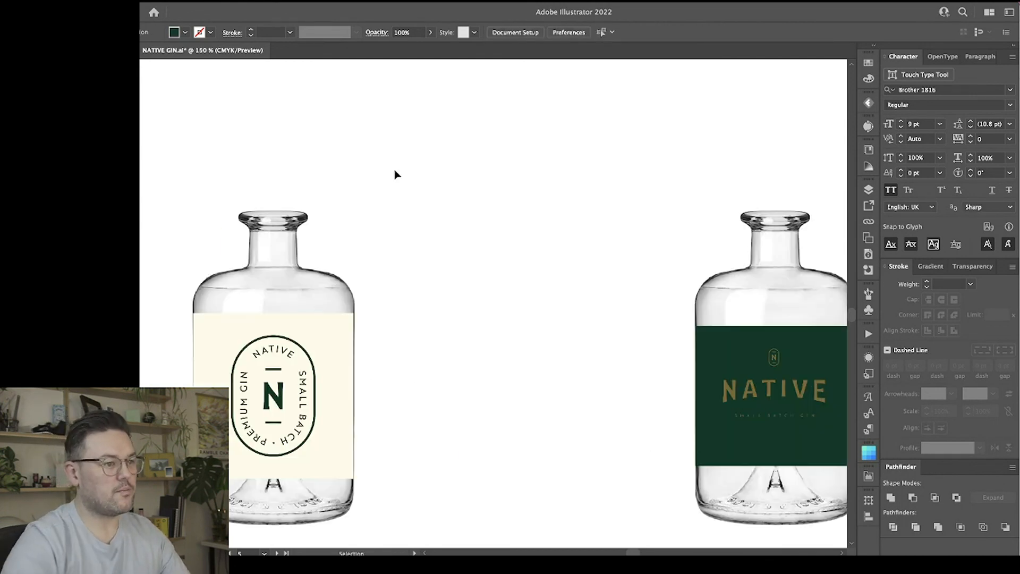
pyautogui.click(415, 231)
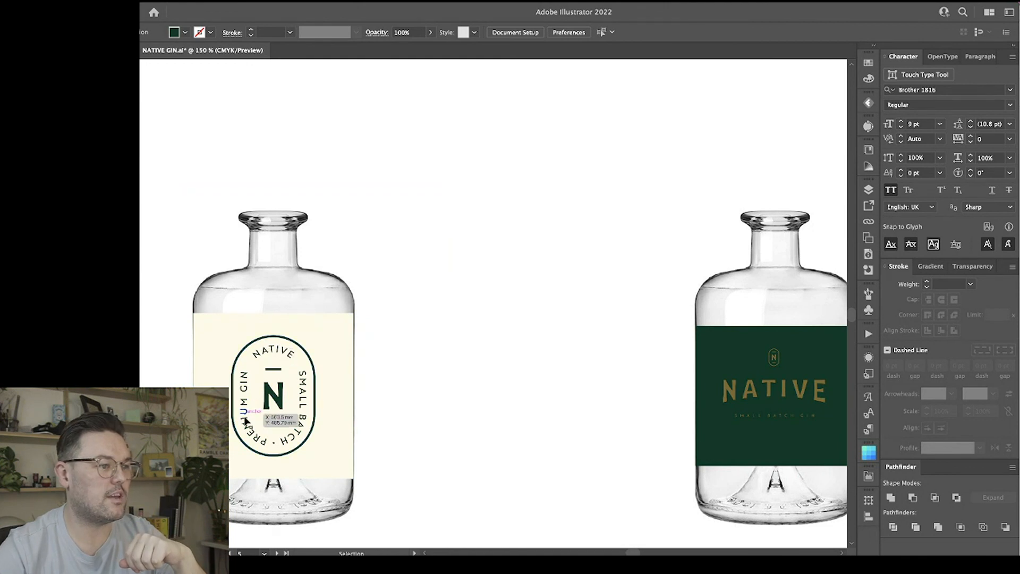
pyautogui.hscroll(3, 467, 336)
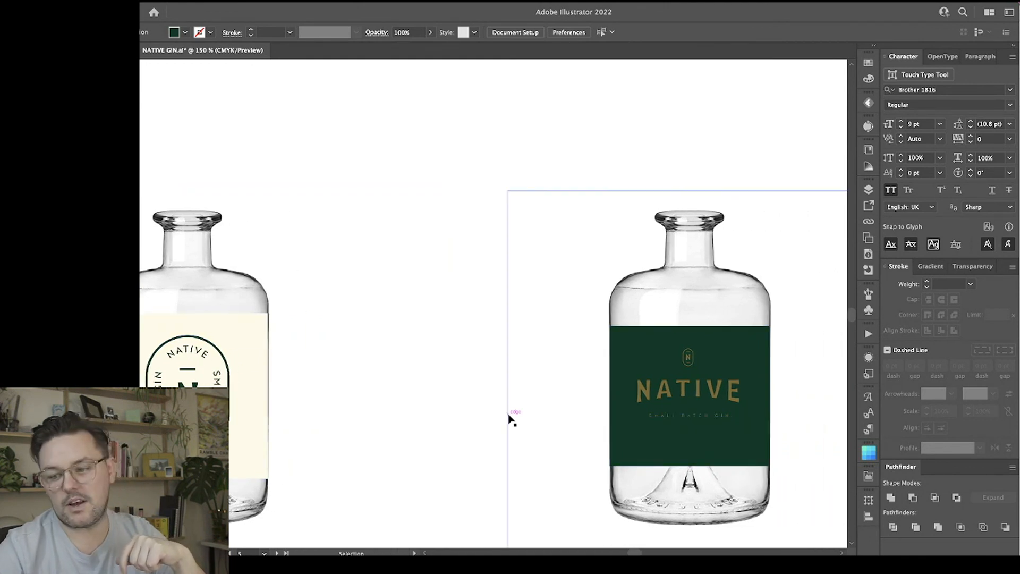
pyautogui.hscroll(-4, 508, 411)
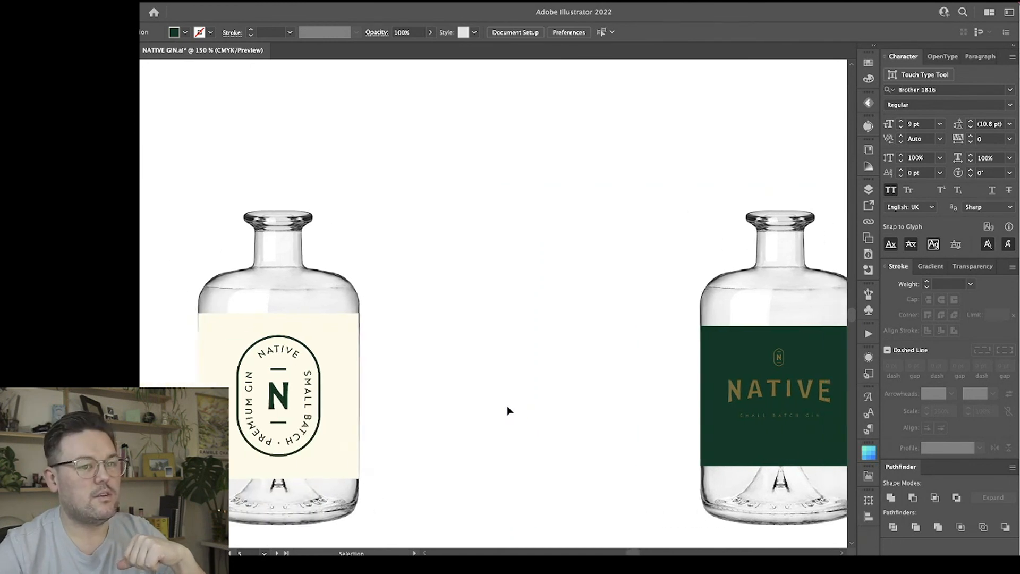
pyautogui.hscroll(6, 508, 411)
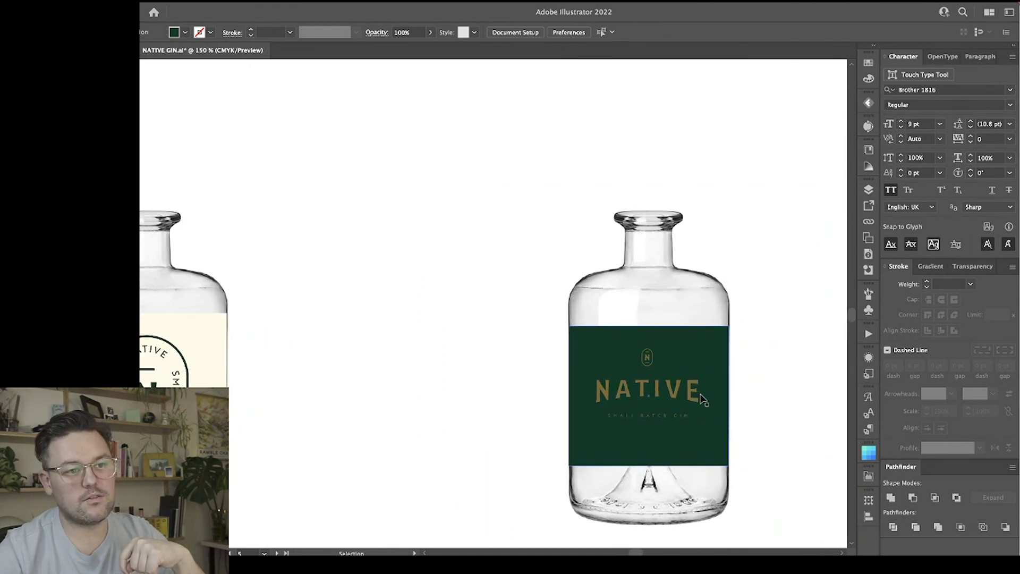
pyautogui.click(597, 394)
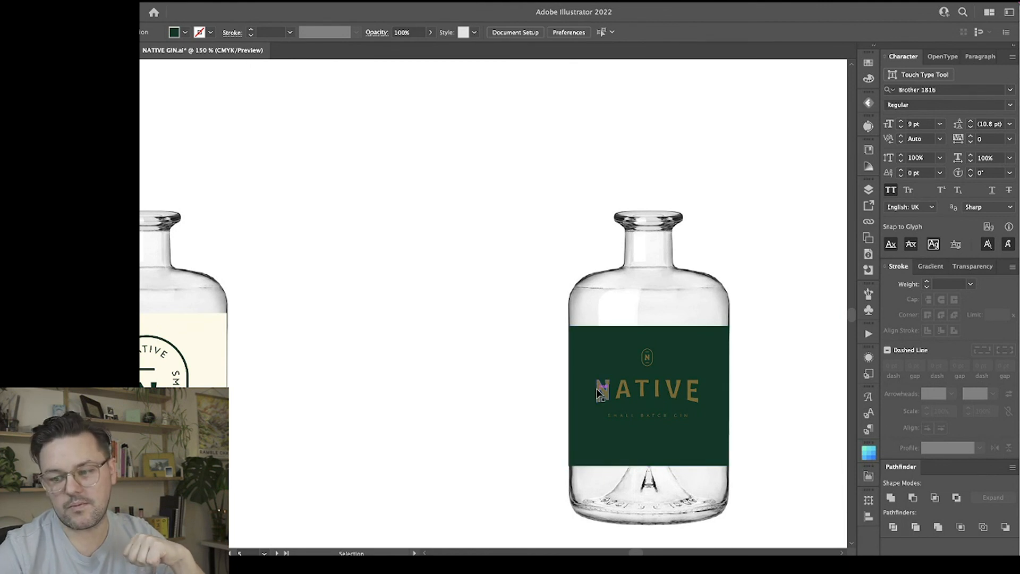
pyautogui.hscroll(-3, 496, 376)
pyautogui.scroll(-1, 496, 377)
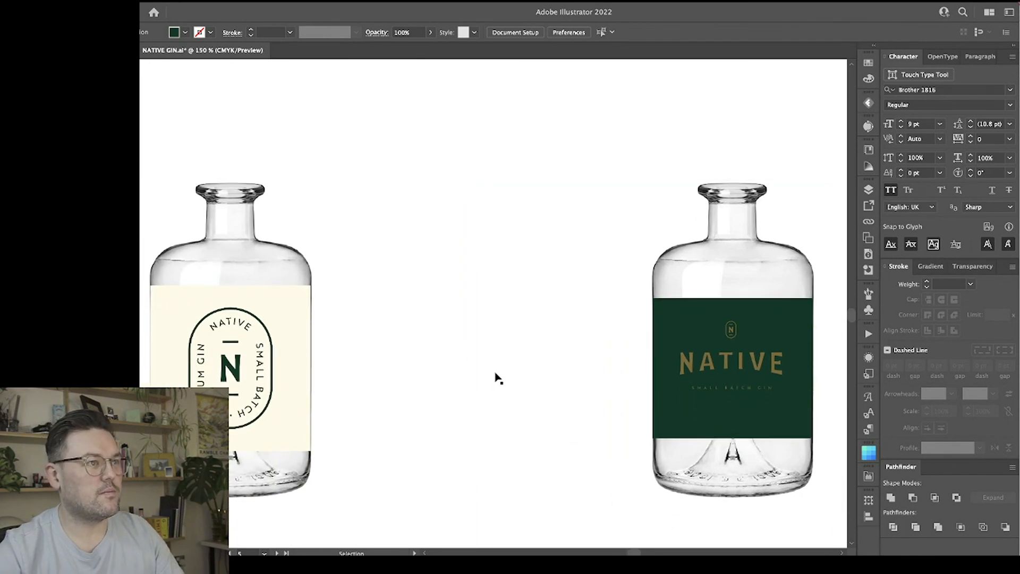
pyautogui.hscroll(-3, 497, 379)
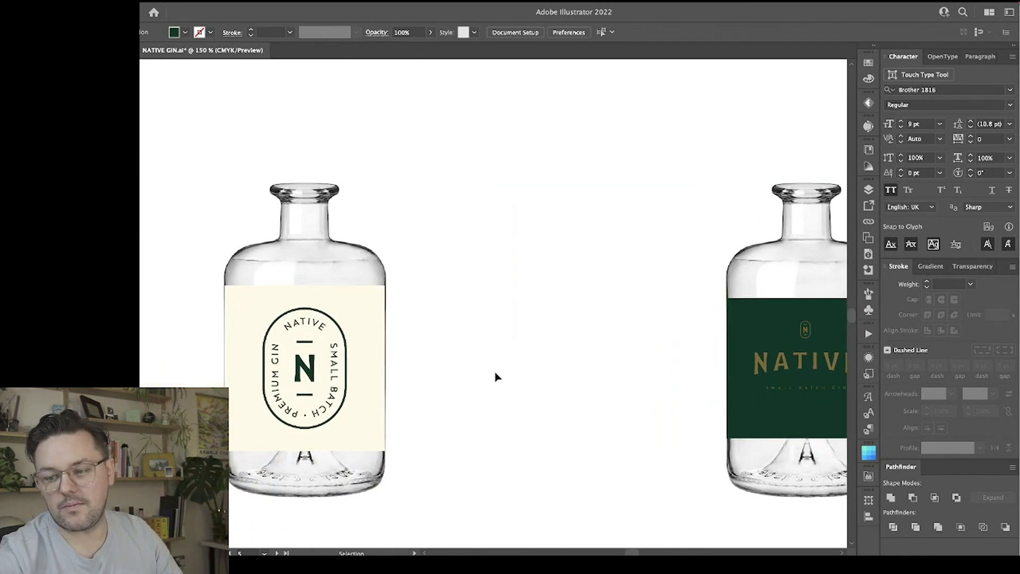
# Move the green-labelled bottle with its label and lockup horizontally closer to the cream-labelled bottle.
pyautogui.hotkey('ctrl', '-')
pyautogui.hotkey('ctrl', '-')
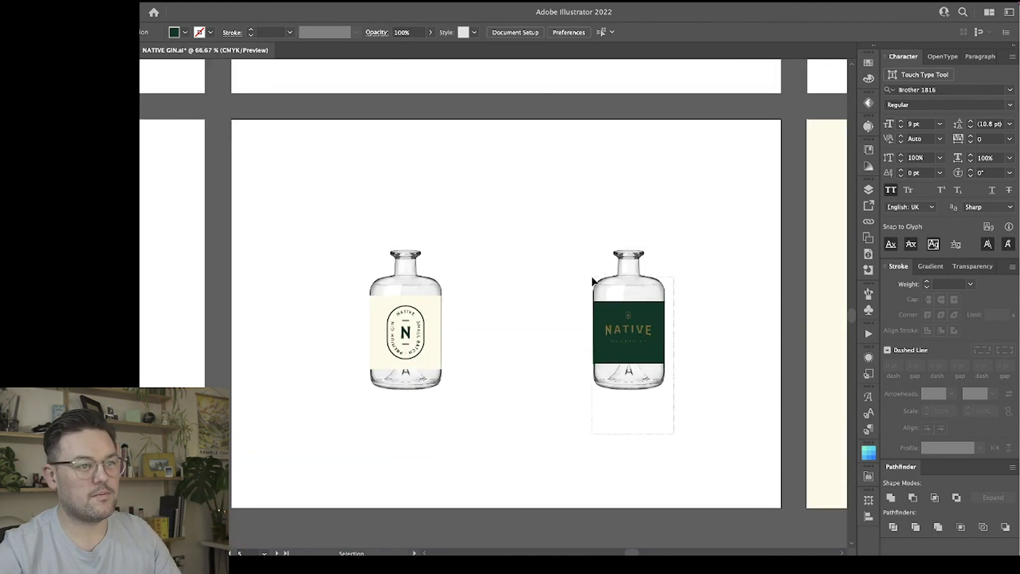
pyautogui.moveTo(627, 293); pyautogui.dragTo(585, 293)
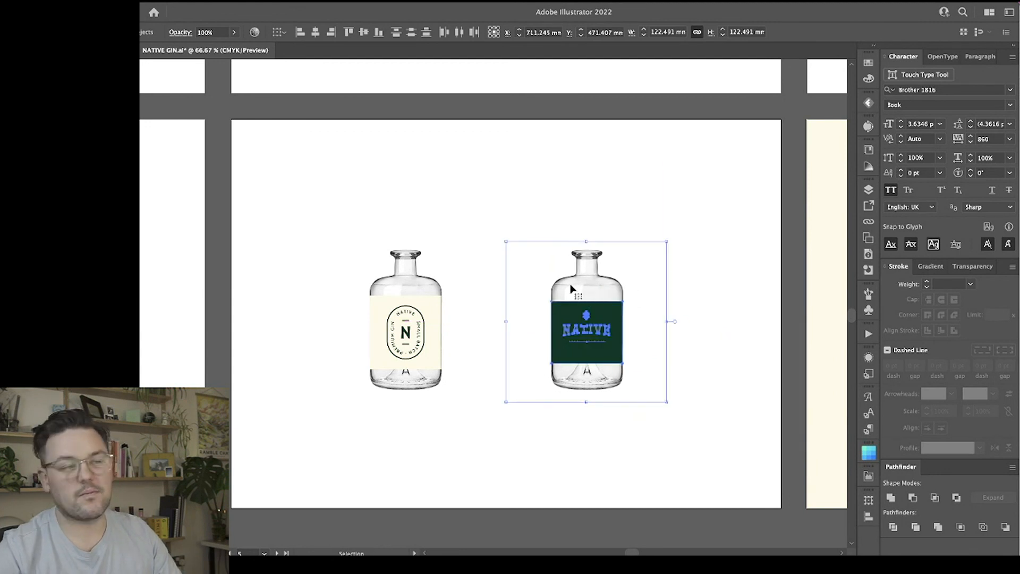
pyautogui.click(517, 207)
# Review the cream and green lockup panels, wordmark explorations, moodboard and bottle mockups across the artboards.
pyautogui.hscroll(5, 516, 211)
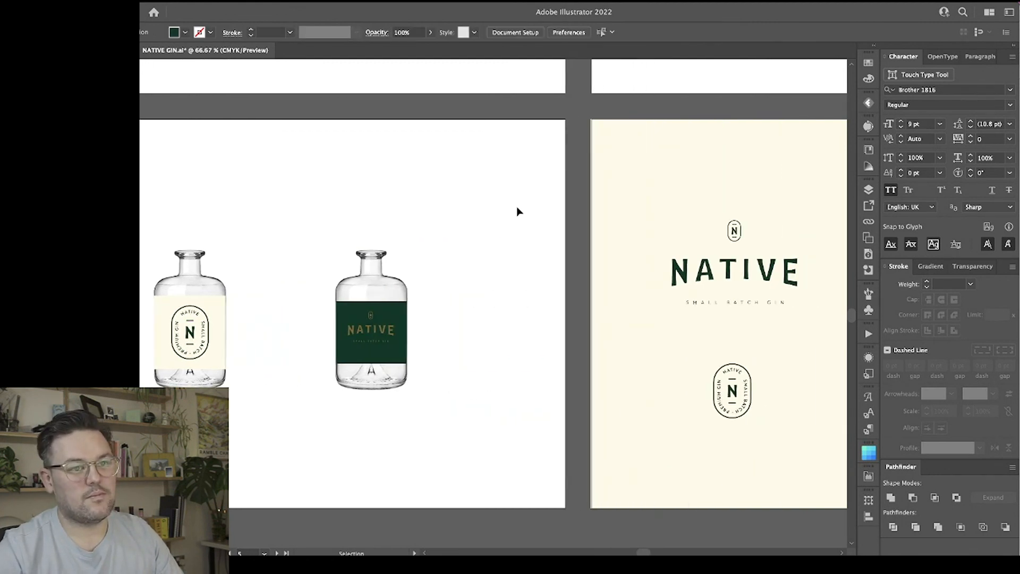
pyautogui.hscroll(4, 517, 211)
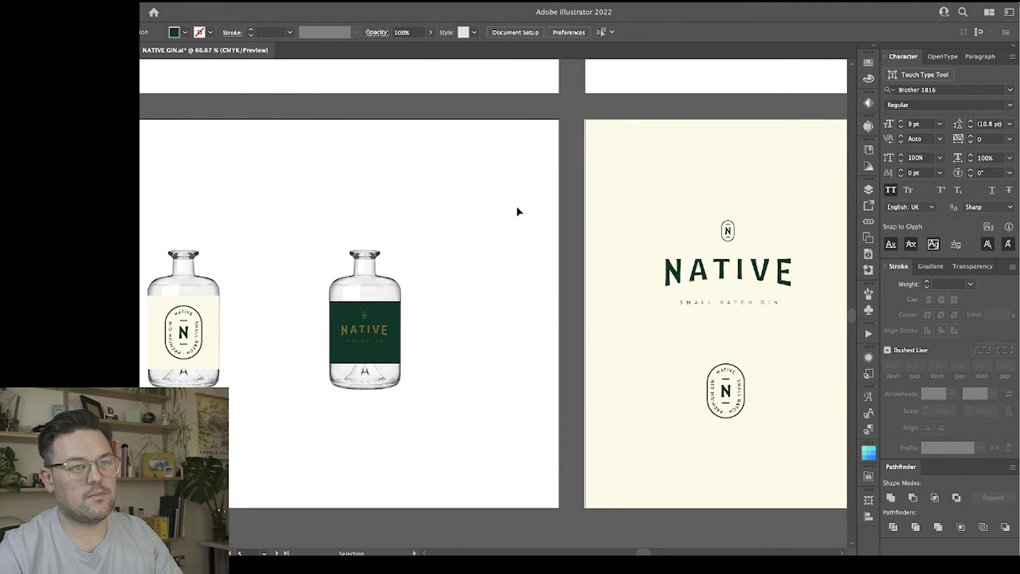
pyautogui.hscroll(5, 519, 212)
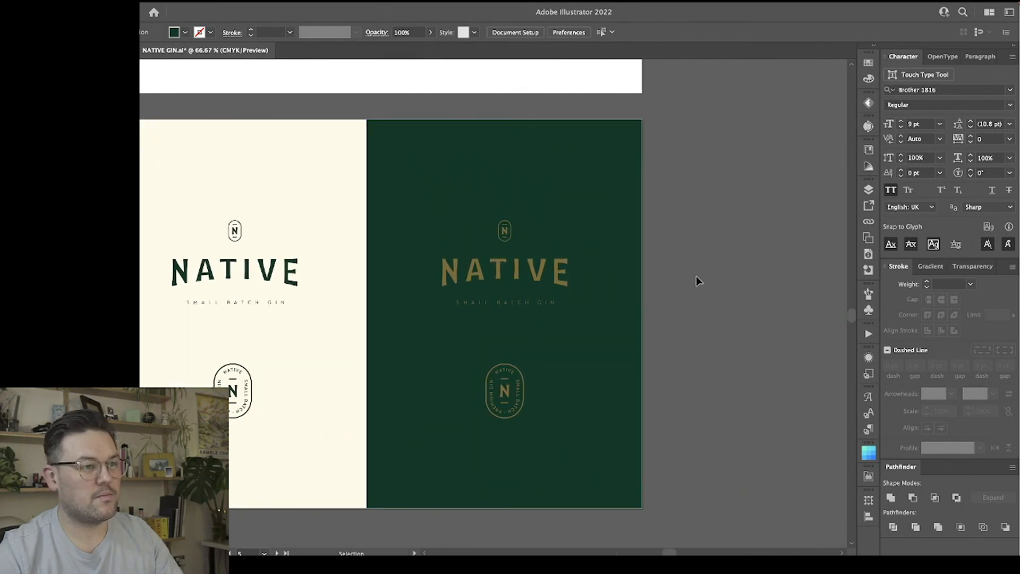
pyautogui.press('super+minus')
pyautogui.press('super+minus')
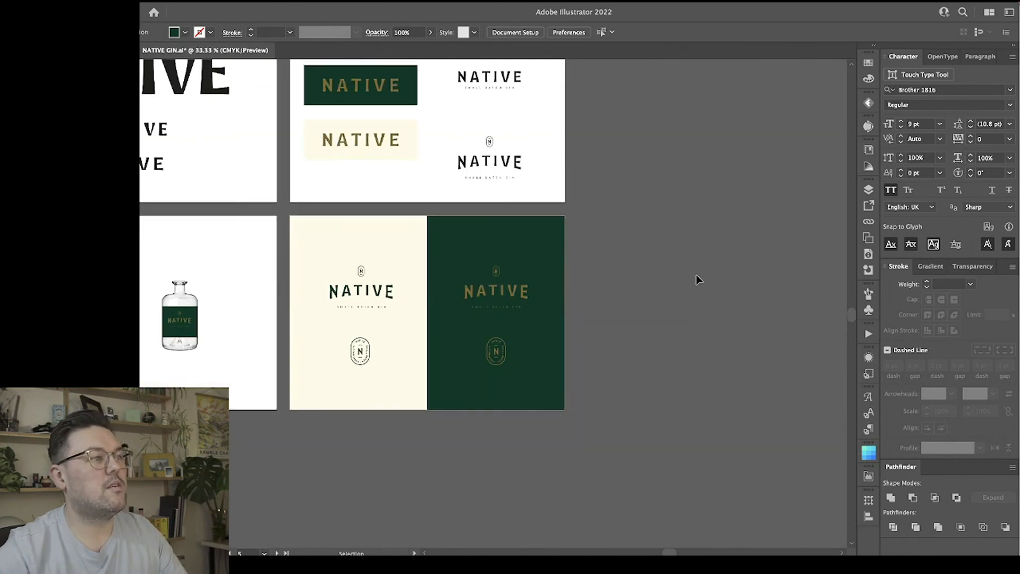
pyautogui.scroll(5, 698, 279)
pyautogui.hscroll(-5, 698, 279)
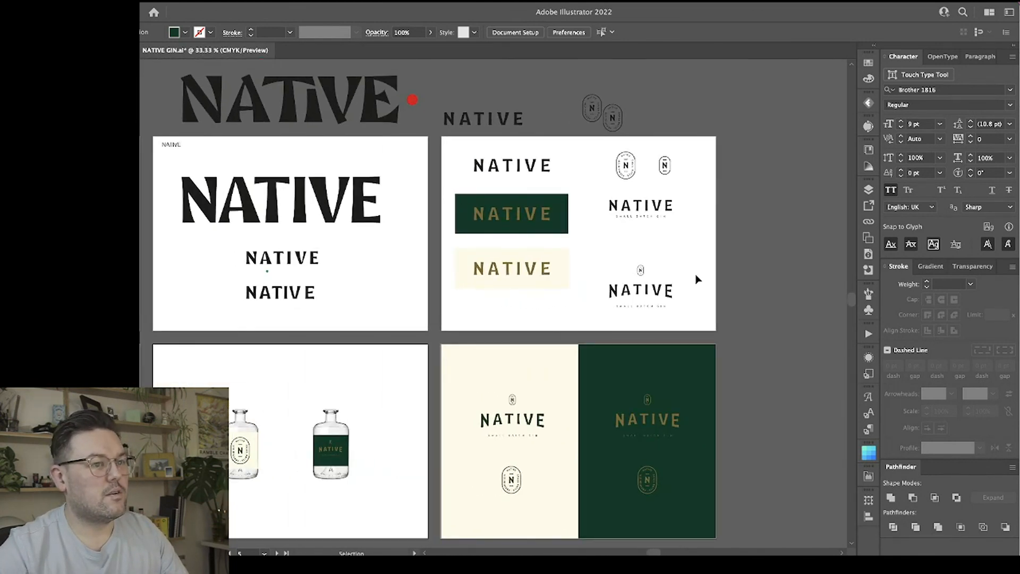
pyautogui.scroll(-1, 696, 279)
pyautogui.hscroll(-5, 696, 279)
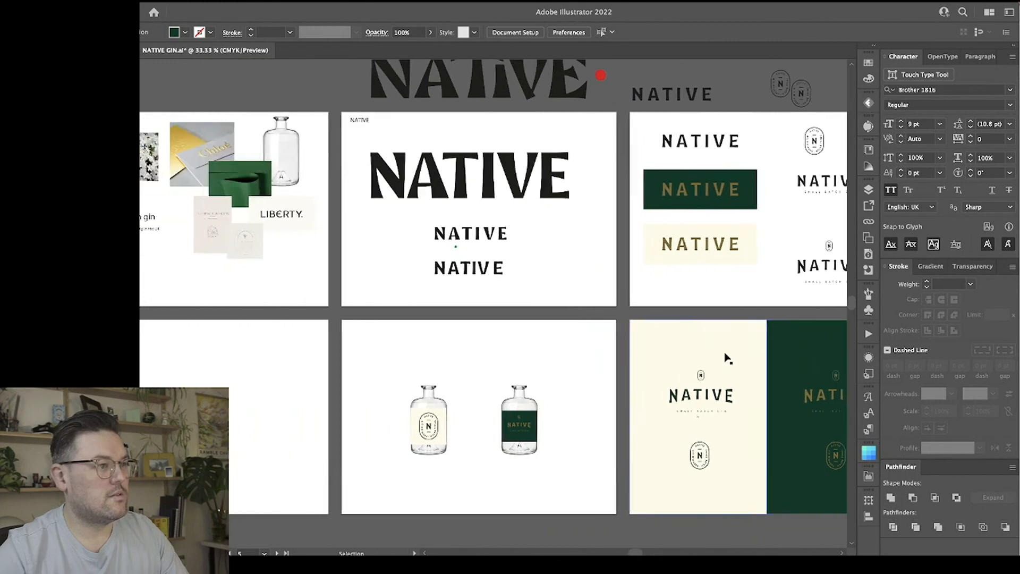
pyautogui.hscroll(-5, 728, 359)
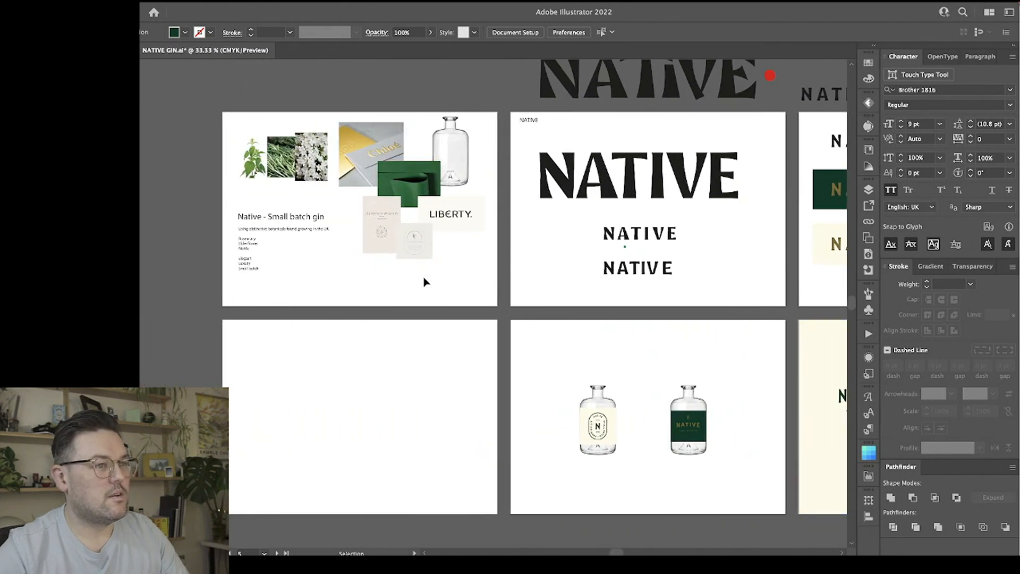
pyautogui.click(482, 397)
pyautogui.hscroll(4, 481, 394)
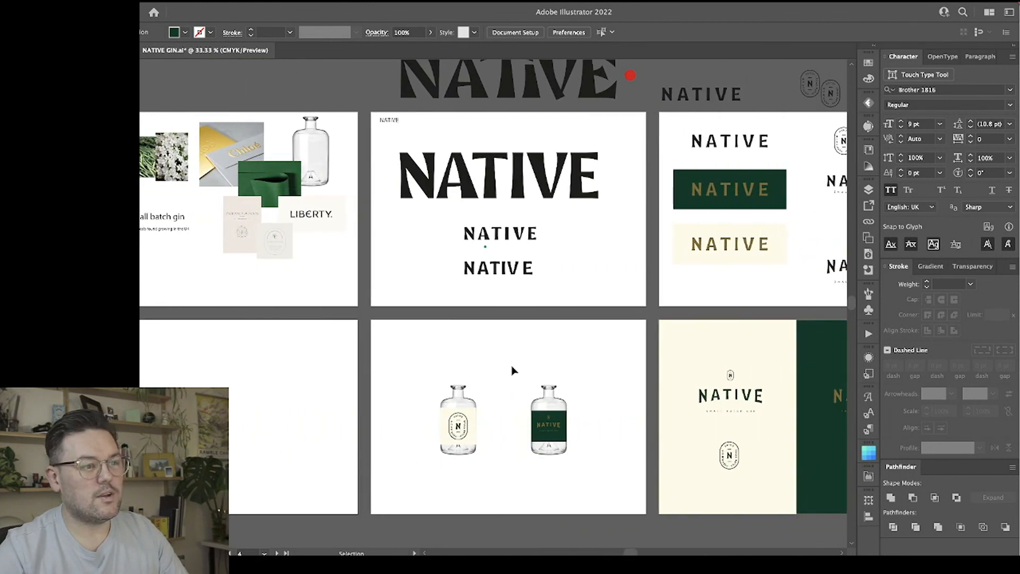
pyautogui.click(582, 331)
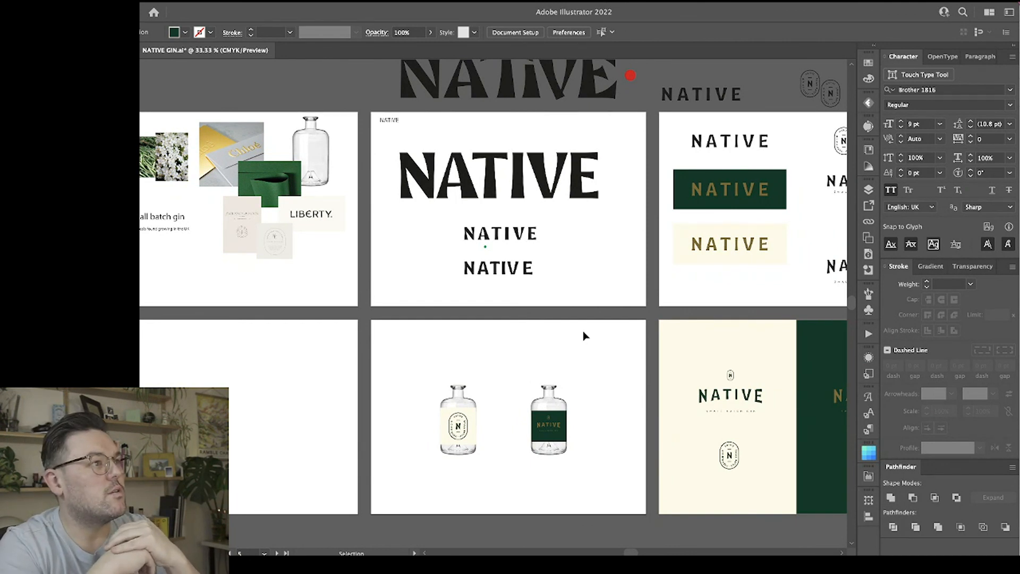
# Save the NATIVE GIN.ai document and bring all six artboards into view.
pyautogui.press('a')
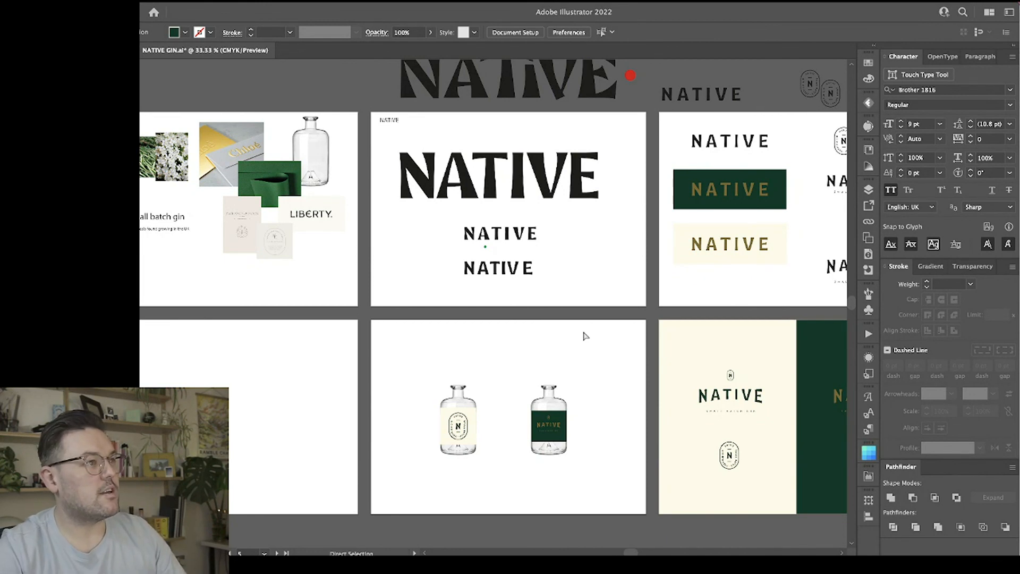
pyautogui.hotkey('ctrl', 's')
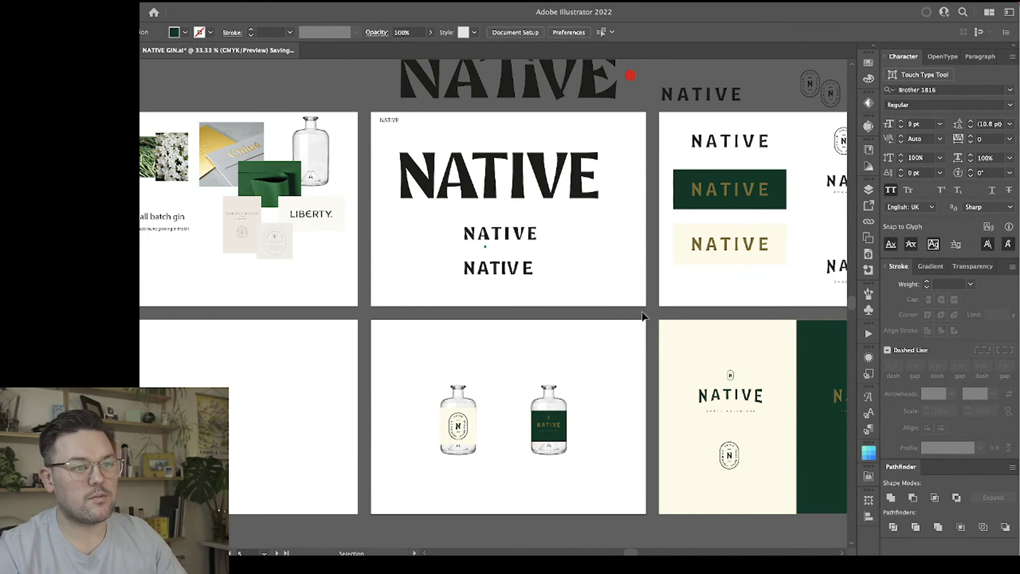
pyautogui.hscroll(5, 643, 315)
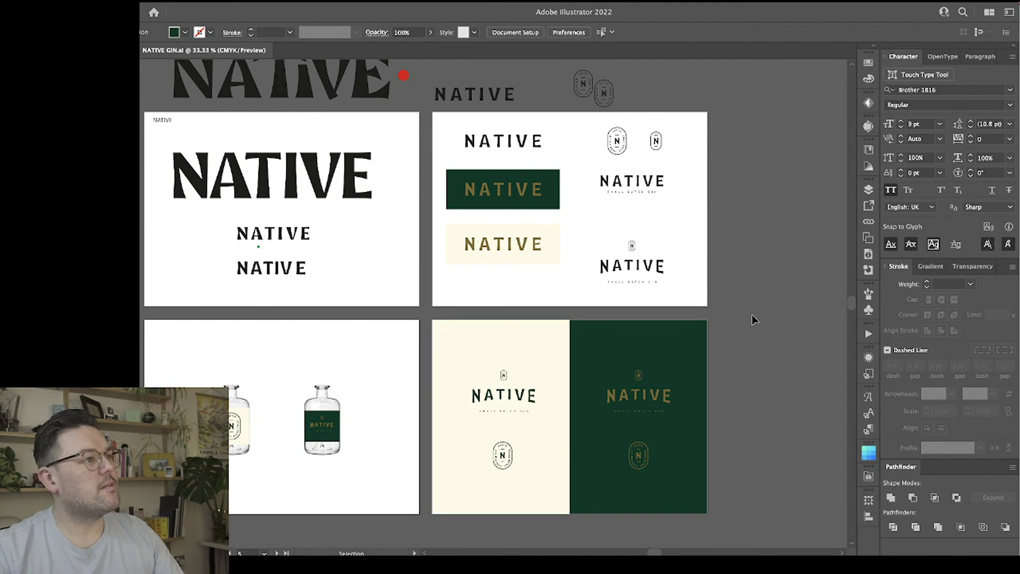
pyautogui.hotkey('ctrl', '-')
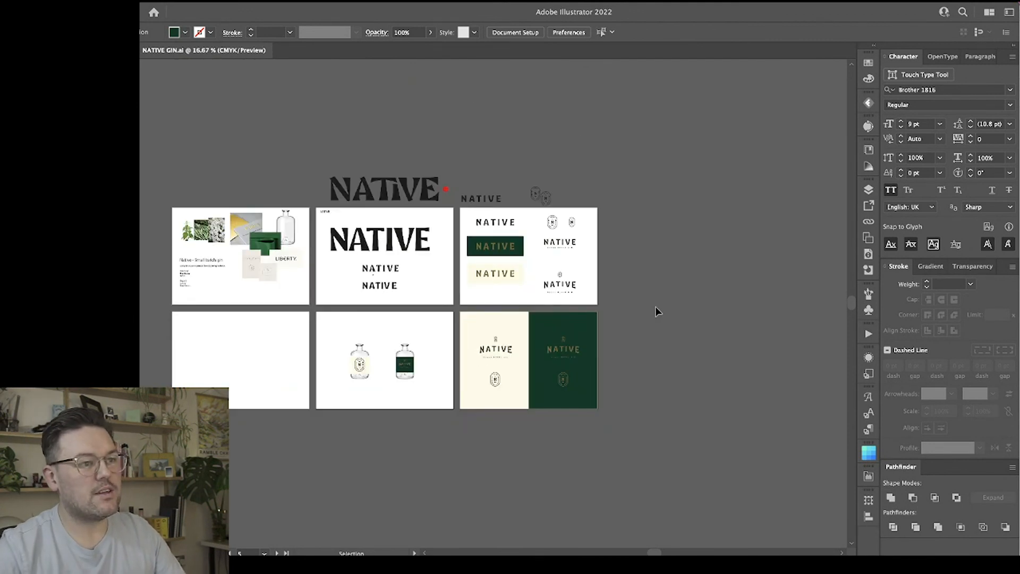
pyautogui.scroll(1, 655, 311)
pyautogui.hscroll(-2, 655, 311)
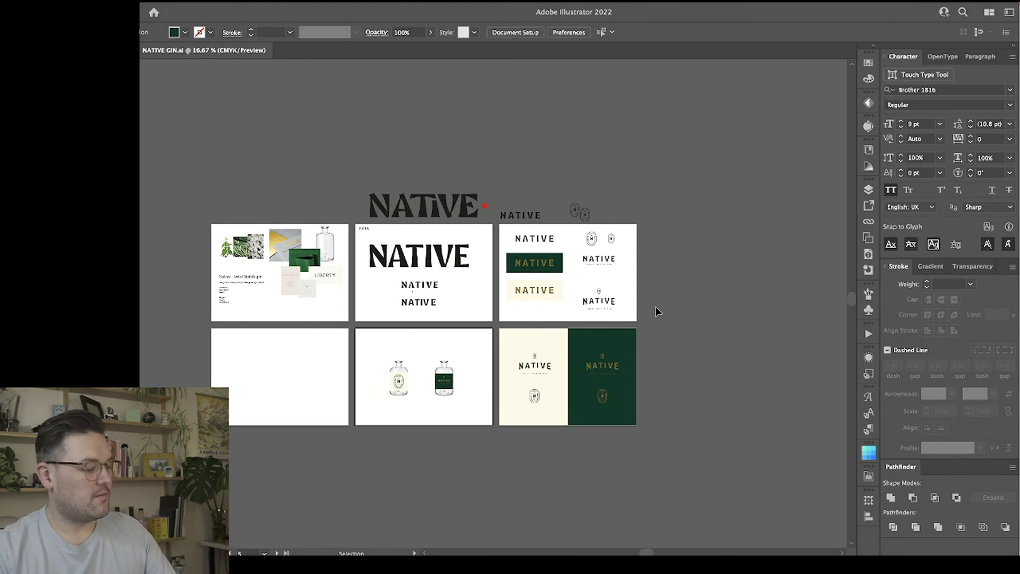